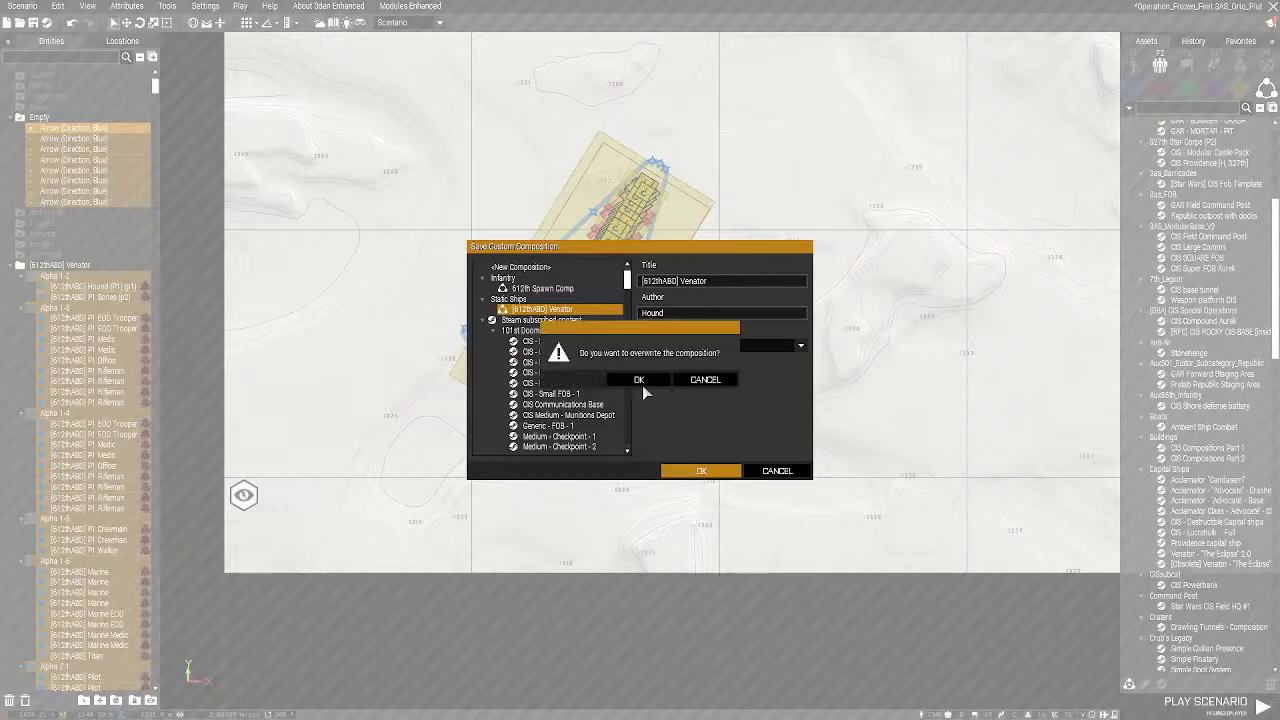
# Overwrite the saved [612thABD] Venator composition and open its Workshop publishing settings
pyautogui.click(642, 381)
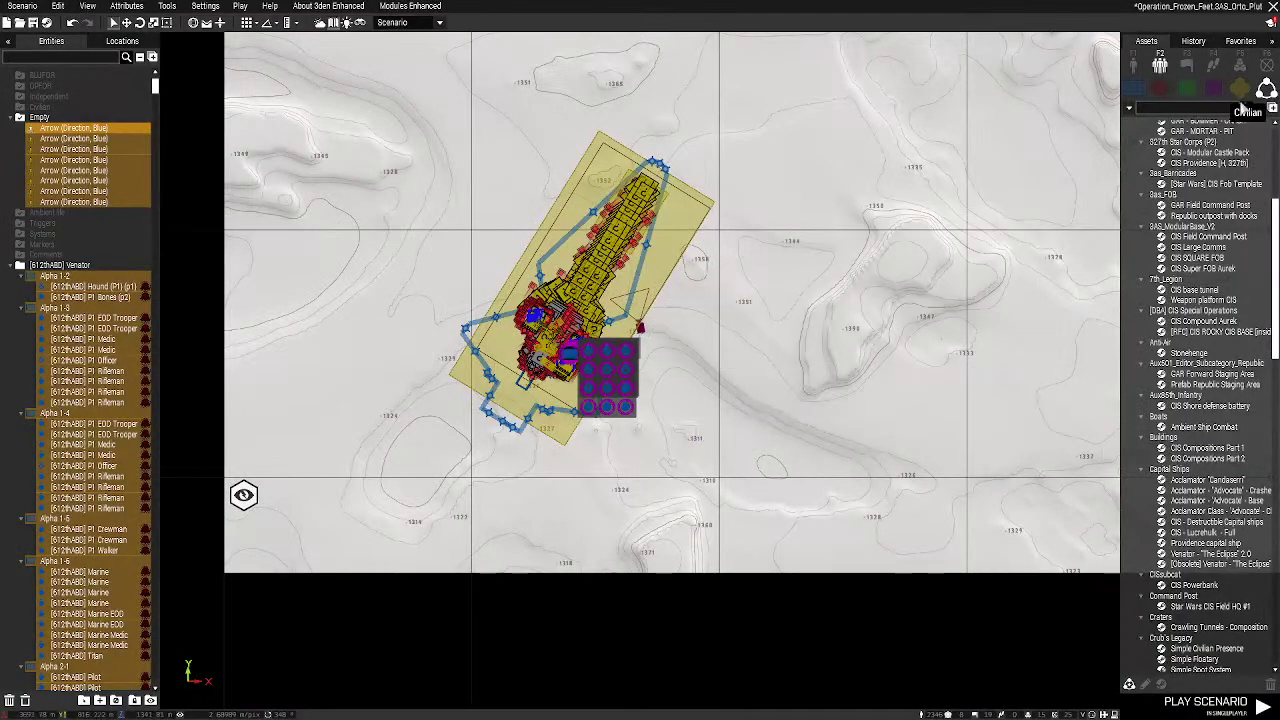
pyautogui.scroll(5, 1220, 143)
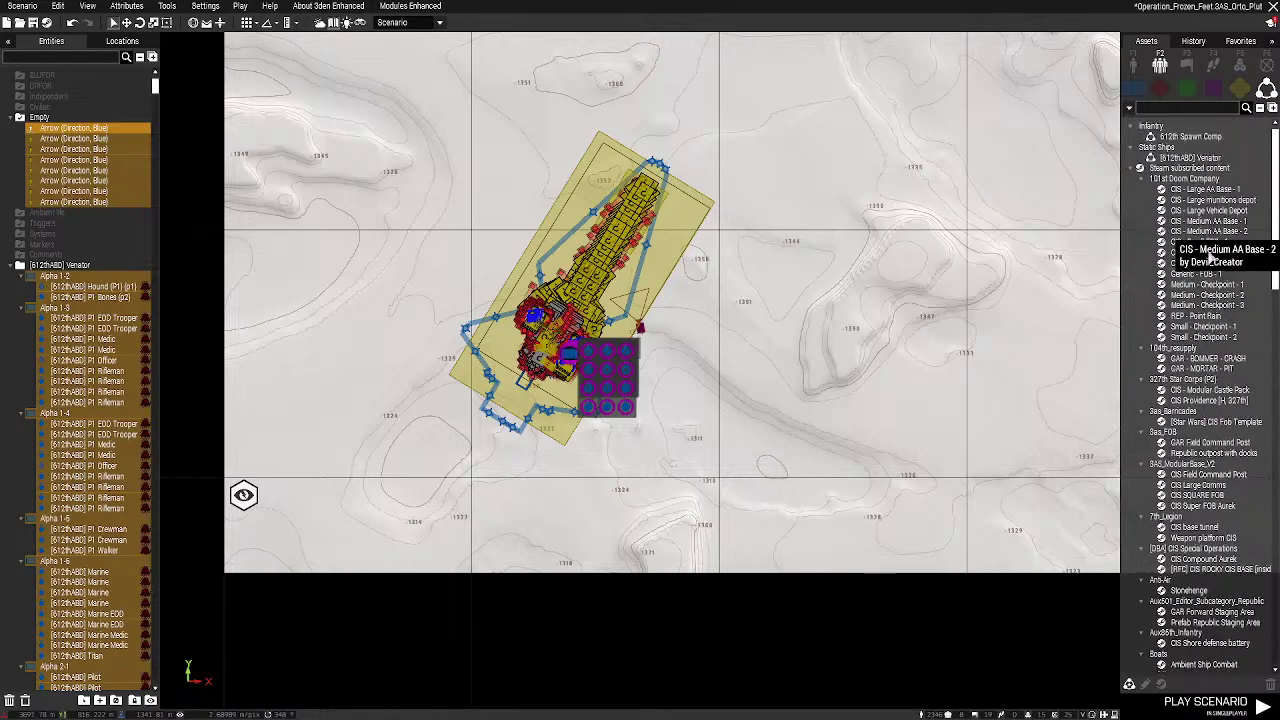
pyautogui.click(1195, 158)
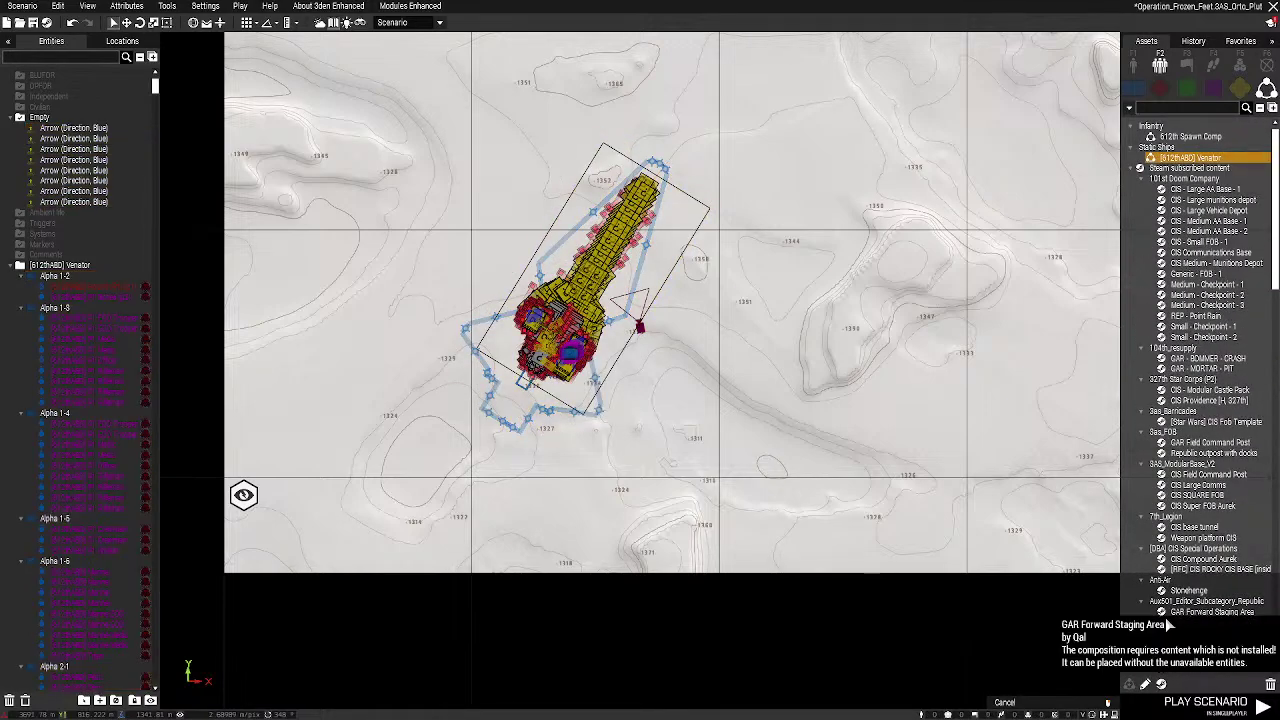
pyautogui.click(1161, 684)
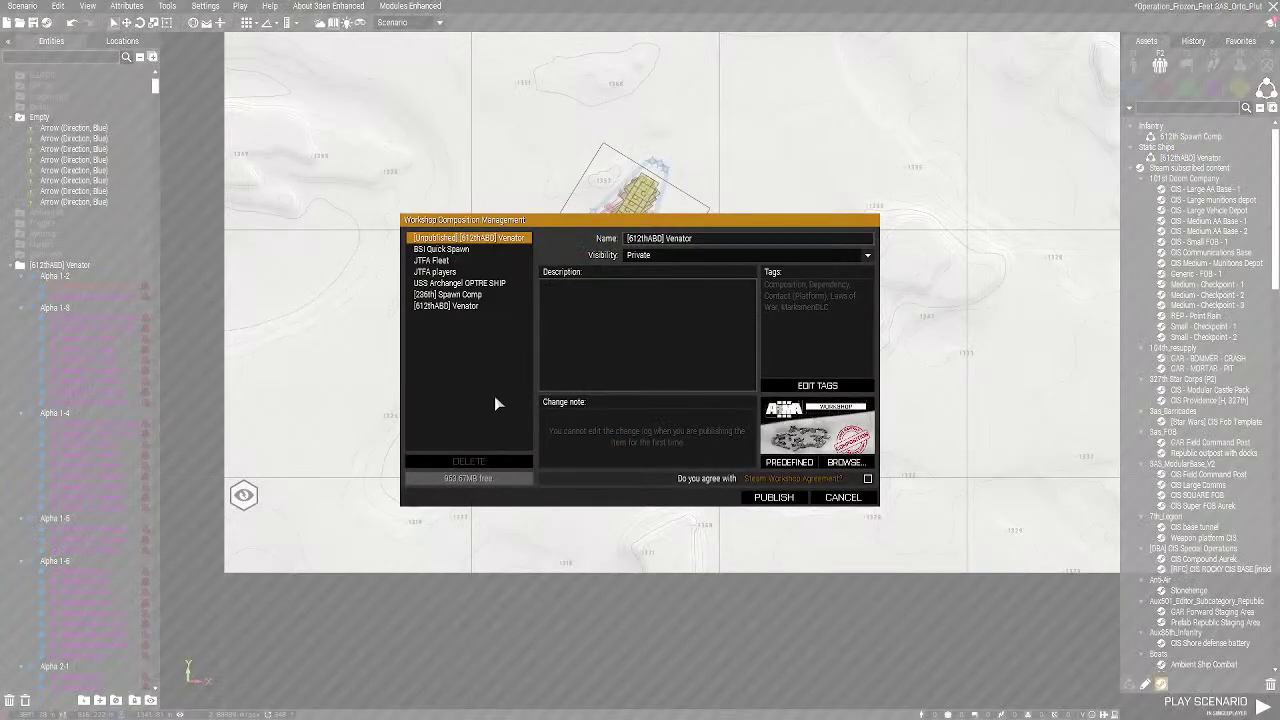
# Update the already published [612thABD] Venator Workshop item with the change note "updated spawners", accepting the Steam Workshop Agreement
pyautogui.click(470, 305)
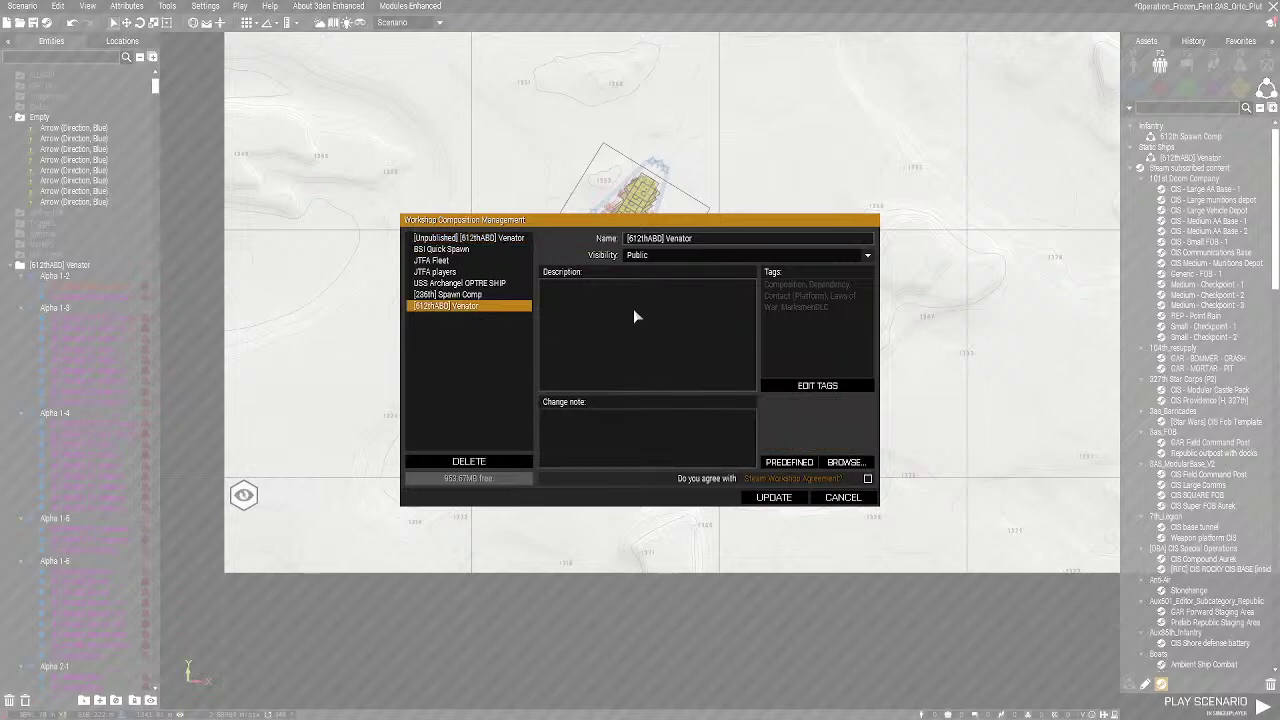
pyautogui.click(667, 442)
pyautogui.write('upd')
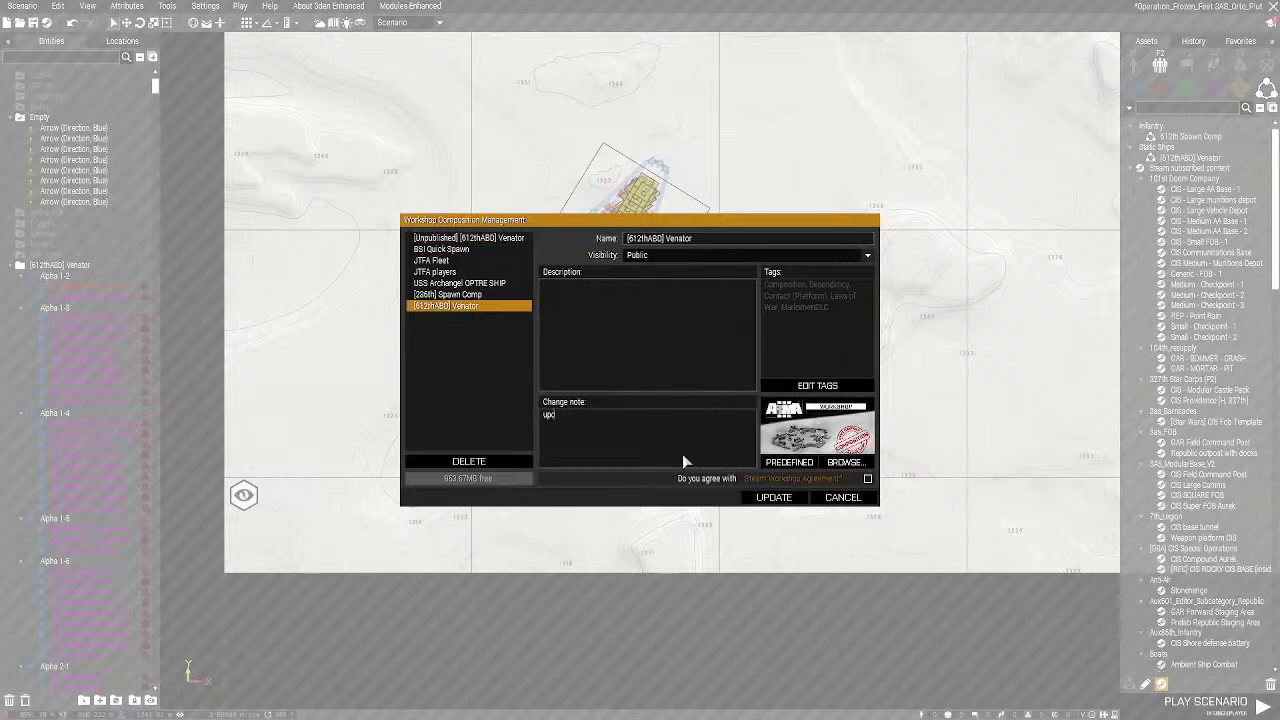
pyautogui.write('ated spawners')
pyautogui.click(867, 478)
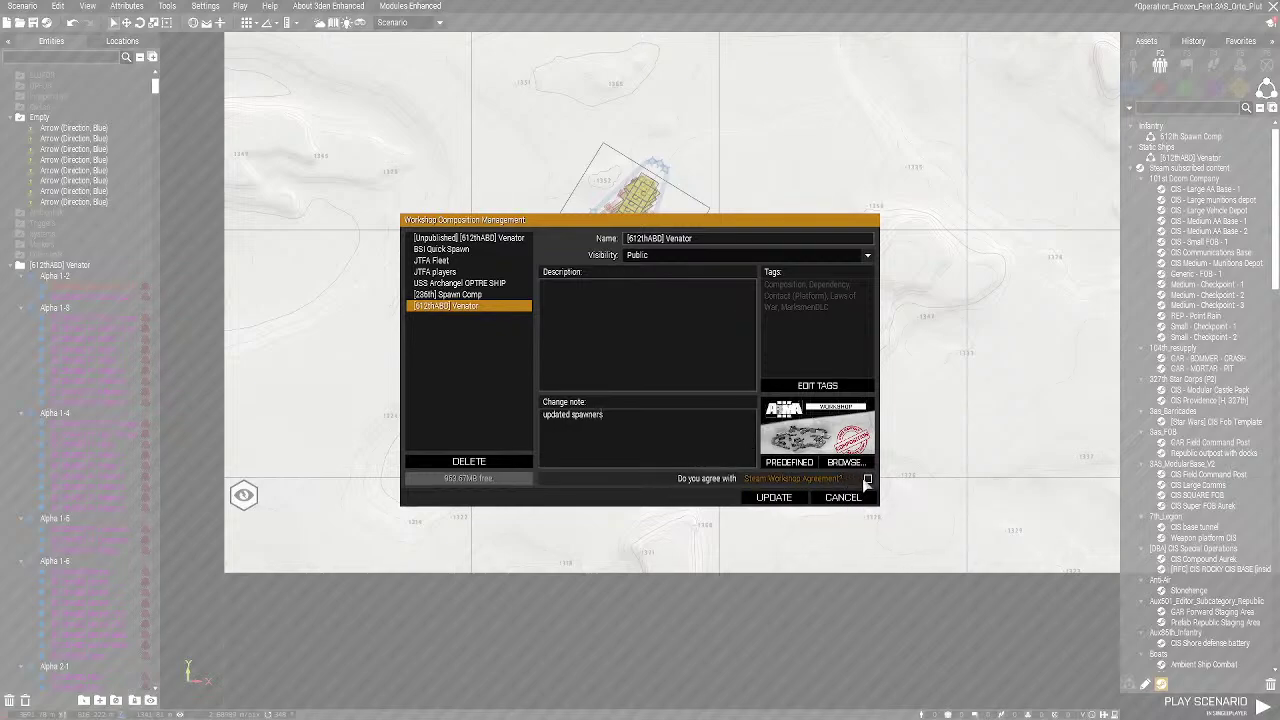
pyautogui.click(797, 500)
pyautogui.click(641, 386)
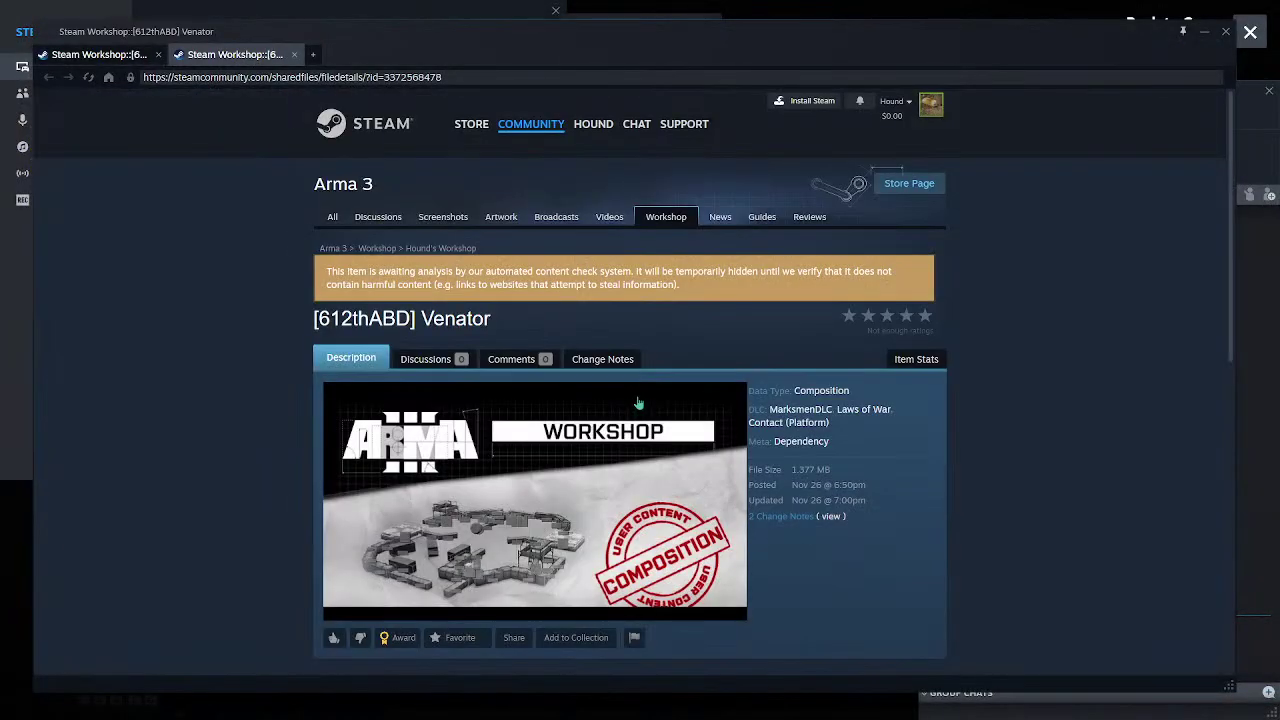
pyautogui.hotkey('shift', 'Tab')
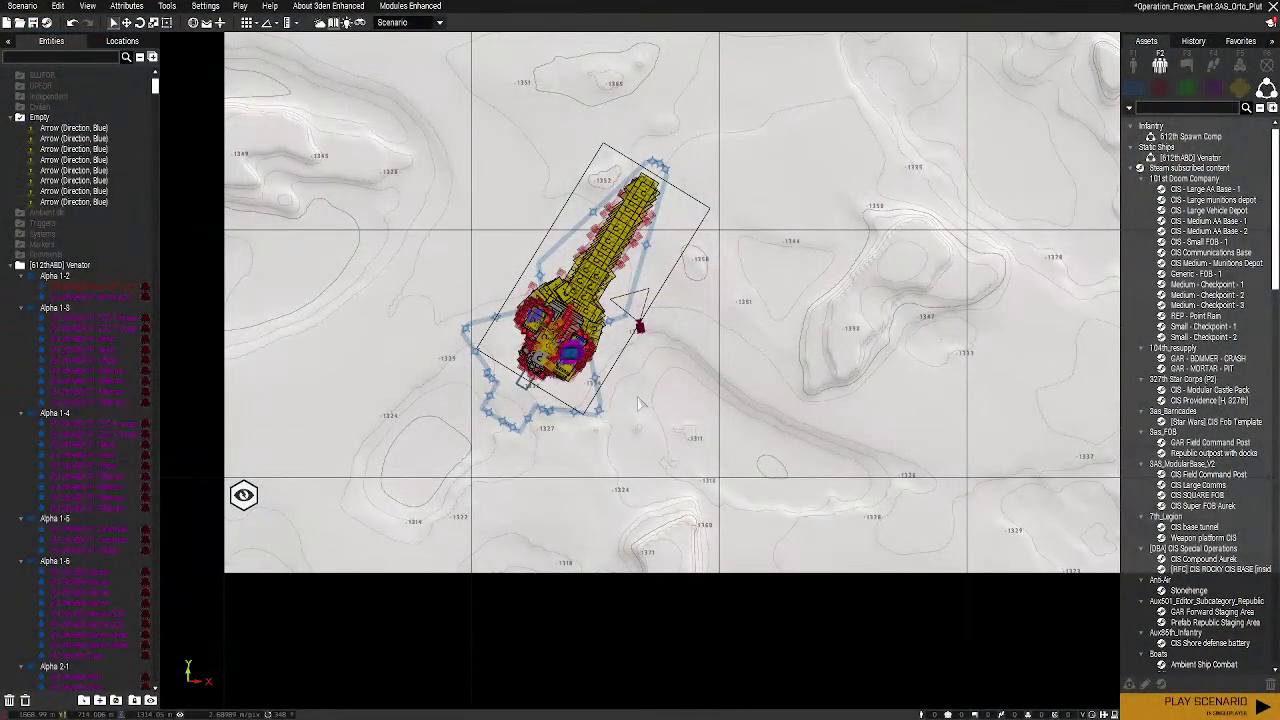
pyautogui.click(127, 6)
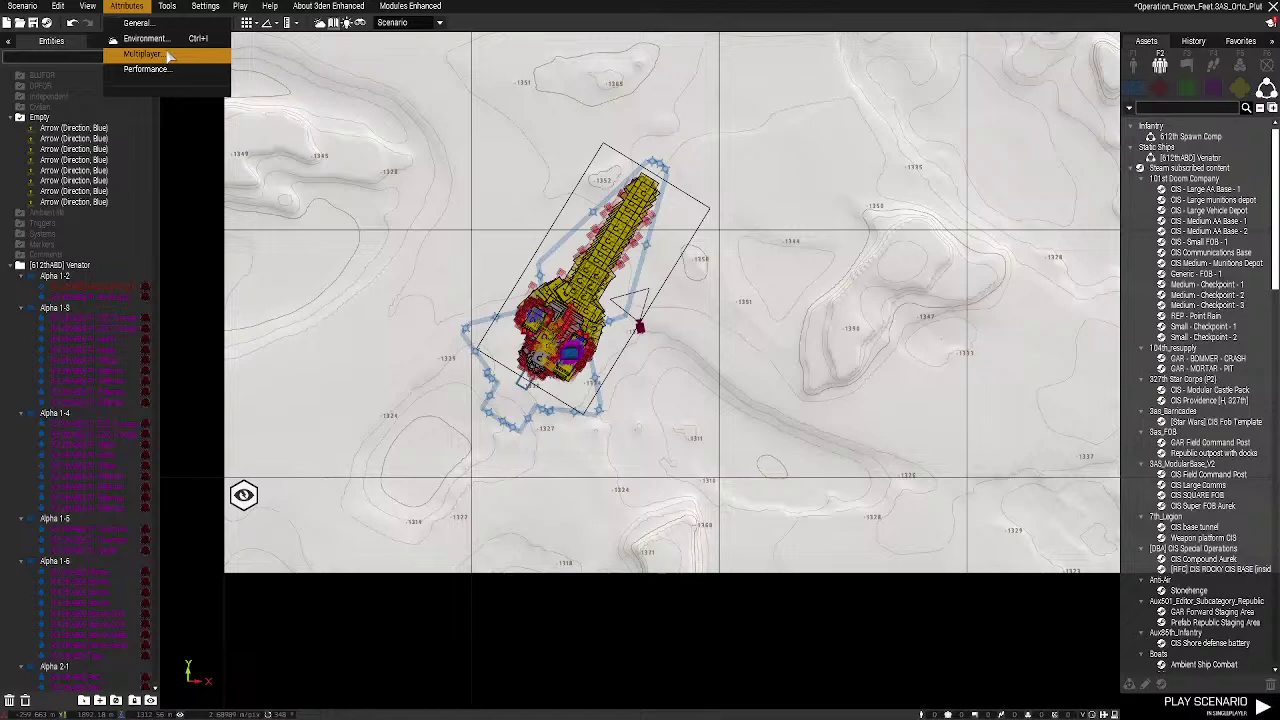
pyautogui.click(673, 350)
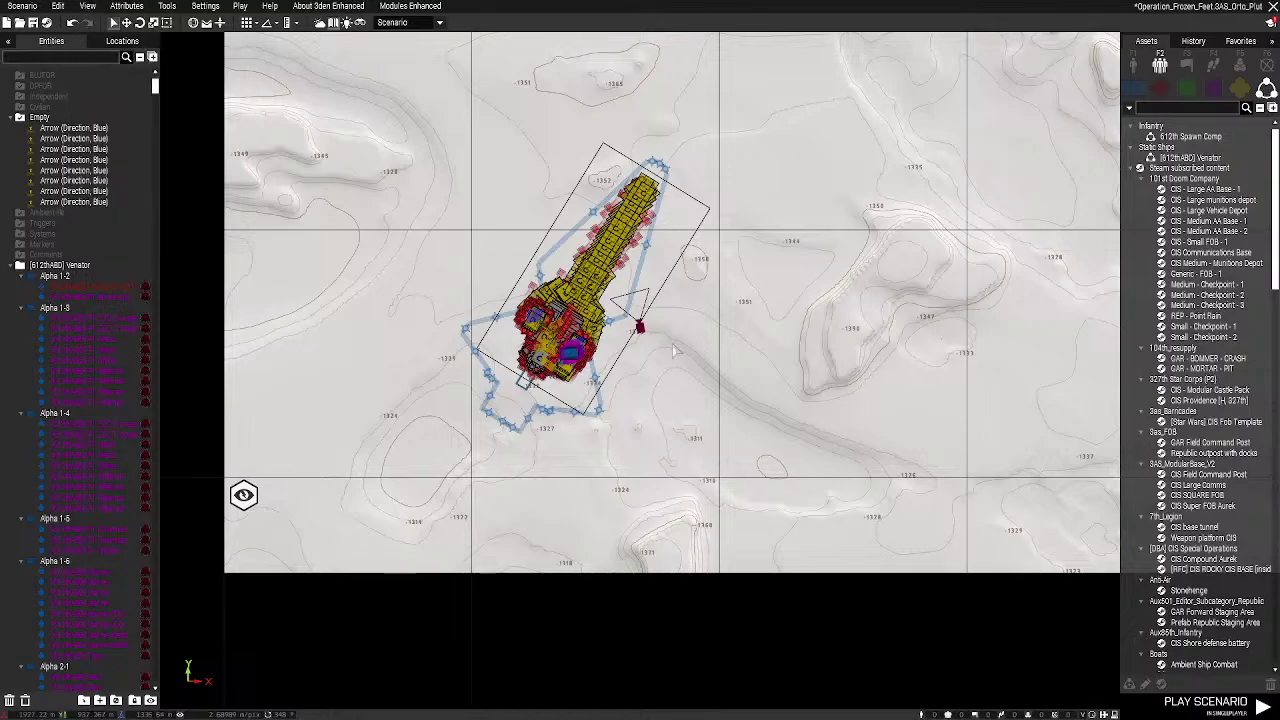
pyautogui.scroll(5, 673, 350)
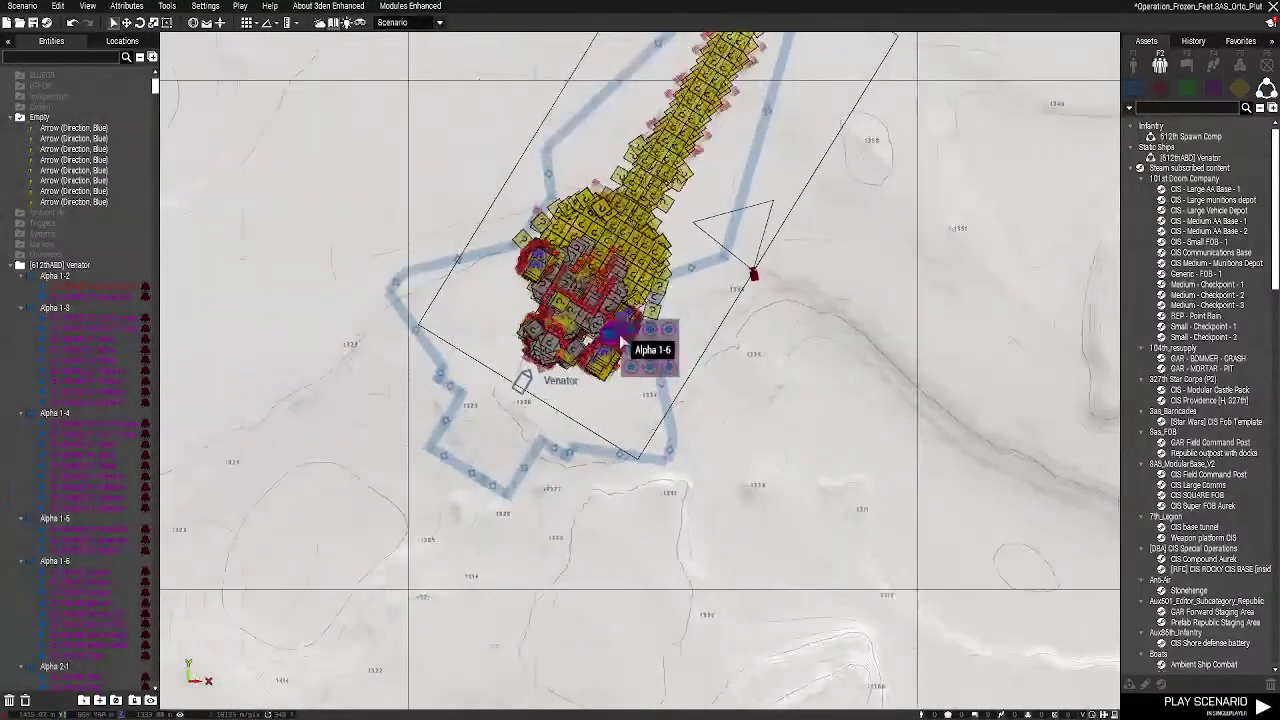
pyautogui.scroll(-3, 624, 344)
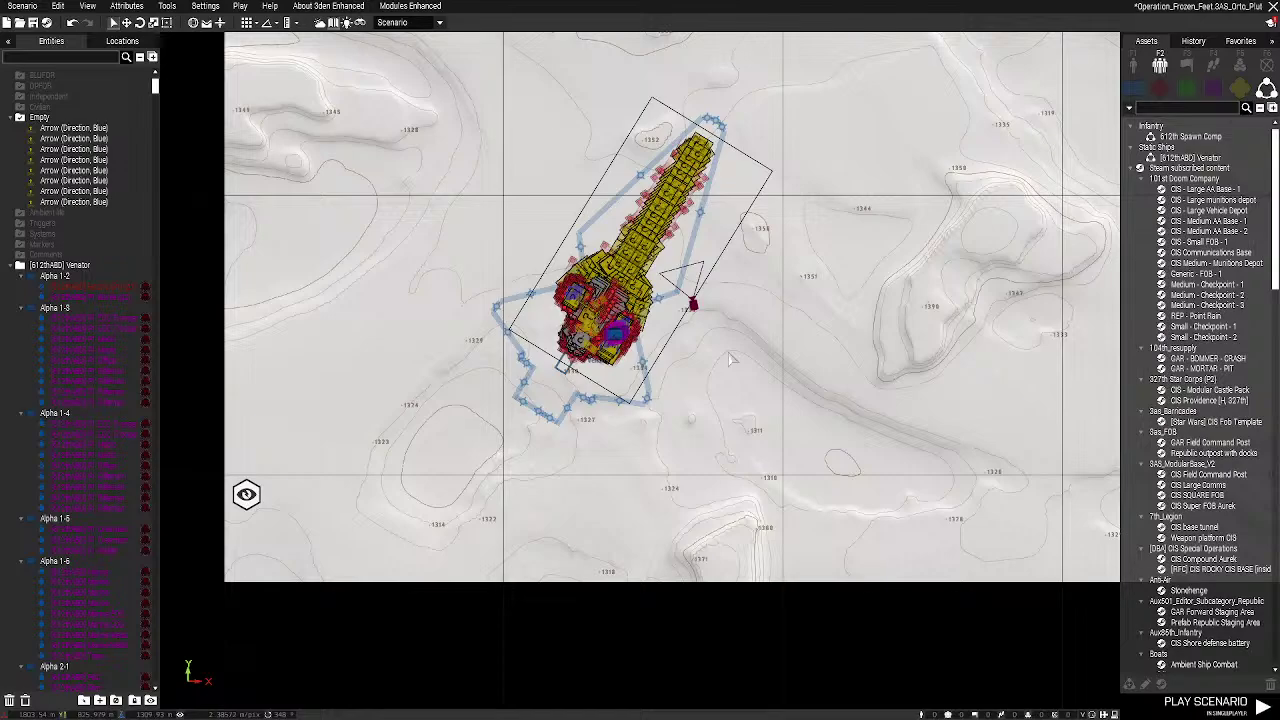
# Disable the lobby's Enable AI option in the scenario's multiplayer attributes
pyautogui.click(126, 6)
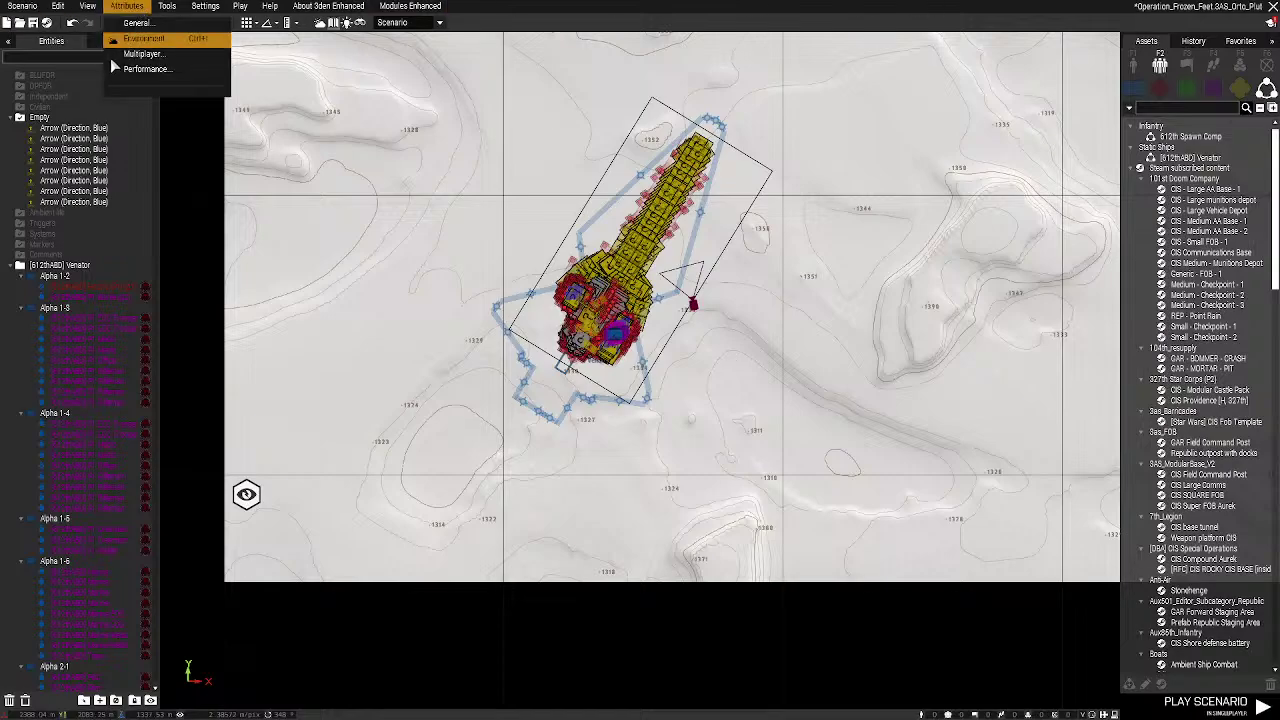
pyautogui.click(137, 55)
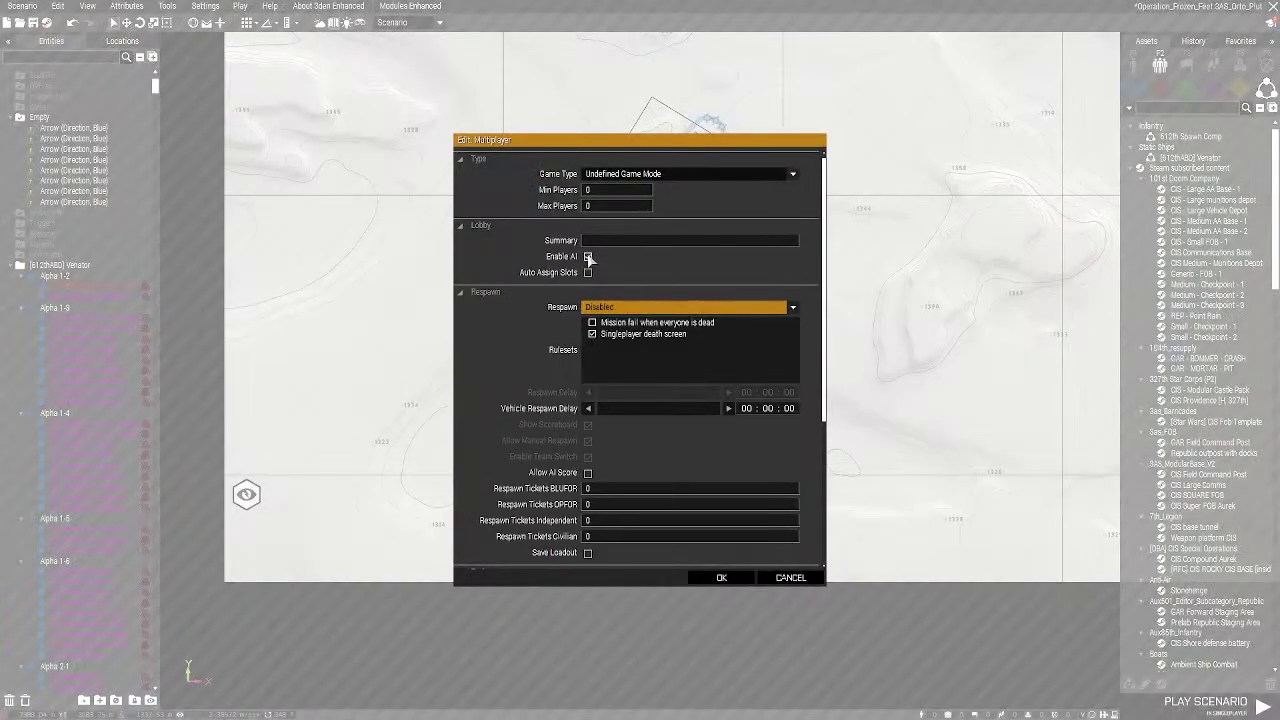
pyautogui.click(588, 257)
pyautogui.click(588, 257)
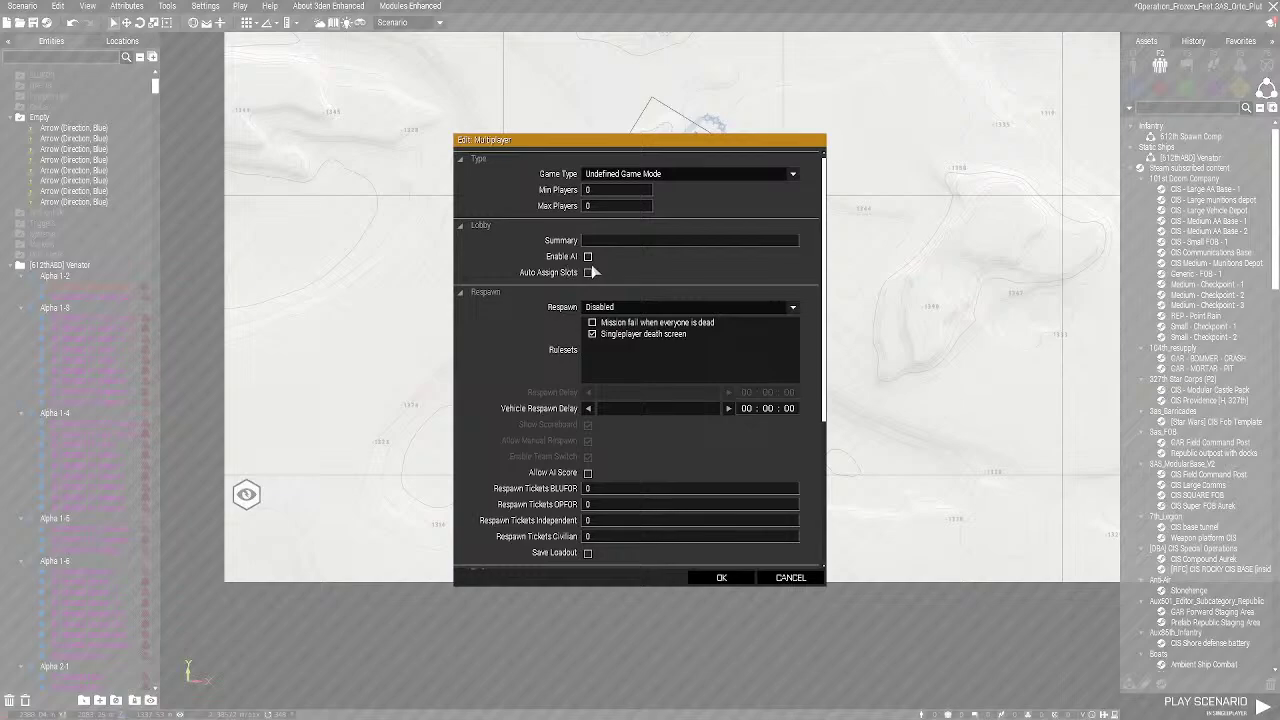
# Set the respawn type to Respawn on Custom Position and enable the Select respawn position ruleset
pyautogui.click(660, 307)
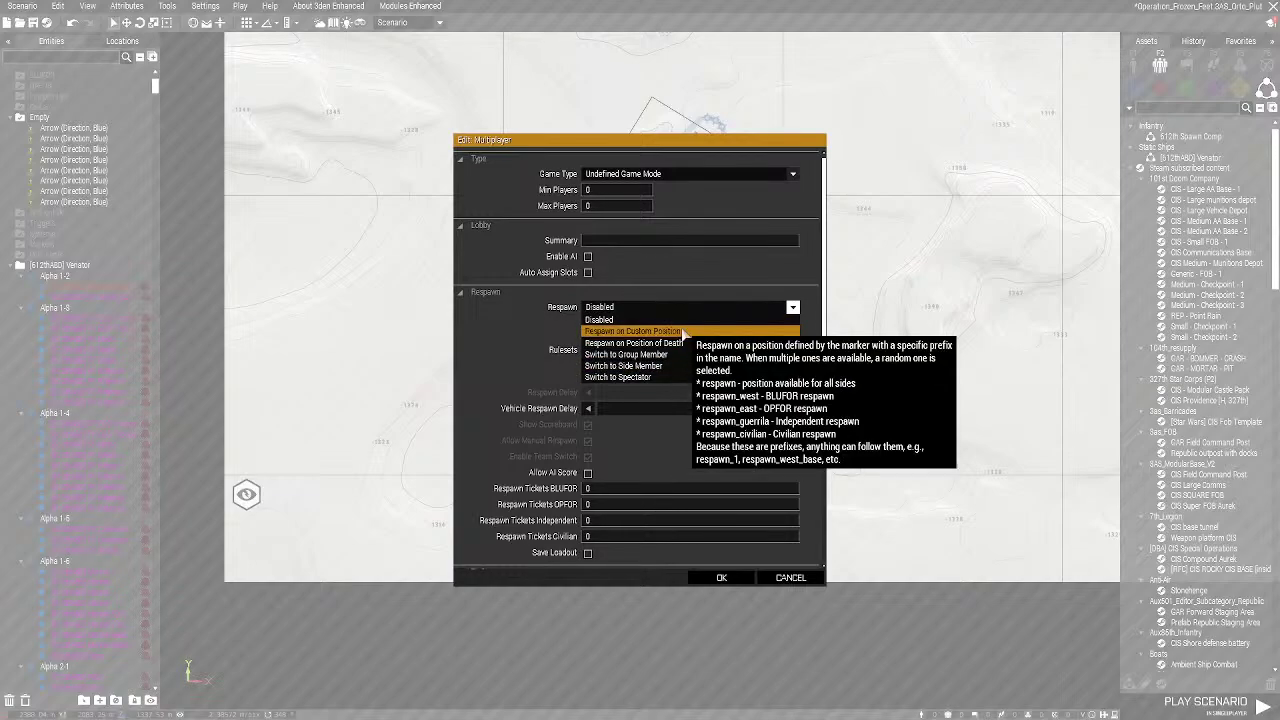
pyautogui.click(670, 333)
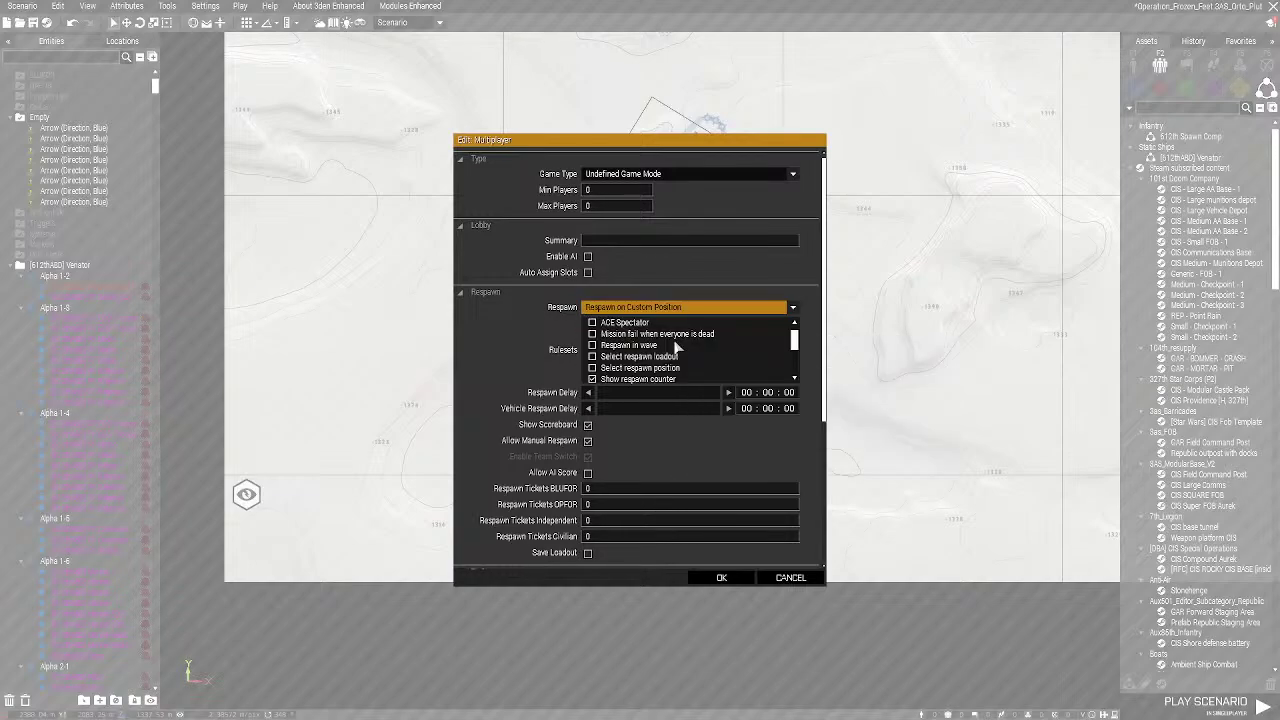
pyautogui.click(592, 368)
pyautogui.click(592, 368)
# Set both the respawn delay and the vehicle respawn delay to 10 seconds, and enable Save Loadout
pyautogui.click(789, 392)
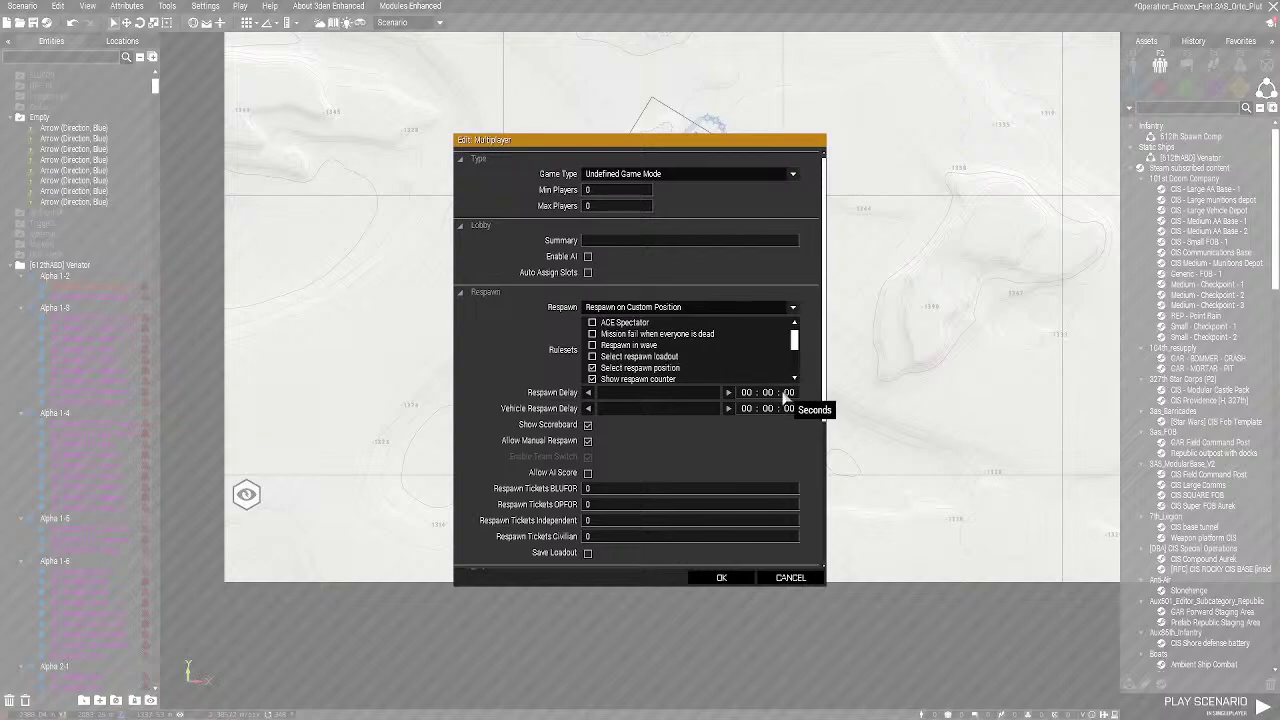
pyautogui.write('10')
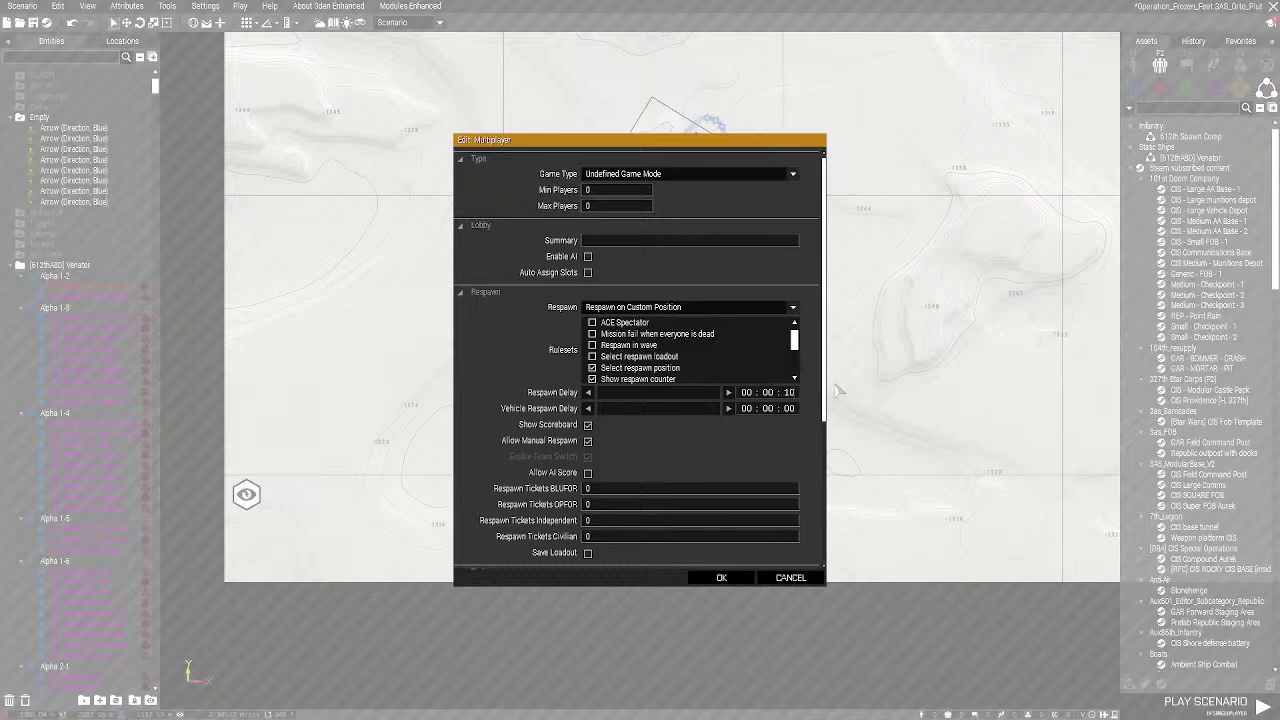
pyautogui.click(789, 408)
pyautogui.write('10')
pyautogui.click(588, 554)
# Set the multiplayer game type to Zeus
pyautogui.click(688, 173)
pyautogui.scroll(-1, 740, 248)
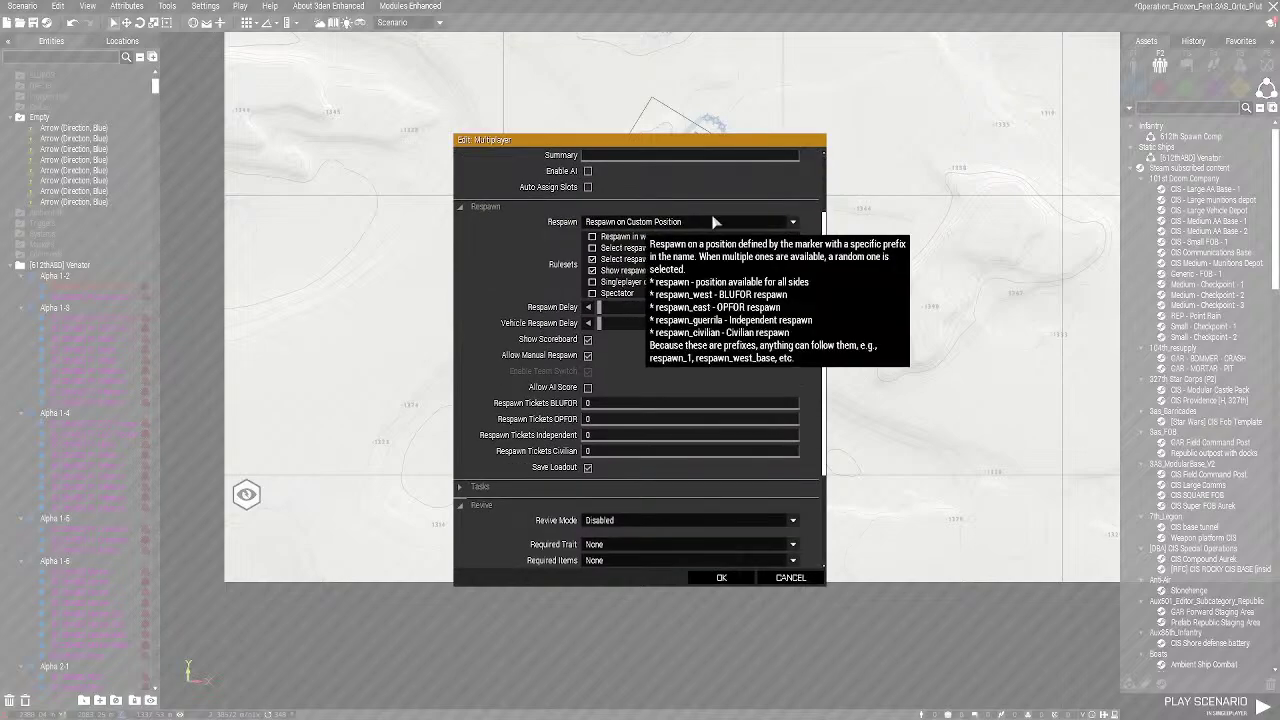
pyautogui.click(792, 174)
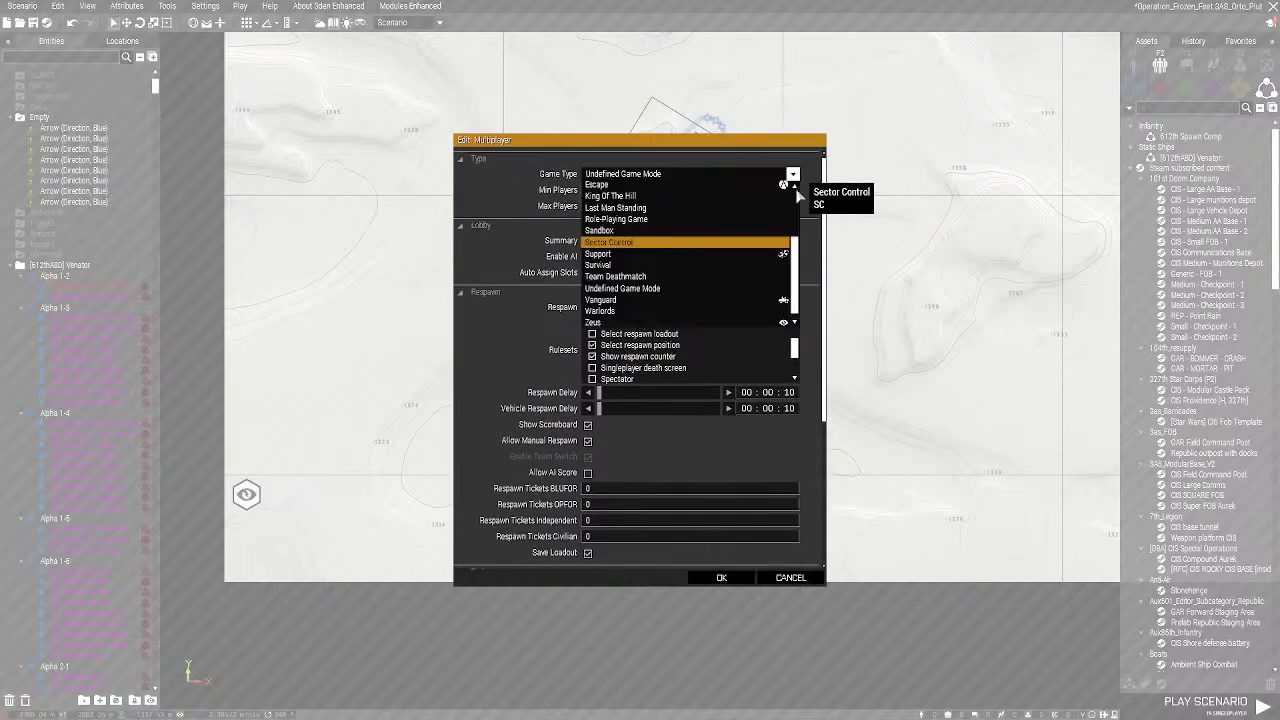
pyautogui.click(683, 322)
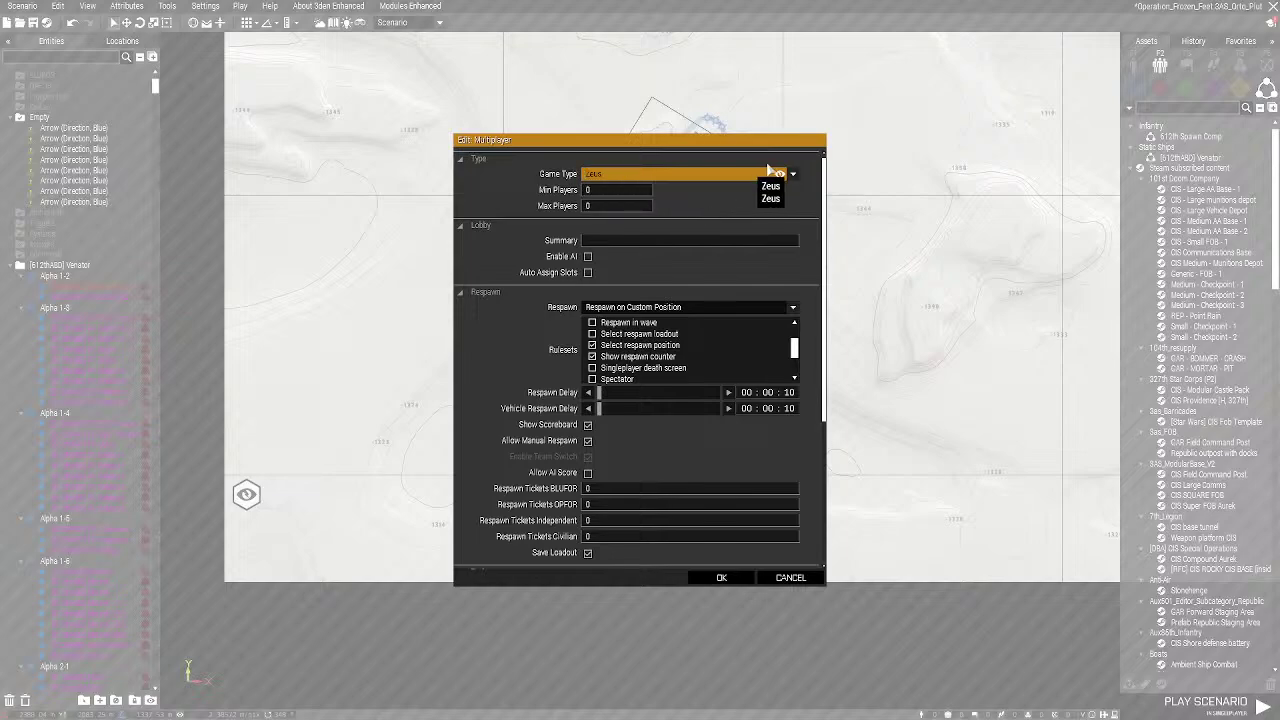
# Set the maximum number of players to 40
pyautogui.scroll(-4, 772, 238)
pyautogui.scroll(3, 772, 240)
pyautogui.click(585, 178)
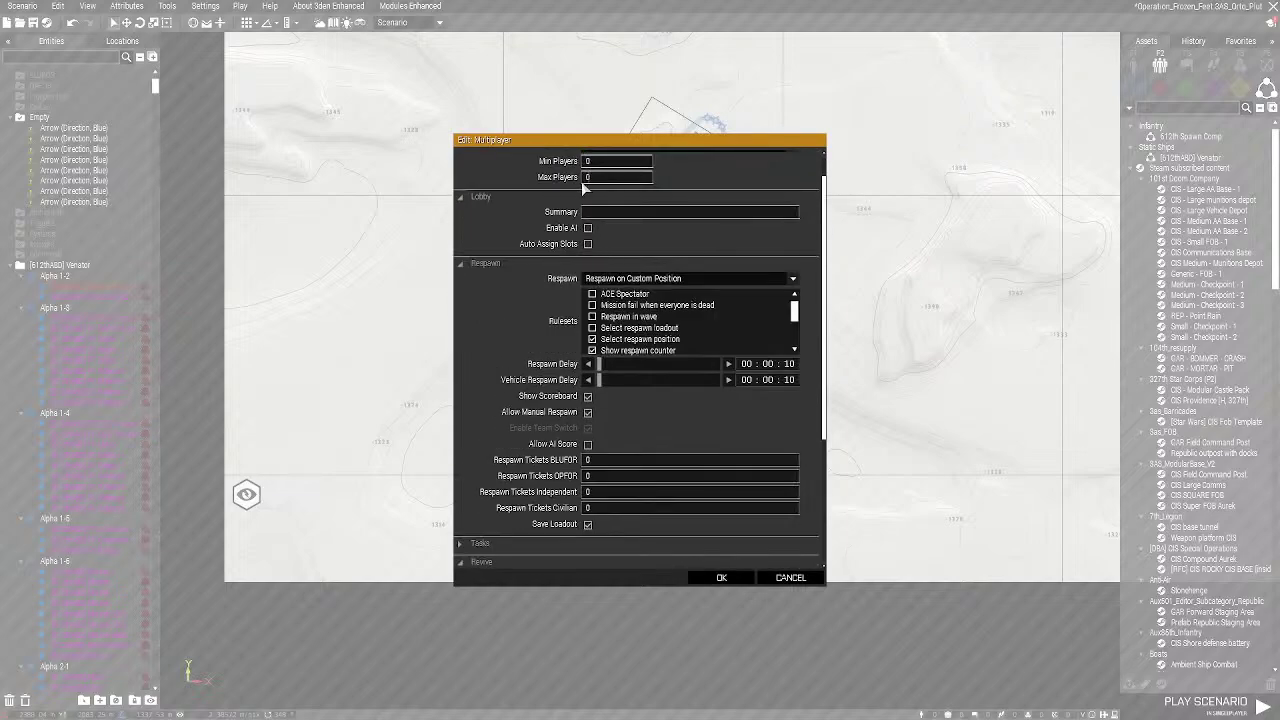
pyautogui.click(766, 198)
pyautogui.scroll(1, 677, 252)
pyautogui.click(668, 228)
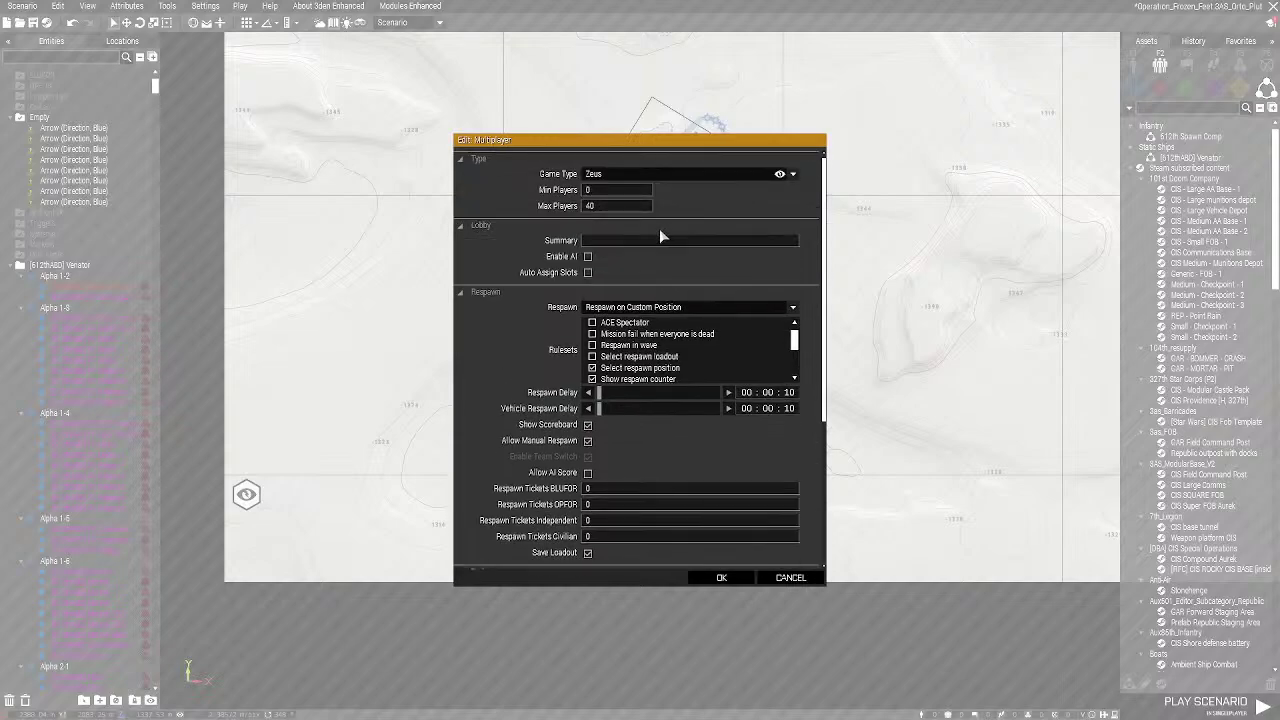
# Set the tasks' Shared Objectives option to Enabled and collapse the Revive settings
pyautogui.scroll(-2, 600, 285)
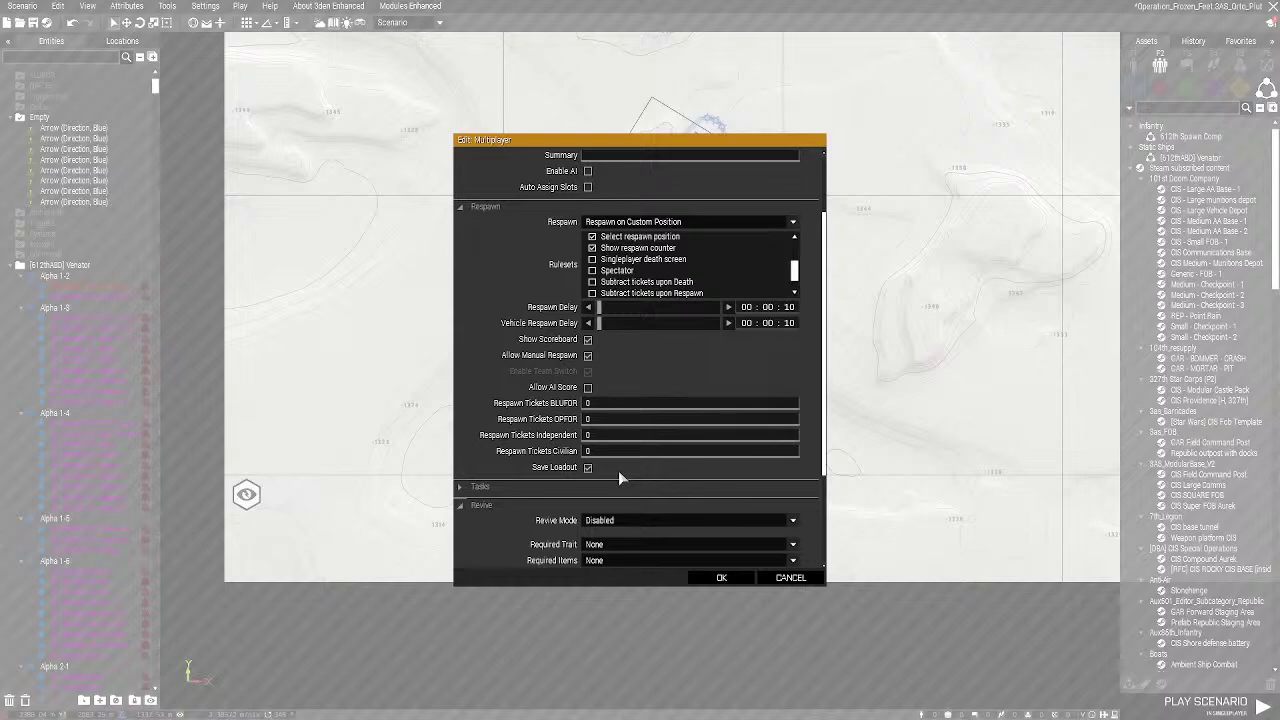
pyautogui.scroll(5, 646, 272)
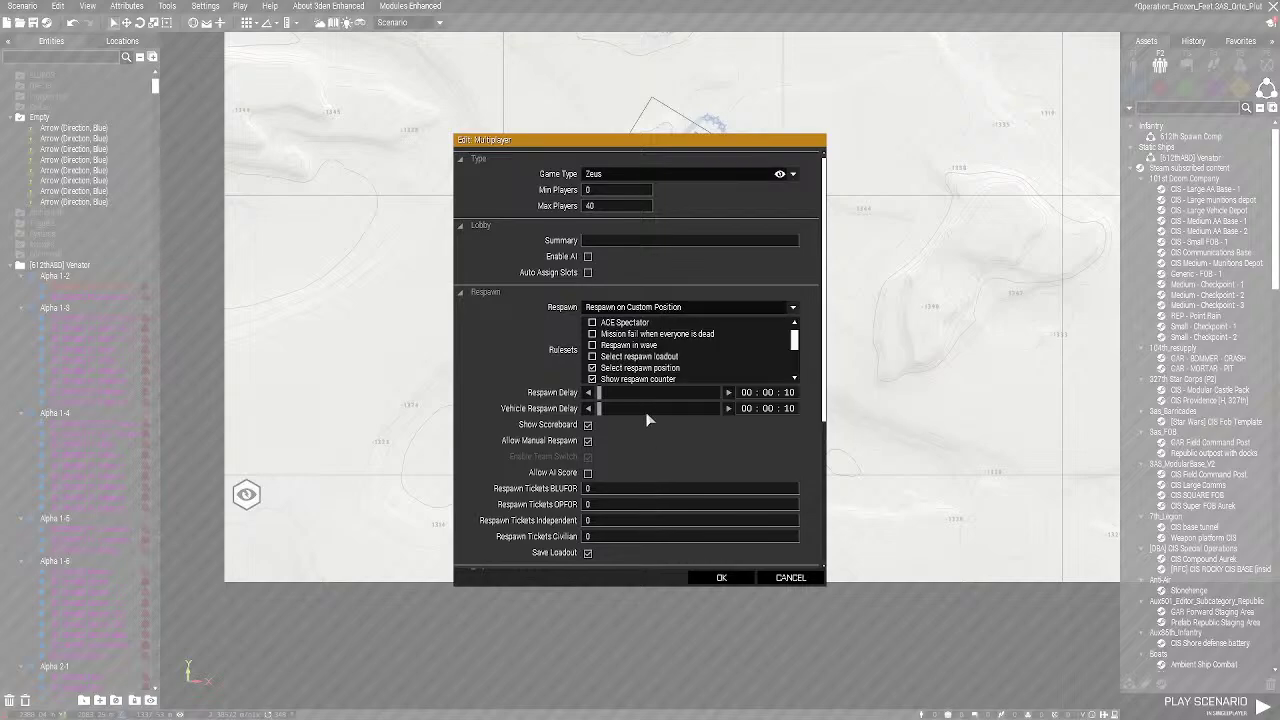
pyautogui.scroll(-5, 650, 415)
pyautogui.click(480, 351)
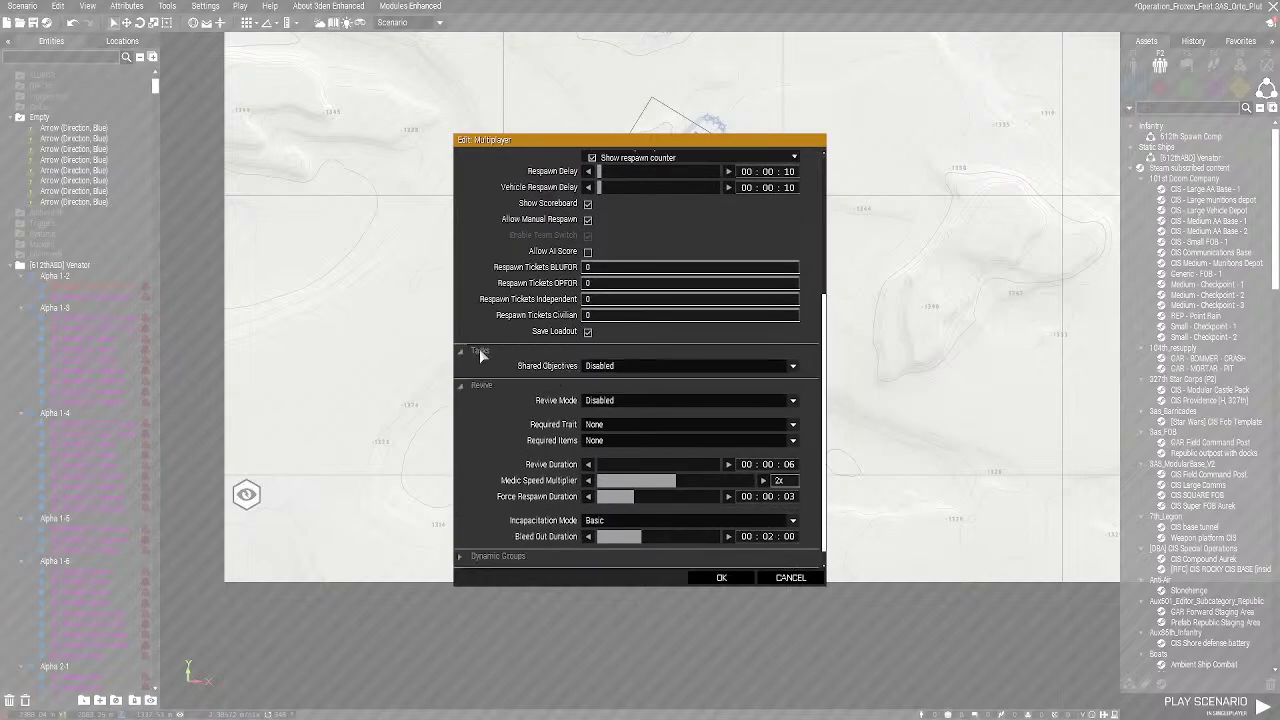
pyautogui.click(592, 366)
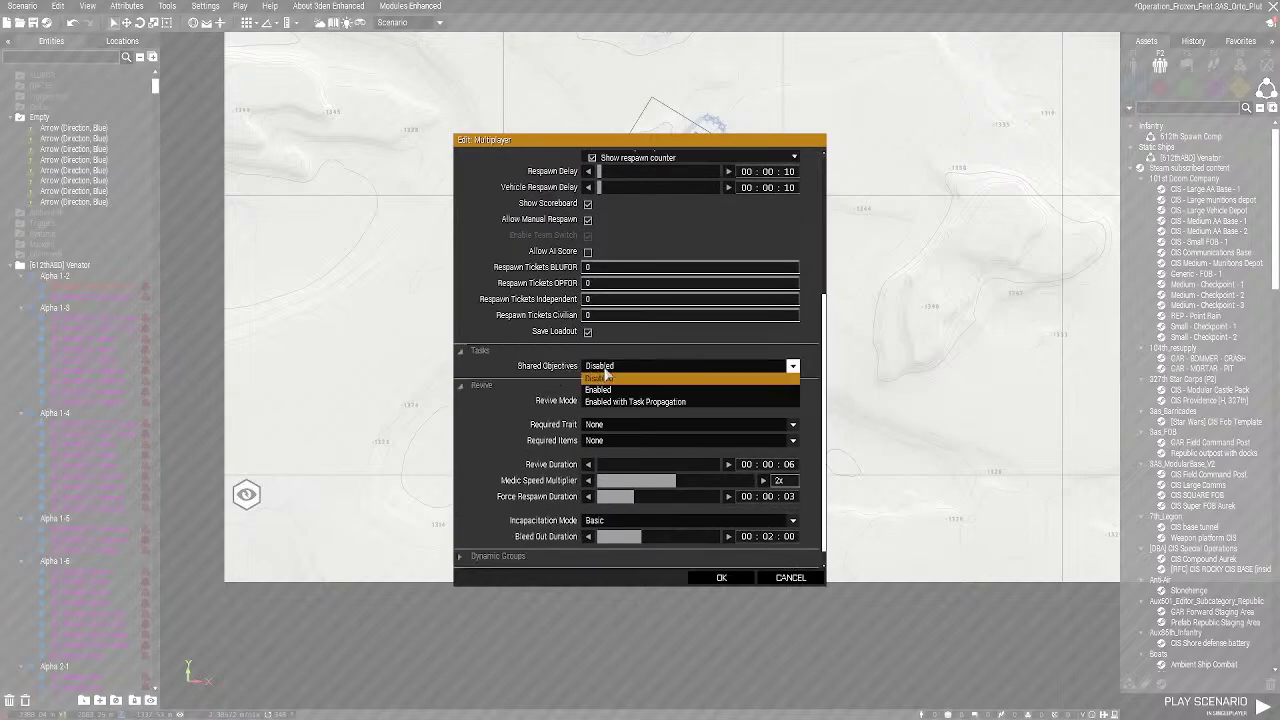
pyautogui.click(615, 391)
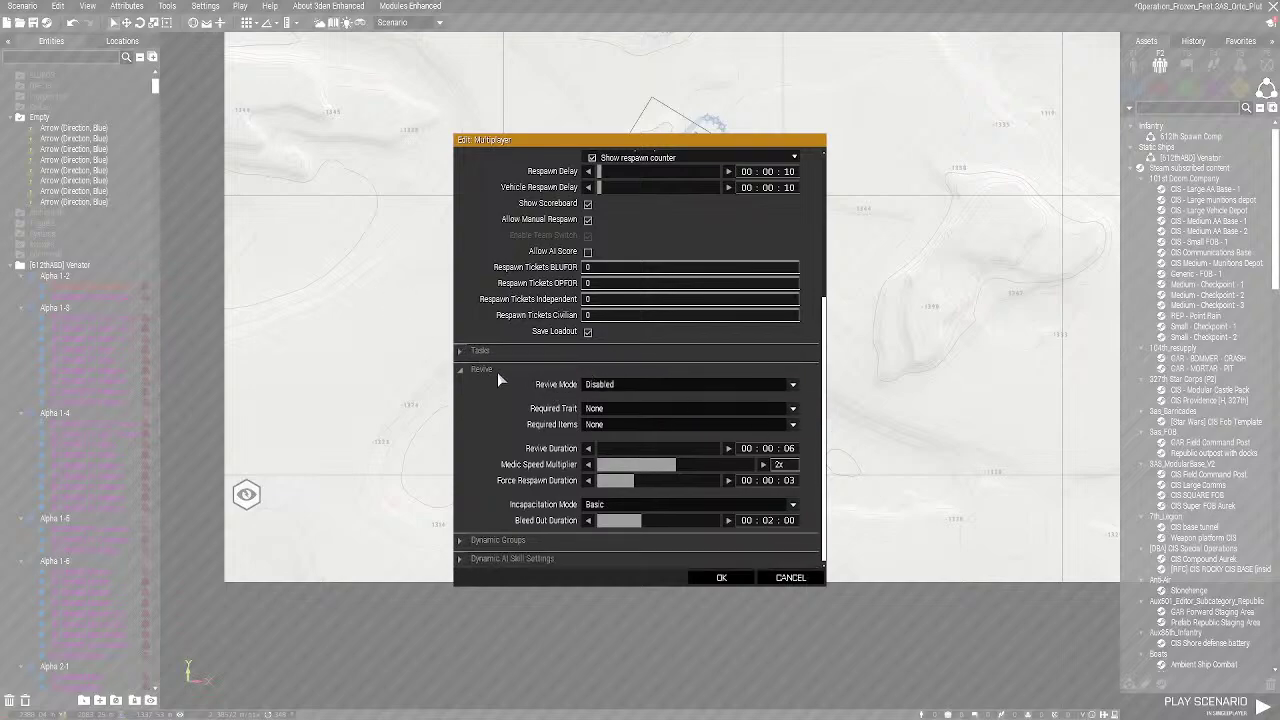
pyautogui.click(498, 373)
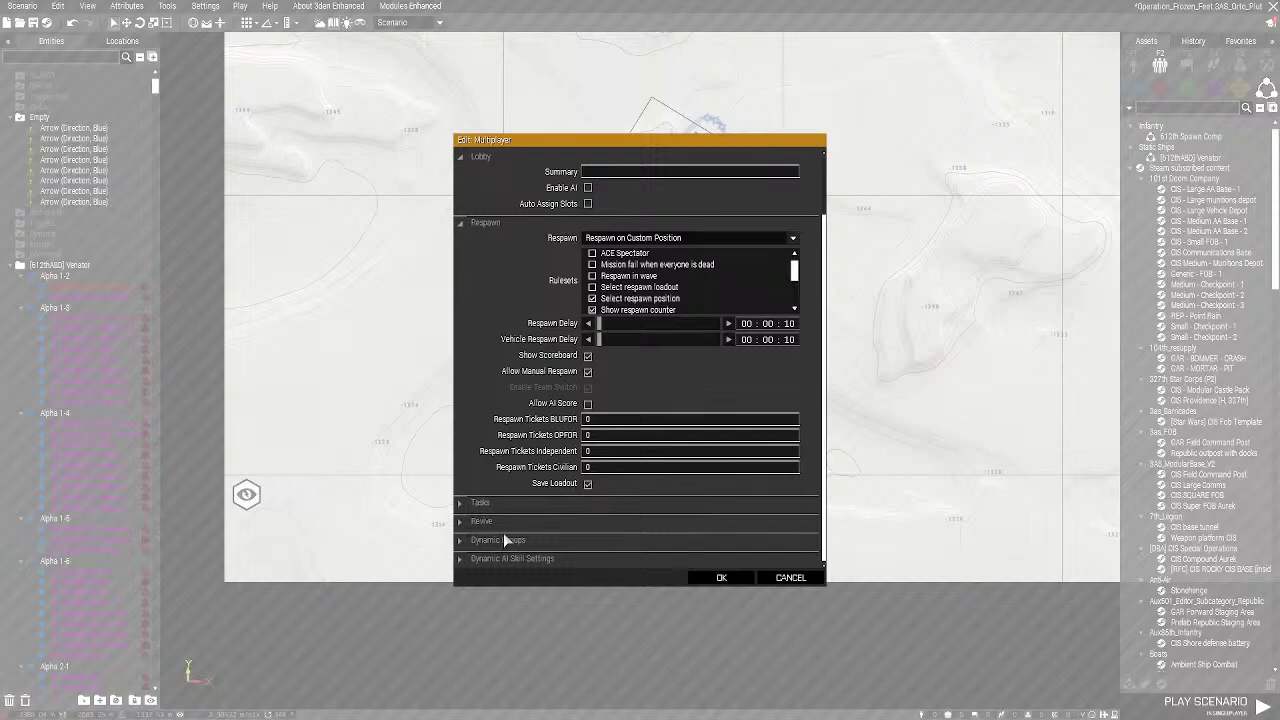
# Examine the Dynamic AI Skill Settings for each side and close the multiplayer attributes
pyautogui.click(493, 558)
pyautogui.scroll(-5, 493, 558)
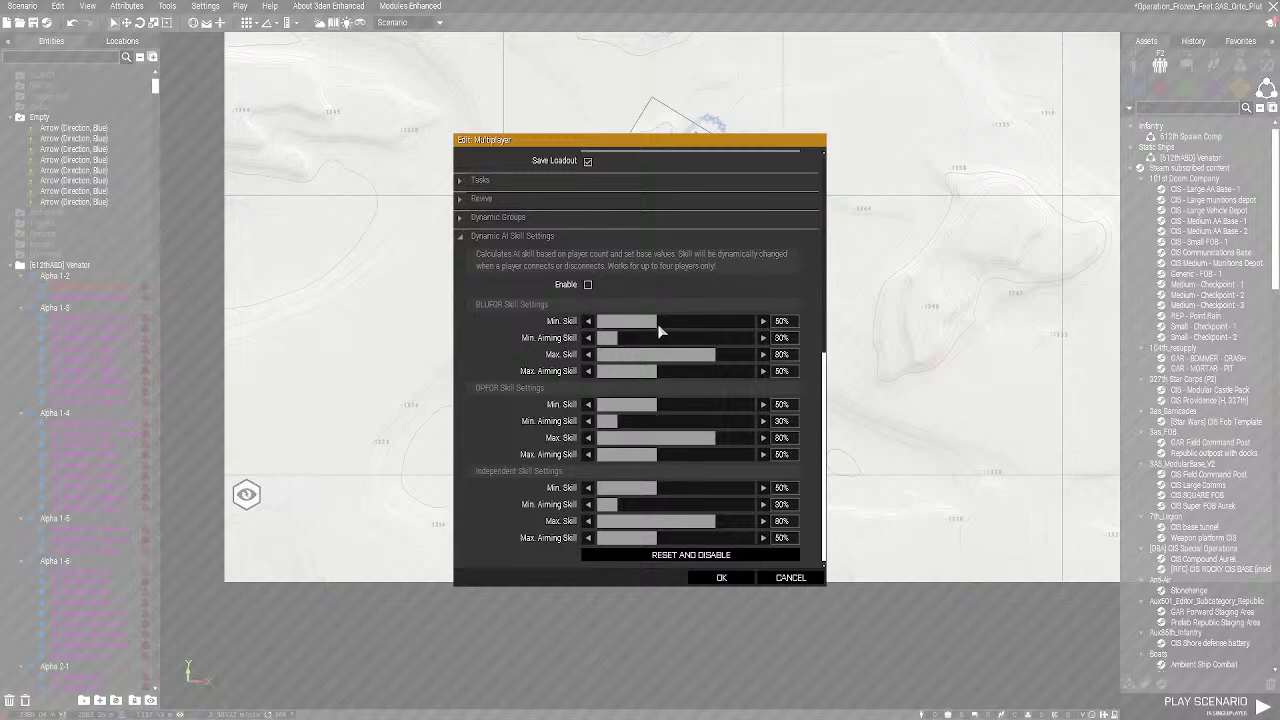
pyautogui.click(790, 578)
# Search the system modules for "skill" and inspect the Set Skill module's attributes without keeping the module
pyautogui.click(1240, 65)
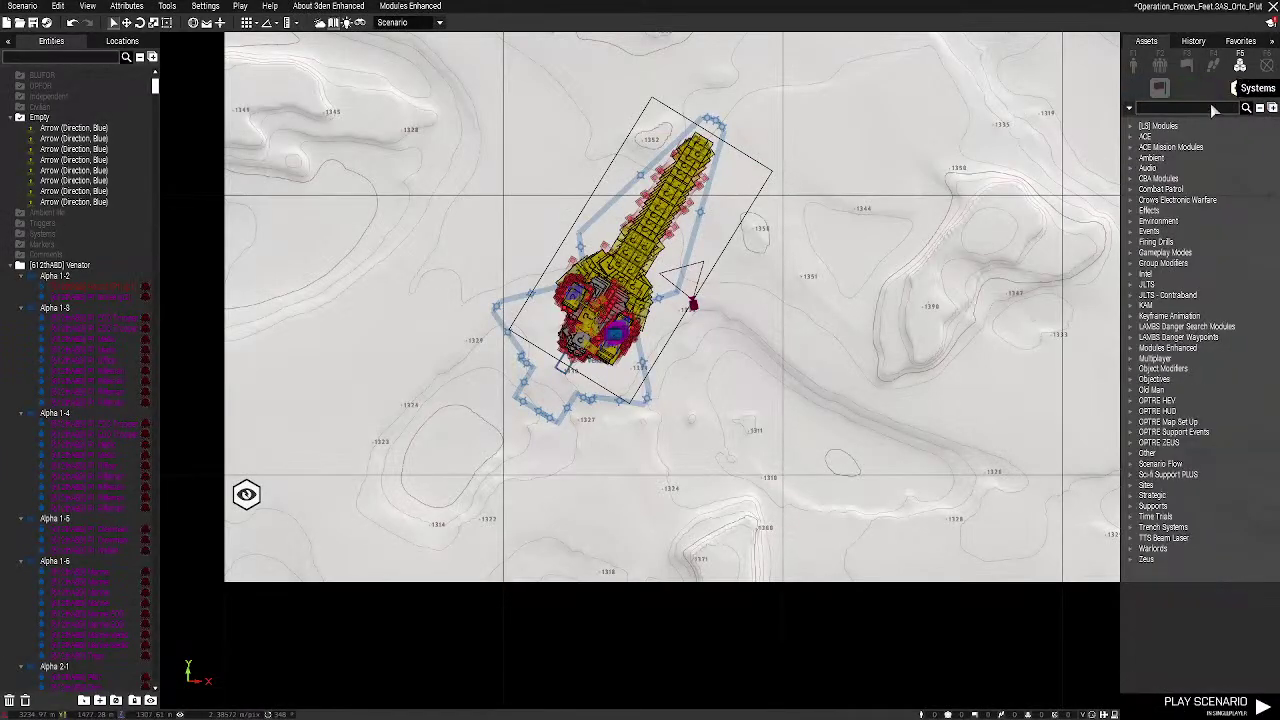
pyautogui.write('ai s')
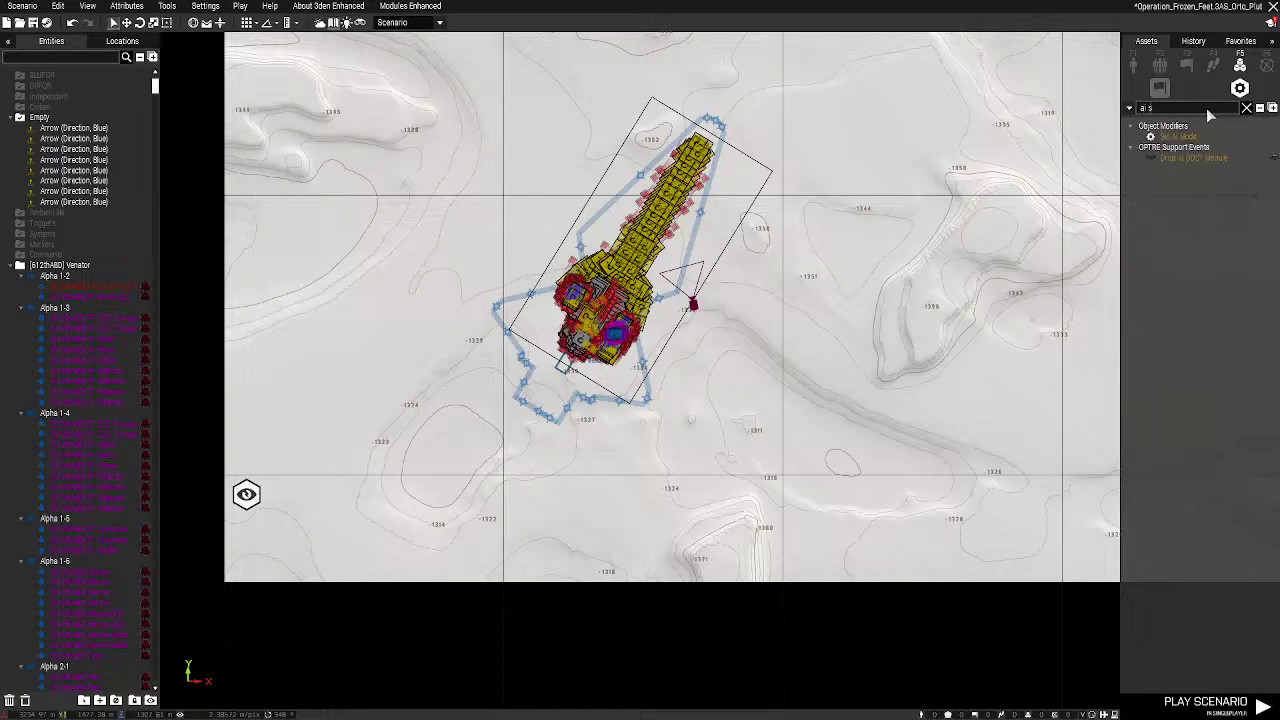
pyautogui.press('BackSpace')
pyautogui.press('BackSpace')
pyautogui.press('BackSpace')
pyautogui.press('BackSpace')
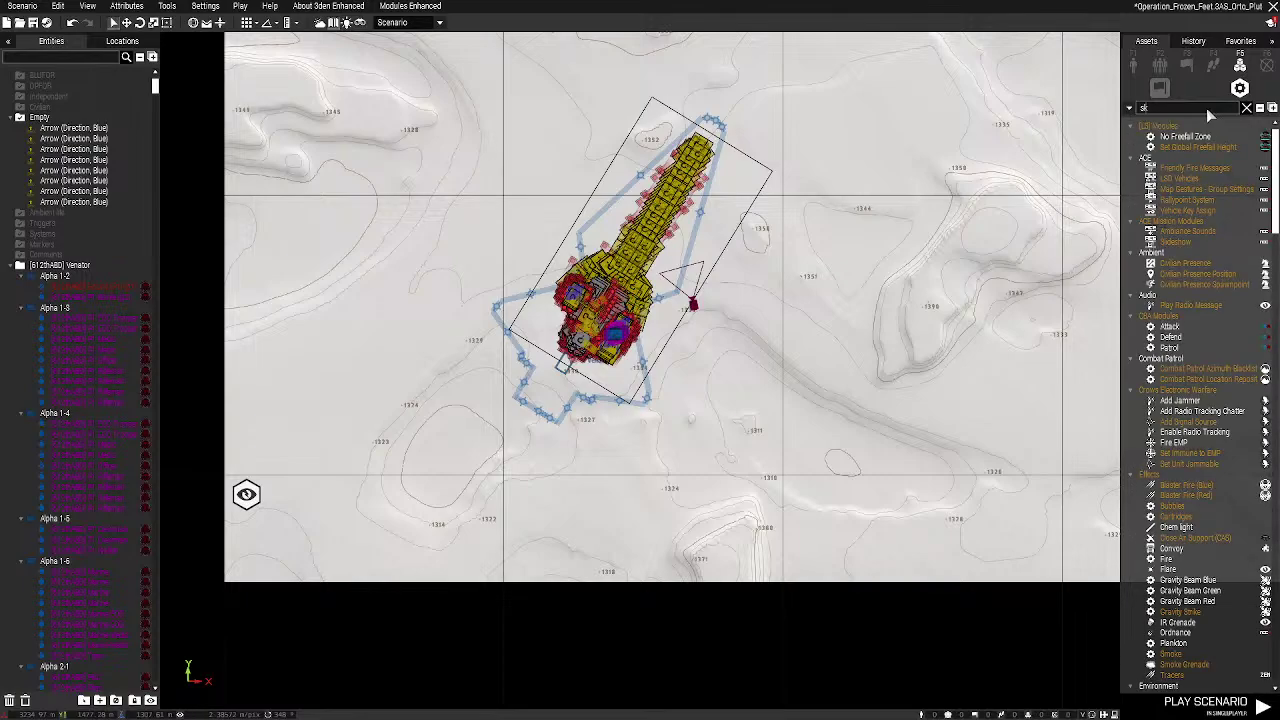
pyautogui.write('skill')
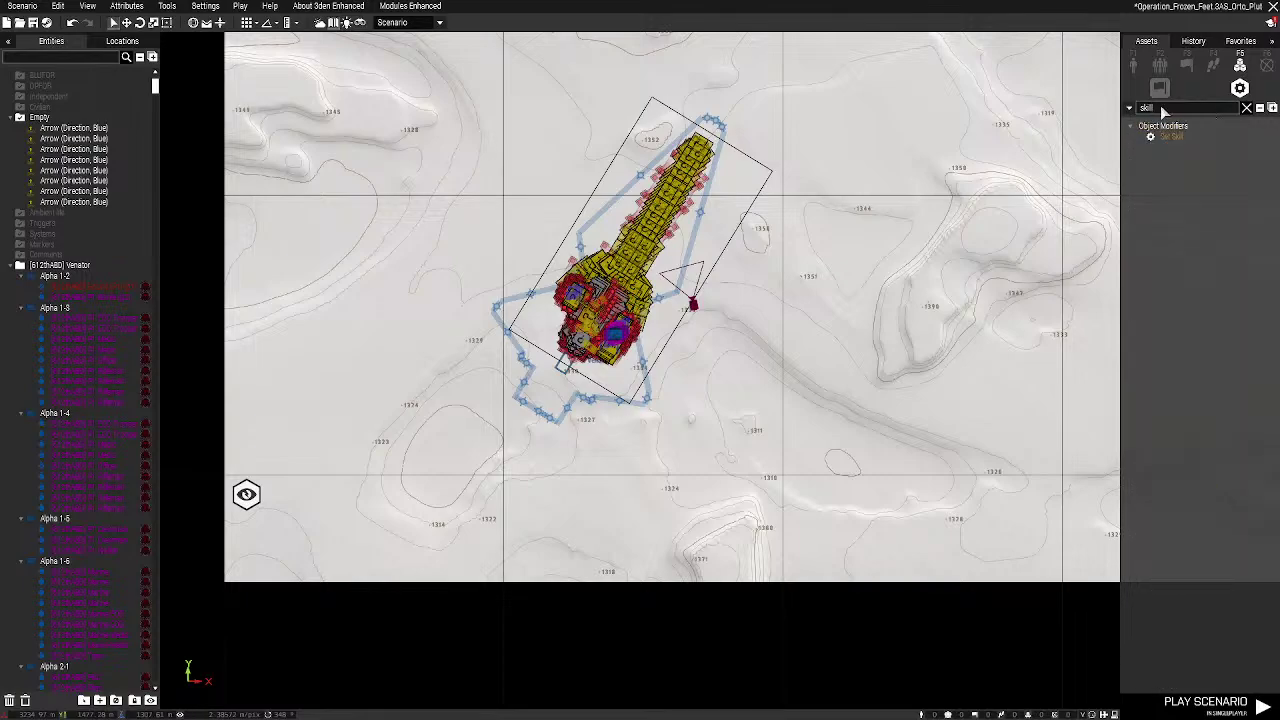
pyautogui.moveTo(1165, 136); pyautogui.dragTo(887, 332)
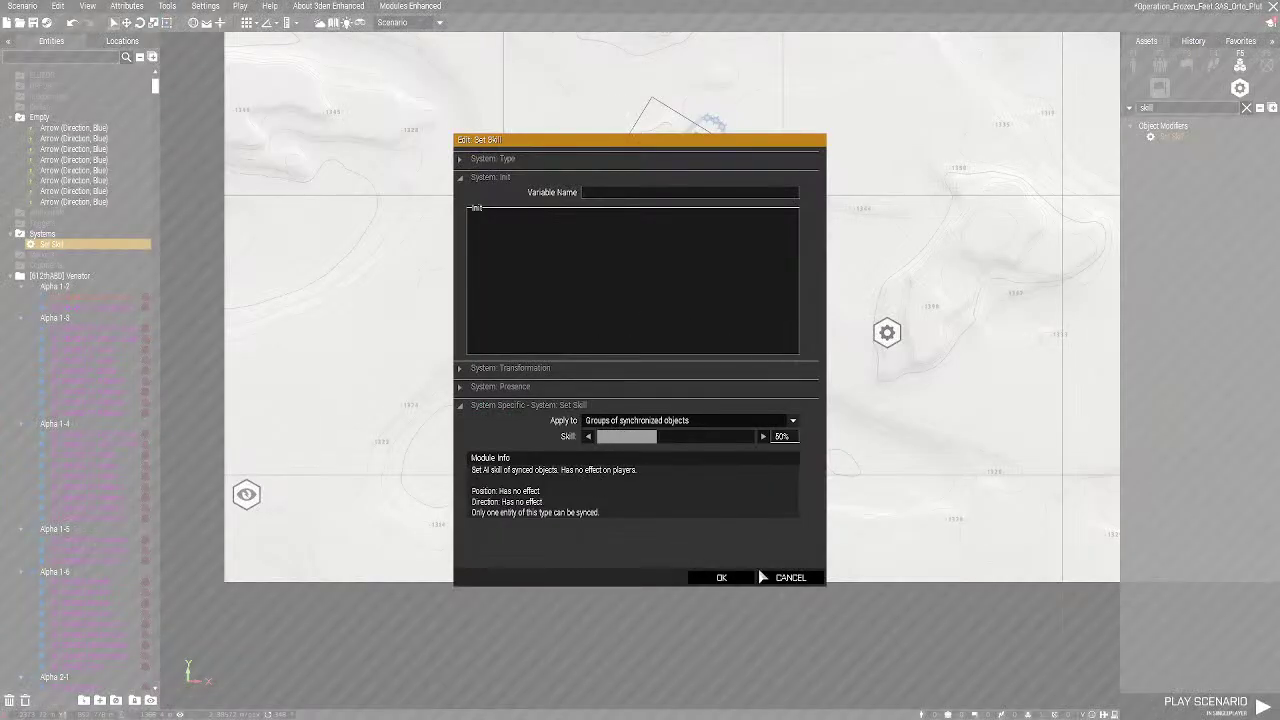
pyautogui.click(789, 578)
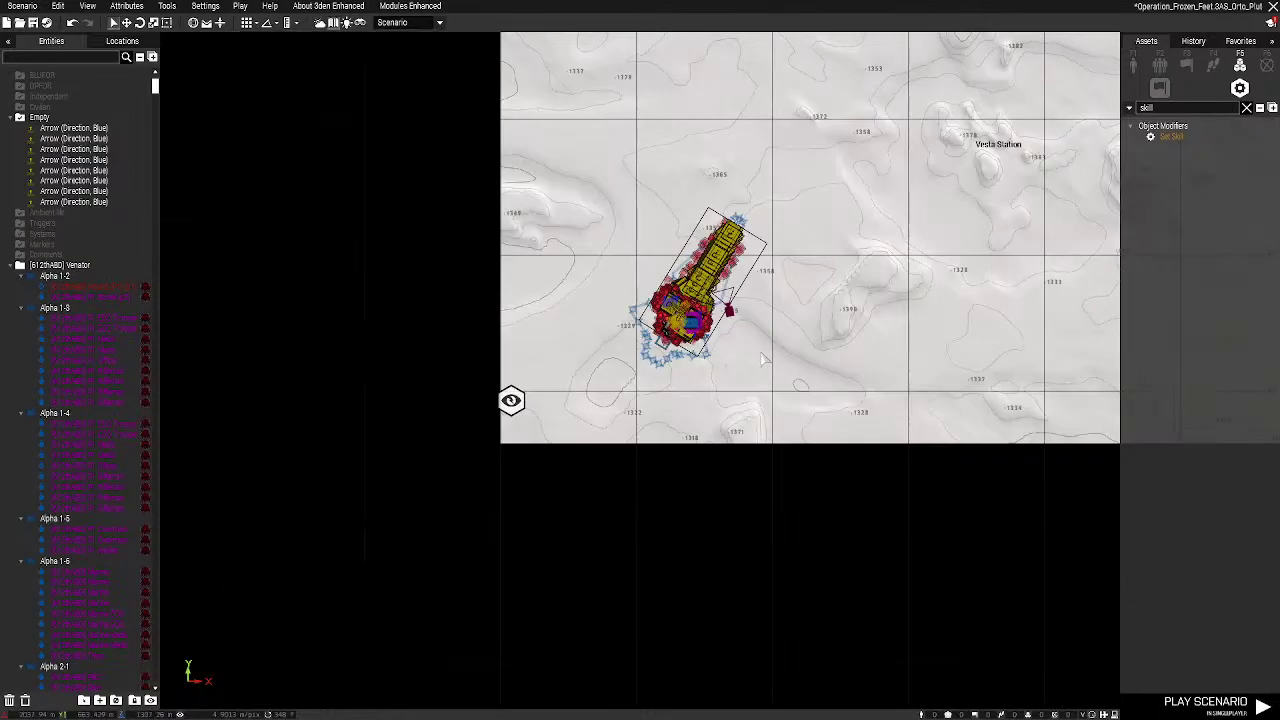
# Survey the whole map's layout and examine the snowy terrain around Vesta Station in the 3D view
pyautogui.scroll(-2, 782, 402)
pyautogui.moveTo(784, 405); pyautogui.dragTo(671, 448, button='right')
pyautogui.moveTo(792, 435); pyautogui.dragTo(600, 411, button='right')
pyautogui.scroll(-3, 599, 411)
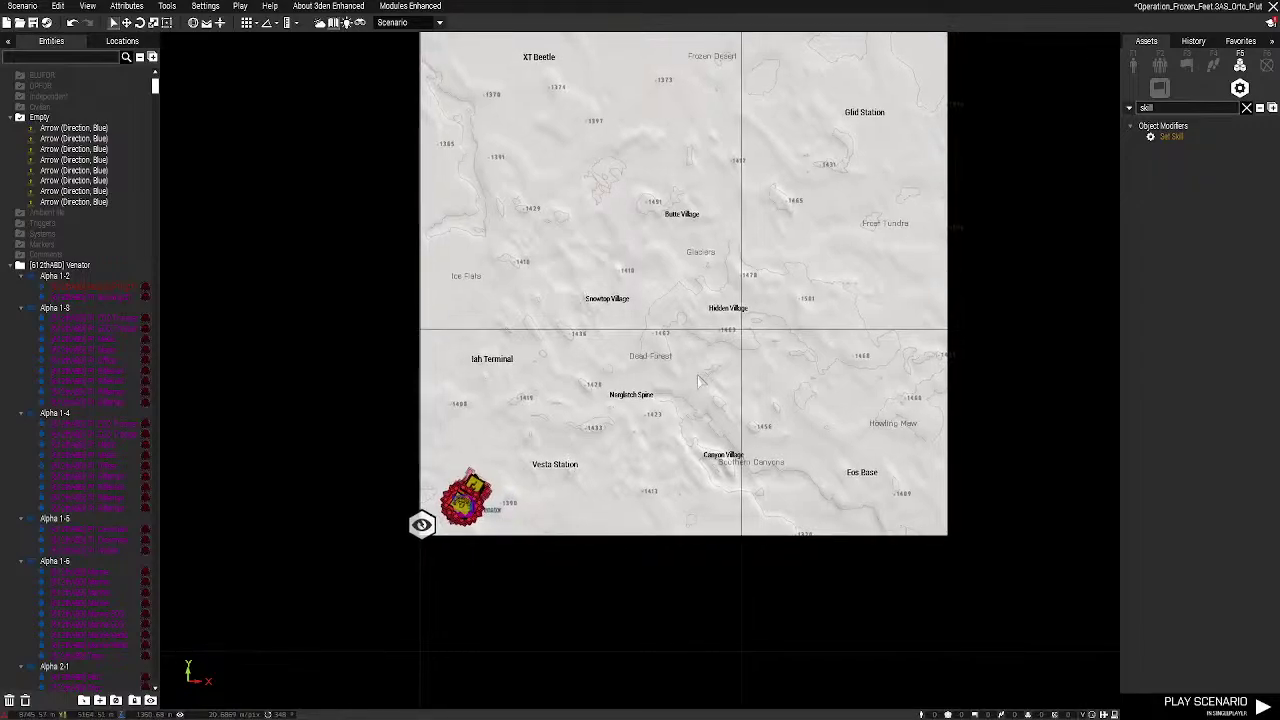
pyautogui.moveTo(701, 372); pyautogui.dragTo(675, 410, button='right')
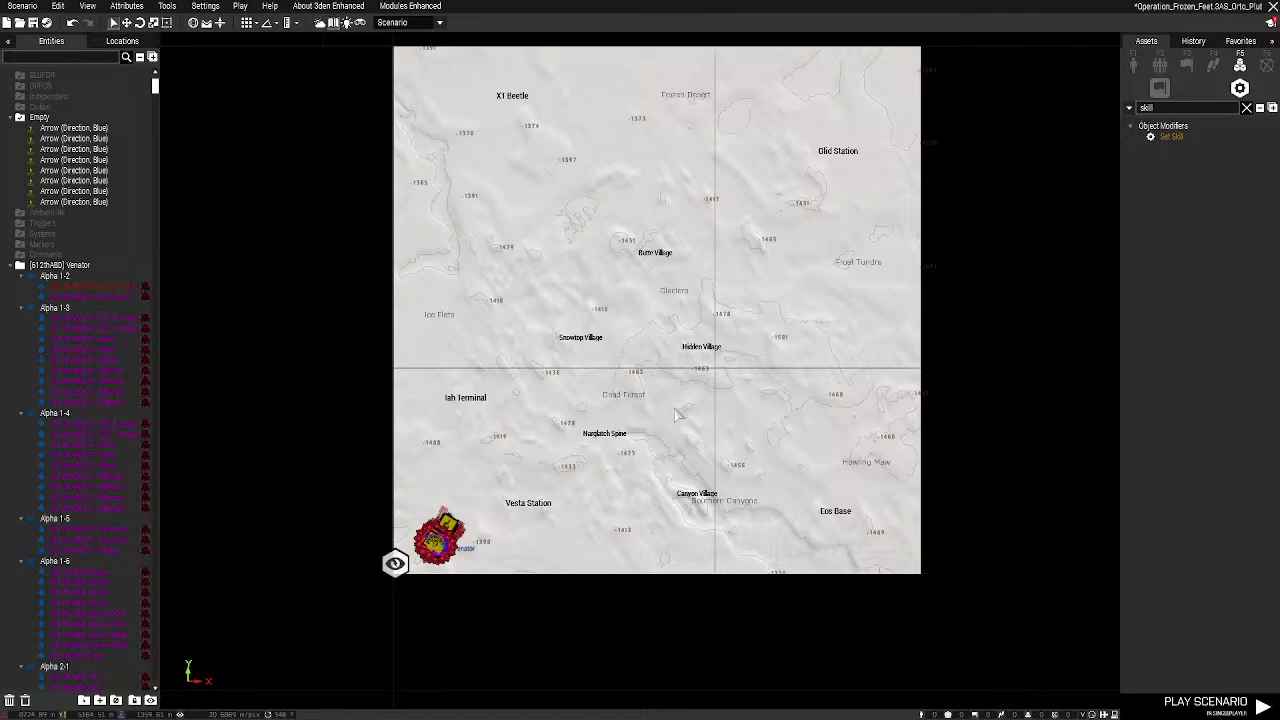
pyautogui.press('m')
pyautogui.press('w')
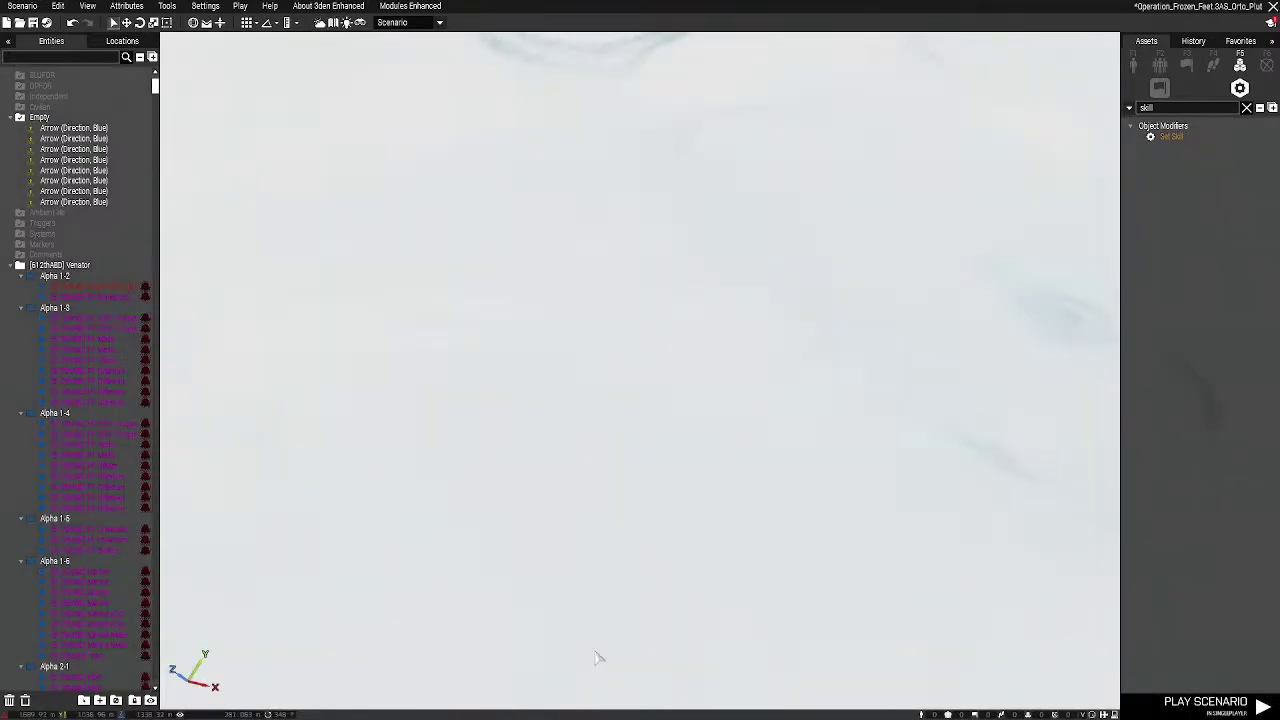
pyautogui.moveTo(595, 653); pyautogui.dragTo(1008, 457, button='right')
pyautogui.press('w')
pyautogui.press('d')
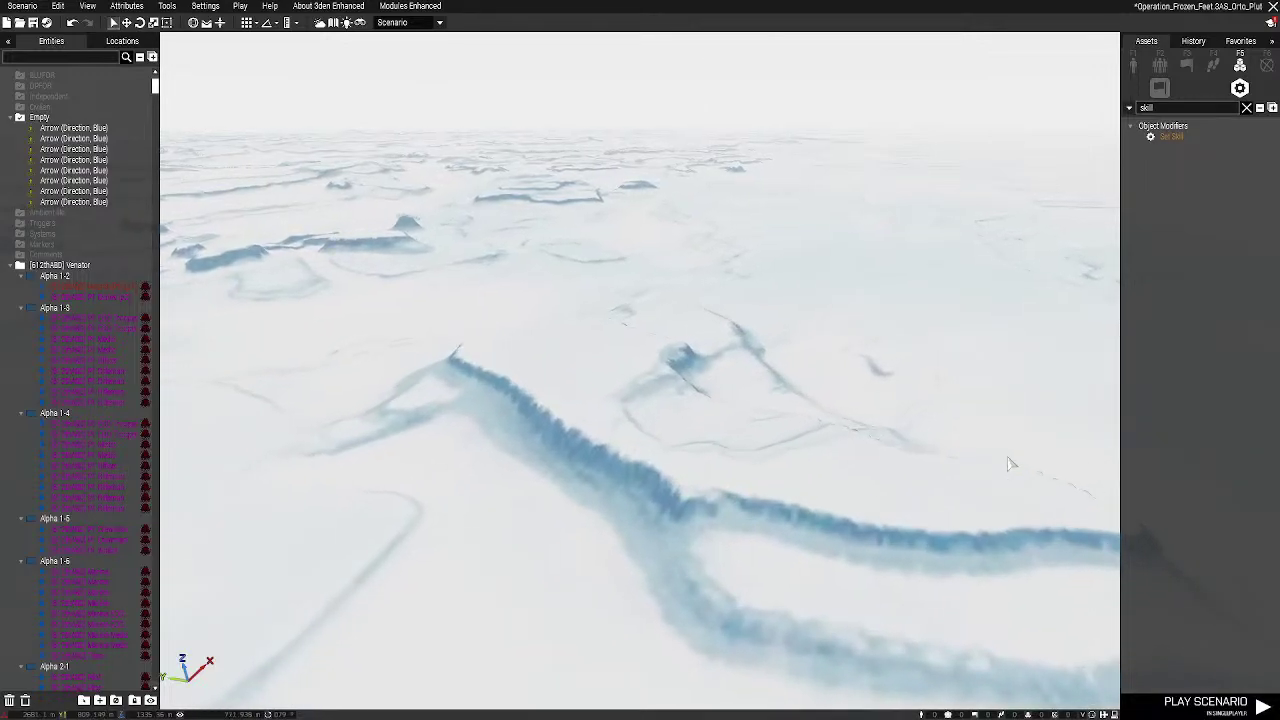
pyautogui.moveTo(909, 457); pyautogui.dragTo(228, 419, button='right')
pyautogui.press('d')
pyautogui.moveTo(800, 430); pyautogui.dragTo(515, 475, button='right')
pyautogui.press('s')
pyautogui.press('s')
pyautogui.press('d')
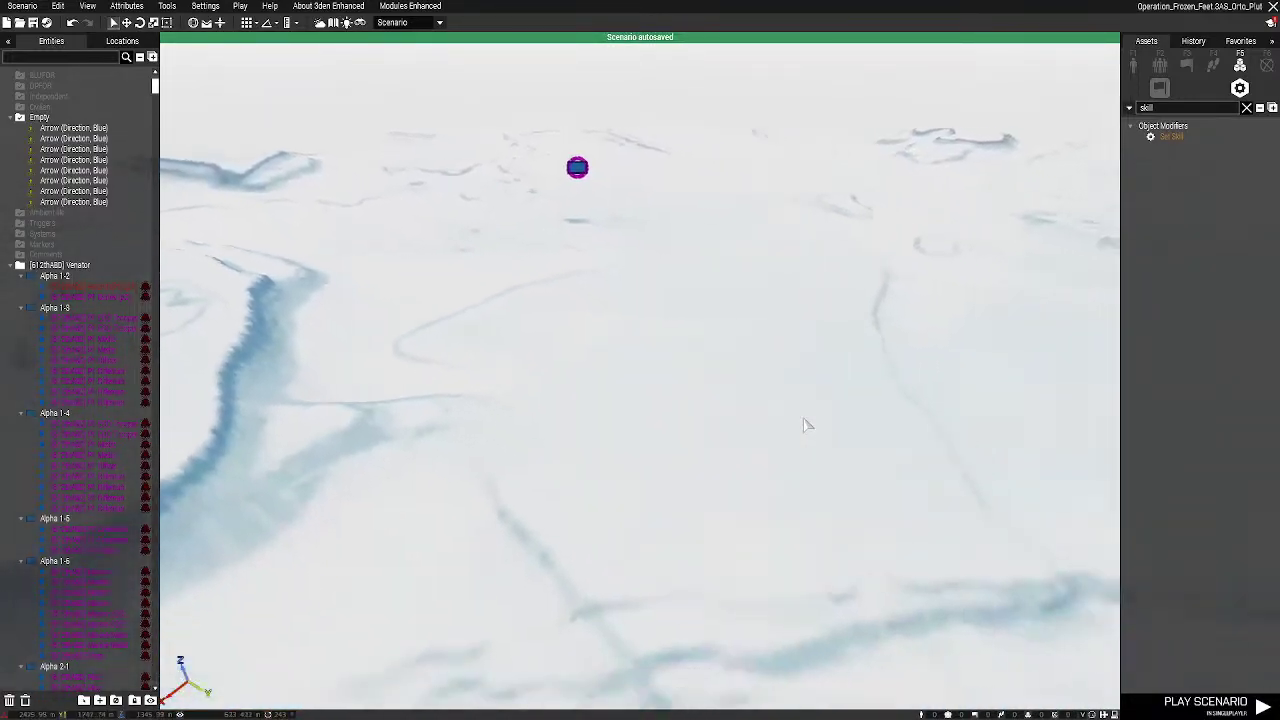
pyautogui.moveTo(643, 437); pyautogui.dragTo(1054, 308, button='right')
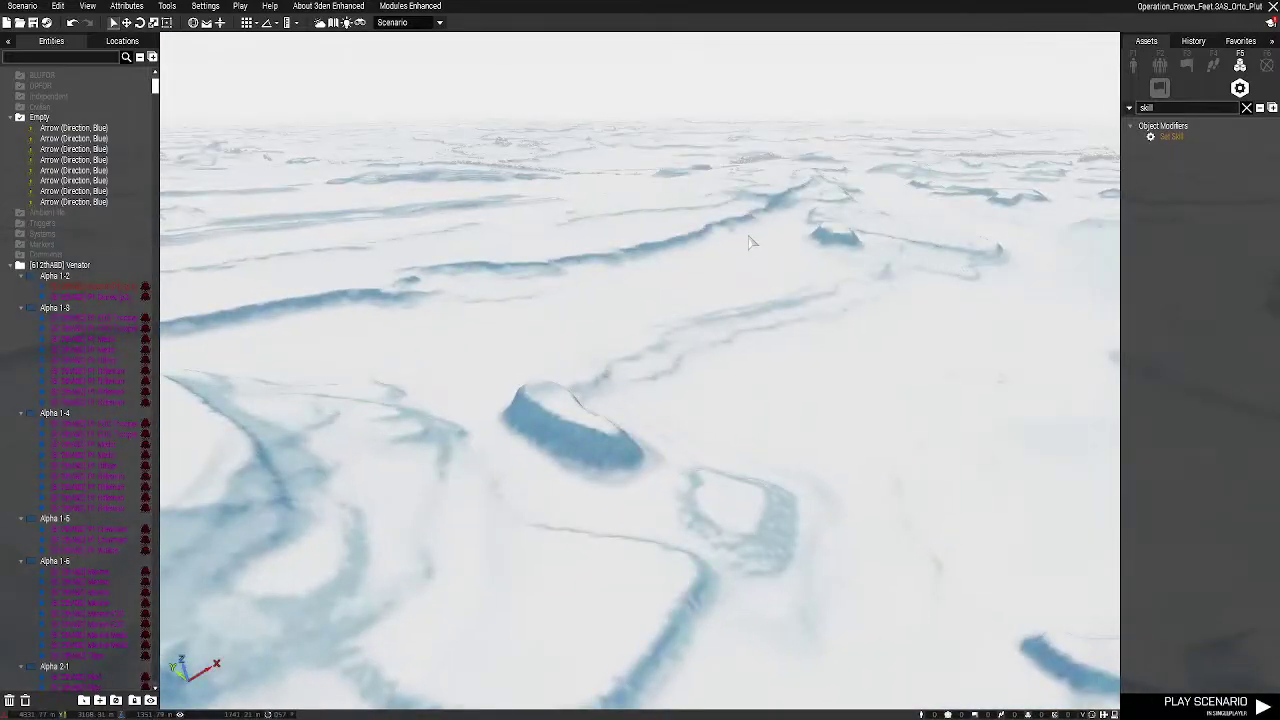
# Place five Objective markers across the 2D map: two in the northwest, one northeast, one east of Hidden Village and one north of Vesta Station
pyautogui.press('m')
pyautogui.scroll(3, 527, 390)
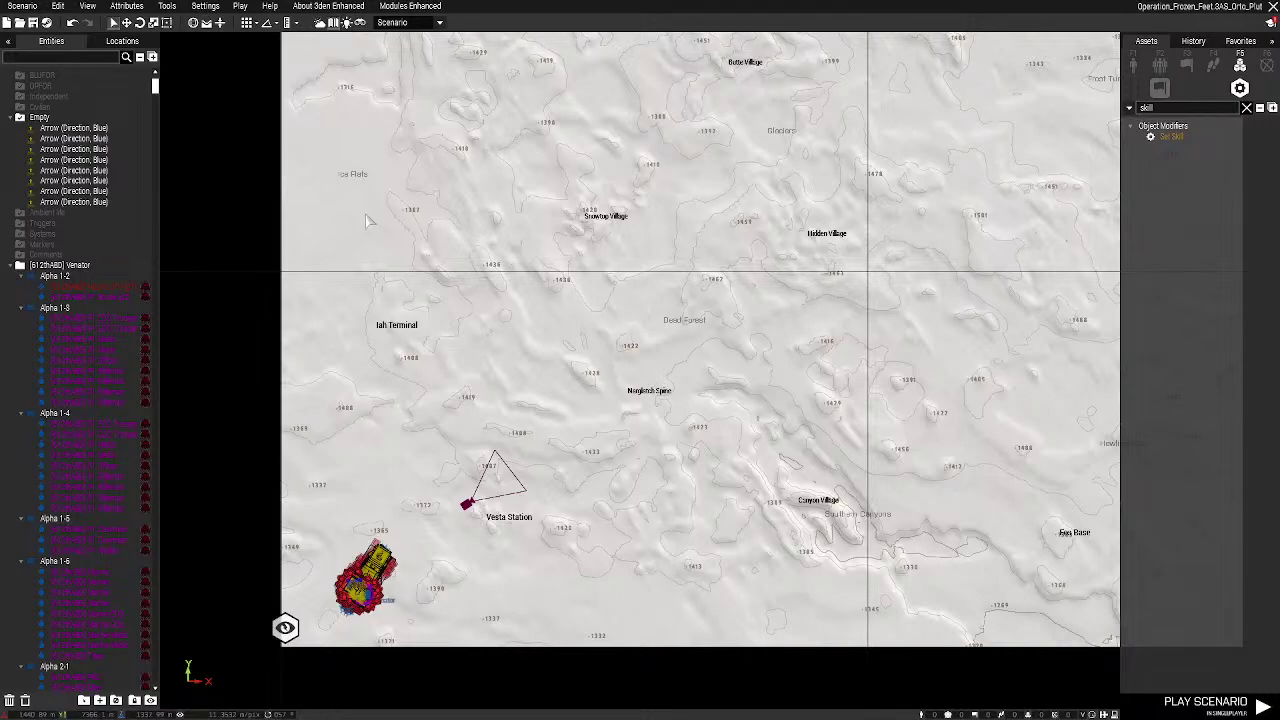
pyautogui.scroll(-2, 535, 365)
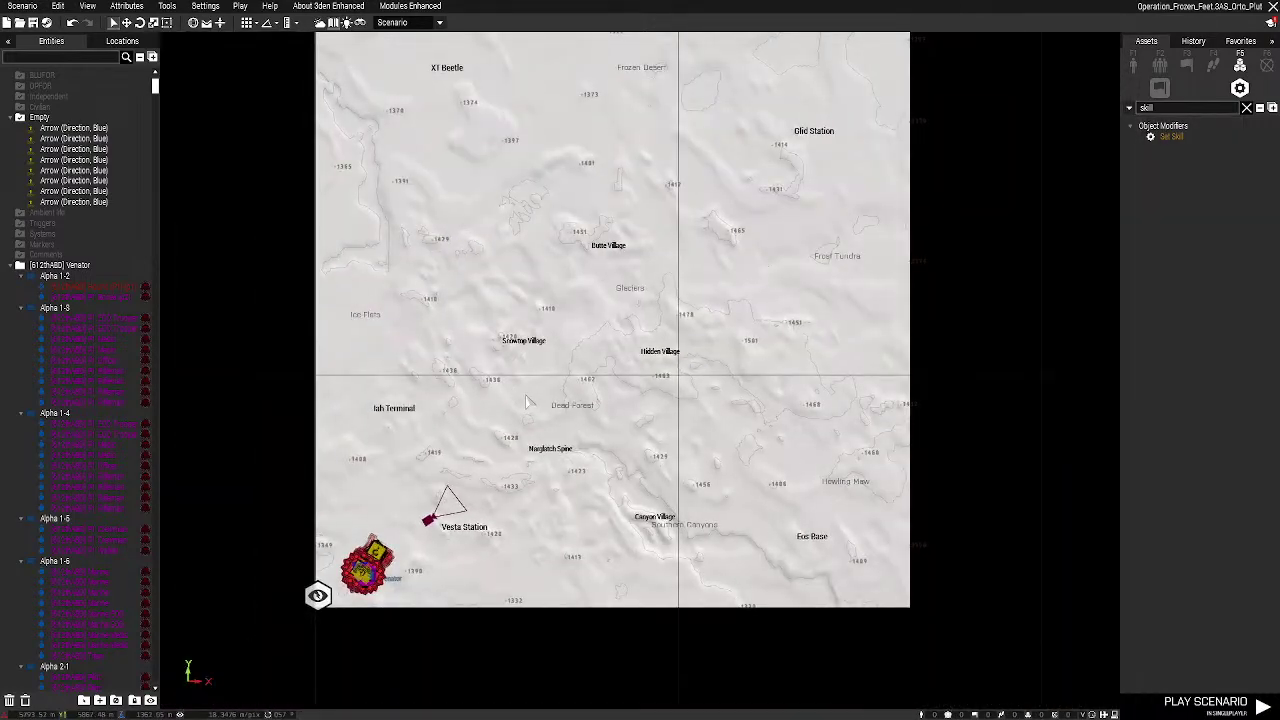
pyautogui.scroll(-2, 527, 400)
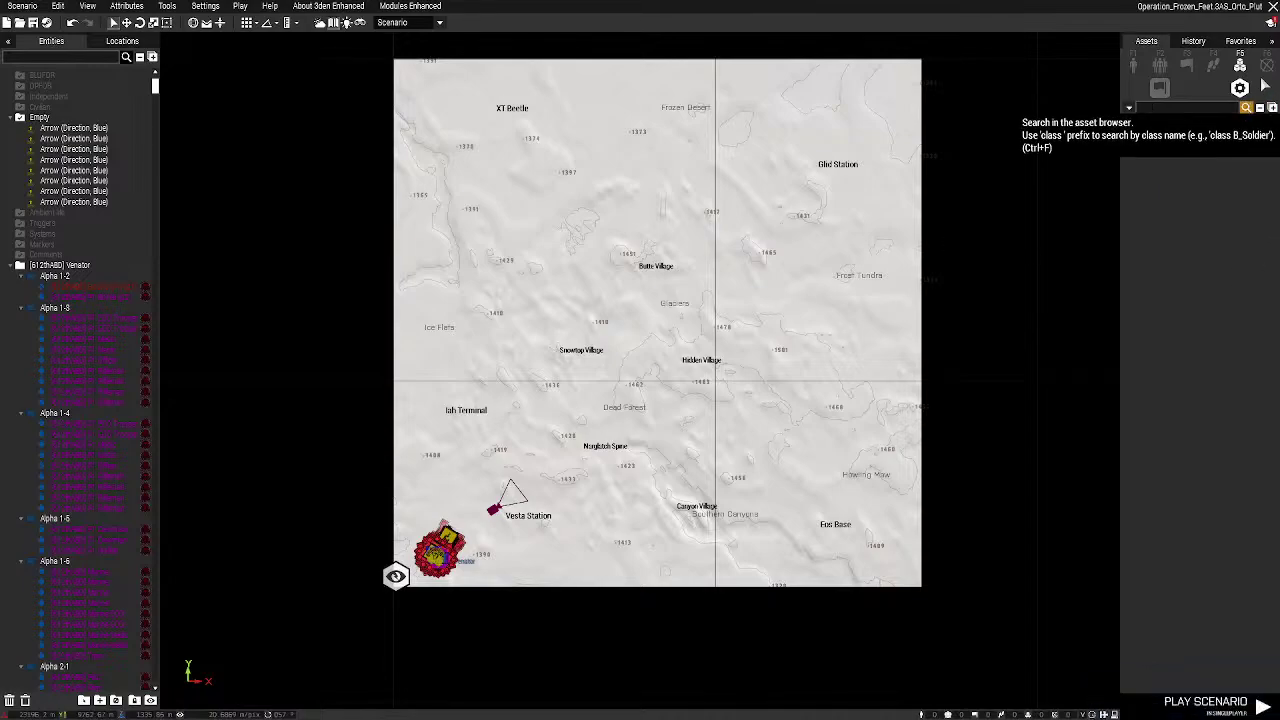
pyautogui.click(1246, 107)
pyautogui.click(1267, 64)
pyautogui.click(1163, 402)
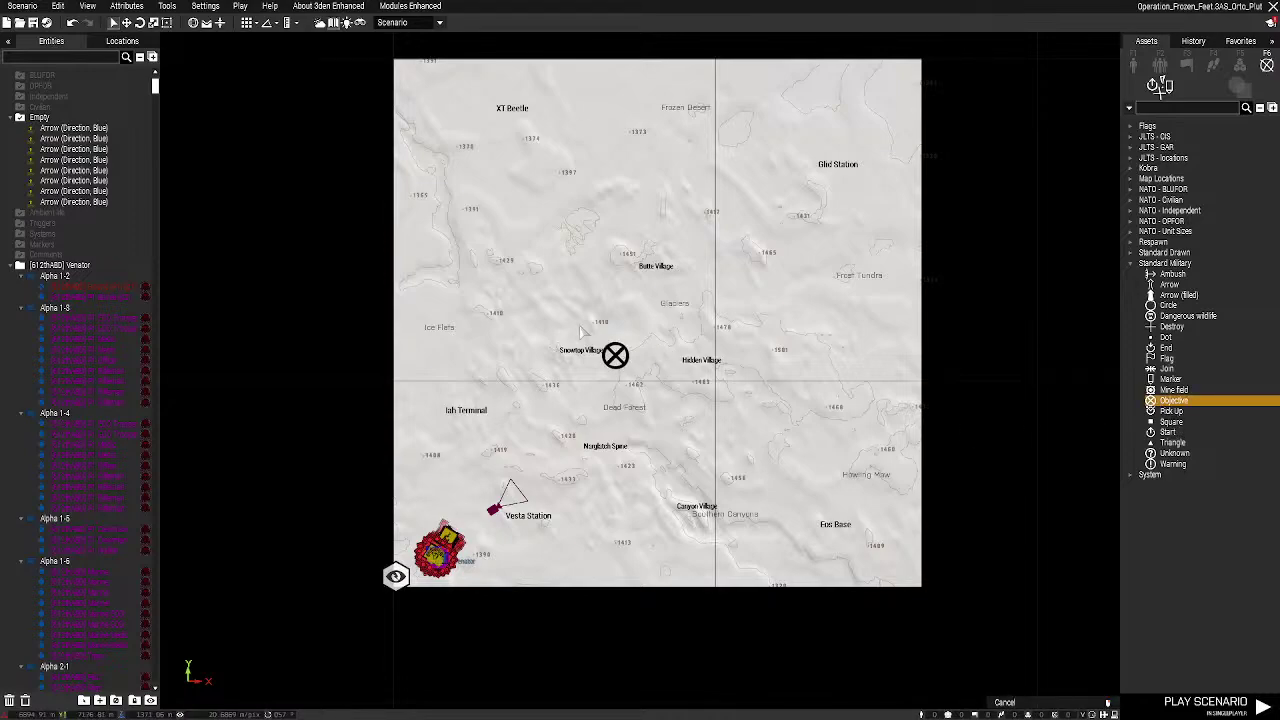
pyautogui.click(479, 110)
pyautogui.click(778, 357)
pyautogui.click(527, 442)
pyautogui.click(510, 246)
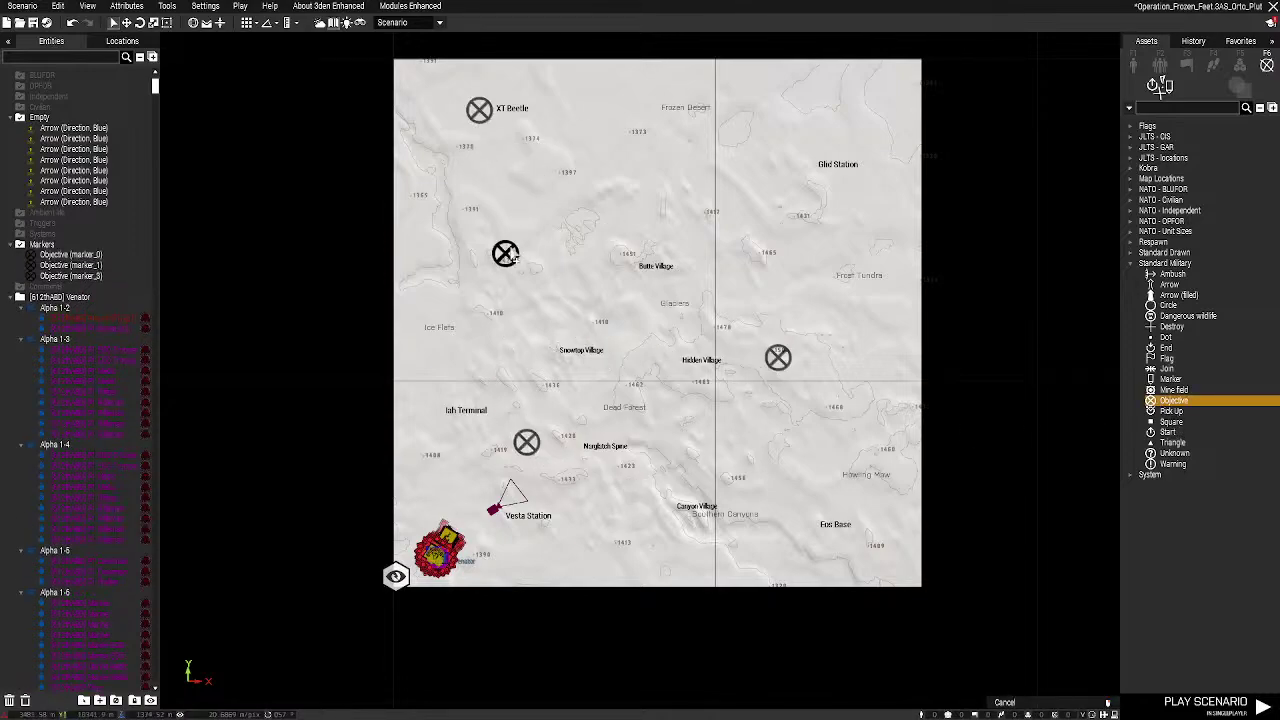
pyautogui.click(906, 133)
pyautogui.click(857, 284)
pyautogui.rightClick(463, 437)
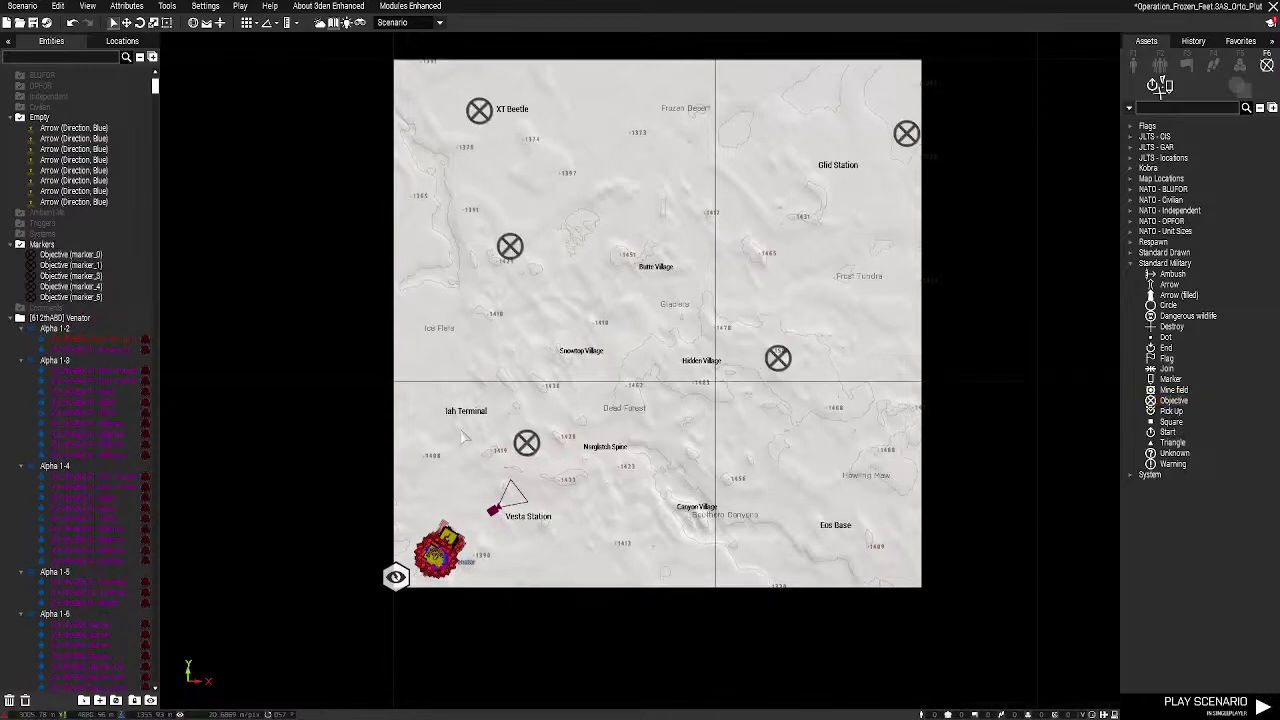
# Delete the Objective markers north of Vesta Station, east of Hidden Village and in the map's northeast corner
pyautogui.moveTo(526, 446); pyautogui.dragTo(829, 573)
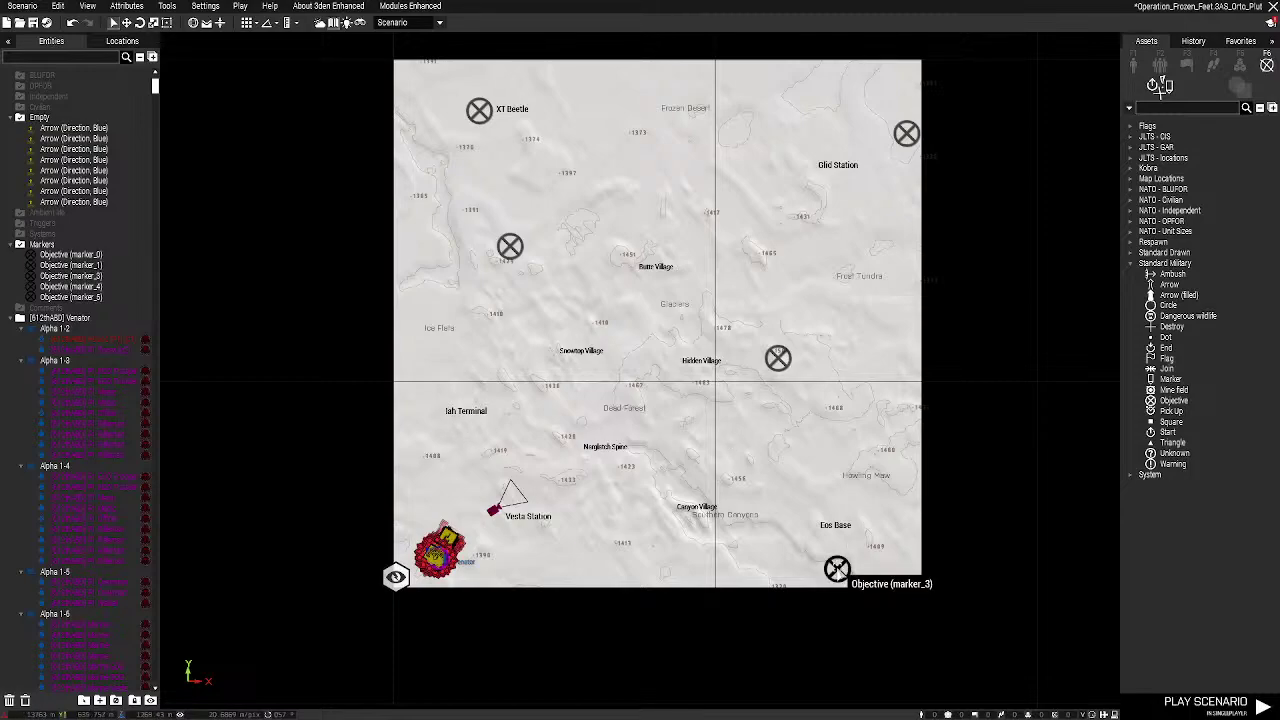
pyautogui.moveTo(836, 568); pyautogui.dragTo(784, 486)
pyautogui.press('Delete')
pyautogui.click(778, 358)
pyautogui.press('Delete')
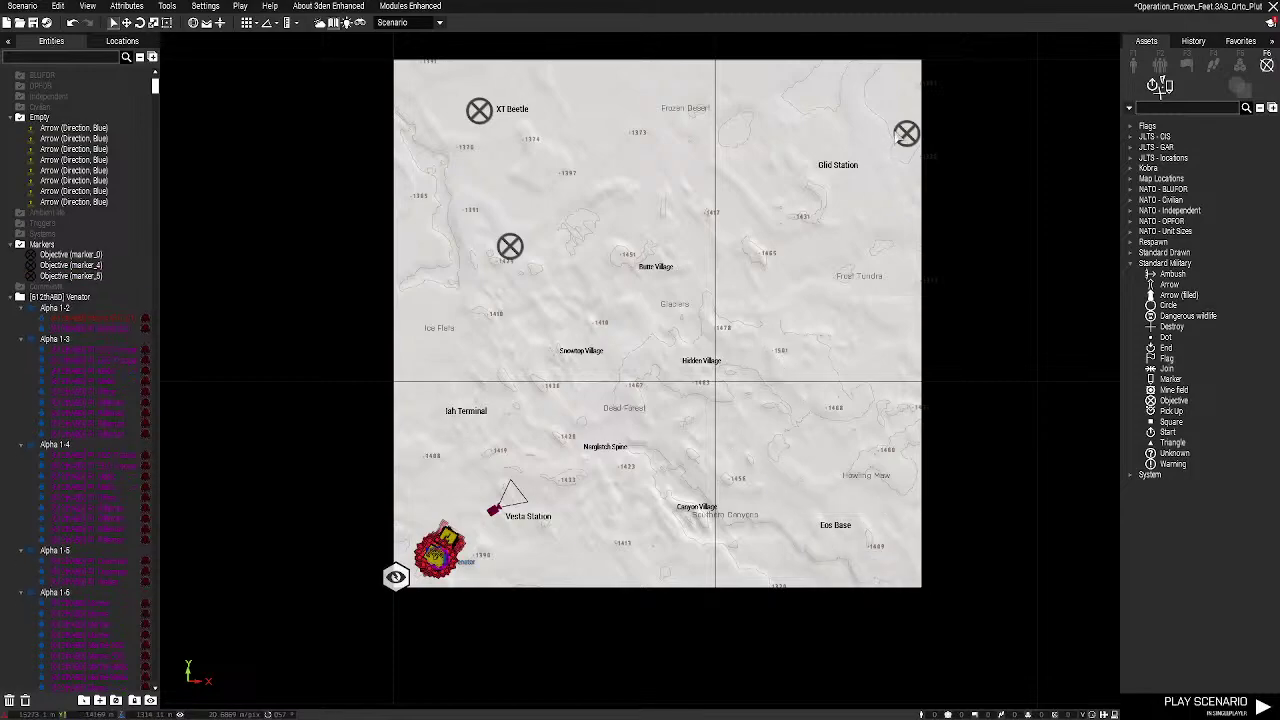
pyautogui.click(906, 133)
pyautogui.press('Delete')
# Move the second northwest Objective marker southeast of XT Beetle and add two Objective markers north and east of Butte Village
pyautogui.moveTo(511, 245); pyautogui.dragTo(556, 176)
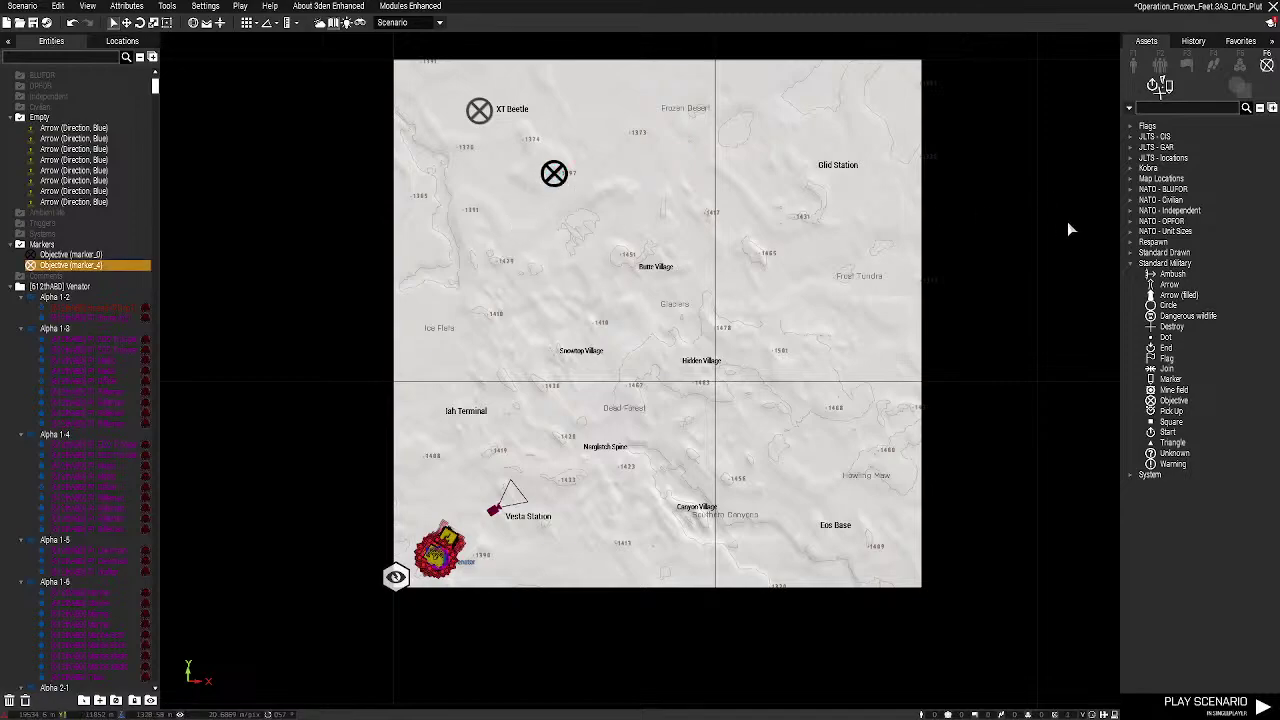
pyautogui.click(1173, 400)
pyautogui.click(656, 226)
pyautogui.click(728, 283)
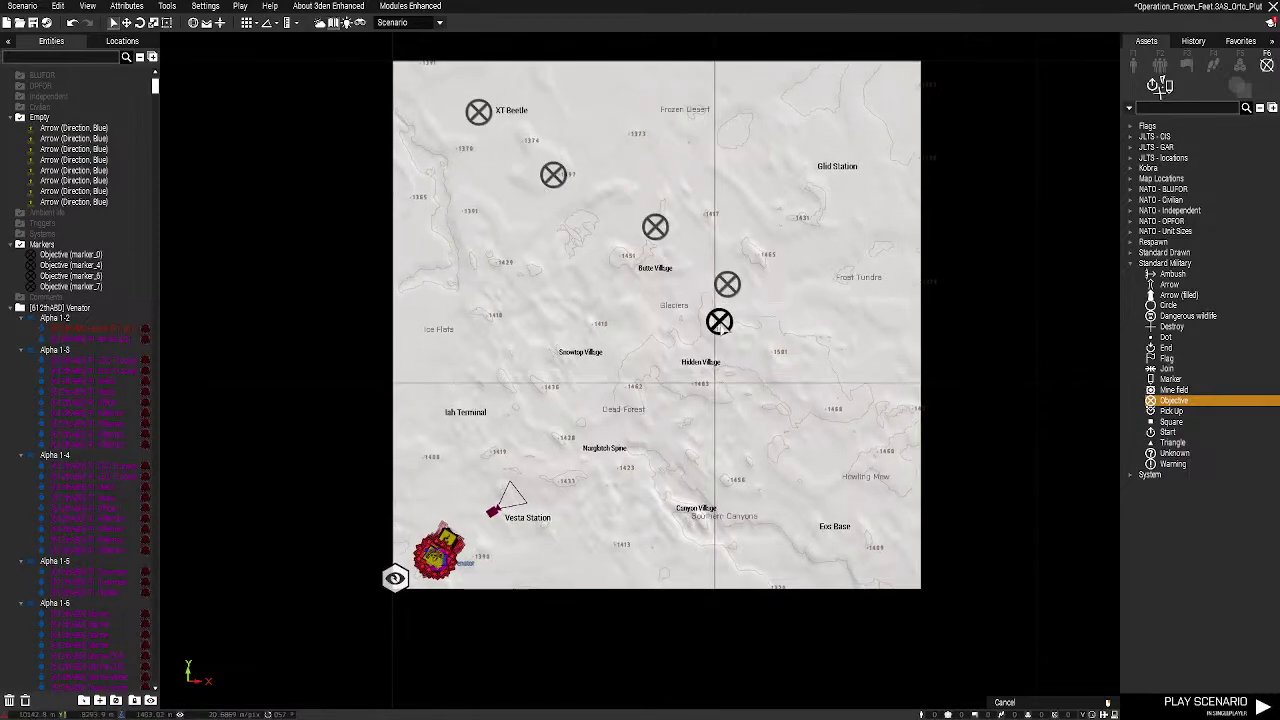
pyautogui.rightClick(704, 310)
# Move the two Objective markers near XT Beetle east, one to Frozen Desert and one between it and Glid Station
pyautogui.moveTo(553, 174); pyautogui.dragTo(720, 164)
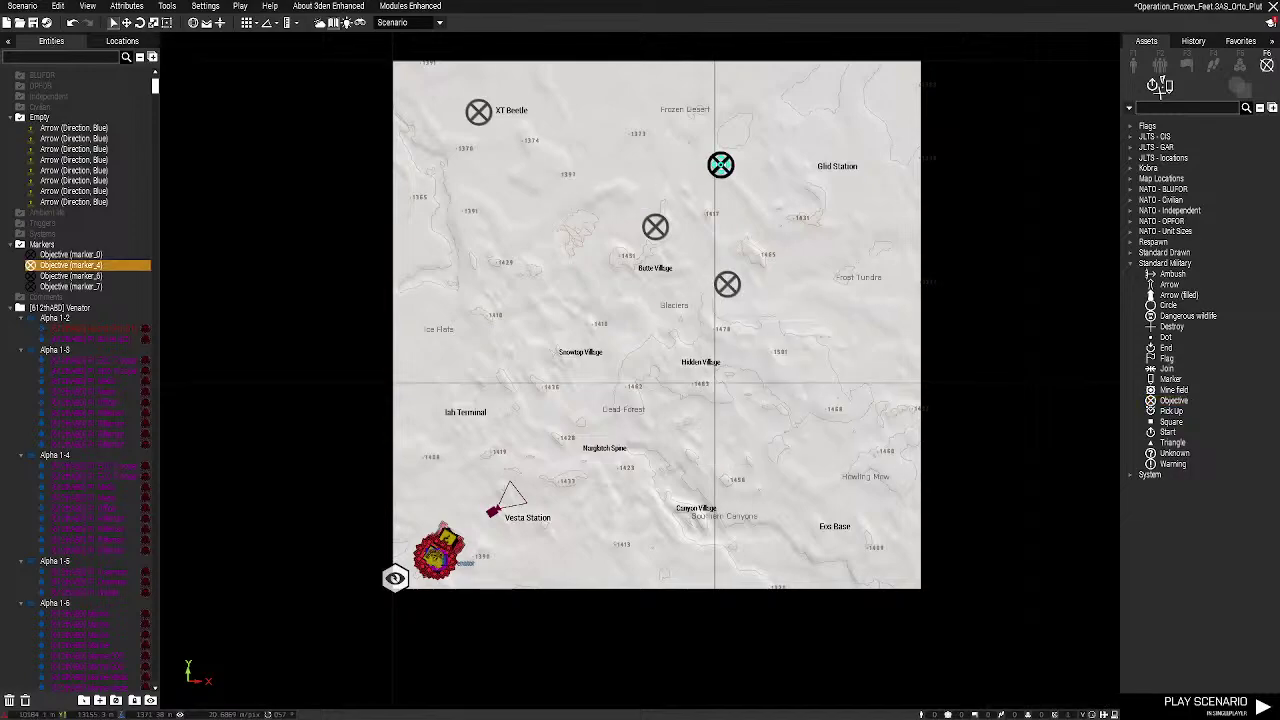
pyautogui.moveTo(482, 113); pyautogui.dragTo(594, 104)
pyautogui.click(854, 209)
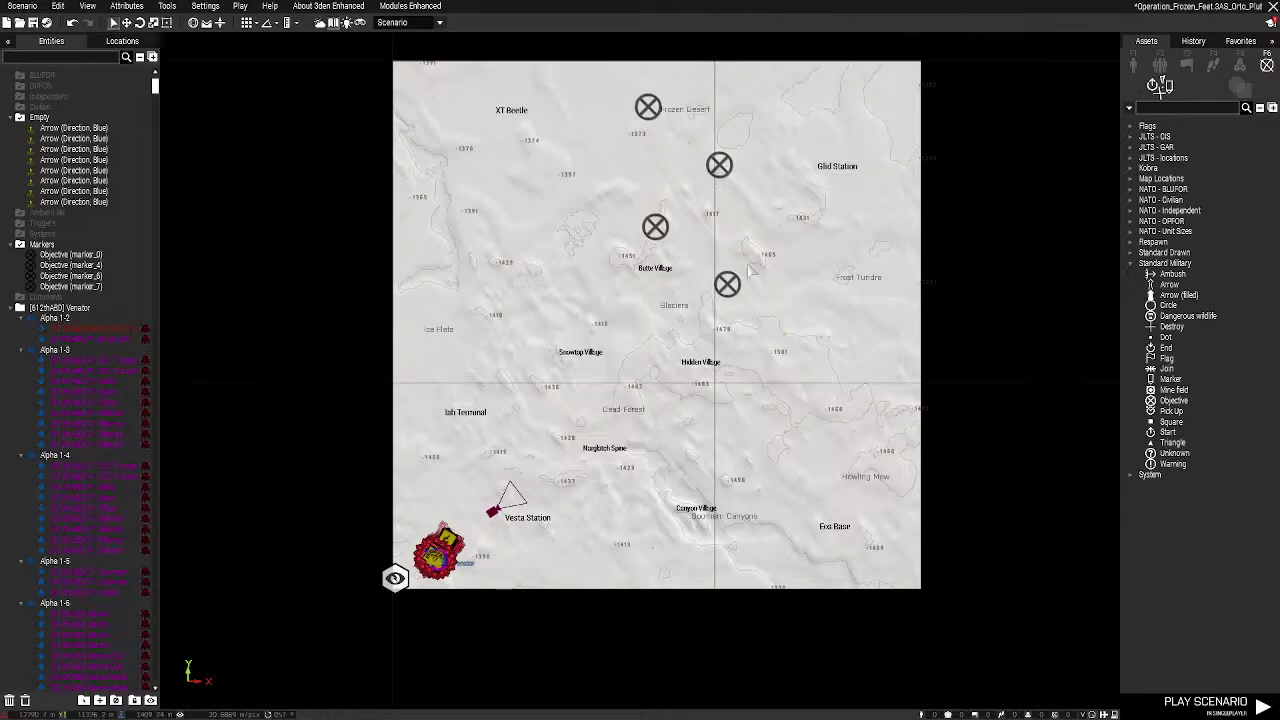
# Move the two Objective markers near Butte Village south, the eastern one to Canyon Village and the other to Hidden Village
pyautogui.moveTo(705, 307); pyautogui.dragTo(718, 342, button='right')
pyautogui.moveTo(740, 319); pyautogui.dragTo(651, 572)
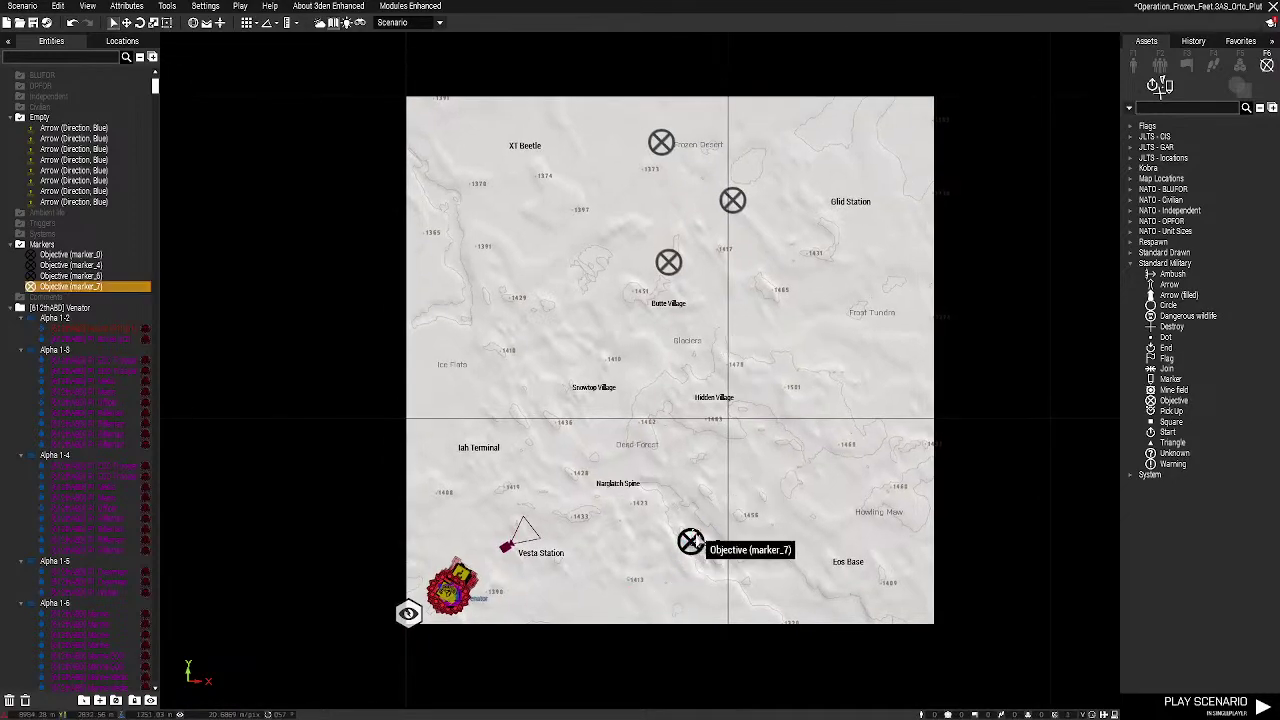
pyautogui.moveTo(669, 264); pyautogui.dragTo(648, 465)
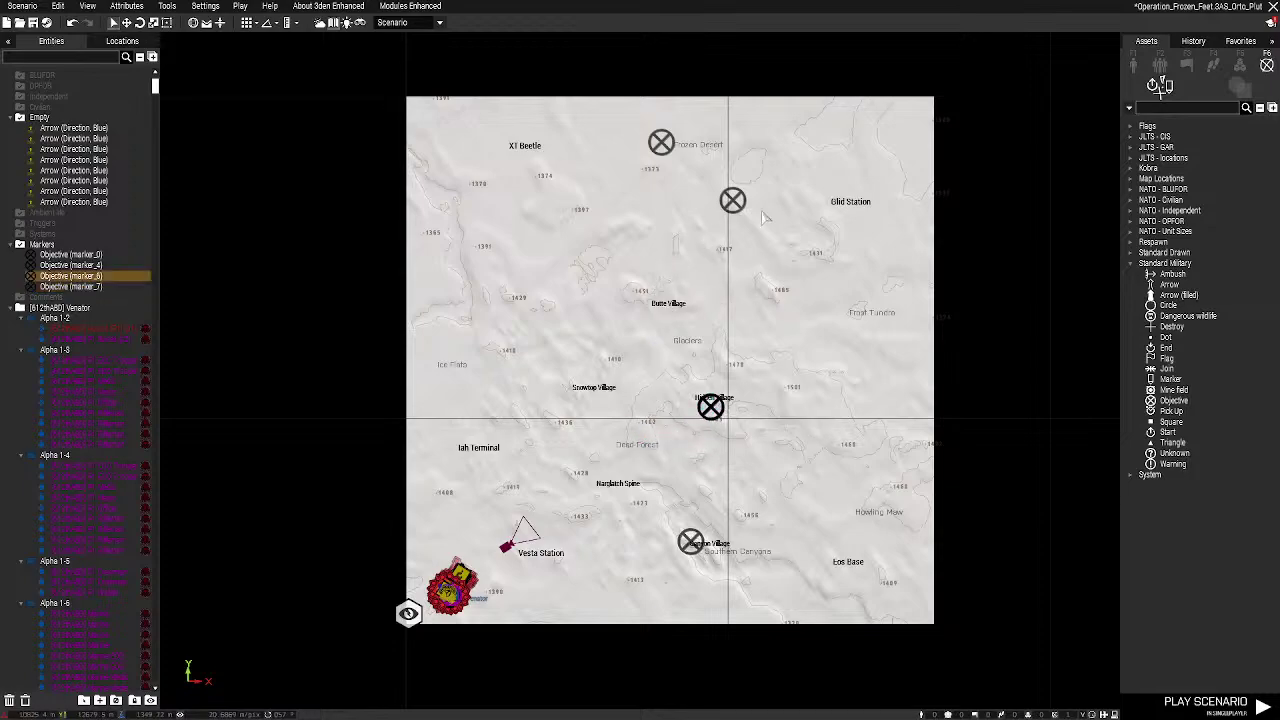
# Move the Objective marker southeast of Frozen Desert to the camp site just south of Glid Station
pyautogui.moveTo(733, 201); pyautogui.dragTo(707, 218)
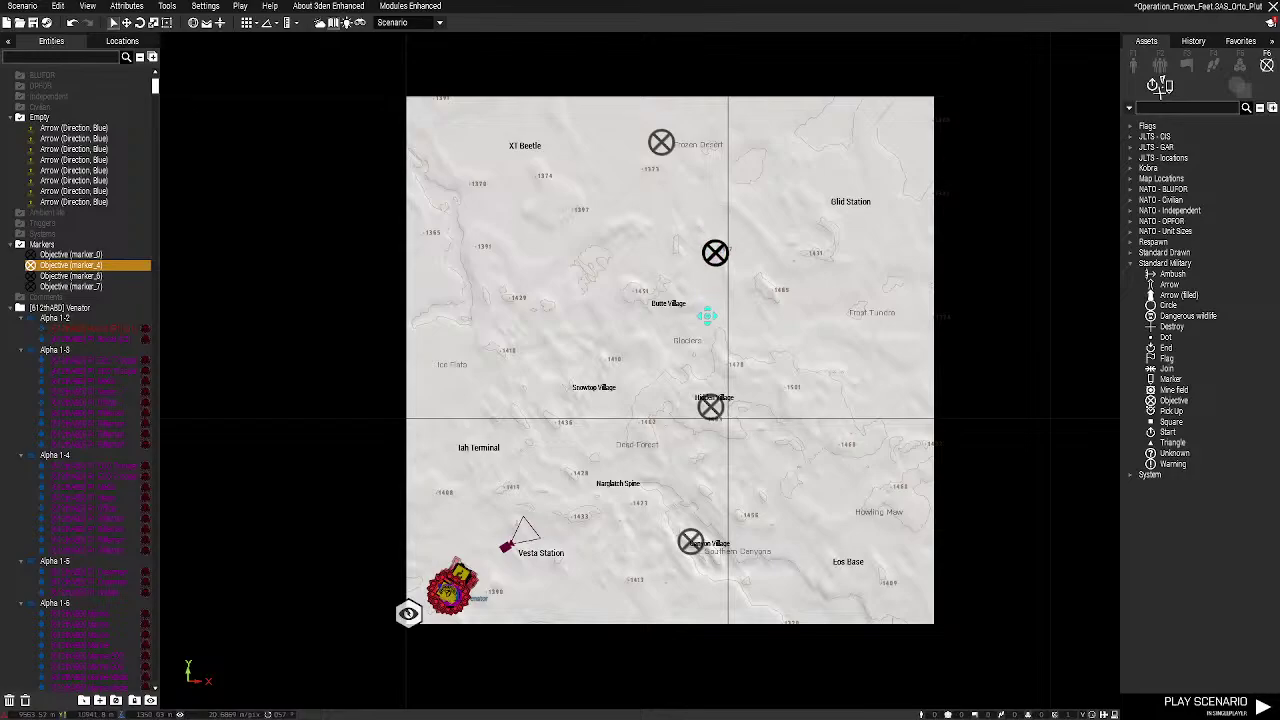
pyautogui.scroll(5, 751, 275)
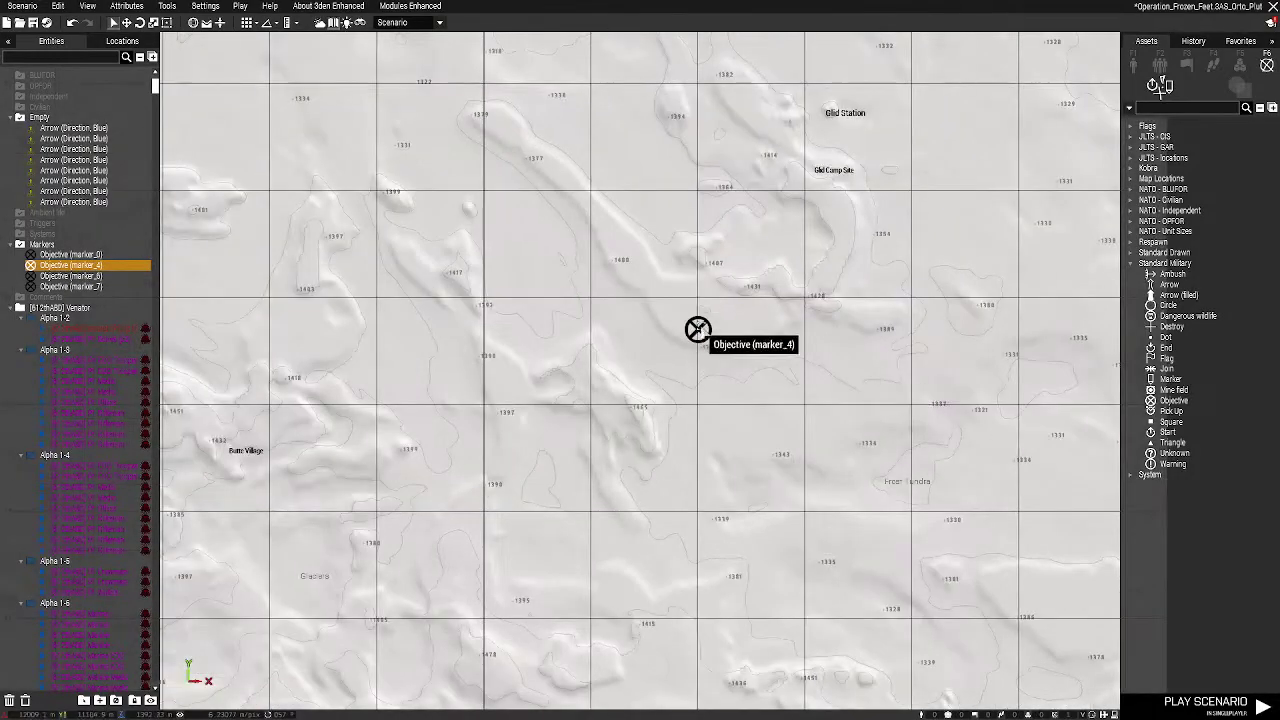
pyautogui.moveTo(698, 330); pyautogui.dragTo(808, 193)
pyautogui.scroll(-8, 815, 208)
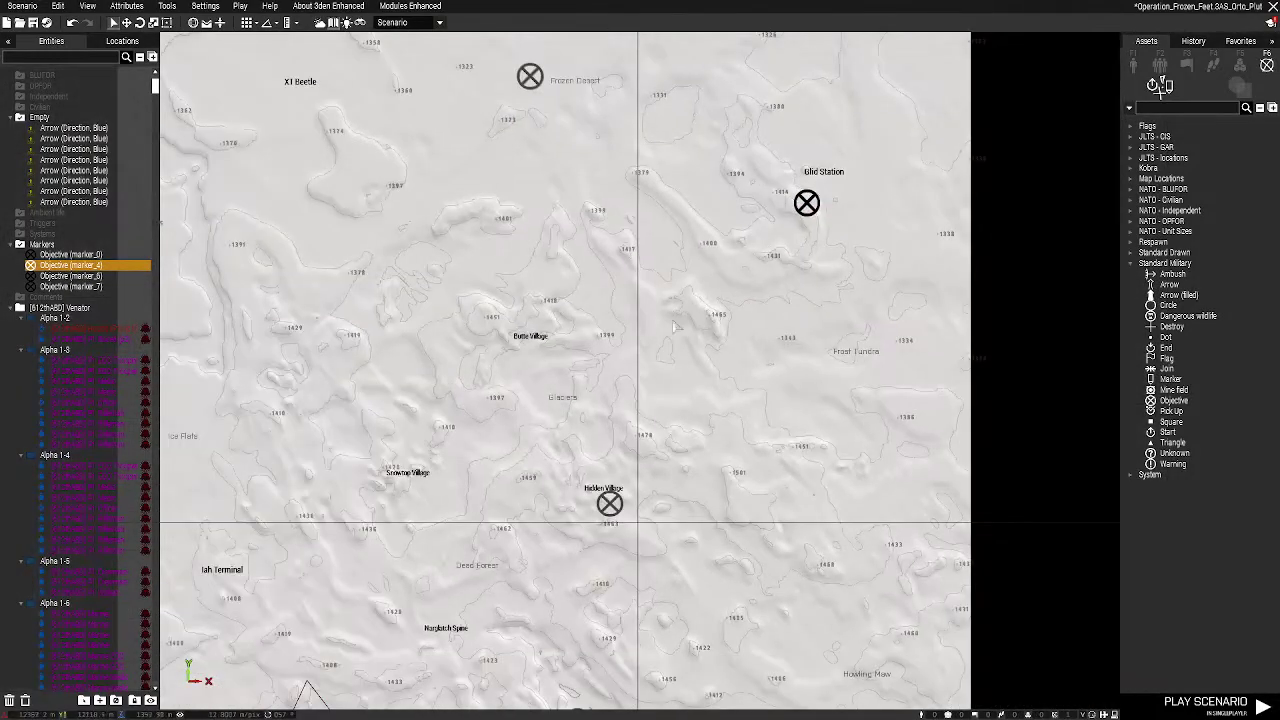
# Move the Objective marker from Frozen Desert south past Frost Tundra to the area northeast of Eos Base
pyautogui.moveTo(730, 113); pyautogui.dragTo(785, 235)
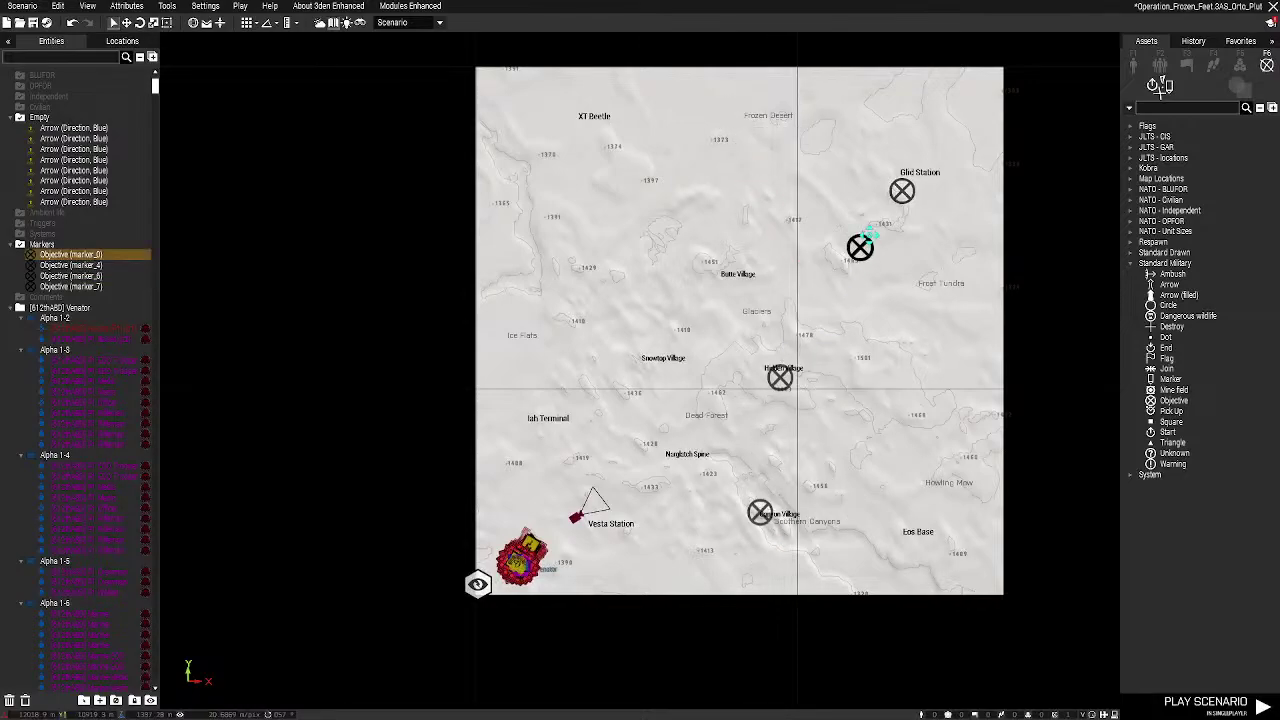
pyautogui.moveTo(870, 233)
pyautogui.mouseDown()
pyautogui.moveTo(903, 184)
pyautogui.moveTo(794, 446)
pyautogui.moveTo(766, 451)
pyautogui.moveTo(896, 232)
pyautogui.mouseUp()
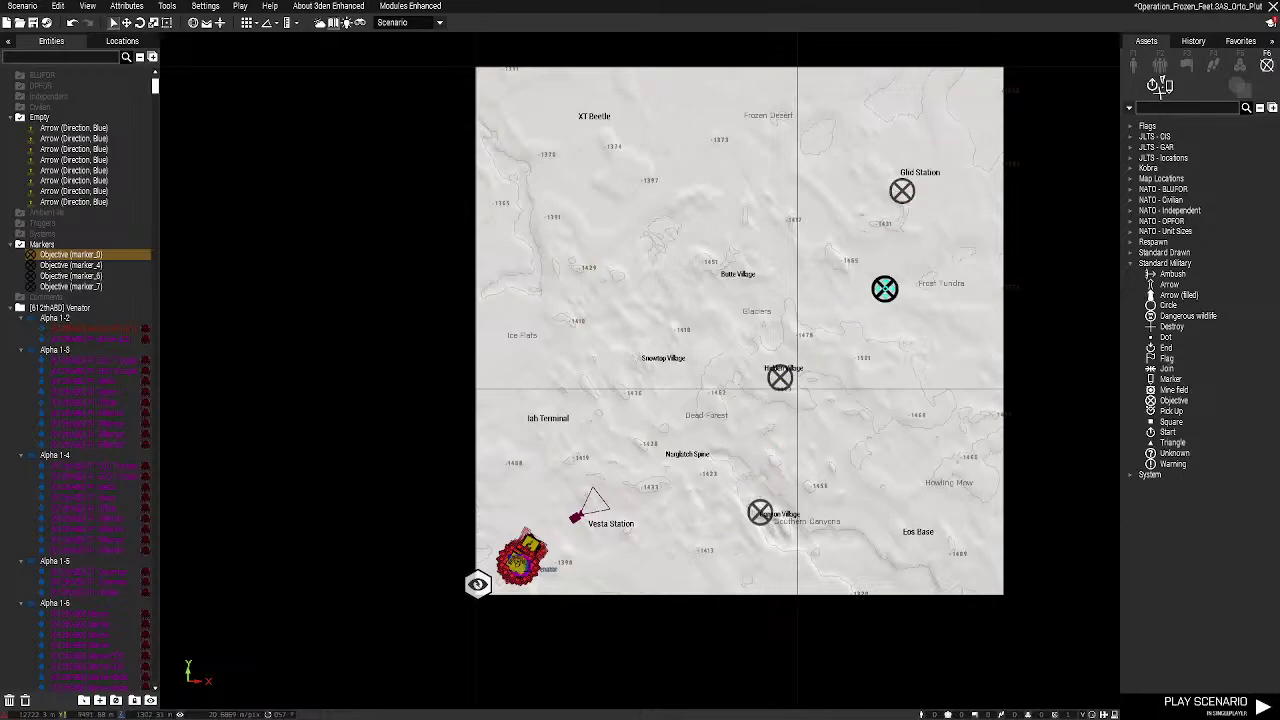
pyautogui.scroll(6, 920, 518)
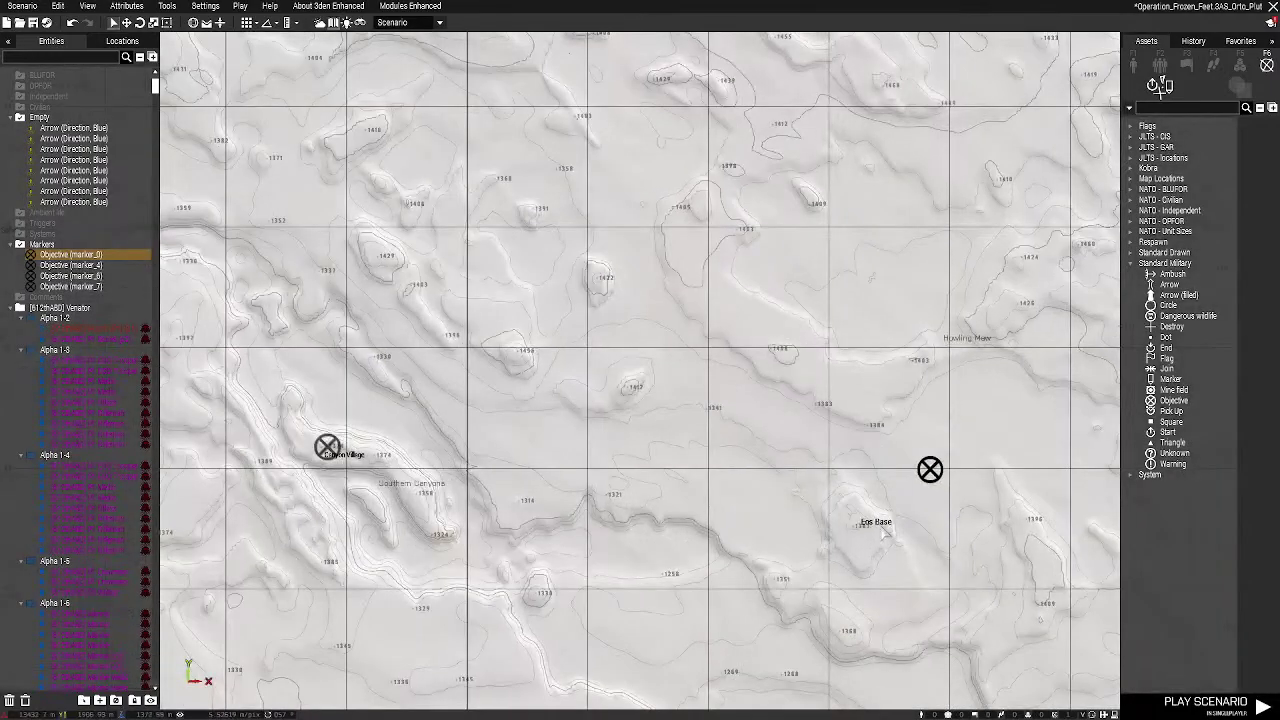
# Examine the terrain around Eos Base in the 3D view and move the nearby Objective marker onto Eos Base
pyautogui.press('m')
pyautogui.moveTo(916, 536)
pyautogui.mouseDown(button='right')
pyautogui.moveTo(708, 603)
pyautogui.moveTo(920, 260)
pyautogui.moveTo(557, 294)
pyautogui.moveTo(594, 331)
pyautogui.moveTo(717, 329)
pyautogui.moveTo(942, 458)
pyautogui.moveTo(1163, 340)
pyautogui.moveTo(1083, 358)
pyautogui.moveTo(866, 340)
pyautogui.moveTo(617, 363)
pyautogui.moveTo(380, 337)
pyautogui.moveTo(346, 346)
pyautogui.moveTo(451, 331)
pyautogui.mouseUp(button='right')
pyautogui.press('d')
pyautogui.press('w')
pyautogui.press('m')
pyautogui.scroll(6, 824, 510)
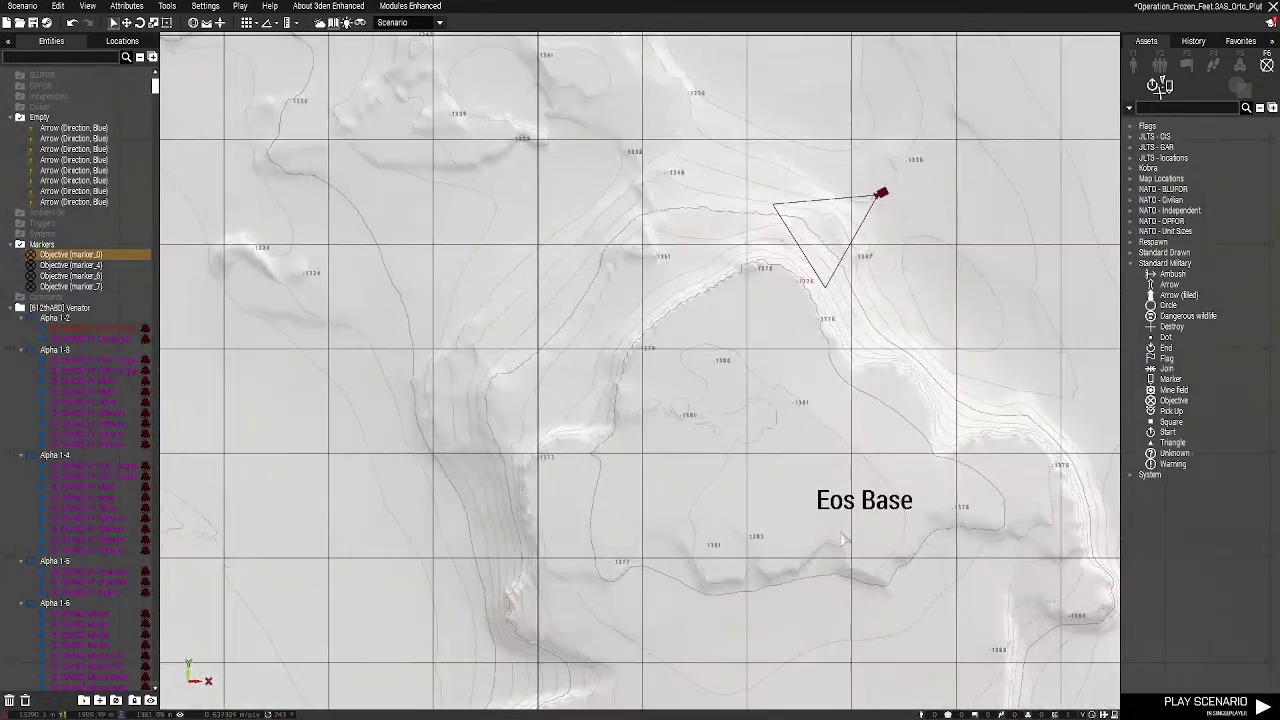
pyautogui.moveTo(600, 270)
pyautogui.mouseDown(button='right')
pyautogui.moveTo(612, 333)
pyautogui.moveTo(671, 386)
pyautogui.moveTo(517, 346)
pyautogui.moveTo(1066, 446)
pyautogui.moveTo(820, 429)
pyautogui.moveTo(720, 474)
pyautogui.moveTo(389, 446)
pyautogui.moveTo(911, 420)
pyautogui.moveTo(362, 465)
pyautogui.moveTo(791, 294)
pyautogui.moveTo(718, 219)
pyautogui.moveTo(715, 233)
pyautogui.moveTo(785, 212)
pyautogui.moveTo(478, 206)
pyautogui.mouseUp(button='right')
pyautogui.press('m')
pyautogui.press('w')
pyautogui.press('w')
pyautogui.press('d')
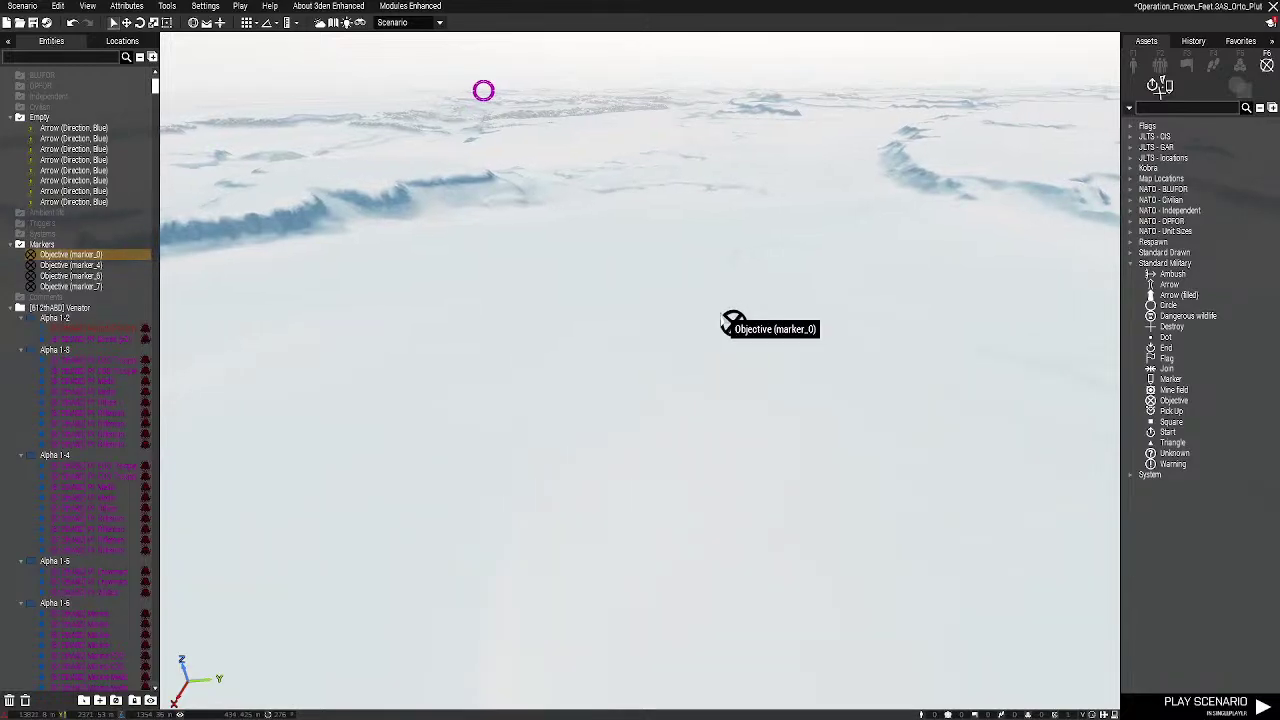
pyautogui.press('m')
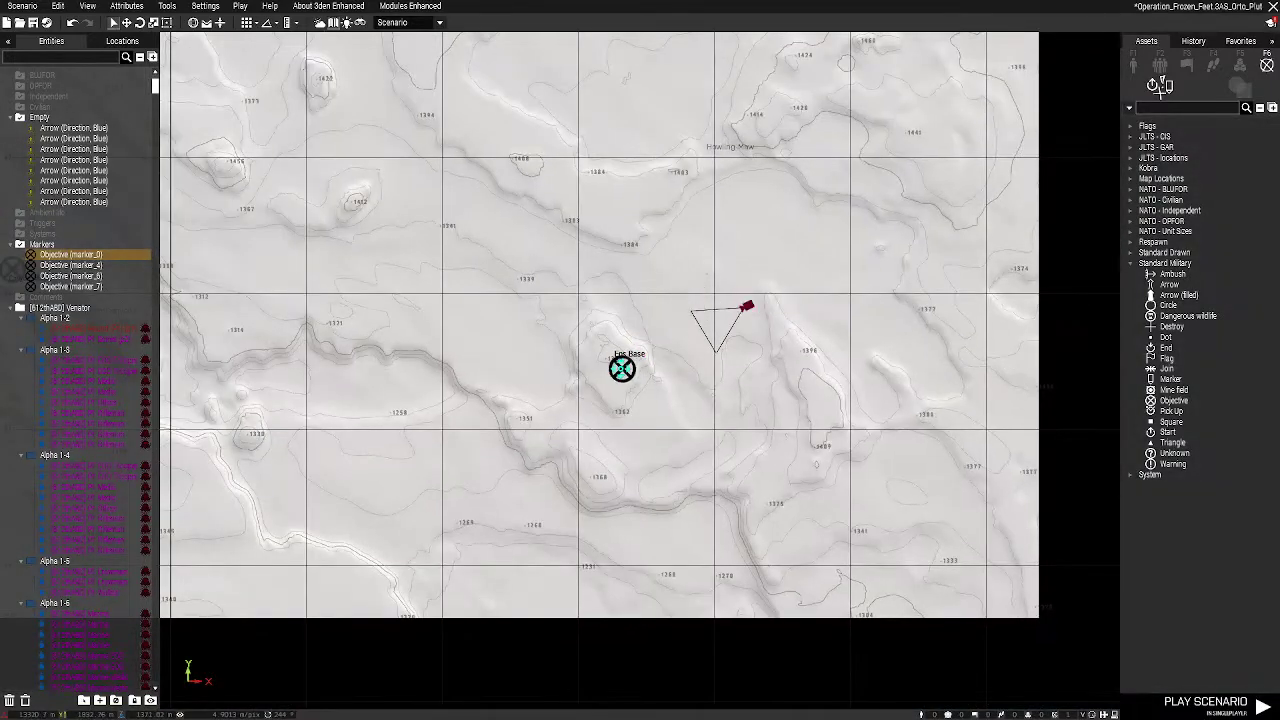
# Move the Objective marker southeast of Hidden Village closer to the village, onto the edge of its hill
pyautogui.moveTo(622, 369); pyautogui.dragTo(809, 433, button='right')
pyautogui.scroll(-6, 829, 371)
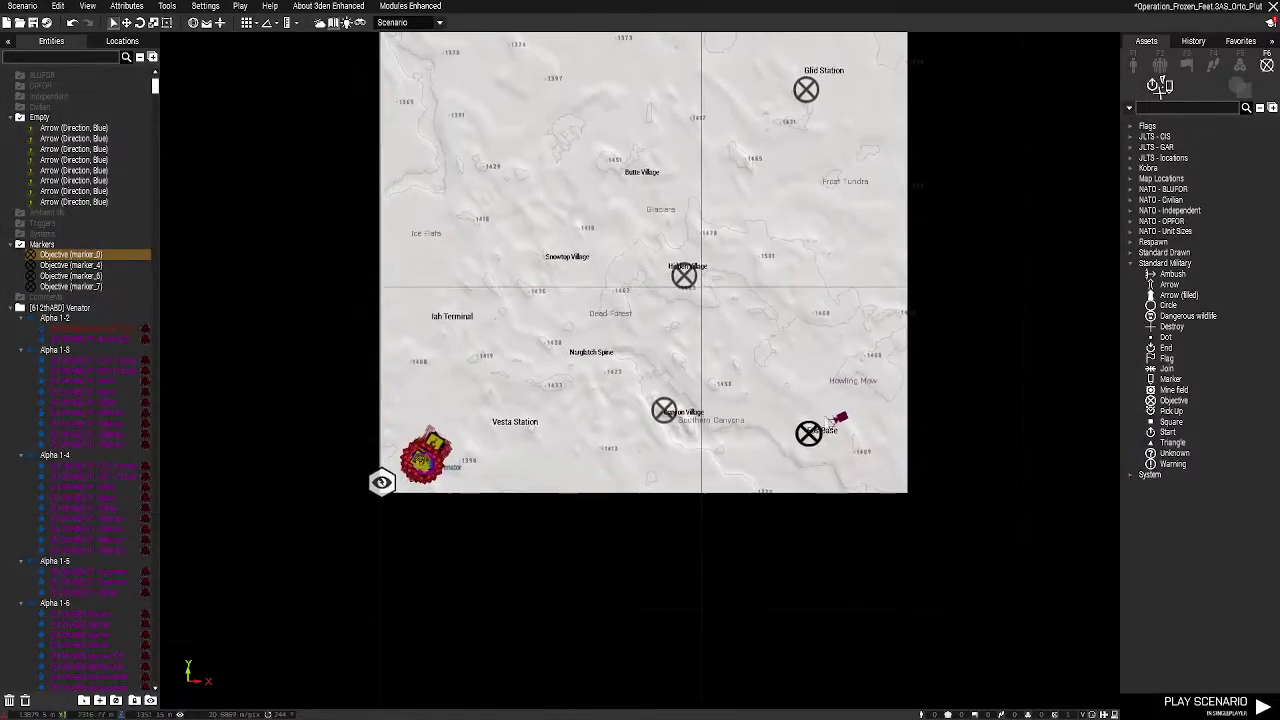
pyautogui.scroll(6, 890, 367)
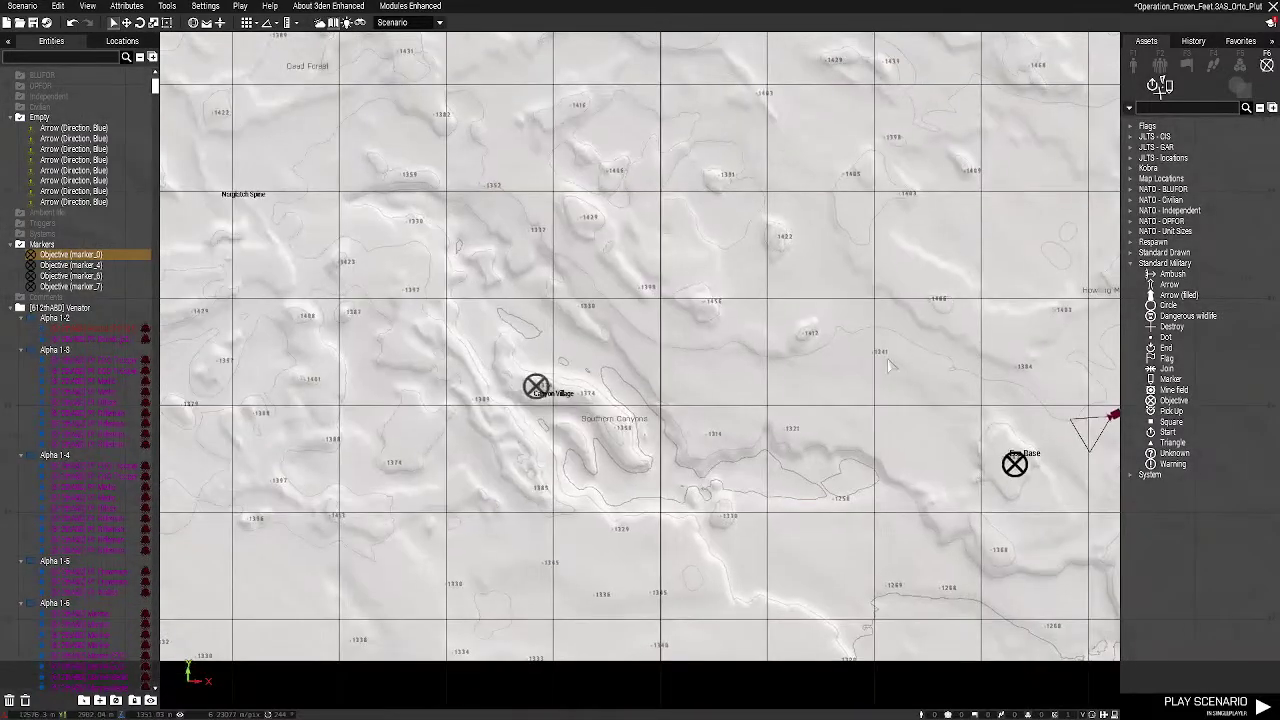
pyautogui.scroll(-3, 890, 367)
pyautogui.press('m')
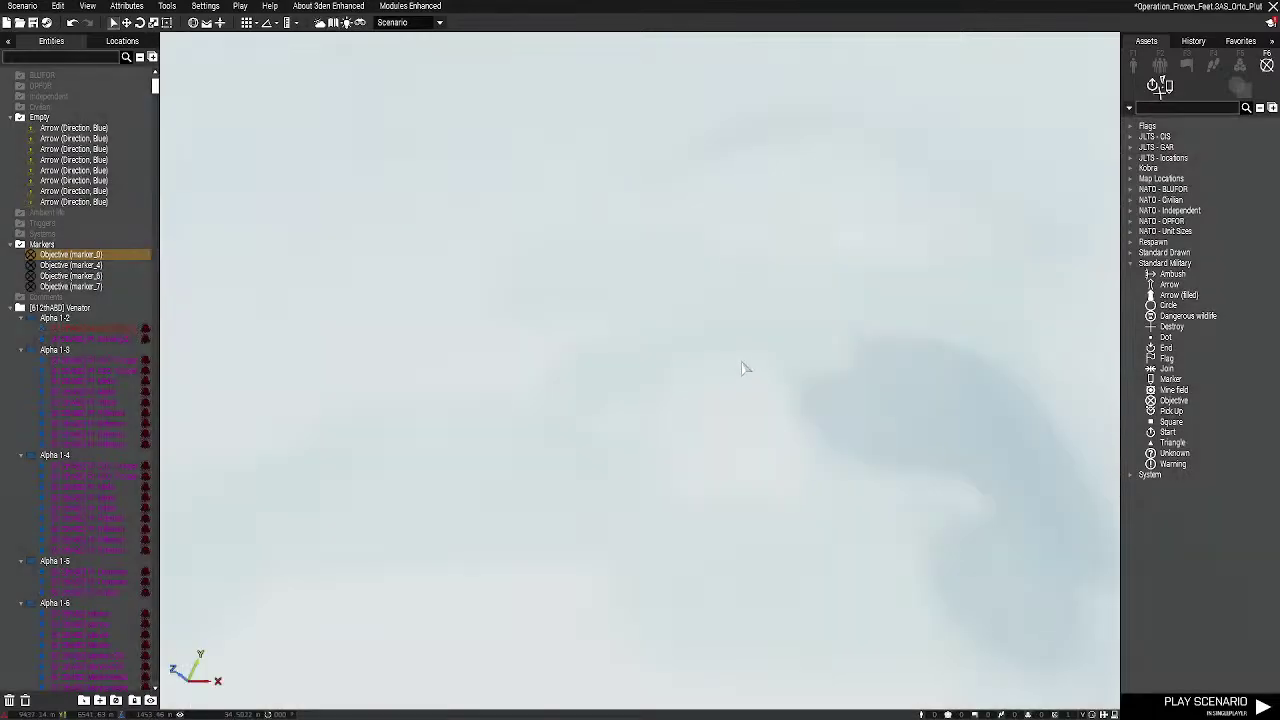
pyautogui.press('w')
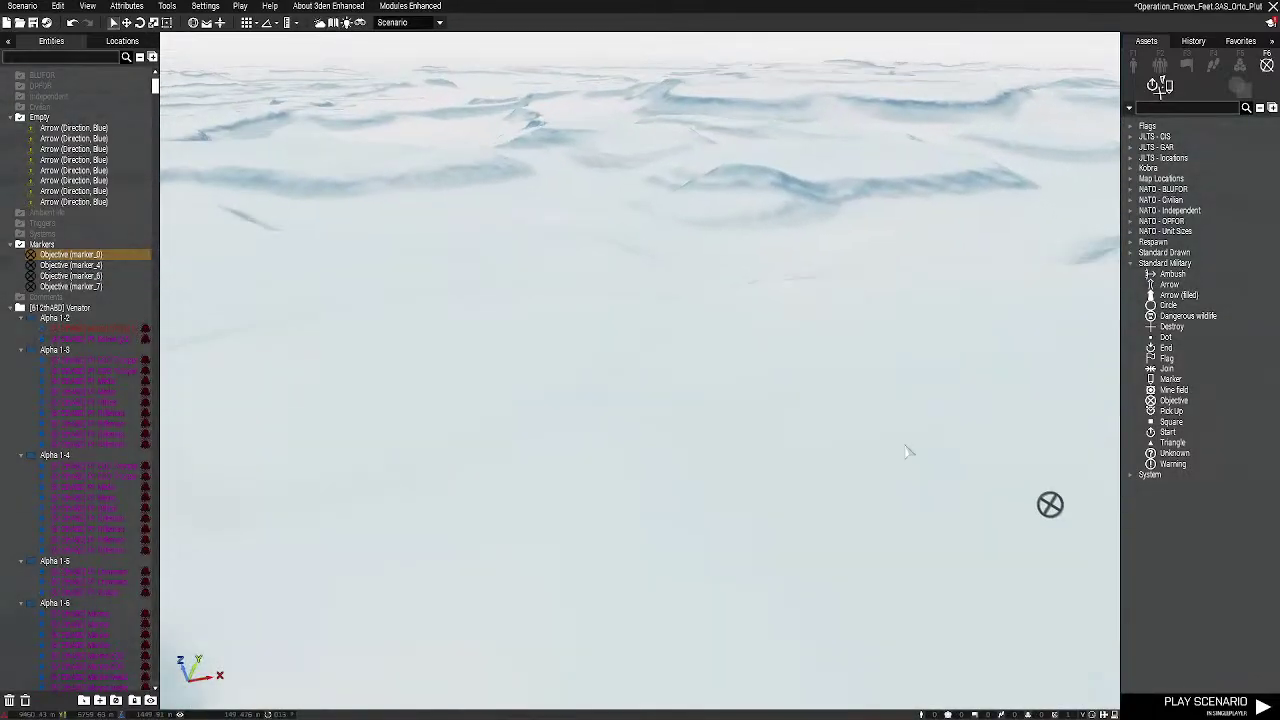
pyautogui.moveTo(911, 449)
pyautogui.mouseDown(button='right')
pyautogui.moveTo(57, 434)
pyautogui.moveTo(216, 442)
pyautogui.moveTo(2, 424)
pyautogui.mouseUp(button='right')
pyautogui.press('m')
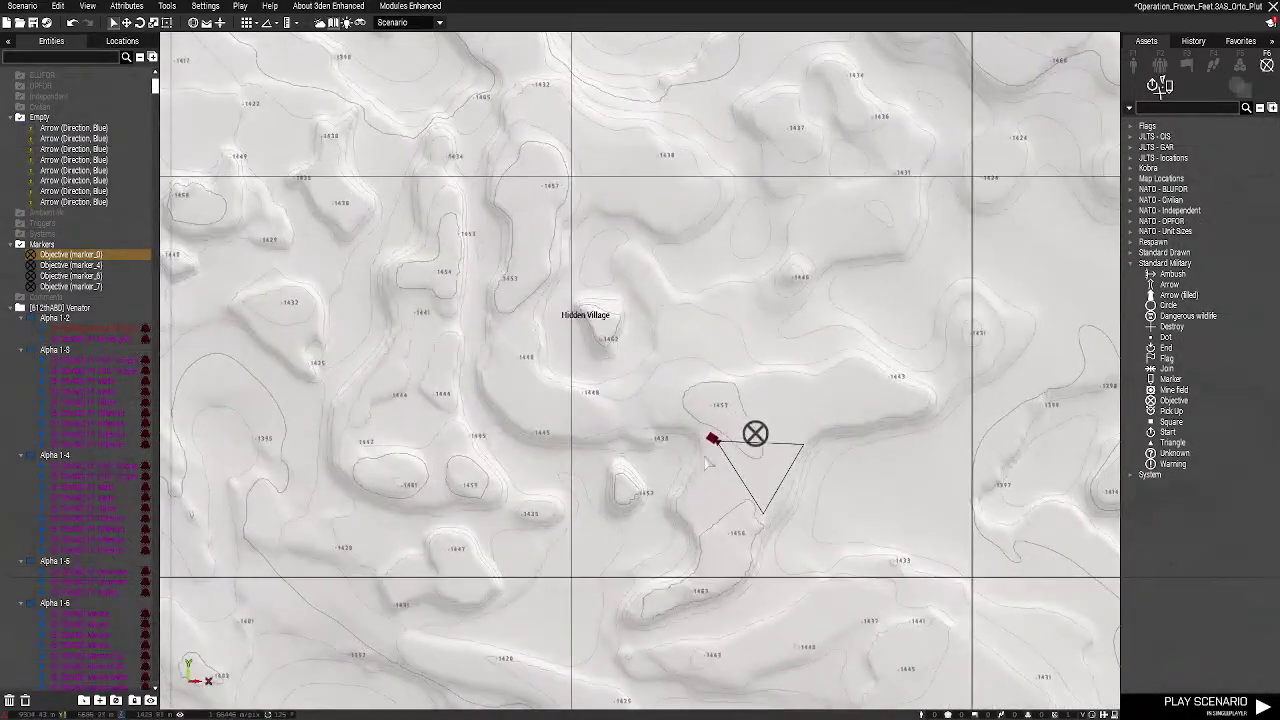
pyautogui.scroll(3, 666, 425)
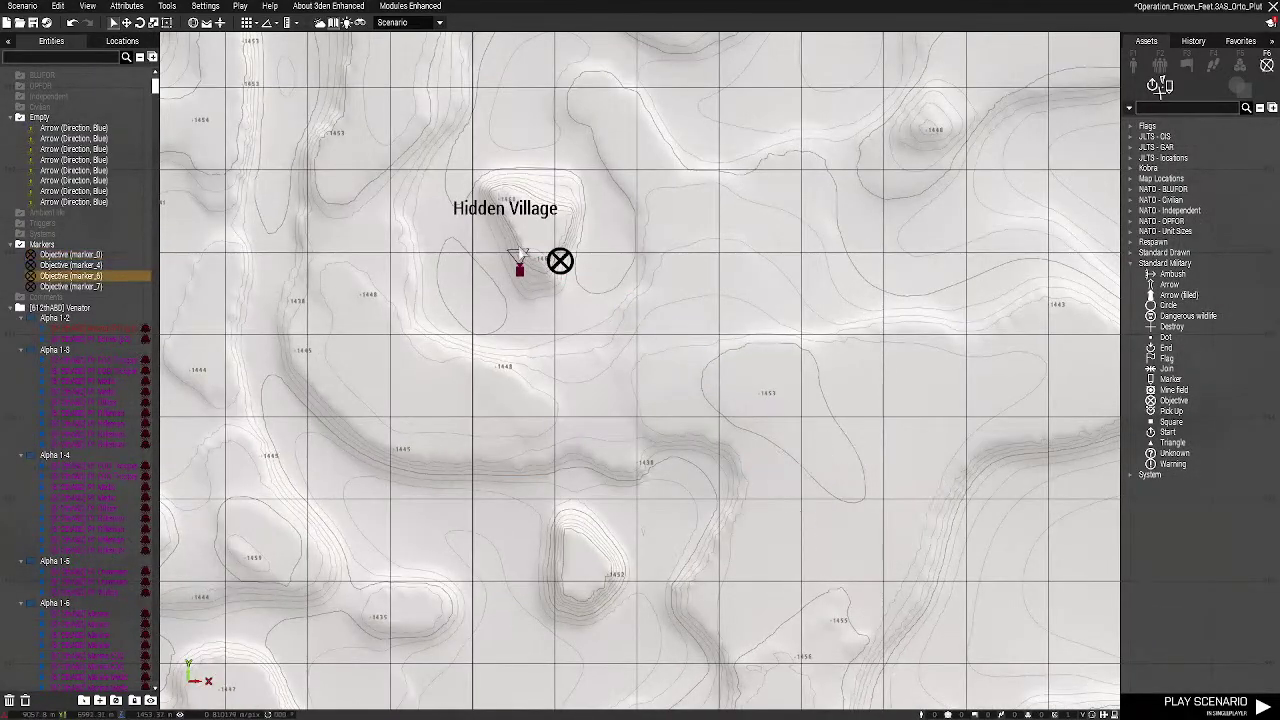
# Survey the terrain from Hidden Village to Snowtop Village in the 3D view
pyautogui.press('m')
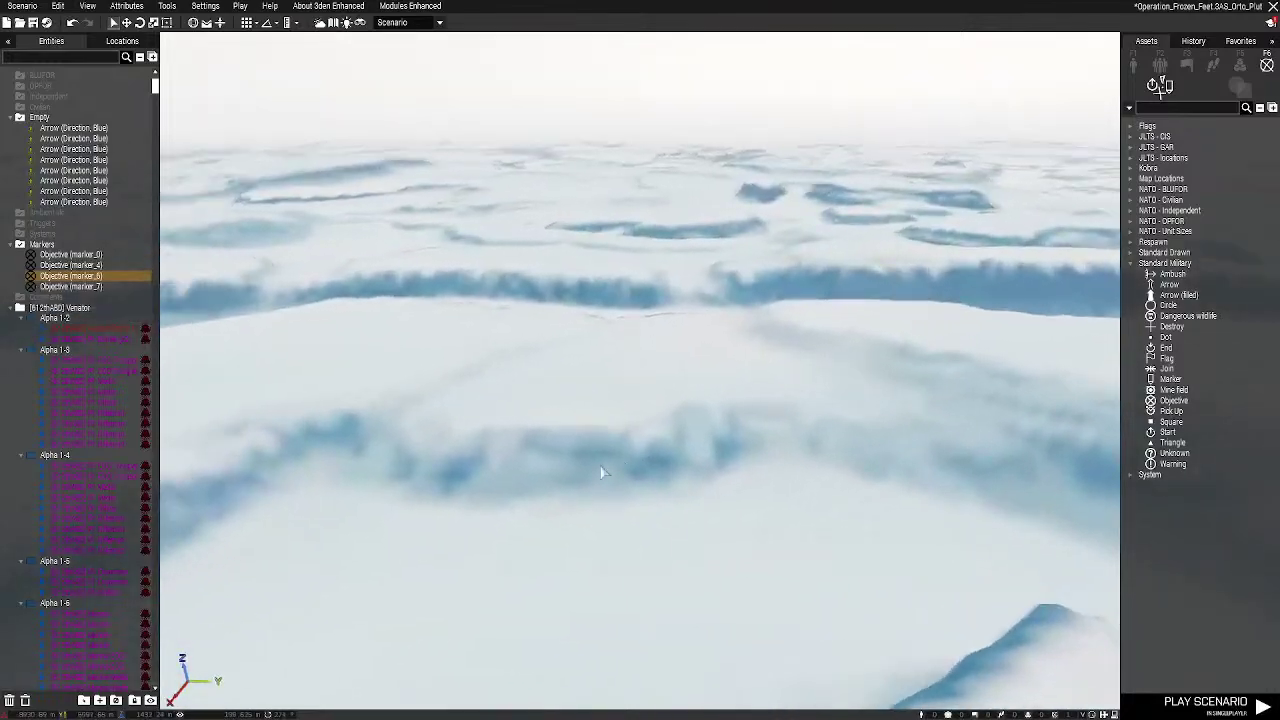
pyautogui.moveTo(603, 473)
pyautogui.mouseDown(button='right')
pyautogui.moveTo(2, 517)
pyautogui.moveTo(774, 551)
pyautogui.moveTo(969, 566)
pyautogui.moveTo(990, 580)
pyautogui.moveTo(1278, 540)
pyautogui.moveTo(1278, 600)
pyautogui.moveTo(1278, 575)
pyautogui.mouseUp(button='right')
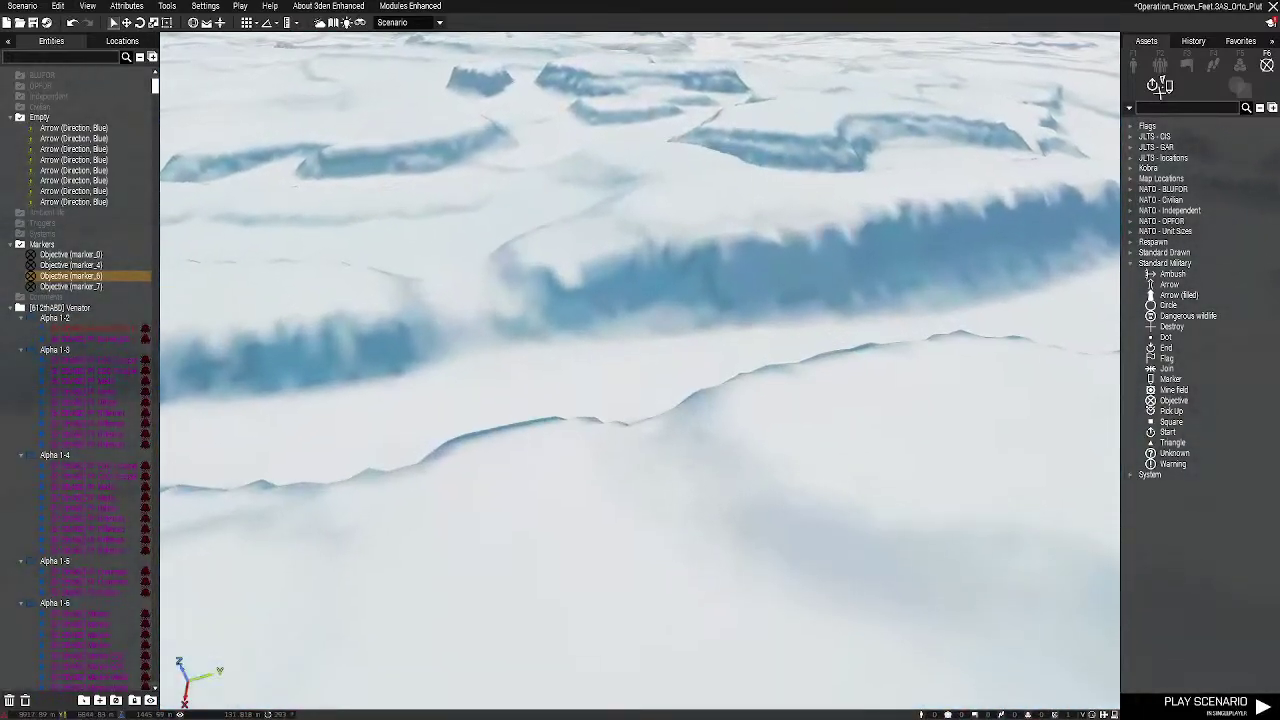
pyautogui.press('w')
pyautogui.moveTo(734, 411); pyautogui.dragTo(805, 413, button='right')
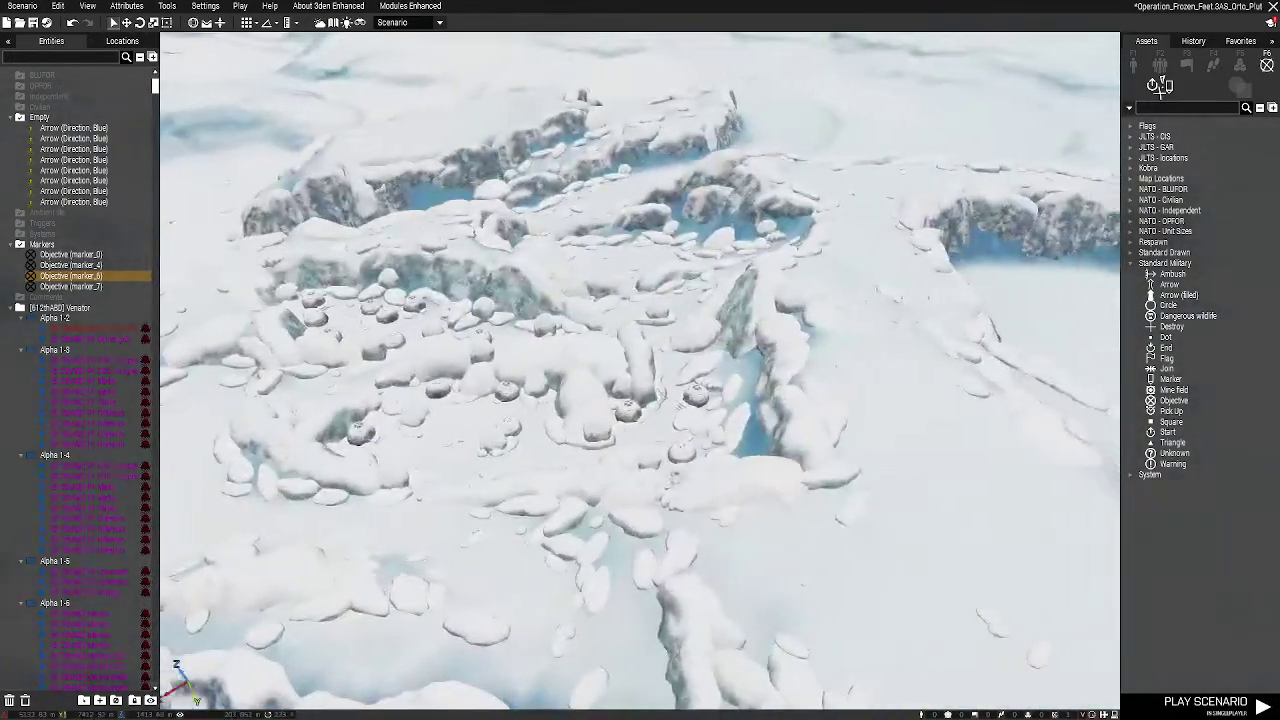
pyautogui.moveTo(640, 380)
pyautogui.mouseDown(button='right')
pyautogui.moveTo(877, 357)
pyautogui.moveTo(743, 364)
pyautogui.moveTo(641, 394)
pyautogui.mouseUp(button='right')
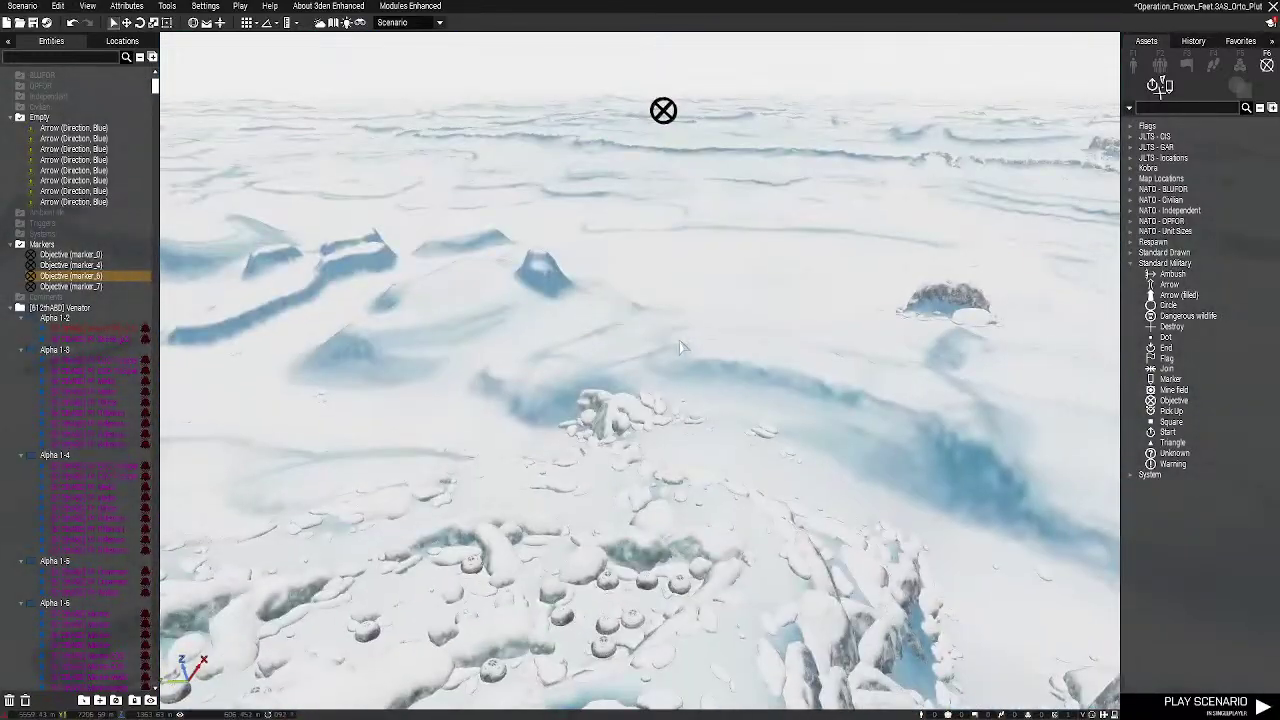
# Examine Butte Village and its surroundings on the map and in the 3D view
pyautogui.press('m')
pyautogui.scroll(-8, 520, 274)
pyautogui.moveTo(520, 274); pyautogui.dragTo(712, 376, button='right')
pyautogui.scroll(-3, 700, 373)
pyautogui.moveTo(686, 642); pyautogui.dragTo(664, 629, button='right')
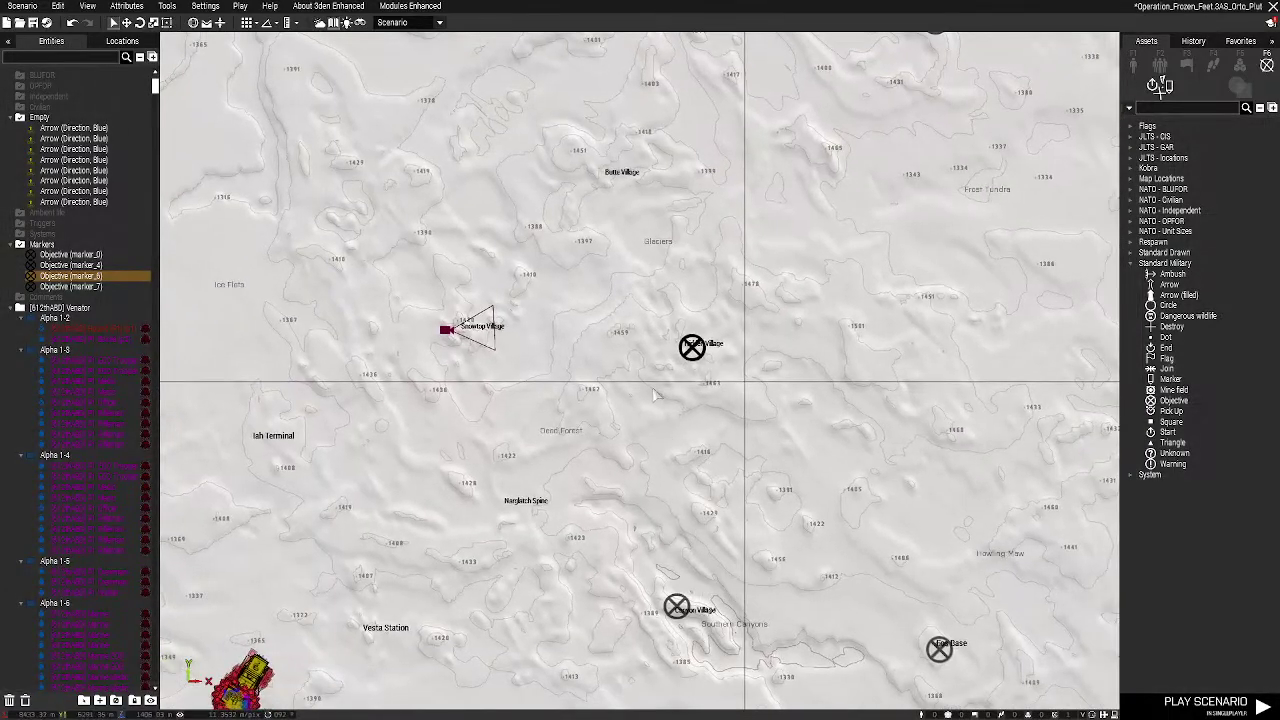
pyautogui.scroll(6, 620, 215)
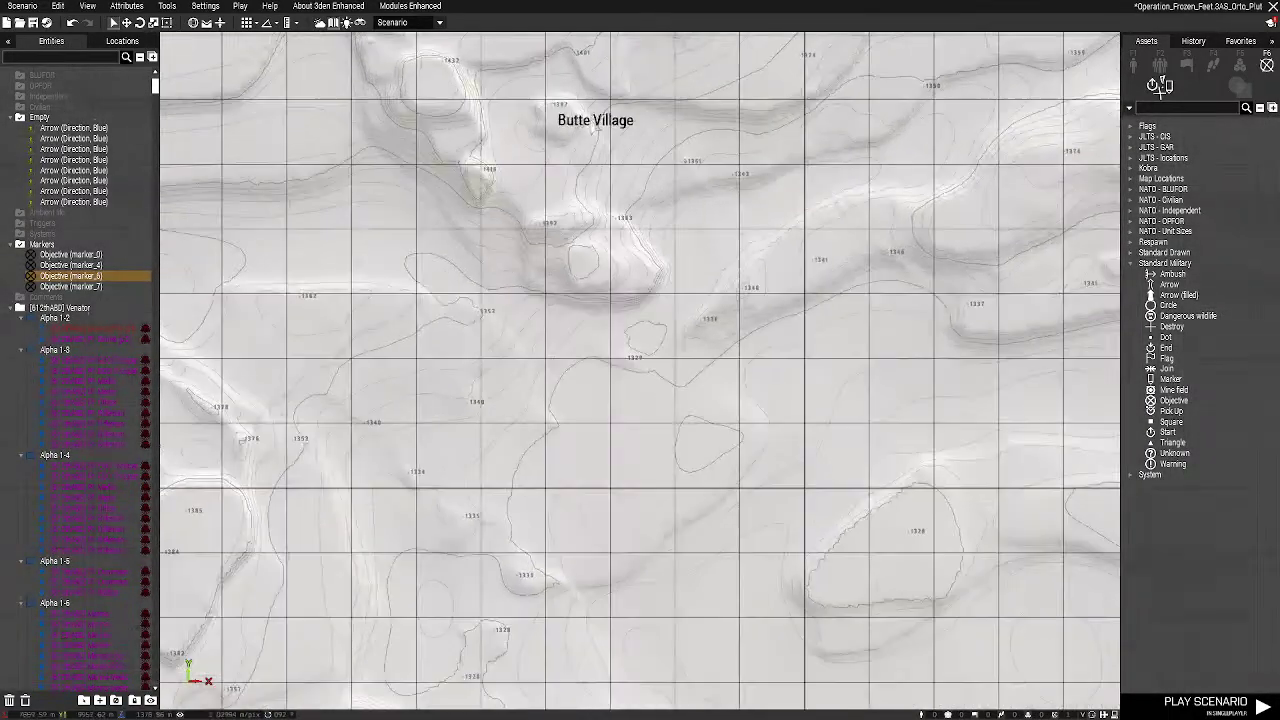
pyautogui.scroll(-4, 588, 176)
pyautogui.scroll(-2, 588, 176)
pyautogui.press('m')
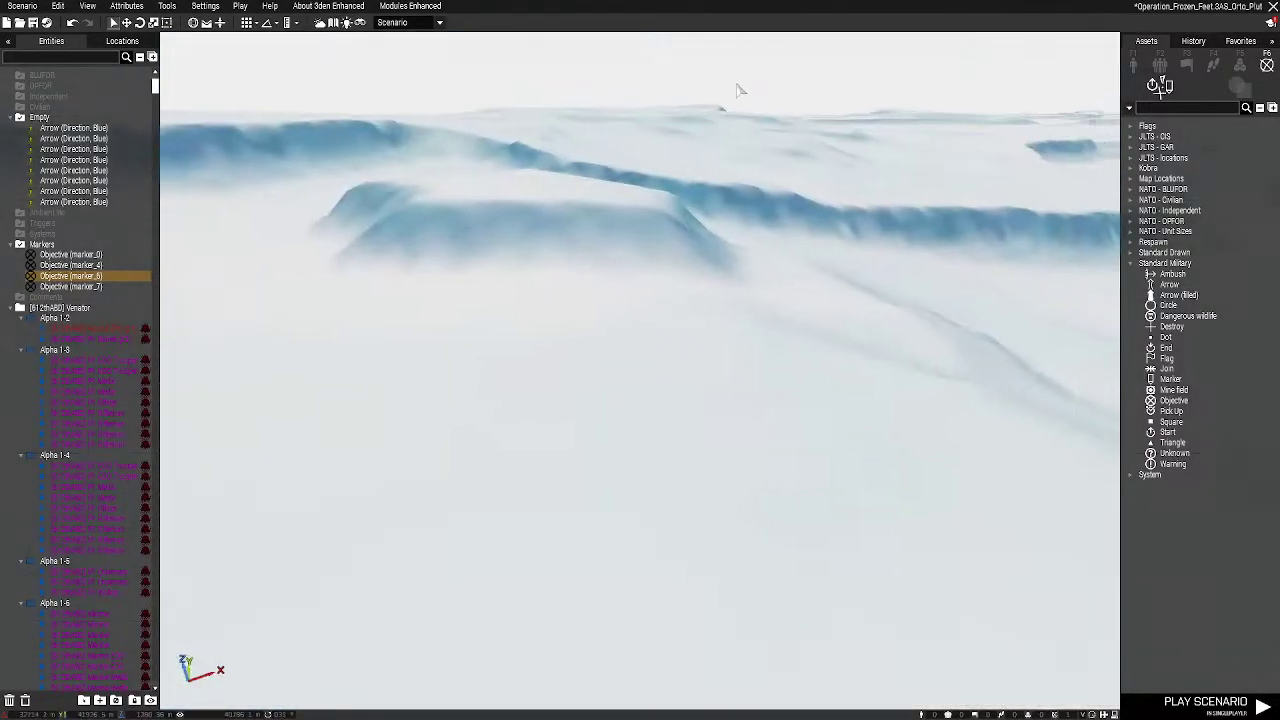
pyautogui.moveTo(740, 89); pyautogui.dragTo(257, 103, button='right')
pyautogui.press('w')
pyautogui.press('w')
pyautogui.moveTo(736, 402); pyautogui.dragTo(5, 373, button='right')
pyautogui.press('m')
# Examine the rocky canyons around Canyon Village in the 3D view
pyautogui.scroll(-5, 417, 471)
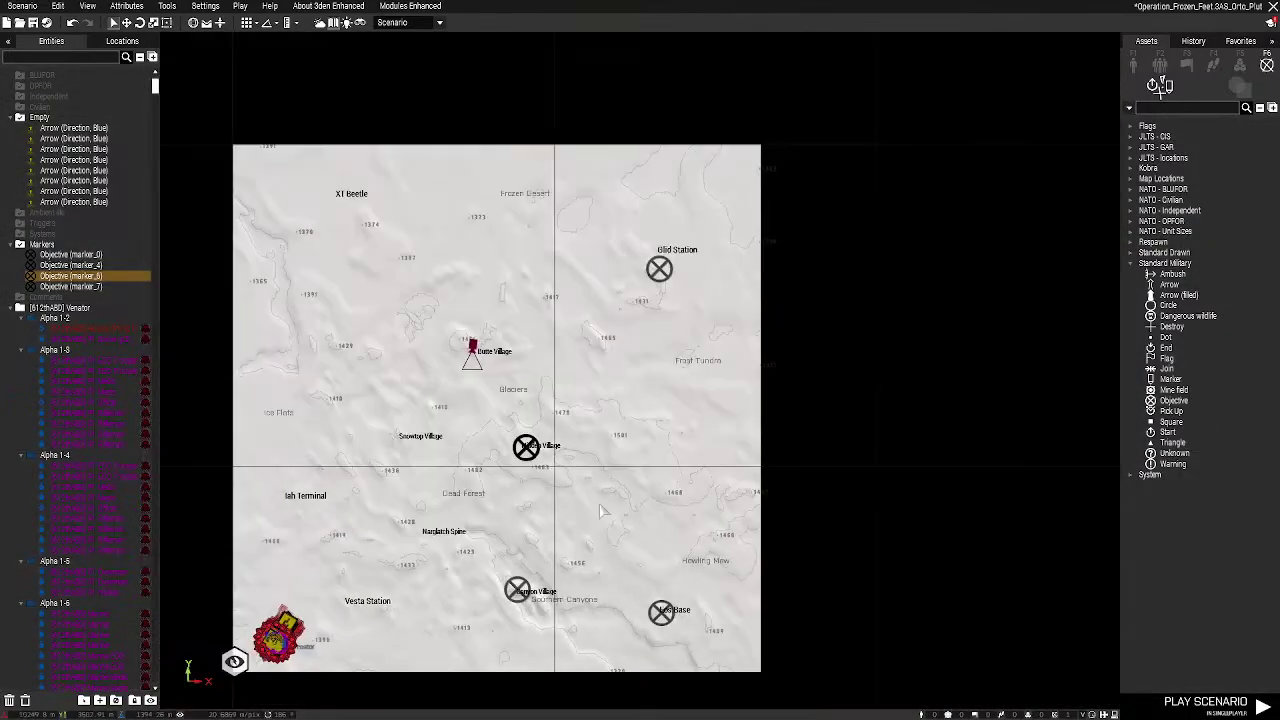
pyautogui.moveTo(517, 589); pyautogui.dragTo(540, 484, button='right')
pyautogui.scroll(9, 540, 484)
pyautogui.scroll(3, 538, 484)
pyautogui.press('m')
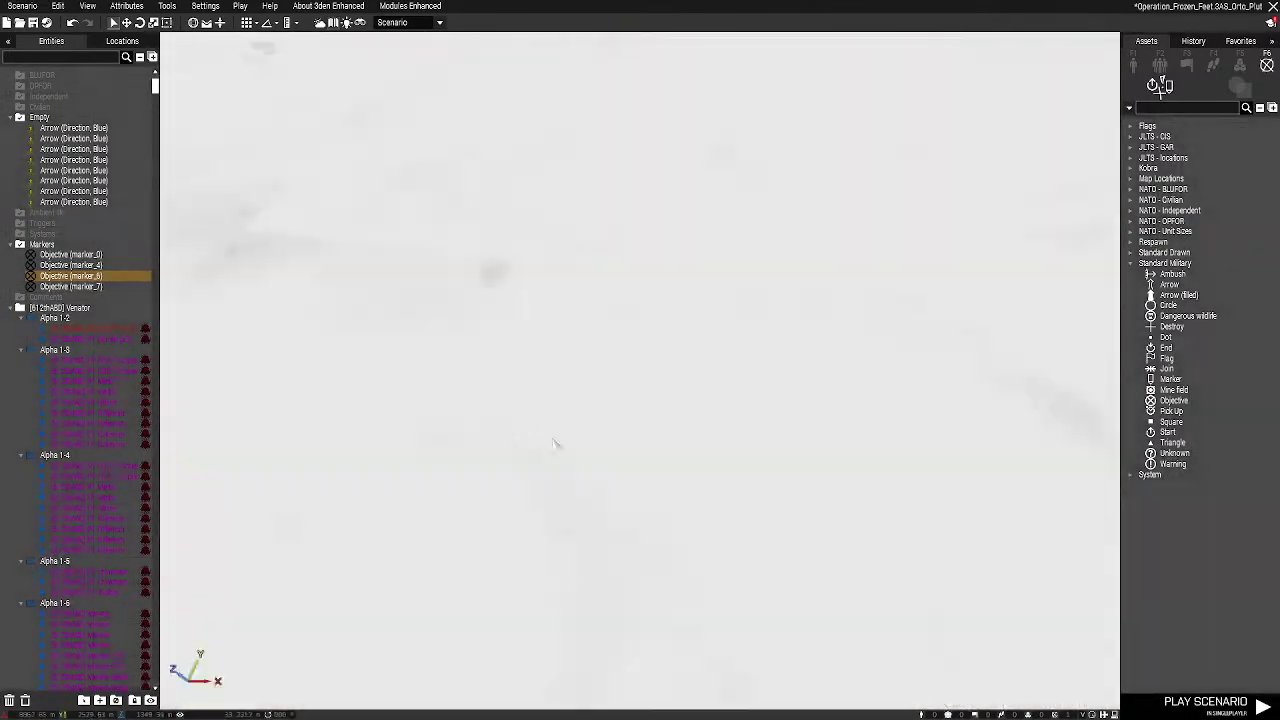
pyautogui.press('w')
pyautogui.moveTo(608, 354); pyautogui.dragTo(1165, 415, button='right')
pyautogui.press('w')
pyautogui.moveTo(820, 485); pyautogui.dragTo(202, 565, button='right')
pyautogui.press('w')
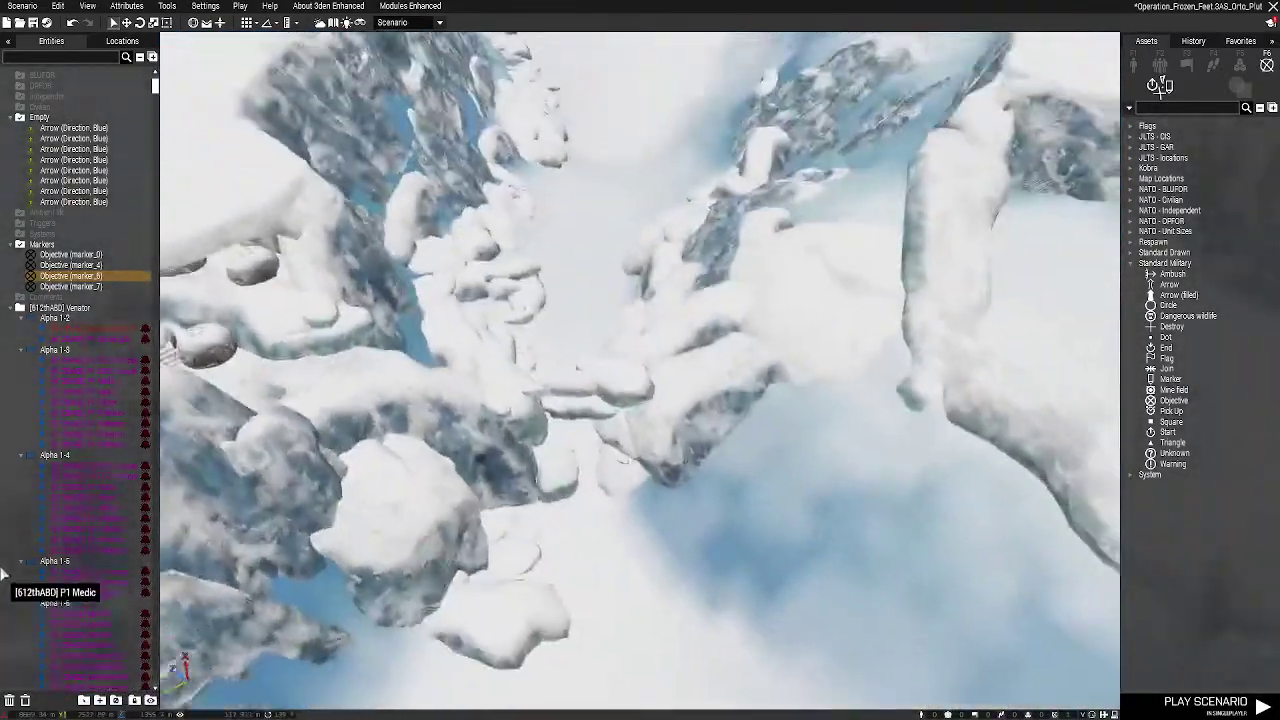
pyautogui.press('s')
pyautogui.moveTo(611, 520); pyautogui.dragTo(806, 431, button='right')
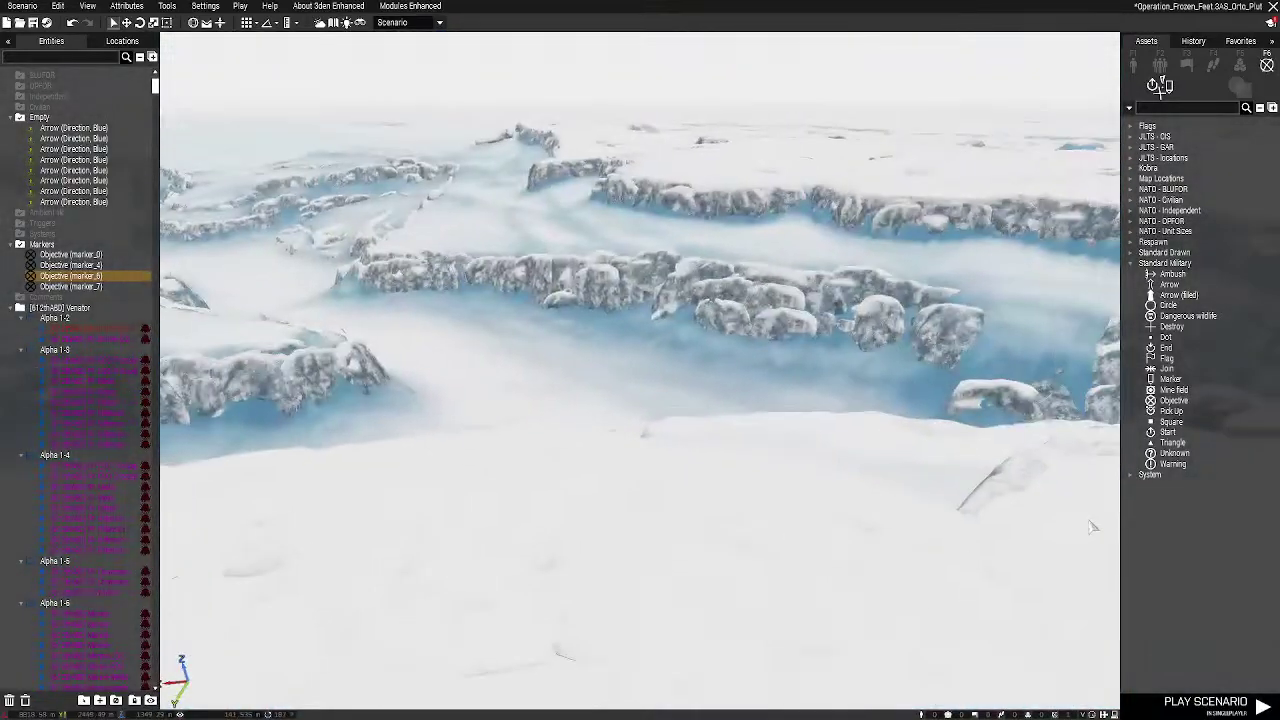
# Compare the village locations on the map and inspect Snowtop Village's rock formations up close in the 3D view
pyautogui.press('m')
pyautogui.scroll(-10, 610, 360)
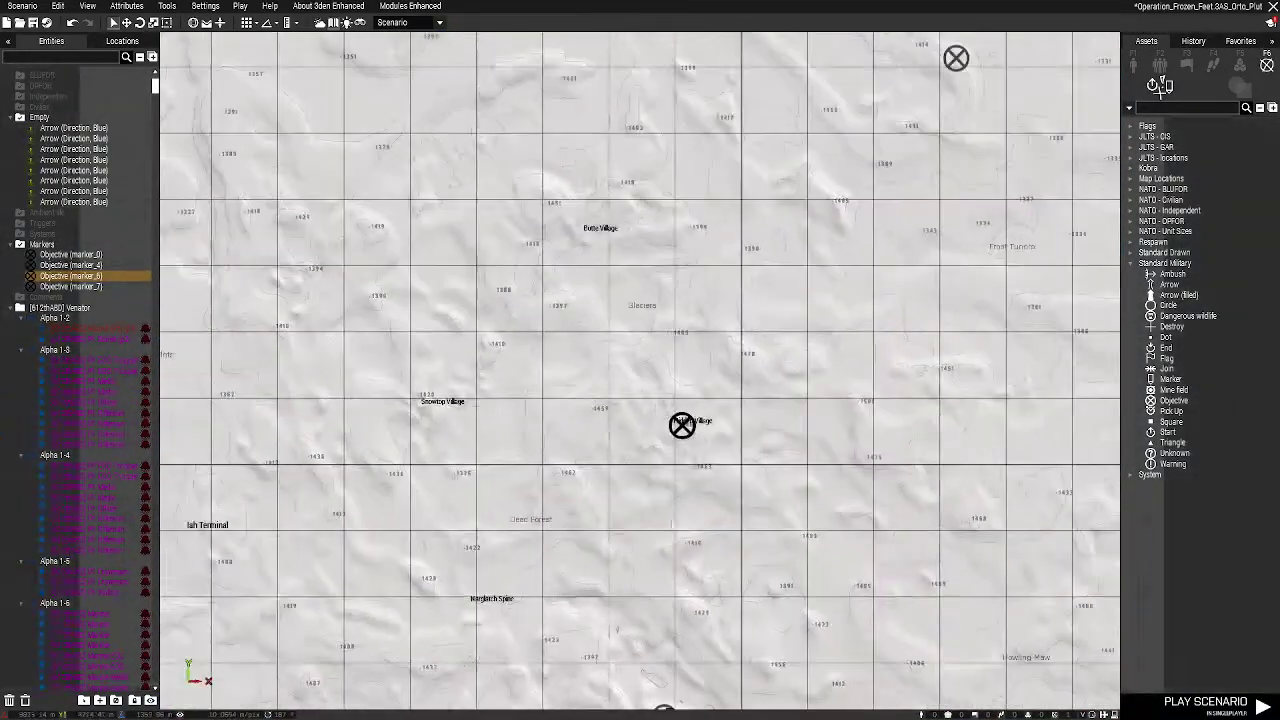
pyautogui.scroll(5, 628, 348)
pyautogui.scroll(2, 628, 348)
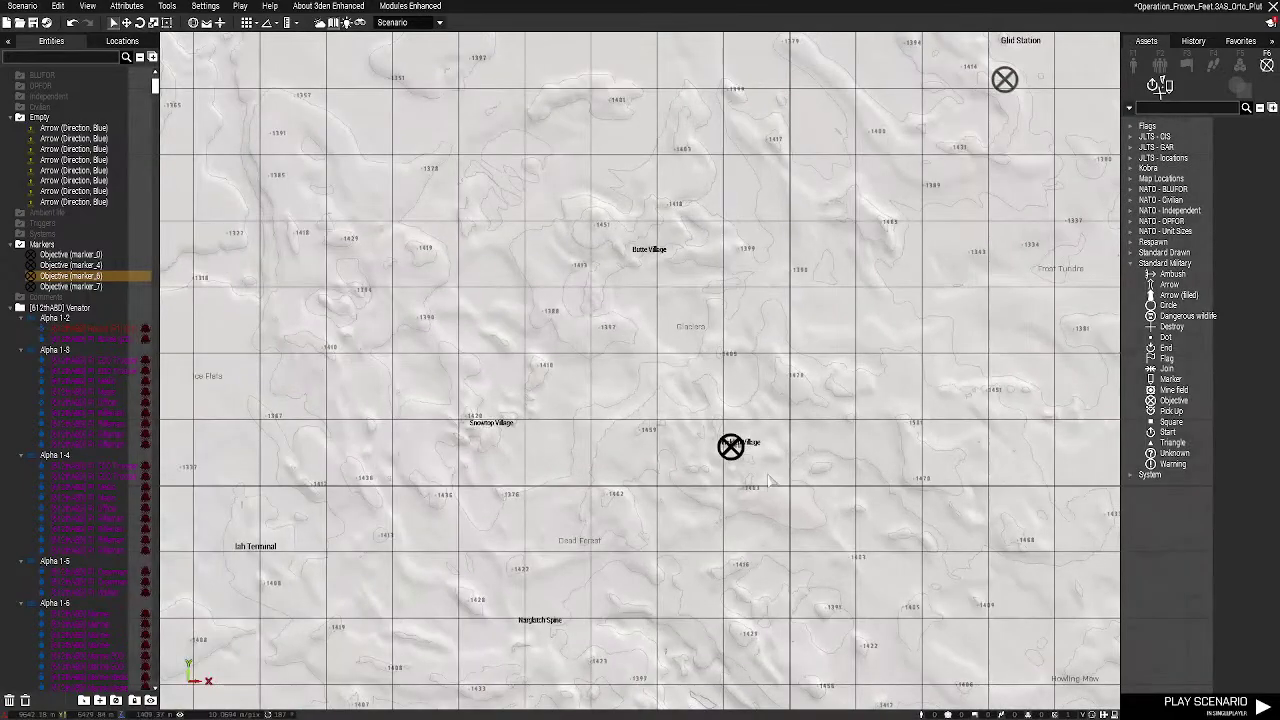
pyautogui.press('m')
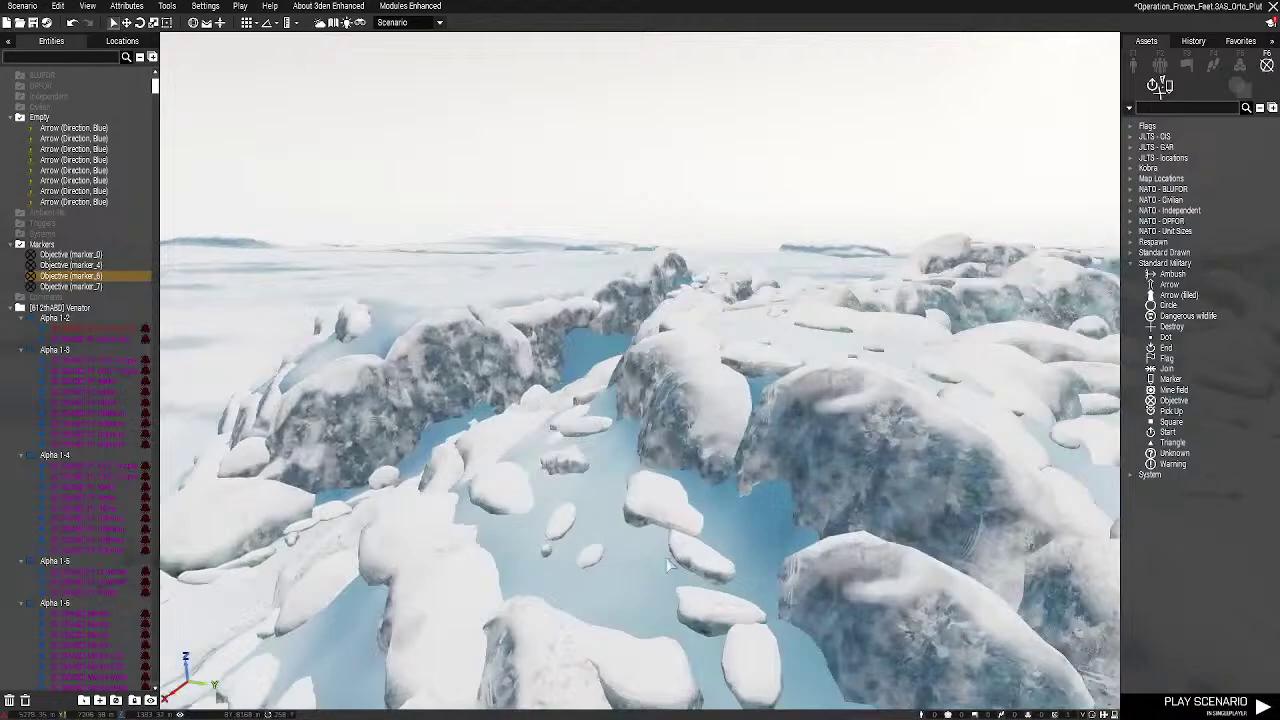
pyautogui.press('w')
pyautogui.moveTo(667, 562); pyautogui.dragTo(745, 626, button='right')
pyautogui.press('m')
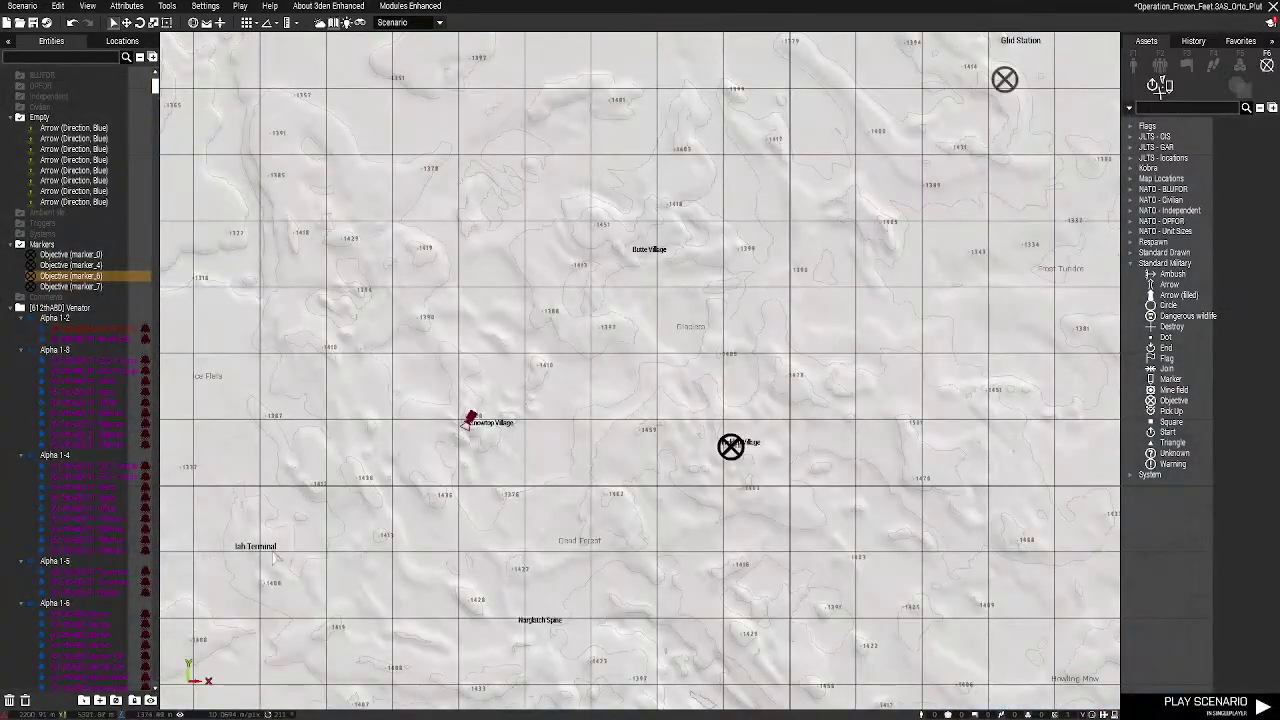
# Look over Snowtop Village in the 3D view and move the Objective marker from Hidden Village onto Snowtop Village
pyautogui.scroll(-3, 540, 270)
pyautogui.press('m')
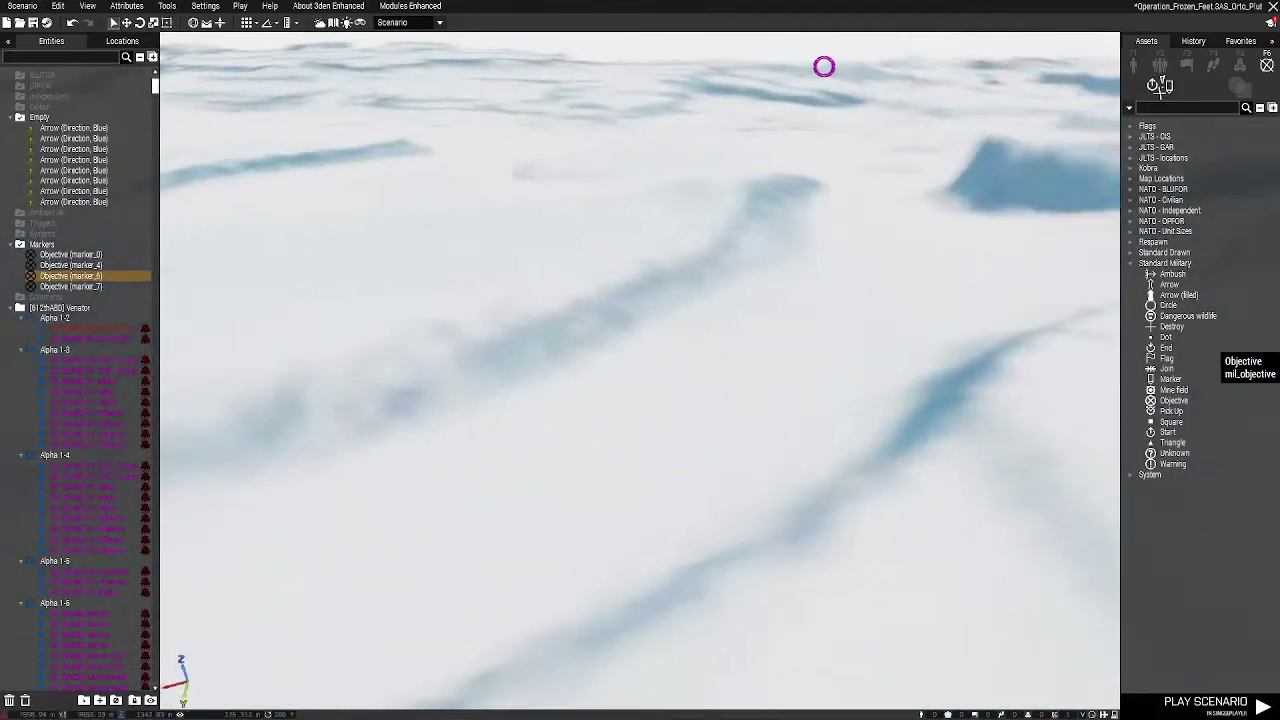
pyautogui.moveTo(640, 370); pyautogui.dragTo(800, 350, button='right')
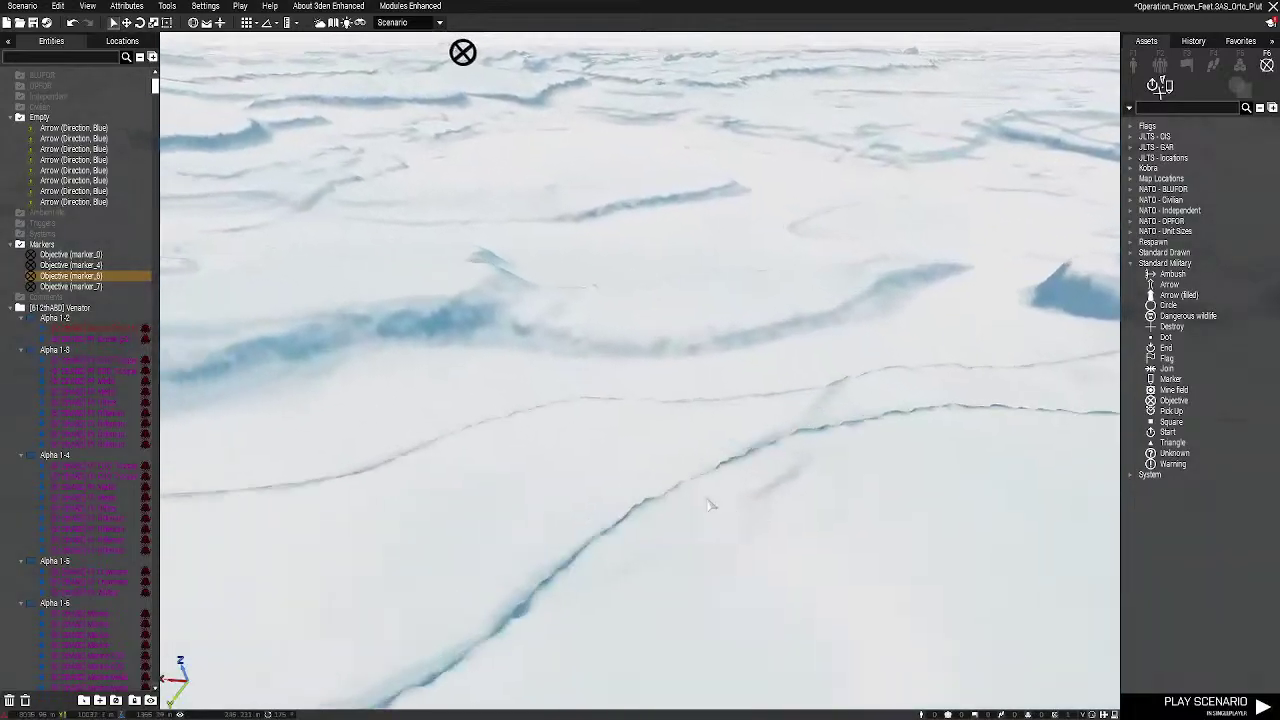
pyautogui.press('m')
pyautogui.press('m')
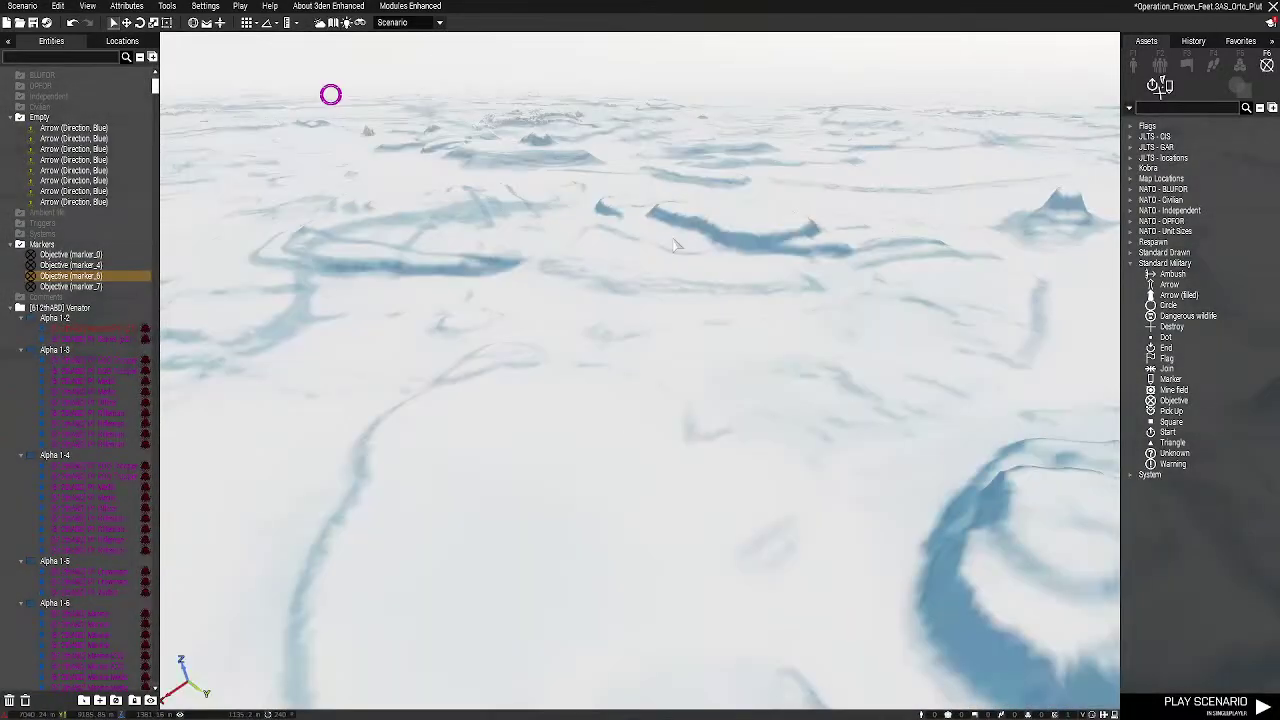
pyautogui.moveTo(556, 368); pyautogui.dragTo(606, 318, button='right')
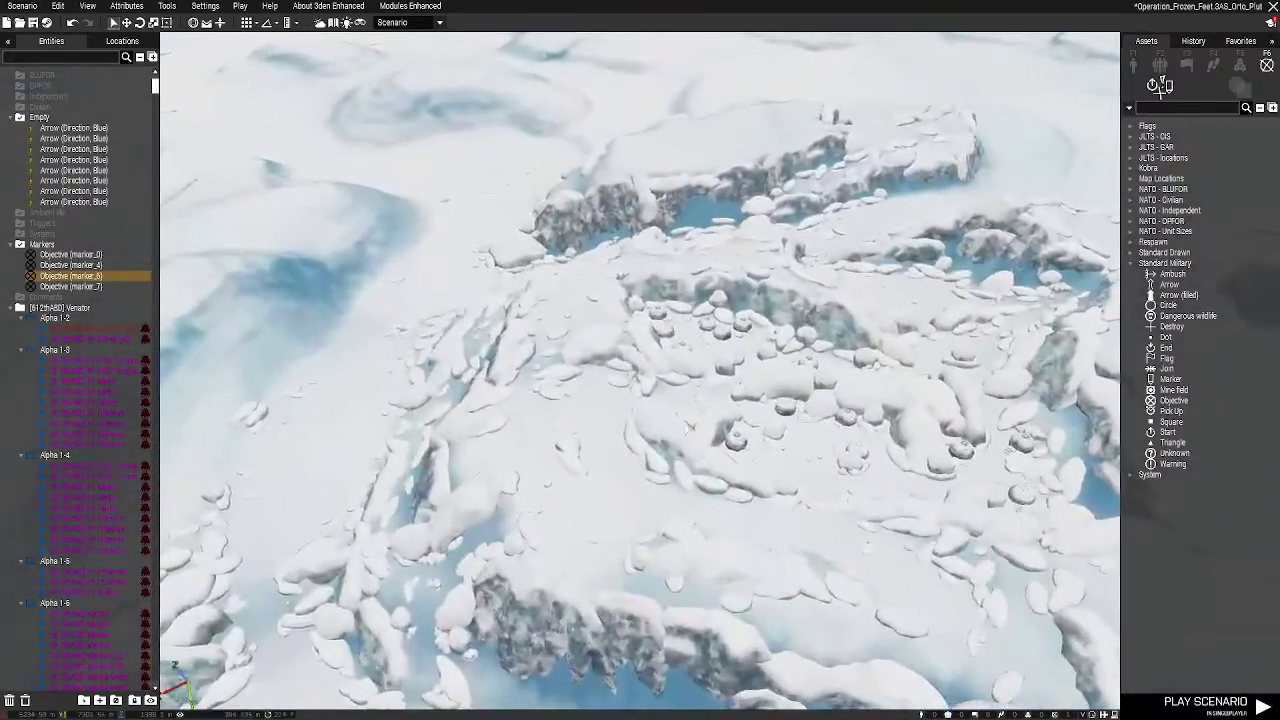
pyautogui.moveTo(690, 426); pyautogui.dragTo(793, 493, button='right')
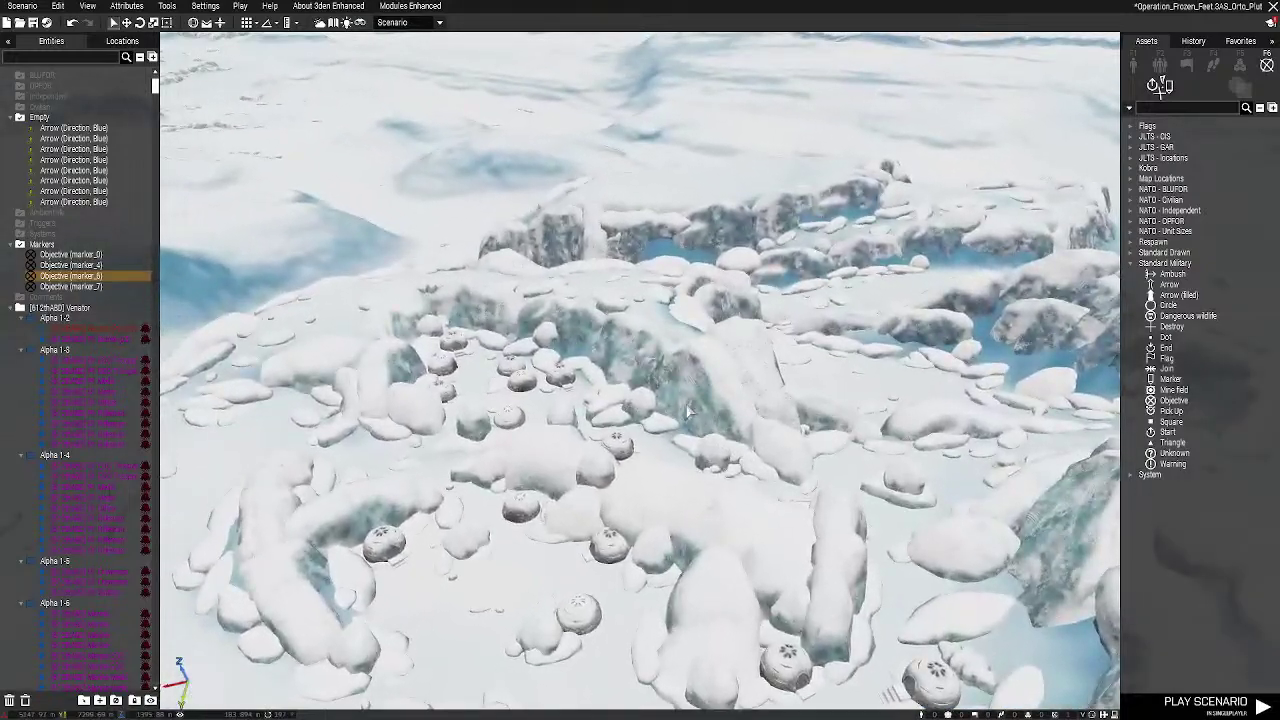
pyautogui.press('m')
pyautogui.scroll(5, 688, 410)
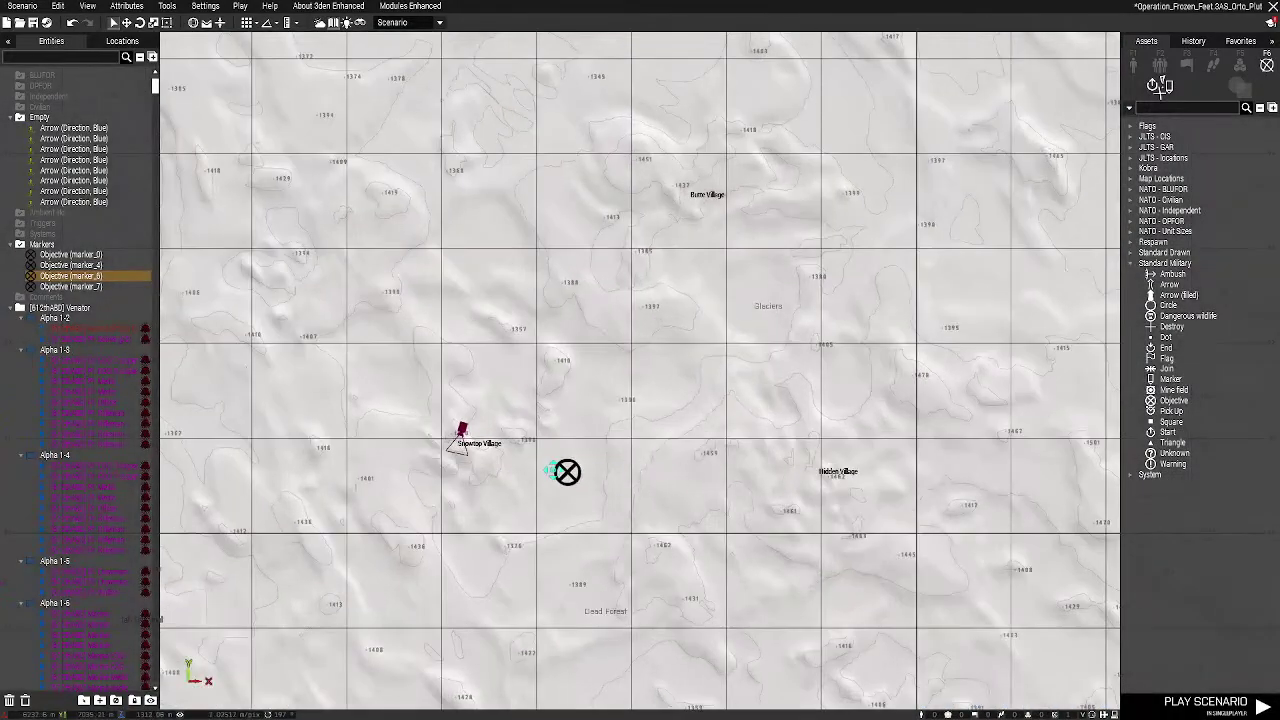
pyautogui.scroll(2, 791, 496)
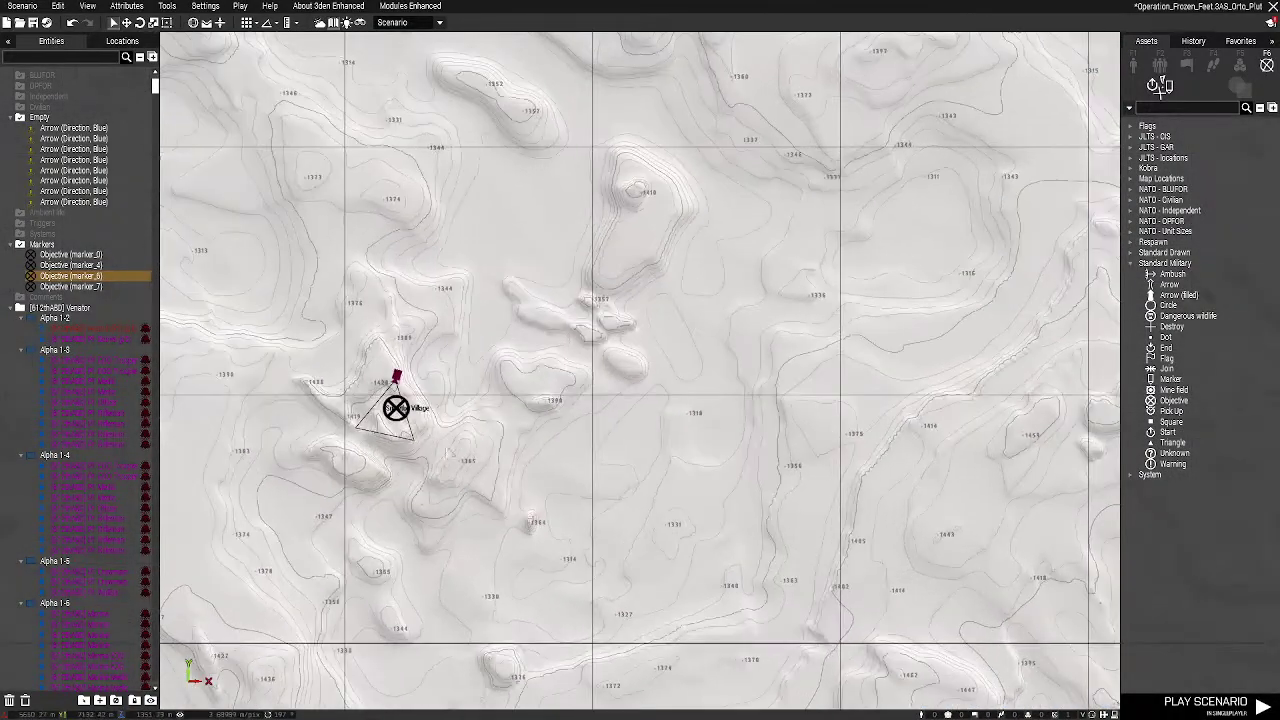
# Inspect the domed huts and rock walls of Snowtop Village at close range in the 3D view
pyautogui.press('m')
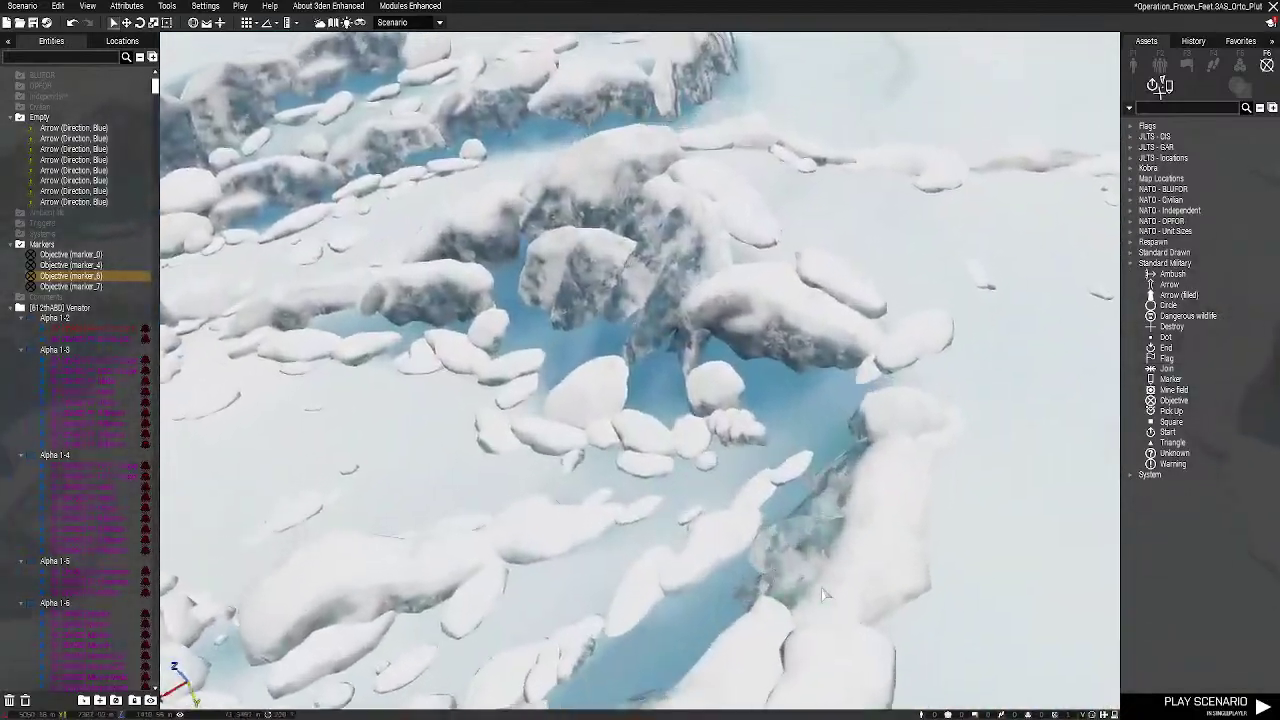
pyautogui.moveTo(822, 594)
pyautogui.mouseDown(button='right')
pyautogui.moveTo(491, 549)
pyautogui.moveTo(663, 502)
pyautogui.moveTo(586, 508)
pyautogui.mouseUp(button='right')
pyautogui.press('w')
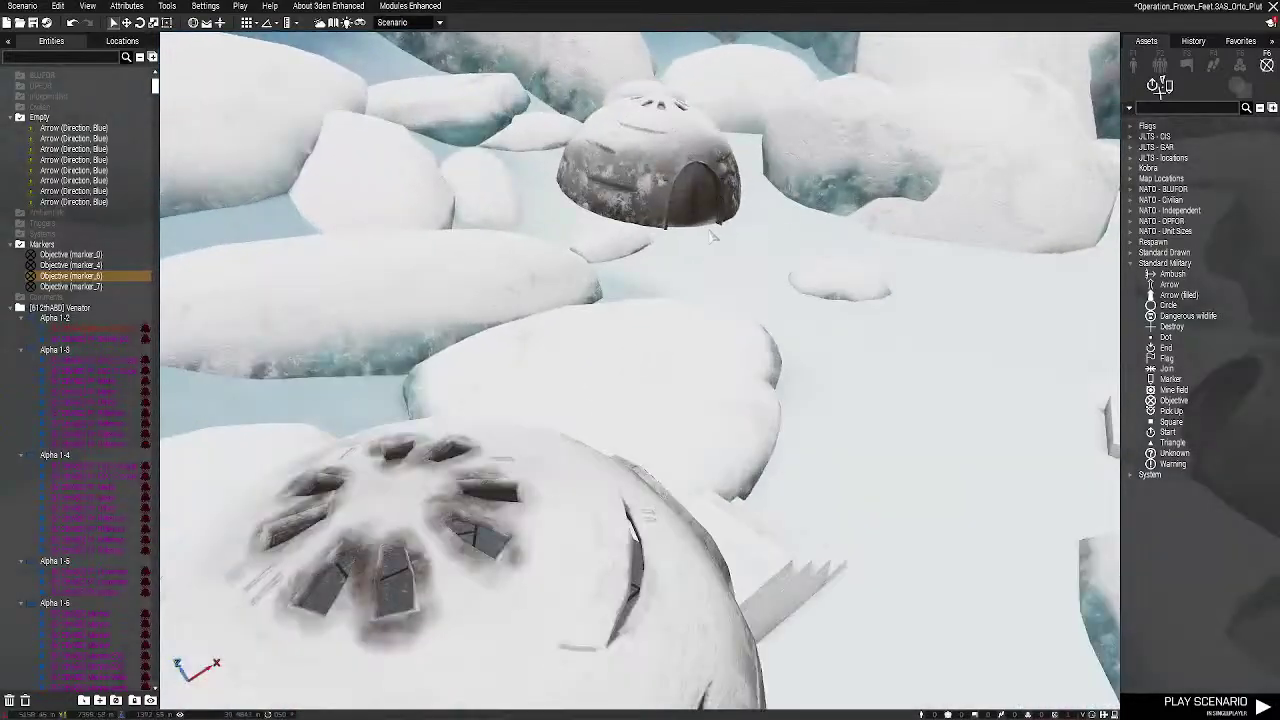
pyautogui.press('w')
pyautogui.moveTo(712, 237); pyautogui.dragTo(835, 470, button='right')
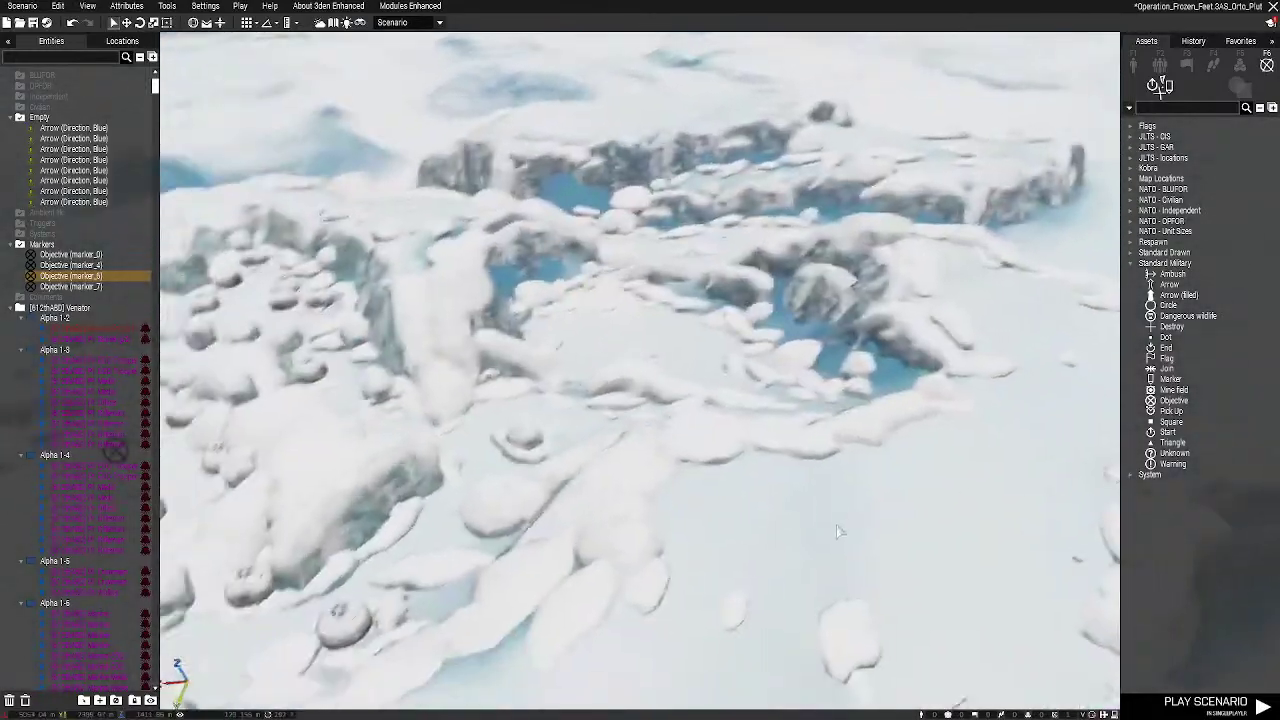
# Review the Objective marker layout on the map and survey the snowy ridges between Canyon Village and Eos Base in the 3D view
pyautogui.press('m')
pyautogui.scroll(-6, 755, 480)
pyautogui.moveTo(614, 449); pyautogui.dragTo(493, 149, button='right')
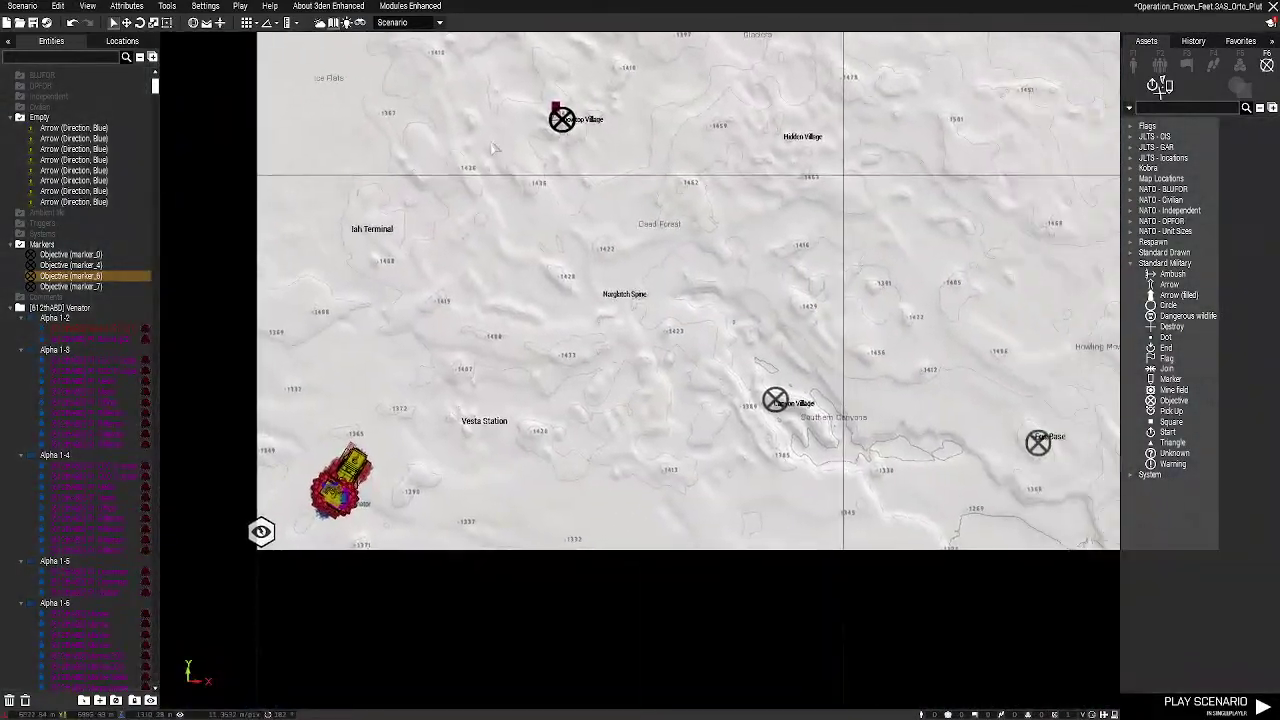
pyautogui.scroll(-3, 493, 148)
pyautogui.moveTo(562, 503); pyautogui.dragTo(602, 636, button='right')
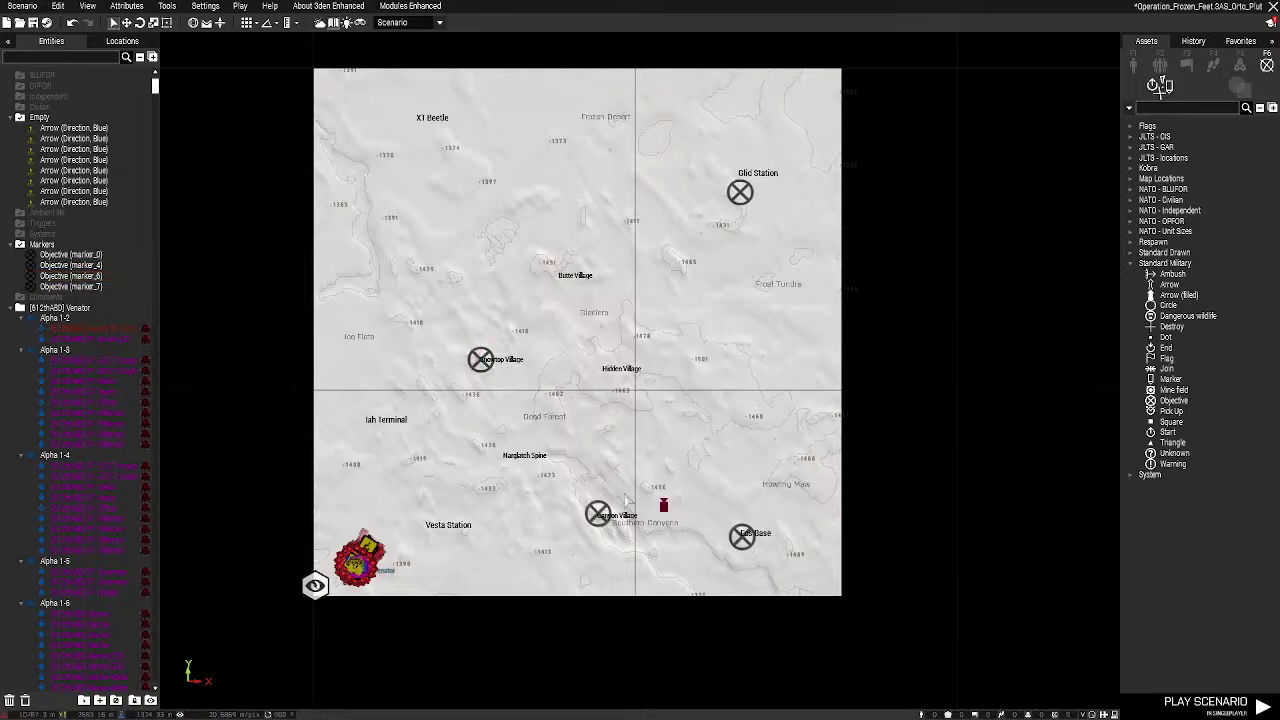
pyautogui.press('m')
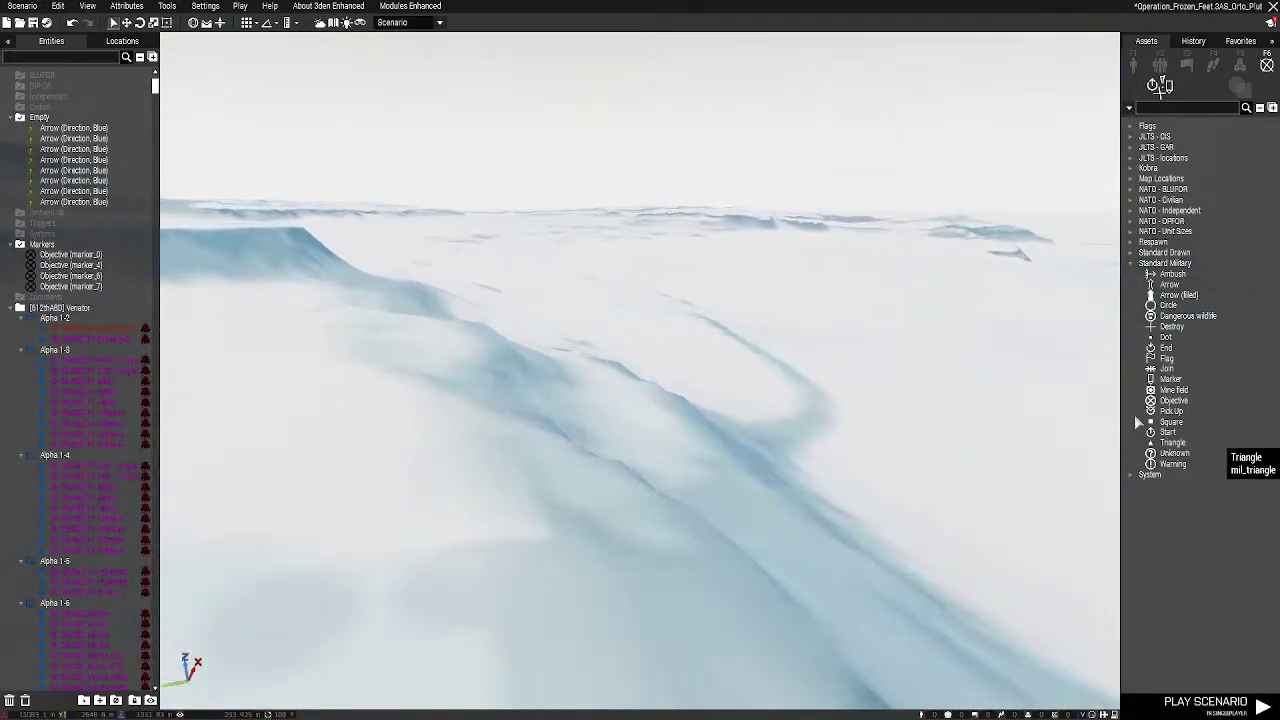
pyautogui.press('w')
pyautogui.moveTo(586, 534); pyautogui.dragTo(279, 530, button='right')
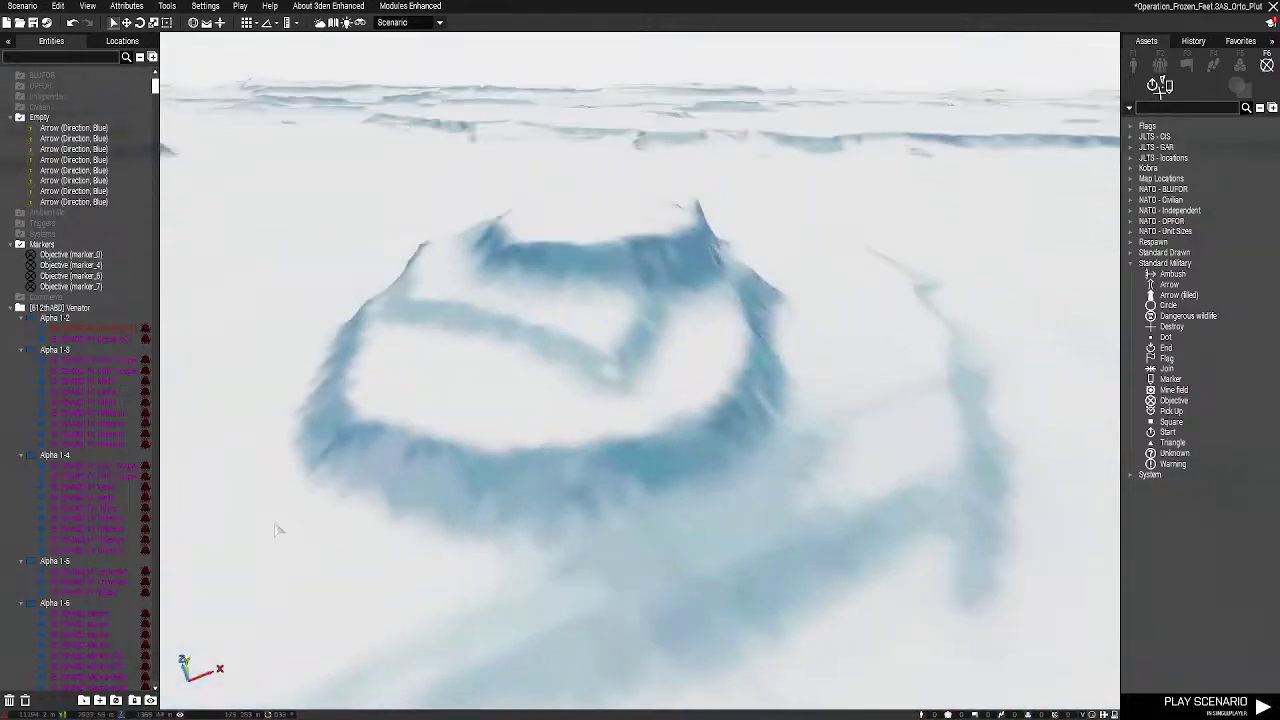
pyautogui.press('m')
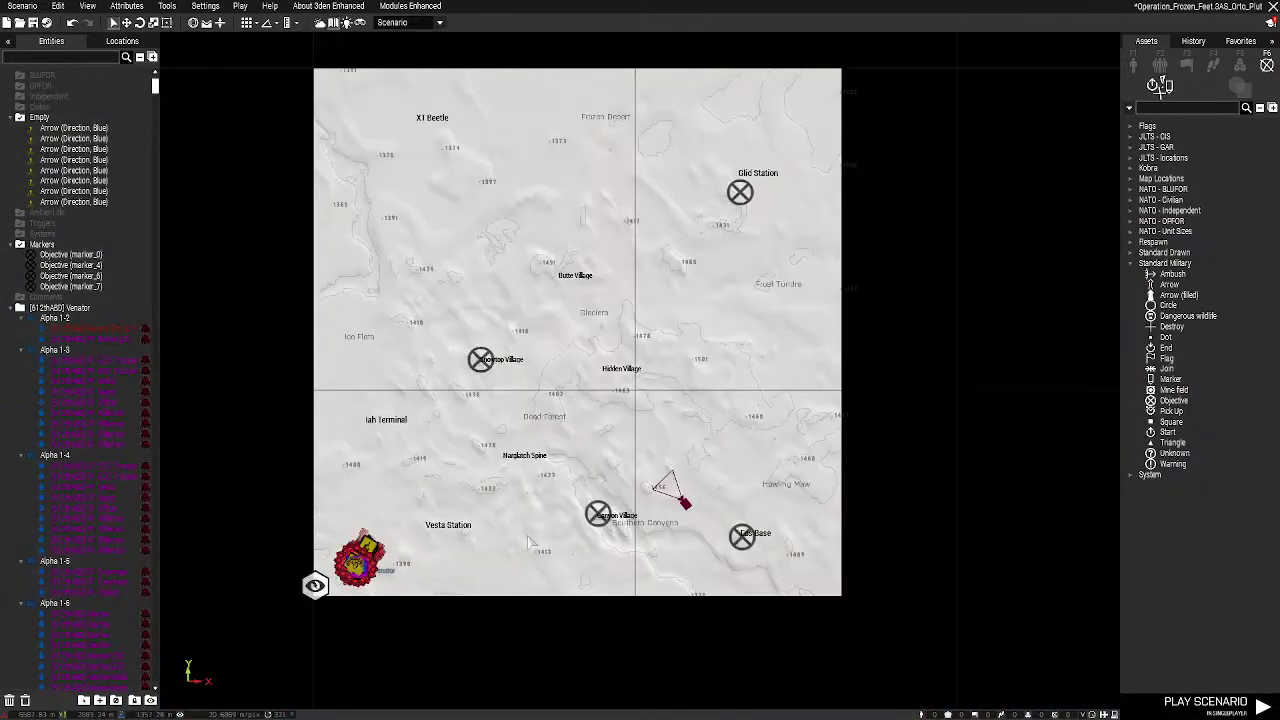
pyautogui.press('m')
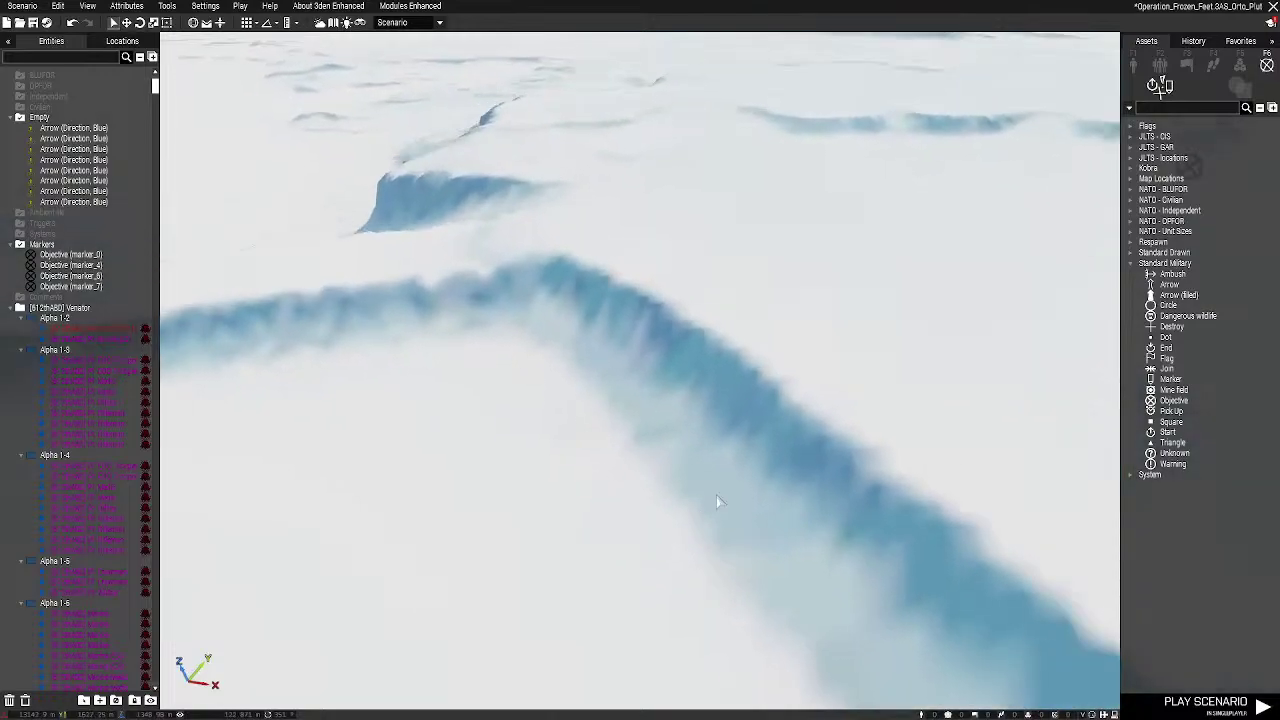
pyautogui.press('w')
pyautogui.moveTo(716, 502); pyautogui.dragTo(3, 410, button='right')
pyautogui.moveTo(1100, 500); pyautogui.dragTo(1002, 522, button='right')
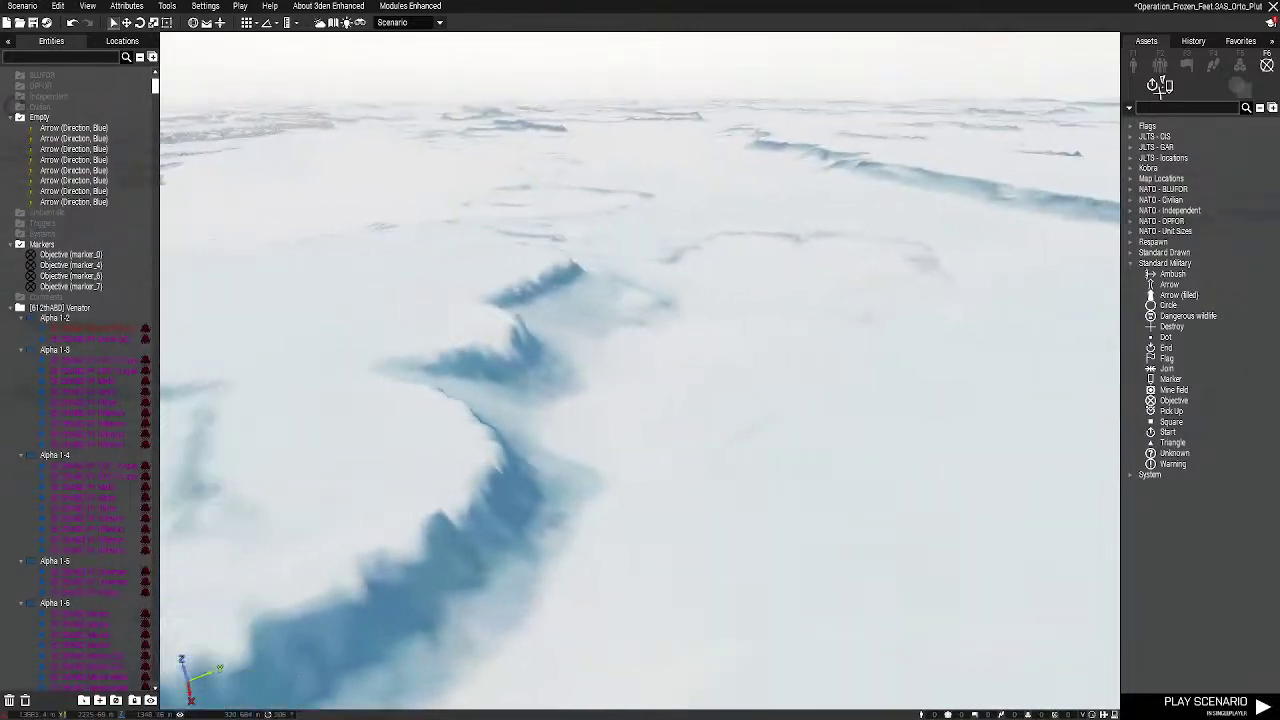
# Find the custom composition Star Wars [CIS] - FOB "Lindow" v2 and place it on the snow plateau near the Eos Base Objective marker
pyautogui.click(1160, 65)
pyautogui.scroll(-10, 1190, 430)
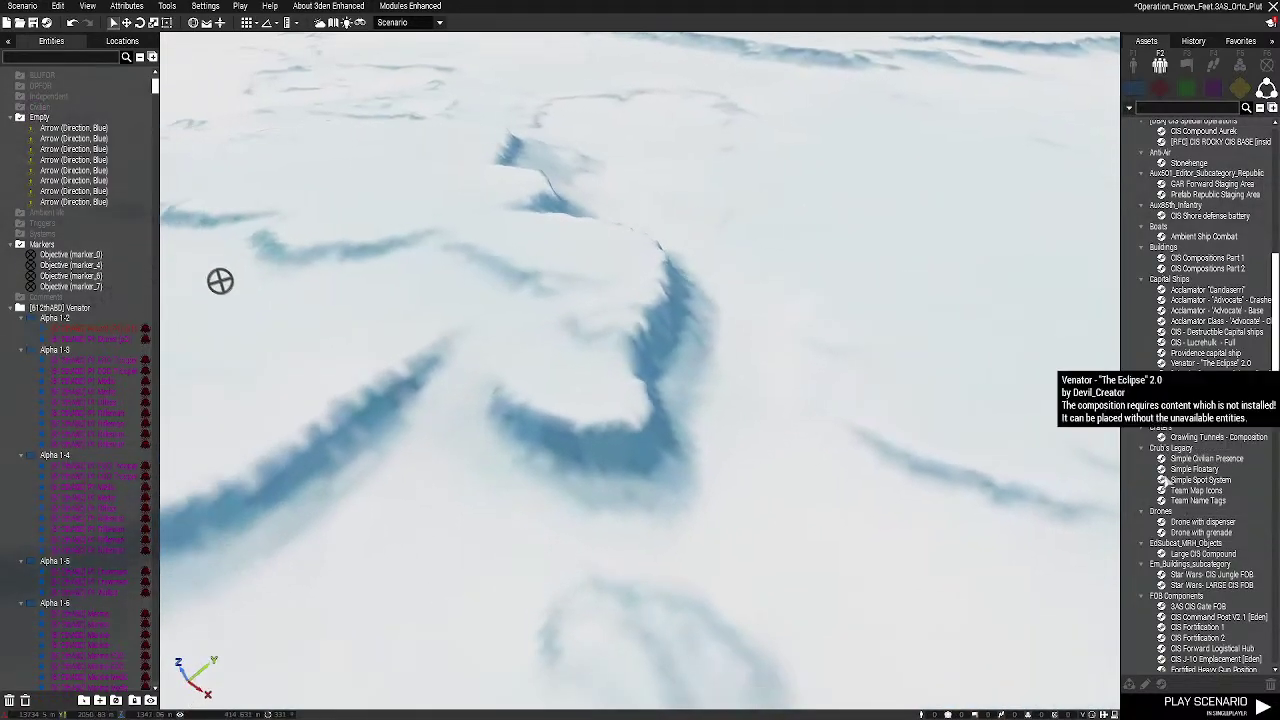
pyautogui.scroll(-4, 1162, 585)
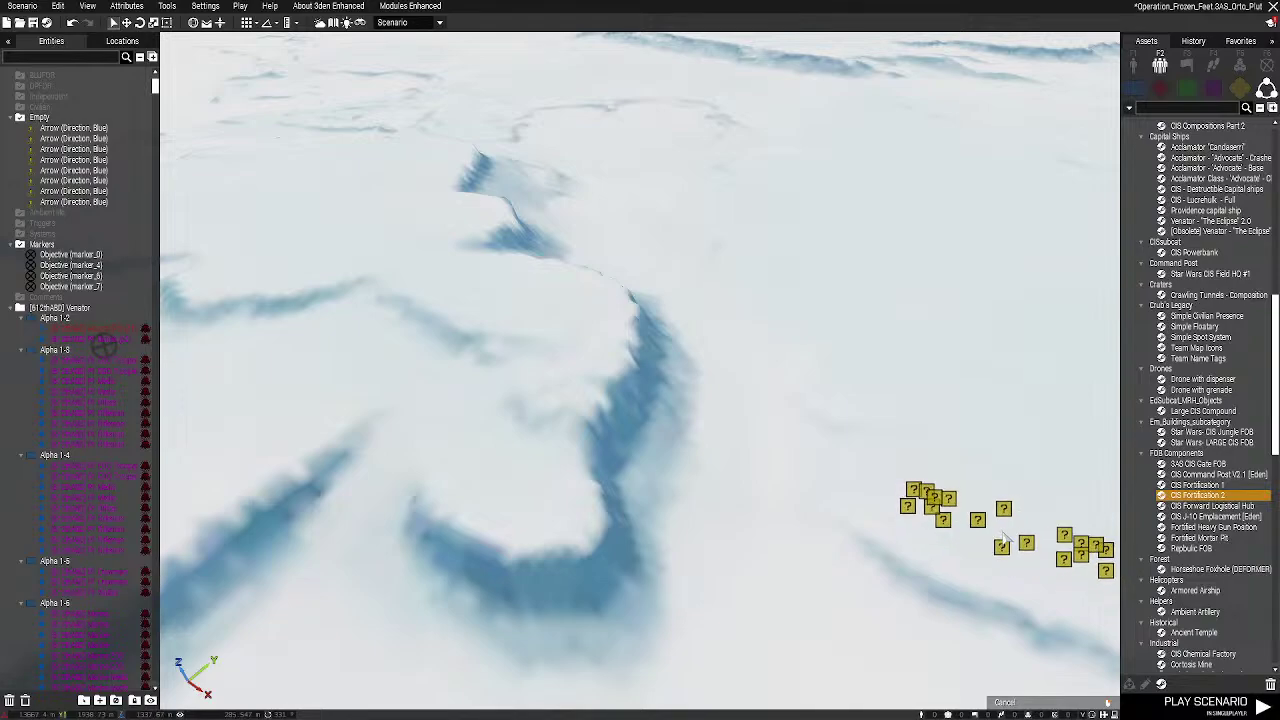
pyautogui.scroll(-15, 1212, 380)
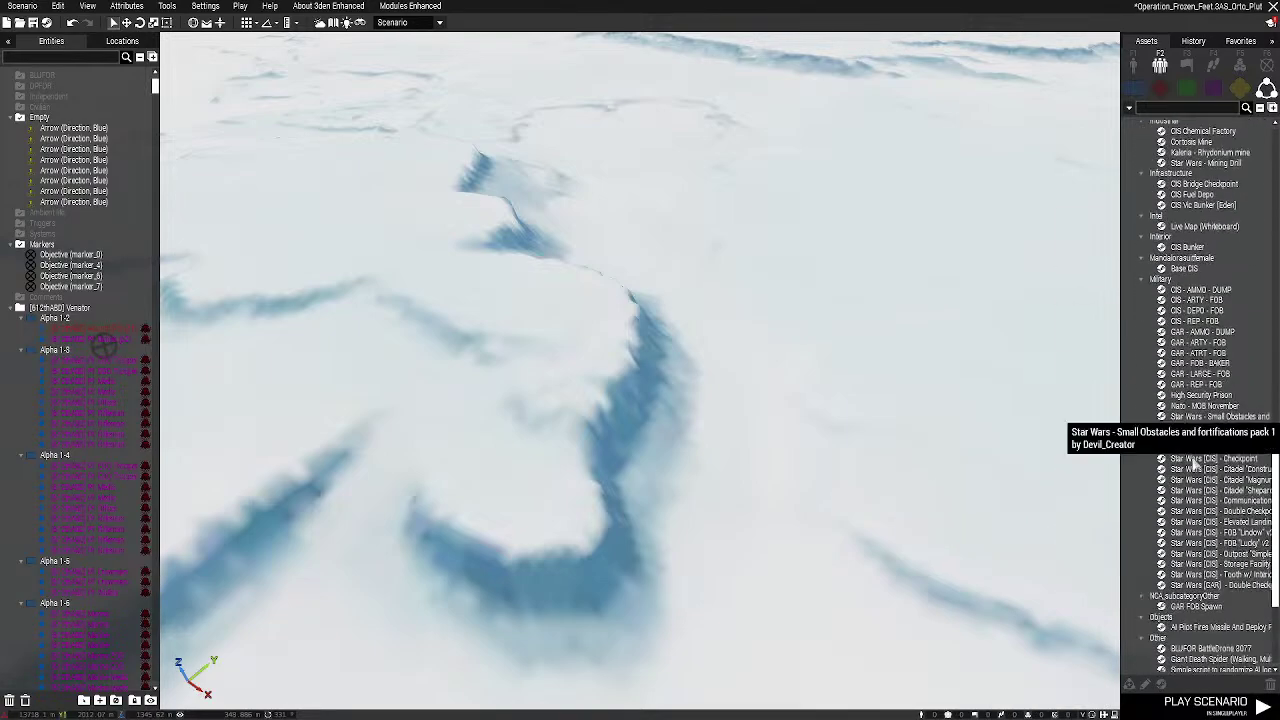
pyautogui.scroll(-3, 1189, 428)
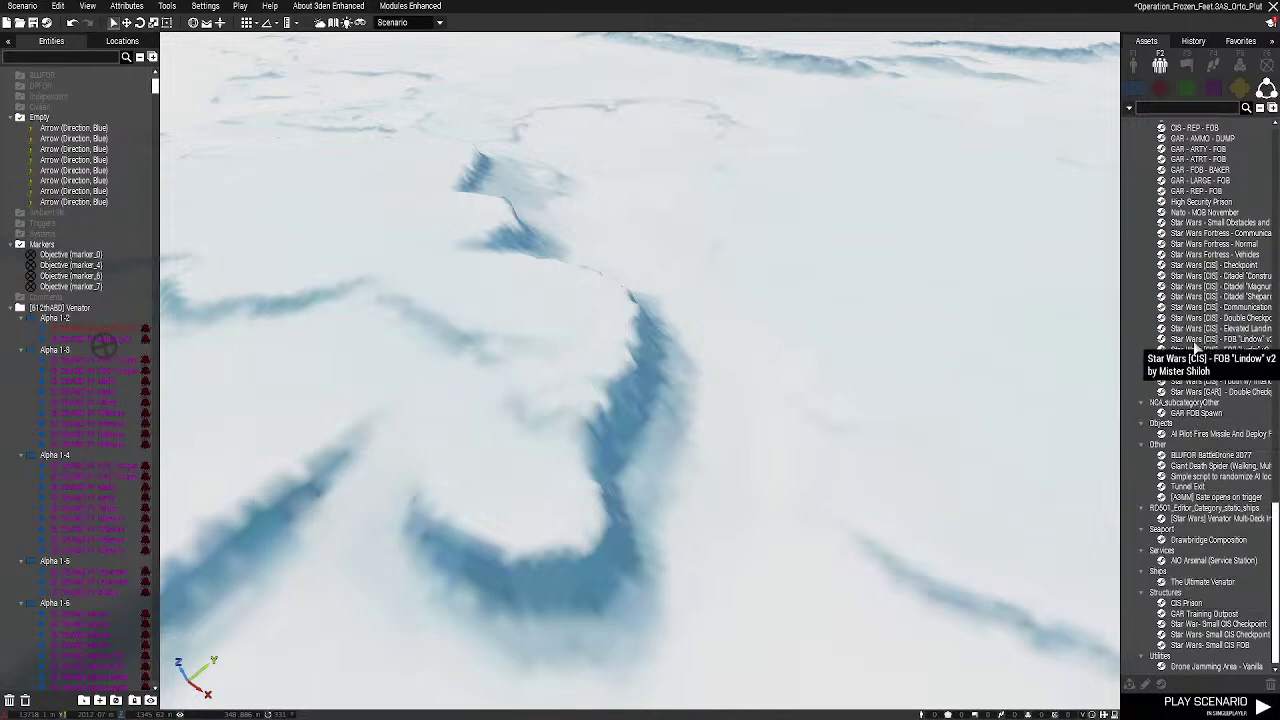
pyautogui.moveTo(904, 385); pyautogui.dragTo(681, 365, button='right')
pyautogui.moveTo(527, 177); pyautogui.dragTo(201, 275, button='right')
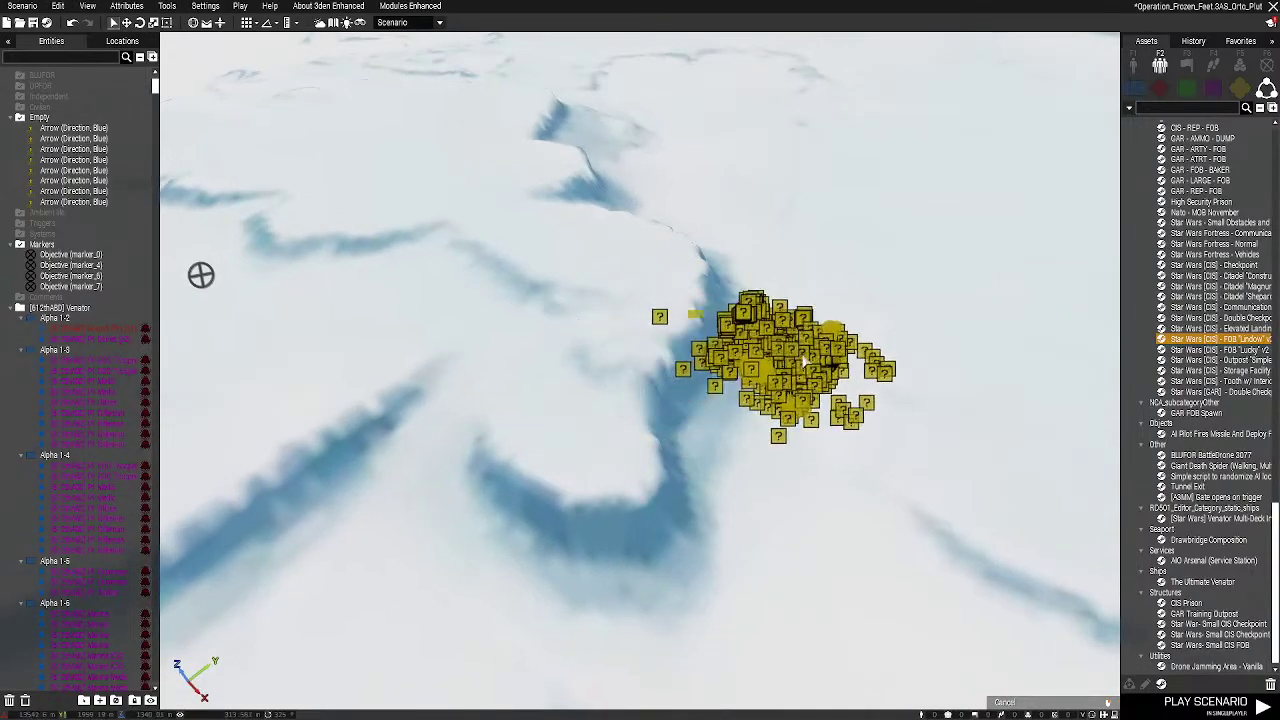
pyautogui.moveTo(855, 297); pyautogui.dragTo(735, 316, button='right')
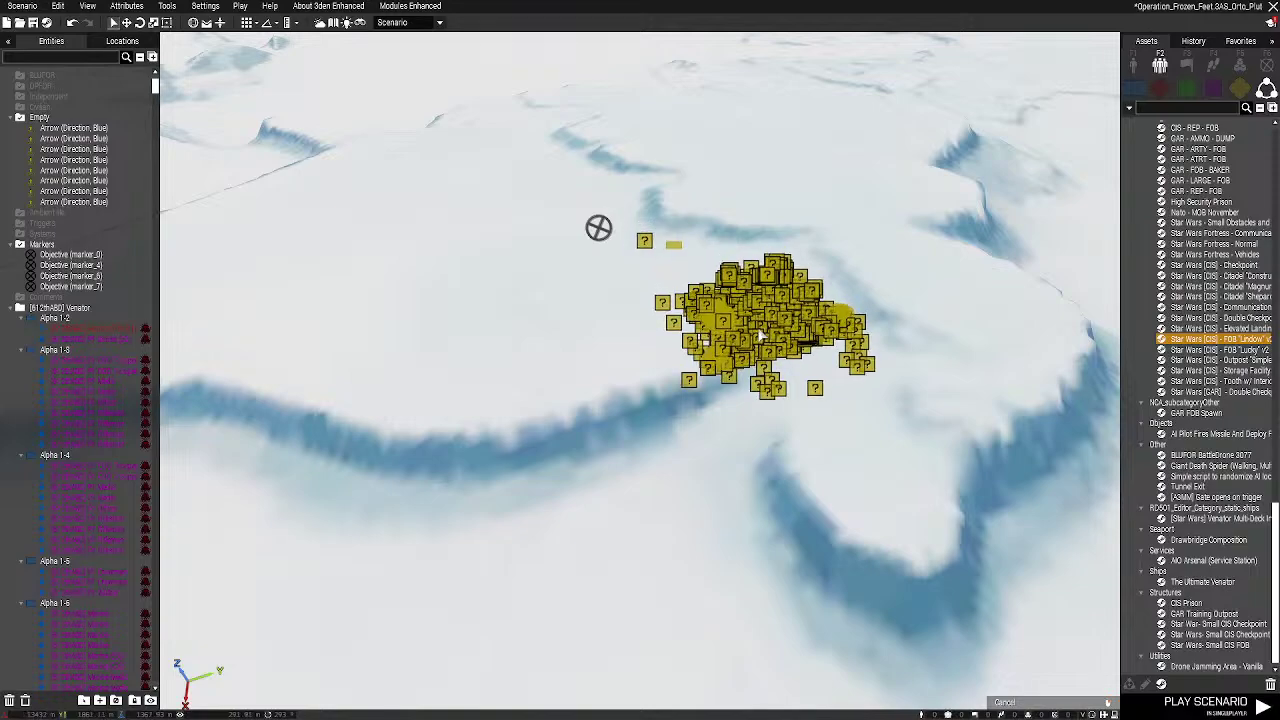
pyautogui.moveTo(598, 228); pyautogui.dragTo(458, 293, button='right')
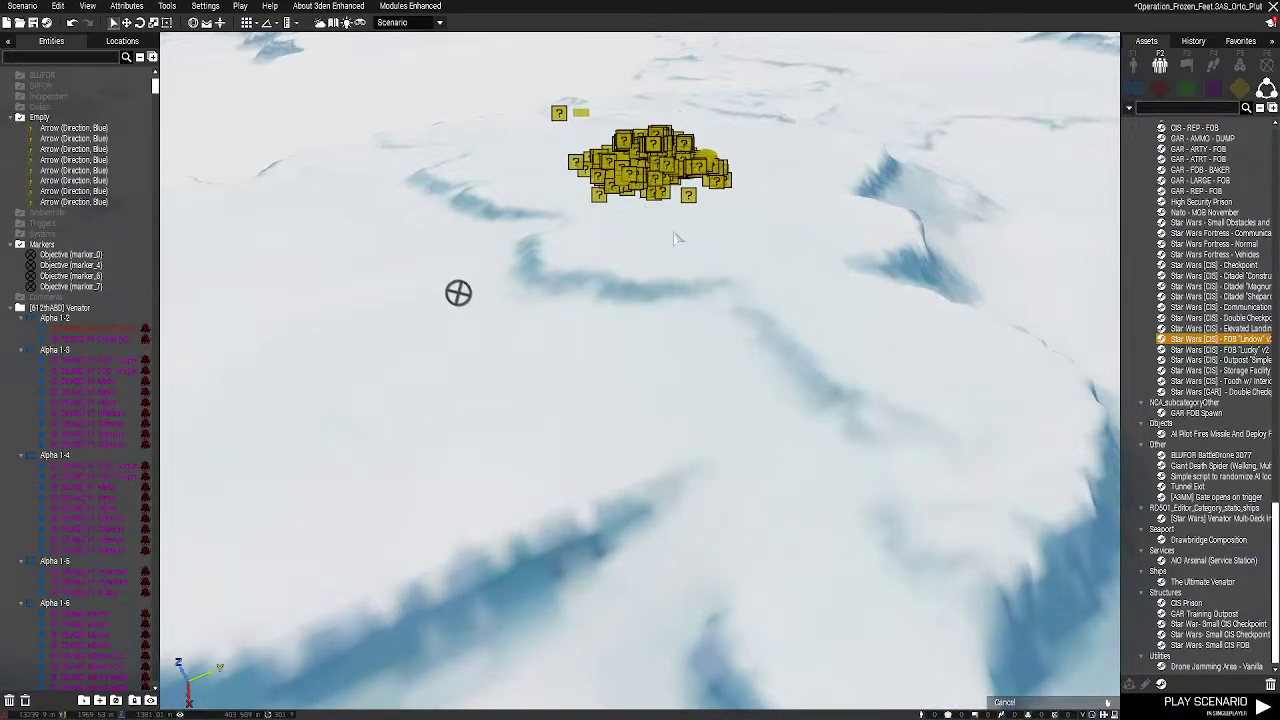
pyautogui.click(557, 342)
# Inspect the placed FOB "Lindow" base up close and delete it
pyautogui.scroll(10, 749, 343)
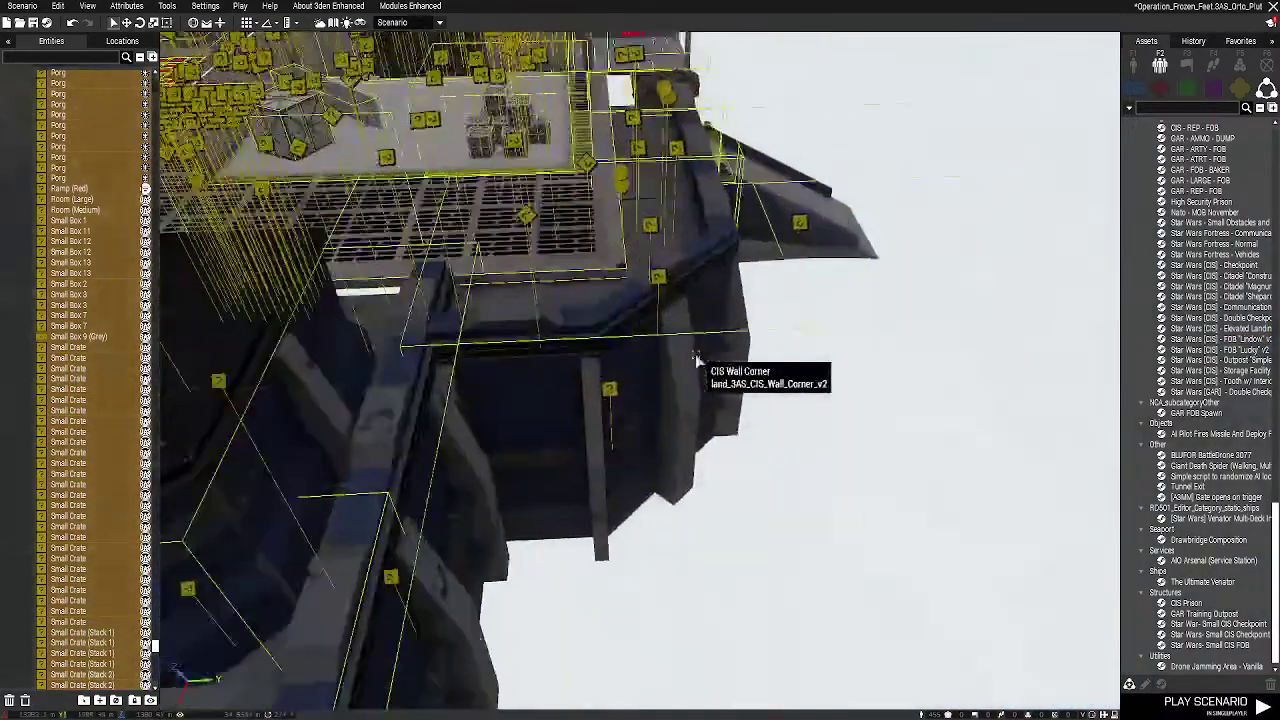
pyautogui.moveTo(697, 358); pyautogui.dragTo(610, 351, button='right')
pyautogui.press('Delete')
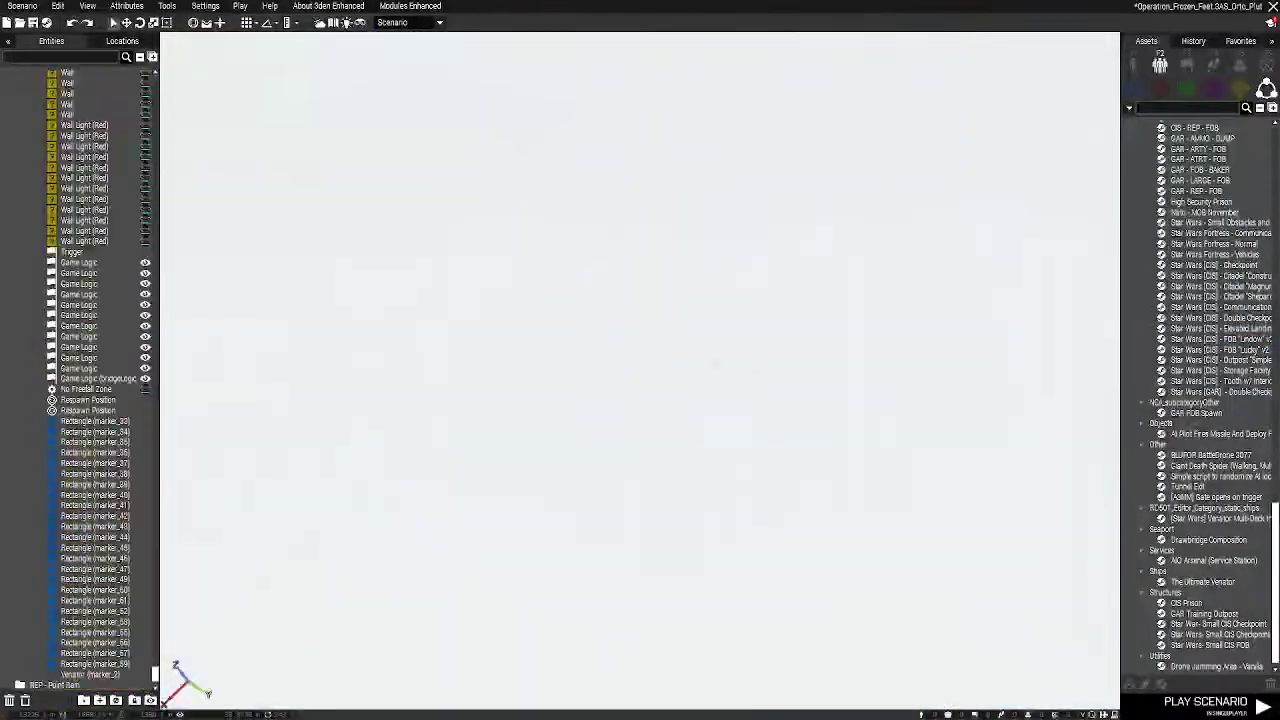
# Place the Star Wars [CIS] - Outpost "Simple" composition on the open snow plateau near the Eos Base Objective marker
pyautogui.moveTo(981, 388); pyautogui.dragTo(191, 248, button='right')
pyautogui.click(1243, 360)
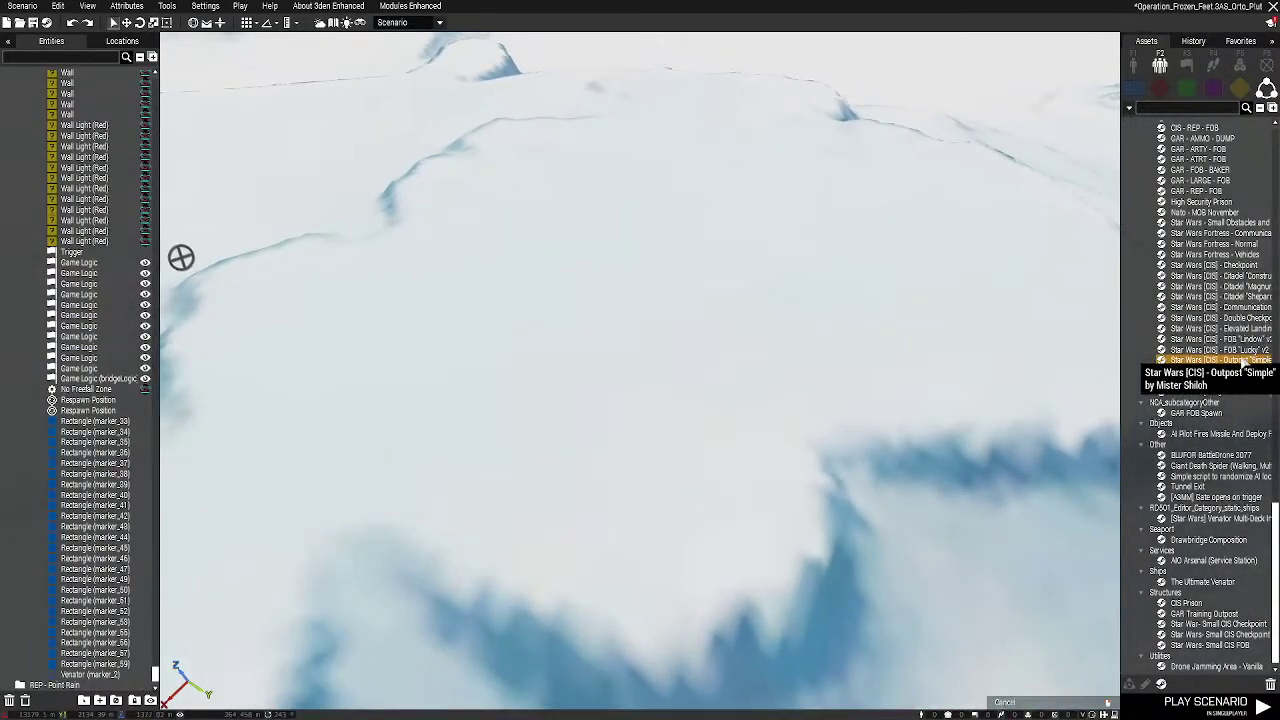
pyautogui.scroll(3, 746, 355)
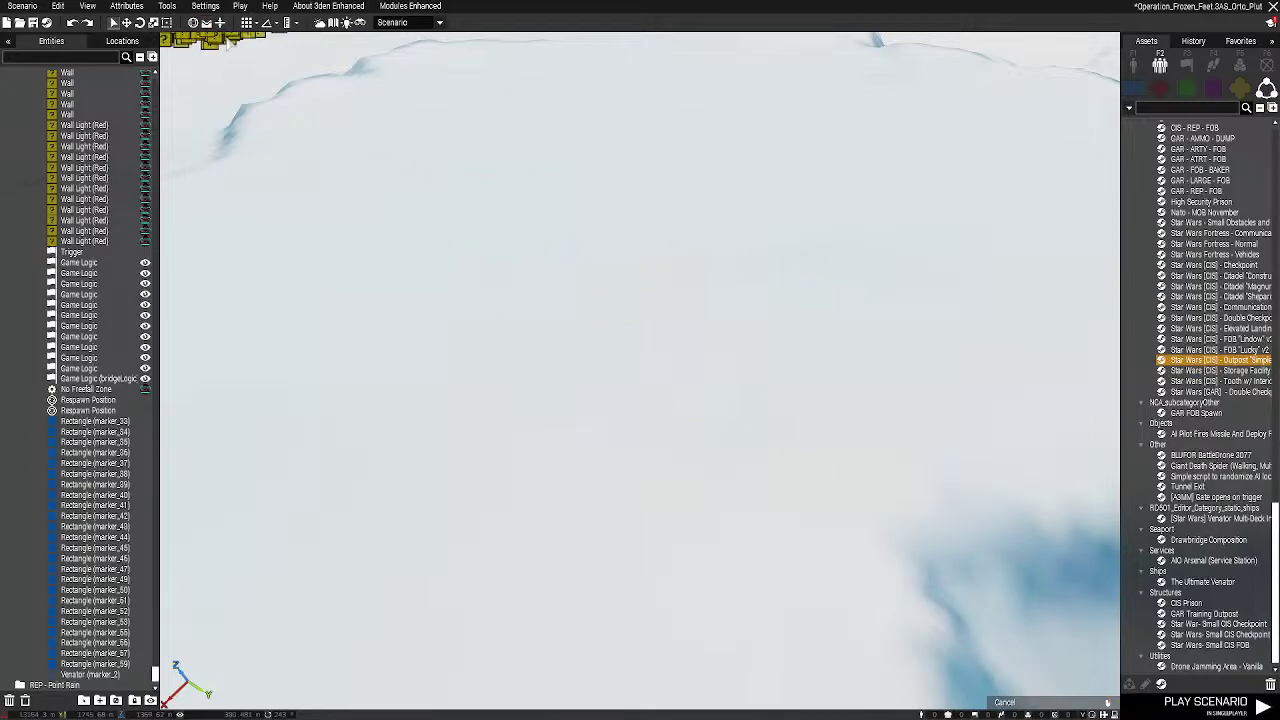
pyautogui.press('a')
pyautogui.scroll(6, 565, 400)
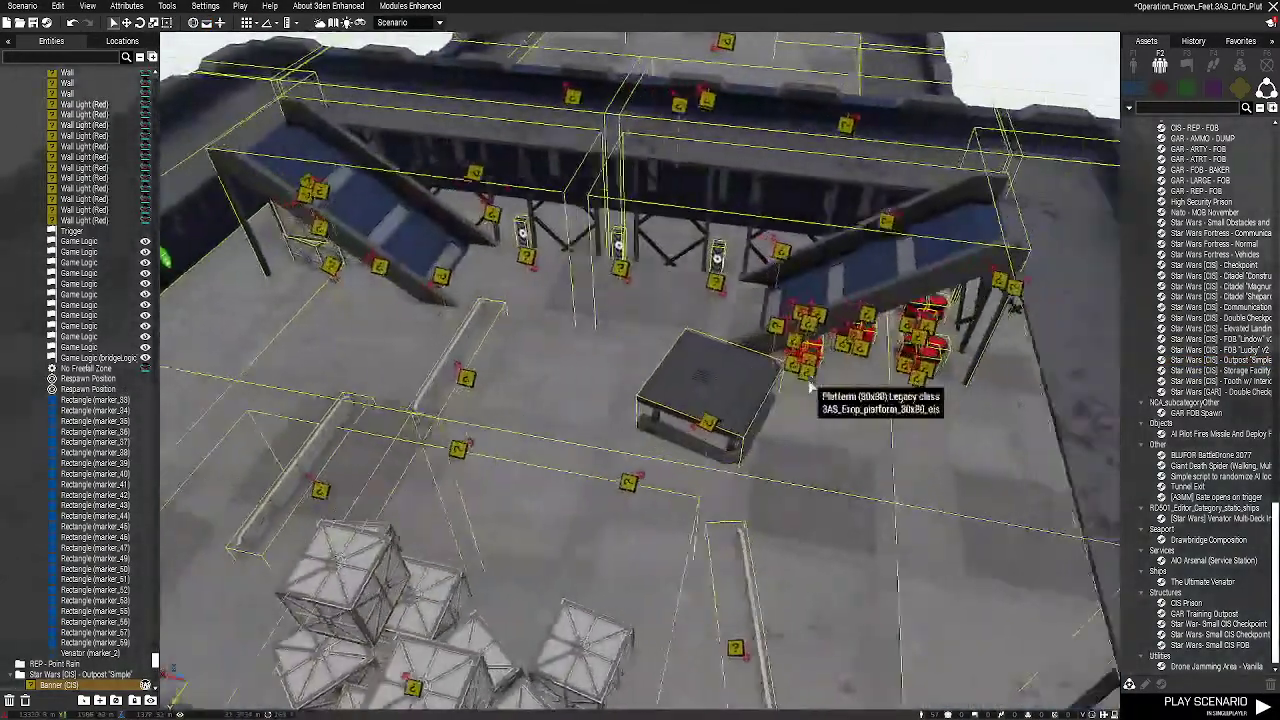
# Inspect the outpost's ramps, outer walls and ground contact from several sides
pyautogui.press('s')
pyautogui.moveTo(810, 388); pyautogui.dragTo(452, 330, button='right')
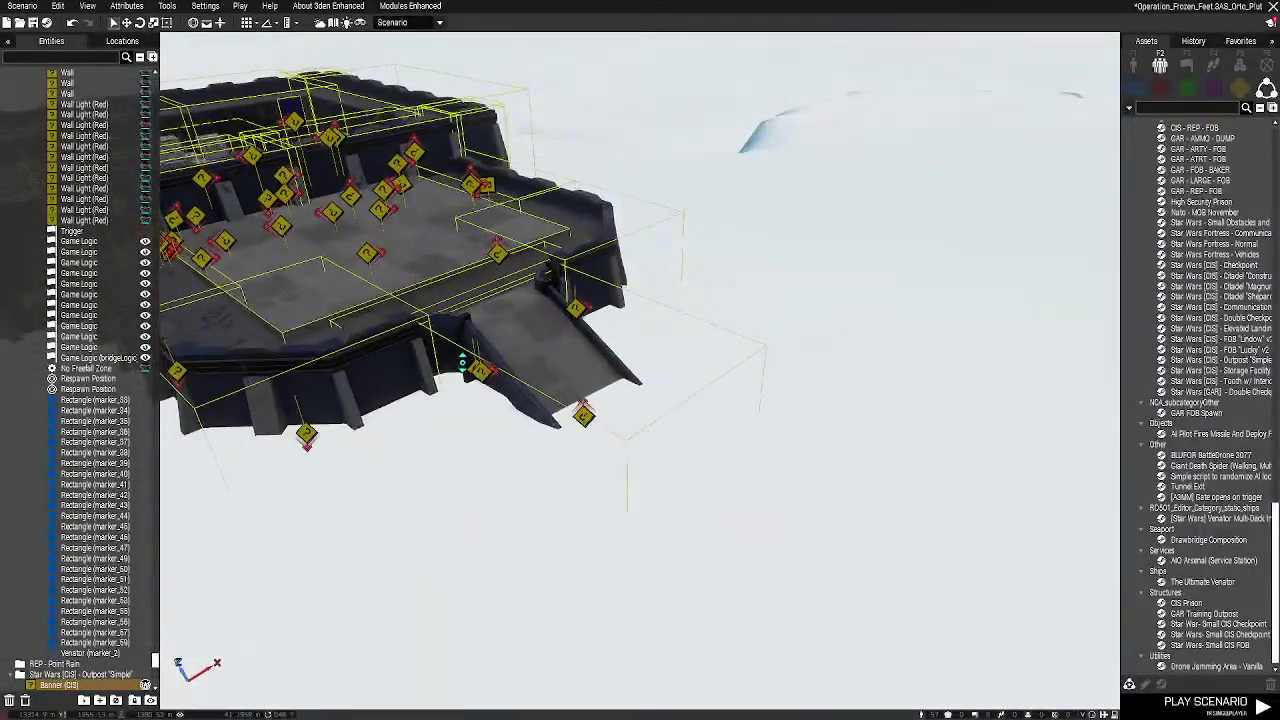
pyautogui.press('w')
pyautogui.moveTo(689, 351); pyautogui.dragTo(243, 357, button='right')
pyautogui.press('s')
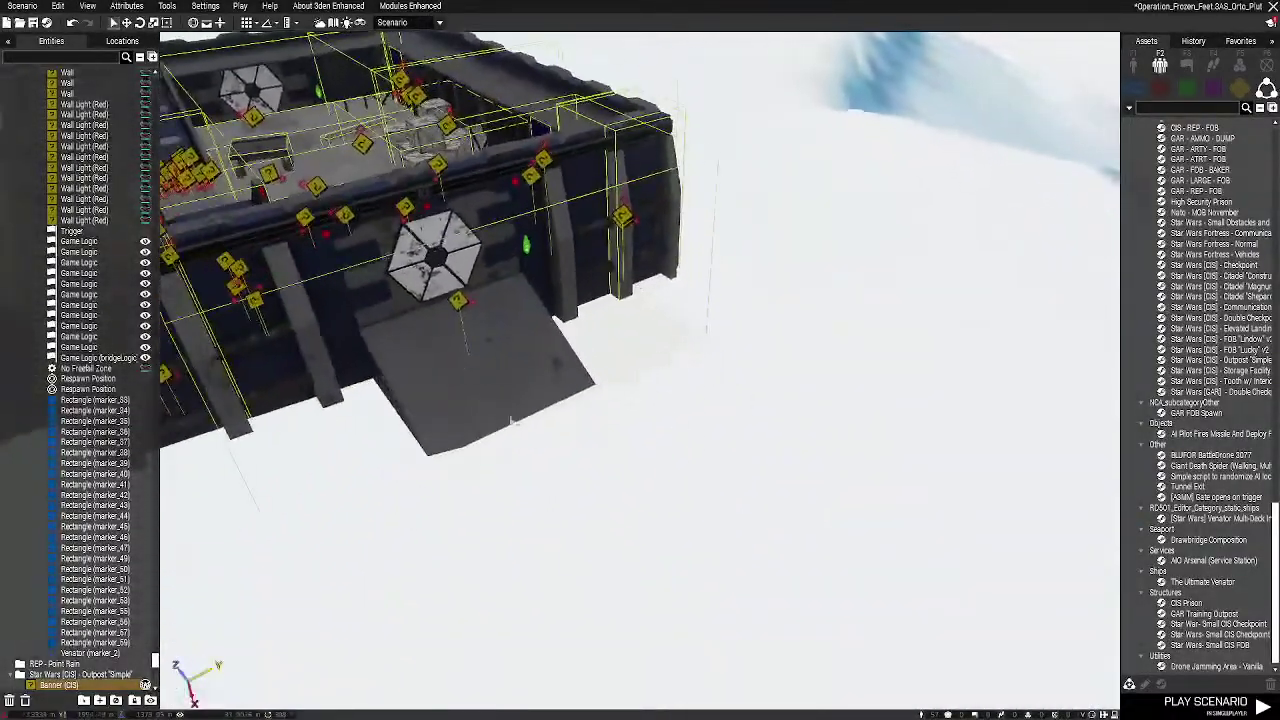
pyautogui.press('s')
pyautogui.moveTo(837, 436); pyautogui.dragTo(860, 396, button='right')
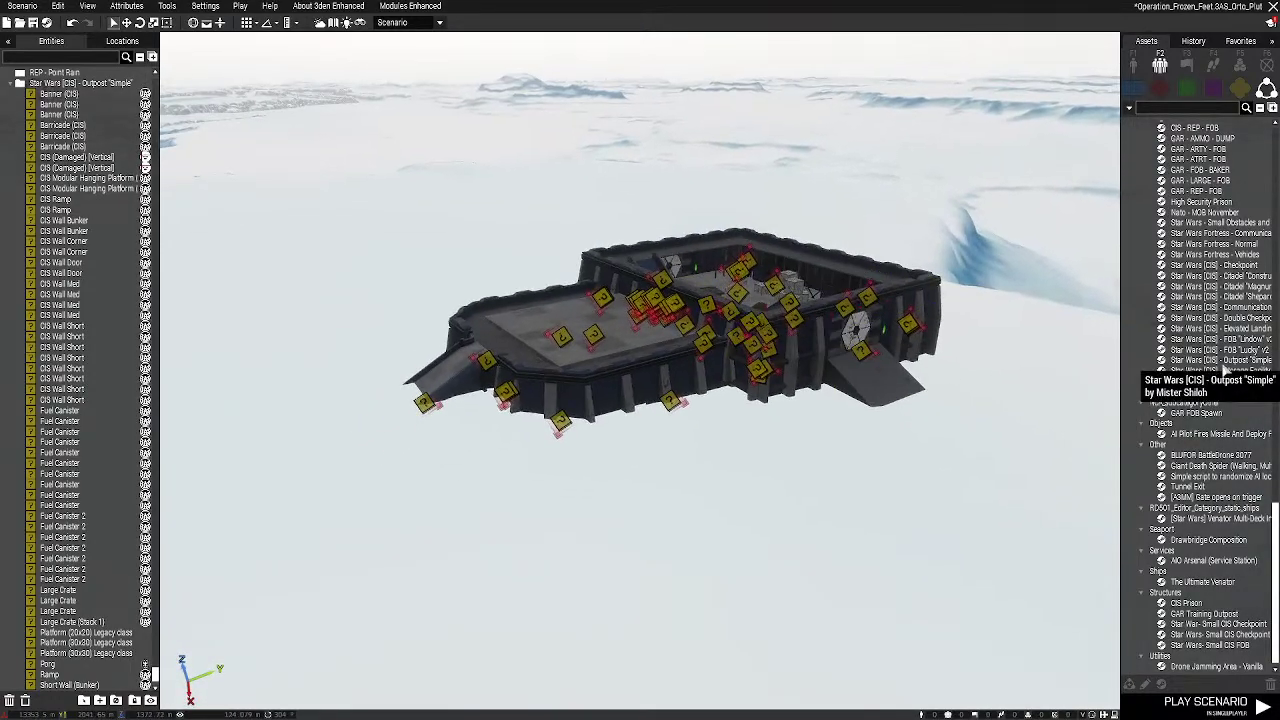
# Place the Star Wars [CIS] - Citadel "Construct" composition on the open snowfield away from the outpost
pyautogui.moveTo(1046, 291); pyautogui.dragTo(1128, 293, button='right')
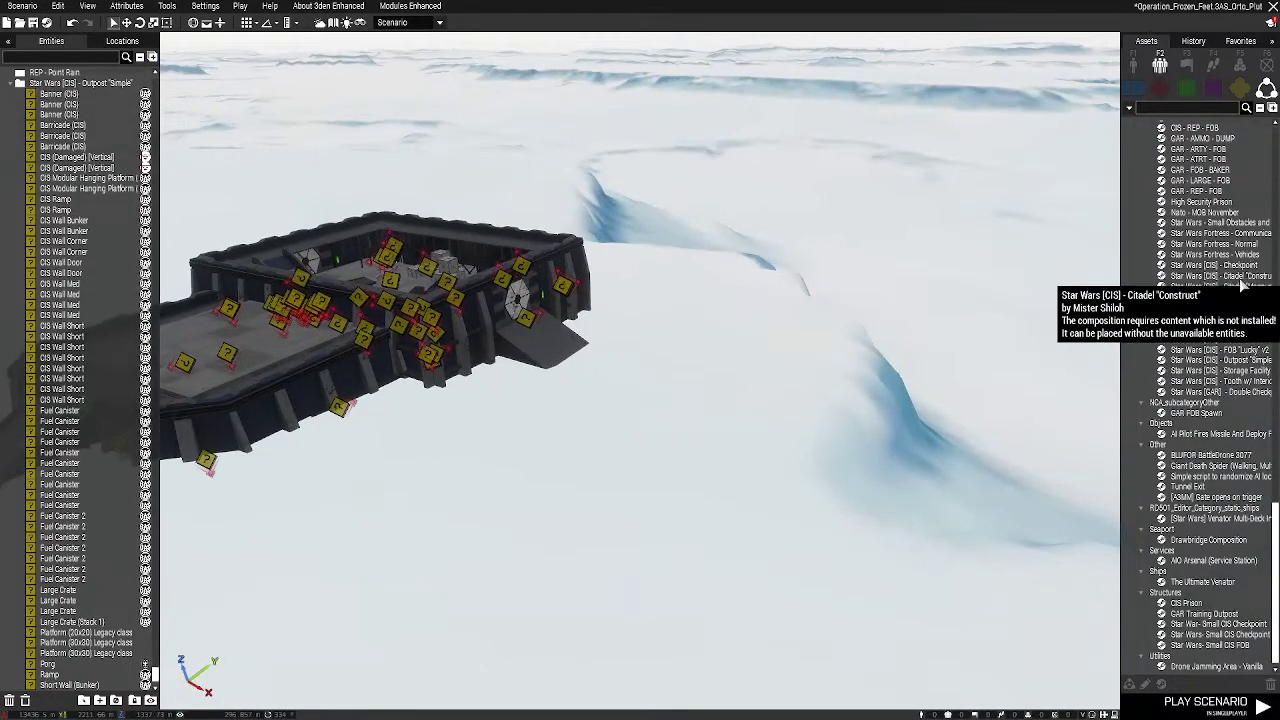
pyautogui.press('s')
pyautogui.press('d')
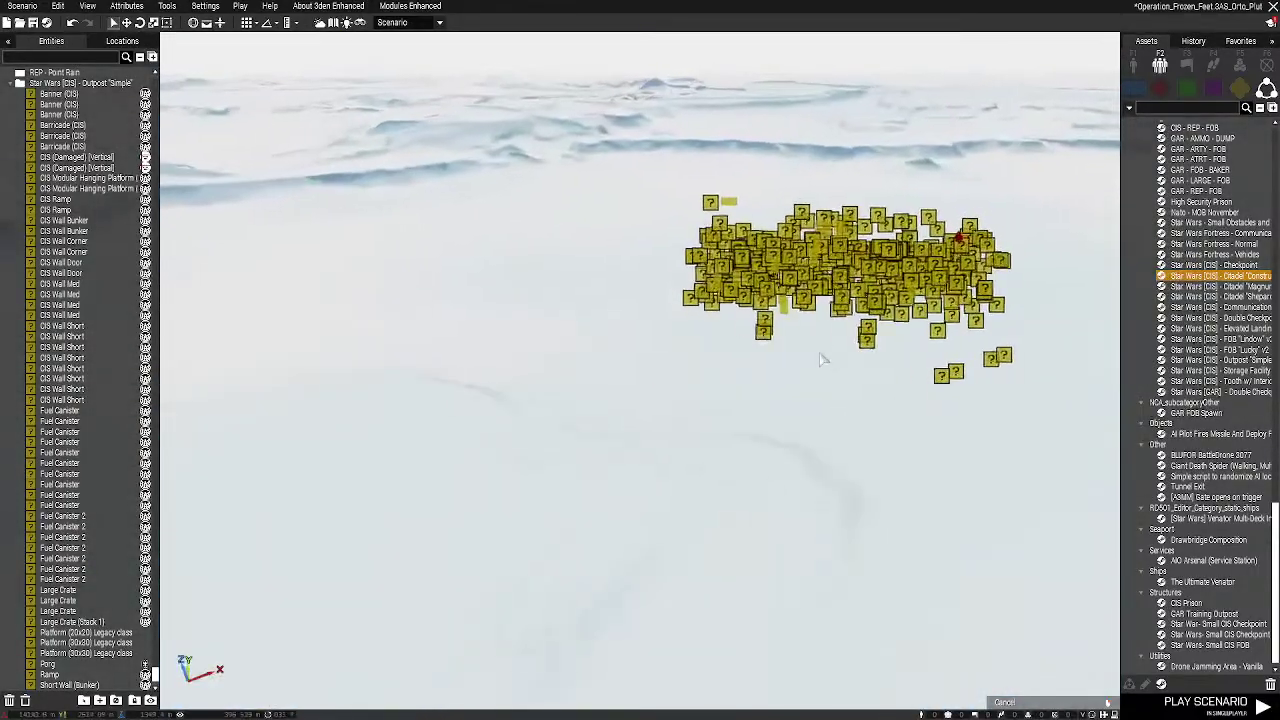
pyautogui.click(688, 392)
# Inspect the Citadel's courtyard, landing pad, outer walls and base height above the snow from several sides
pyautogui.press('w')
pyautogui.moveTo(908, 417); pyautogui.dragTo(655, 363, button='right')
pyautogui.press('w')
pyautogui.press('s')
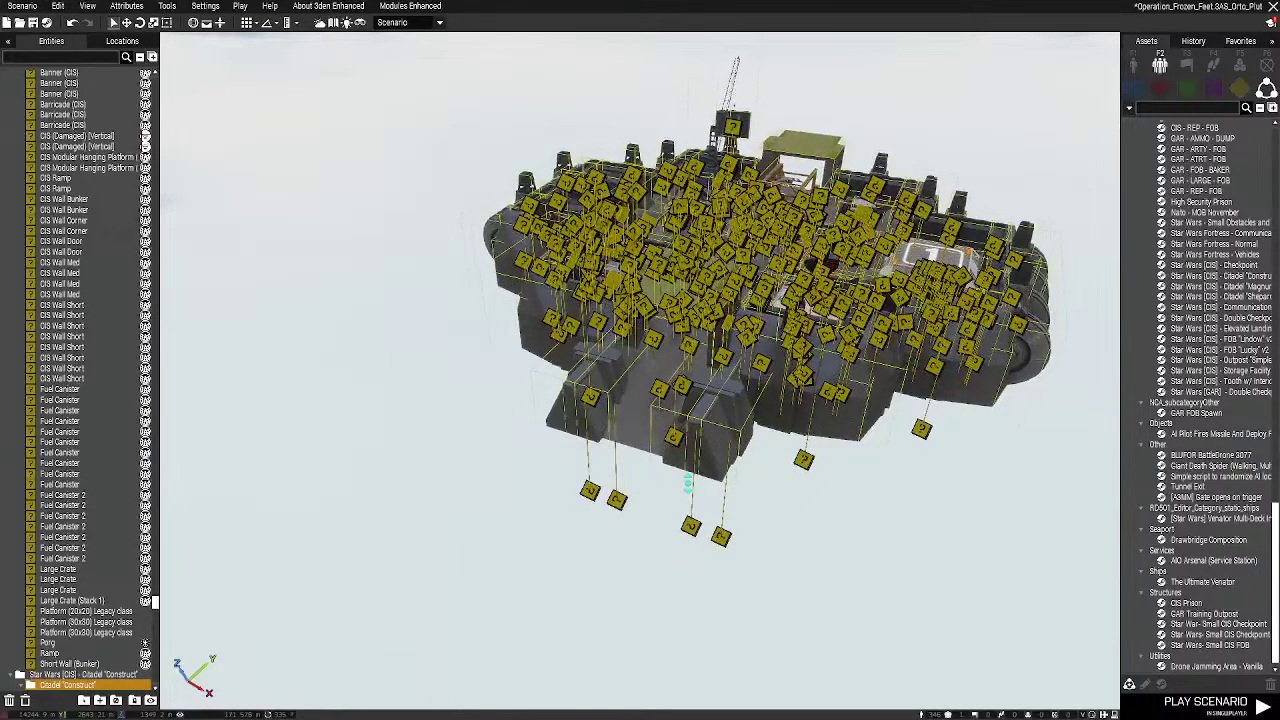
pyautogui.scroll(10, 688, 484)
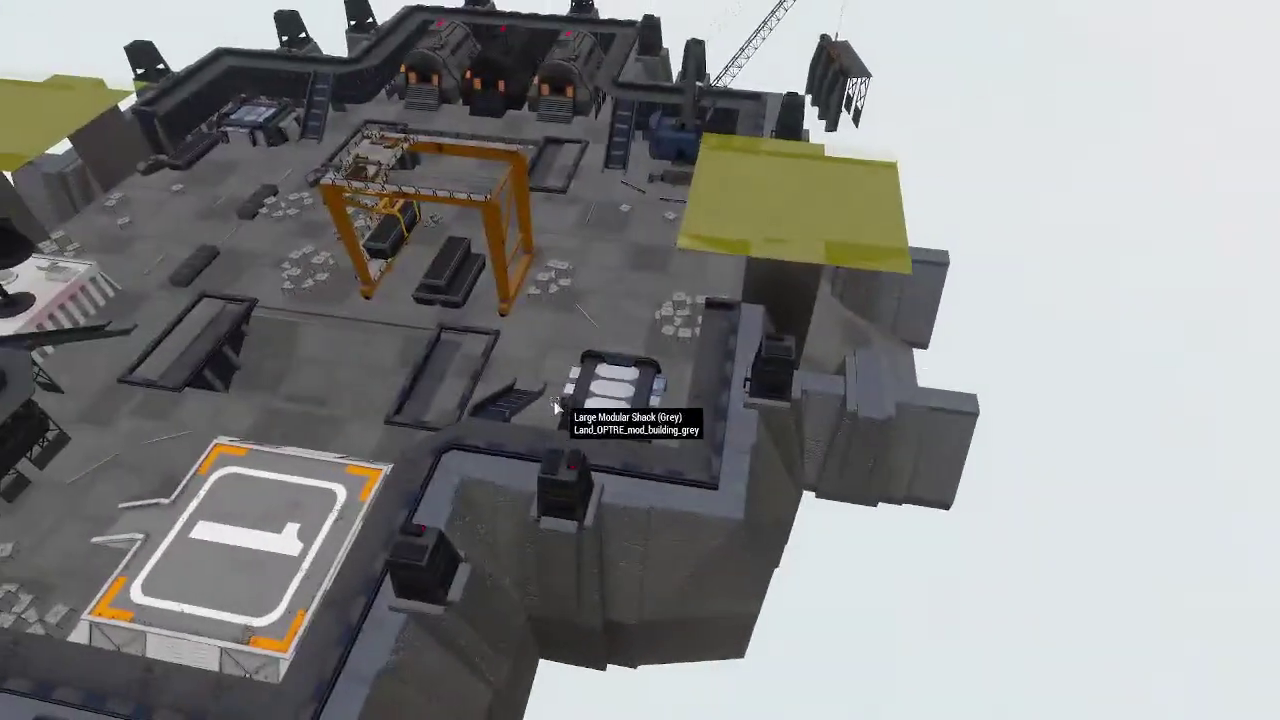
pyautogui.scroll(5, 550, 400)
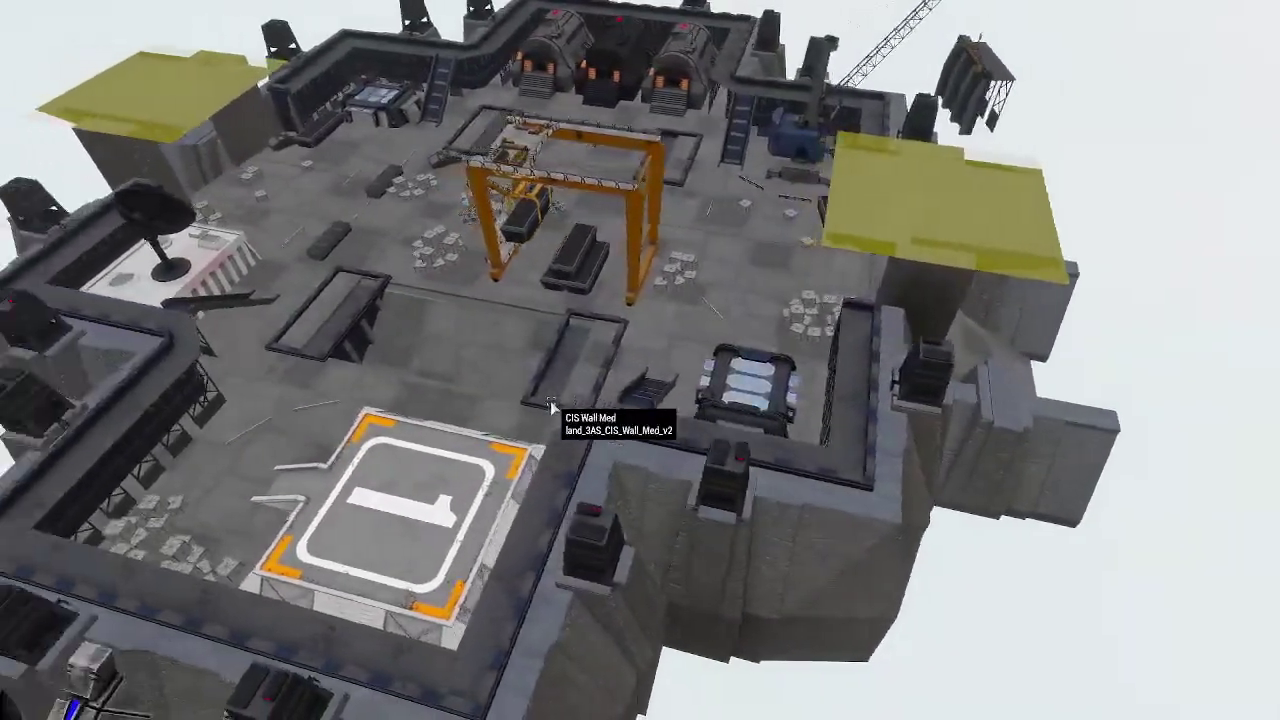
pyautogui.press('a')
pyautogui.moveTo(569, 405); pyautogui.dragTo(950, 388, button='right')
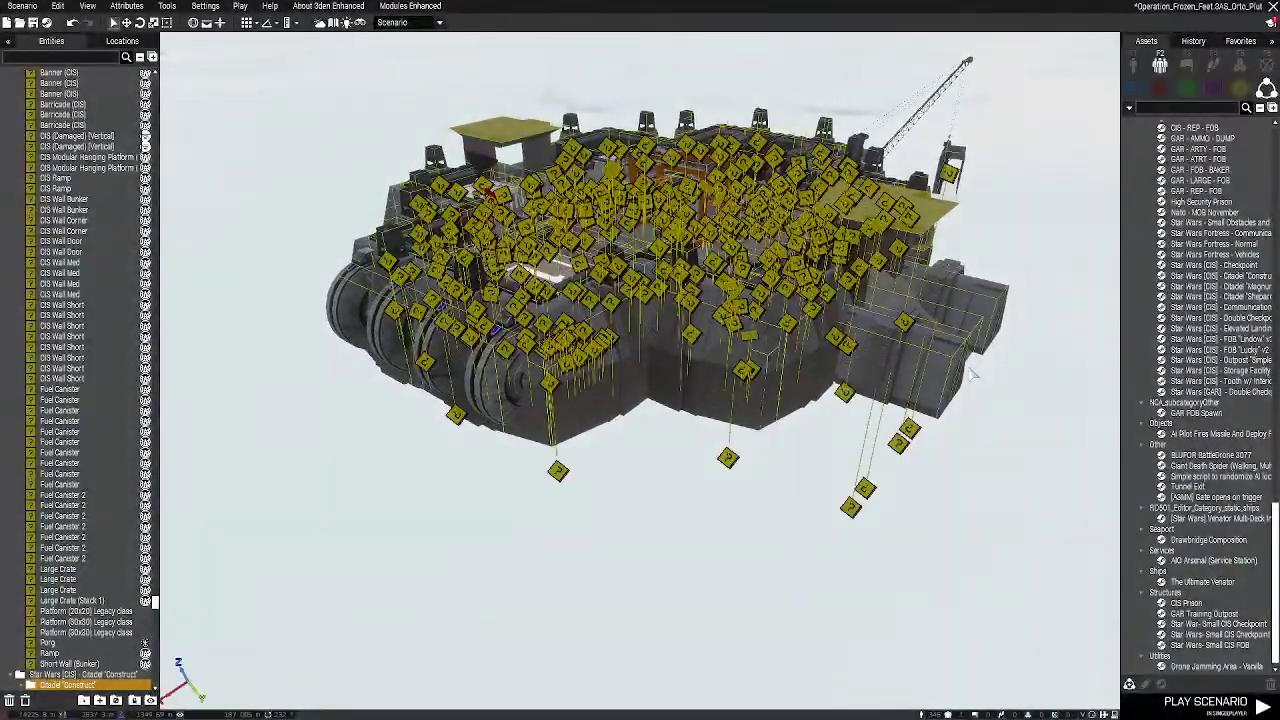
pyautogui.press('s')
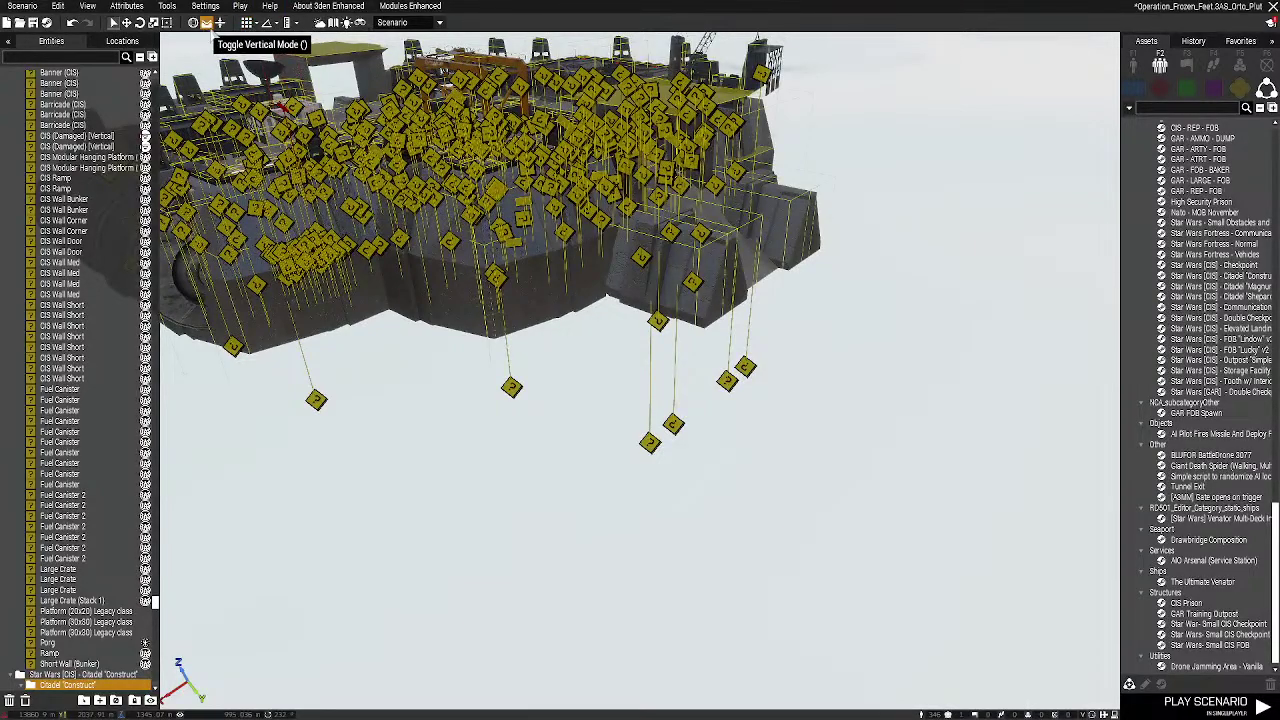
pyautogui.press('w')
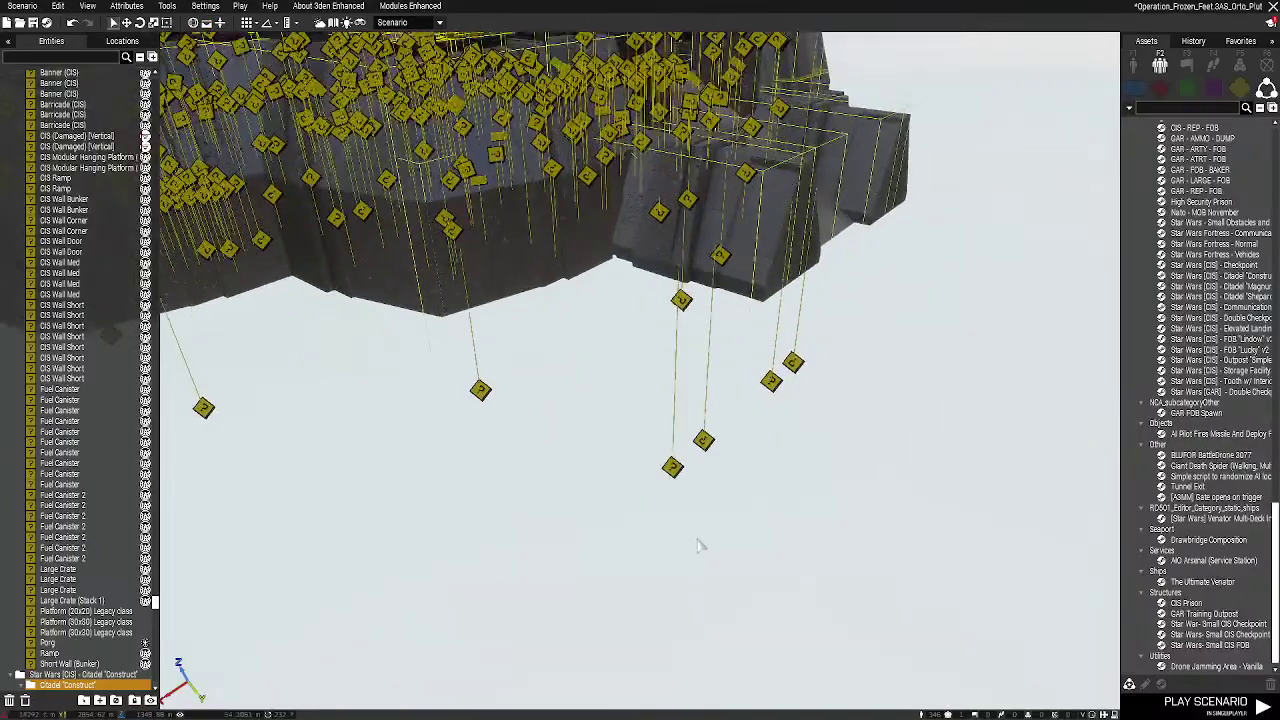
# Place the Star Wars Fortress - Normal composition on the snow near the Citadel
pyautogui.press('d')
pyautogui.click(1161, 245)
pyautogui.press('w')
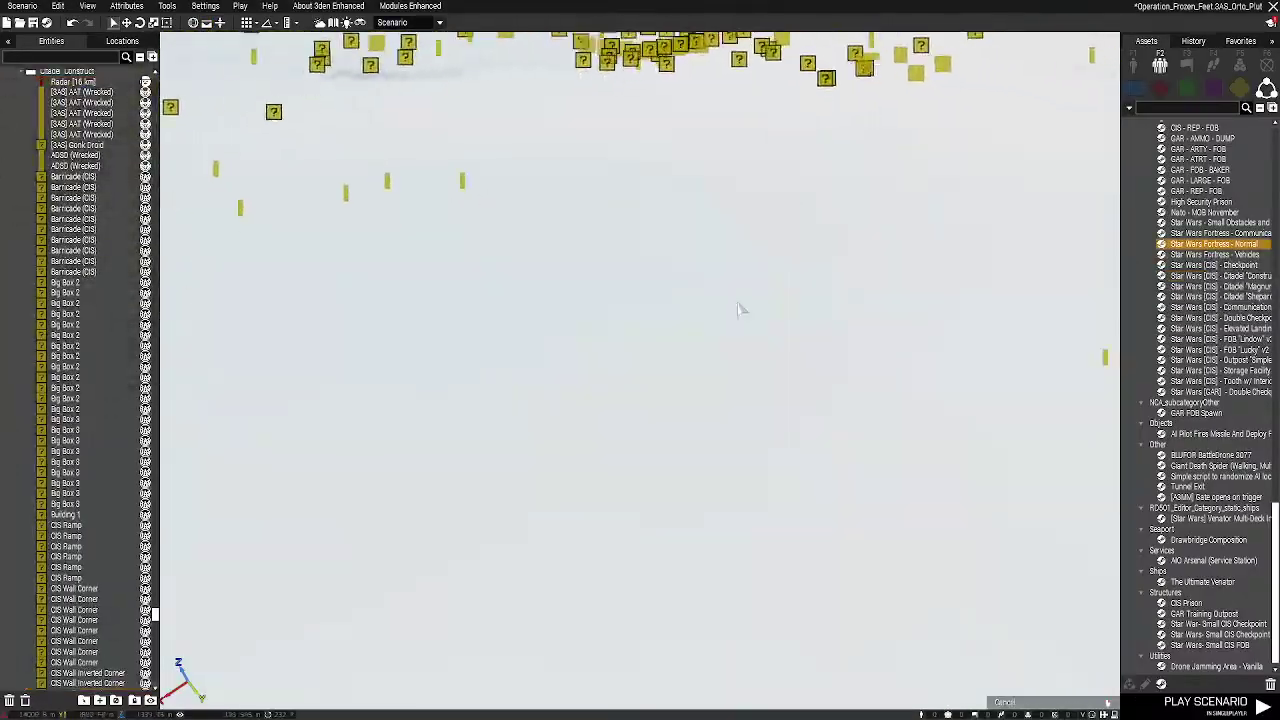
pyautogui.click(902, 546)
# Inspect the fortress's outer walls and rock base with the editor interface hidden
pyautogui.press('w')
pyautogui.moveTo(902, 546); pyautogui.dragTo(774, 293, button='right')
pyautogui.press('s')
pyautogui.press('BackSpace')
pyautogui.press('d')
pyautogui.press('s')
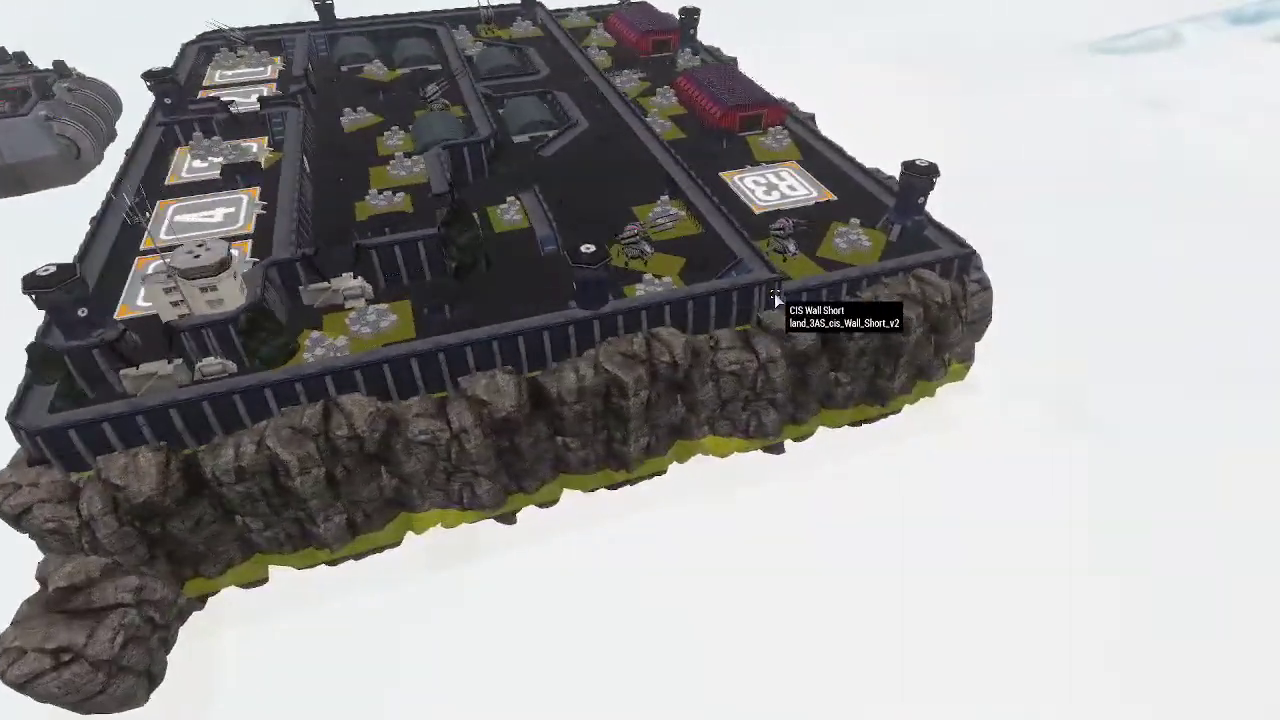
# Look over the fortress's landing pads and barracks from above and delete the whole fortress composition
pyautogui.press('w')
pyautogui.press('w')
pyautogui.moveTo(972, 283); pyautogui.dragTo(702, 263, button='right')
pyautogui.press('d')
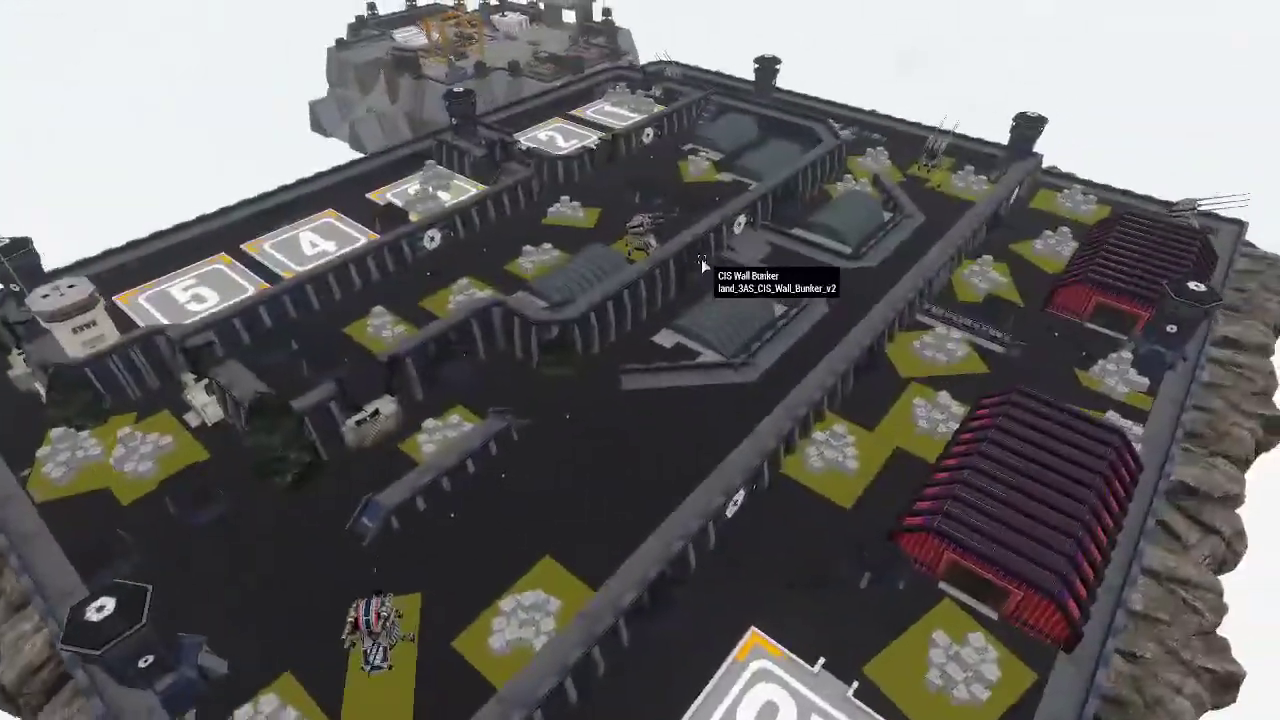
pyautogui.press('s')
pyautogui.press('BackSpace')
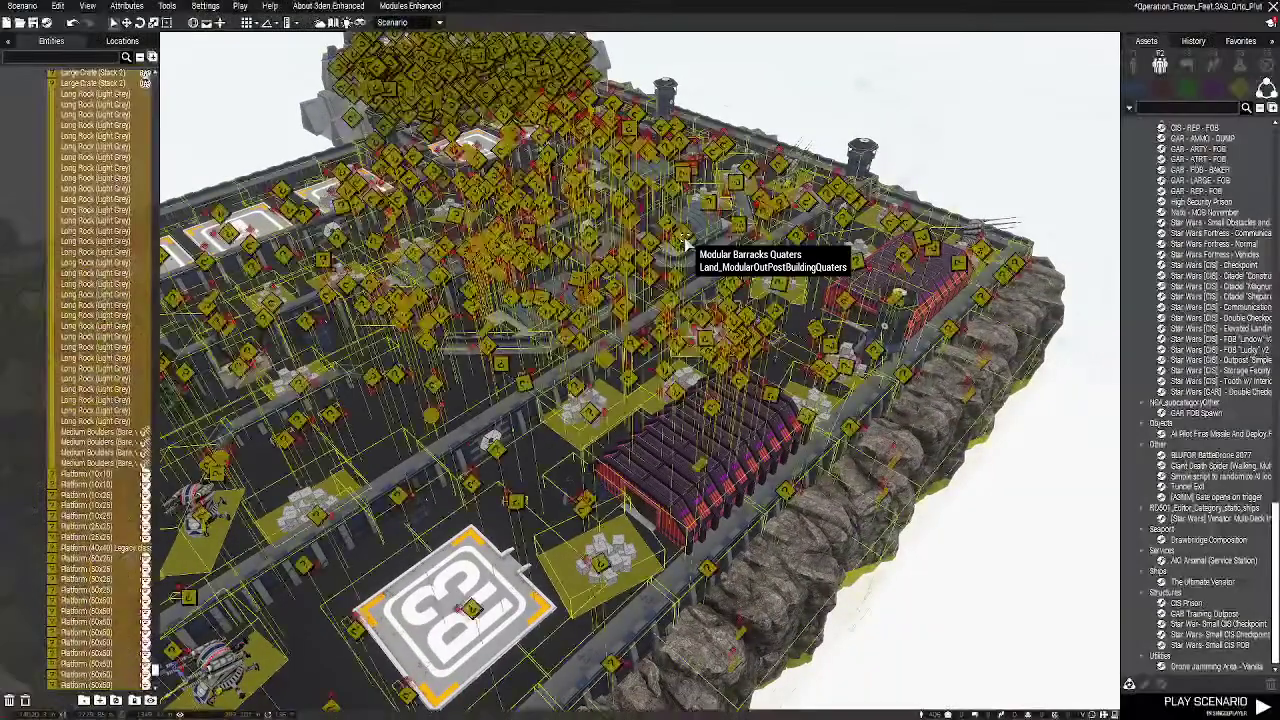
pyautogui.press('Delete')
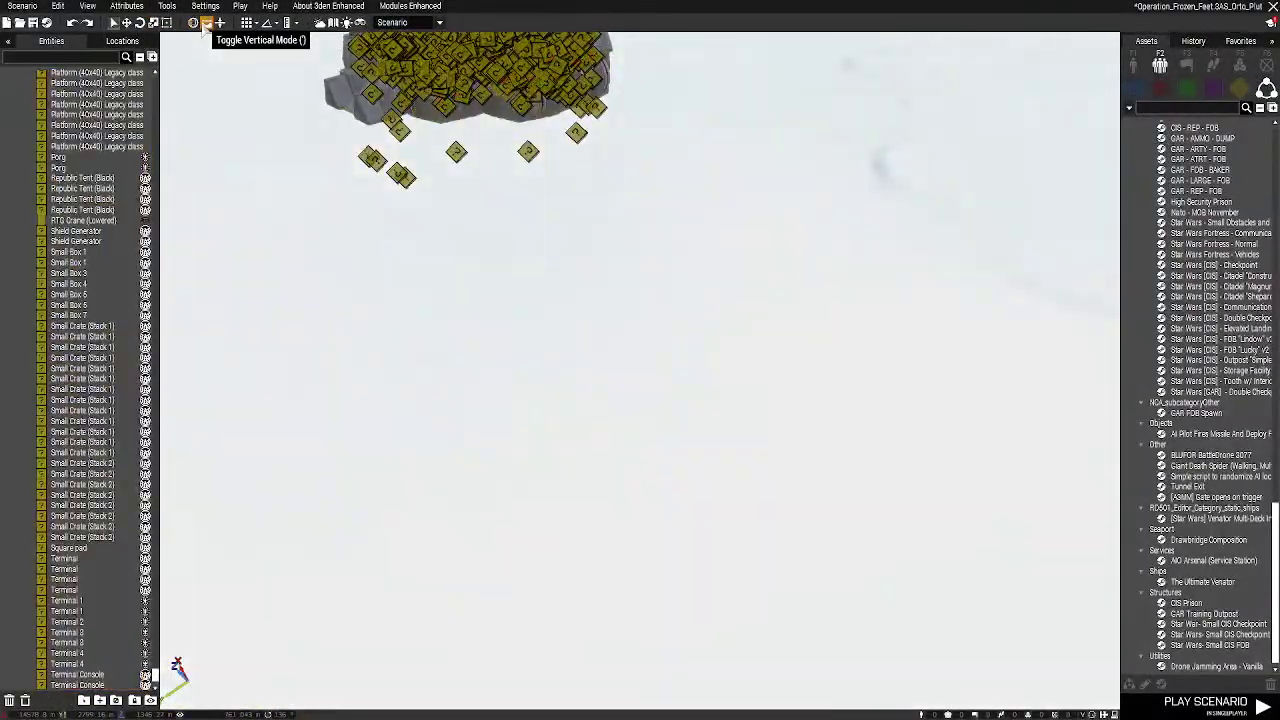
# Place the Star Wars - Small Obstacles and fortifications composition on the open snow near the Citadel and examine its wrecks and craters
pyautogui.click(768, 366)
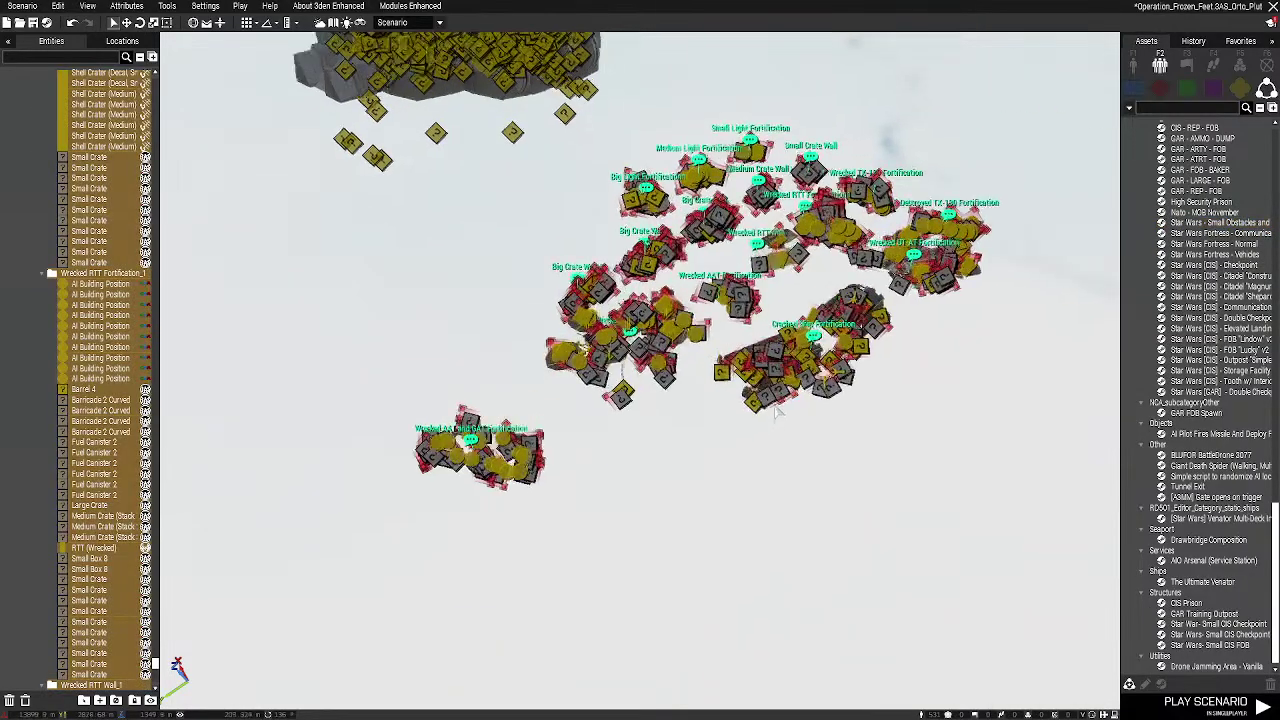
pyautogui.scroll(7, 768, 366)
pyautogui.moveTo(769, 366); pyautogui.dragTo(560, 350, button='right')
pyautogui.press('w')
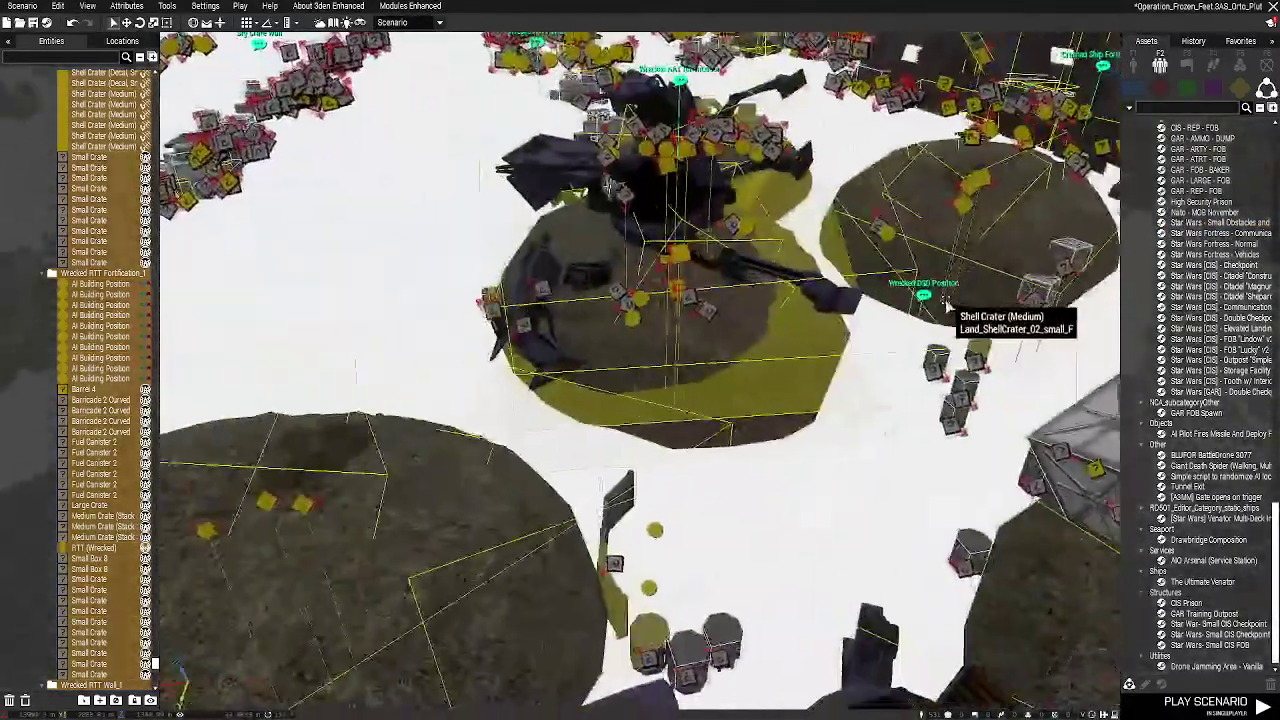
pyautogui.press('a')
pyautogui.moveTo(947, 303); pyautogui.dragTo(705, 328, button='right')
# Look over the crashed-ship and crate fortifications with the editor interface hidden and delete the whole composition
pyautogui.press('BackSpace')
pyautogui.press('d')
pyautogui.press('d')
pyautogui.press('d')
pyautogui.press('w')
pyautogui.press('d')
pyautogui.press('BackSpace')
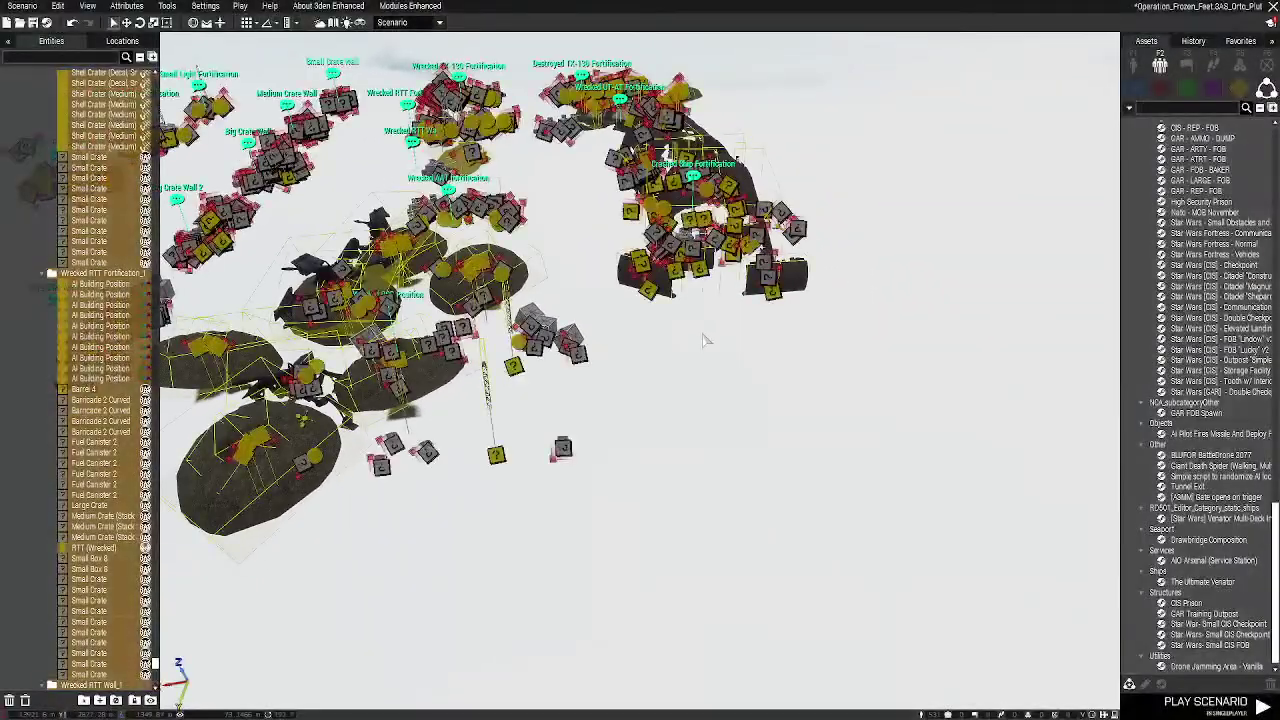
pyautogui.press('s')
pyautogui.scroll(-5, 909, 605)
pyautogui.press('s')
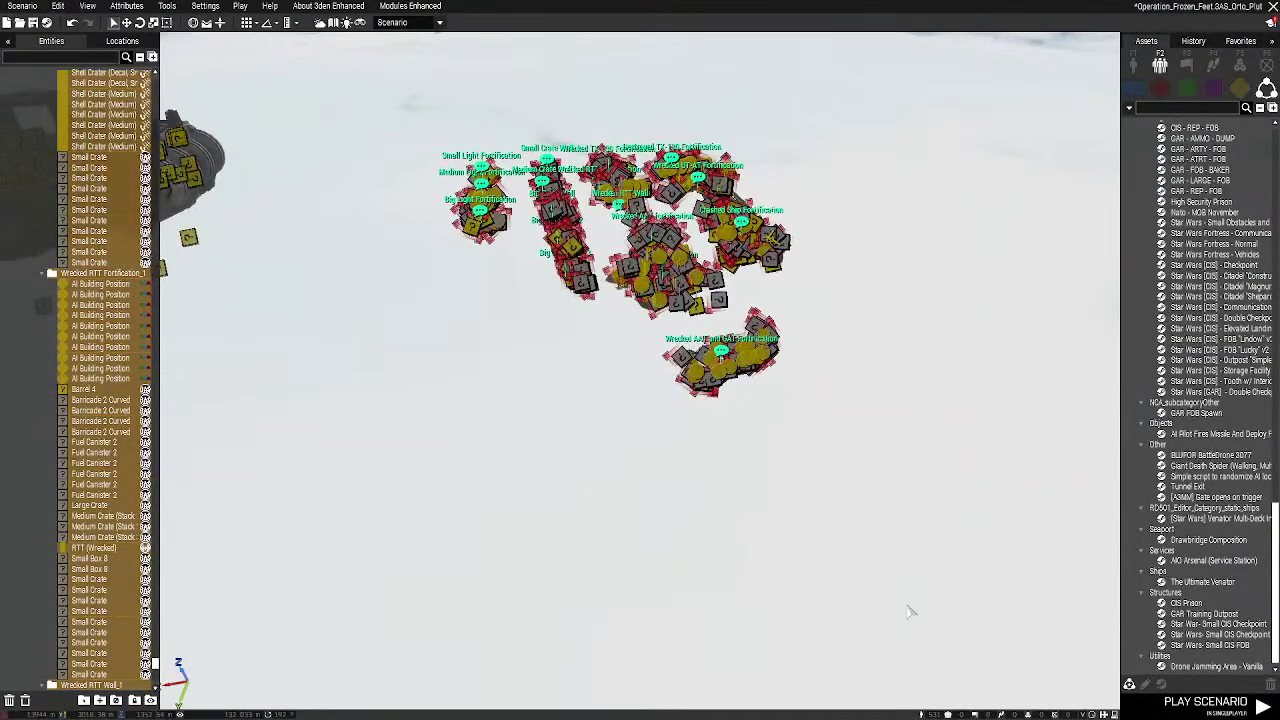
pyautogui.press('Delete')
# Inspect the Citadel's walls, cranes, courtyard and landing pad from several sides
pyautogui.moveTo(950, 400); pyautogui.dragTo(680, 426, button='right')
pyautogui.press('w')
pyautogui.moveTo(877, 416); pyautogui.dragTo(624, 346, button='right')
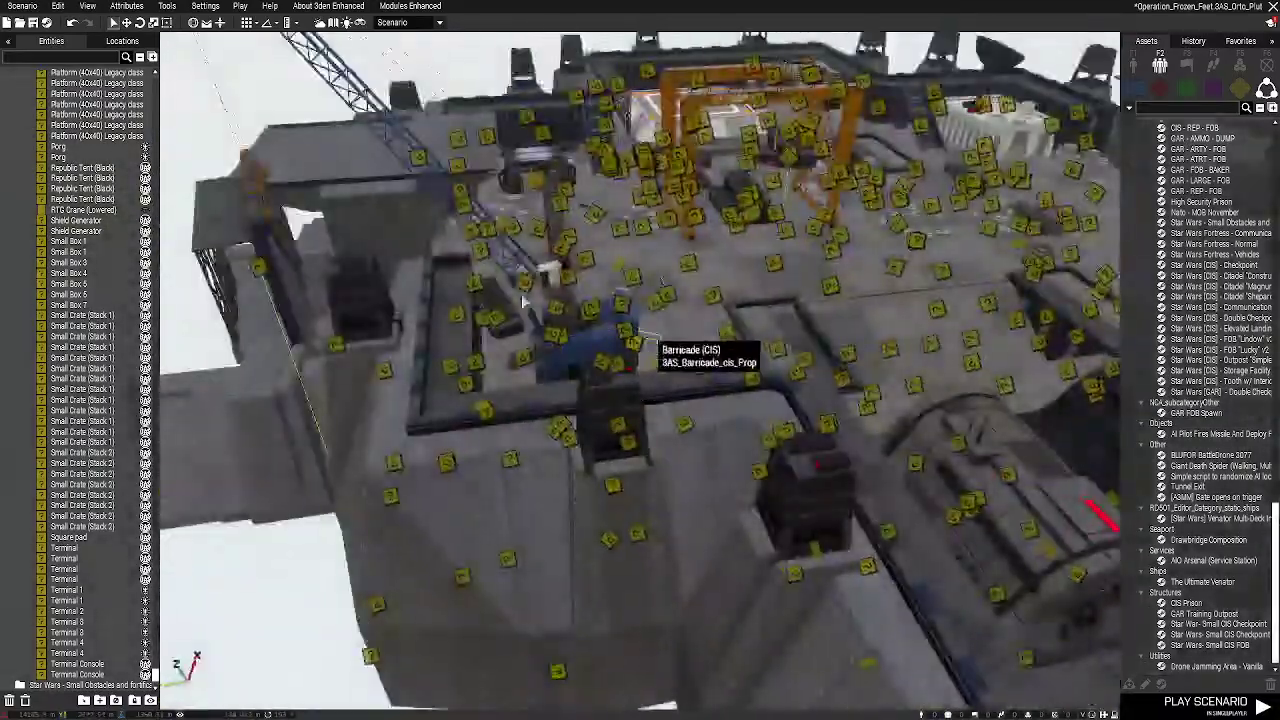
pyautogui.press('d')
pyautogui.moveTo(457, 163); pyautogui.dragTo(645, 242, button='right')
pyautogui.press('s')
pyautogui.press('d')
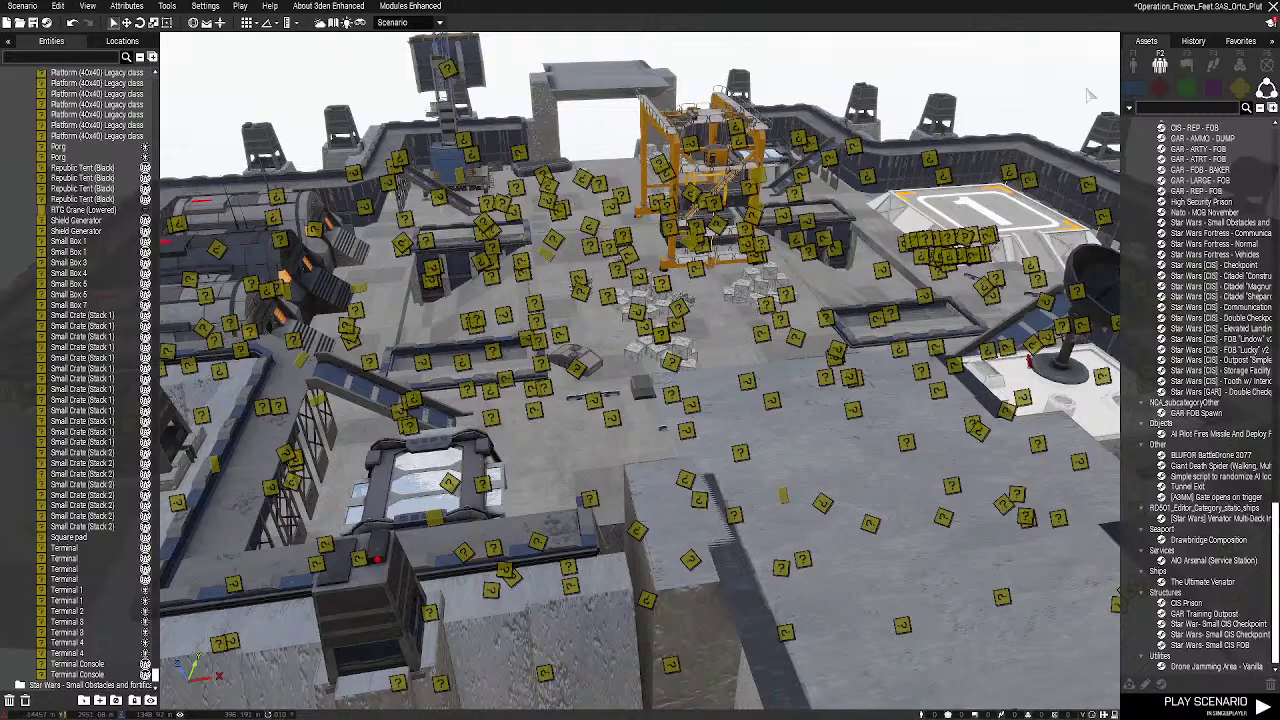
# Review the BLUFOR group and unit factions available for placement while looking over the Citadel courtyard
pyautogui.click(1137, 90)
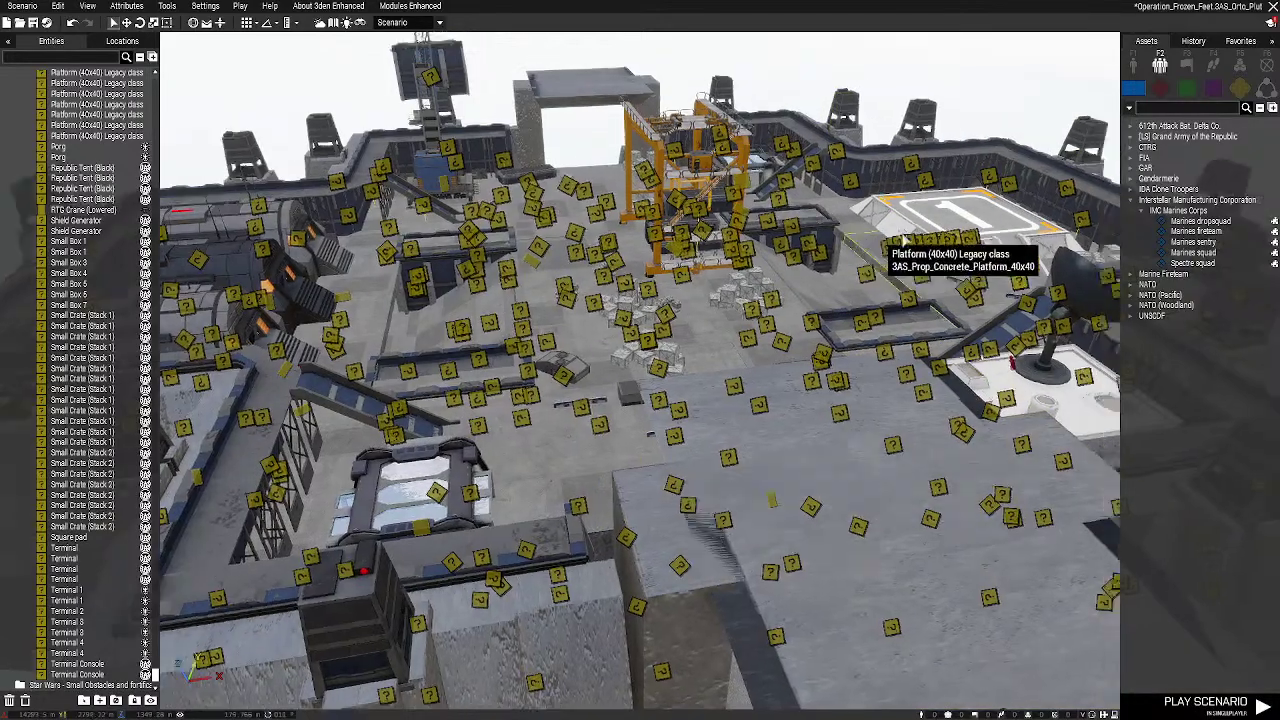
pyautogui.moveTo(885, 238)
pyautogui.mouseDown(button='right')
pyautogui.moveTo(1067, 268)
pyautogui.moveTo(1163, 184)
pyautogui.moveTo(925, 168)
pyautogui.mouseUp(button='right')
pyautogui.press('w')
pyautogui.press('a')
pyautogui.click(1131, 200)
pyautogui.press('s')
pyautogui.click(1131, 189)
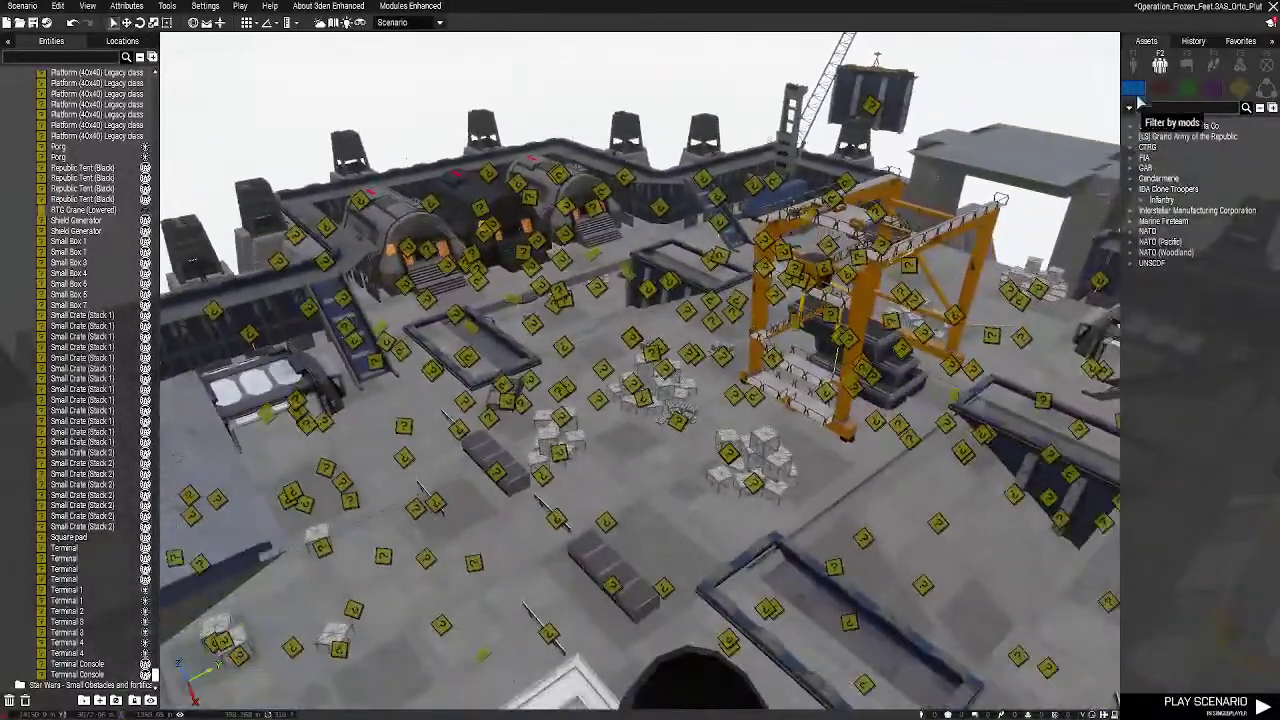
pyautogui.click(1133, 66)
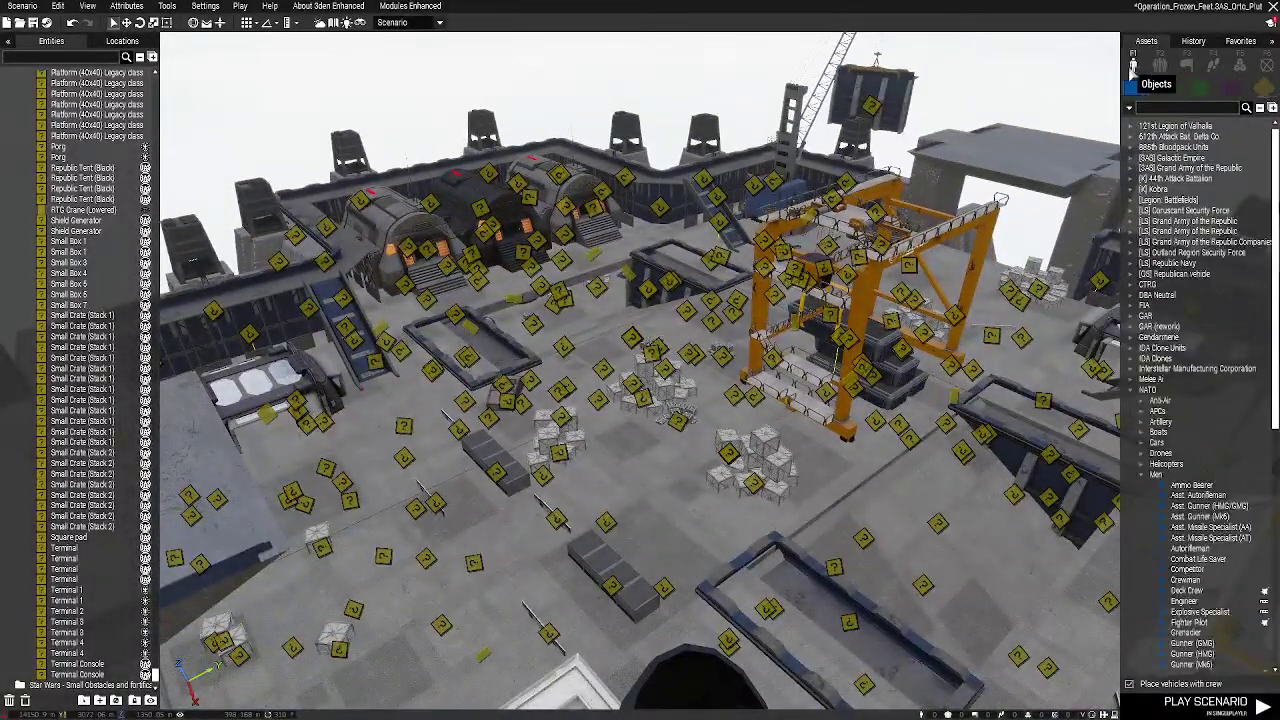
pyautogui.click(1133, 391)
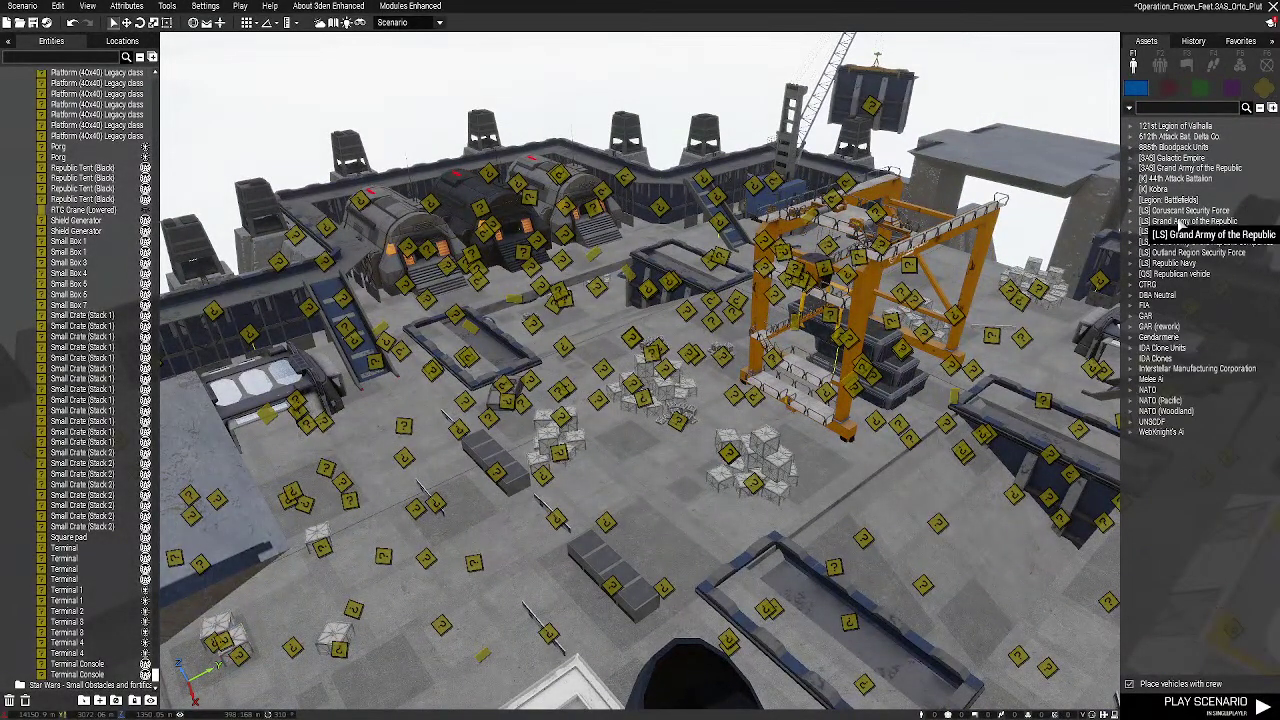
pyautogui.scroll(-5, 768, 413)
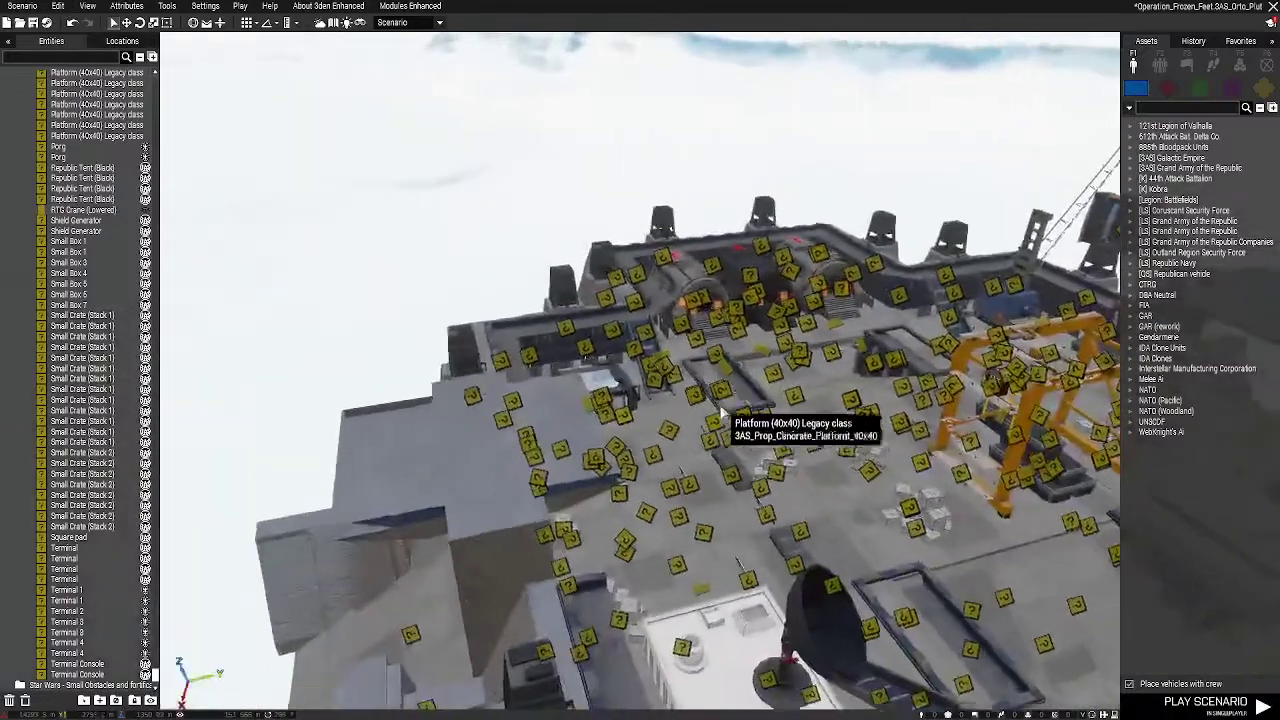
# Go to the Canyon Village objective using the map and examine the rocky canyon passage around it
pyautogui.press('m')
pyautogui.scroll(10, 805, 312)
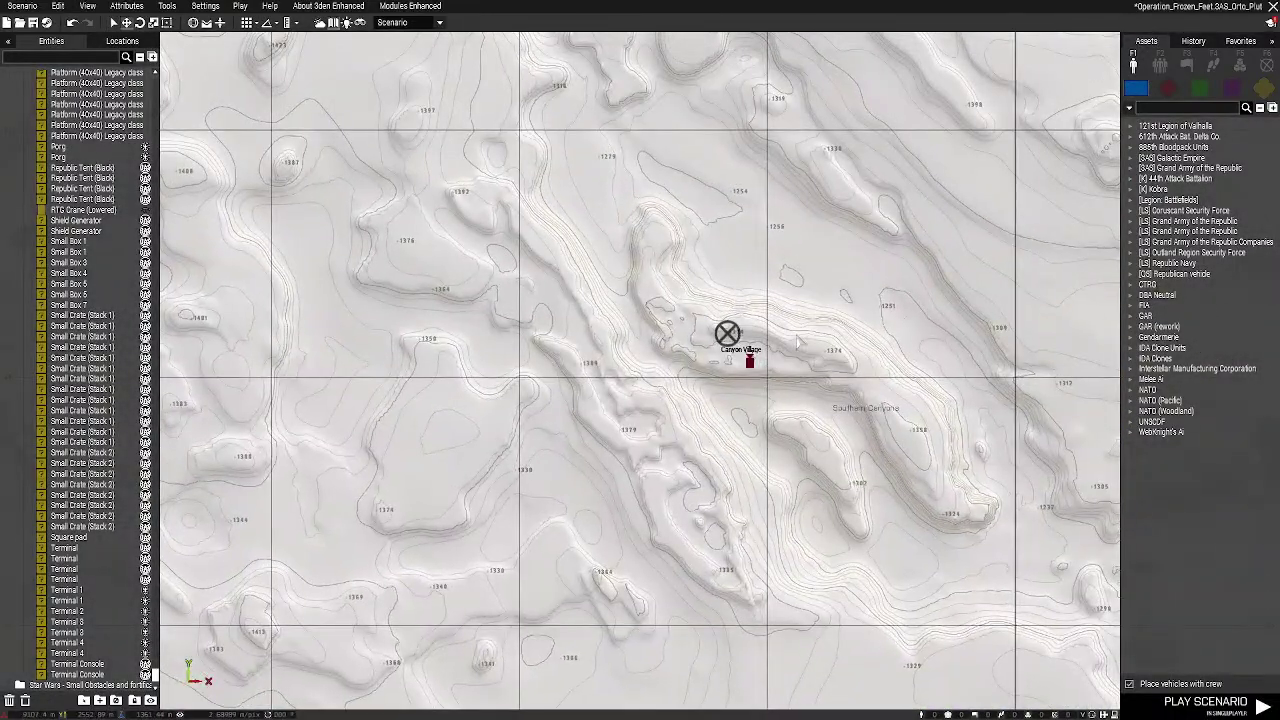
pyautogui.press('m')
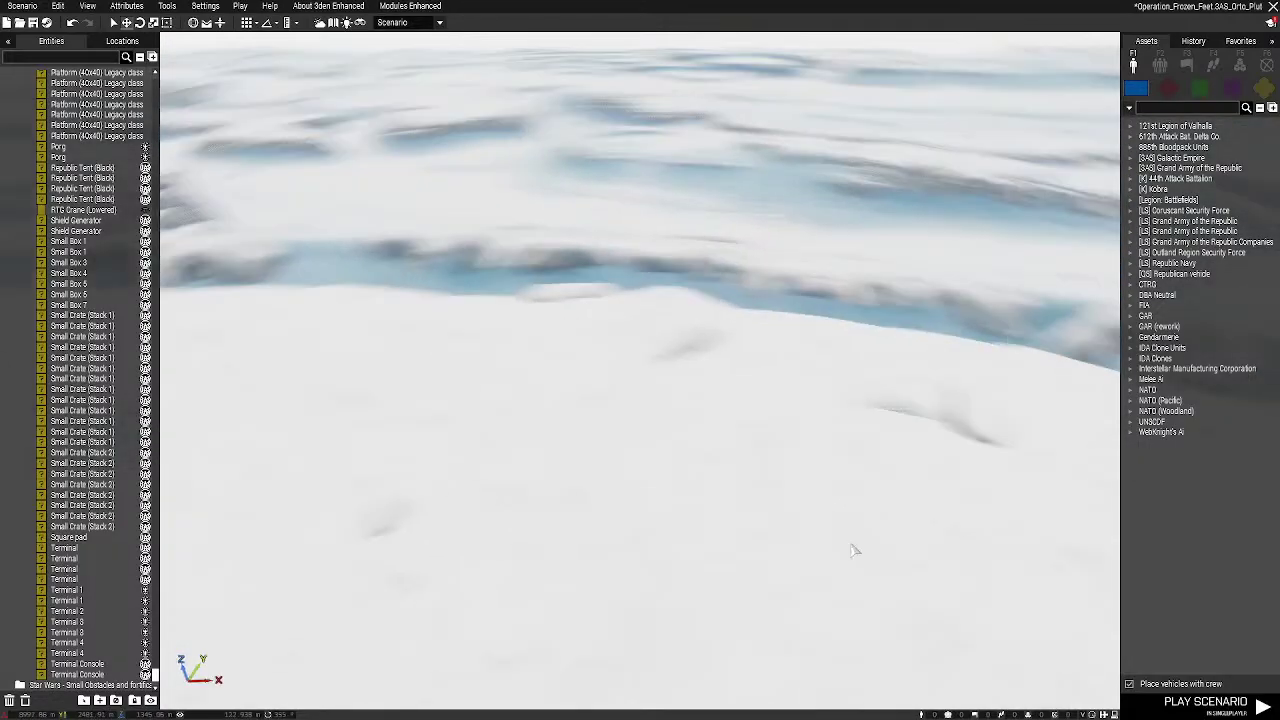
pyautogui.moveTo(852, 550); pyautogui.dragTo(1170, 240, button='right')
pyautogui.press('w')
pyautogui.press('w')
pyautogui.press('w')
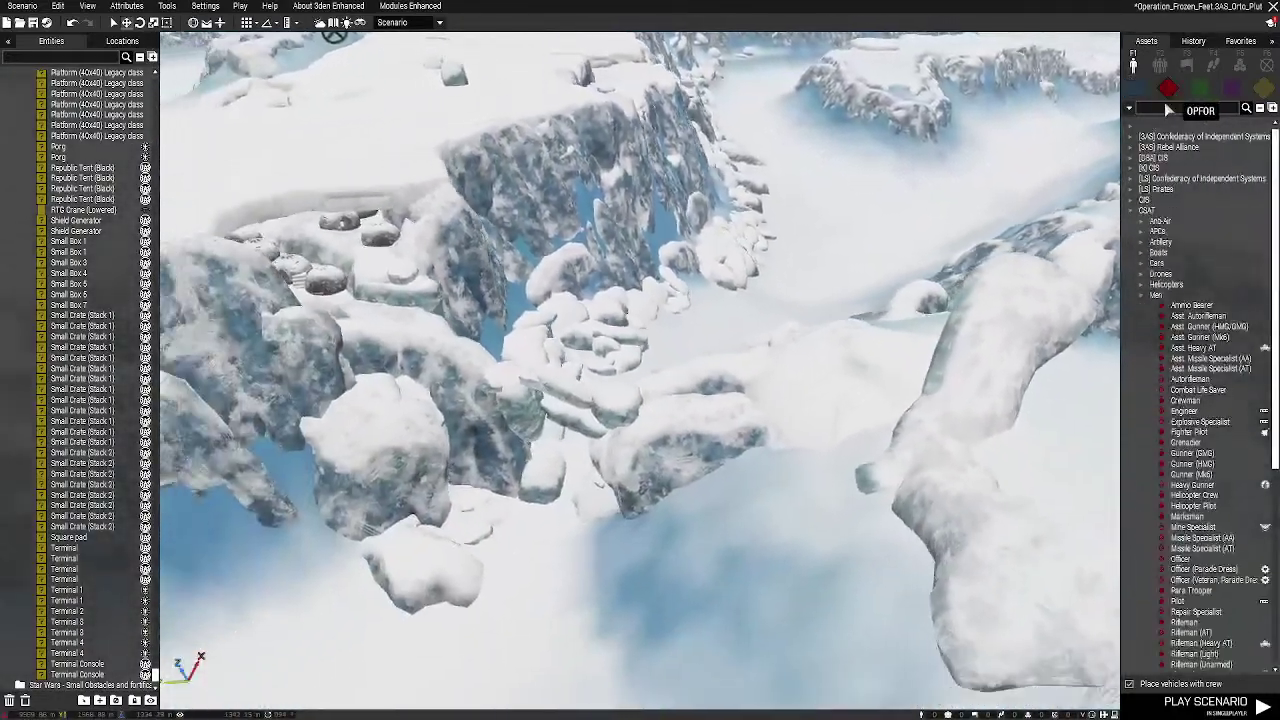
# Search the OPFOR units for AAT and try to place a [3AS] AAT (Winter) tank in the canyon gap
pyautogui.click(1158, 108)
pyautogui.write('AAV')
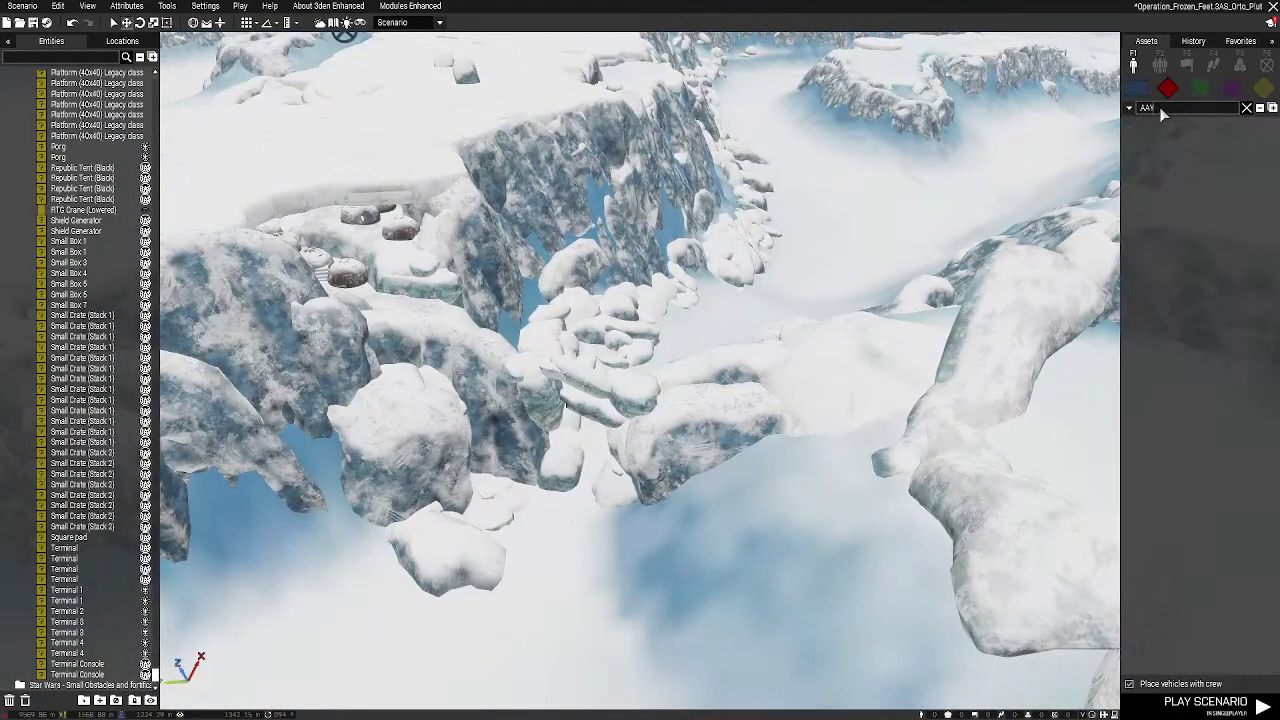
pyautogui.press('BackSpace')
pyautogui.moveTo(1156, 200)
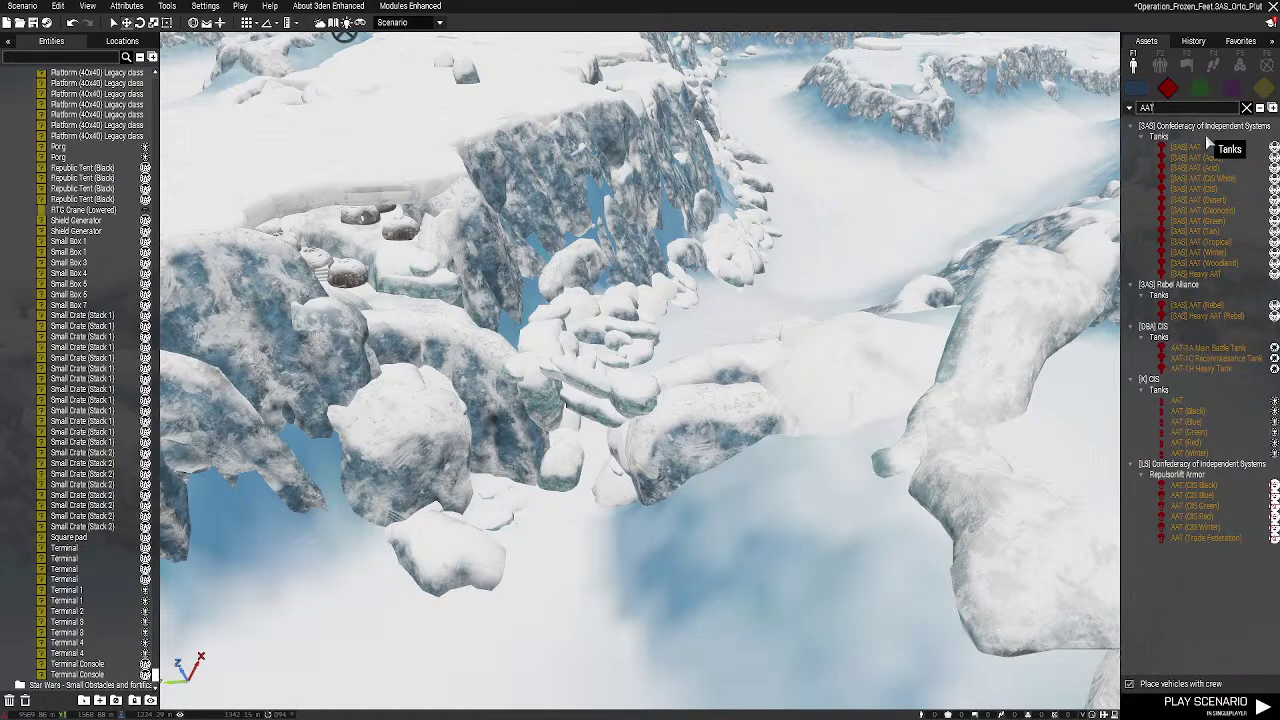
pyautogui.click(1200, 252)
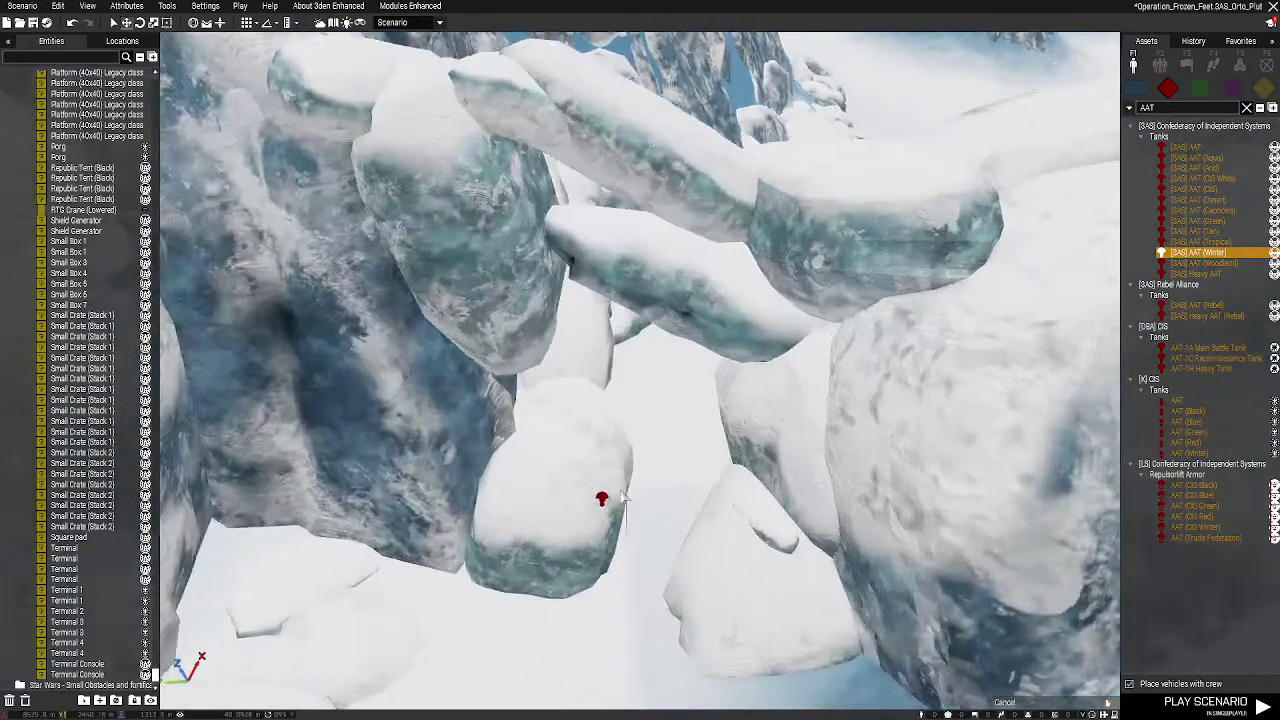
pyautogui.press('w')
pyautogui.moveTo(622, 497)
pyautogui.mouseDown(button='right')
pyautogui.moveTo(695, 457)
pyautogui.moveTo(658, 460)
pyautogui.moveTo(662, 444)
pyautogui.moveTo(663, 477)
pyautogui.moveTo(657, 450)
pyautogui.mouseUp(button='right')
pyautogui.press('s')
# Find the Hide Terrain Objects module and place it over the small boulder blocking the gap between the canyon rocks
pyautogui.click(1238, 68)
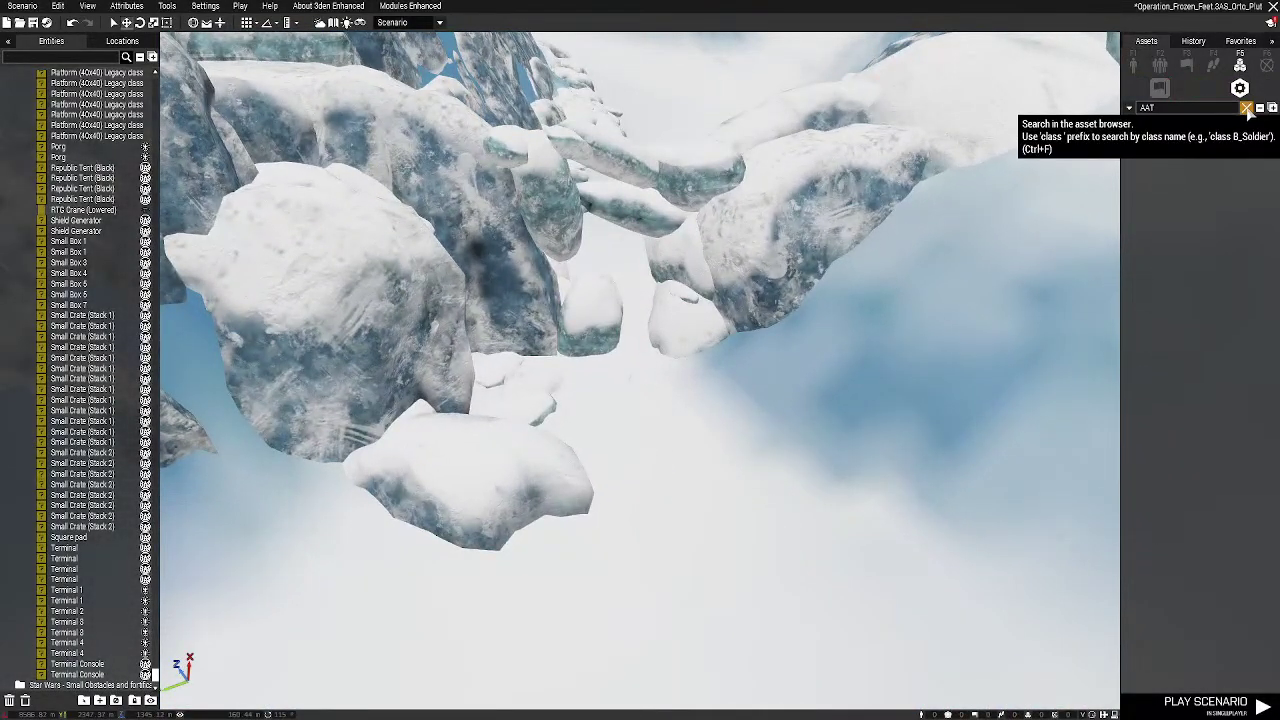
pyautogui.click(1246, 108)
pyautogui.click(1203, 111)
pyautogui.write('hide')
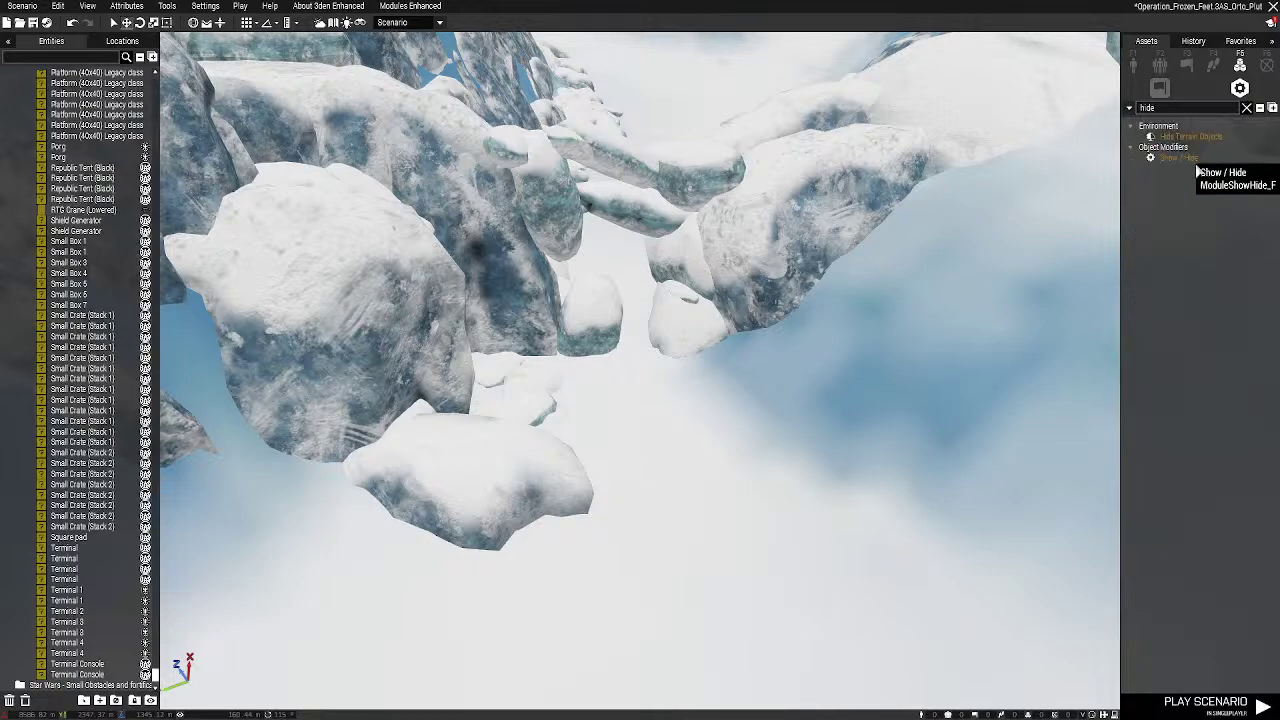
pyautogui.click(1212, 138)
pyautogui.press('w')
pyautogui.click(595, 548)
pyautogui.moveTo(594, 548); pyautogui.dragTo(600, 502)
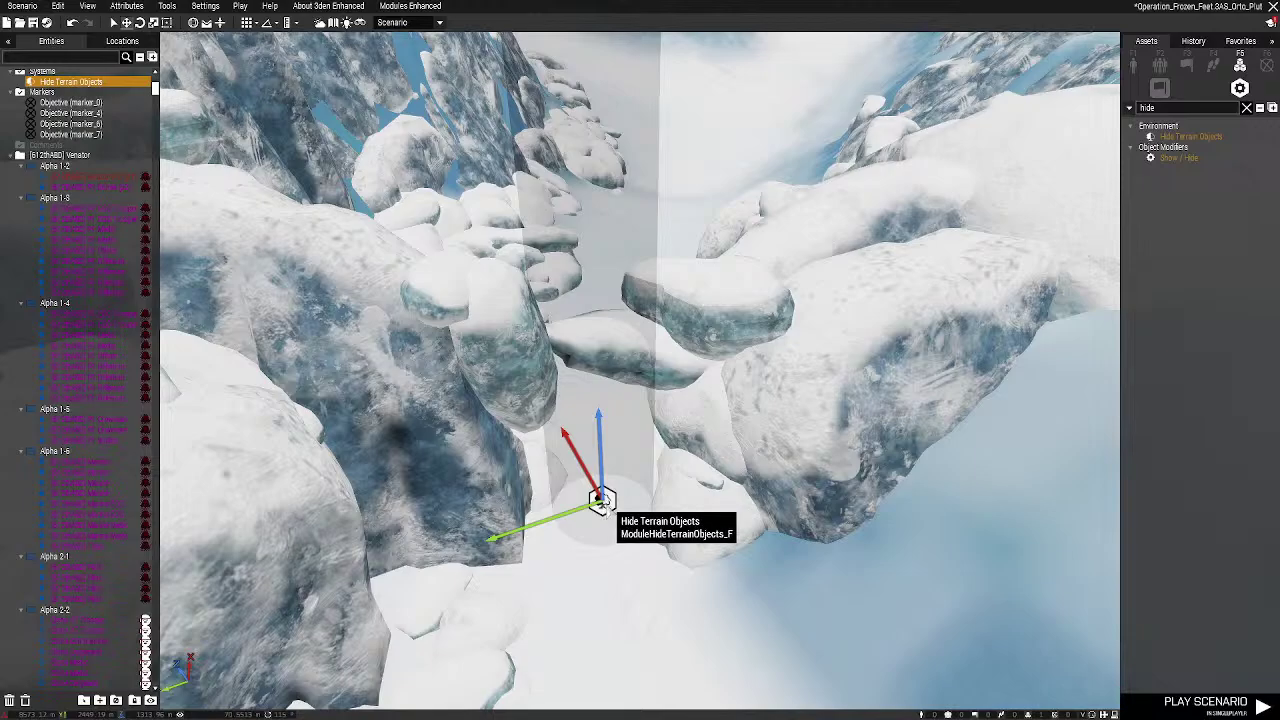
# Set the Hide Terrain Objects module's Z position to 10 and try a rectangular area shape
pyautogui.doubleClick(604, 503)
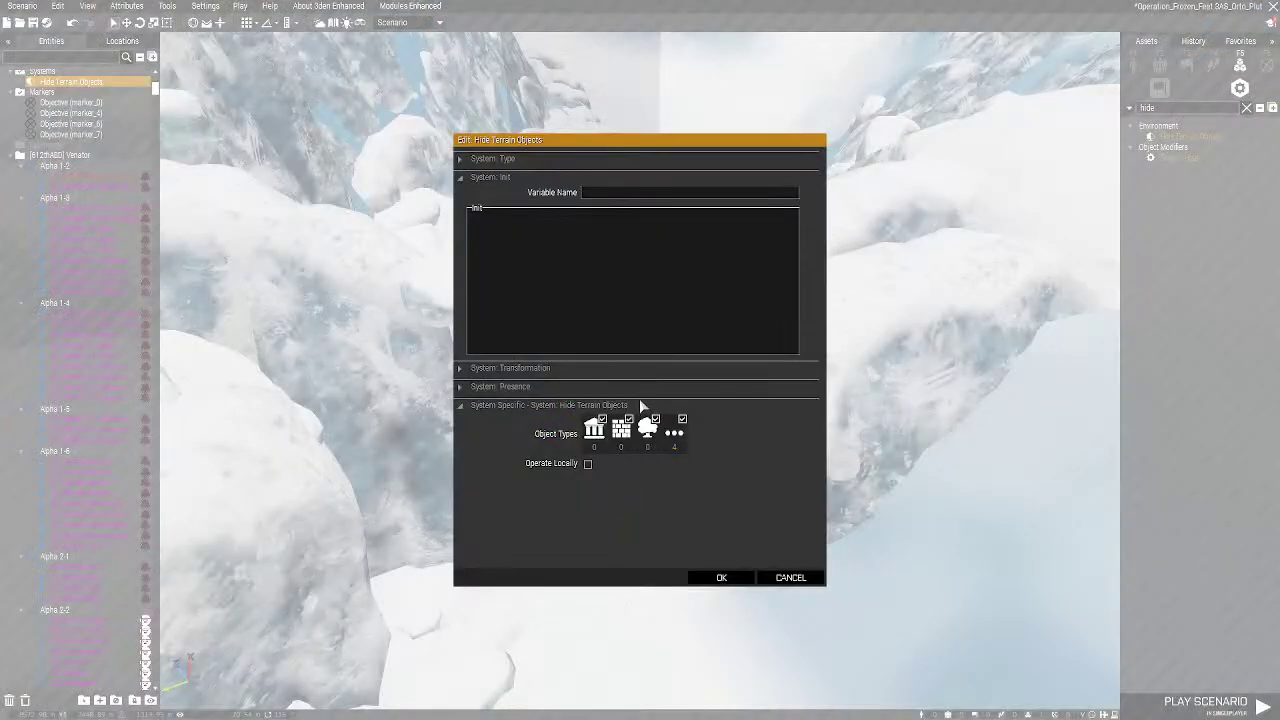
pyautogui.click(516, 368)
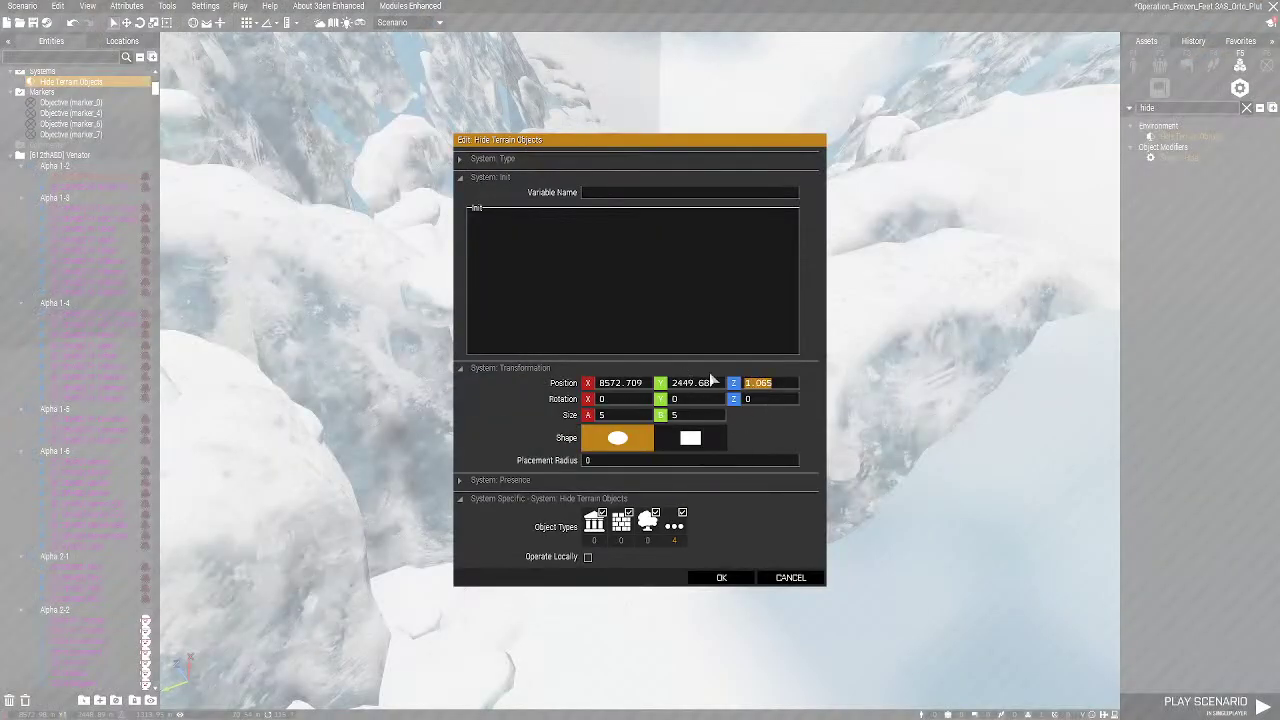
pyautogui.press('Escape')
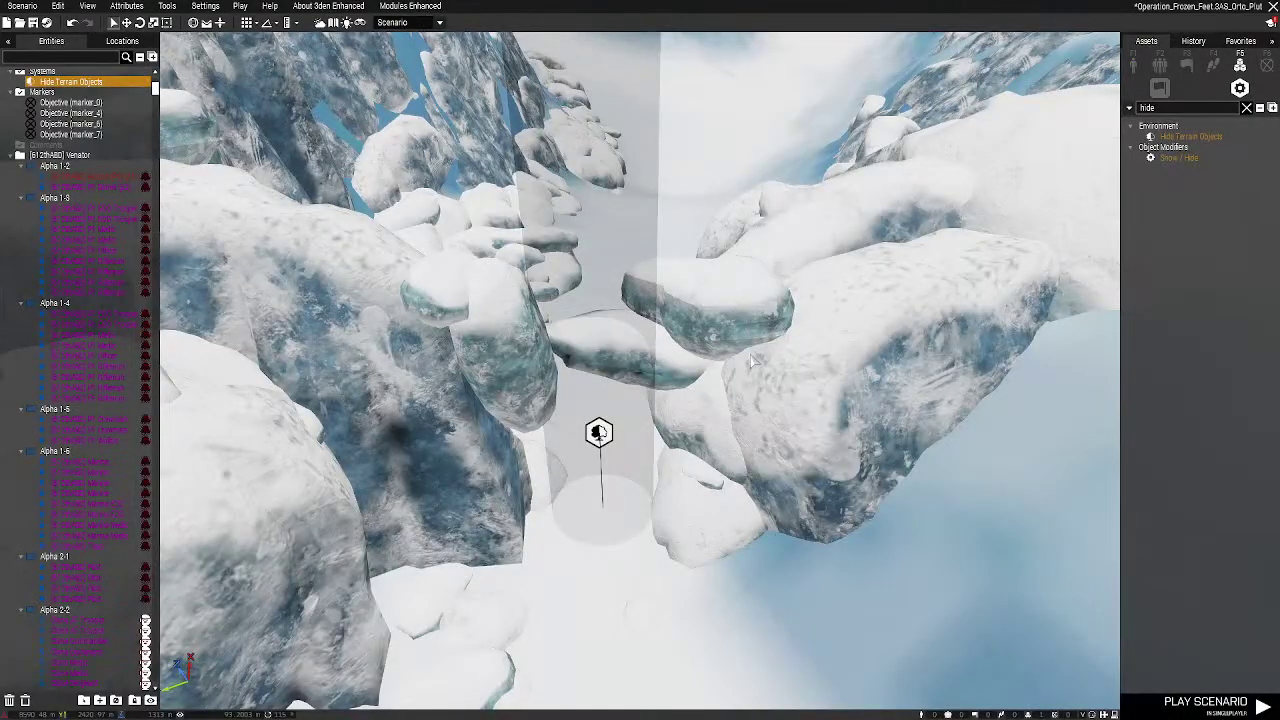
pyautogui.doubleClick(599, 431)
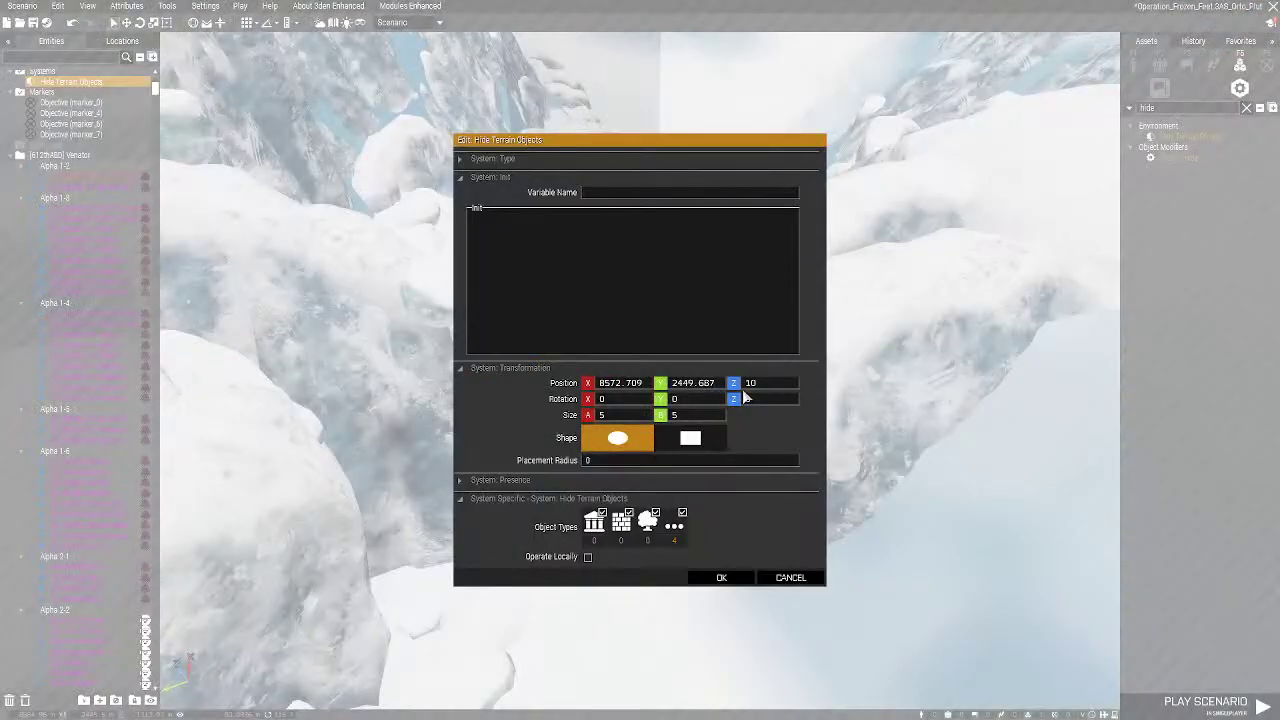
pyautogui.click(708, 440)
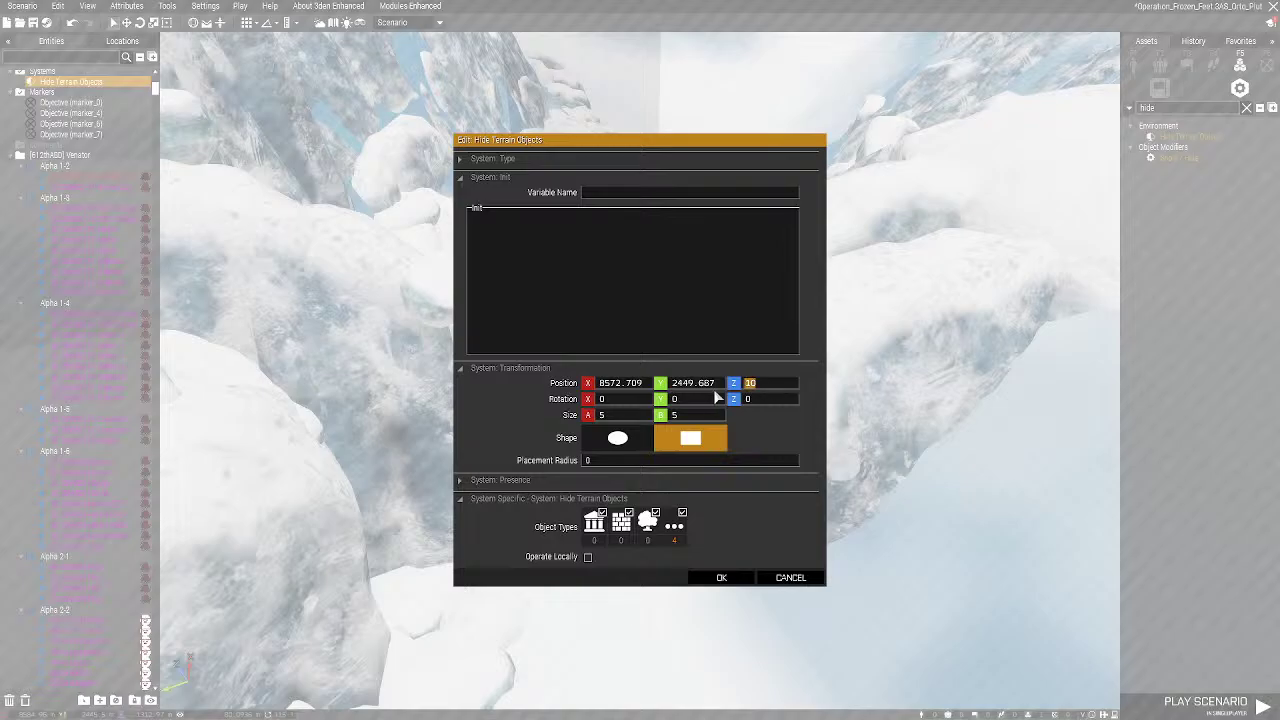
pyautogui.click(790, 579)
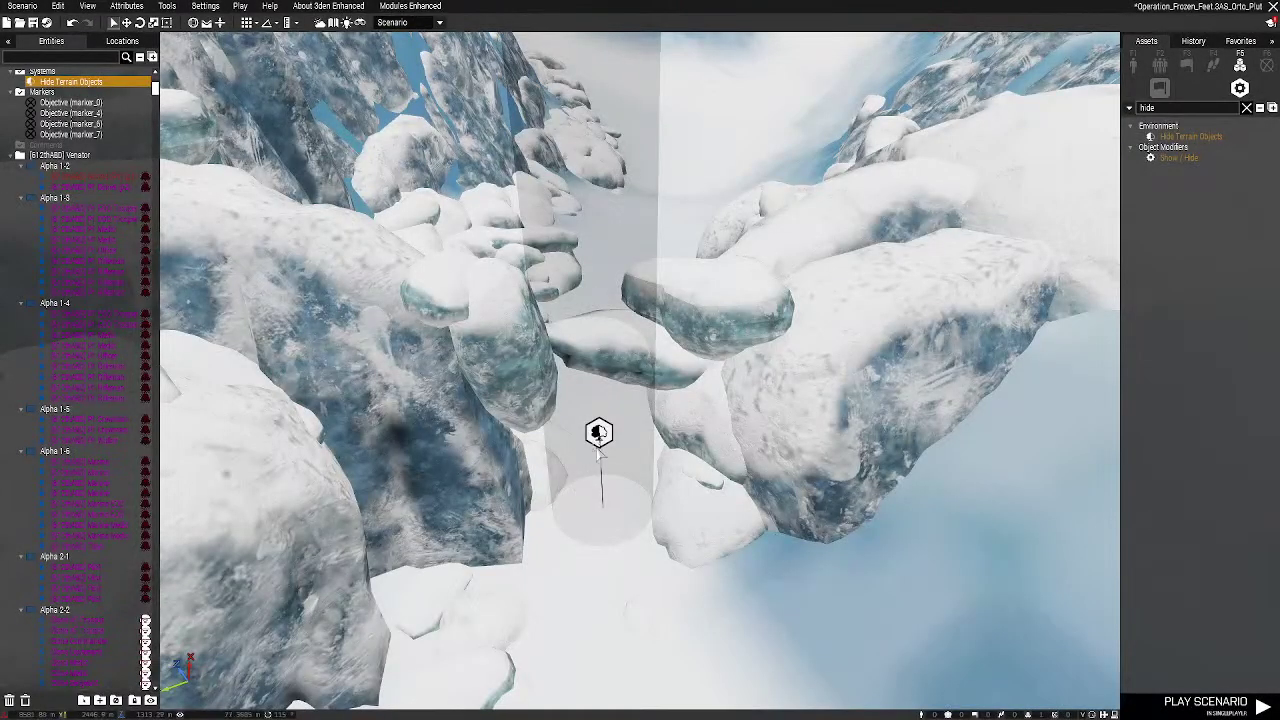
# Lower the Hide Terrain Objects module back onto the ground and activate the translation widget
pyautogui.keyDown('alt'); pyautogui.moveTo(600, 440); pyautogui.dragTo(609, 531); pyautogui.keyUp('alt')
pyautogui.doubleClick(605, 507)
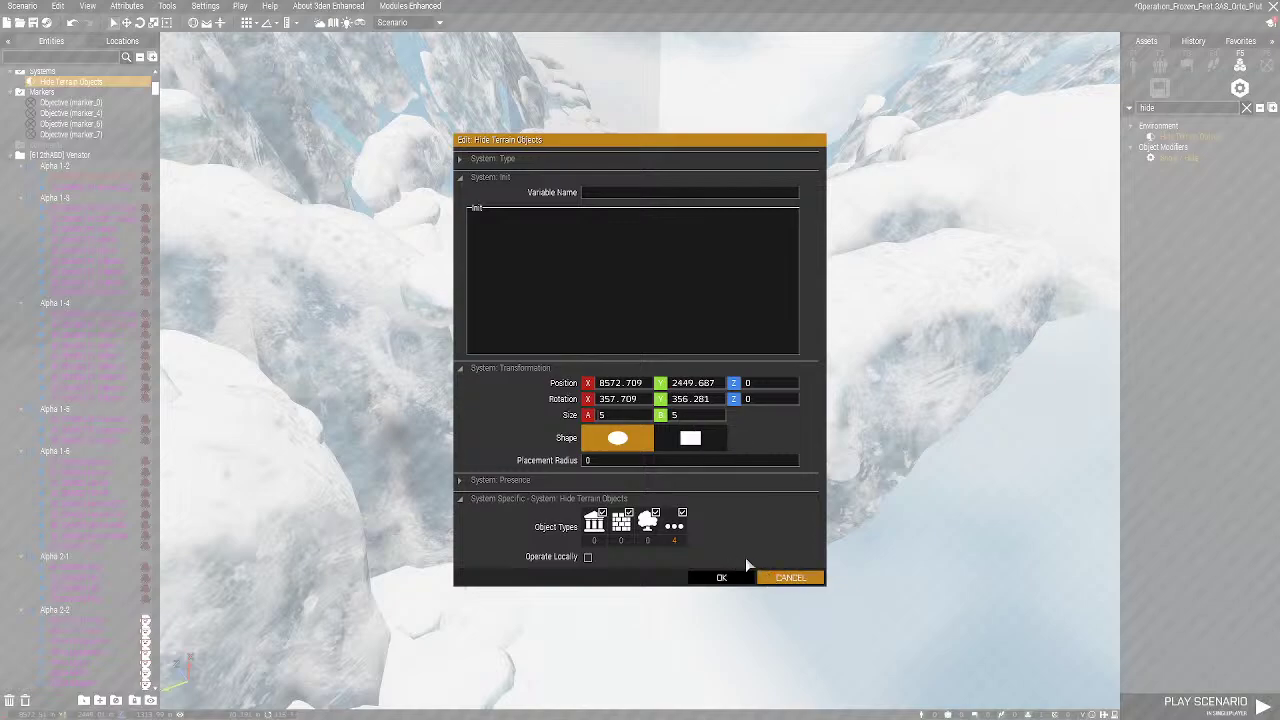
pyautogui.click(781, 579)
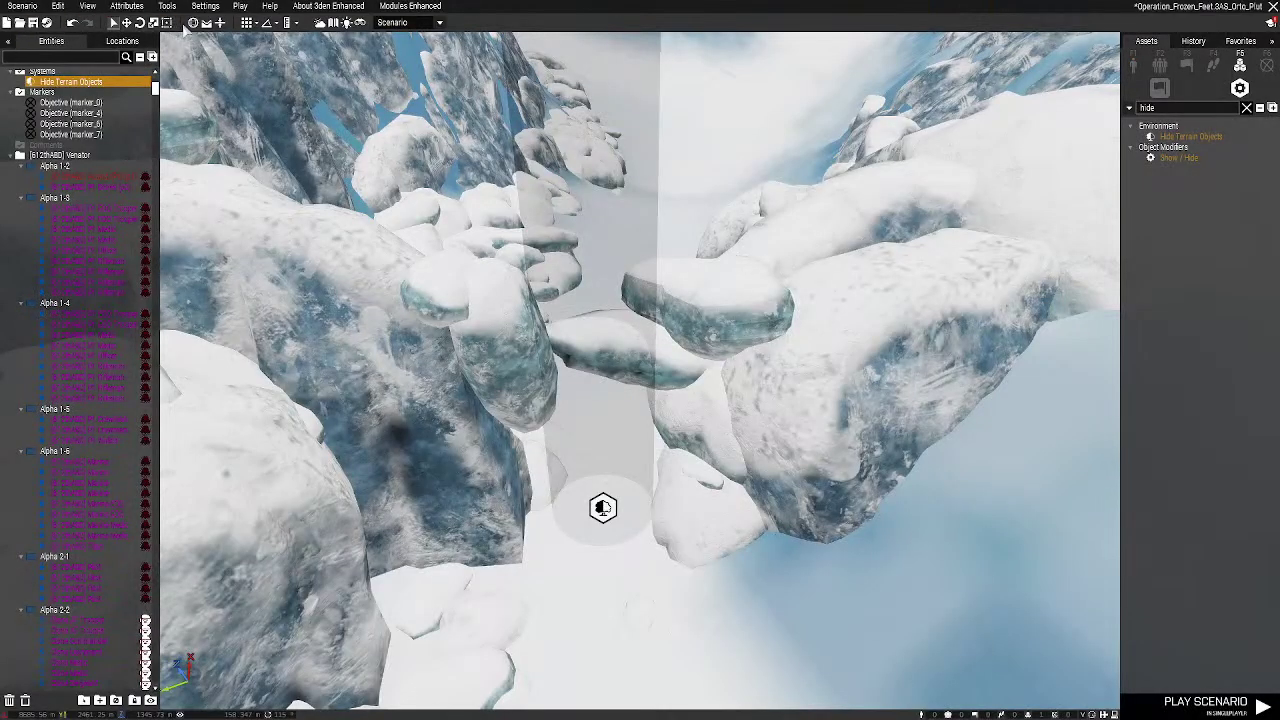
pyautogui.click(141, 24)
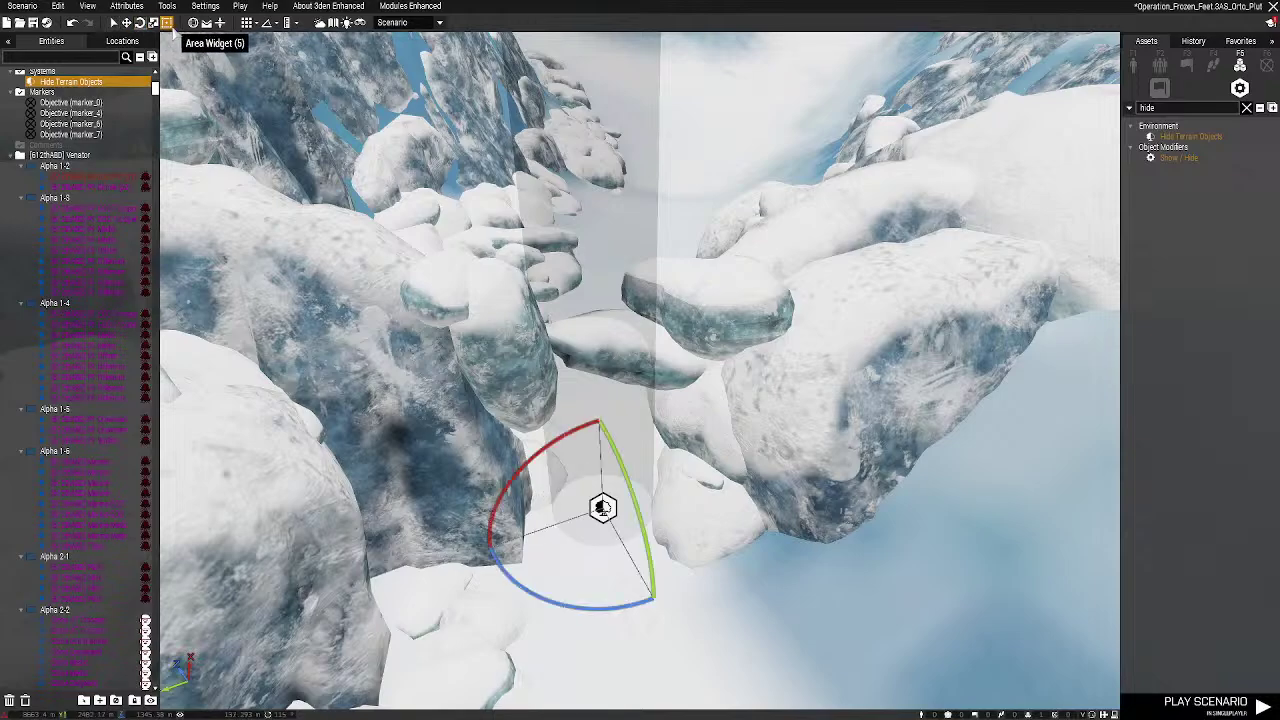
pyautogui.click(127, 22)
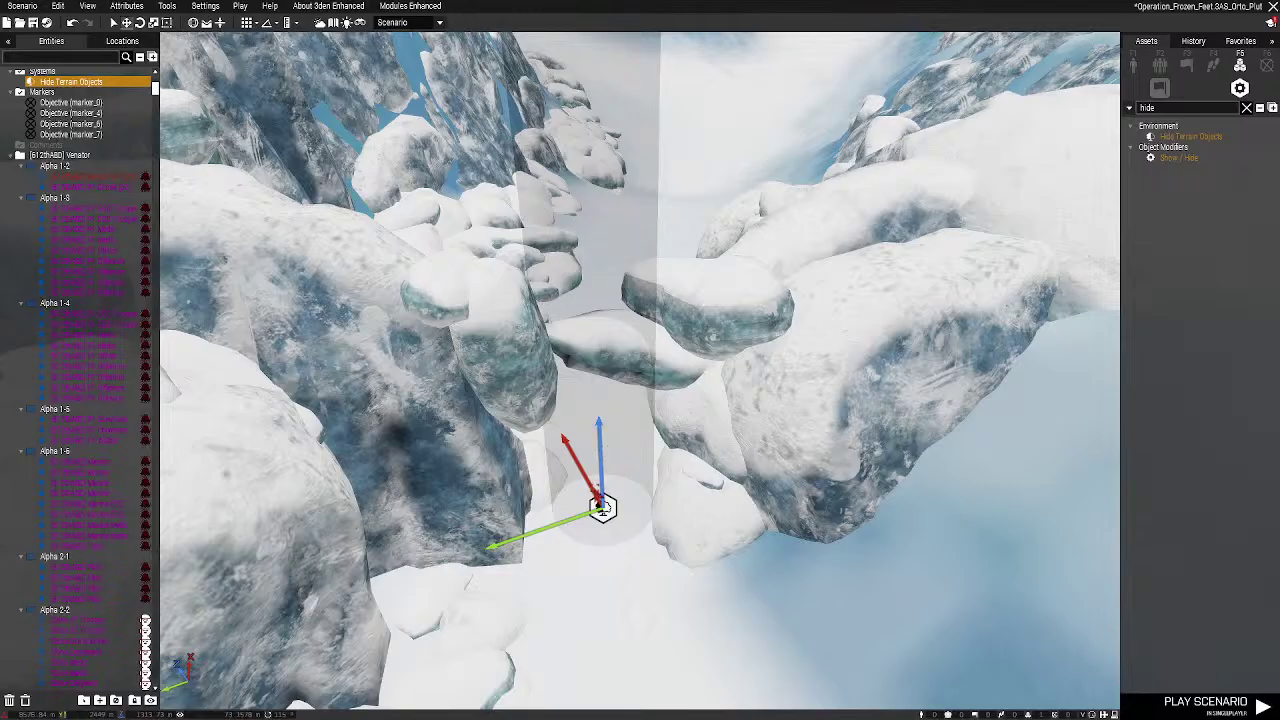
# Change the Hide Terrain Objects area to a rectangle and shift the module slightly over the boulder in the gap
pyautogui.doubleClick(601, 508)
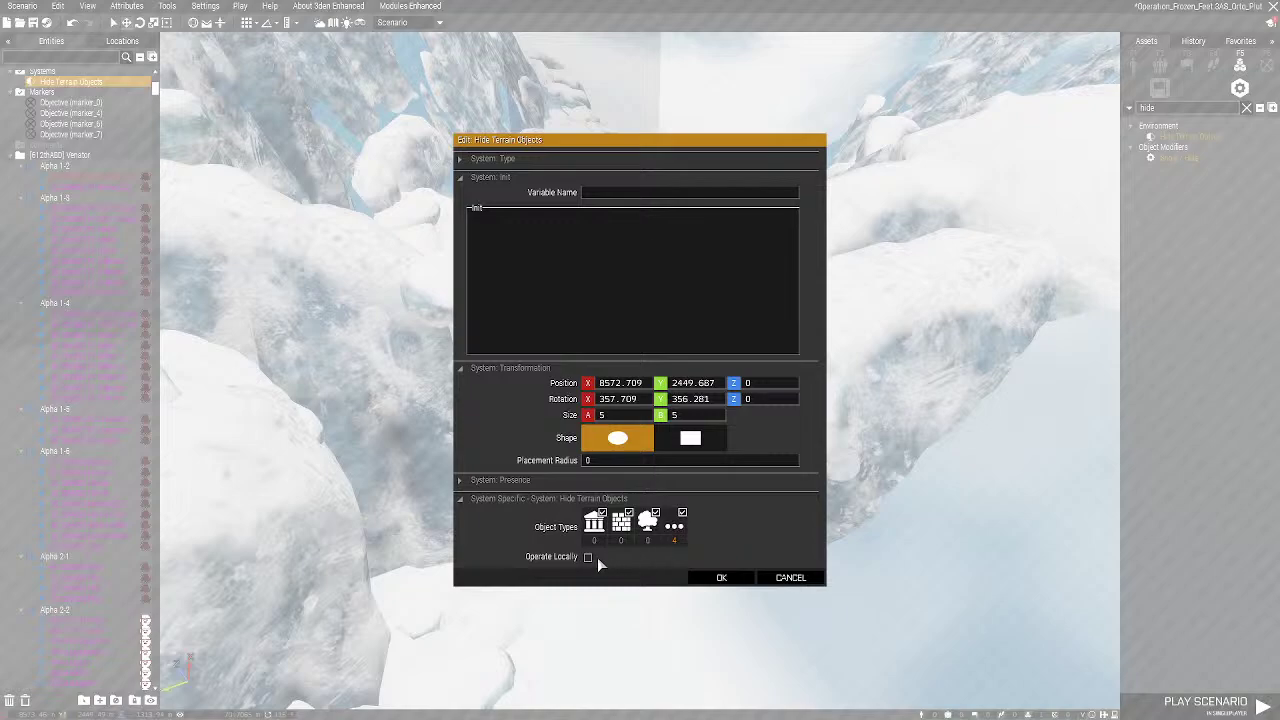
pyautogui.click(544, 475)
pyautogui.click(544, 476)
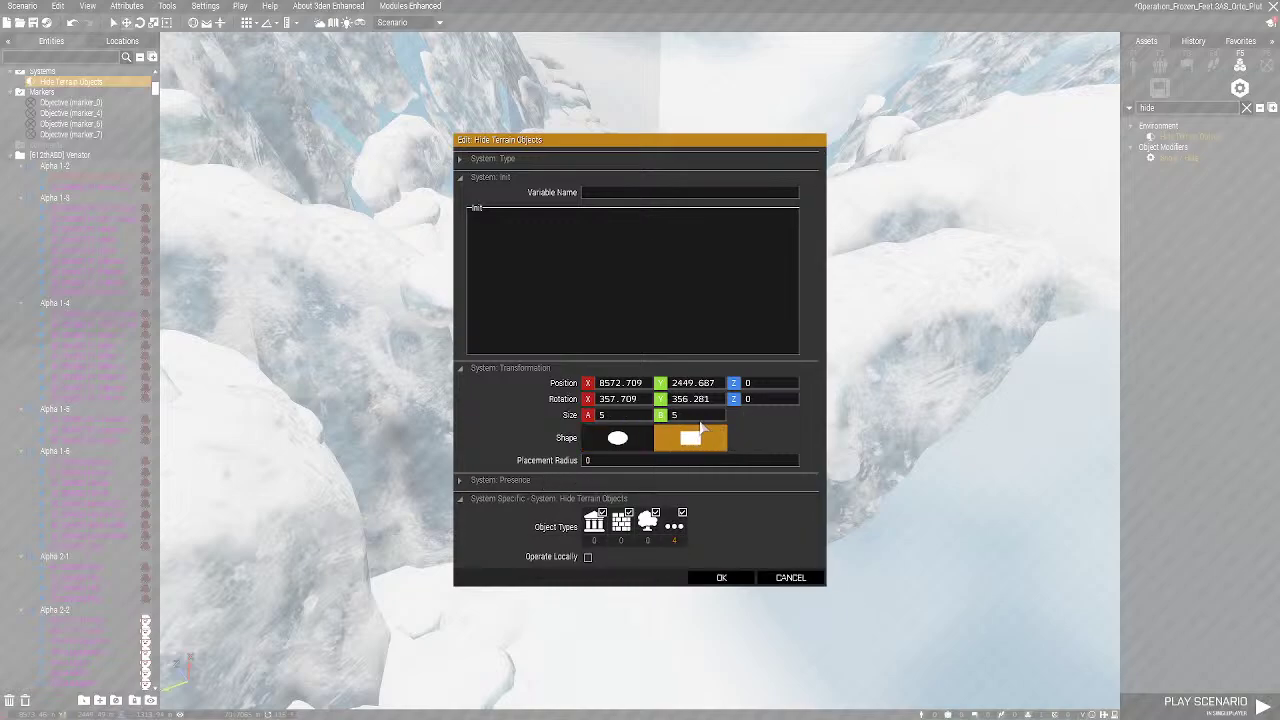
pyautogui.press('Return')
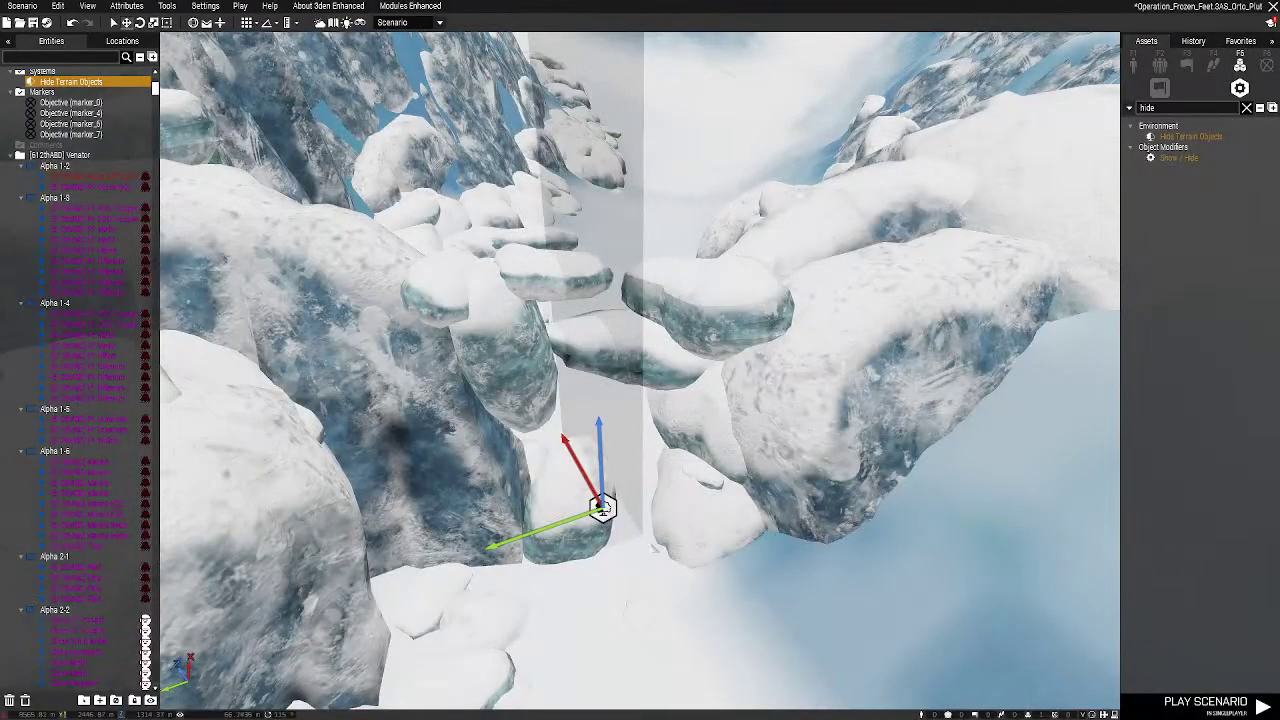
pyautogui.moveTo(592, 524); pyautogui.dragTo(581, 543)
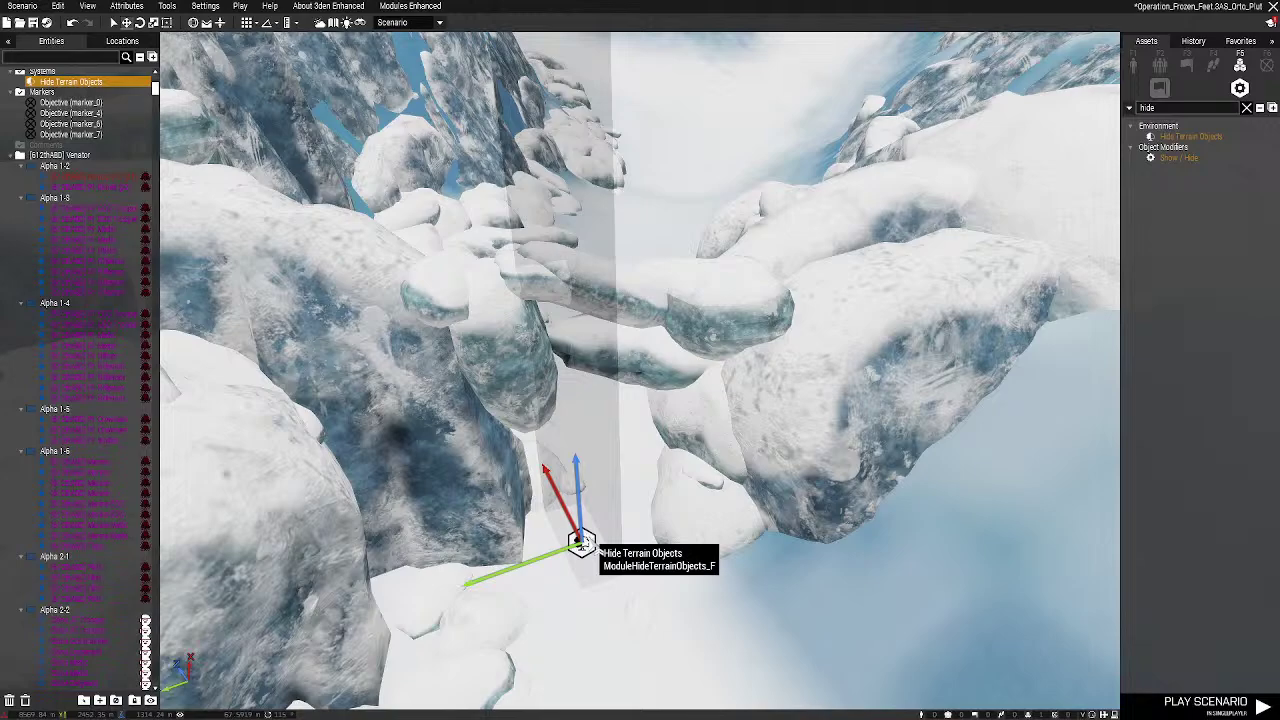
# Paste a second Hide Terrain Objects module and position it over the larger boulder beside the gap
pyautogui.hotkey('ctrl', 'v')
pyautogui.scroll(5, 703, 540)
pyautogui.moveTo(726, 543); pyautogui.dragTo(714, 407)
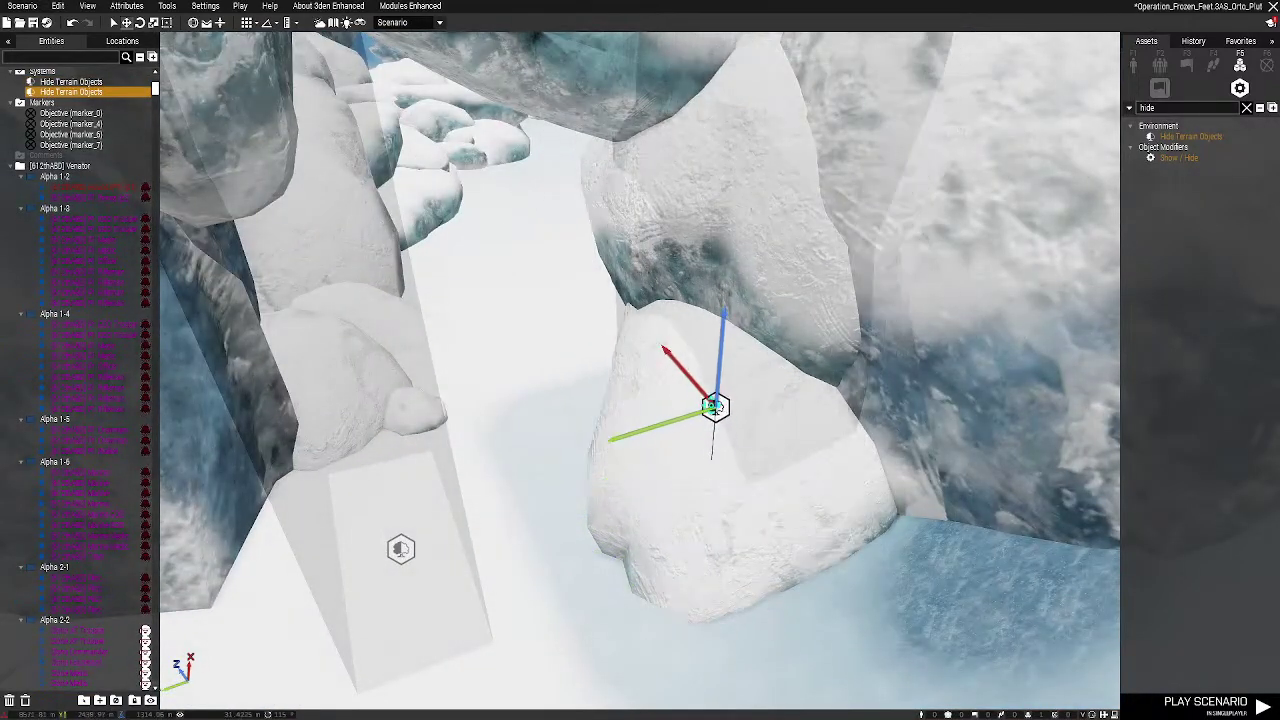
# Place a third Hide Terrain Objects module beside the row of boulders along the canyon path
pyautogui.scroll(-5, 714, 407)
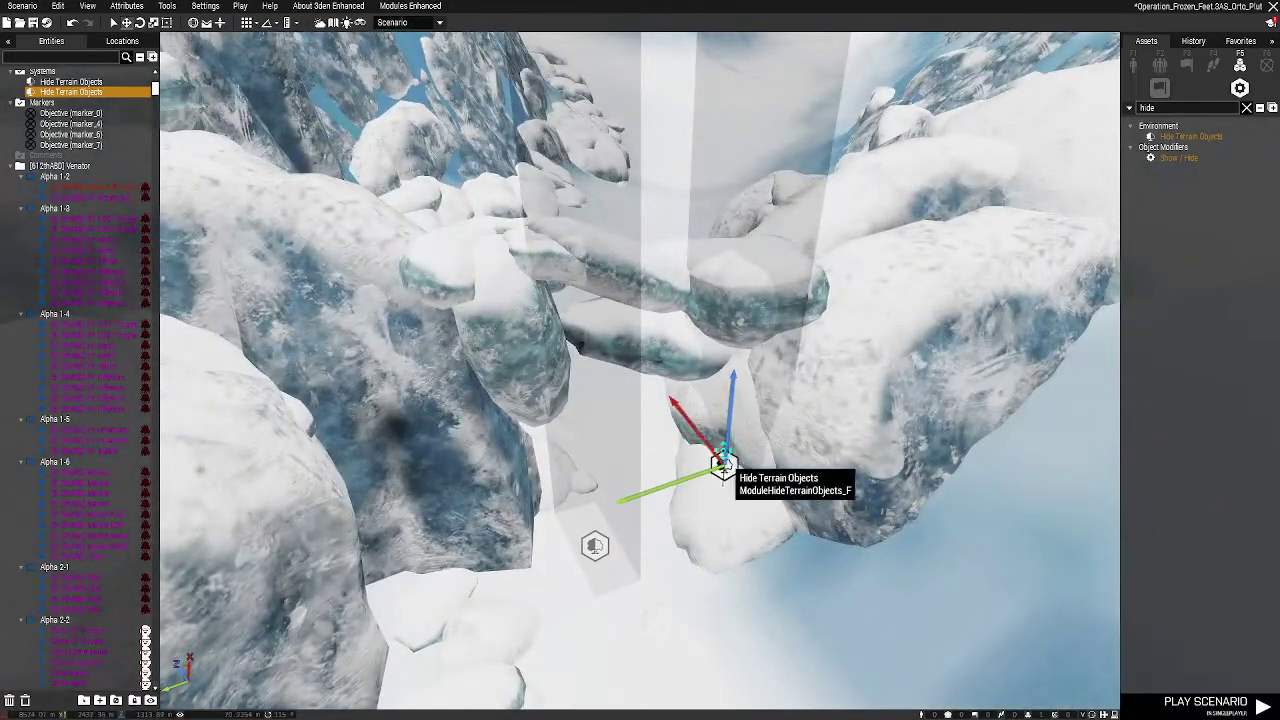
pyautogui.moveTo(722, 462)
pyautogui.mouseDown()
pyautogui.moveTo(737, 534)
pyautogui.moveTo(717, 492)
pyautogui.moveTo(721, 459)
pyautogui.mouseUp()
pyautogui.moveTo(742, 487); pyautogui.dragTo(590, 308, button='right')
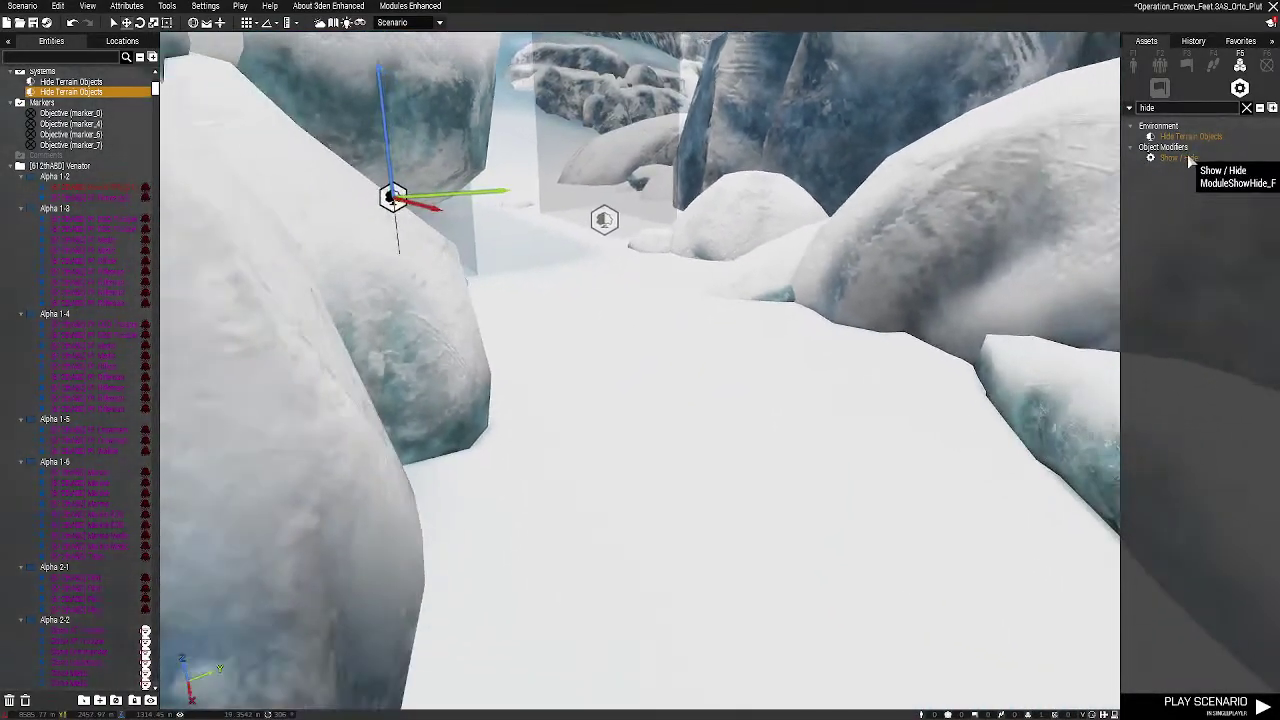
pyautogui.click(1190, 136)
pyautogui.click(863, 438)
pyautogui.scroll(-5, 848, 462)
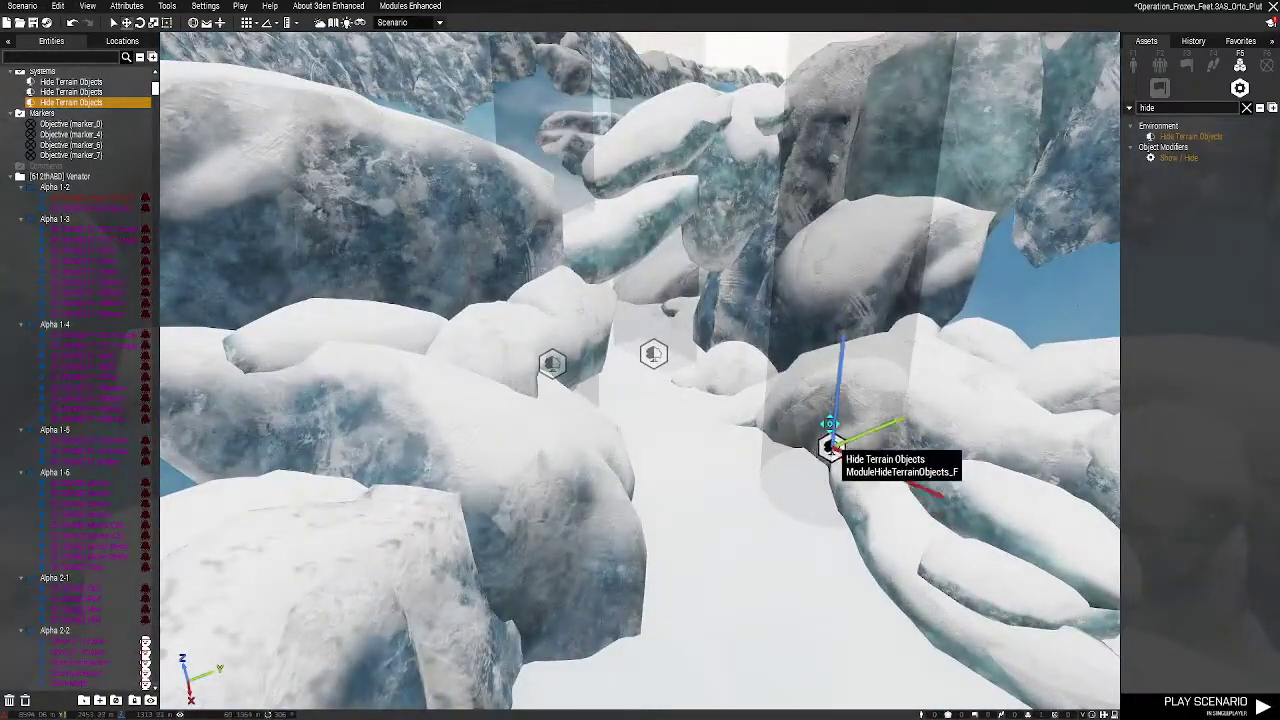
# Stretch the third Hide Terrain Objects module's rectangular area over the long boulder and widen it toward the canyon wall
pyautogui.moveTo(833, 450); pyautogui.dragTo(1157, 671)
pyautogui.press('5')
pyautogui.moveTo(910, 520); pyautogui.dragTo(728, 434, button='right')
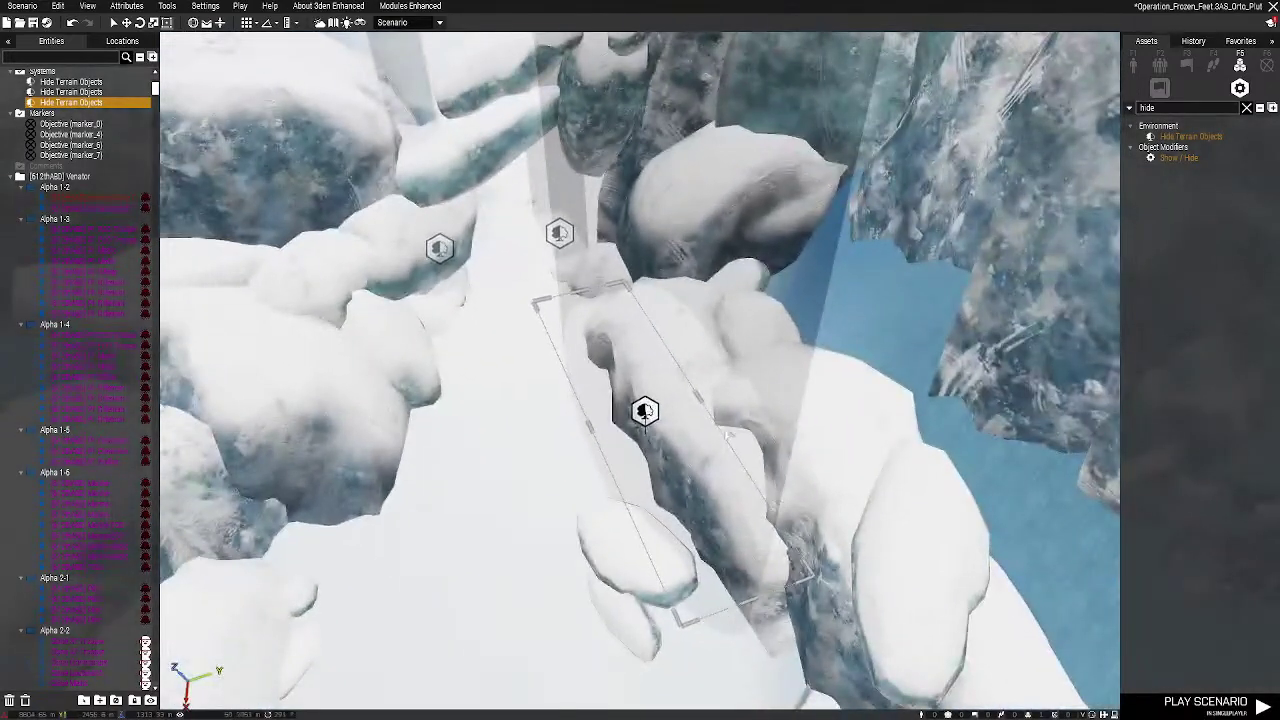
pyautogui.moveTo(700, 396); pyautogui.dragTo(850, 386)
pyautogui.click(702, 405)
pyautogui.press('s')
pyautogui.press('a')
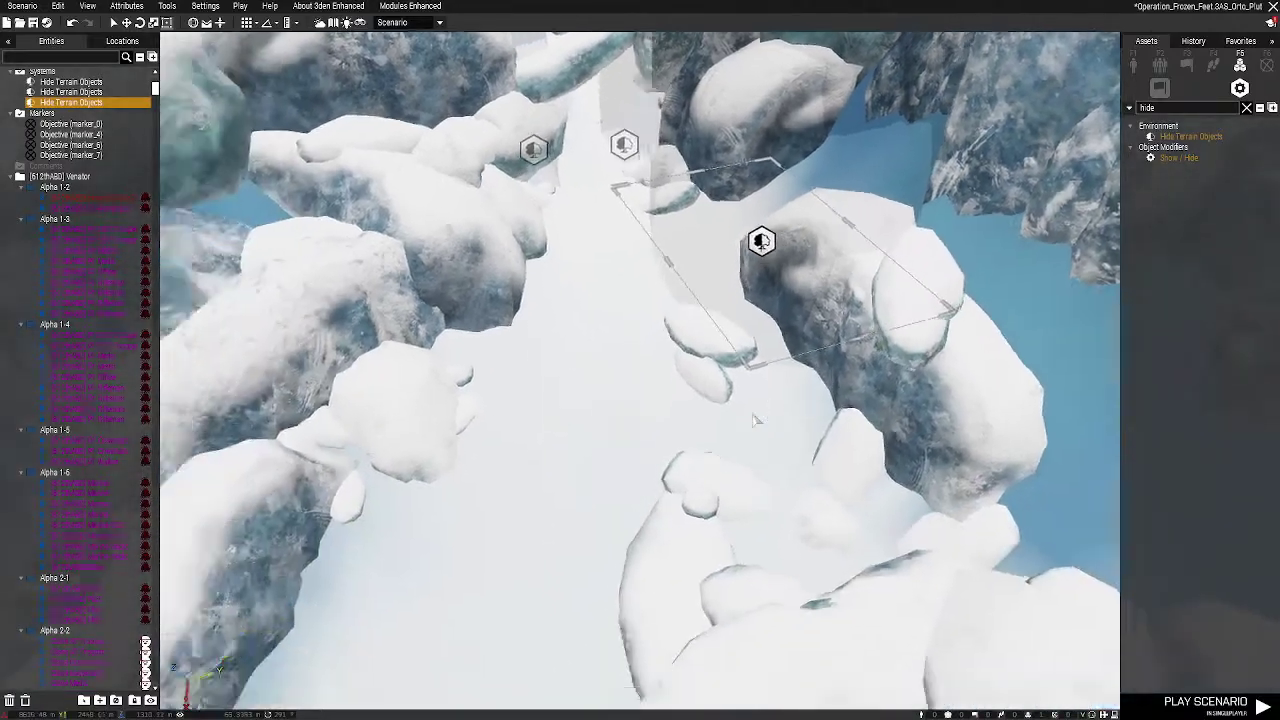
pyautogui.press('w')
pyautogui.press('s')
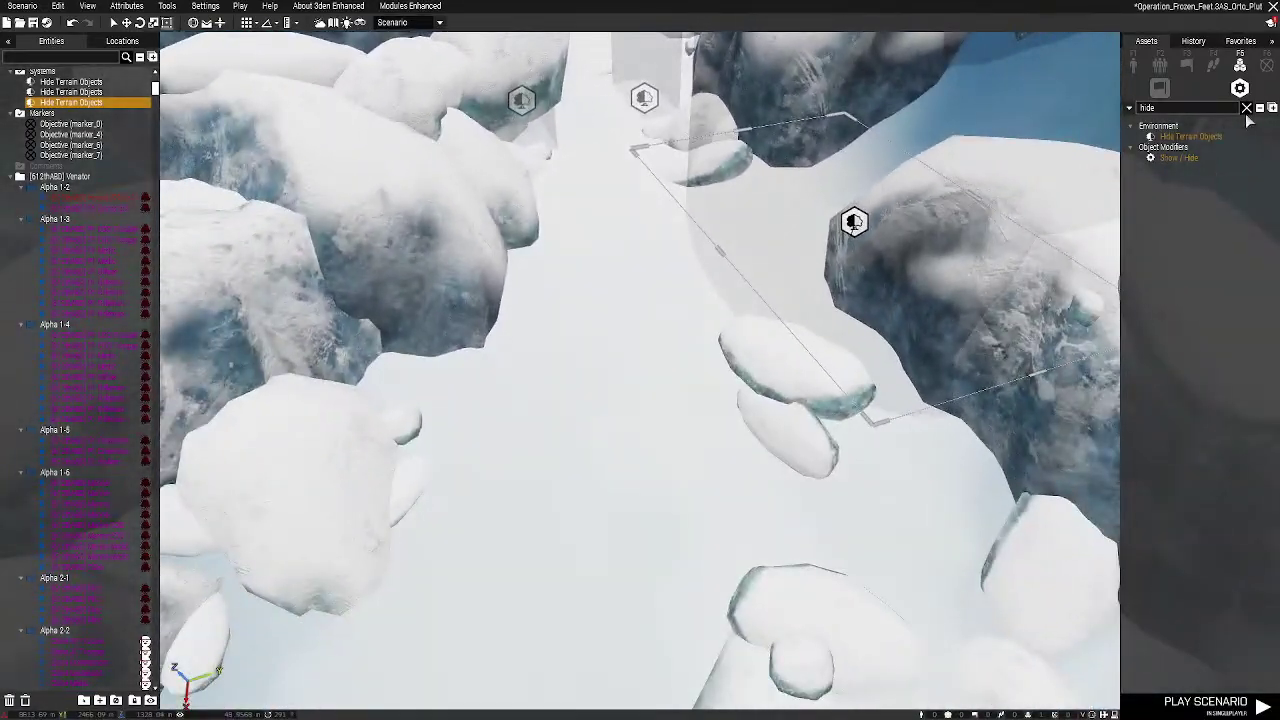
# Search the OPFOR units for AAT and place a crewed [3AS] AAT (Winter) on the cleared canyon path
pyautogui.click(1246, 108)
pyautogui.click(1135, 68)
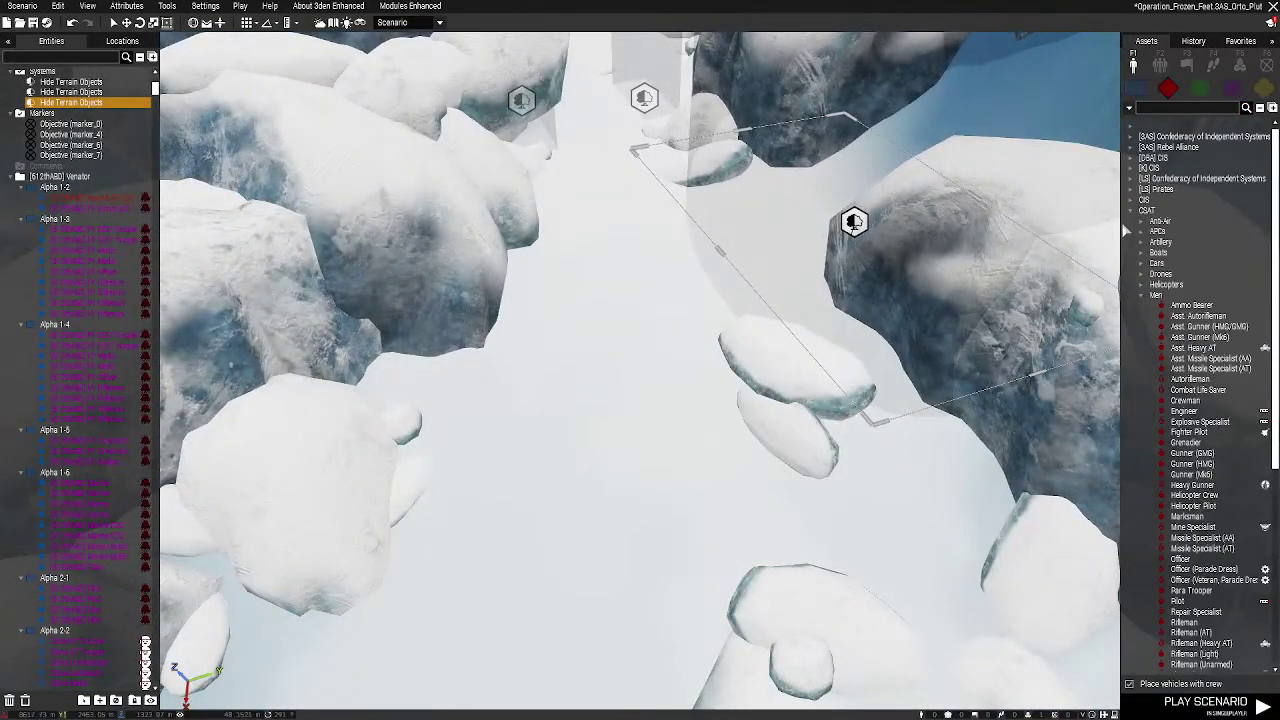
pyautogui.click(1132, 211)
pyautogui.click(1148, 111)
pyautogui.write('AA')
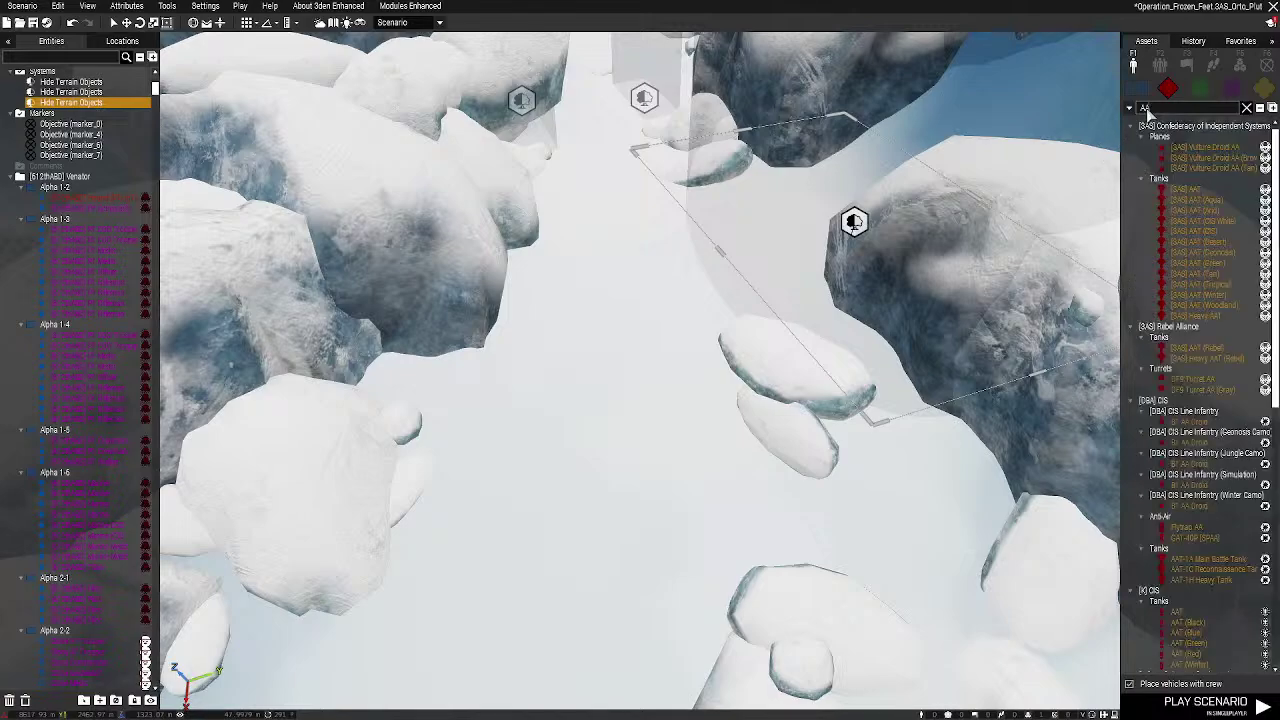
pyautogui.write('T')
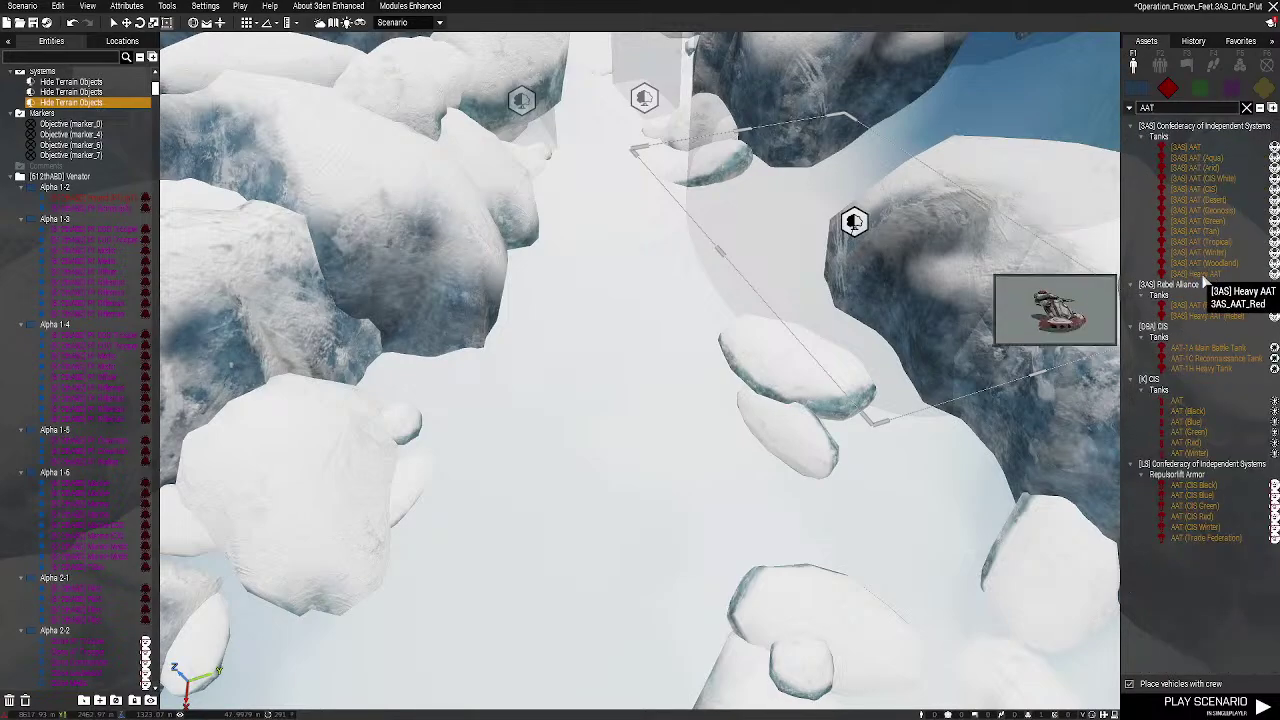
pyautogui.moveTo(1163, 253); pyautogui.dragTo(505, 590)
pyautogui.press('w')
pyautogui.press('s')
pyautogui.press('s')
pyautogui.press('q')
pyautogui.moveTo(671, 478); pyautogui.dragTo(540, 474, button='right')
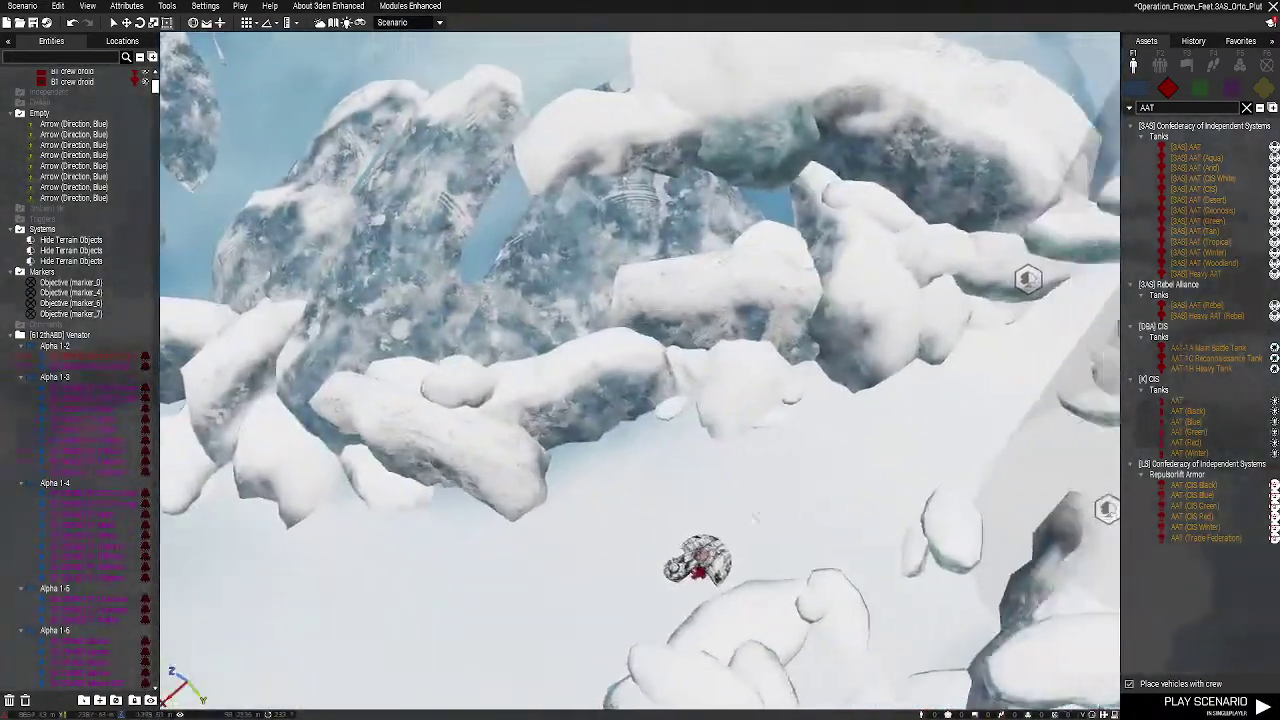
pyautogui.press('s')
pyautogui.press('d')
pyautogui.press('a')
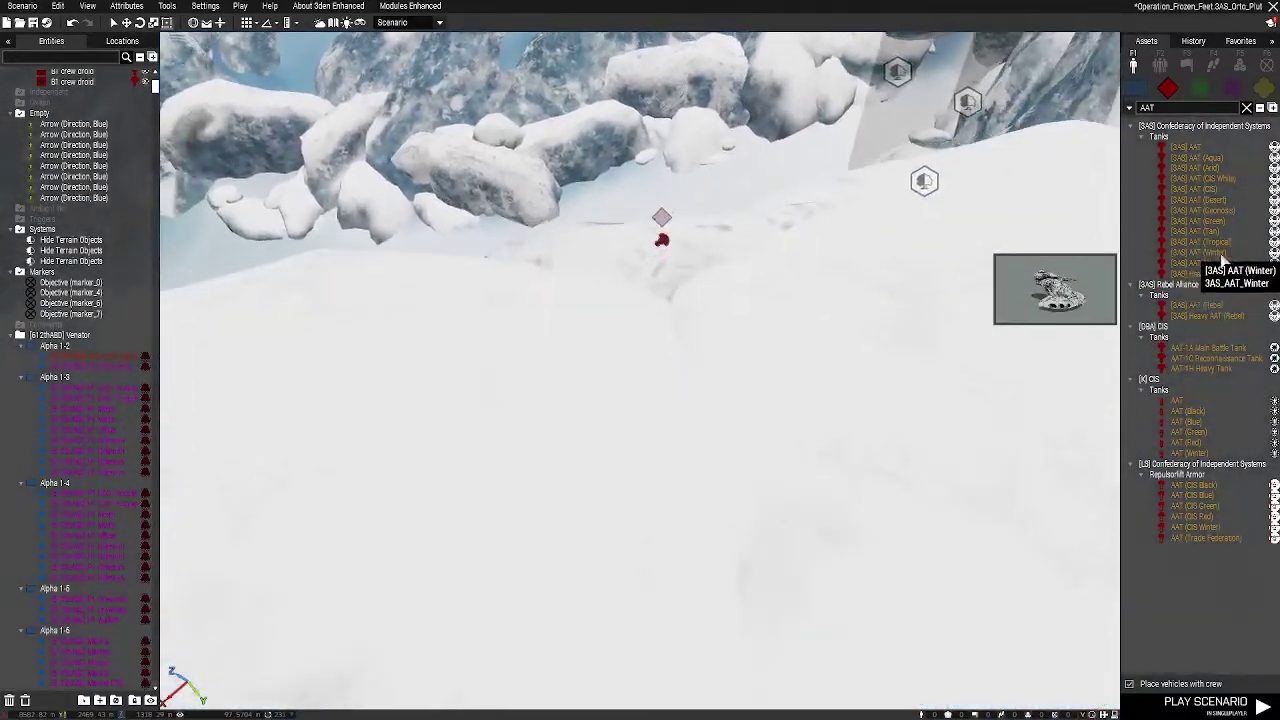
# Place a second [3AS] AAT (Winter) on the canyon path and space it out from the first tank
pyautogui.click(1198, 252)
pyautogui.press('w')
pyautogui.click(784, 372)
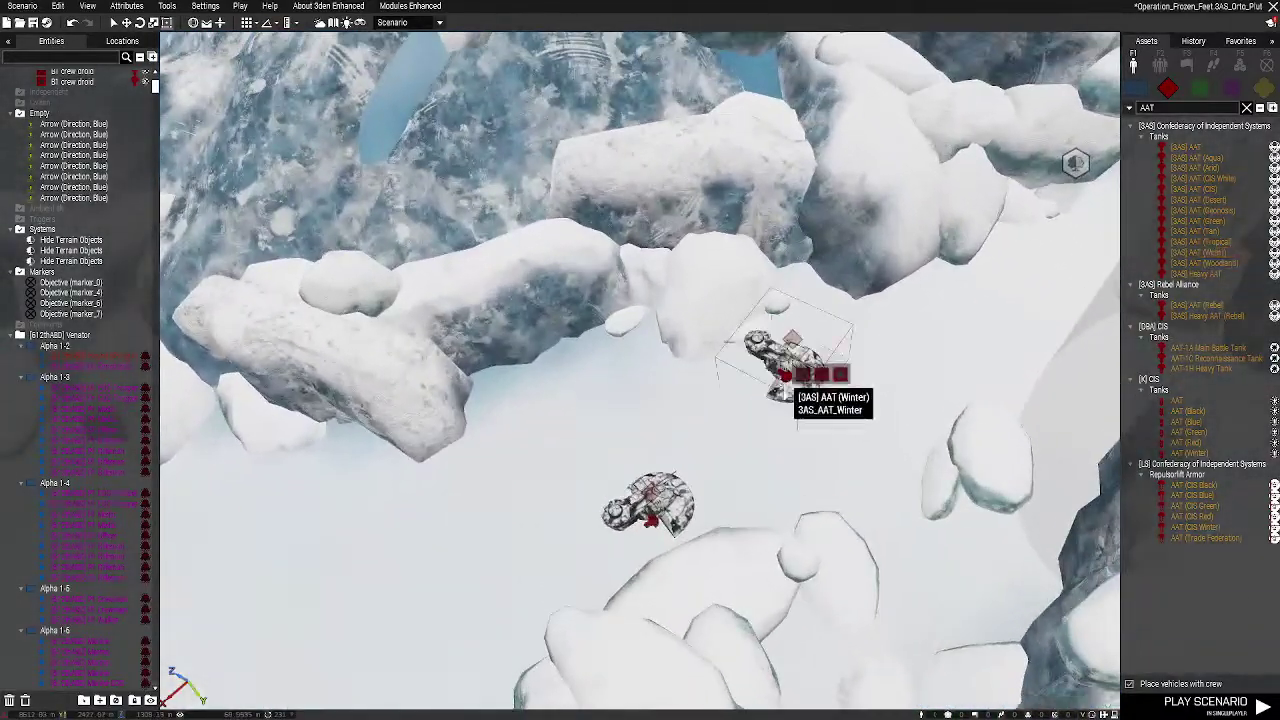
pyautogui.moveTo(784, 372); pyautogui.dragTo(785, 456)
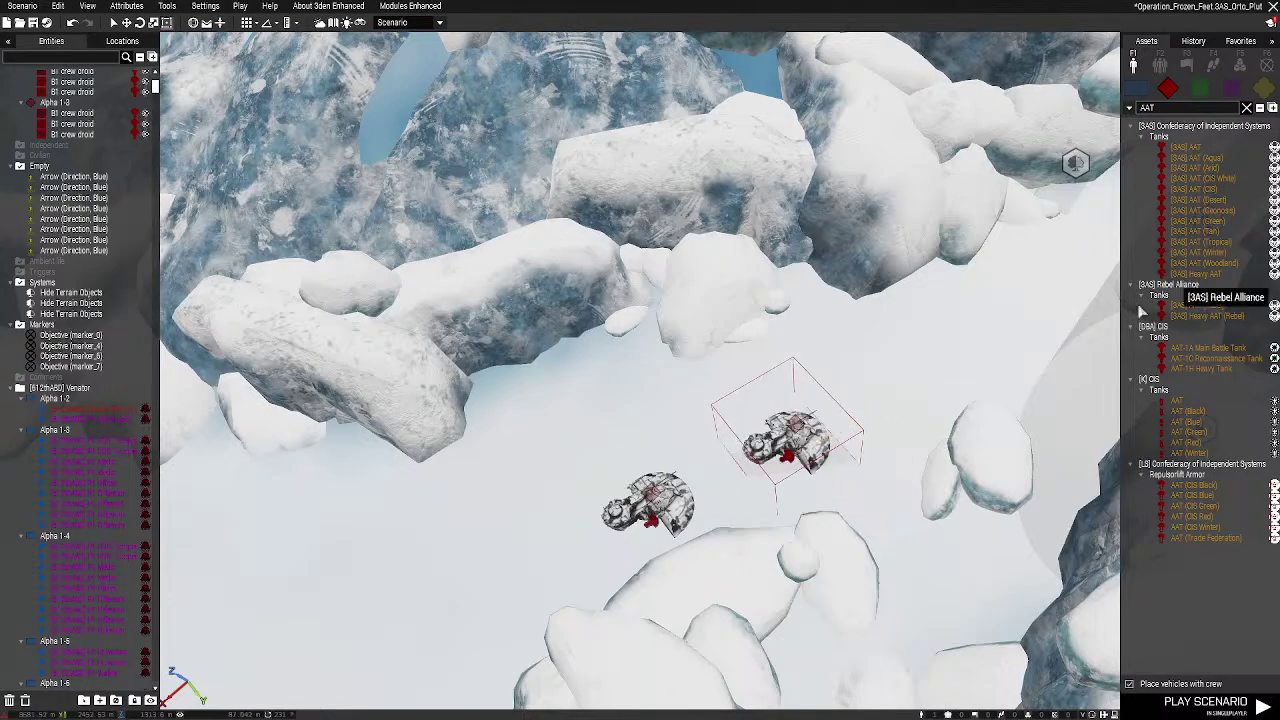
pyautogui.moveTo(788, 456); pyautogui.dragTo(921, 369)
pyautogui.press('d')
pyautogui.moveTo(915, 375); pyautogui.dragTo(750, 465, button='right')
pyautogui.press('w')
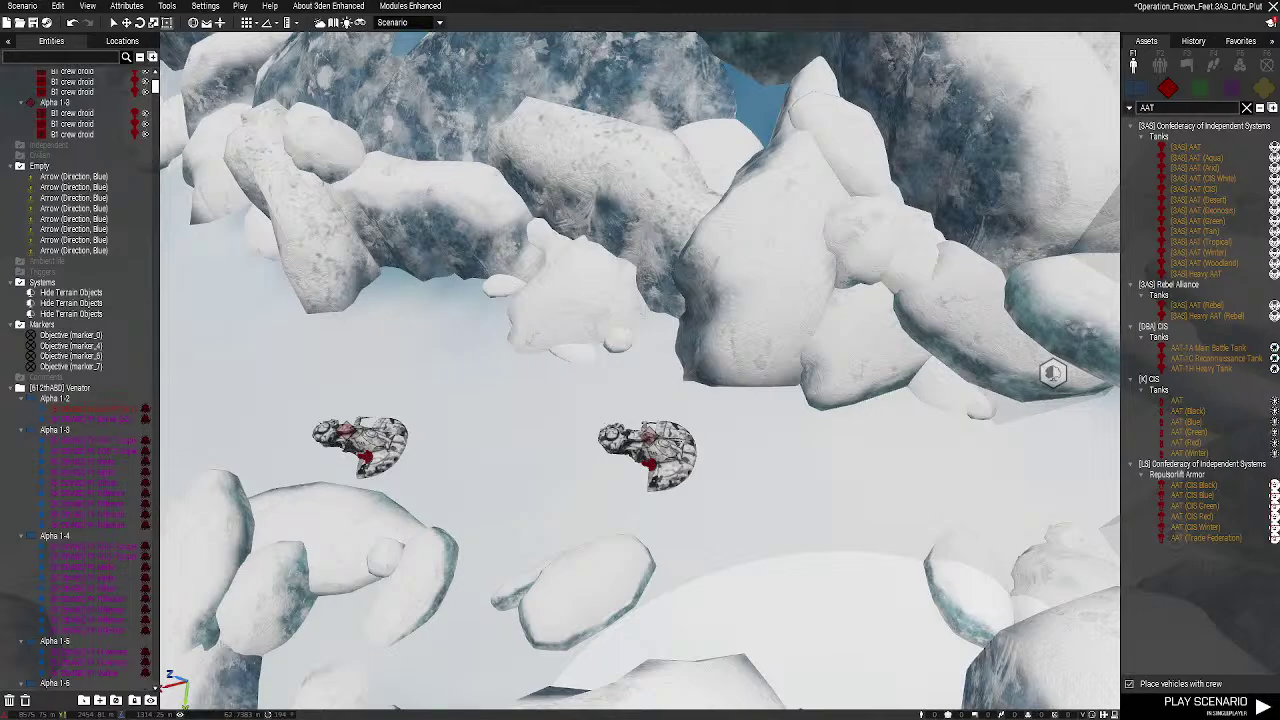
pyautogui.moveTo(724, 401); pyautogui.dragTo(808, 382, button='right')
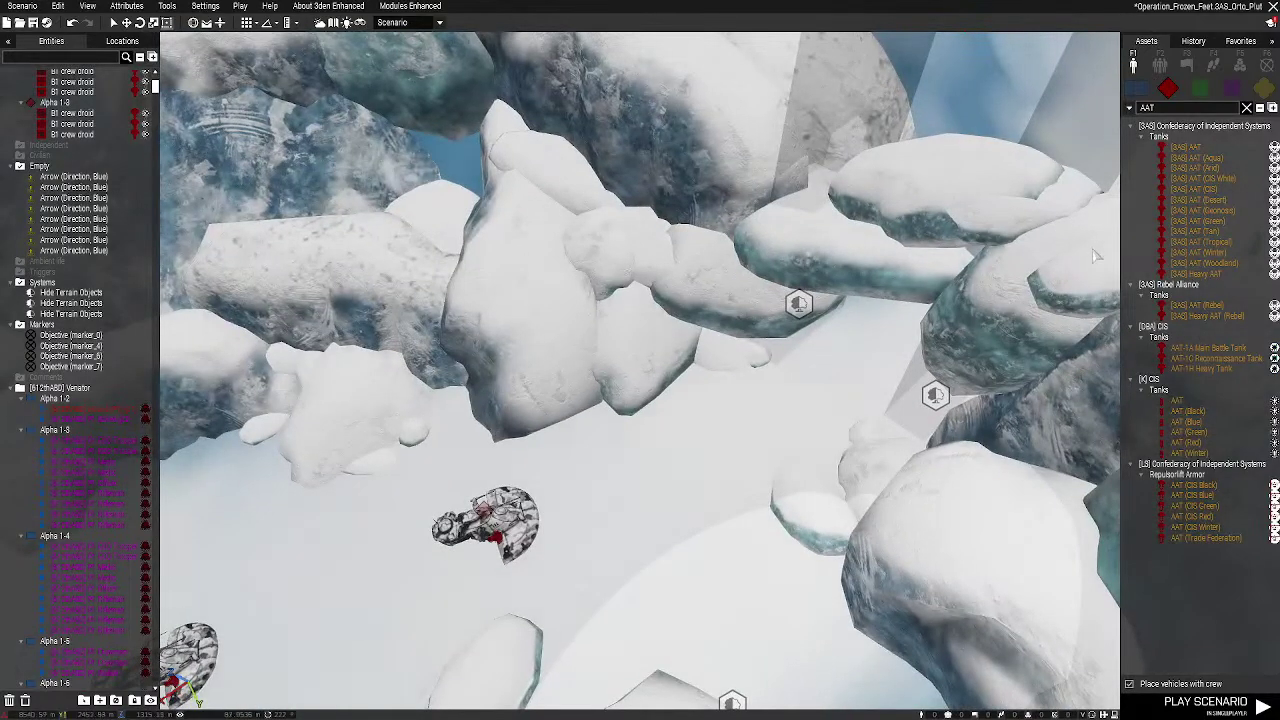
pyautogui.moveTo(1093, 325); pyautogui.dragTo(860, 360, button='right')
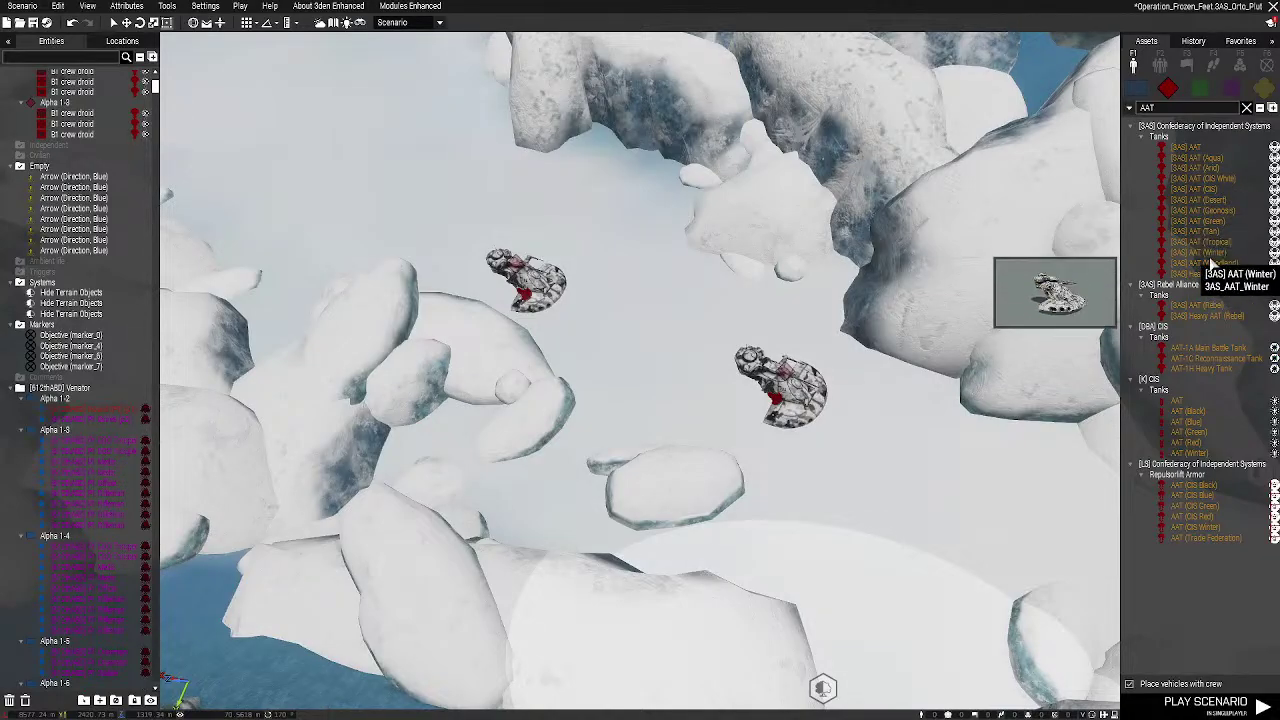
pyautogui.click(1198, 252)
pyautogui.moveTo(836, 453); pyautogui.dragTo(730, 600, button='right')
pyautogui.press('s')
pyautogui.press('d')
pyautogui.press('a')
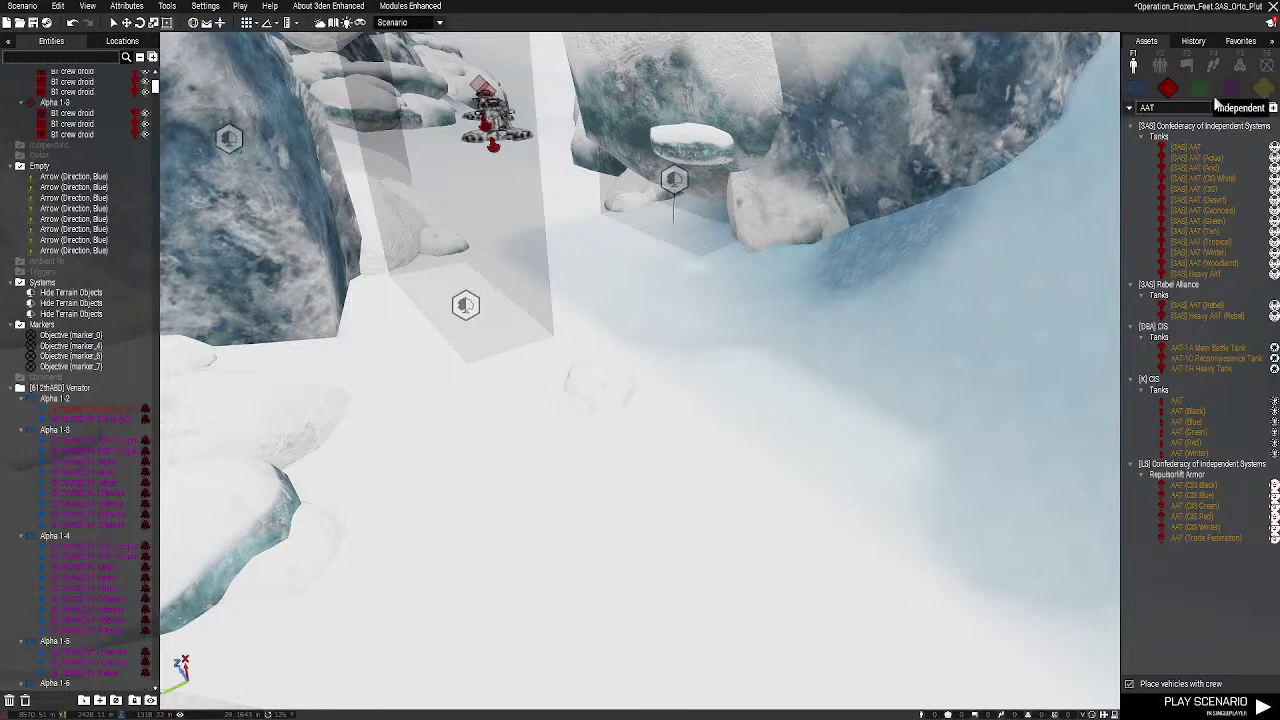
# Search the OPFOR units for MTT, place the Confederacy of Independent Systems version at the canyon gap and rotate it
pyautogui.click(1246, 108)
pyautogui.write('MTT')
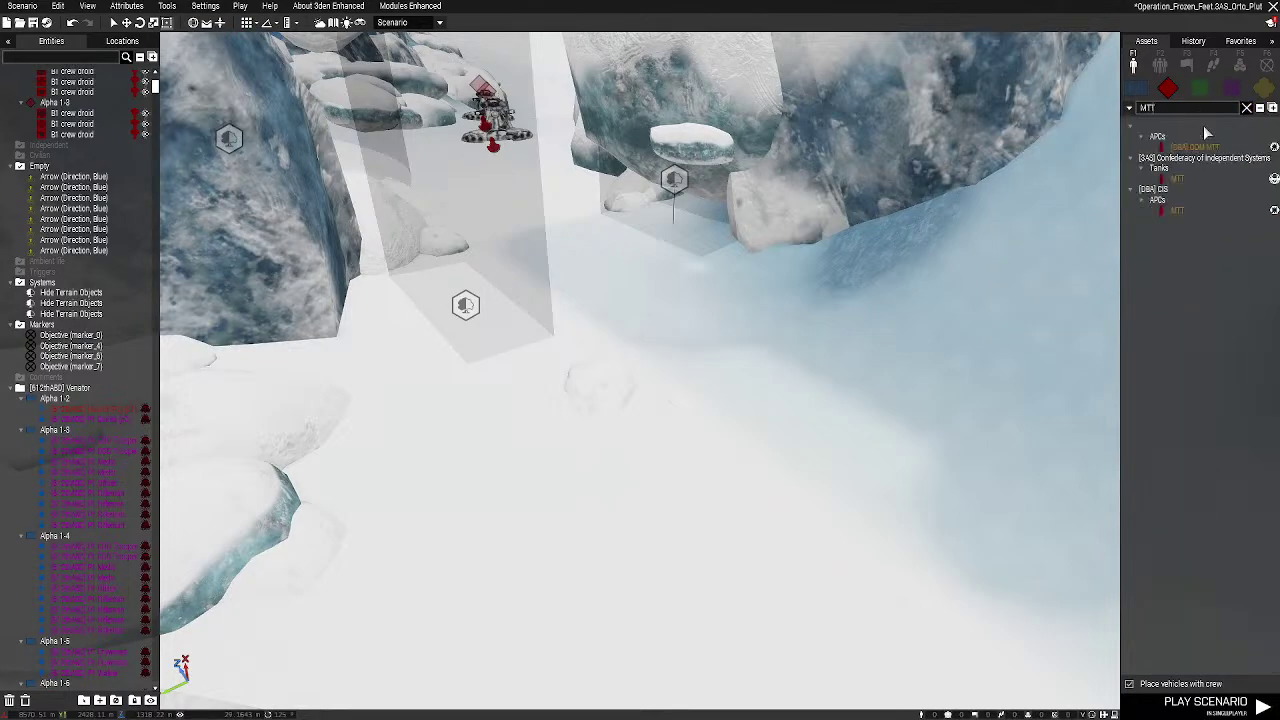
pyautogui.click(1173, 180)
pyautogui.click(431, 241)
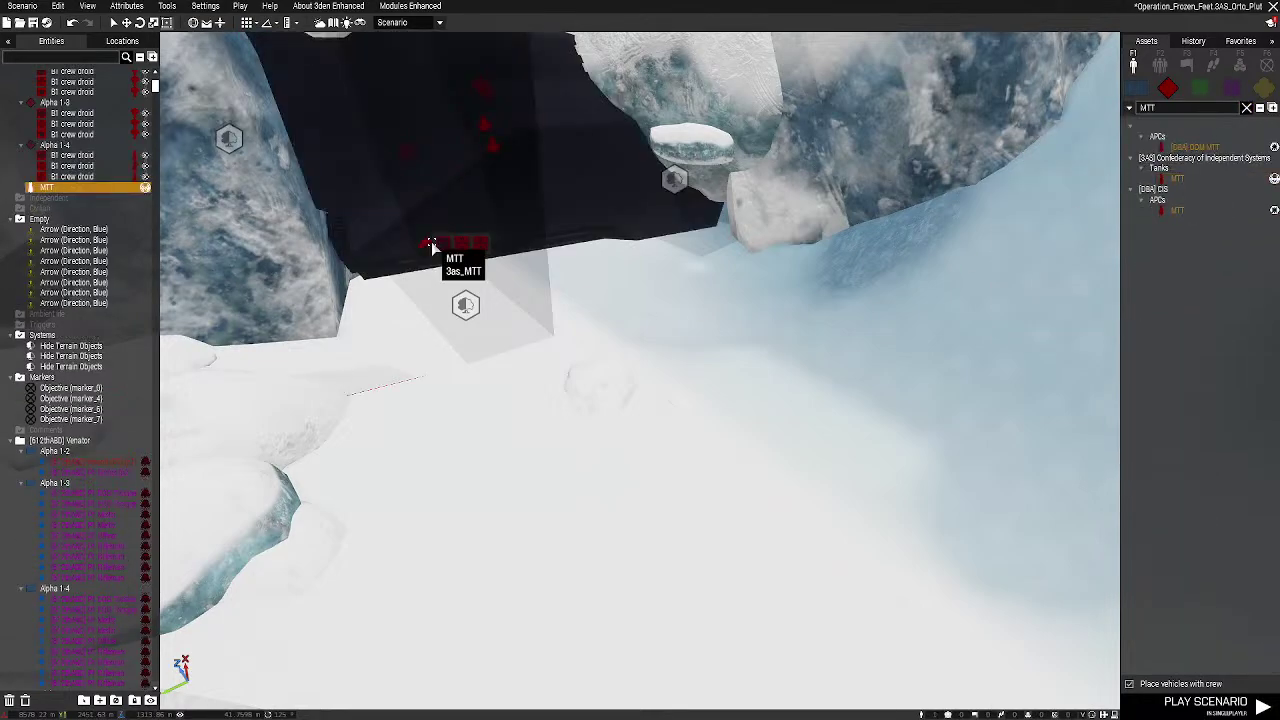
pyautogui.scroll(-2, 458, 238)
pyautogui.keyDown('shift'); pyautogui.moveTo(458, 240); pyautogui.dragTo(498, 245); pyautogui.keyUp('shift')
# Reposition the MTT so it sits in the canyon gap among the Hide Terrain Objects modules, facing out of the canyon
pyautogui.press('w')
pyautogui.moveTo(498, 245); pyautogui.dragTo(3, 420, button='right')
pyautogui.press('s')
pyautogui.moveTo(993, 346); pyautogui.dragTo(486, 240, button='right')
pyautogui.press('s')
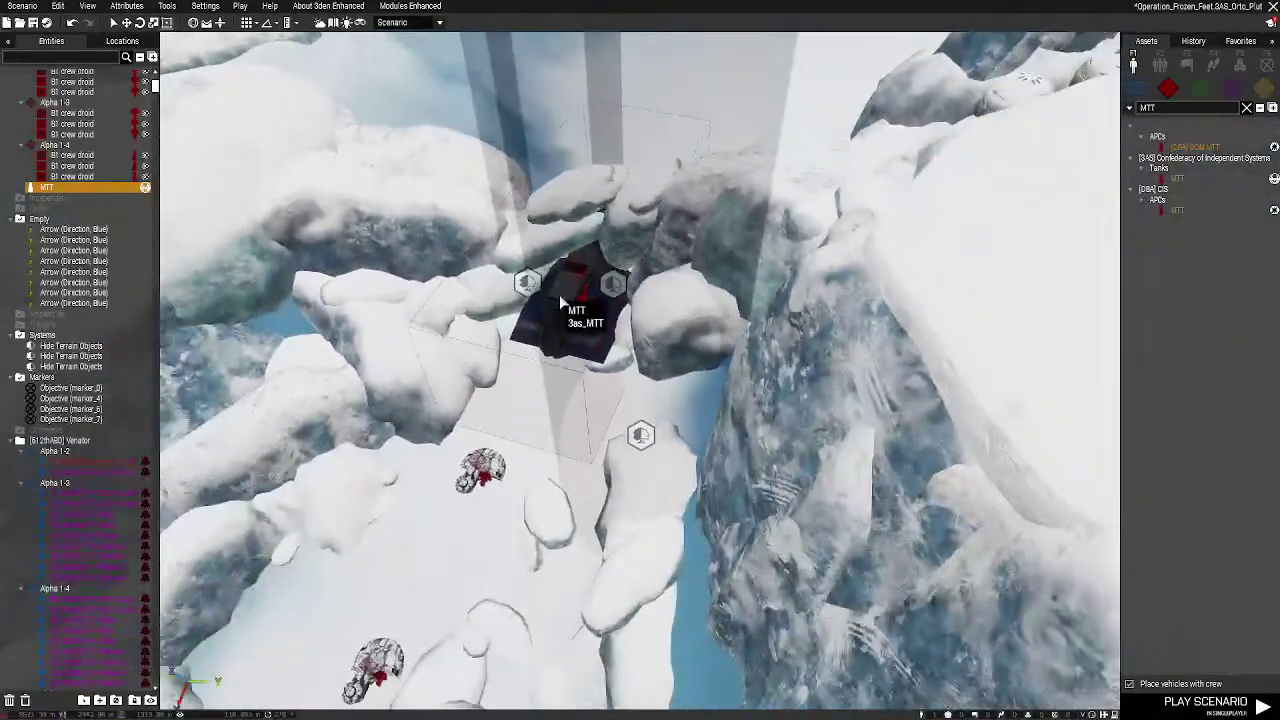
pyautogui.scroll(3, 561, 294)
pyautogui.moveTo(604, 286); pyautogui.dragTo(671, 287)
pyautogui.press('w')
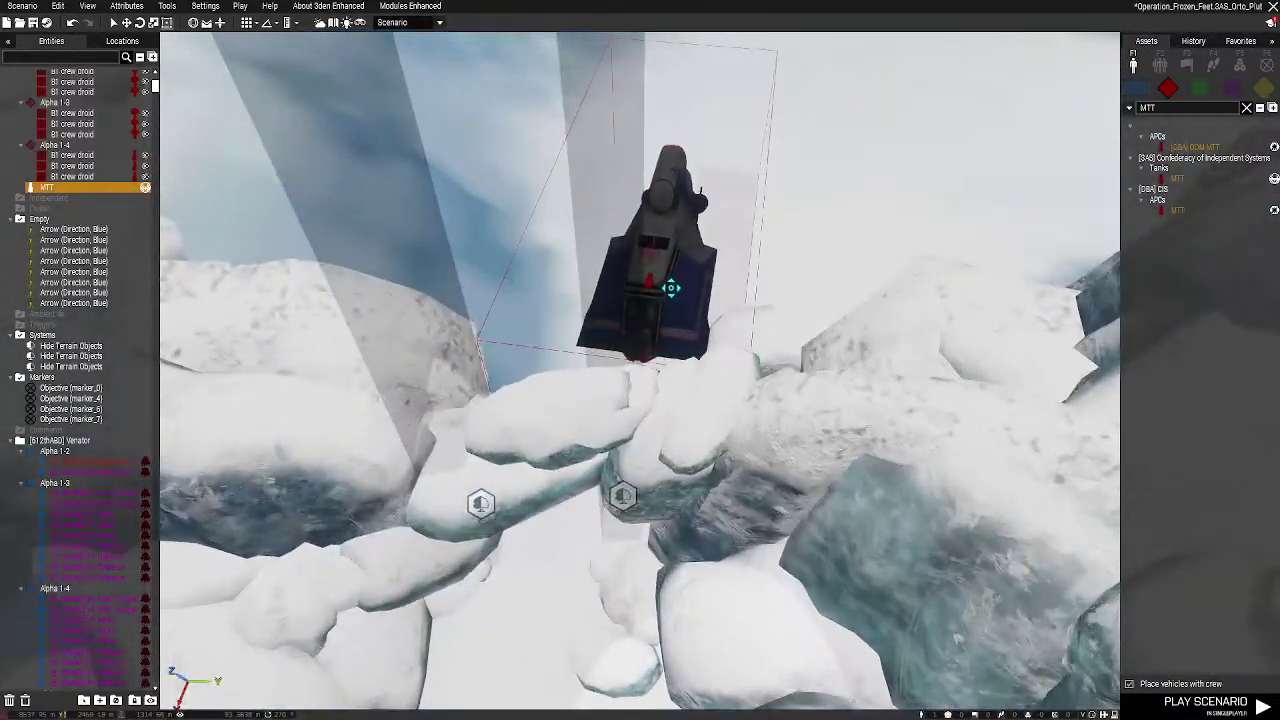
pyautogui.moveTo(671, 287); pyautogui.dragTo(537, 414, button='right')
pyautogui.click(515, 306)
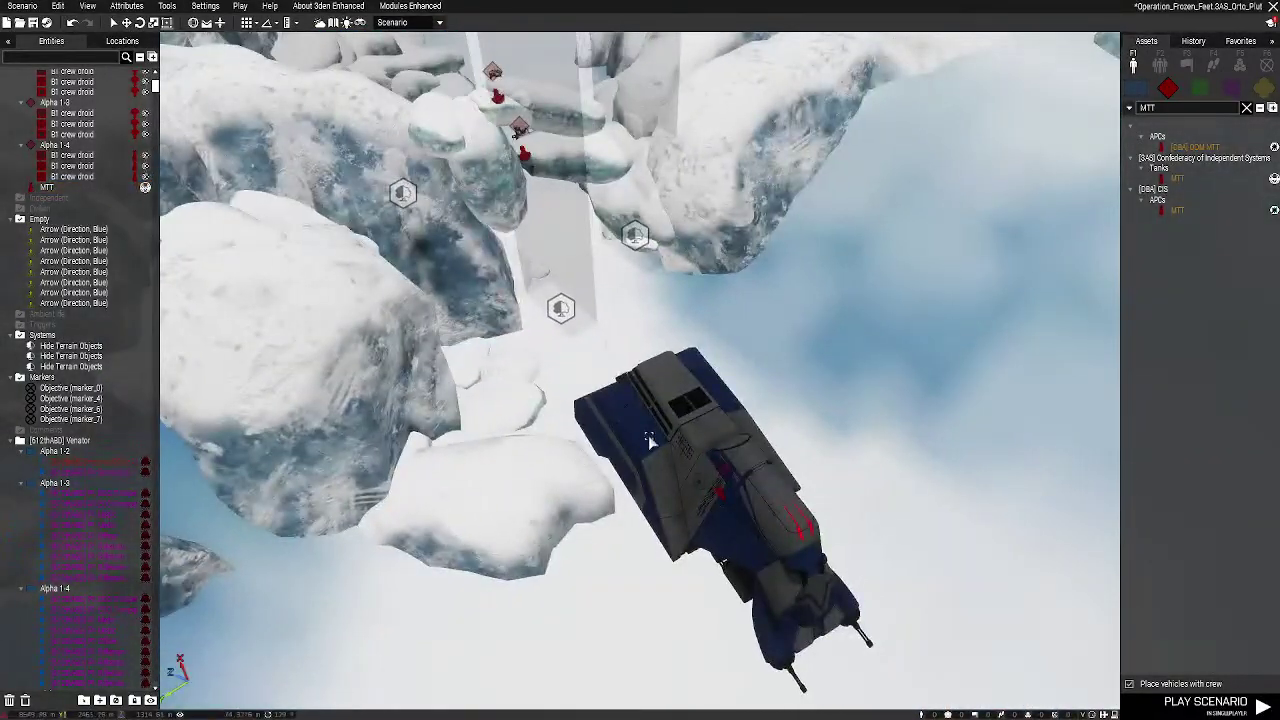
pyautogui.moveTo(651, 441); pyautogui.dragTo(631, 406)
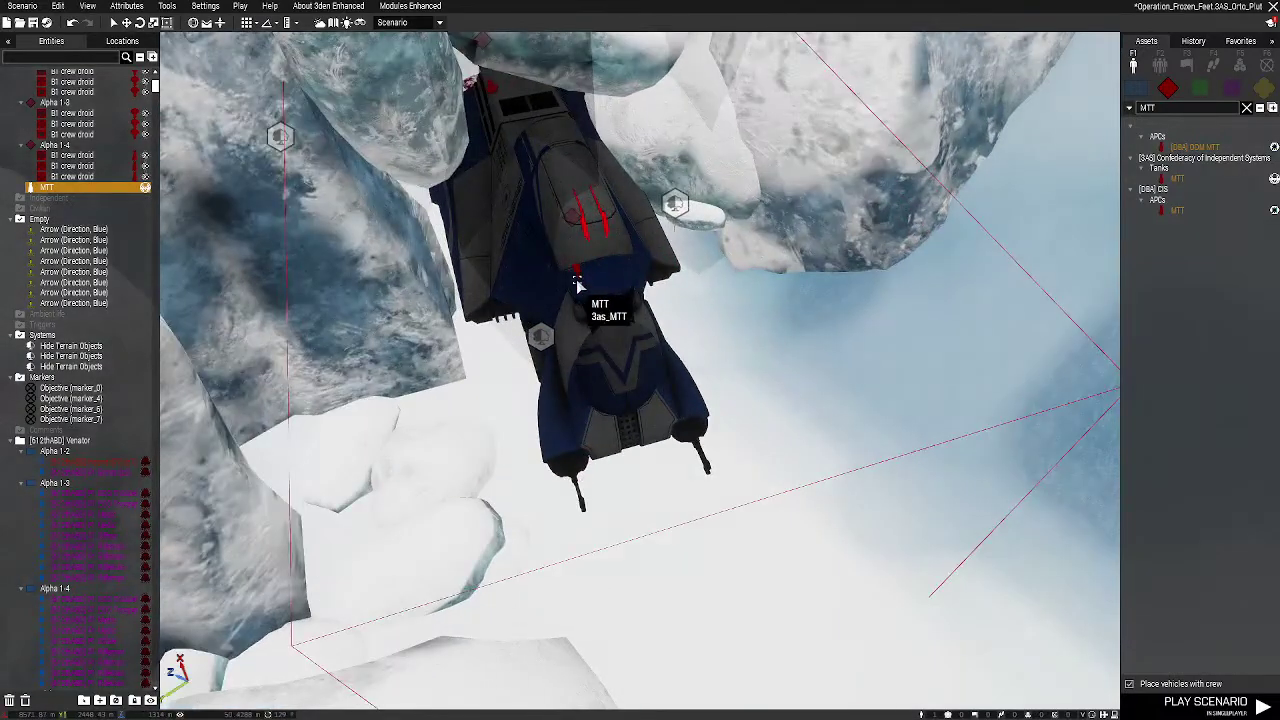
# Disable simulation and damage in the MTT's special states, and save the scenario
pyautogui.doubleClick(580, 285)
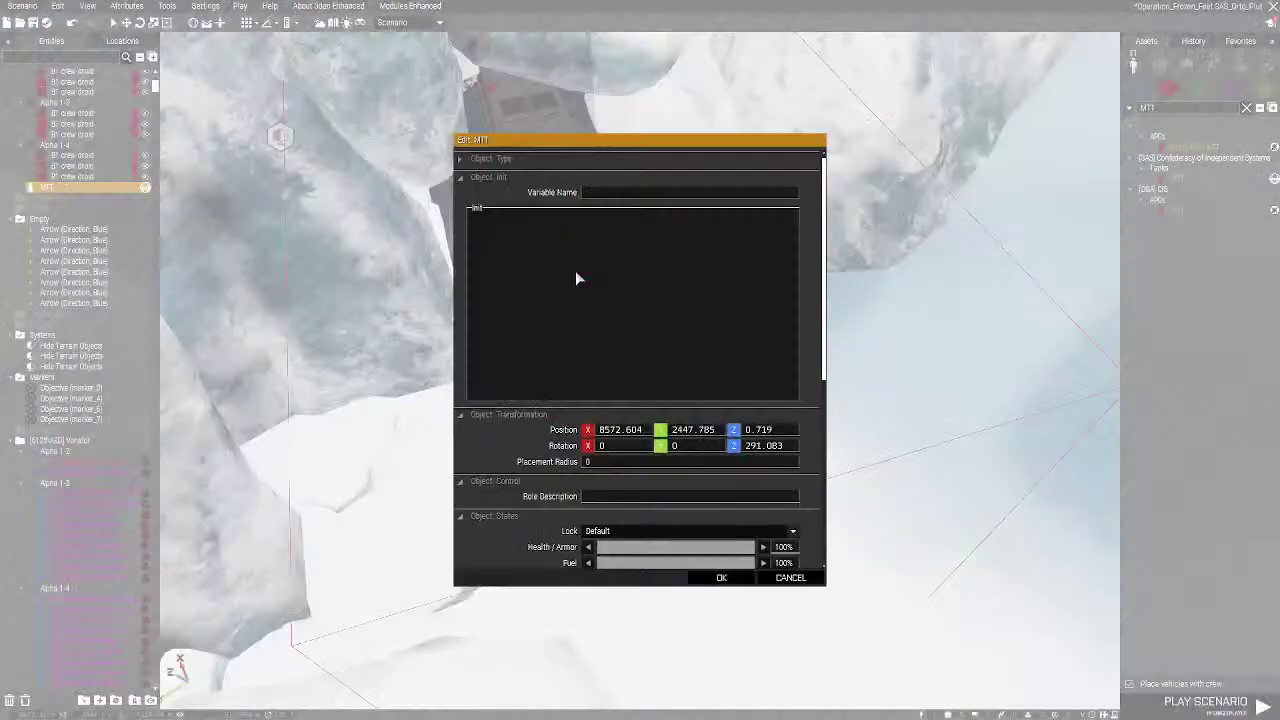
pyautogui.scroll(-5, 580, 277)
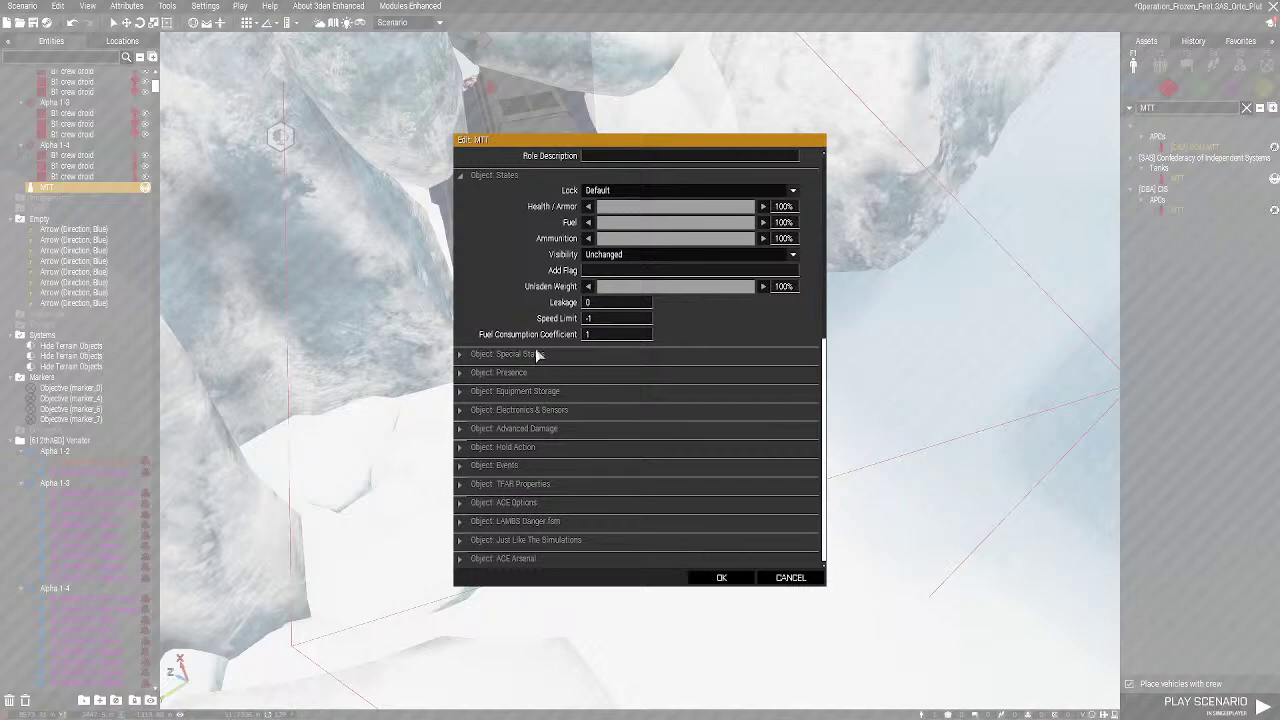
pyautogui.click(535, 353)
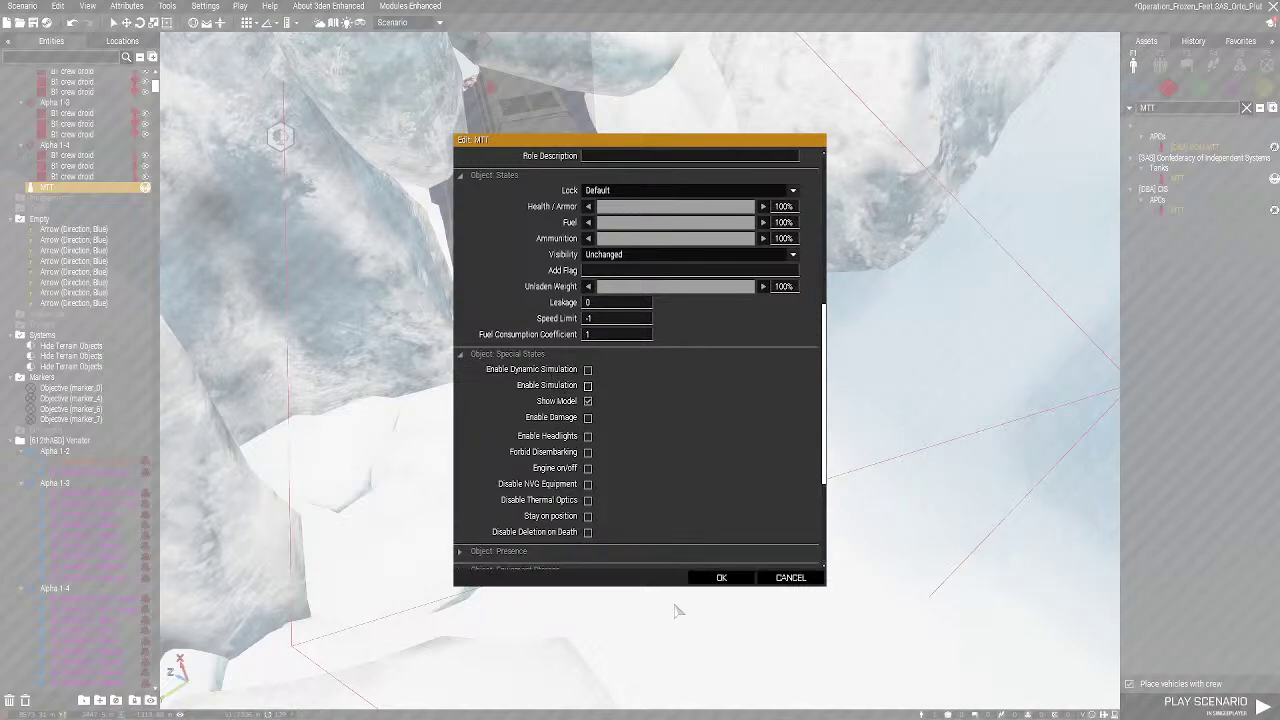
pyautogui.click(722, 578)
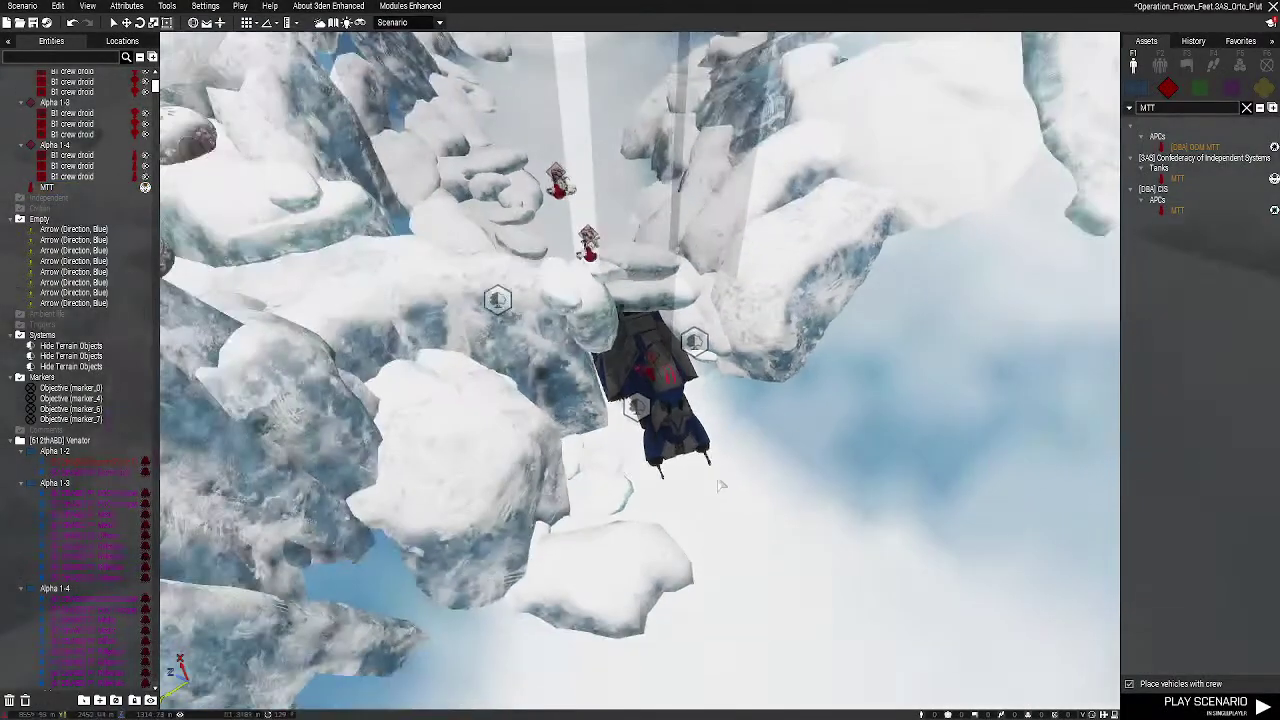
pyautogui.hotkey('ctrl', 's')
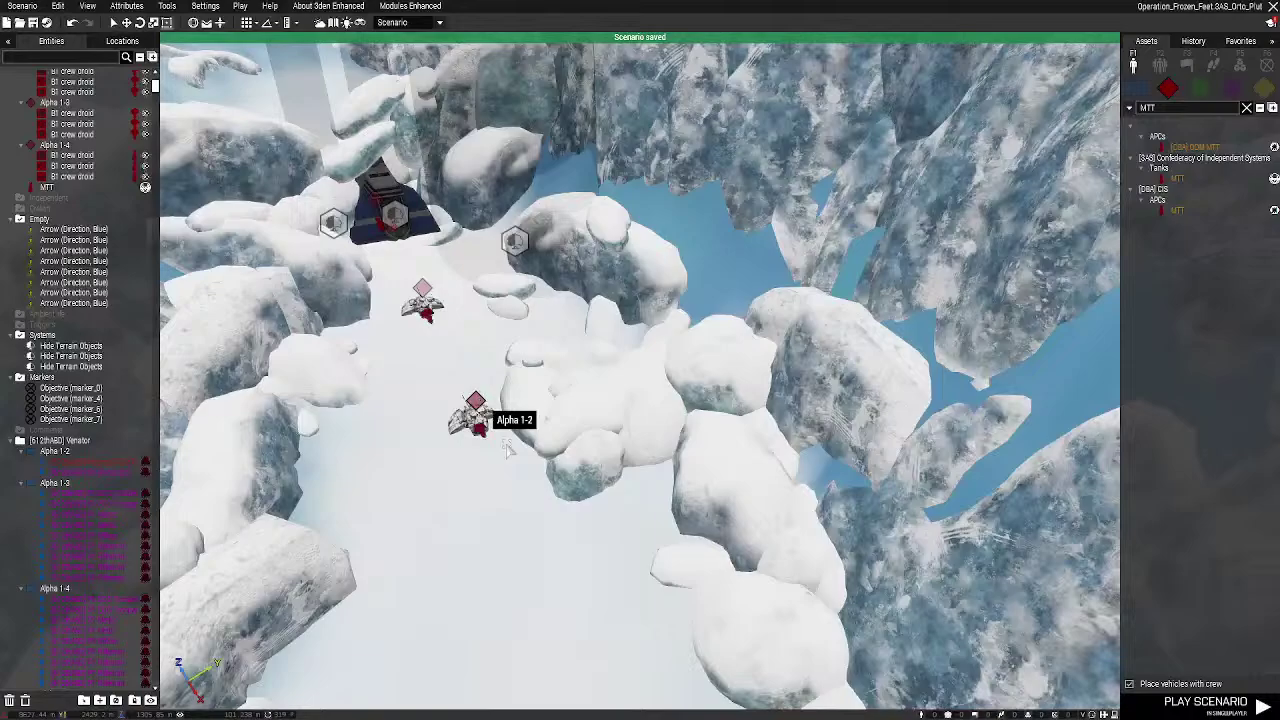
# Try a [DBA] Dwarf Probe Droid from the [DBA] CIS drones on the snow plateau above the canyon, and delete it
pyautogui.moveTo(489, 418); pyautogui.dragTo(822, 499, button='right')
pyautogui.press('s')
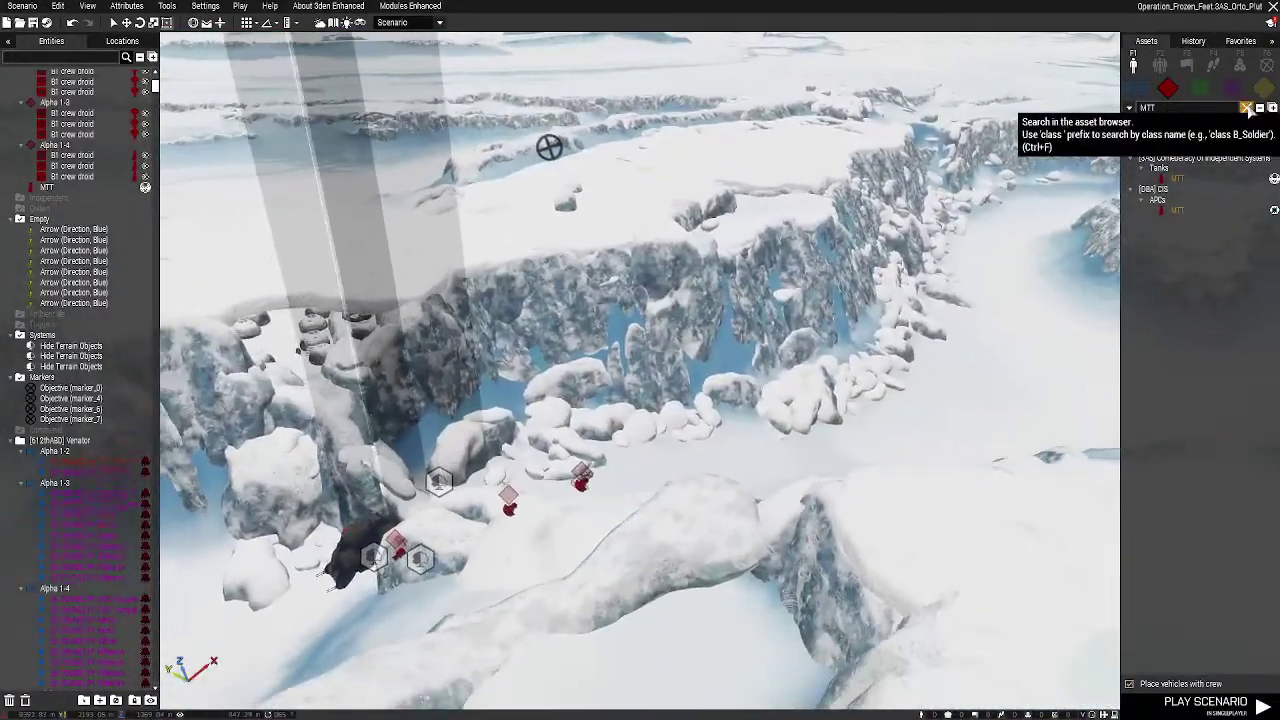
pyautogui.click(1246, 107)
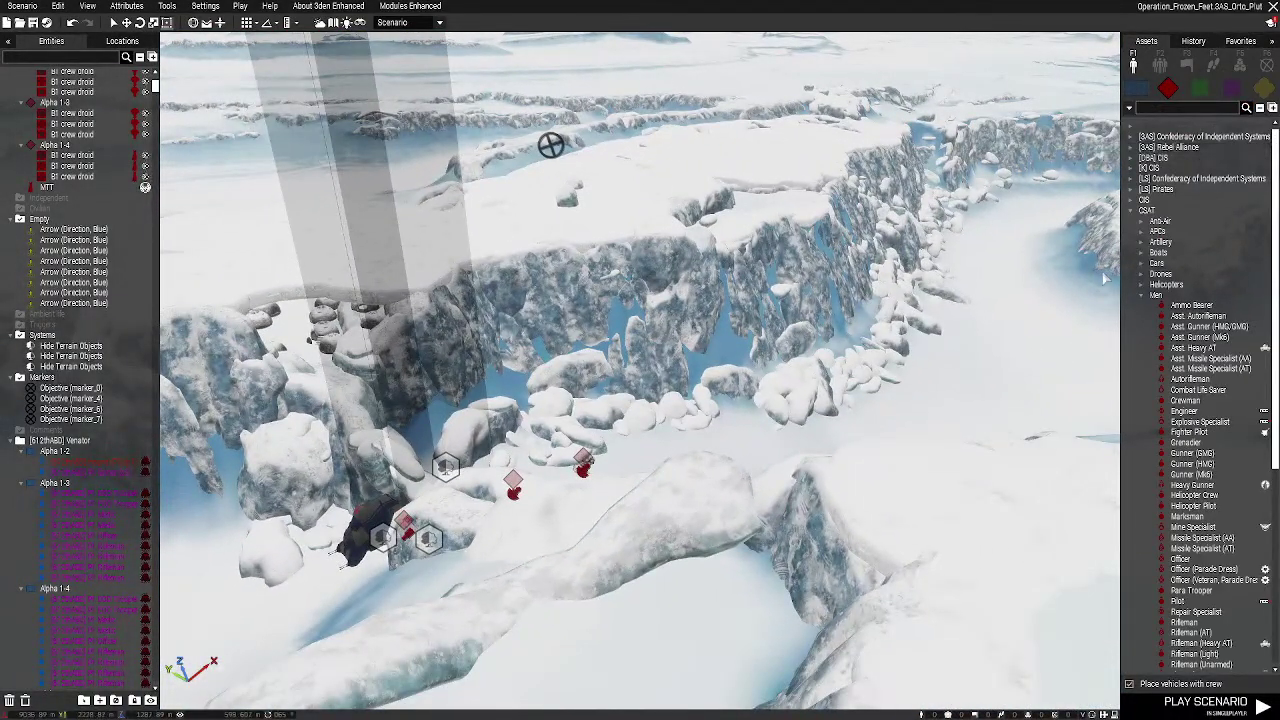
pyautogui.click(1133, 212)
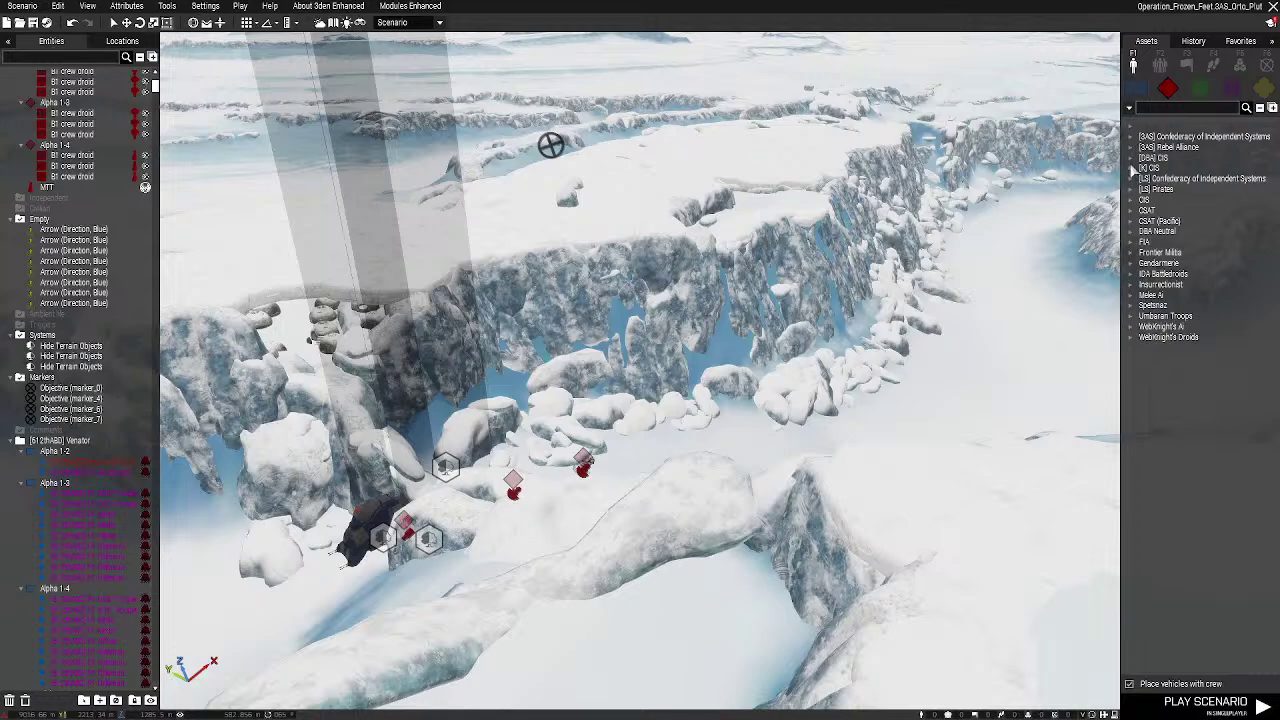
pyautogui.click(1134, 159)
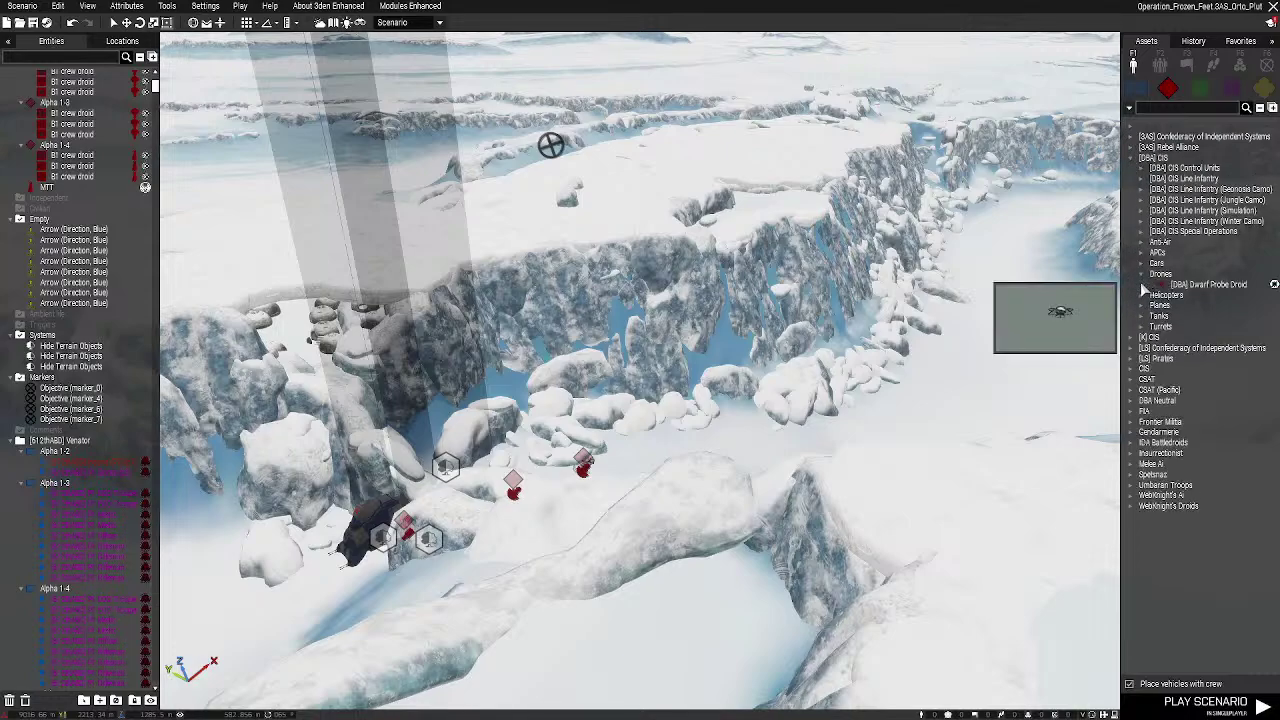
pyautogui.click(1141, 275)
pyautogui.click(1174, 285)
pyautogui.moveTo(811, 566); pyautogui.dragTo(850, 447, button='right')
pyautogui.click(850, 447)
pyautogui.moveTo(825, 520); pyautogui.dragTo(863, 438, button='right')
pyautogui.press('w')
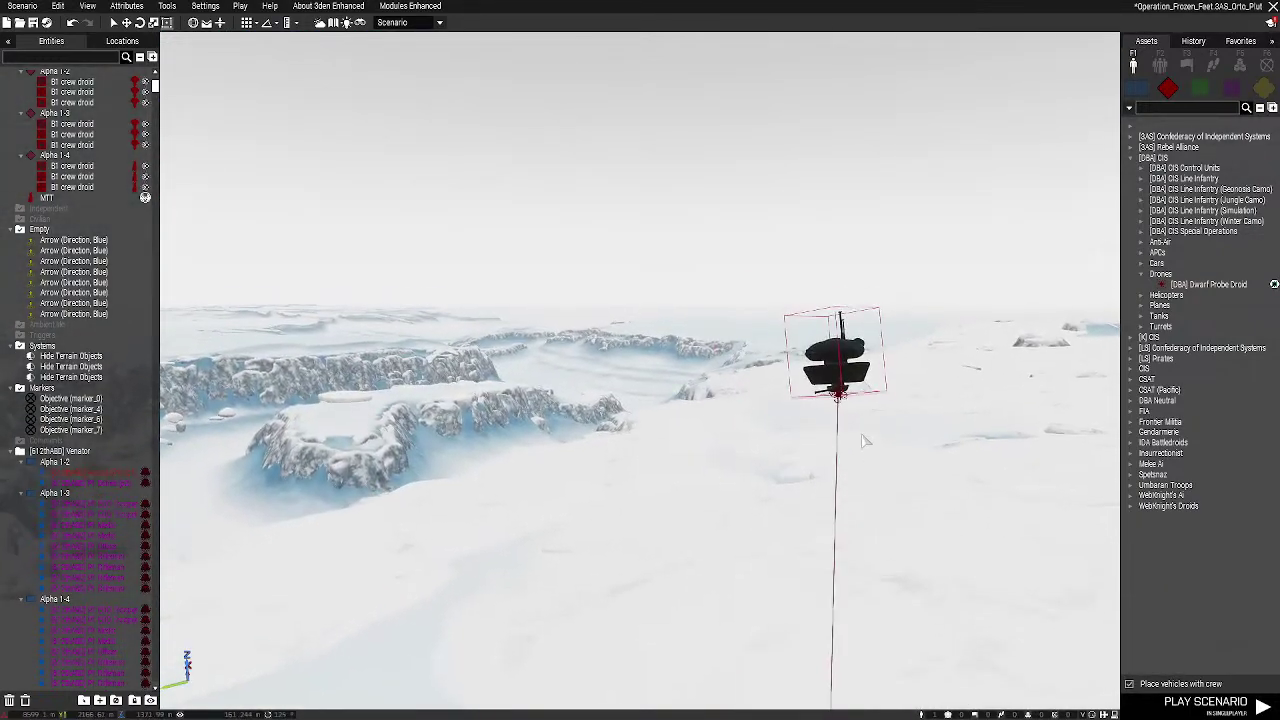
pyautogui.press('Delete')
pyautogui.moveTo(848, 389); pyautogui.dragTo(440, 618, button='right')
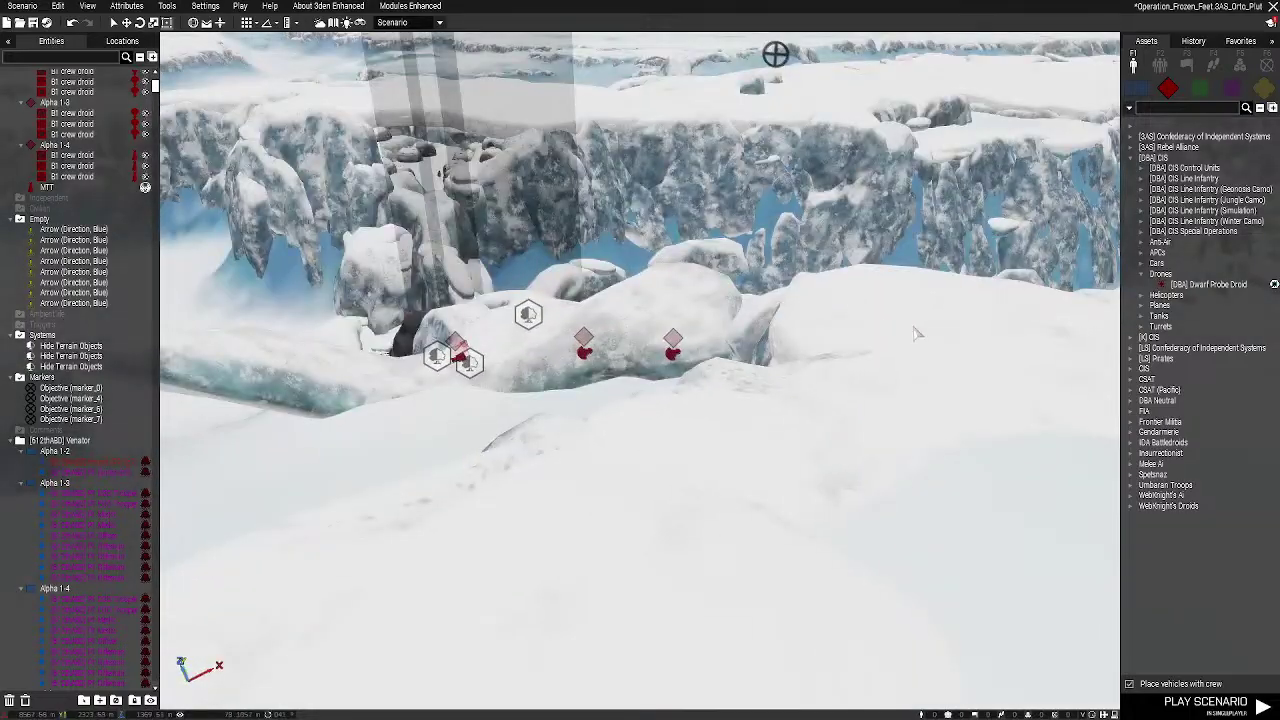
pyautogui.press('w')
pyautogui.moveTo(917, 331); pyautogui.dragTo(1070, 250, button='right')
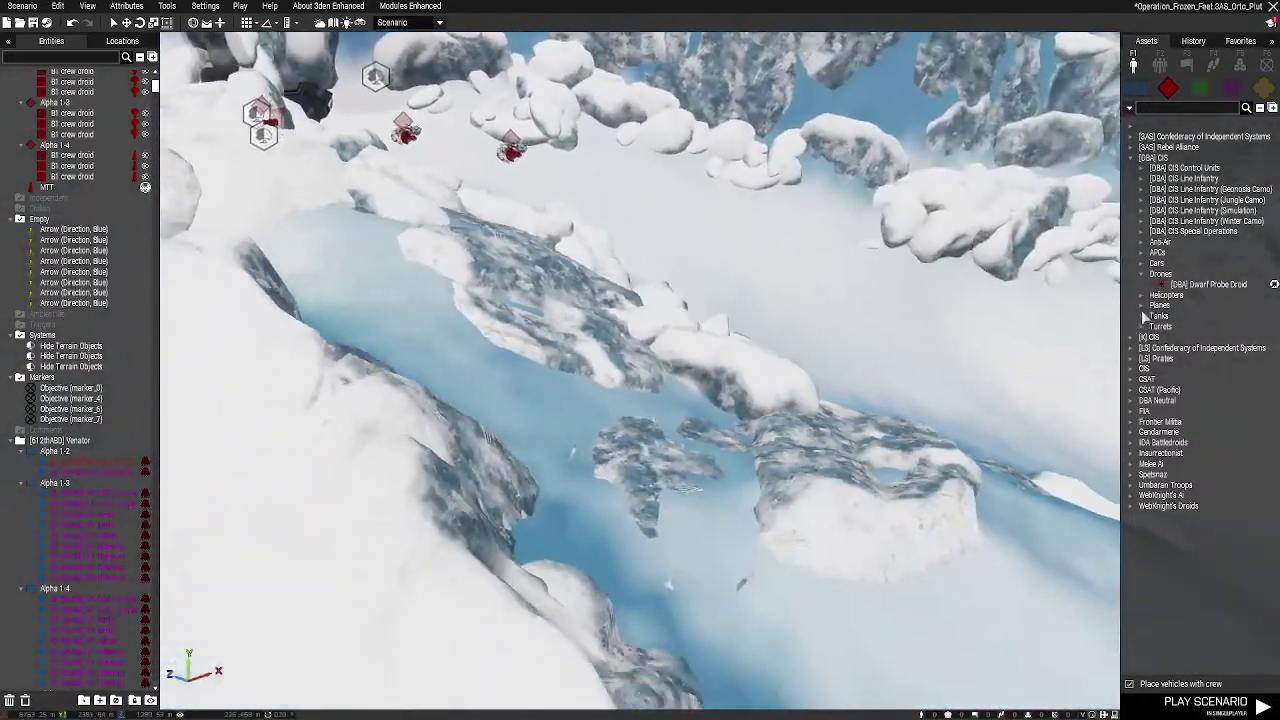
# Browse the planes, helicopters and tanks of [DBA] CIS for another vehicle to defend the canyon
pyautogui.click(1141, 305)
pyautogui.press('w')
pyautogui.click(1141, 296)
pyautogui.click(1141, 296)
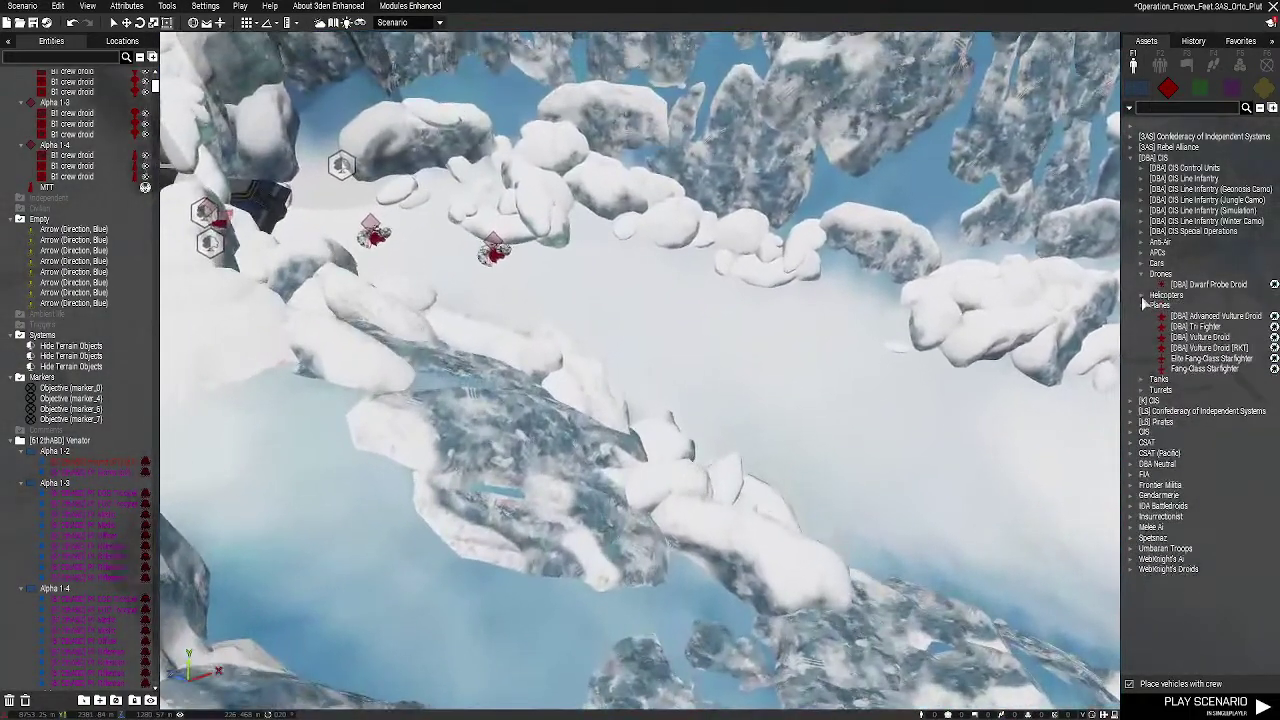
pyautogui.click(1141, 306)
pyautogui.click(1140, 317)
pyautogui.press('s')
pyautogui.press('d')
pyautogui.press('a')
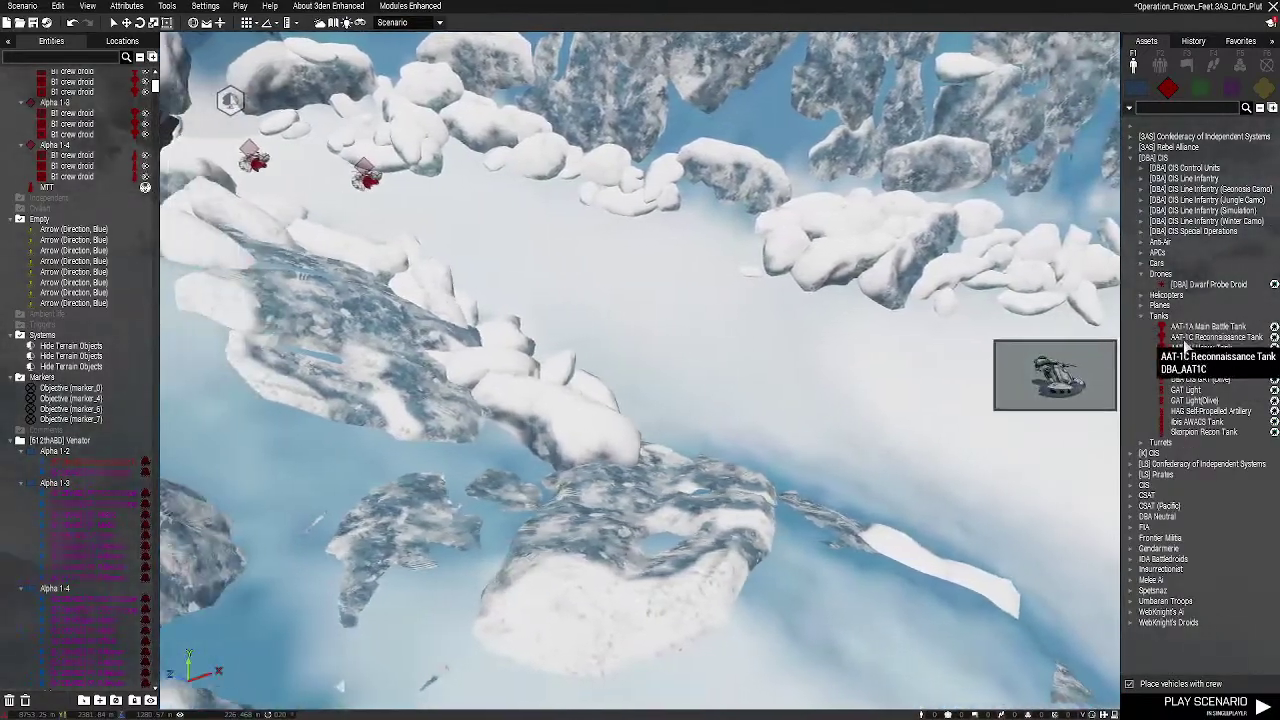
pyautogui.press('s')
pyautogui.press('w')
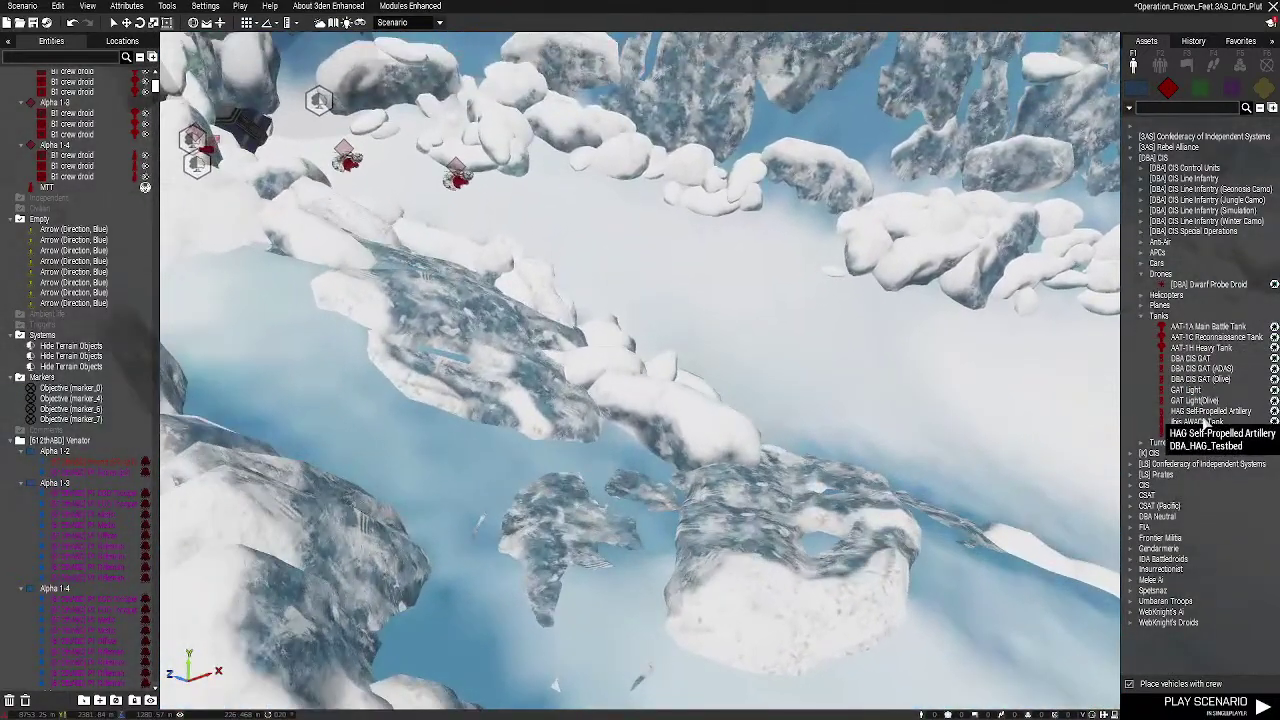
# Try an Ibis AWACS Tank from the [DBA] CIS tanks on the canyon floor, and delete it
pyautogui.press('d')
pyautogui.click(1197, 421)
pyautogui.click(691, 414)
pyautogui.scroll(5, 695, 405)
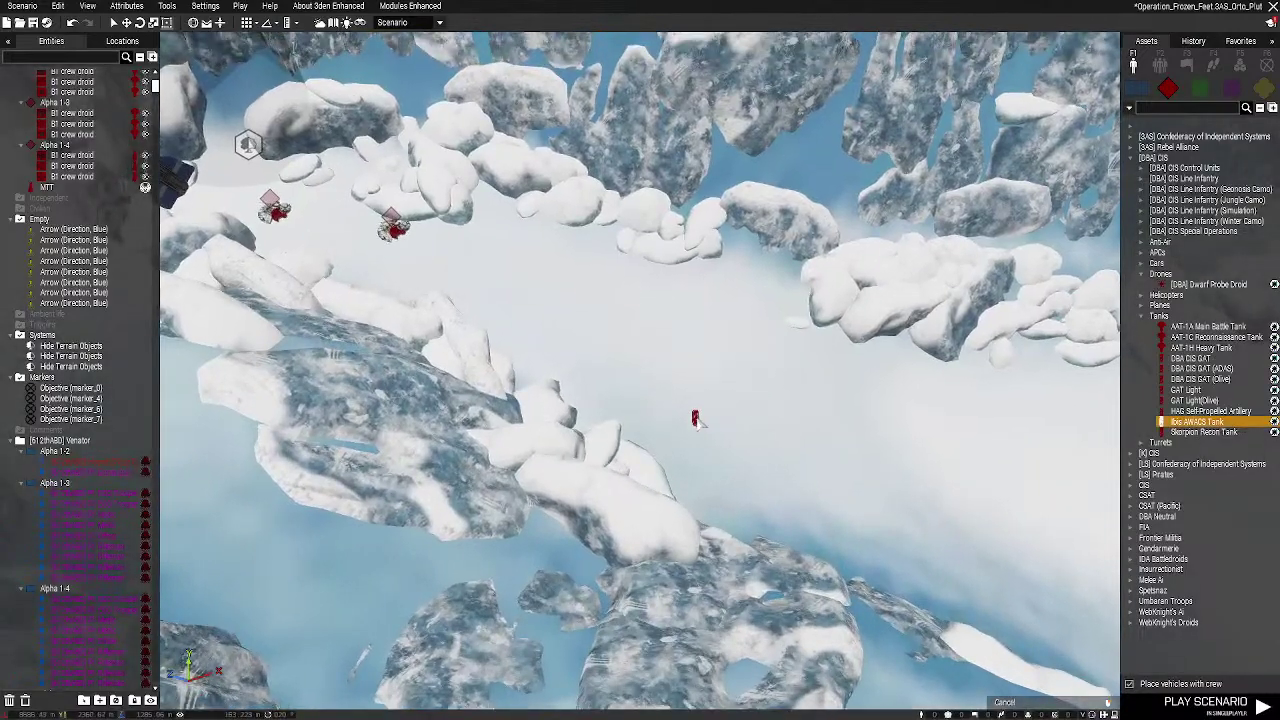
pyautogui.scroll(5, 697, 365)
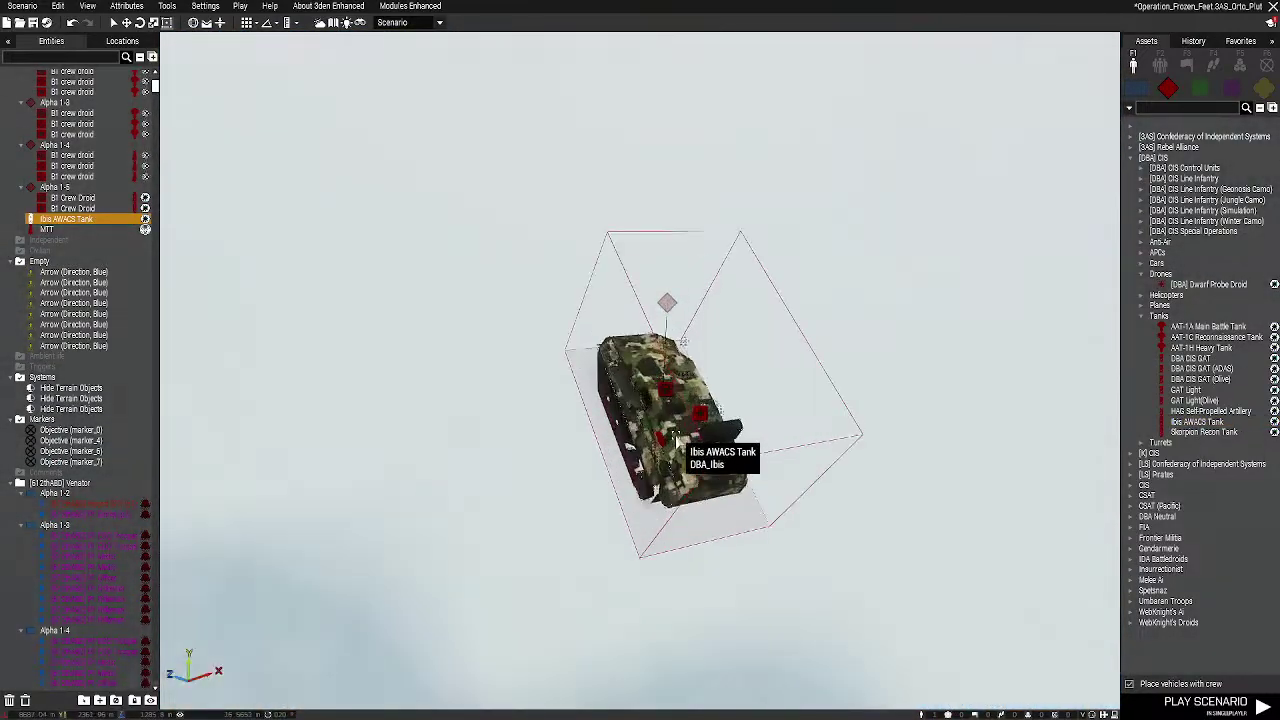
pyautogui.press('Delete')
pyautogui.scroll(-5, 900, 400)
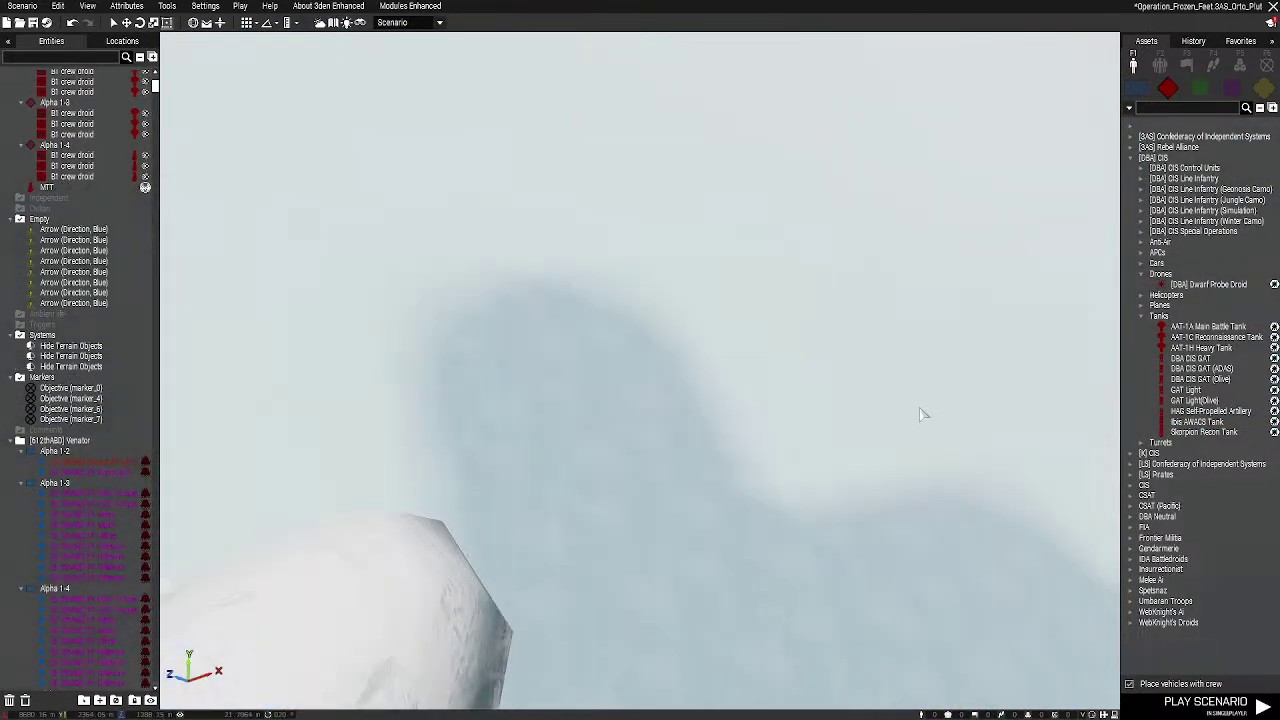
# Place a DBA CIS GAT (ADAS) on the canyon floor behind the two tanks and rotate it
pyautogui.moveTo(920, 414); pyautogui.dragTo(936, 285, button='right')
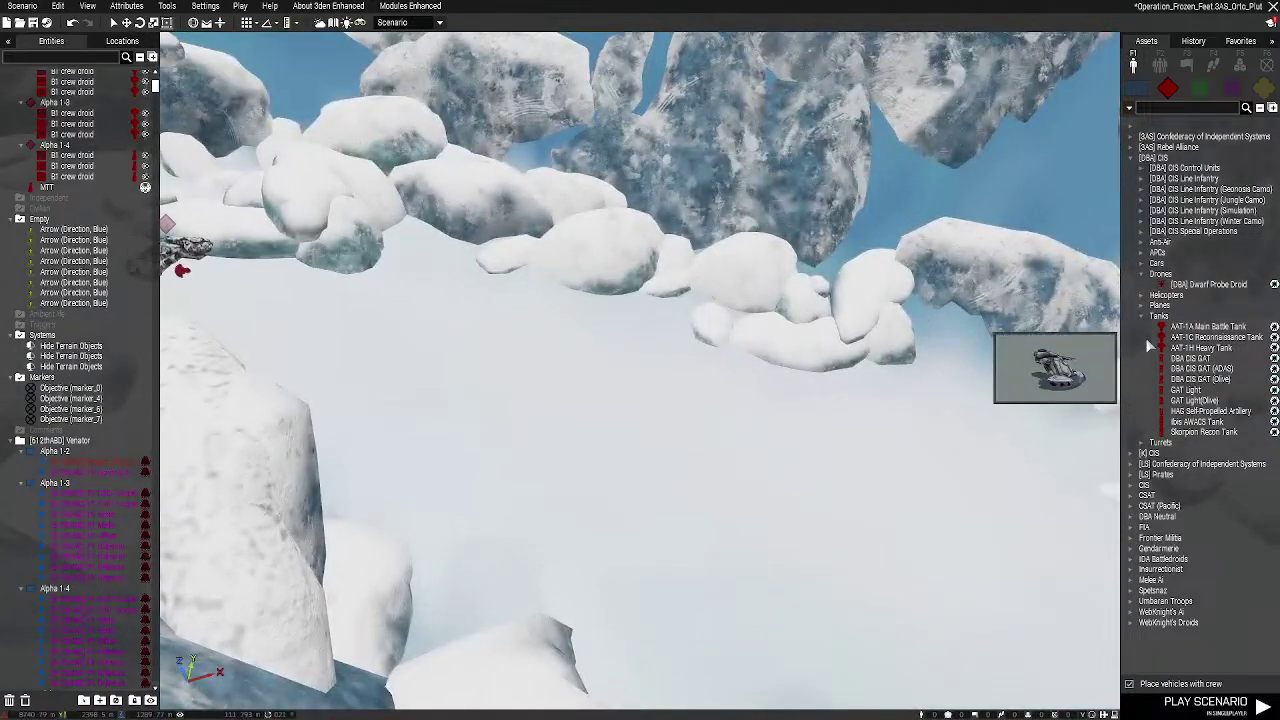
pyautogui.click(1217, 370)
pyautogui.click(793, 620)
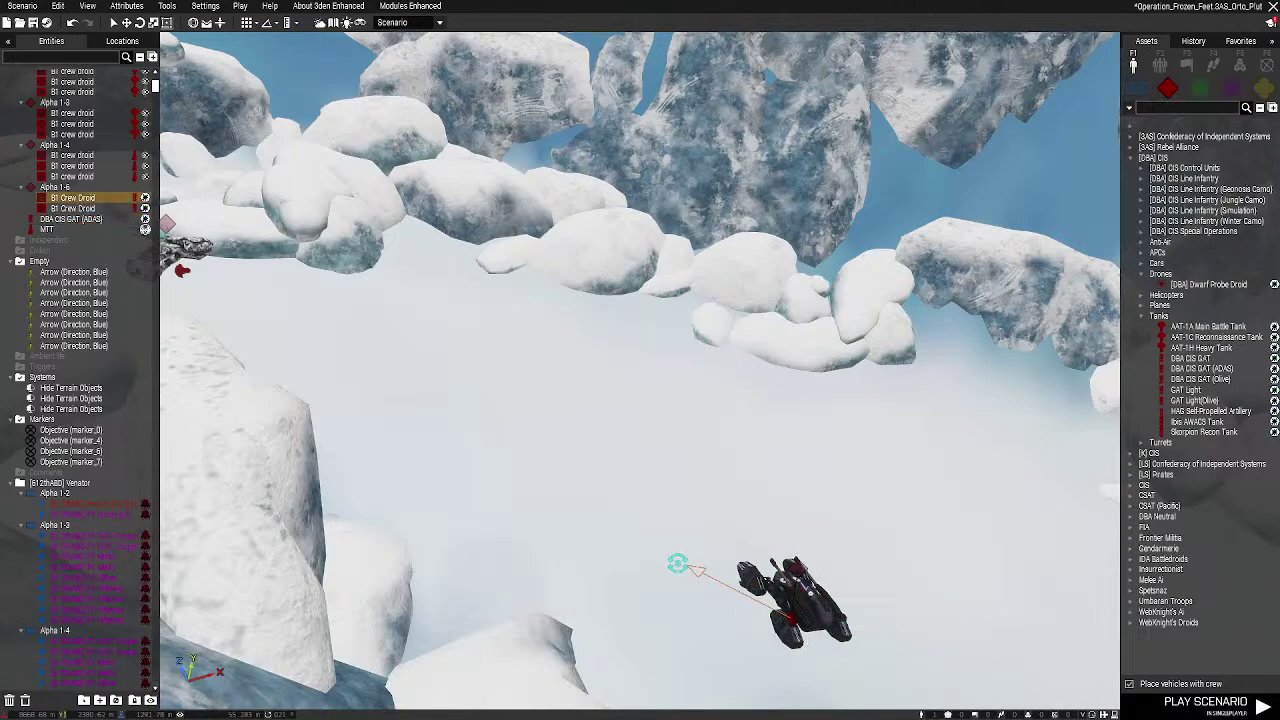
pyautogui.click(791, 620)
pyautogui.moveTo(791, 618); pyautogui.dragTo(546, 506)
pyautogui.press('w')
pyautogui.press('a')
pyautogui.click(815, 527)
pyautogui.moveTo(820, 525); pyautogui.dragTo(740, 490, button='right')
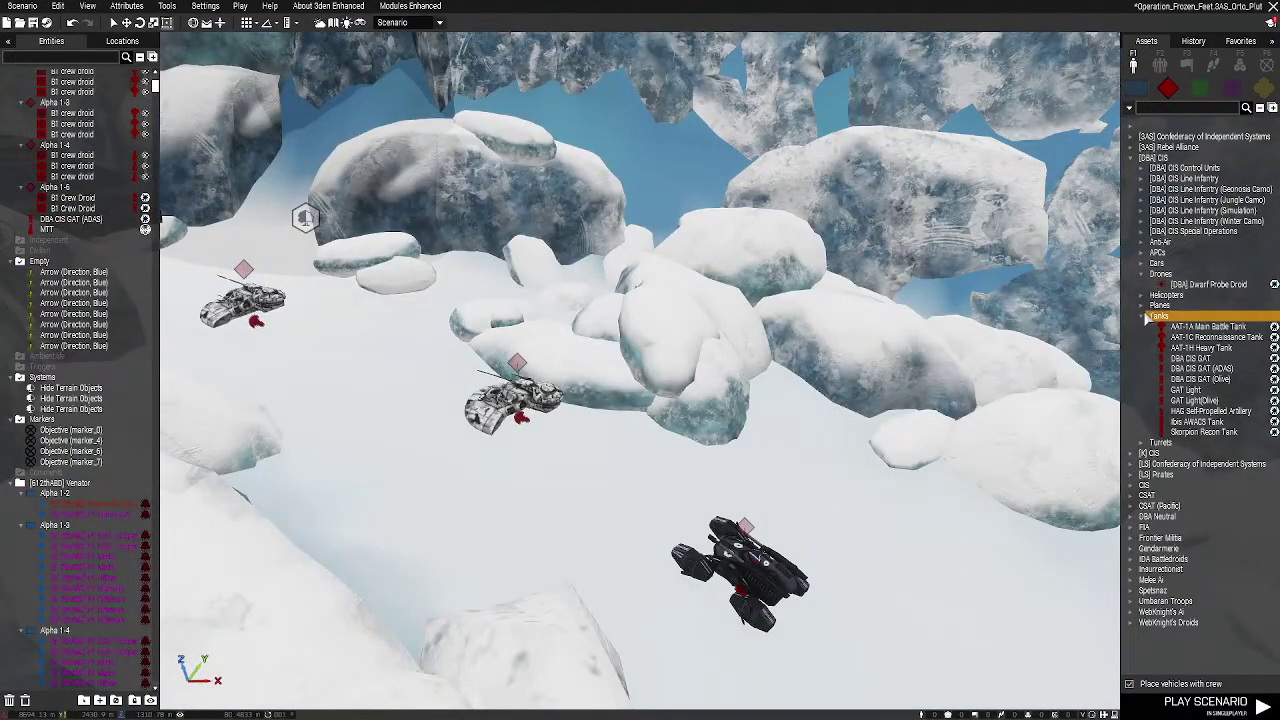
# Place an Argon Medical Truck from the [DBA] CIS cars, turn it along the canyon and move it up behind the GAT
pyautogui.click(1143, 306)
pyautogui.click(1141, 306)
pyautogui.click(1141, 317)
pyautogui.click(1141, 263)
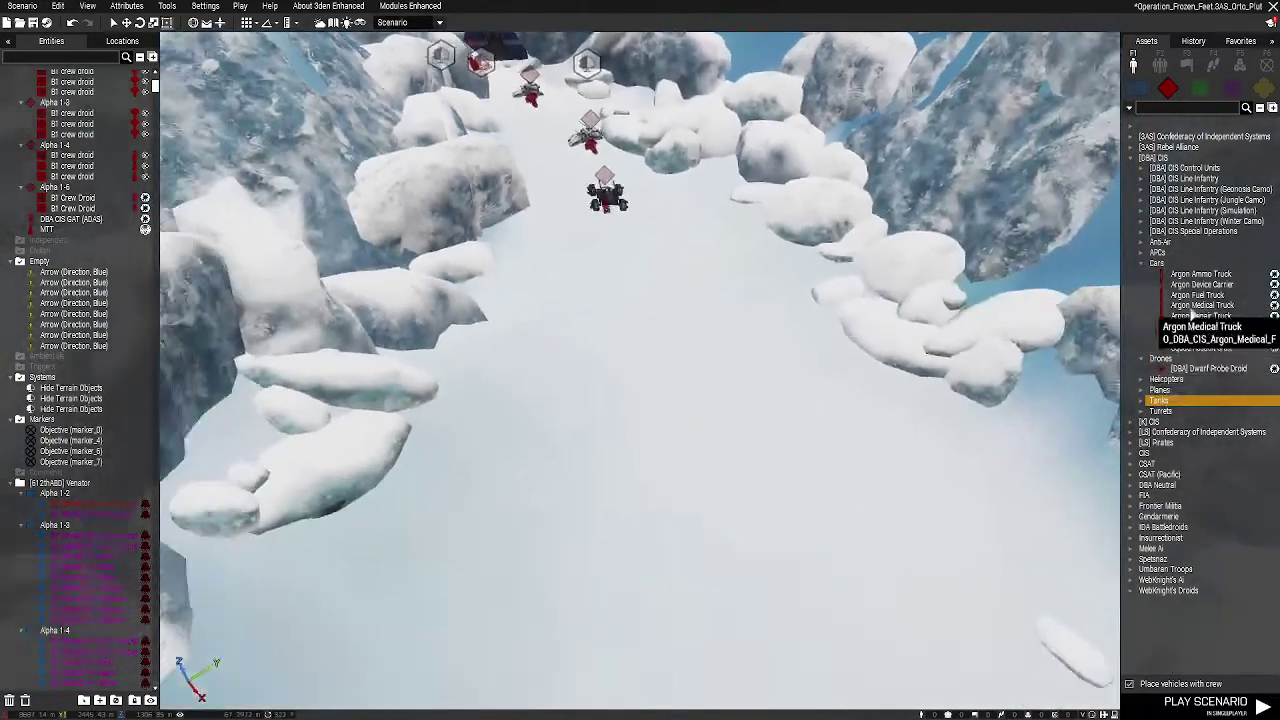
pyautogui.click(1195, 305)
pyautogui.click(757, 383)
pyautogui.scroll(4, 757, 380)
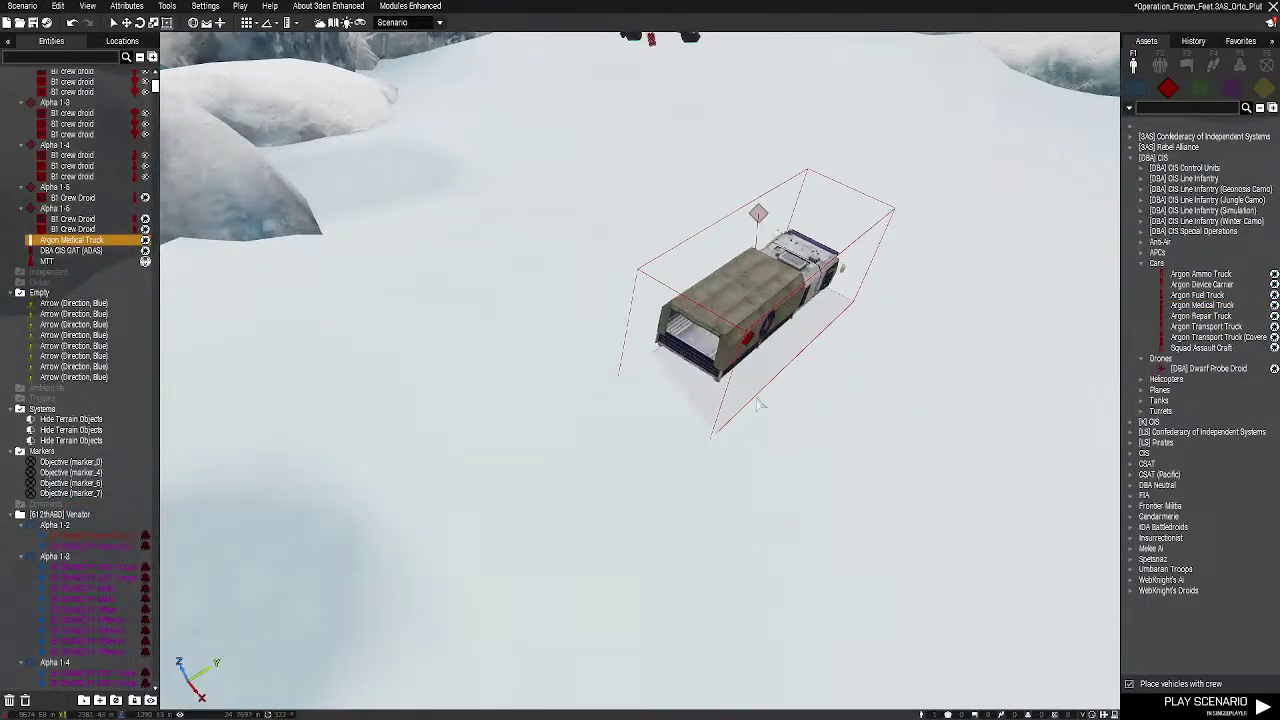
pyautogui.keyDown('shift'); pyautogui.moveTo(745, 312); pyautogui.dragTo(860, 405); pyautogui.keyUp('shift')
pyautogui.scroll(-4, 866, 415)
pyautogui.scroll(-3, 871, 421)
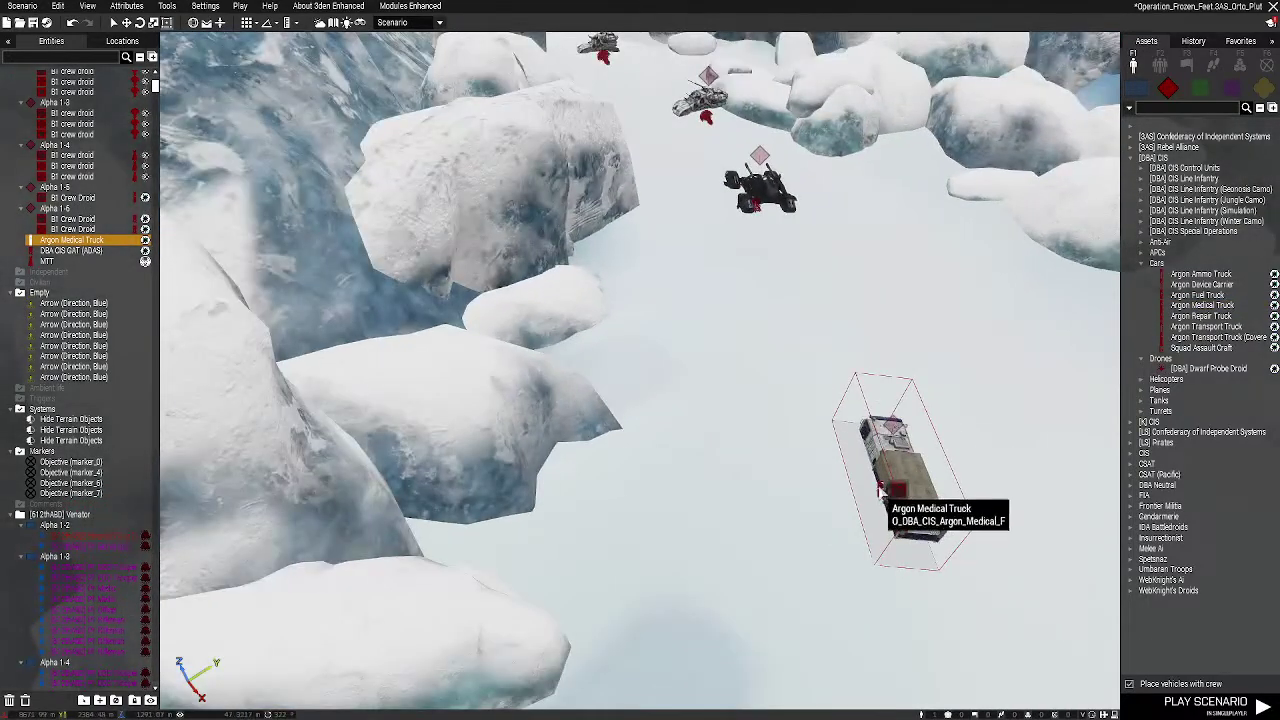
pyautogui.moveTo(881, 490); pyautogui.dragTo(822, 337)
# Place an Argon Ammo Truck behind the medical truck, align it with the column, and save the scenario
pyautogui.press('d')
pyautogui.press('s')
pyautogui.click(1200, 264)
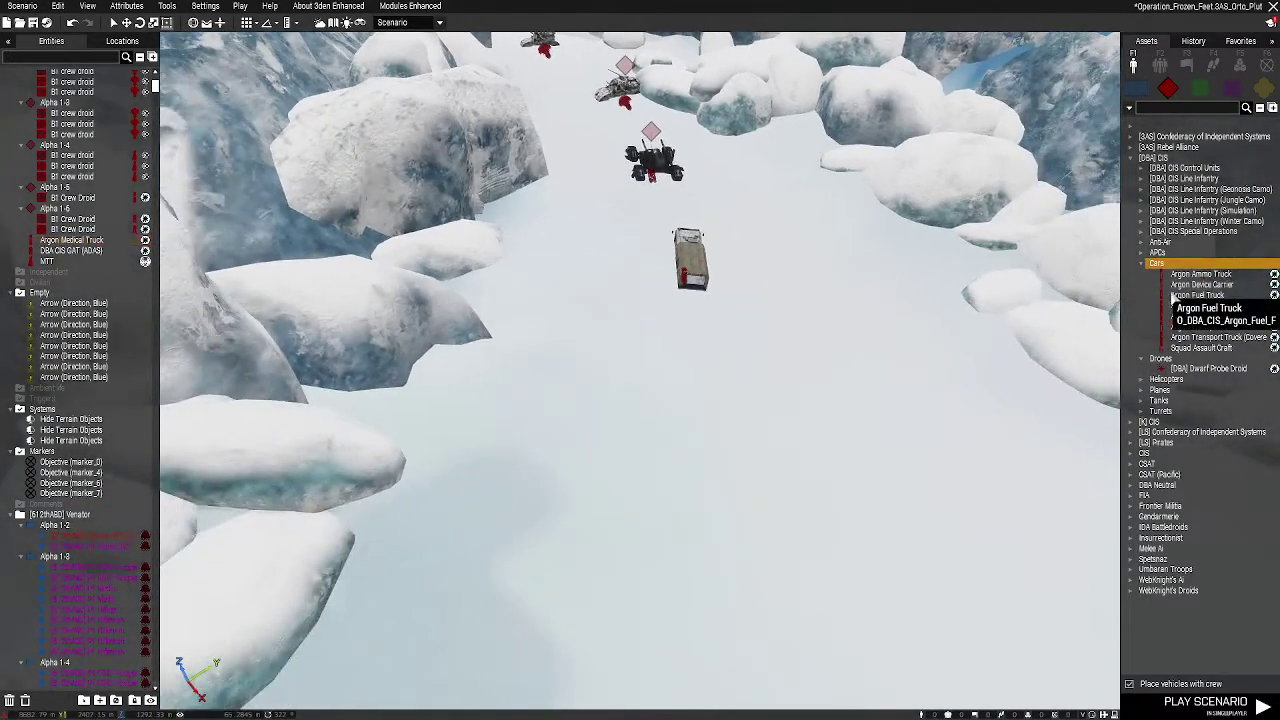
pyautogui.click(778, 420)
pyautogui.keyDown('shift'); pyautogui.moveTo(780, 420); pyautogui.dragTo(760, 274); pyautogui.keyUp('shift')
pyautogui.press('w')
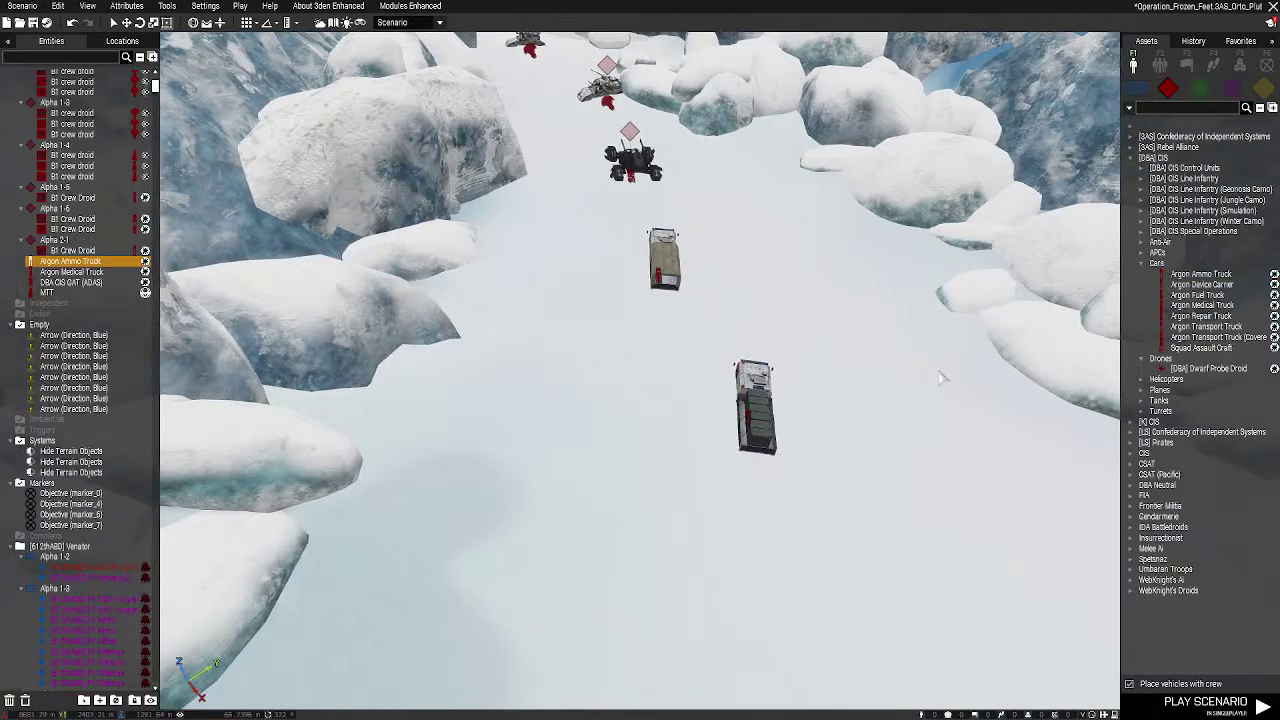
pyautogui.moveTo(948, 377); pyautogui.dragTo(893, 560, button='right')
pyautogui.hotkey('ctrl', 's')
# Examine the CIS column and the surrounding canyon from several sides, and check its location on the map
pyautogui.click(783, 430)
pyautogui.scroll(-5, 800, 450)
pyautogui.moveTo(868, 620); pyautogui.dragTo(860, 525, button='right')
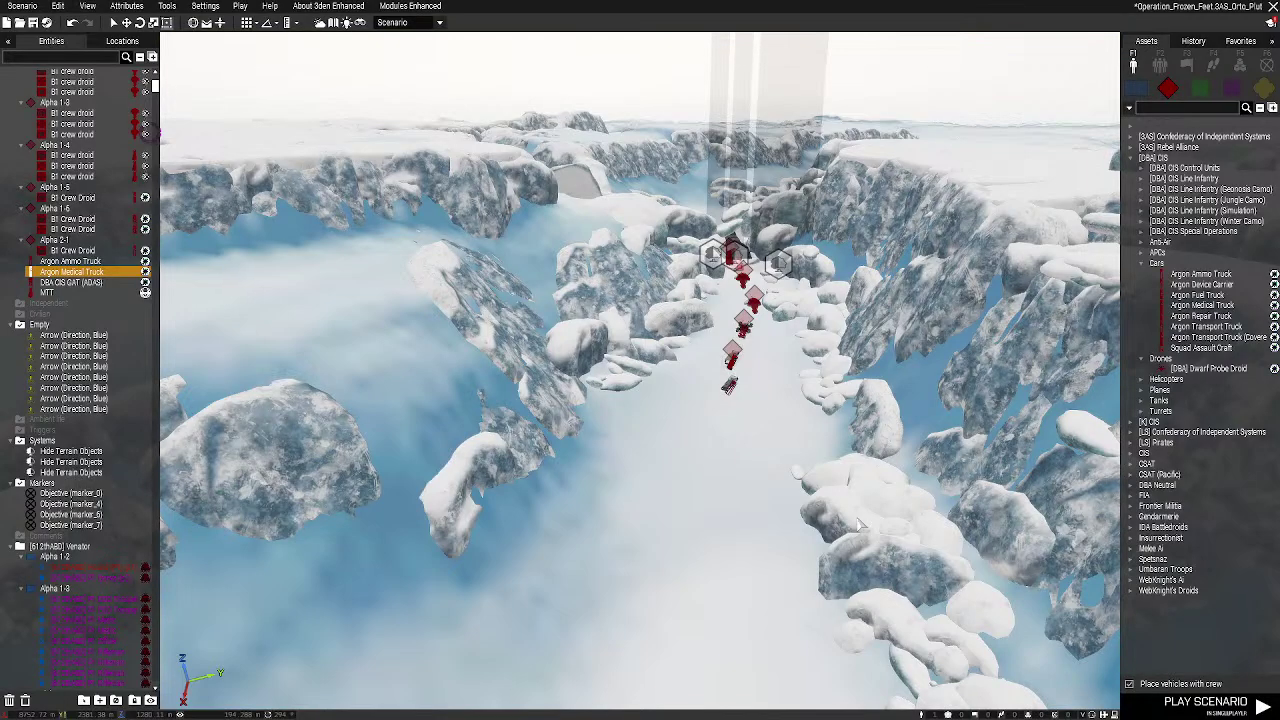
pyautogui.press('d')
pyautogui.press('w')
pyautogui.moveTo(856, 516); pyautogui.dragTo(857, 522, button='right')
pyautogui.press('w')
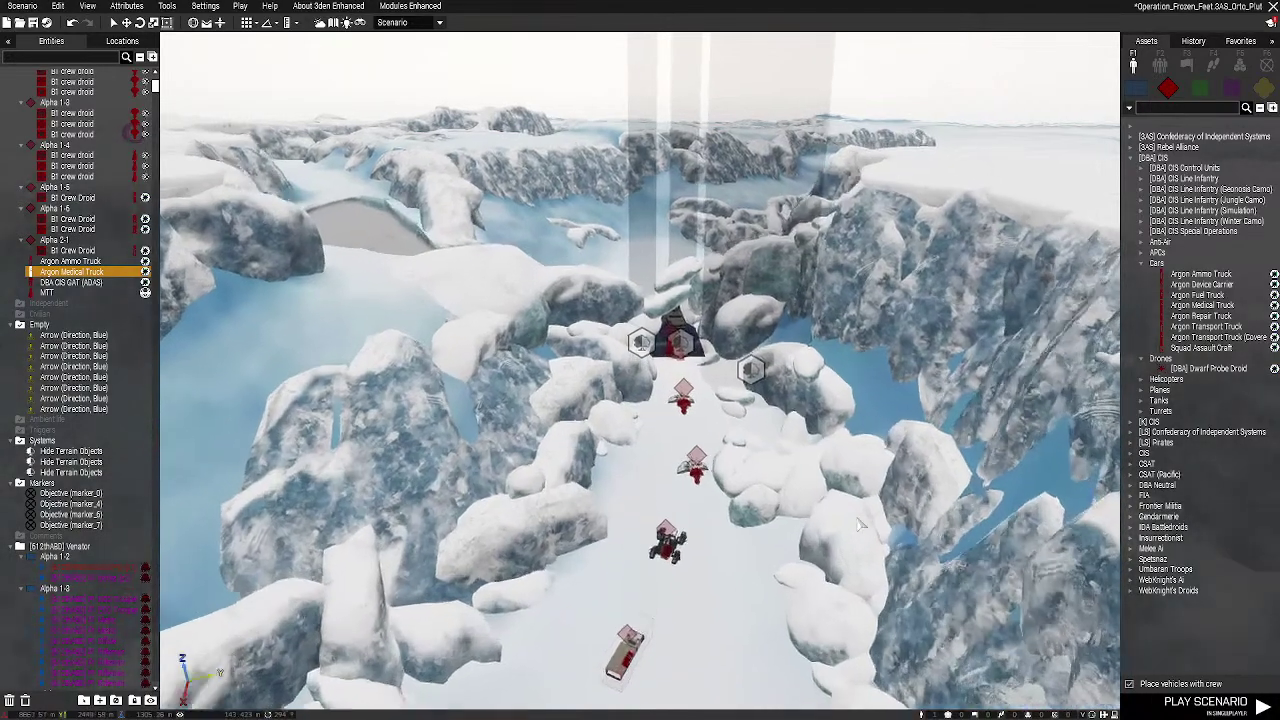
pyautogui.press('m')
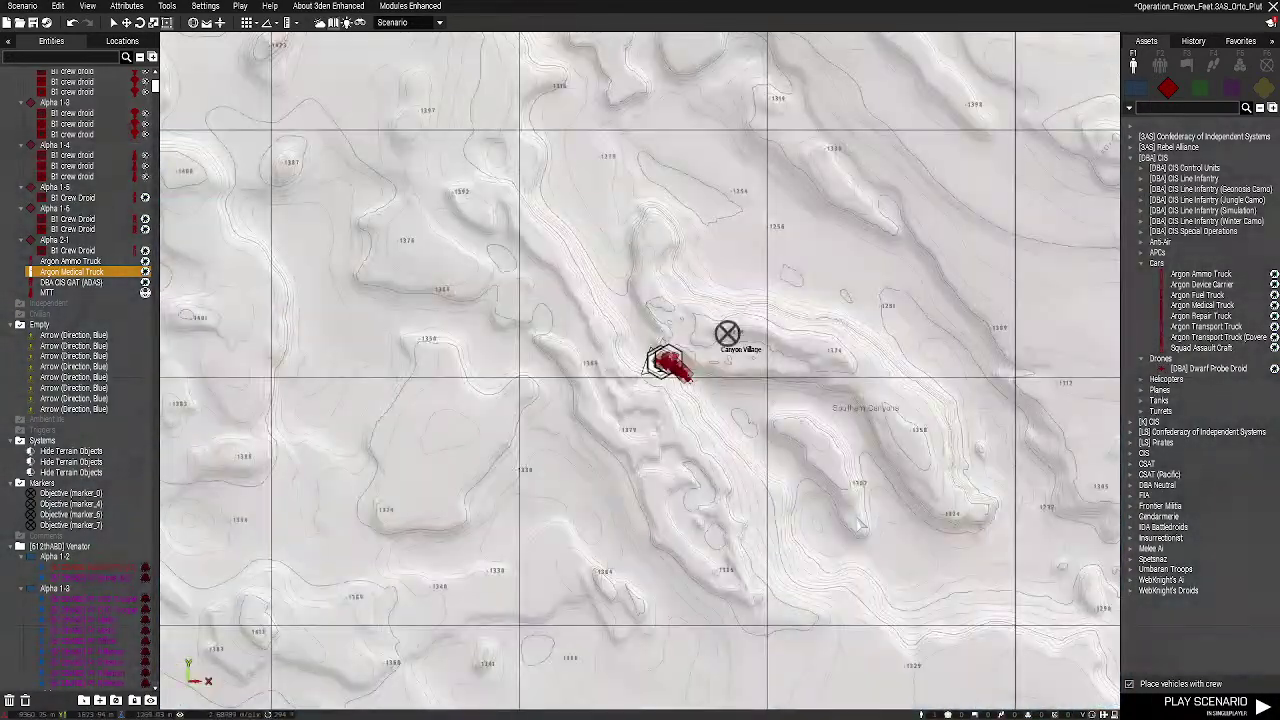
pyautogui.press('m')
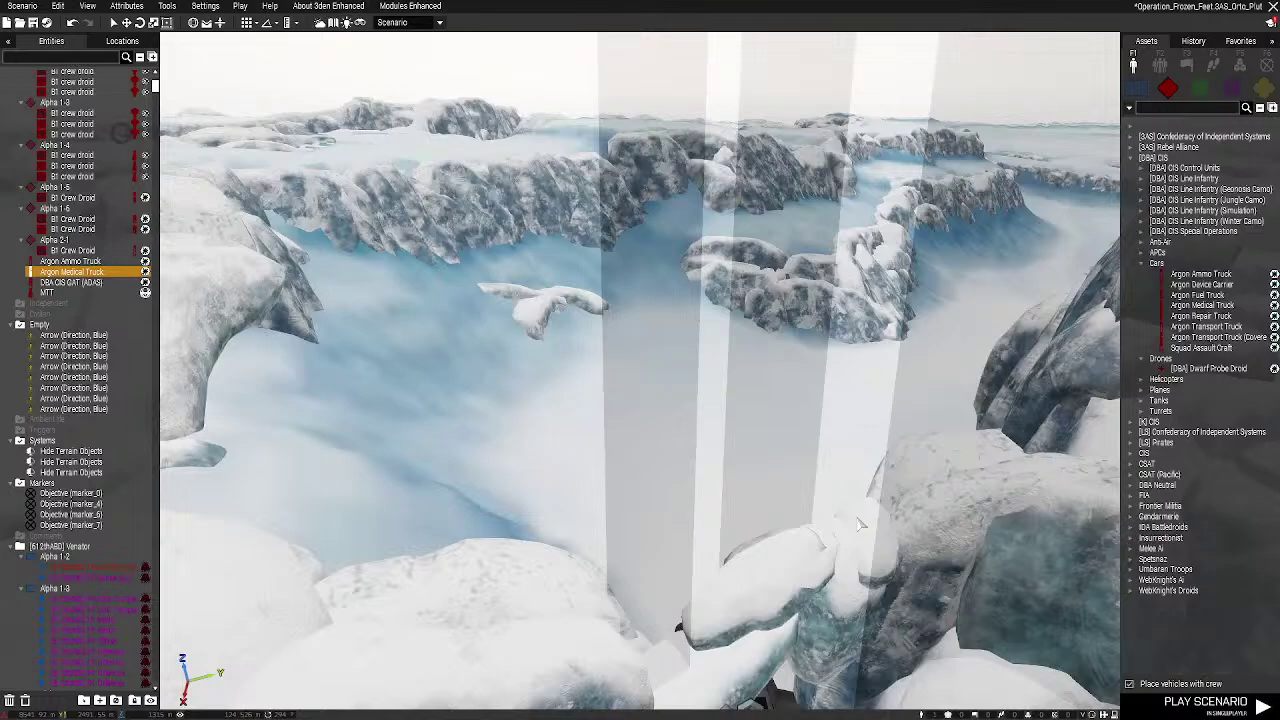
pyautogui.press('s')
pyautogui.press('d')
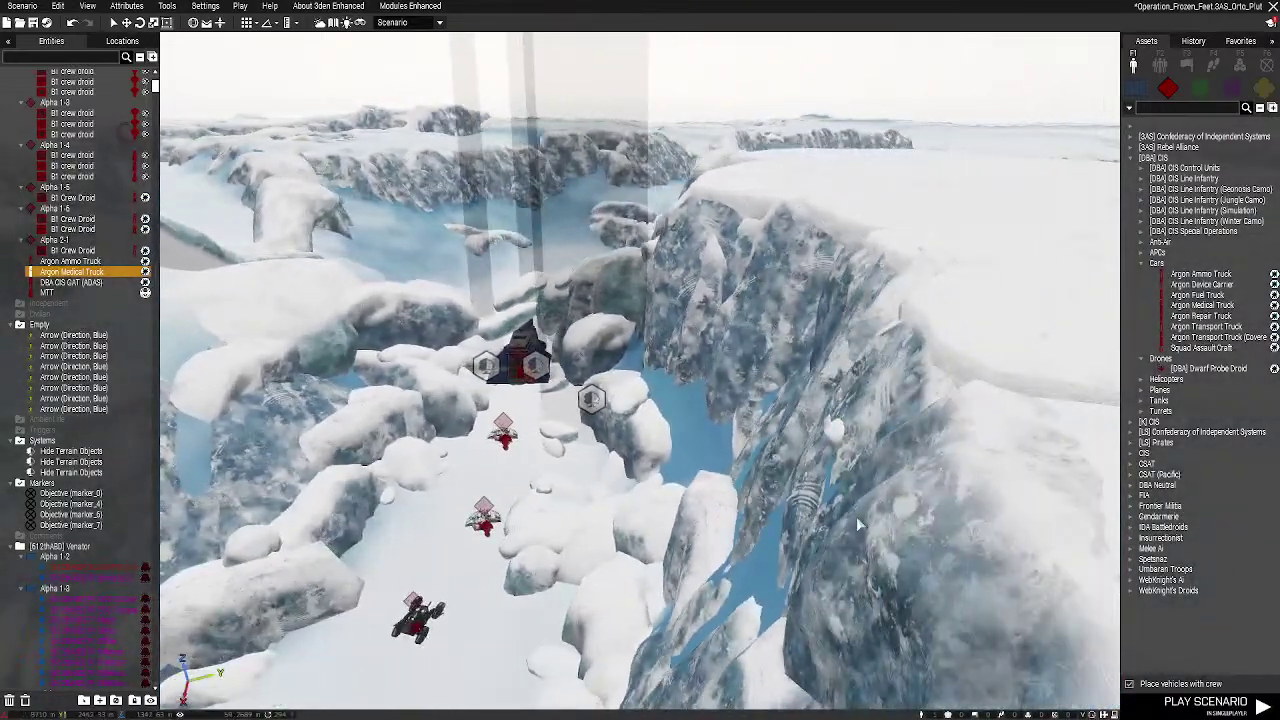
pyautogui.press('s')
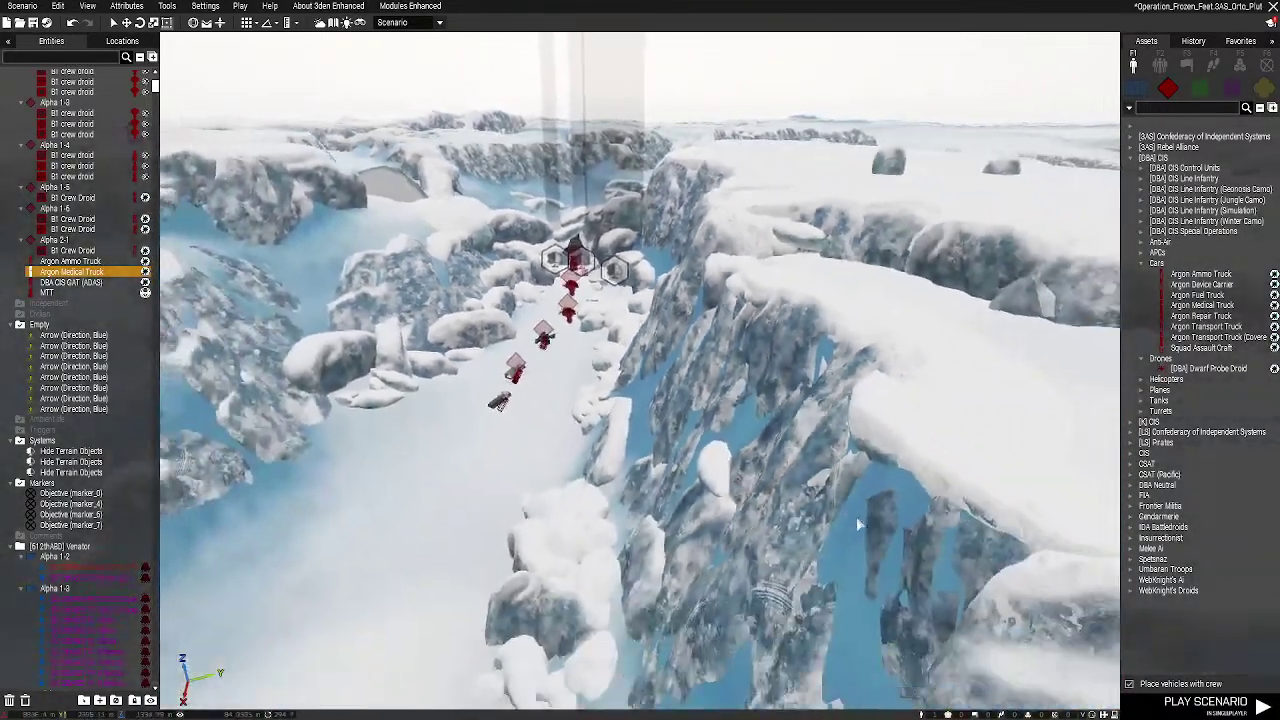
pyautogui.moveTo(856, 516); pyautogui.dragTo(856, 516, button='right')
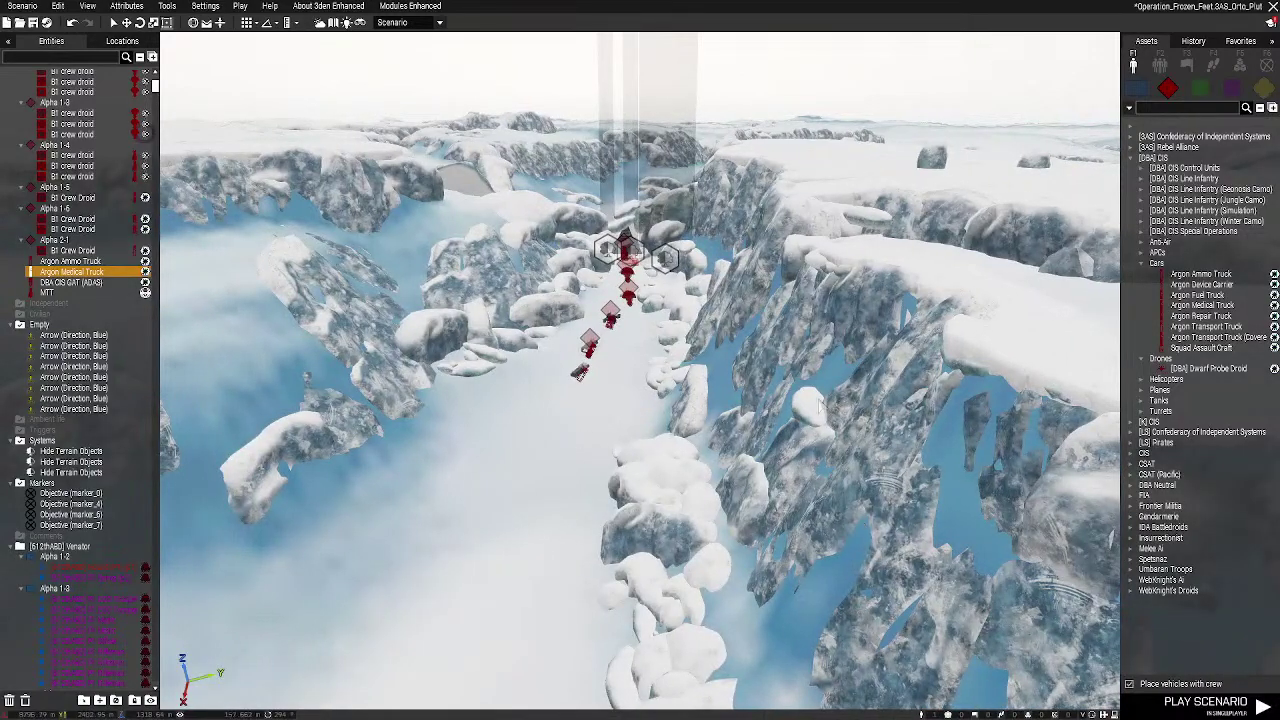
# Place a DBA B1 Patrol Squad from the OPFOR [DBA] CIS Infantry (Winter) groups on the canyon floor beyond the trucks
pyautogui.click(1163, 64)
pyautogui.click(1134, 159)
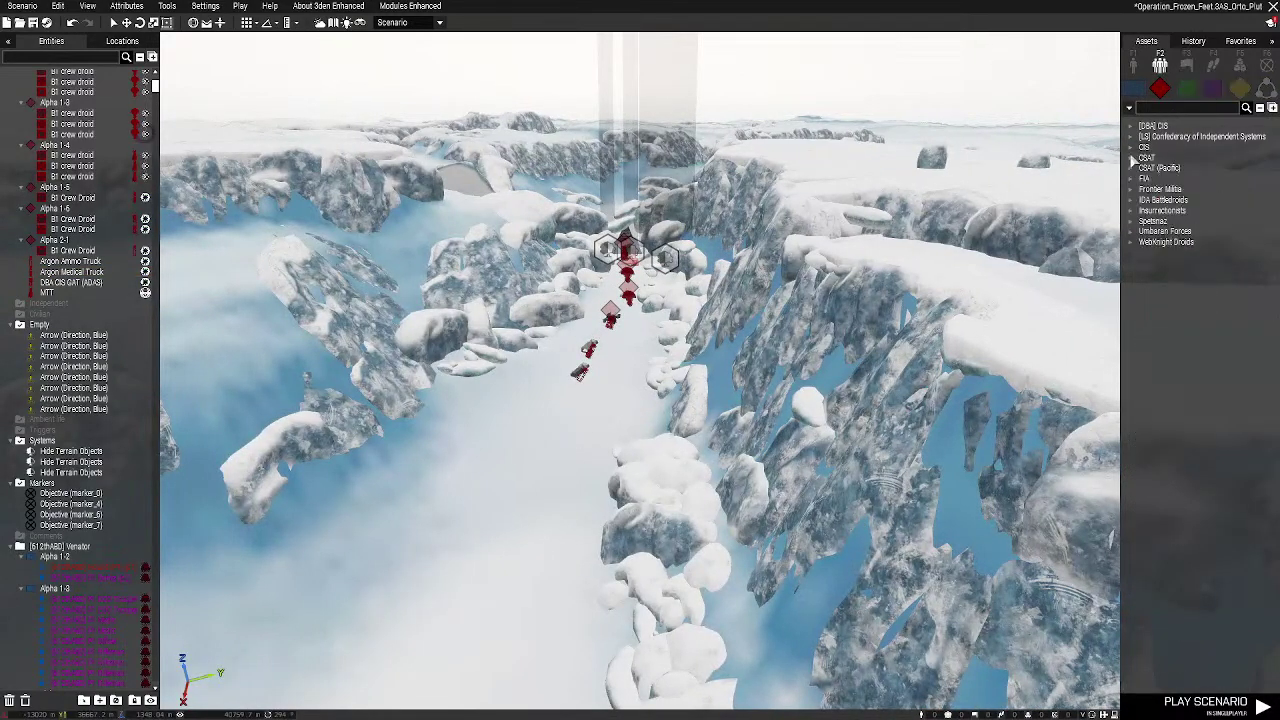
pyautogui.click(1141, 182)
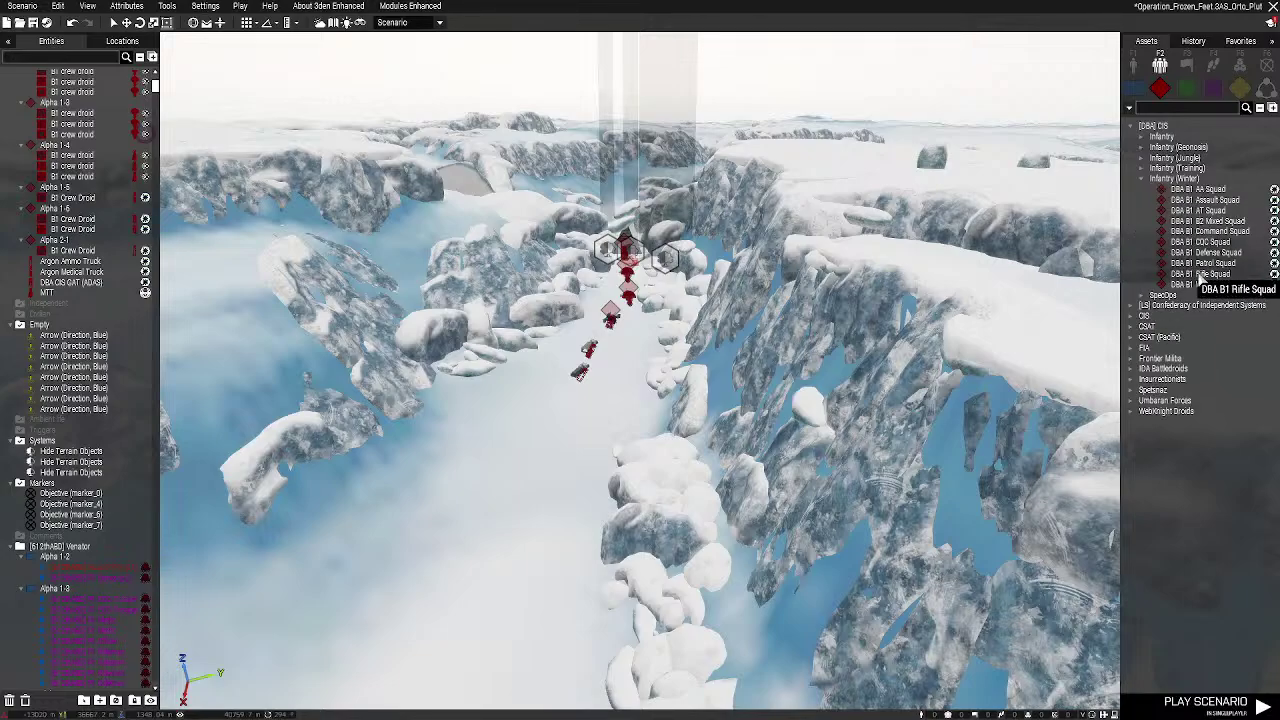
pyautogui.press('q')
pyautogui.press('w')
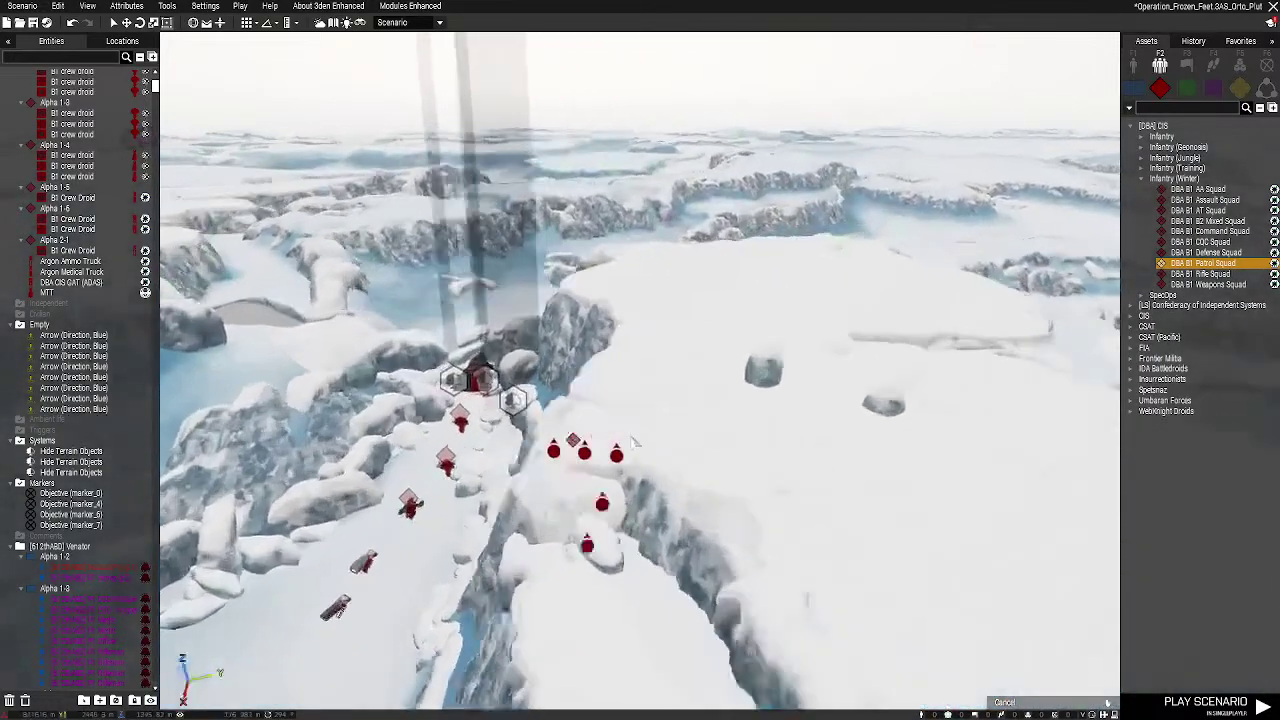
pyautogui.moveTo(714, 310); pyautogui.dragTo(556, 525, button='right')
pyautogui.click(741, 455)
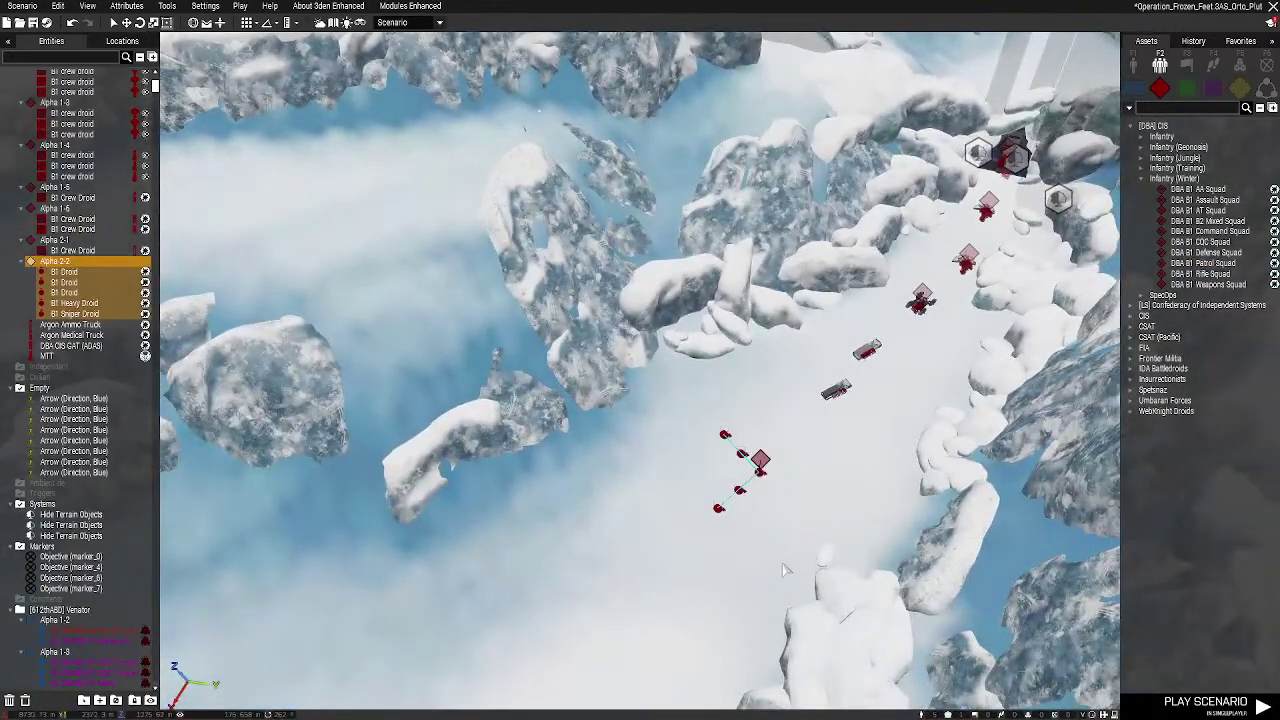
# Give the patrol squad four Move waypoints around the canyon floor and close the loop with a Cycle waypoint near the squad
pyautogui.click(1213, 66)
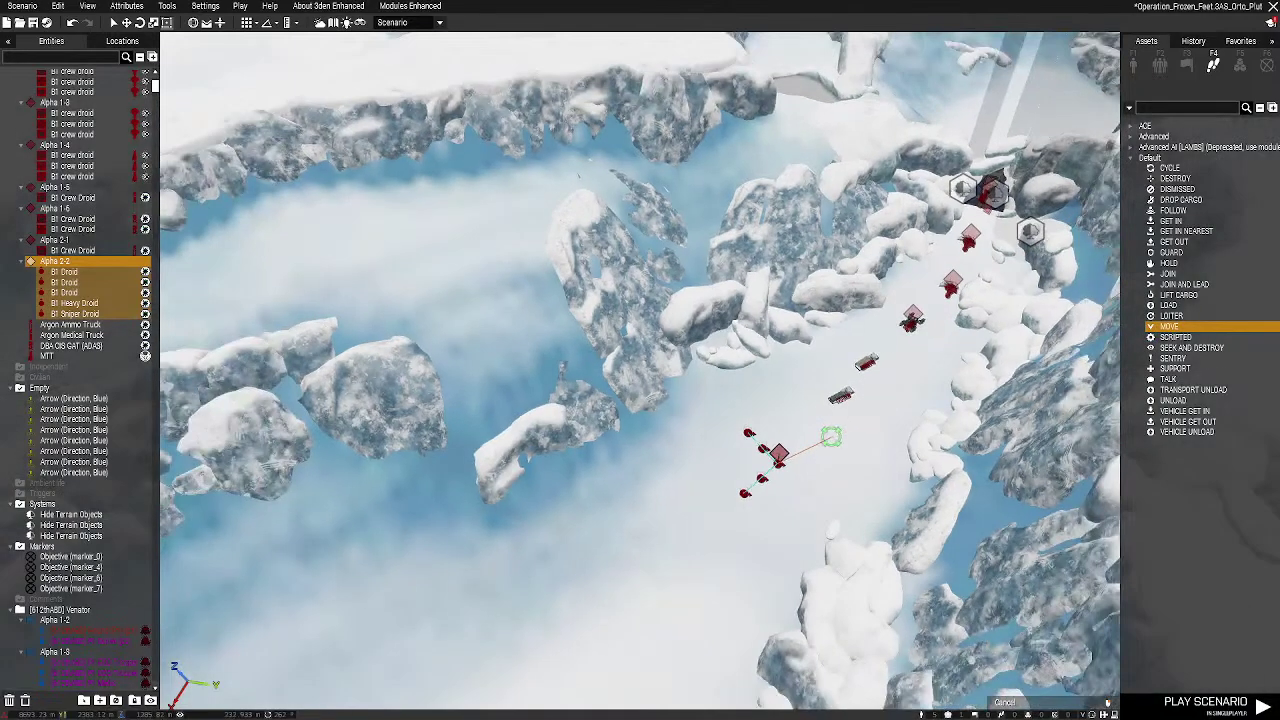
pyautogui.press('s')
pyautogui.moveTo(831, 437); pyautogui.dragTo(757, 178, button='right')
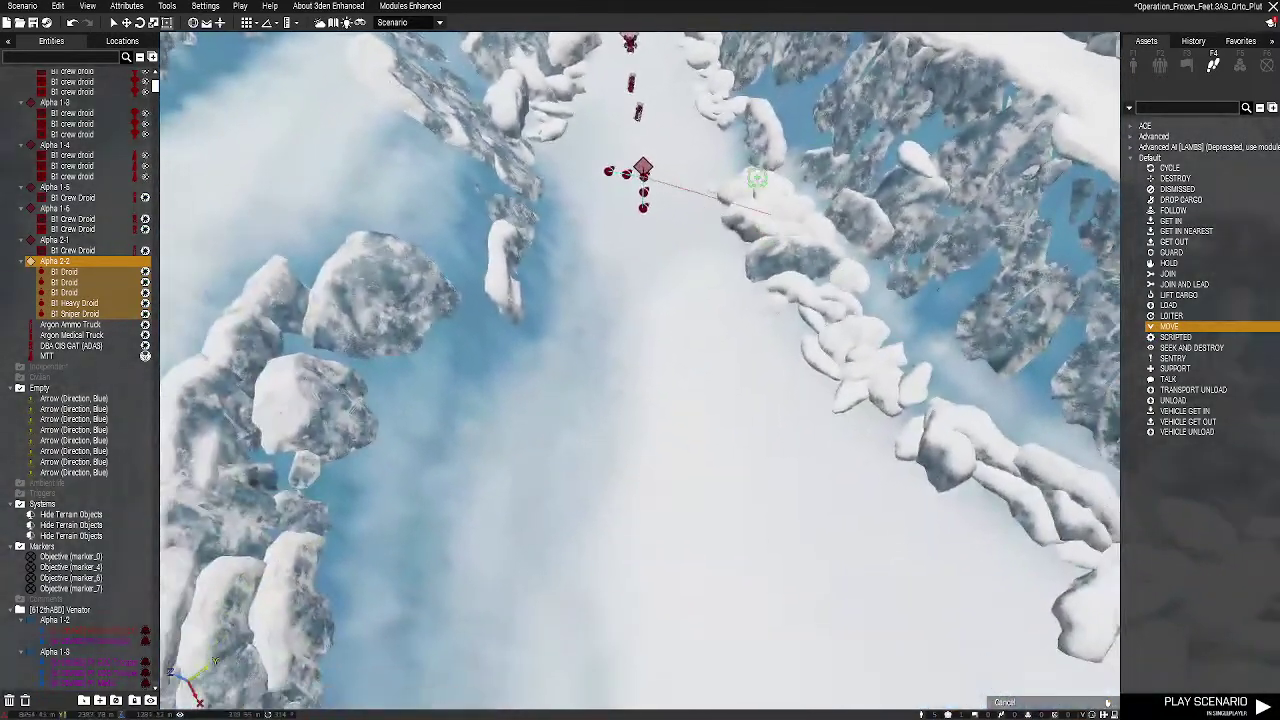
pyautogui.keyDown('ctrl'); pyautogui.click(1000, 654); pyautogui.keyUp('ctrl')
pyautogui.press('s')
pyautogui.press('a')
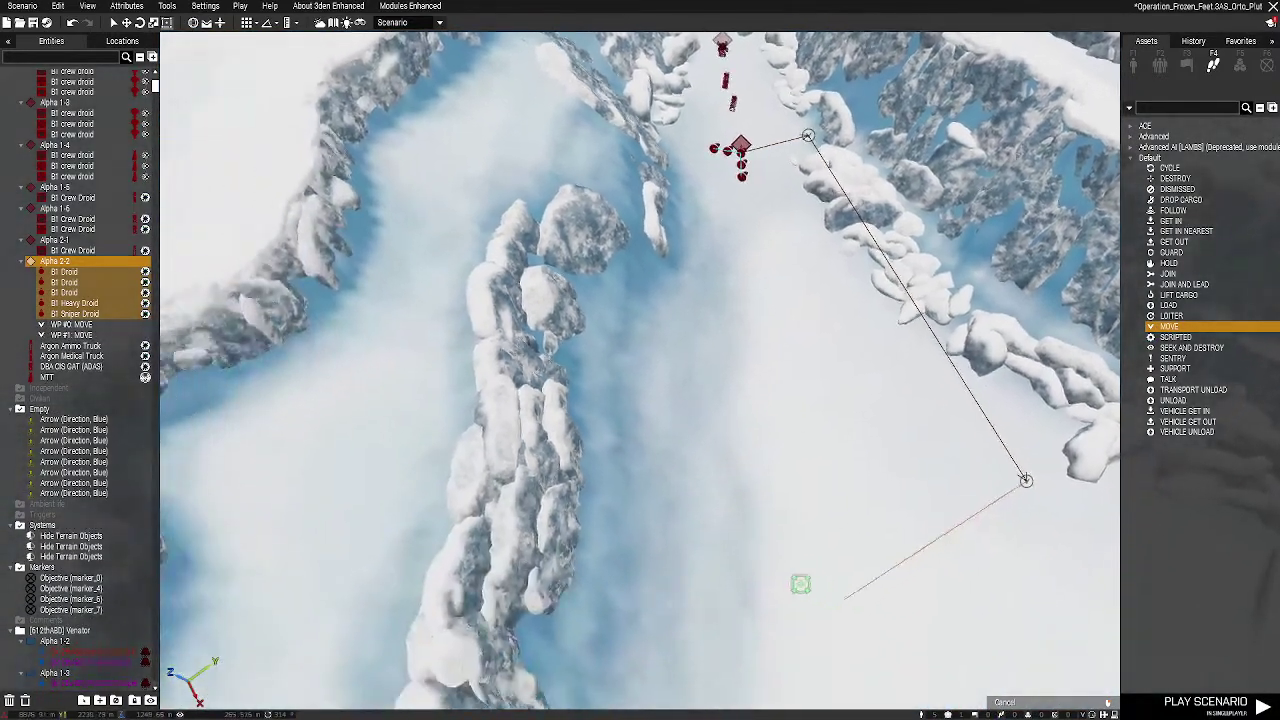
pyautogui.keyDown('ctrl'); pyautogui.click(690, 159); pyautogui.keyUp('ctrl')
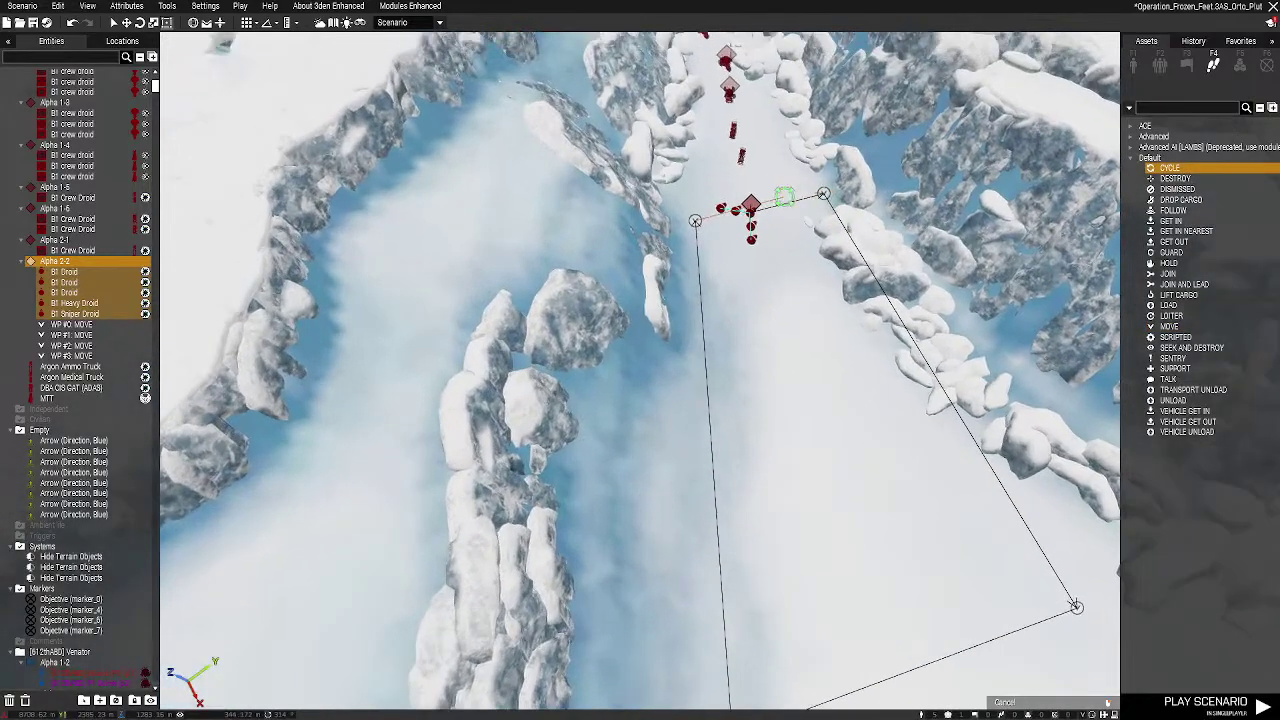
pyautogui.click(786, 195)
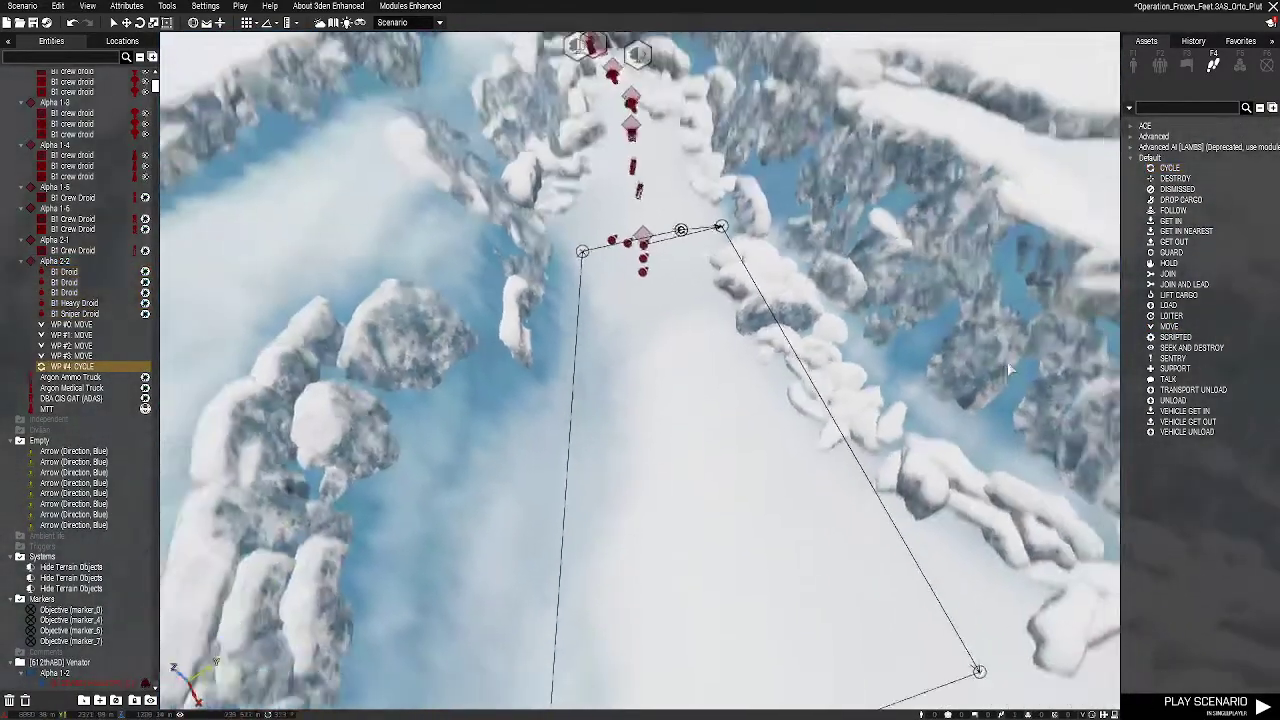
# Set the patrol squad's group state to Aware behaviour, staggered column formation and walking speed, and accept the attributes
pyautogui.moveTo(1008, 370); pyautogui.dragTo(995, 349, button='right')
pyautogui.press('s')
pyautogui.press('d')
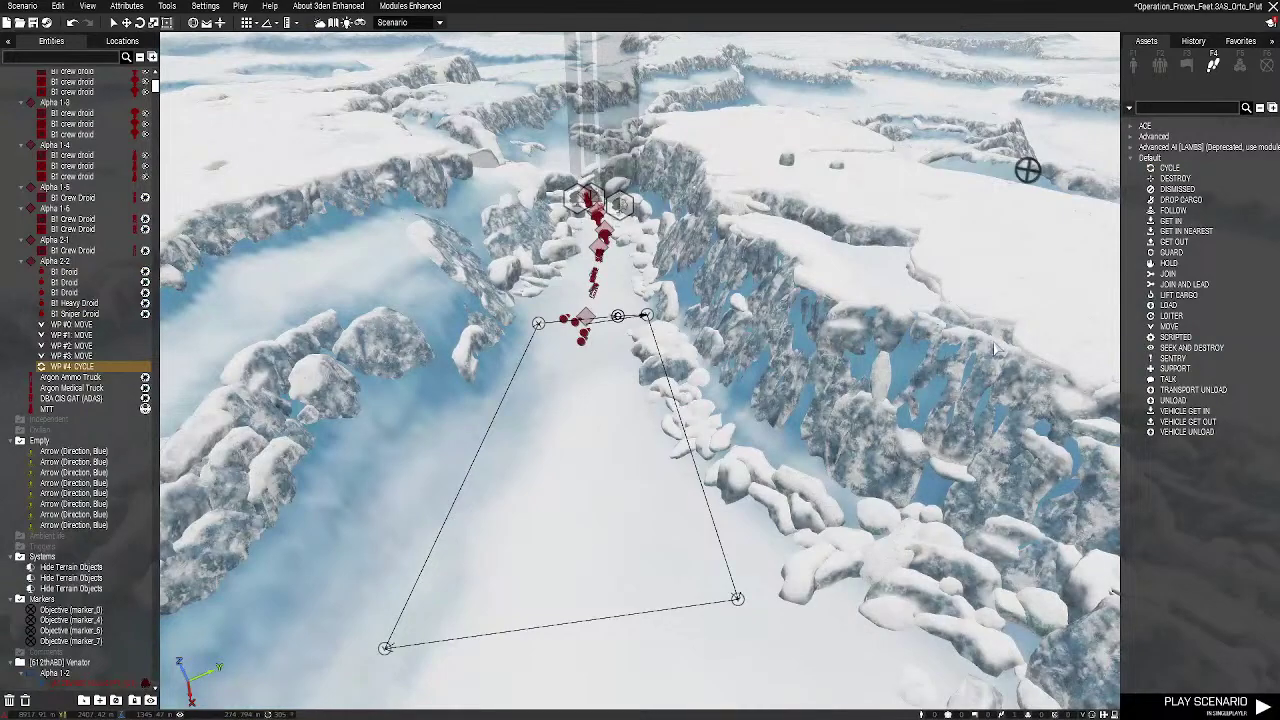
pyautogui.click(928, 360)
pyautogui.moveTo(928, 360); pyautogui.dragTo(830, 373, button='right')
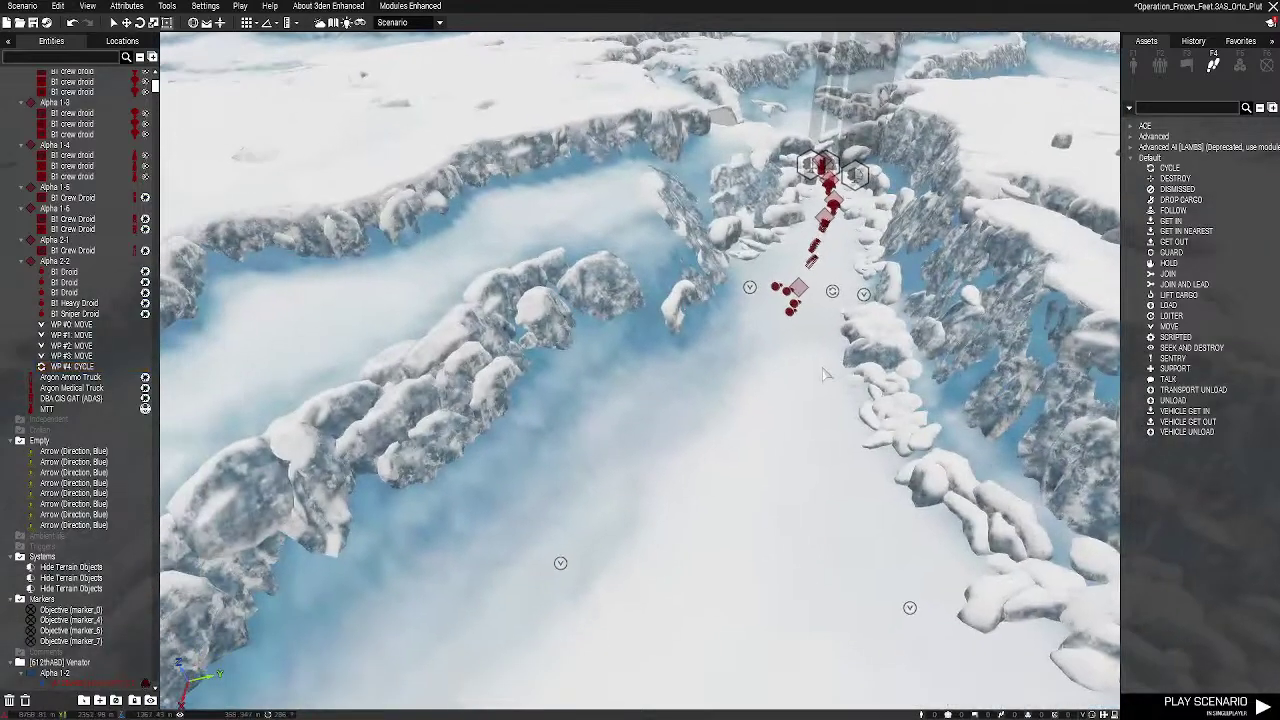
pyautogui.scroll(3, 831, 330)
pyautogui.doubleClick(791, 277)
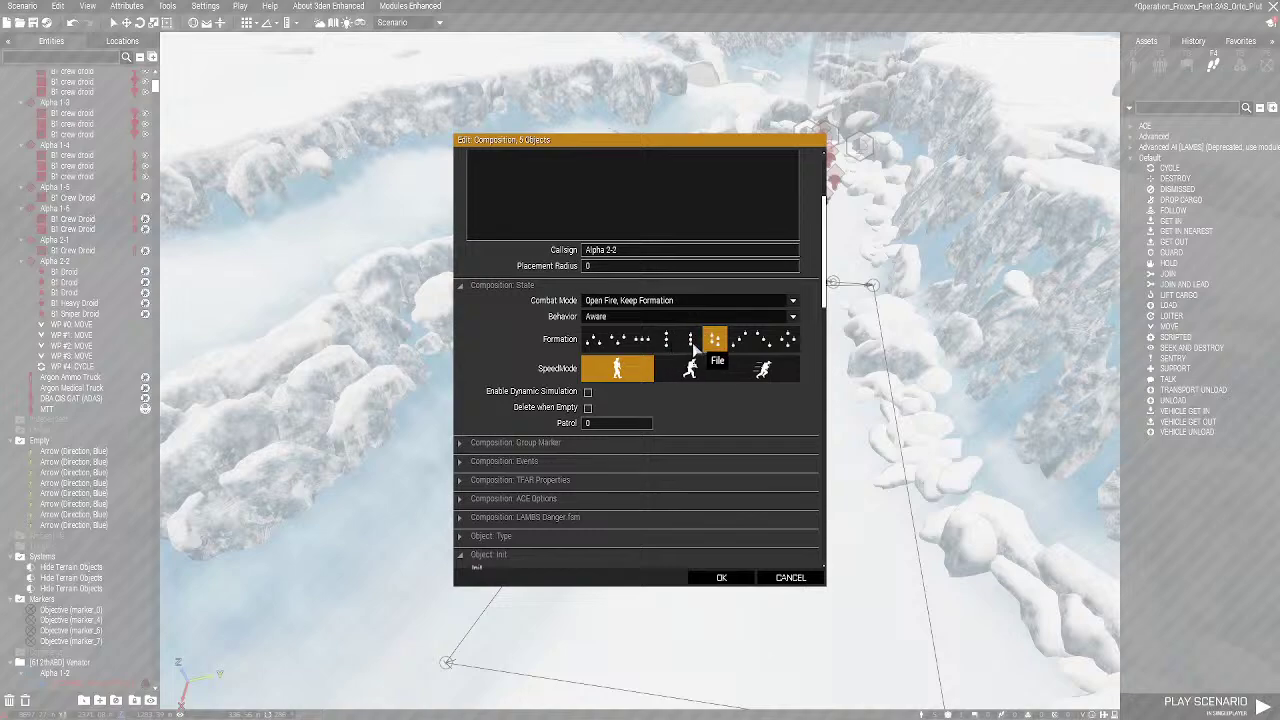
pyautogui.click(731, 583)
# Examine the patrol route and column from above the plateau, and view the whole operation area on the map
pyautogui.click(769, 562)
pyautogui.moveTo(775, 548); pyautogui.dragTo(902, 315, button='right')
pyautogui.press('w')
pyautogui.scroll(5, 814, 351)
pyautogui.scroll(3, 627, 503)
pyautogui.press('s')
pyautogui.press('s')
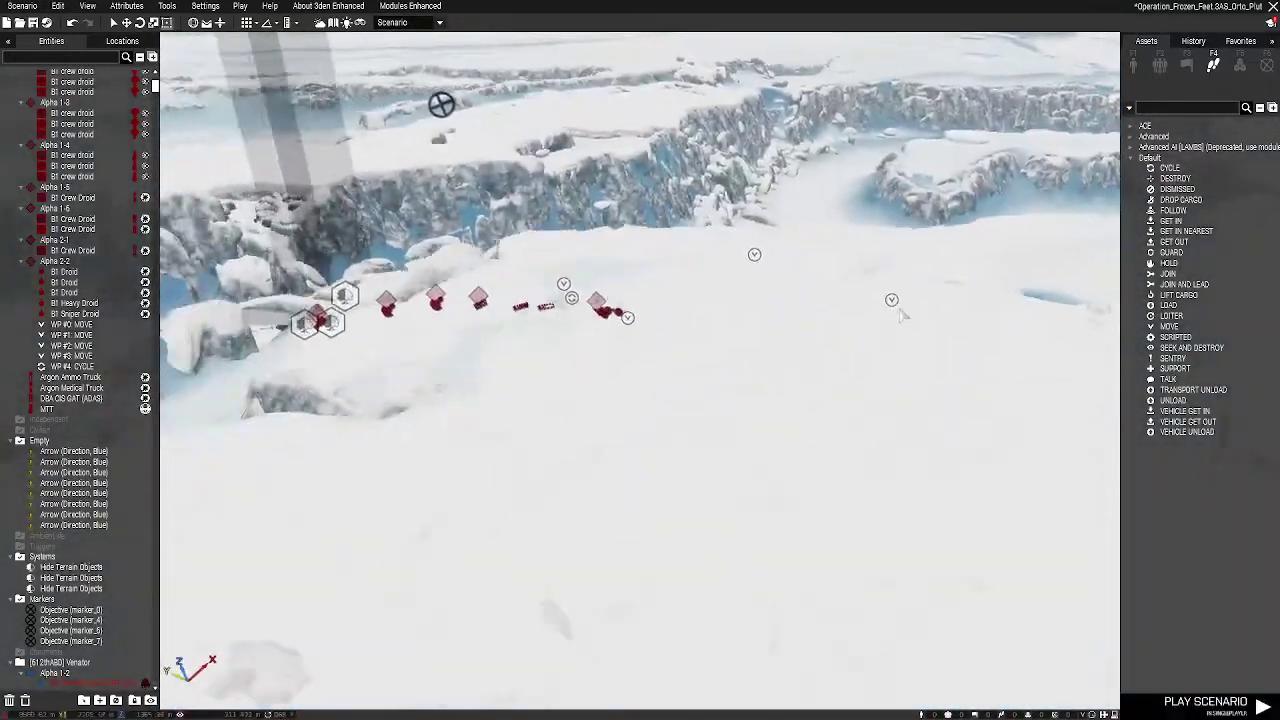
pyautogui.press('m')
pyautogui.scroll(-6, 713, 367)
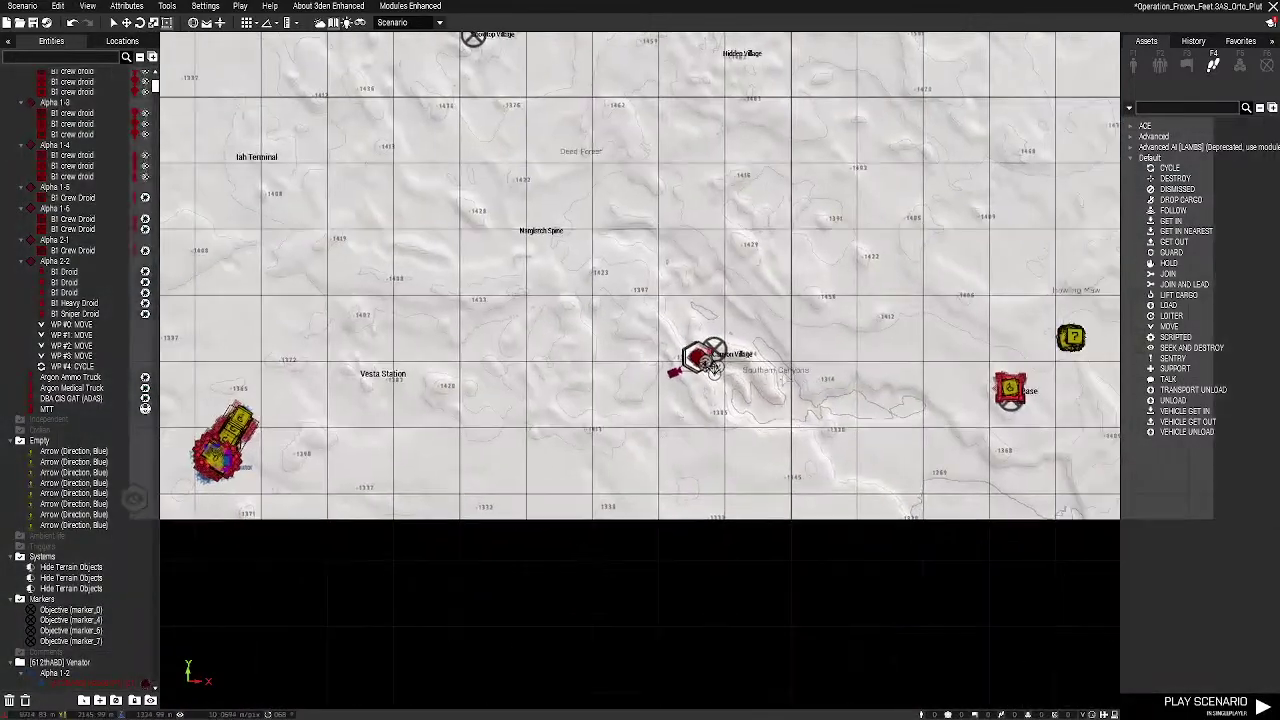
# Find the CIS base at the easternmost Objective marker on the map and look over its yard in 3D
pyautogui.moveTo(714, 371); pyautogui.dragTo(551, 357, button='right')
pyautogui.moveTo(840, 378); pyautogui.dragTo(650, 306, button='right')
pyautogui.scroll(6, 650, 306)
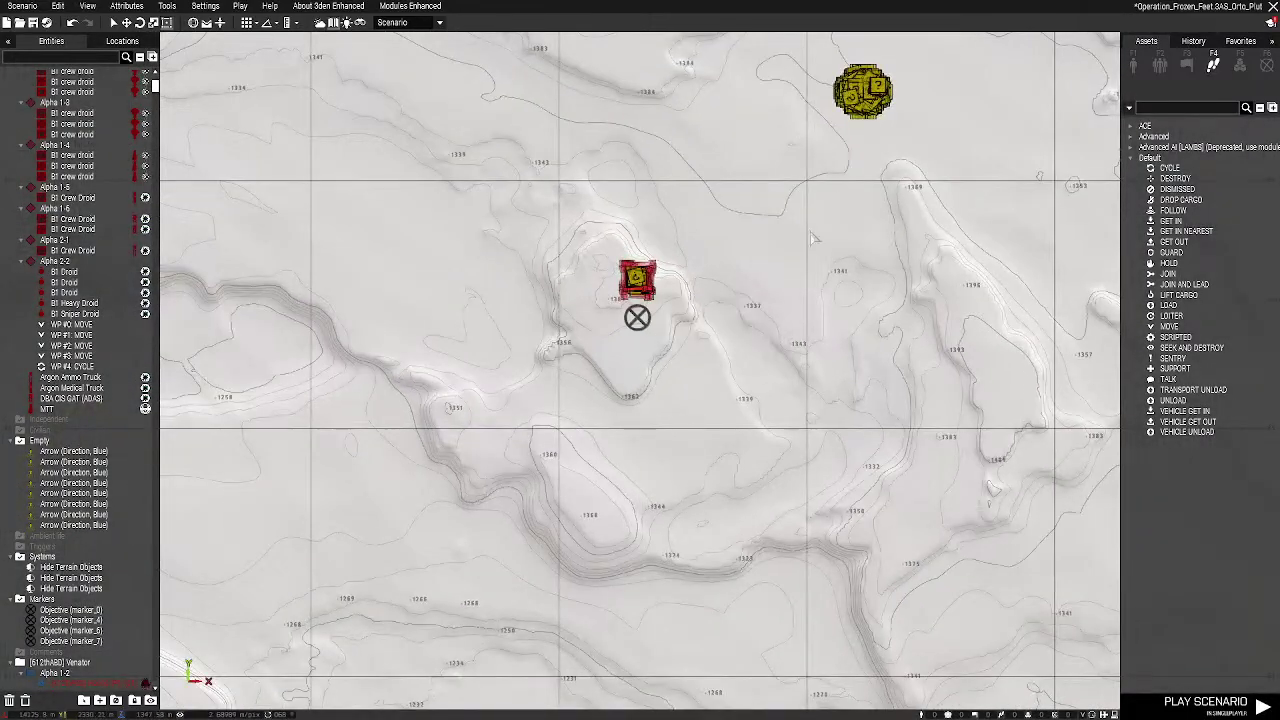
pyautogui.moveTo(812, 236); pyautogui.dragTo(699, 446, button='right')
pyautogui.scroll(3, 785, 330)
pyautogui.middleClick(739, 327)
pyautogui.press('m')
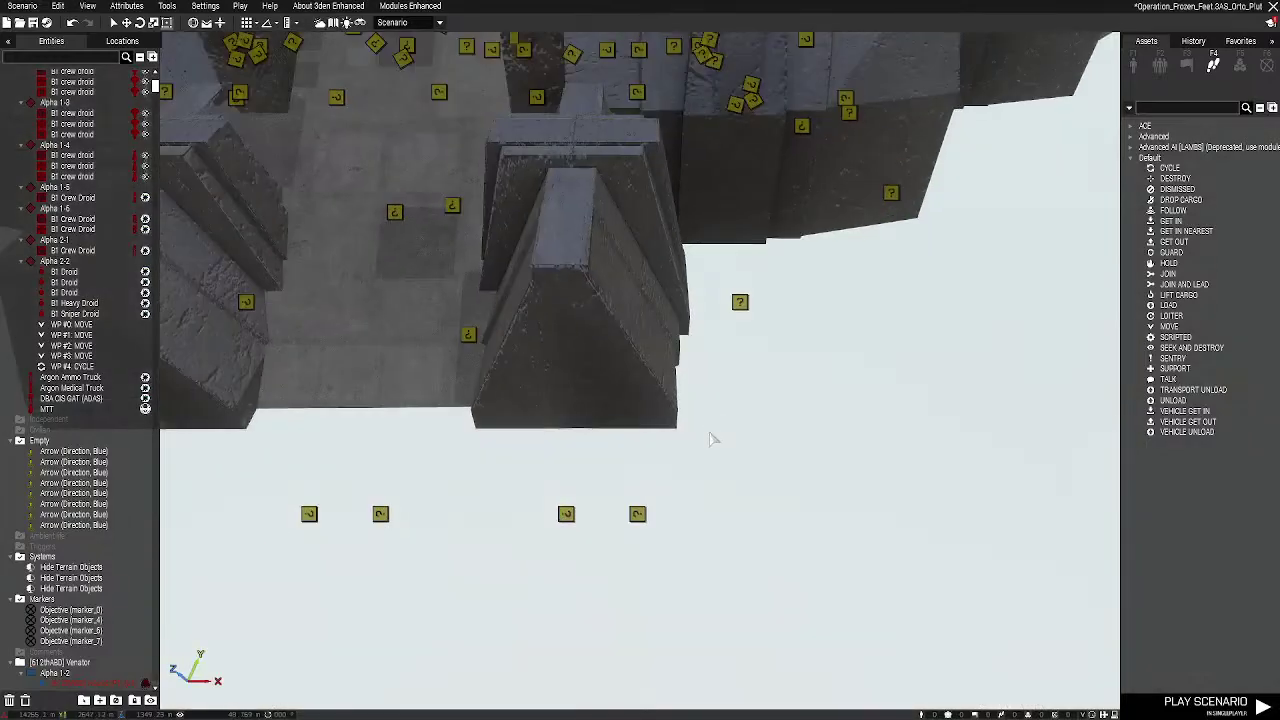
pyautogui.scroll(-6, 711, 437)
pyautogui.moveTo(780, 366); pyautogui.dragTo(883, 300, button='right')
pyautogui.scroll(8, 829, 429)
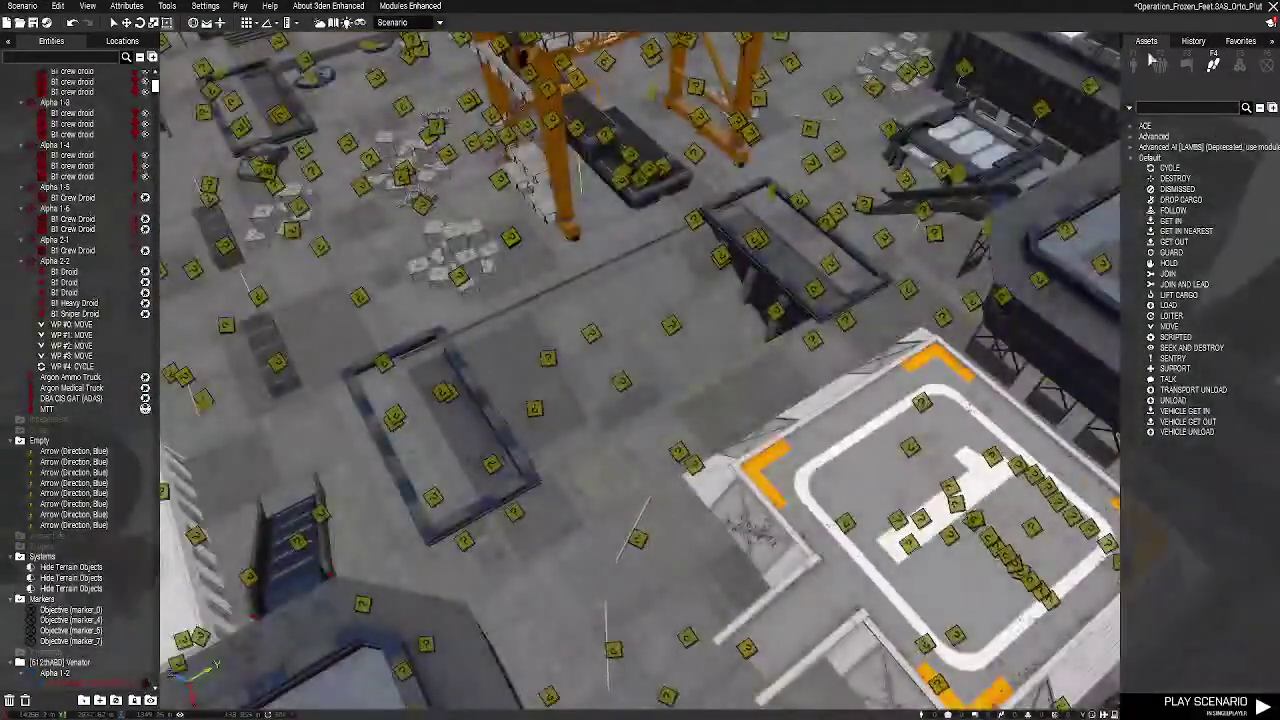
# Place a [3AS] HMP (Gunship) from the OPFOR Confederacy of Independent Systems helicopters on the base's landing pad marked 1
pyautogui.click(1136, 66)
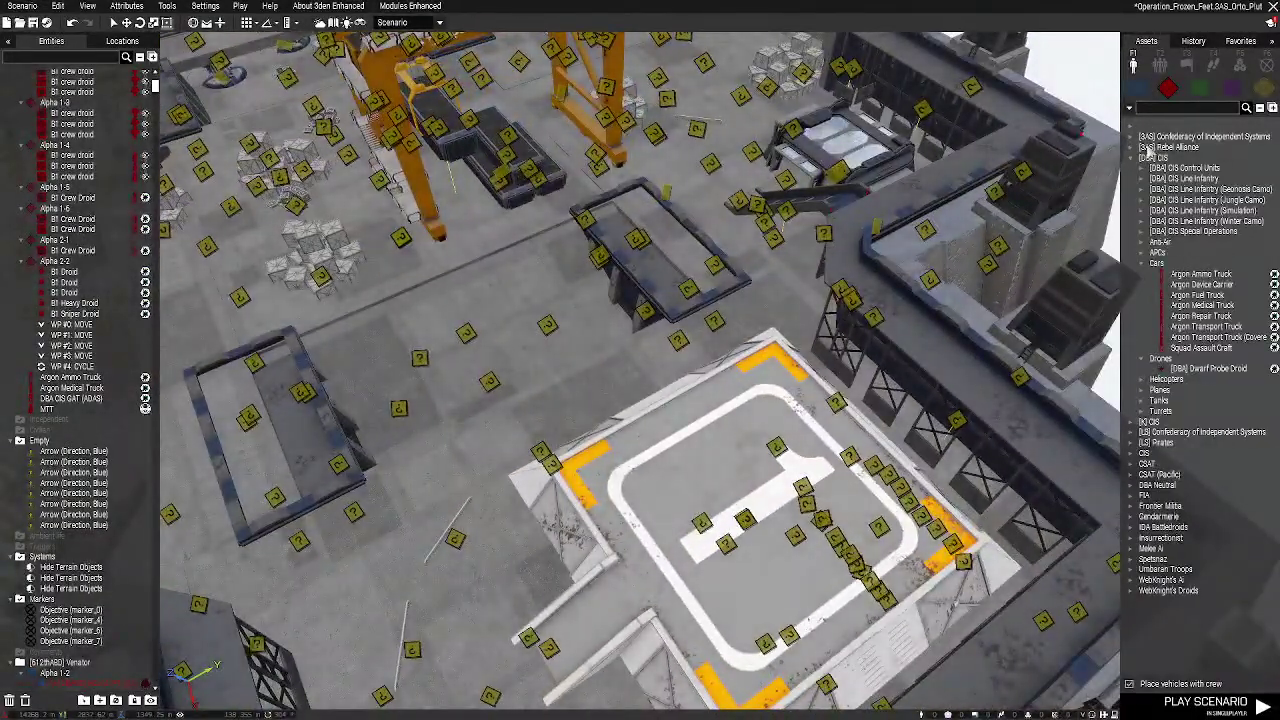
pyautogui.click(1141, 263)
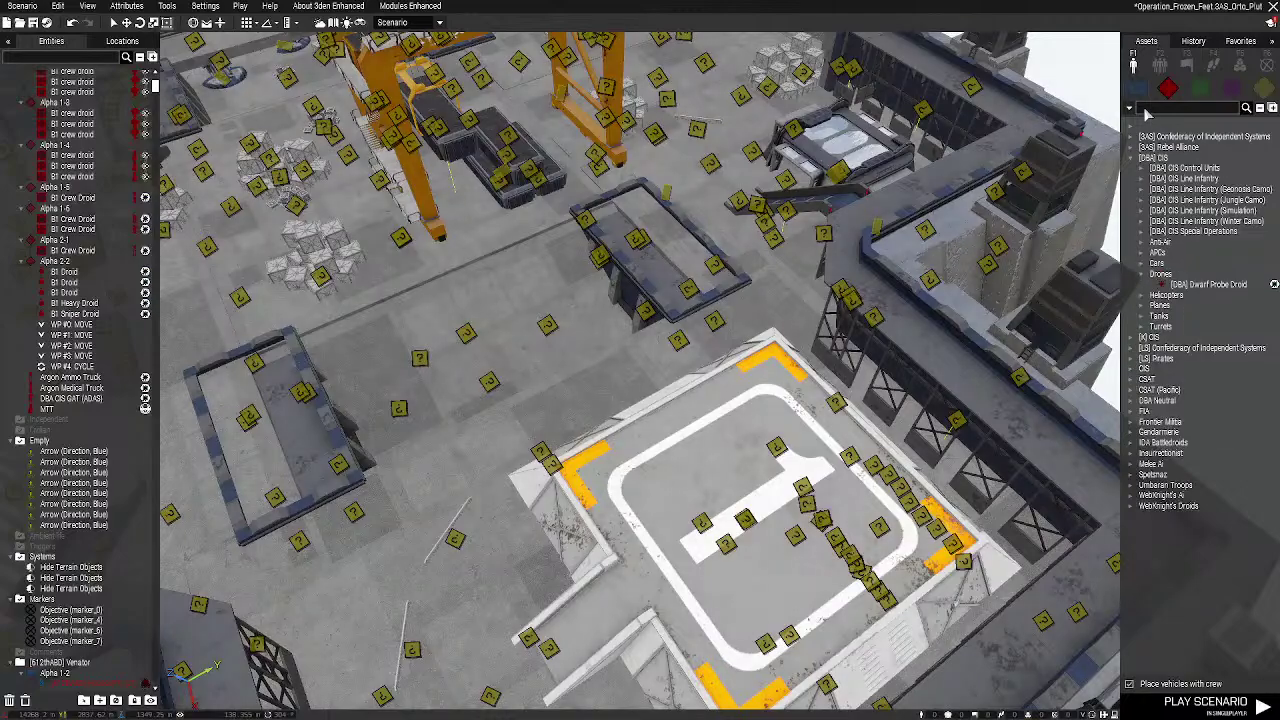
pyautogui.click(1133, 138)
pyautogui.click(1141, 190)
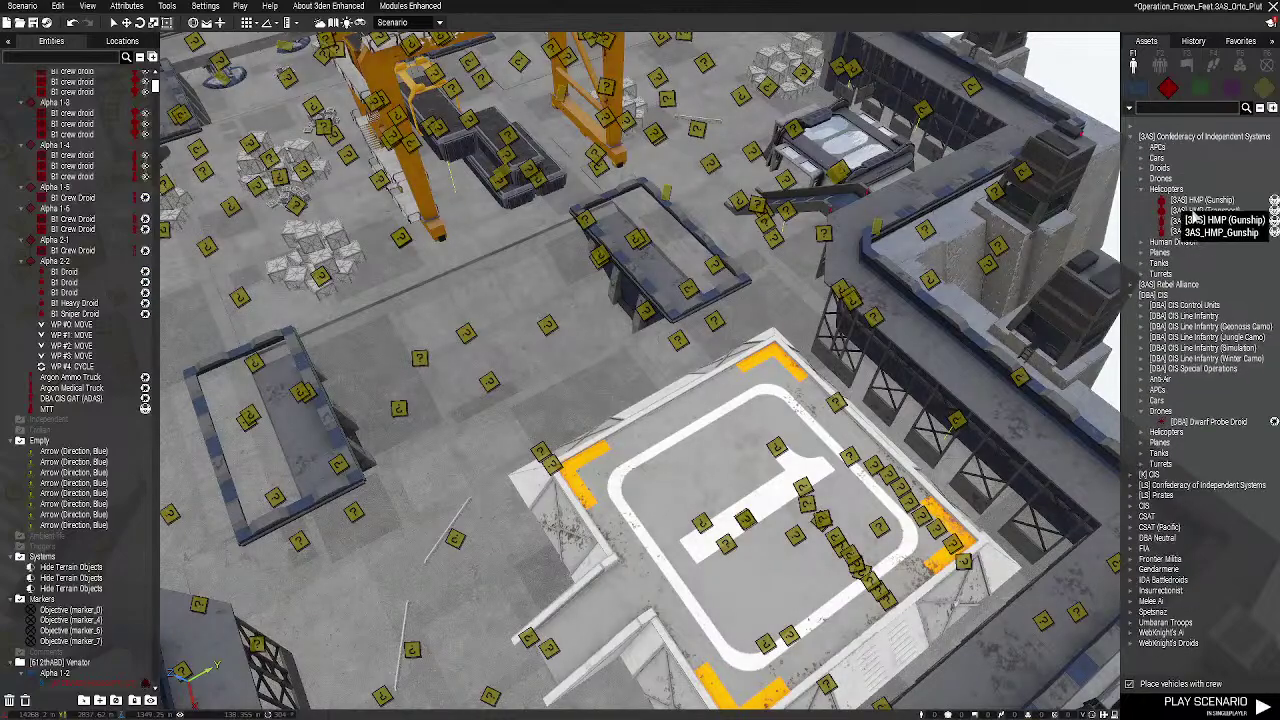
pyautogui.press('a')
pyautogui.press('s')
pyautogui.press('d')
pyautogui.click(1213, 202)
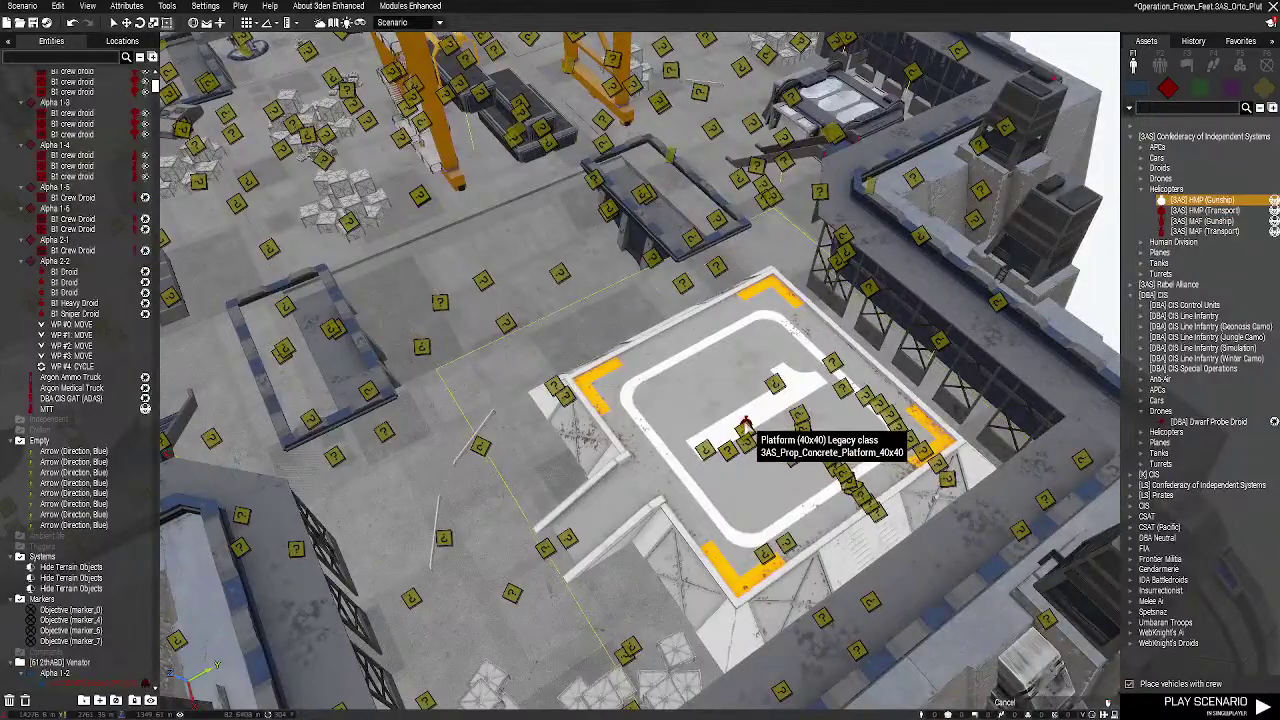
pyautogui.click(747, 427)
# Delete the object standing in the open spot in front of the base's metal trench bunkers
pyautogui.scroll(3, 752, 434)
pyautogui.press('d')
pyautogui.moveTo(900, 391); pyautogui.dragTo(731, 383, button='right')
pyautogui.press('w')
pyautogui.press('w')
pyautogui.press('w')
pyautogui.press('w')
pyautogui.press('w')
pyautogui.click(719, 373)
pyautogui.press('Delete')
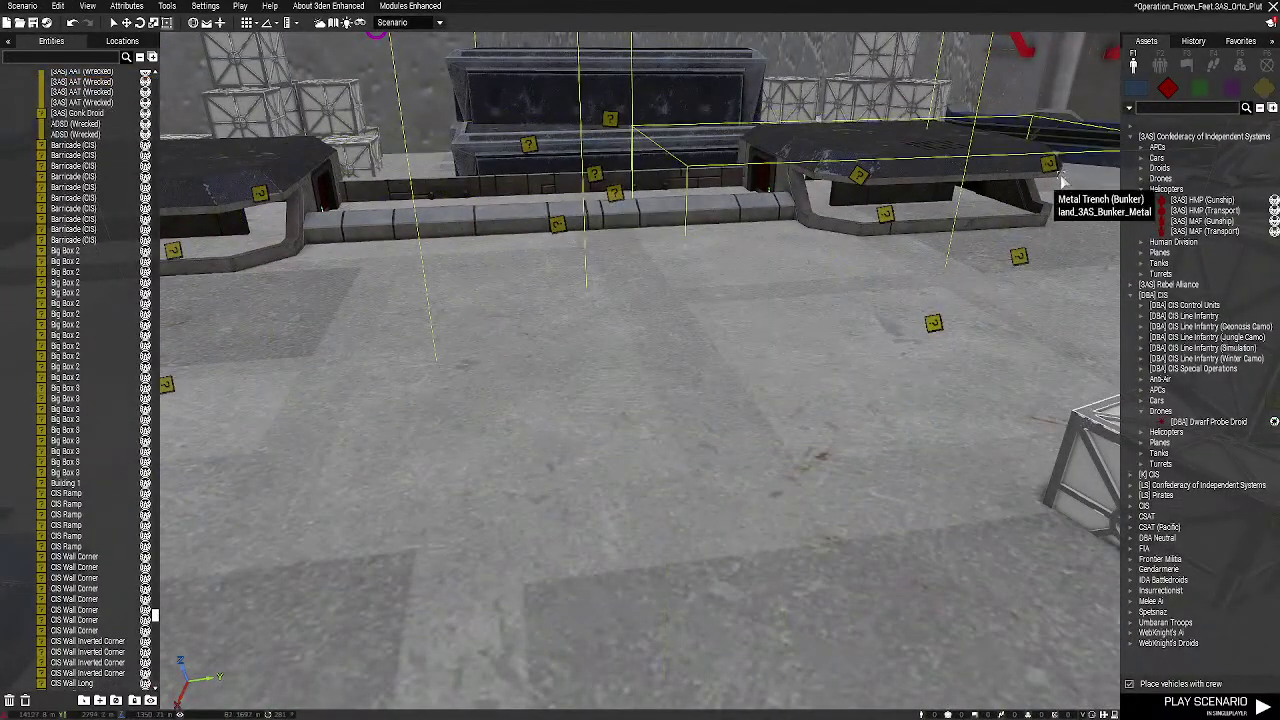
# Try a blue-painted [3AS] AAT tank in the cleared spot in front of the bunkers, and remove it again
pyautogui.click(1142, 264)
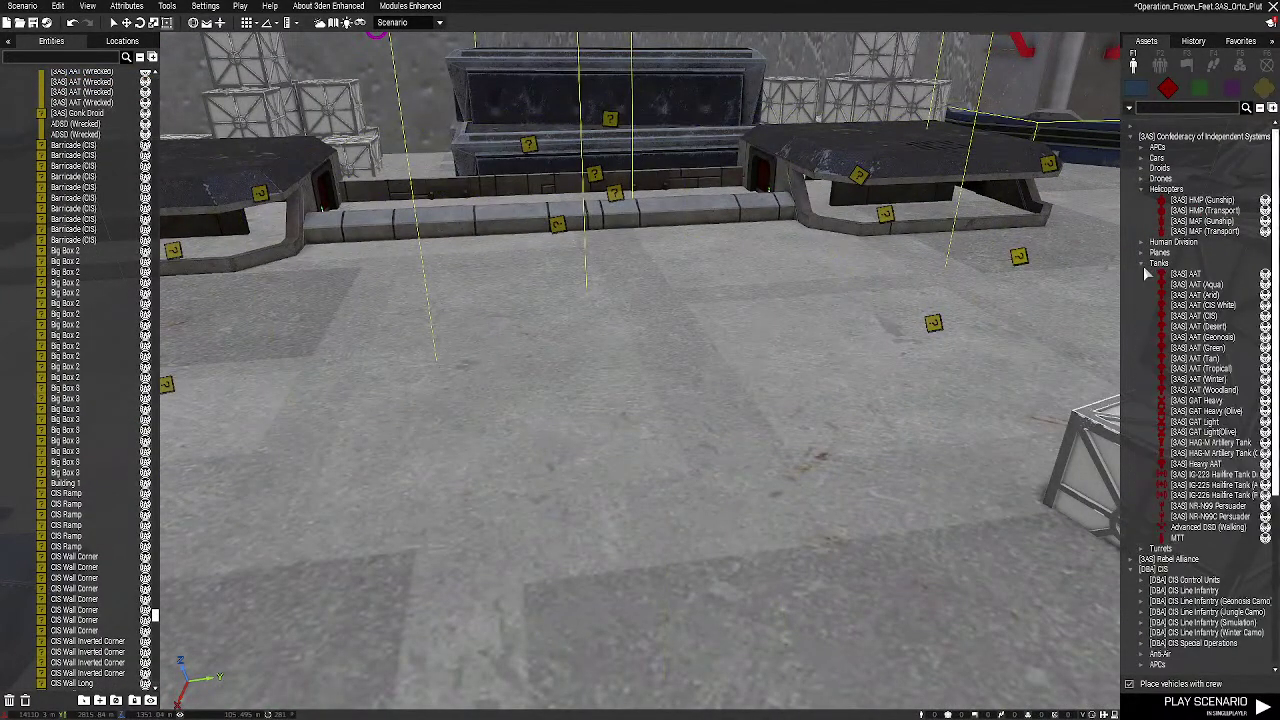
pyautogui.click(1143, 266)
pyautogui.click(1143, 266)
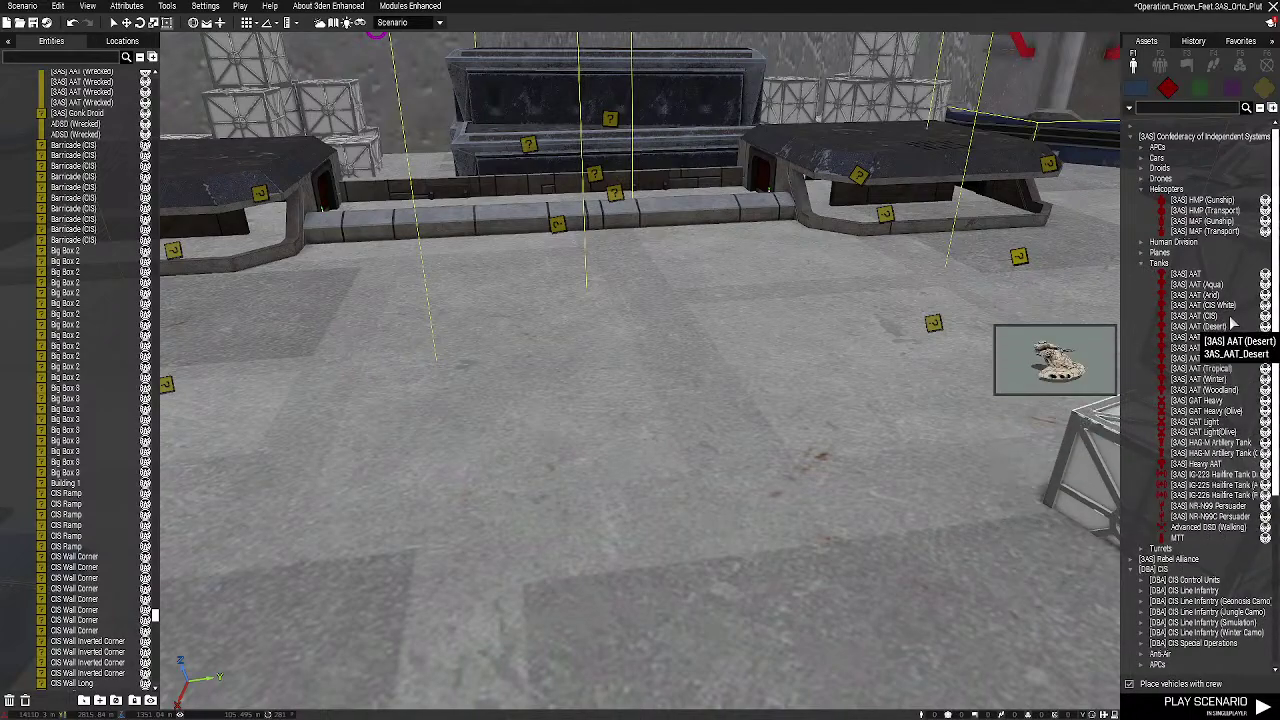
pyautogui.click(628, 358)
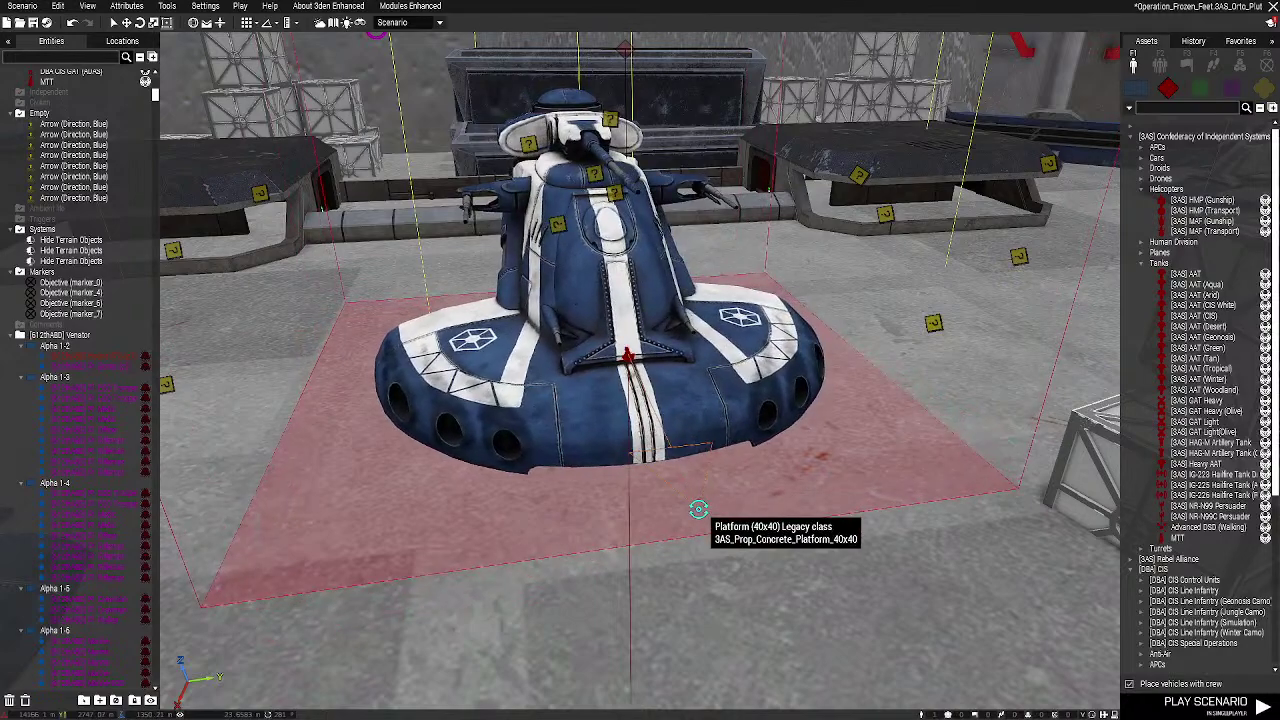
pyautogui.press('Delete')
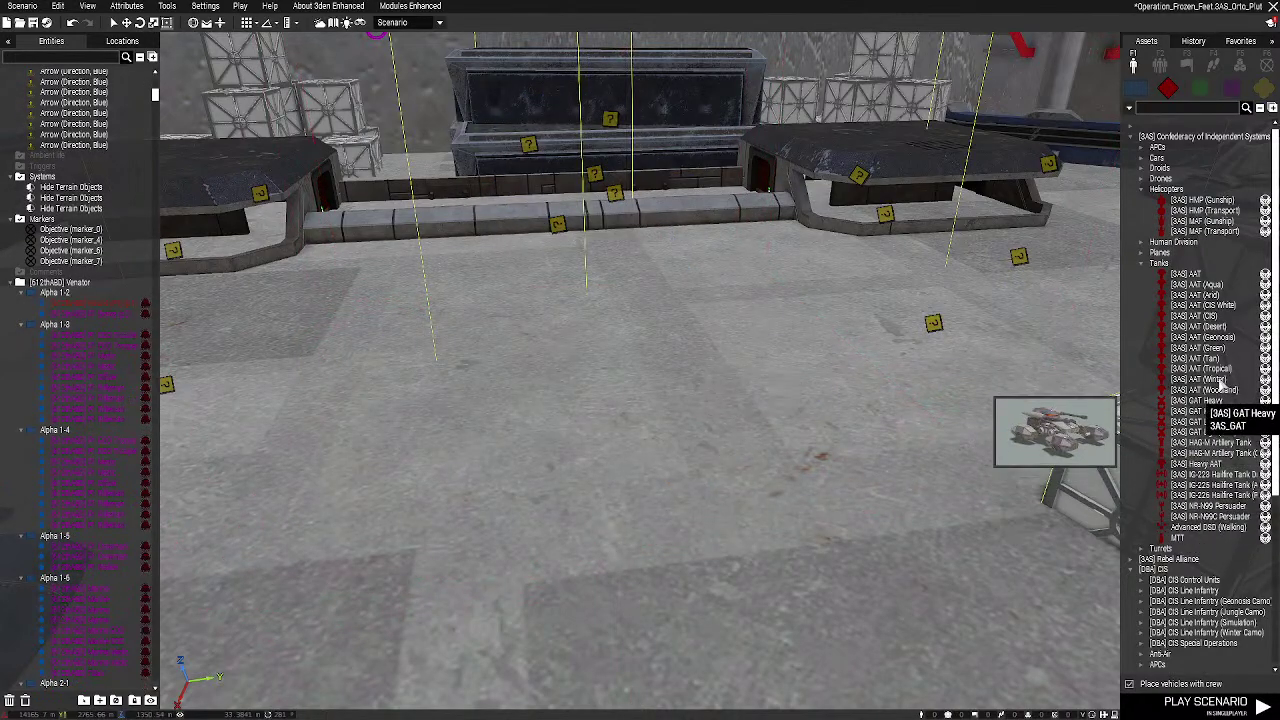
# Place a [3AS] AAT (Winter) in the cleared spot in front of the bunkers and adjust its facing
pyautogui.click(772, 370)
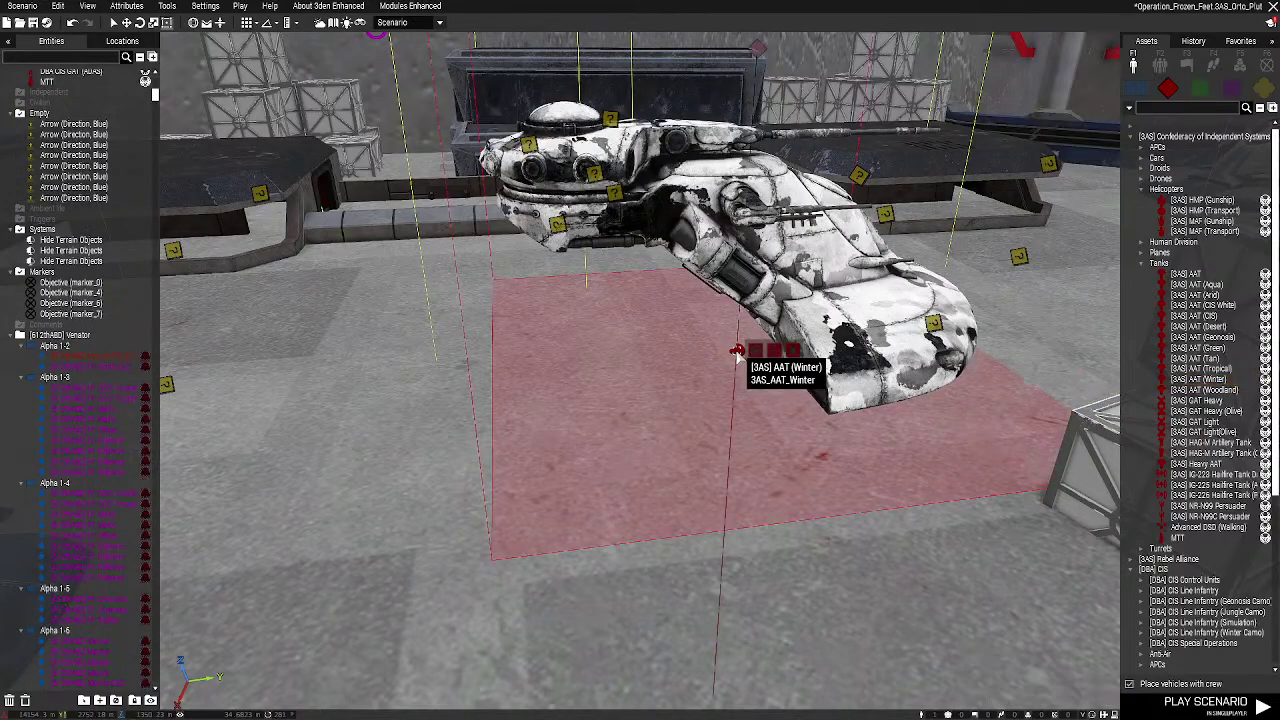
pyautogui.keyDown('shift'); pyautogui.moveTo(828, 471); pyautogui.dragTo(820, 455); pyautogui.keyUp('shift')
pyautogui.press('d')
pyautogui.moveTo(820, 455); pyautogui.dragTo(263, 409, button='right')
pyautogui.moveTo(673, 413); pyautogui.dragTo(690, 462, button='right')
pyautogui.press('a')
pyautogui.press('s')
pyautogui.press('s')
pyautogui.press('s')
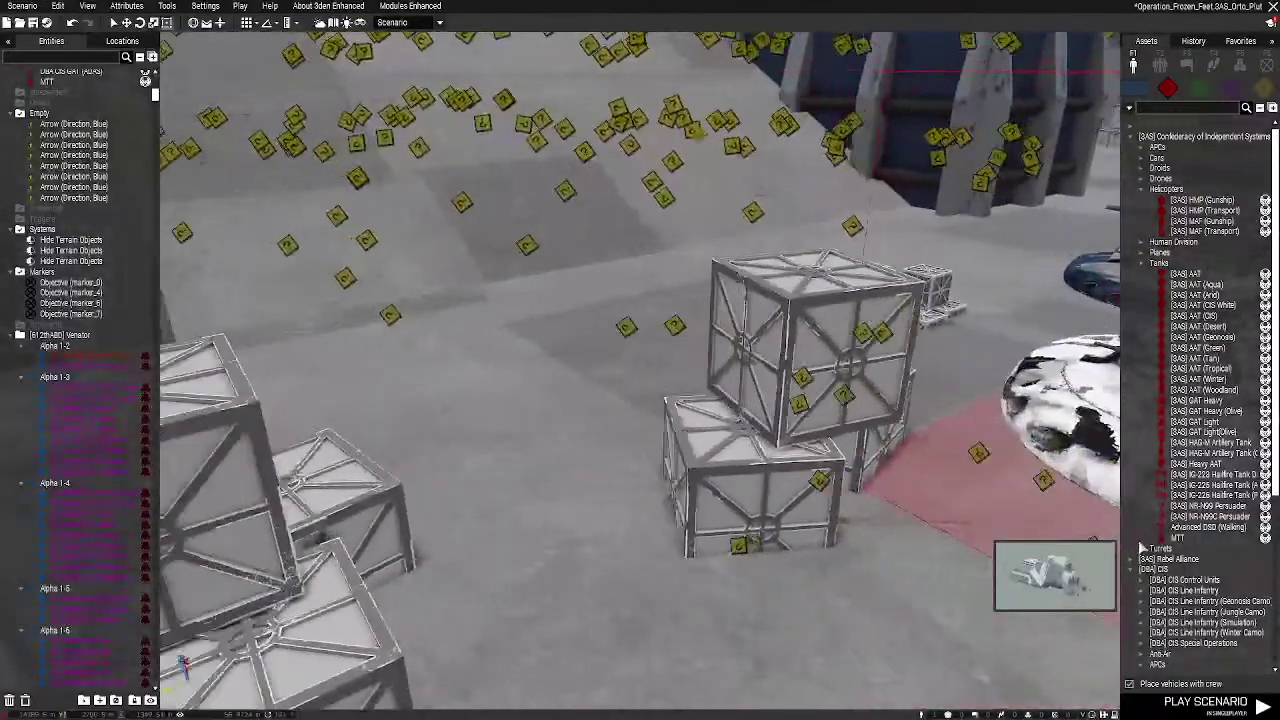
pyautogui.click(1142, 549)
pyautogui.scroll(-5, 1165, 562)
pyautogui.moveTo(1080, 545); pyautogui.dragTo(1272, 482, button='right')
pyautogui.moveTo(963, 471); pyautogui.dragTo(866, 460, button='right')
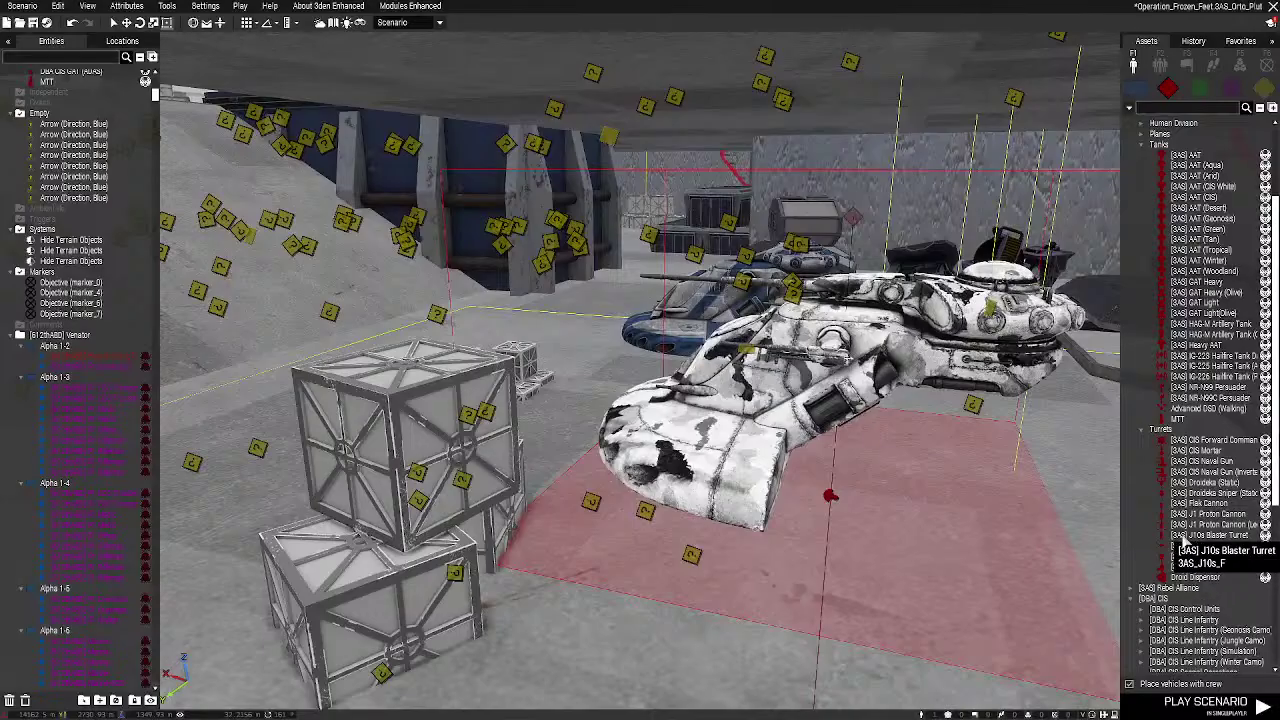
pyautogui.moveTo(700, 522); pyautogui.dragTo(452, 415, button='right')
pyautogui.press('w')
pyautogui.press('w')
pyautogui.press('w')
pyautogui.press('w')
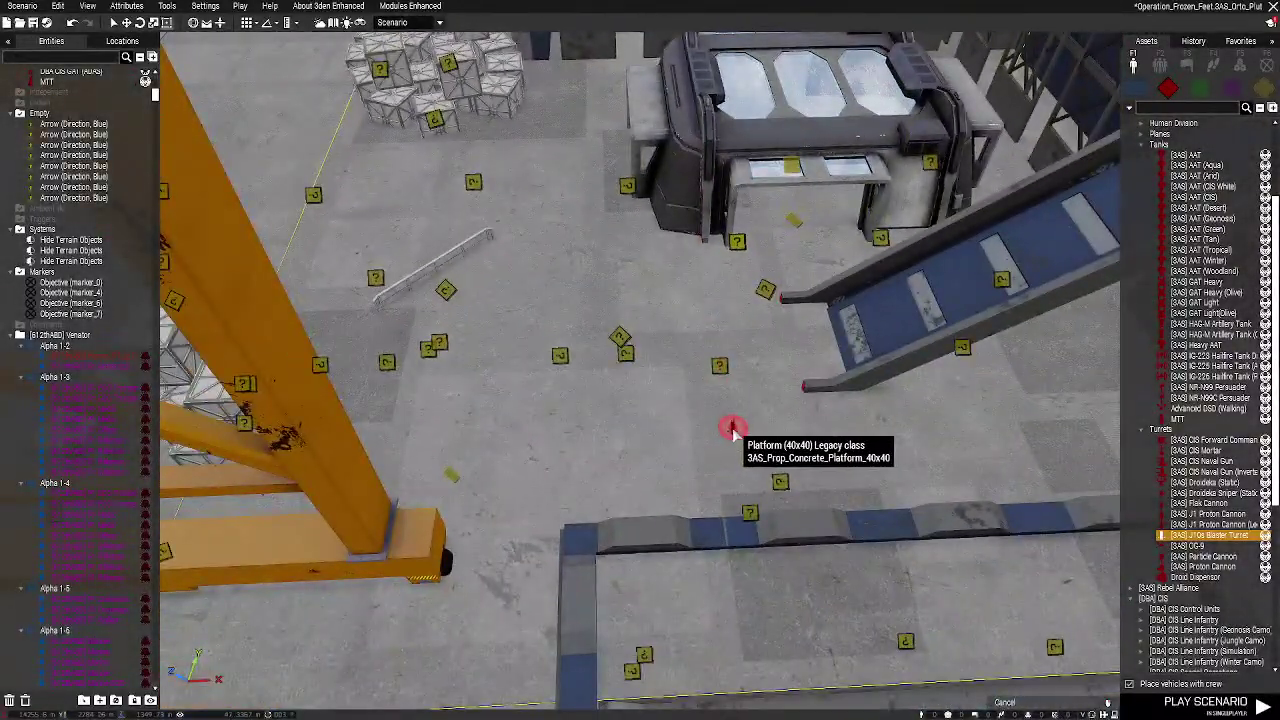
pyautogui.rightClick(1047, 205)
pyautogui.rightClick(1047, 205)
# Place a [3AS] CIS Inf Heavy from the Human Division and stand it on top of the base's perimeter wall
pyautogui.press('d')
pyautogui.moveTo(1047, 207); pyautogui.dragTo(1217, 263, button='right')
pyautogui.scroll(3, 1150, 245)
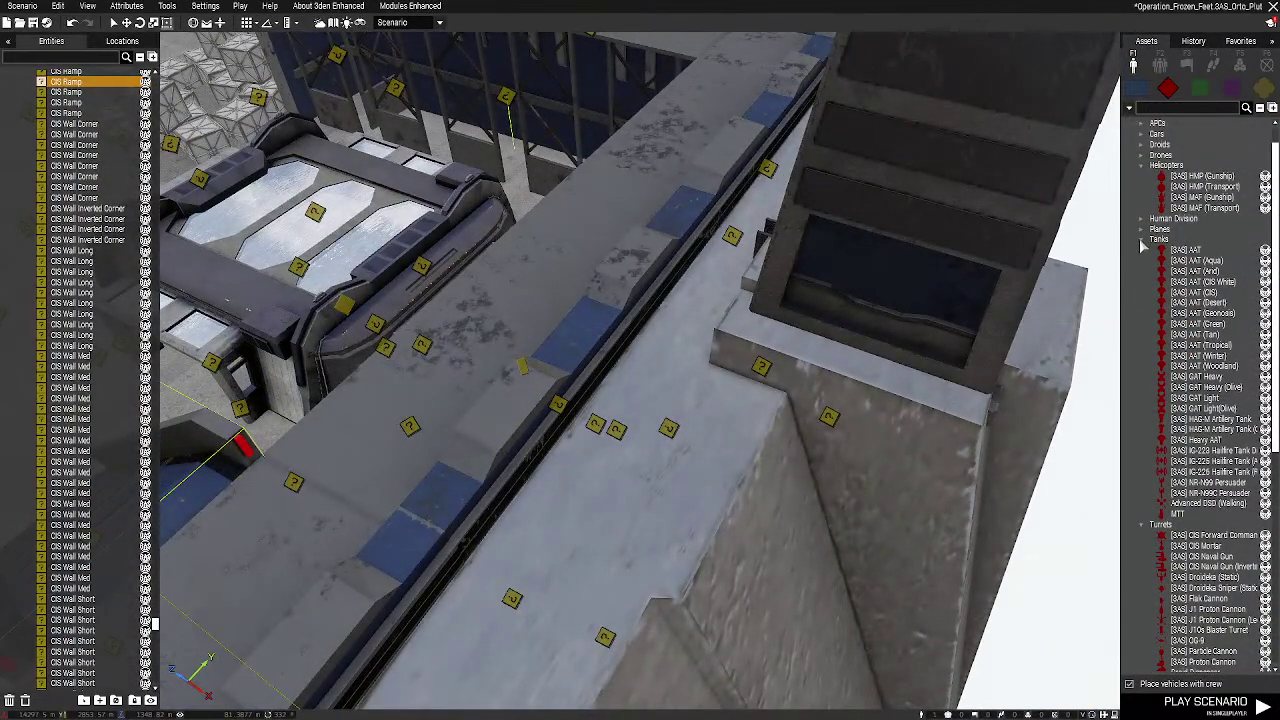
pyautogui.click(1142, 242)
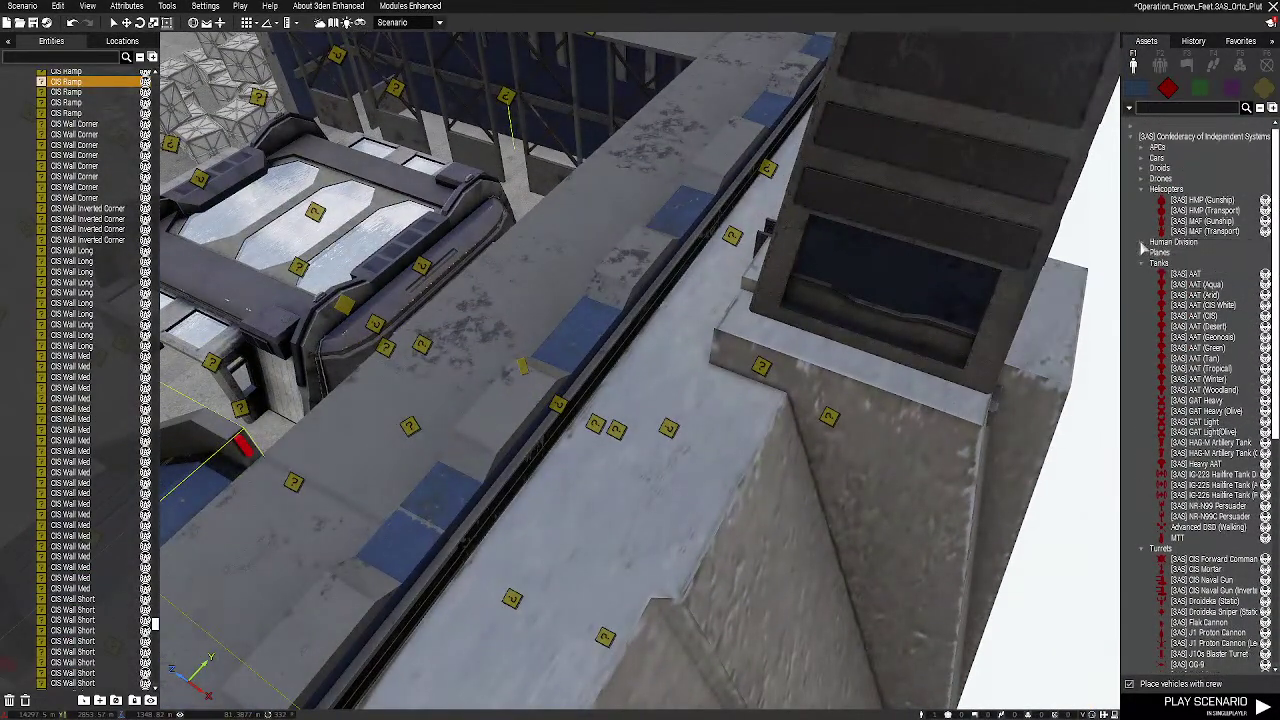
pyautogui.click(519, 325)
pyautogui.scroll(3, 519, 325)
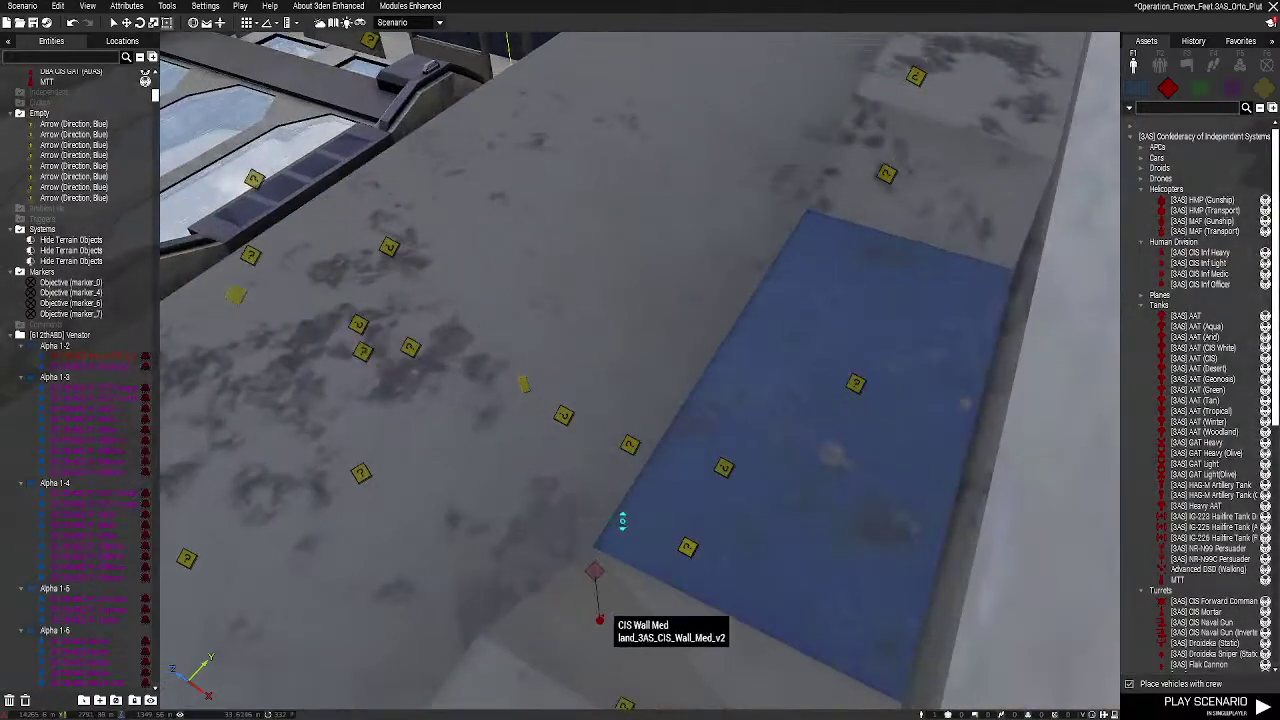
pyautogui.keyDown('alt'); pyautogui.moveTo(702, 35); pyautogui.dragTo(726, 377); pyautogui.keyUp('alt')
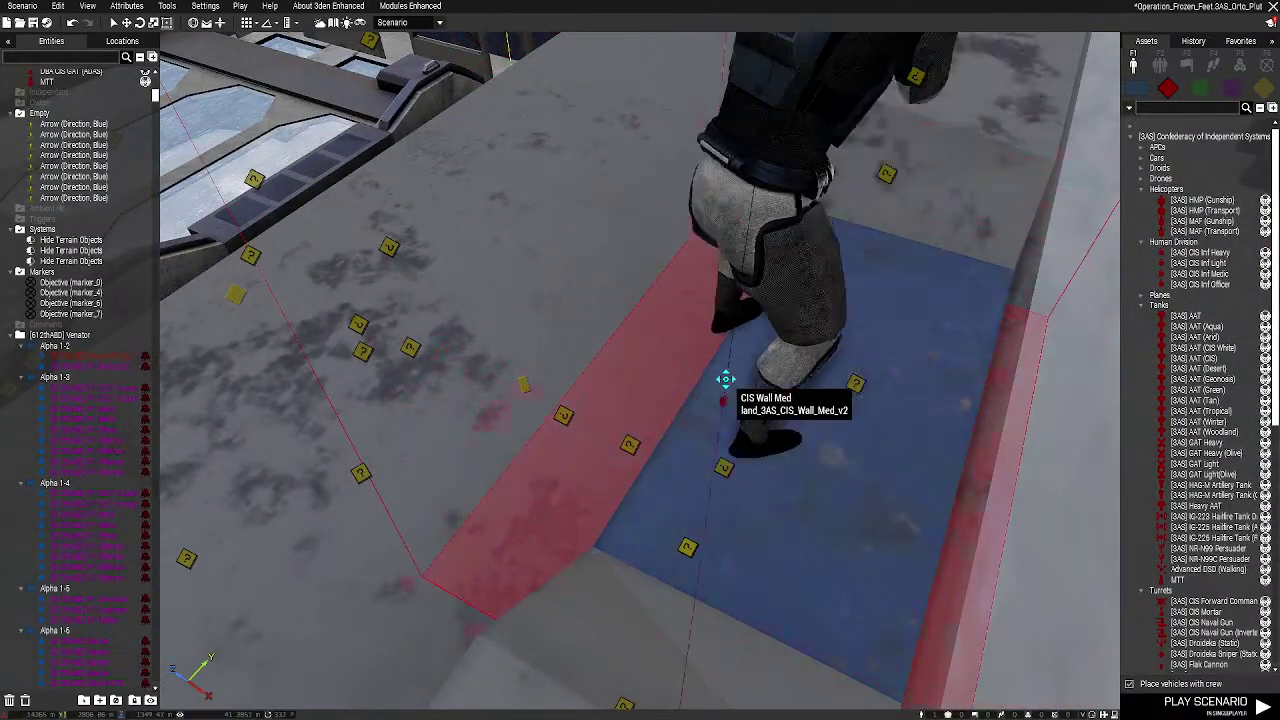
# Place three DBA B1 Weapons Squads from the [DBA] CIS Infantry (Winter) groups on the snow just outside the base walls
pyautogui.moveTo(726, 377); pyautogui.dragTo(718, 277, button='right')
pyautogui.scroll(-3, 718, 277)
pyautogui.moveTo(700, 286); pyautogui.dragTo(631, 280, button='middle')
pyautogui.moveTo(631, 280); pyautogui.dragTo(857, 285, button='right')
pyautogui.scroll(3, 835, 275)
pyautogui.press('s')
pyautogui.press('s')
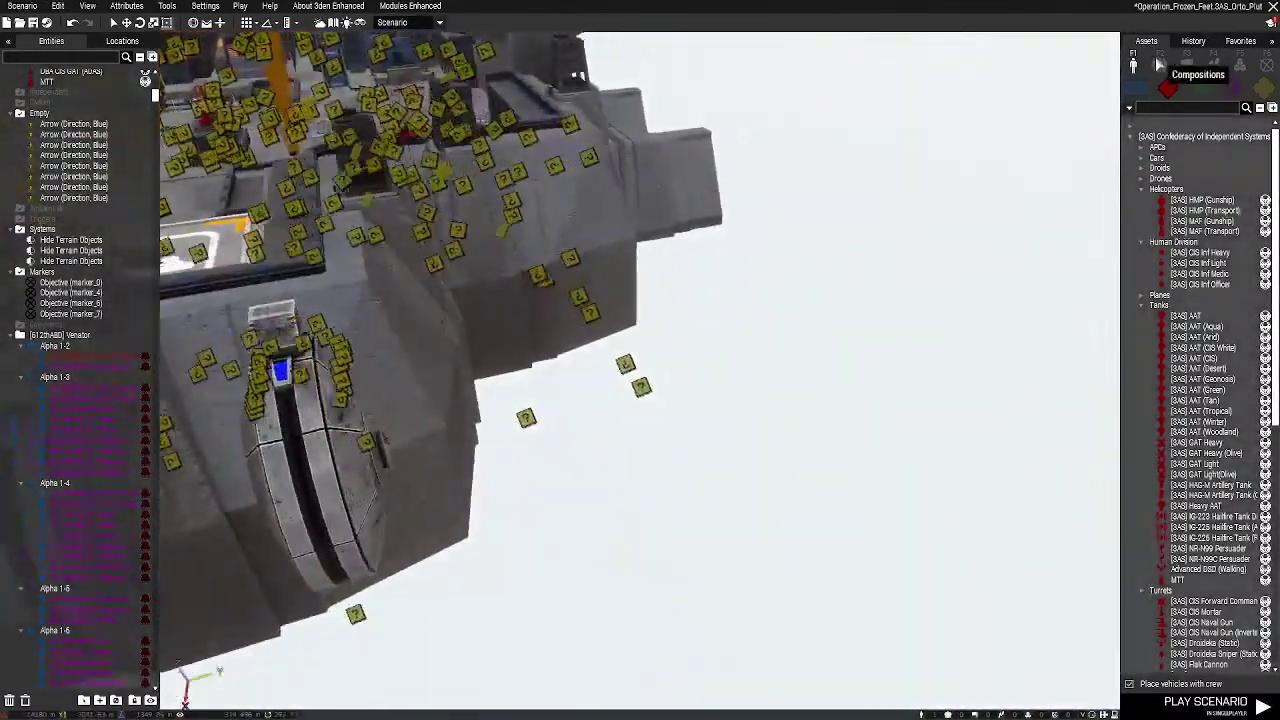
pyautogui.click(1157, 62)
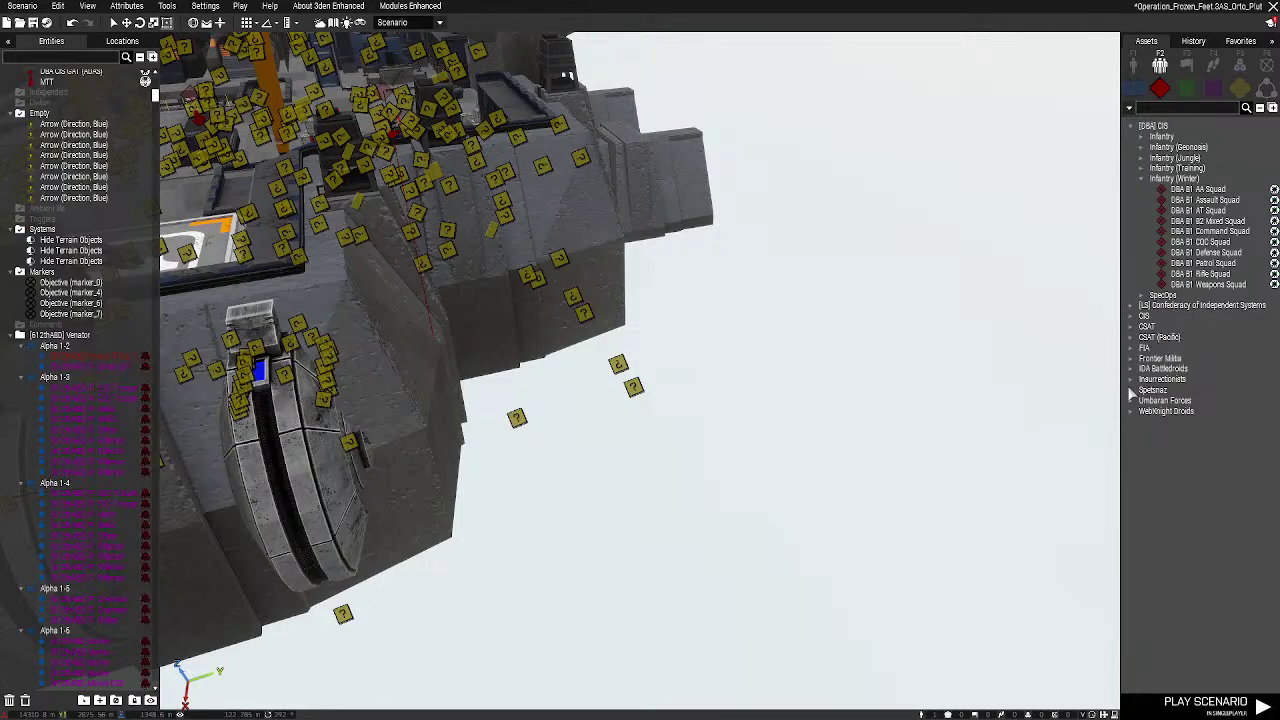
pyautogui.click(1205, 287)
pyautogui.press('d')
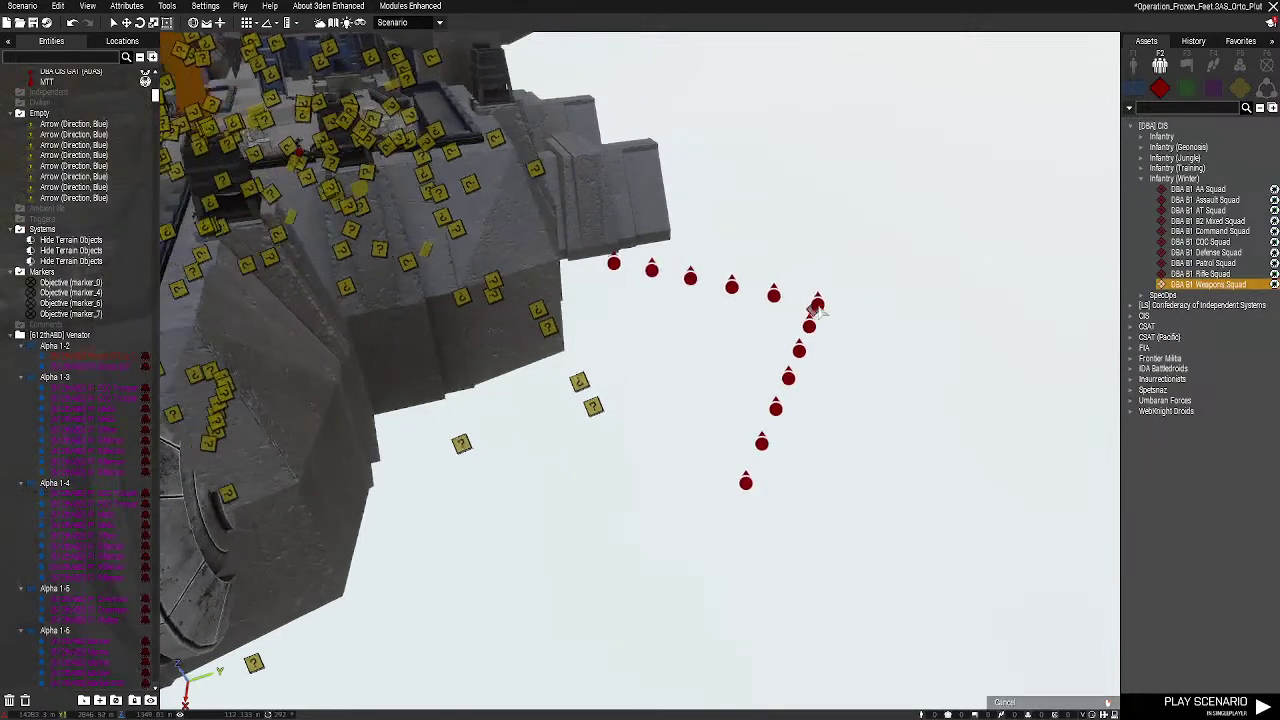
pyautogui.press('q')
pyautogui.click(735, 270)
pyautogui.keyDown('ctrl'); pyautogui.click(809, 307); pyautogui.keyUp('ctrl')
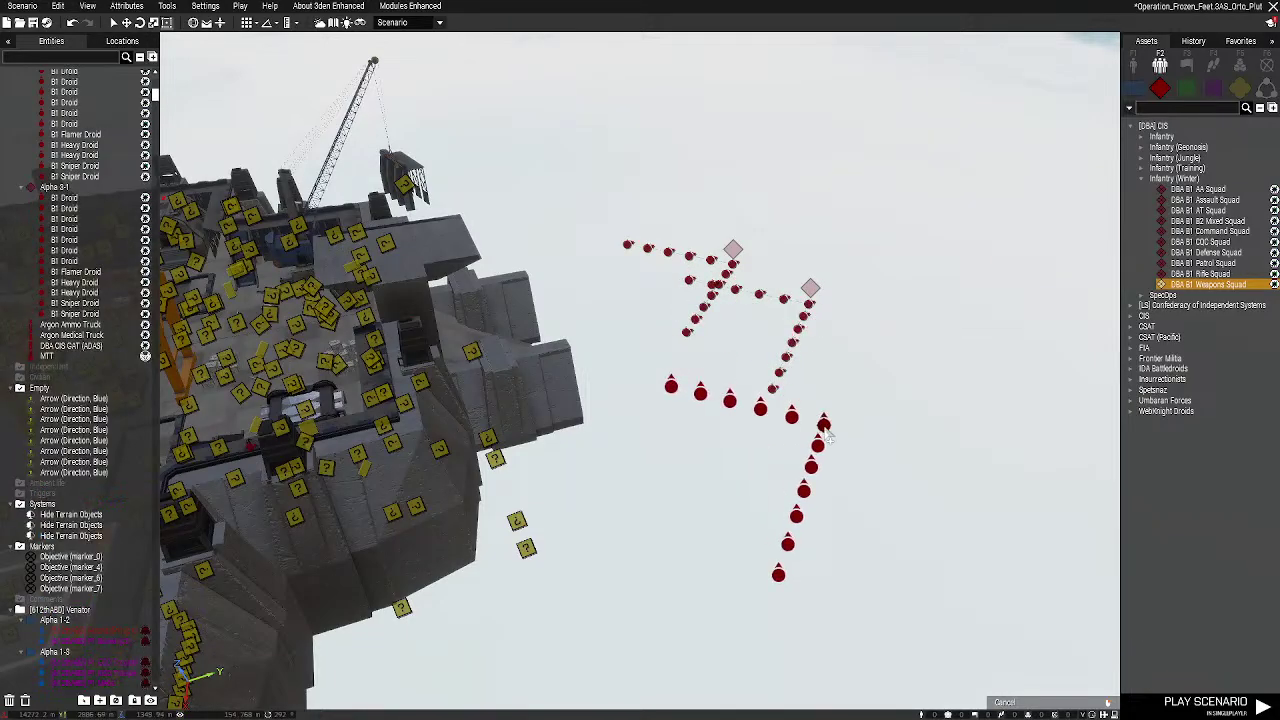
pyautogui.keyDown('ctrl'); pyautogui.click(826, 425); pyautogui.keyUp('ctrl')
pyautogui.press('s')
pyautogui.moveTo(914, 271); pyautogui.dragTo(950, 435, button='right')
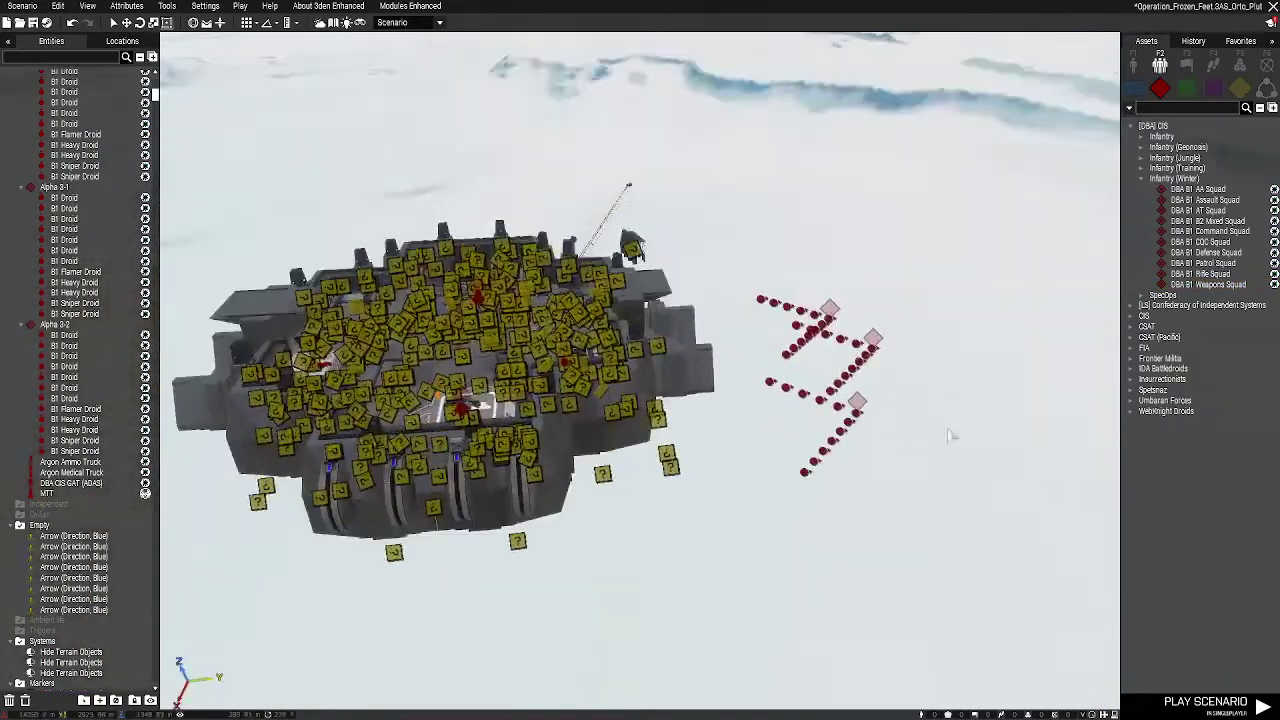
# Select the droids of all three weapons squads and open the Garrison Buildings tool for them
pyautogui.click(818, 336)
pyautogui.rightClick(818, 336)
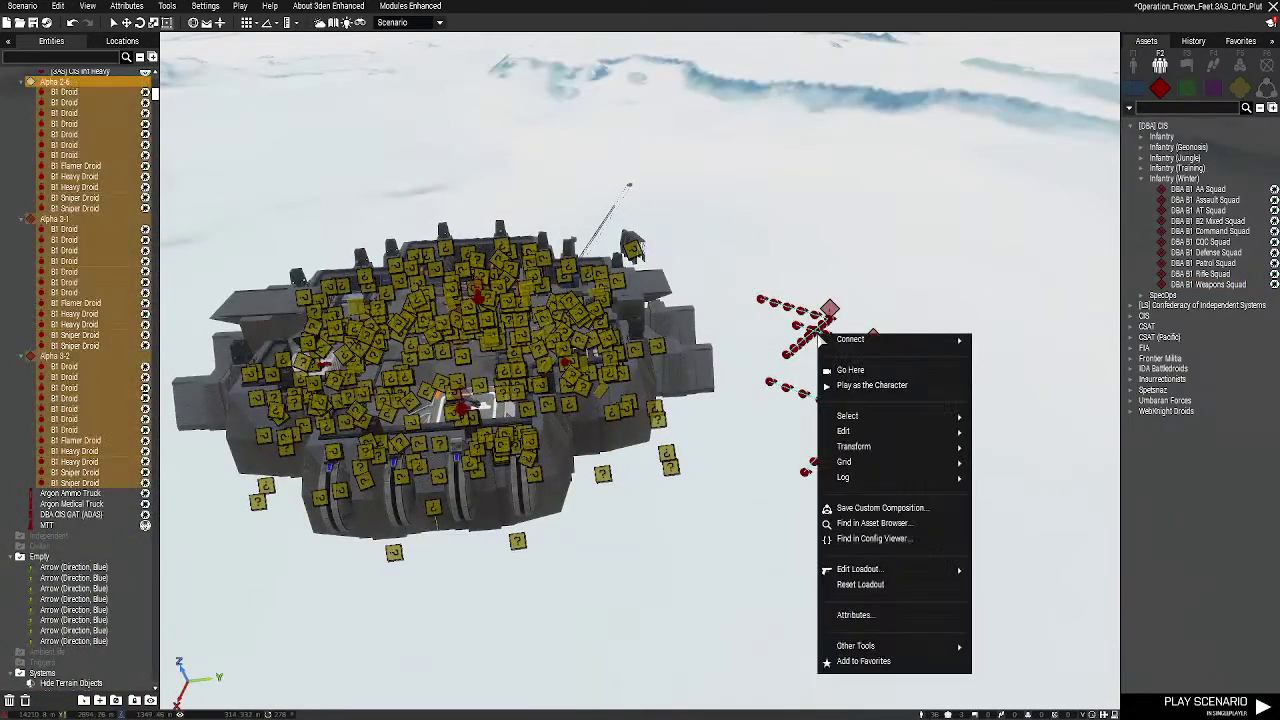
pyautogui.moveTo(857, 648)
pyautogui.click(735, 664)
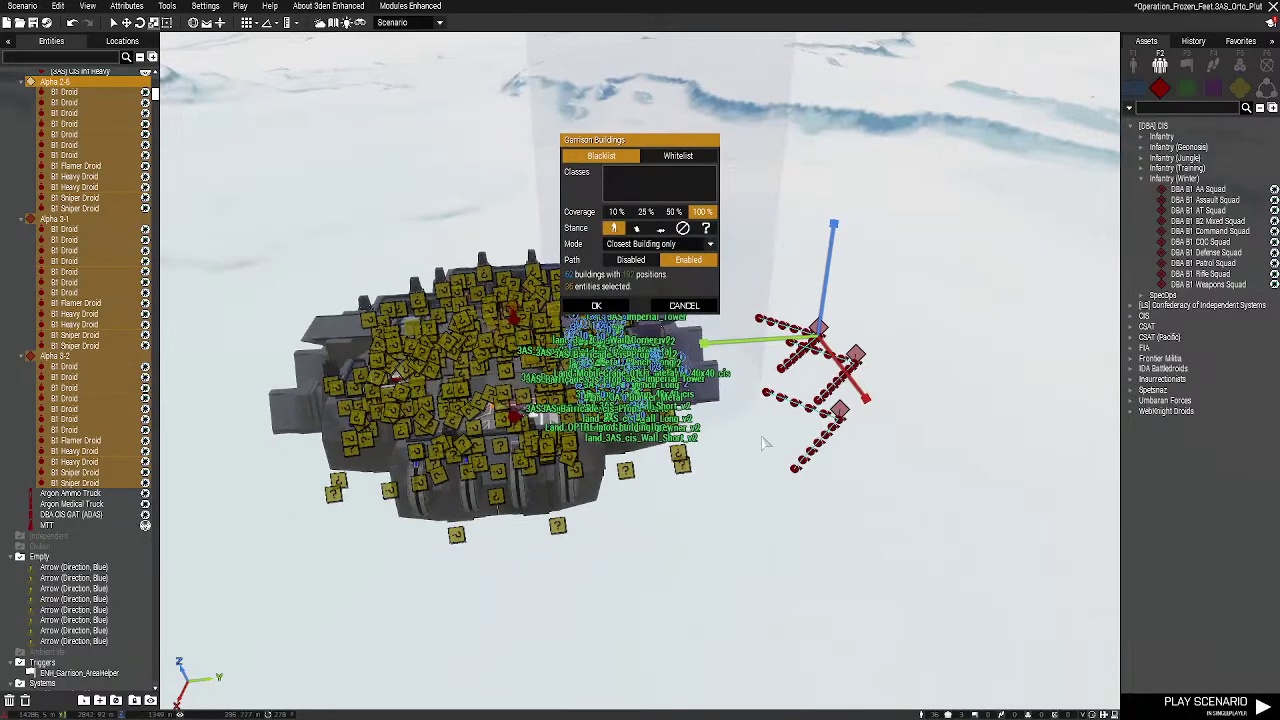
# Select the garrison area helper trigger and enlarge its area until it covers the entire CIS base
pyautogui.scroll(5, 668, 466)
pyautogui.press('space')
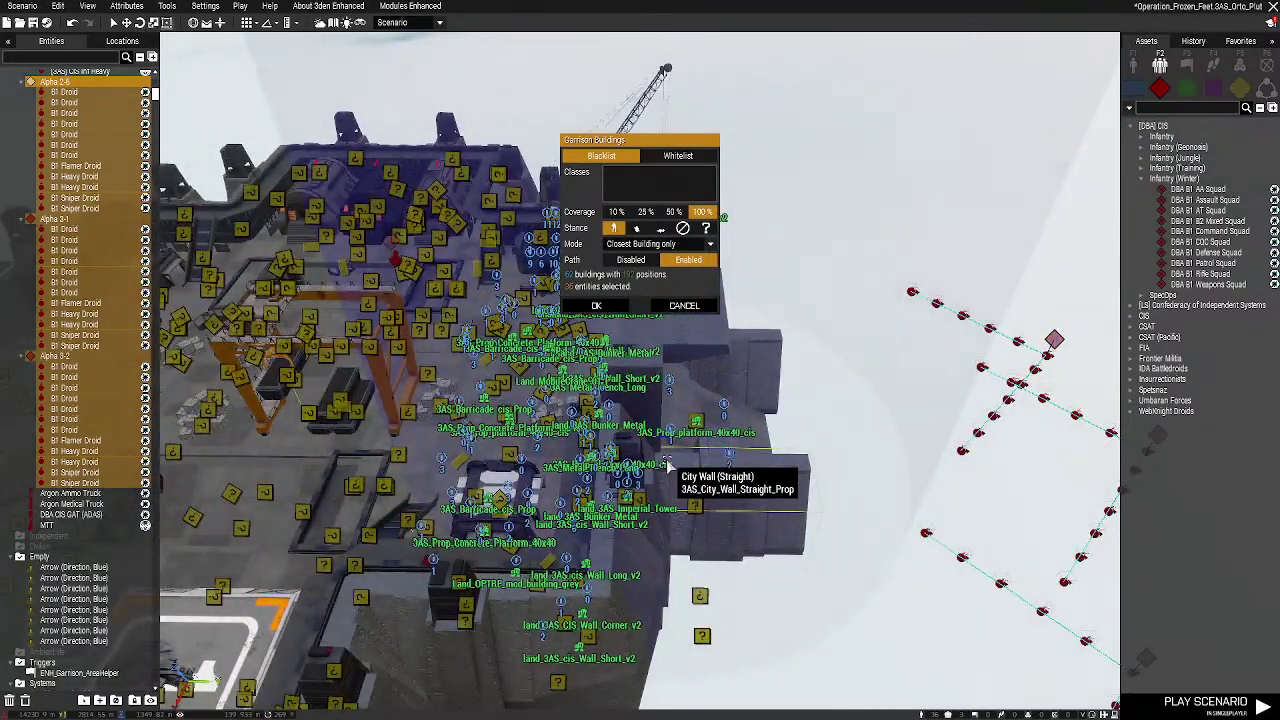
pyautogui.click(667, 441)
pyautogui.scroll(5, 669, 439)
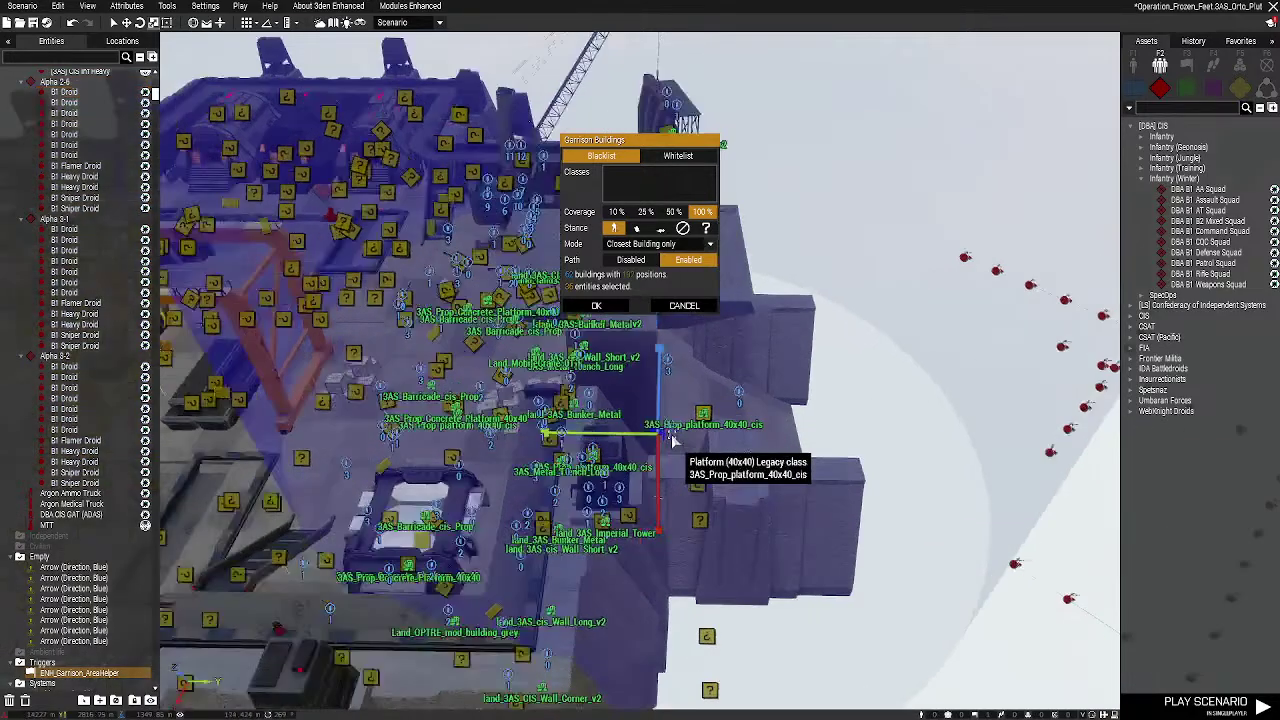
pyautogui.press('space')
pyautogui.moveTo(763, 500); pyautogui.dragTo(606, 486, button='right')
pyautogui.scroll(-3, 797, 528)
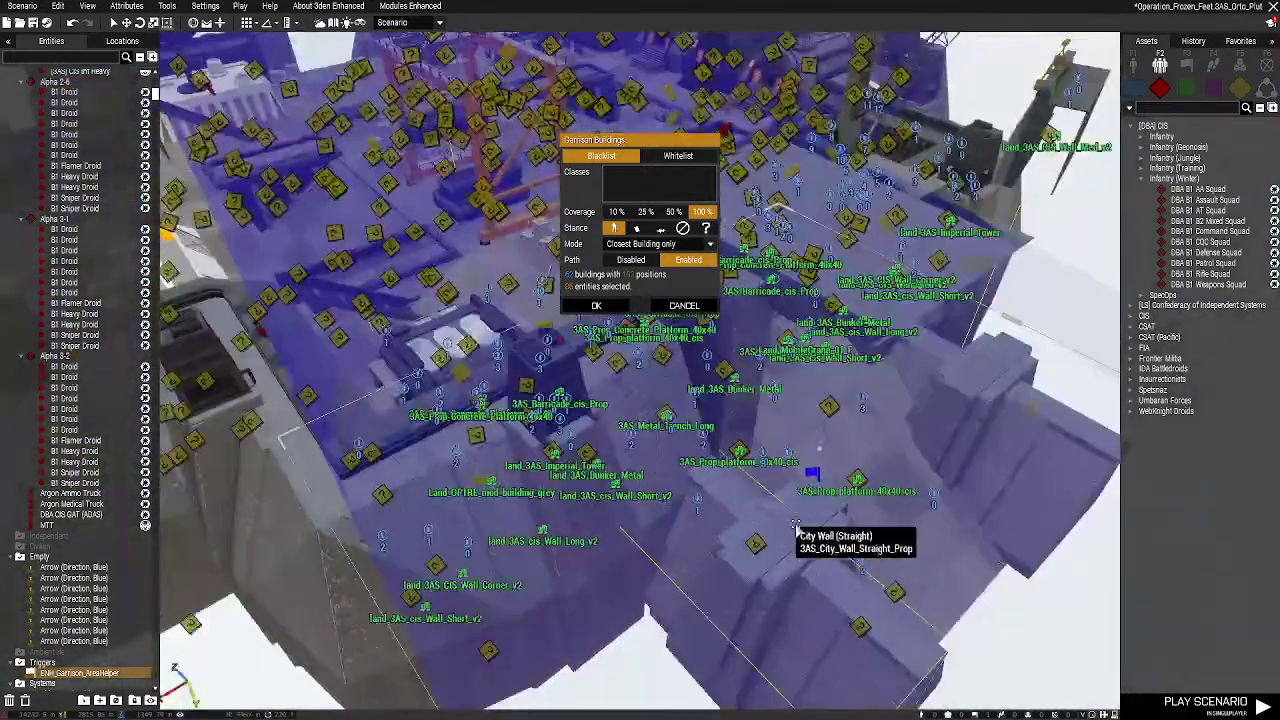
pyautogui.scroll(-5, 797, 528)
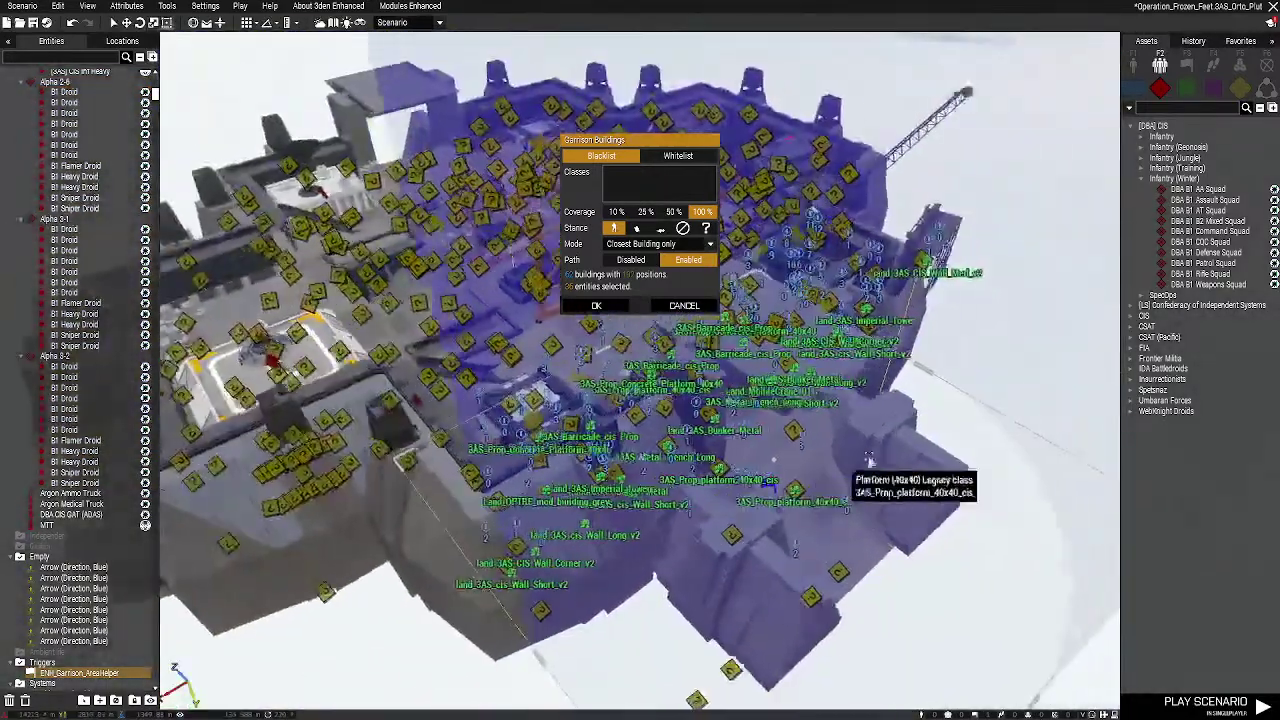
pyautogui.moveTo(857, 458); pyautogui.dragTo(793, 493, button='right')
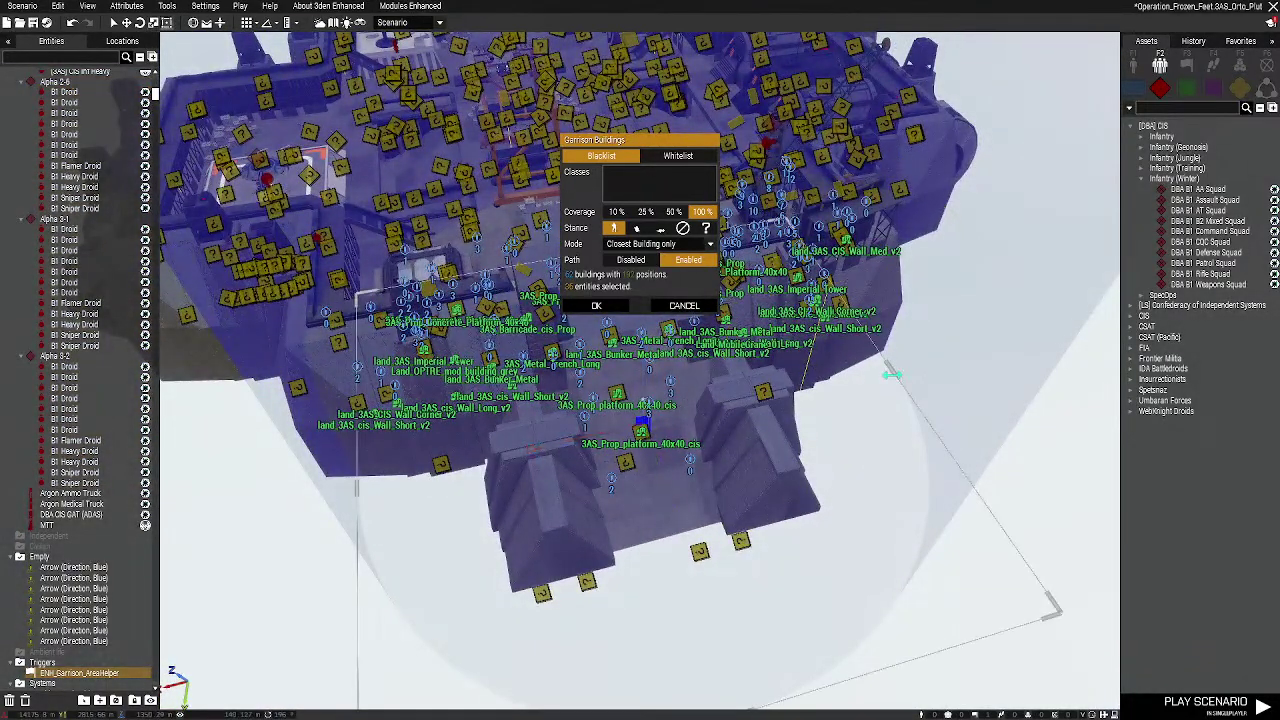
pyautogui.scroll(5, 900, 400)
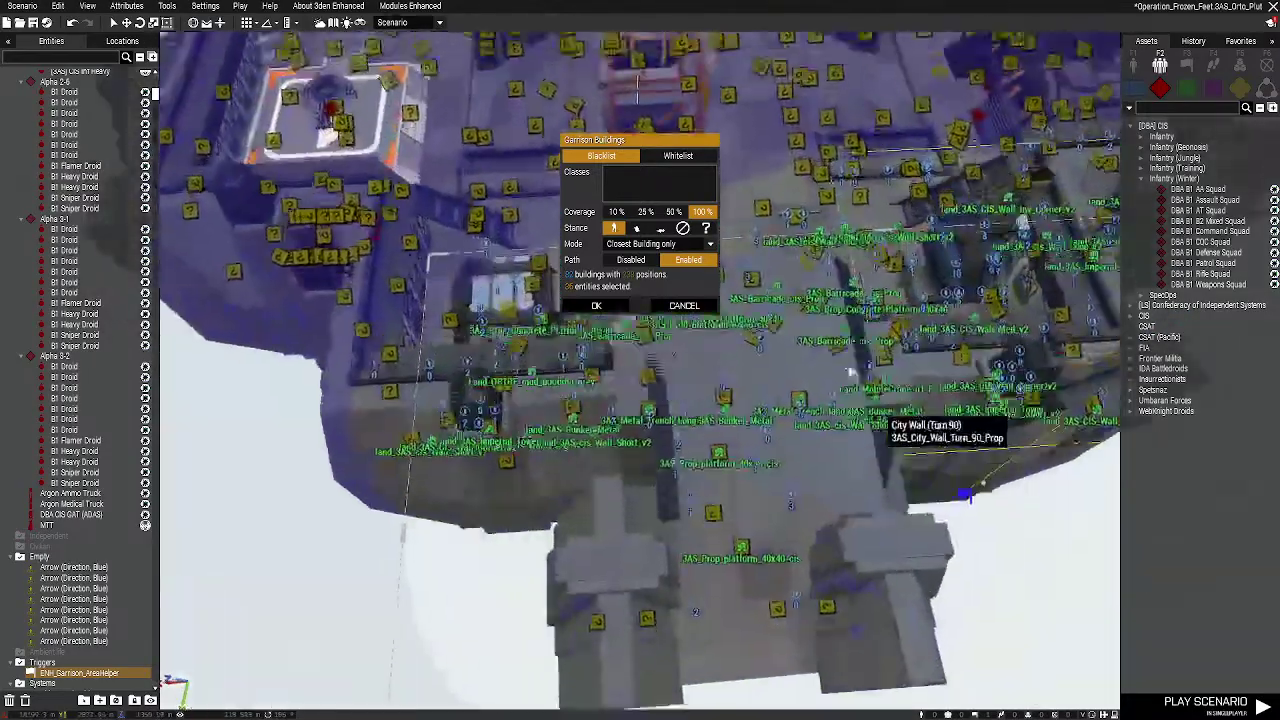
pyautogui.press('w')
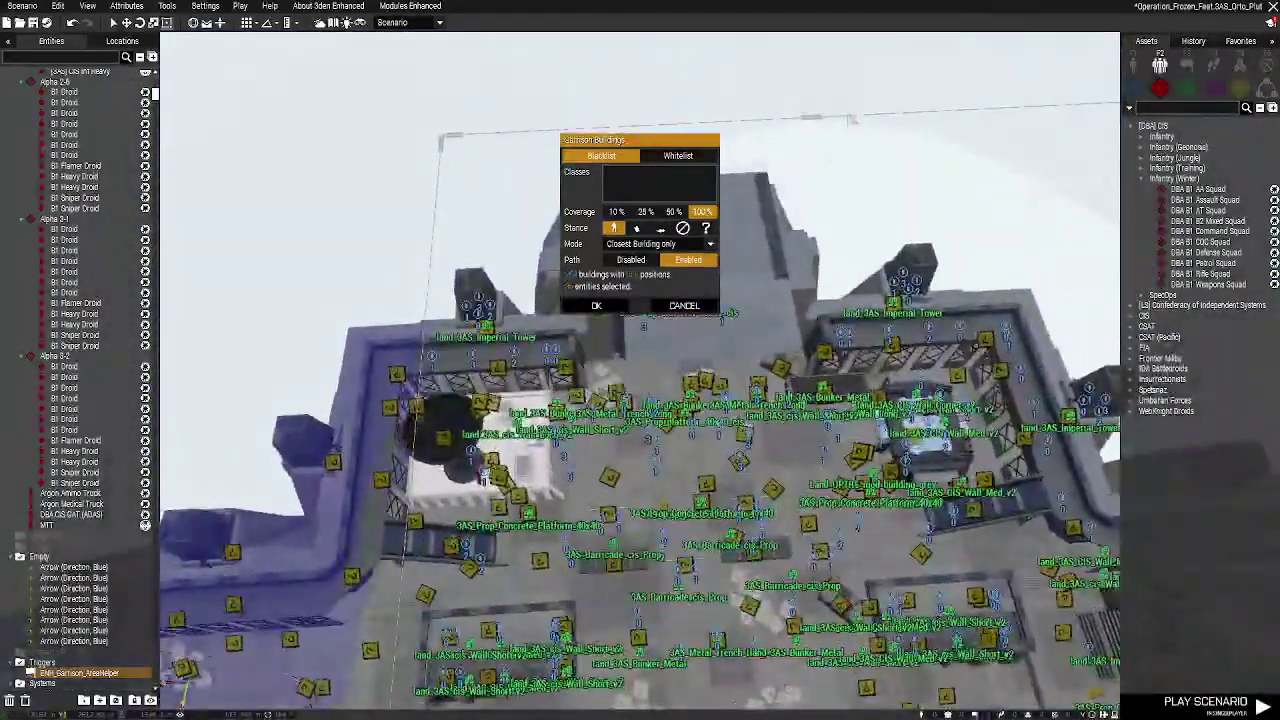
pyautogui.press('s')
pyautogui.press('a')
pyautogui.press('s')
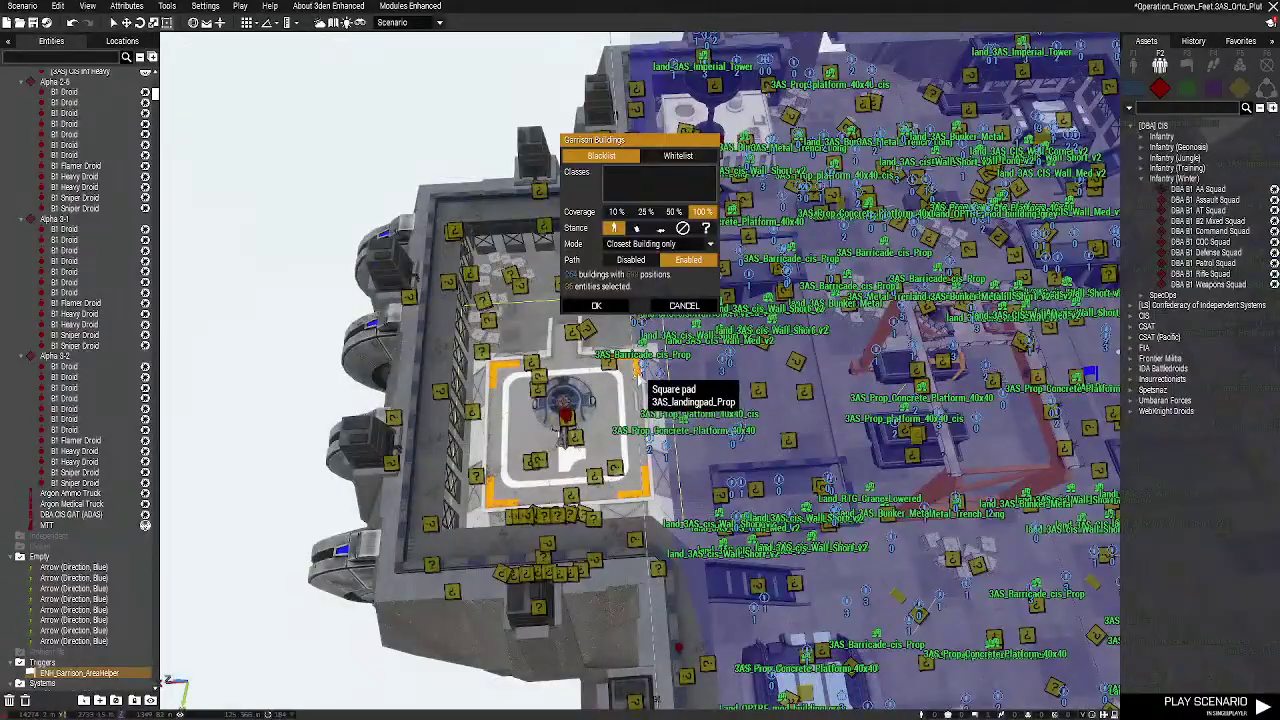
pyautogui.scroll(-15, 630, 398)
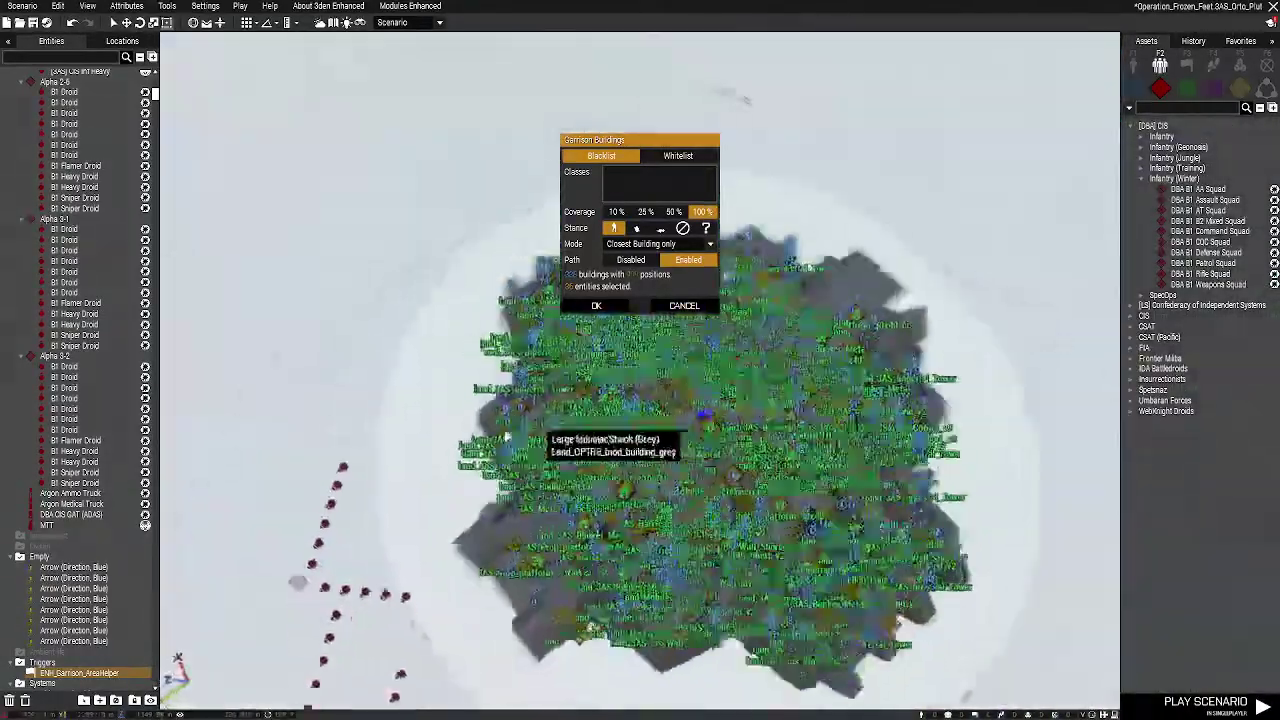
pyautogui.moveTo(508, 436); pyautogui.dragTo(614, 215, button='right')
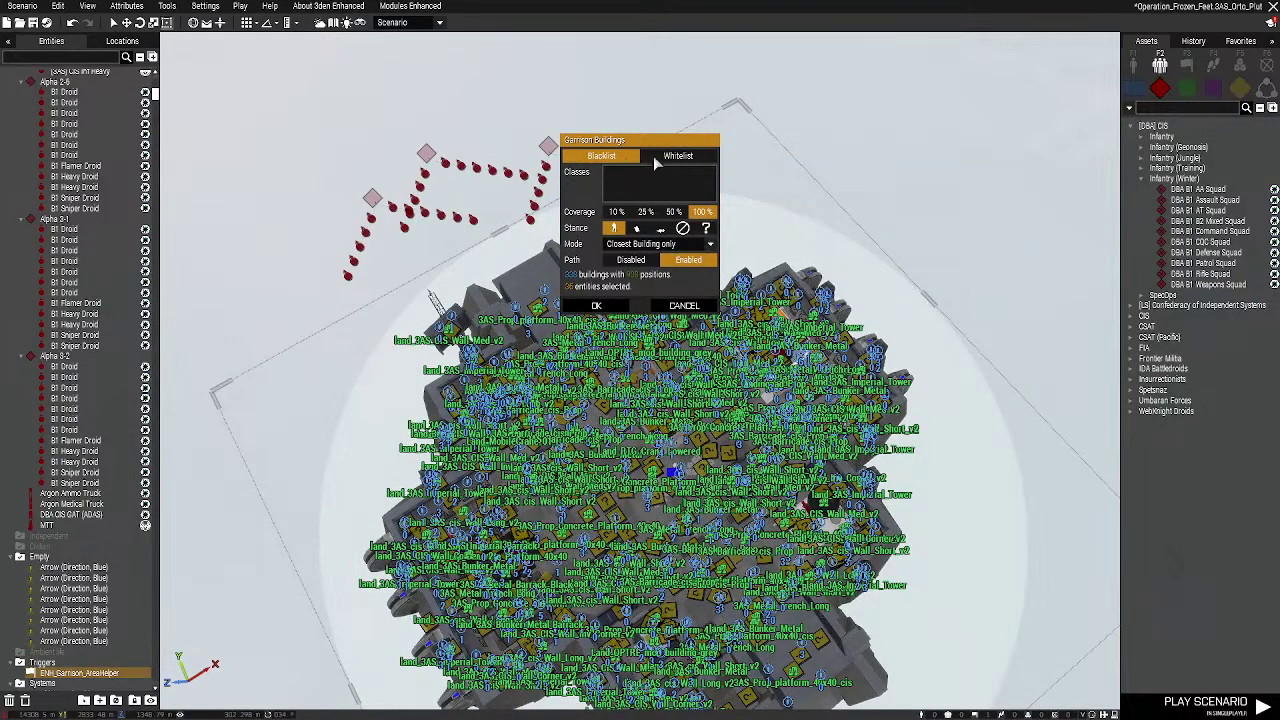
# Select the droids of the three weapons squads and garrison them at 100% coverage, random stance, From Center mode and path disabled
pyautogui.press('w')
pyautogui.moveTo(815, 532); pyautogui.dragTo(665, 560, button='right')
pyautogui.moveTo(868, 589)
pyautogui.mouseDown()
pyautogui.moveTo(697, 445)
pyautogui.moveTo(610, 426)
pyautogui.mouseUp()
pyautogui.moveTo(640, 440)
pyautogui.mouseDown(button='right')
pyautogui.moveTo(510, 470)
pyautogui.moveTo(485, 510)
pyautogui.mouseUp(button='right')
pyautogui.press('d')
pyautogui.moveTo(830, 657)
pyautogui.mouseDown()
pyautogui.moveTo(592, 325)
pyautogui.moveTo(552, 292)
pyautogui.mouseUp()
pyautogui.press('w')
pyautogui.moveTo(900, 510); pyautogui.dragTo(837, 551, button='right')
pyautogui.press('d')
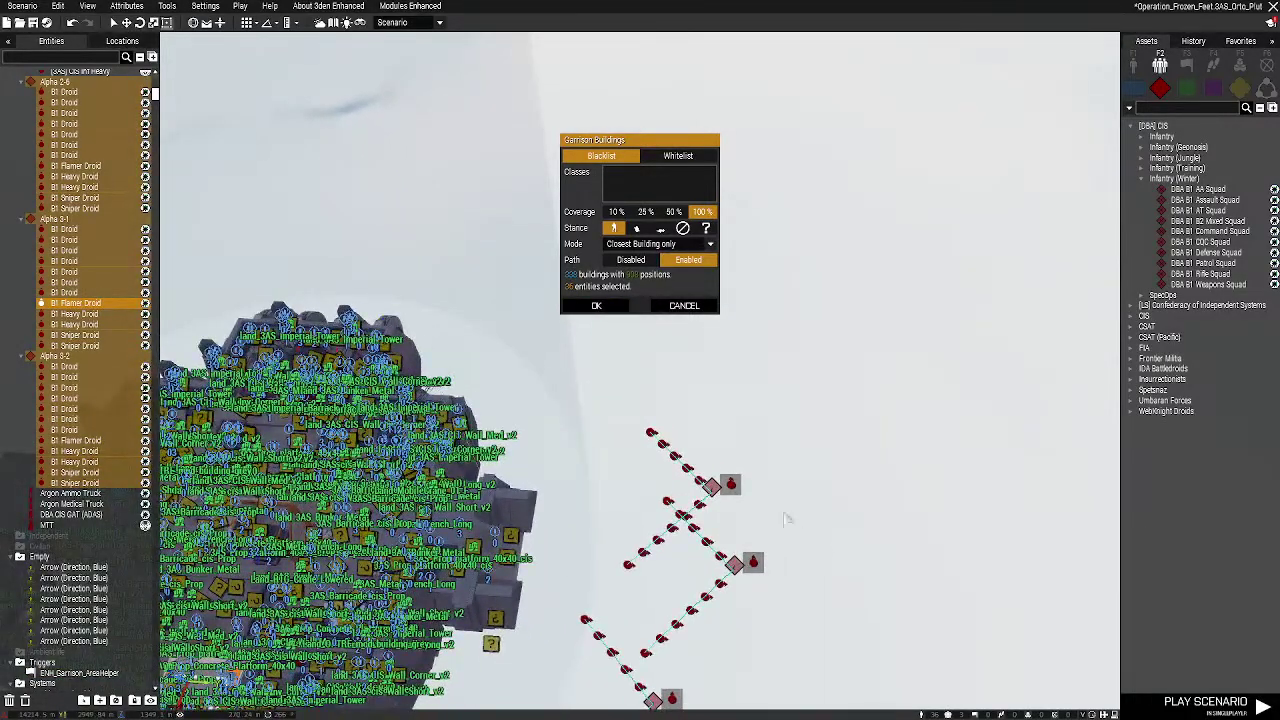
pyautogui.press('s')
pyautogui.press('a')
pyautogui.click(650, 269)
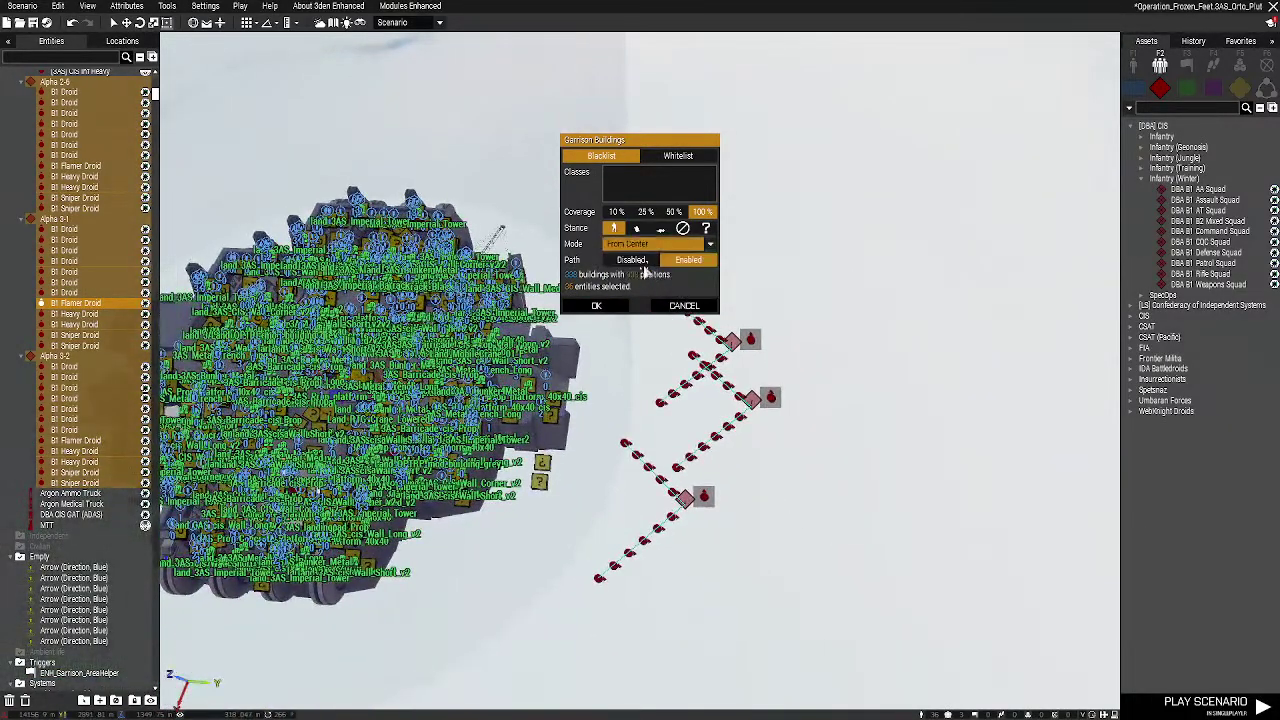
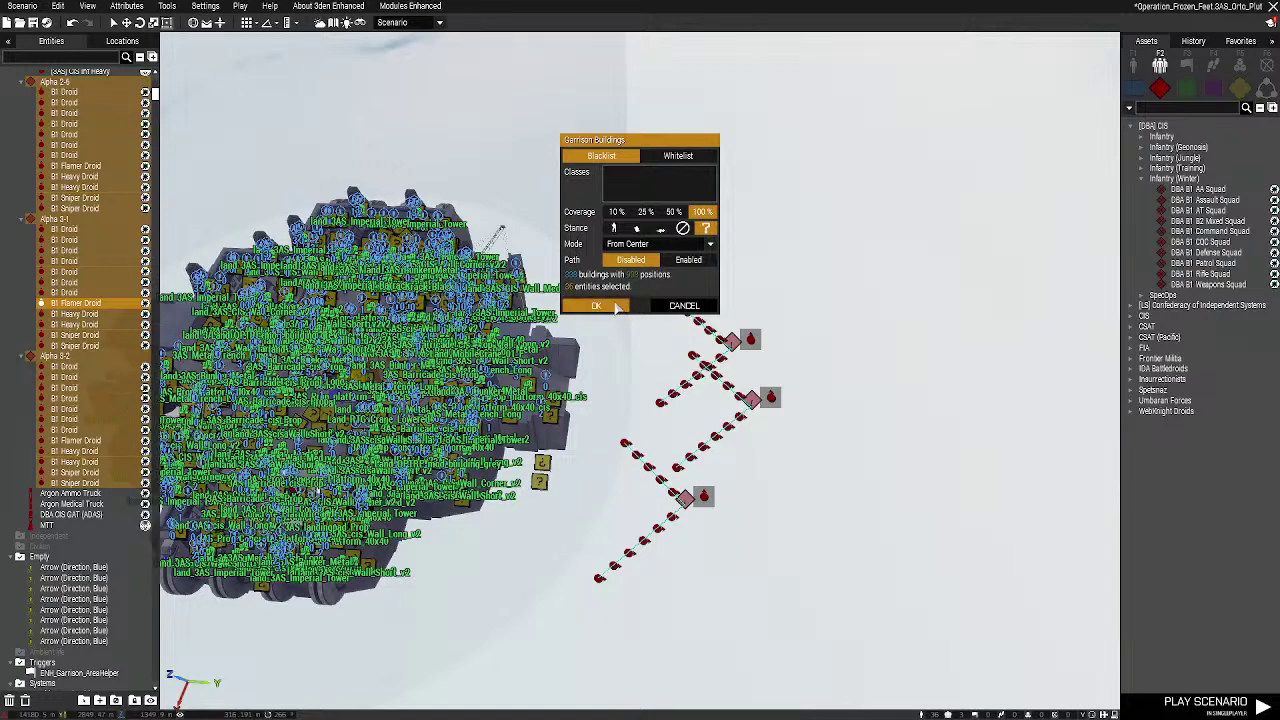
pyautogui.click(614, 308)
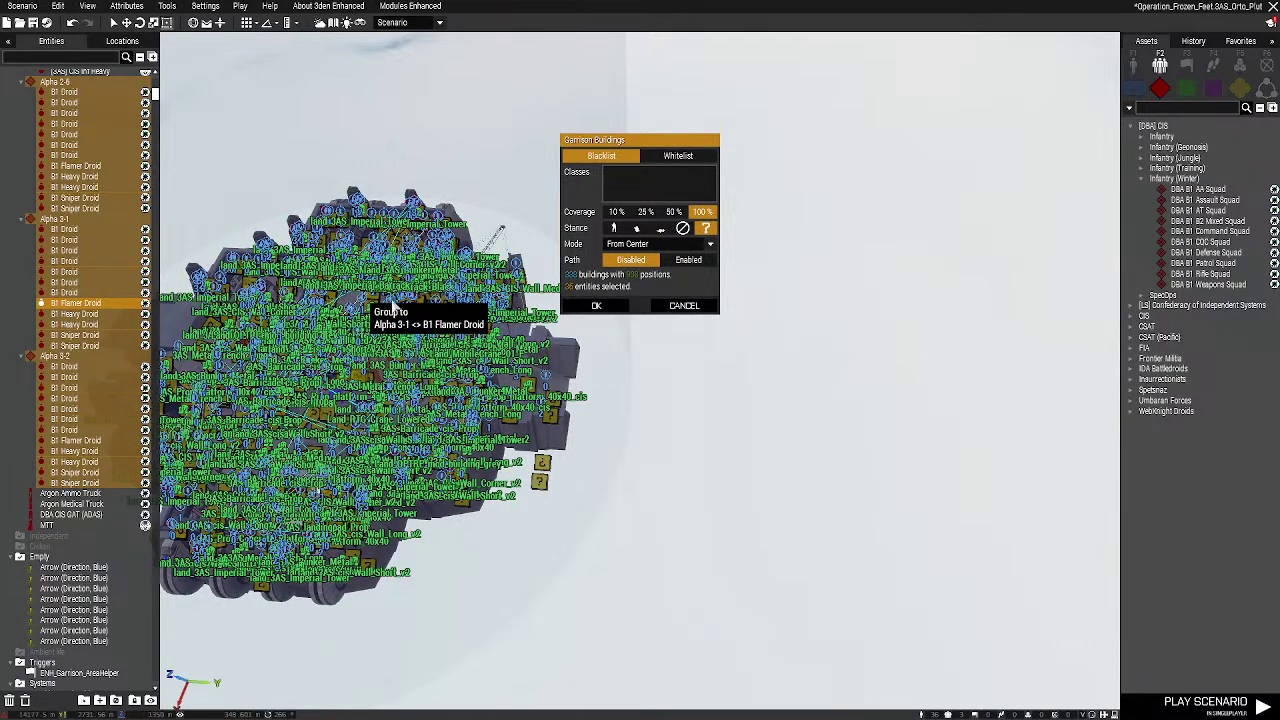
# Inspect the garrisoned droids' positions throughout the base, close the Garrison Buildings tool and clear the selection
pyautogui.scroll(5, 480, 222)
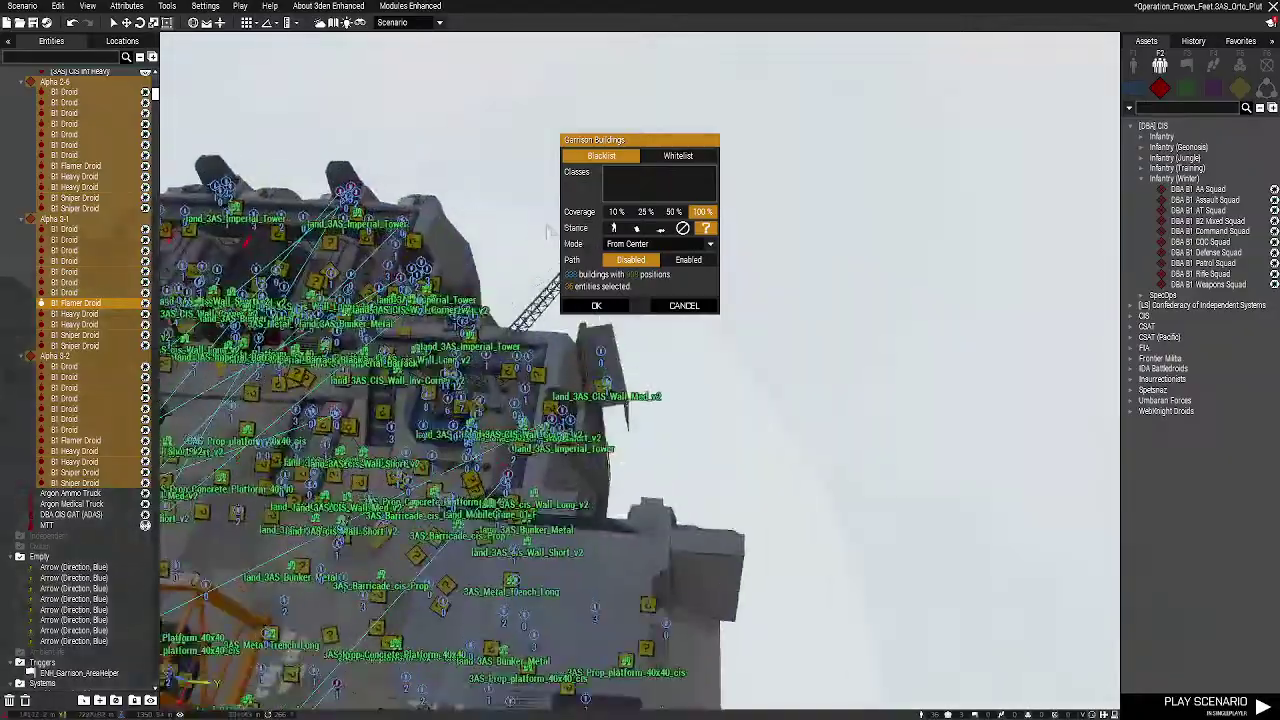
pyautogui.moveTo(482, 226); pyautogui.dragTo(684, 567, button='right')
pyautogui.scroll(2, 671, 512)
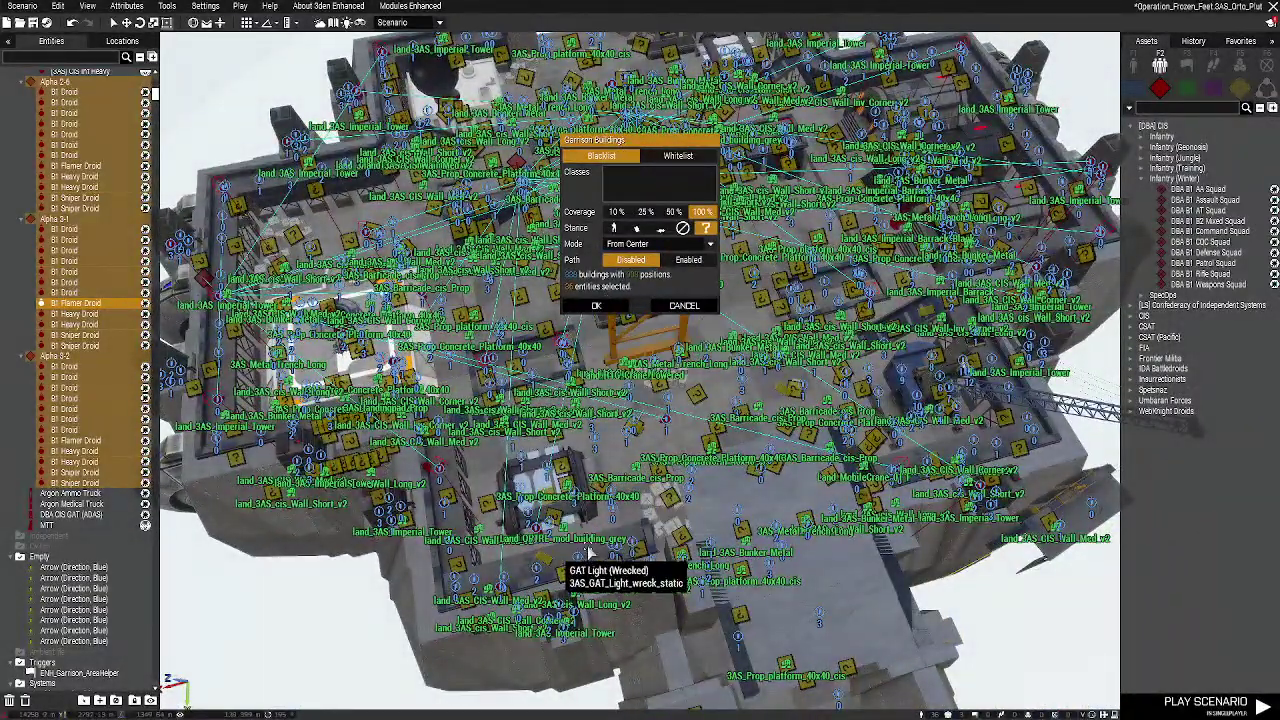
pyautogui.scroll(8, 590, 553)
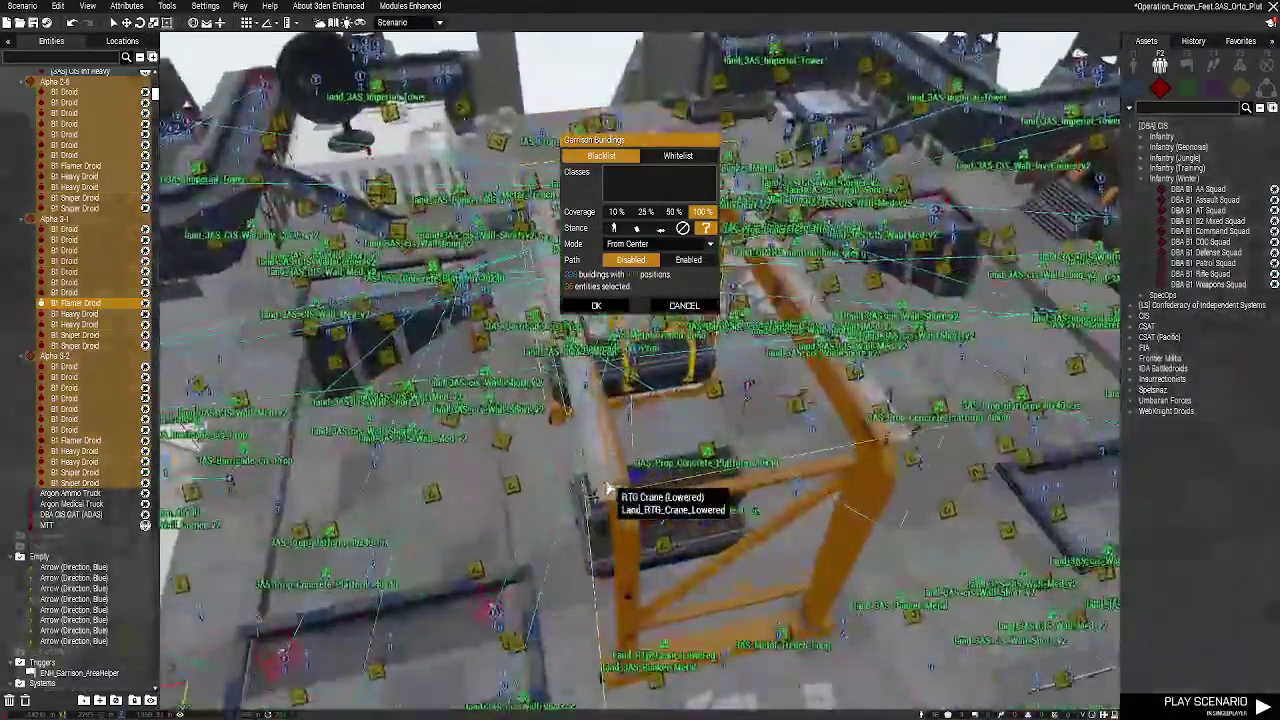
pyautogui.moveTo(610, 490); pyautogui.dragTo(737, 587, button='right')
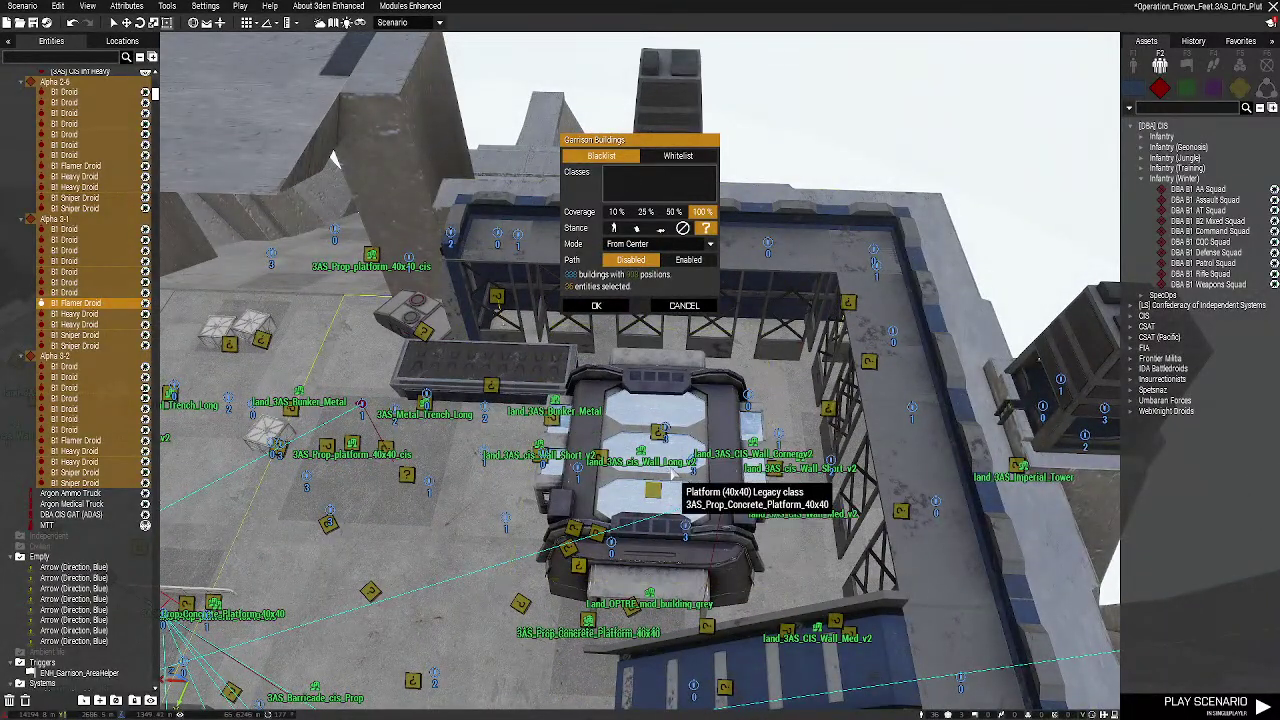
pyautogui.click(692, 309)
pyautogui.moveTo(947, 366); pyautogui.dragTo(851, 454, button='right')
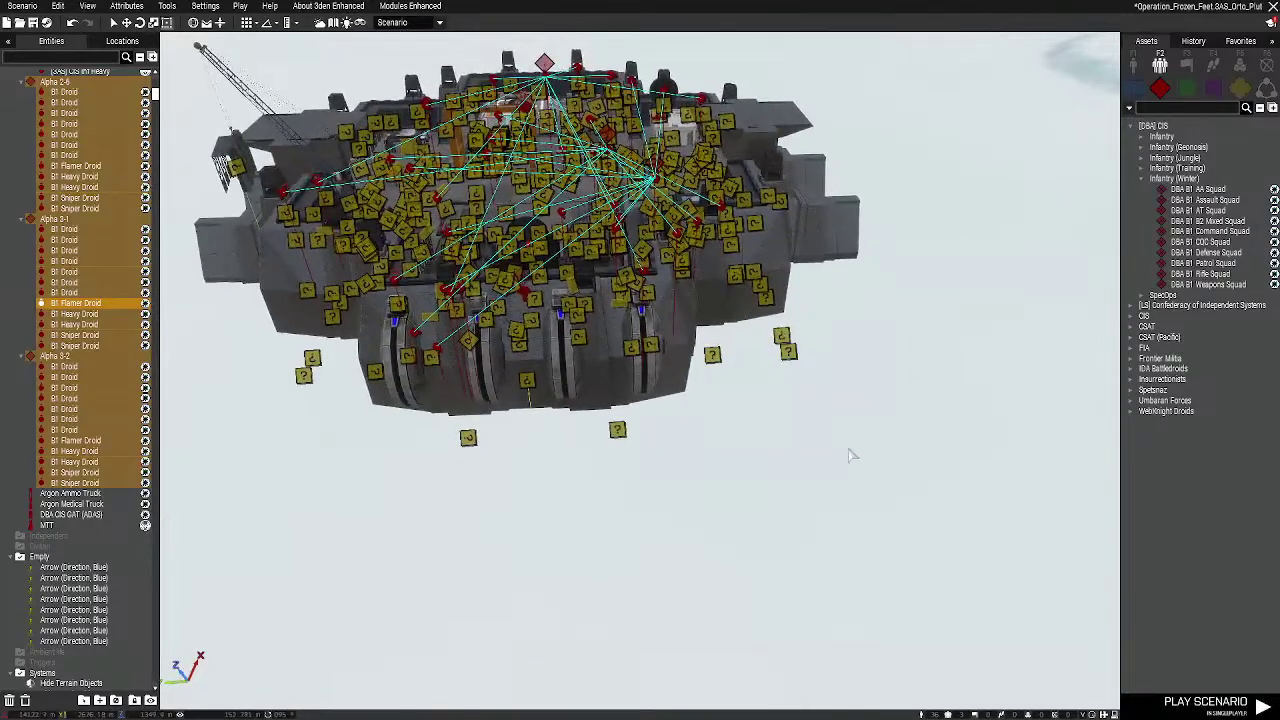
pyautogui.click(277, 443)
pyautogui.press('w')
pyautogui.press('a')
pyautogui.moveTo(391, 493); pyautogui.dragTo(693, 512, button='right')
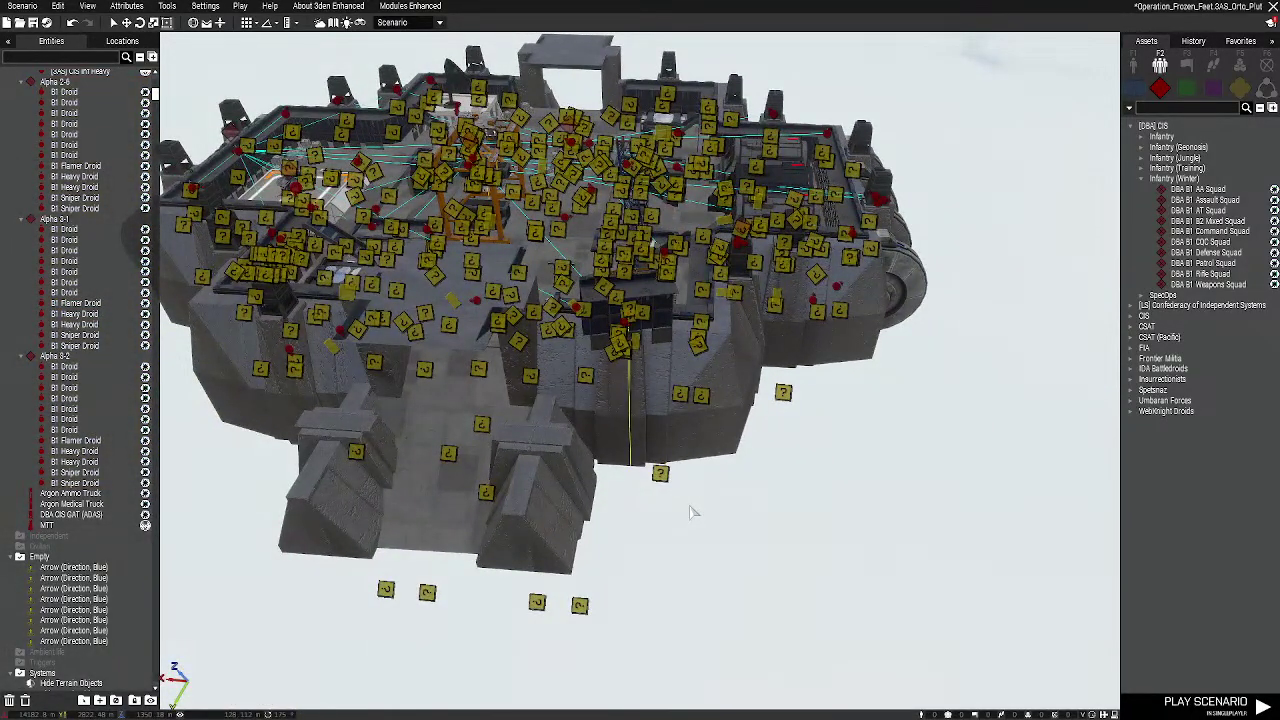
pyautogui.press('a')
pyautogui.press('w')
pyautogui.moveTo(691, 513); pyautogui.dragTo(1131, 103, button='right')
pyautogui.press('s')
# Look through the single-unit categories of the [3AS] Confederacy and [DBA] CIS factions and open the [DBA] CIS Turrets
pyautogui.click(1133, 64)
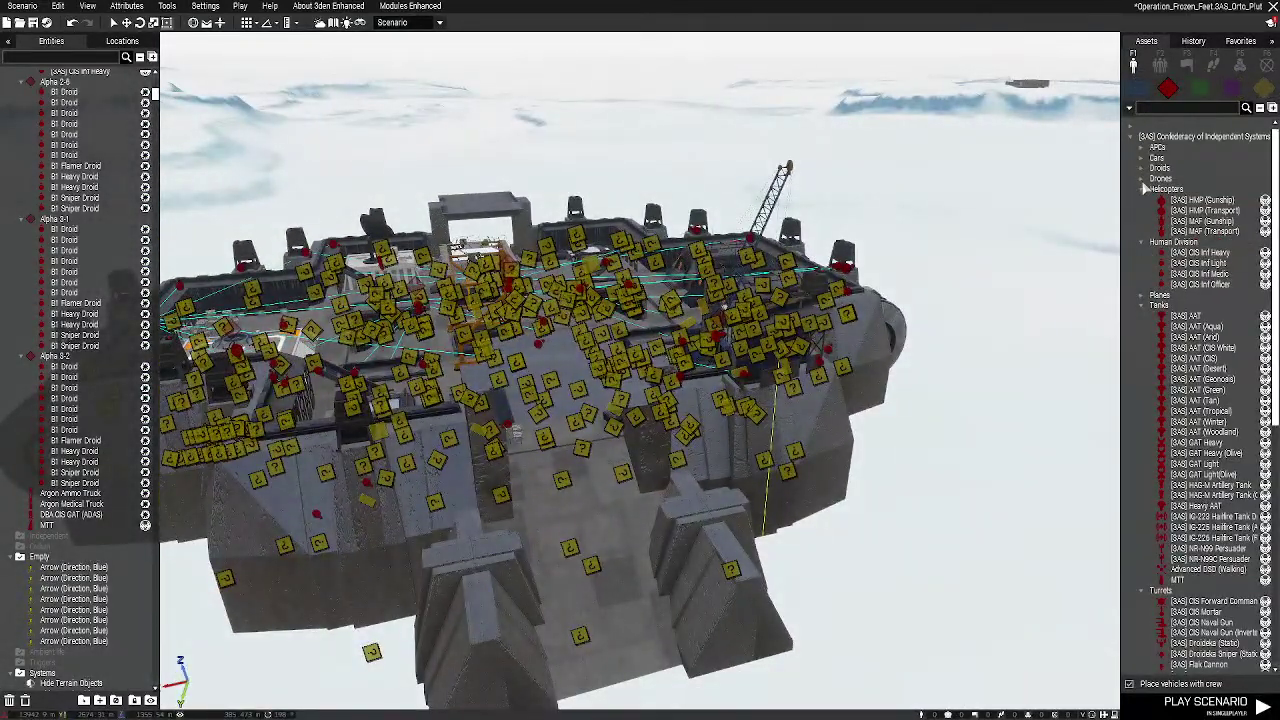
pyautogui.click(1142, 190)
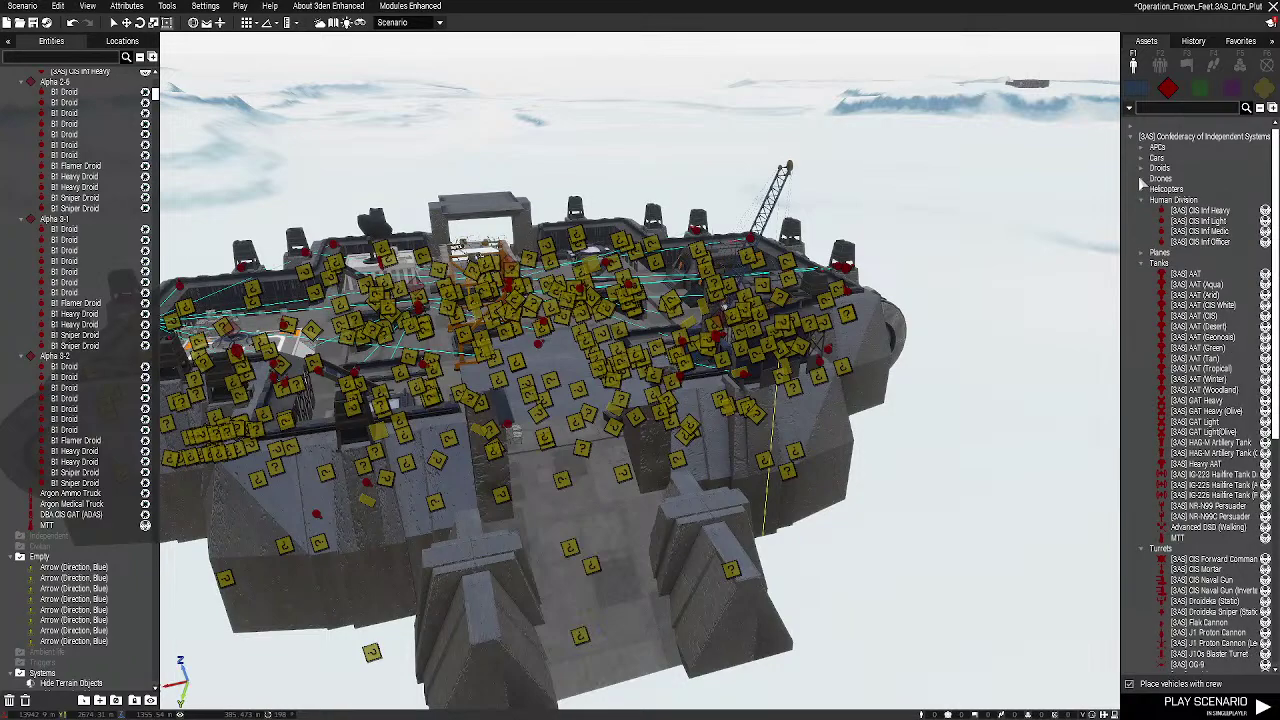
pyautogui.click(1141, 168)
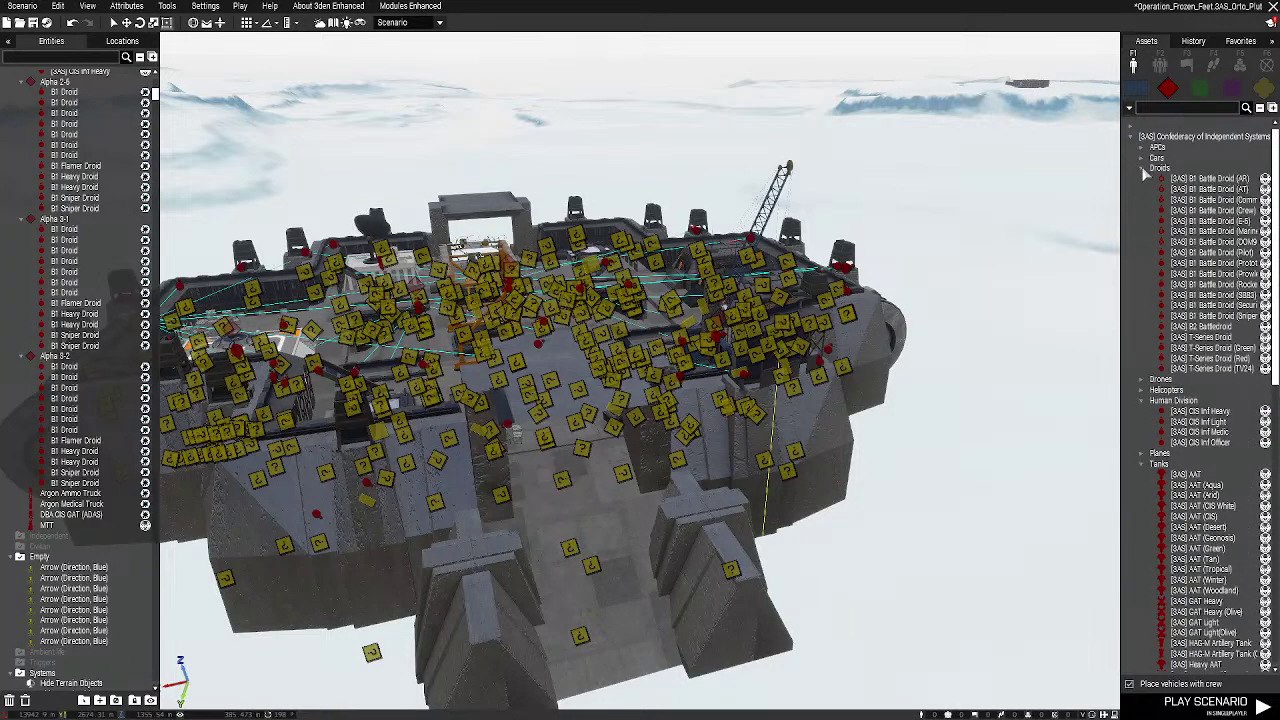
pyautogui.click(1141, 168)
pyautogui.click(1134, 139)
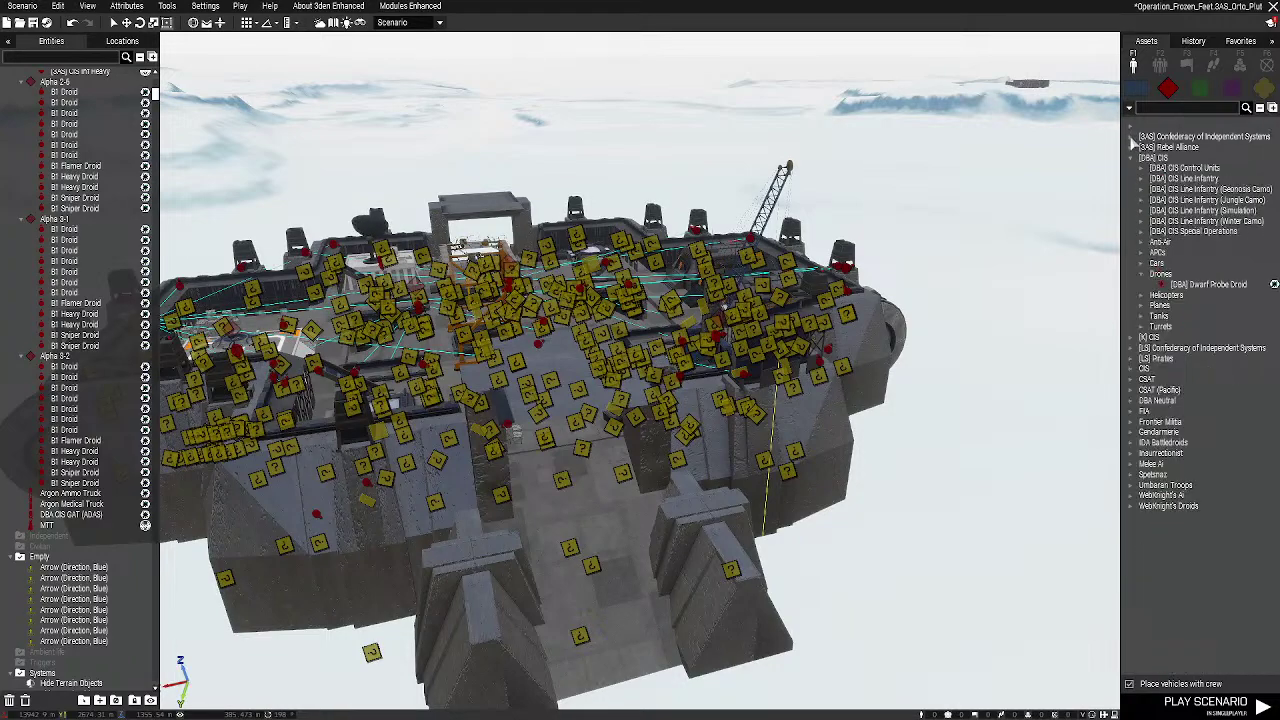
pyautogui.click(1141, 276)
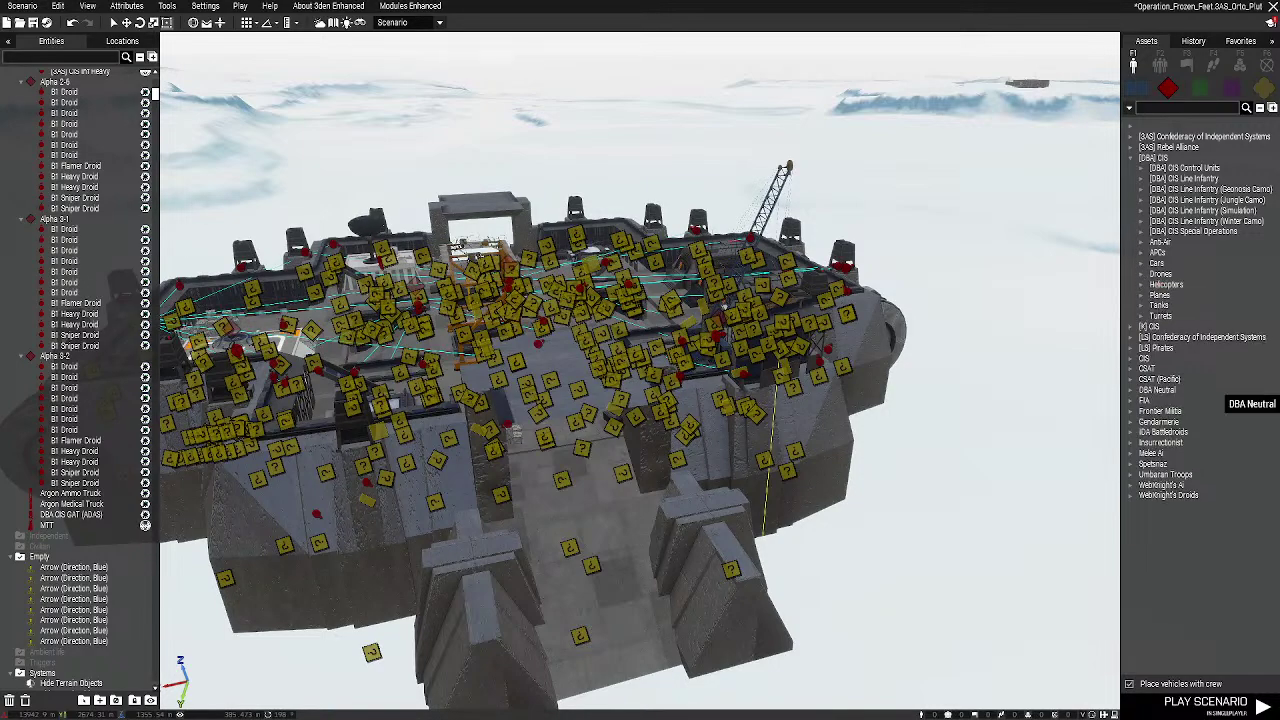
pyautogui.moveTo(1027, 344); pyautogui.dragTo(1018, 385, button='right')
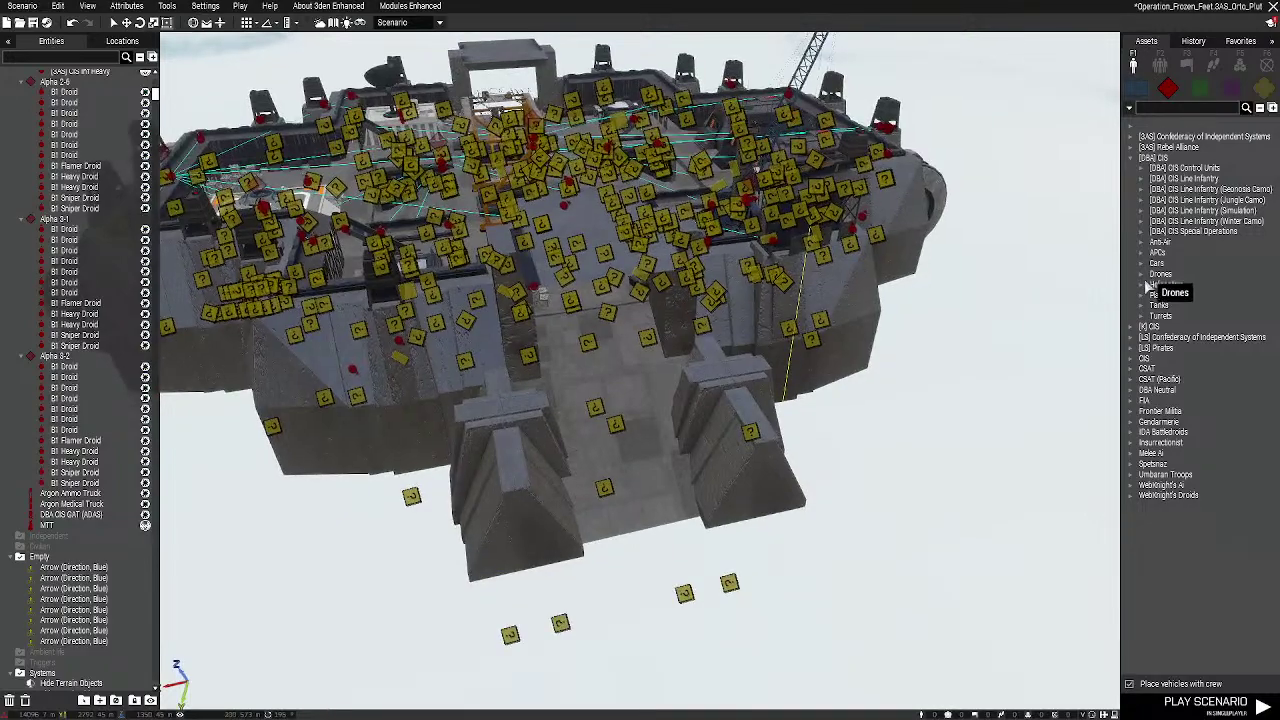
pyautogui.click(1137, 253)
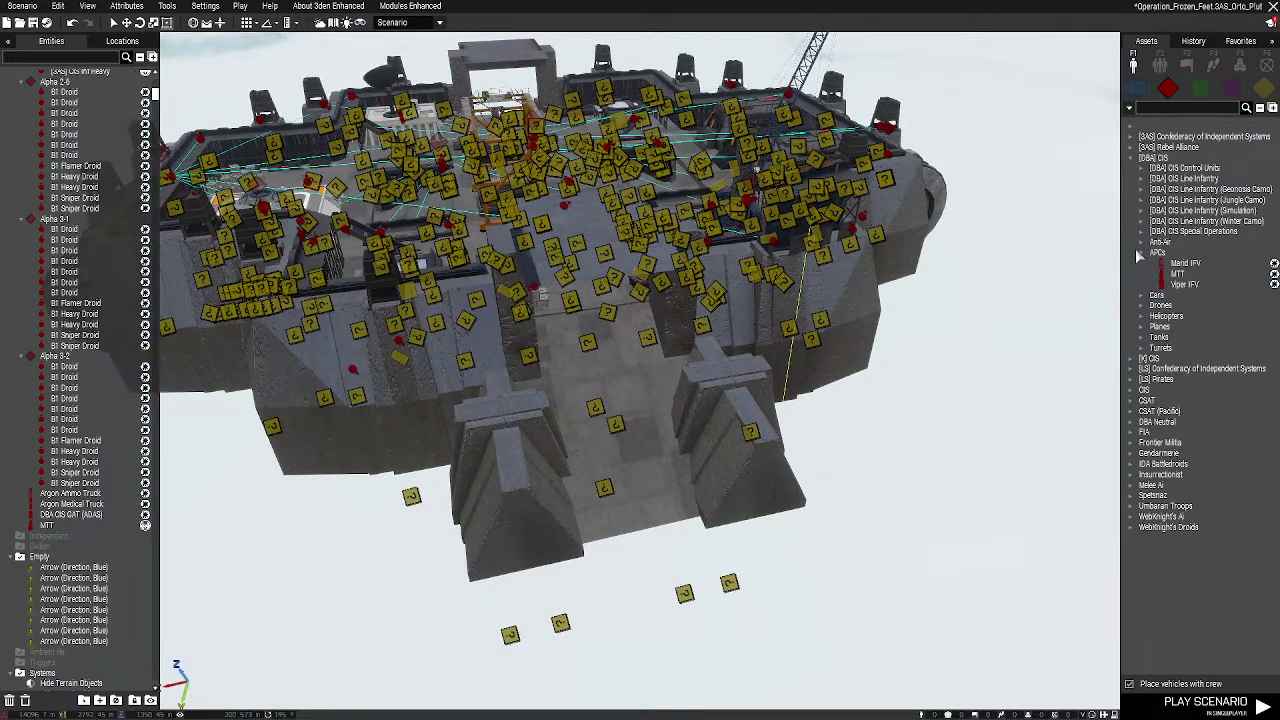
pyautogui.click(1140, 243)
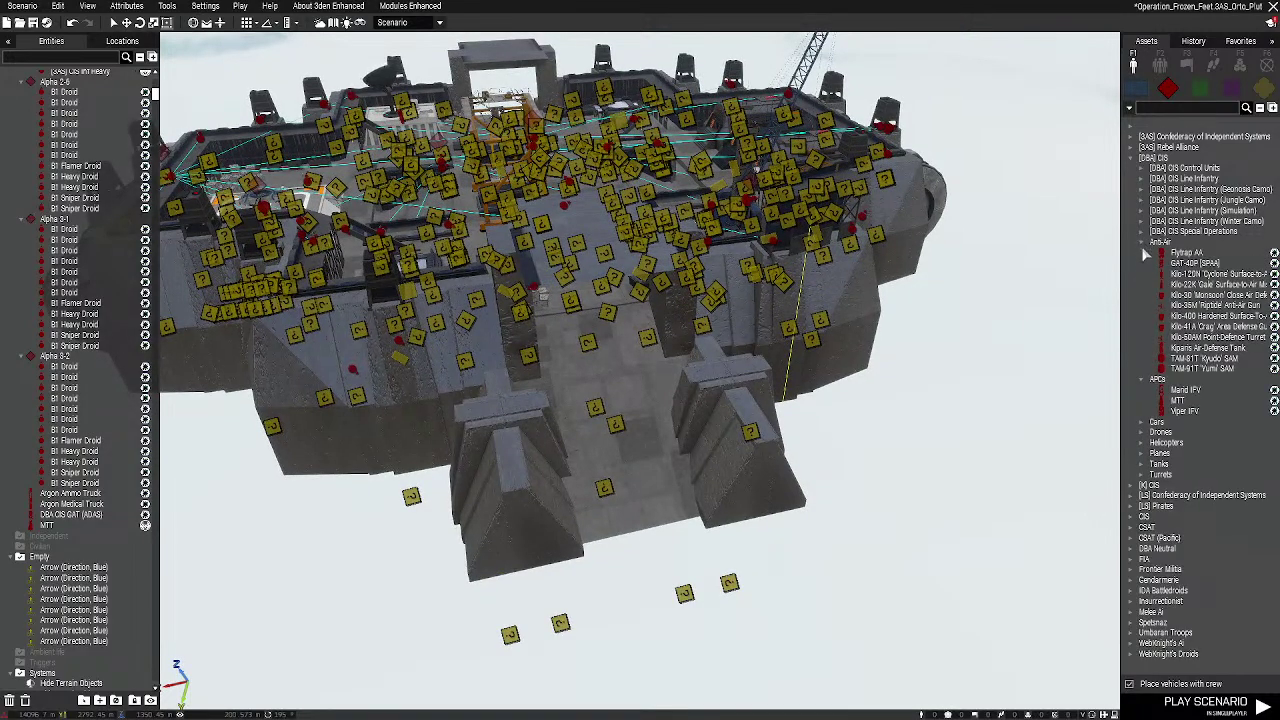
pyautogui.click(1141, 244)
pyautogui.click(1143, 254)
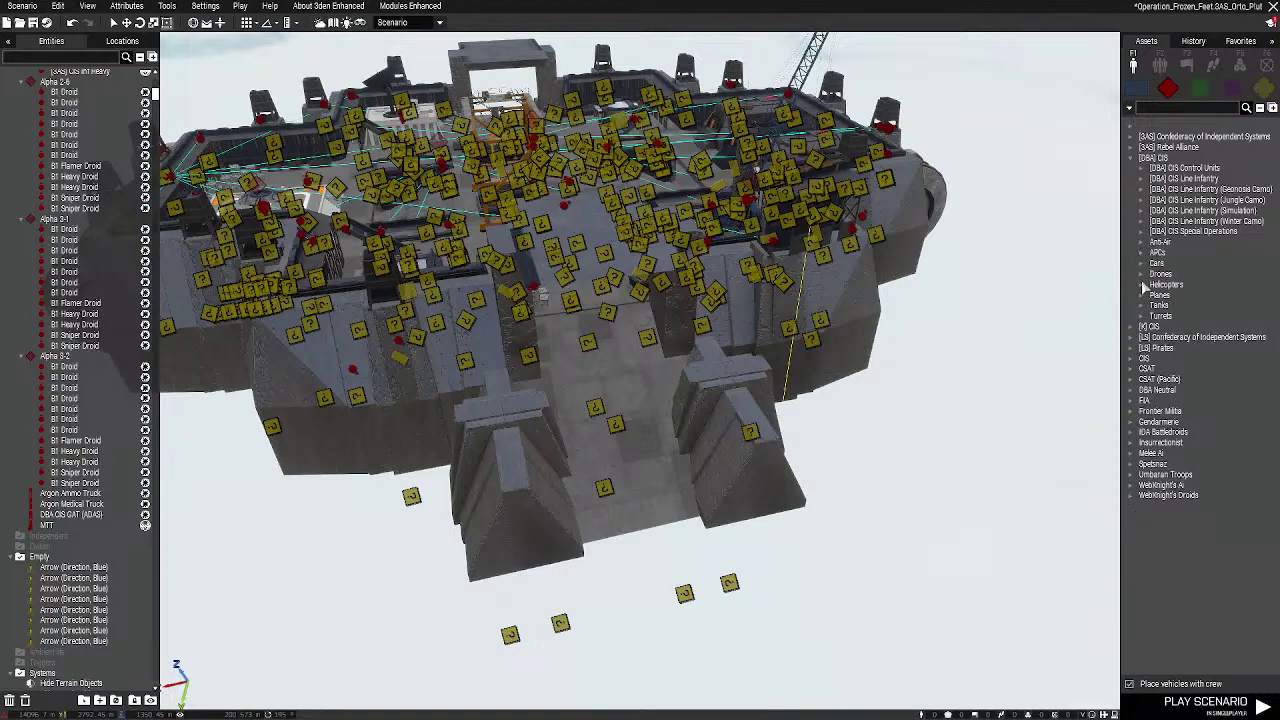
pyautogui.click(1141, 316)
# Place a [DBA] Dwarf Spider Droid on the snow in front of the base's entrance ramp and shift it to one side
pyautogui.click(1195, 326)
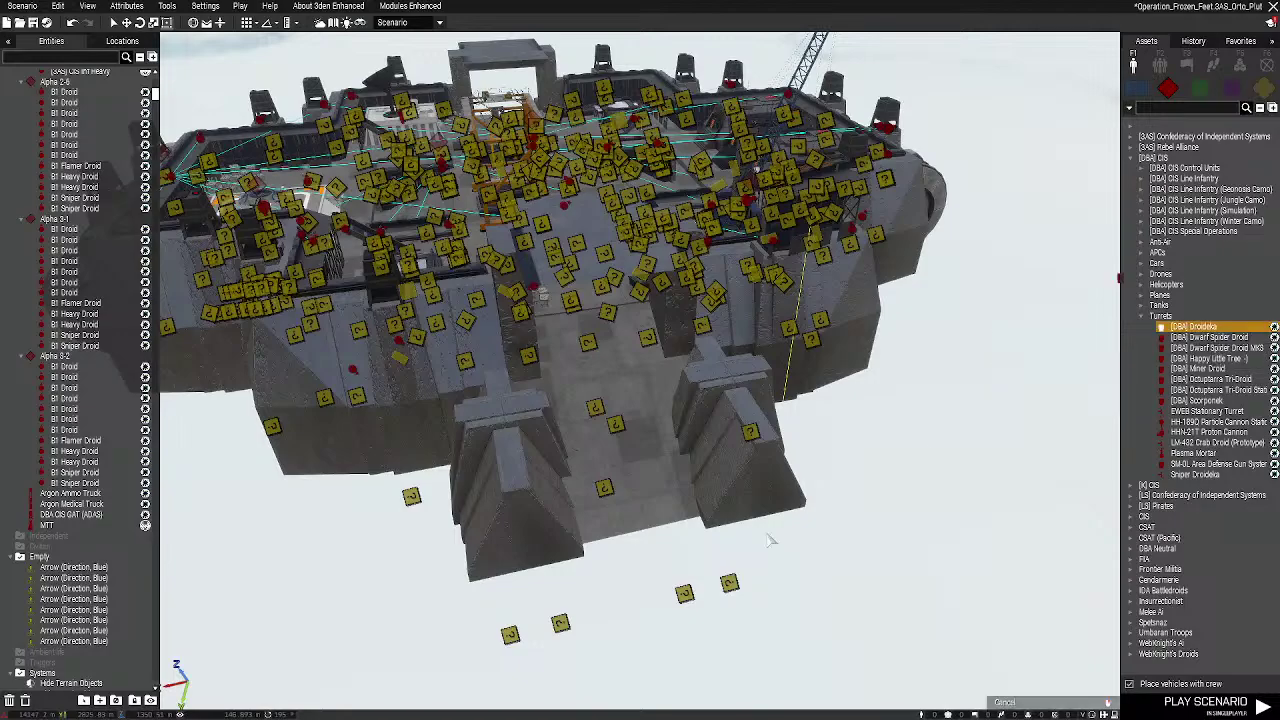
pyautogui.scroll(3, 660, 625)
pyautogui.scroll(2, 680, 622)
pyautogui.click(1226, 339)
pyautogui.moveTo(860, 560); pyautogui.dragTo(923, 626, button='right')
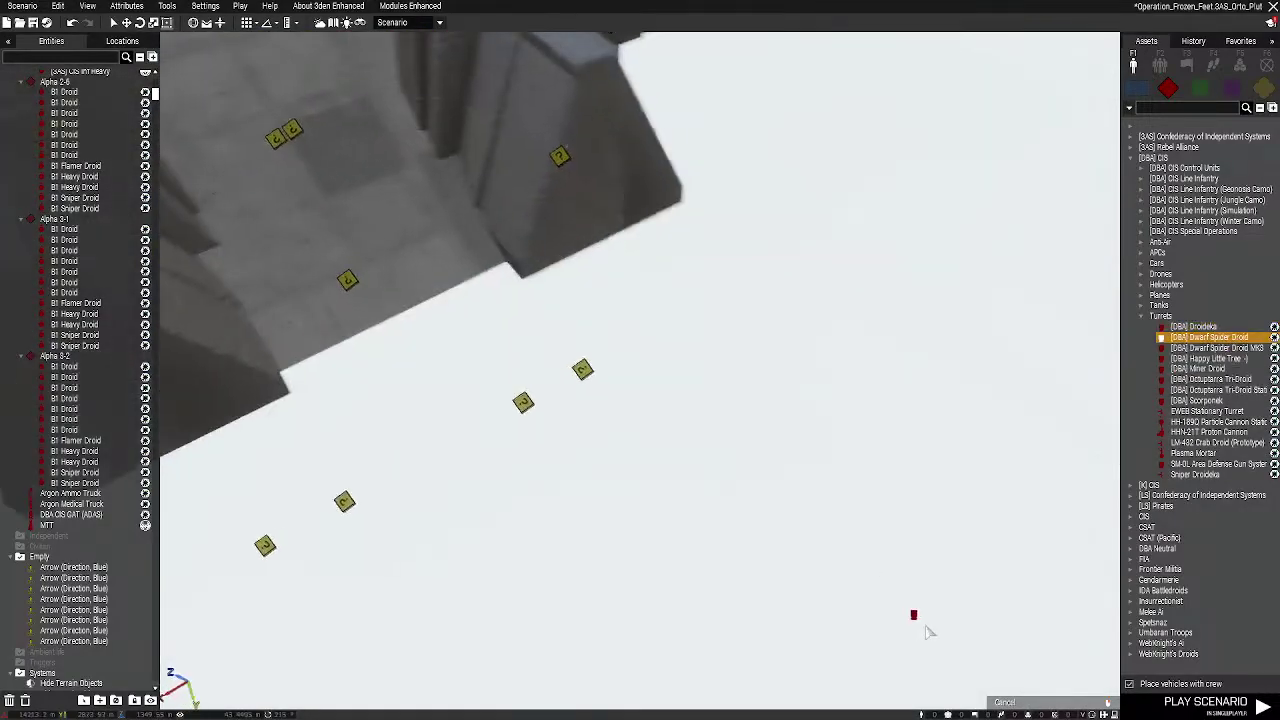
pyautogui.click(800, 482)
pyautogui.scroll(3, 793, 535)
pyautogui.moveTo(890, 520); pyautogui.dragTo(752, 458, button='right')
pyautogui.scroll(-3, 752, 458)
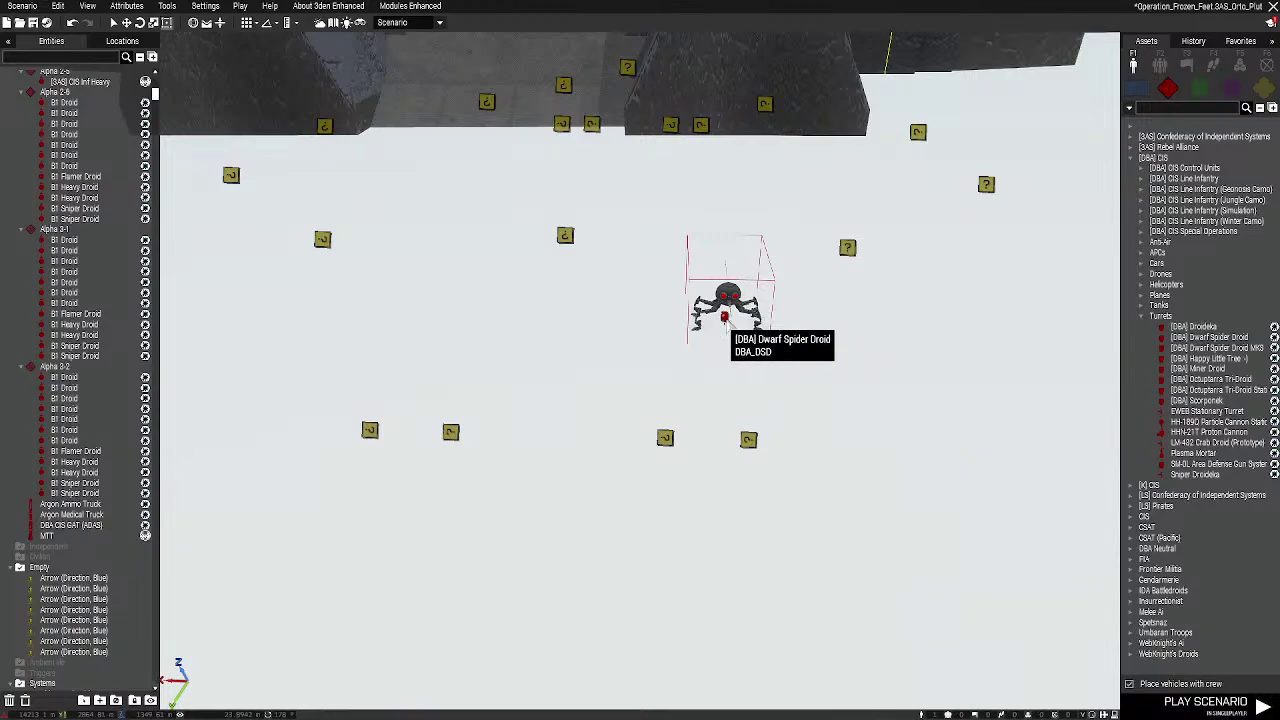
pyautogui.moveTo(727, 318); pyautogui.dragTo(799, 263)
pyautogui.press('s')
pyautogui.press('a')
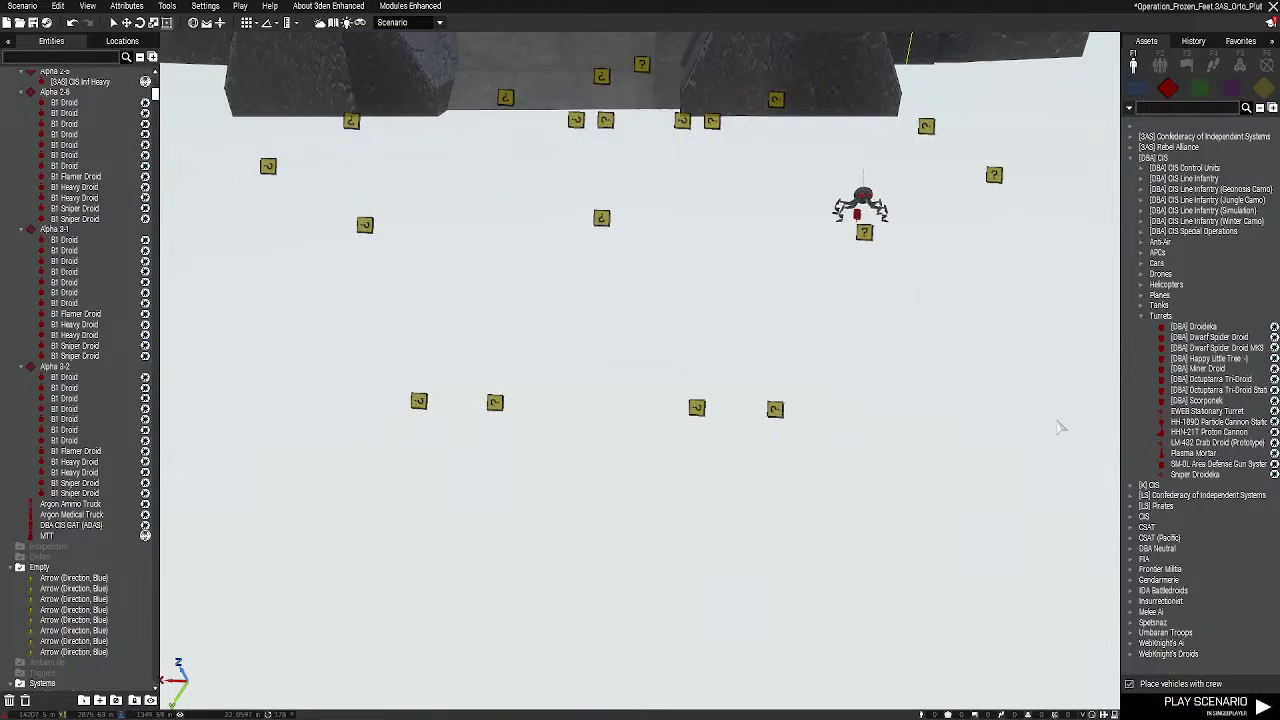
# Place a [DBA] Dwarf Spider Droid MK3 on the snow farther out from the base and adjust its facing
pyautogui.click(1216, 349)
pyautogui.click(410, 433)
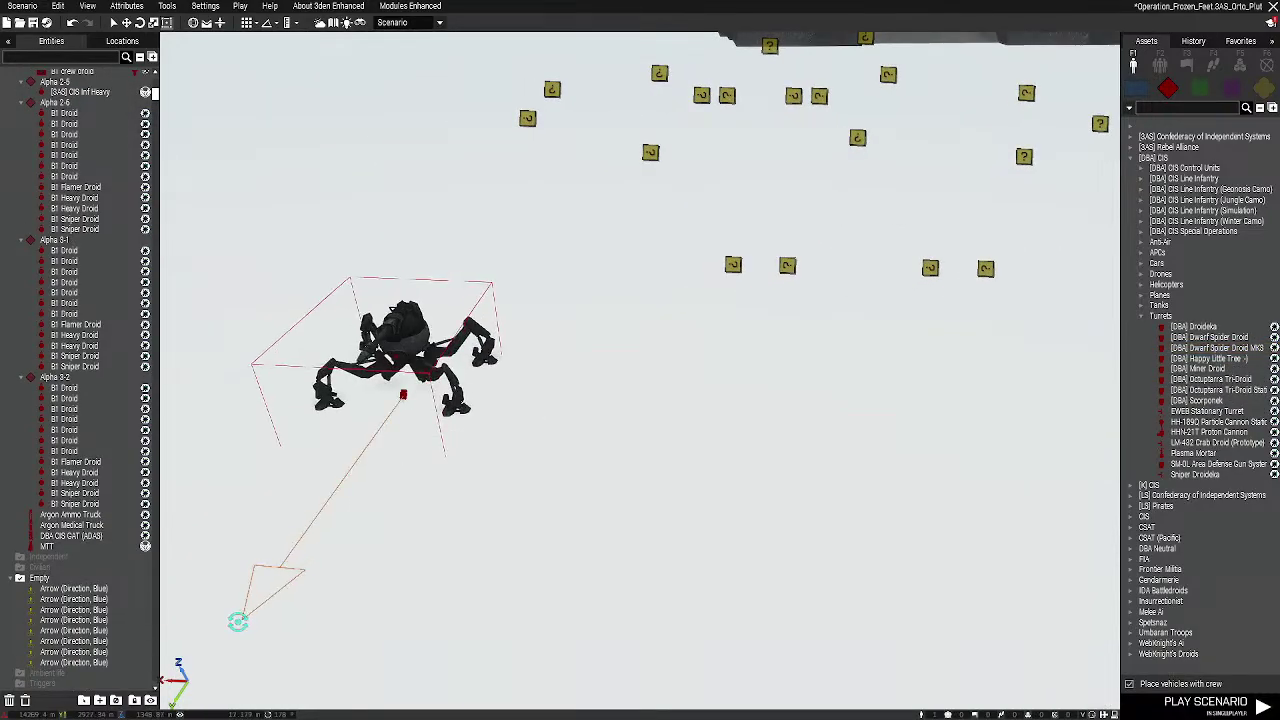
pyautogui.scroll(-4, 614, 514)
pyautogui.moveTo(811, 428); pyautogui.dragTo(614, 469, button='right')
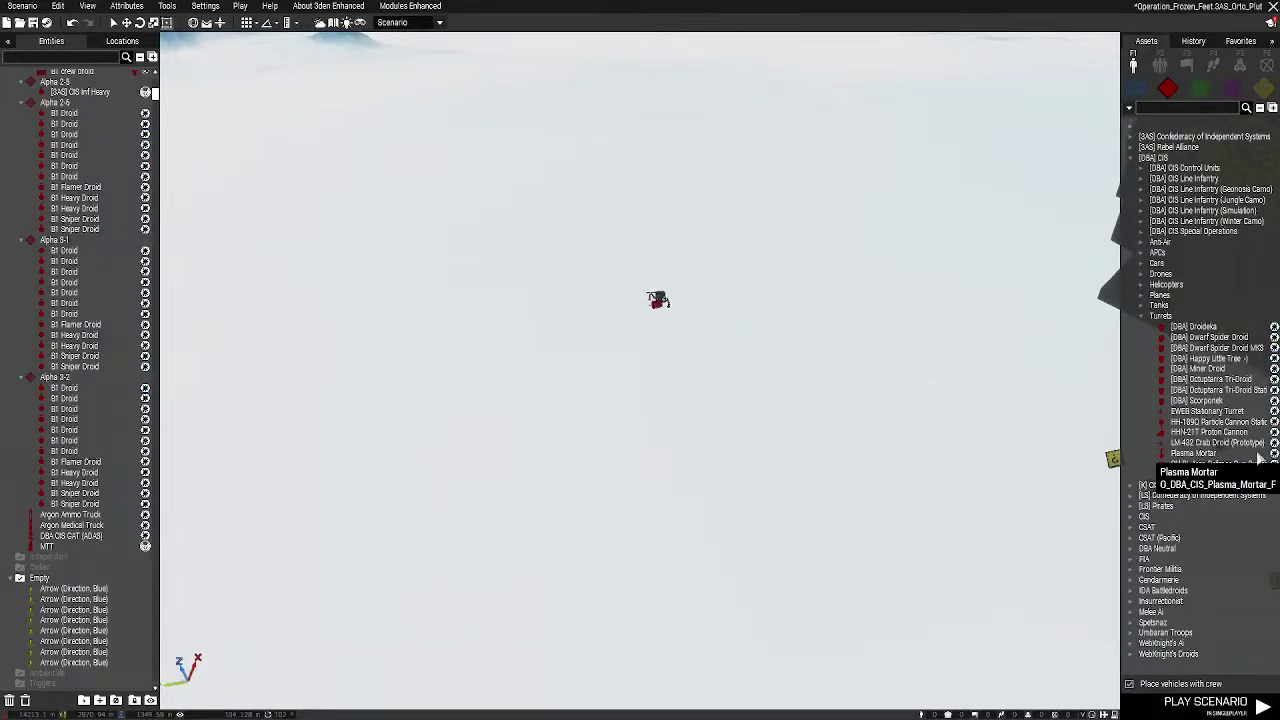
# Try out a [DBA] Scorponek on the walled structure in the base courtyard and delete it
pyautogui.moveTo(937, 457)
pyautogui.mouseDown(button='right')
pyautogui.moveTo(823, 516)
pyautogui.moveTo(789, 463)
pyautogui.moveTo(1080, 455)
pyautogui.mouseUp(button='right')
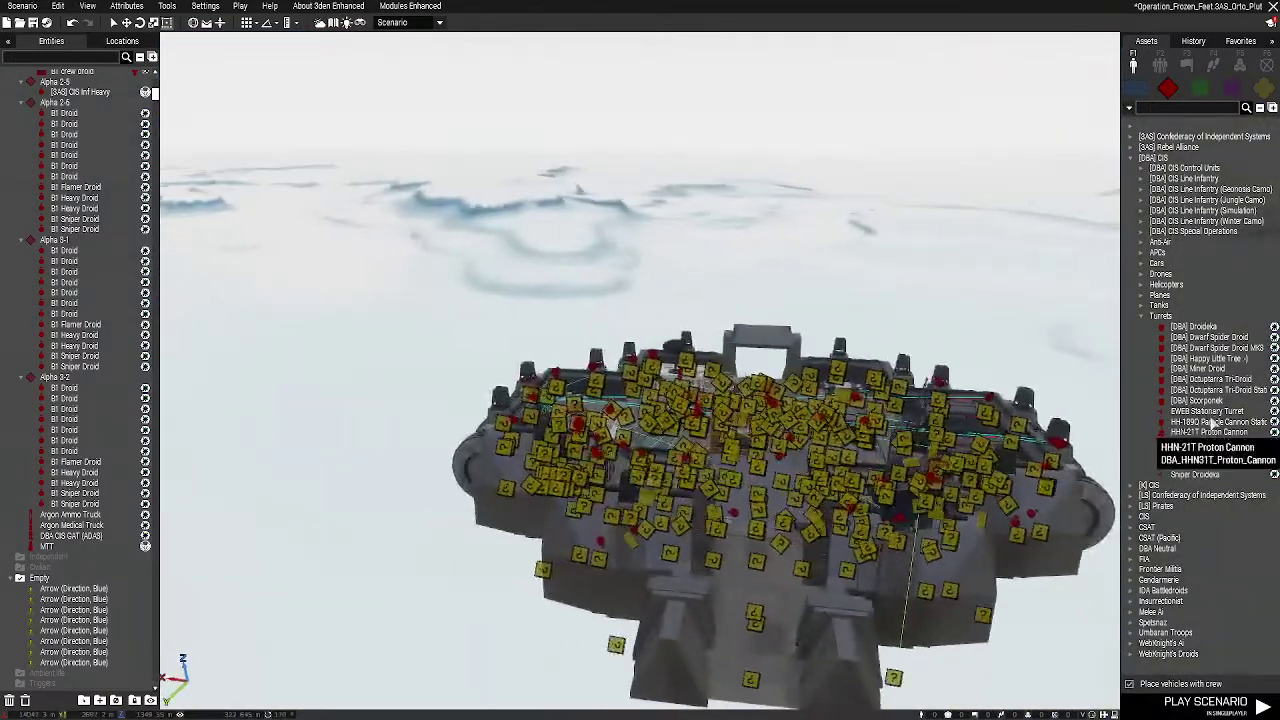
pyautogui.press('a')
pyautogui.click(1209, 401)
pyautogui.press('w')
pyautogui.moveTo(790, 537)
pyautogui.mouseDown(button='right')
pyautogui.moveTo(1114, 566)
pyautogui.moveTo(903, 586)
pyautogui.mouseUp(button='right')
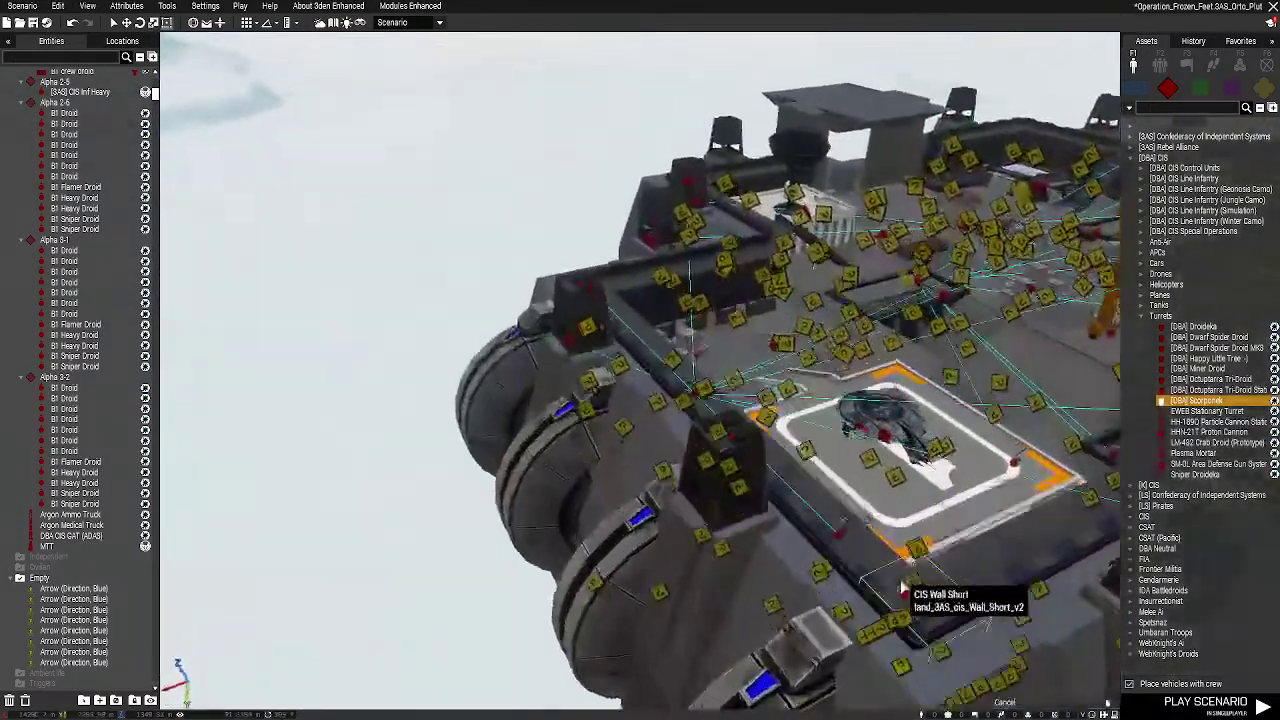
pyautogui.press('d')
pyautogui.press('w')
pyautogui.moveTo(631, 512); pyautogui.dragTo(645, 540, button='right')
pyautogui.press('a')
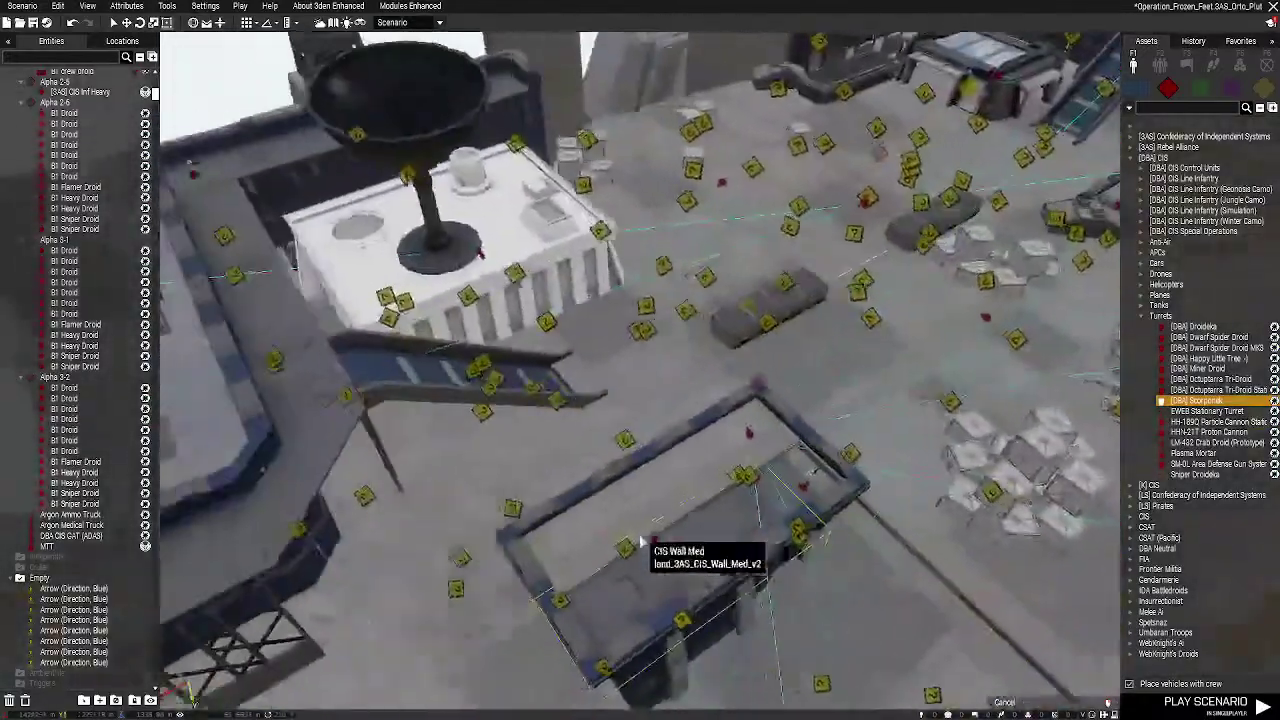
pyautogui.scroll(3, 752, 510)
pyautogui.click(605, 538)
pyautogui.scroll(5, 590, 560)
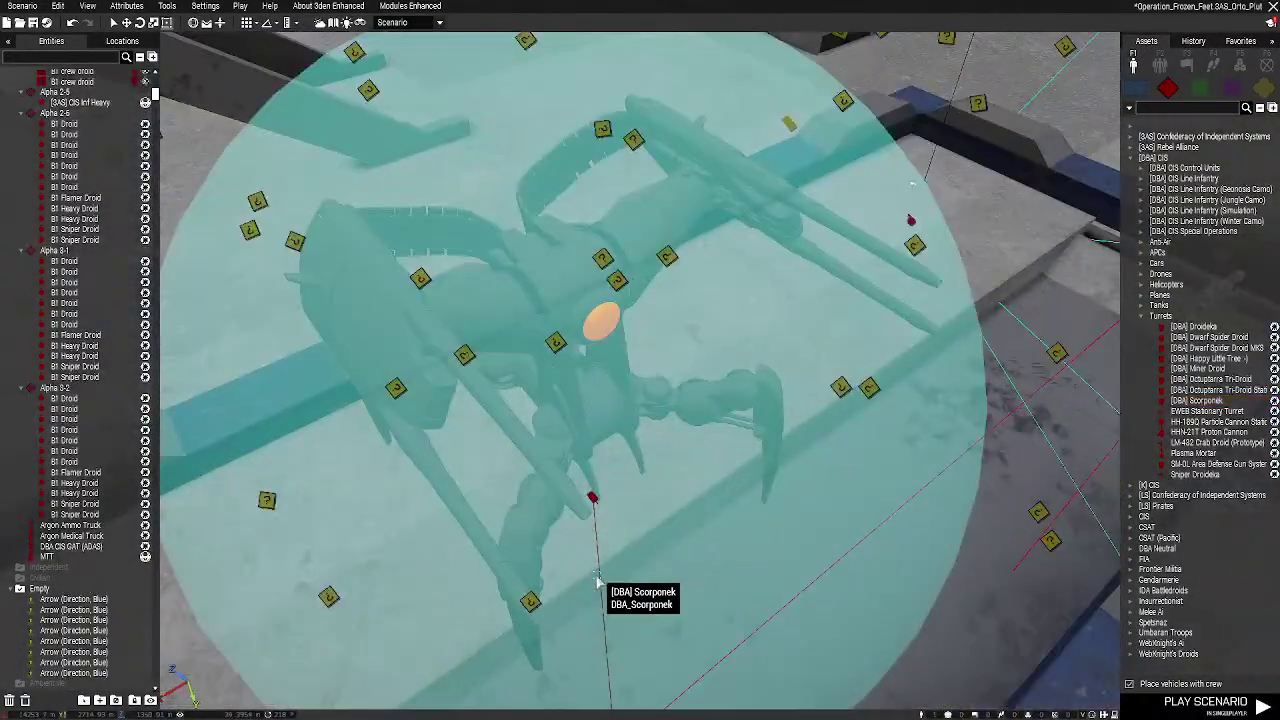
pyautogui.scroll(-7, 591, 497)
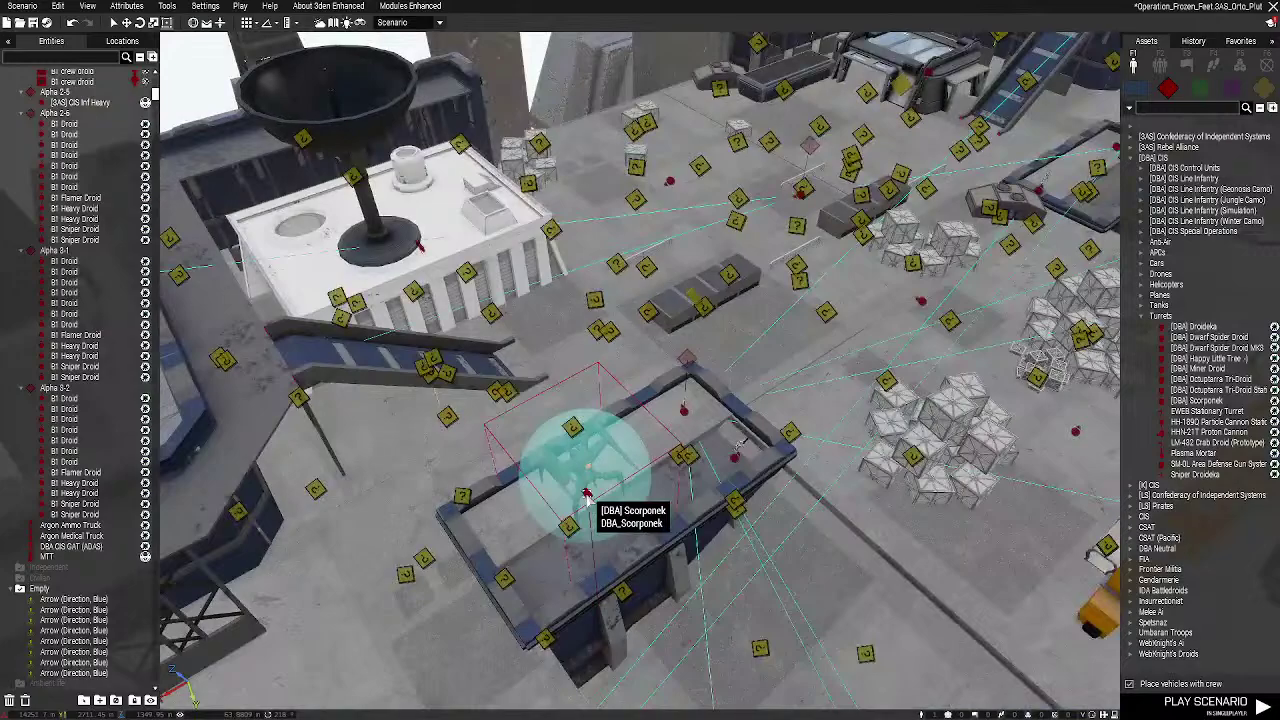
pyautogui.press('Delete')
# Place an LM-432 Crab Droid (Prototype) on the courtyard floor between the white crates near the base's outer wall
pyautogui.press('d')
pyautogui.moveTo(848, 529); pyautogui.dragTo(1223, 450, button='right')
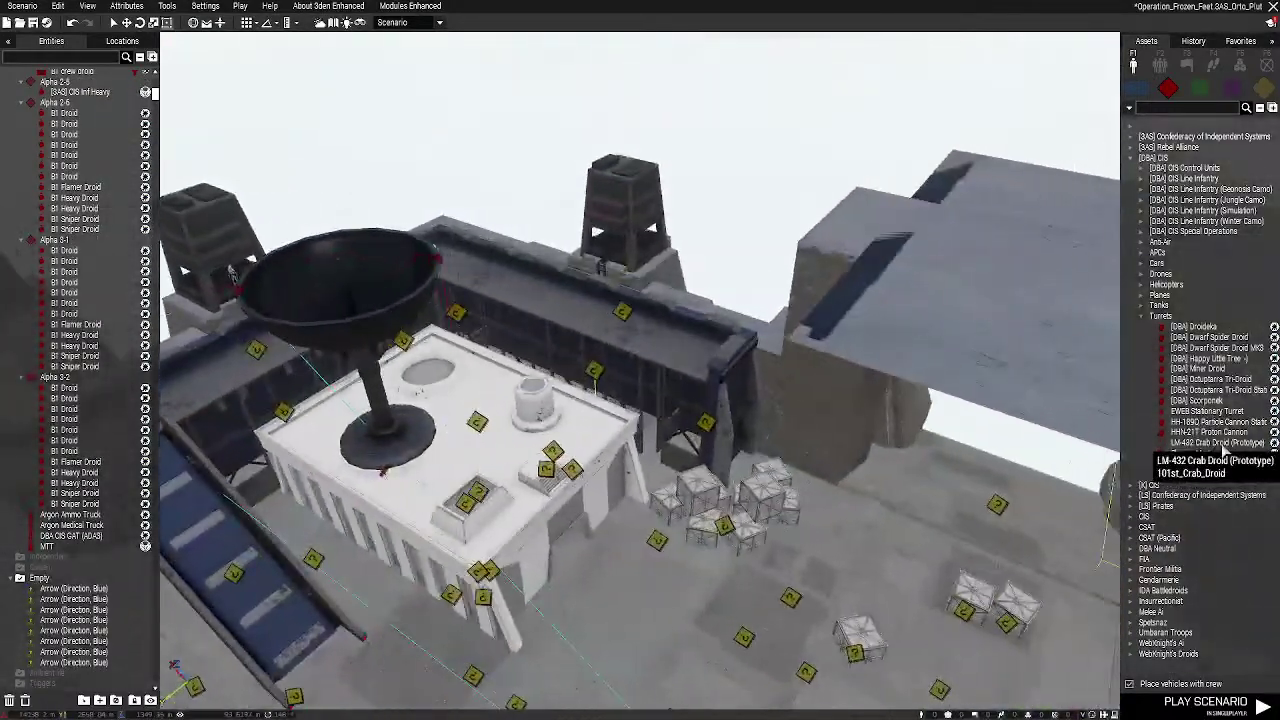
pyautogui.click(1221, 444)
pyautogui.press('s')
pyautogui.scroll(4, 905, 532)
pyautogui.press('w')
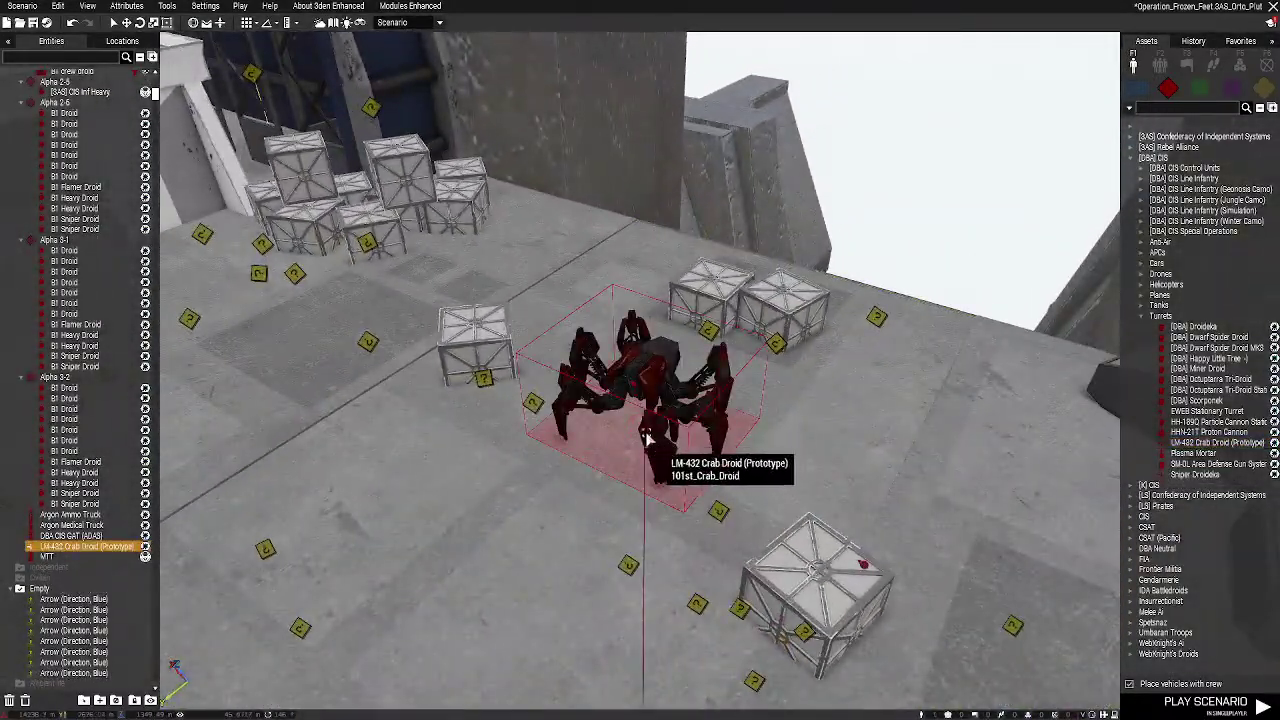
# Place a second LM-432 Crab Droid (Prototype) inside the base
pyautogui.press('d')
pyautogui.press('s')
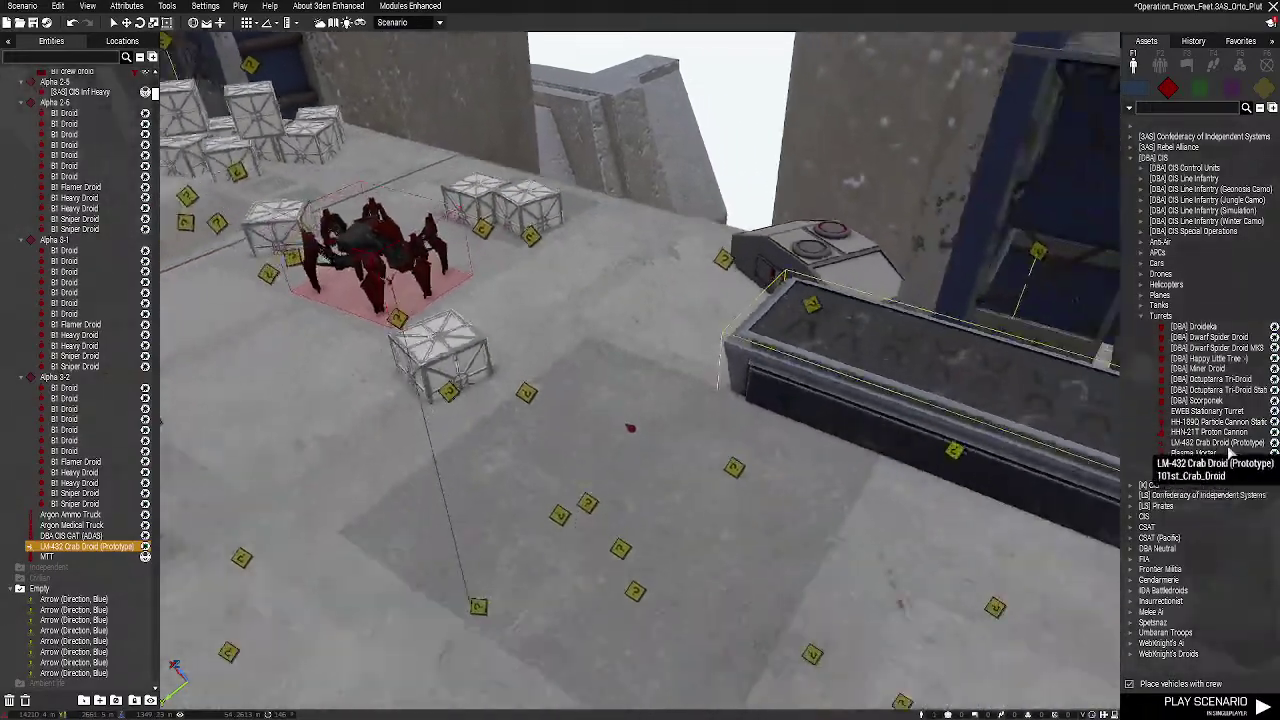
pyautogui.click(1229, 443)
pyautogui.moveTo(909, 527); pyautogui.dragTo(537, 503, button='right')
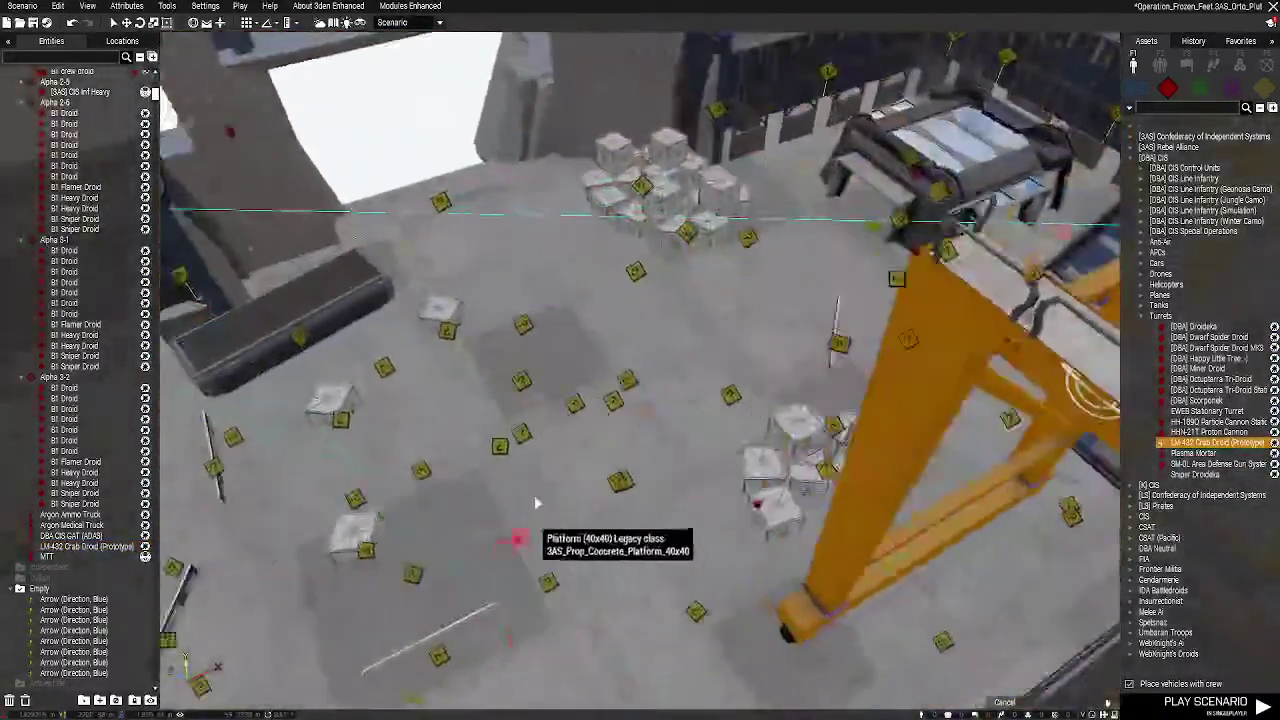
pyautogui.moveTo(635, 418); pyautogui.dragTo(495, 362, button='right')
pyautogui.press('d')
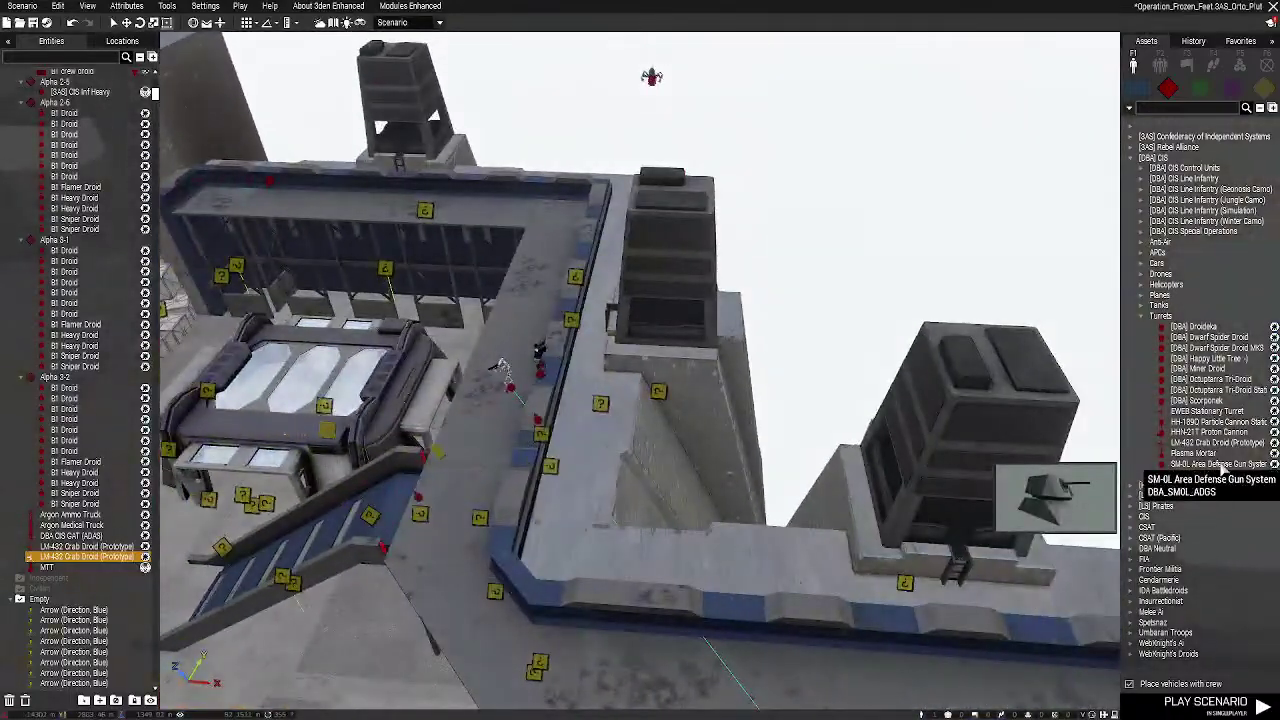
# Try out an SM-0L Area Defense Gun System beside the base's outer wall and delete it
pyautogui.click(1222, 465)
pyautogui.press('w')
pyautogui.moveTo(638, 494); pyautogui.dragTo(584, 480, button='right')
pyautogui.click(605, 429)
pyautogui.press('w')
pyautogui.press('w')
pyautogui.press('d')
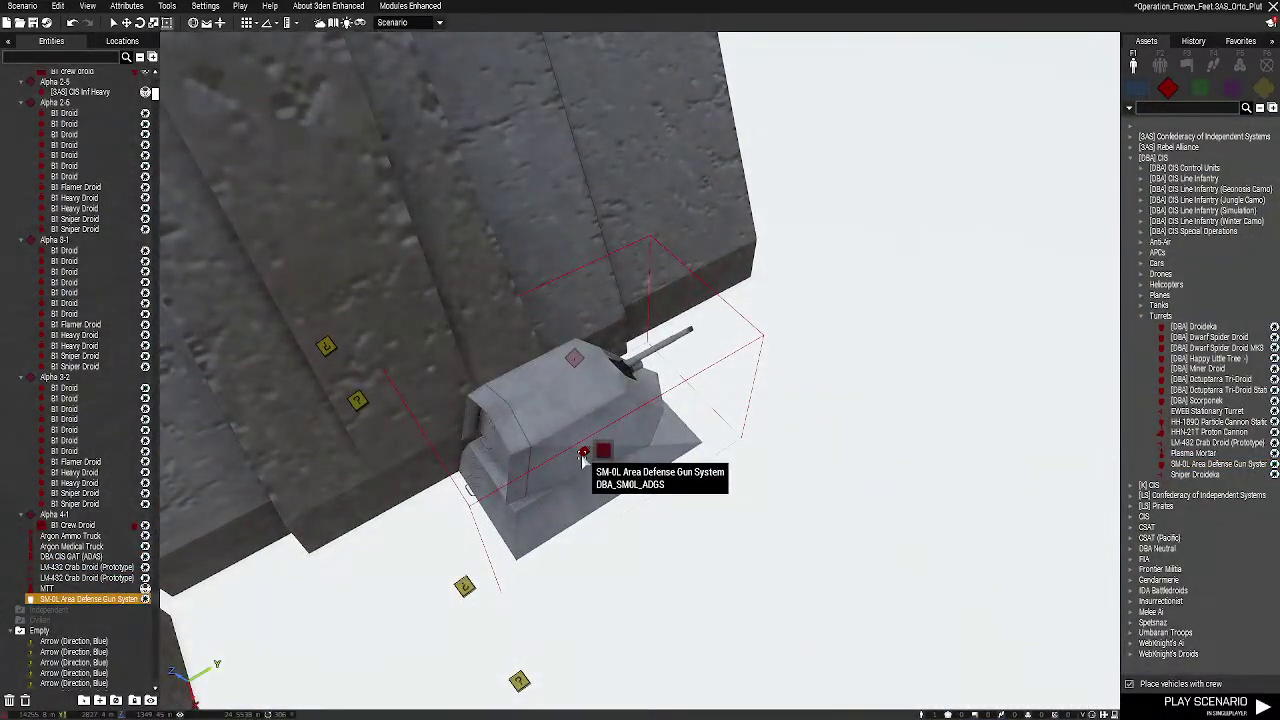
pyautogui.press('Delete')
pyautogui.moveTo(960, 657); pyautogui.dragTo(906, 583, button='right')
pyautogui.press('s')
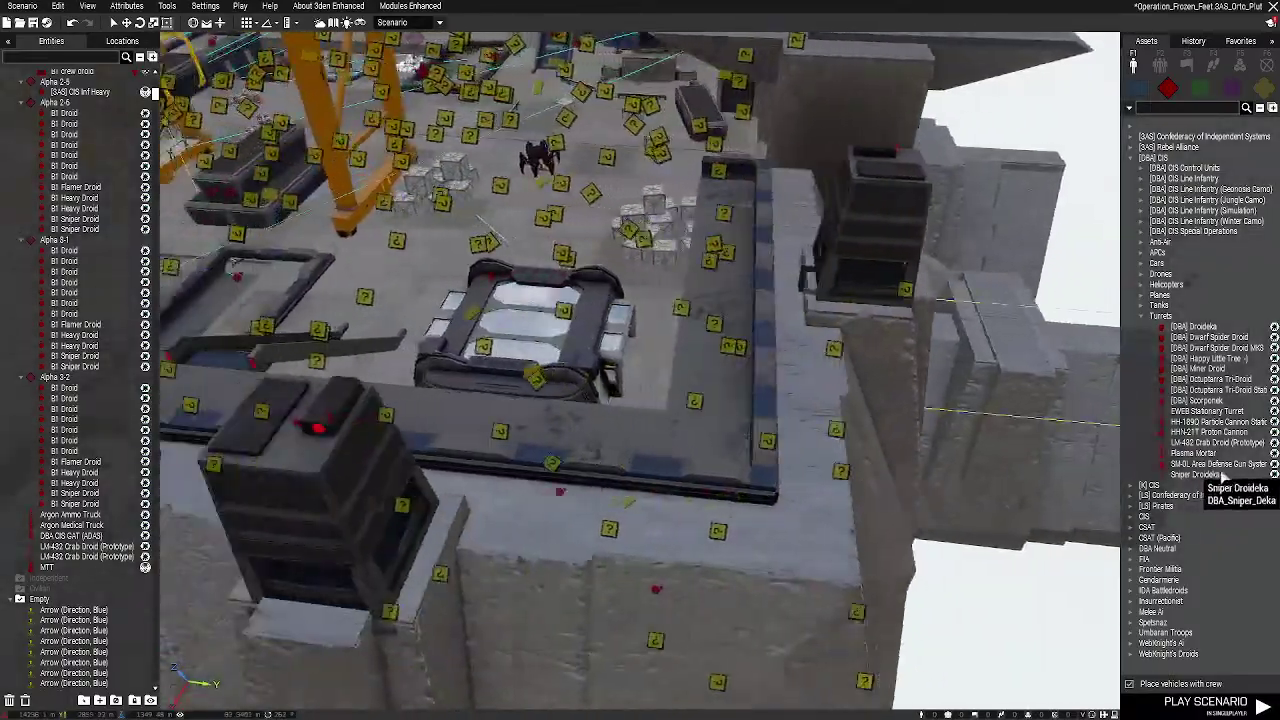
# Examine the droid fortress from above, along its outer walls and inside the long covered corridor
pyautogui.press('a')
pyautogui.press('s')
pyautogui.press('q')
pyautogui.moveTo(831, 471); pyautogui.dragTo(928, 430, button='right')
pyautogui.press('d')
pyautogui.press('s')
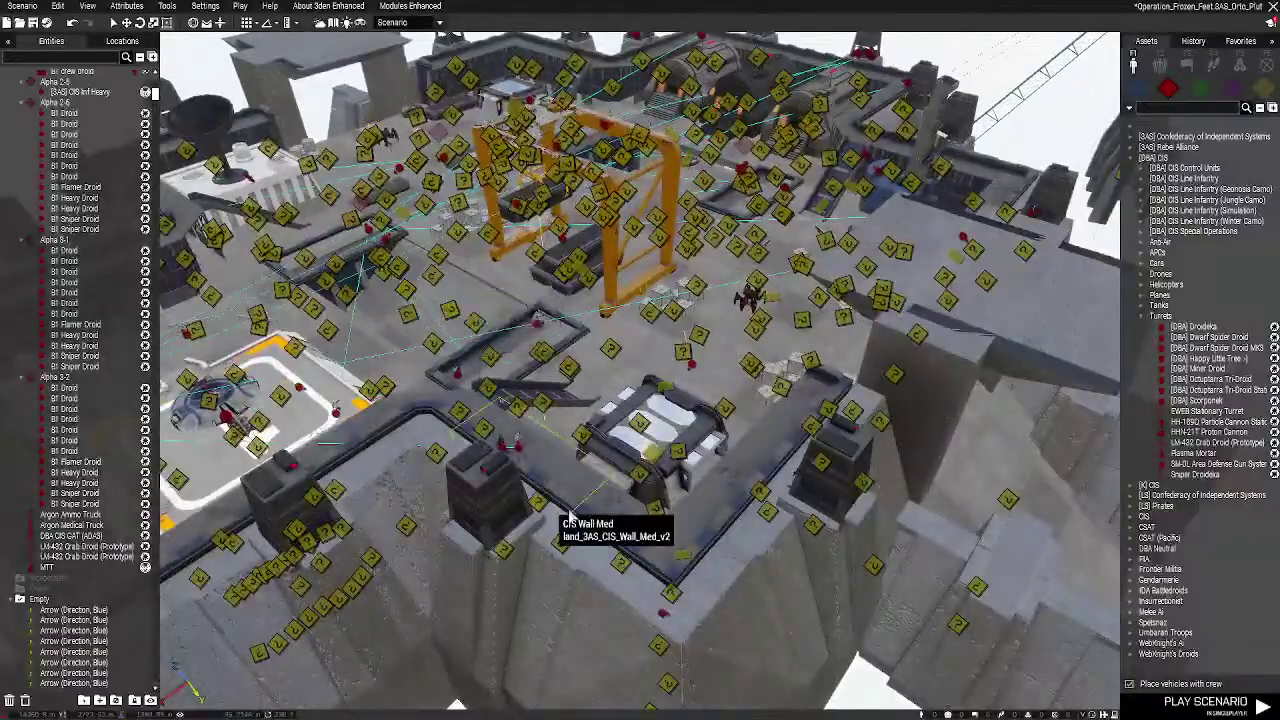
pyautogui.press('w')
pyautogui.moveTo(646, 471); pyautogui.dragTo(869, 352, button='right')
pyautogui.press('d')
pyautogui.press('s')
pyautogui.press('w')
pyautogui.press('d')
# Show the BLUFOR unit assets for placing friendly troops near the fortress
pyautogui.click(1136, 89)
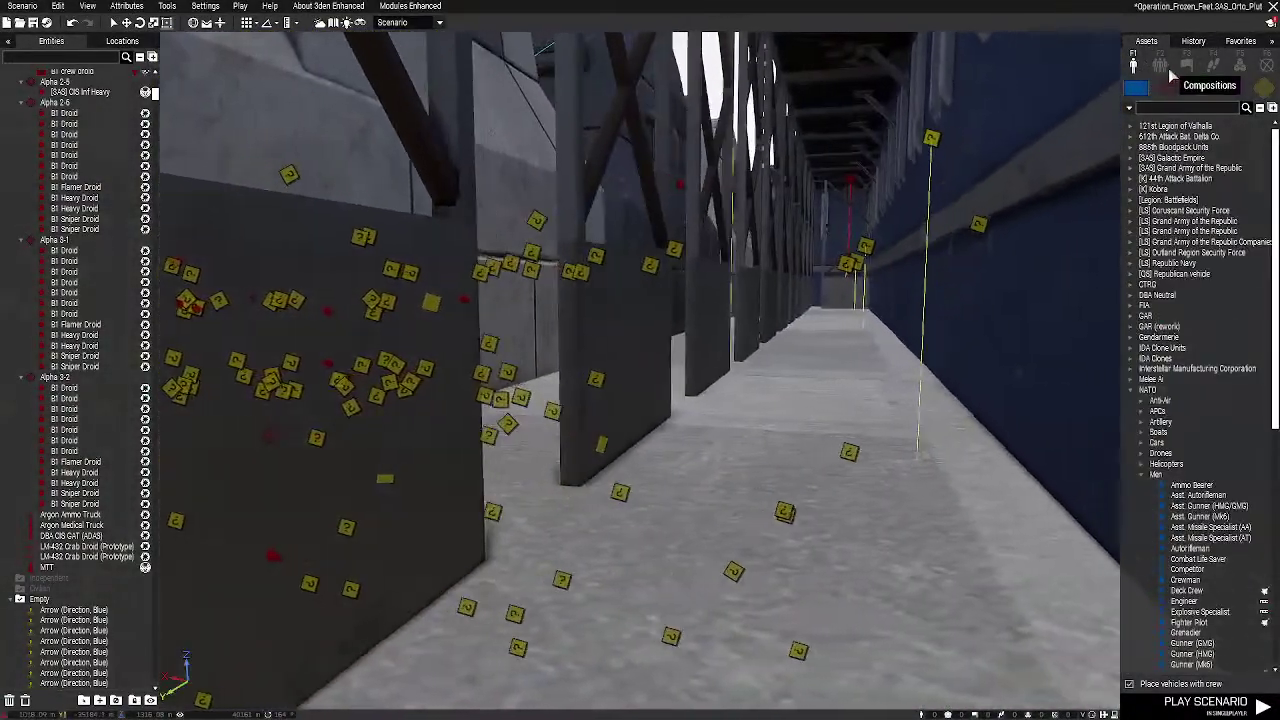
pyautogui.press('d')
pyautogui.press('a')
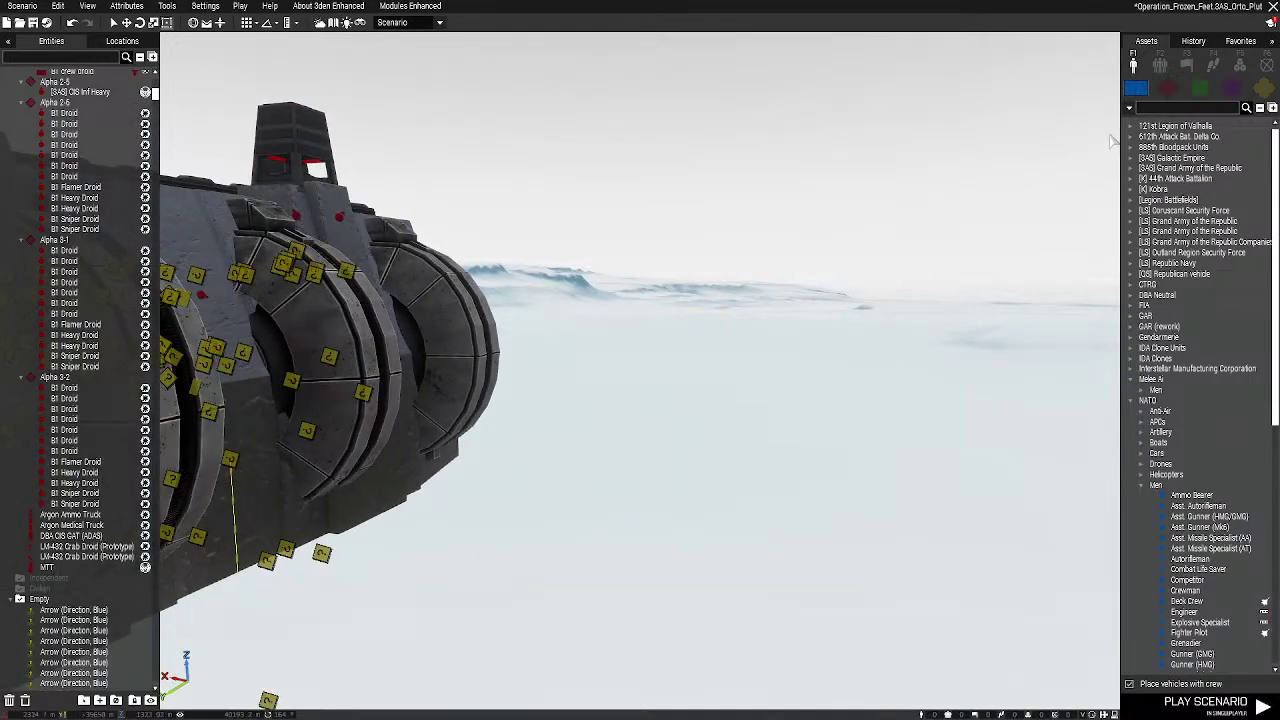
# Try out a 121st Legion of Valhalla Clone Trooper (DC-15A) on the snow beside the fortress and delete it
pyautogui.click(1130, 128)
pyautogui.click(1141, 138)
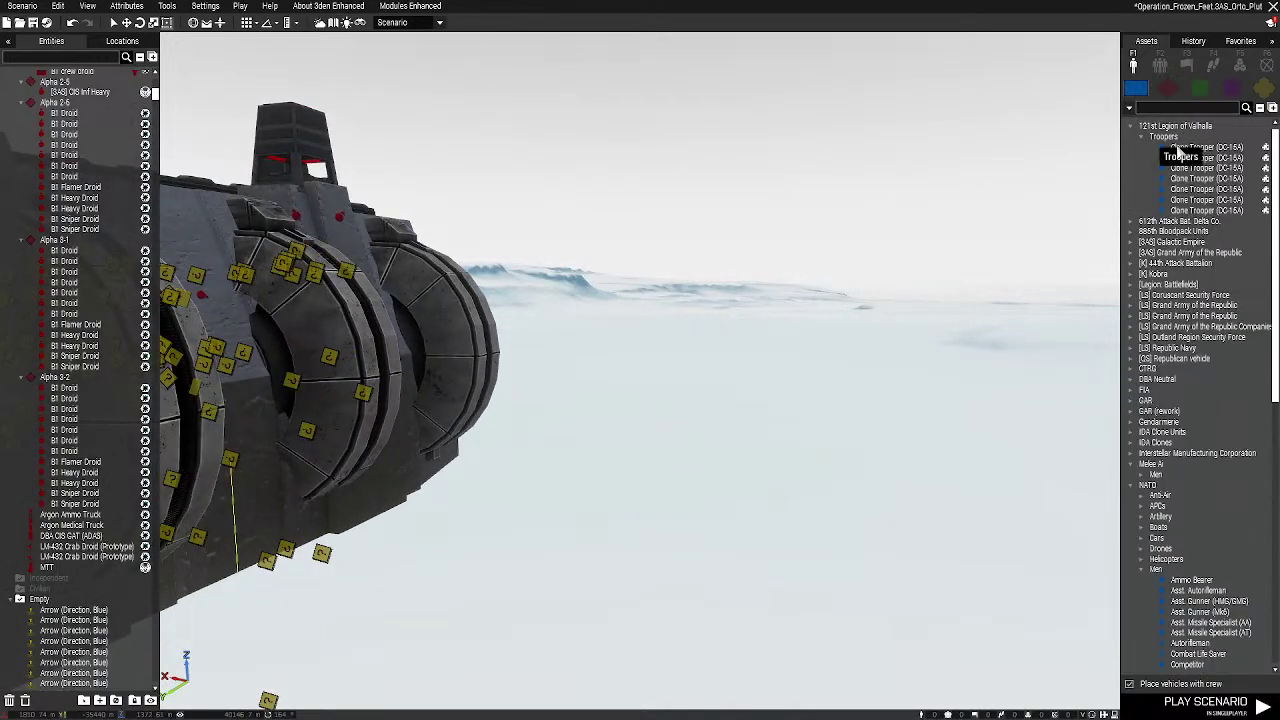
pyautogui.click(1214, 201)
pyautogui.moveTo(1060, 290)
pyautogui.mouseDown(button='right')
pyautogui.moveTo(986, 417)
pyautogui.moveTo(821, 434)
pyautogui.mouseUp(button='right')
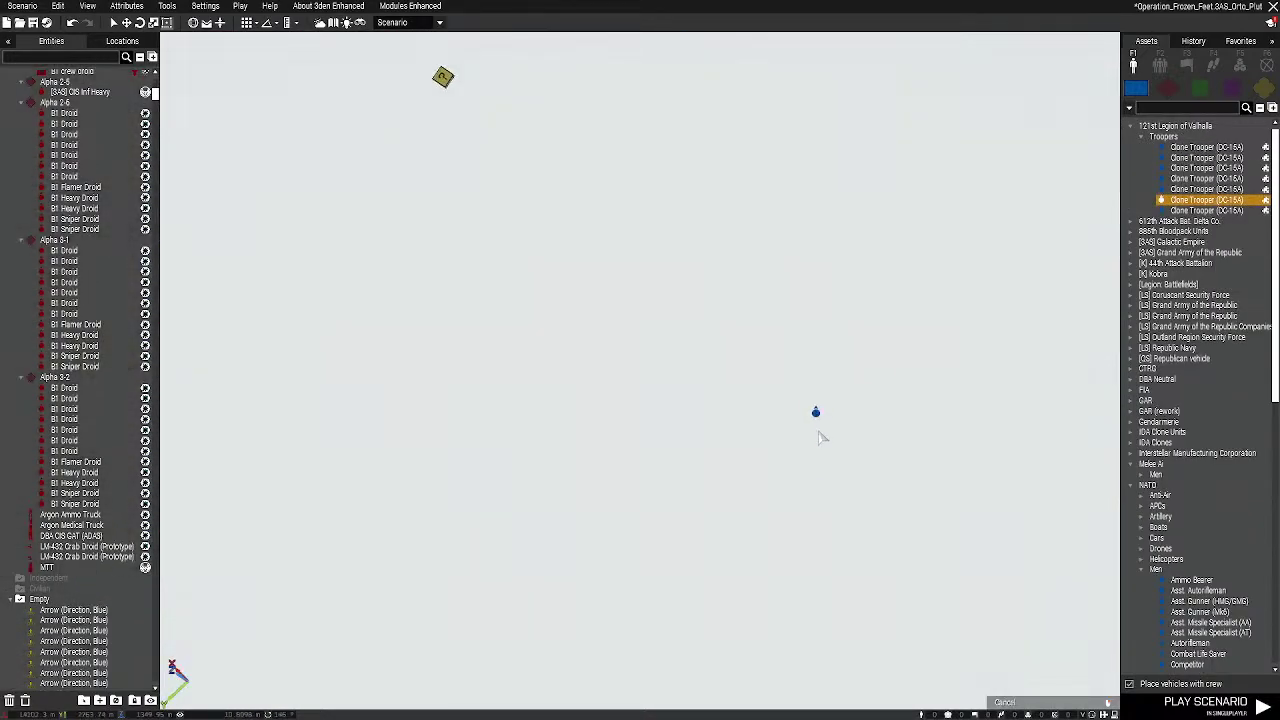
pyautogui.click(798, 400)
pyautogui.scroll(1, 799, 402)
pyautogui.scroll(-1, 800, 403)
pyautogui.scroll(3, 801, 405)
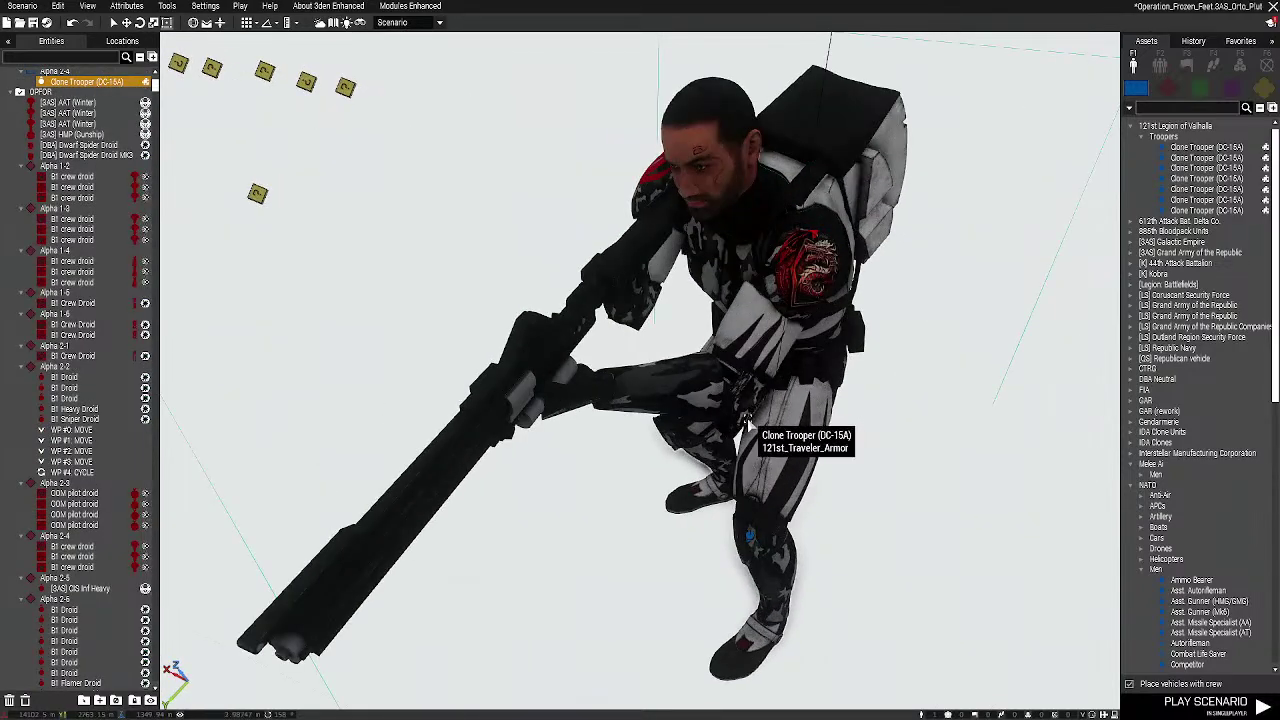
pyautogui.press('Delete')
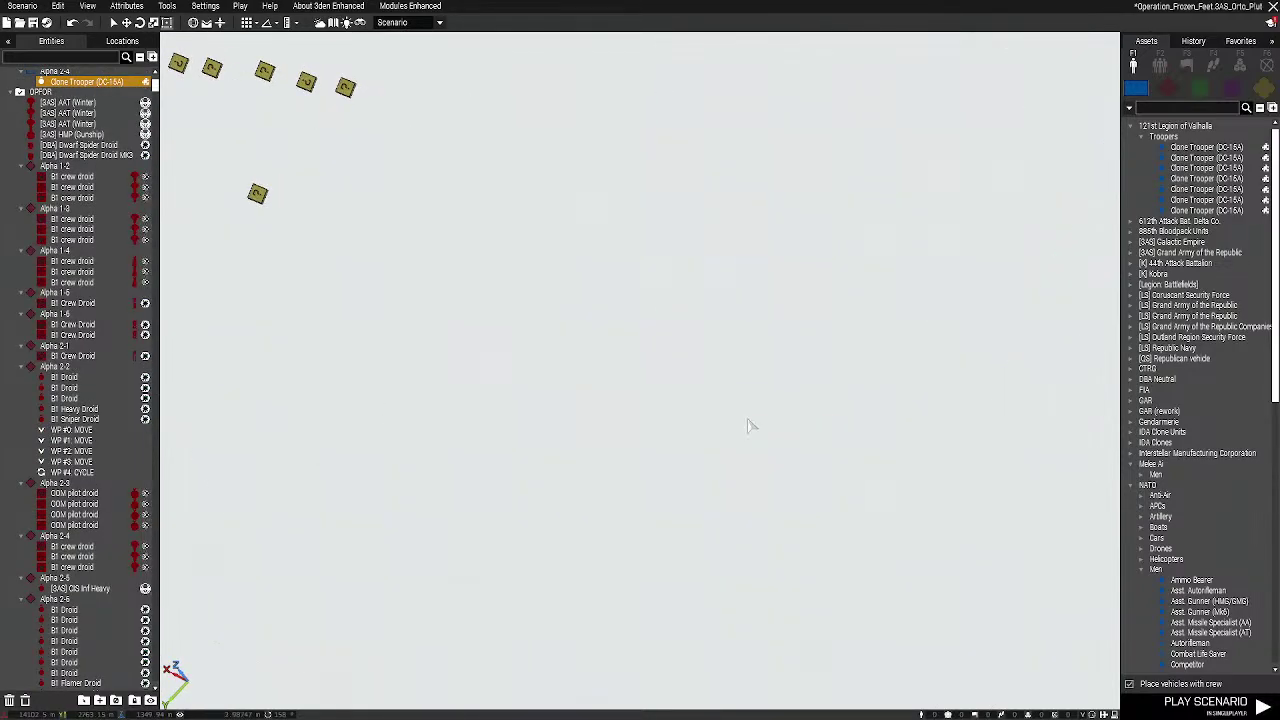
# Check the Bloodpack Troopers available under Bloodpack Units and save the scenario
pyautogui.click(1132, 127)
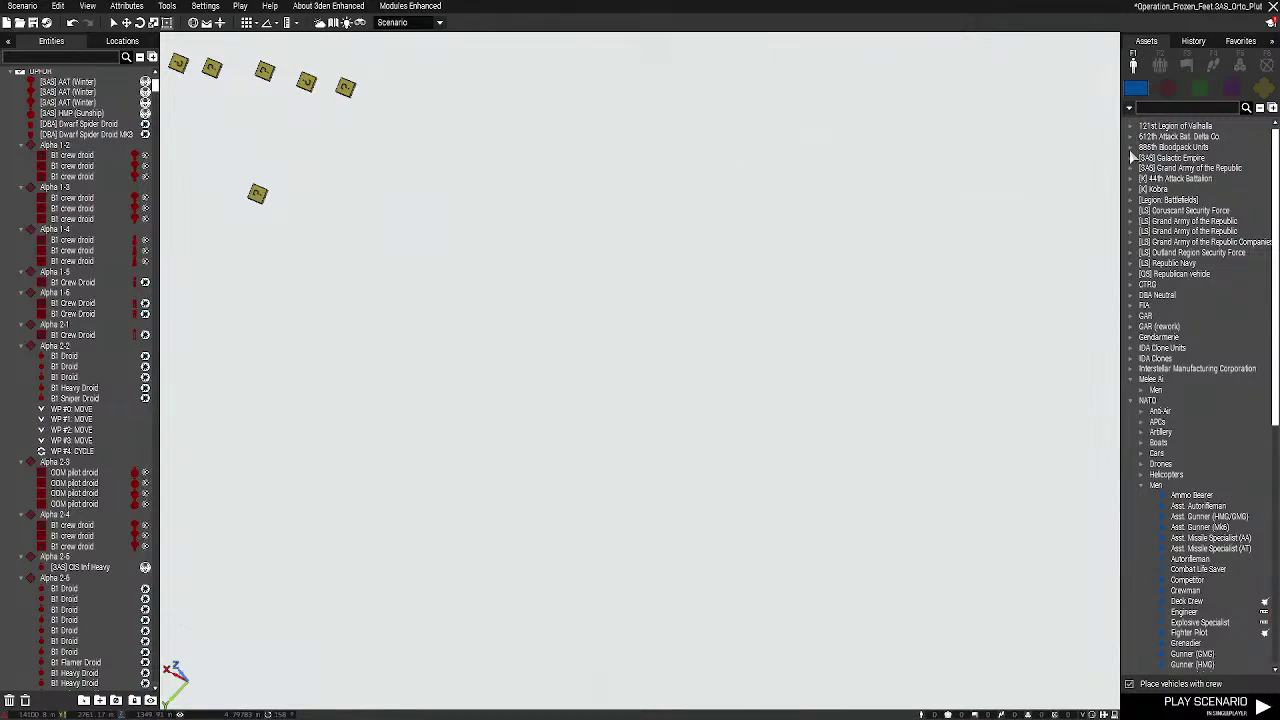
pyautogui.click(1132, 148)
pyautogui.click(1142, 158)
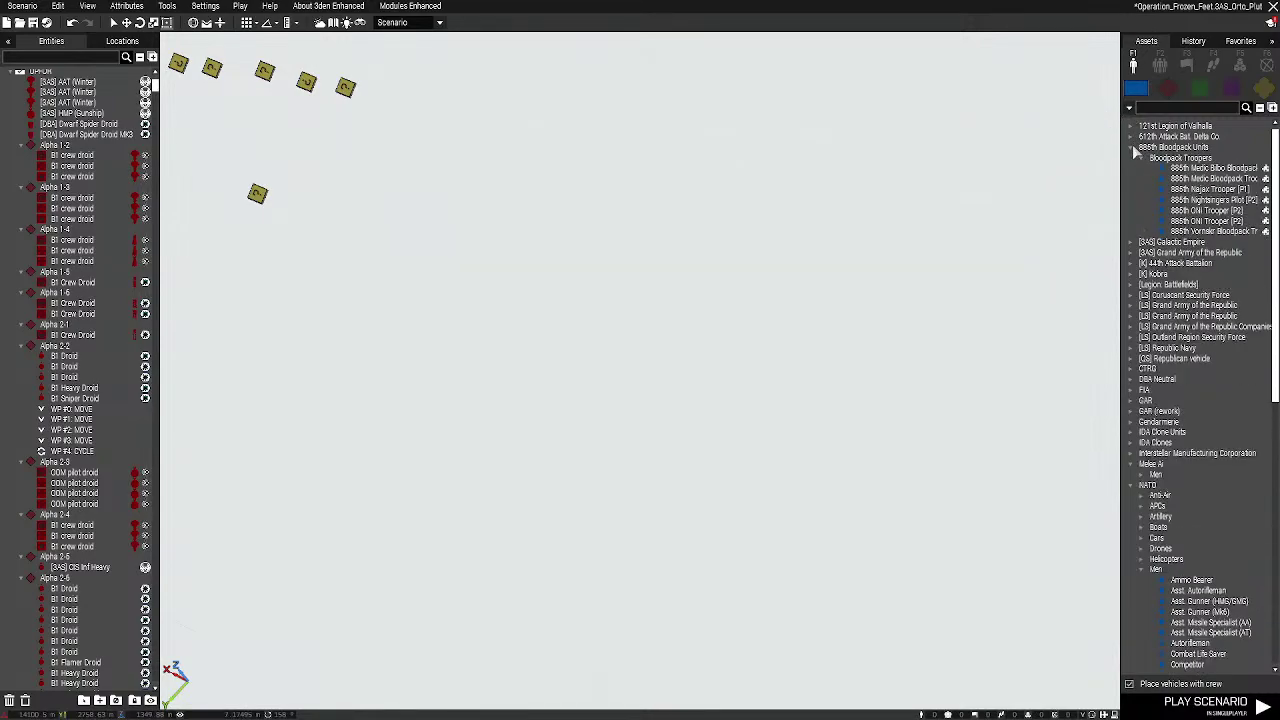
pyautogui.click(1133, 148)
pyautogui.hotkey('ctrl', 's')
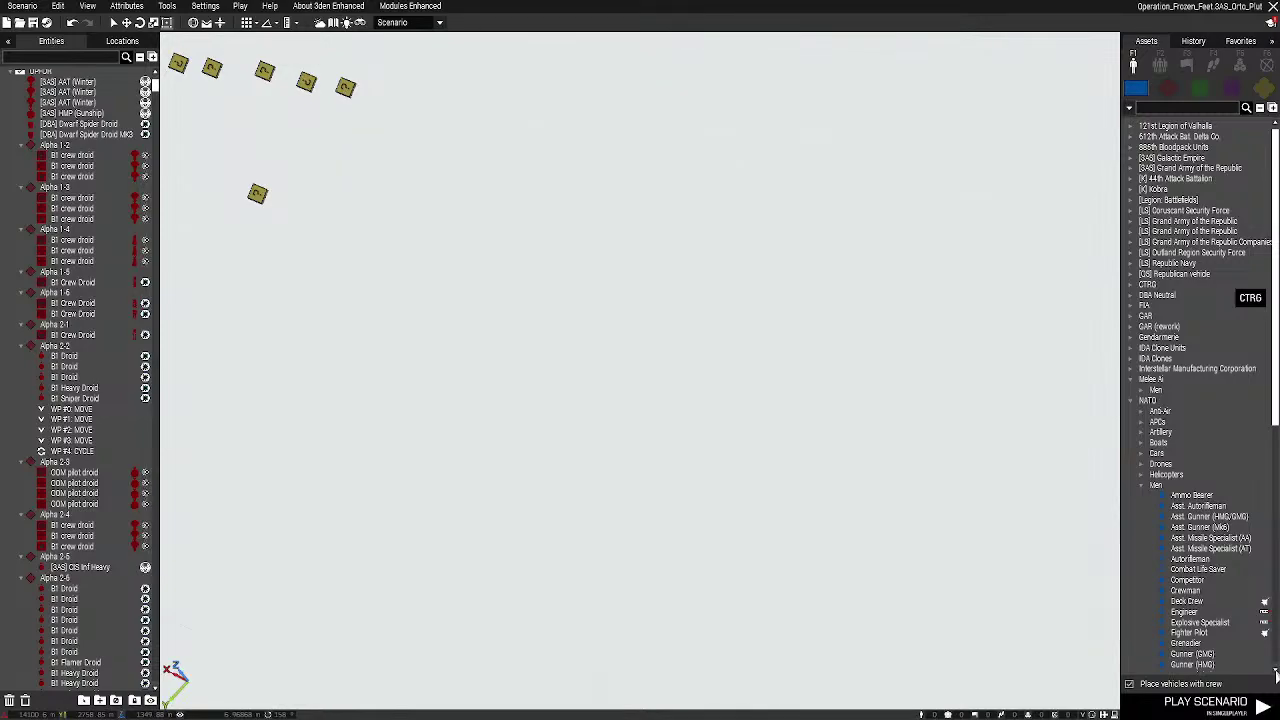
# Place a Clone medic from the GAR 5th Fleet Security (P2) units on the snow beside the fortress
pyautogui.click(1133, 400)
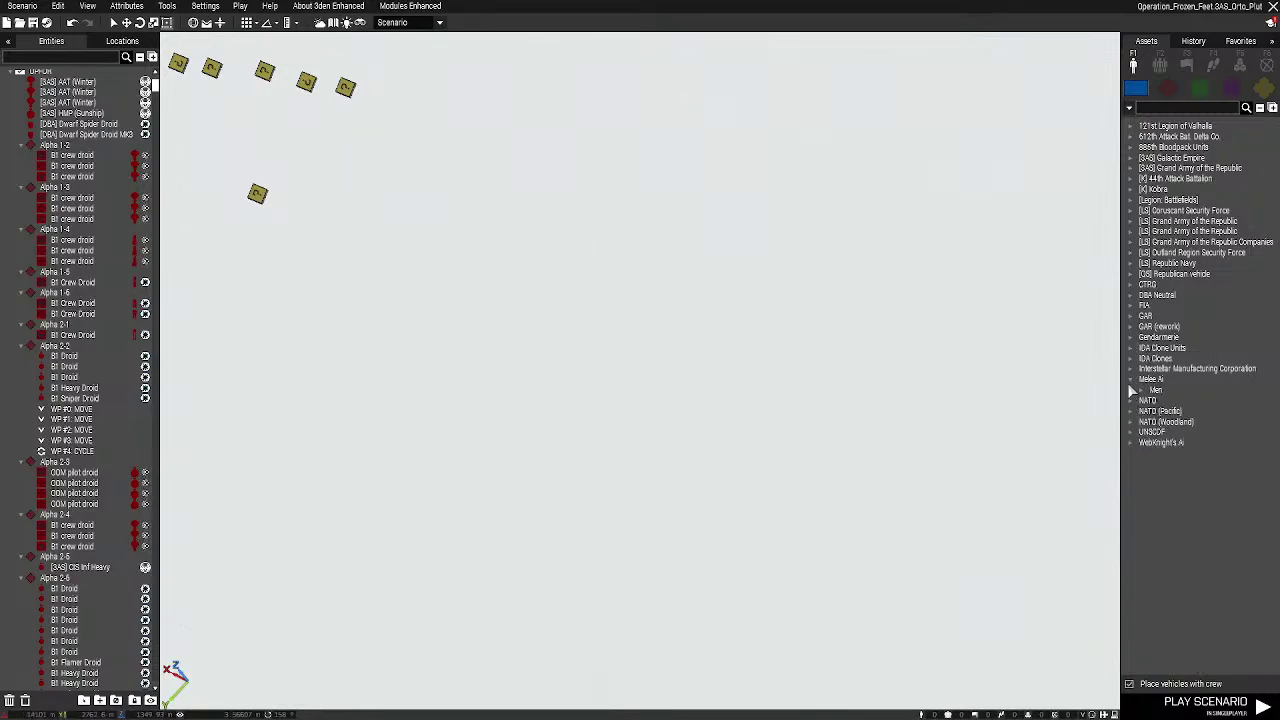
pyautogui.click(1131, 316)
pyautogui.click(1131, 316)
pyautogui.click(1131, 316)
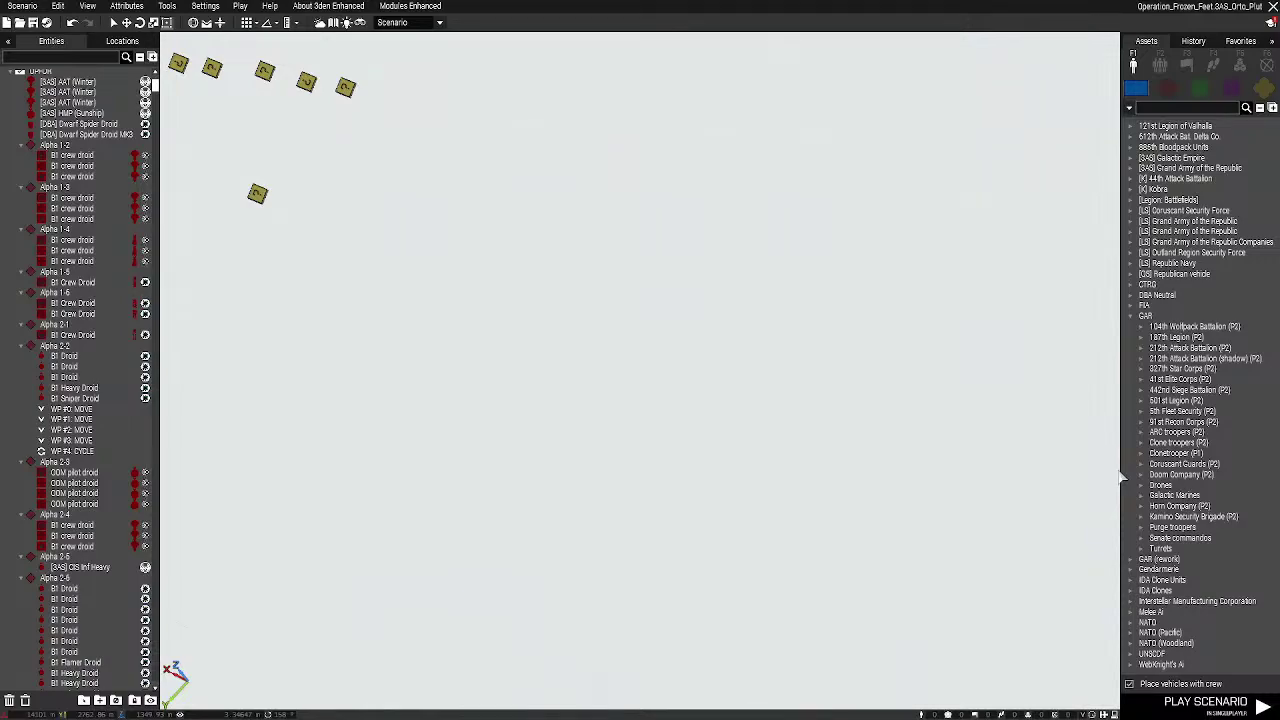
pyautogui.click(1139, 412)
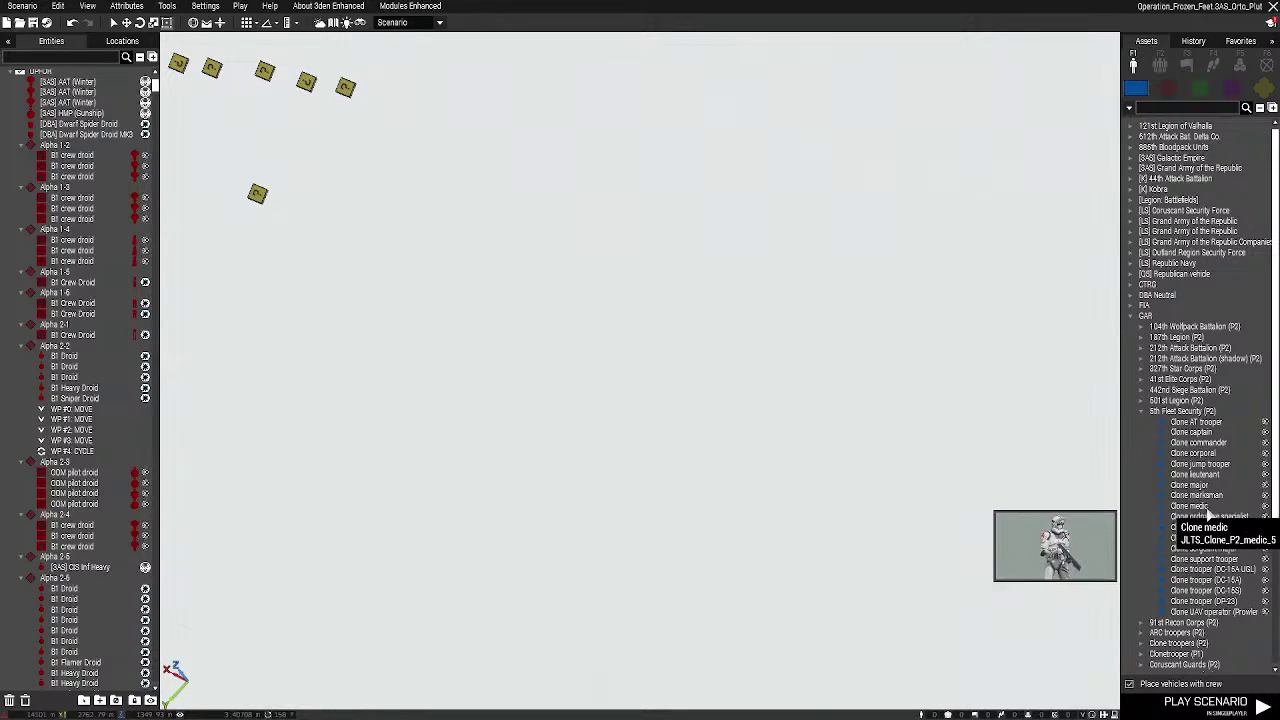
pyautogui.click(1205, 508)
pyautogui.click(831, 321)
pyautogui.moveTo(1000, 520)
pyautogui.mouseDown(button='right')
pyautogui.moveTo(846, 420)
pyautogui.moveTo(1112, 492)
pyautogui.mouseUp(button='right')
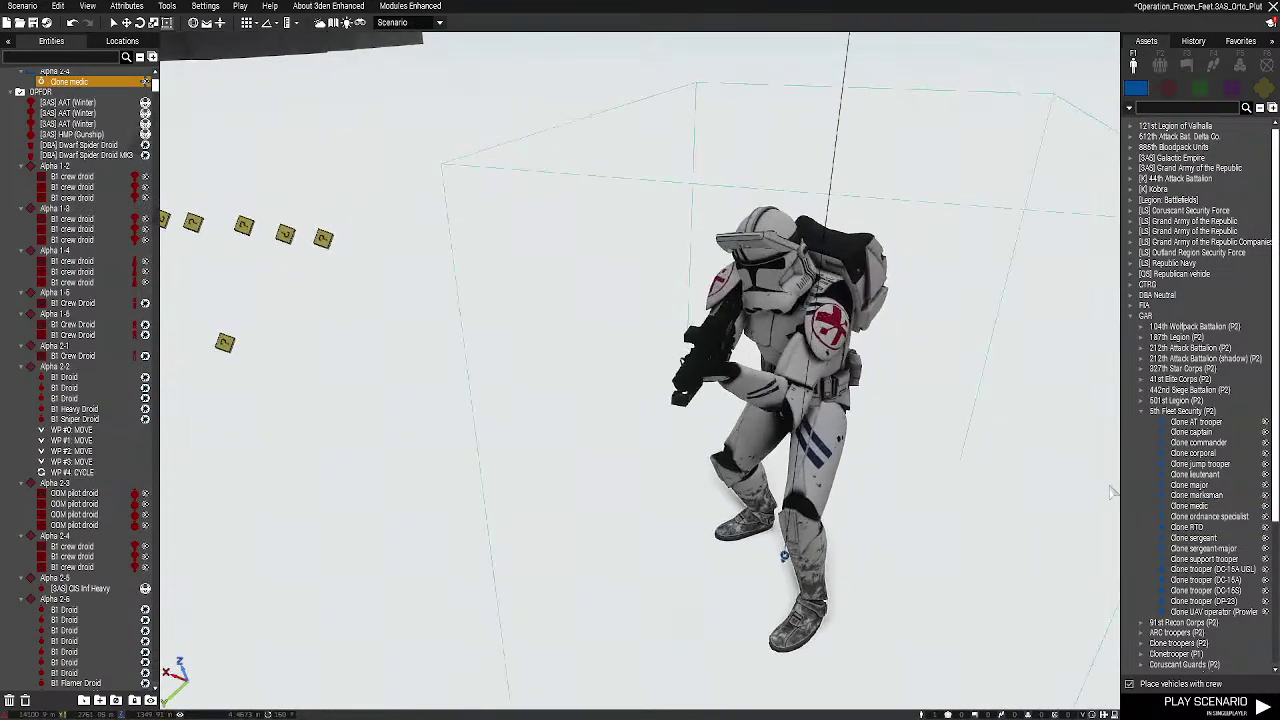
# Add a Clone marksman and a Clone sergeant-major from 5th Fleet Security (P2) close to the medic
pyautogui.press('s')
pyautogui.press('d')
pyautogui.moveTo(1205, 497); pyautogui.dragTo(914, 429)
pyautogui.moveTo(1220, 553)
pyautogui.mouseDown()
pyautogui.moveTo(757, 392)
pyautogui.moveTo(660, 381)
pyautogui.moveTo(743, 360)
pyautogui.moveTo(737, 295)
pyautogui.mouseUp()
pyautogui.press('a')
pyautogui.press('d')
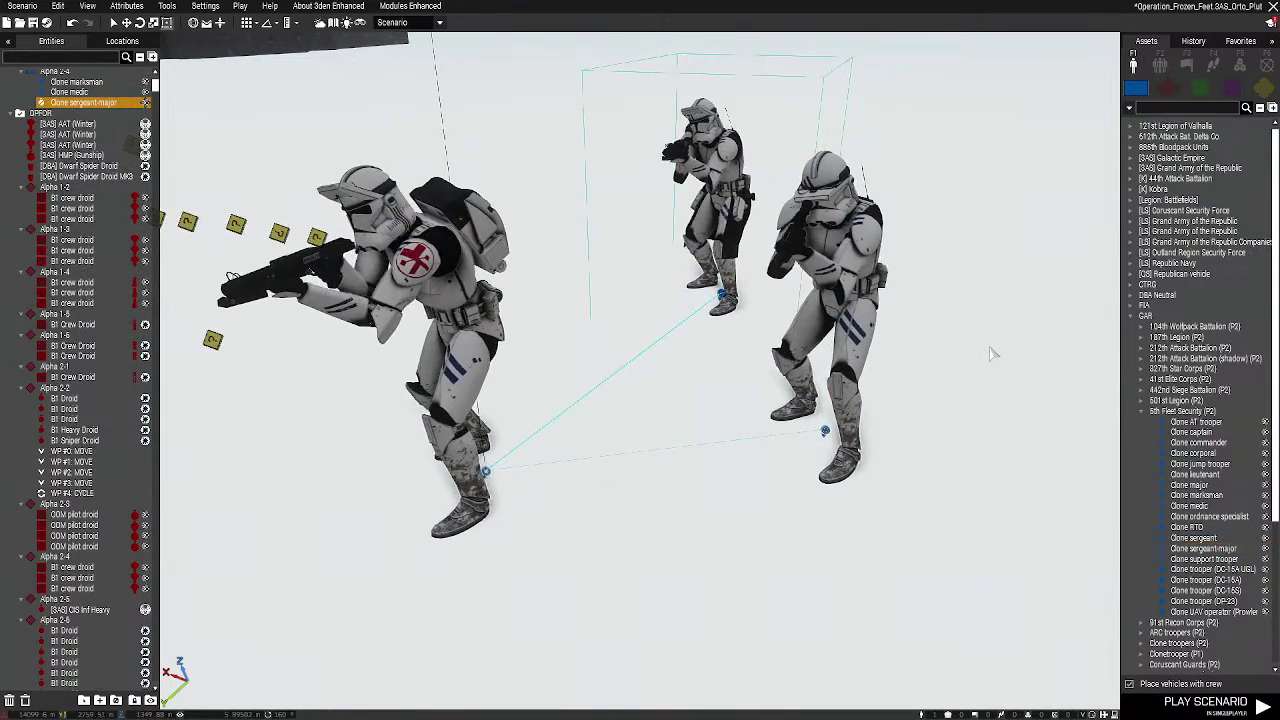
# Enable captive mode and the Make Hostage state for the Clone sergeant-major
pyautogui.scroll(-3, 940, 365)
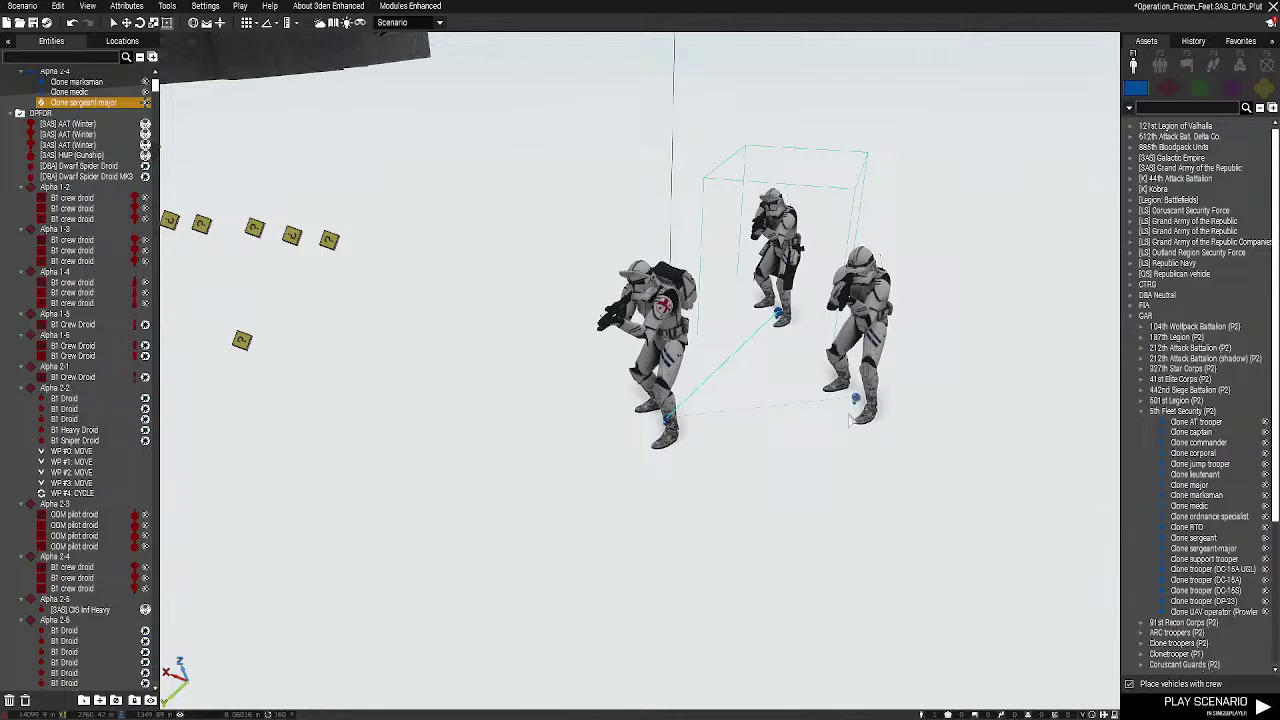
pyautogui.doubleClick(793, 336)
pyautogui.scroll(-10, 740, 490)
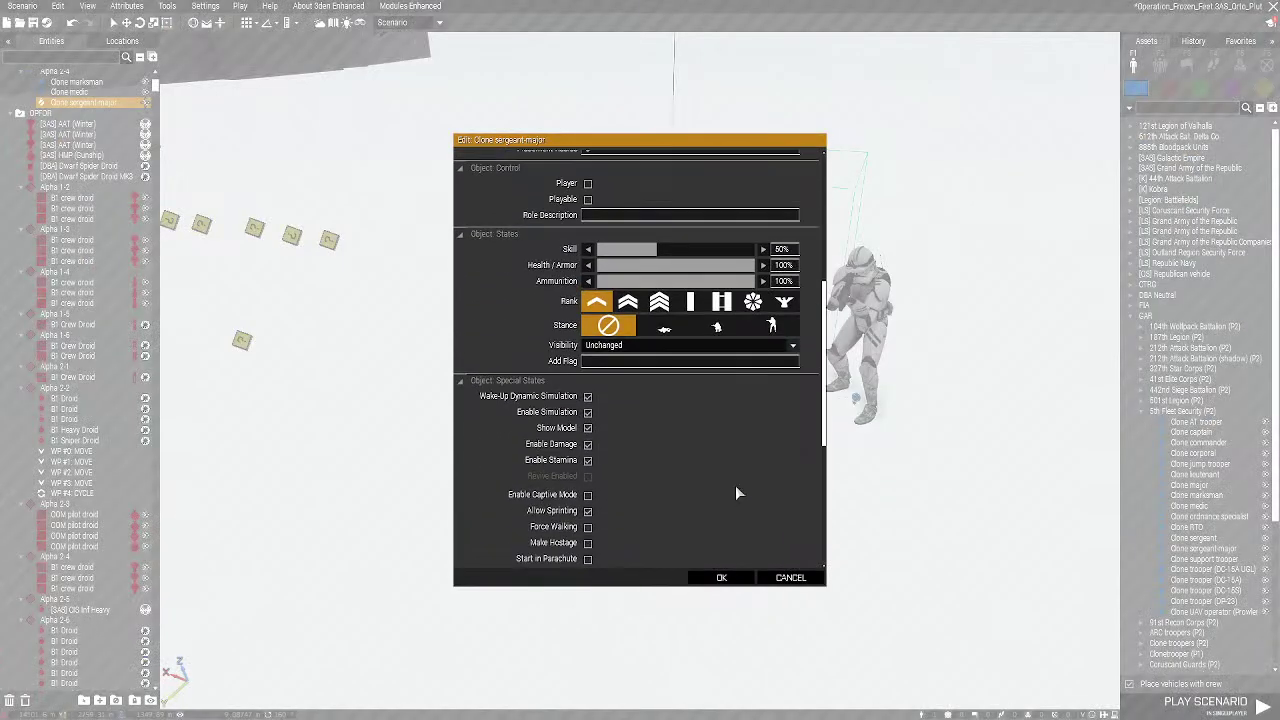
pyautogui.scroll(-3, 543, 514)
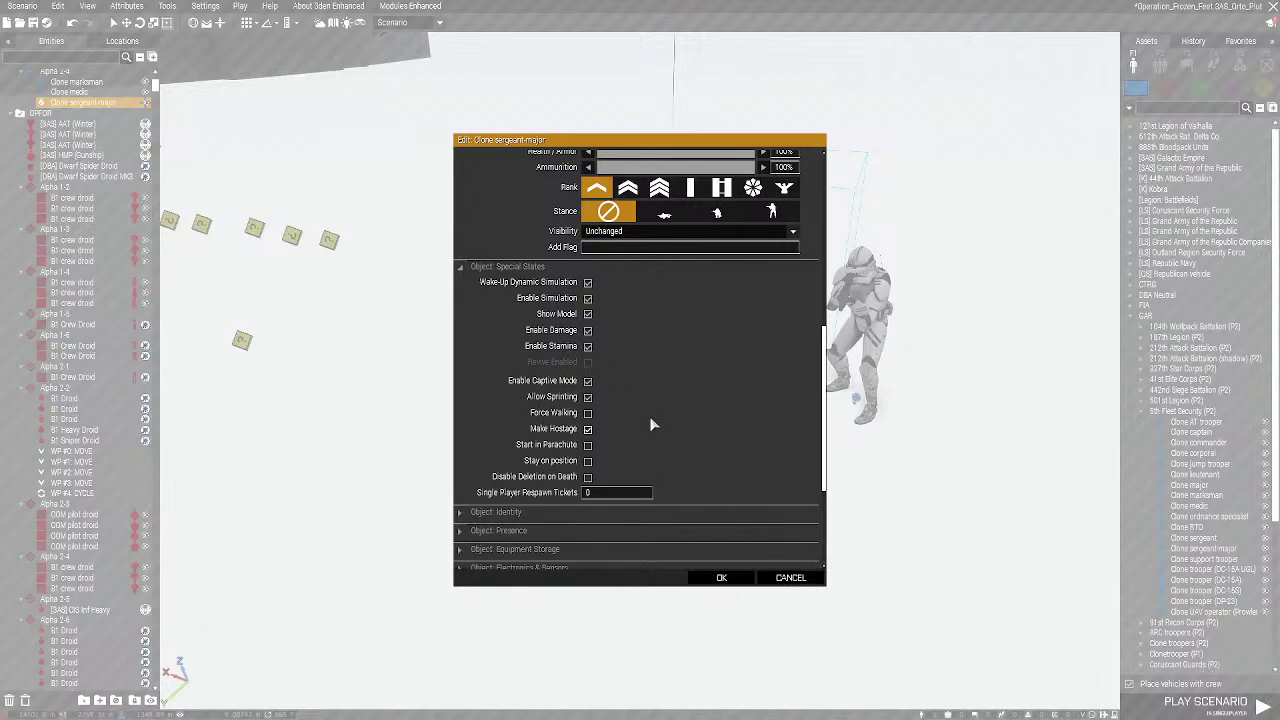
pyautogui.click(724, 578)
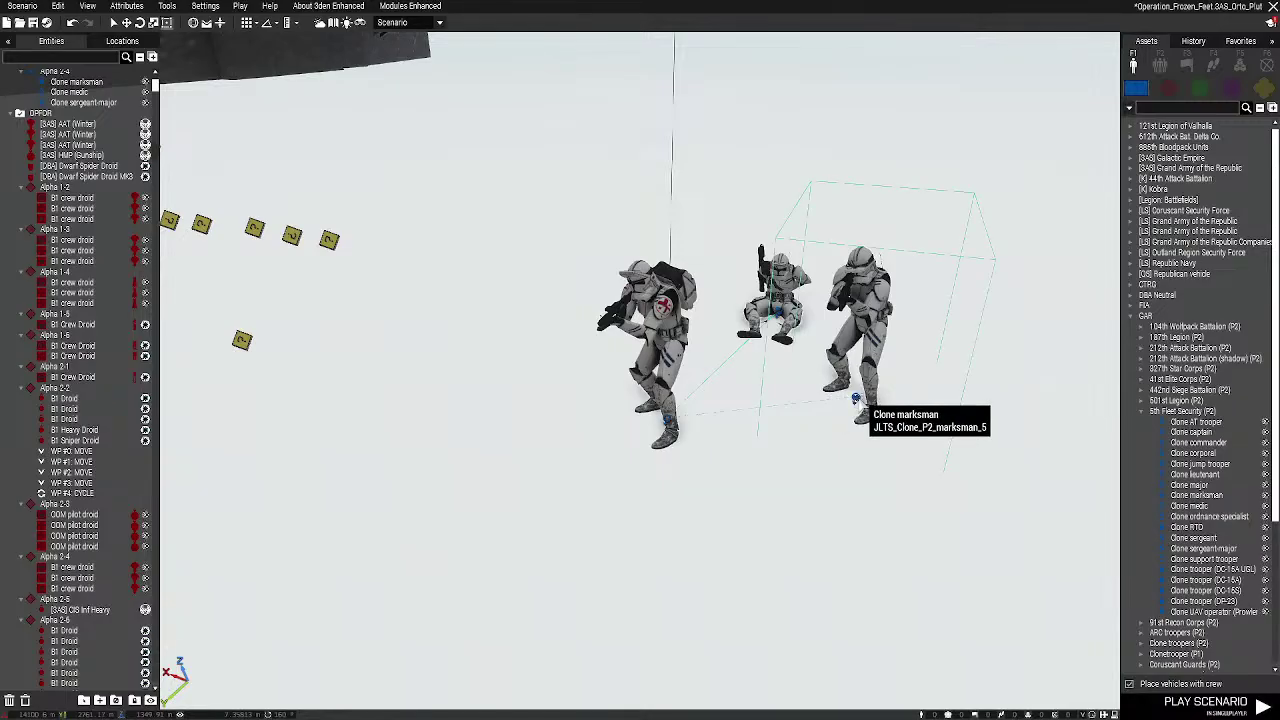
# Turn on Enable Captive Mode and Make Hostage in the Clone marksman's special states
pyautogui.doubleClick(845, 380)
pyautogui.scroll(-8, 565, 355)
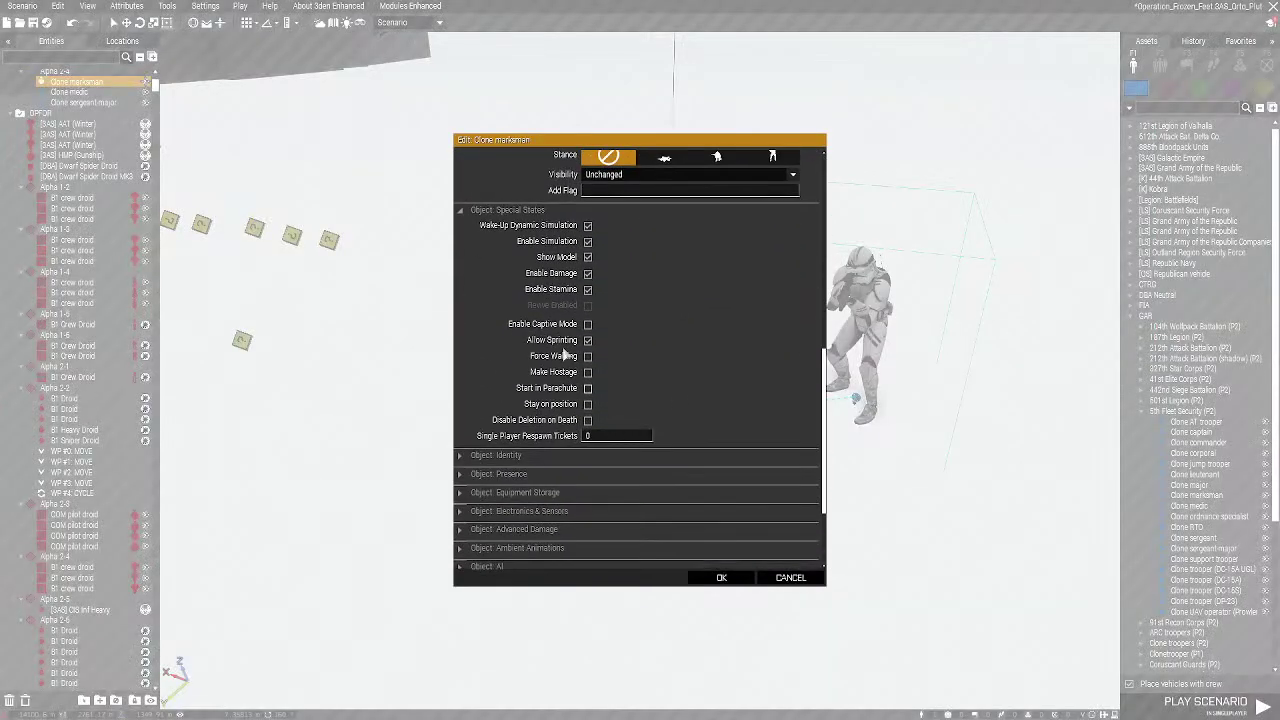
pyautogui.click(521, 210)
pyautogui.scroll(2, 530, 320)
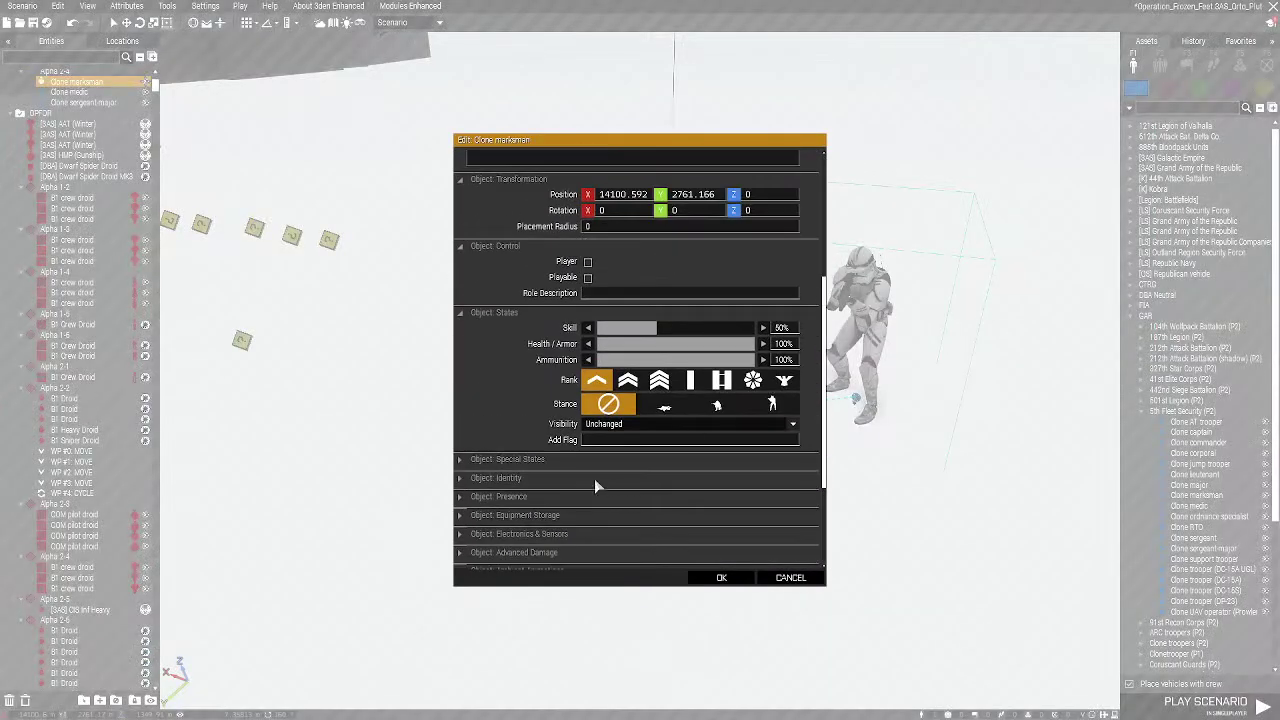
pyautogui.click(527, 458)
pyautogui.scroll(-3, 570, 490)
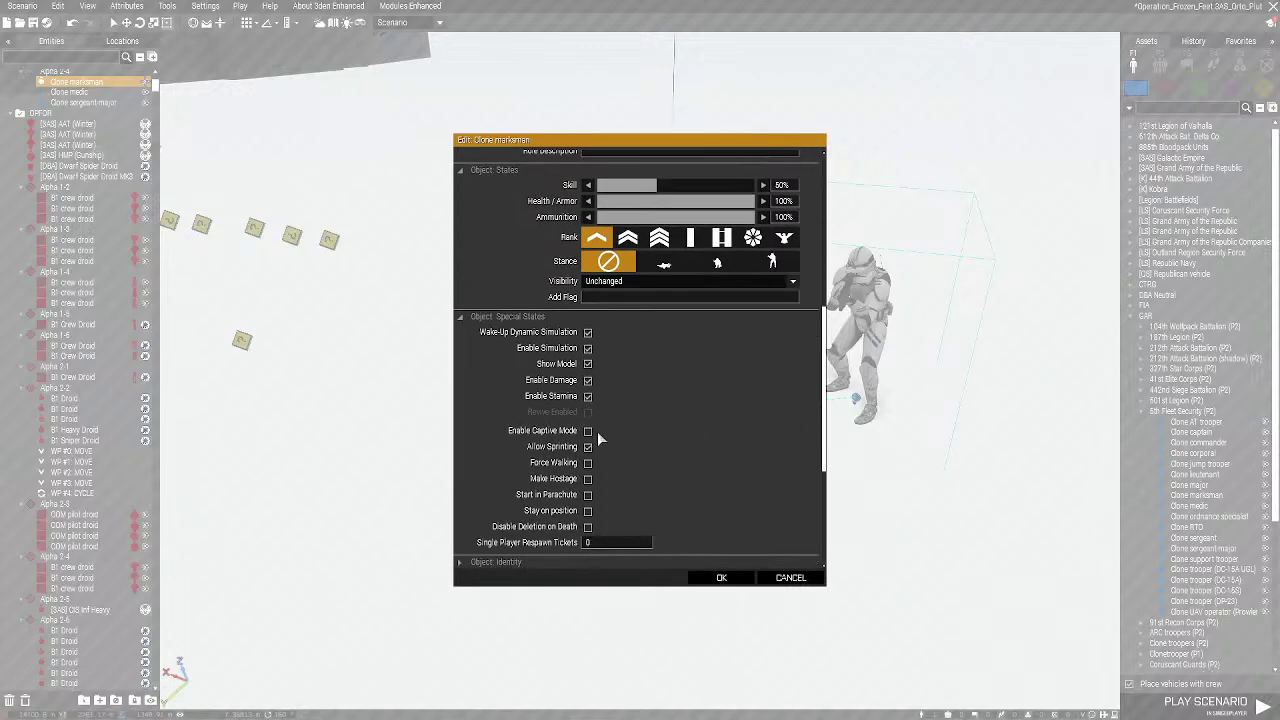
pyautogui.click(588, 431)
pyautogui.scroll(-2, 620, 455)
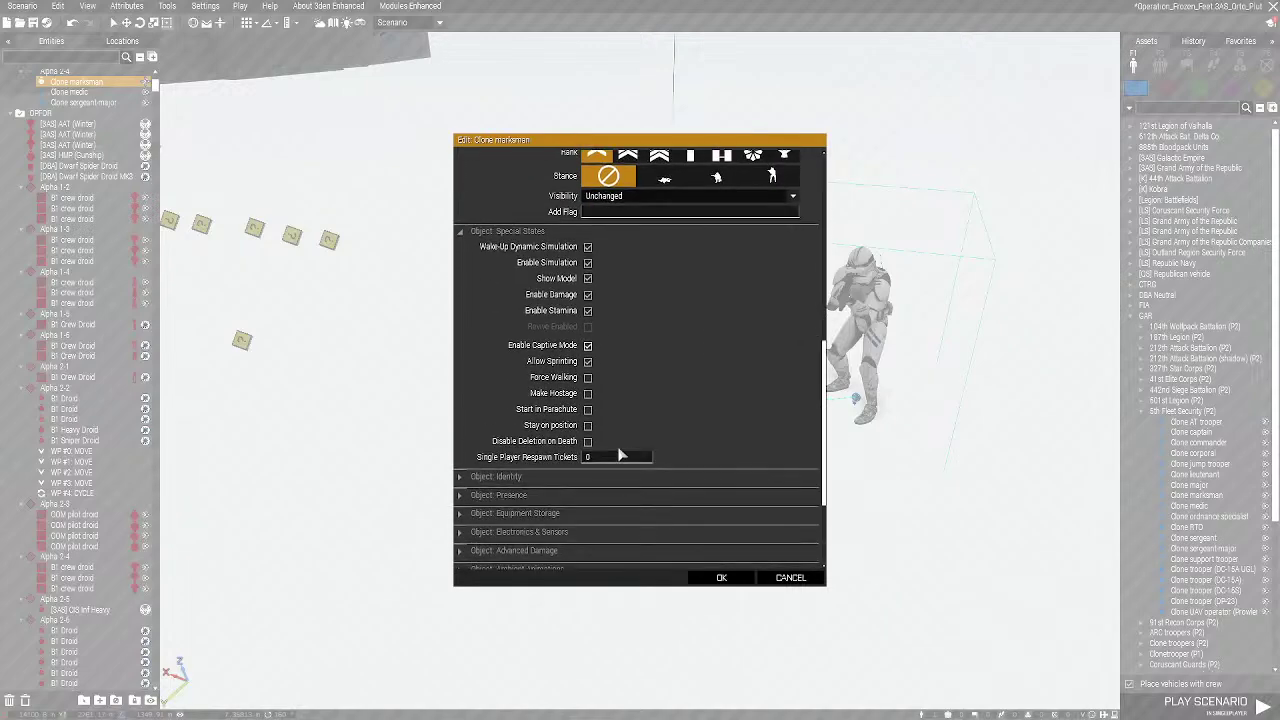
pyautogui.click(587, 394)
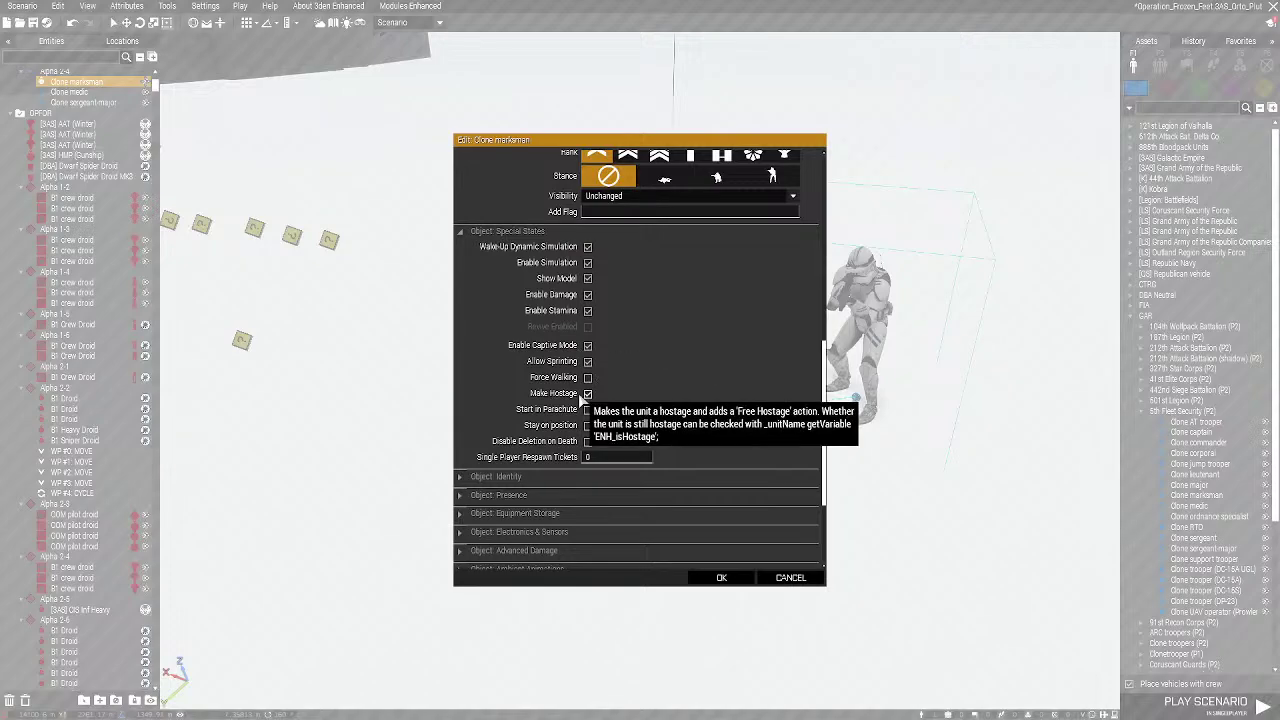
pyautogui.click(588, 394)
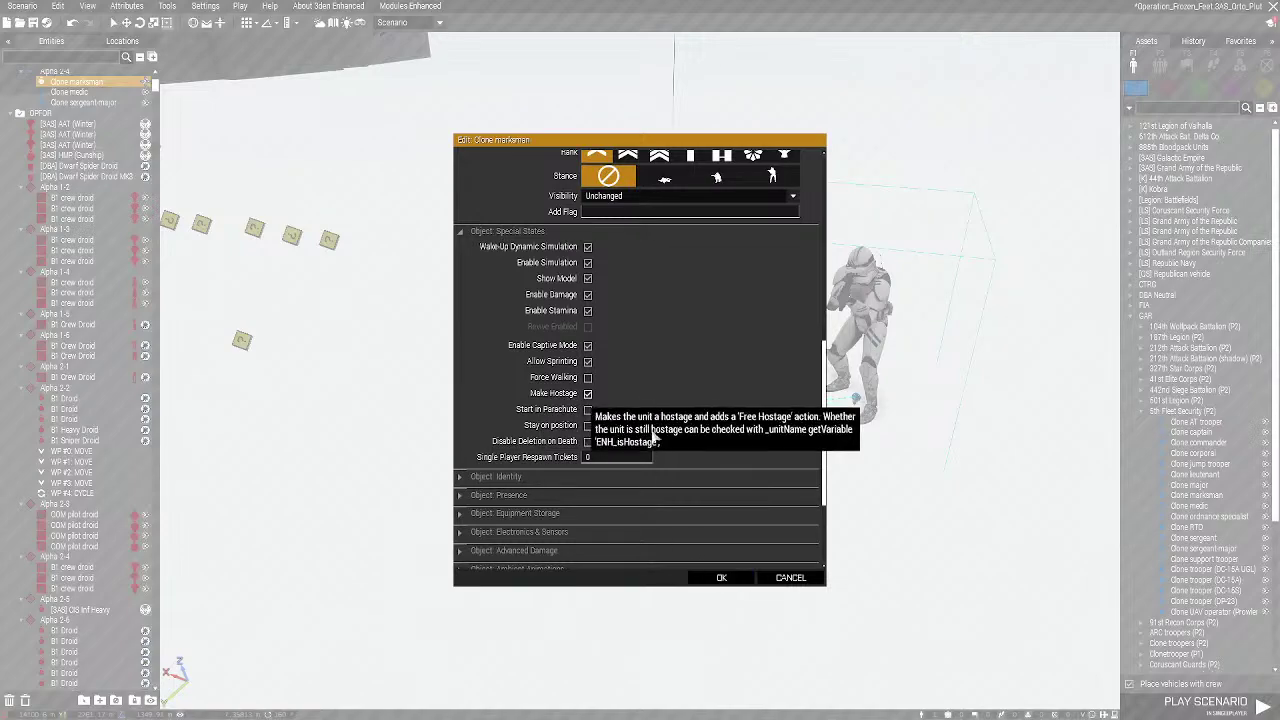
pyautogui.click(721, 577)
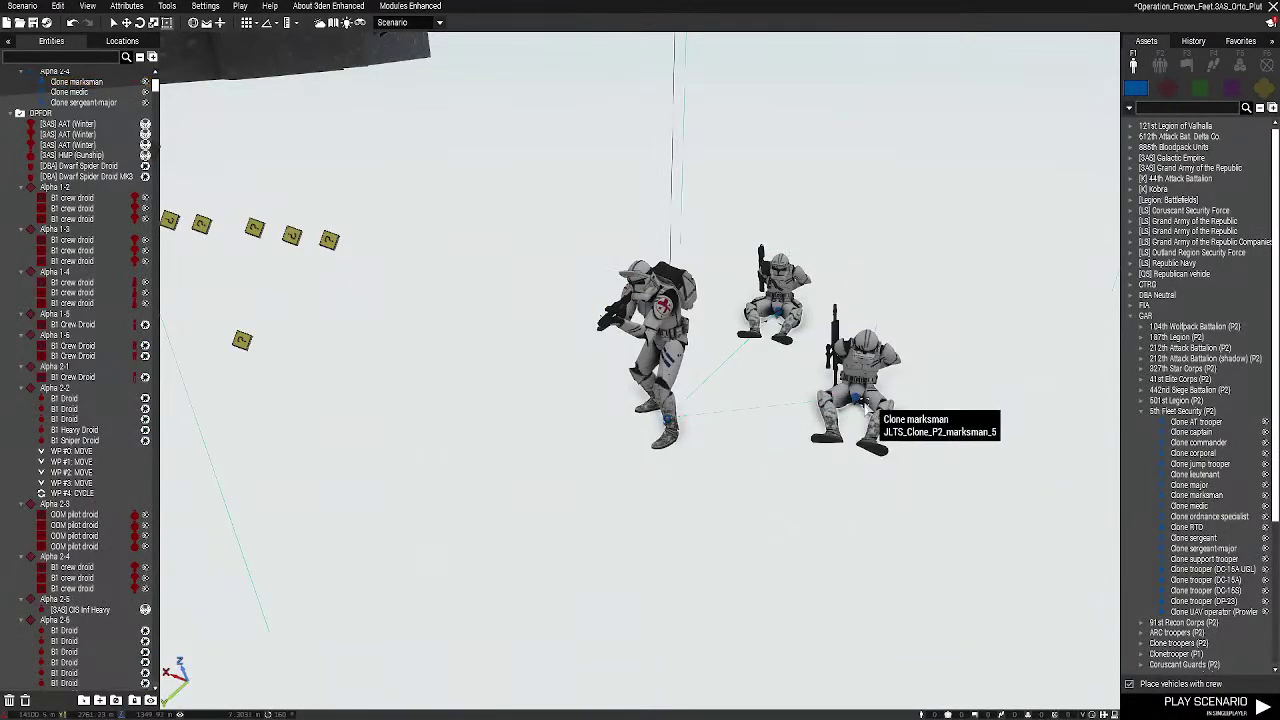
# Make the Clone medic a hostage like the other two clones
pyautogui.doubleClick(848, 402)
pyautogui.press('Escape')
pyautogui.doubleClick(667, 383)
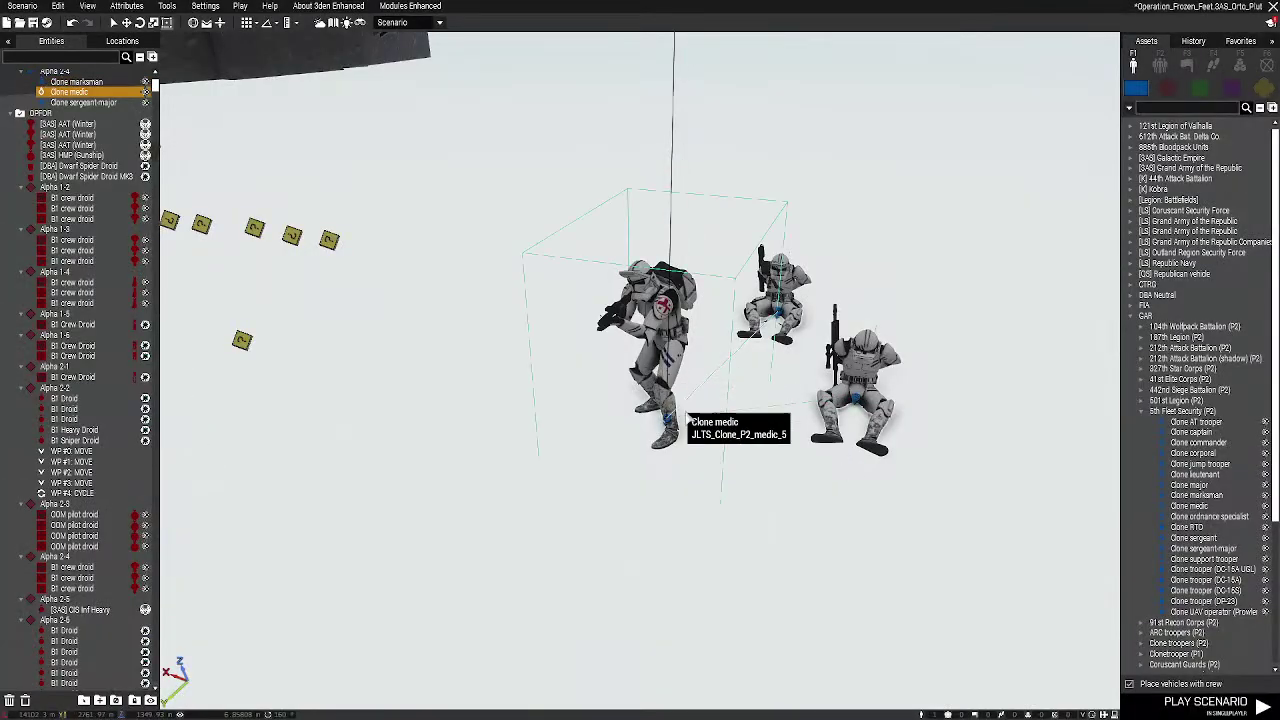
pyautogui.scroll(-5, 660, 490)
pyautogui.scroll(-5, 627, 472)
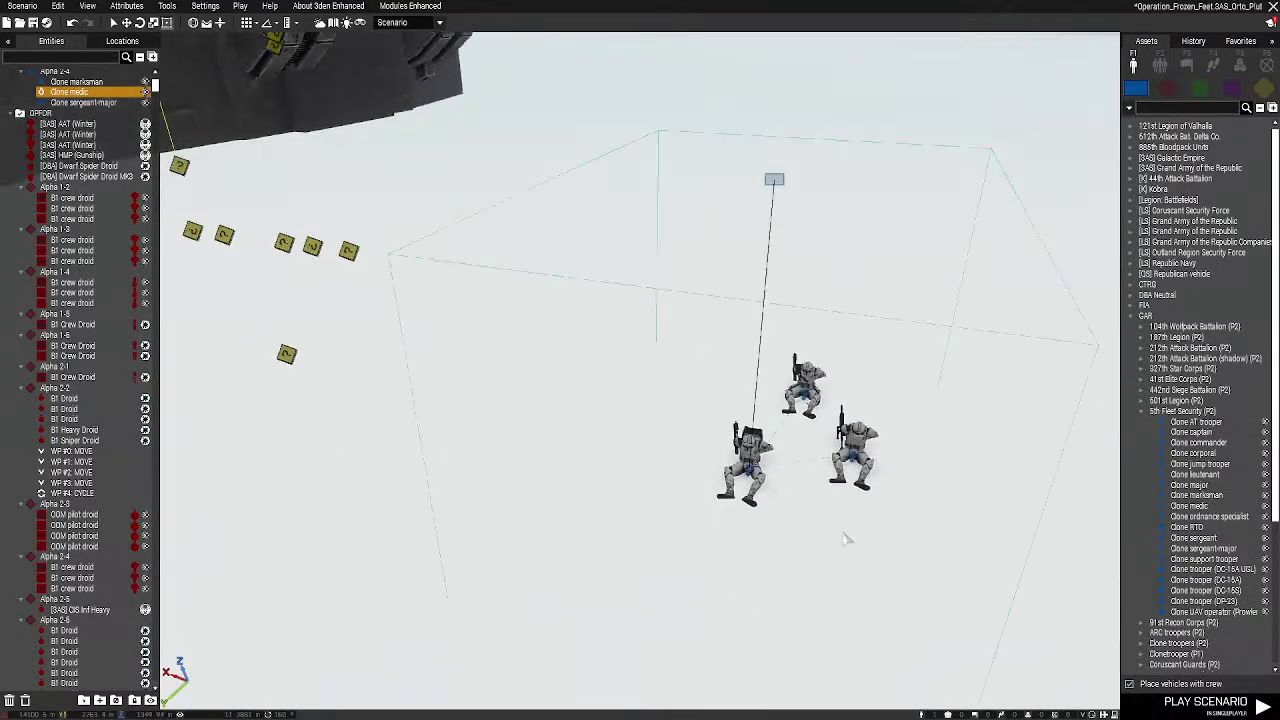
# Duplicate the group of three clone hostages twice, placing one copy on each side of the original
pyautogui.moveTo(850, 617); pyautogui.dragTo(645, 398)
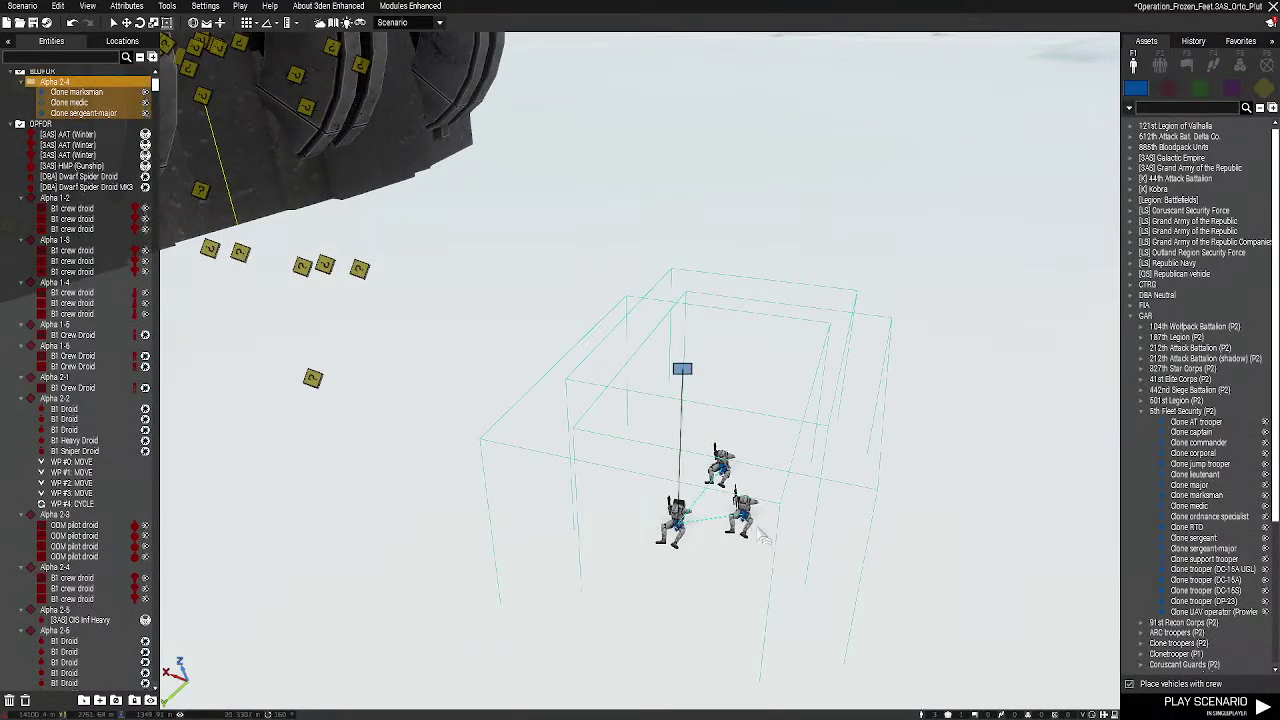
pyautogui.hotkey('ctrl', 'v')
pyautogui.hotkey('ctrl', 'v')
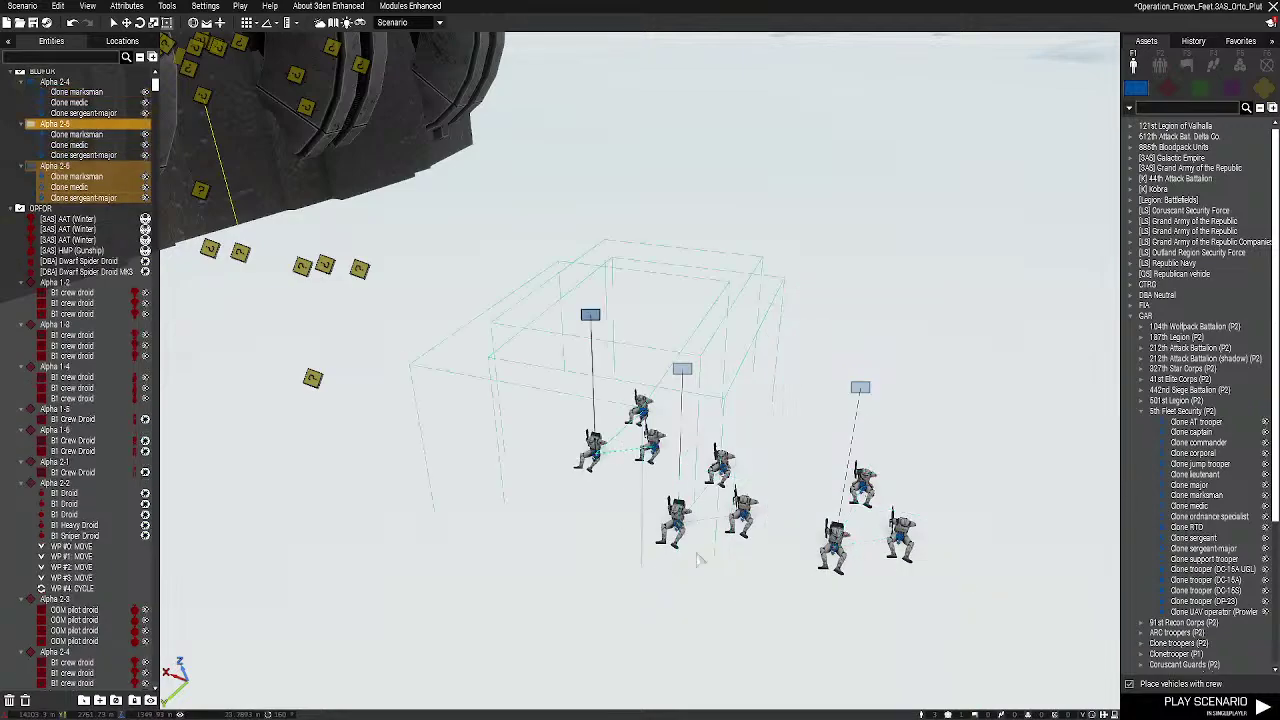
pyautogui.press('s')
pyautogui.click(760, 578)
# Select all three clone hostage groups and start the Garrison Buildings tool for them
pyautogui.scroll(-2, 762, 580)
pyautogui.moveTo(915, 538)
pyautogui.mouseDown()
pyautogui.moveTo(781, 481)
pyautogui.moveTo(612, 382)
pyautogui.mouseUp()
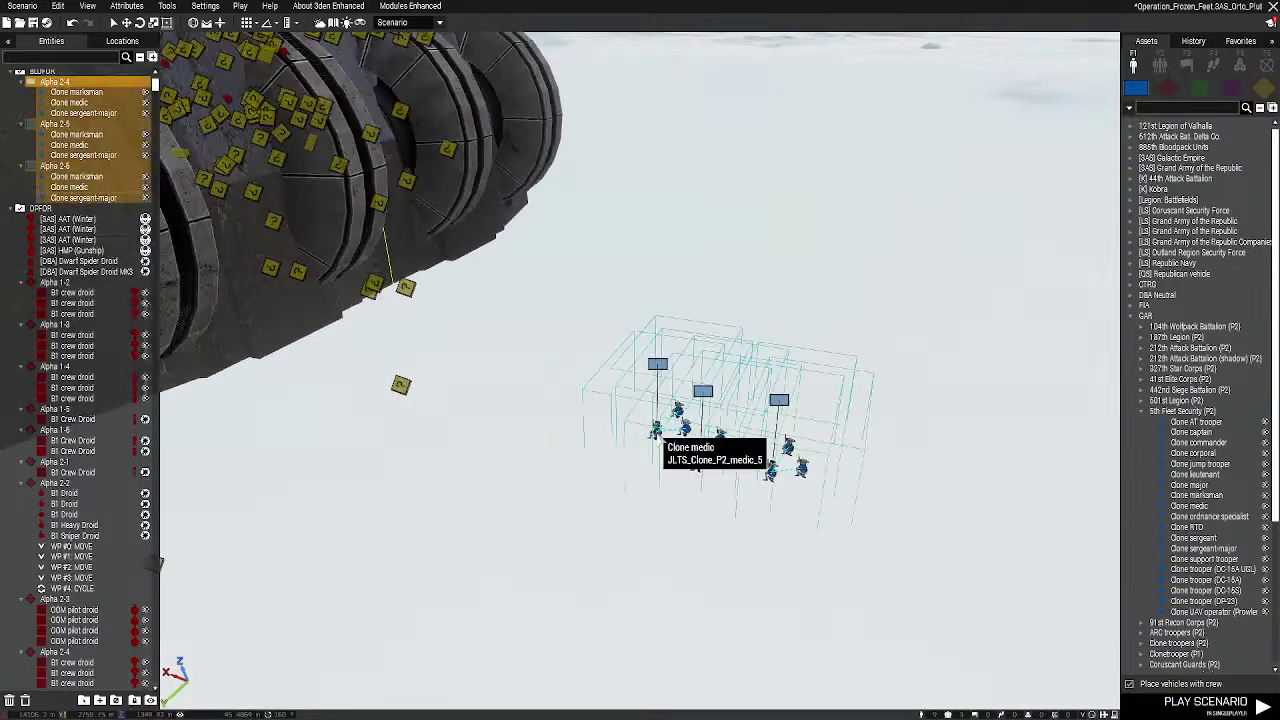
pyautogui.rightClick(656, 432)
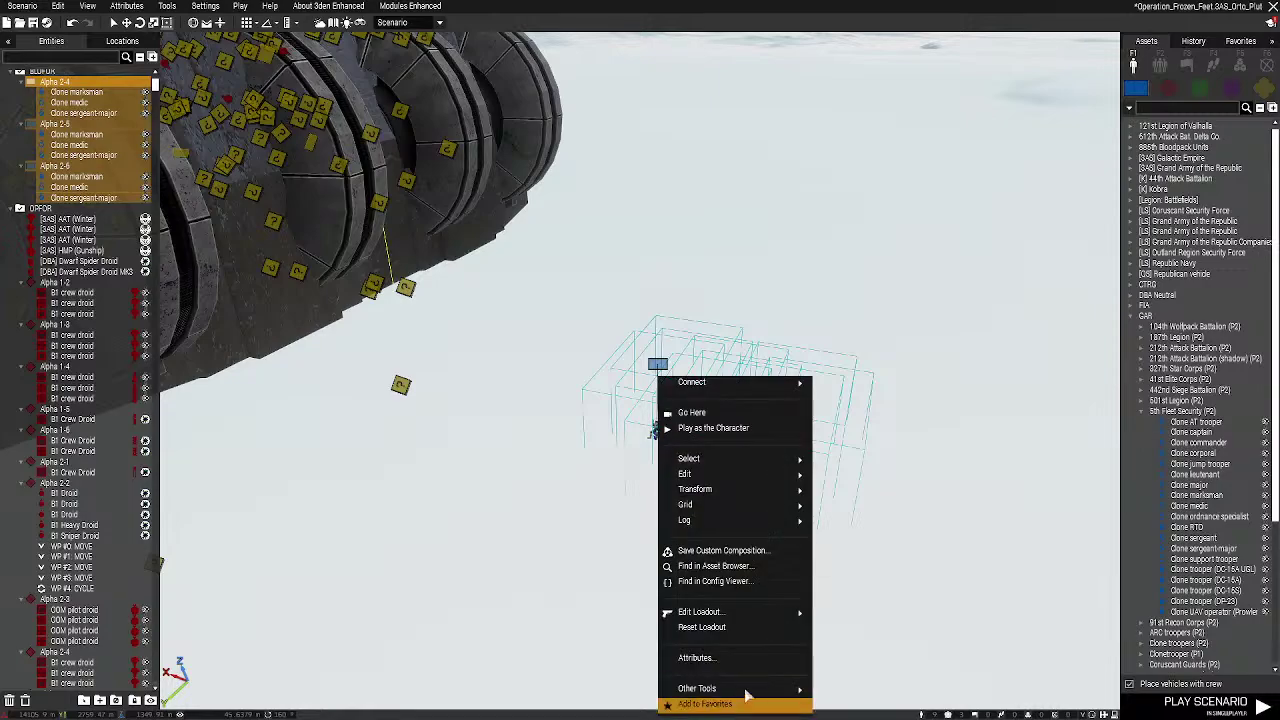
pyautogui.moveTo(768, 692)
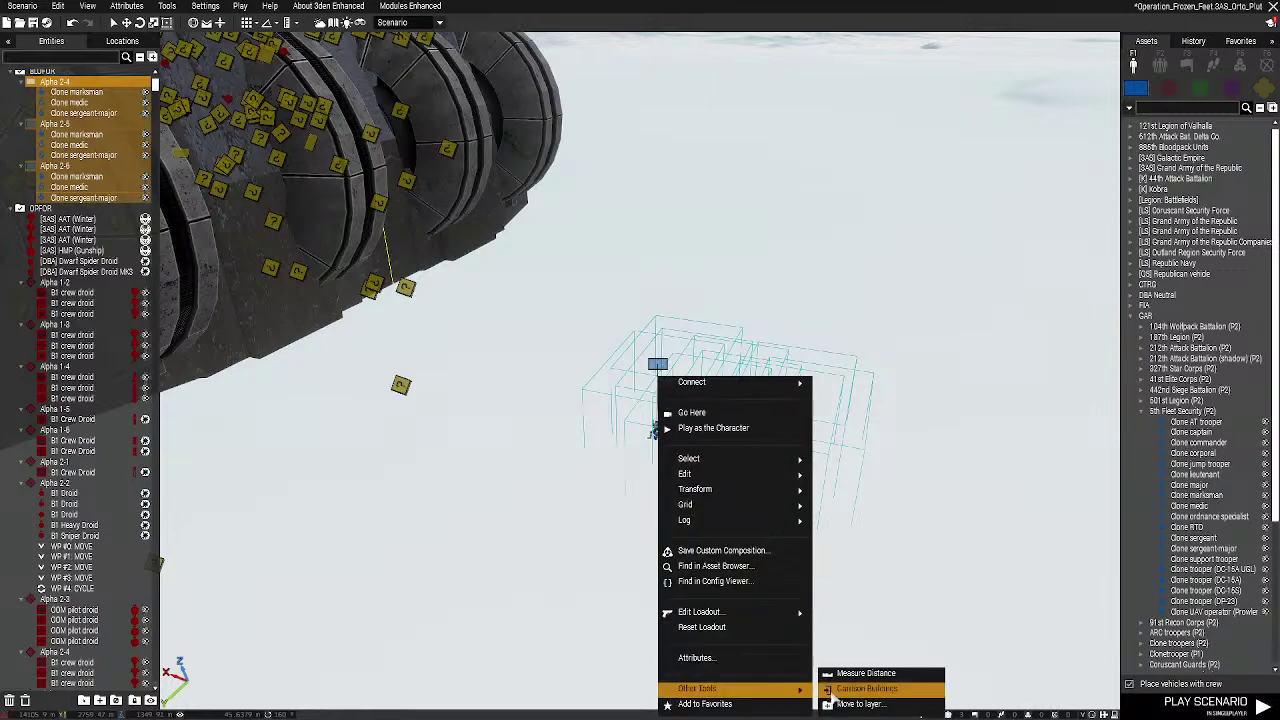
pyautogui.click(831, 693)
# Garrison the selected clone hostages in the fortress's buildings with the mode set to Random Positions and coverage at 100 %
pyautogui.scroll(-4, 760, 660)
pyautogui.click(706, 525)
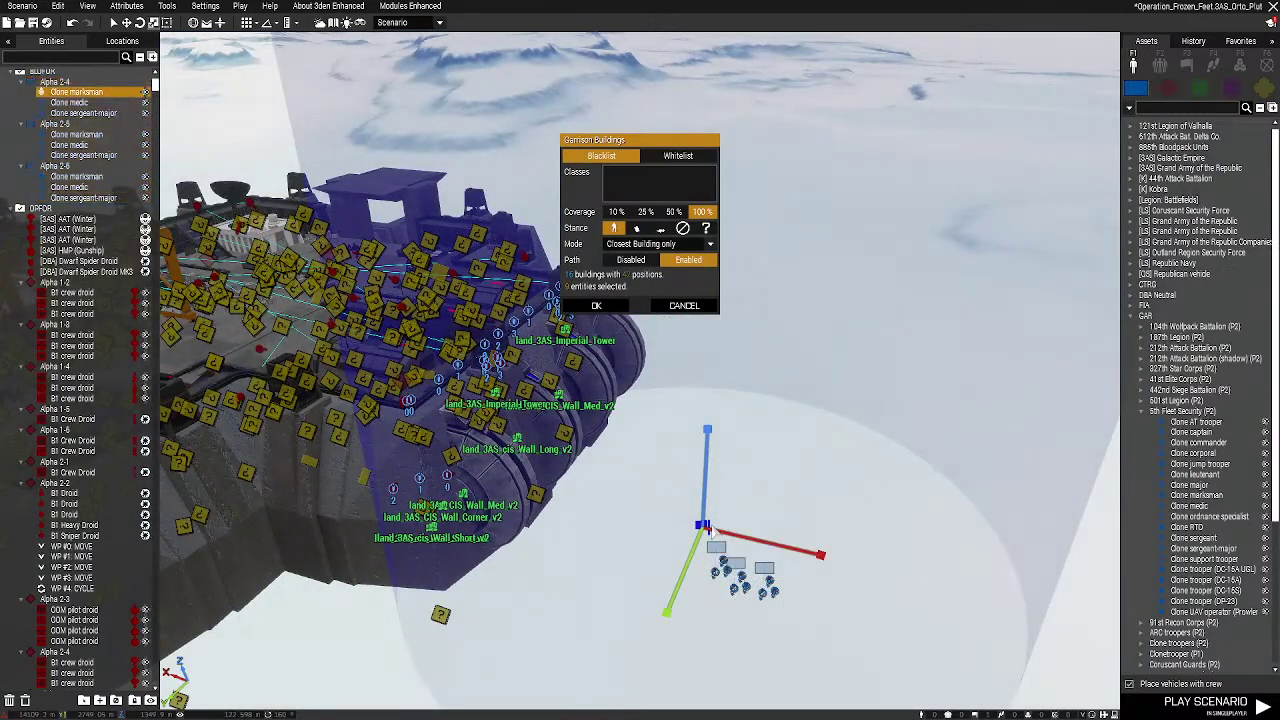
pyautogui.press('5')
pyautogui.moveTo(771, 396); pyautogui.dragTo(840, 172)
pyautogui.press('d')
pyautogui.moveTo(840, 172); pyautogui.dragTo(566, 563, button='right')
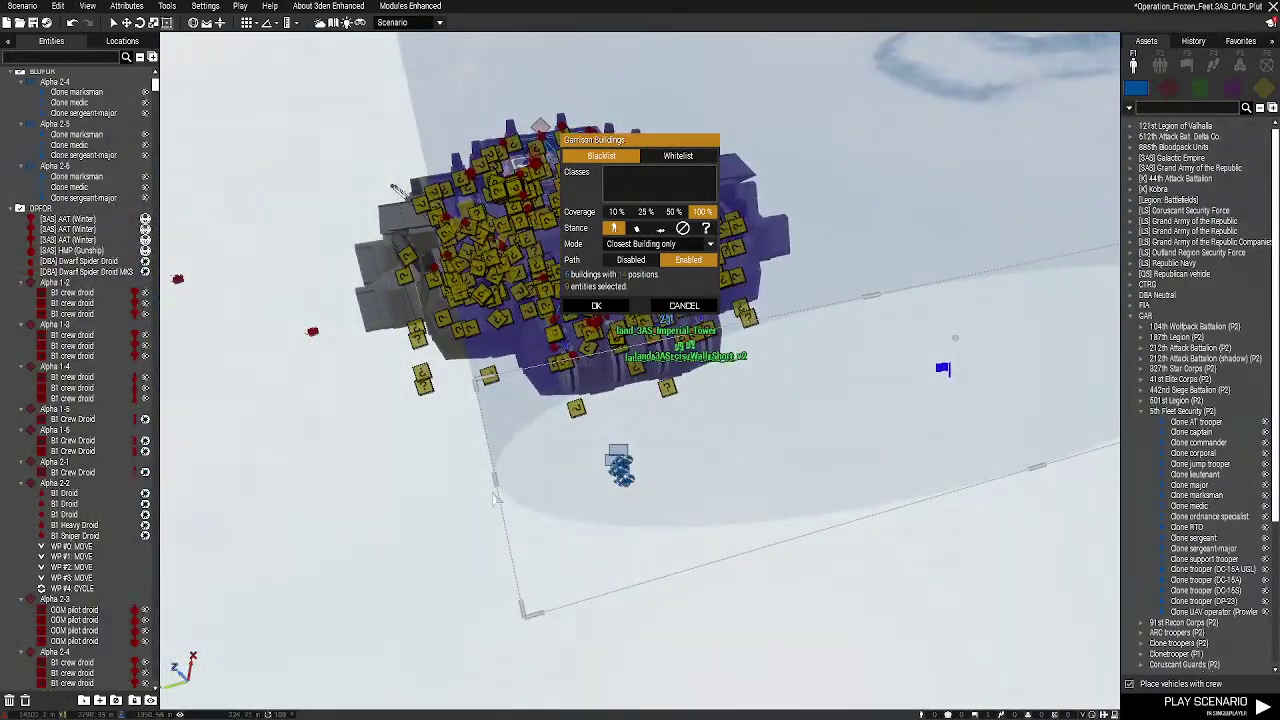
pyautogui.moveTo(495, 482); pyautogui.dragTo(215, 560)
pyautogui.press('w')
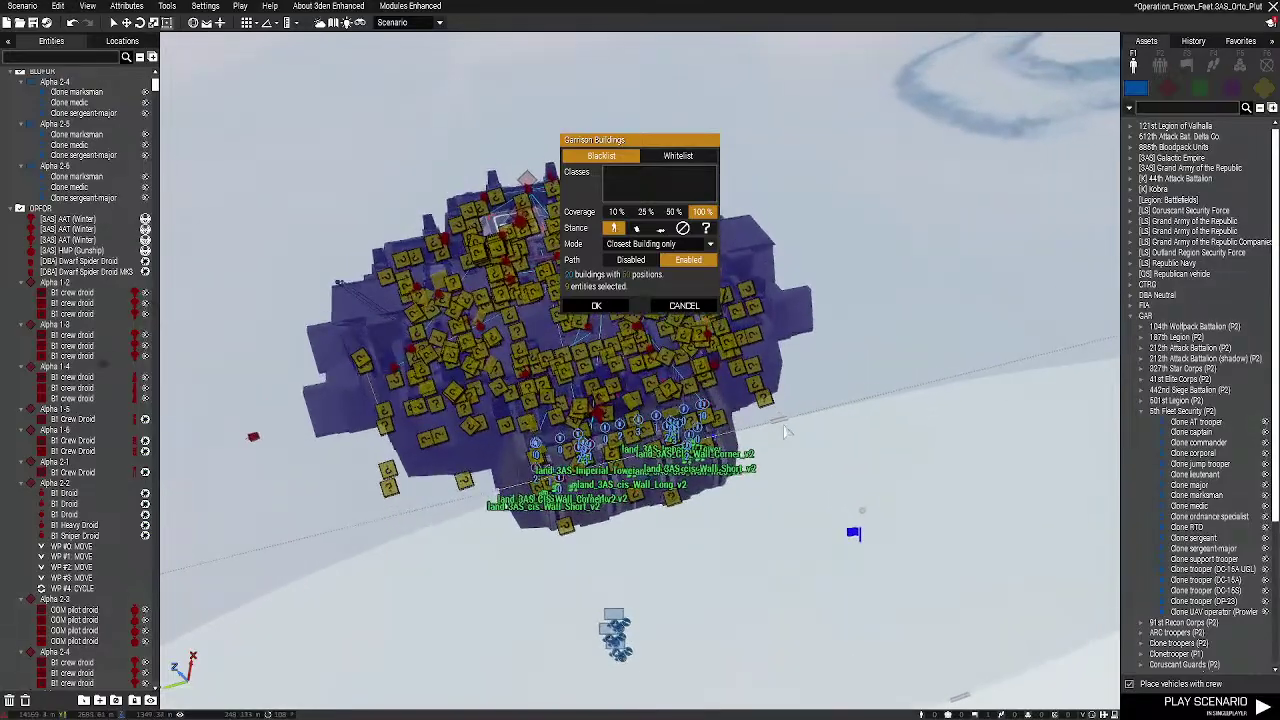
pyautogui.press('w')
pyautogui.moveTo(781, 425); pyautogui.dragTo(441, 251, button='right')
pyautogui.press('w')
pyautogui.press('w')
pyautogui.press('w')
pyautogui.press('a')
pyautogui.press('d')
pyautogui.press('w')
pyautogui.press('w')
pyautogui.press('w')
pyautogui.press('d')
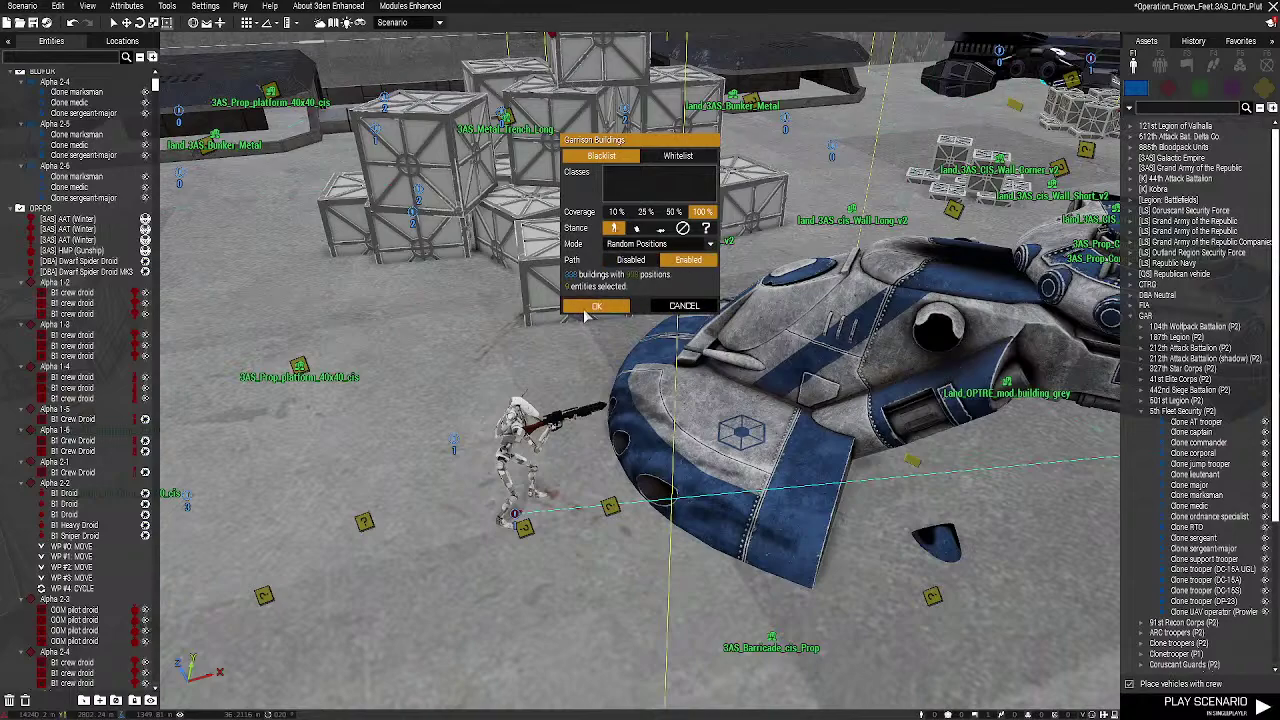
pyautogui.click(694, 310)
# Adjust the height of the sunken Metal Trench (Bunker) so it sits properly on the fortress platform
pyautogui.press('w')
pyautogui.moveTo(897, 432); pyautogui.dragTo(355, 392, button='right')
pyautogui.press('w')
pyautogui.moveTo(640, 386); pyautogui.dragTo(771, 400, button='right')
pyautogui.press('w')
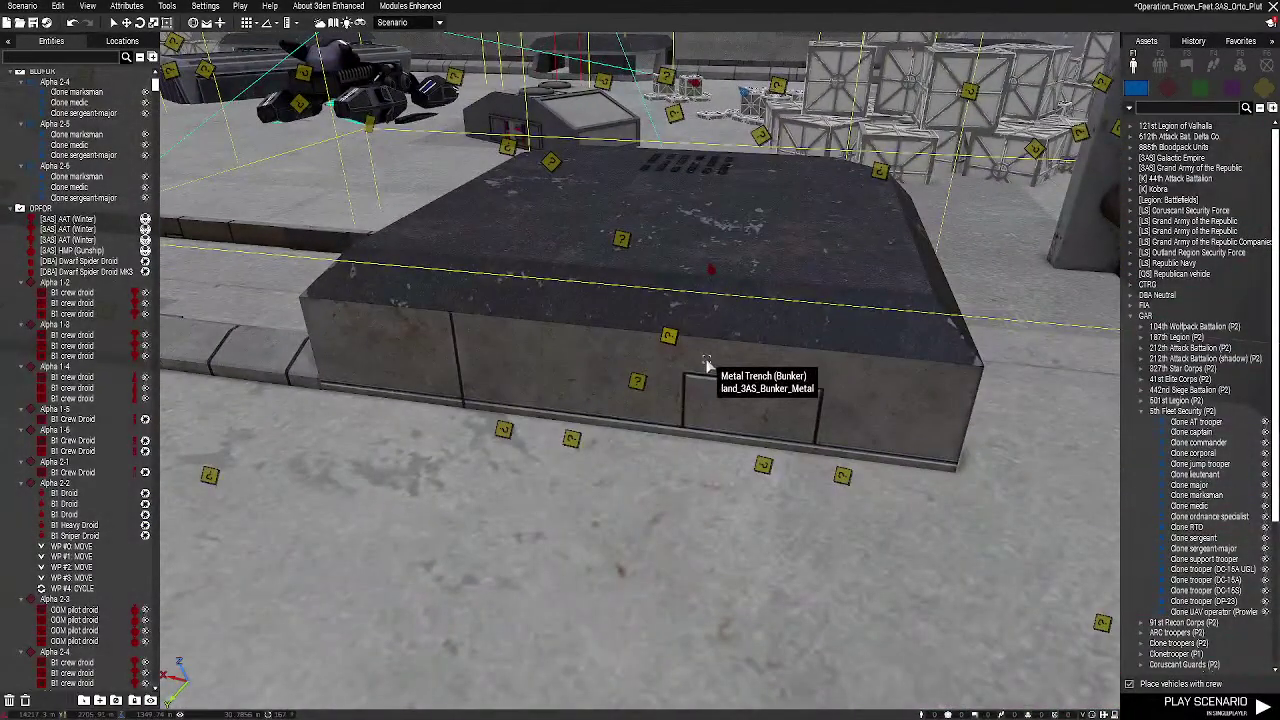
pyautogui.click(720, 306)
pyautogui.keyDown('alt'); pyautogui.moveTo(733, 217); pyautogui.dragTo(737, 281); pyautogui.keyUp('alt')
pyautogui.press('a')
pyautogui.press('w')
pyautogui.moveTo(560, 332); pyautogui.dragTo(663, 306, button='right')
pyautogui.keyDown('alt'); pyautogui.moveTo(637, 250); pyautogui.dragTo(659, 226); pyautogui.keyUp('alt')
pyautogui.press('w')
pyautogui.press('d')
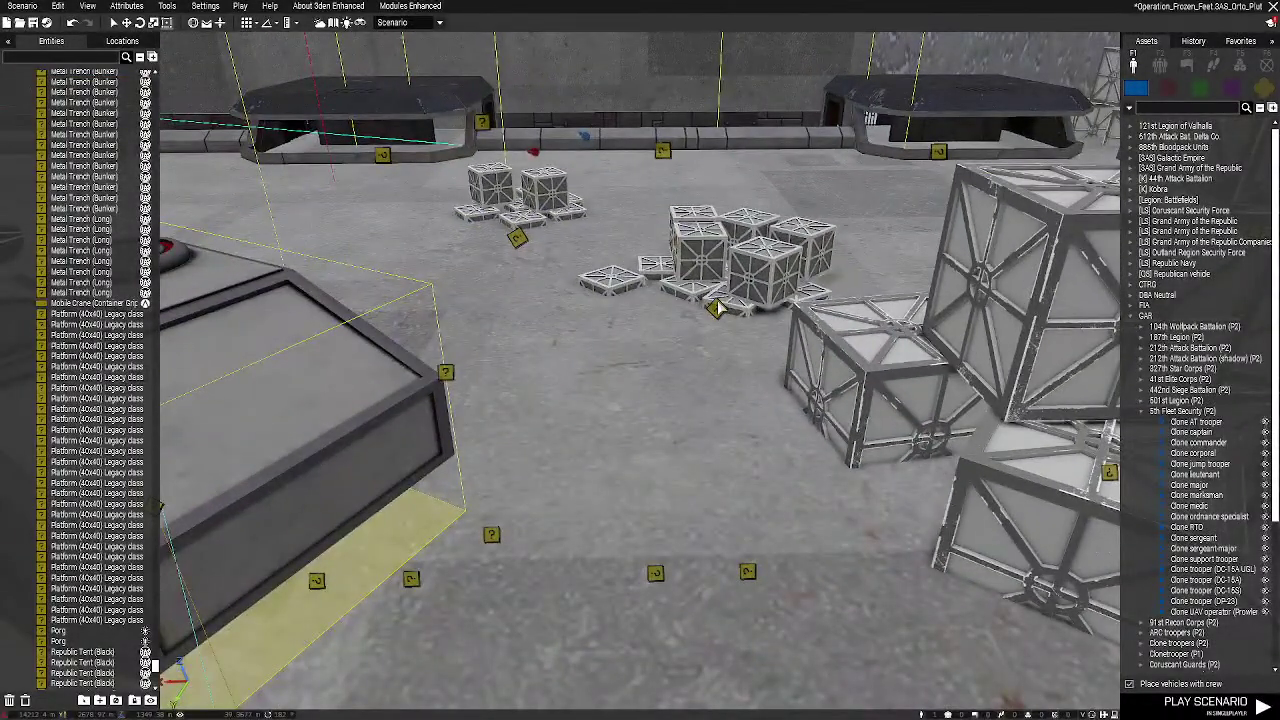
# Raise the two sunken small crate stacks in front of the bunkers onto the platform floor
pyautogui.click(716, 310)
pyautogui.press('w')
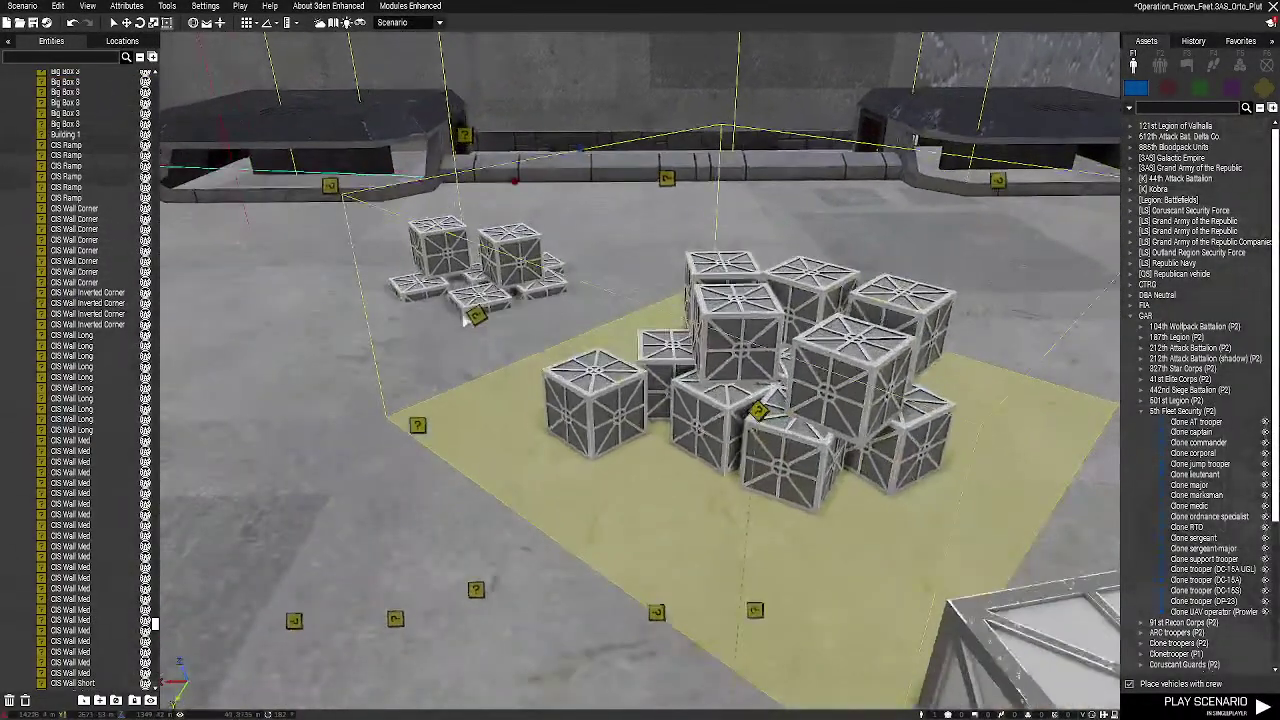
pyautogui.keyDown('alt'); pyautogui.moveTo(477, 314); pyautogui.dragTo(485, 243); pyautogui.keyUp('alt')
pyautogui.press('w')
# Raise the B1 droid posted at the open bunker to the bunker's floor level
pyautogui.moveTo(485, 243); pyautogui.dragTo(1028, 350, button='right')
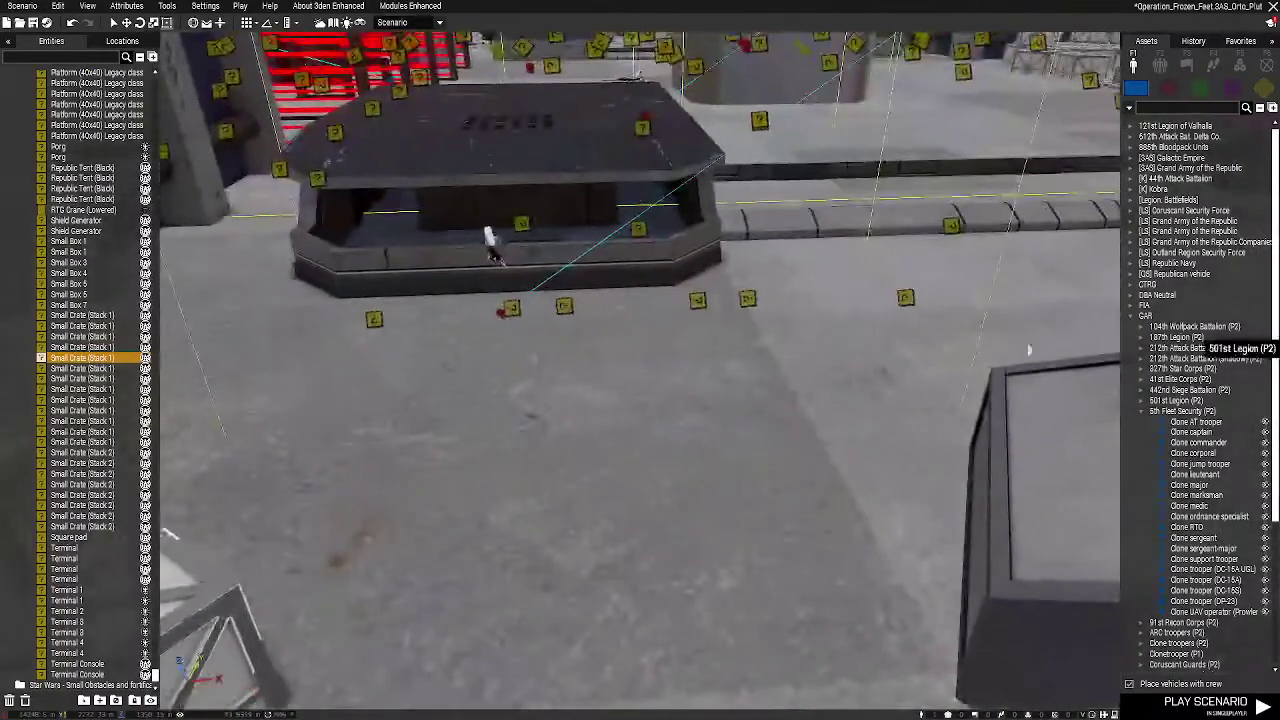
pyautogui.press('s')
pyautogui.press('w')
pyautogui.press('a')
pyautogui.moveTo(697, 351); pyautogui.dragTo(681, 363, button='right')
pyautogui.keyDown('alt'); pyautogui.moveTo(652, 286); pyautogui.dragTo(659, 257); pyautogui.keyUp('alt')
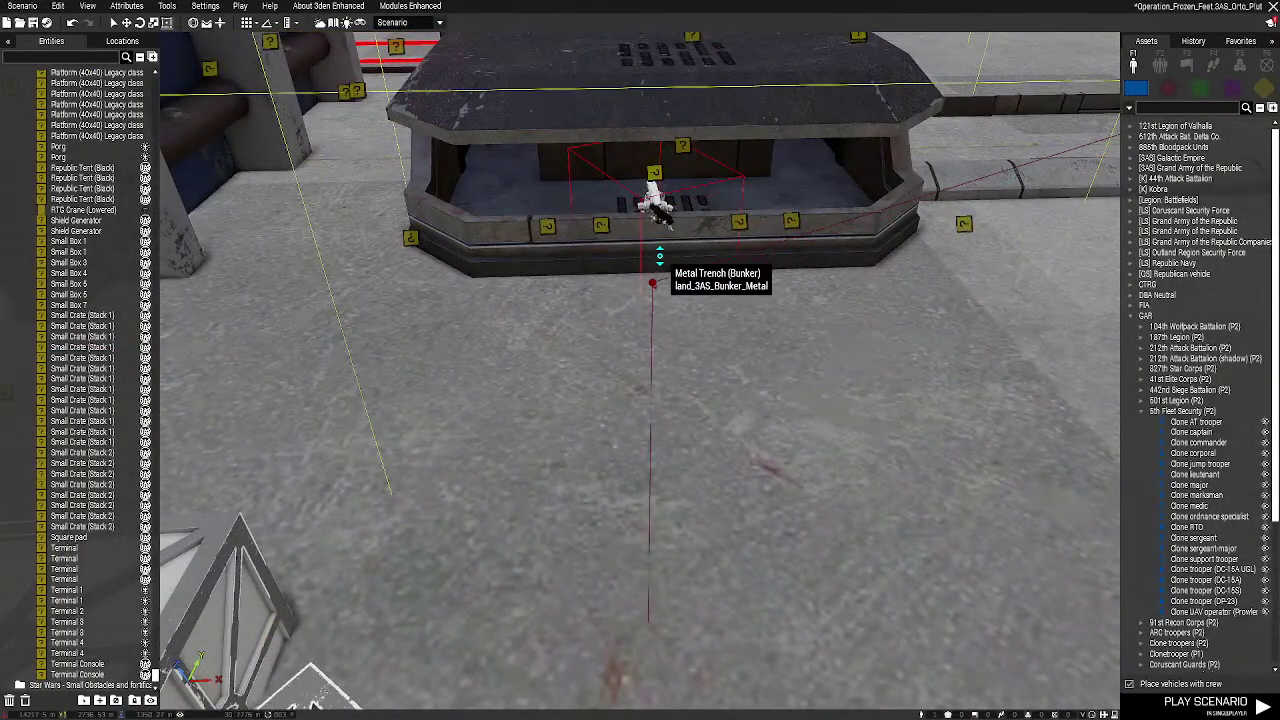
# Raise the Metal Trench (Bunker) near the blue wall and the neighbouring Metal Trench (Long) out of the platform floor
pyautogui.moveTo(711, 337); pyautogui.dragTo(1083, 230, button='right')
pyautogui.press('w')
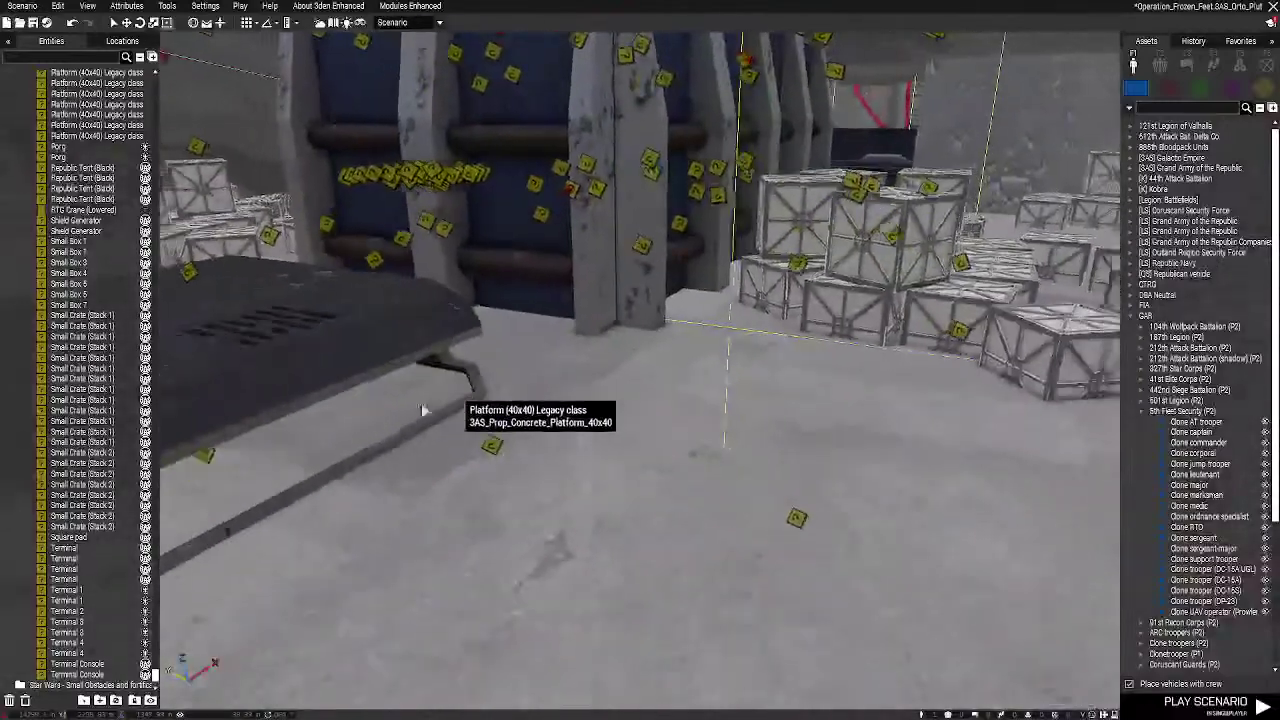
pyautogui.keyDown('alt'); pyautogui.moveTo(427, 331); pyautogui.dragTo(425, 293); pyautogui.keyUp('alt')
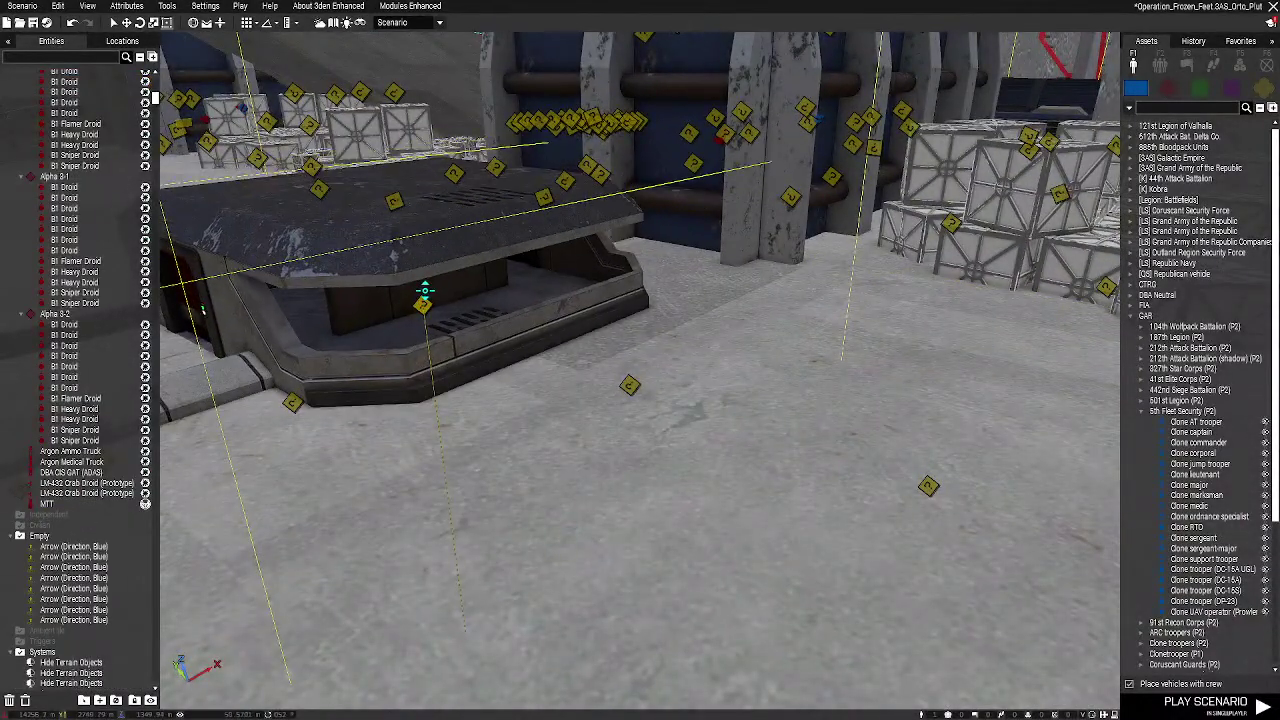
pyautogui.press('a')
pyautogui.doubleClick(585, 418)
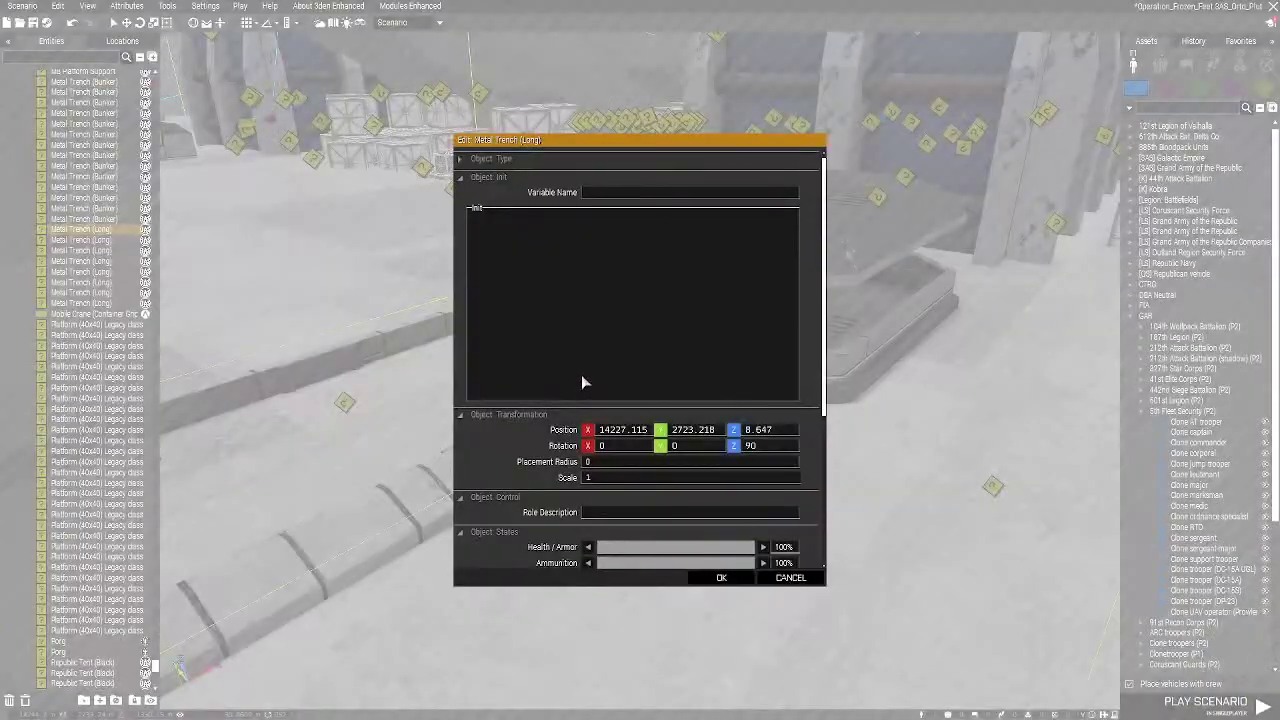
pyautogui.press('Escape')
pyautogui.keyDown('alt'); pyautogui.moveTo(550, 445); pyautogui.dragTo(569, 362); pyautogui.keyUp('alt')
# Select two Metal Trench bunkers together with the long trench between them and raise all three out of the floor
pyautogui.moveTo(515, 432); pyautogui.dragTo(327, 432, button='right')
pyautogui.press('w')
pyautogui.press('w')
pyautogui.press('a')
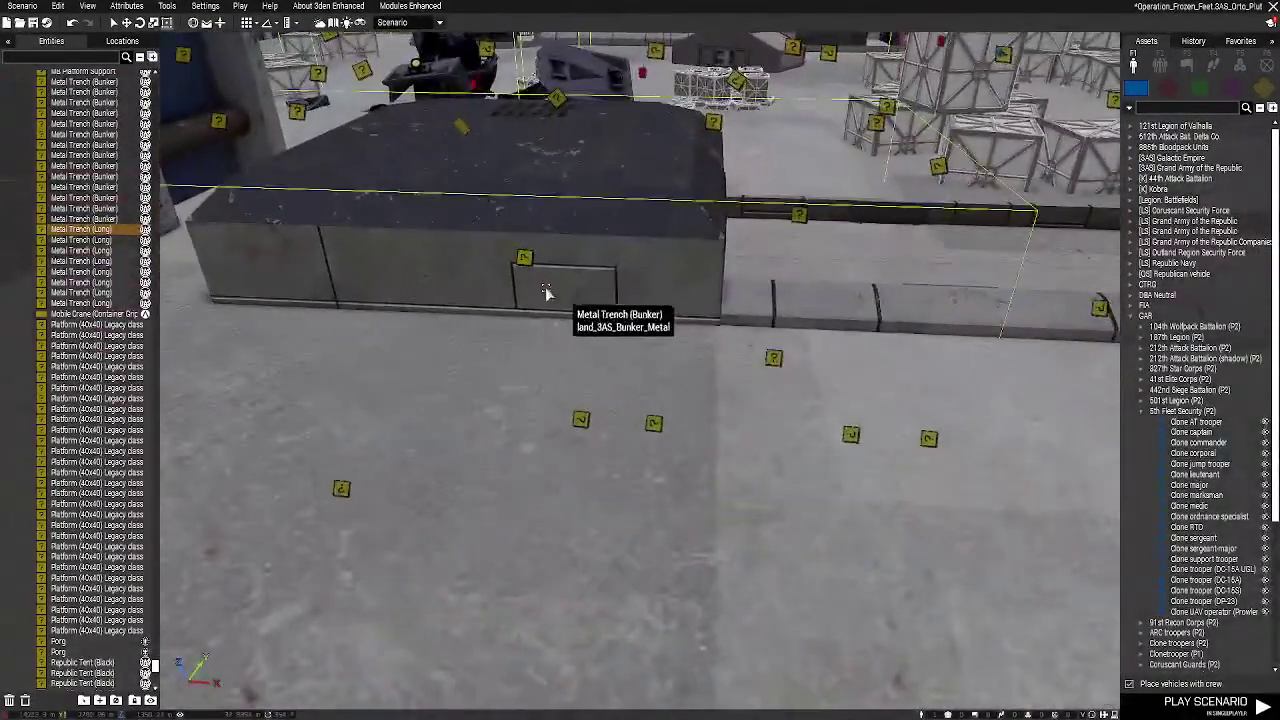
pyautogui.click(529, 262)
pyautogui.moveTo(531, 266); pyautogui.dragTo(708, 293, button='right')
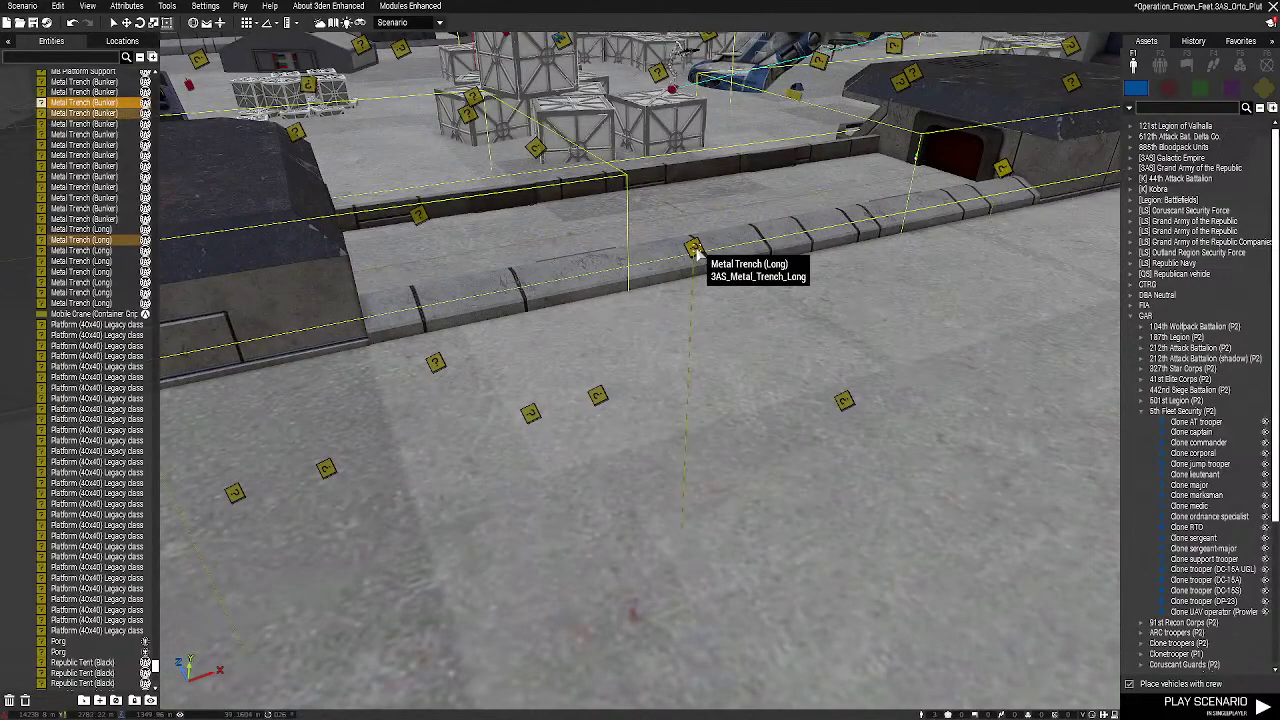
pyautogui.keyDown('alt'); pyautogui.moveTo(695, 240); pyautogui.dragTo(696, 205); pyautogui.keyUp('alt')
# Raise the small crate stack in front of the wrecked GAT Light onto the platform floor
pyautogui.press('w')
pyautogui.moveTo(698, 210); pyautogui.dragTo(748, 211, button='right')
pyautogui.press('w')
pyautogui.press('d')
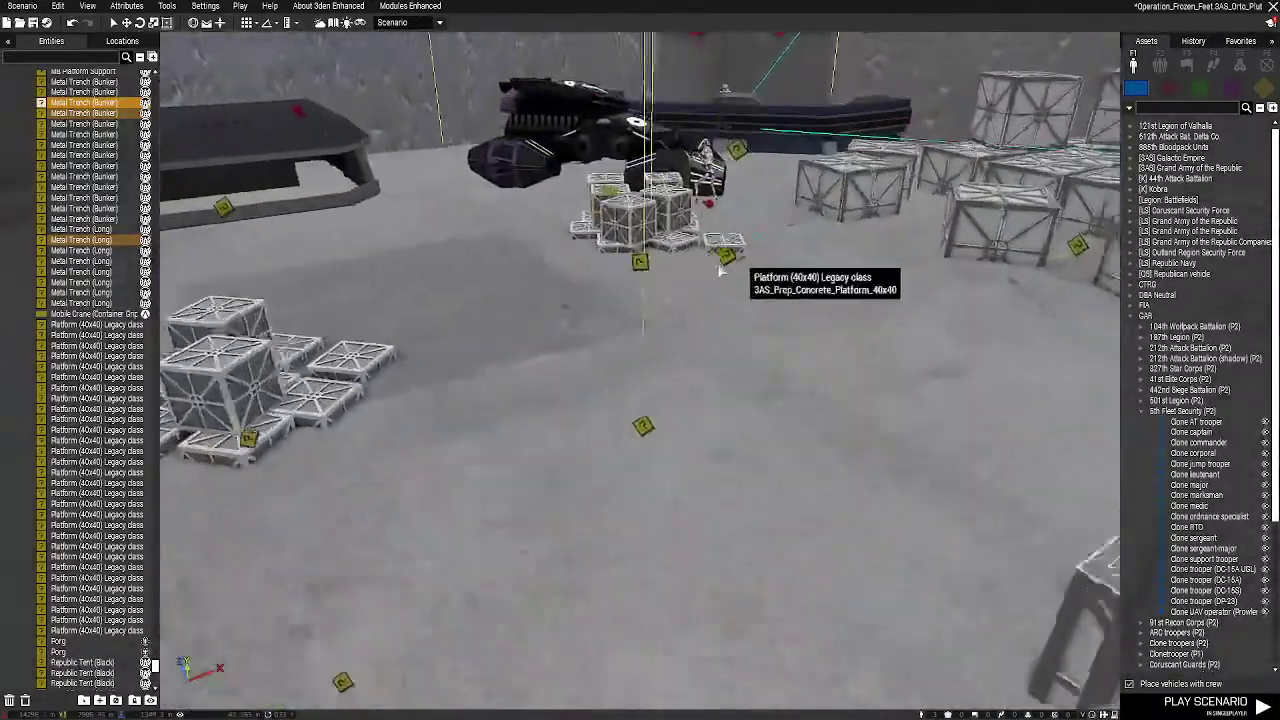
pyautogui.keyDown('alt'); pyautogui.moveTo(645, 290); pyautogui.dragTo(642, 220); pyautogui.keyUp('alt')
# Delete the GAT Light (Wrecked) behind the raised small crates
pyautogui.press('w')
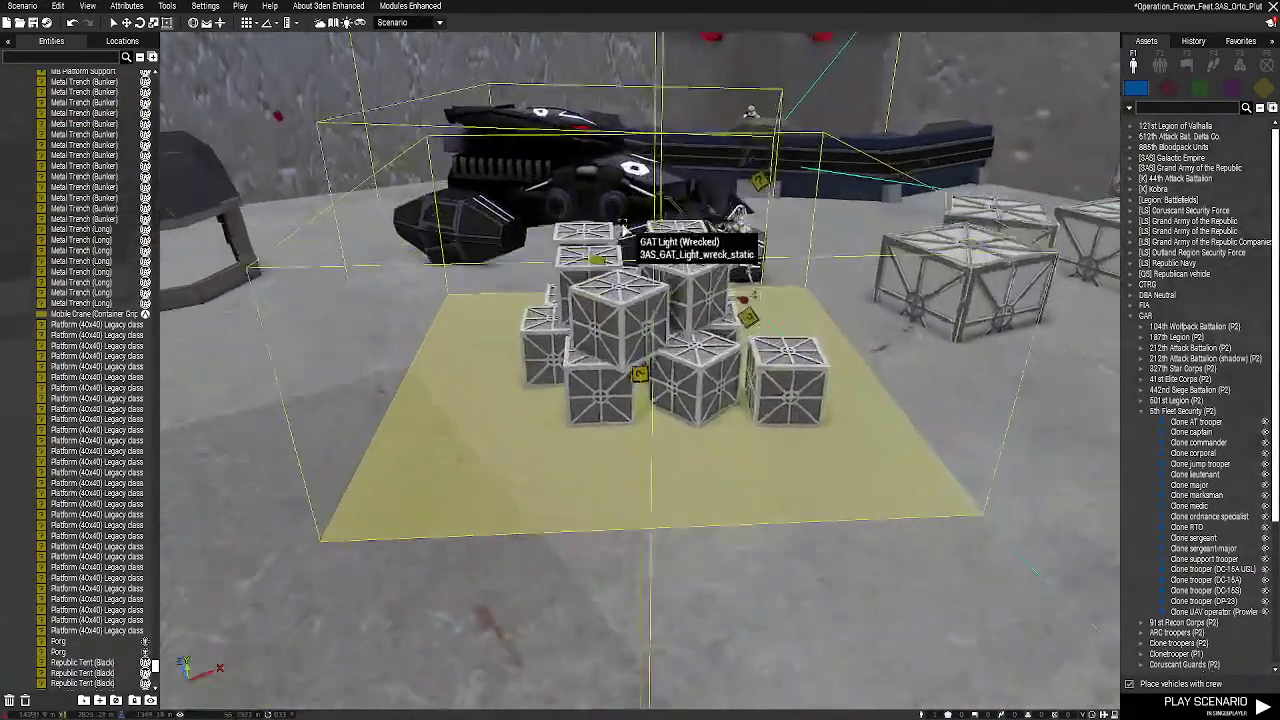
pyautogui.click(626, 229)
pyautogui.press('Delete')
# Move the clone hostage behind the blue barricade away from the B1 droid it overlaps
pyautogui.press('w')
pyautogui.press('d')
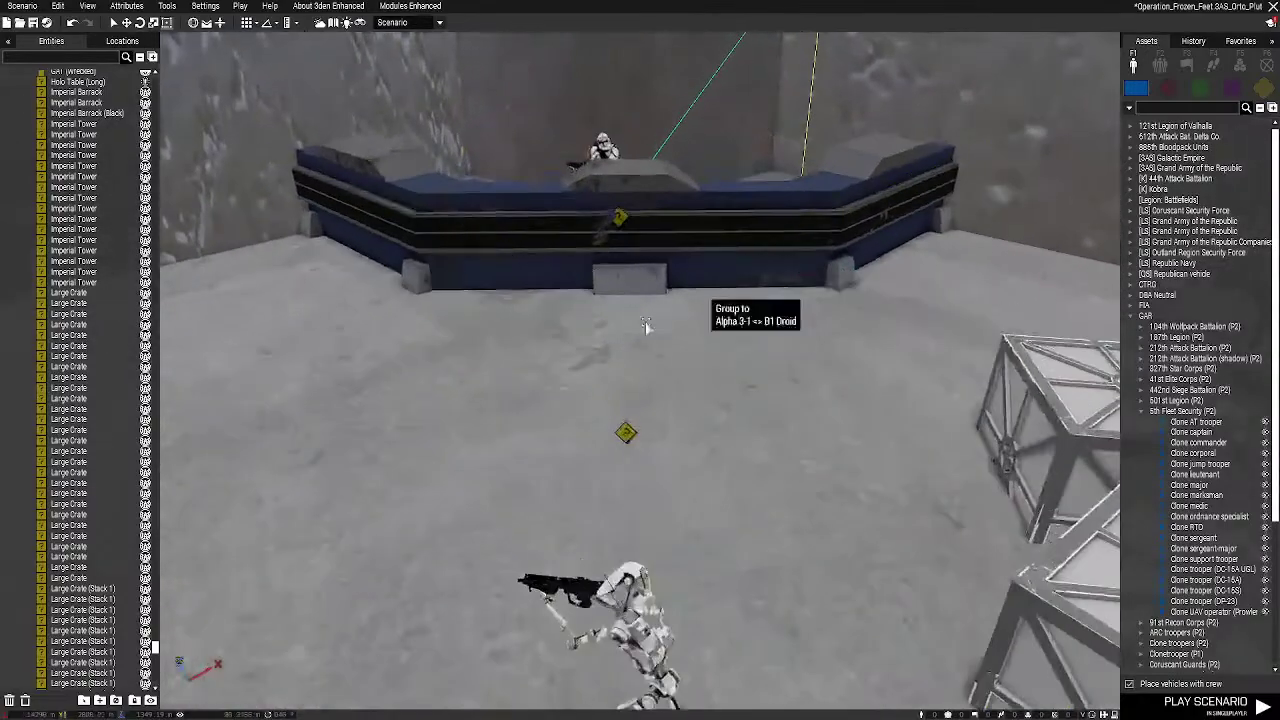
pyautogui.moveTo(646, 329); pyautogui.dragTo(706, 354, button='right')
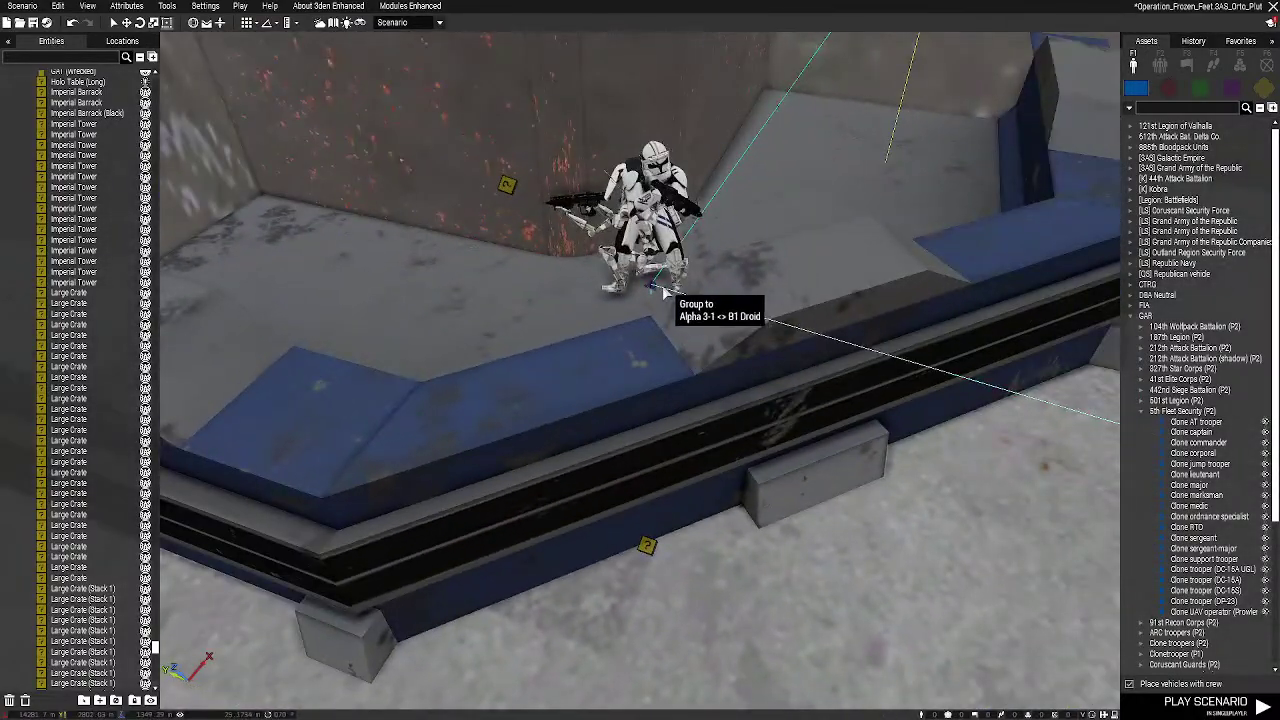
pyautogui.moveTo(660, 285); pyautogui.dragTo(782, 241)
# Raise the Large Crate (Stack 3) beside the wall out of the platform floor
pyautogui.press('w')
pyautogui.moveTo(558, 418); pyautogui.dragTo(990, 338, button='right')
pyautogui.keyDown('alt'); pyautogui.moveTo(622, 294); pyautogui.dragTo(628, 251); pyautogui.keyUp('alt')
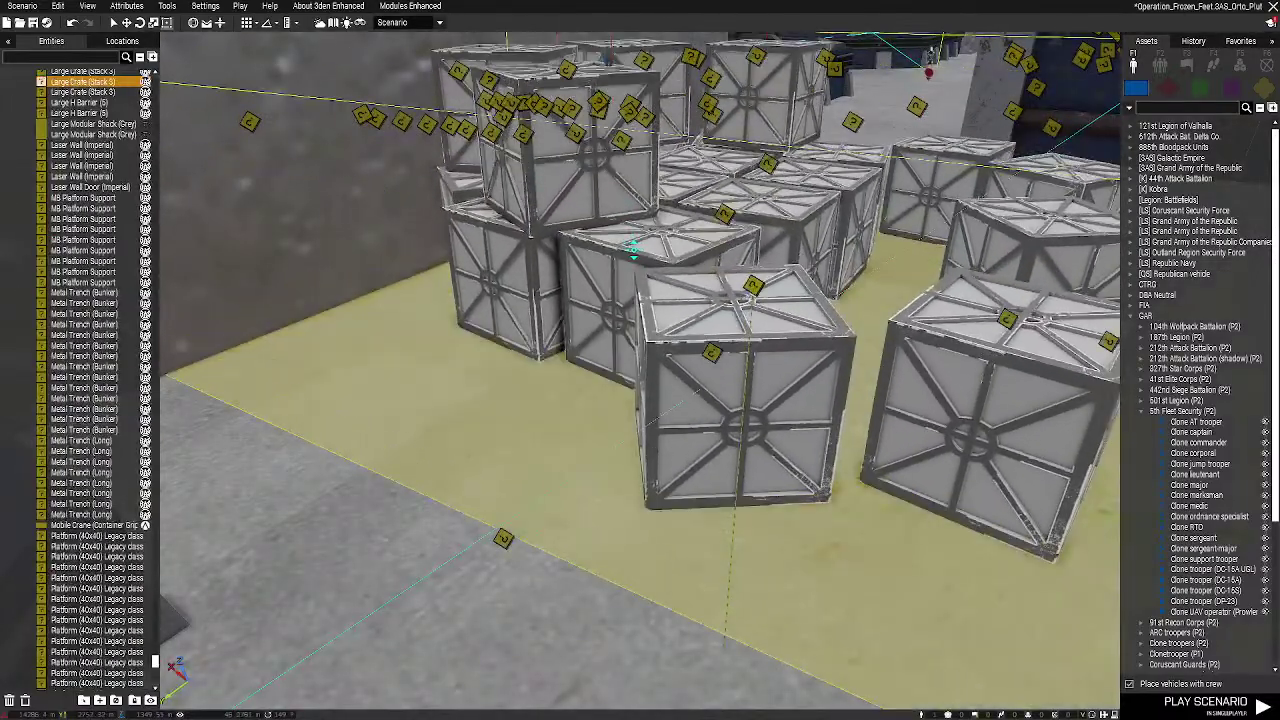
# Delete the ADSD (Wrecked) and raise the Small Crate (Stack 2) in front of it onto the floor
pyautogui.moveTo(628, 251); pyautogui.dragTo(748, 374, button='right')
pyautogui.press('w')
pyautogui.press('w')
pyautogui.moveTo(832, 362); pyautogui.dragTo(726, 333, button='right')
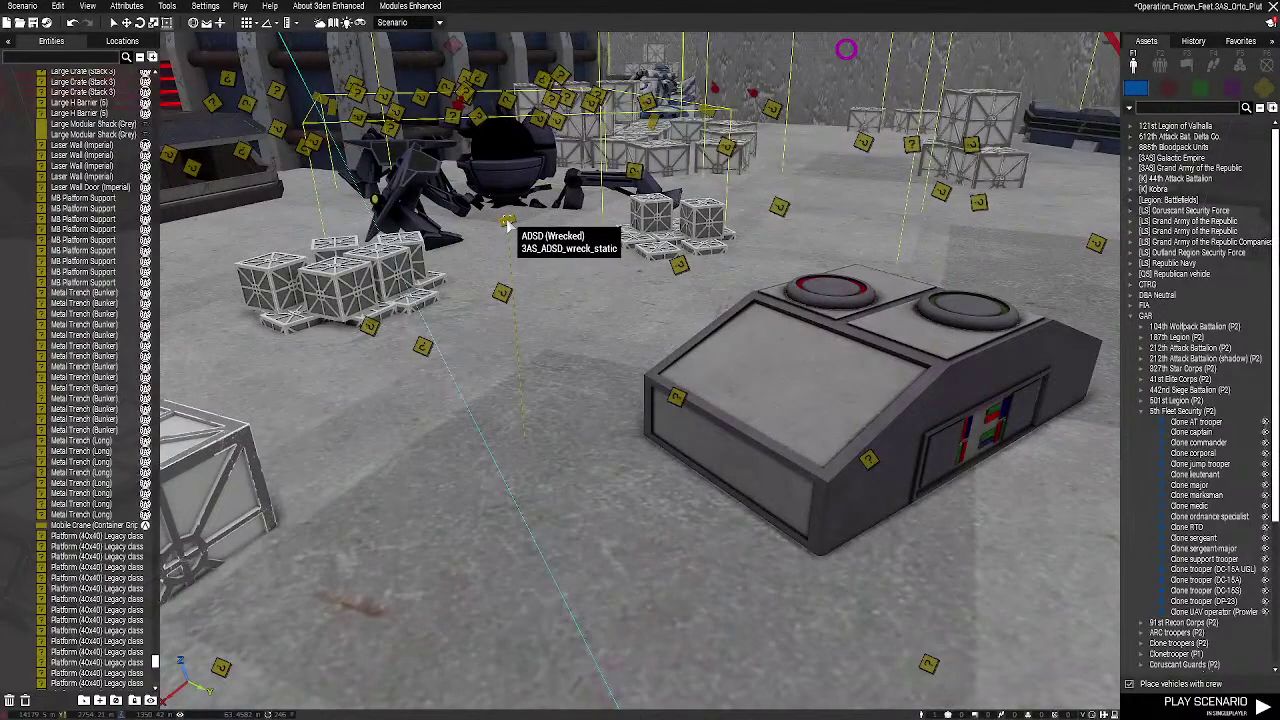
pyautogui.click(370, 290)
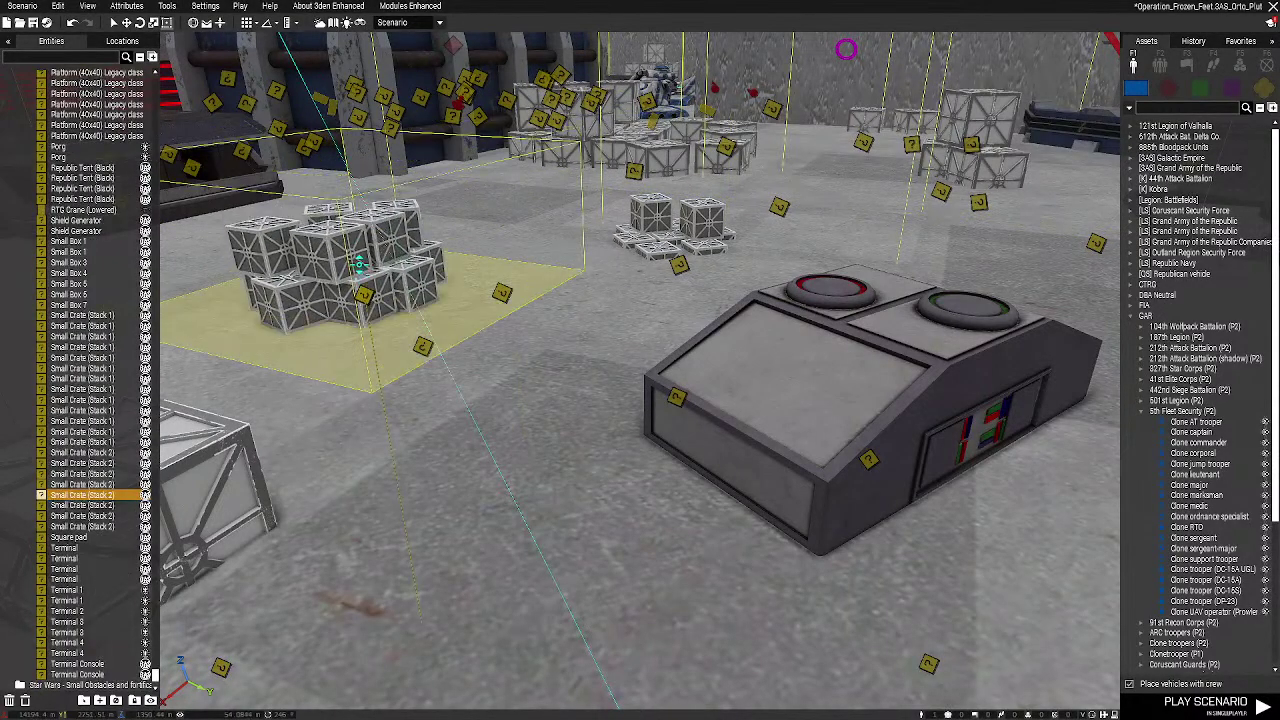
# Raise the neighbouring Small Crate (Stack 1) onto the platform floor
pyautogui.press('w')
pyautogui.click(686, 300)
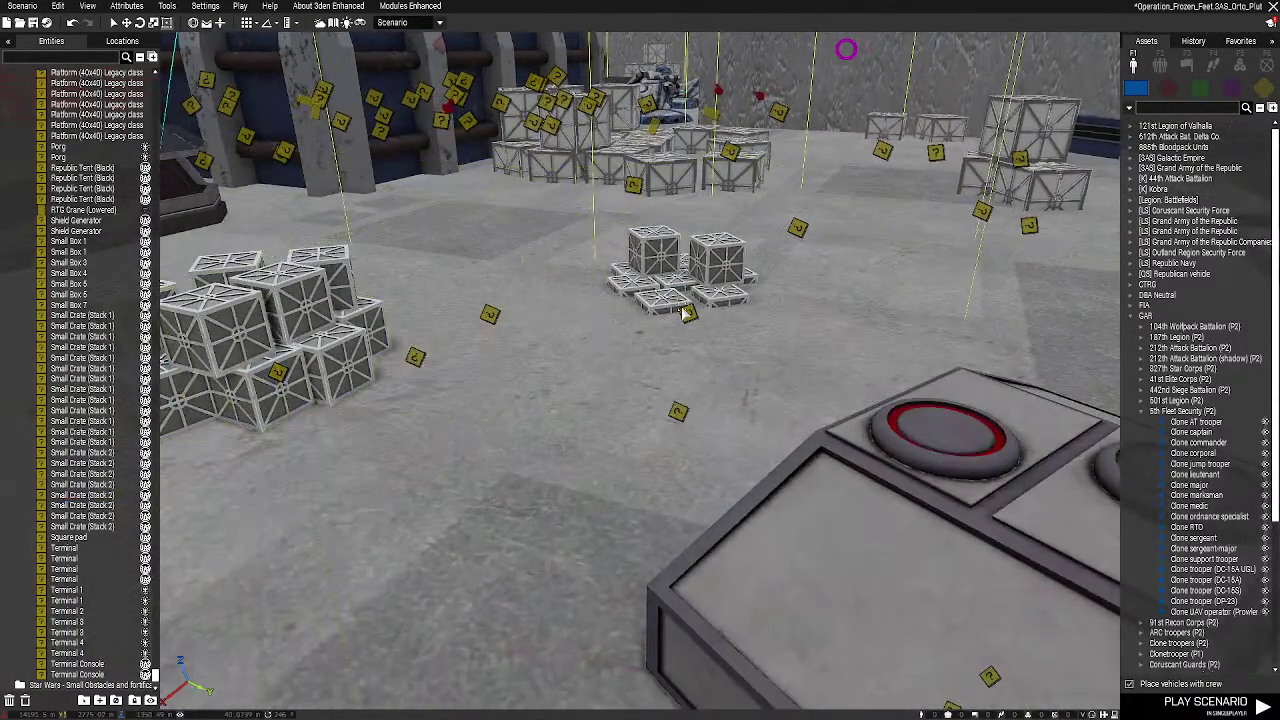
pyautogui.keyDown('alt'); pyautogui.moveTo(679, 258); pyautogui.dragTo(685, 284); pyautogui.keyUp('alt')
# Raise the individual Large Crates of the stacked pile, including the top one, to rest on the floor and each other
pyautogui.moveTo(686, 286); pyautogui.dragTo(626, 314, button='right')
pyautogui.press('w')
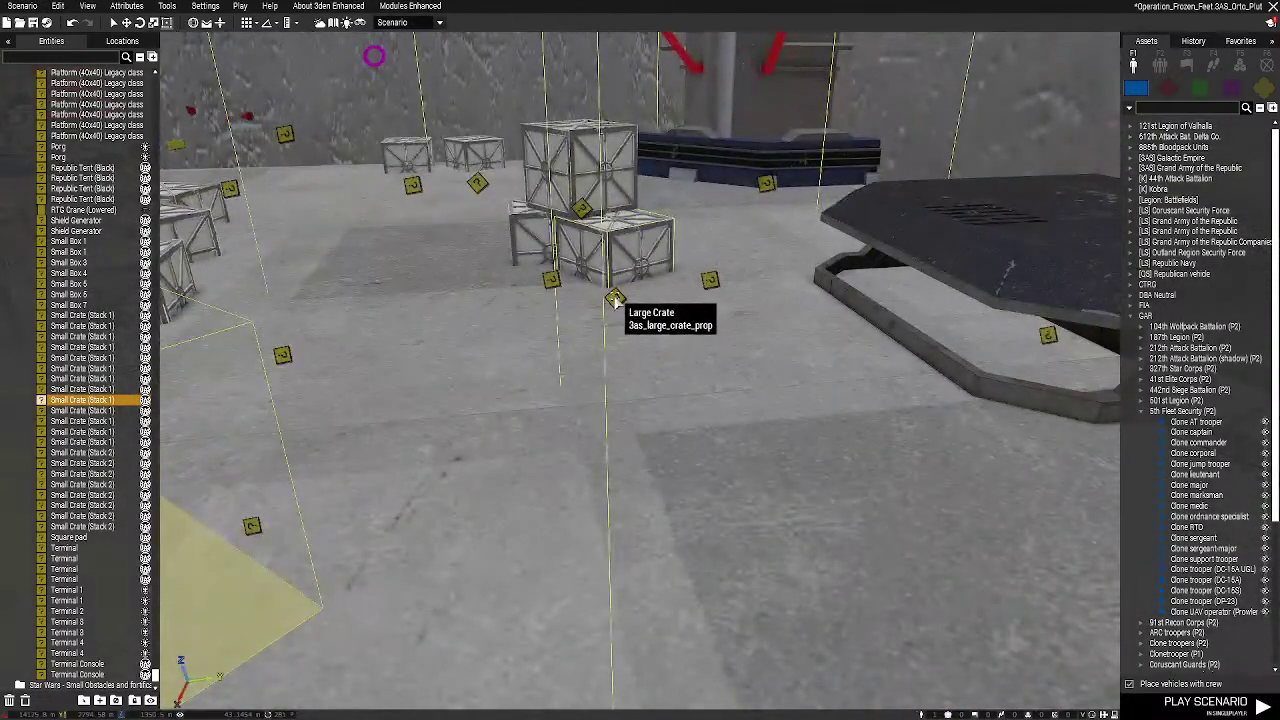
pyautogui.keyDown('alt'); pyautogui.moveTo(612, 302); pyautogui.dragTo(615, 242); pyautogui.keyUp('alt')
pyautogui.press('w')
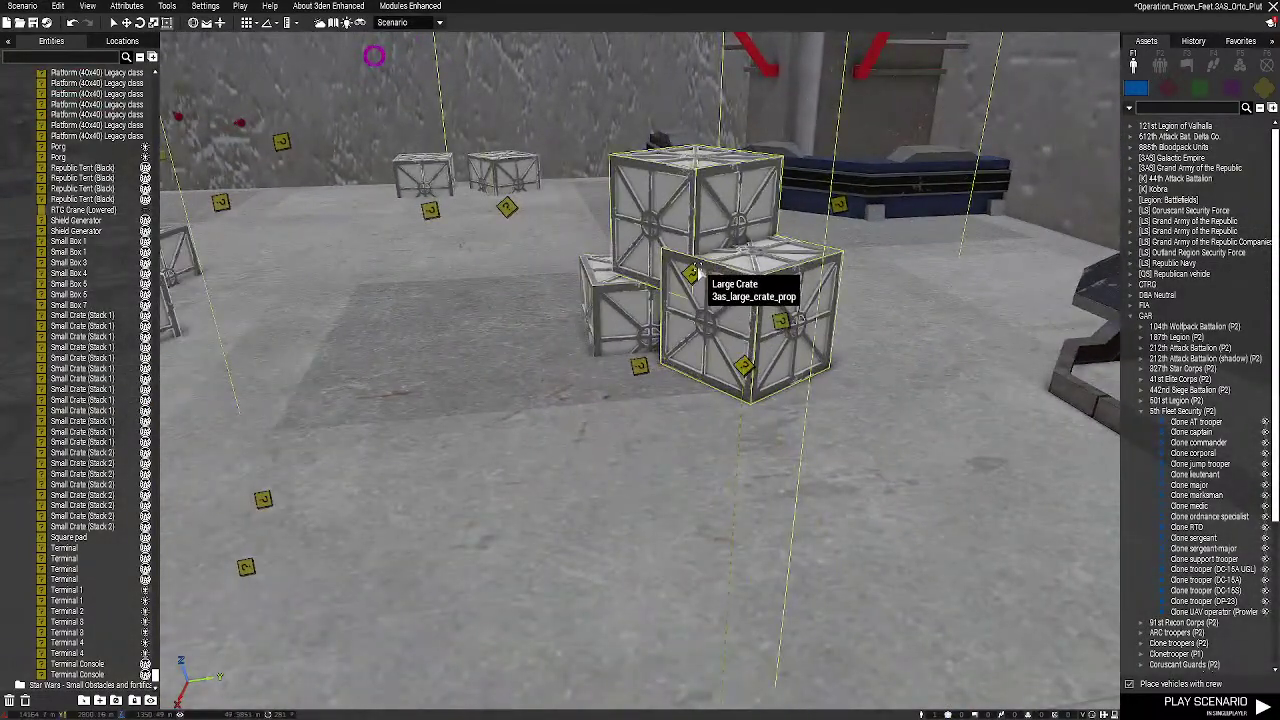
pyautogui.click(697, 268)
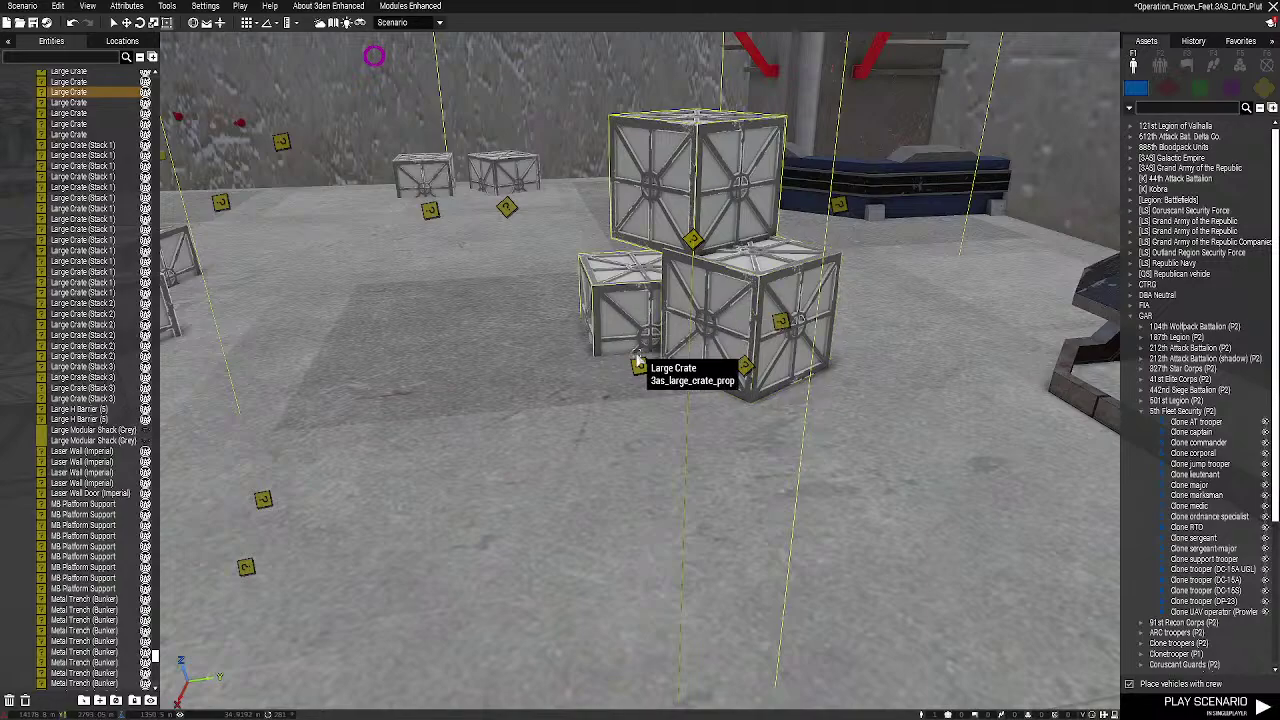
# Raise the Metal Trench bunkers and the long trench between them along the fortress wall out of the floor
pyautogui.press('a')
pyautogui.moveTo(660, 299); pyautogui.dragTo(733, 302, button='right')
pyautogui.keyDown('alt'); pyautogui.moveTo(697, 325); pyautogui.dragTo(709, 280); pyautogui.keyUp('alt')
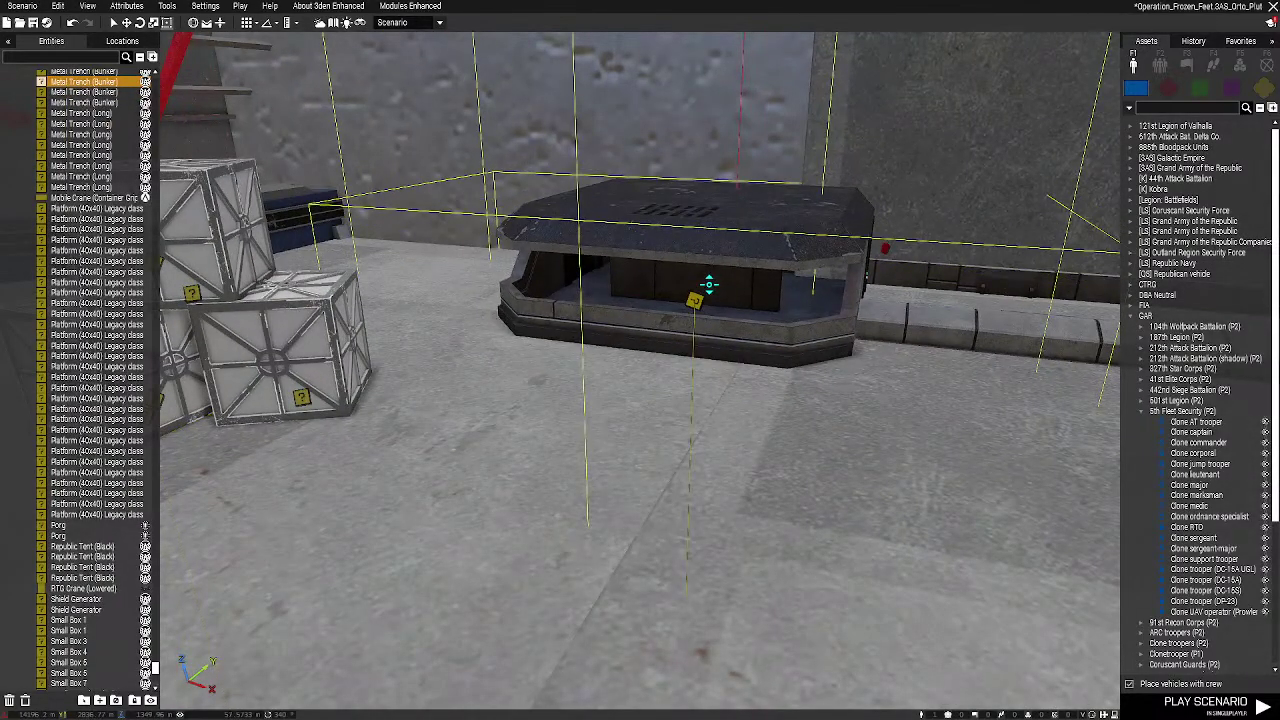
pyautogui.moveTo(709, 284); pyautogui.dragTo(820, 323, button='right')
pyautogui.press('w')
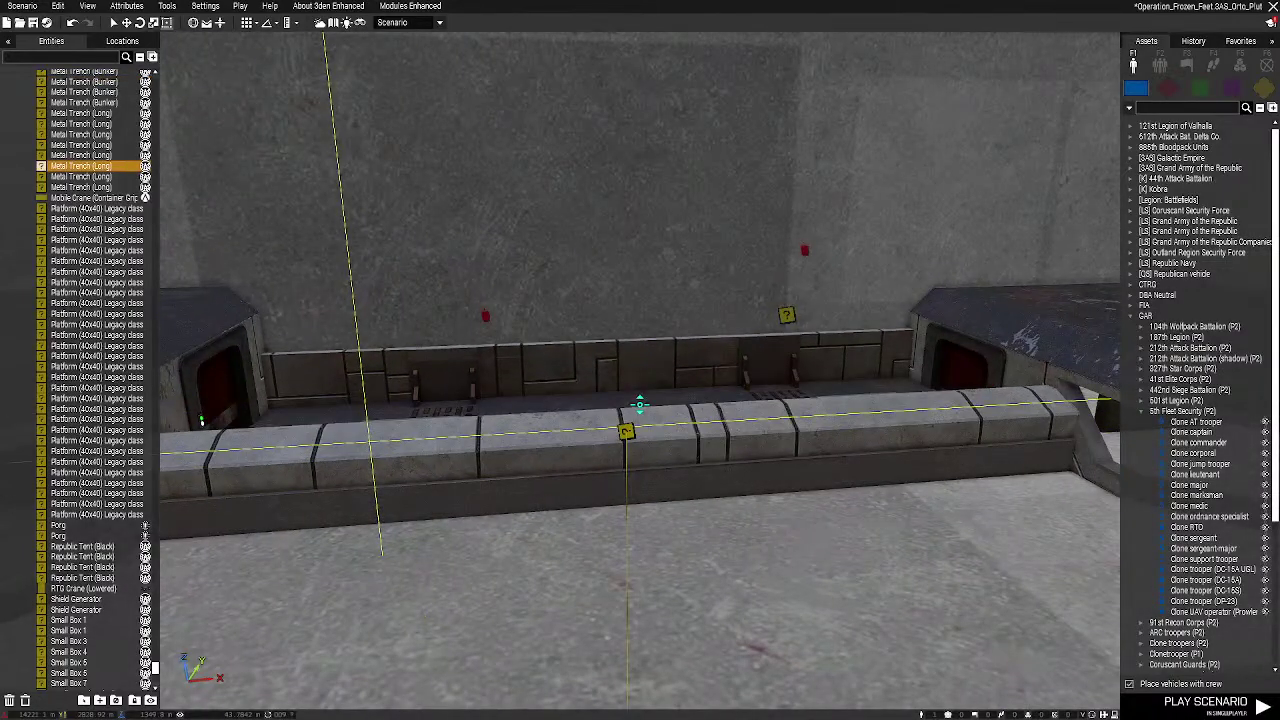
pyautogui.press('d')
pyautogui.moveTo(640, 404); pyautogui.dragTo(1195, 372, button='right')
pyautogui.click(673, 381)
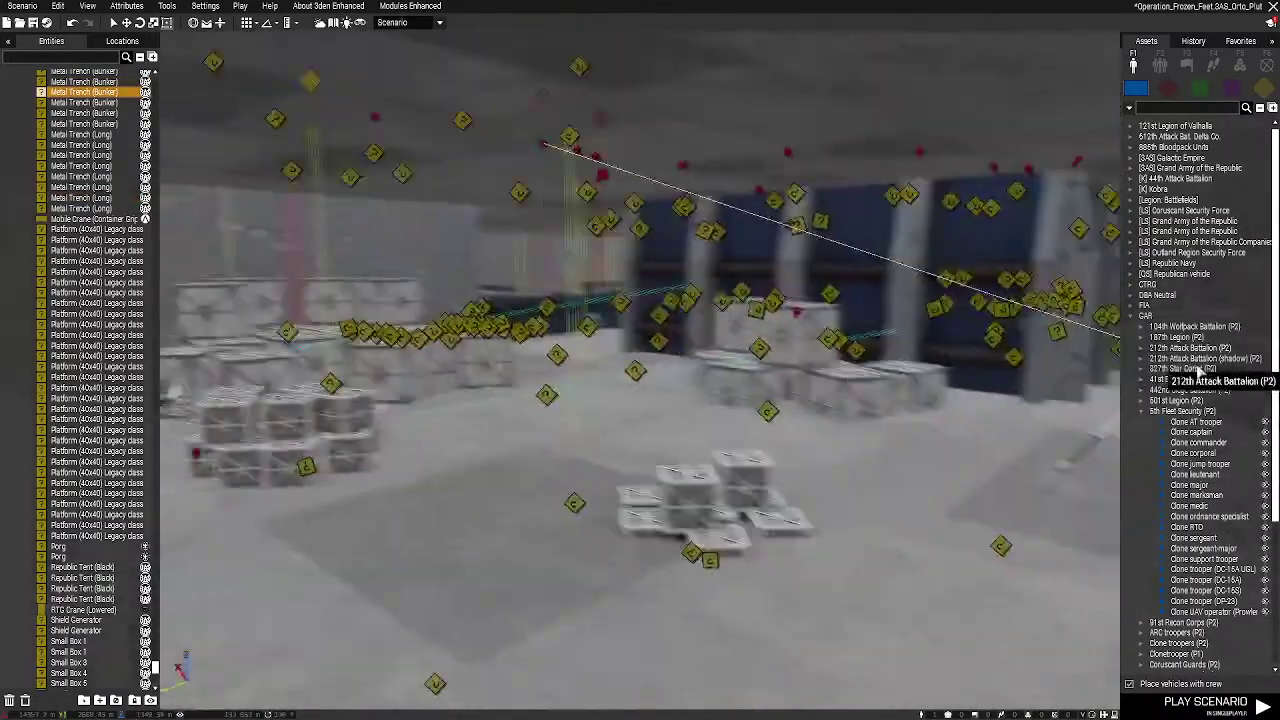
# Adjust the height of the clone hostage standing inside the laser-walled cell
pyautogui.press('w')
pyautogui.moveTo(660, 450); pyautogui.dragTo(950, 490, button='right')
pyautogui.press('w')
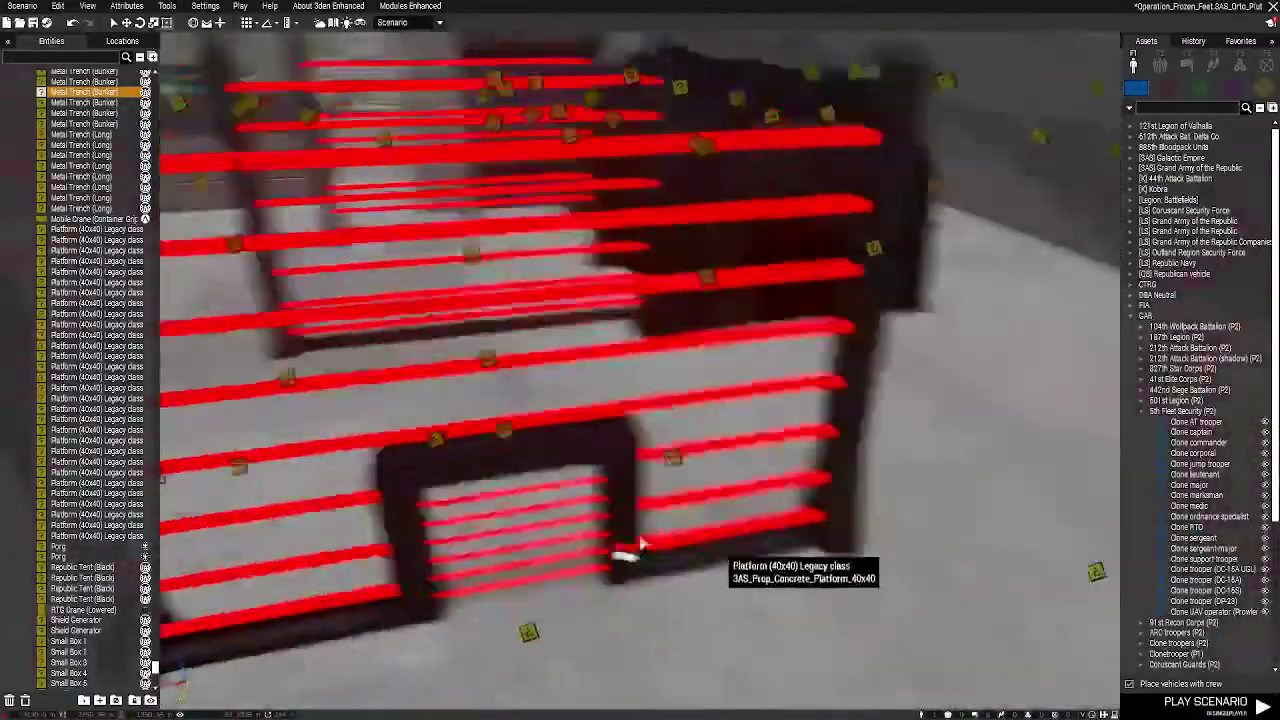
pyautogui.press('w')
pyautogui.moveTo(641, 543)
pyautogui.mouseDown(button='right')
pyautogui.moveTo(557, 523)
pyautogui.moveTo(734, 556)
pyautogui.moveTo(706, 558)
pyautogui.moveTo(1185, 541)
pyautogui.moveTo(1188, 552)
pyautogui.moveTo(1047, 486)
pyautogui.mouseUp(button='right')
pyautogui.press('w')
pyautogui.press('d')
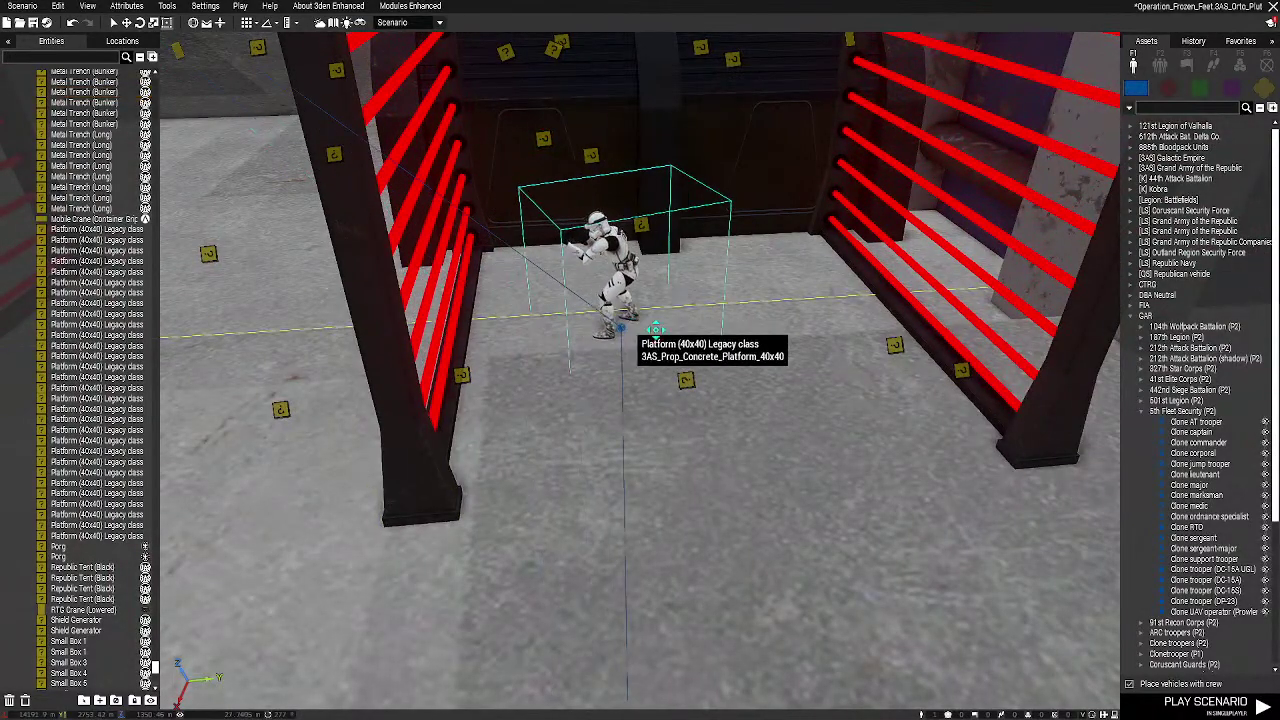
pyautogui.moveTo(655, 329)
pyautogui.mouseDown(button='right')
pyautogui.moveTo(474, 359)
pyautogui.moveTo(297, 323)
pyautogui.moveTo(252, 349)
pyautogui.moveTo(460, 360)
pyautogui.moveTo(505, 384)
pyautogui.moveTo(663, 356)
pyautogui.mouseUp(button='right')
# Raise the Large Crate (Stack 3) opposite the dark blue barricades so its crates stand on the platform
pyautogui.press('w')
pyautogui.press('w')
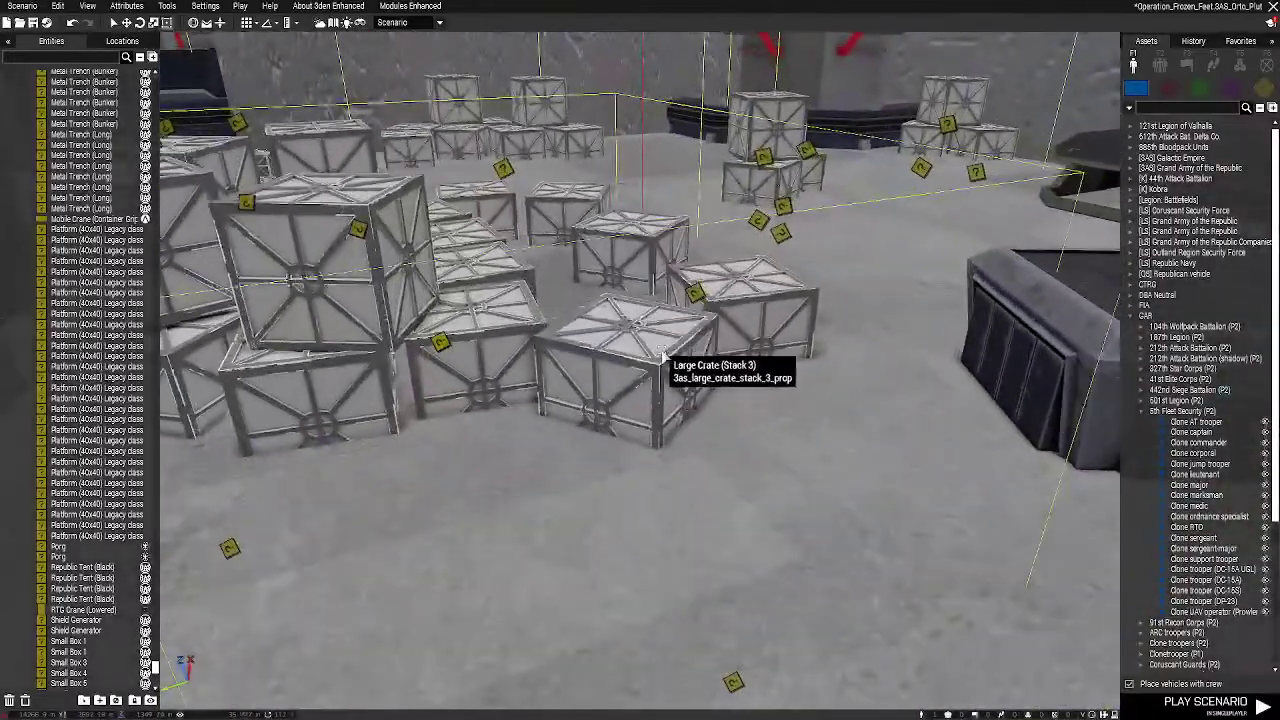
pyautogui.click(657, 359)
pyautogui.keyDown('alt'); pyautogui.moveTo(645, 363); pyautogui.dragTo(640, 290); pyautogui.keyUp('alt')
pyautogui.press('w')
# Raise two more Small Crate (Stack 1) props beside the blue wall onto the platform floor
pyautogui.moveTo(717, 347); pyautogui.dragTo(658, 462, button='right')
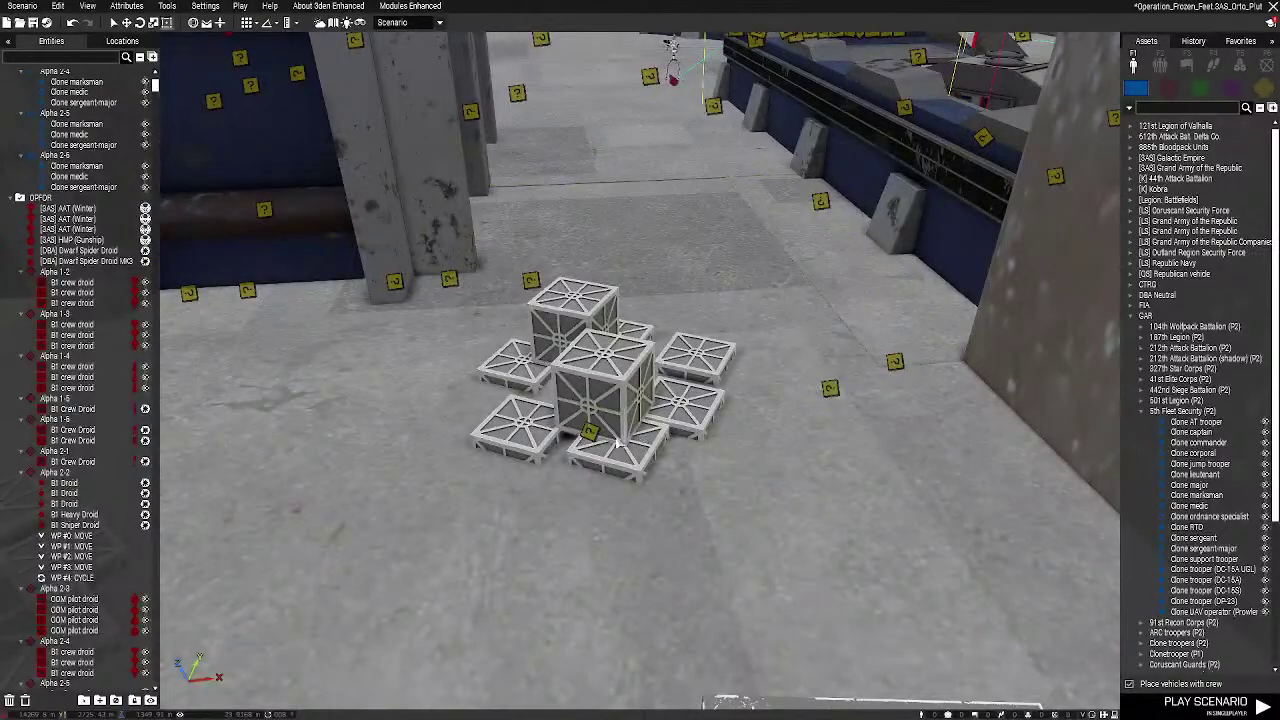
pyautogui.click(617, 443)
pyautogui.keyDown('alt'); pyautogui.moveTo(592, 438); pyautogui.dragTo(609, 400); pyautogui.keyUp('alt')
pyautogui.moveTo(609, 400); pyautogui.dragTo(583, 423, button='right')
pyautogui.press('a')
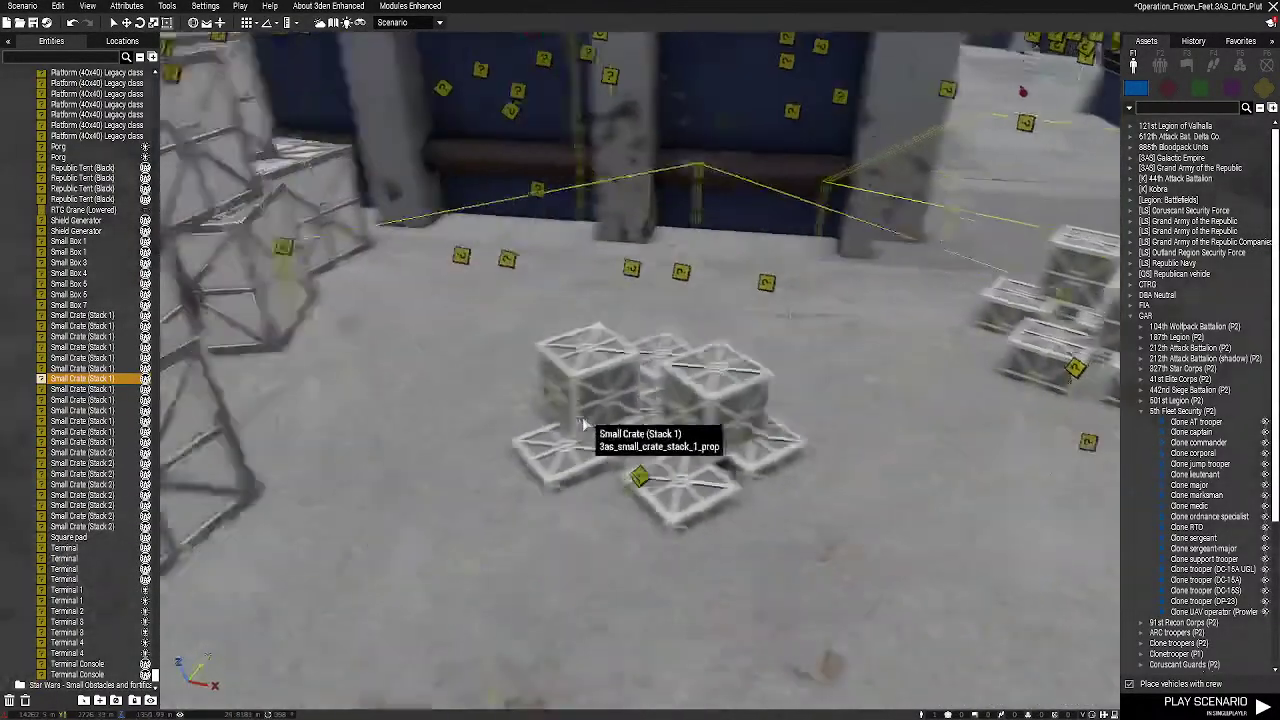
pyautogui.keyDown('alt'); pyautogui.moveTo(787, 438); pyautogui.dragTo(796, 380); pyautogui.keyUp('alt')
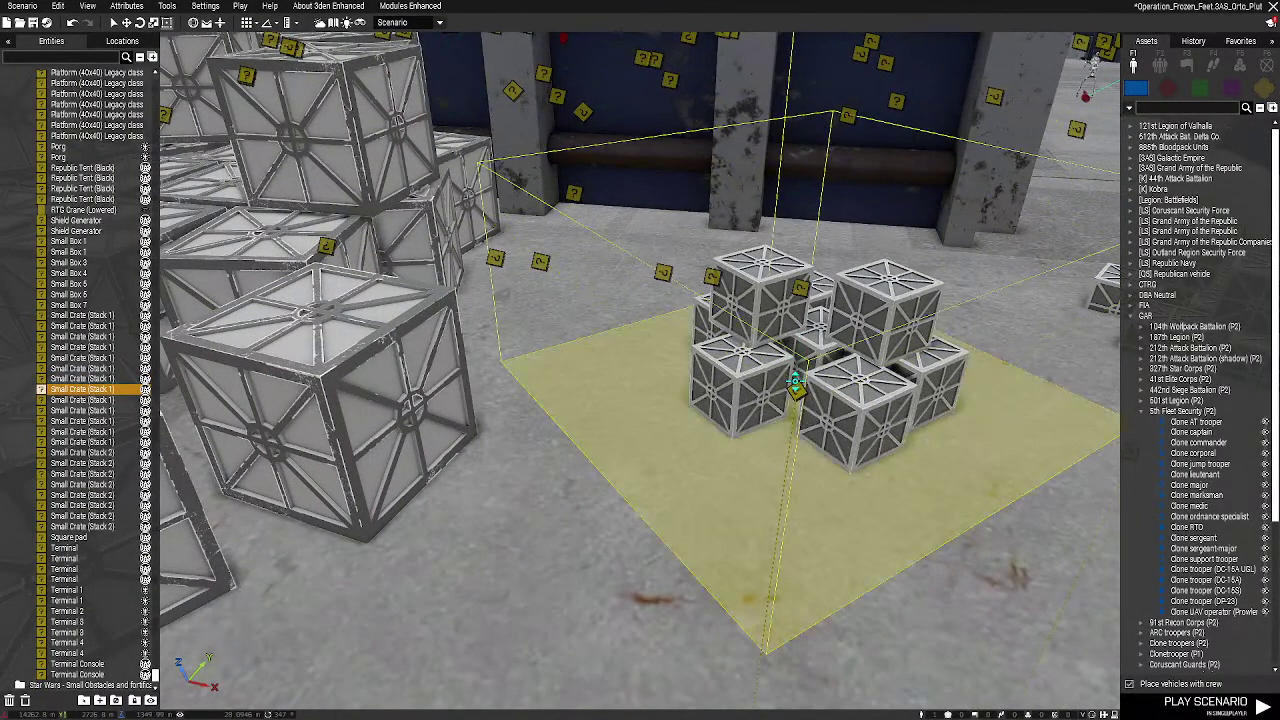
pyautogui.press('w')
pyautogui.moveTo(796, 380); pyautogui.dragTo(592, 326, button='right')
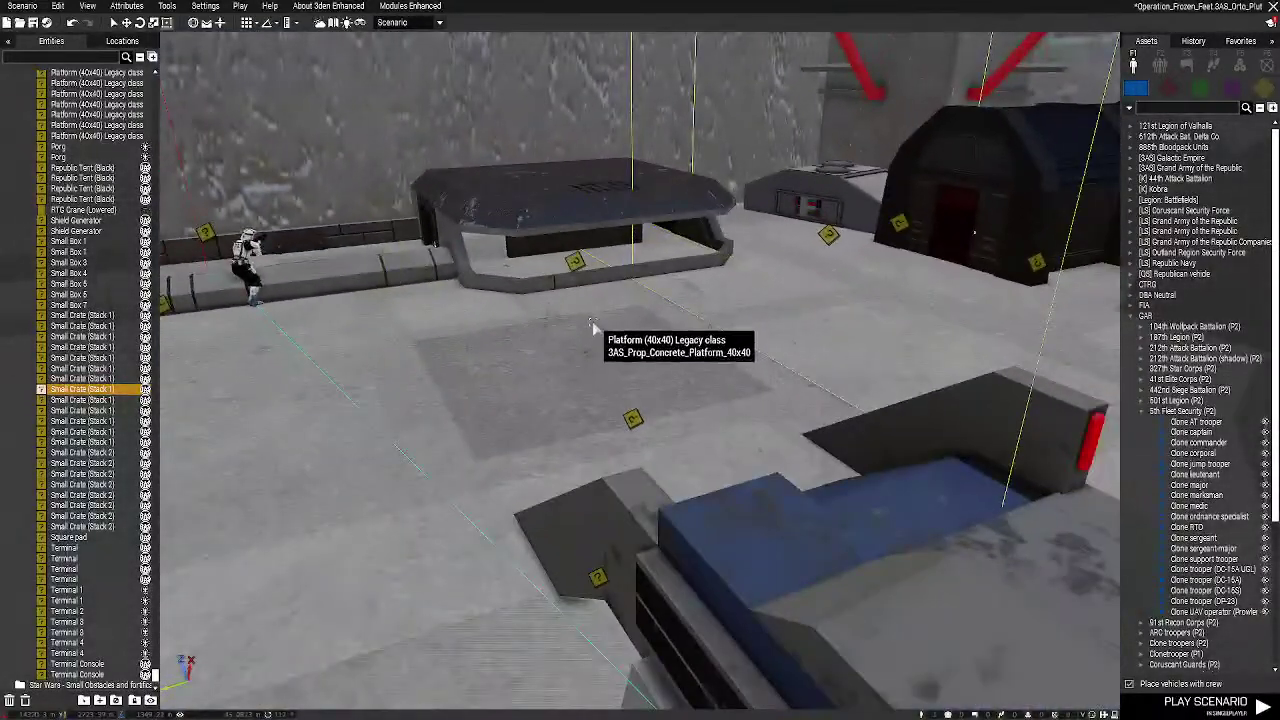
# Raise the Metal Trench (Long) and its bunkers along the fortress wall out of the platform floor
pyautogui.moveTo(578, 275); pyautogui.dragTo(617, 350, button='right')
pyautogui.click(578, 285)
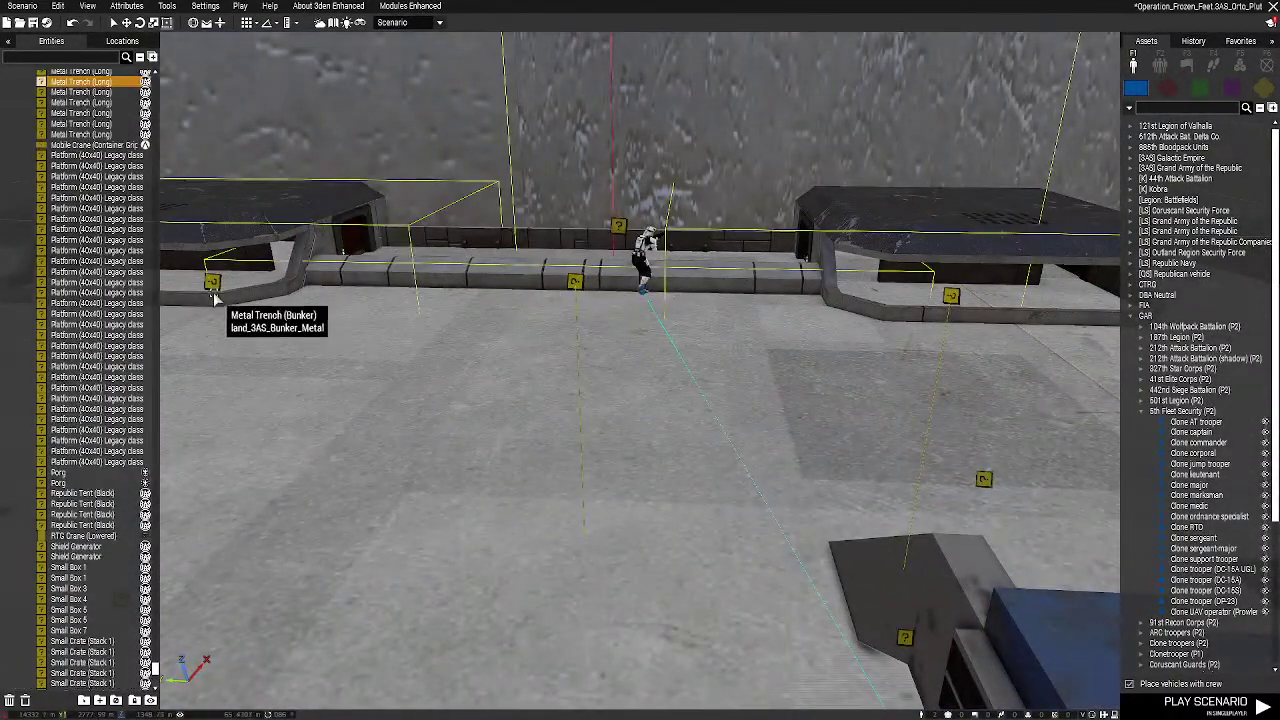
pyautogui.press('a')
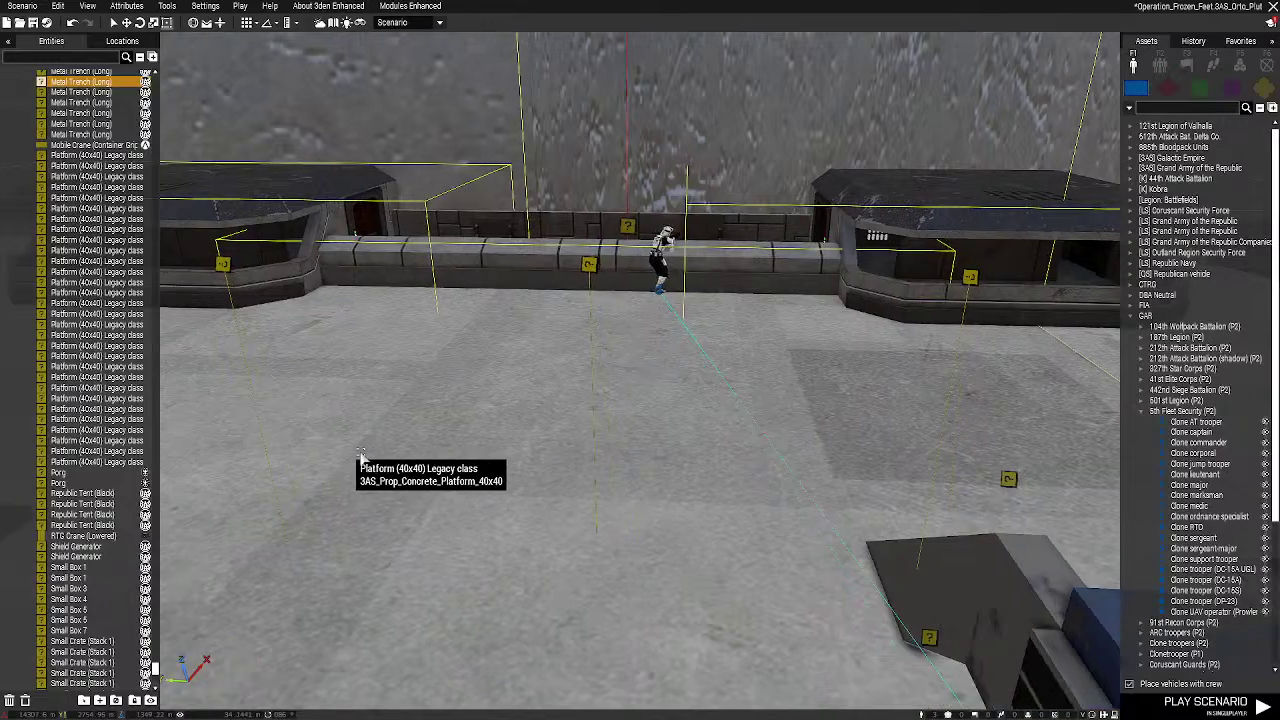
pyautogui.moveTo(360, 461); pyautogui.dragTo(522, 462, button='right')
pyautogui.press('a')
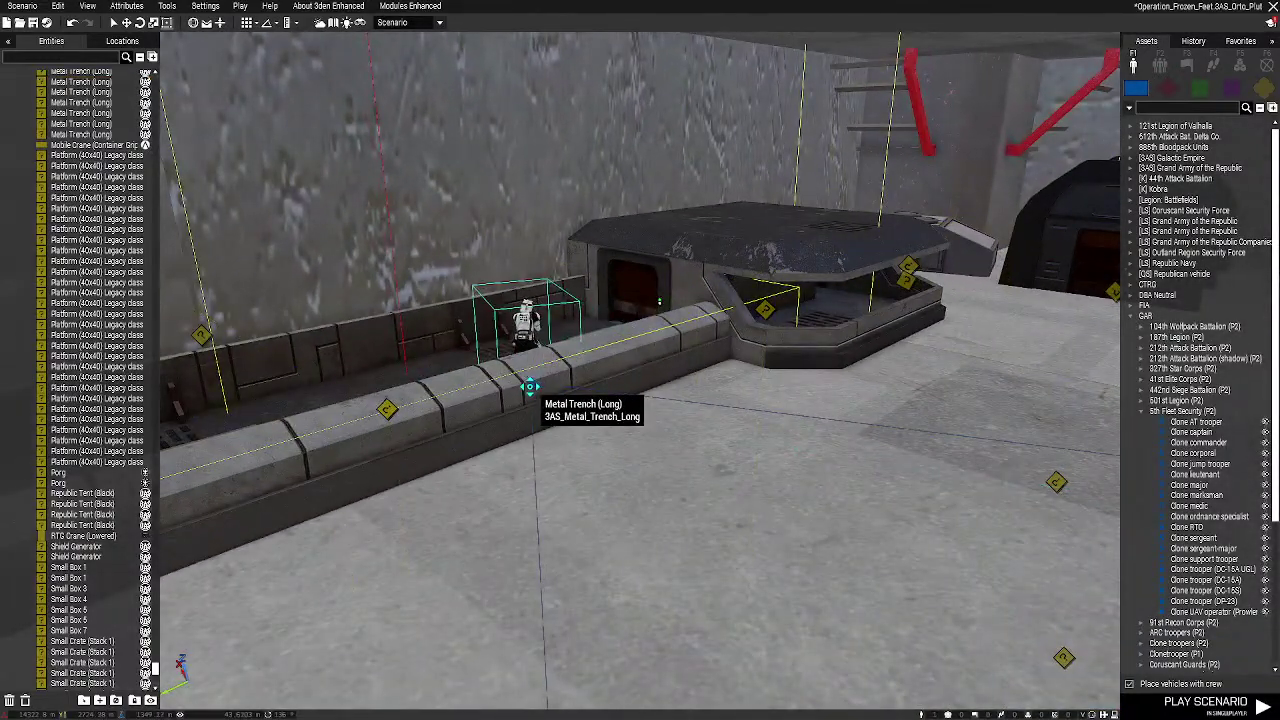
# Inspect the fortress from outside, select the Shield Generator in its rounded outer wall and view it from the side
pyautogui.moveTo(450, 521); pyautogui.dragTo(955, 522, button='right')
pyautogui.press('w')
pyautogui.moveTo(354, 380); pyautogui.dragTo(731, 411, button='right')
pyautogui.press('w')
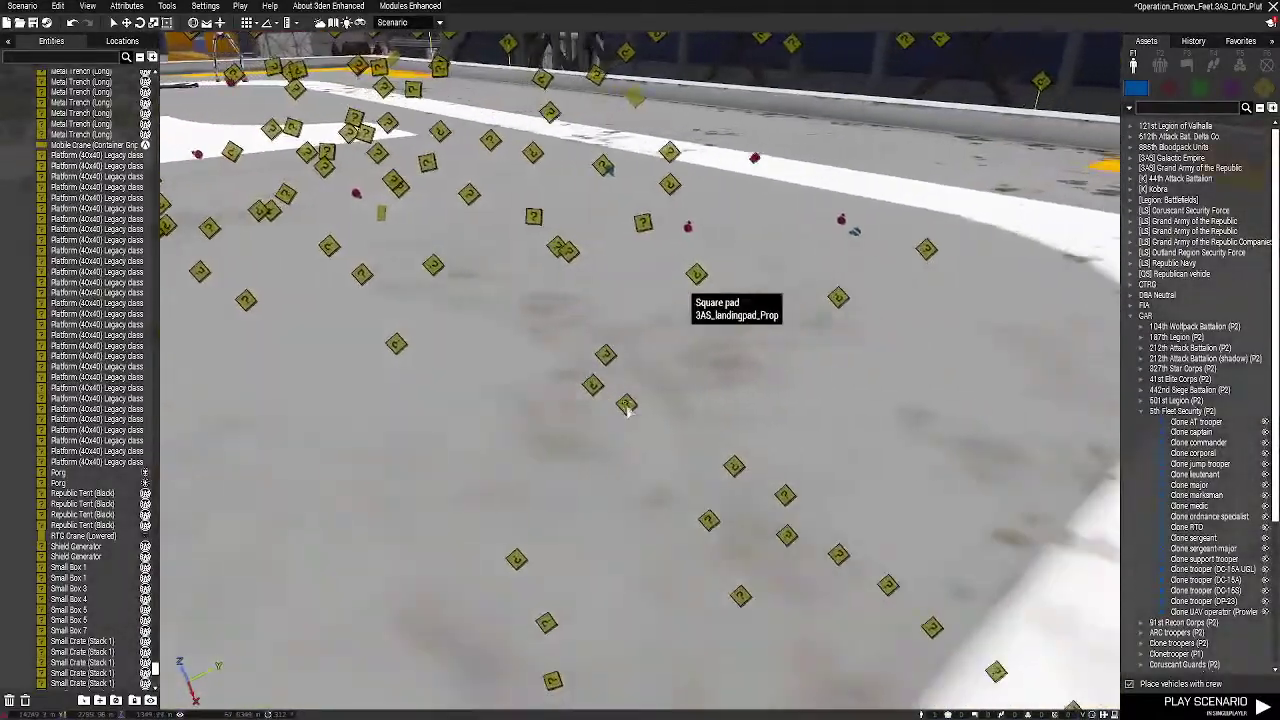
pyautogui.press('s')
pyautogui.click(943, 380)
pyautogui.moveTo(943, 380); pyautogui.dragTo(785, 426, button='right')
pyautogui.press('w')
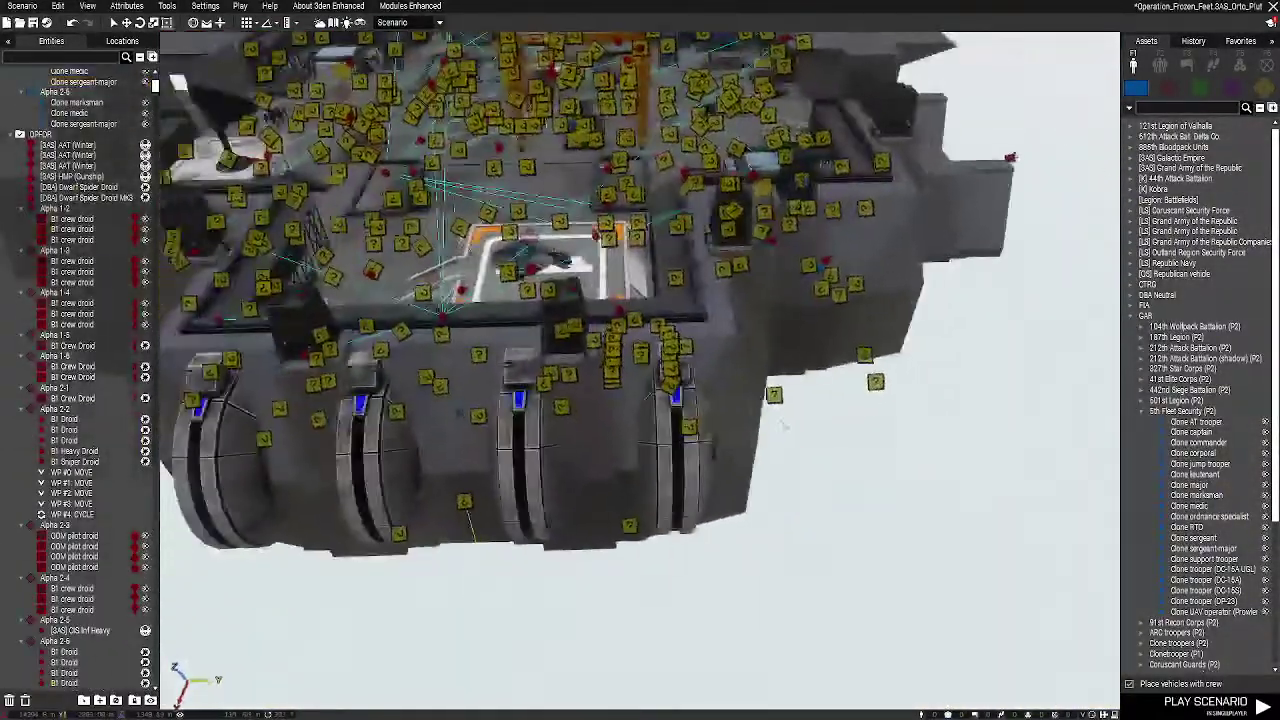
pyautogui.press('s')
pyautogui.press('a')
pyautogui.press('w')
pyautogui.click(617, 469)
pyautogui.press('a')
pyautogui.moveTo(617, 469); pyautogui.dragTo(1244, 90, button='right')
pyautogui.press('a')
pyautogui.press('w')
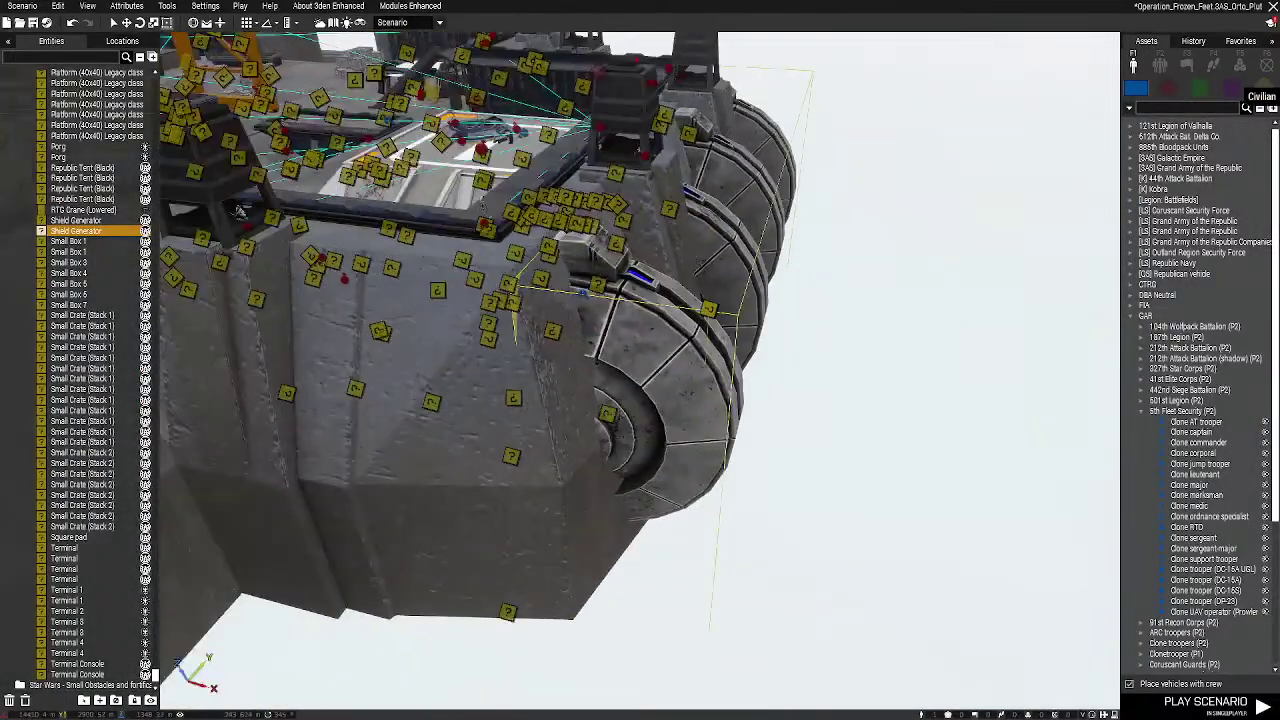
# Filter the placeable props by "shield" and look through the barrier, energy, planetary and ray shield variants
pyautogui.click(1262, 90)
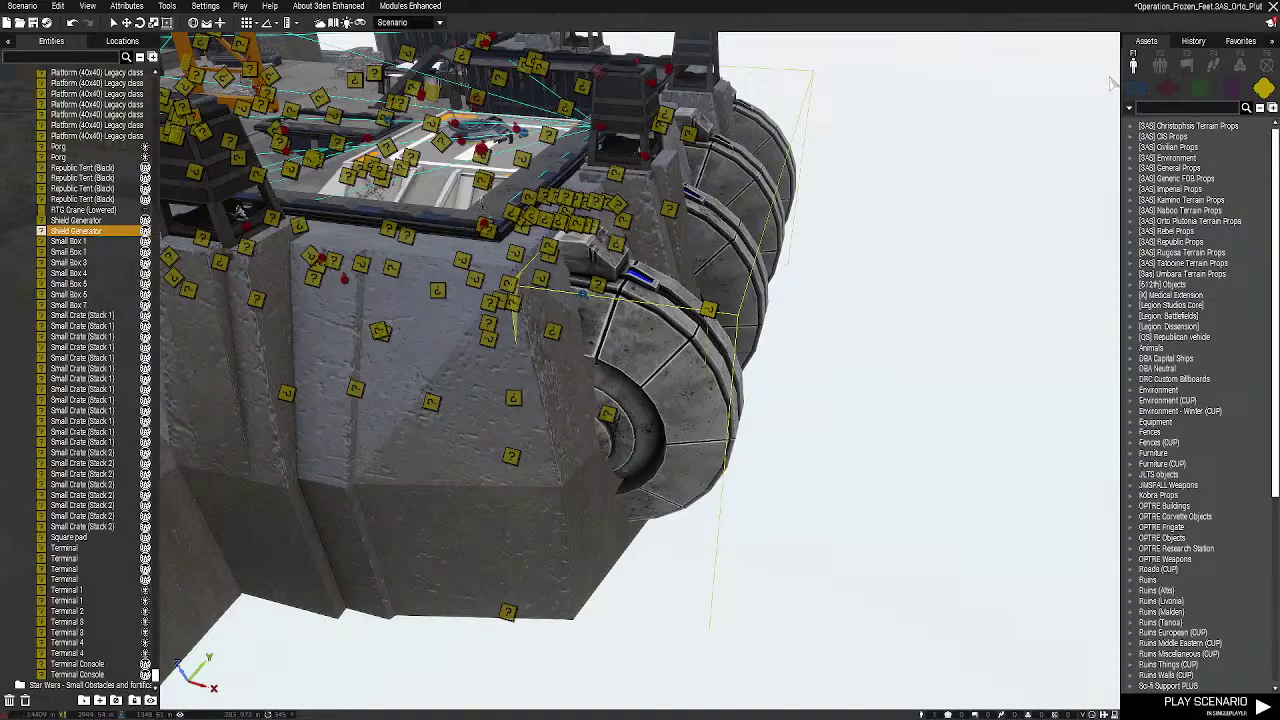
pyautogui.write('eld')
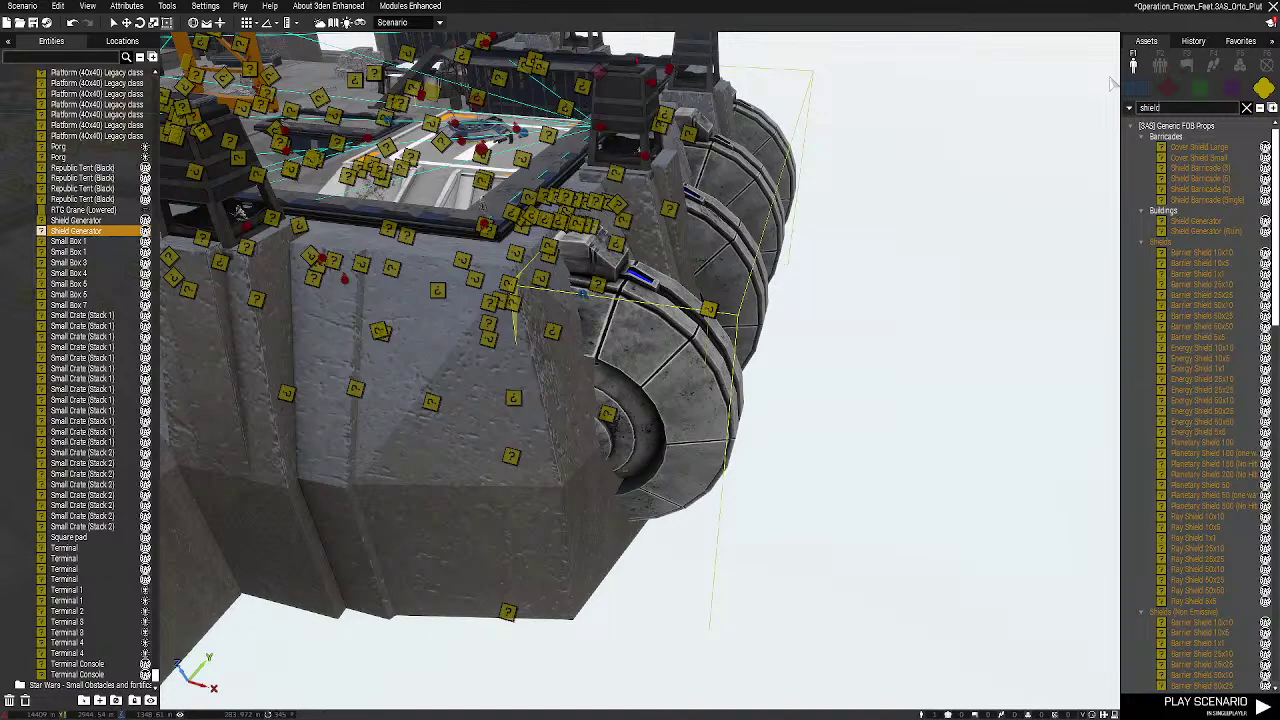
pyautogui.scroll(-6, 1188, 232)
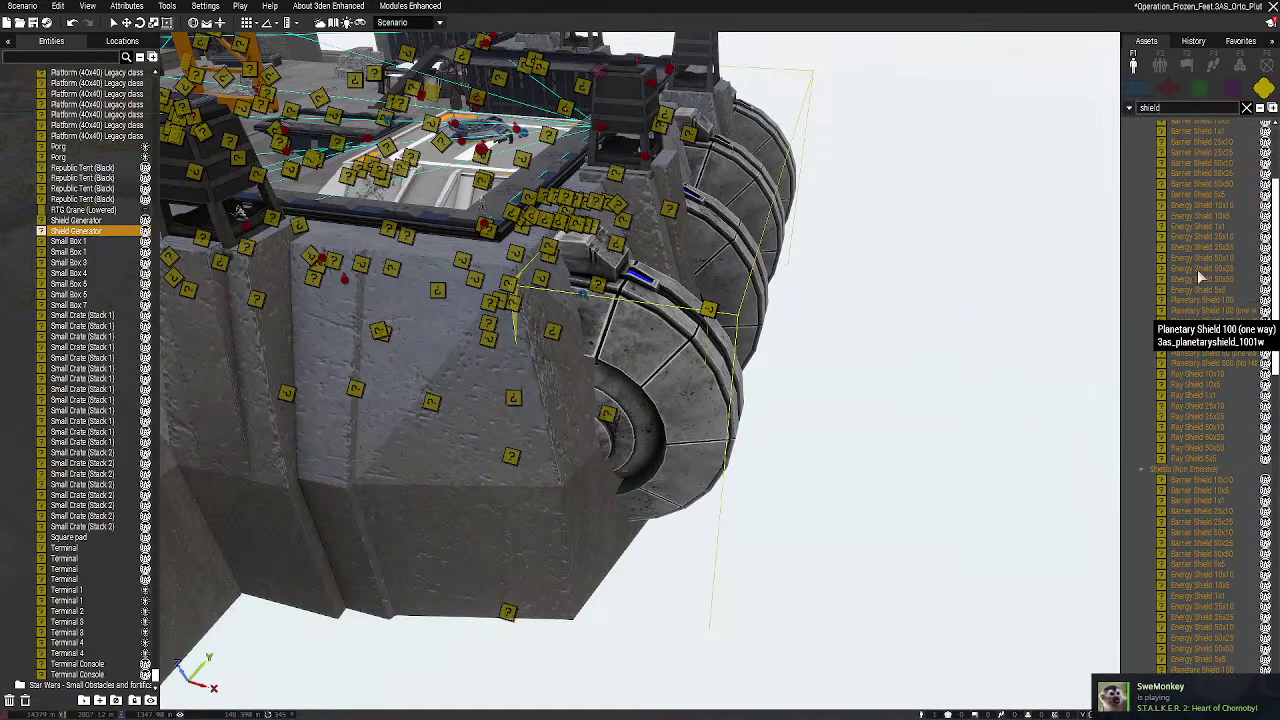
pyautogui.scroll(-3, 1170, 300)
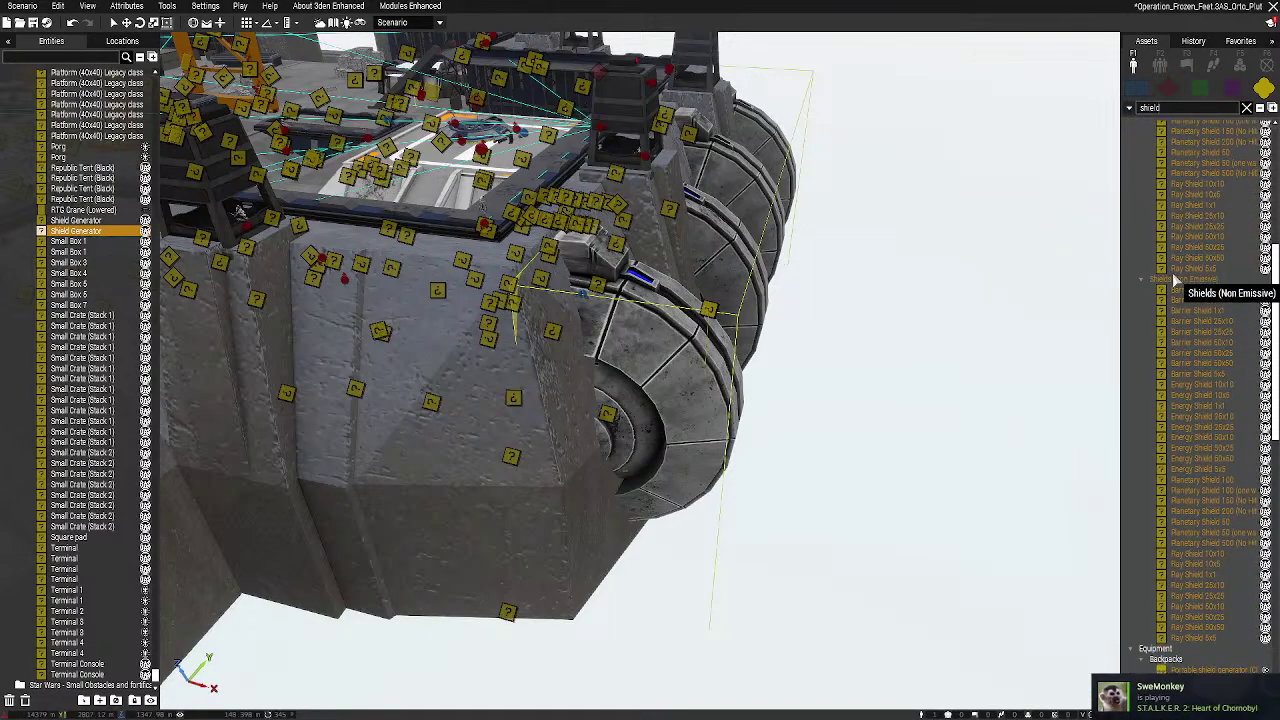
pyautogui.scroll(-3, 1190, 330)
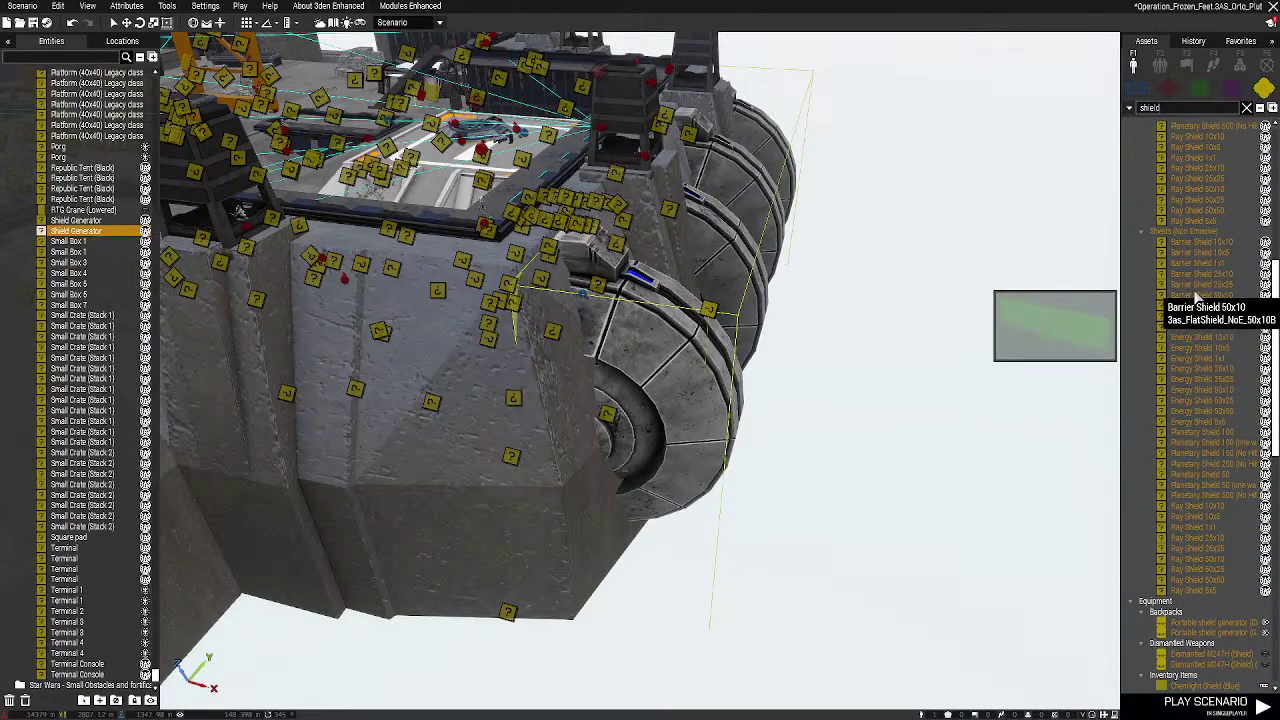
pyautogui.scroll(-1, 1200, 520)
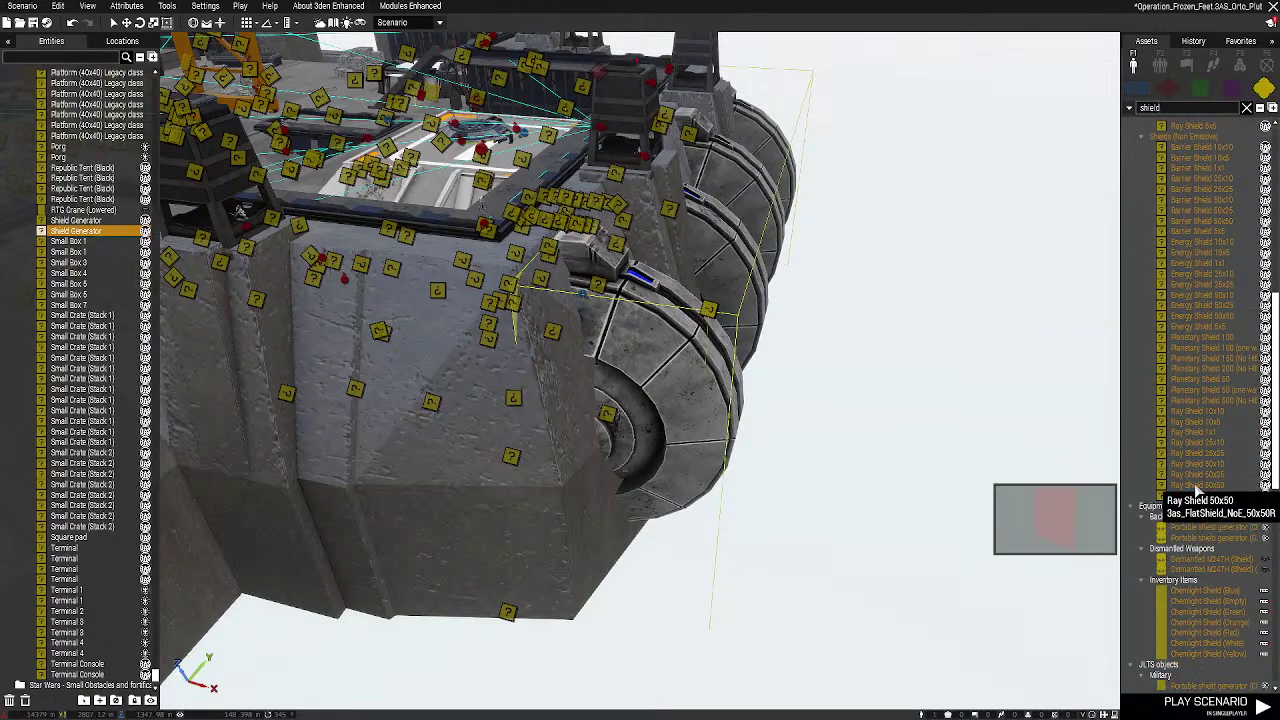
pyautogui.scroll(-6, 1196, 490)
pyautogui.scroll(-4, 1195, 525)
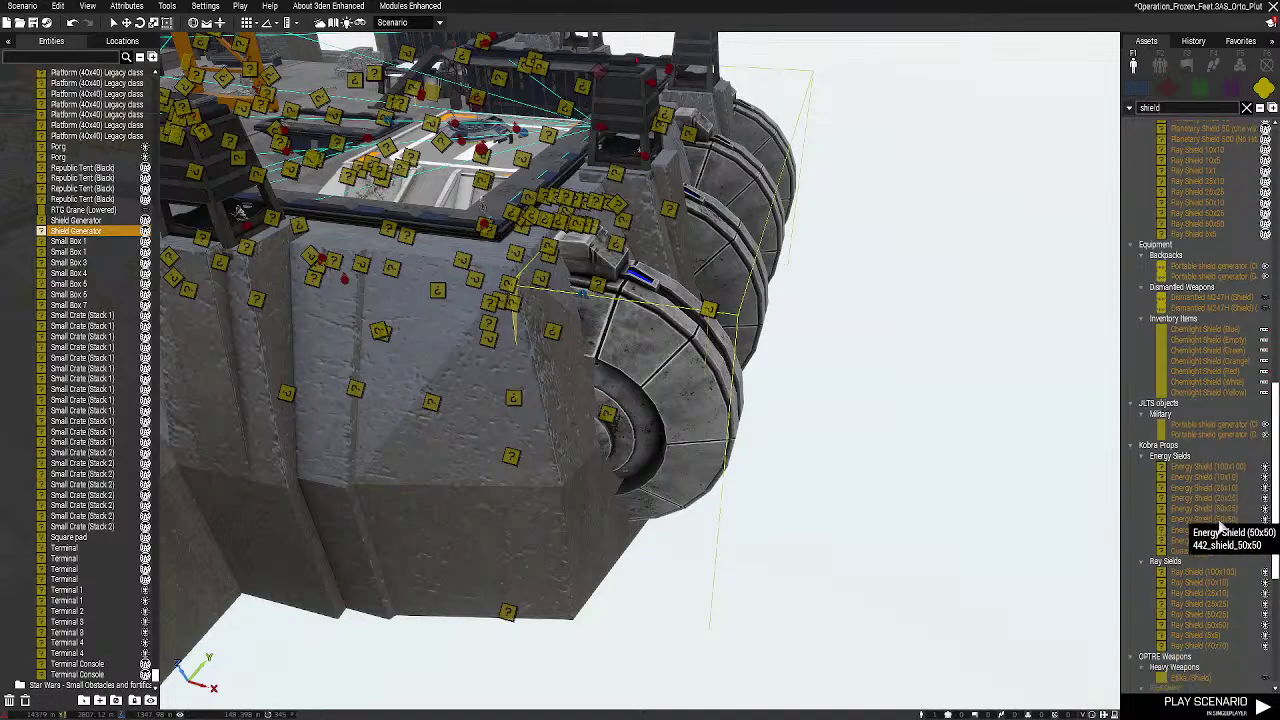
pyautogui.scroll(8, 1217, 515)
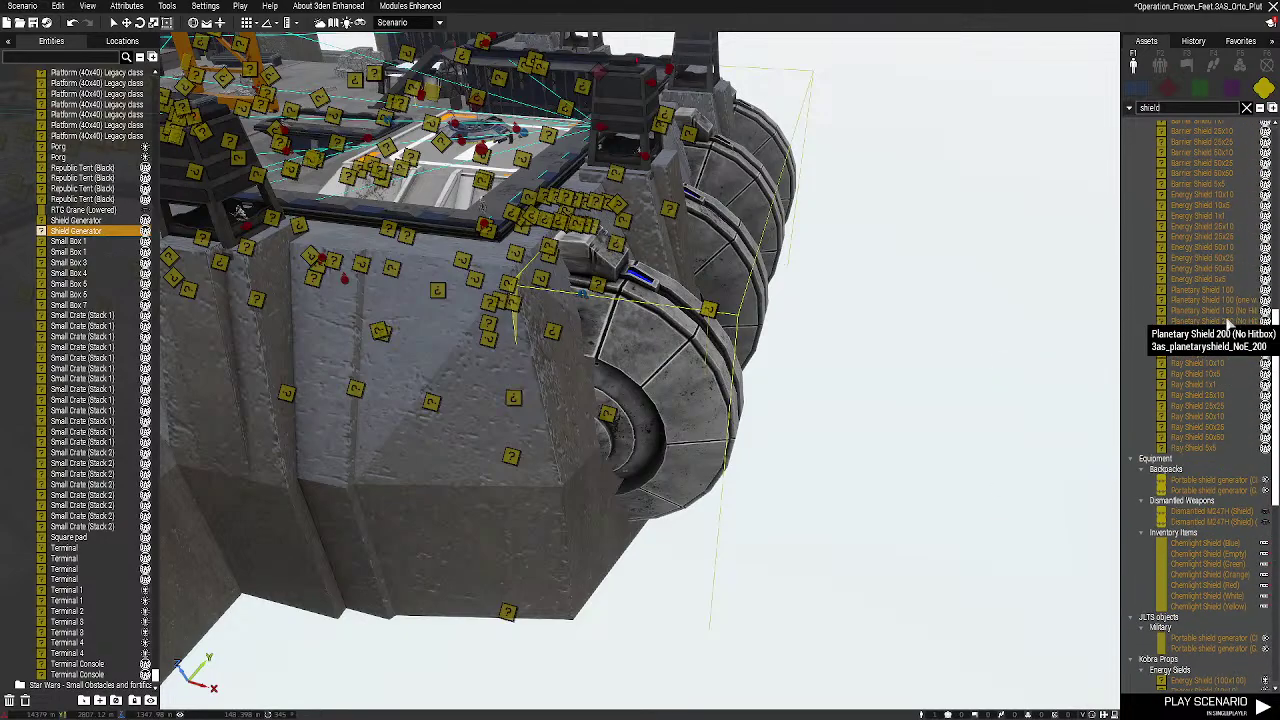
# Place a Planetary Shield 200 (No Hitbox) so that its dome covers the fortress
pyautogui.click(1229, 325)
pyautogui.scroll(-6, 846, 457)
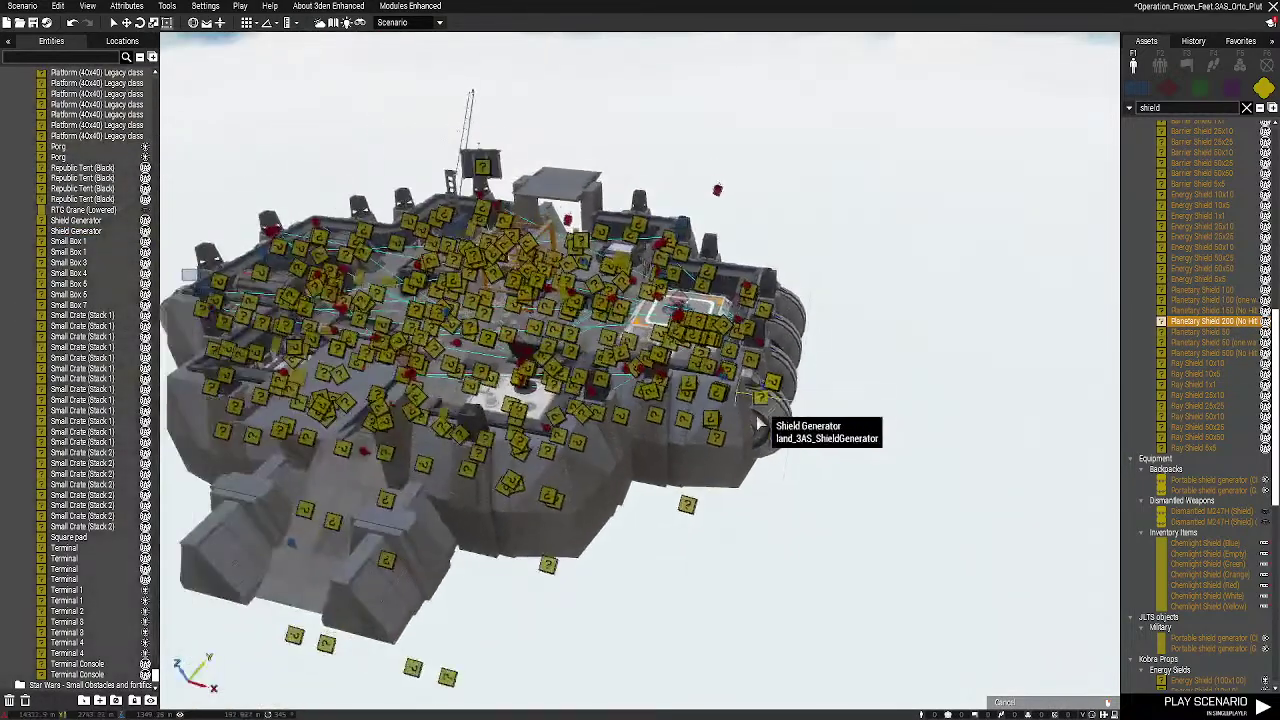
pyautogui.moveTo(757, 421); pyautogui.dragTo(720, 474, button='right')
pyautogui.click(713, 491)
pyautogui.moveTo(716, 470); pyautogui.dragTo(699, 173)
pyautogui.press('w')
pyautogui.press('w')
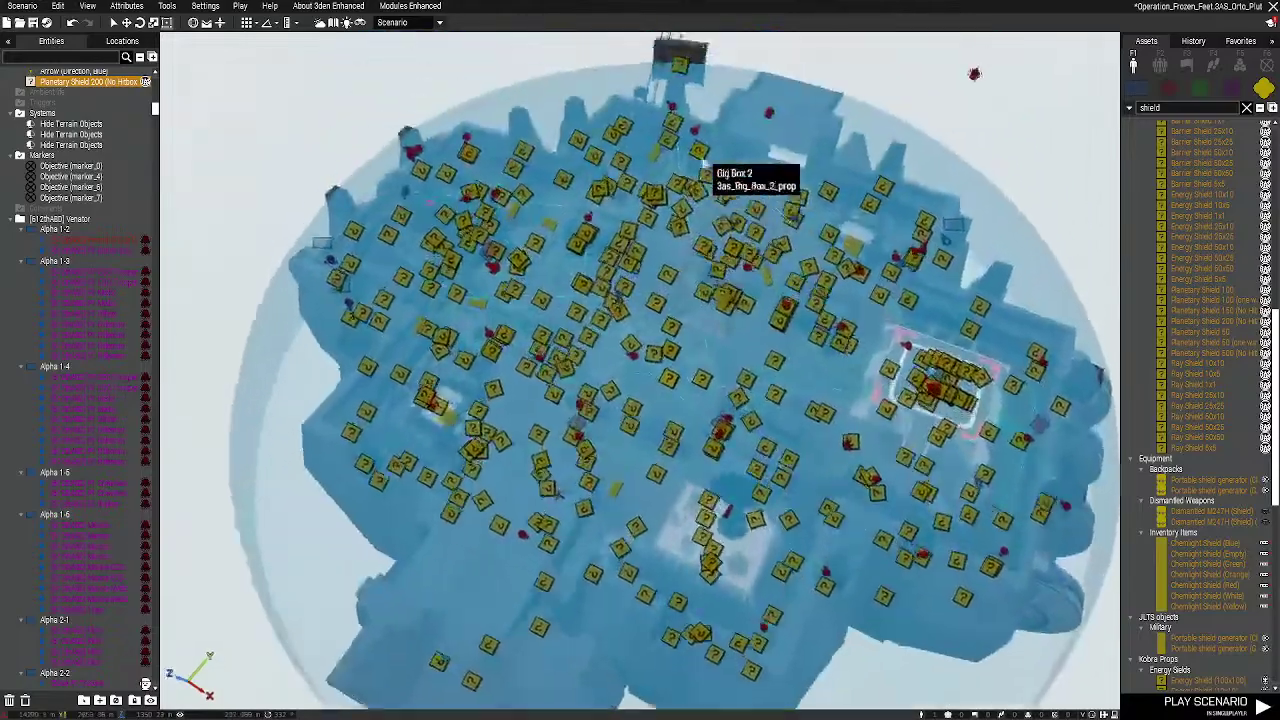
# Examine the shield dome's coverage of the fortress from above, at the entrance ramp and along the outer walls
pyautogui.press('d')
pyautogui.moveTo(709, 163); pyautogui.dragTo(357, 212, button='right')
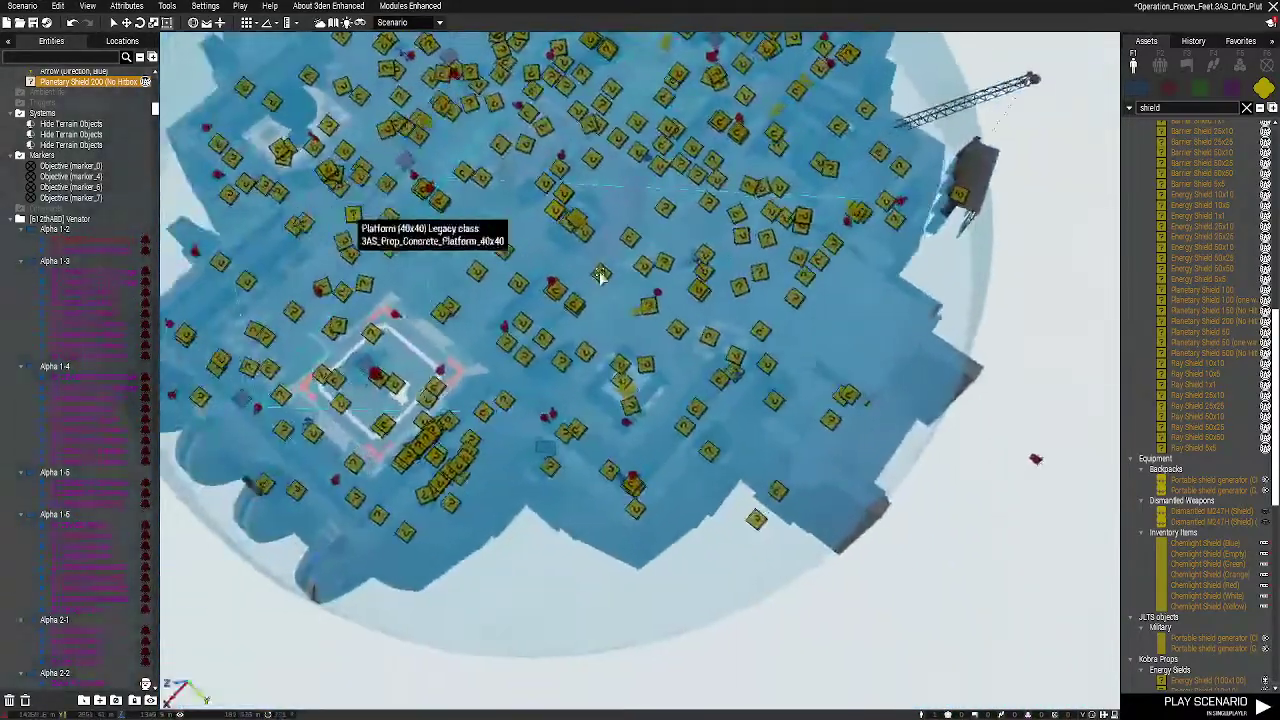
pyautogui.scroll(-2, 602, 276)
pyautogui.scroll(1, 622, 270)
pyautogui.scroll(5, 669, 223)
pyautogui.moveTo(342, 370); pyautogui.dragTo(668, 245, button='right')
pyautogui.scroll(-4, 650, 268)
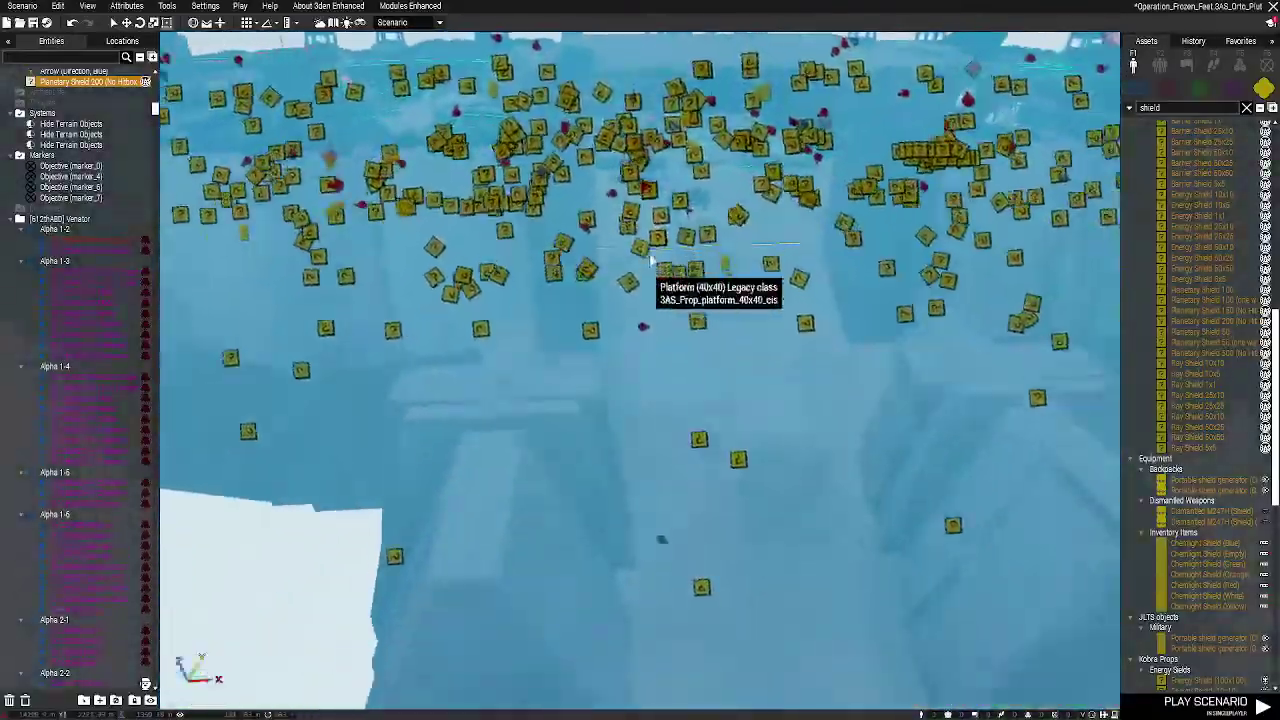
pyautogui.press('d')
pyautogui.scroll(3, 670, 272)
pyautogui.scroll(4, 665, 286)
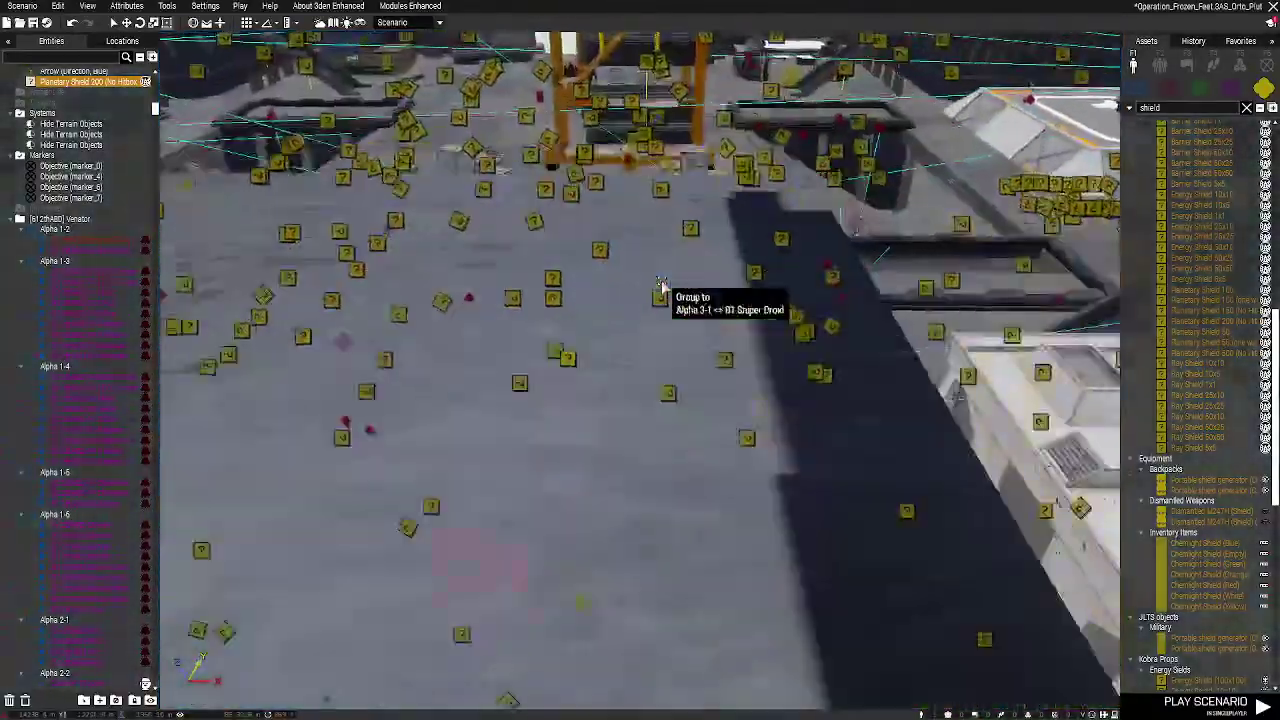
pyautogui.moveTo(666, 286); pyautogui.dragTo(629, 286, button='right')
pyautogui.scroll(-3, 713, 242)
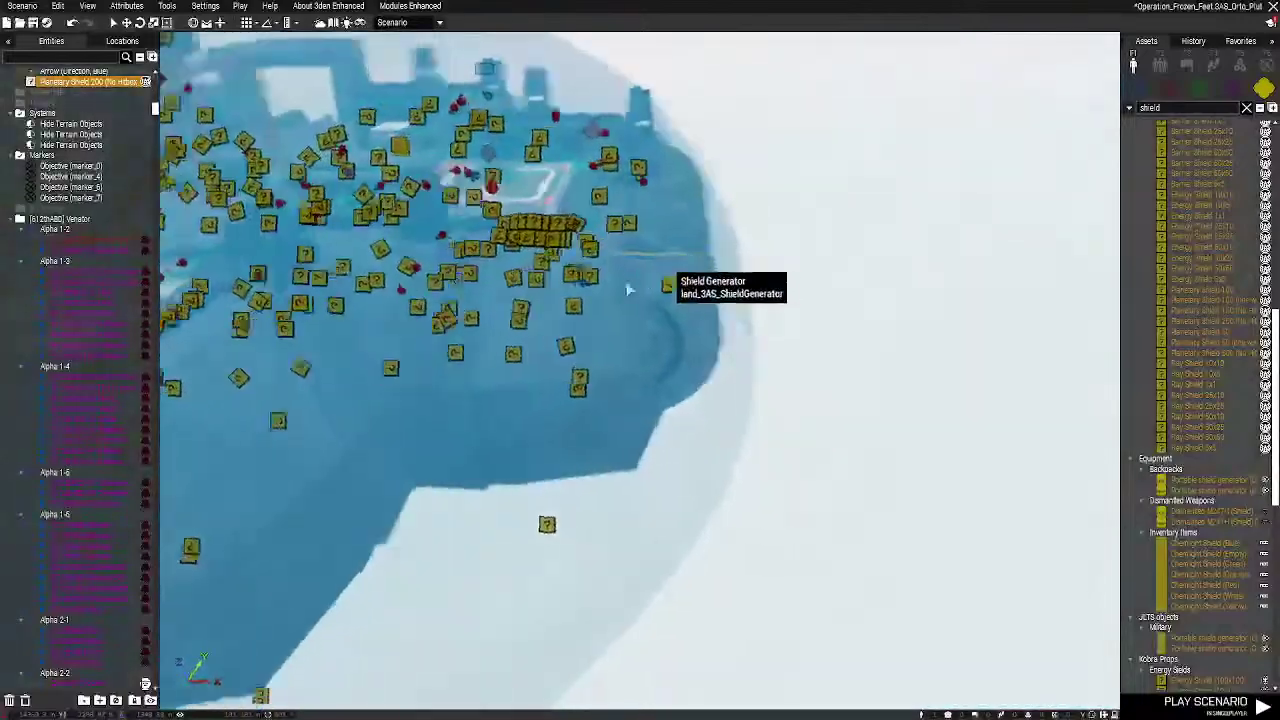
pyautogui.scroll(6, 602, 280)
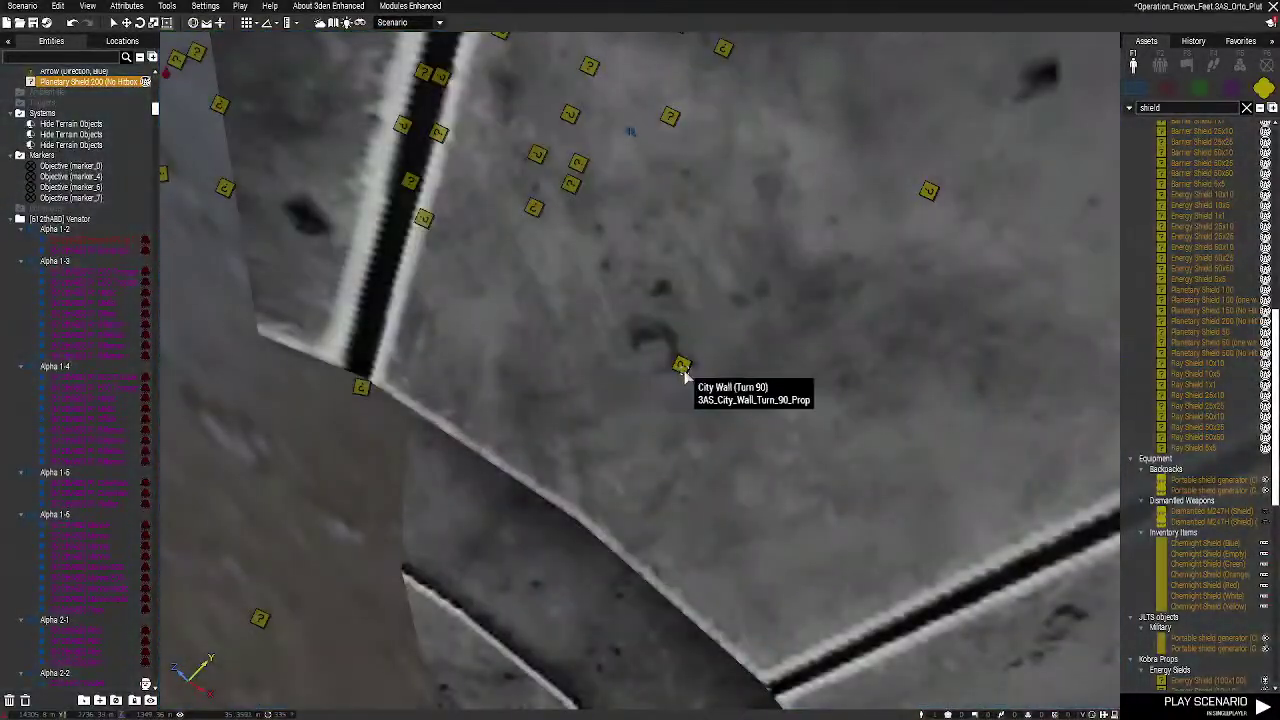
pyautogui.click(685, 376)
pyautogui.scroll(-6, 760, 388)
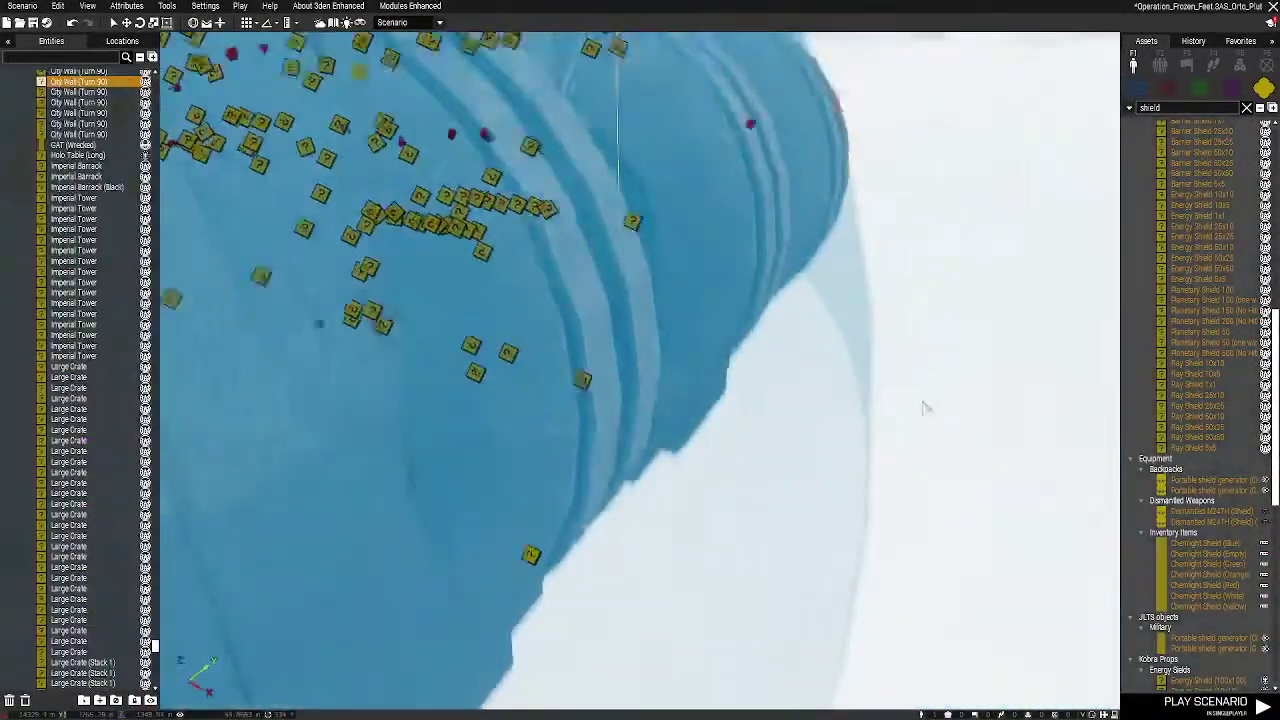
# Examine the dome's edge around the rounded outer wall with the Shield Generator from several angles
pyautogui.moveTo(923, 406); pyautogui.dragTo(695, 505, button='right')
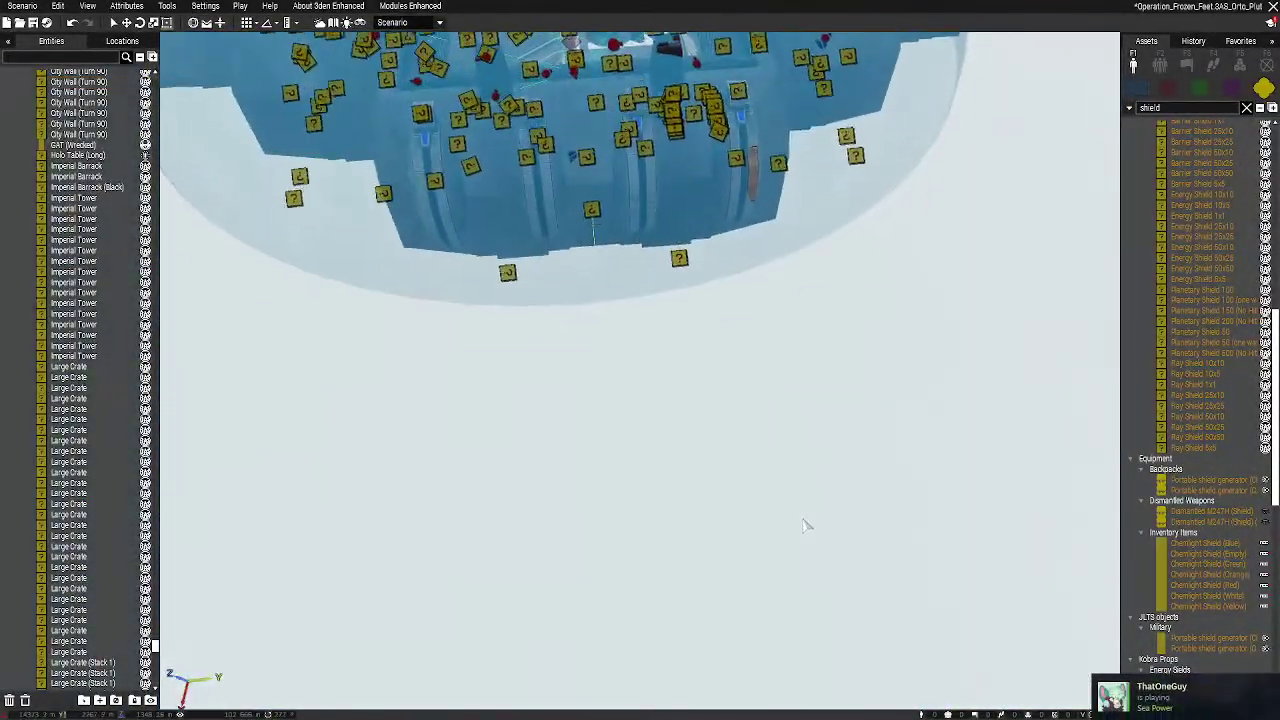
pyautogui.moveTo(806, 526); pyautogui.dragTo(689, 571, button='right')
pyautogui.scroll(3, 588, 320)
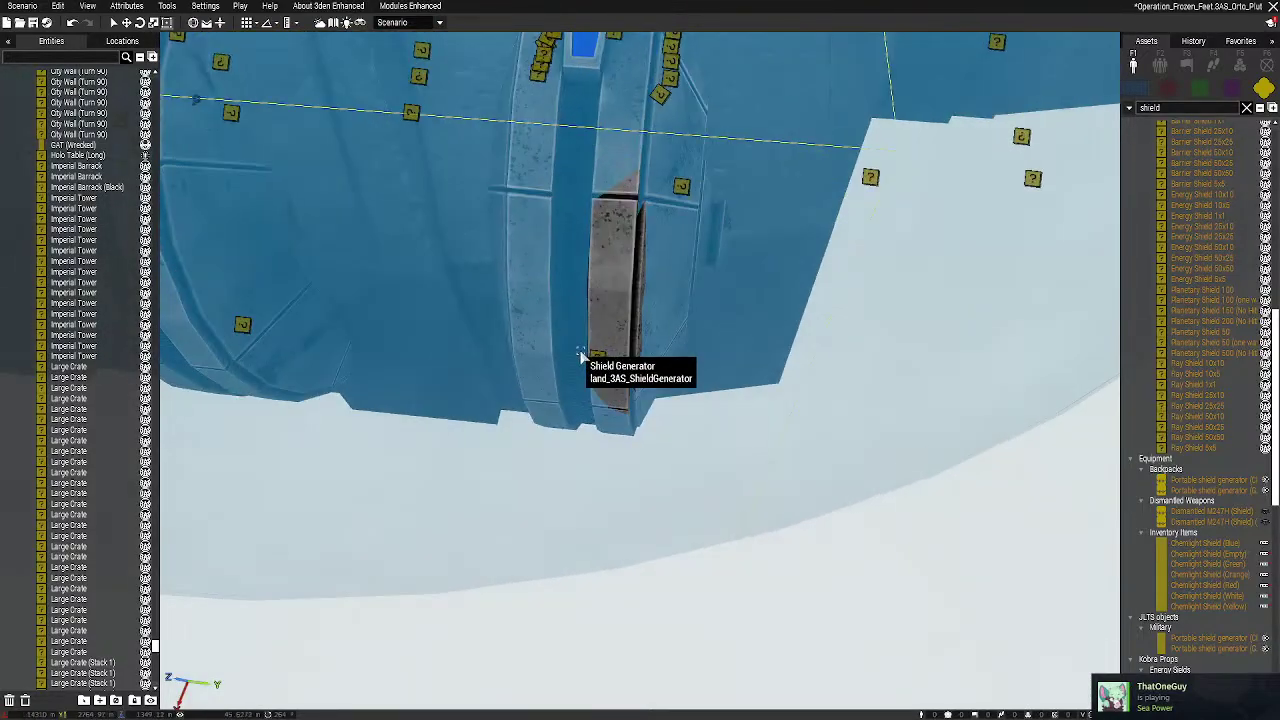
pyautogui.moveTo(707, 452); pyautogui.dragTo(482, 337, button='right')
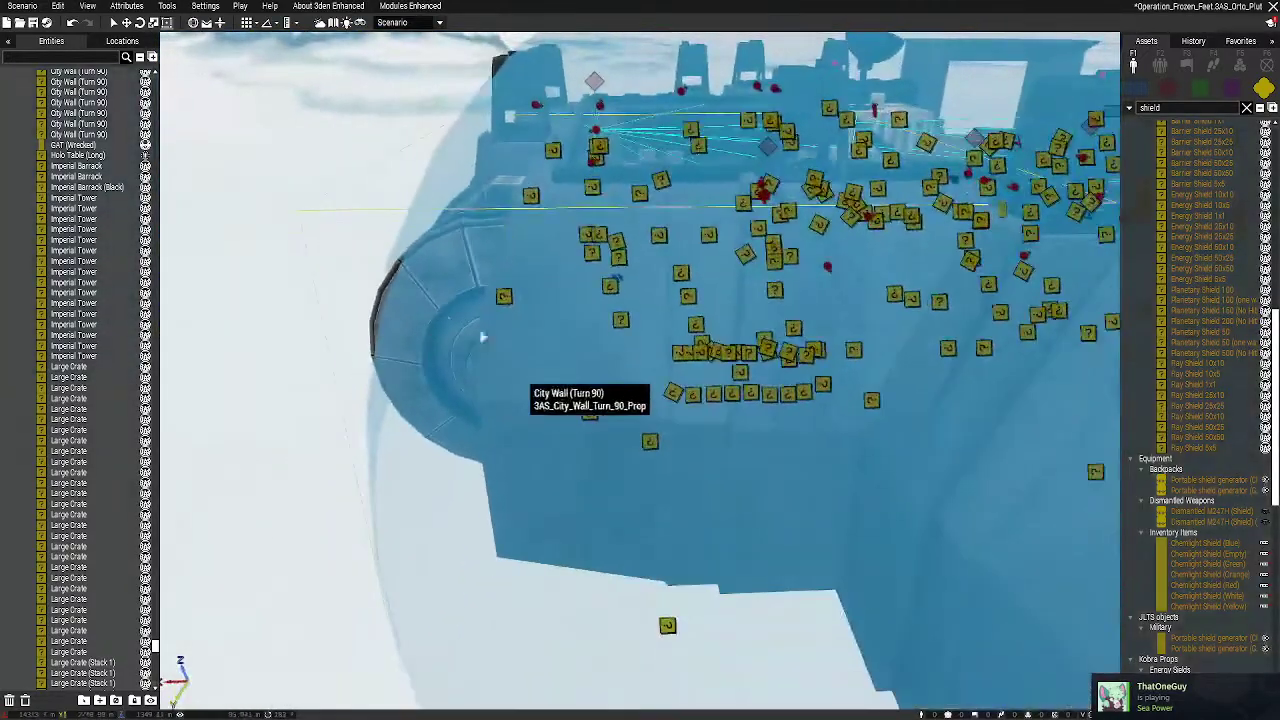
pyautogui.scroll(-5, 500, 406)
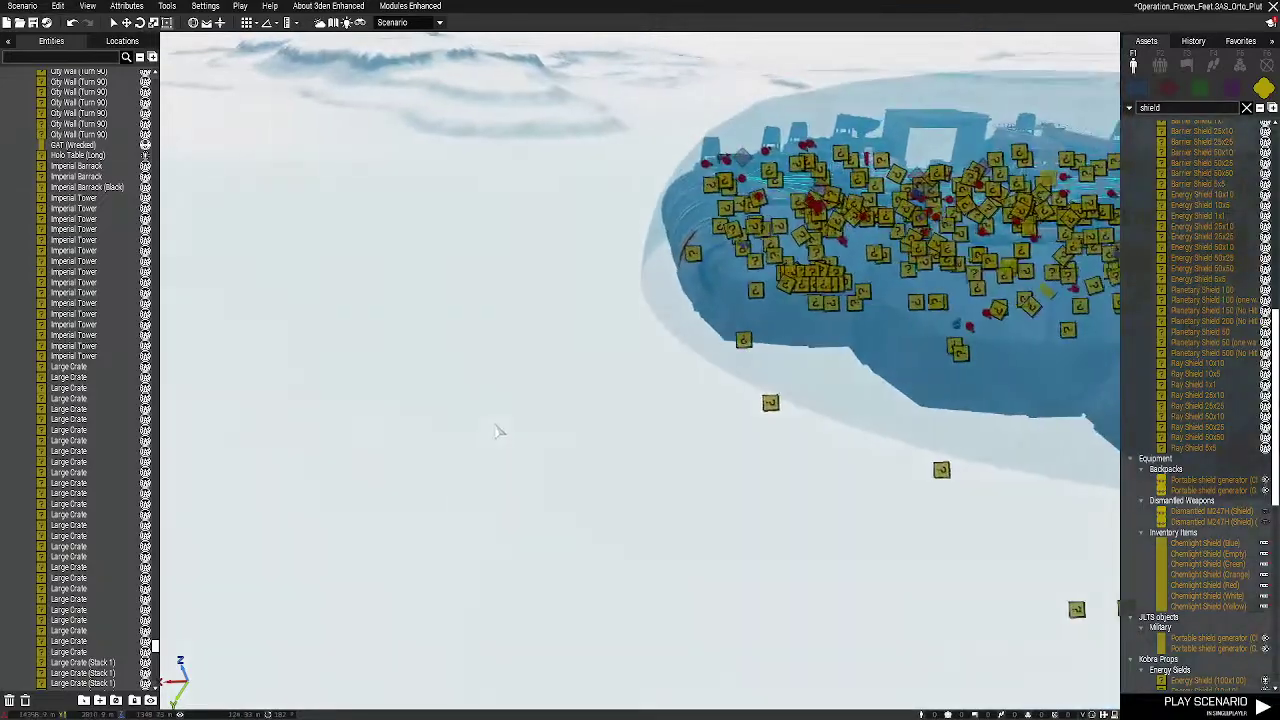
pyautogui.moveTo(500, 430); pyautogui.dragTo(609, 377, button='right')
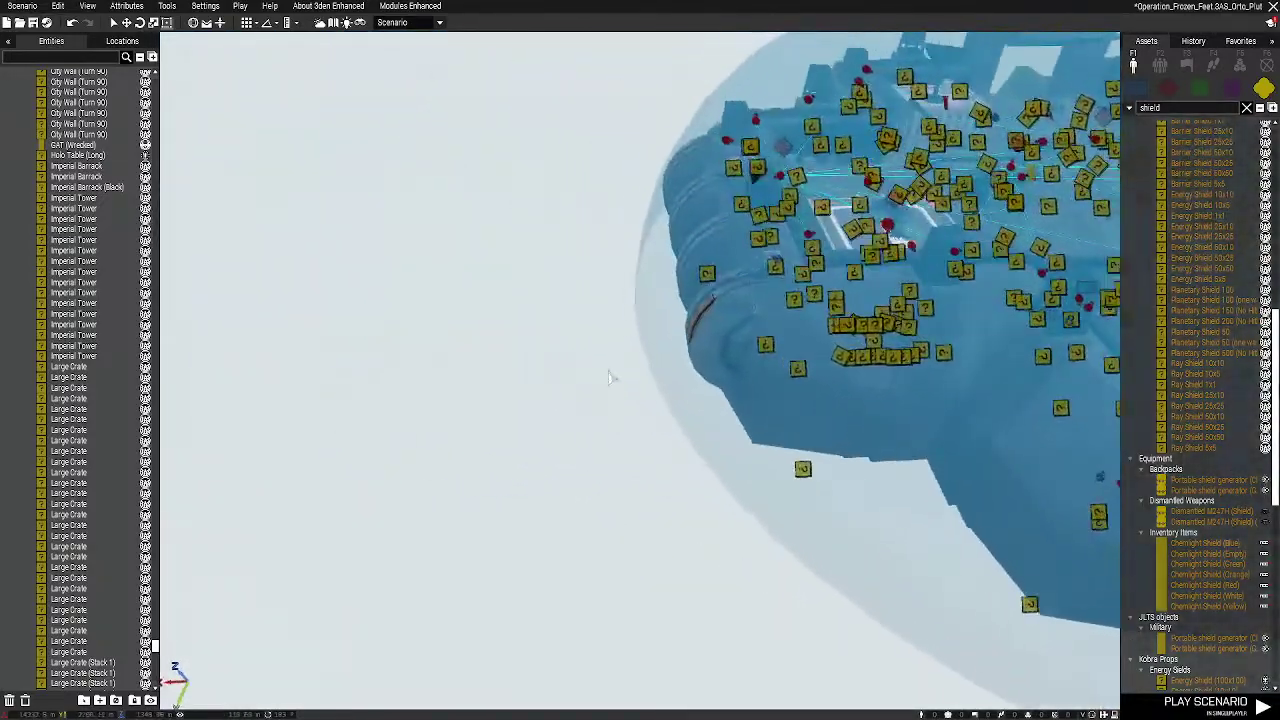
pyautogui.scroll(3, 727, 337)
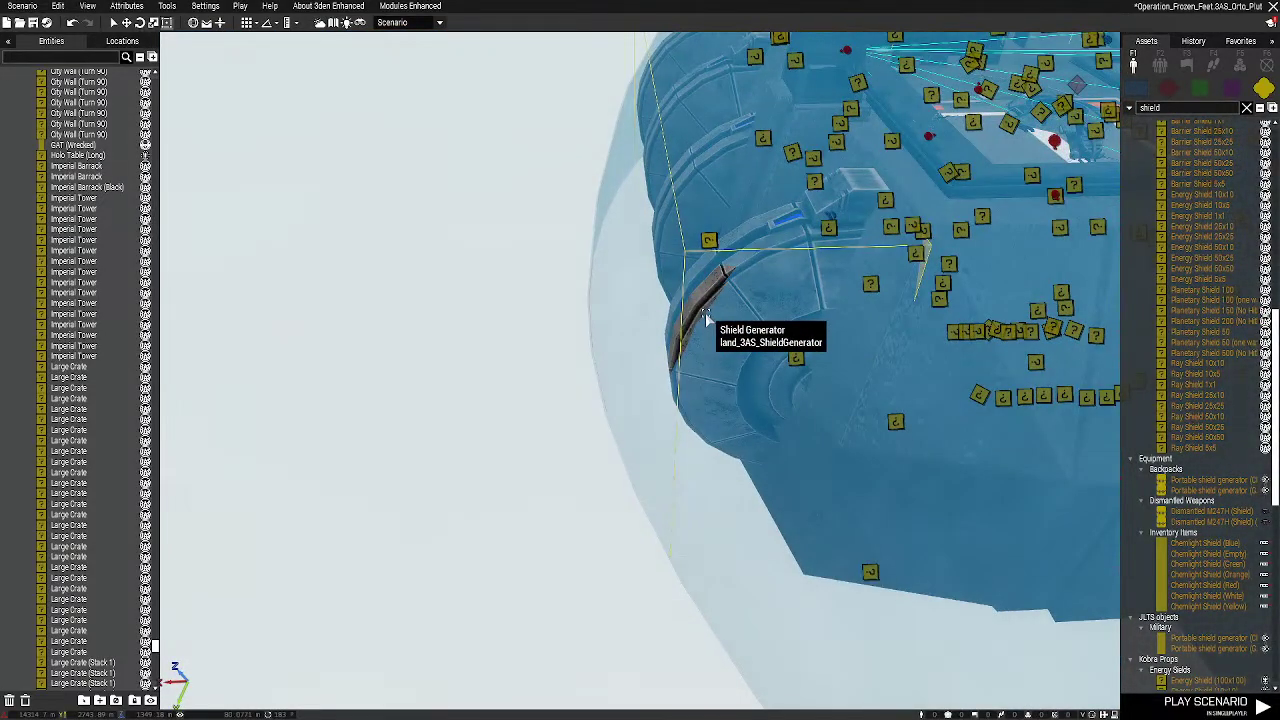
pyautogui.press('s')
pyautogui.moveTo(703, 317); pyautogui.dragTo(740, 475, button='right')
pyautogui.scroll(10, 738, 475)
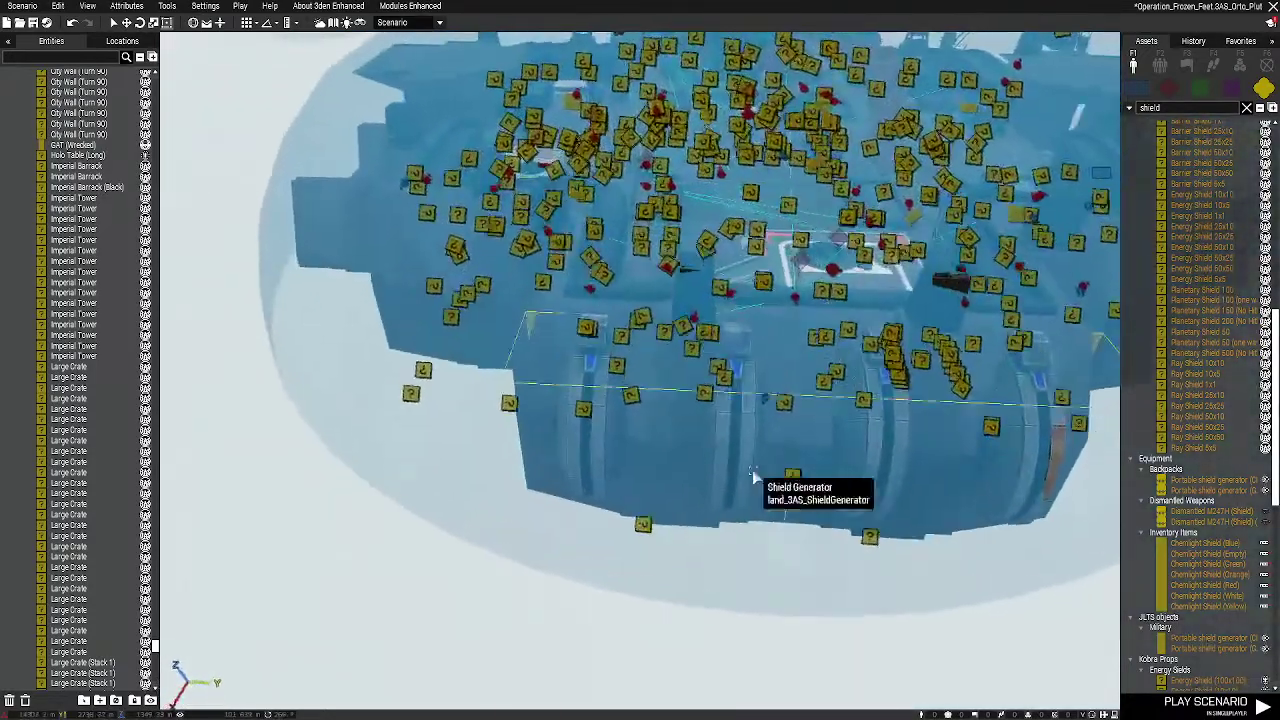
pyautogui.scroll(-8, 727, 388)
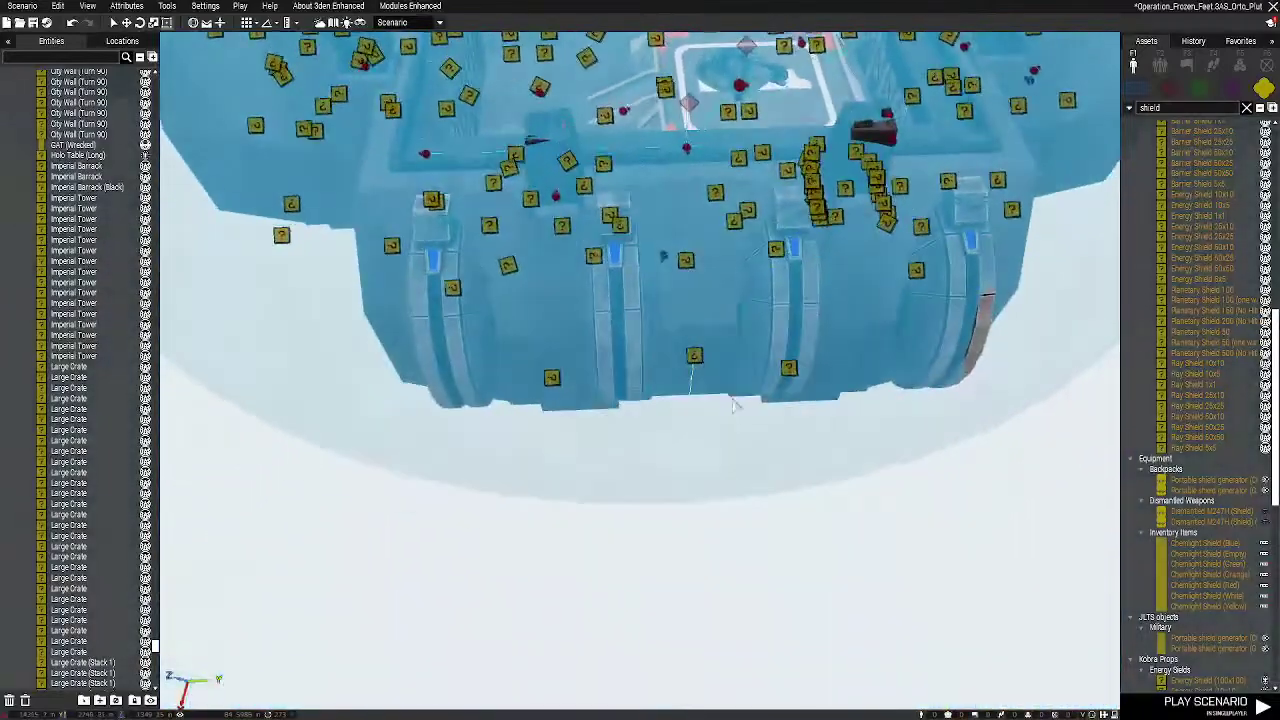
pyautogui.scroll(10, 720, 423)
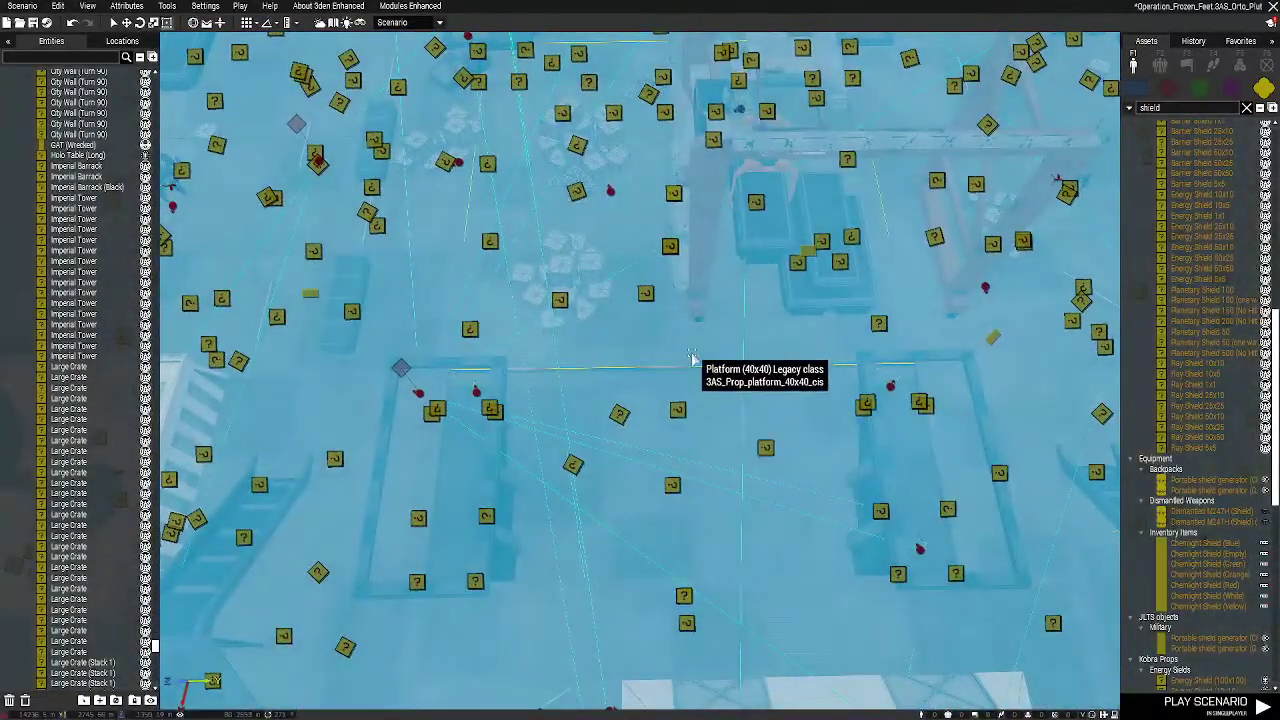
# Filter the placed entities by "shiel" and locate the Planetary Shield 200 (No Hitbox) covering the fortress
pyautogui.press('a')
pyautogui.scroll(-2, 67, 322)
pyautogui.scroll(3, 66, 302)
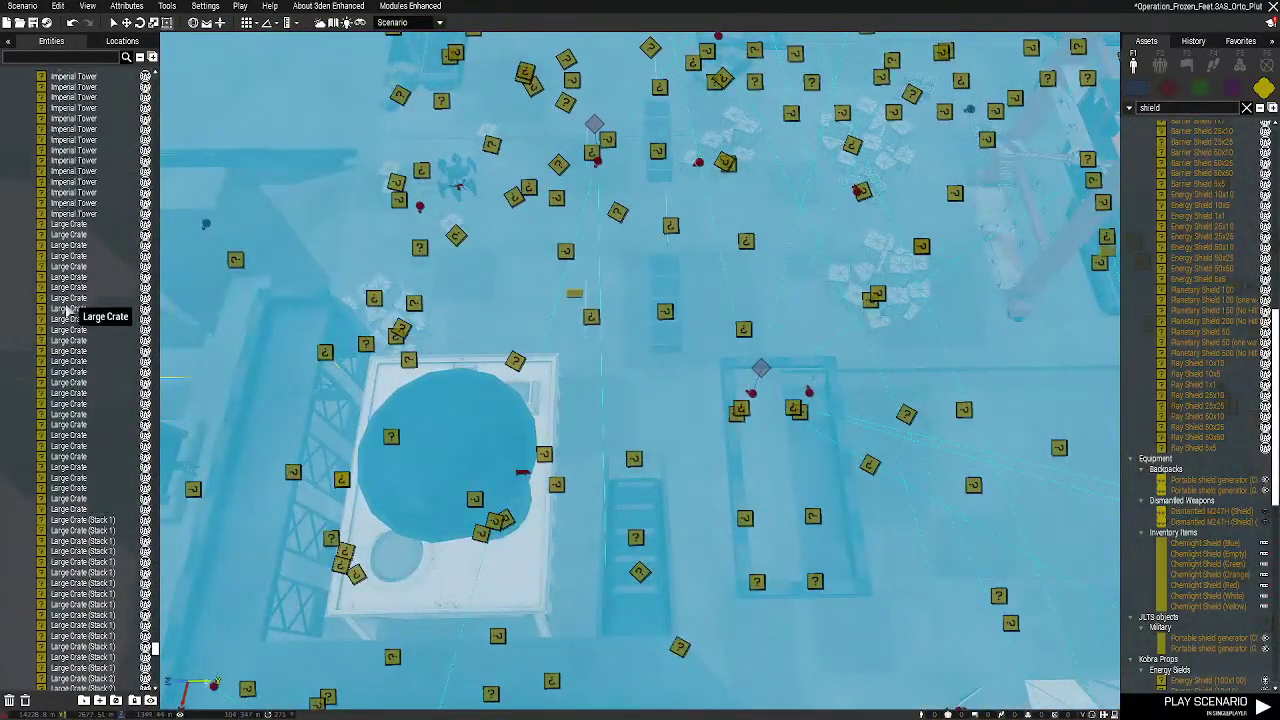
pyautogui.scroll(10, 62, 290)
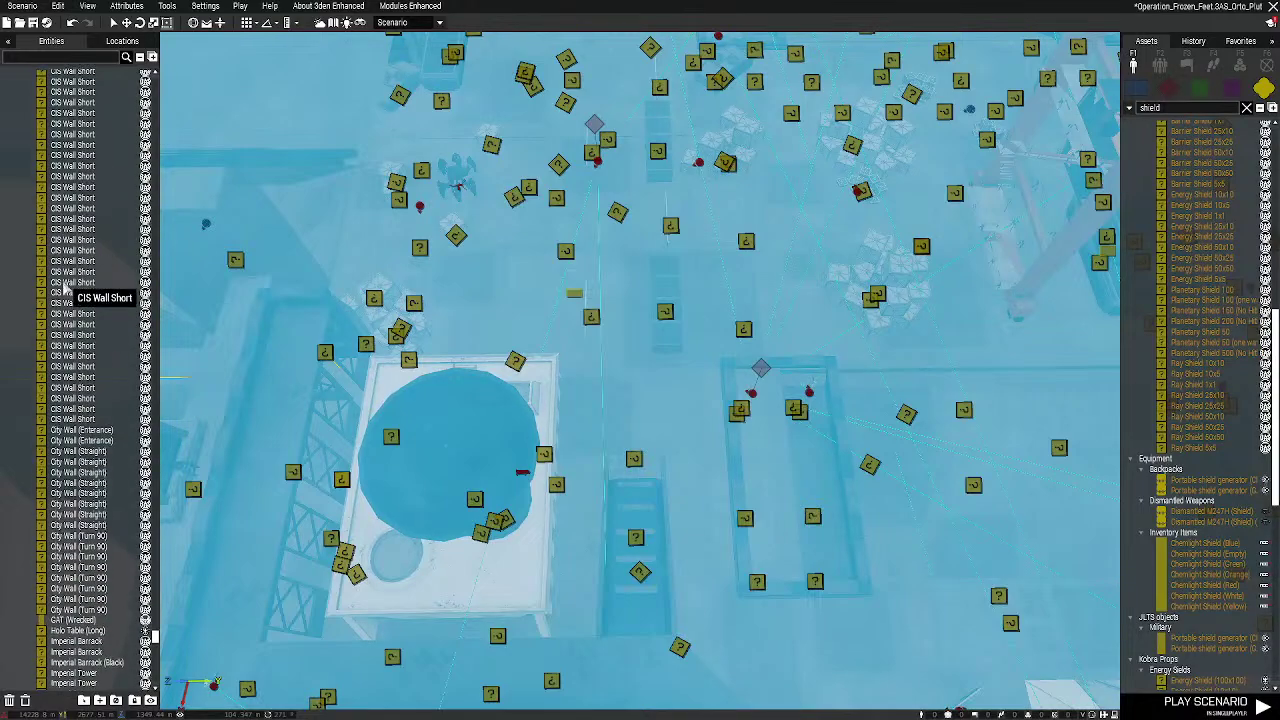
pyautogui.click(54, 58)
pyautogui.write('s')
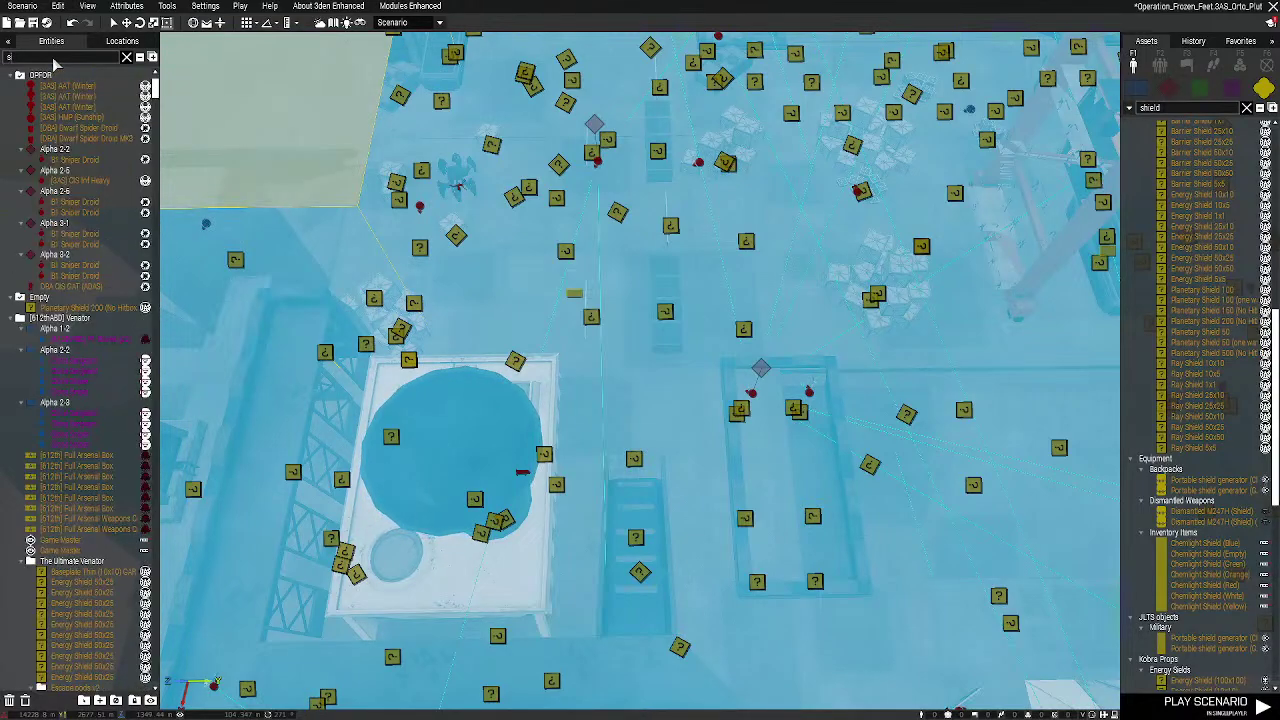
pyautogui.write('hiel')
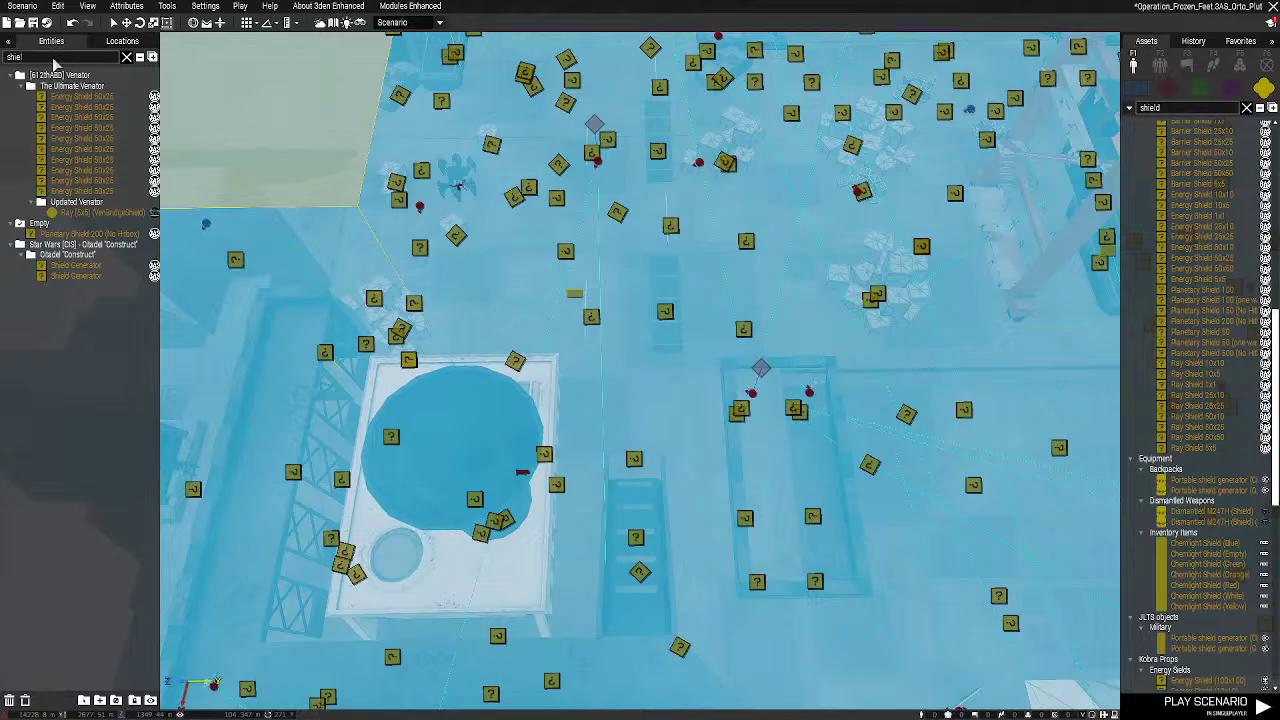
pyautogui.doubleClick(88, 236)
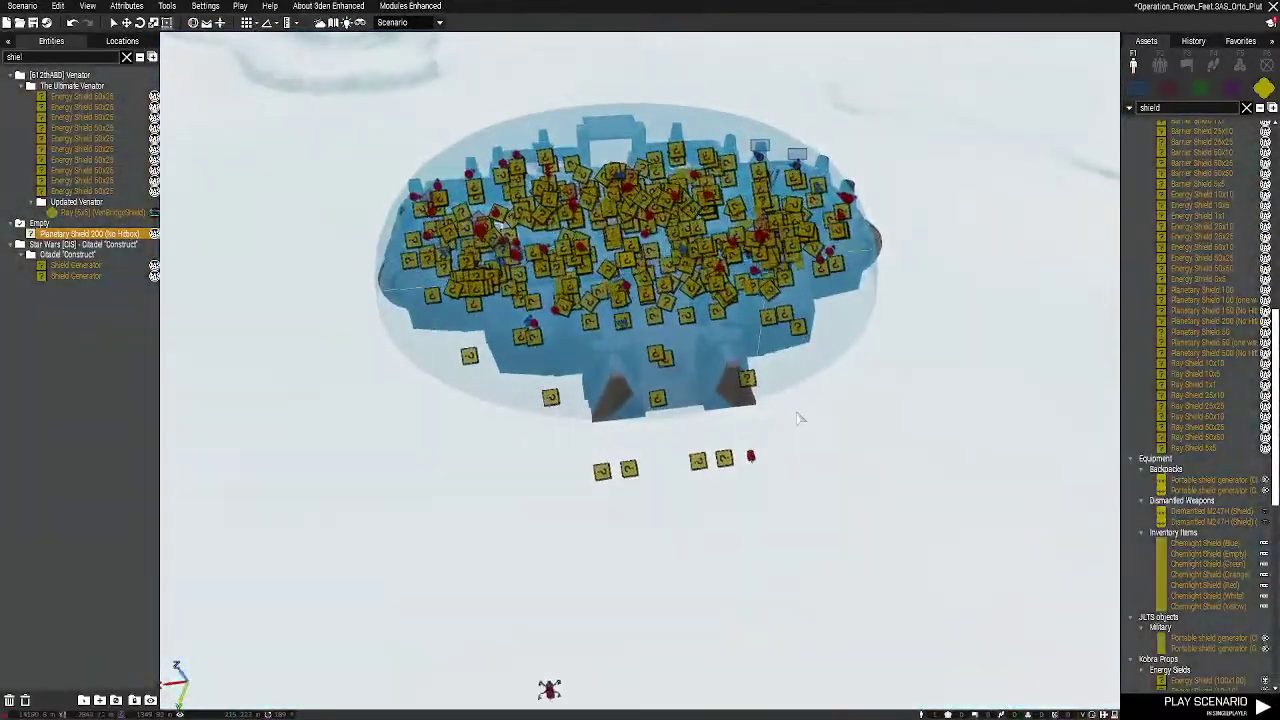
# View the shielded fortress from a distance and save the scenario
pyautogui.press('w')
pyautogui.moveTo(799, 418); pyautogui.dragTo(711, 481, button='right')
pyautogui.press('s')
pyautogui.hotkey('ctrl', 's')
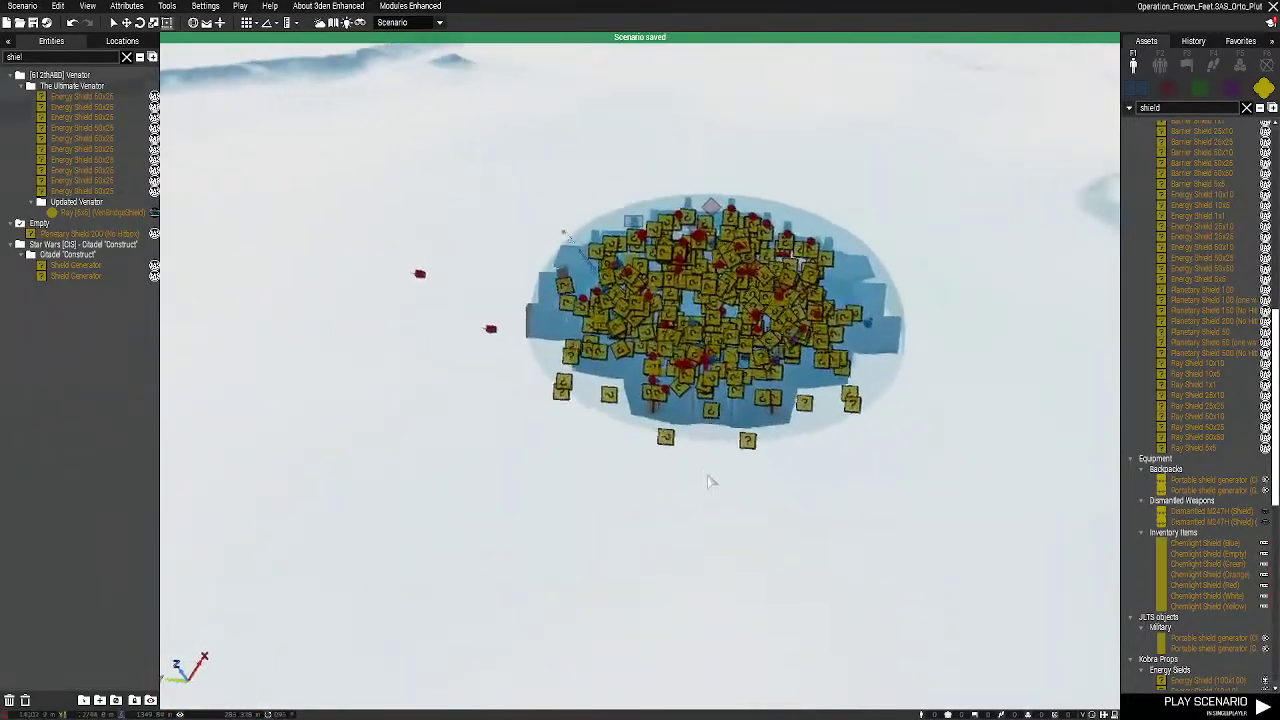
pyautogui.click(711, 481)
# Try placing an HMP Gunship from the OPFOR [DBA] CIS helicopters on the snowfield outside the fortress
pyautogui.press('w')
pyautogui.press('d')
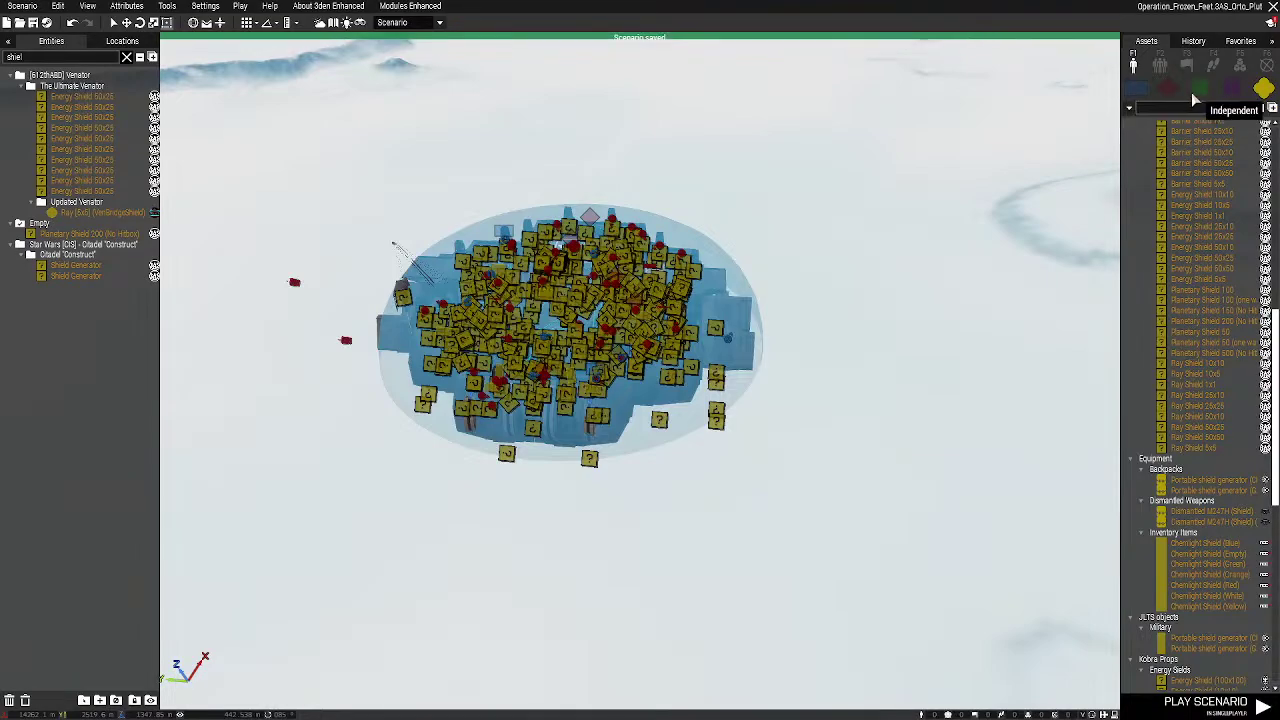
pyautogui.click(1168, 89)
pyautogui.click(1131, 159)
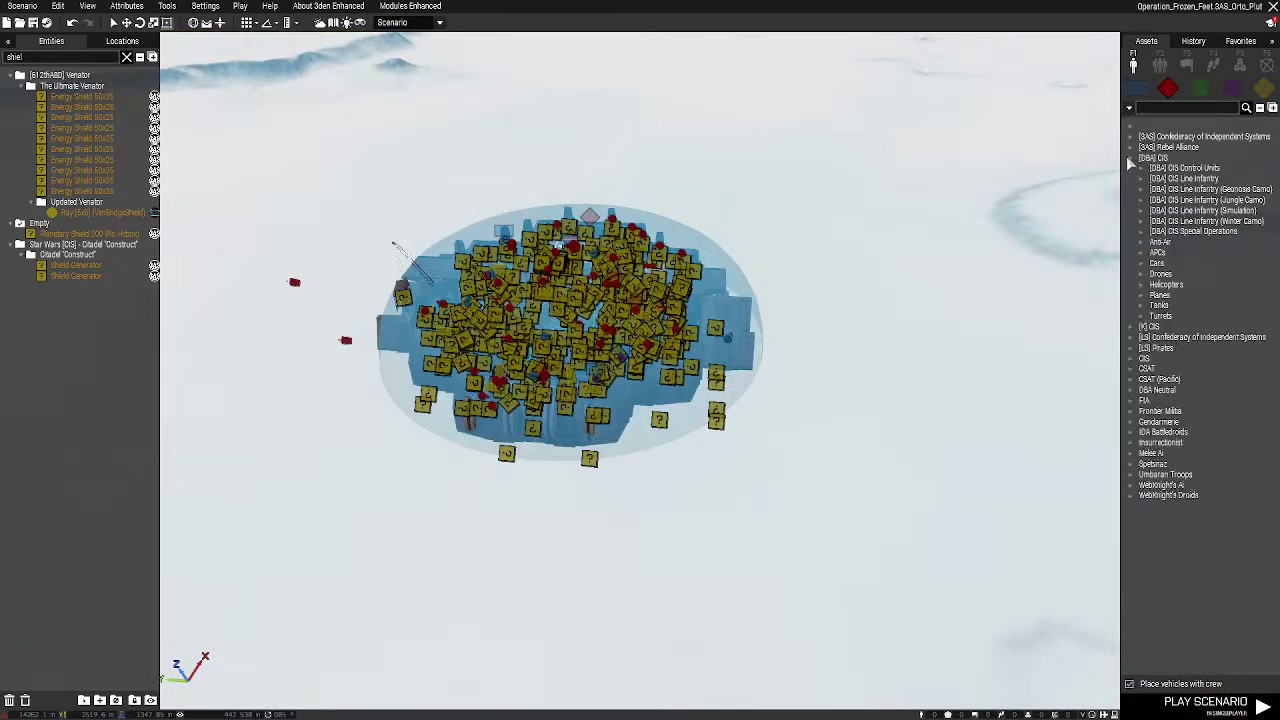
pyautogui.moveTo(985, 258); pyautogui.dragTo(1165, 300, button='right')
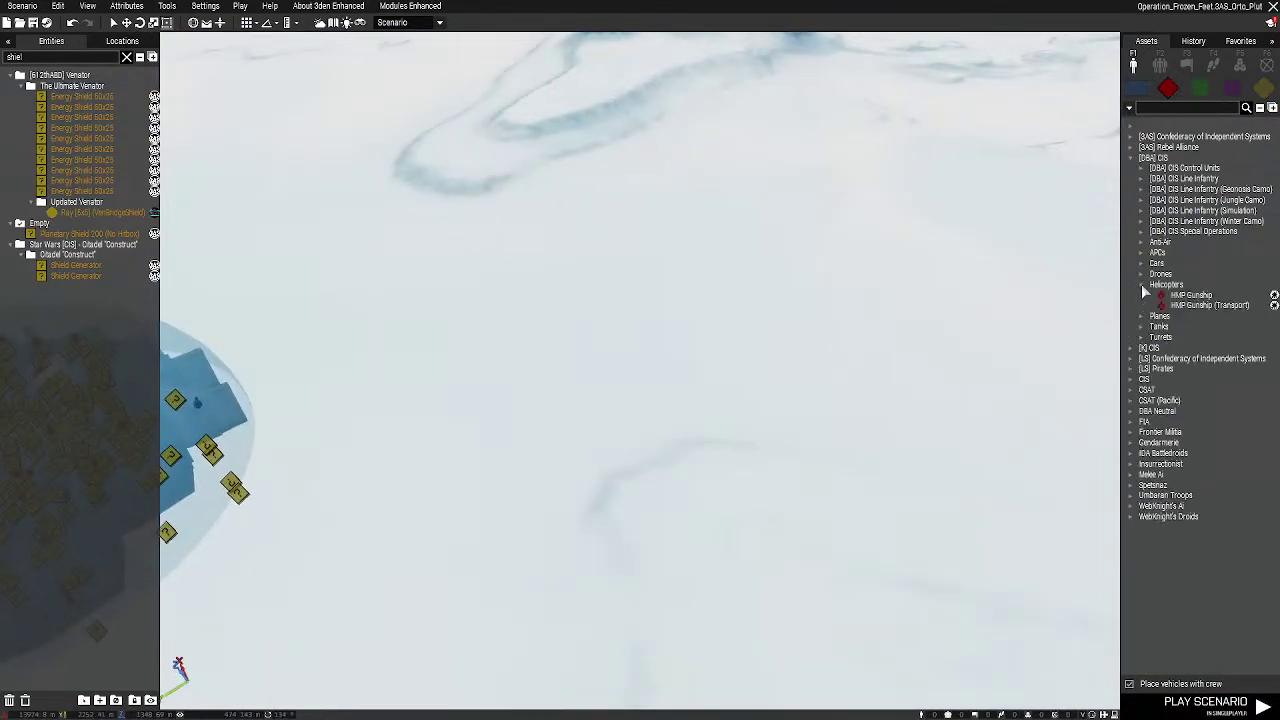
pyautogui.moveTo(480, 490); pyautogui.dragTo(732, 541, button='right')
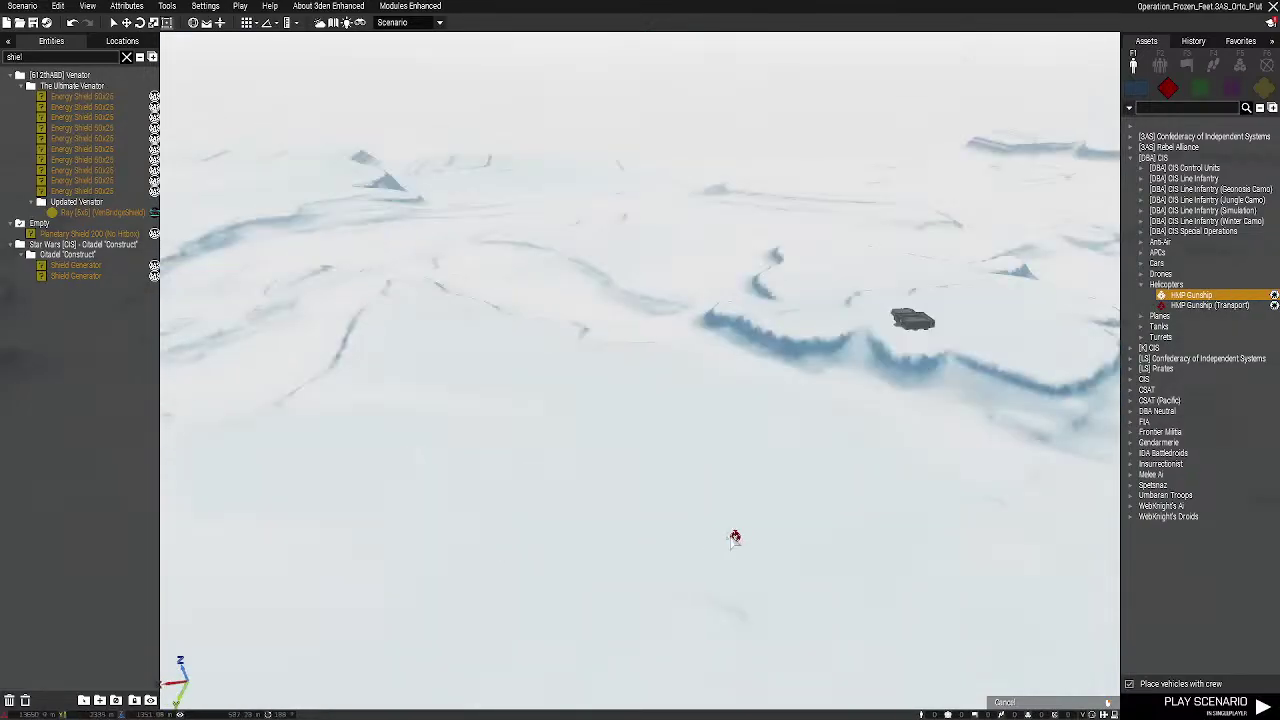
pyautogui.click(735, 536)
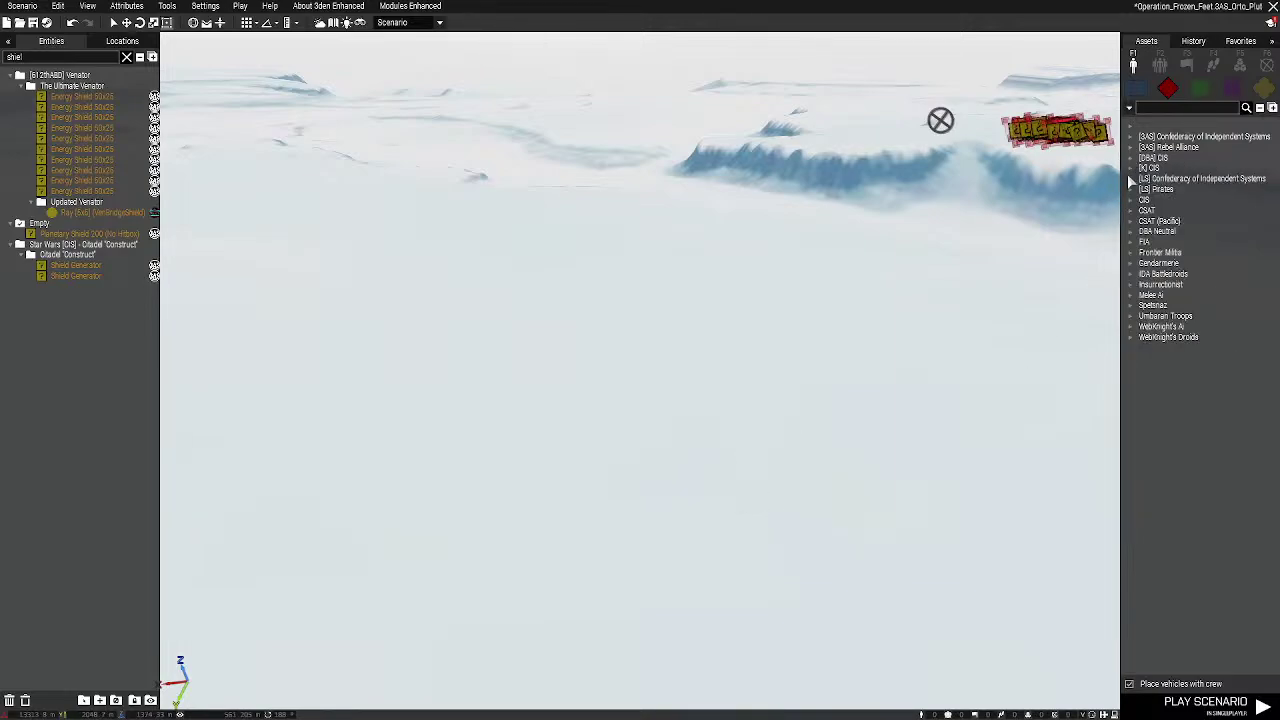
# Place a helicopter from the [3AS] Confederacy of Independent Systems faction on the snowfield and raise it high into the air
pyautogui.click(1140, 190)
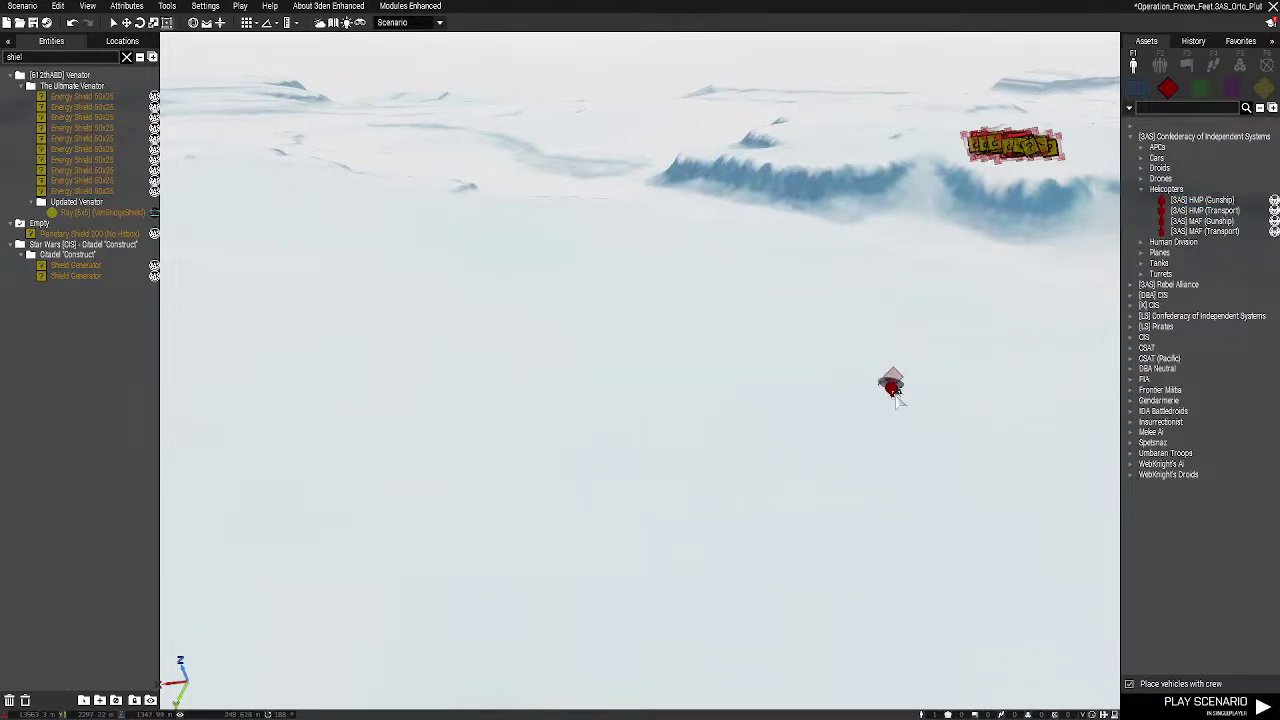
pyautogui.keyDown('alt'); pyautogui.moveTo(942, 100); pyautogui.dragTo(943, 52); pyautogui.keyUp('alt')
pyautogui.moveTo(834, 434); pyautogui.dragTo(663, 528, button='right')
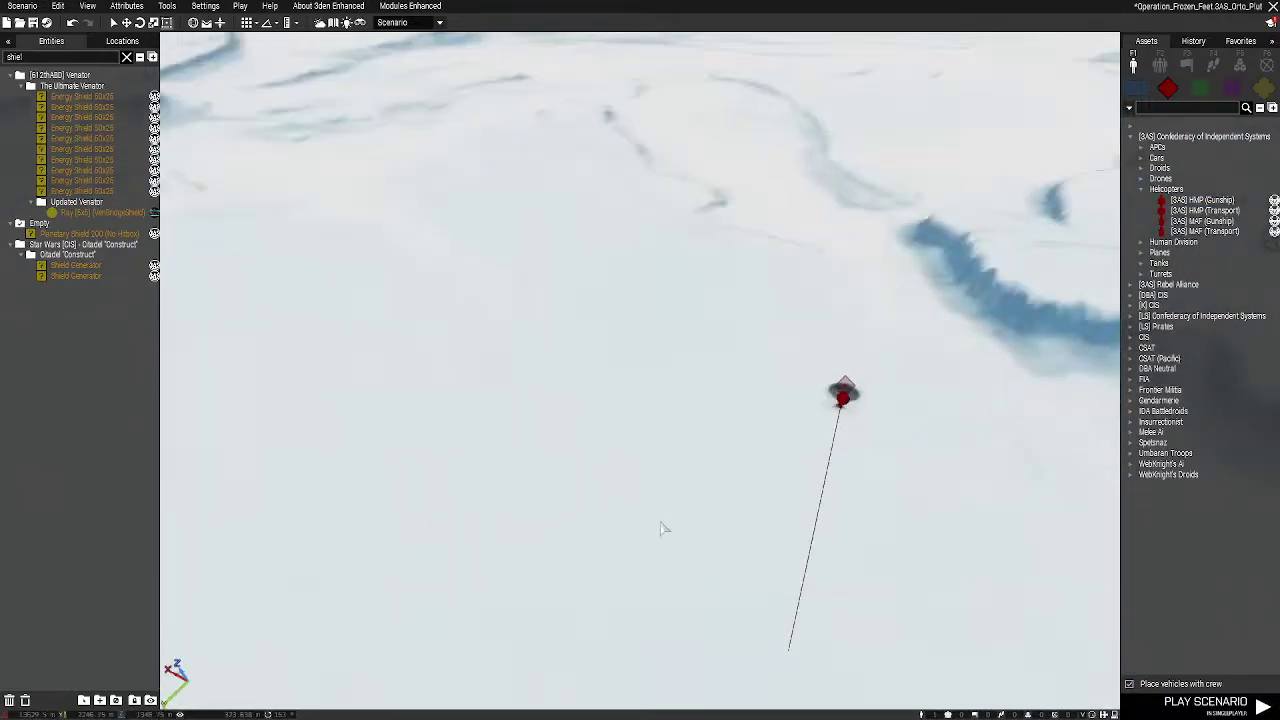
pyautogui.press('f')
# Give the airborne helicopter a series of MOVE waypoints spread widely around the fortress
pyautogui.press('F4')
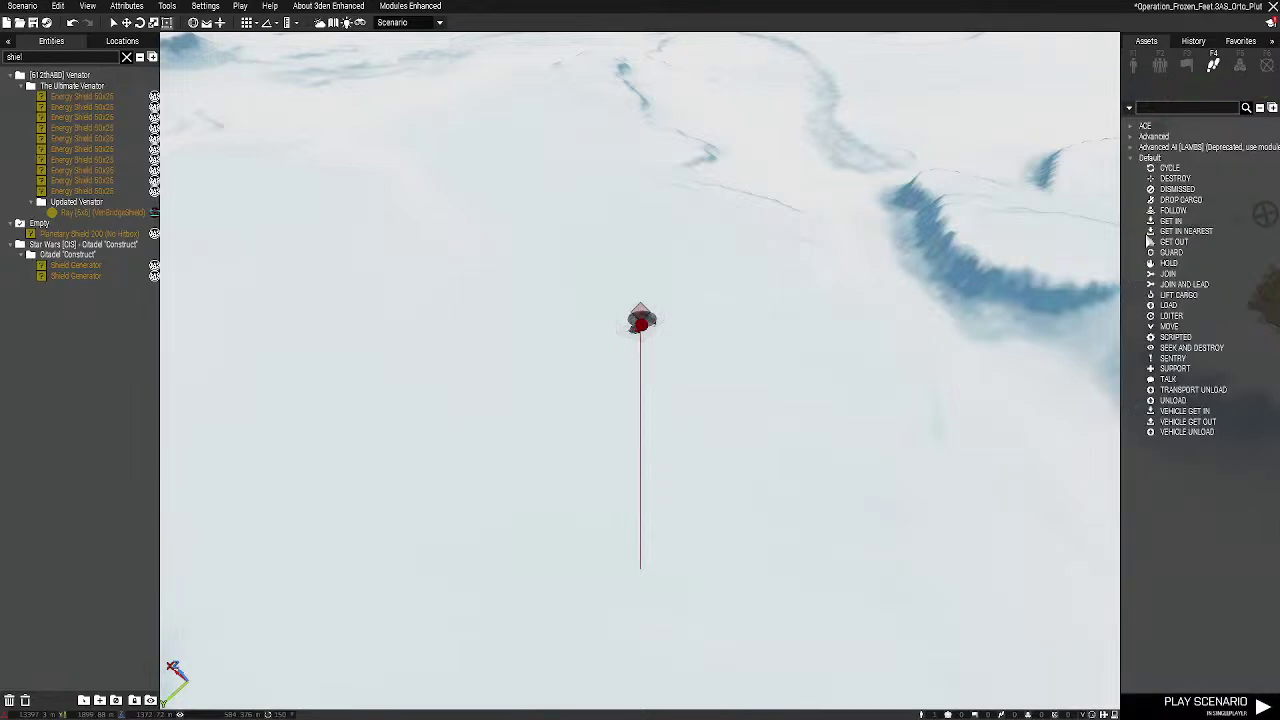
pyautogui.moveTo(1060, 345); pyautogui.dragTo(518, 223, button='right')
pyautogui.press('s')
pyautogui.press('d')
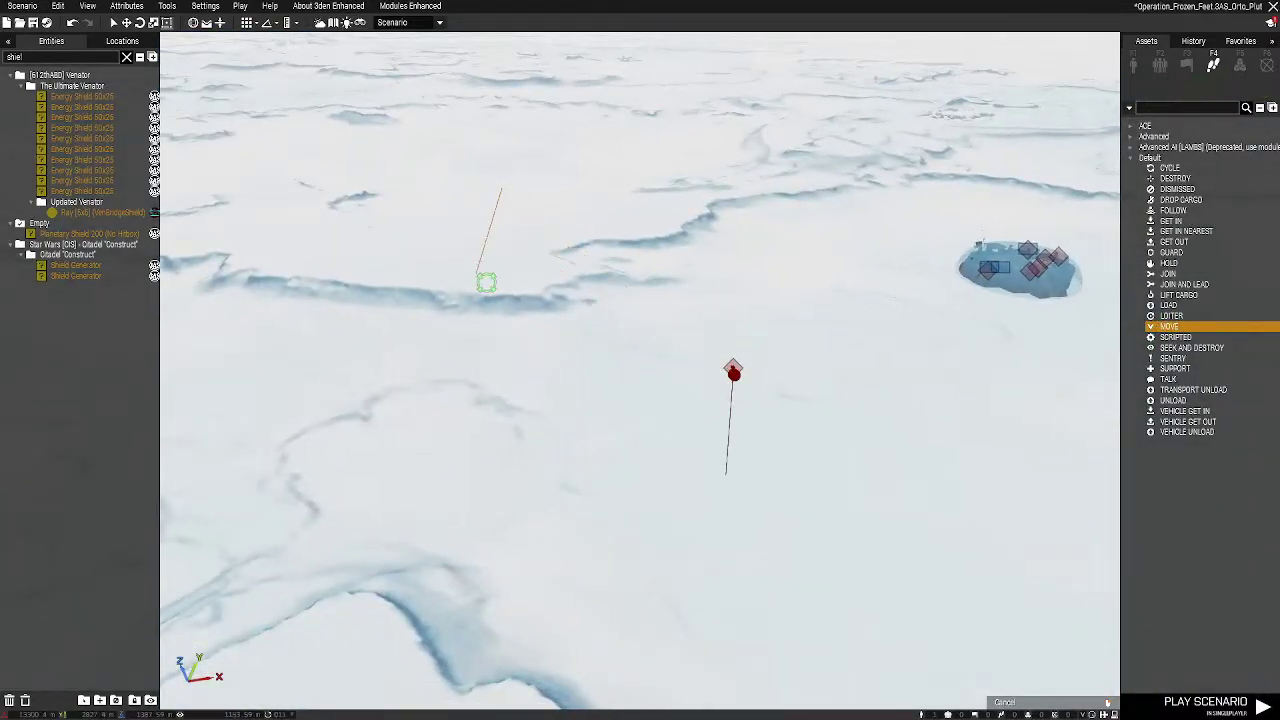
pyautogui.moveTo(733, 371); pyautogui.dragTo(300, 494, button='right')
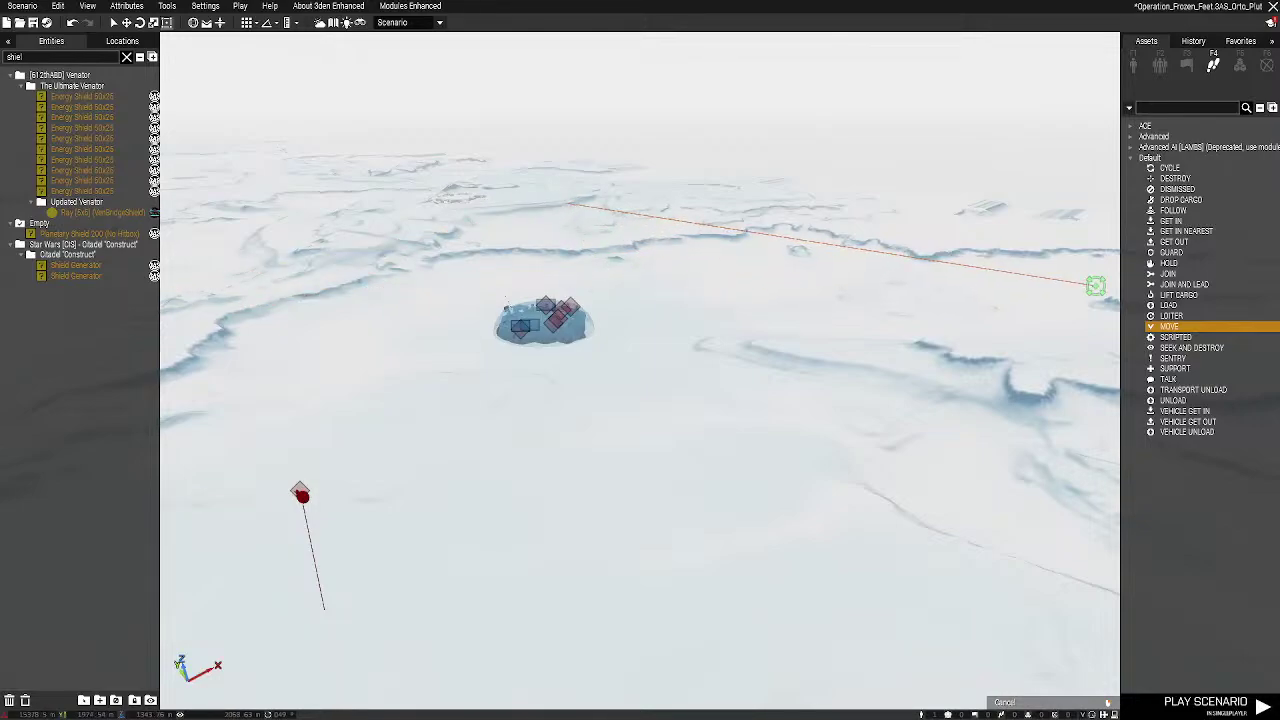
pyautogui.press('s')
pyautogui.moveTo(834, 454); pyautogui.dragTo(600, 547, button='right')
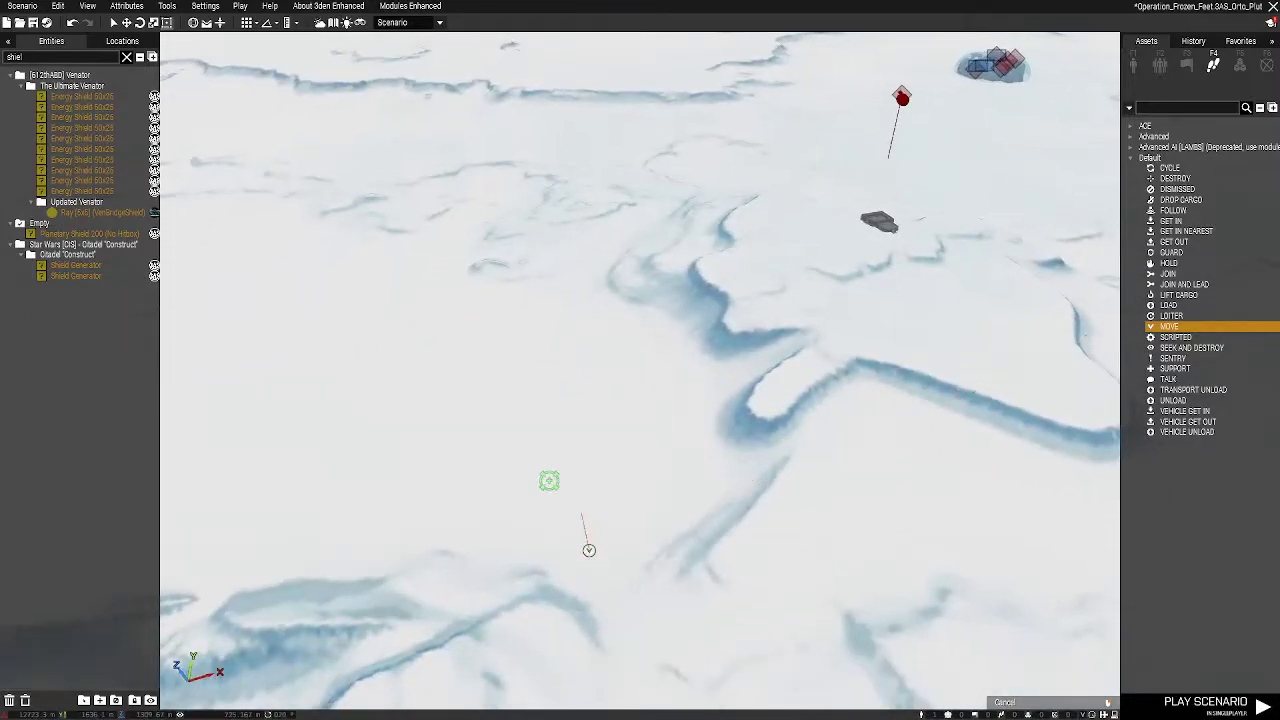
pyautogui.press('w')
# End the helicopter's route with a CYCLE waypoint so that it patrols in a loop
pyautogui.click(1184, 170)
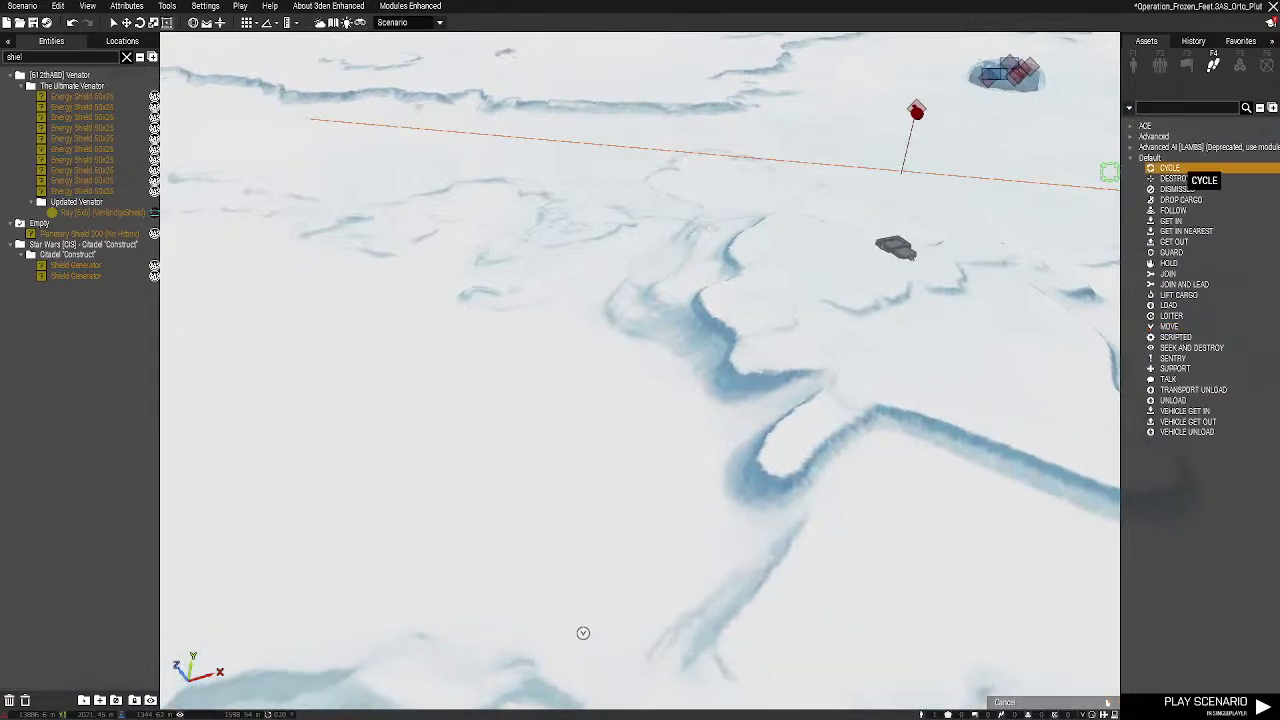
pyautogui.press('w')
pyautogui.press('d')
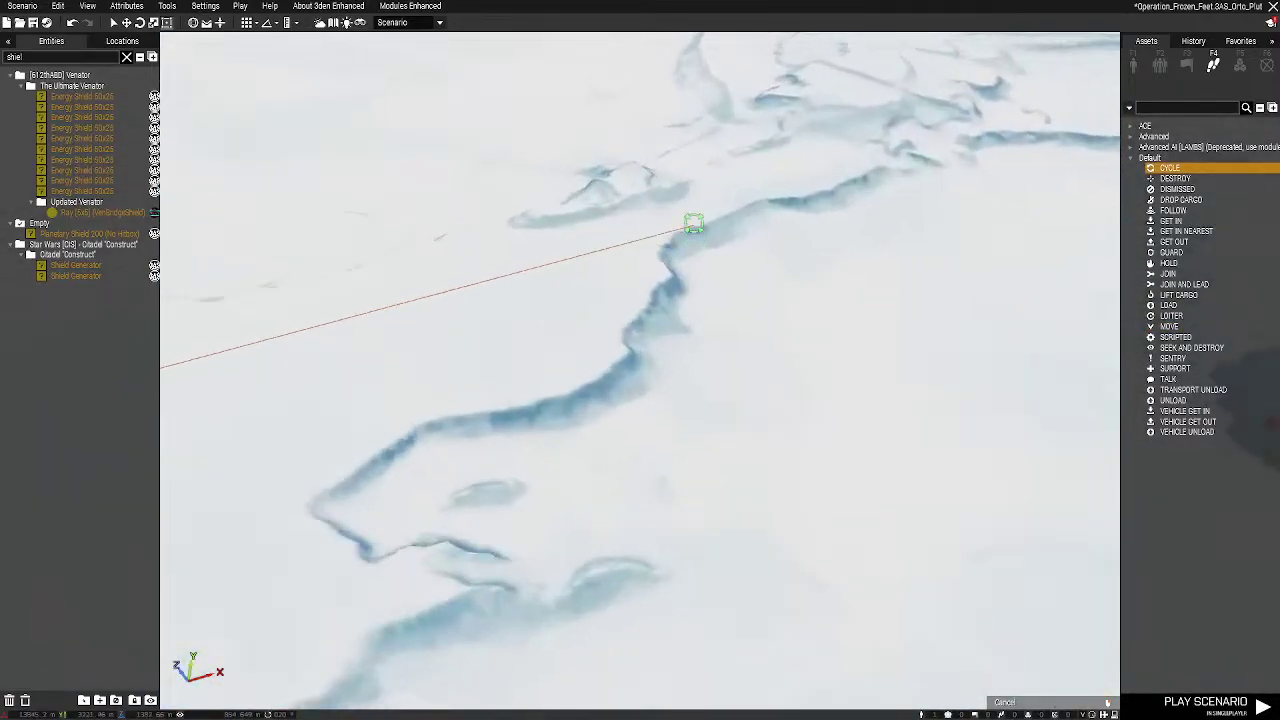
pyautogui.moveTo(777, 243); pyautogui.dragTo(320, 410, button='right')
pyautogui.click(678, 314)
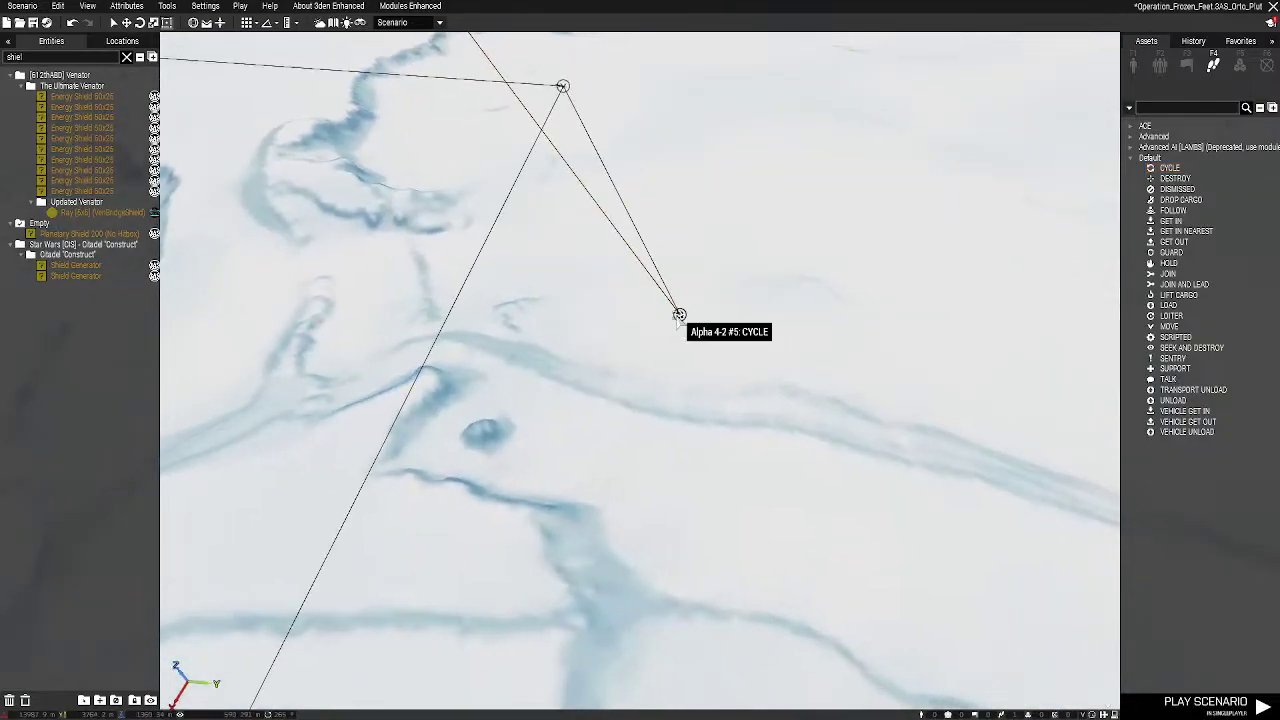
# Examine the helicopter's patrol route around the fortress from several sides
pyautogui.moveTo(987, 537); pyautogui.dragTo(949, 458, button='right')
pyautogui.press('s')
pyautogui.press('w')
pyautogui.moveTo(401, 468); pyautogui.dragTo(800, 230, button='right')
pyautogui.press('s')
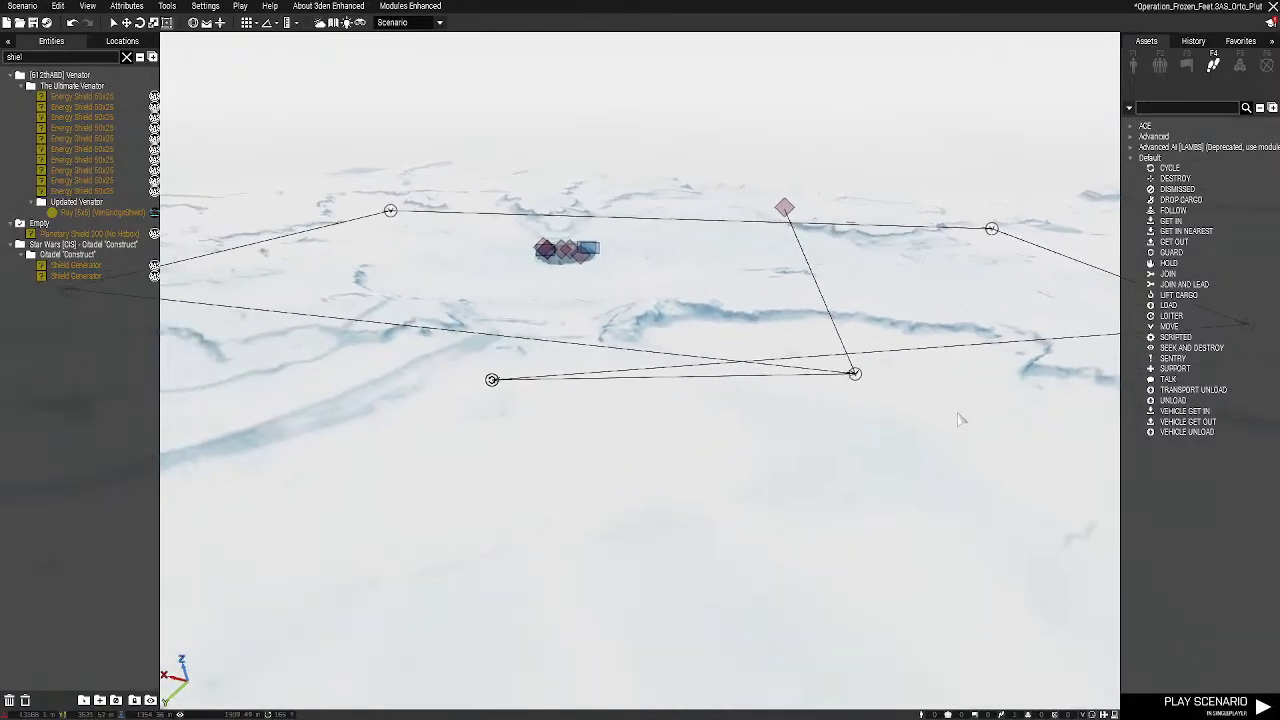
pyautogui.press('d')
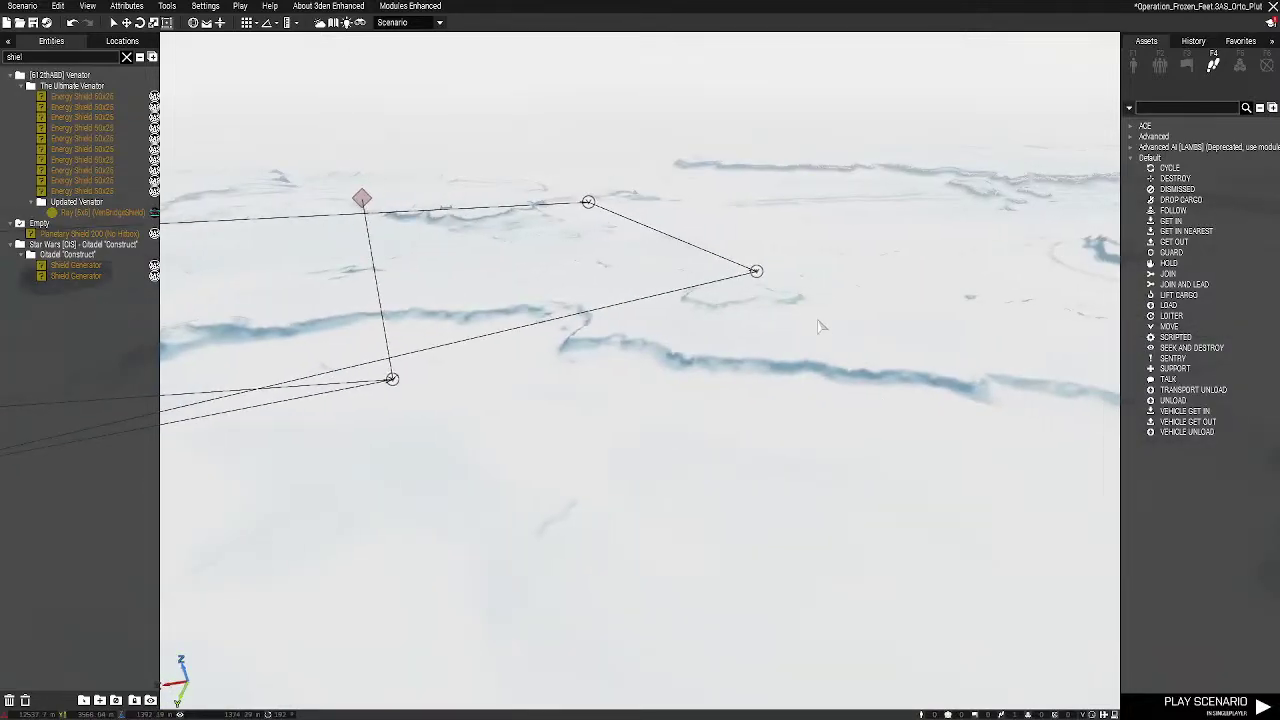
pyautogui.press('d')
pyautogui.moveTo(990, 394); pyautogui.dragTo(660, 370, button='right')
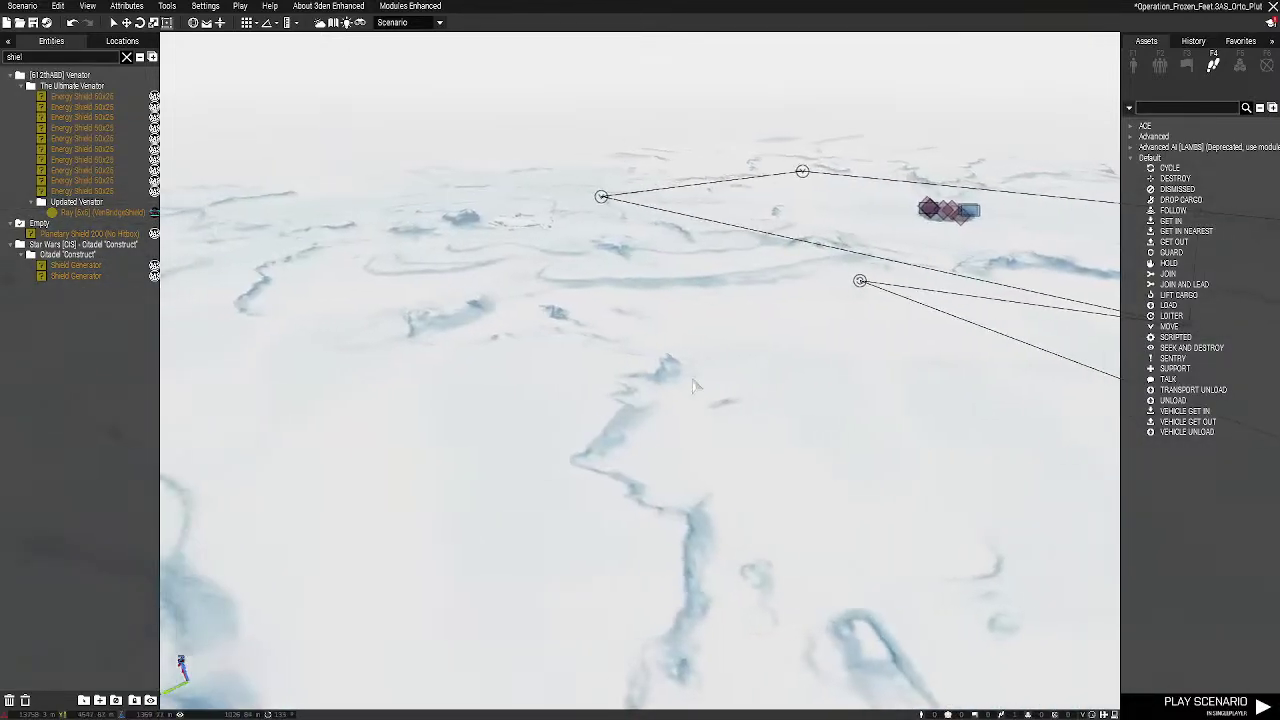
pyautogui.press('w')
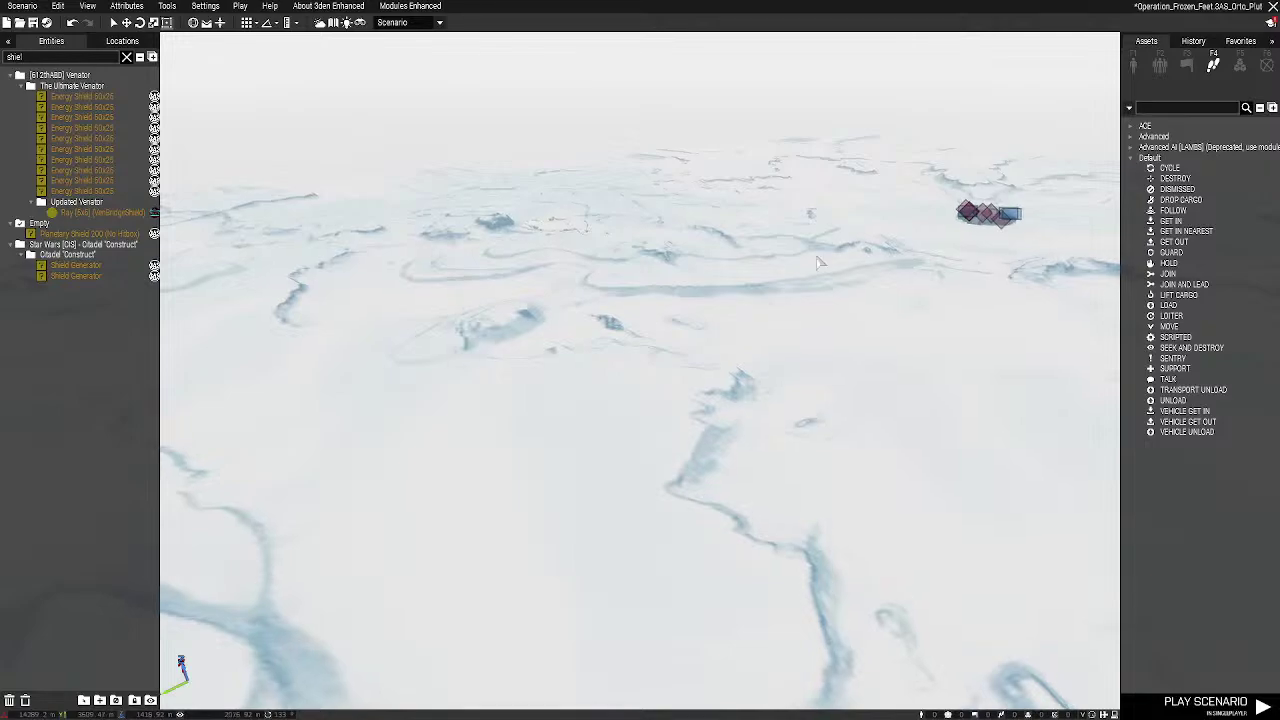
# Move the distant MOVE waypoint farther out from the fortress to widen the patrol route
pyautogui.moveTo(628, 322); pyautogui.dragTo(757, 331, button='right')
pyautogui.moveTo(672, 200); pyautogui.dragTo(565, 185, button='right')
pyautogui.press('w')
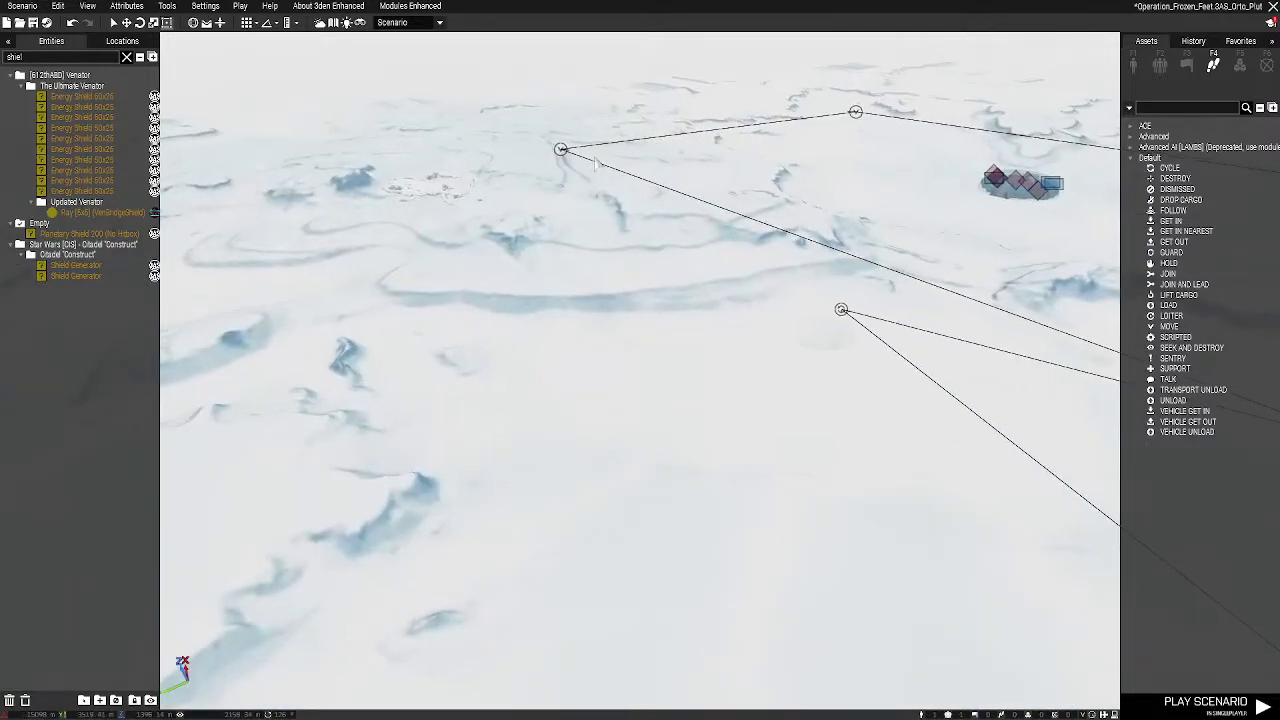
pyautogui.moveTo(559, 153); pyautogui.dragTo(139, 157)
pyautogui.press('a')
pyautogui.moveTo(712, 400); pyautogui.dragTo(826, 396, button='right')
pyautogui.press('w')
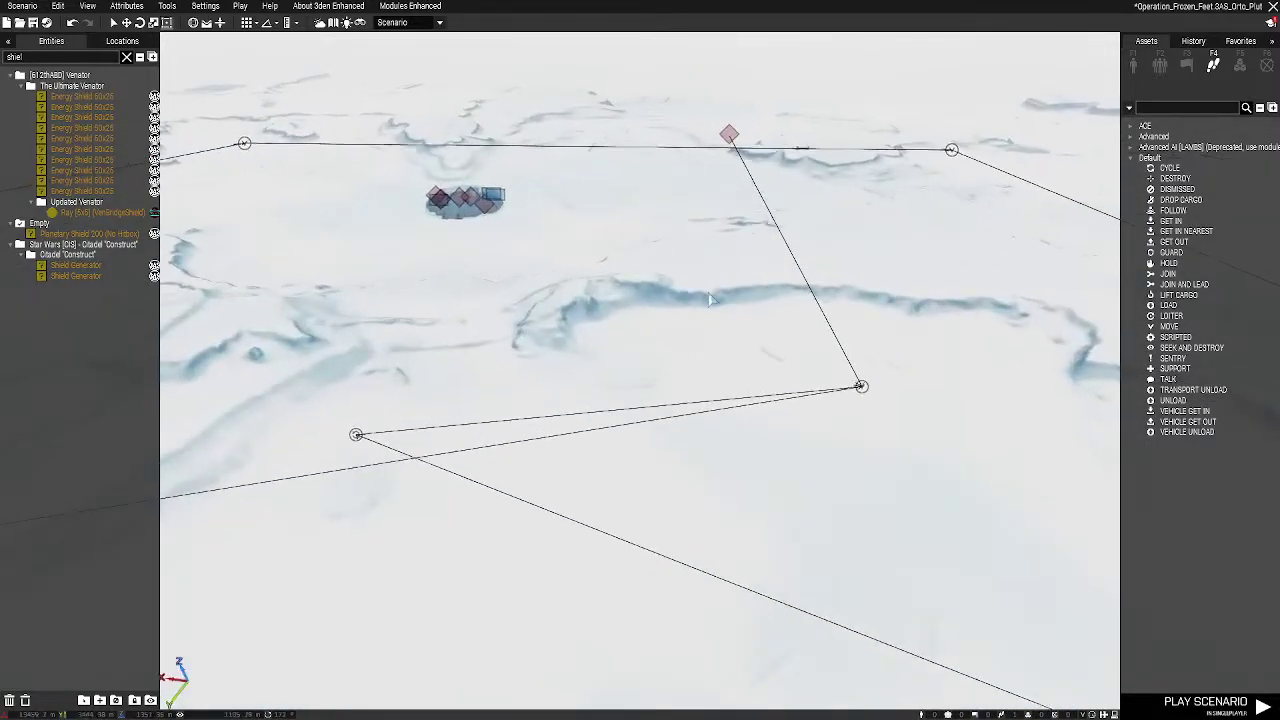
# Examine the small walled outpost on the snowy plateau, including its courtyard and outer walls
pyautogui.press('w')
pyautogui.press('d')
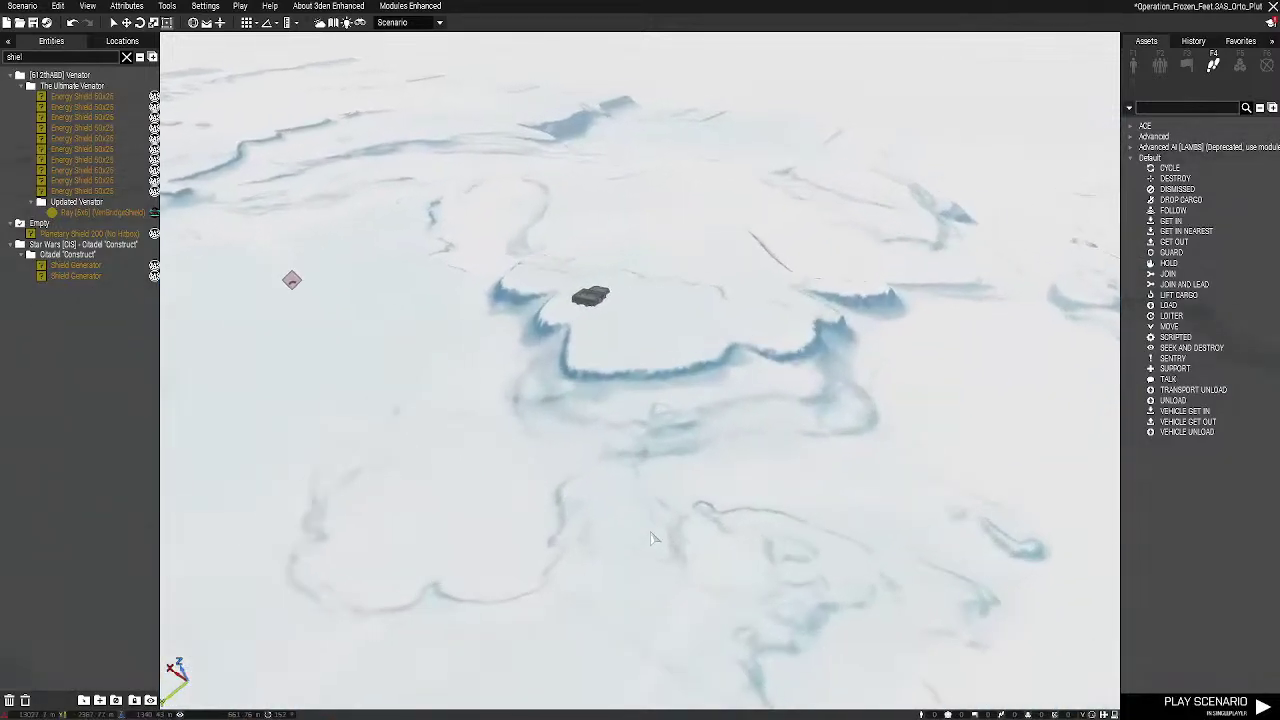
pyautogui.moveTo(652, 424); pyautogui.dragTo(603, 437, button='right')
pyautogui.press('w')
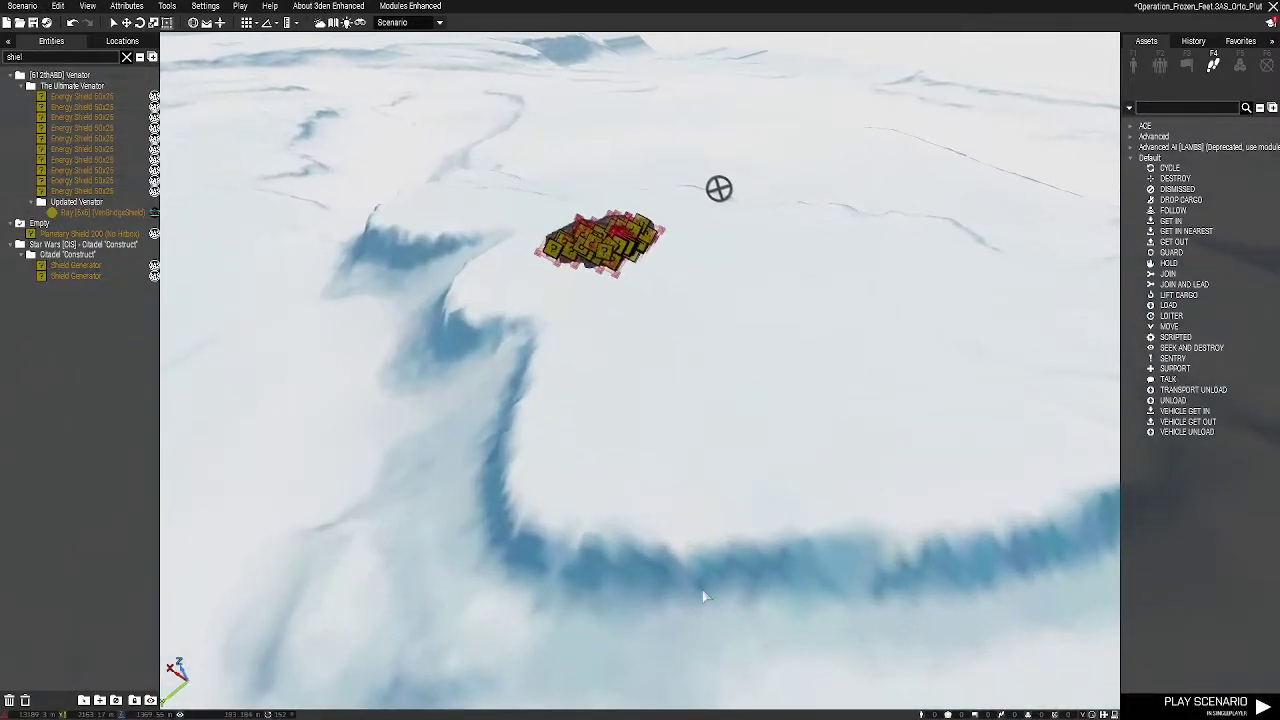
pyautogui.press('w')
pyautogui.moveTo(672, 555); pyautogui.dragTo(811, 523, button='right')
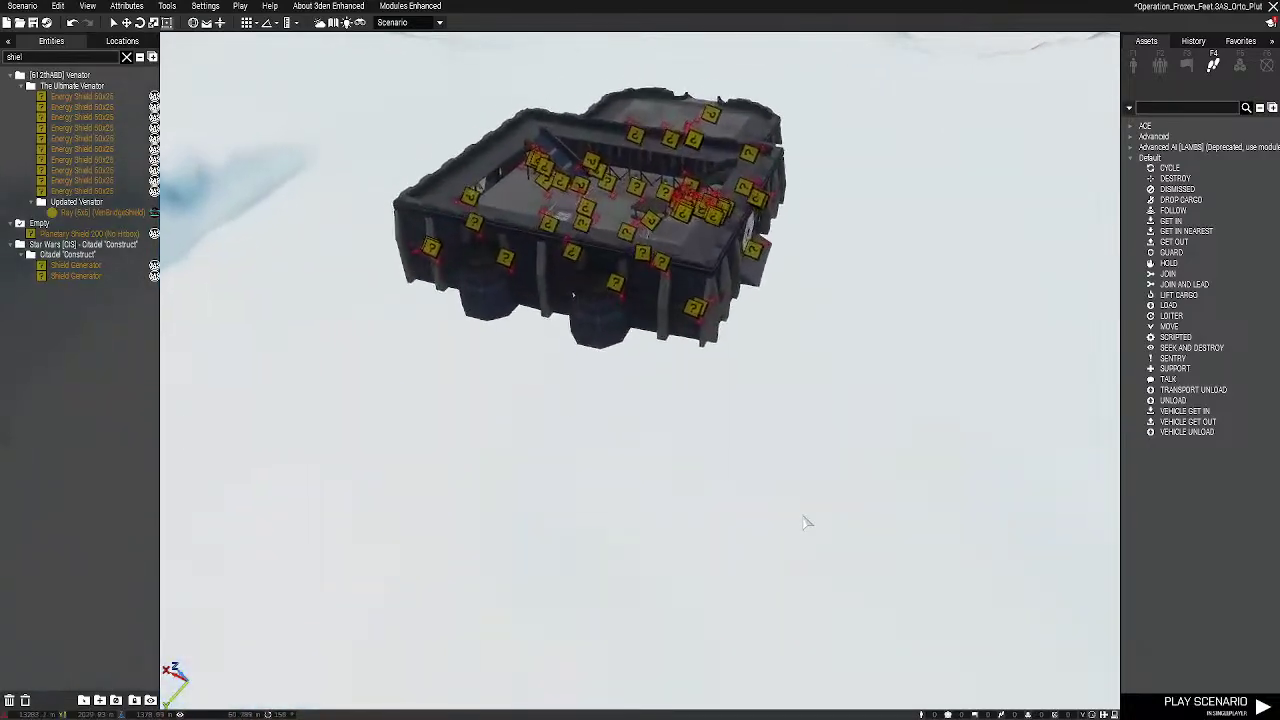
pyautogui.press('w')
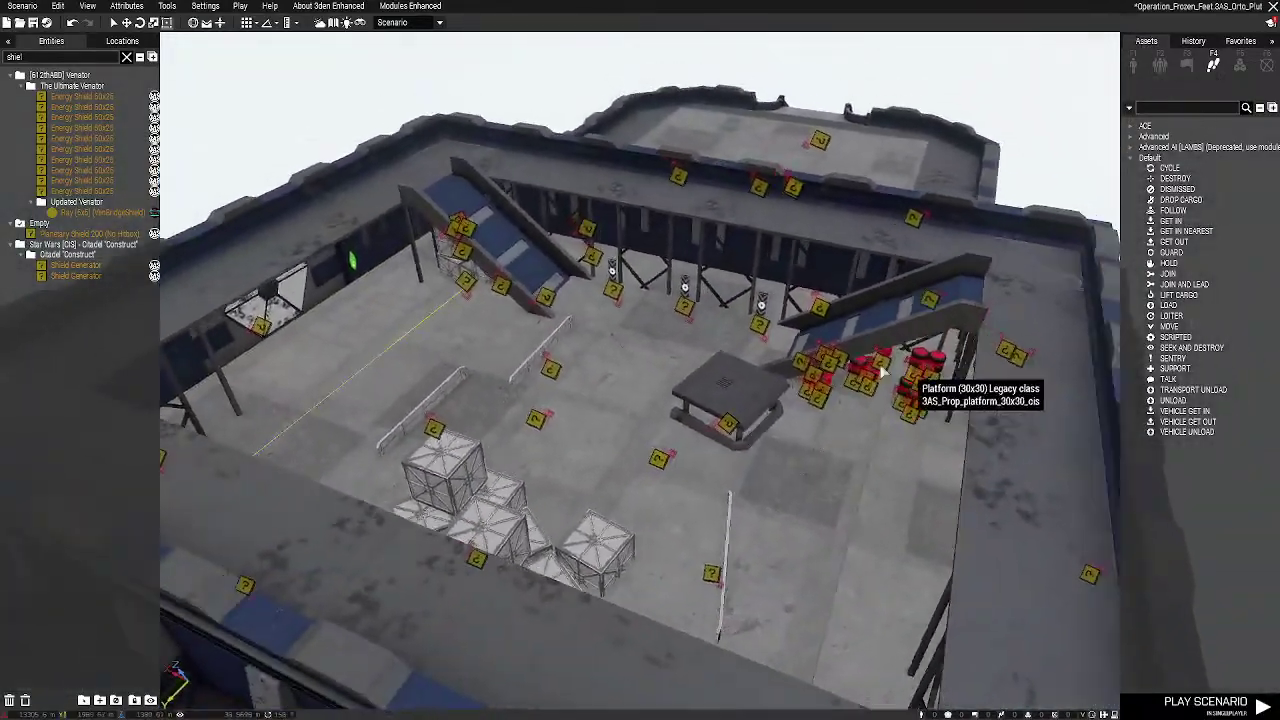
pyautogui.press('s')
pyautogui.moveTo(882, 372); pyautogui.dragTo(796, 344, button='right')
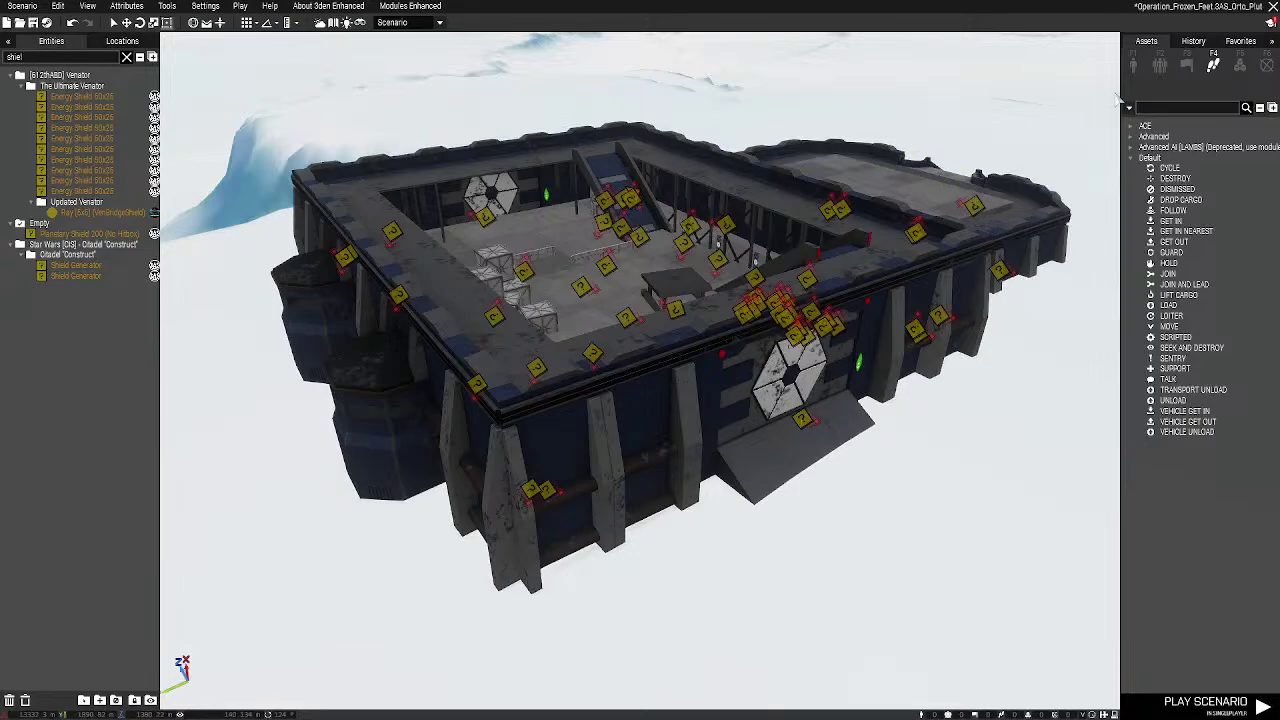
# Show the OPFOR group compositions for [DBA] CIS Infantry (Winter)
pyautogui.click(1160, 66)
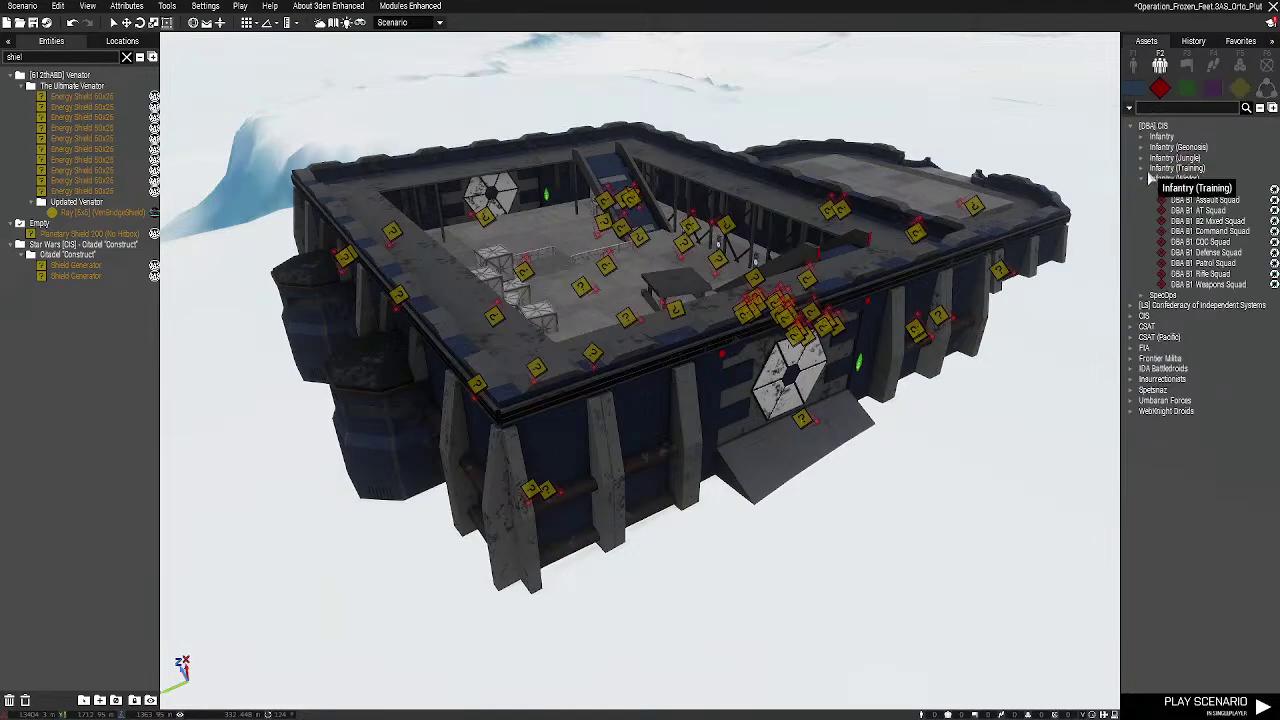
pyautogui.press('w')
pyautogui.moveTo(786, 397); pyautogui.dragTo(490, 290, button='right')
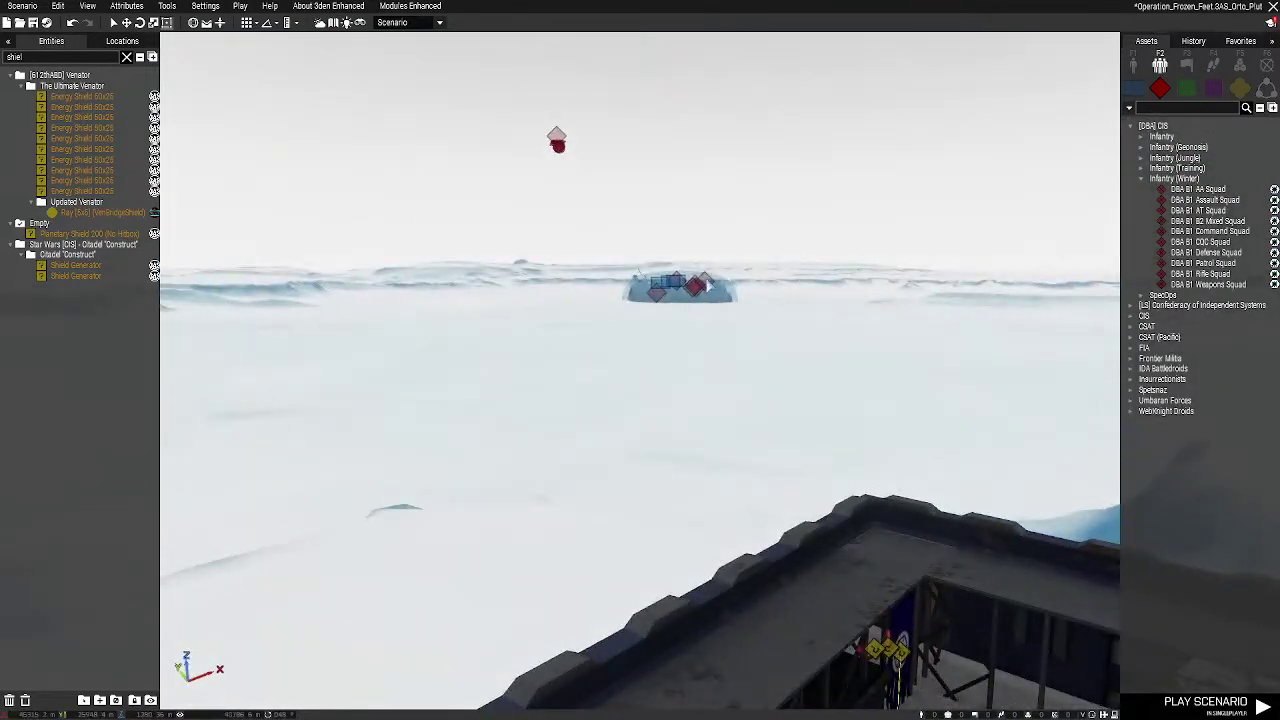
# Raise the two sunken CIS barricades in the outpost's courtyard above the floor
pyautogui.moveTo(701, 322); pyautogui.dragTo(788, 492, button='right')
pyautogui.press('w')
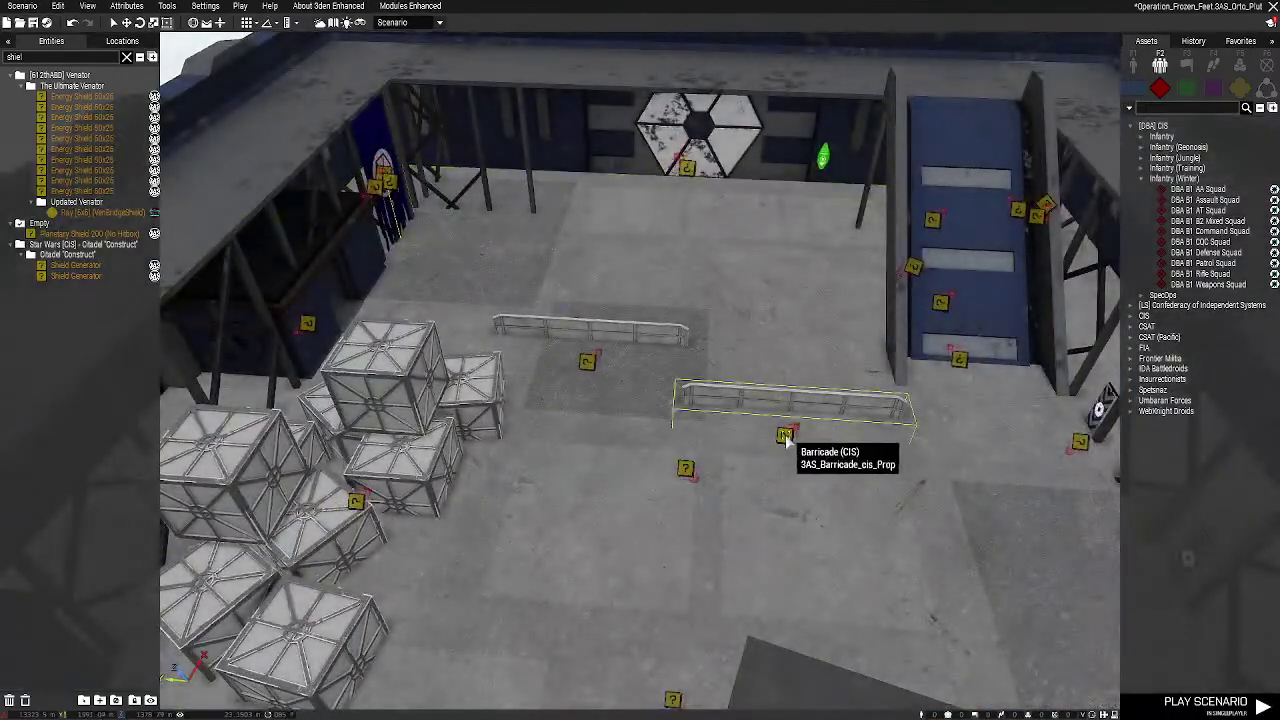
pyautogui.keyDown('alt'); pyautogui.moveTo(784, 440); pyautogui.dragTo(791, 409); pyautogui.keyUp('alt')
pyautogui.keyDown('alt'); pyautogui.moveTo(589, 363); pyautogui.dragTo(597, 317); pyautogui.keyUp('alt')
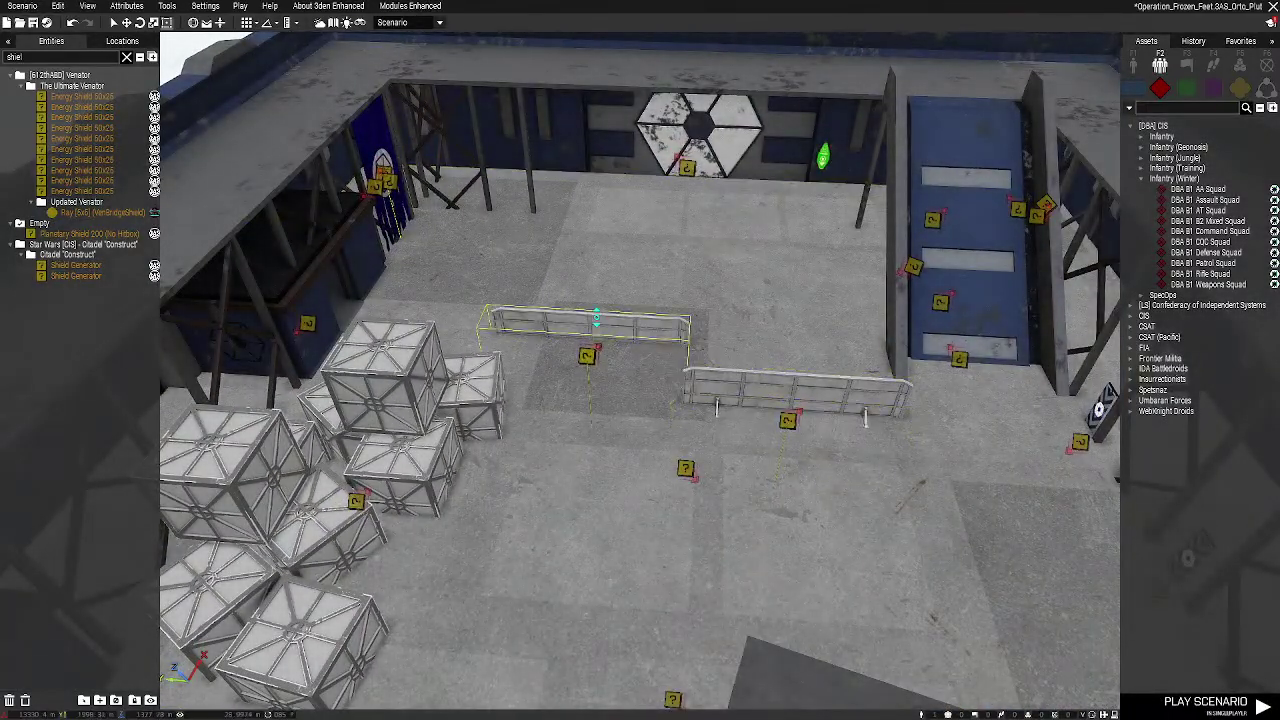
# Raise the sunken Short Wall (Bunker) and the blue barricade beside it above the outpost's courtyard floor
pyautogui.press('s')
pyautogui.moveTo(698, 510); pyautogui.dragTo(606, 469, button='right')
pyautogui.press('w')
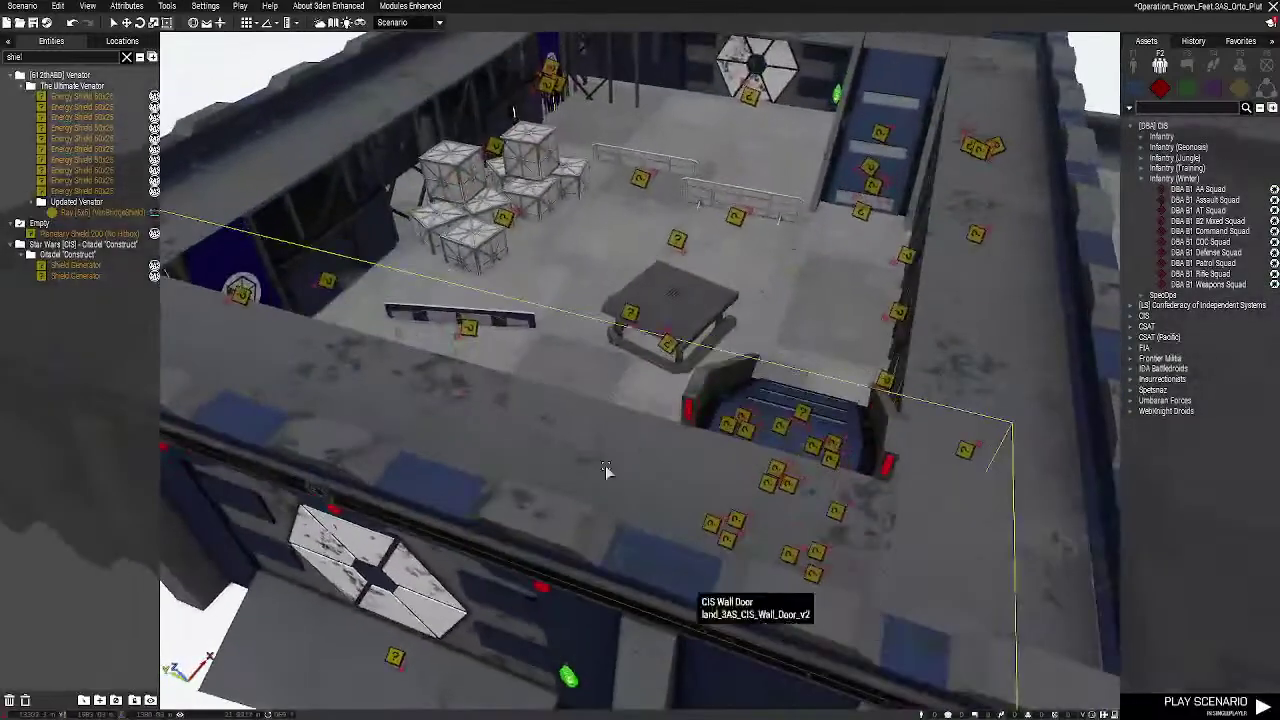
pyautogui.keyDown('alt'); pyautogui.moveTo(645, 318); pyautogui.dragTo(673, 280); pyautogui.keyUp('alt')
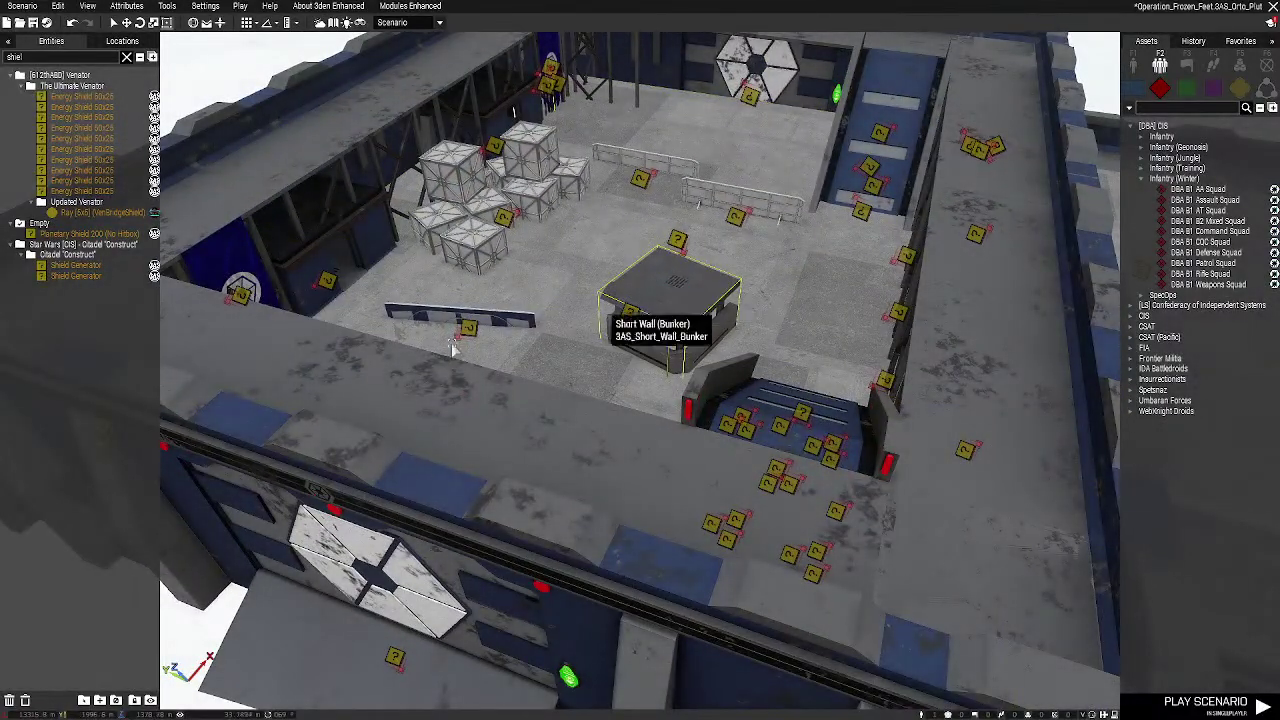
pyautogui.click(490, 218)
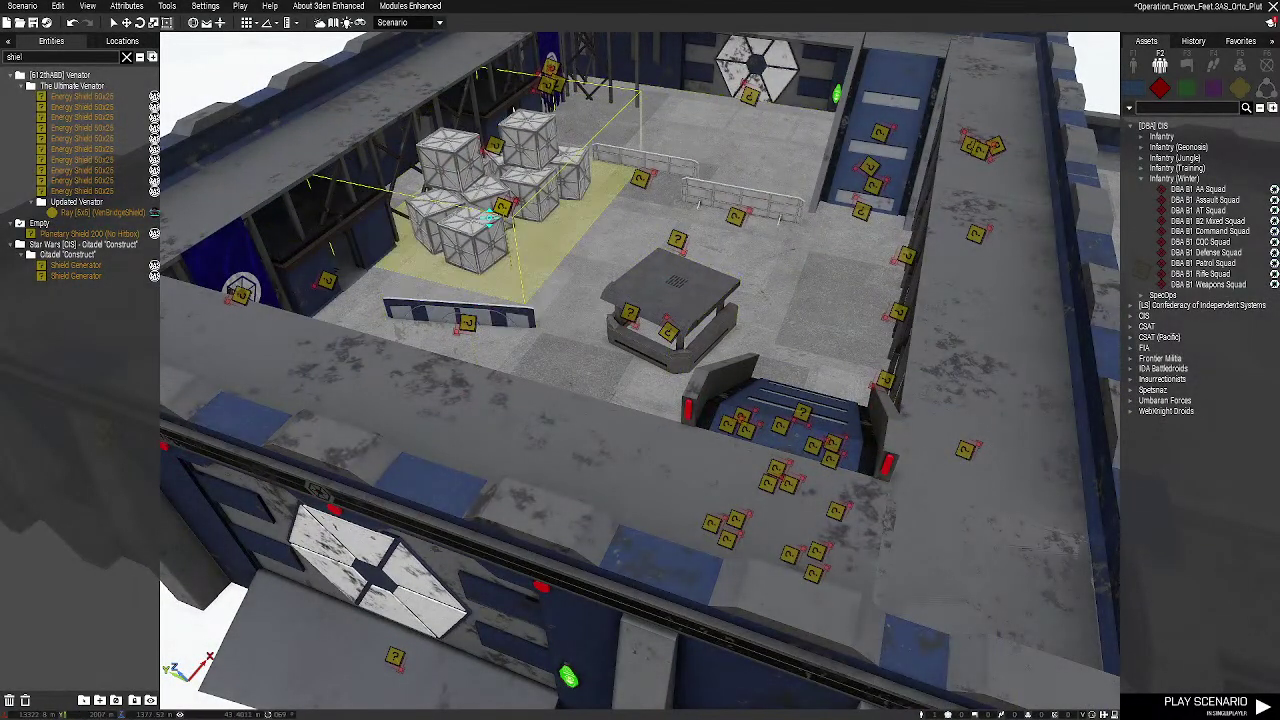
# Place two crewed [3AS] CIS Mortars in the outpost's courtyard, one by the white railings and one beside the crates
pyautogui.press('s')
pyautogui.moveTo(537, 457); pyautogui.dragTo(428, 629, button='right')
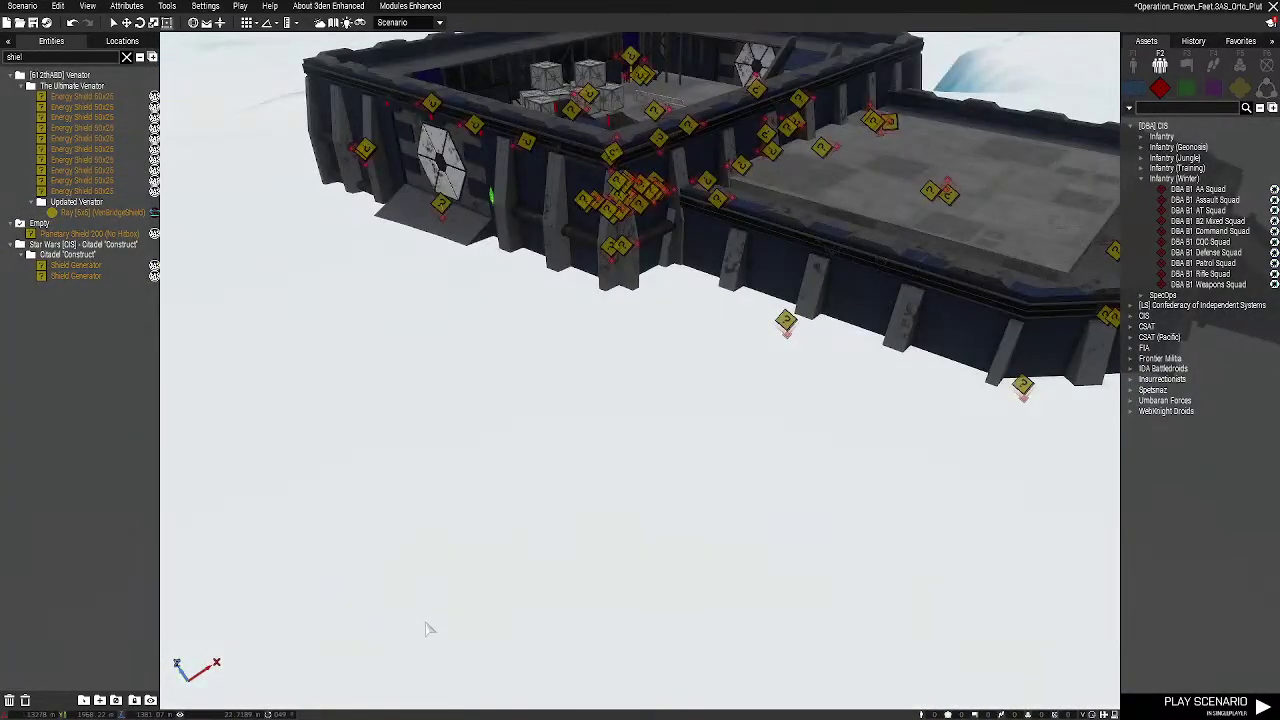
pyautogui.click(1136, 66)
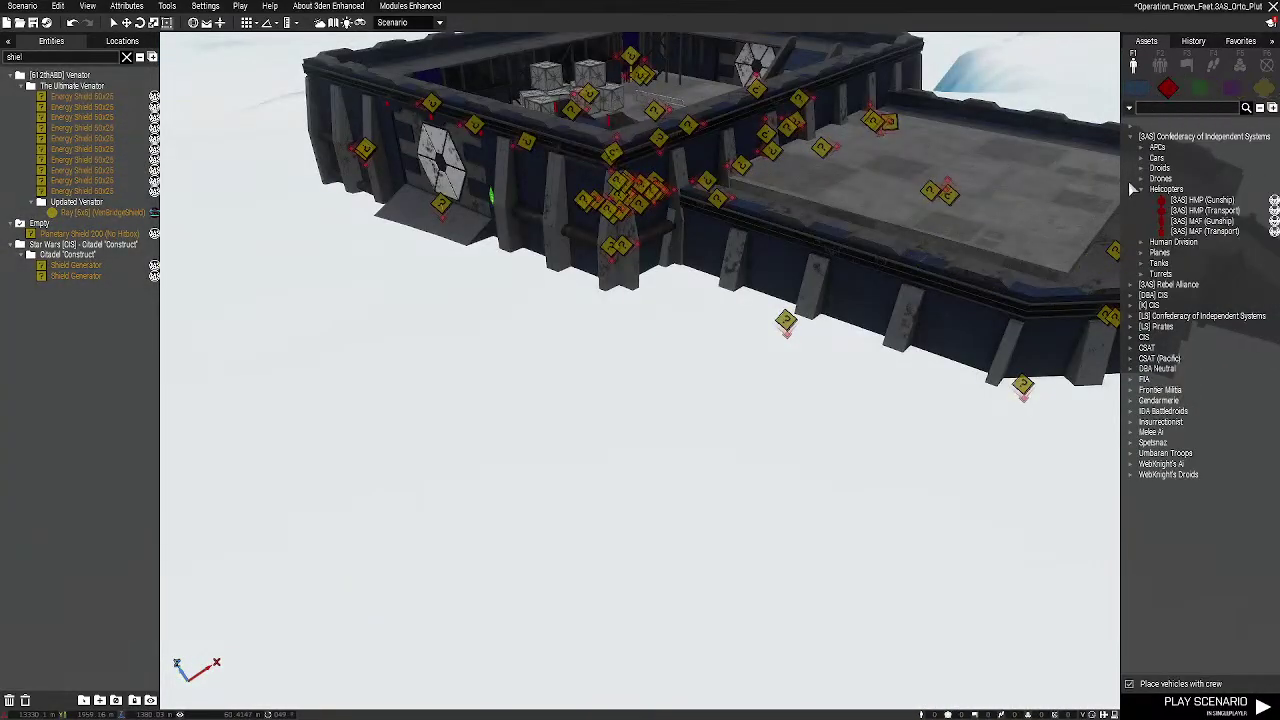
pyautogui.click(1140, 274)
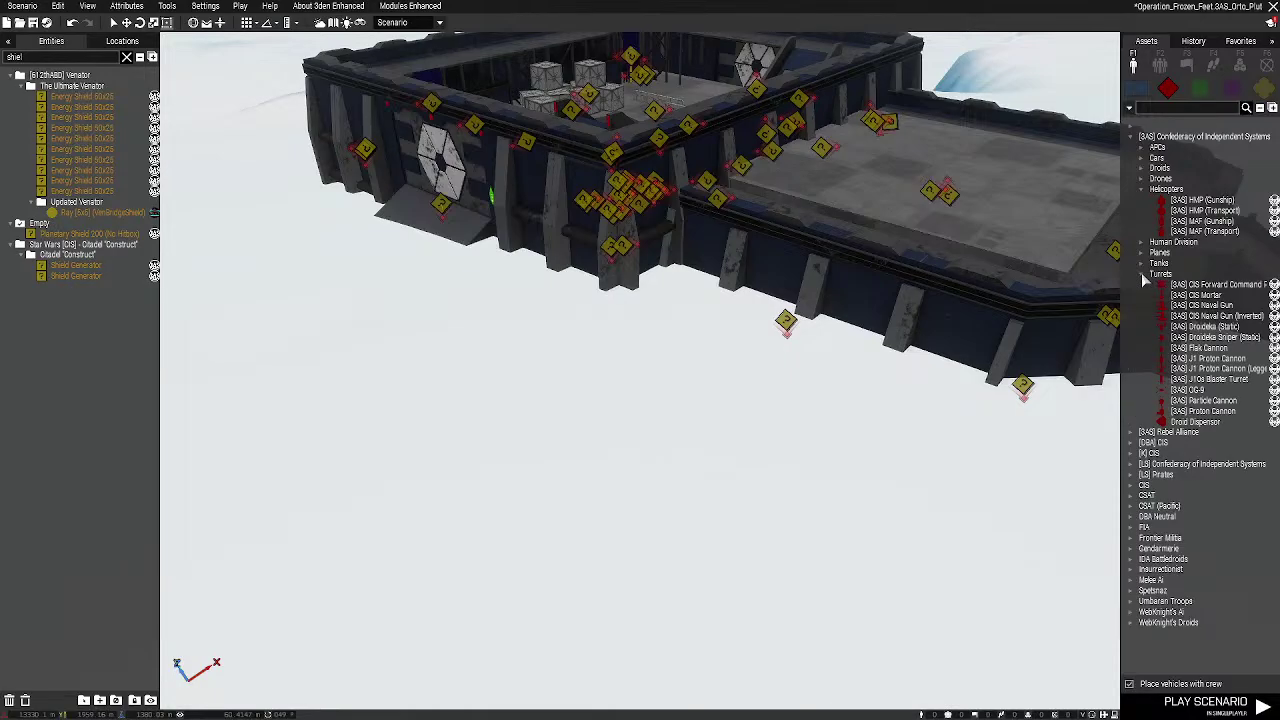
pyautogui.click(1214, 295)
pyautogui.press('w')
pyautogui.moveTo(706, 364)
pyautogui.mouseDown(button='right')
pyautogui.moveTo(914, 131)
pyautogui.moveTo(837, 246)
pyautogui.moveTo(777, 246)
pyautogui.moveTo(727, 302)
pyautogui.moveTo(1000, 306)
pyautogui.mouseUp(button='right')
pyautogui.moveTo(794, 322); pyautogui.dragTo(712, 331, button='right')
pyautogui.click(718, 252)
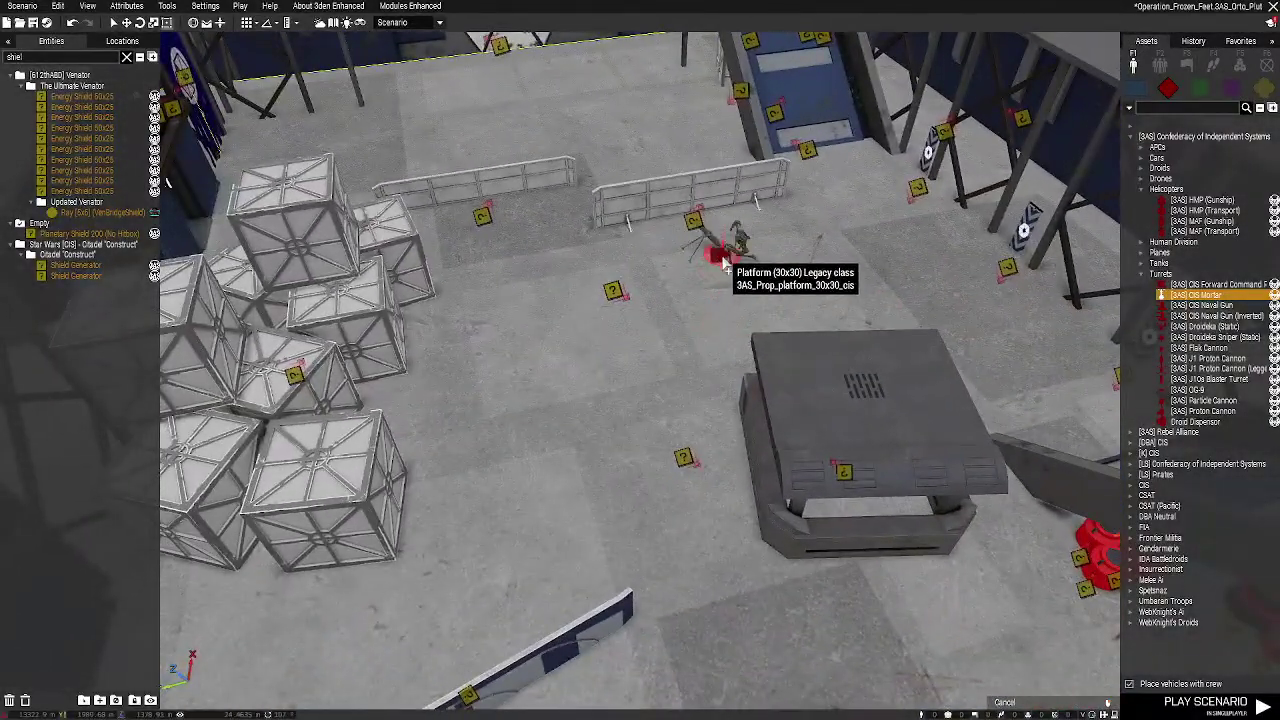
pyautogui.click(500, 398)
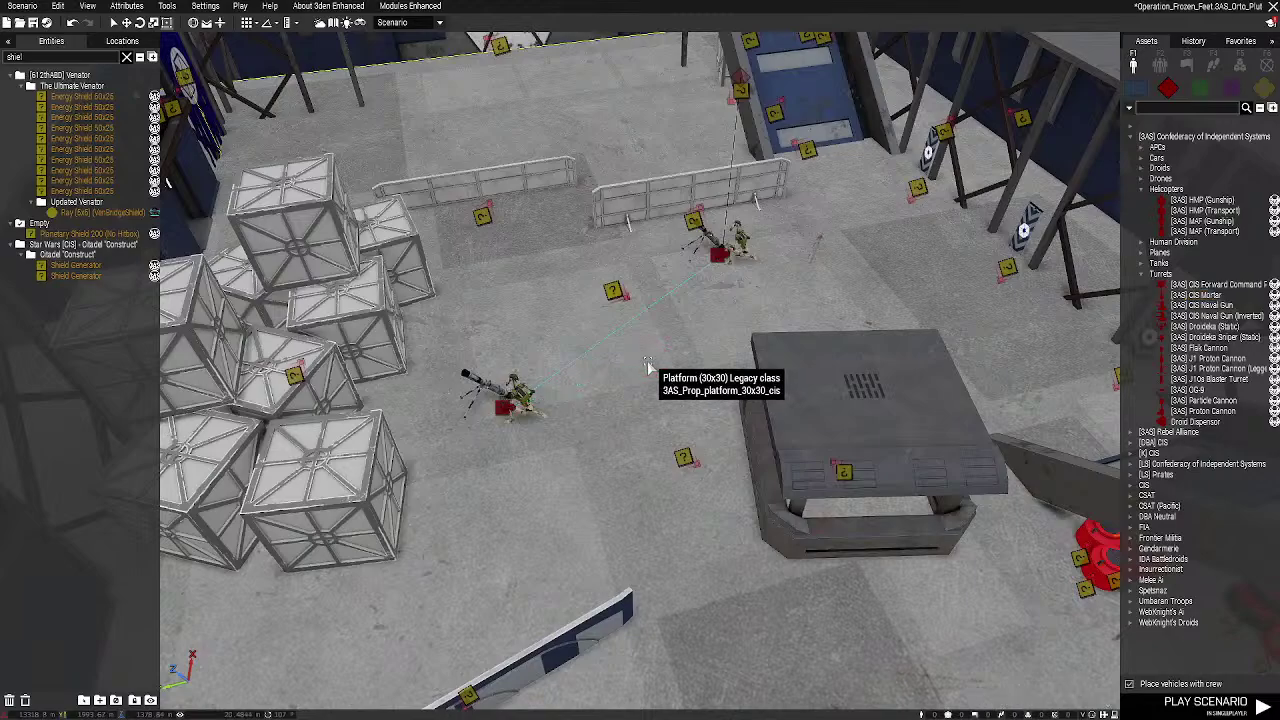
# Place a crewed [3AS] Flak Cannon on the outpost's 20x20 platform with its barrels pointing over the courtyard
pyautogui.press('d')
pyautogui.press('a')
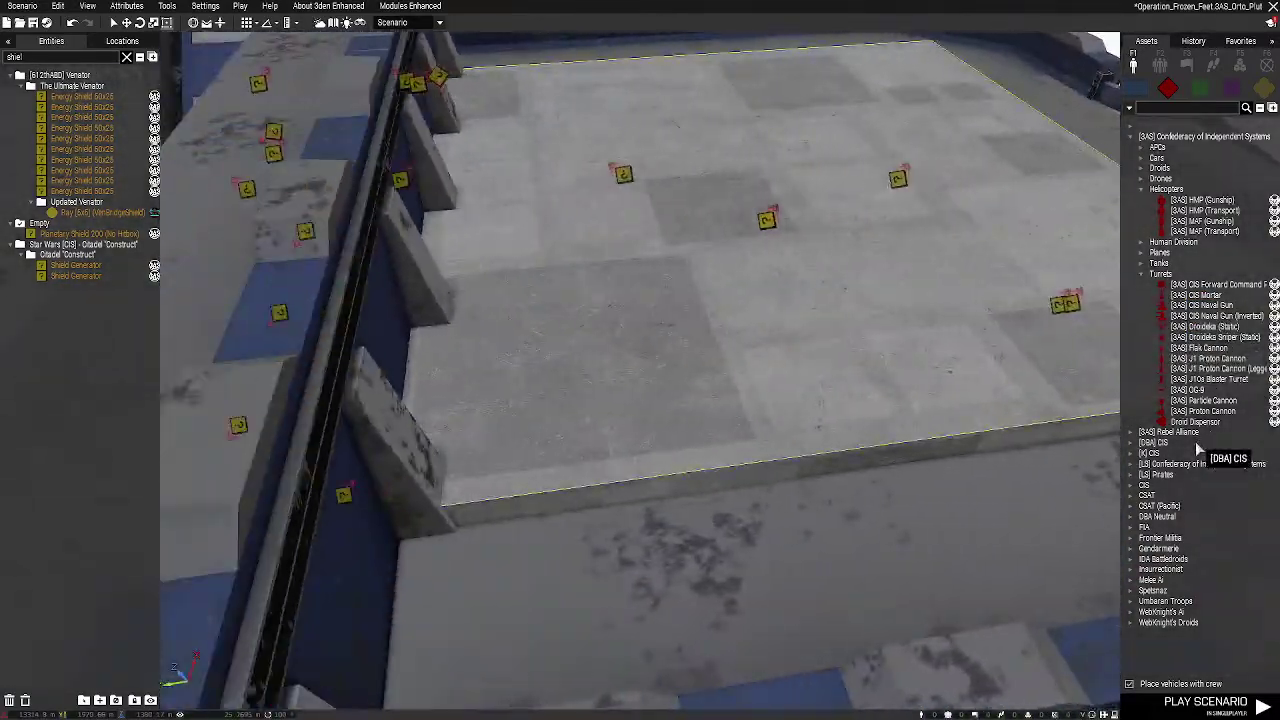
pyautogui.moveTo(1197, 445); pyautogui.dragTo(1138, 399, button='right')
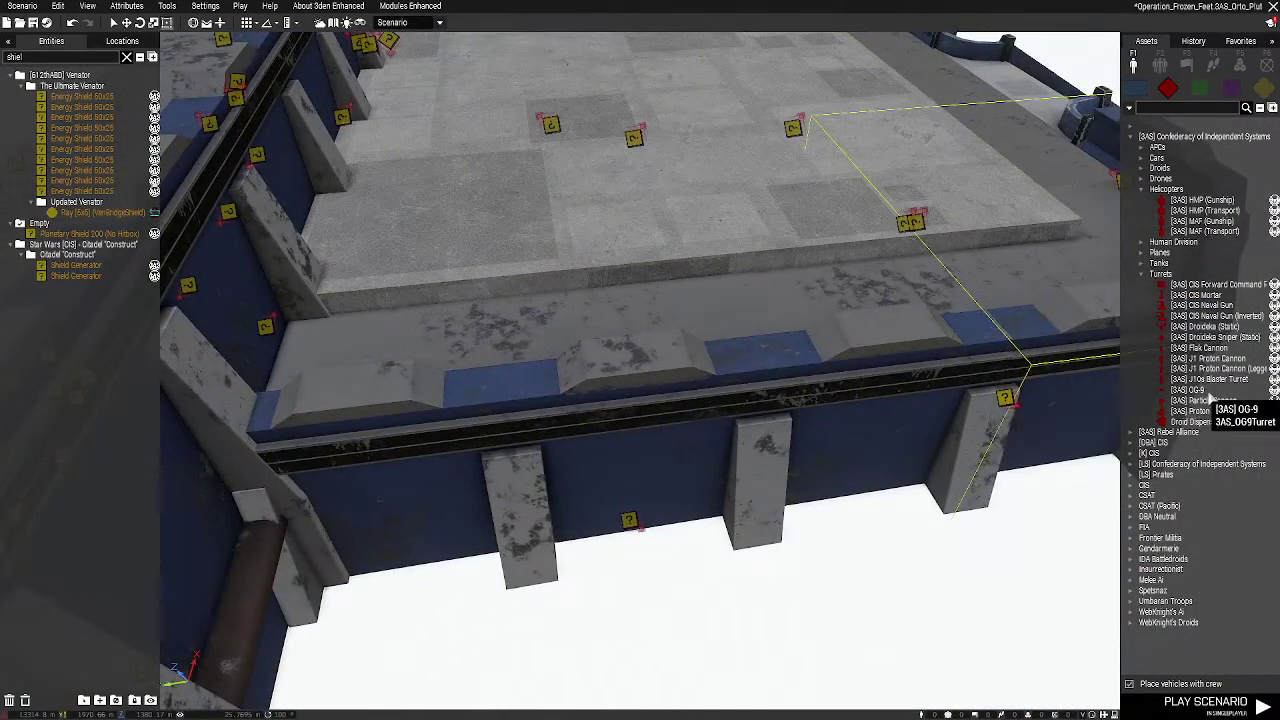
pyautogui.click(1205, 348)
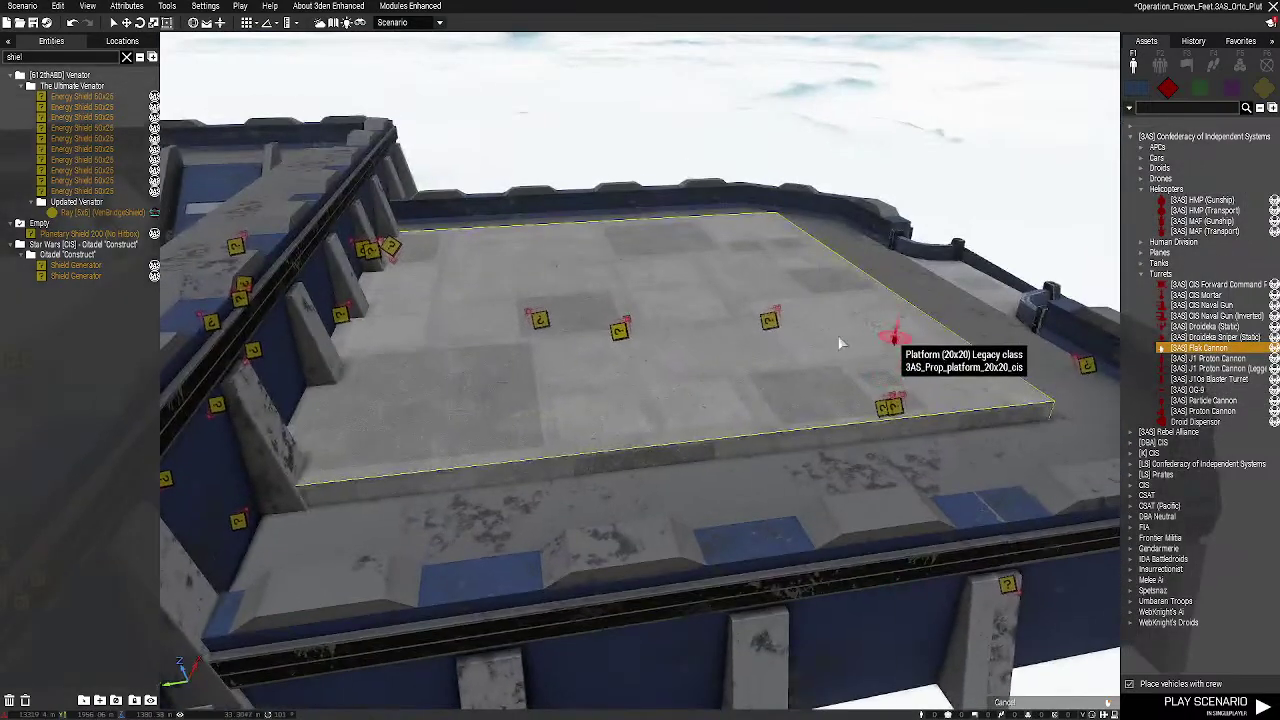
pyautogui.click(765, 322)
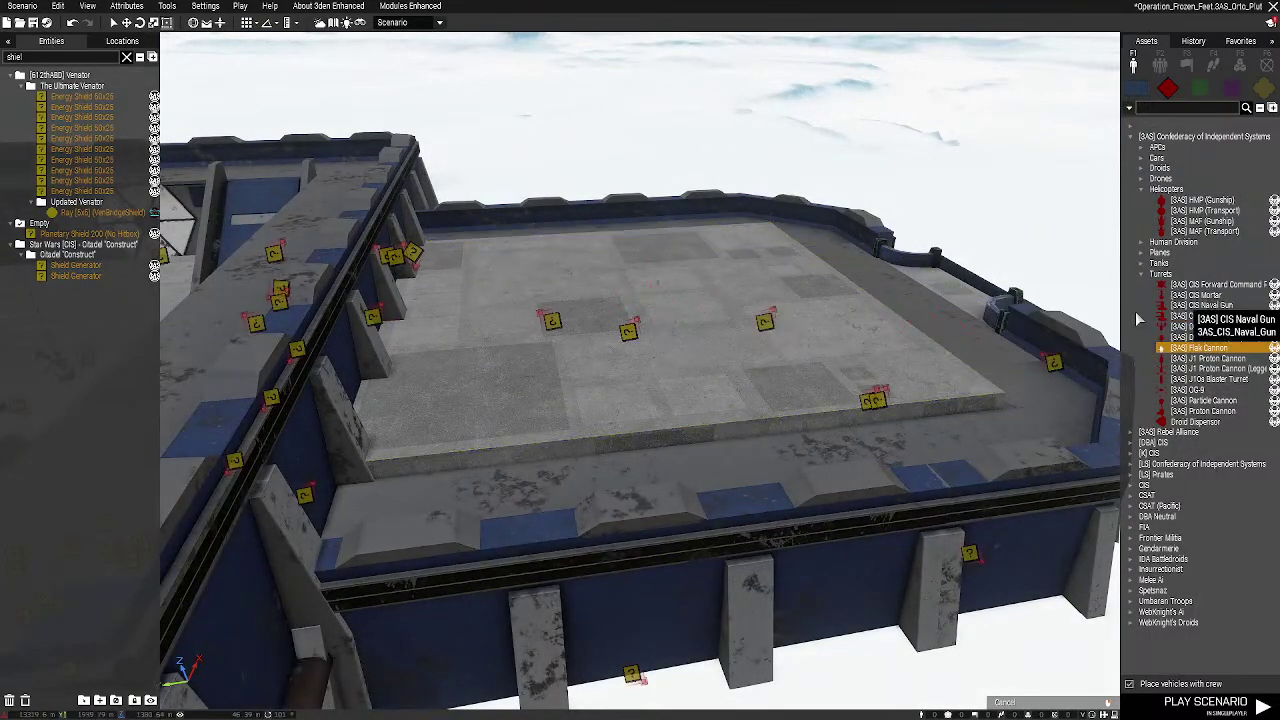
pyautogui.click(668, 295)
pyautogui.moveTo(668, 295); pyautogui.dragTo(638, 328)
pyautogui.press('d')
pyautogui.moveTo(638, 328); pyautogui.dragTo(489, 302, button='right')
pyautogui.press('s')
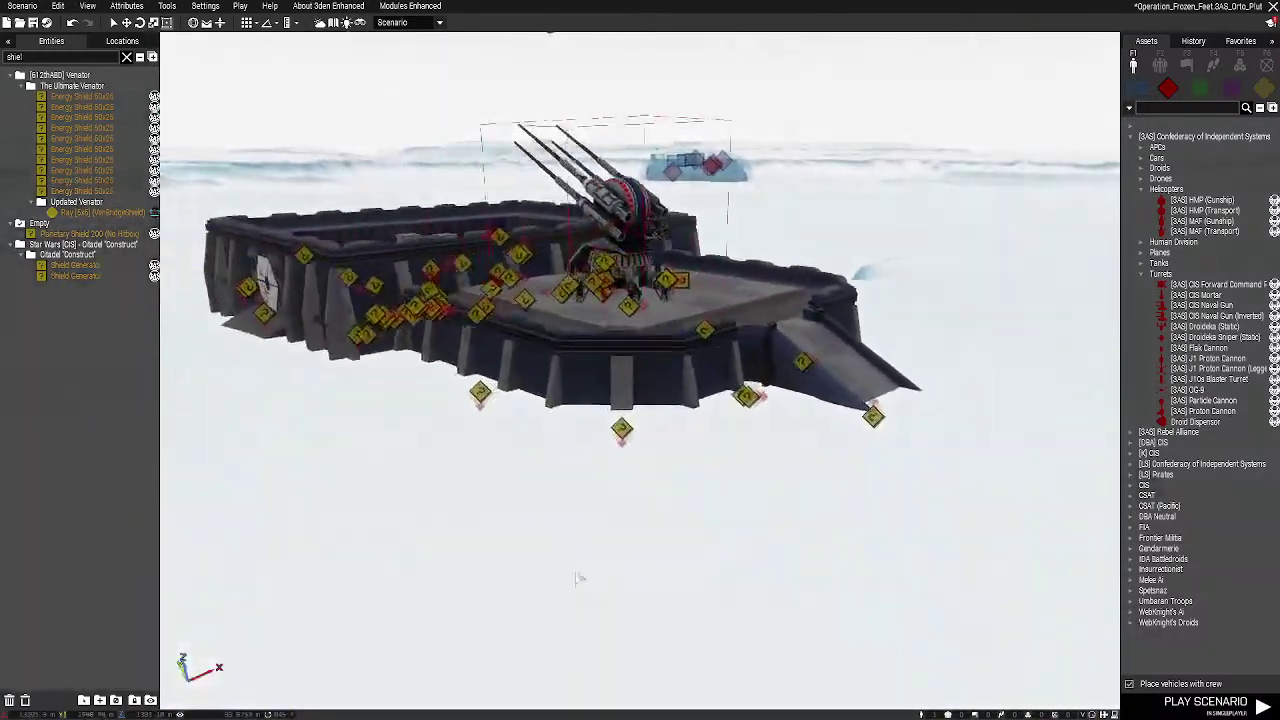
# Examine the flak cannon's placement on the outpost and its outlook toward the distant ship, trigger and shielded fortress
pyautogui.press('q')
pyautogui.moveTo(823, 500); pyautogui.dragTo(690, 535, button='right')
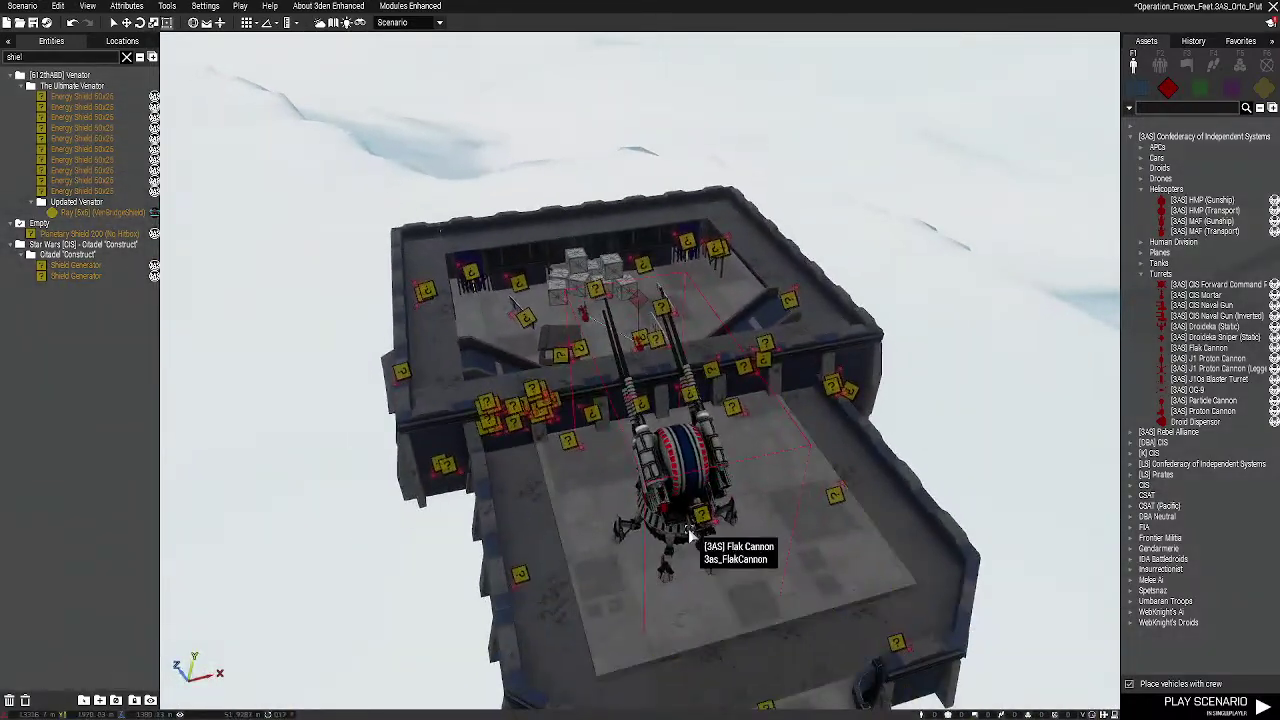
pyautogui.moveTo(785, 566); pyautogui.dragTo(30, 205, button='right')
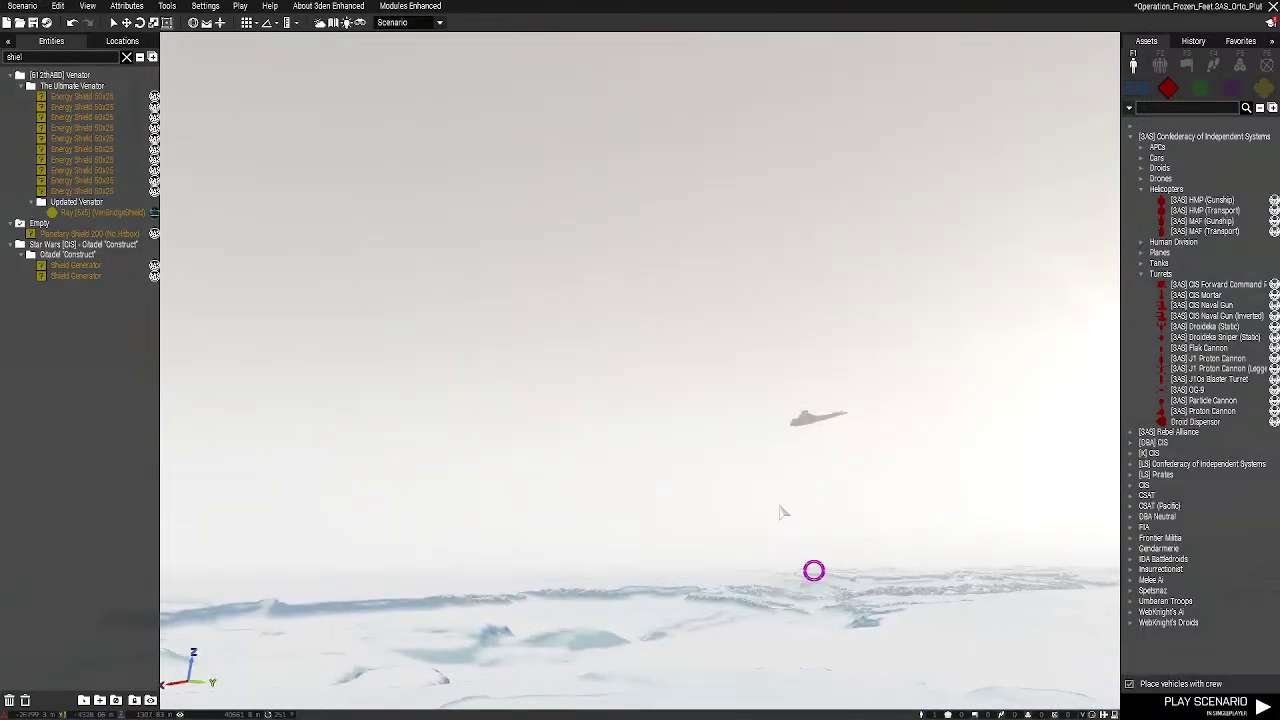
pyautogui.moveTo(783, 514); pyautogui.dragTo(706, 422, button='right')
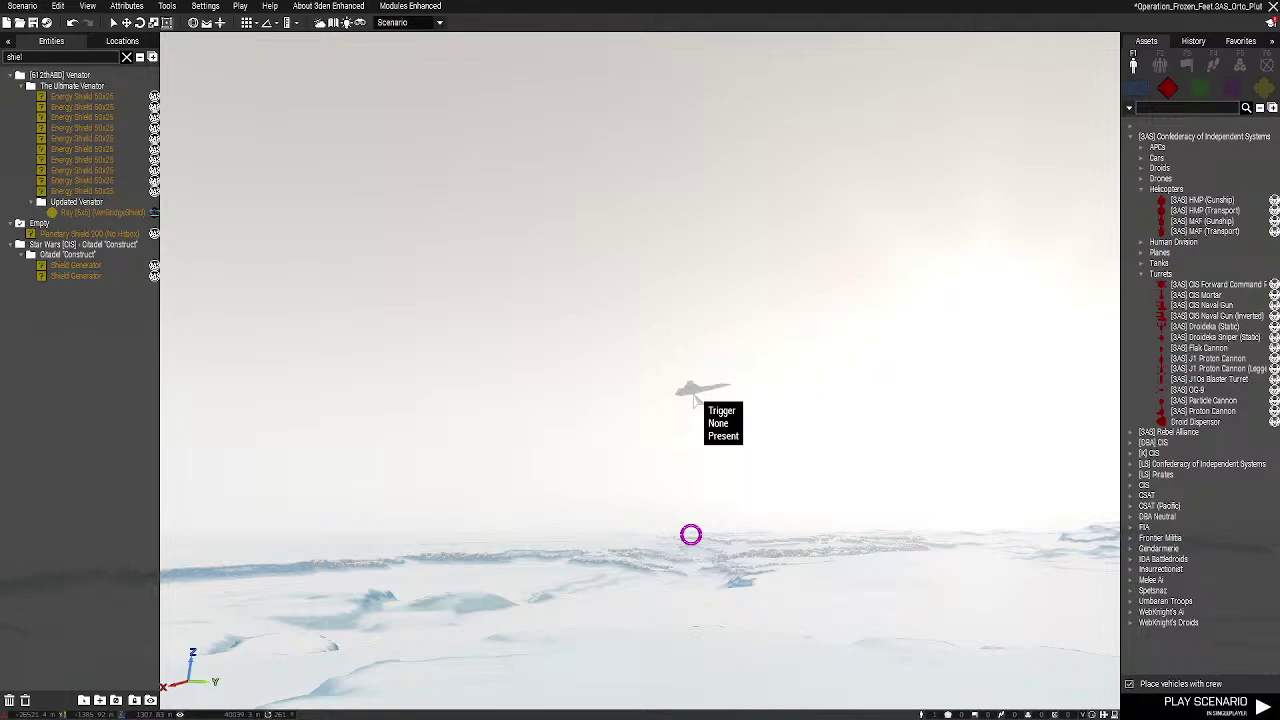
pyautogui.moveTo(541, 326); pyautogui.dragTo(228, 393, button='right')
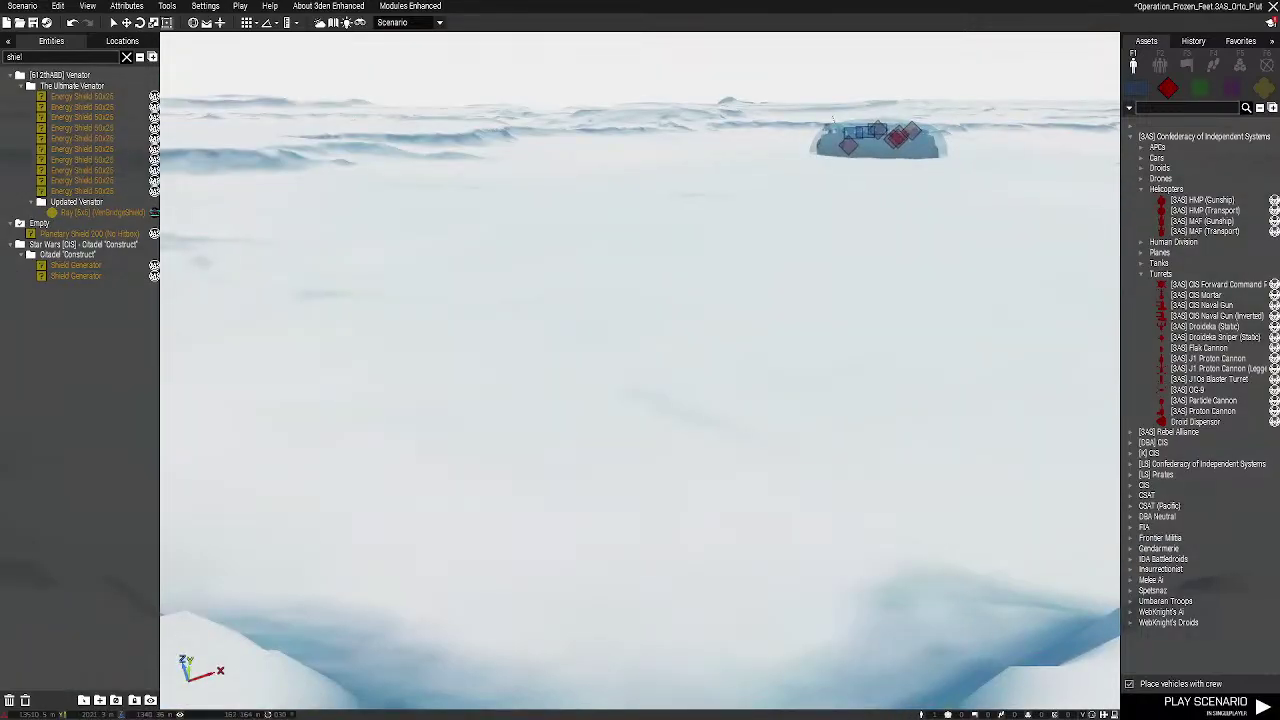
pyautogui.press('s')
pyautogui.moveTo(495, 380); pyautogui.dragTo(797, 655, button='right')
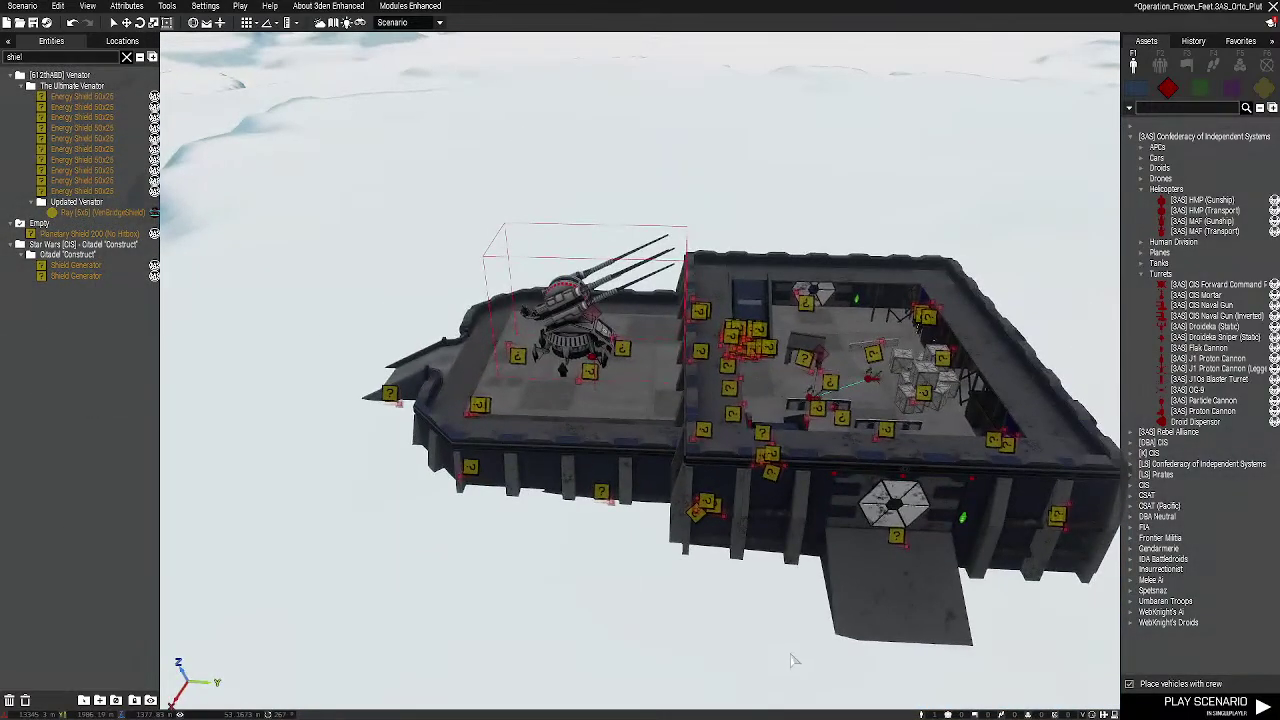
# Place a crewed [3AS] J10s Blaster Turret in the courtyard between the blue barricade and the crates, and set its facing direction
pyautogui.click(1192, 391)
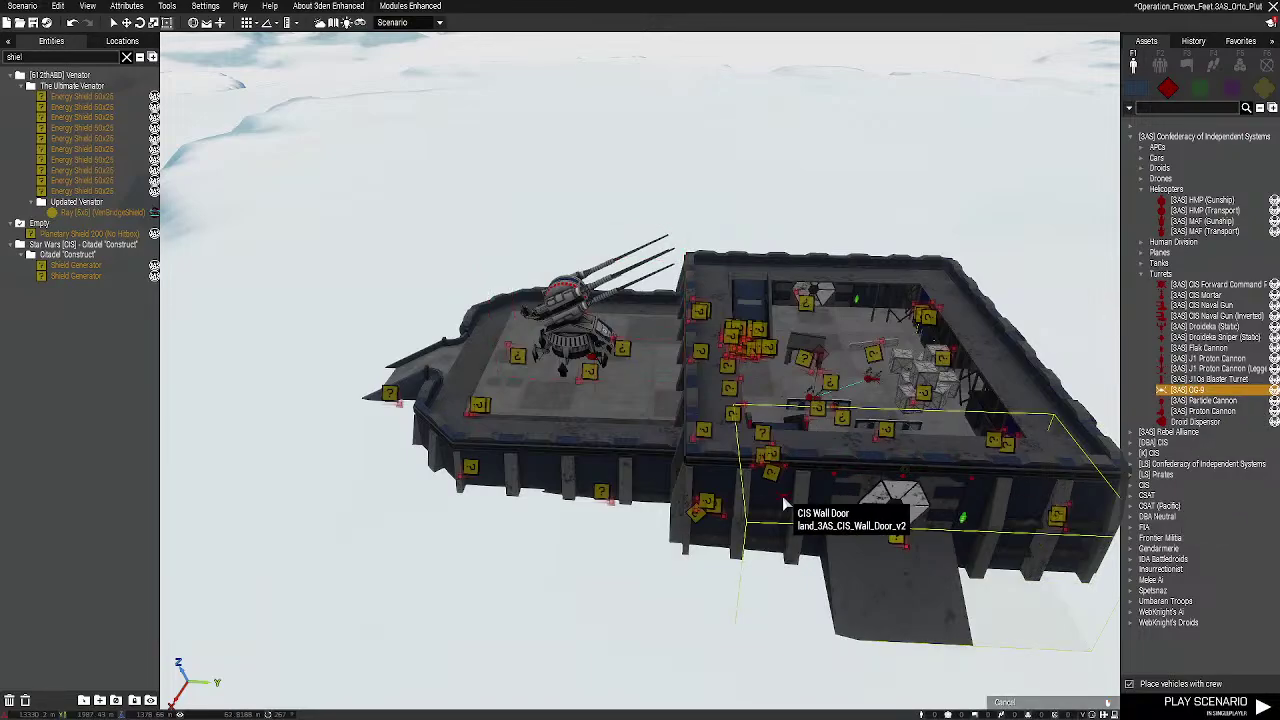
pyautogui.click(1207, 381)
pyautogui.press('w')
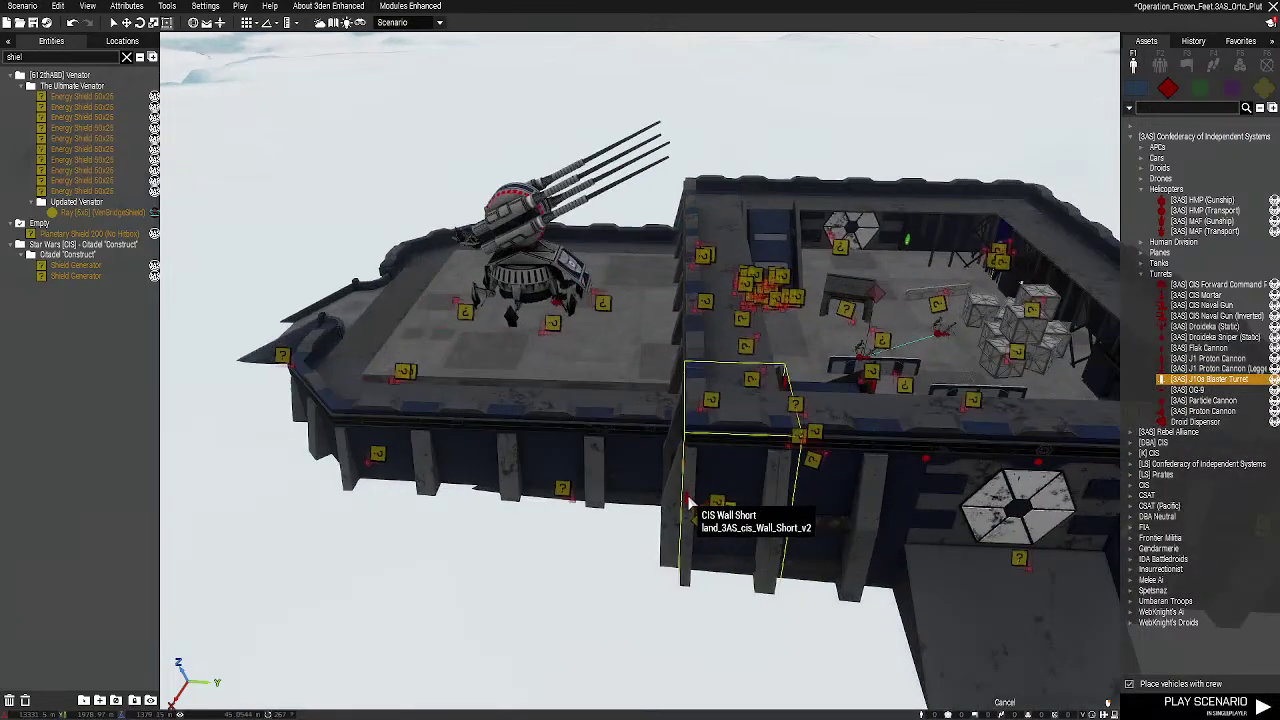
pyautogui.moveTo(277, 594); pyautogui.dragTo(680, 480, button='right')
pyautogui.press('w')
pyautogui.press('w')
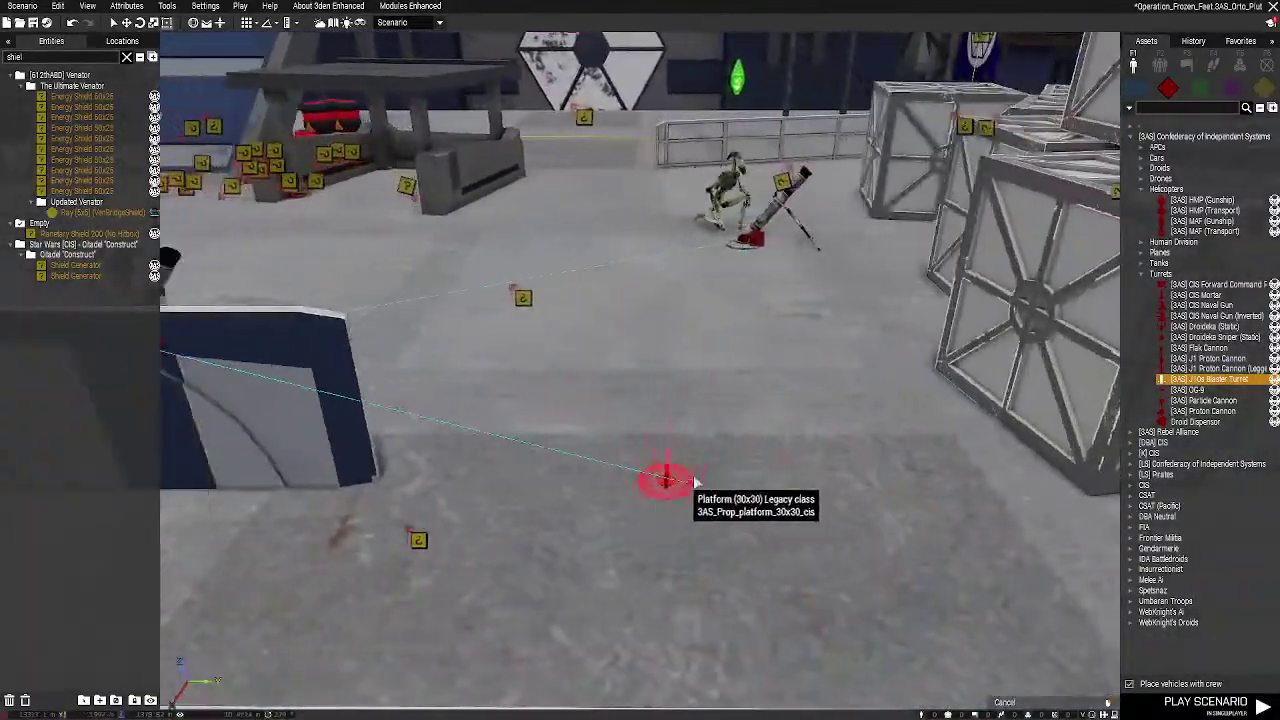
pyautogui.click(694, 478)
pyautogui.keyDown('shift'); pyautogui.moveTo(694, 477); pyautogui.dragTo(686, 706); pyautogui.keyUp('shift')
# Add another crewed [3AS] J10s Blaster Turret inside the Short Wall bunker in the outpost's courtyard
pyautogui.press('s')
pyautogui.moveTo(890, 562); pyautogui.dragTo(740, 543, button='right')
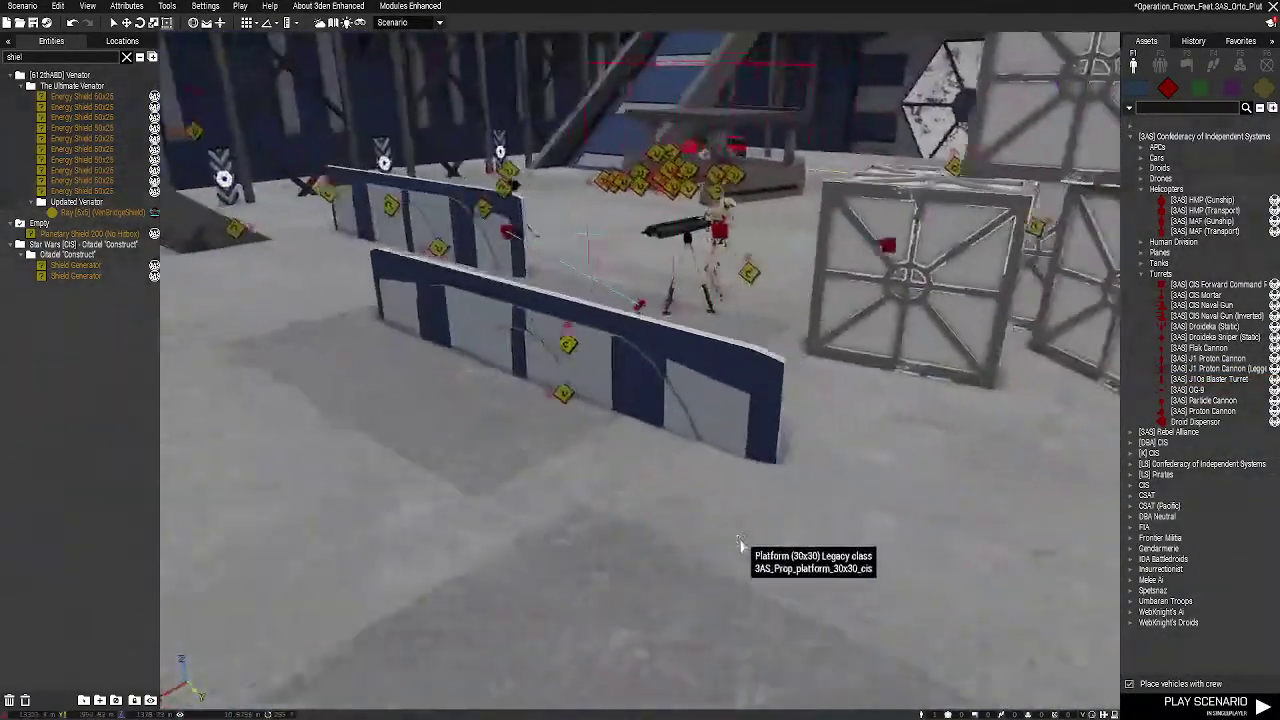
pyautogui.press('w')
pyautogui.press('a')
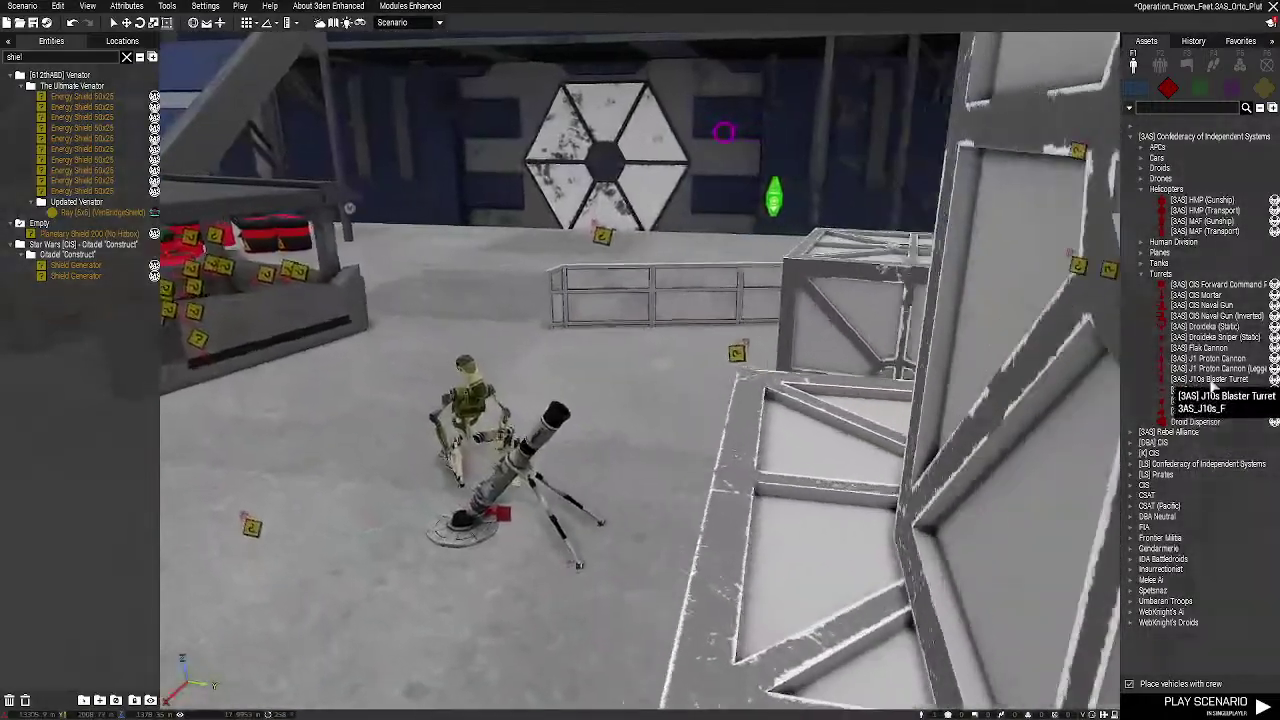
pyautogui.click(1211, 380)
pyautogui.press('w')
pyautogui.press('s')
pyautogui.click(700, 464)
pyautogui.scroll(5, 718, 455)
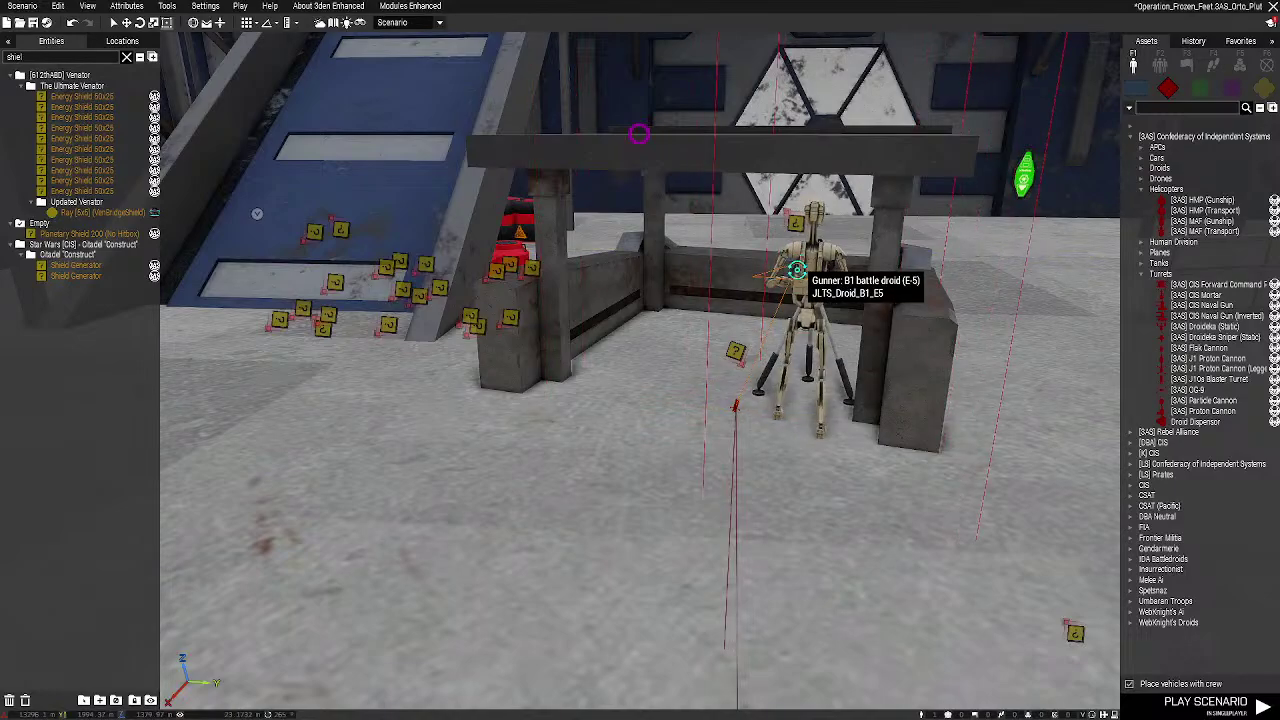
# Place a DBA B1 AT Squad from the CIS Infantry (Winter) groups on the snow just outside the outpost
pyautogui.press('w')
pyautogui.press('d')
pyautogui.moveTo(859, 468); pyautogui.dragTo(785, 491, button='right')
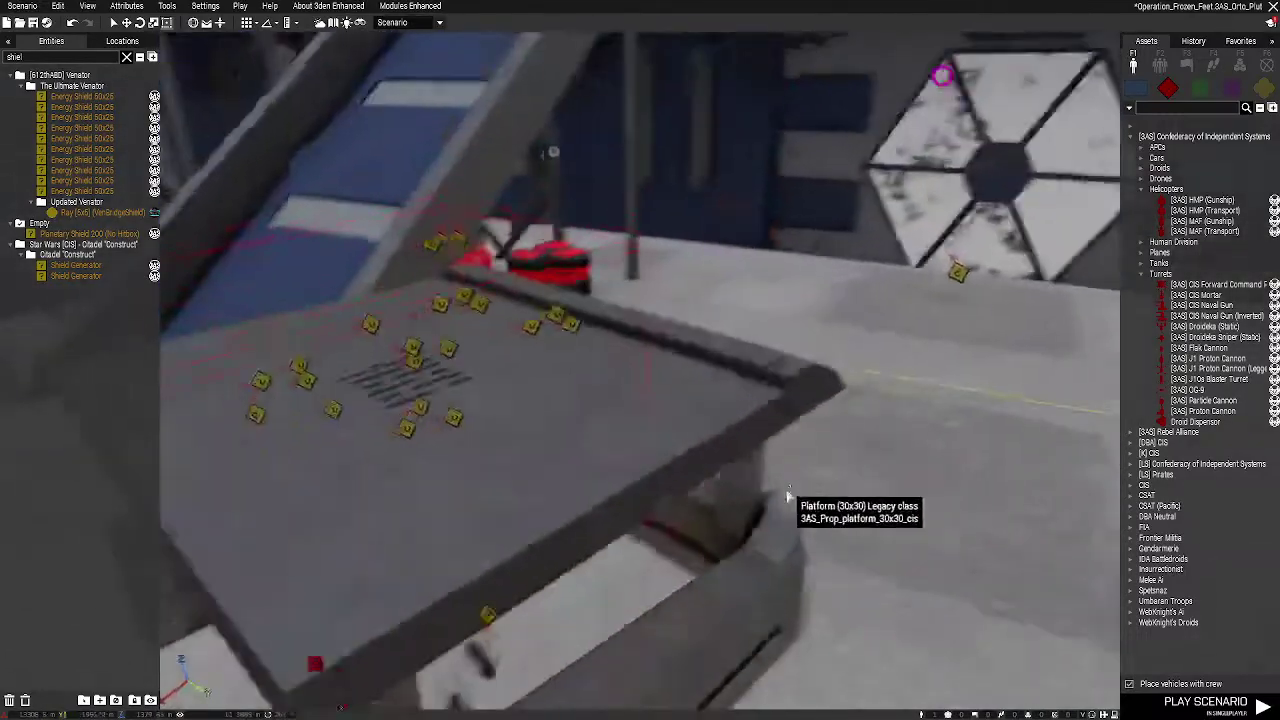
pyautogui.press('d')
pyautogui.click(1154, 67)
pyautogui.press('s')
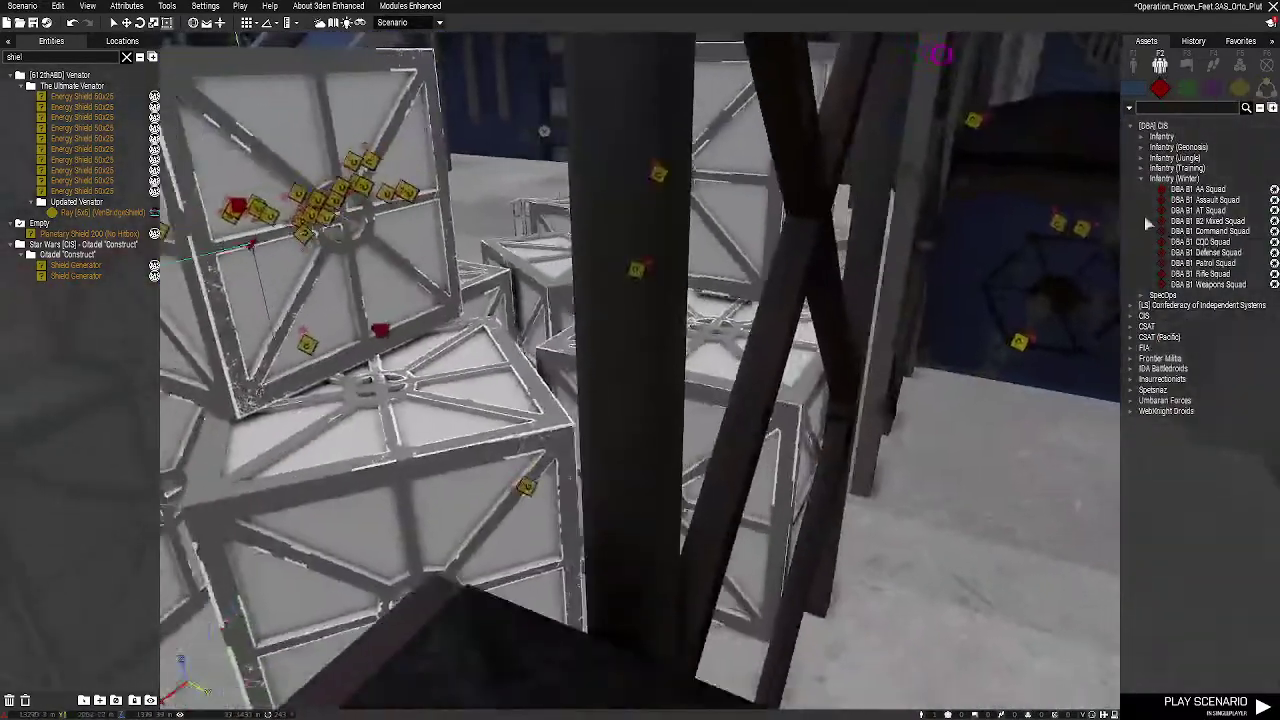
pyautogui.press('d')
pyautogui.press('w')
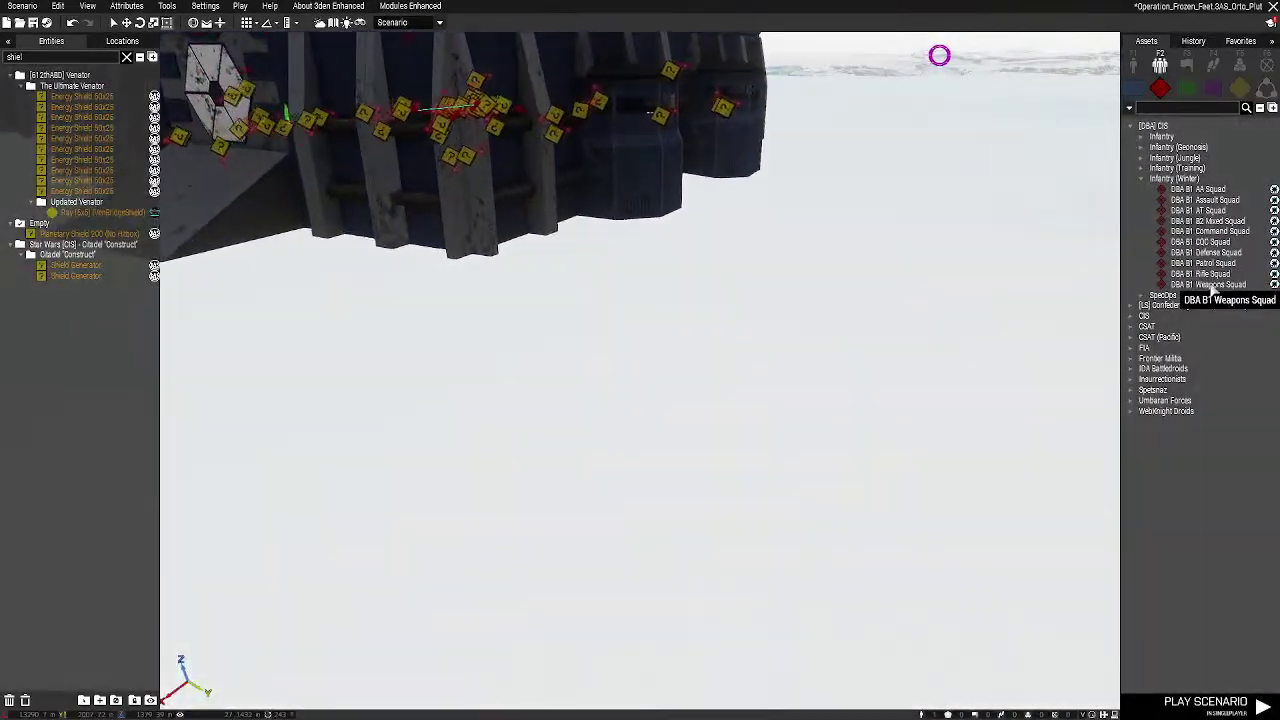
pyautogui.press('d')
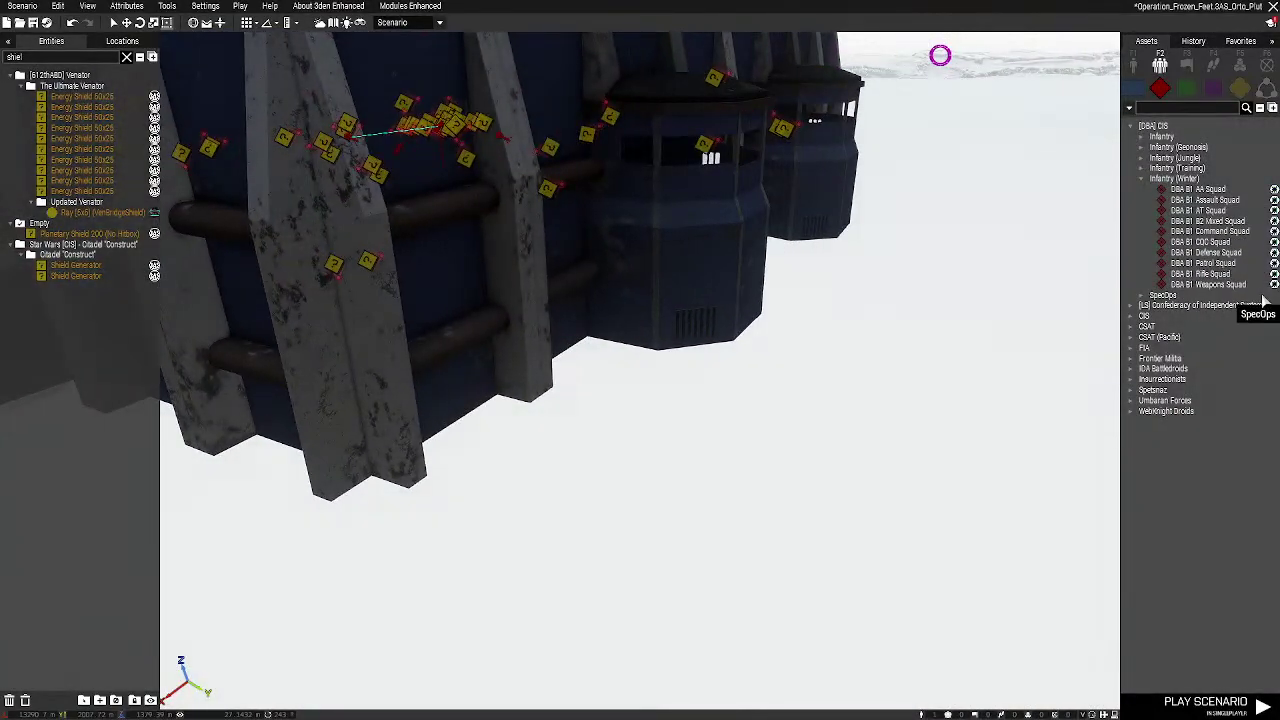
pyautogui.scroll(-6, 641, 438)
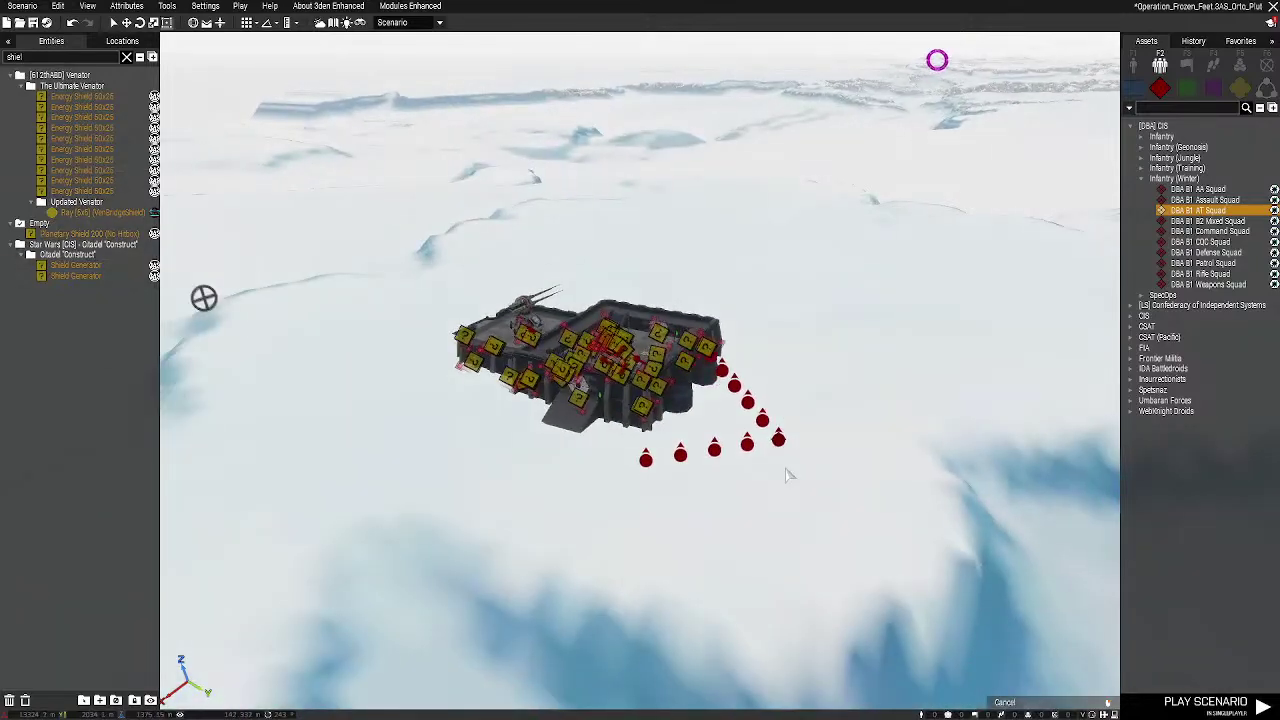
pyautogui.moveTo(790, 471); pyautogui.dragTo(735, 378, button='right')
# Garrison the AT squad in the outpost's buildings using the From Center mode, and close the garrison settings
pyautogui.rightClick(733, 373)
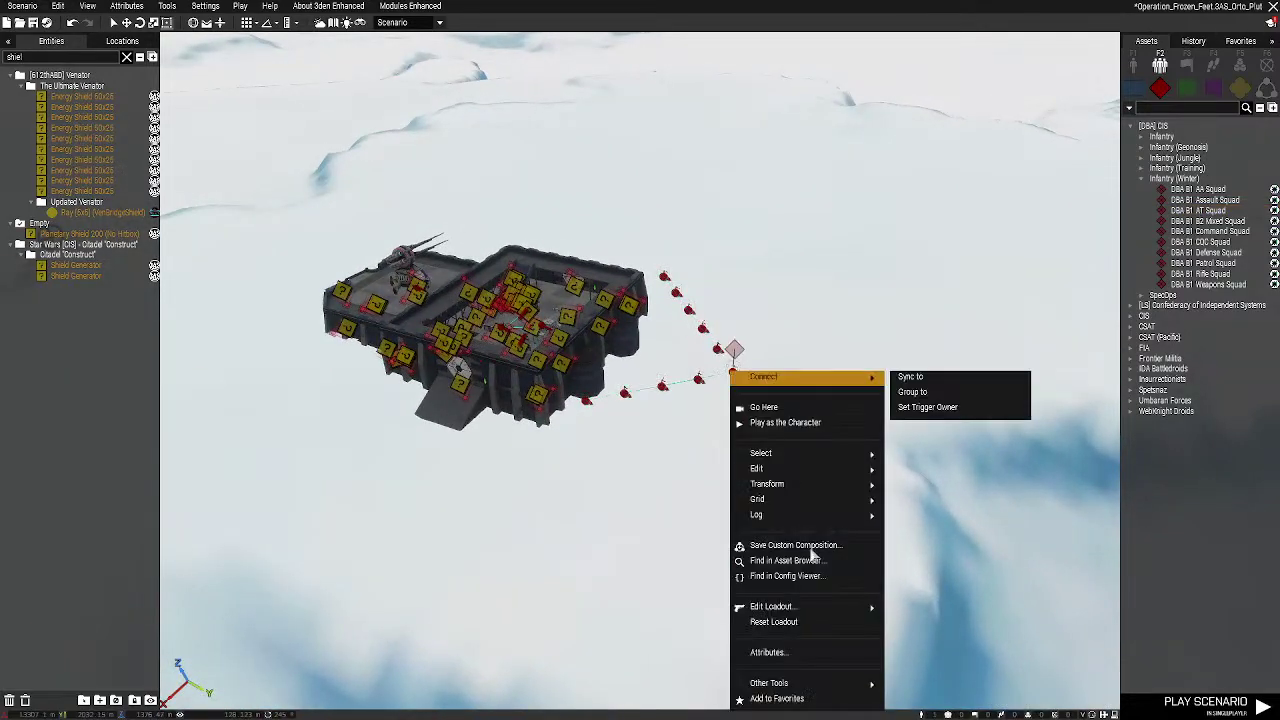
pyautogui.moveTo(810, 683)
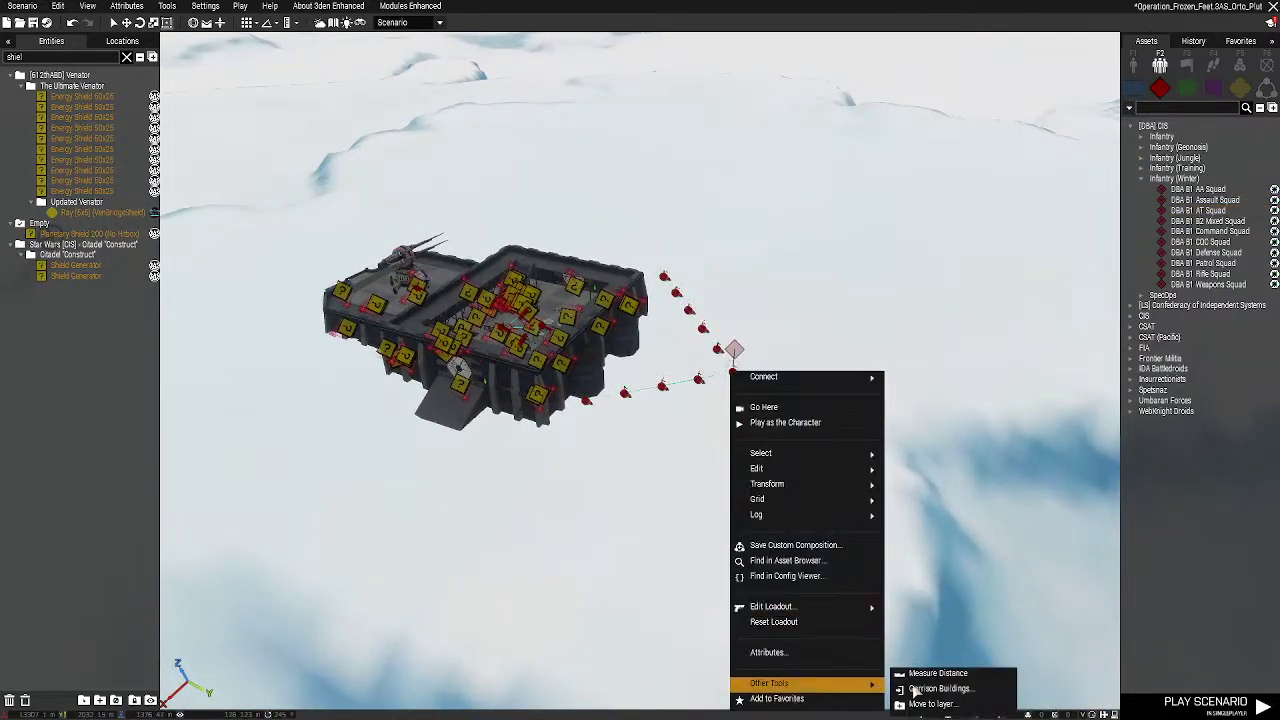
pyautogui.click(926, 672)
pyautogui.scroll(4, 686, 407)
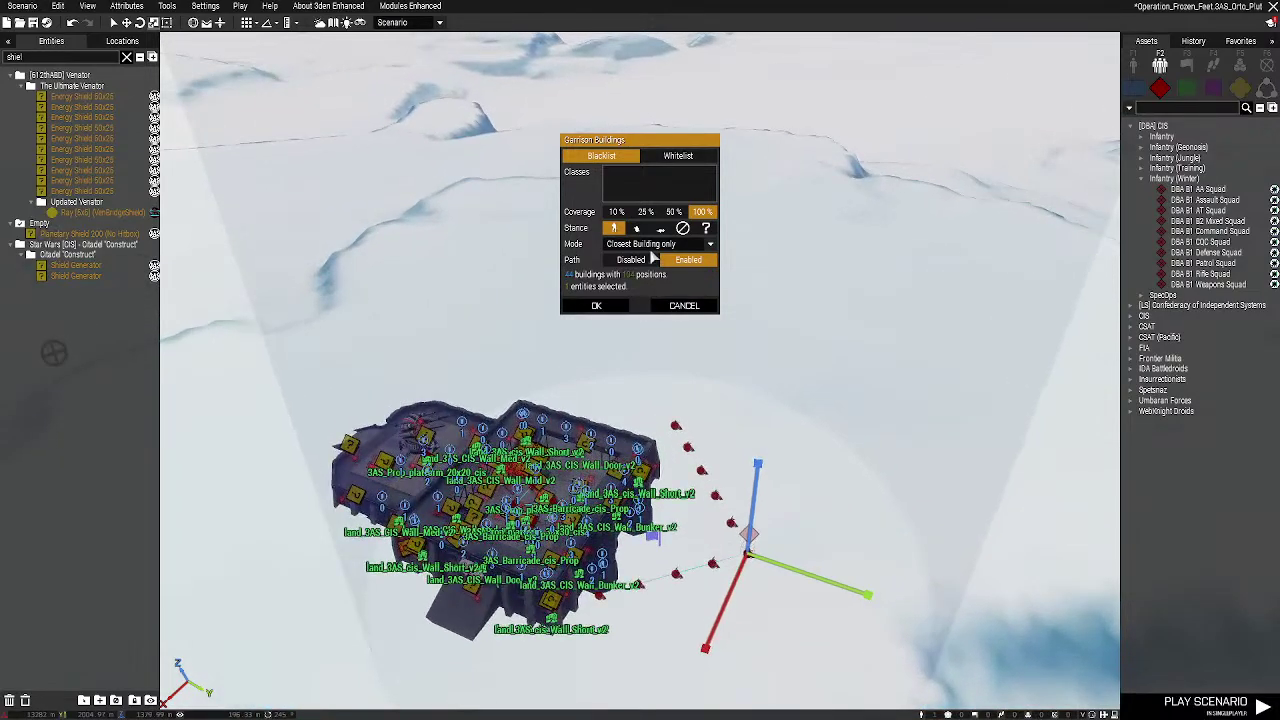
pyautogui.click(632, 270)
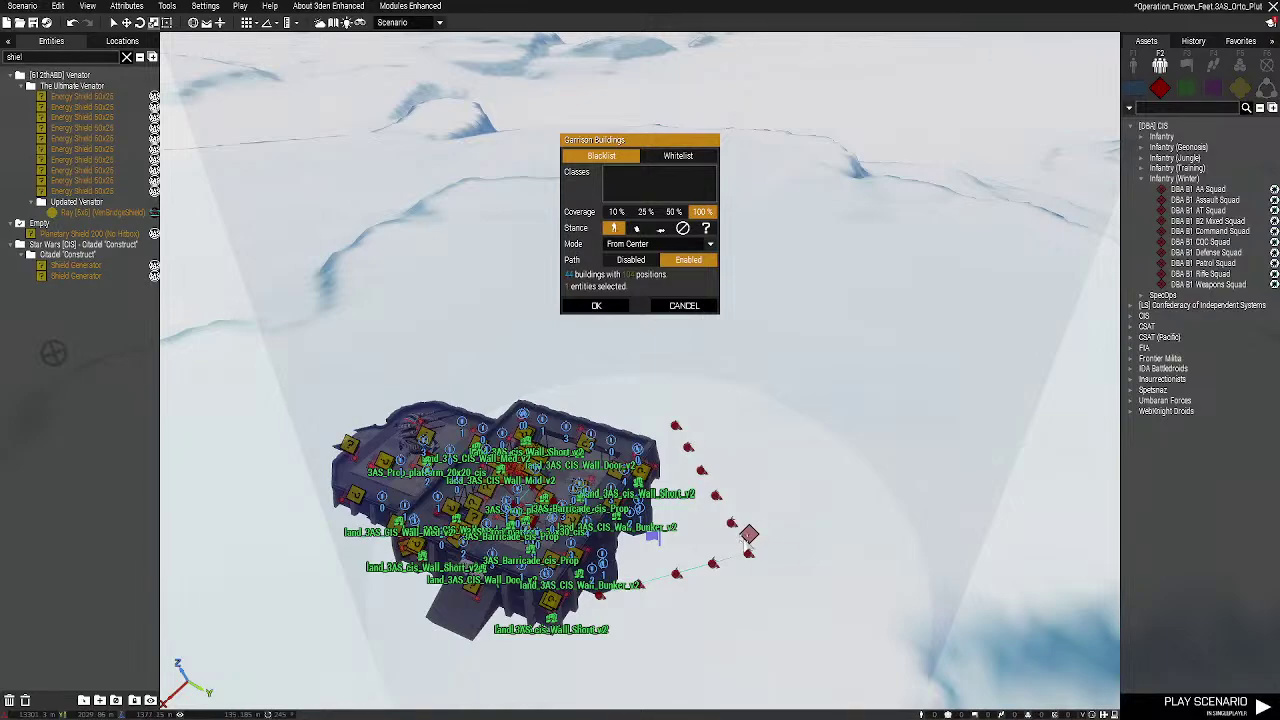
pyautogui.click(614, 313)
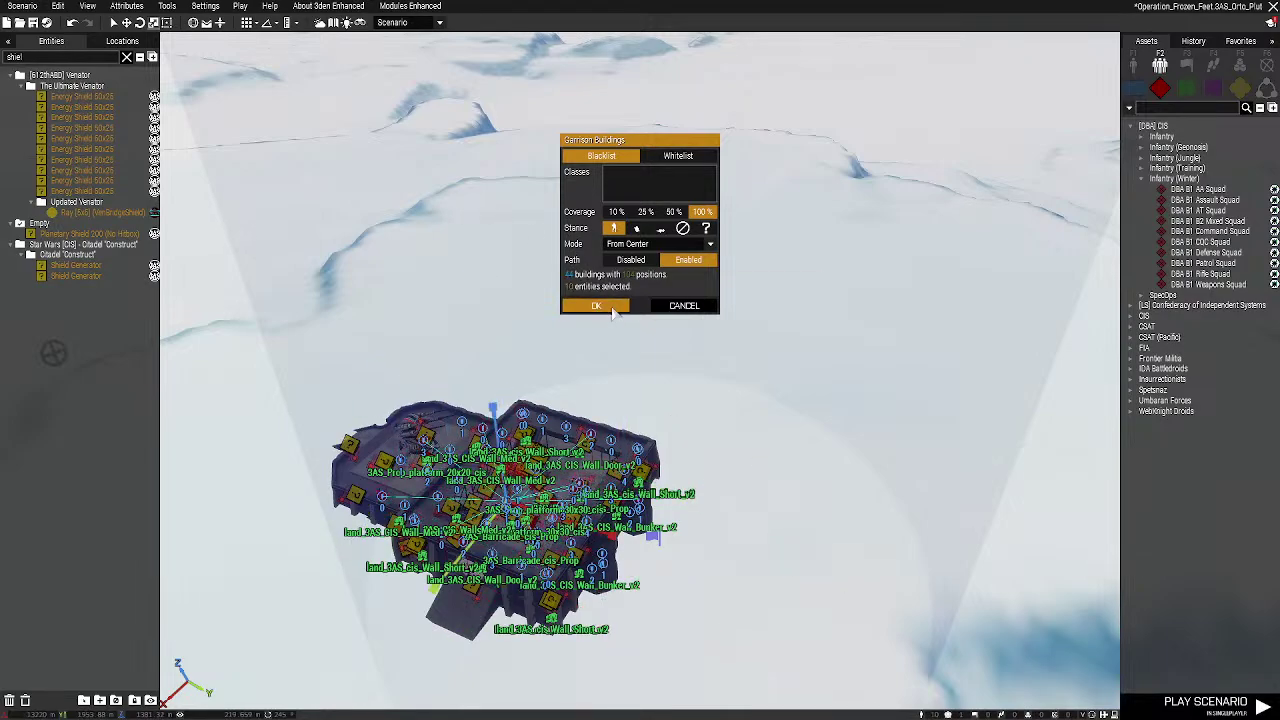
pyautogui.click(689, 306)
pyautogui.click(692, 312)
pyautogui.scroll(5, 674, 549)
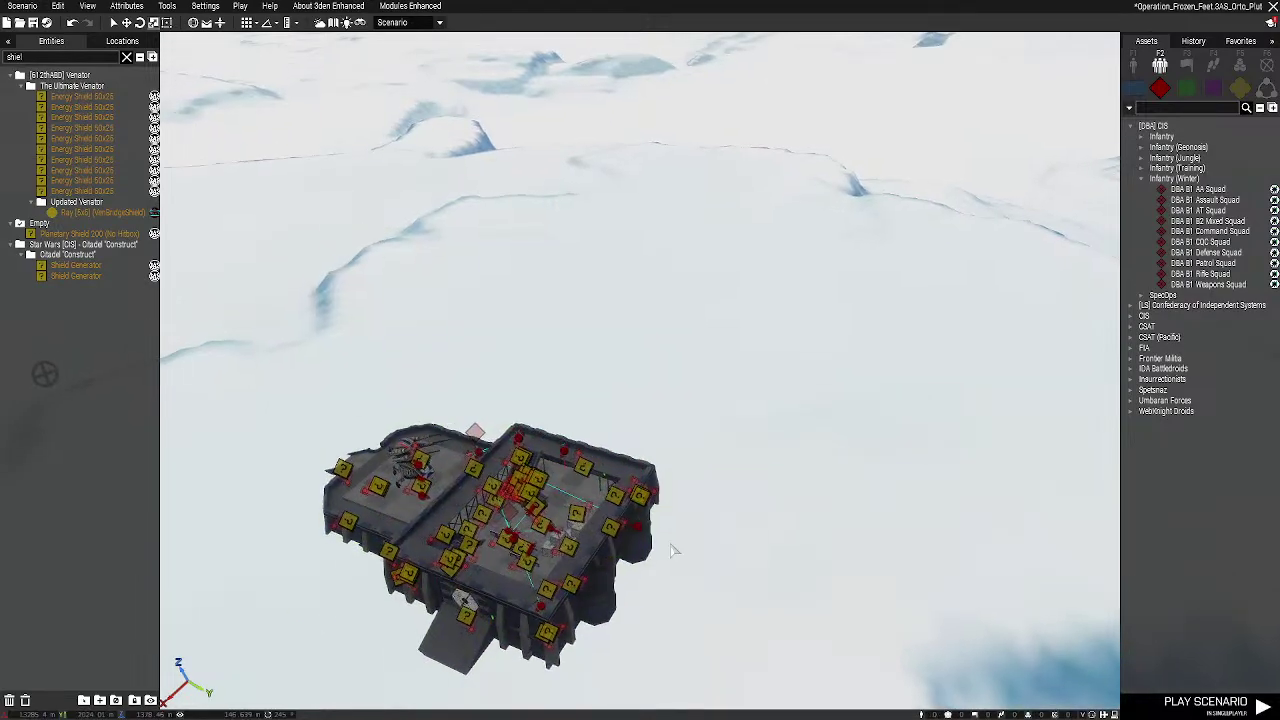
# Examine the outpost's courtyard, flak cannon platform and walls to check where the garrisoned droids stand
pyautogui.moveTo(631, 577); pyautogui.dragTo(677, 609, button='right')
pyautogui.press('s')
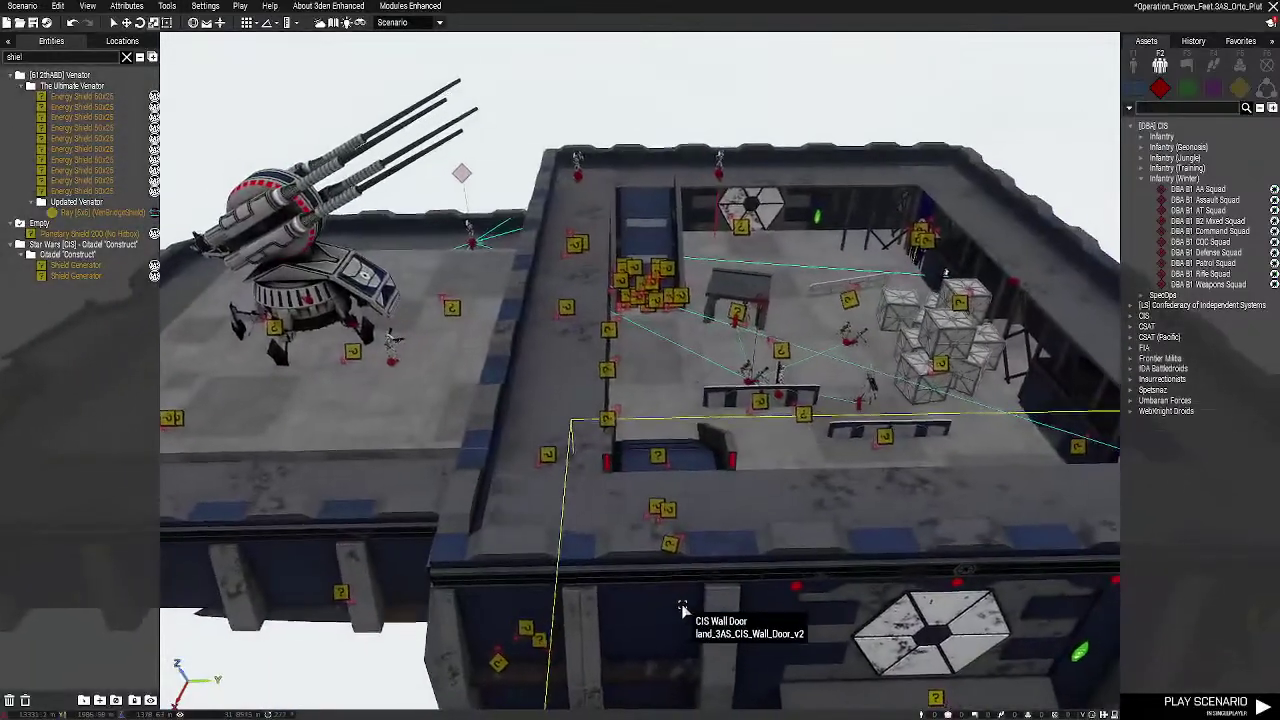
pyautogui.press('a')
pyautogui.scroll(4, 716, 478)
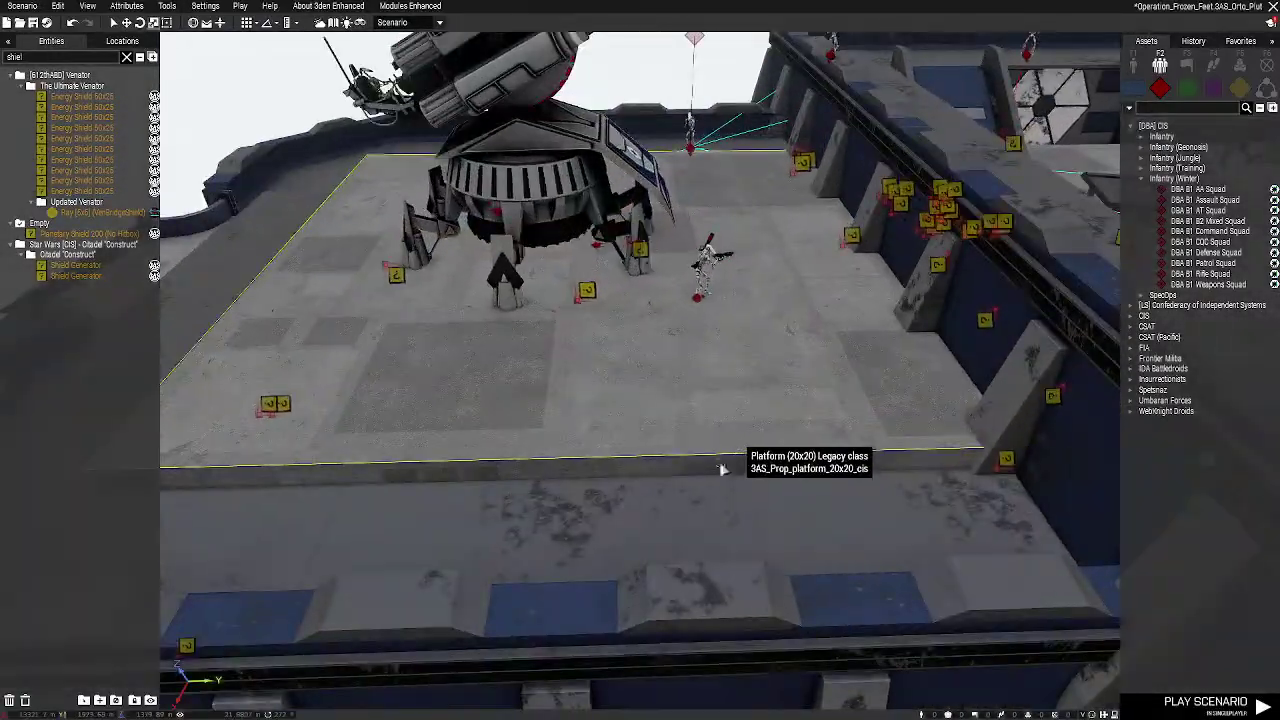
pyautogui.scroll(3, 720, 305)
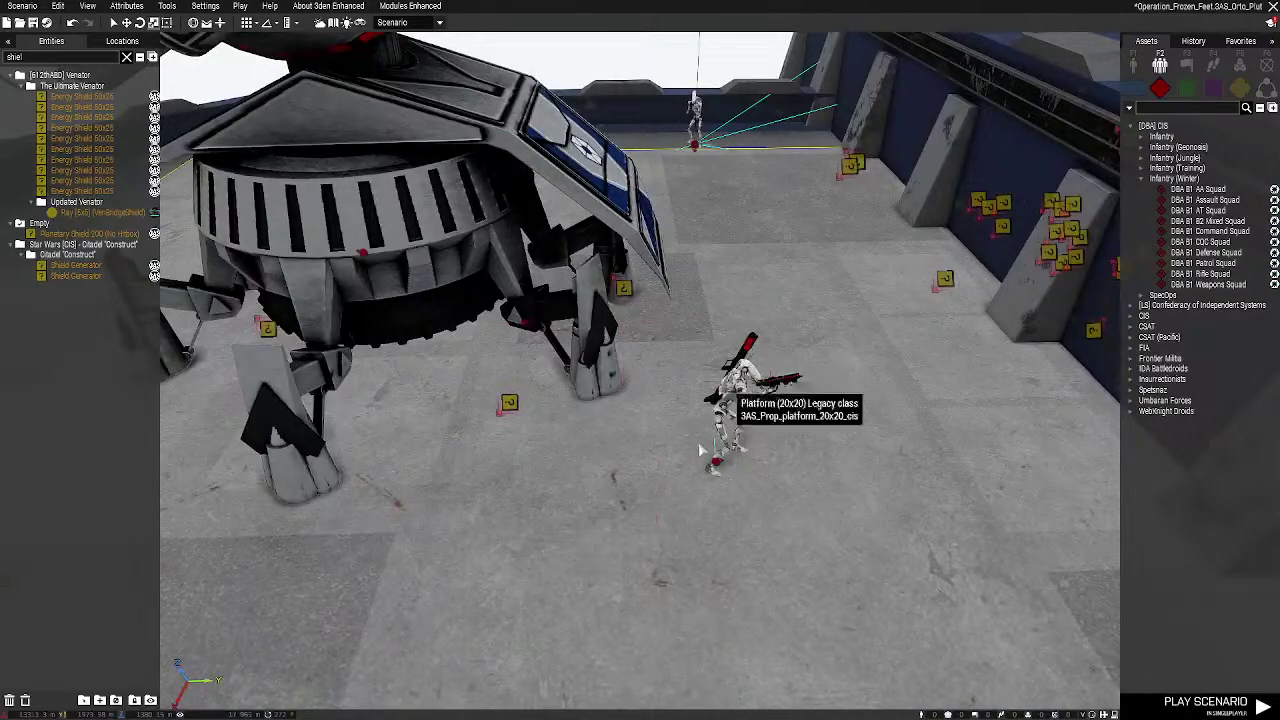
pyautogui.scroll(-5, 766, 410)
pyautogui.scroll(5, 610, 434)
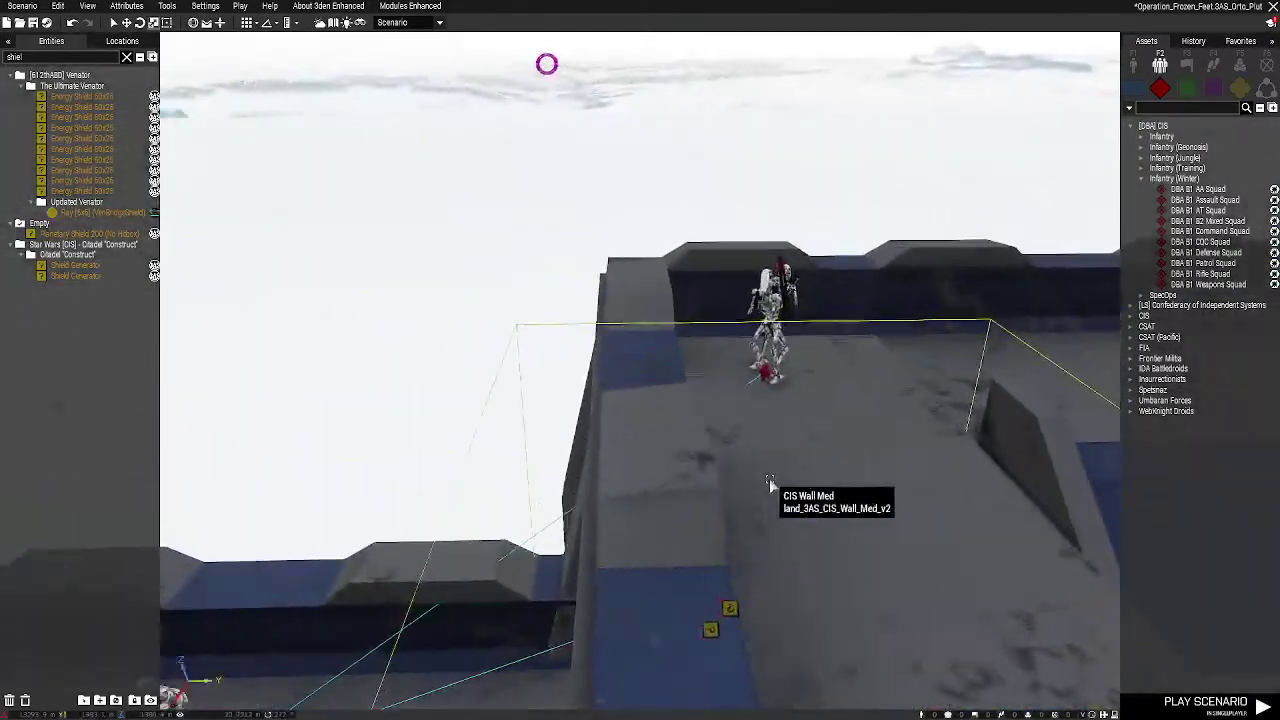
pyautogui.scroll(3, 769, 478)
# Reposition one of the winter B1 droids on the outpost's wall walkway
pyautogui.moveTo(366, 531); pyautogui.dragTo(503, 571, button='right')
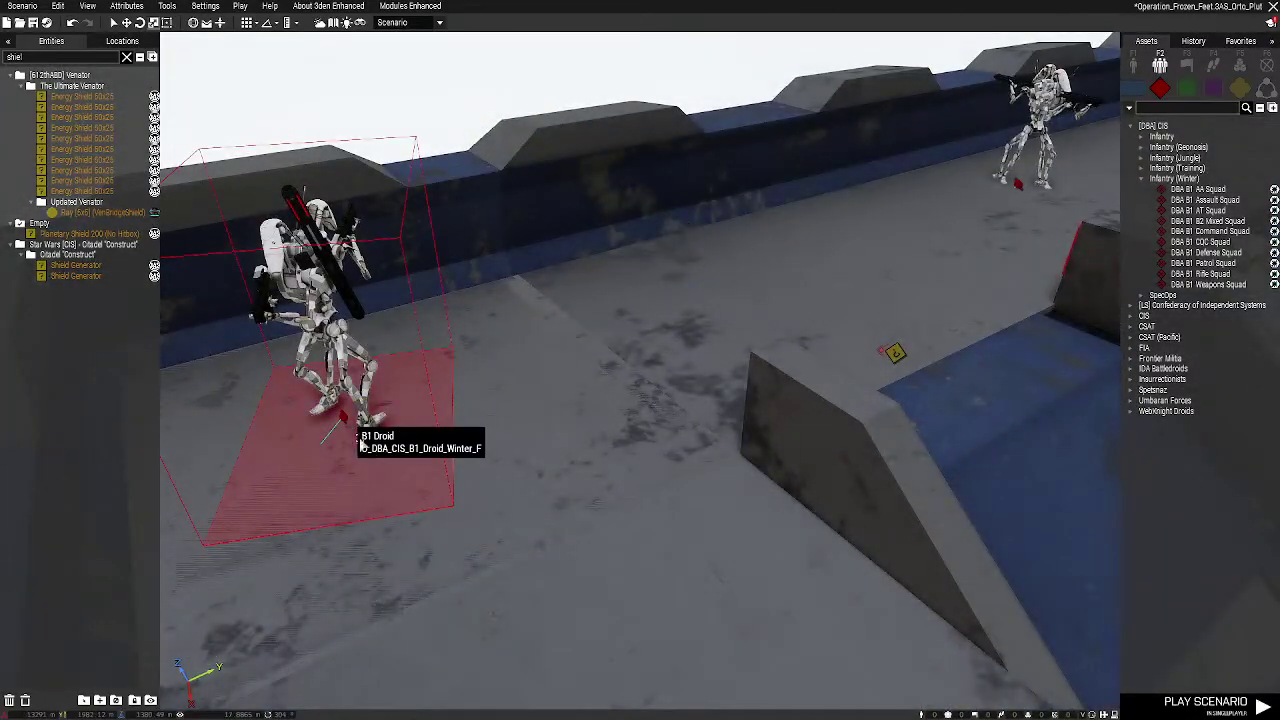
pyautogui.moveTo(358, 438); pyautogui.dragTo(580, 410)
pyautogui.moveTo(820, 430); pyautogui.dragTo(1152, 304, button='right')
# Review the [DBA] CIS SpecOps squads and survey the outpost's surroundings
pyautogui.click(1141, 297)
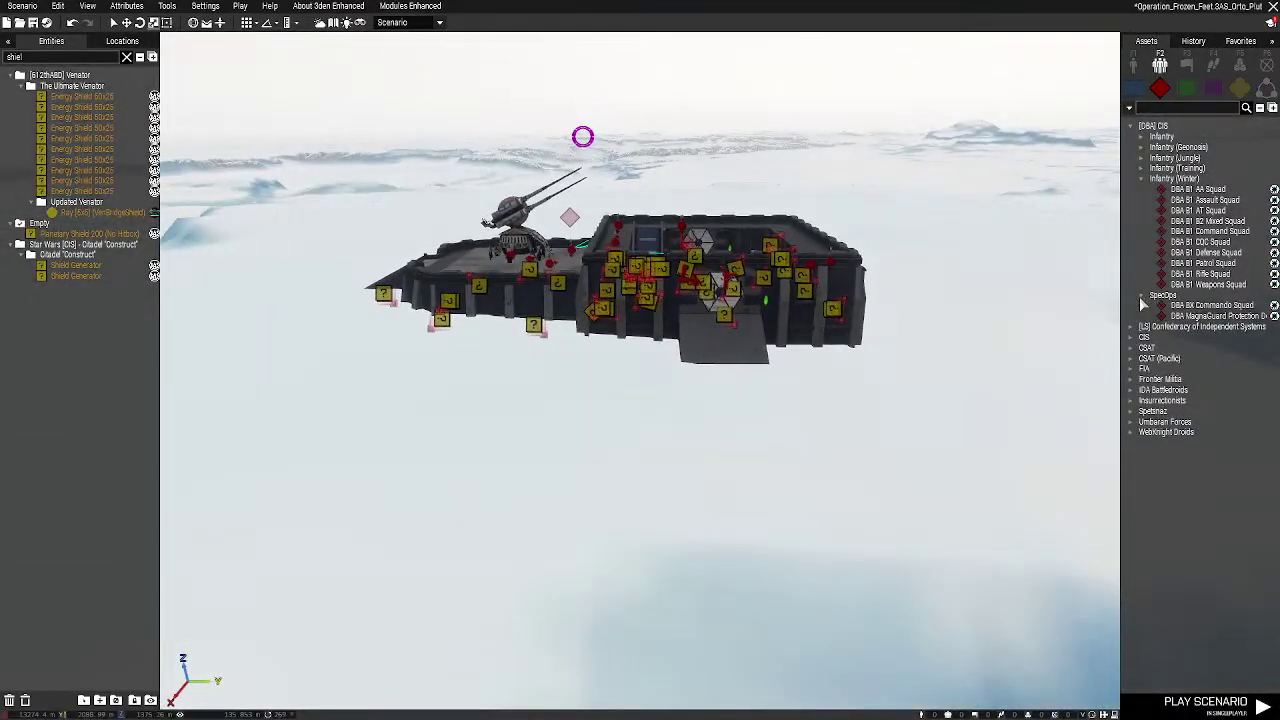
pyautogui.moveTo(1042, 383); pyautogui.dragTo(1022, 130, button='right')
pyautogui.press('w')
pyautogui.press('s')
pyautogui.click(1141, 180)
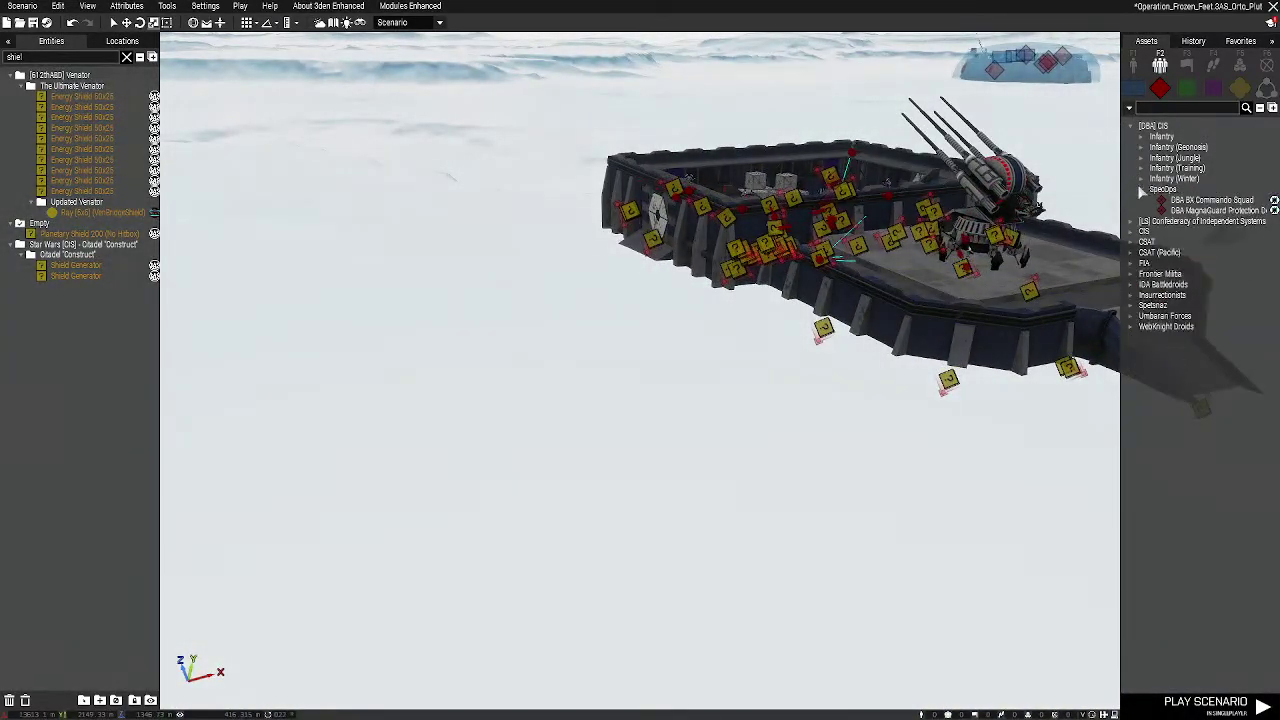
pyautogui.press('d')
# Switch from groups to individual units and list the [3AS] Confederacy of Independent Systems tanks, collapsing its helicopters and turrets
pyautogui.click(1134, 67)
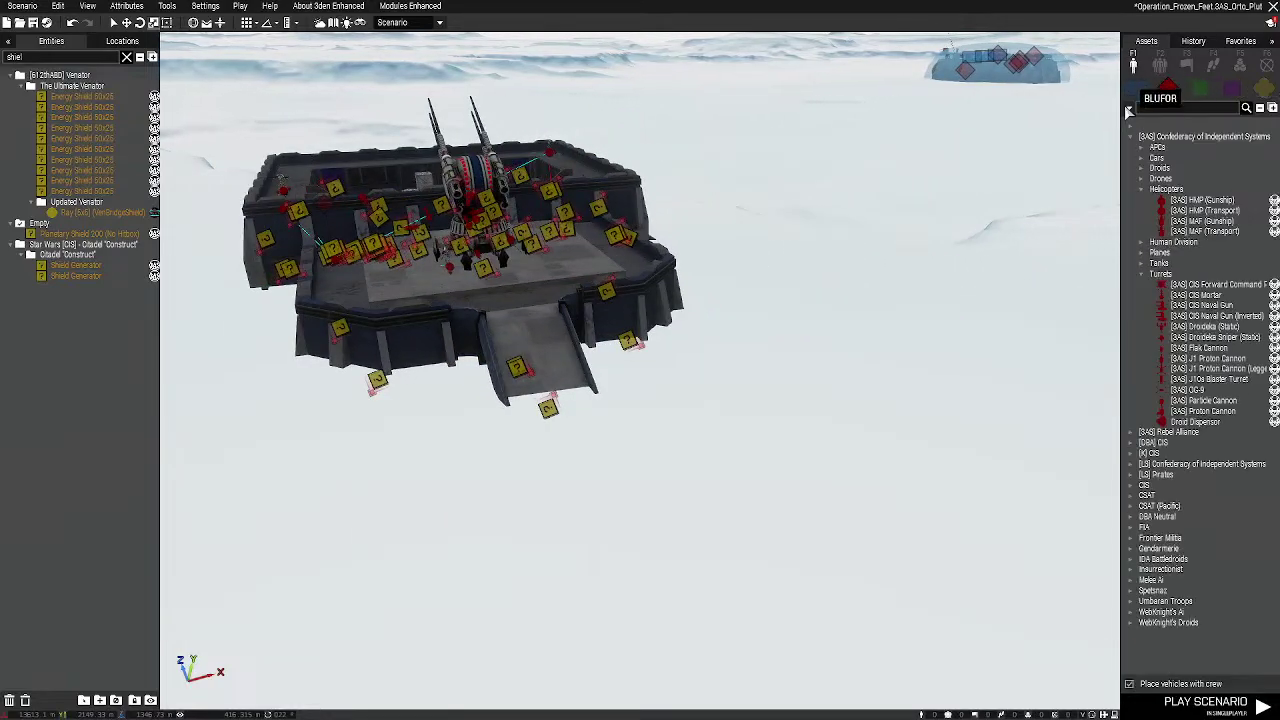
pyautogui.click(1141, 189)
pyautogui.click(1141, 231)
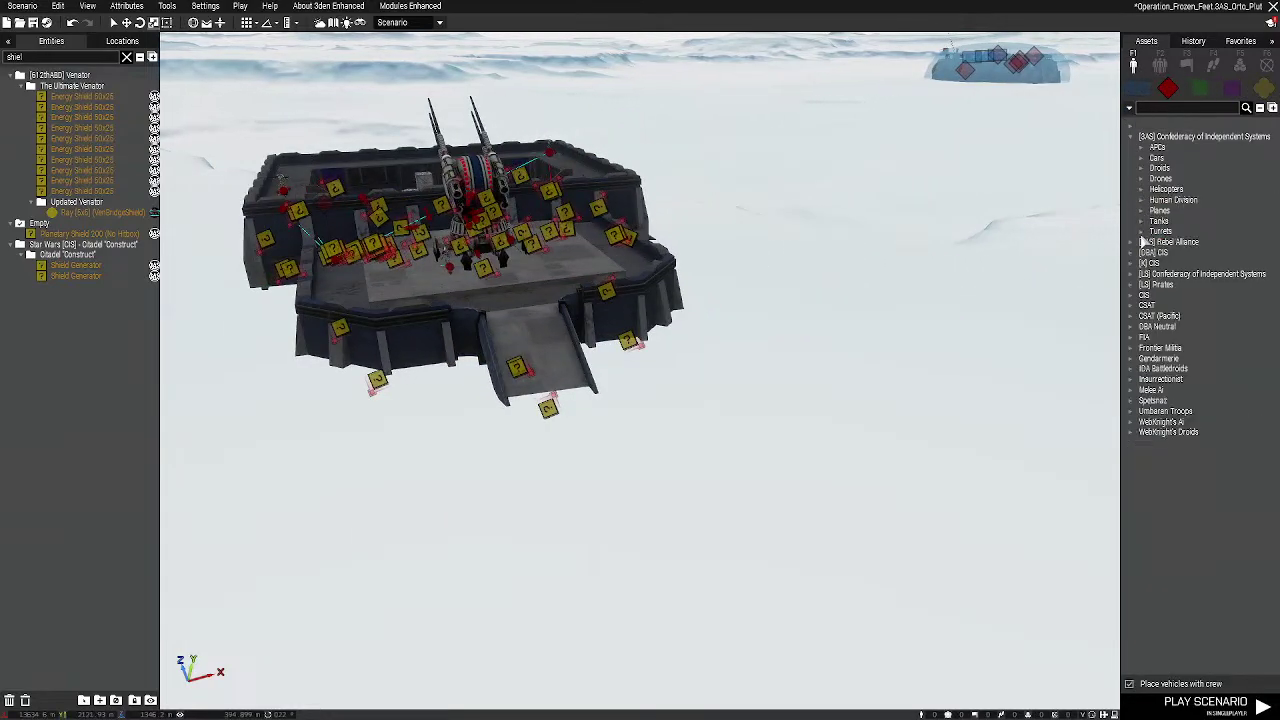
pyautogui.click(1146, 224)
# Place a crewed [3AS] IG-223 Hailfire Tank Droid (Barrage) on the open snow north of the outpost
pyautogui.press('s')
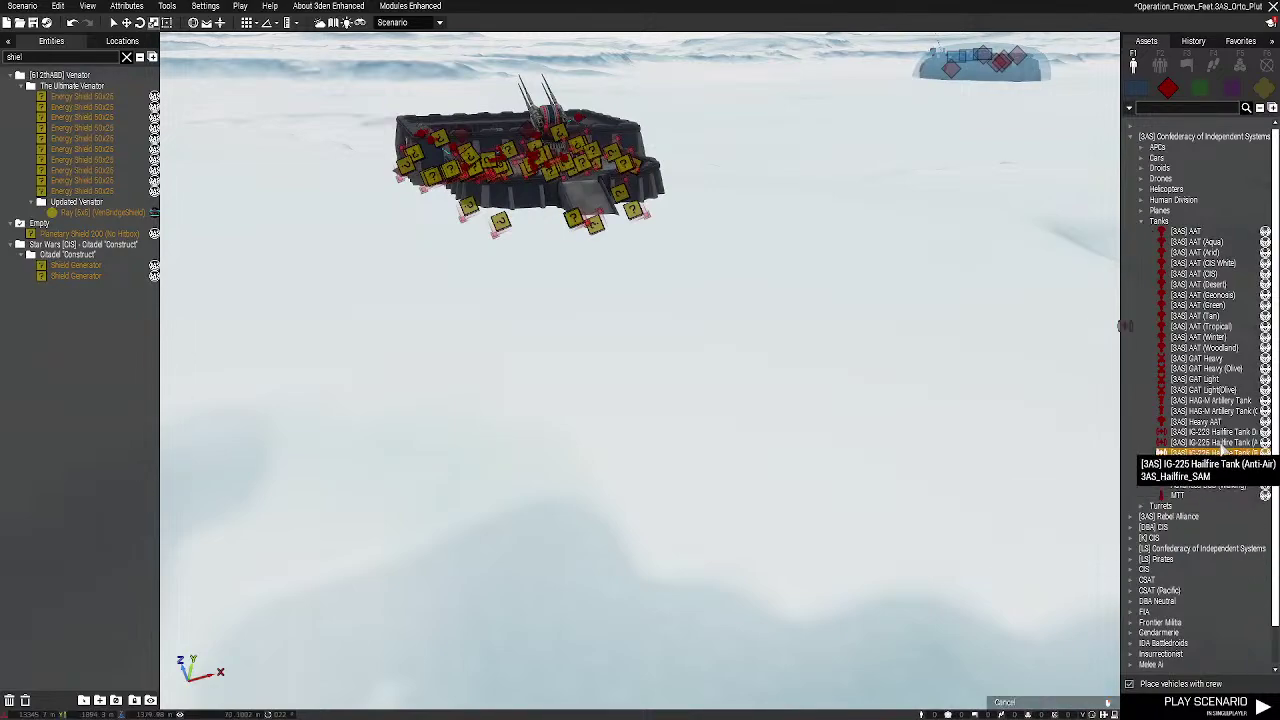
pyautogui.press('q')
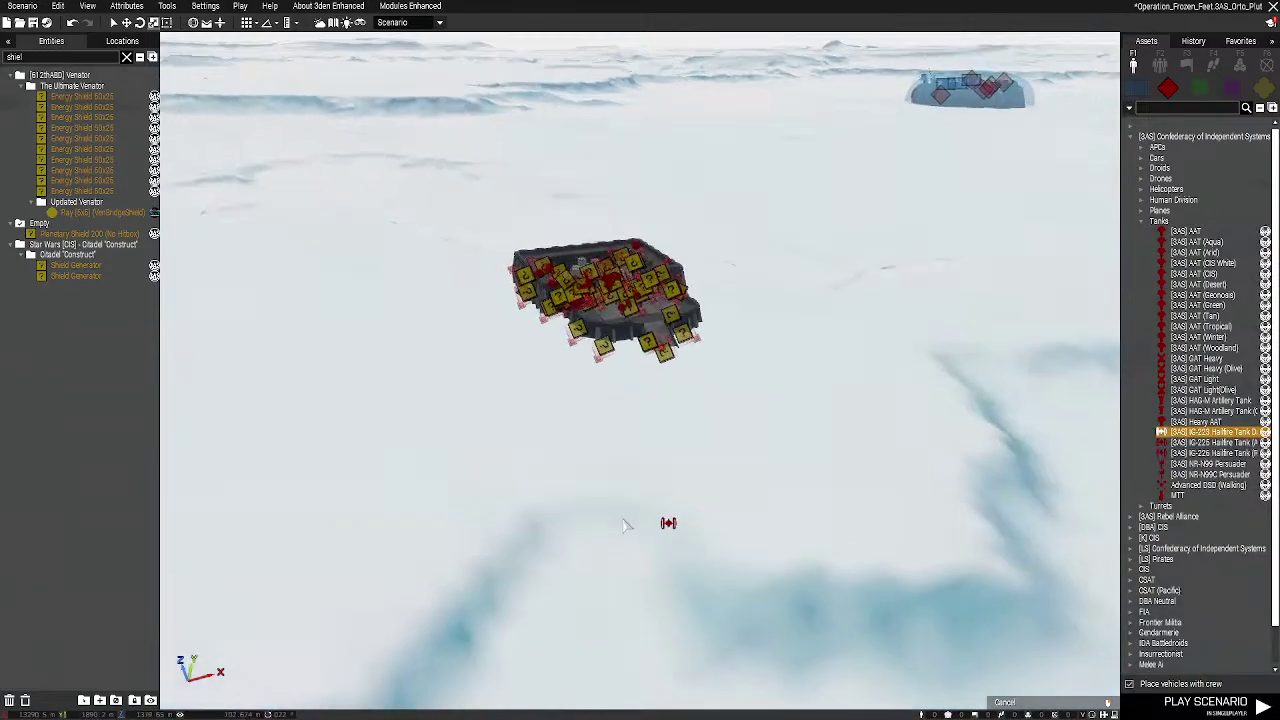
pyautogui.press('w')
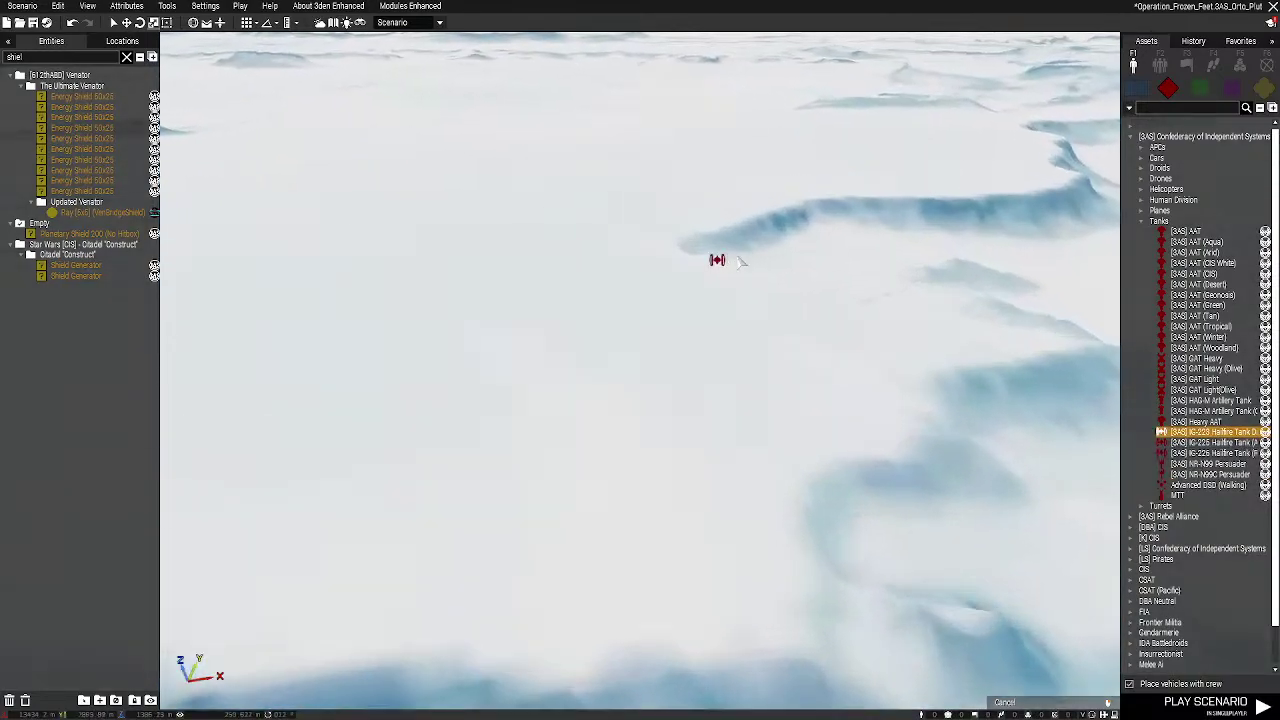
pyautogui.click(668, 200)
pyautogui.press('w')
pyautogui.click(696, 440)
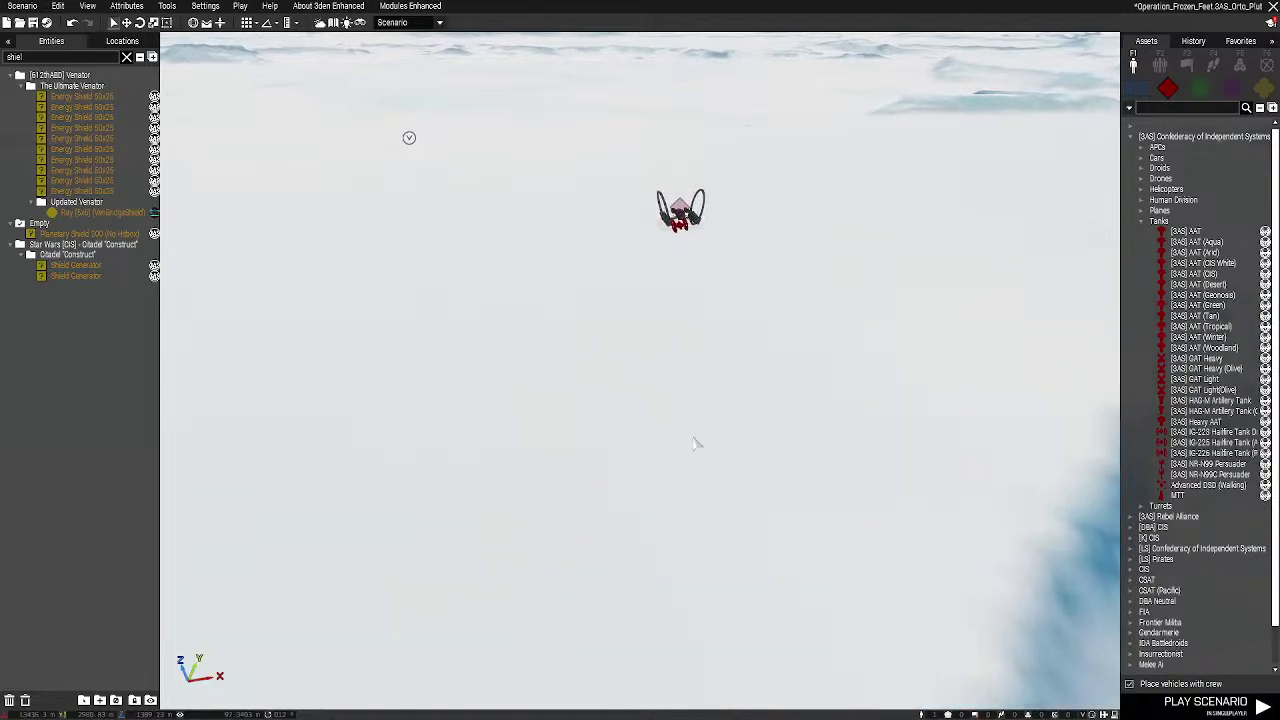
# Set the facing direction of the Hailfire tank droid
pyautogui.press('d')
pyautogui.moveTo(831, 437); pyautogui.dragTo(702, 478, button='right')
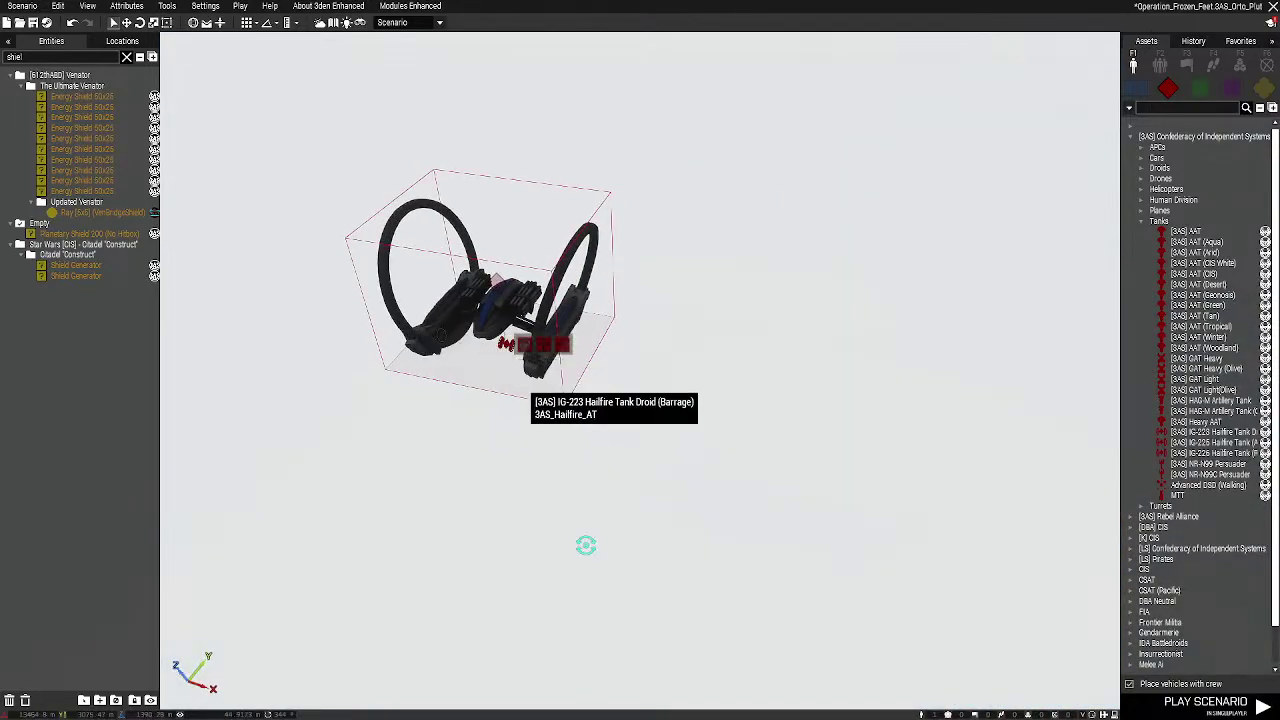
pyautogui.keyDown('shift'); pyautogui.moveTo(586, 545); pyautogui.dragTo(600, 560); pyautogui.keyUp('shift')
# Open the scenario map and survey the base, patrol route and respawn or objective markers across the terrain
pyautogui.moveTo(891, 597); pyautogui.dragTo(803, 566, button='right')
pyautogui.press('w')
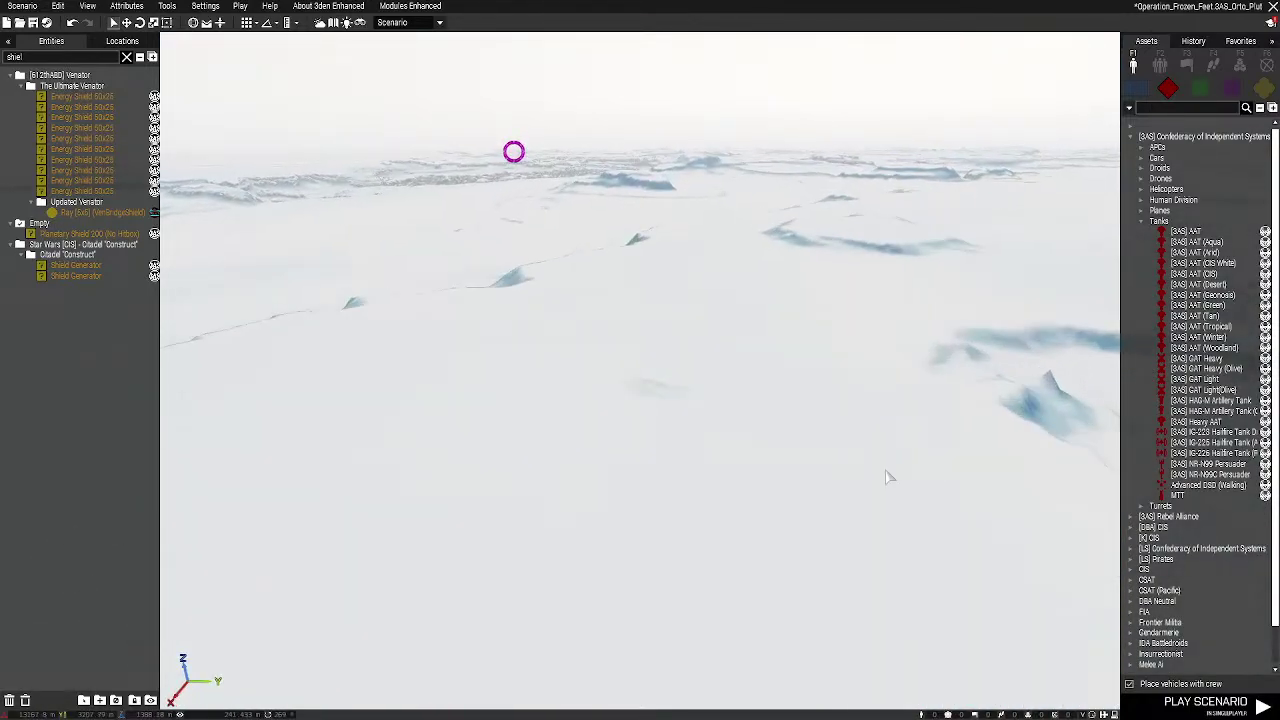
pyautogui.press('m')
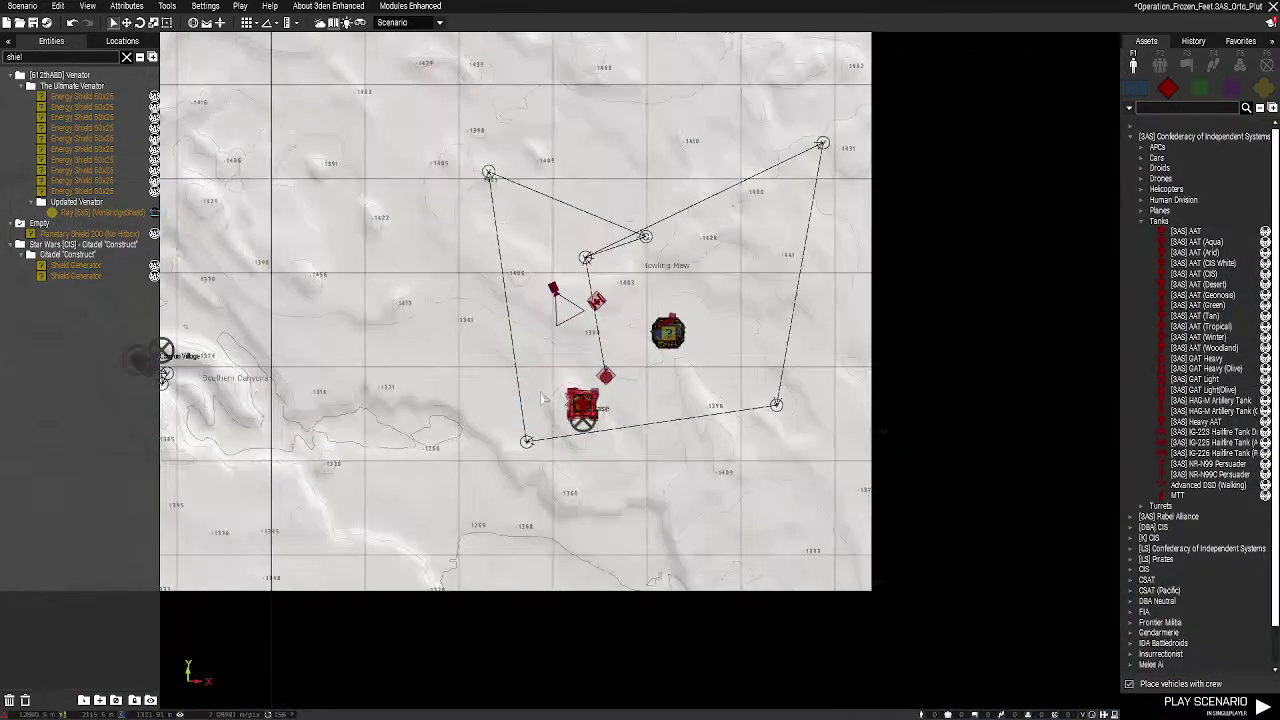
pyautogui.moveTo(541, 398); pyautogui.dragTo(806, 368, button='right')
pyautogui.scroll(-2, 892, 360)
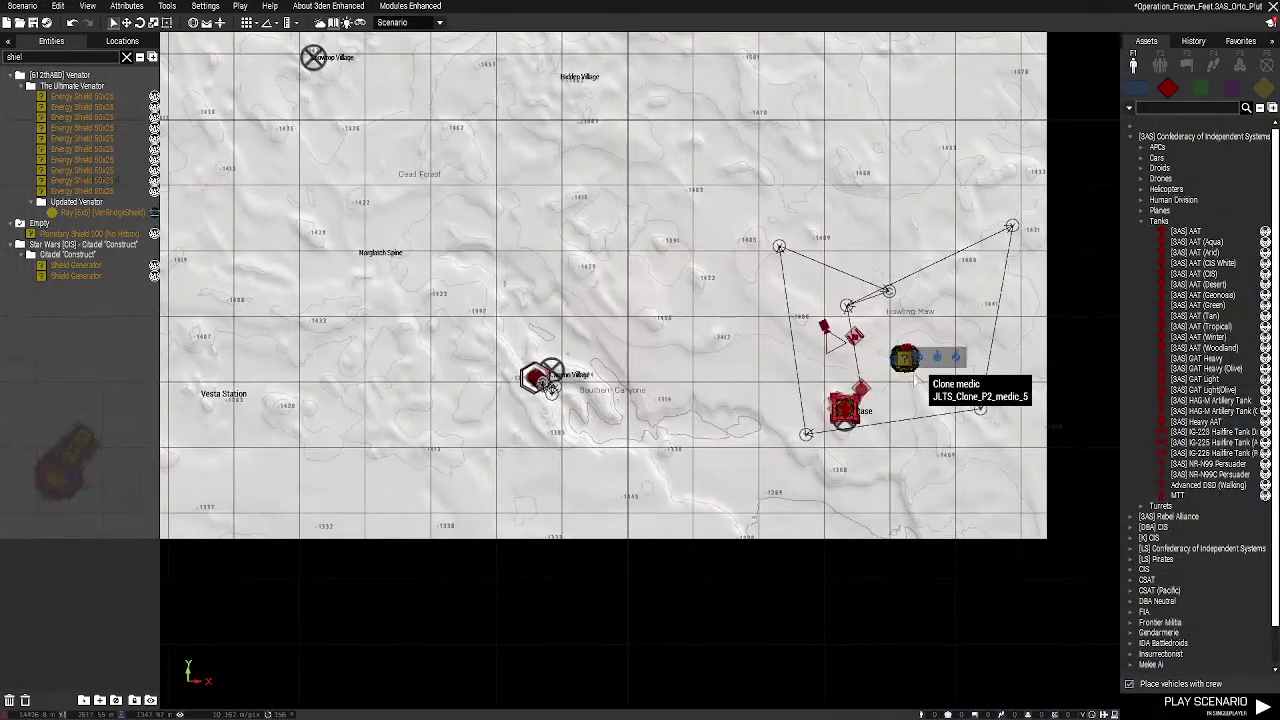
pyautogui.scroll(-3, 928, 364)
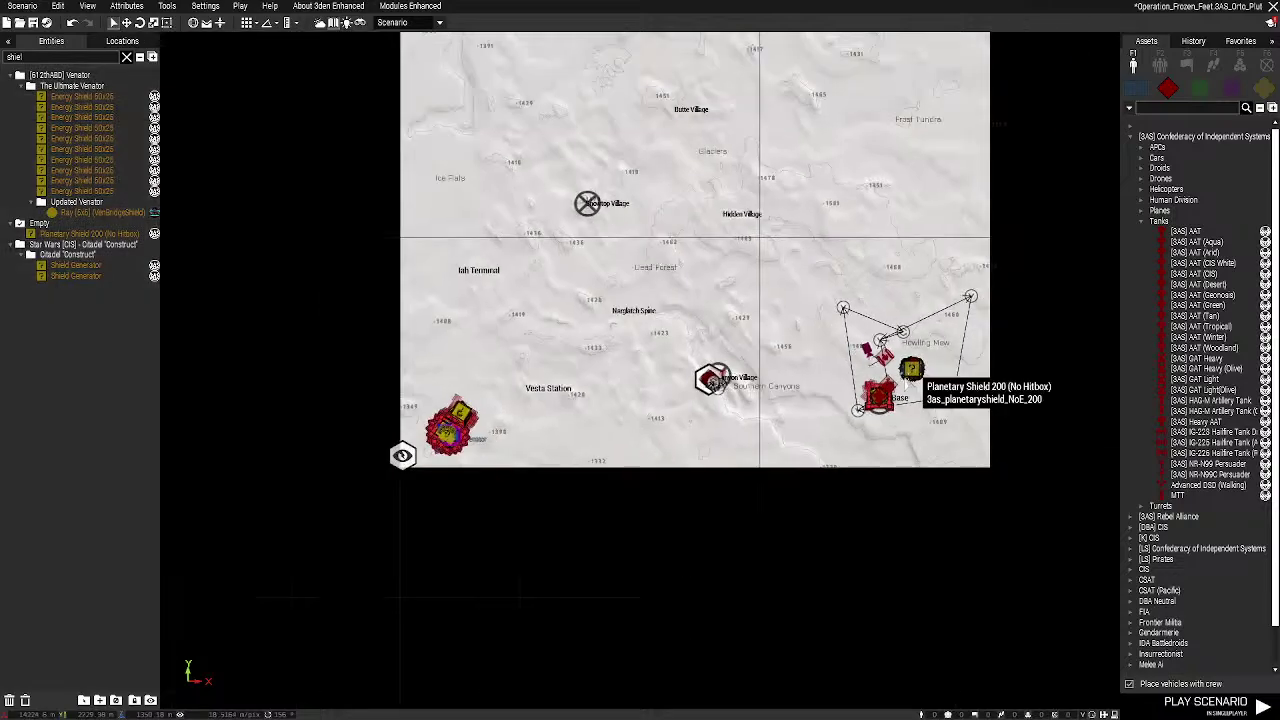
pyautogui.moveTo(685, 276); pyautogui.dragTo(706, 322, button='right')
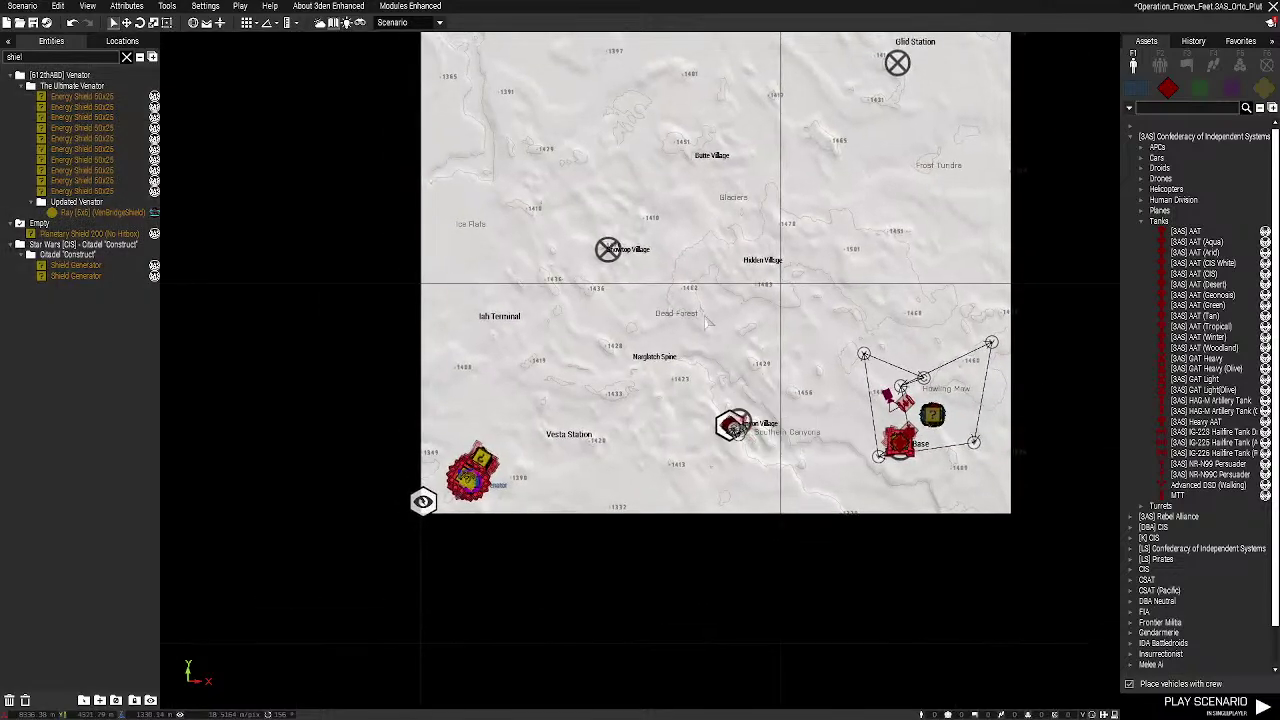
pyautogui.moveTo(596, 259)
pyautogui.mouseDown(button='right')
pyautogui.moveTo(604, 378)
pyautogui.moveTo(577, 402)
pyautogui.mouseUp(button='right')
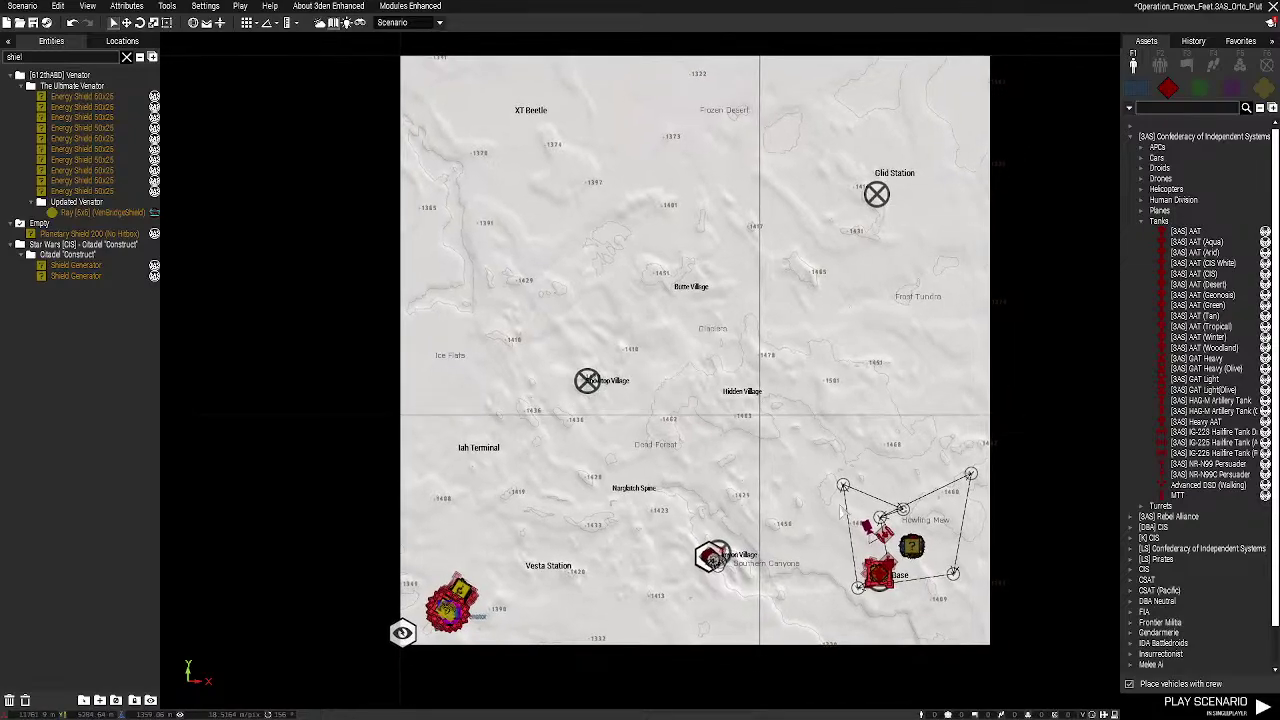
pyautogui.moveTo(849, 508); pyautogui.dragTo(877, 427, button='right')
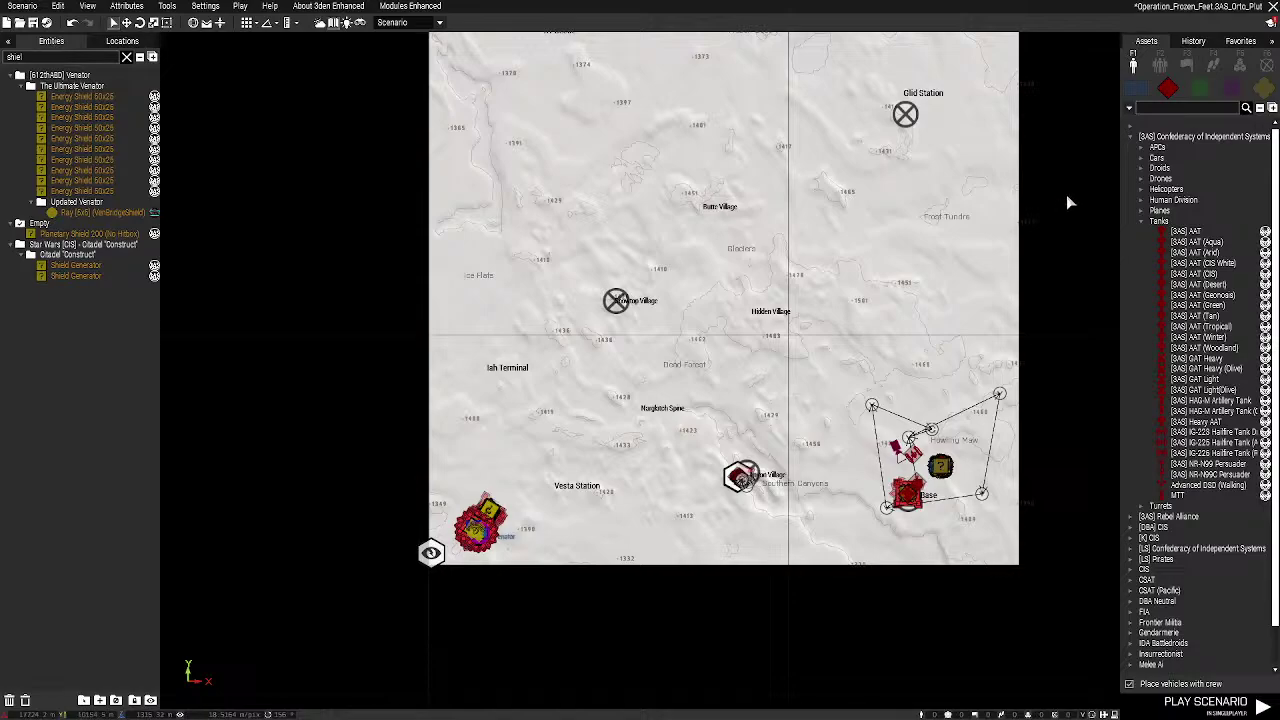
# Examine the marker and terrain around Glid Camp Site and Glid Station on the map
pyautogui.scroll(3, 713, 104)
pyautogui.moveTo(1007, 134); pyautogui.dragTo(709, 254, button='right')
pyautogui.scroll(5, 745, 250)
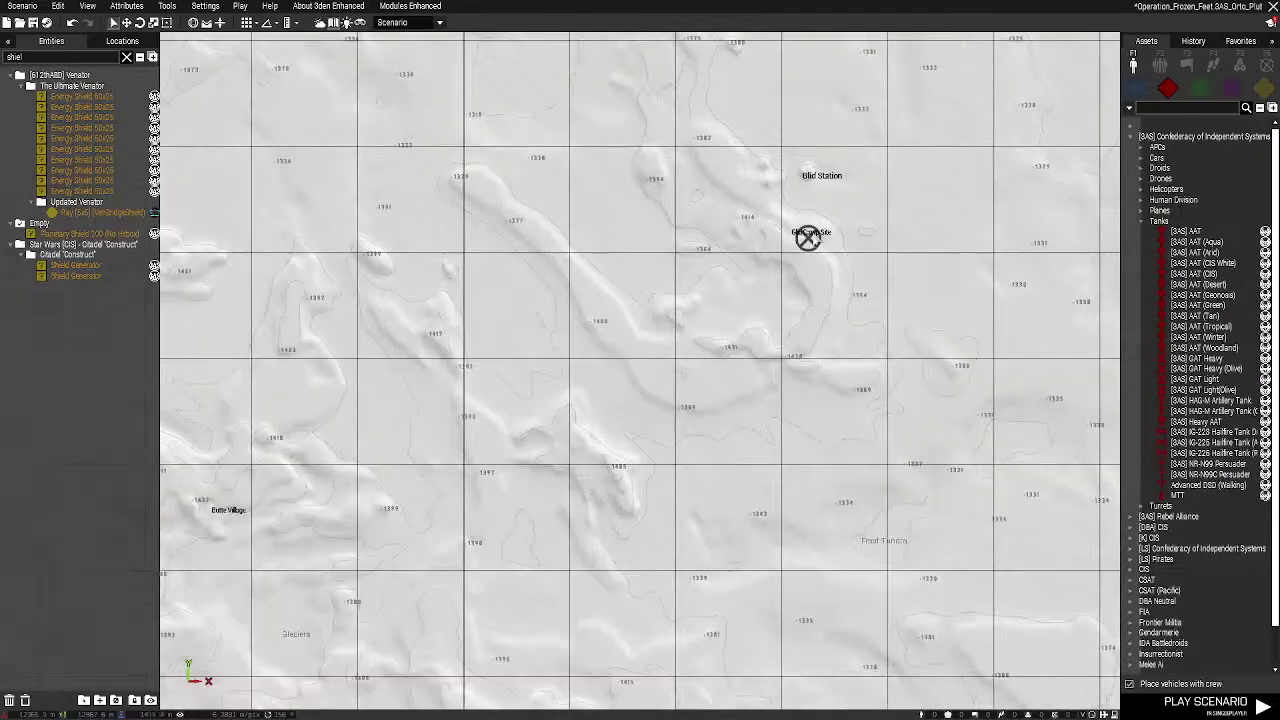
pyautogui.scroll(6, 790, 270)
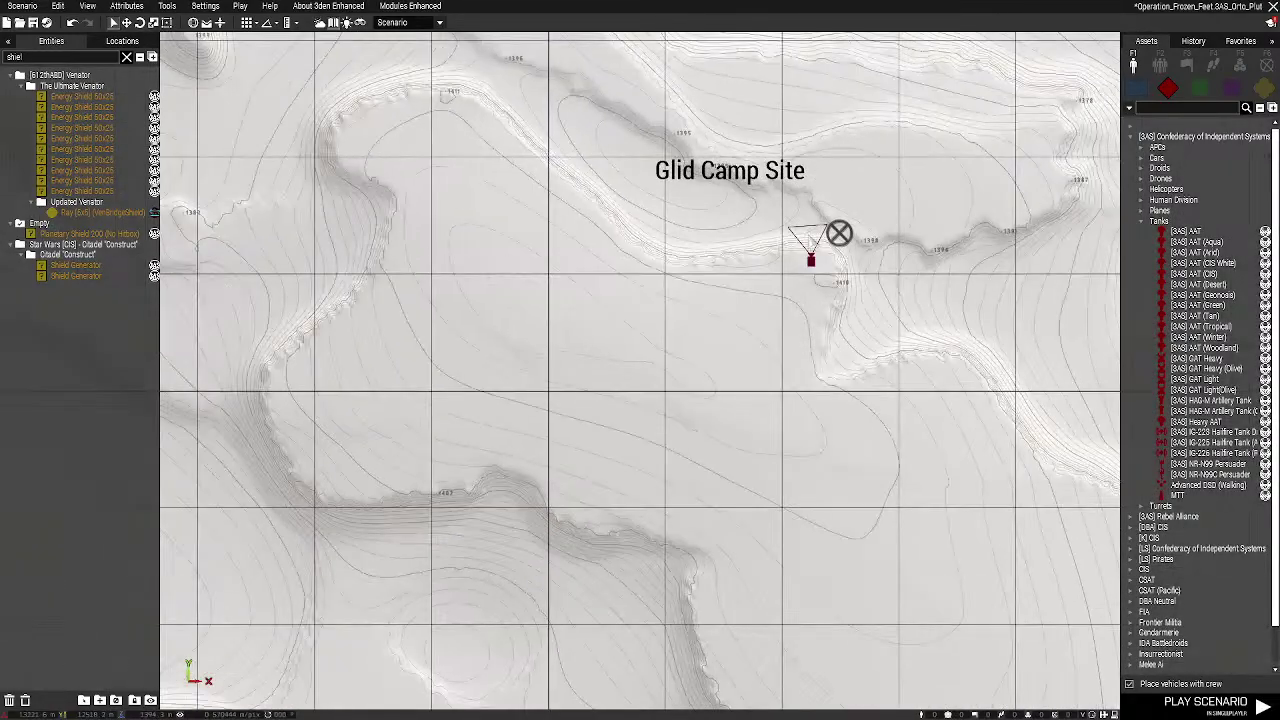
pyautogui.scroll(-10, 724, 333)
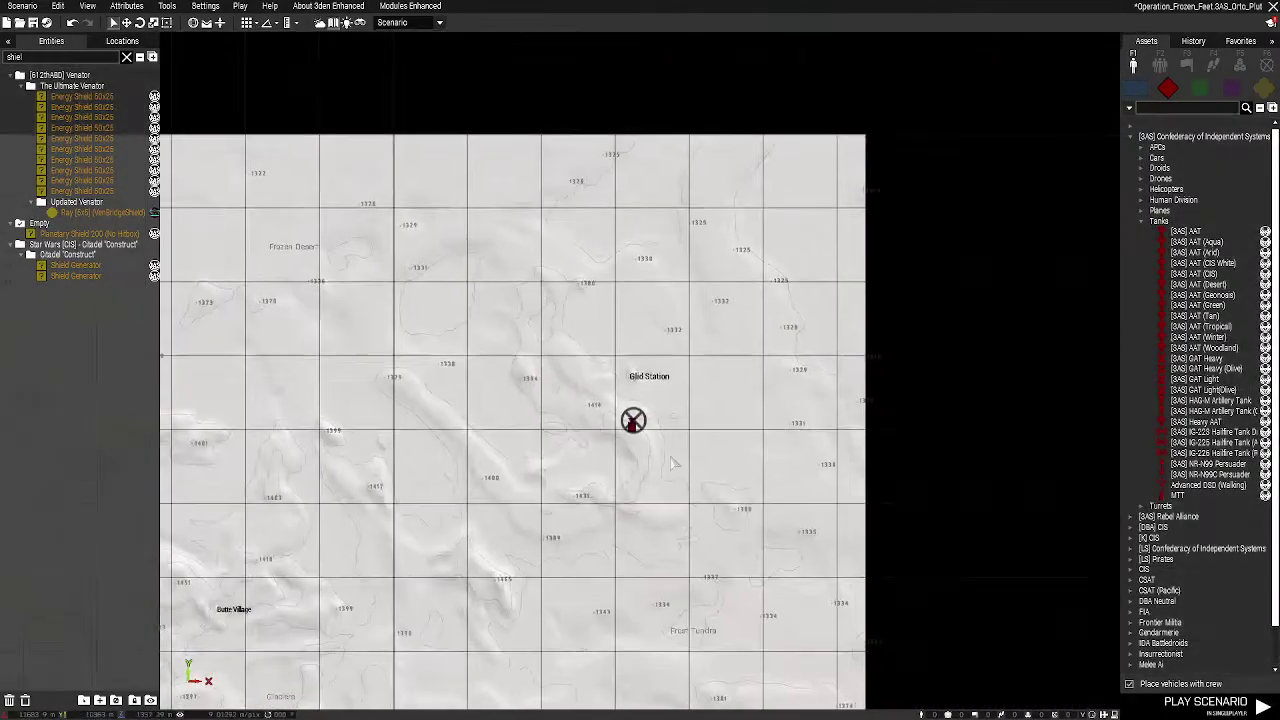
pyautogui.scroll(3, 843, 154)
pyautogui.moveTo(843, 154); pyautogui.dragTo(593, 401, button='right')
# Locate Snowtop Village on the map and go to its marker in the 3D view
pyautogui.moveTo(737, 411); pyautogui.dragTo(918, 361, button='right')
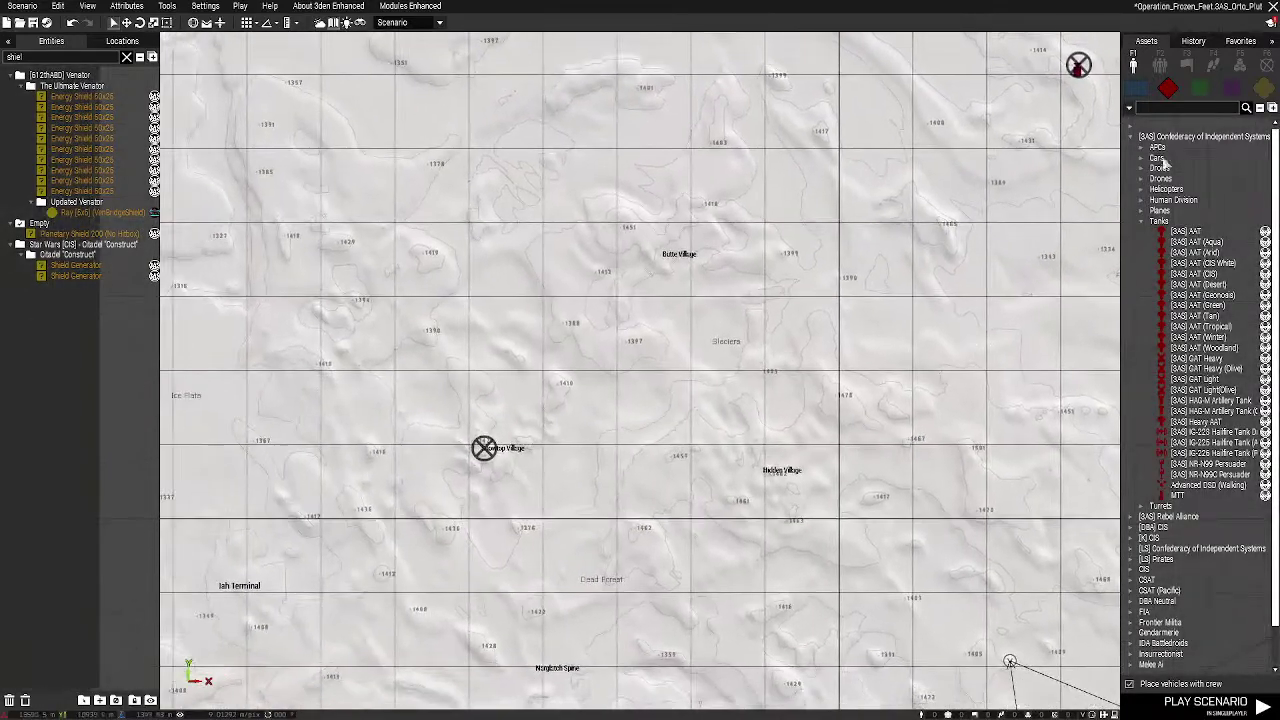
pyautogui.moveTo(607, 453); pyautogui.dragTo(727, 431, button='right')
pyautogui.moveTo(1115, 135); pyautogui.dragTo(812, 447, button='right')
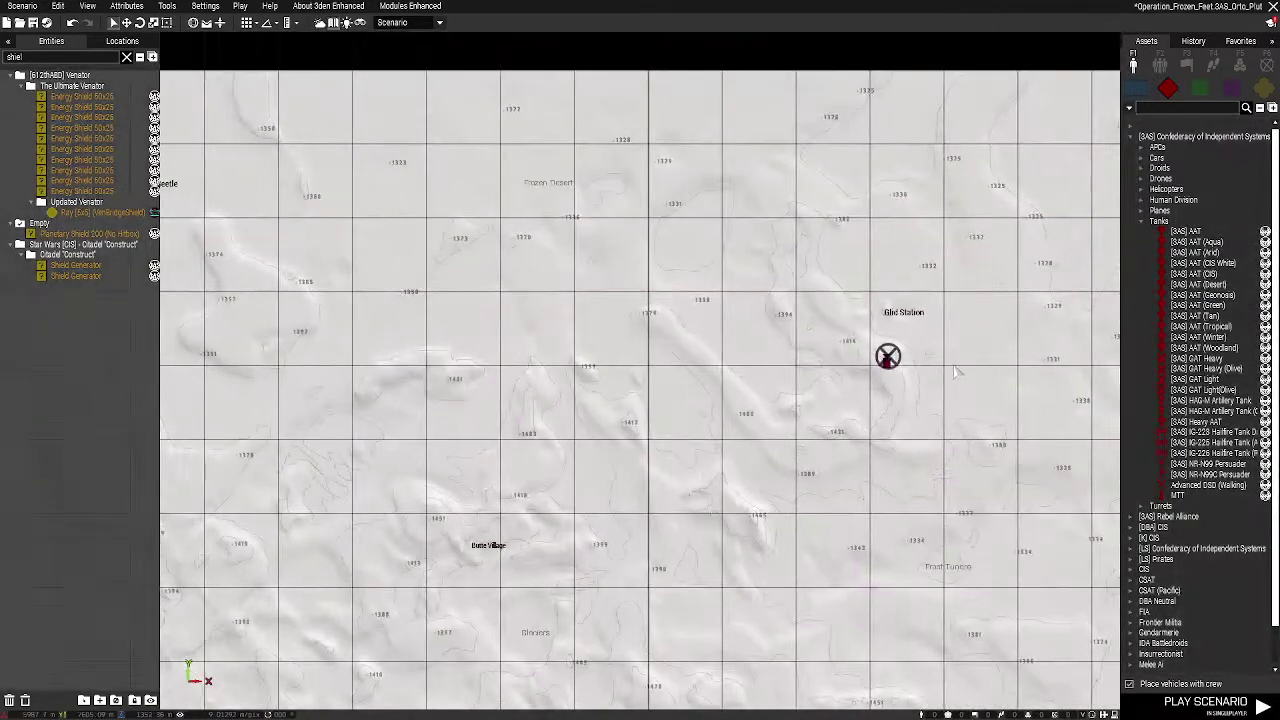
pyautogui.scroll(-5, 671, 472)
pyautogui.scroll(5, 580, 560)
pyautogui.moveTo(575, 550); pyautogui.dragTo(638, 513, button='right')
pyautogui.scroll(4, 668, 461)
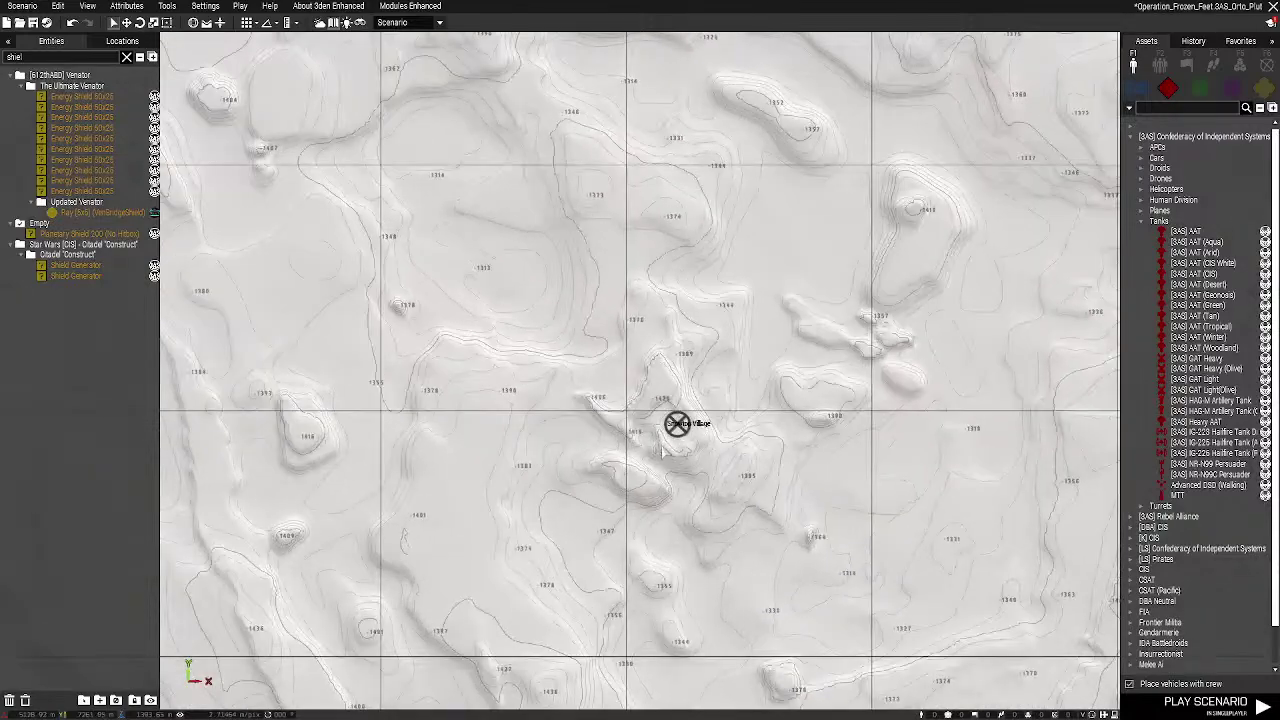
pyautogui.scroll(4, 679, 452)
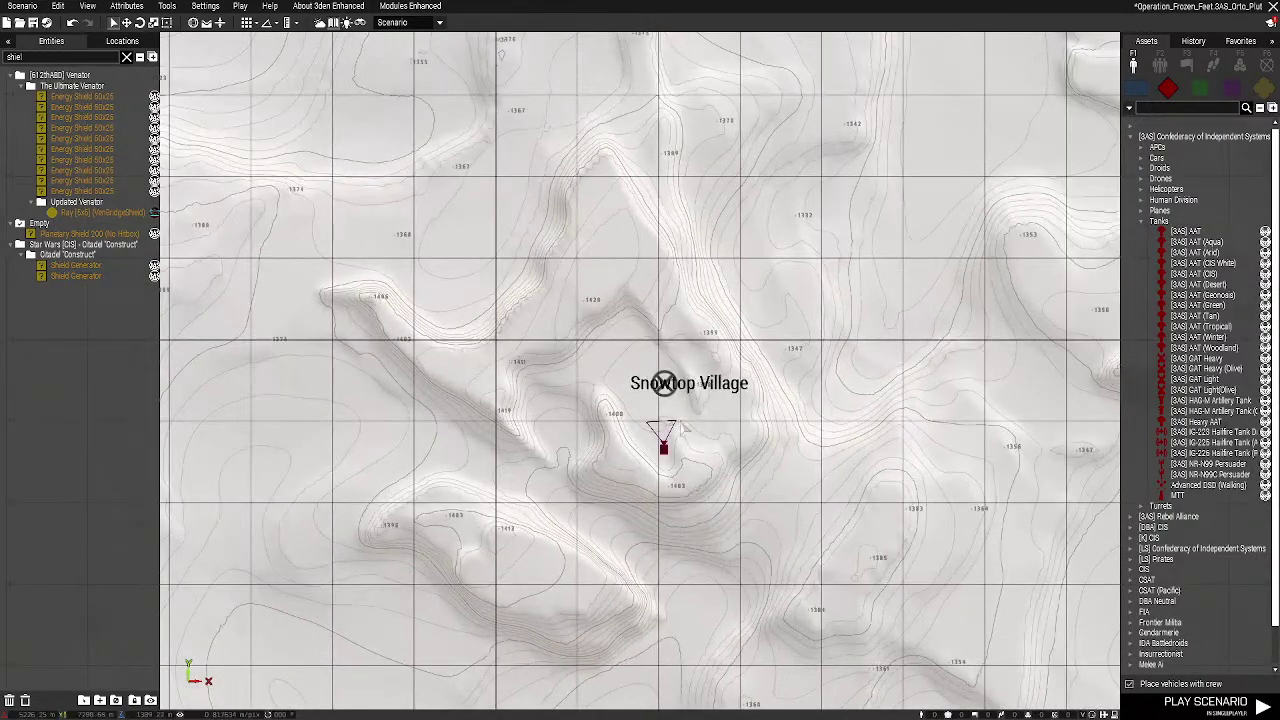
pyautogui.press('m')
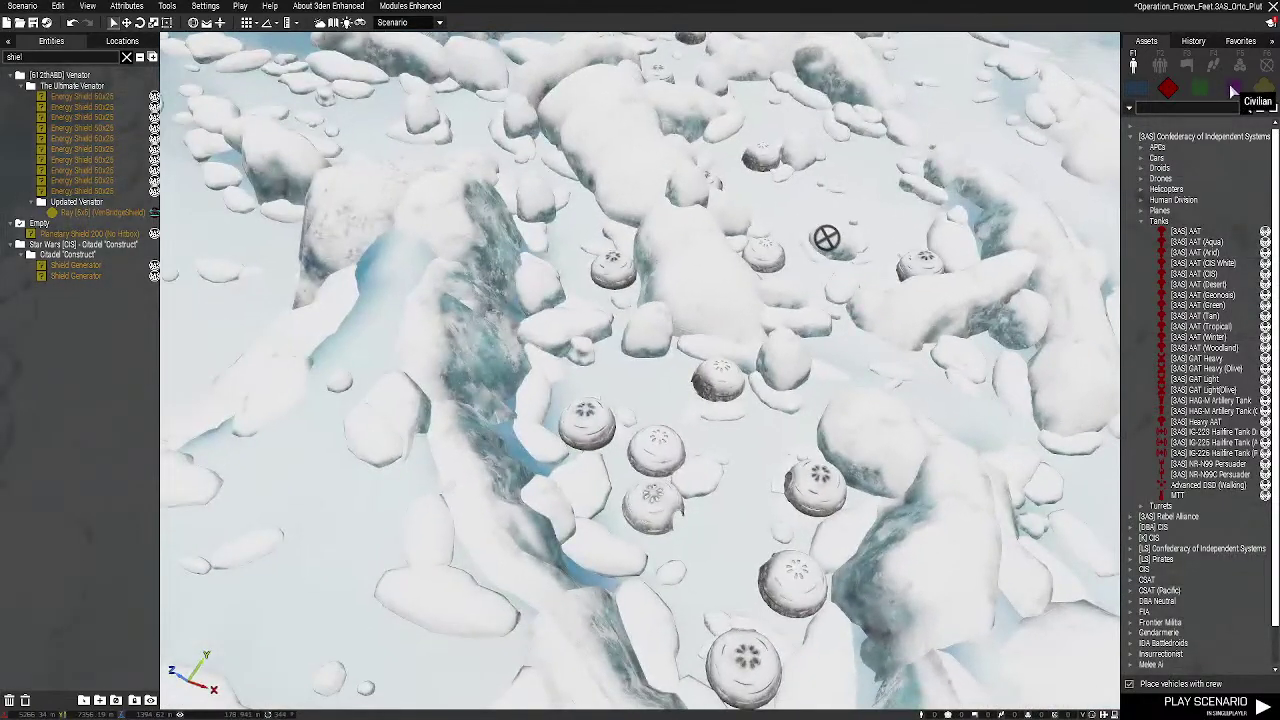
# Switch the assets to the Civilian side, collapse Civilians, and list the Chiss Ascendency units under [LS] Civilian
pyautogui.click(1233, 89)
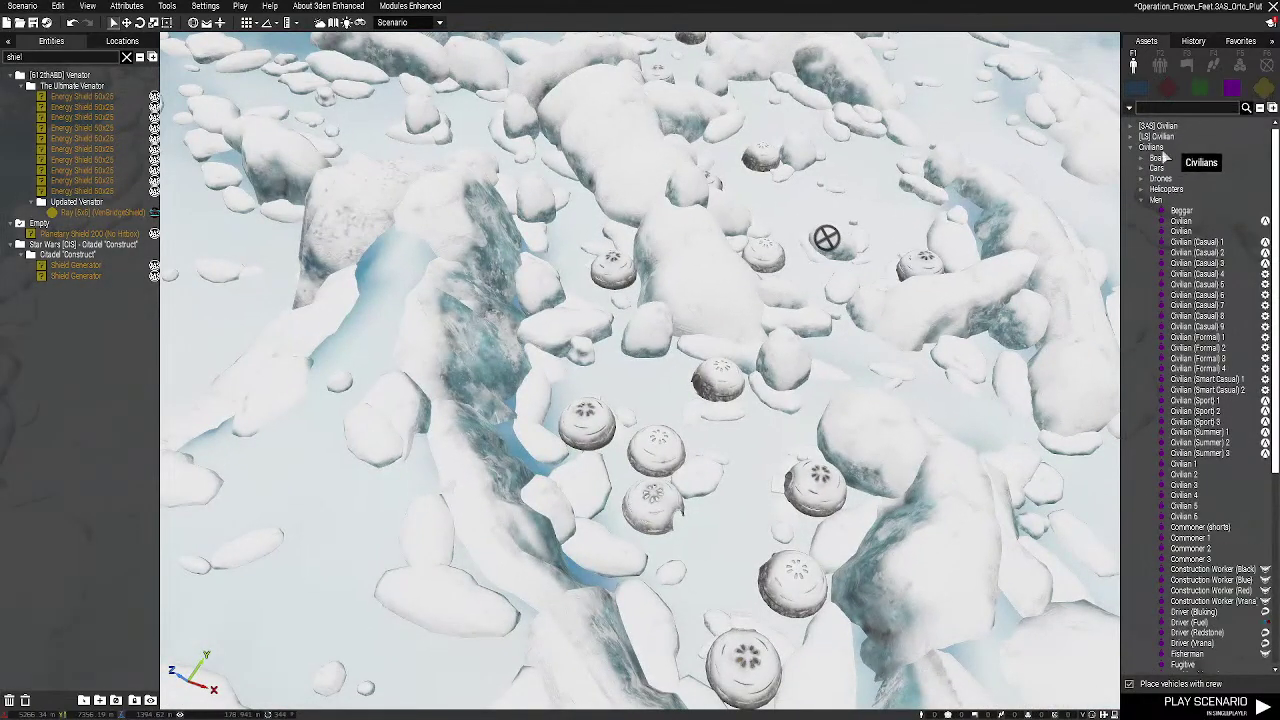
pyautogui.click(1131, 138)
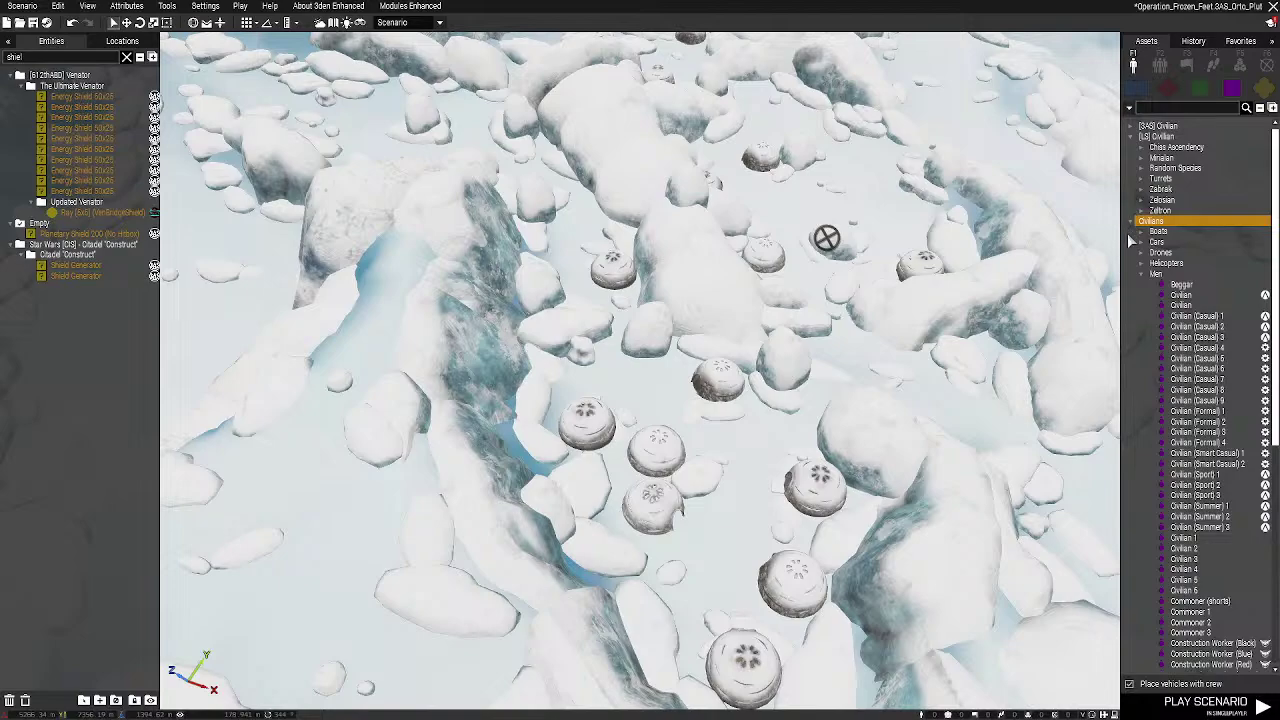
pyautogui.click(1132, 221)
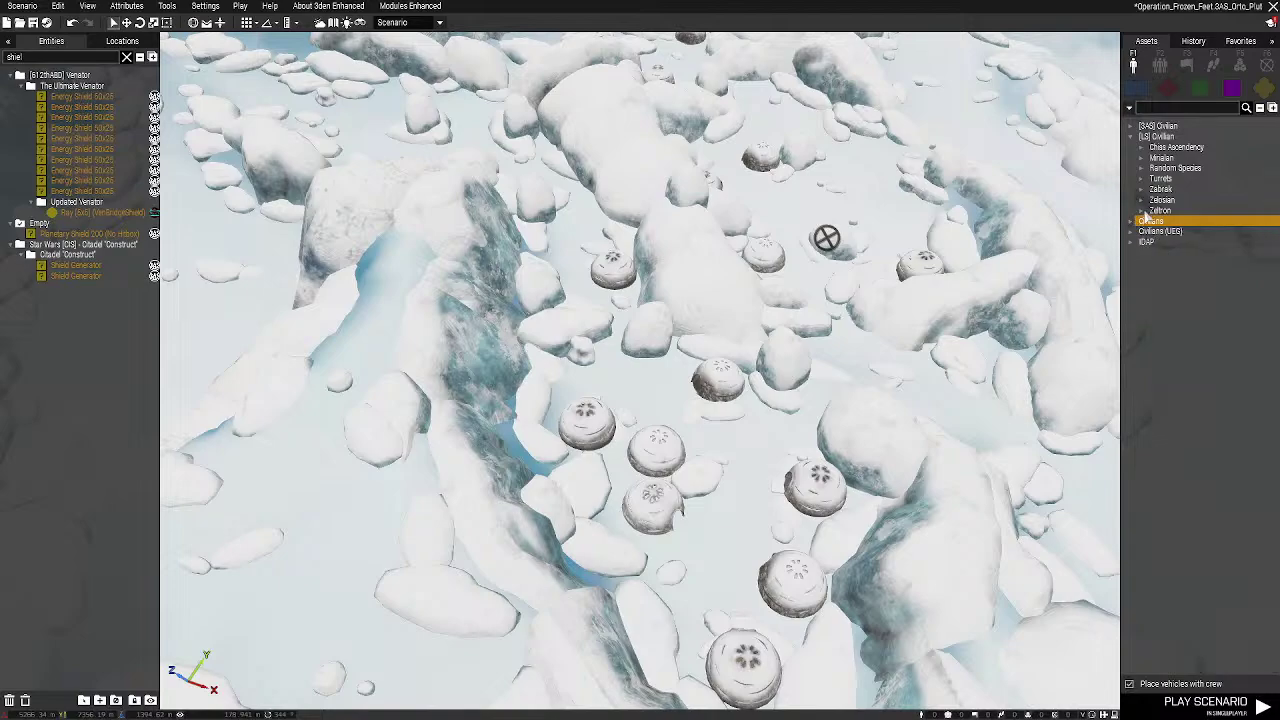
pyautogui.click(1139, 147)
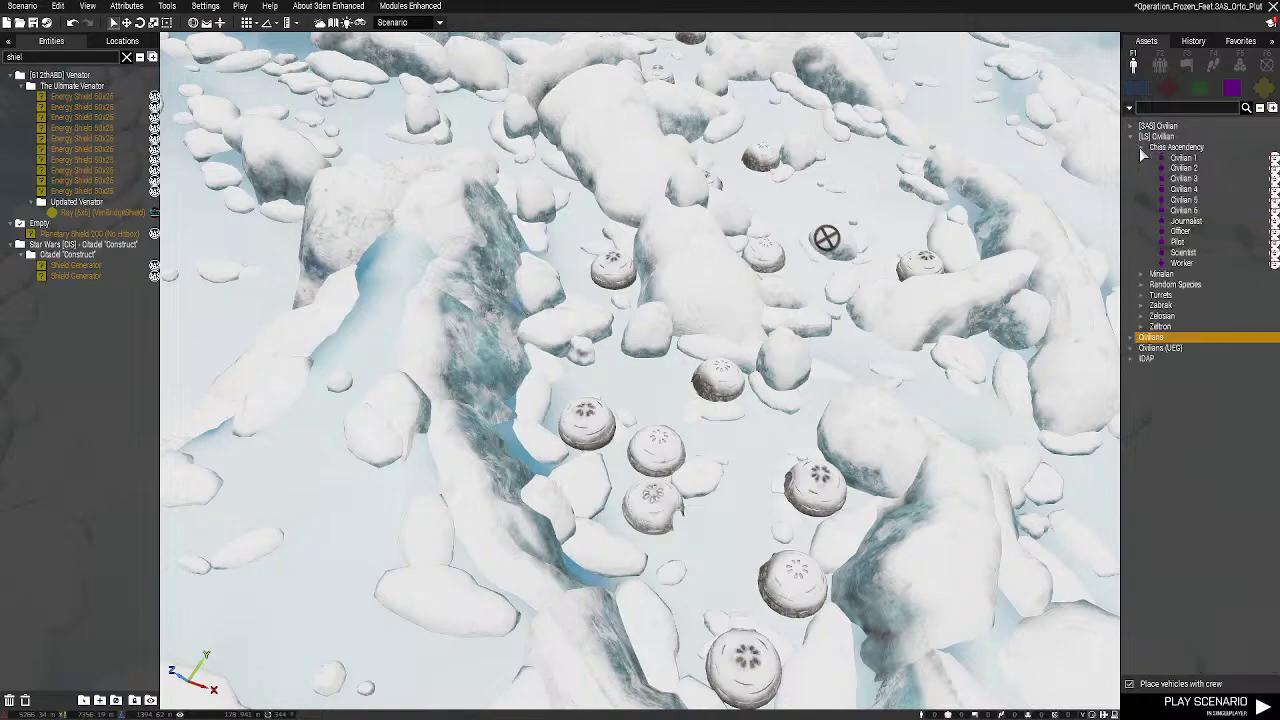
# Place several Chiss Ascendency Civilian 1 units between the rocks and huts of Snowtop Village
pyautogui.click(1184, 159)
pyautogui.scroll(10, 857, 480)
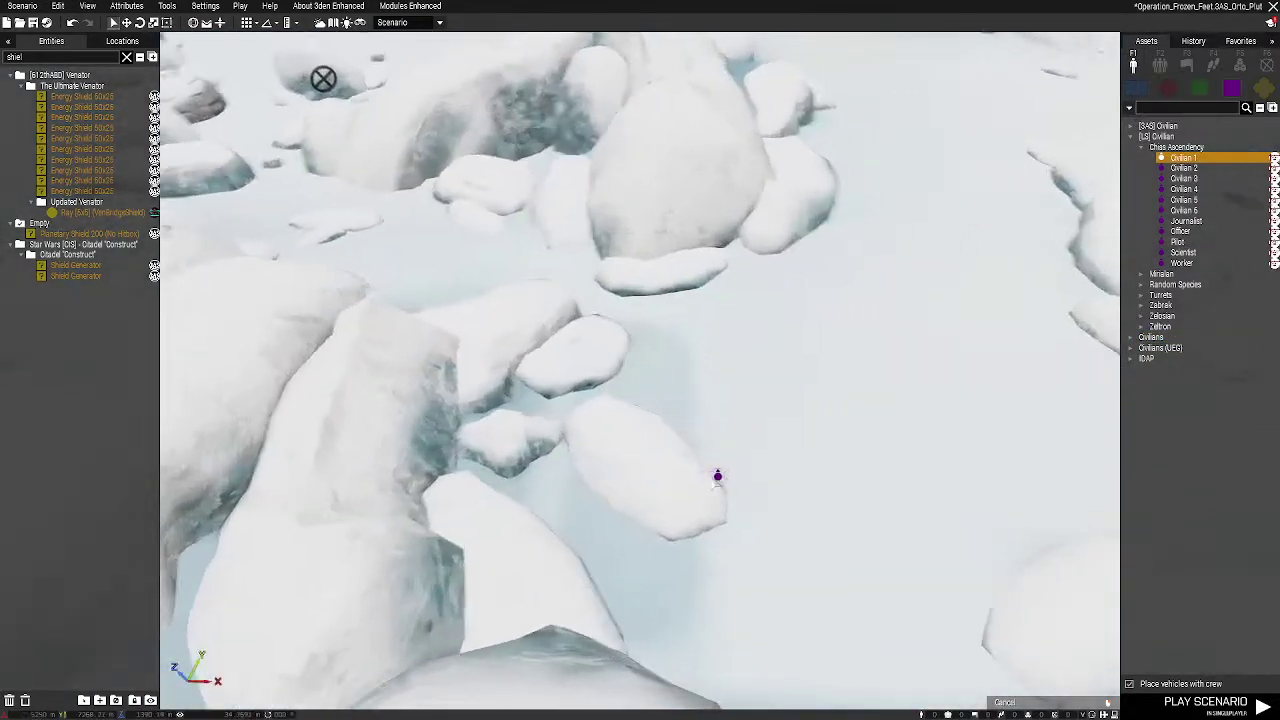
pyautogui.moveTo(717, 484); pyautogui.dragTo(560, 500, button='right')
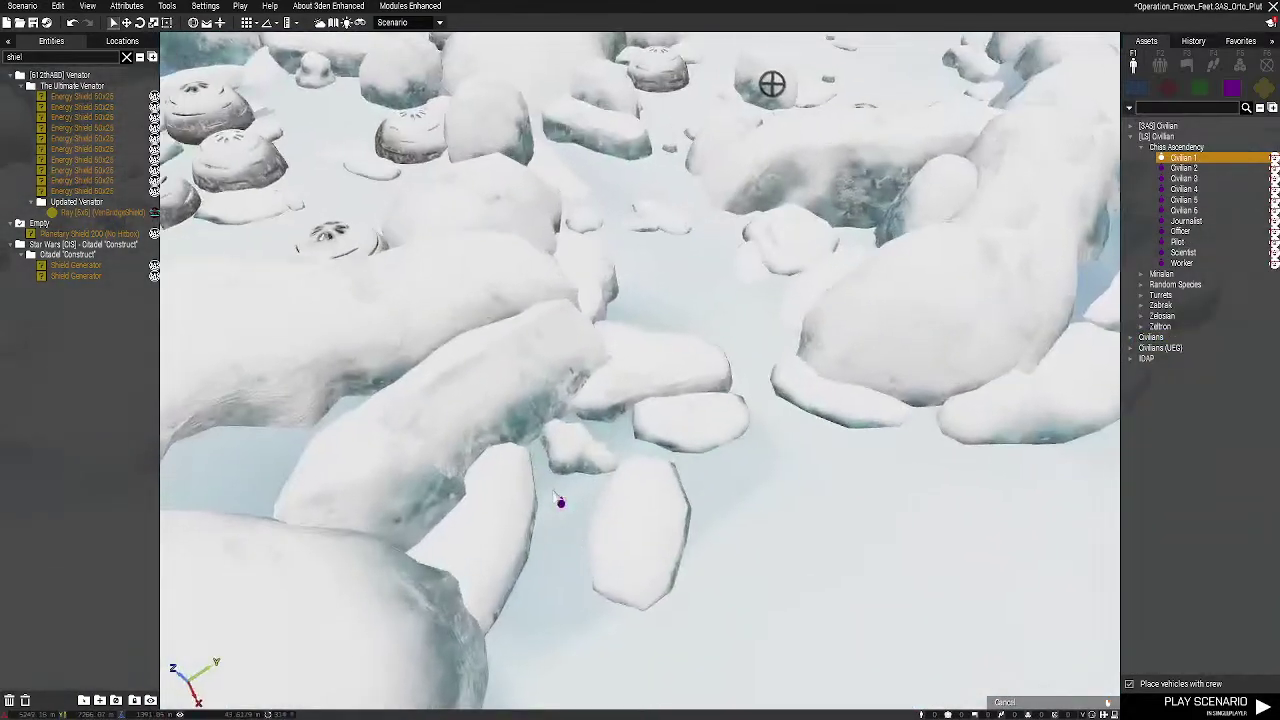
pyautogui.press('w')
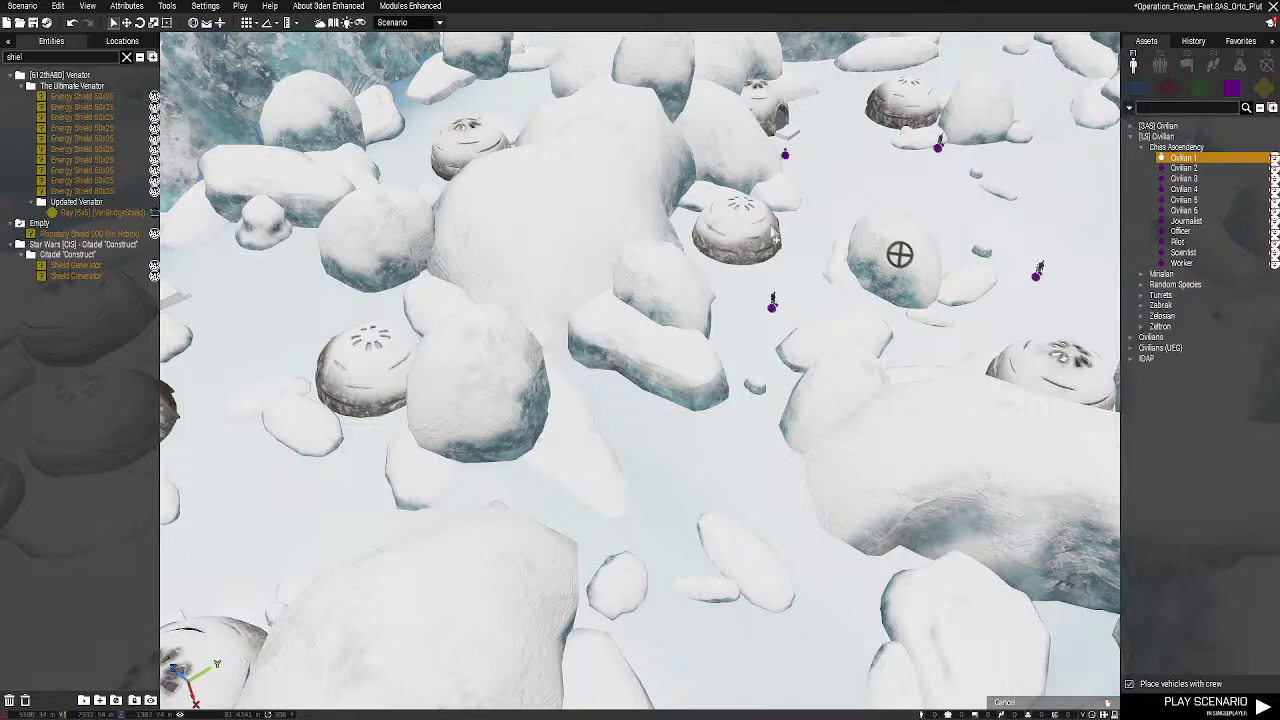
pyautogui.press('w')
pyautogui.moveTo(375, 178); pyautogui.dragTo(474, 286, button='right')
pyautogui.click(474, 286)
pyautogui.moveTo(536, 318); pyautogui.dragTo(483, 371, button='right')
# Scatter Chiss Ascendency Civilian 2 units over the open snow around the village huts
pyautogui.click(1190, 168)
pyautogui.press('w')
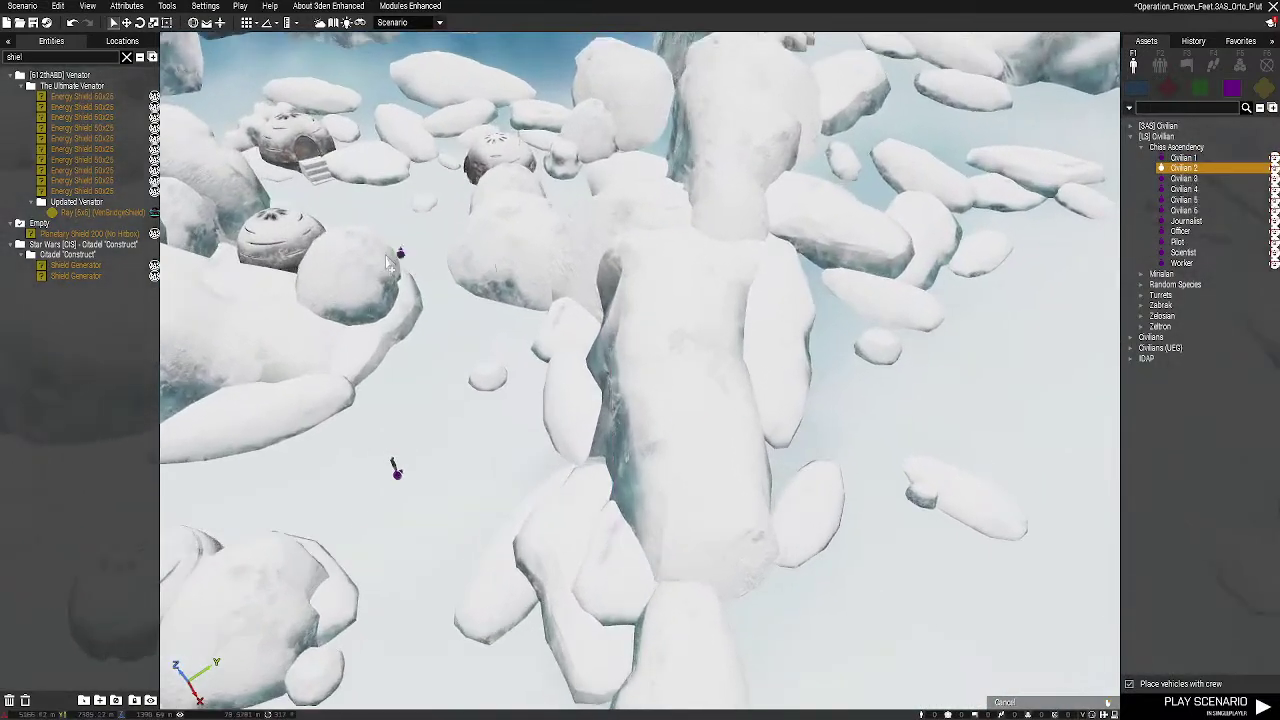
pyautogui.click(270, 197)
pyautogui.moveTo(270, 197); pyautogui.dragTo(124, 230, button='right')
pyautogui.press('s')
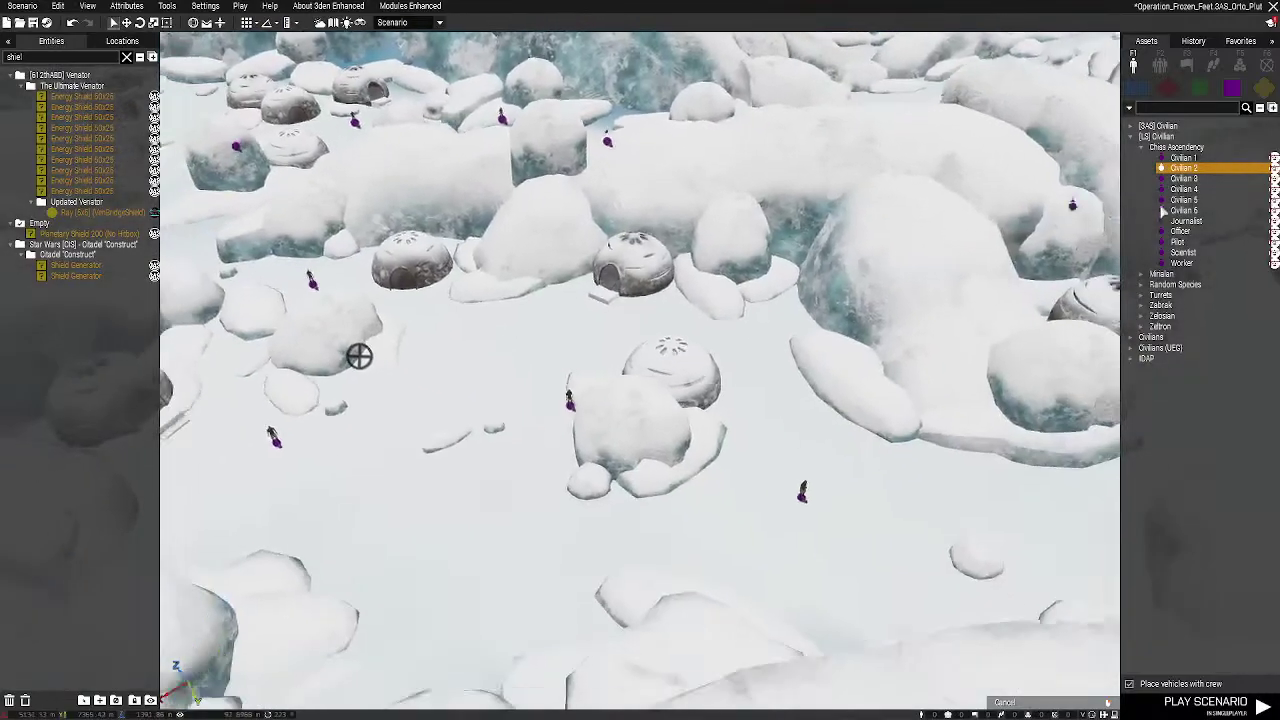
# Add Chiss Ascendency Civilian 5 units near the domed huts
pyautogui.click(1169, 201)
pyautogui.press('w')
pyautogui.click(583, 430)
pyautogui.press('w')
pyautogui.moveTo(626, 364); pyautogui.dragTo(753, 284, button='right')
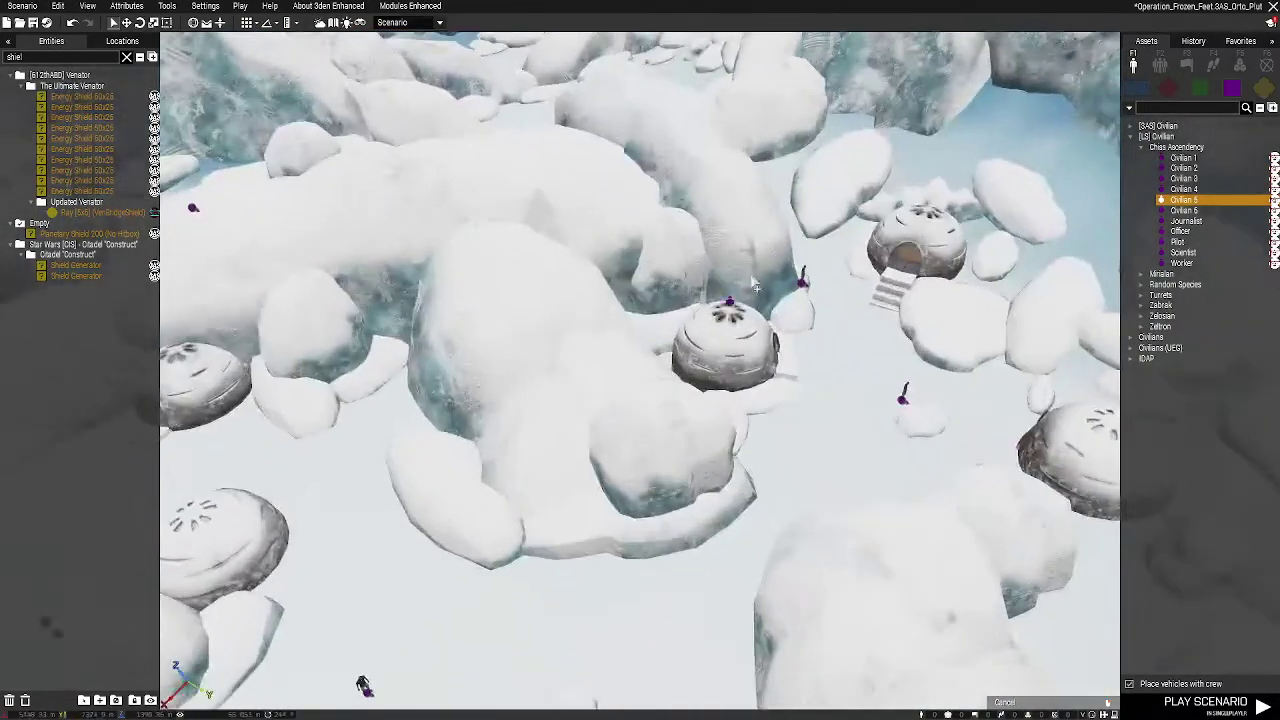
# Place Chiss Ascendency Journalist, Pilot and Officer units along the paths between the village's rocks
pyautogui.click(1186, 220)
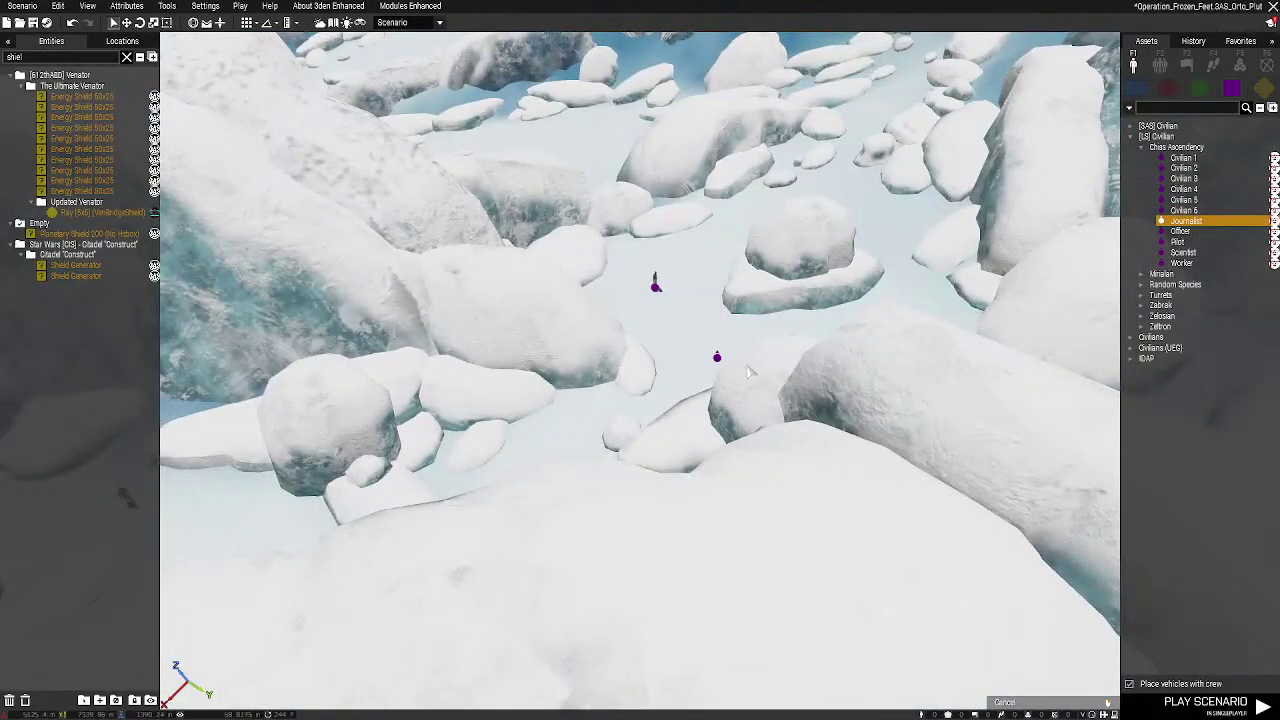
pyautogui.moveTo(747, 372); pyautogui.dragTo(440, 400, button='right')
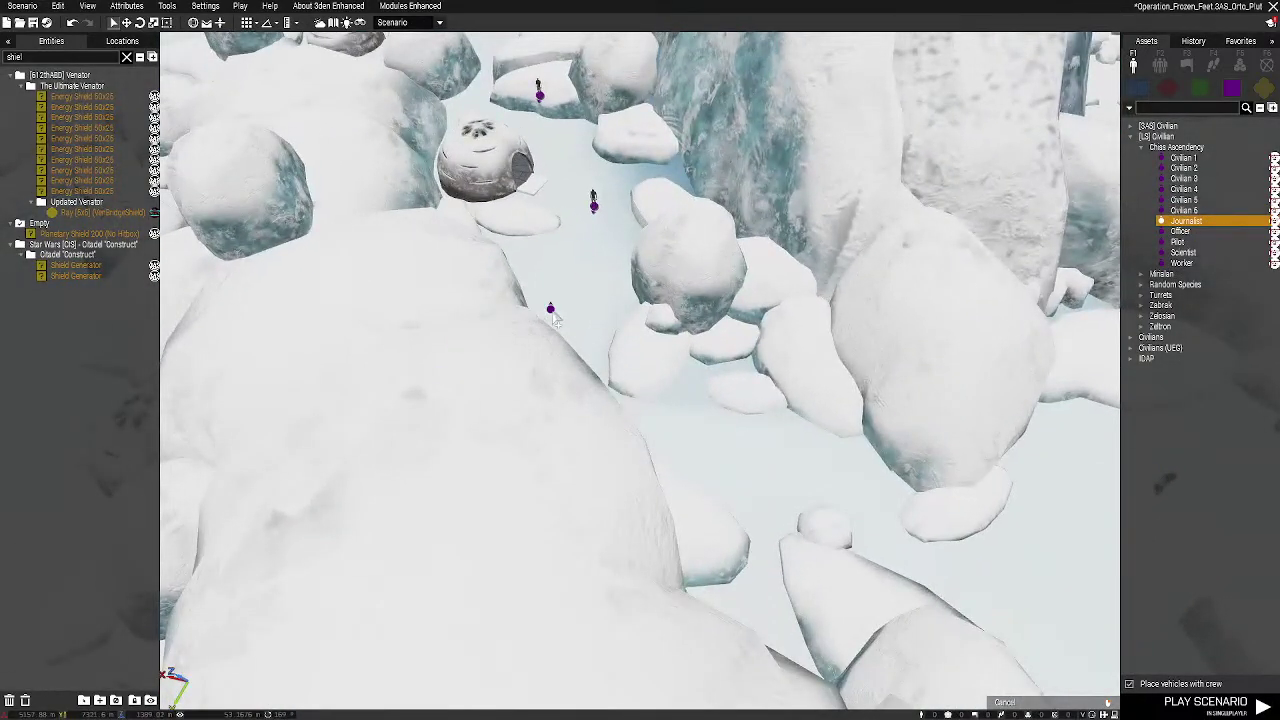
pyautogui.click(1176, 242)
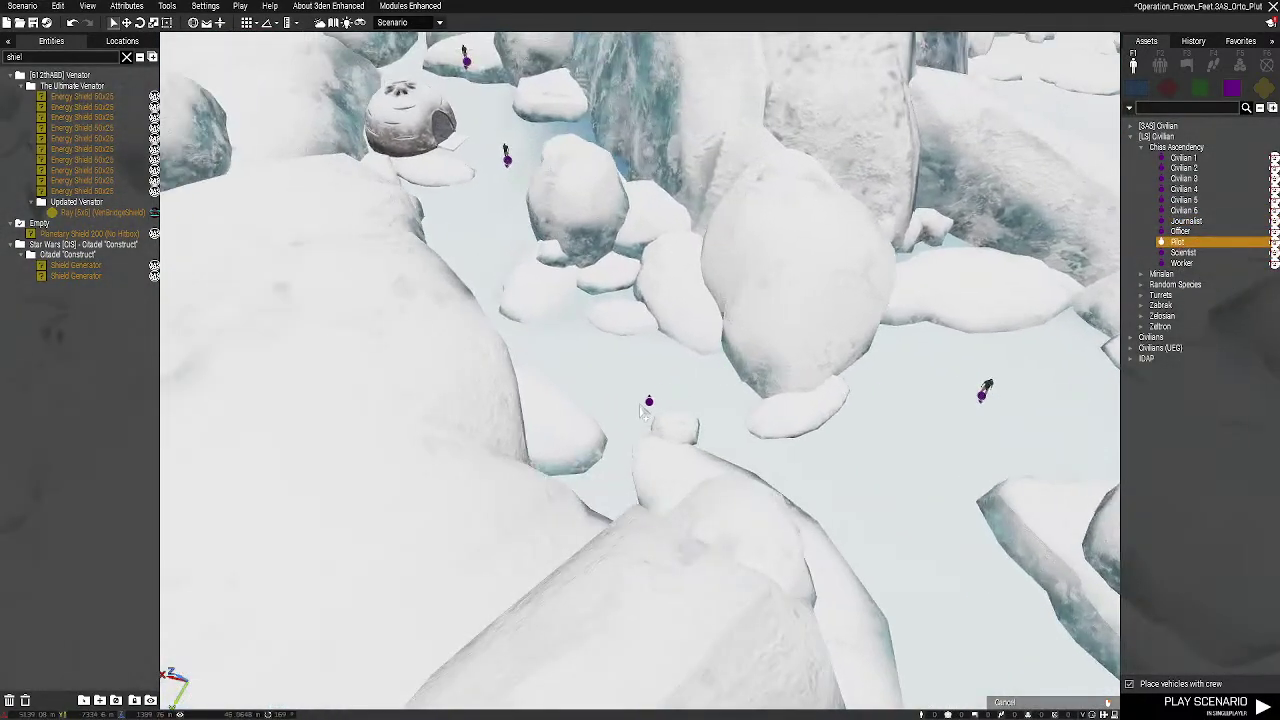
pyautogui.click(1166, 234)
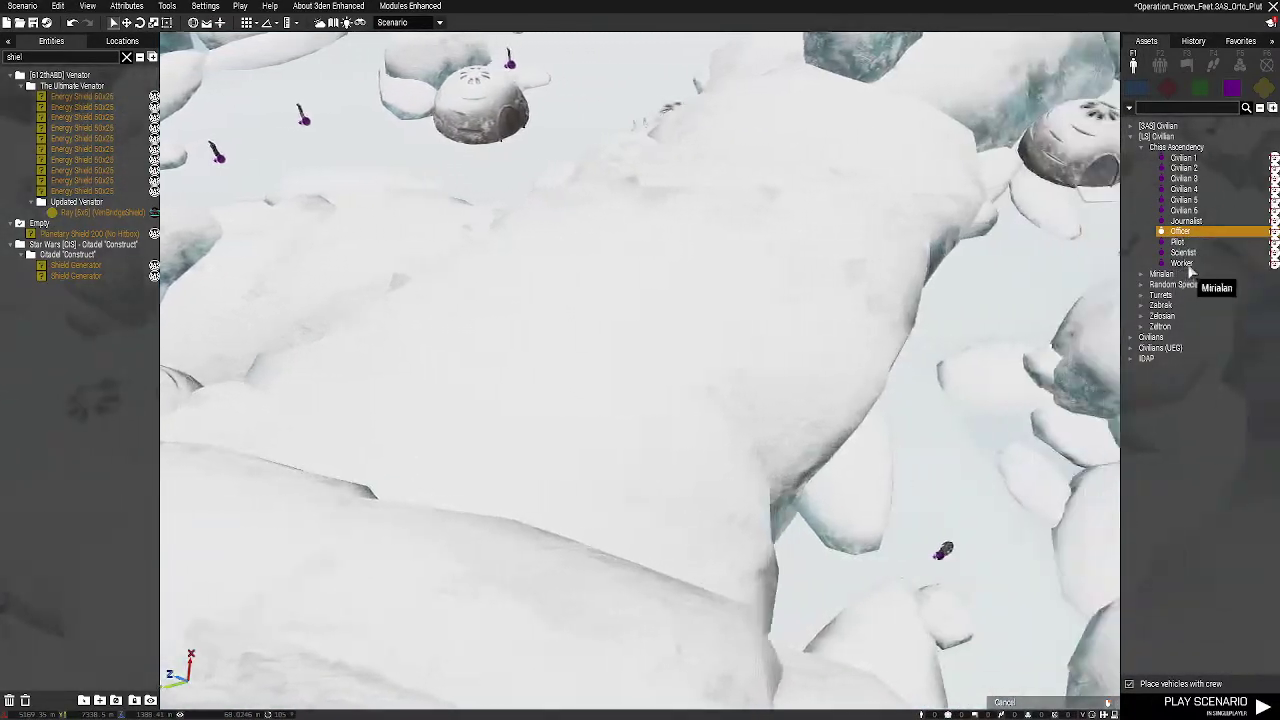
# Place Chiss Ascendency Worker units around the cluster of huts and end the placement
pyautogui.click(1182, 263)
pyautogui.press('w')
pyautogui.moveTo(852, 283)
pyautogui.mouseDown(button='right')
pyautogui.moveTo(711, 243)
pyautogui.moveTo(843, 291)
pyautogui.mouseUp(button='right')
pyautogui.click(706, 236)
pyautogui.press('w')
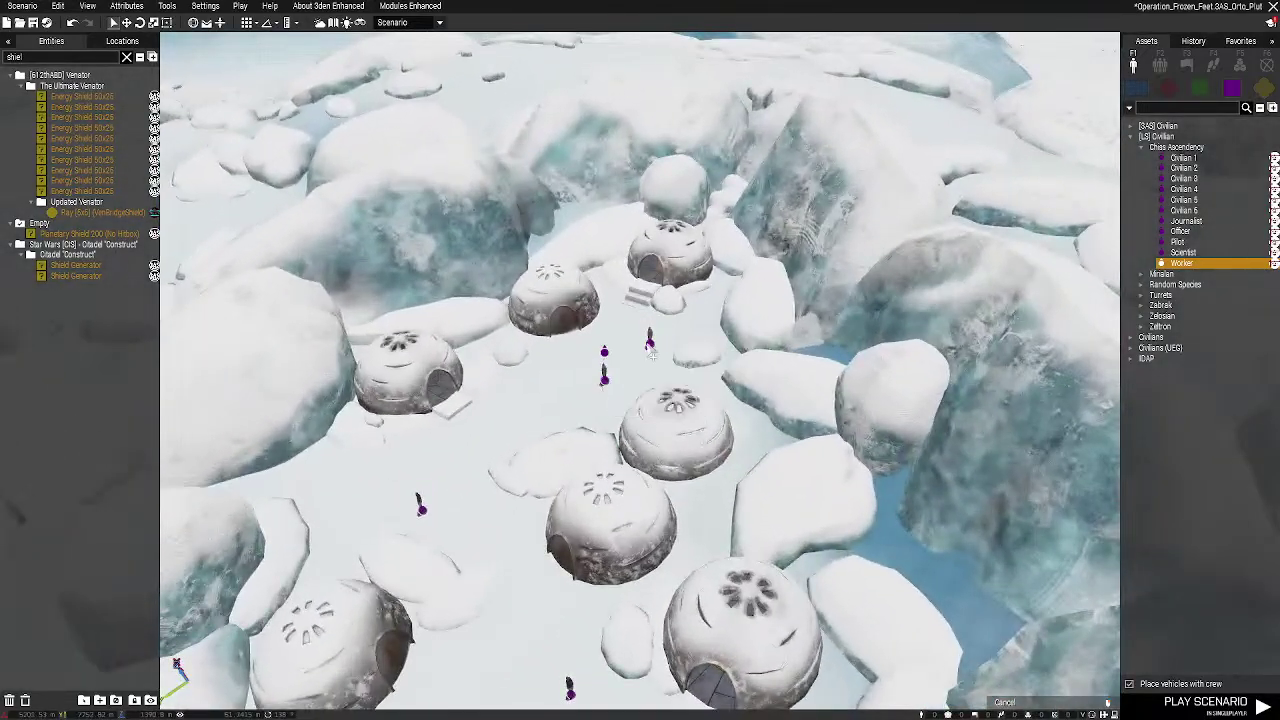
pyautogui.keyDown('ctrl'); pyautogui.click(652, 354); pyautogui.keyUp('ctrl')
pyautogui.moveTo(652, 355); pyautogui.dragTo(760, 354, button='right')
pyautogui.rightClick(760, 354)
# Examine the placed civilians and the village huts up close at ground level
pyautogui.press('w')
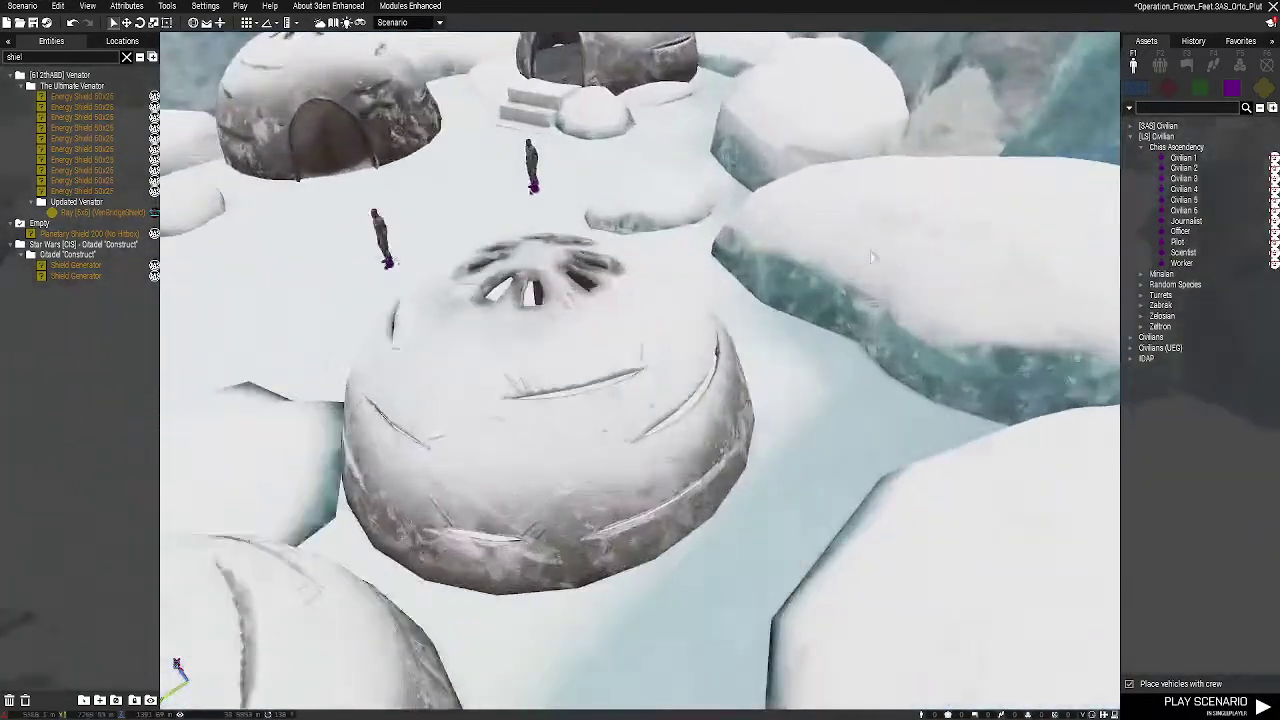
pyautogui.press('w')
pyautogui.moveTo(873, 257); pyautogui.dragTo(602, 462, button='right')
pyautogui.press('w')
pyautogui.press('w')
pyautogui.press('w')
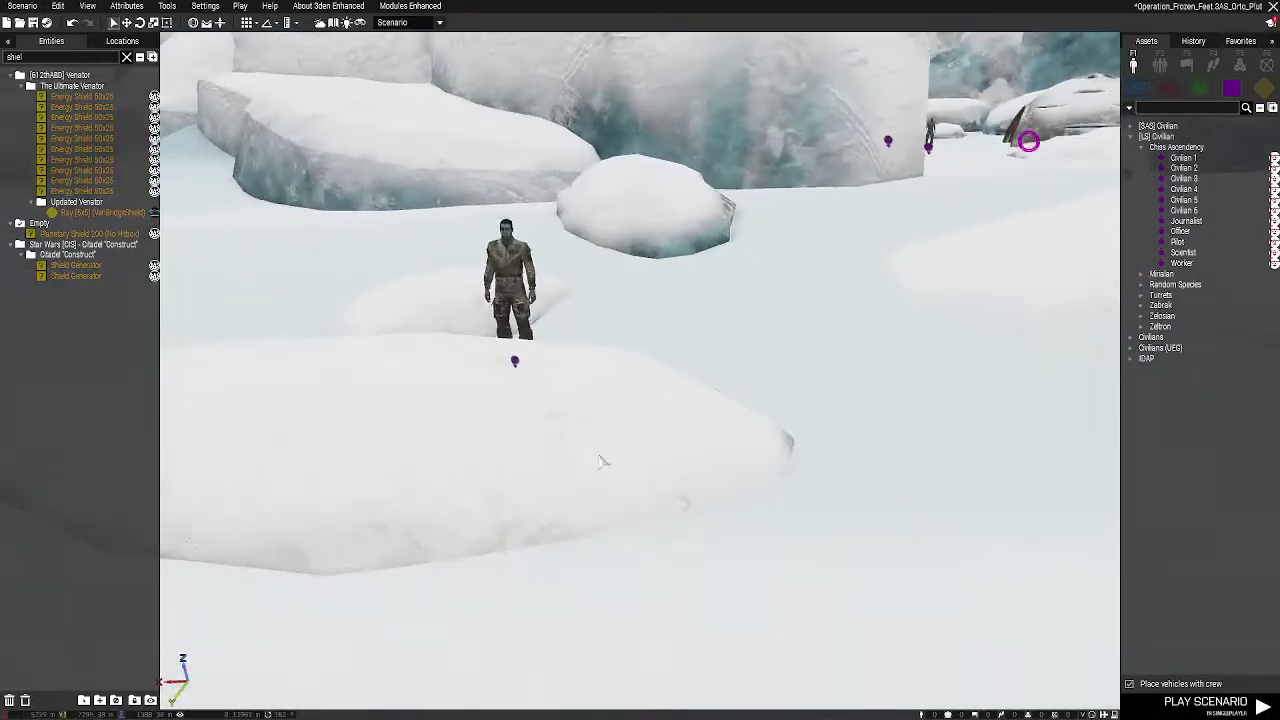
pyautogui.press('w')
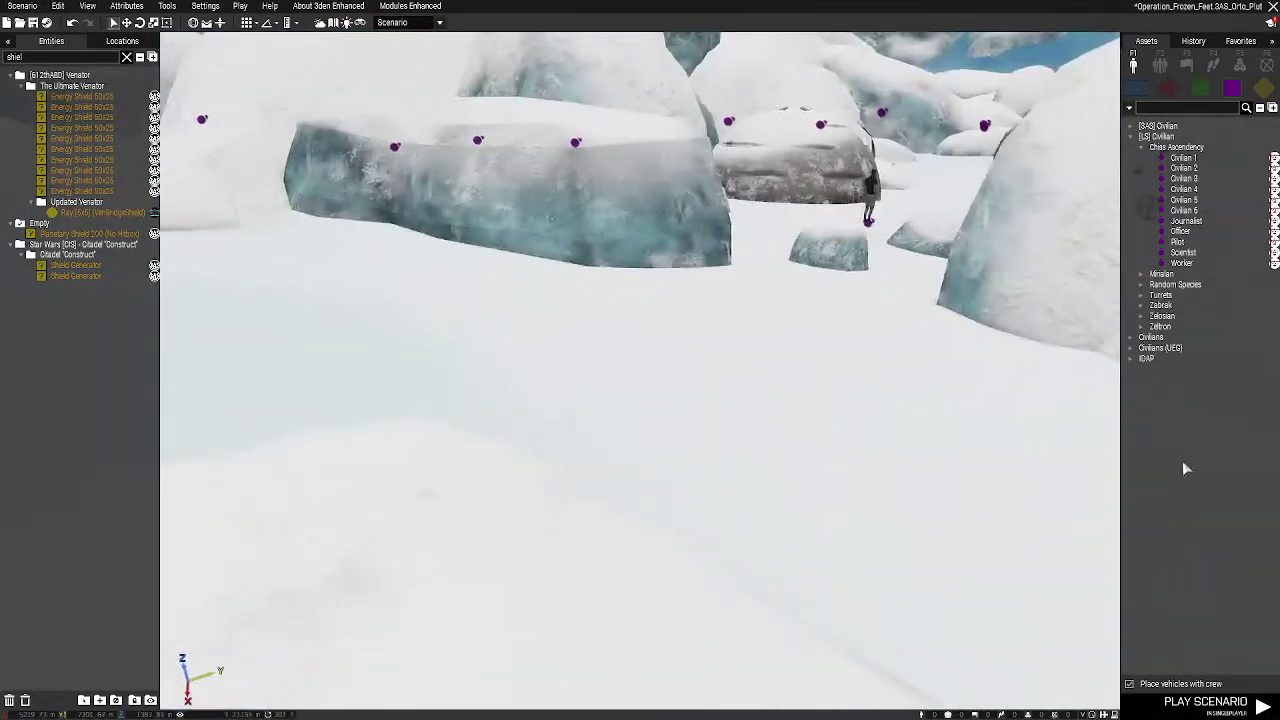
pyautogui.press('w')
pyautogui.press('d')
pyautogui.press('d')
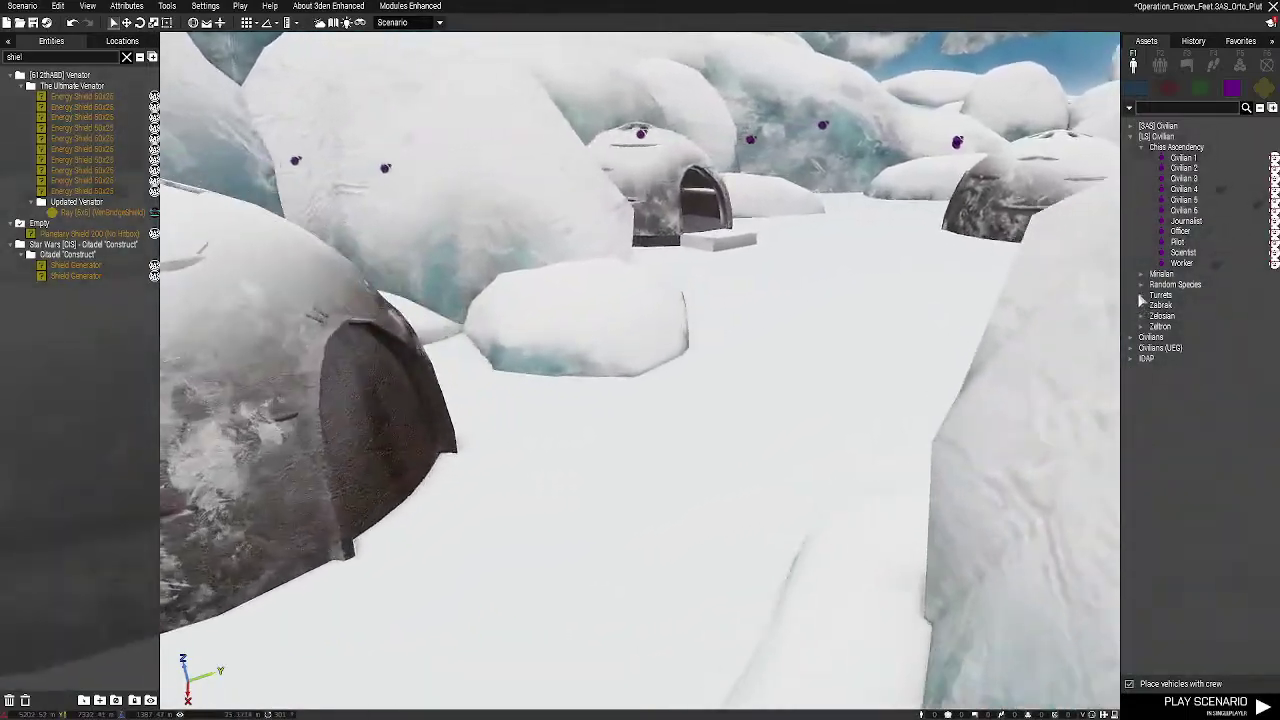
pyautogui.press('w')
pyautogui.press('d')
# Place a Zabrak Civilian 2 on the snow in front of the open hut with the campfire
pyautogui.click(1142, 306)
pyautogui.click(1172, 326)
pyautogui.click(745, 462)
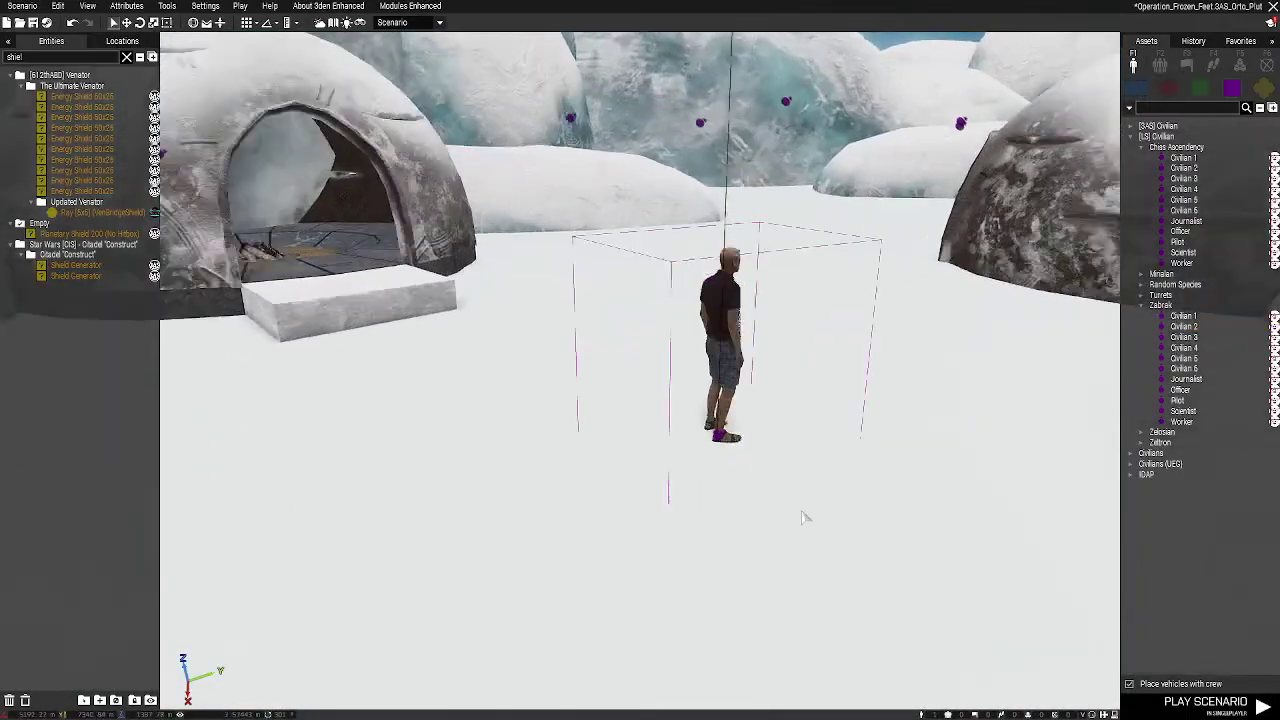
# Move the Zabrak civilian inside the hut, onto the stone floor beside the campfire
pyautogui.press('w')
pyautogui.press('d')
pyautogui.moveTo(848, 507); pyautogui.dragTo(645, 510, button='right')
pyautogui.click(705, 522)
pyautogui.press('s')
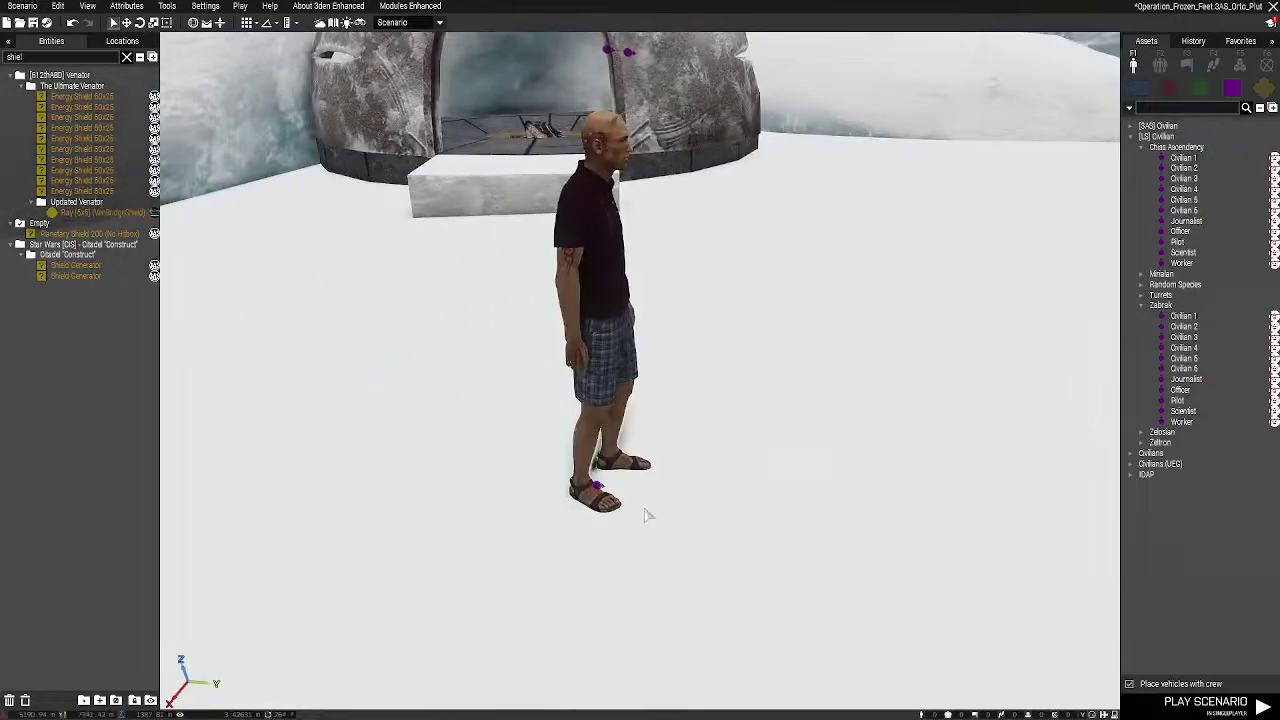
pyautogui.moveTo(588, 487); pyautogui.dragTo(610, 302)
pyautogui.press('w')
pyautogui.press('q')
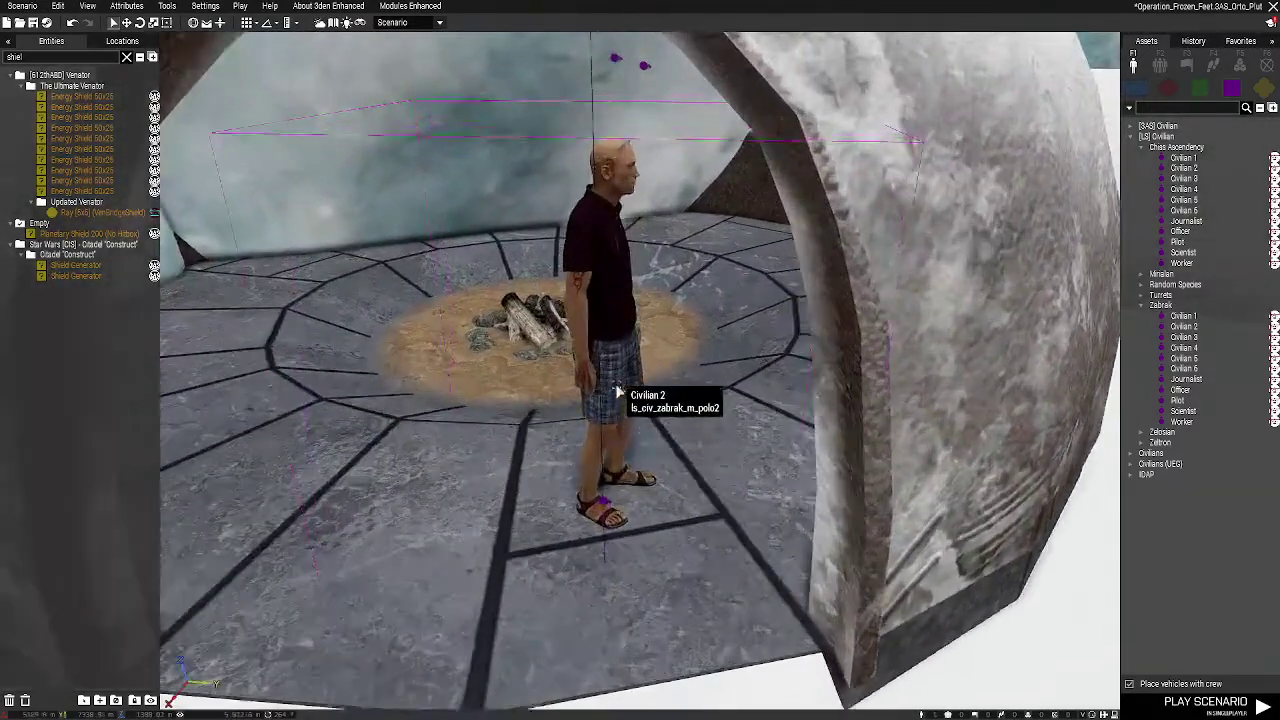
# Open the Zabrak civilian's loadout in ACE Arsenal and show the available backpacks
pyautogui.rightClick(609, 504)
pyautogui.moveTo(755, 621)
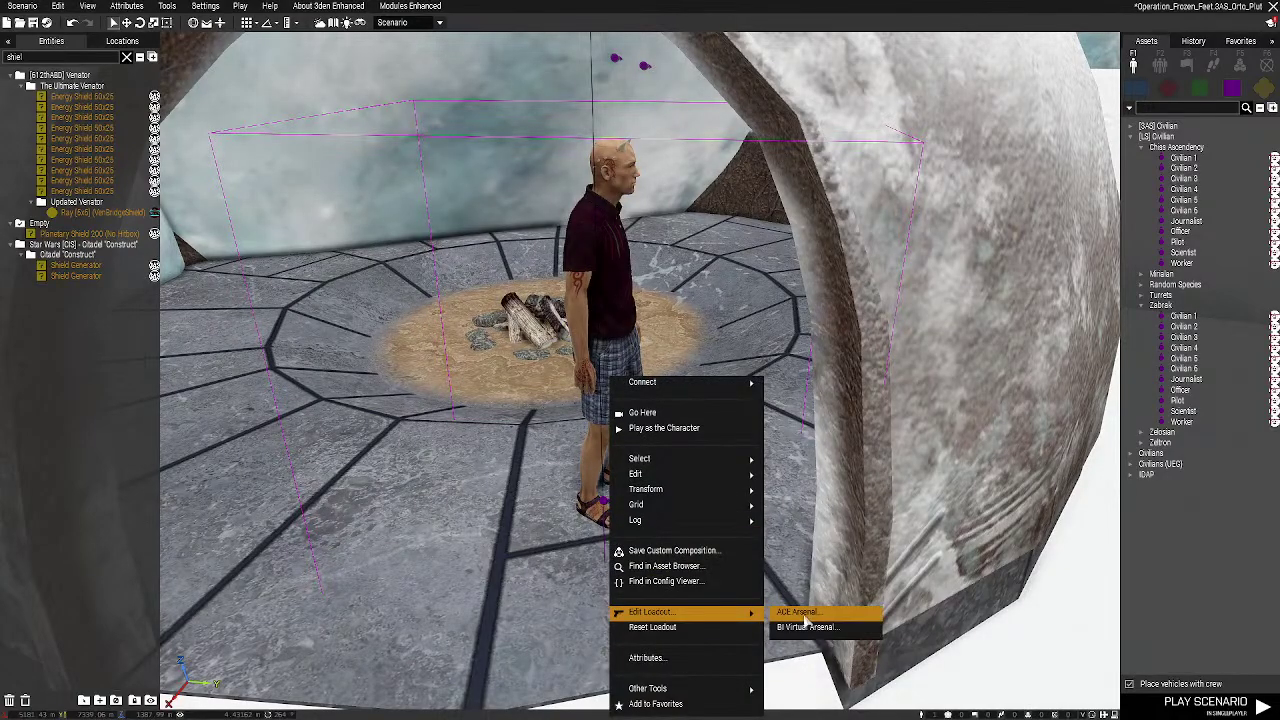
pyautogui.click(800, 612)
pyautogui.click(14, 193)
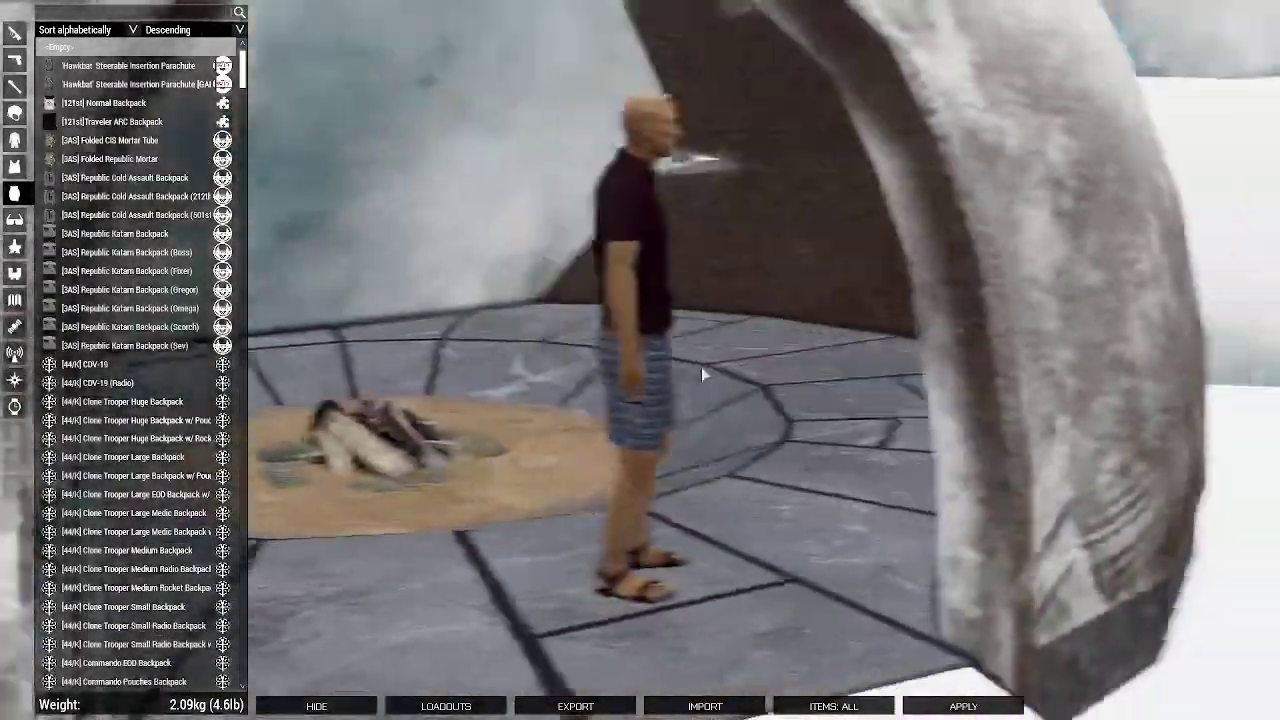
# Equip the Zabrak civilian with the [TMO] Heavy Jetpack
pyautogui.scroll(-10, 240, 130)
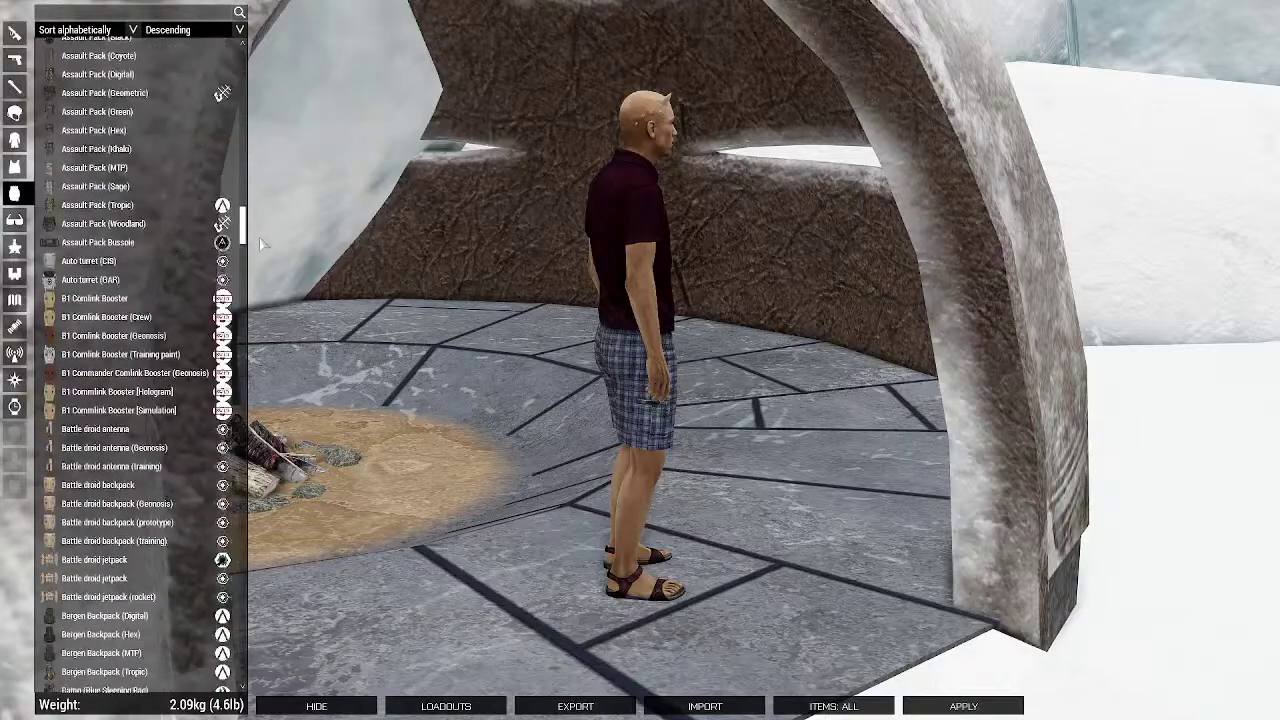
pyautogui.scroll(5, 200, 250)
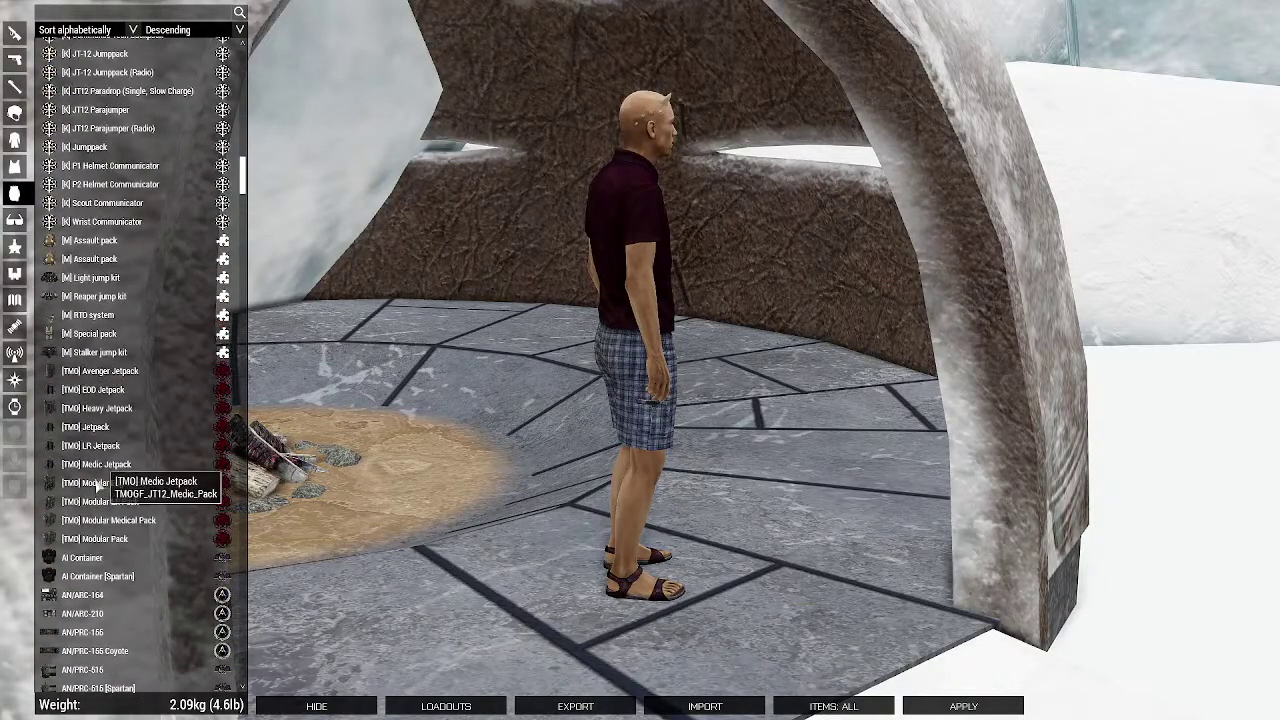
pyautogui.click(100, 408)
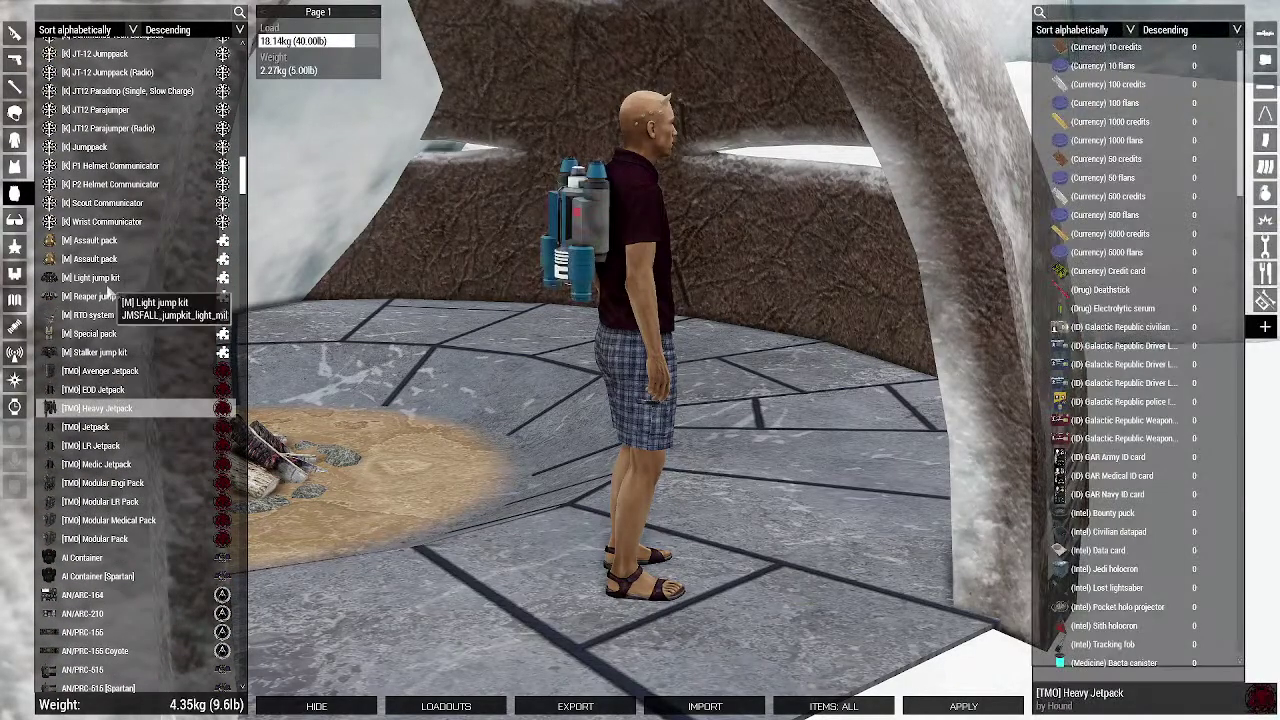
# Sort the backpacks by mod and equip the civilian with [612th] Bags
pyautogui.click(62, 58)
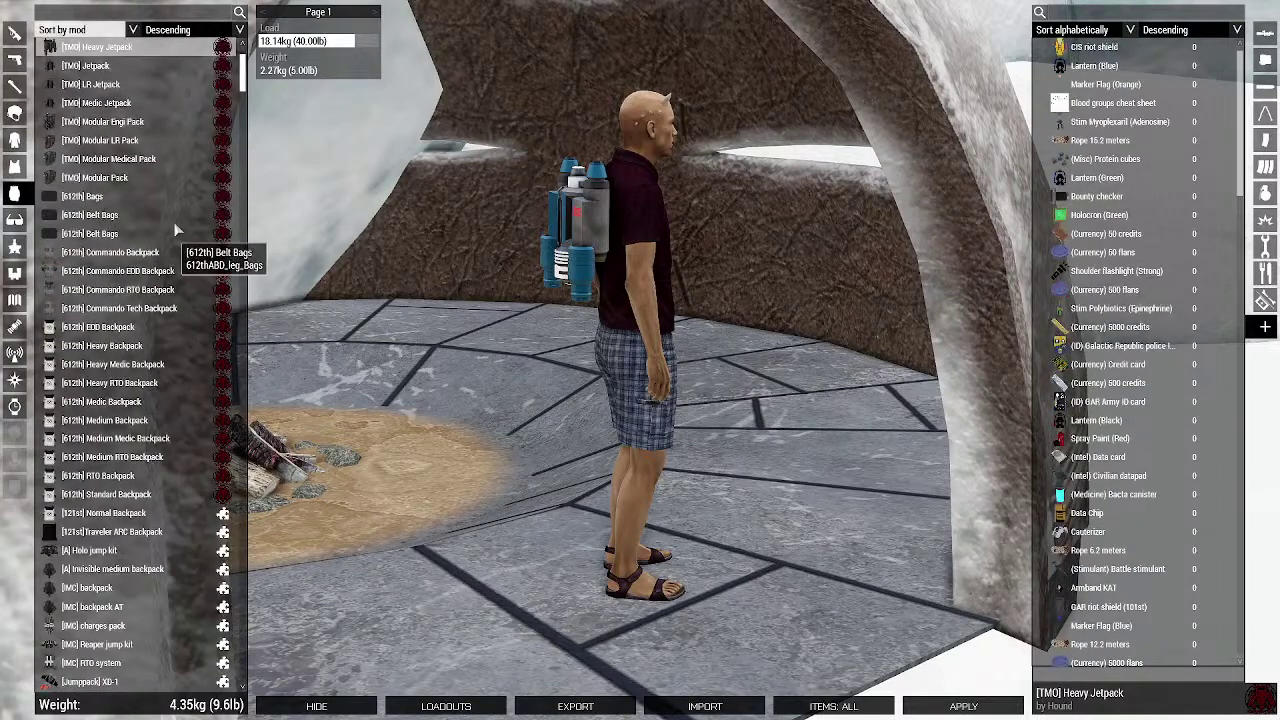
pyautogui.click(119, 254)
pyautogui.moveTo(722, 485); pyautogui.dragTo(870, 505, button='right')
# Fill the civilian's bag with eight 122mm Mortar rounds and apply the loadout
pyautogui.click(1264, 194)
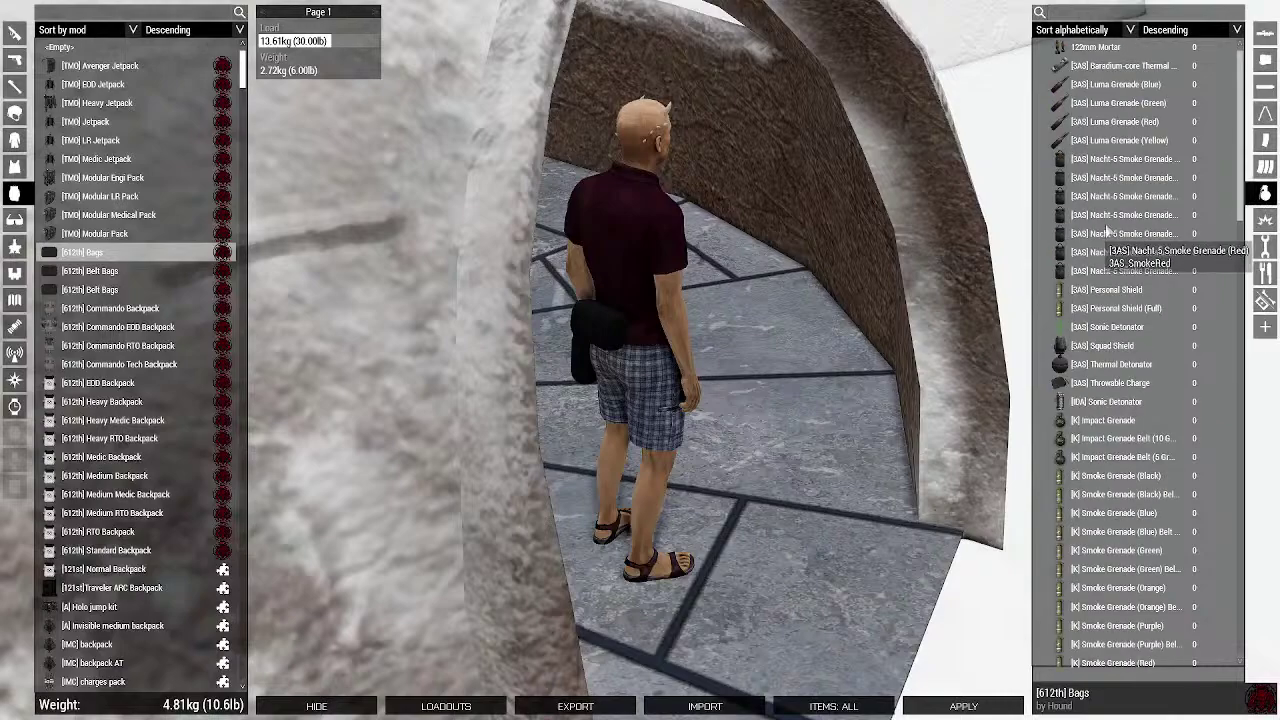
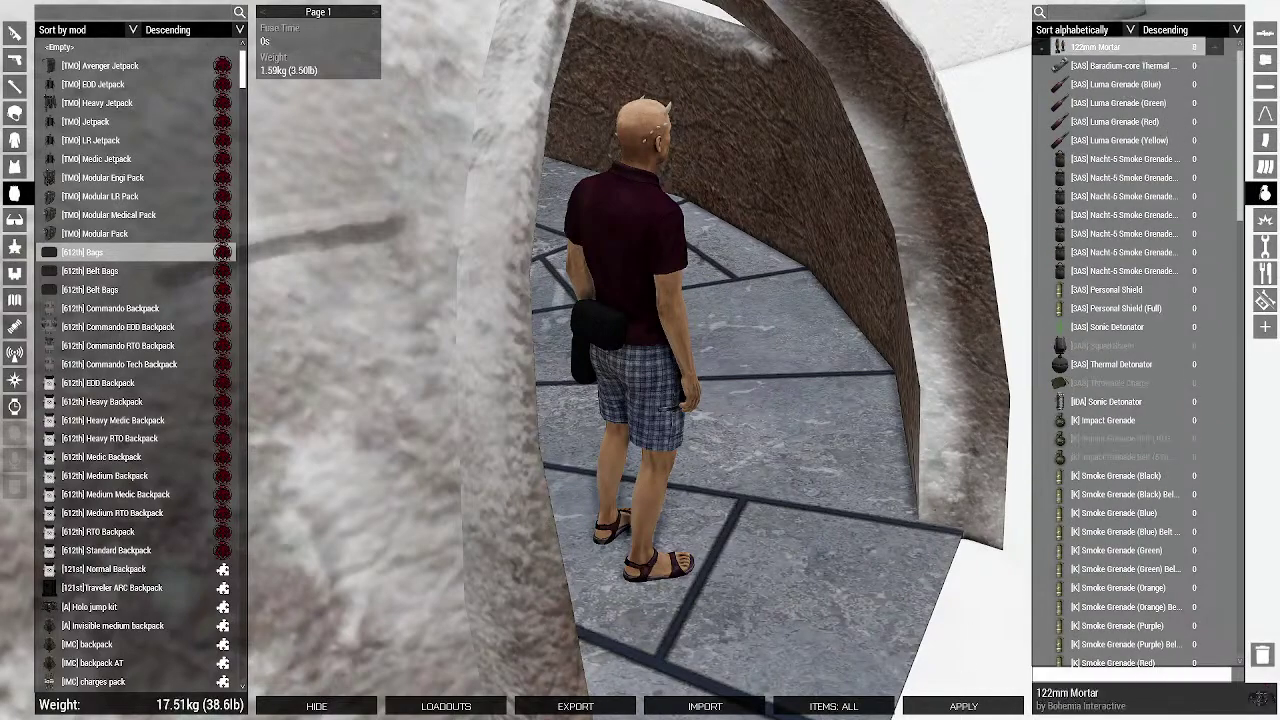
pyautogui.click(963, 706)
pyautogui.scroll(-5, 815, 543)
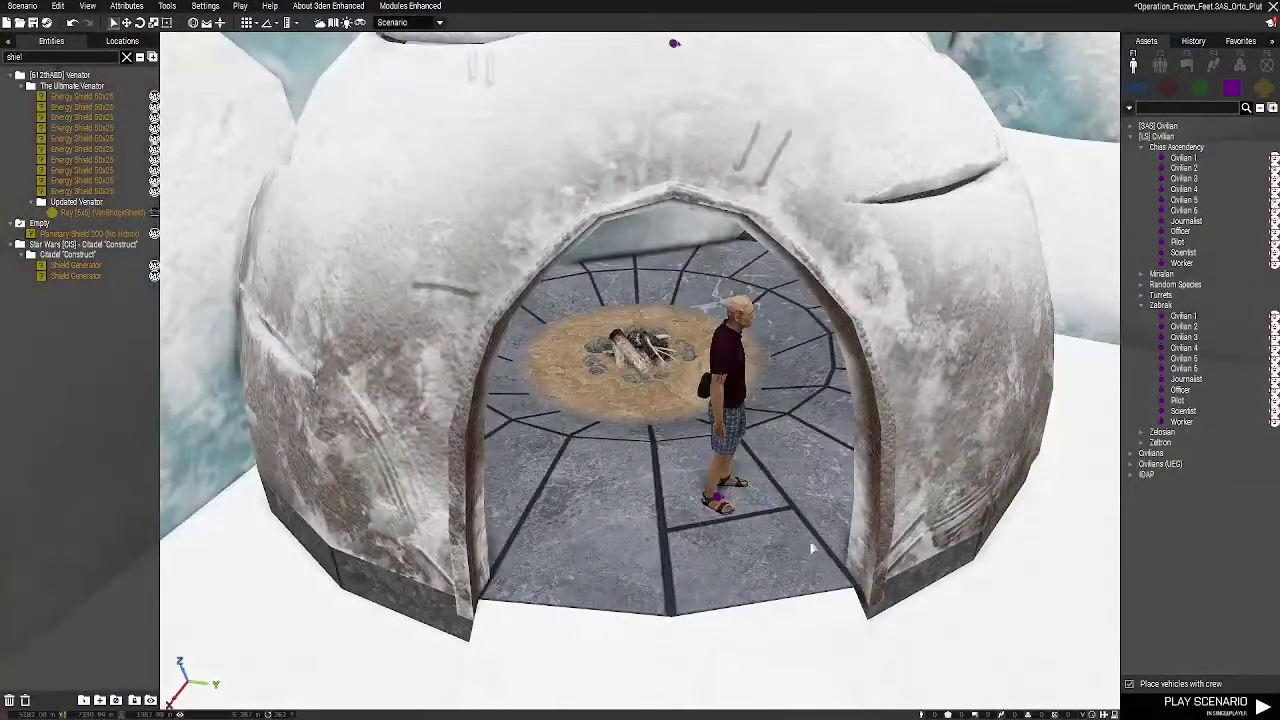
# Save the scenario
pyautogui.hotkey('ctrl', 's')
pyautogui.scroll(-5, 818, 543)
pyautogui.moveTo(818, 543); pyautogui.dragTo(837, 583, button='right')
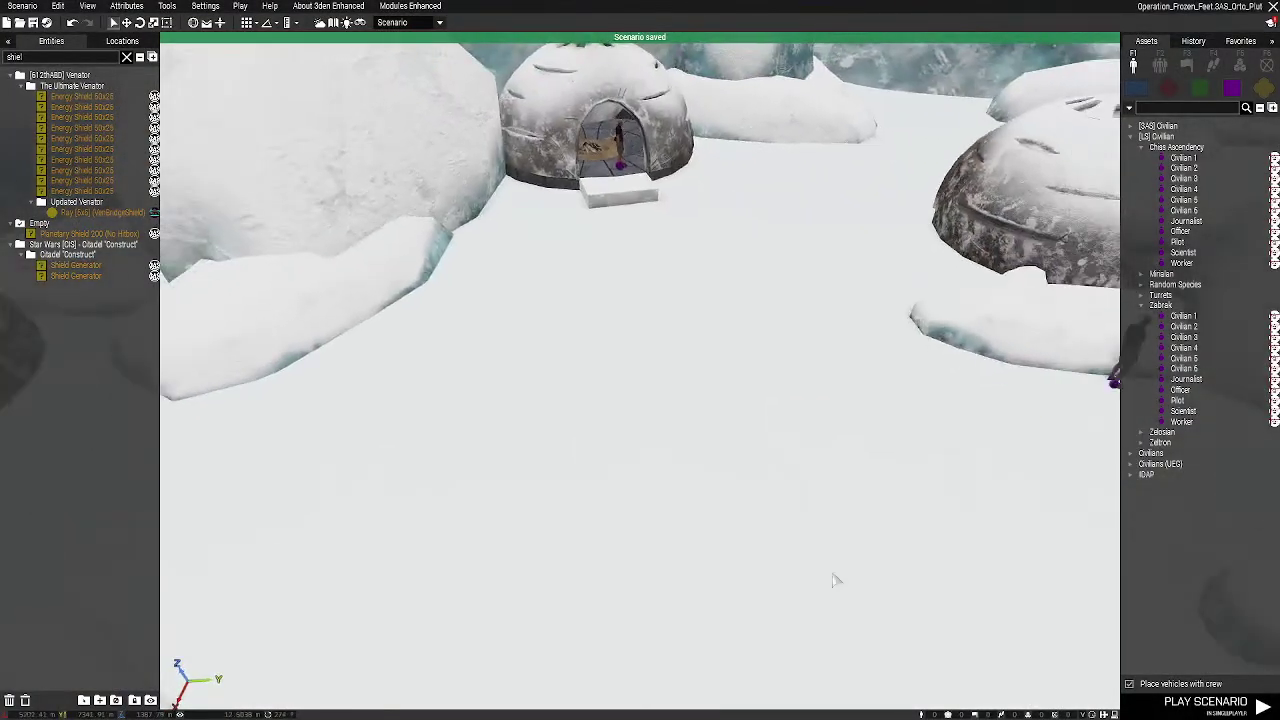
pyautogui.press('w')
pyautogui.doubleClick(615, 250)
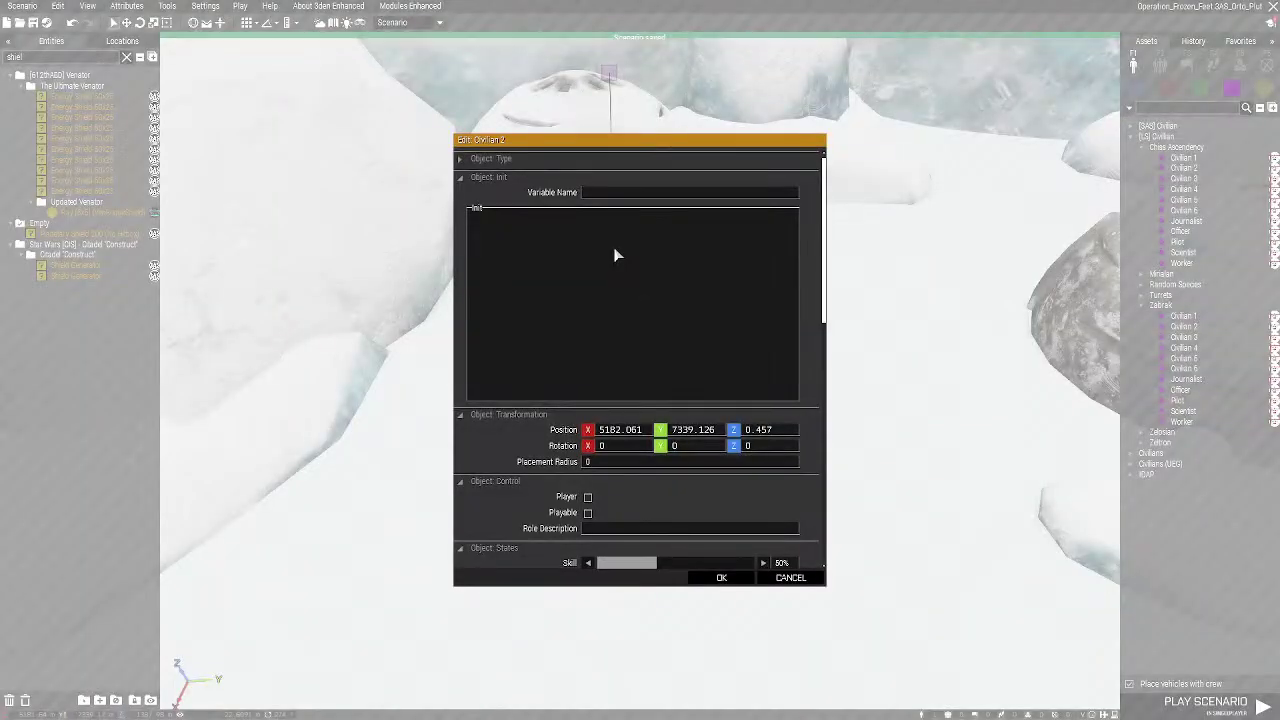
pyautogui.click(791, 577)
# Leave the civilian's attributes and list the planes available under the [3AS] Civilian faction
pyautogui.press('s')
pyautogui.moveTo(871, 631); pyautogui.dragTo(1142, 152, button='right')
pyautogui.press('a')
pyautogui.click(1133, 128)
pyautogui.press('d')
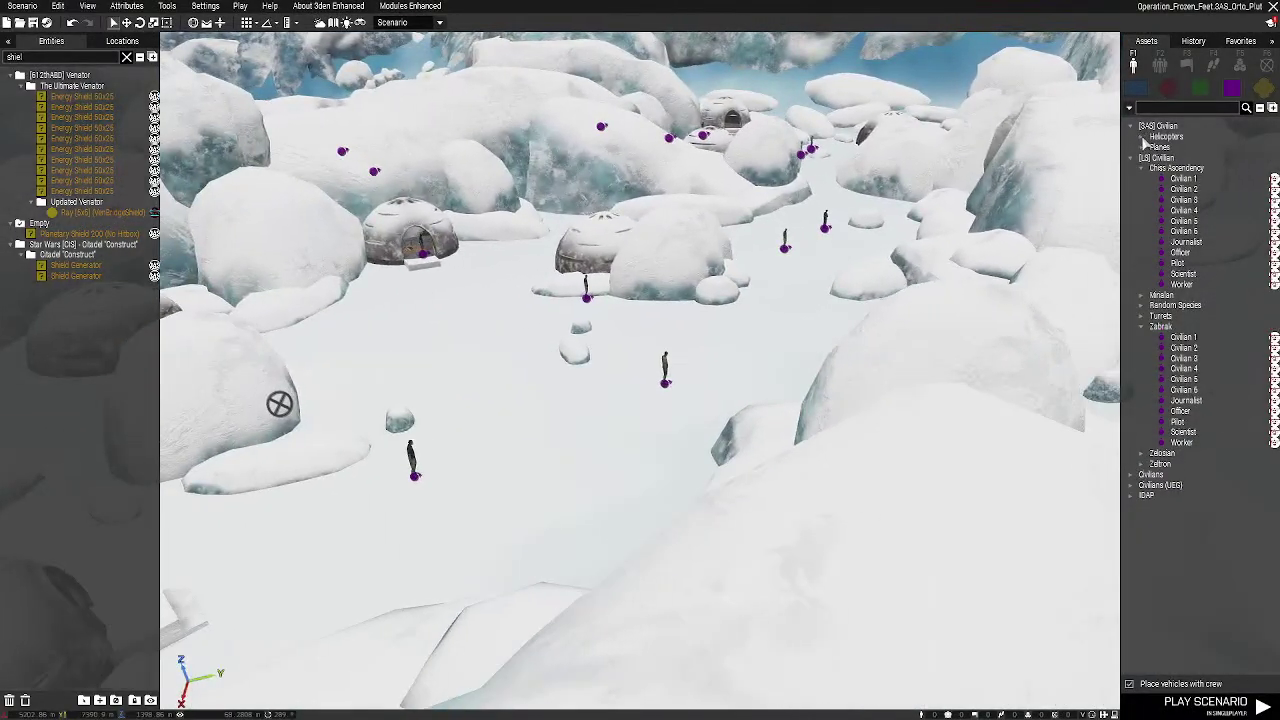
pyautogui.click(1143, 149)
pyautogui.click(1142, 137)
pyautogui.press('d')
pyautogui.press('s')
pyautogui.click(1142, 137)
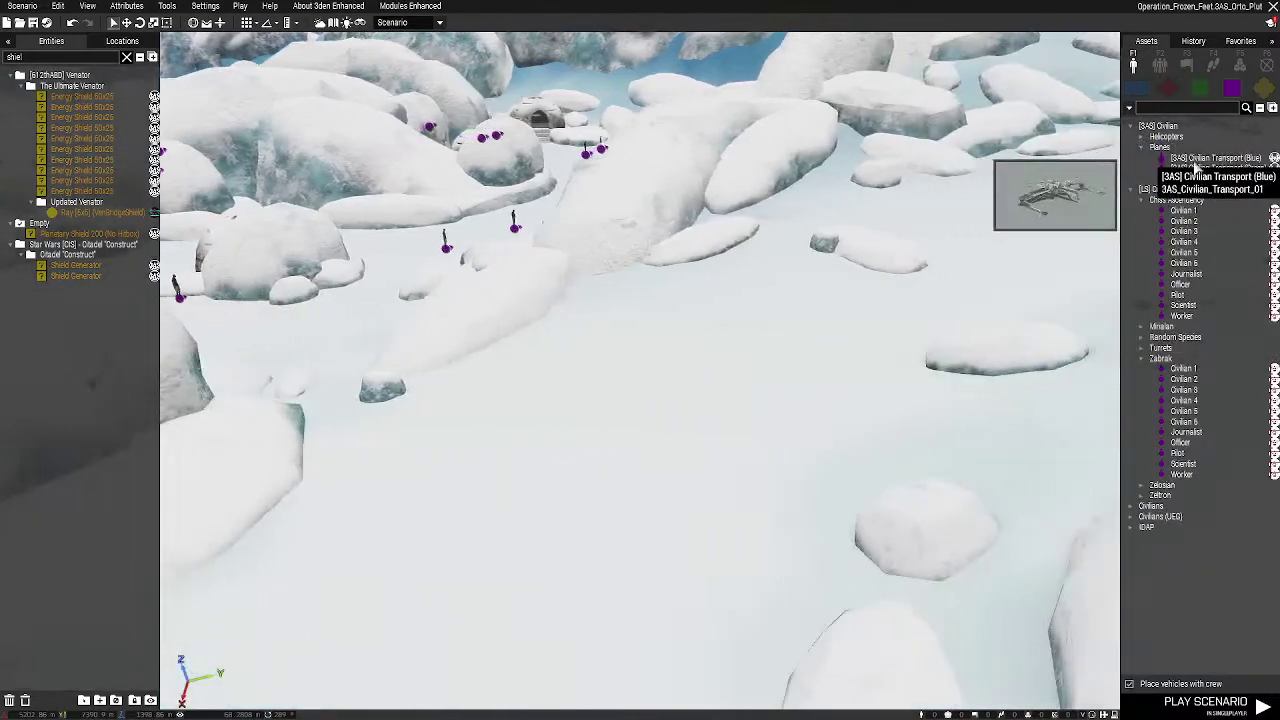
# Place a [3AS] Civilian Transport (Blue) with crew on the open snowfield outside the village and adjust its position
pyautogui.click(1210, 170)
pyautogui.press('q')
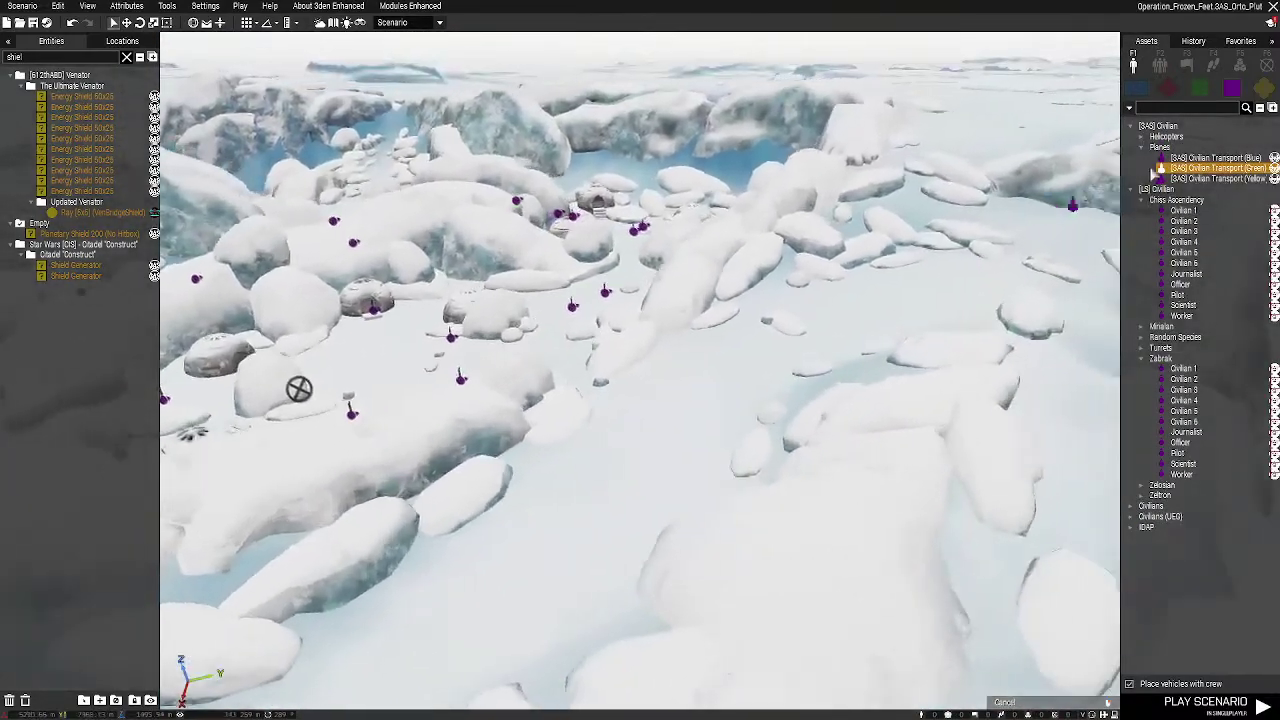
pyautogui.press('d')
pyautogui.click(1173, 160)
pyautogui.press('w')
pyautogui.press('w')
pyautogui.click(746, 381)
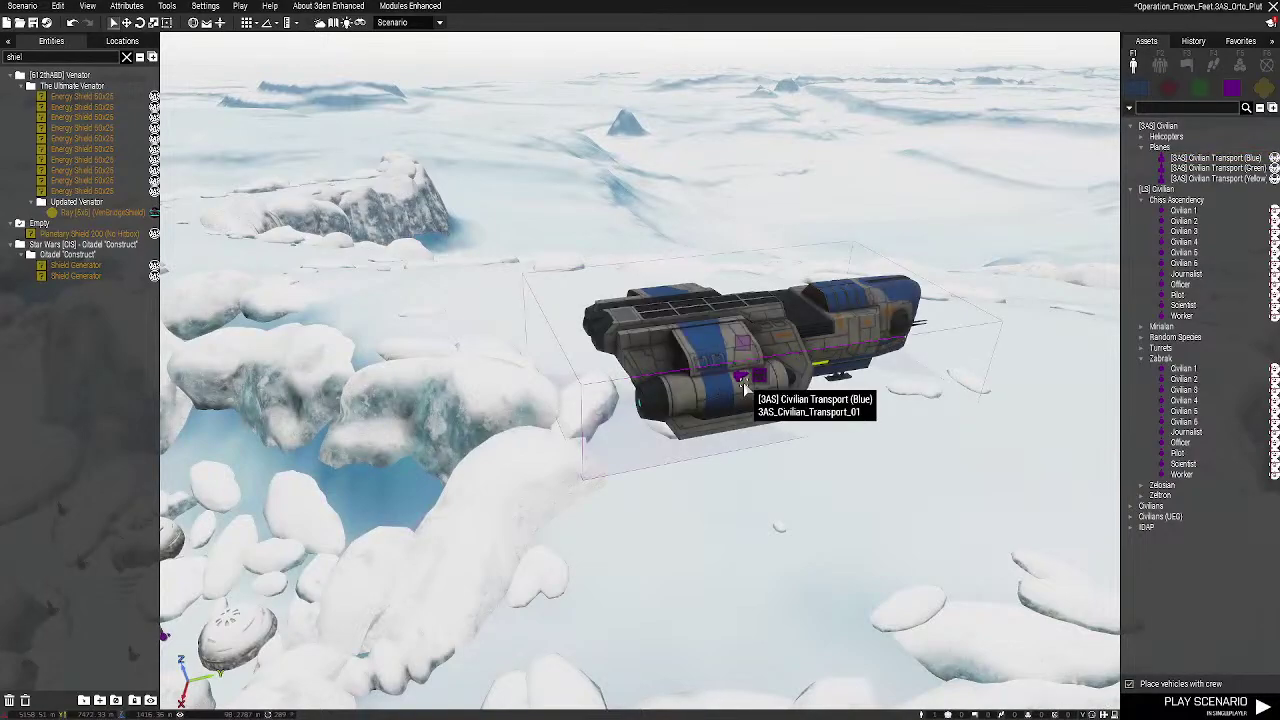
pyautogui.press('d')
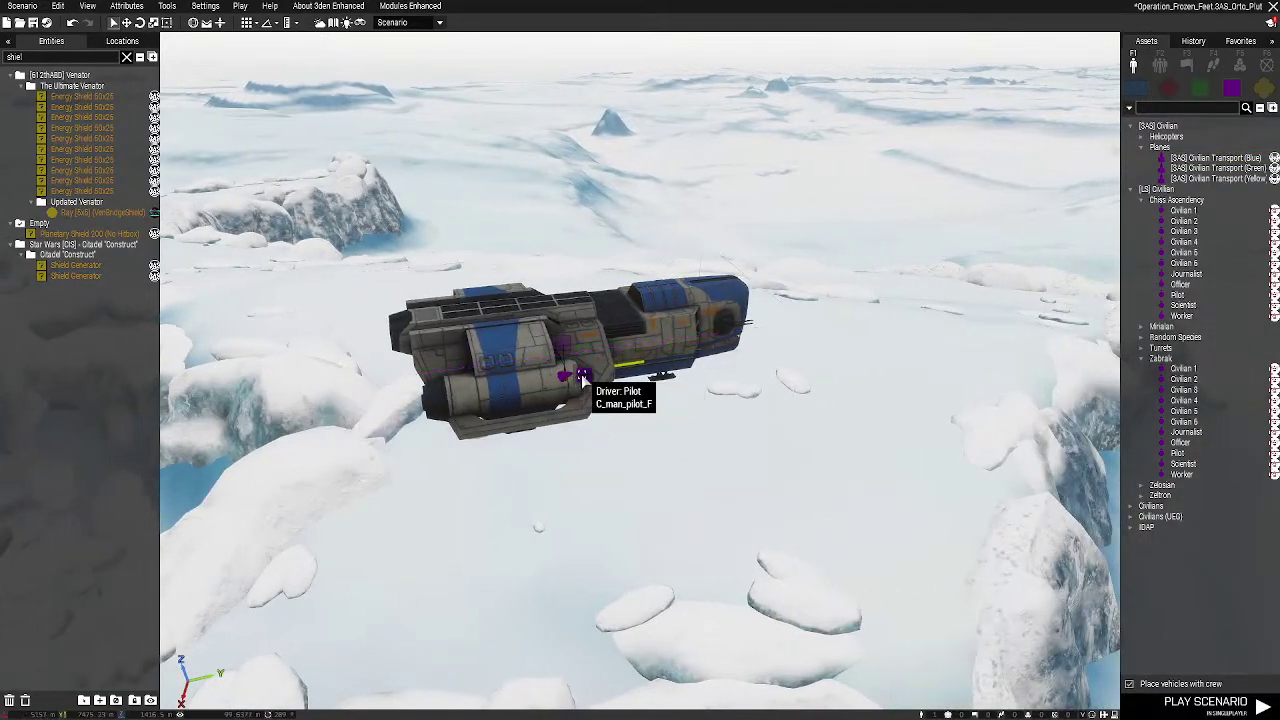
pyautogui.moveTo(566, 378); pyautogui.dragTo(606, 380)
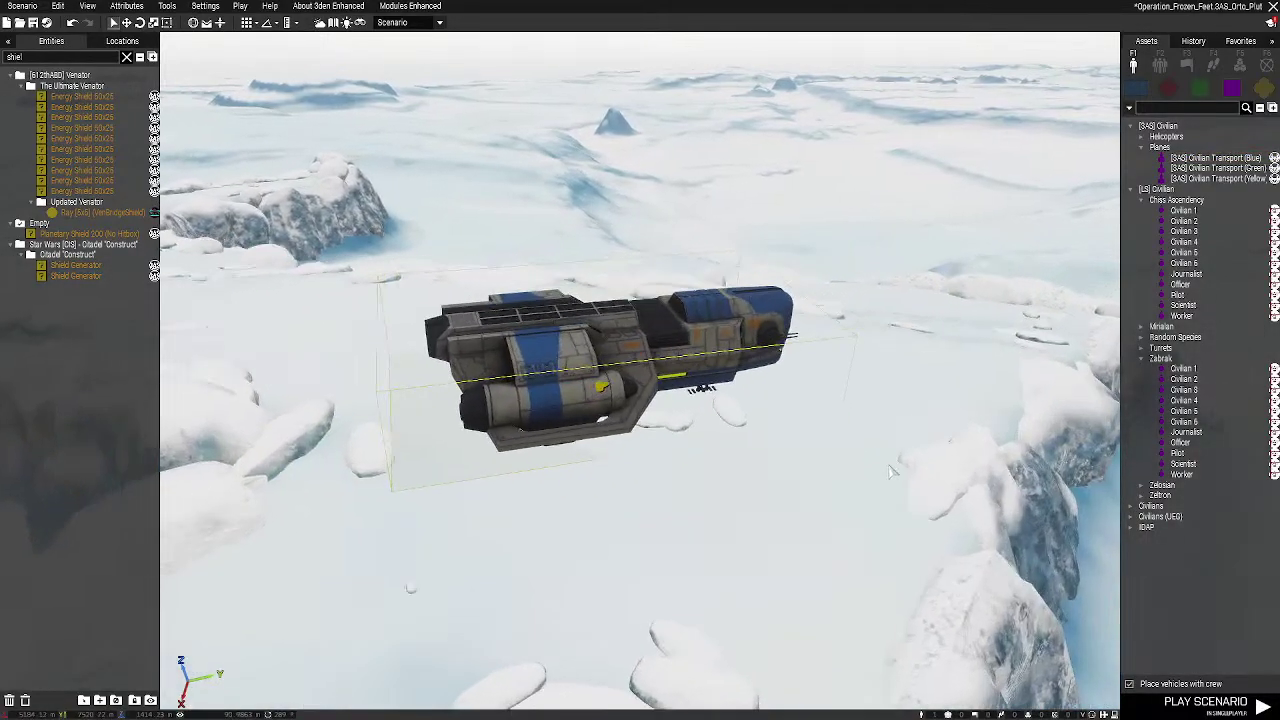
# Place a [3AS] Civilian Transport (Green) on the snow between the ice cliffs and adjust its position and heading
pyautogui.press('d')
pyautogui.moveTo(606, 380); pyautogui.dragTo(437, 449, button='right')
pyautogui.press('w')
pyautogui.click(1213, 170)
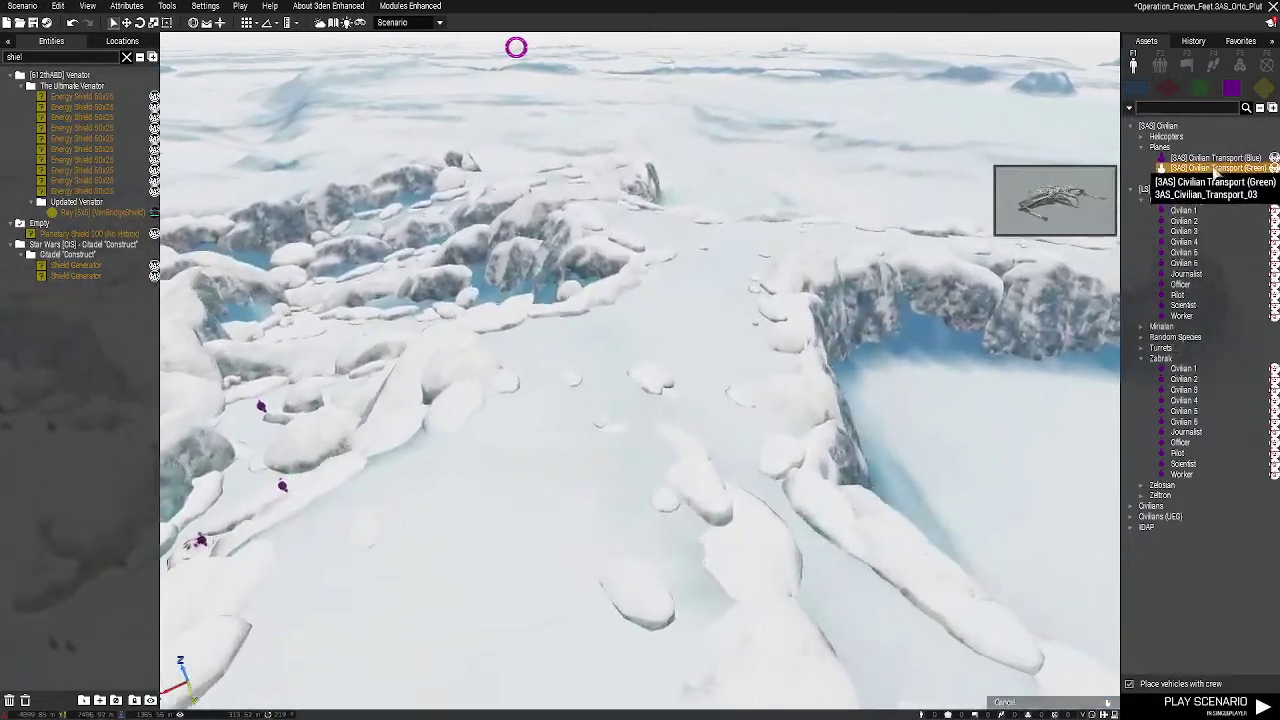
pyautogui.press('w')
pyautogui.moveTo(689, 300); pyautogui.dragTo(754, 352, button='right')
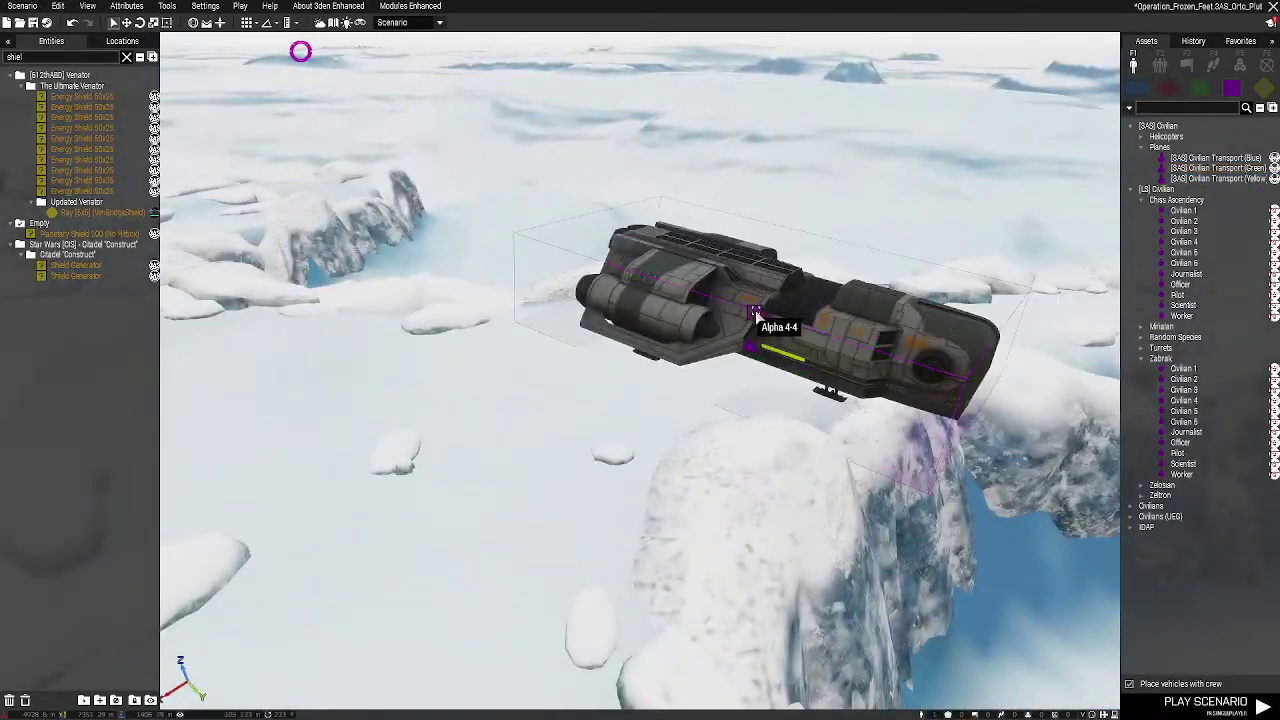
pyautogui.moveTo(783, 348); pyautogui.dragTo(589, 347)
pyautogui.press('a')
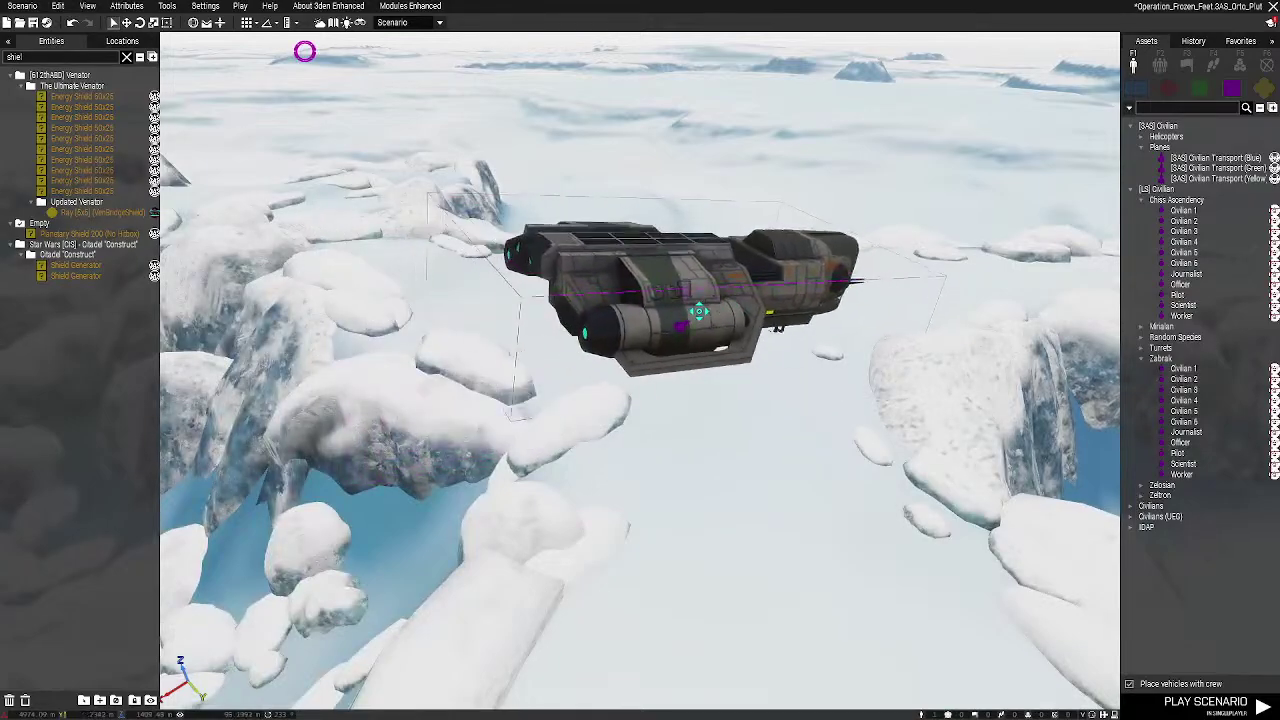
pyautogui.click(858, 531)
# Try a [3AS] Aegis/C Carrier (Blue) on the snow beyond the igloos, rotating it and finally deleting it
pyautogui.press('d')
pyautogui.moveTo(858, 531); pyautogui.dragTo(420, 480, button='right')
pyautogui.press('w')
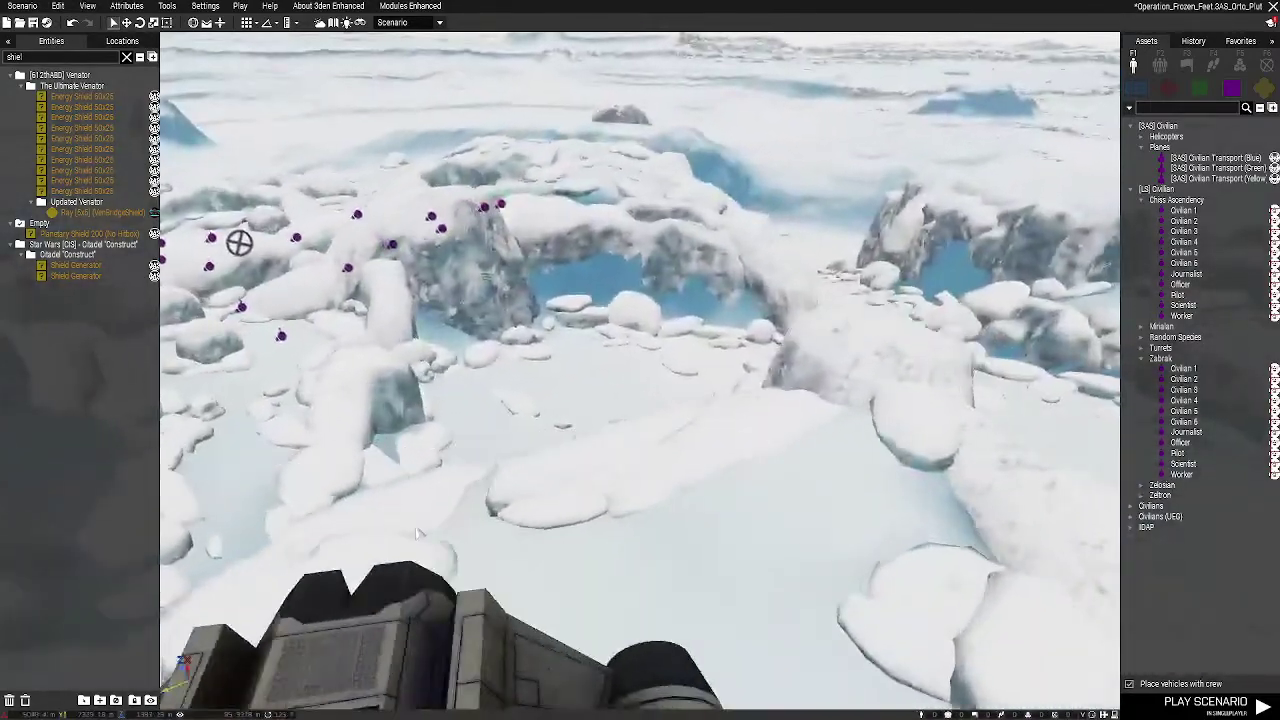
pyautogui.moveTo(905, 413); pyautogui.dragTo(780, 430, button='right')
pyautogui.press('w')
pyautogui.press('d')
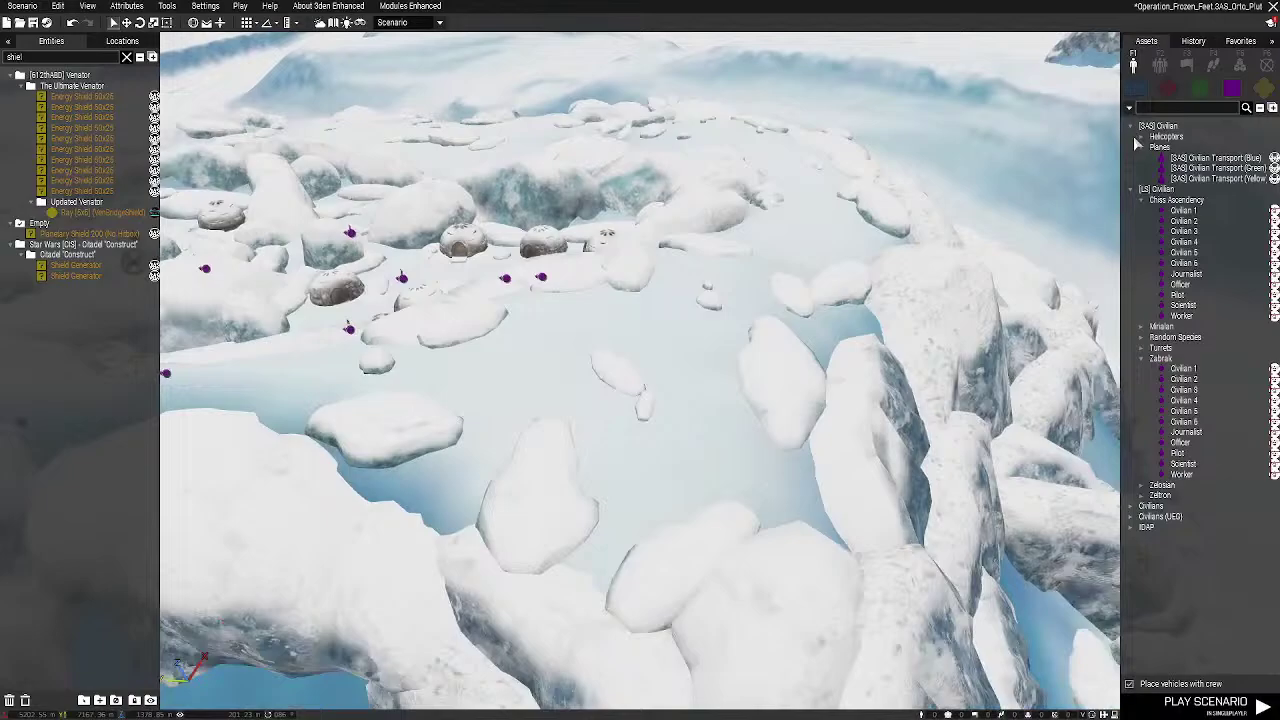
pyautogui.click(1141, 137)
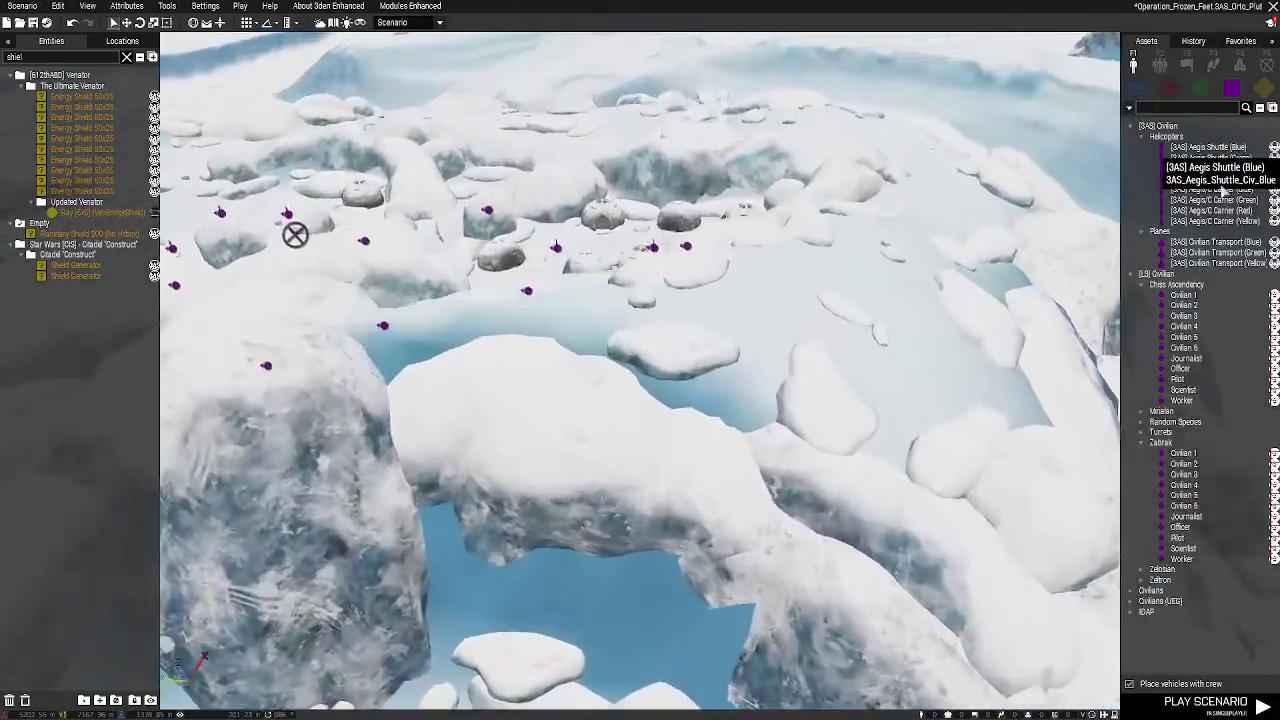
pyautogui.press('w')
pyautogui.press('d')
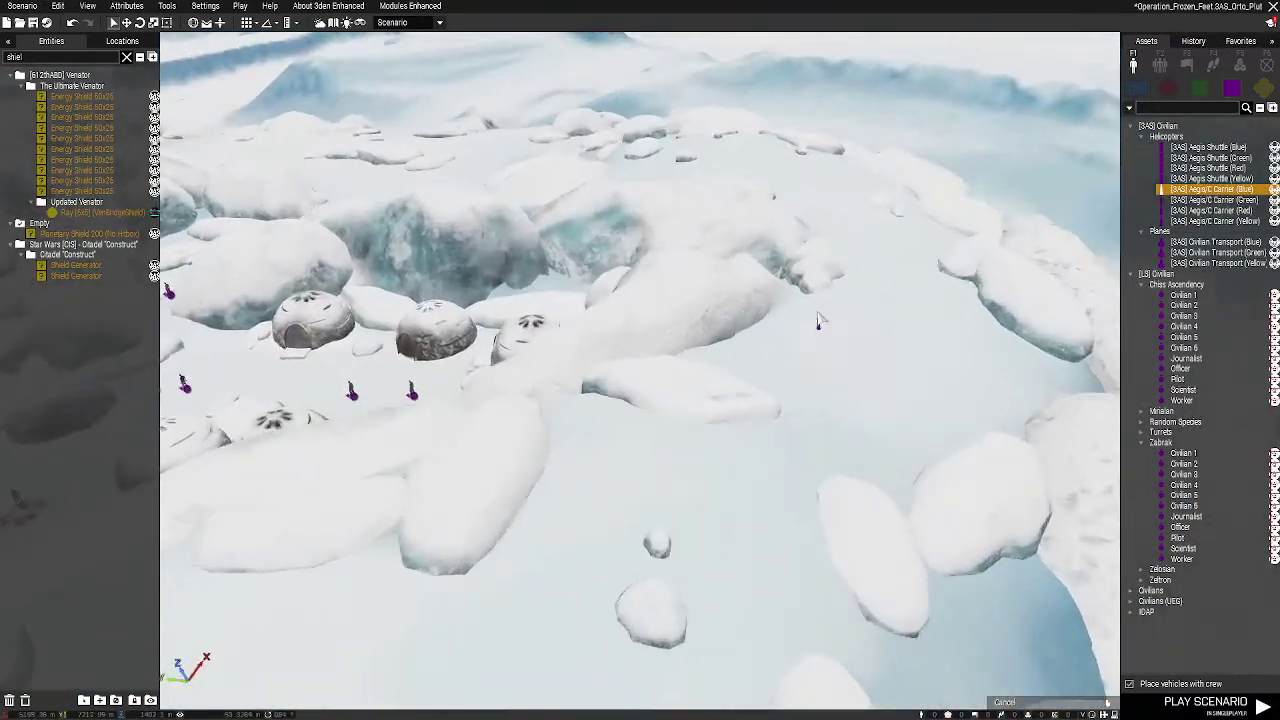
pyautogui.moveTo(817, 323); pyautogui.dragTo(731, 326, button='right')
pyautogui.click(743, 322)
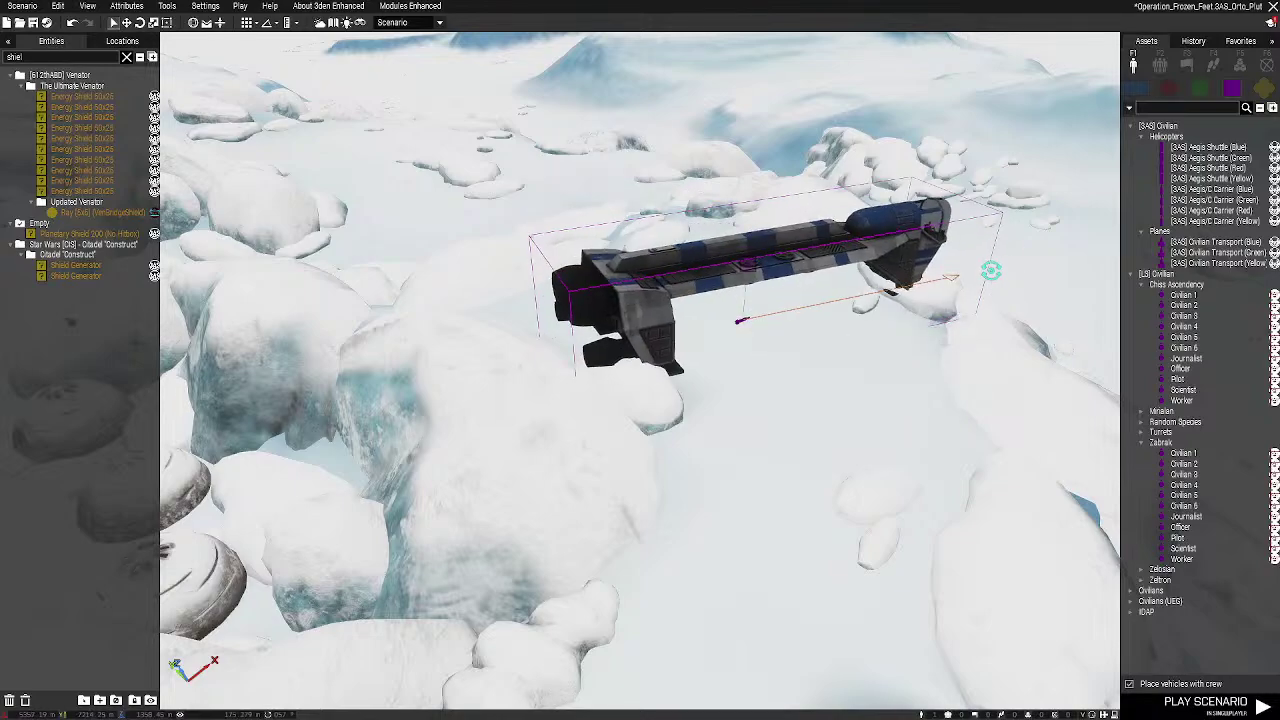
pyautogui.keyDown('shift'); pyautogui.moveTo(990, 270); pyautogui.dragTo(983, 455); pyautogui.keyUp('shift')
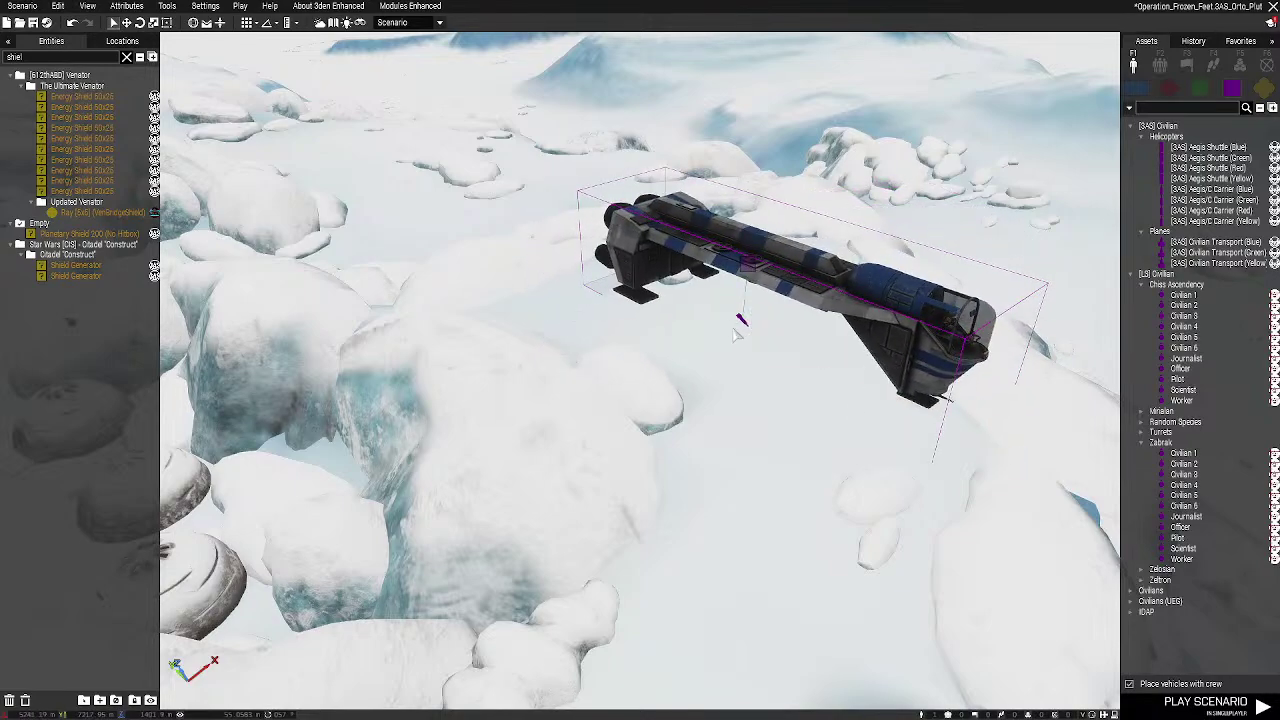
pyautogui.press('Delete')
pyautogui.press('s')
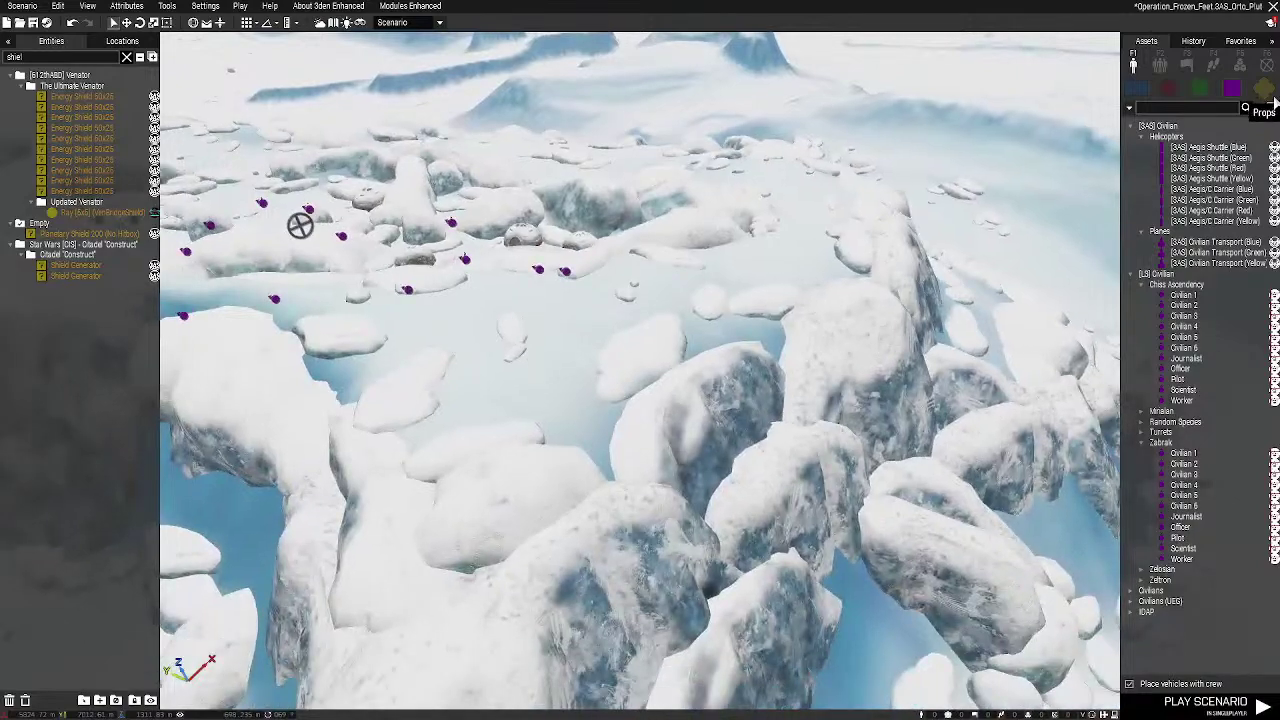
# Search the props for "Space" and the custom compositions for "port", and clear the search
pyautogui.click(1263, 92)
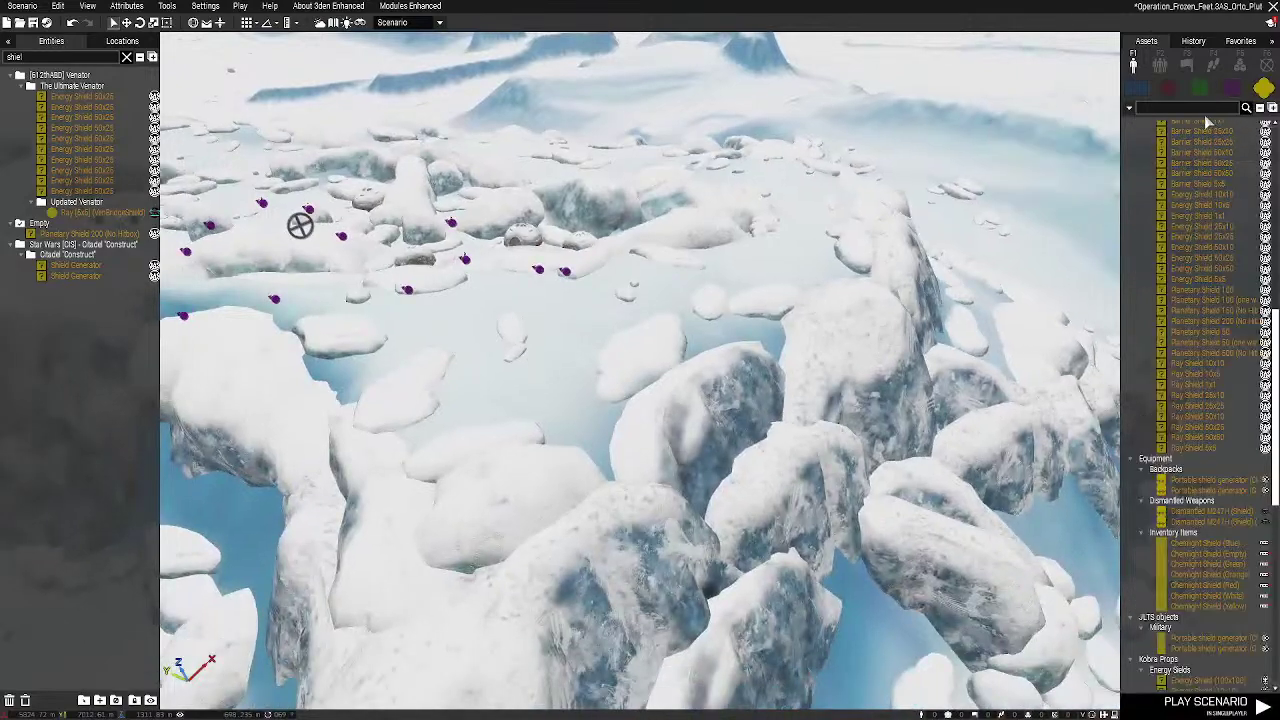
pyautogui.write('Space')
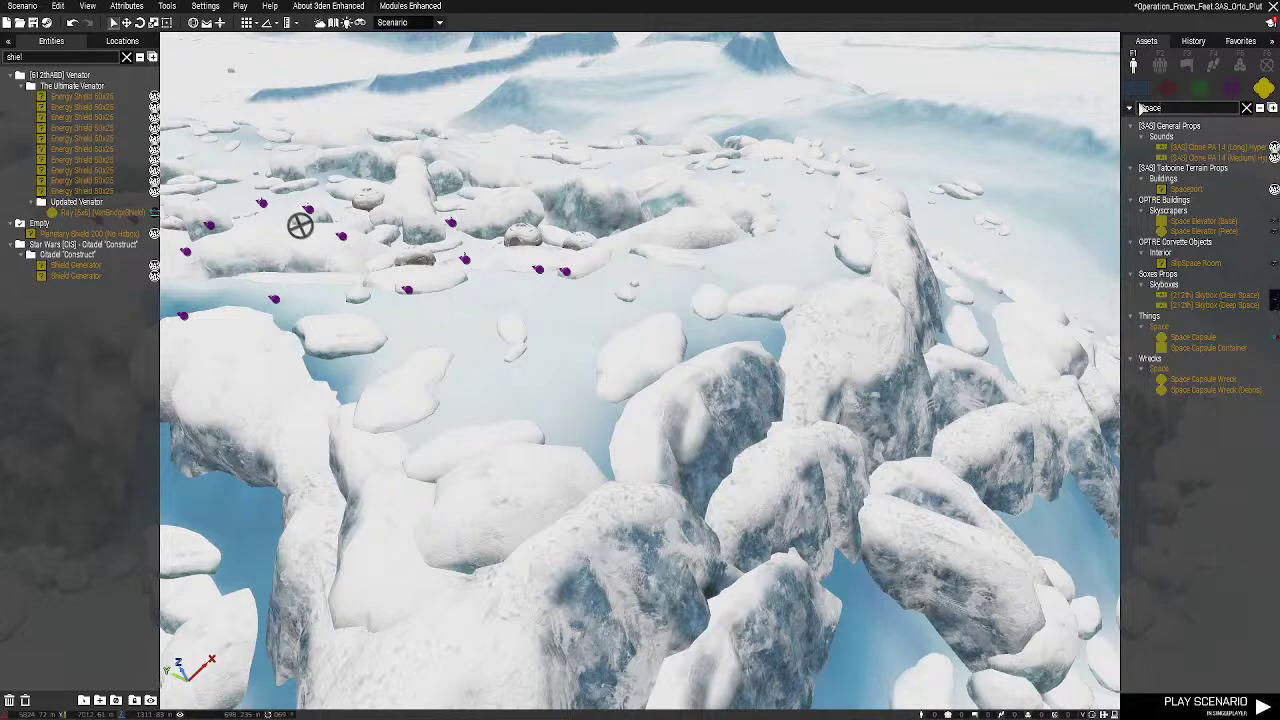
pyautogui.click(1160, 66)
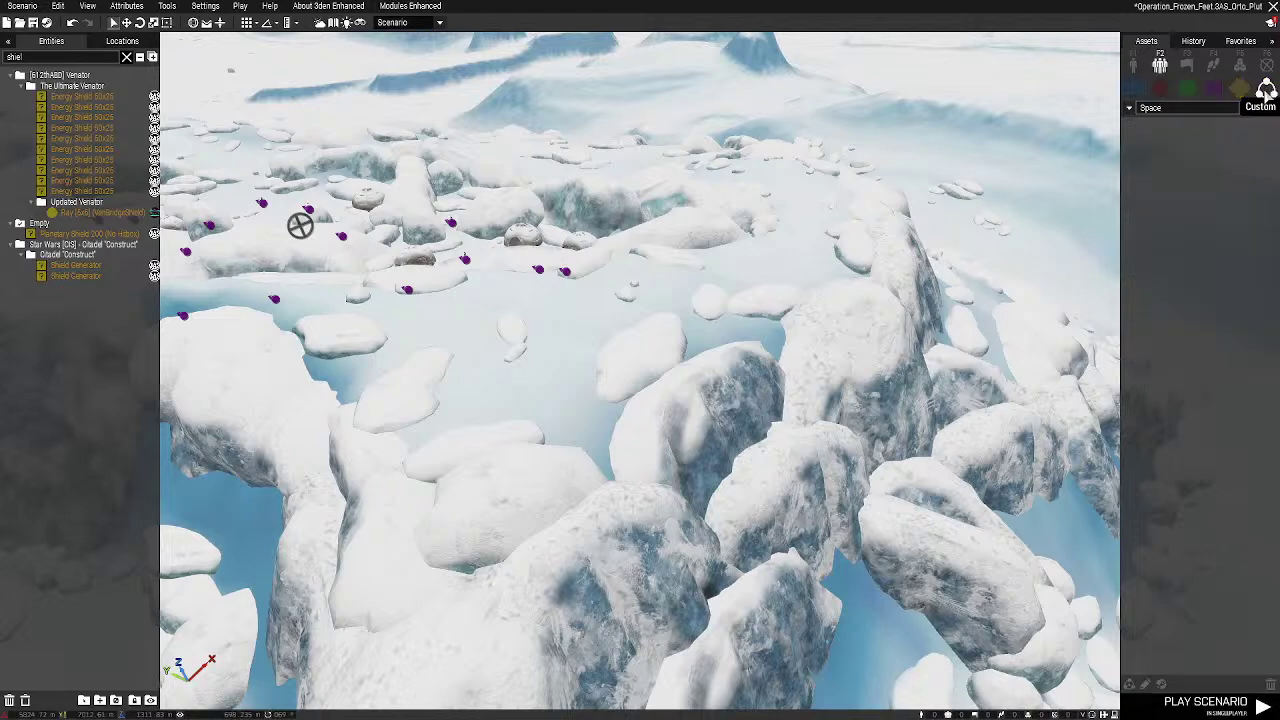
pyautogui.click(1246, 108)
pyautogui.write('port')
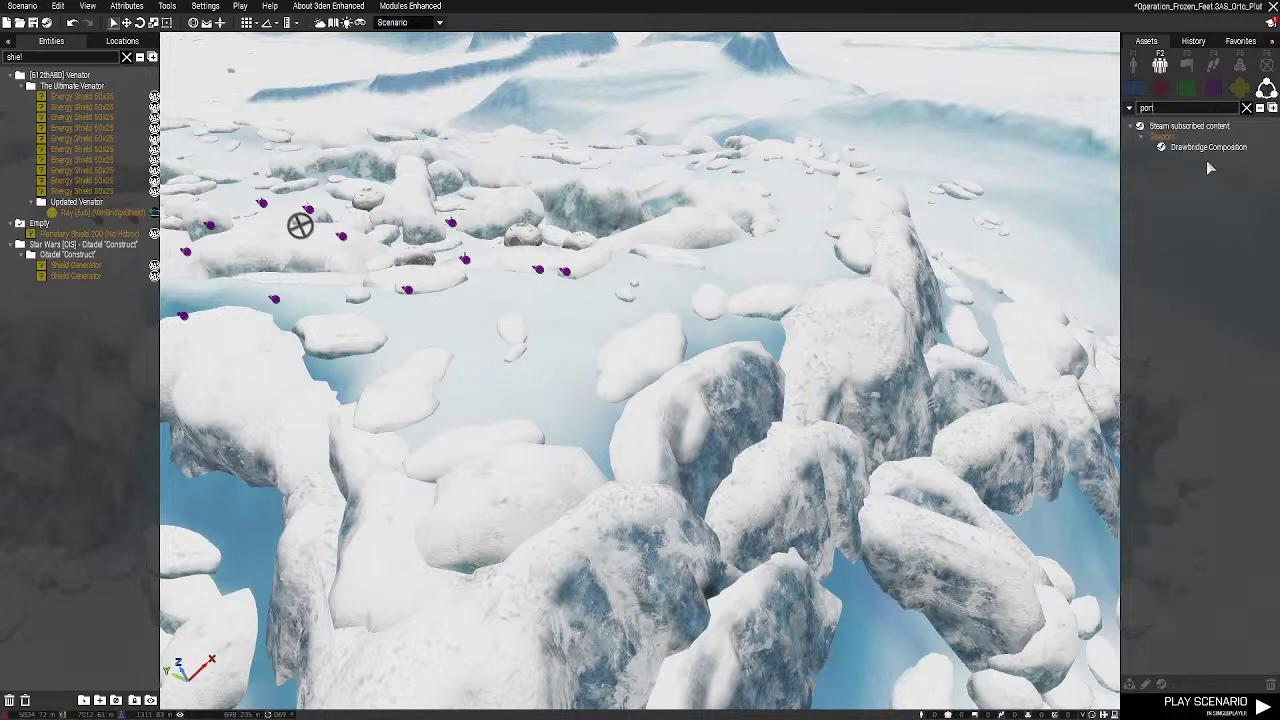
pyautogui.click(1246, 108)
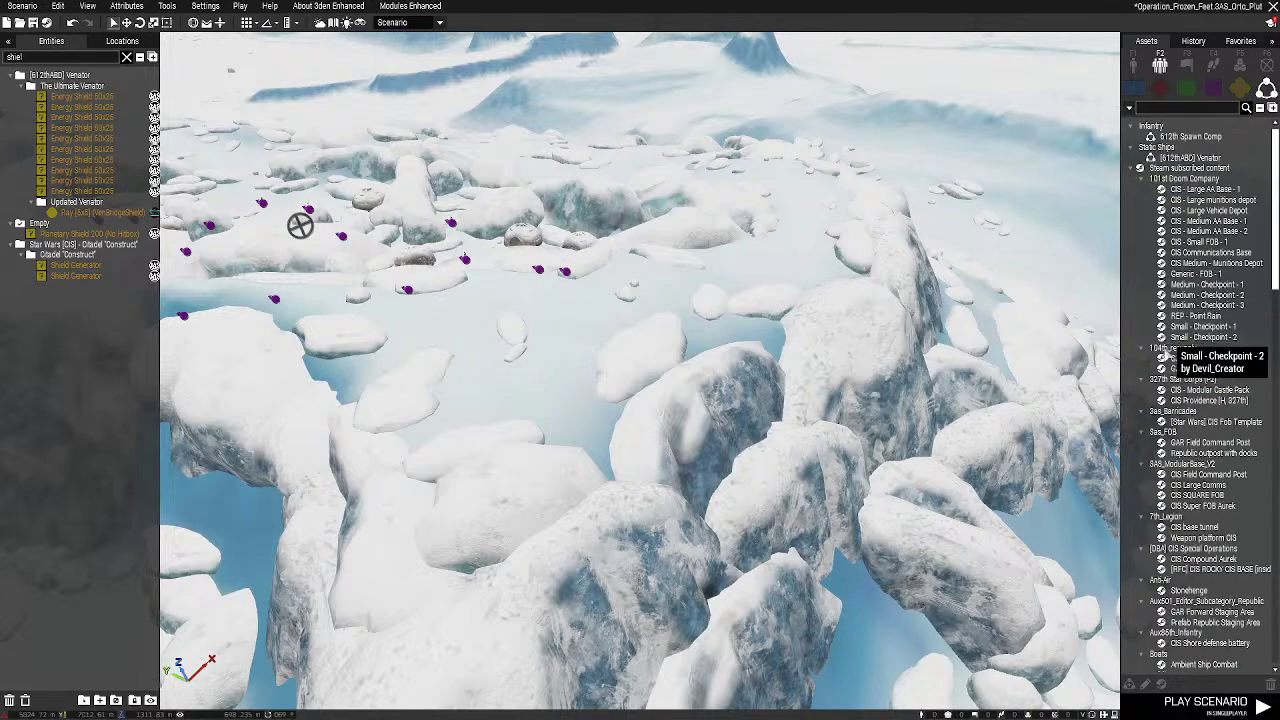
# Browse the custom compositions and try placing the Ancient Temple among the ice rocks near the village
pyautogui.scroll(-5, 1180, 370)
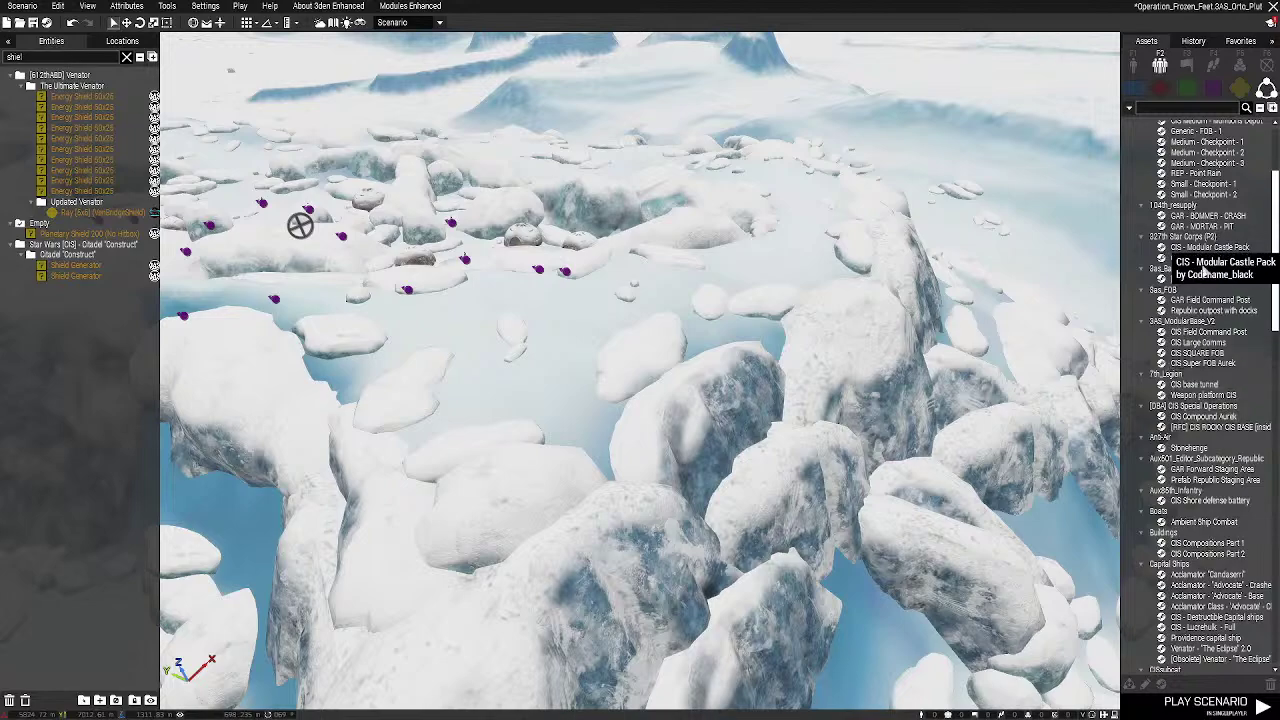
pyautogui.scroll(-5, 1190, 320)
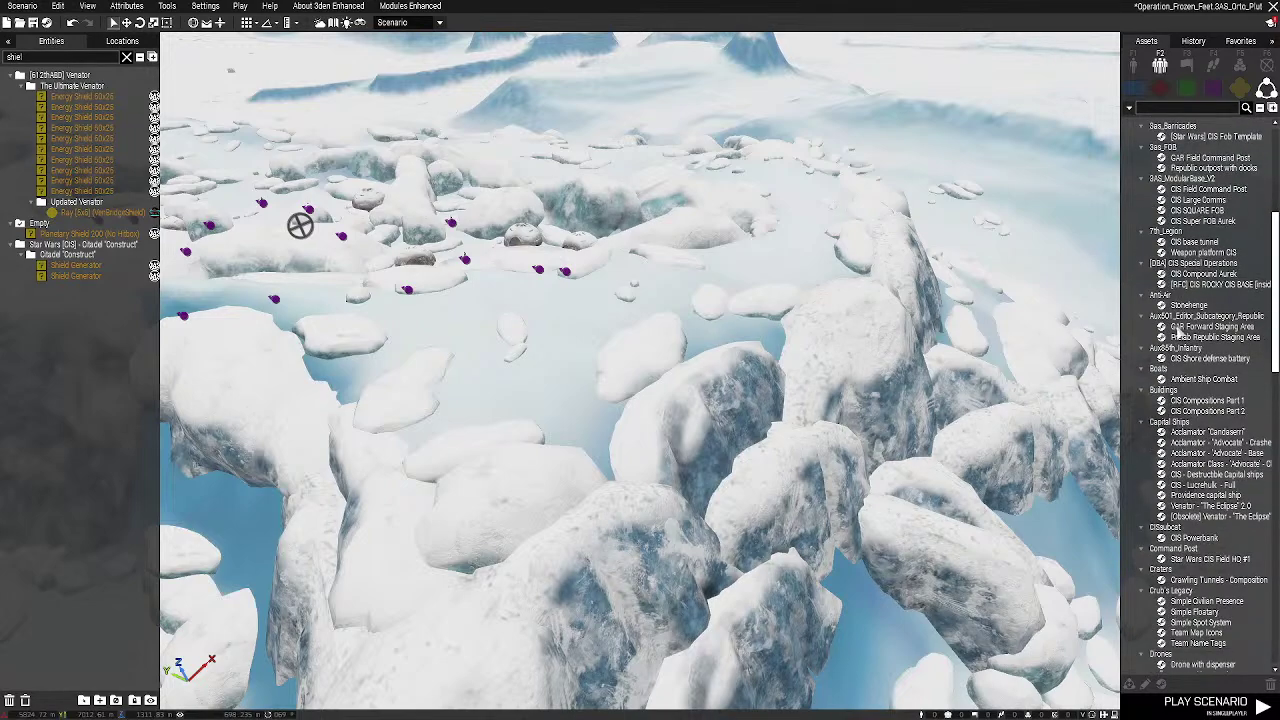
pyautogui.moveTo(1019, 430); pyautogui.dragTo(1057, 449, button='right')
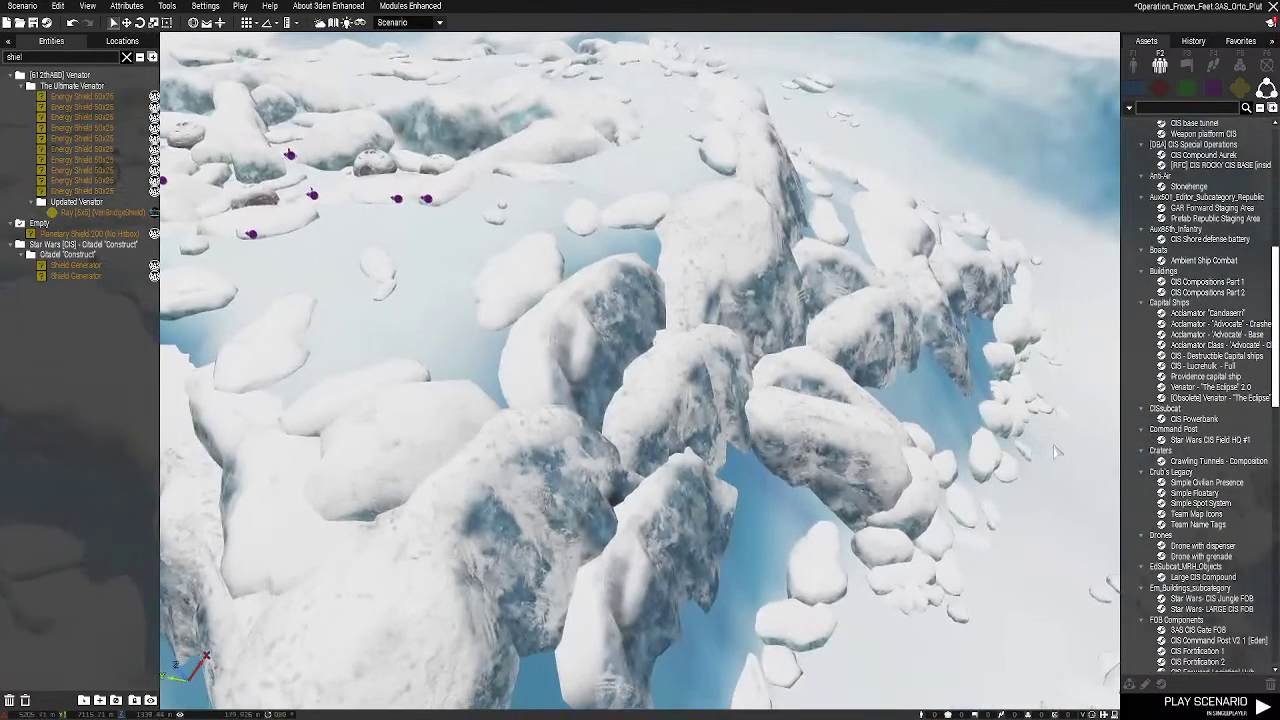
pyautogui.scroll(-2, 1183, 402)
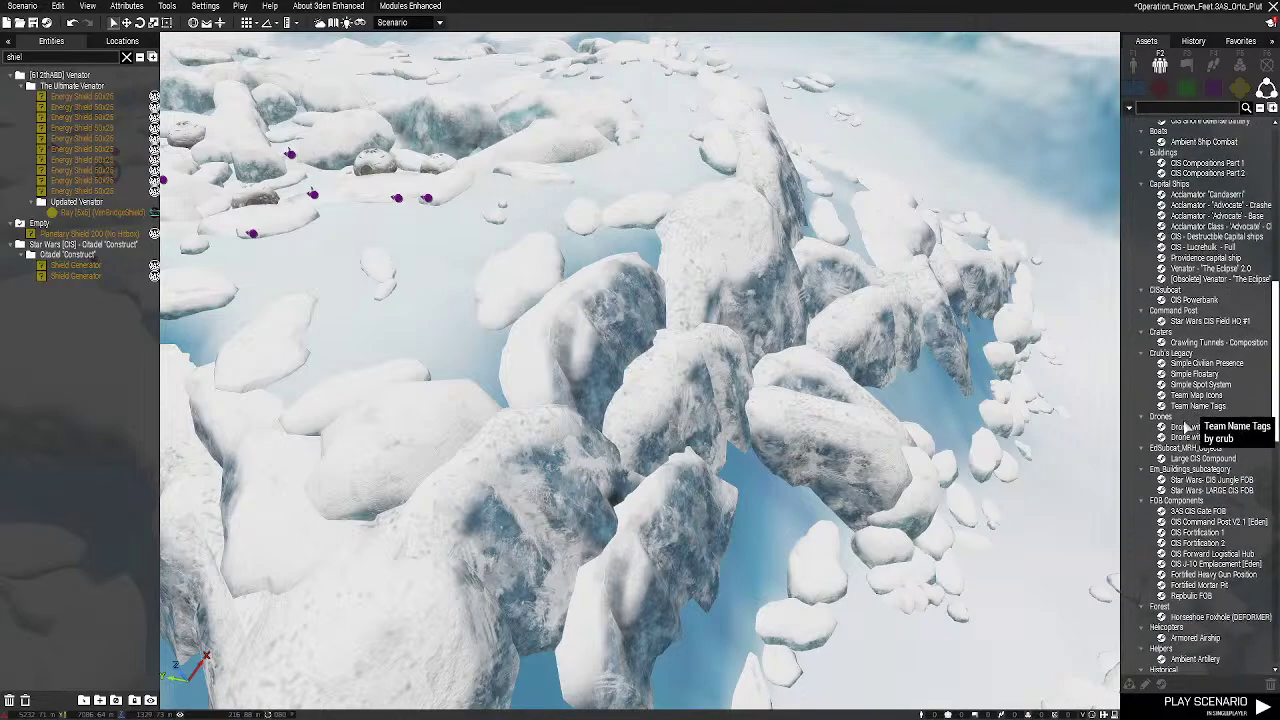
pyautogui.scroll(-6, 1187, 428)
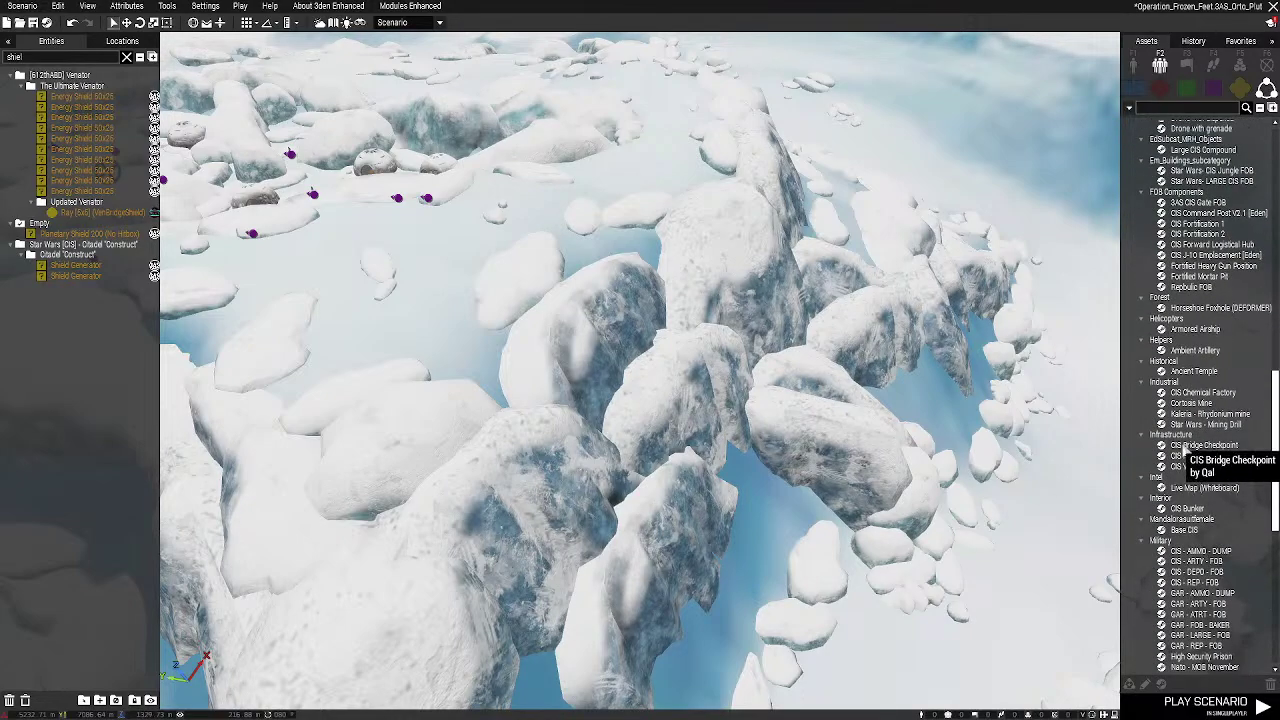
pyautogui.scroll(-3, 1185, 452)
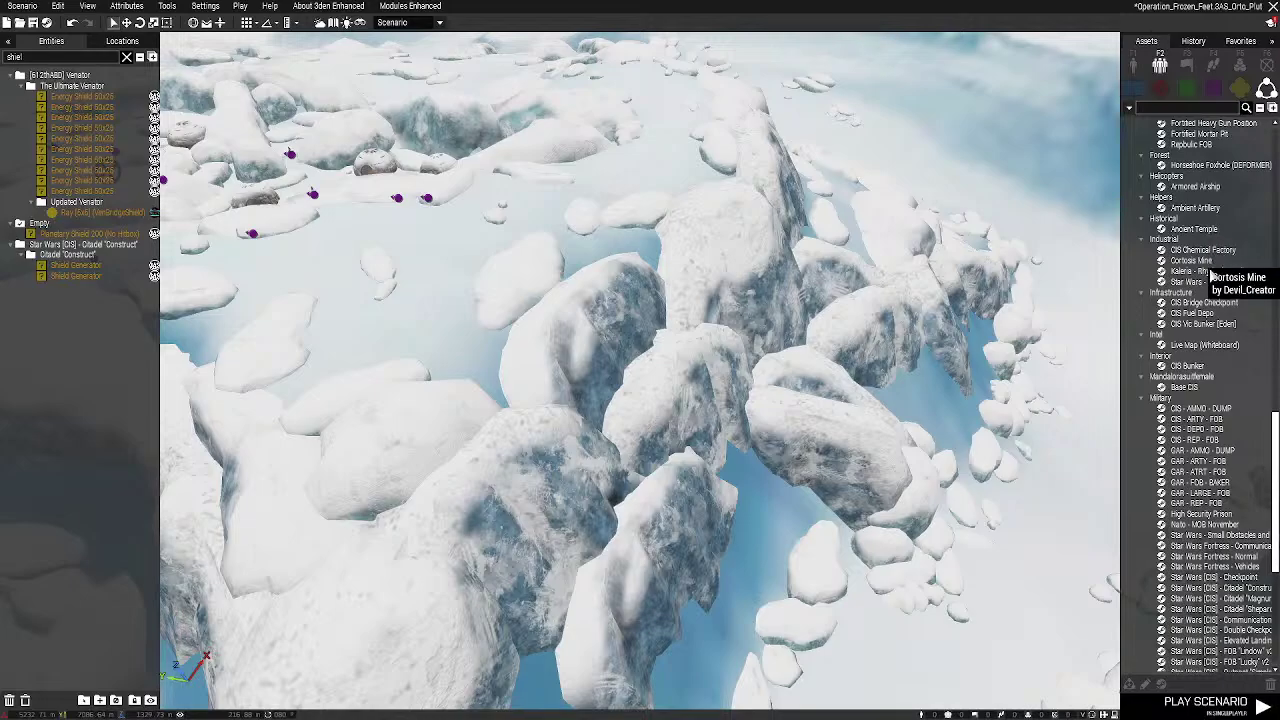
pyautogui.click(1207, 234)
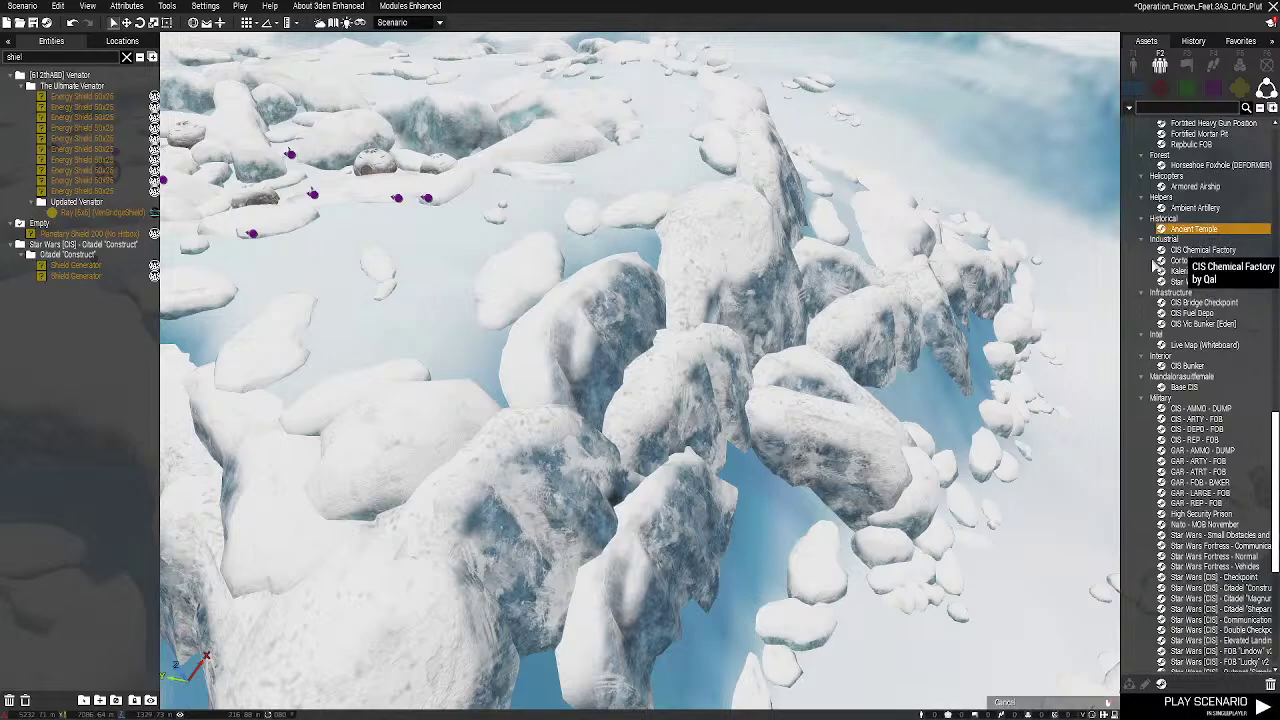
pyautogui.click(1002, 281)
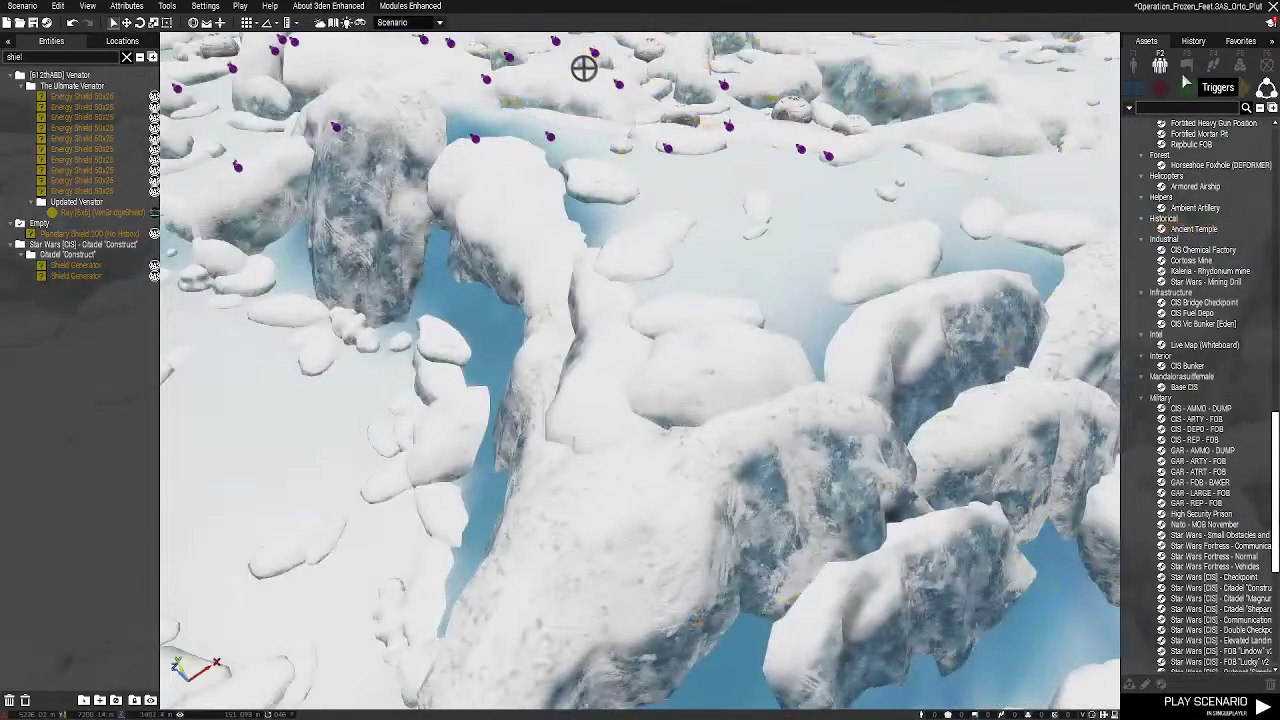
# Switch the asset list to the OPFOR groups and search them for "bx"
pyautogui.click(1160, 88)
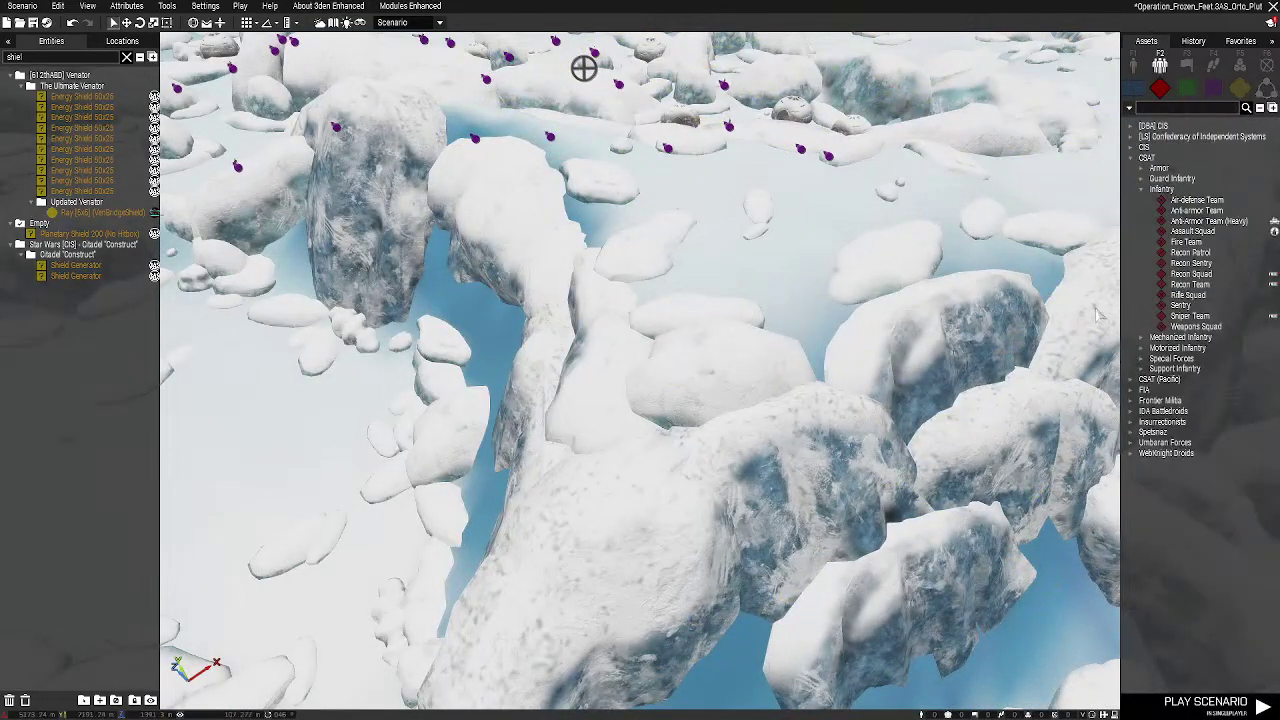
pyautogui.moveTo(1096, 309); pyautogui.dragTo(1060, 270, button='right')
pyautogui.press('w')
pyautogui.click(1130, 158)
pyautogui.press('s')
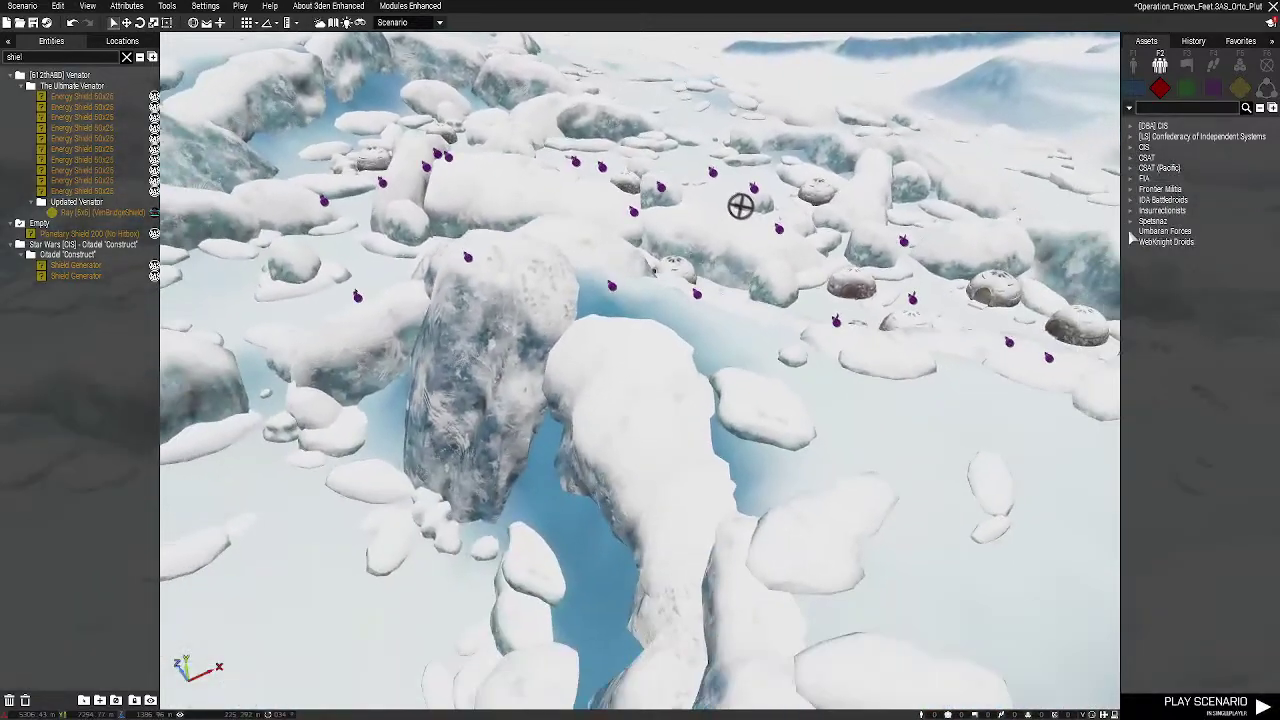
pyautogui.press('w')
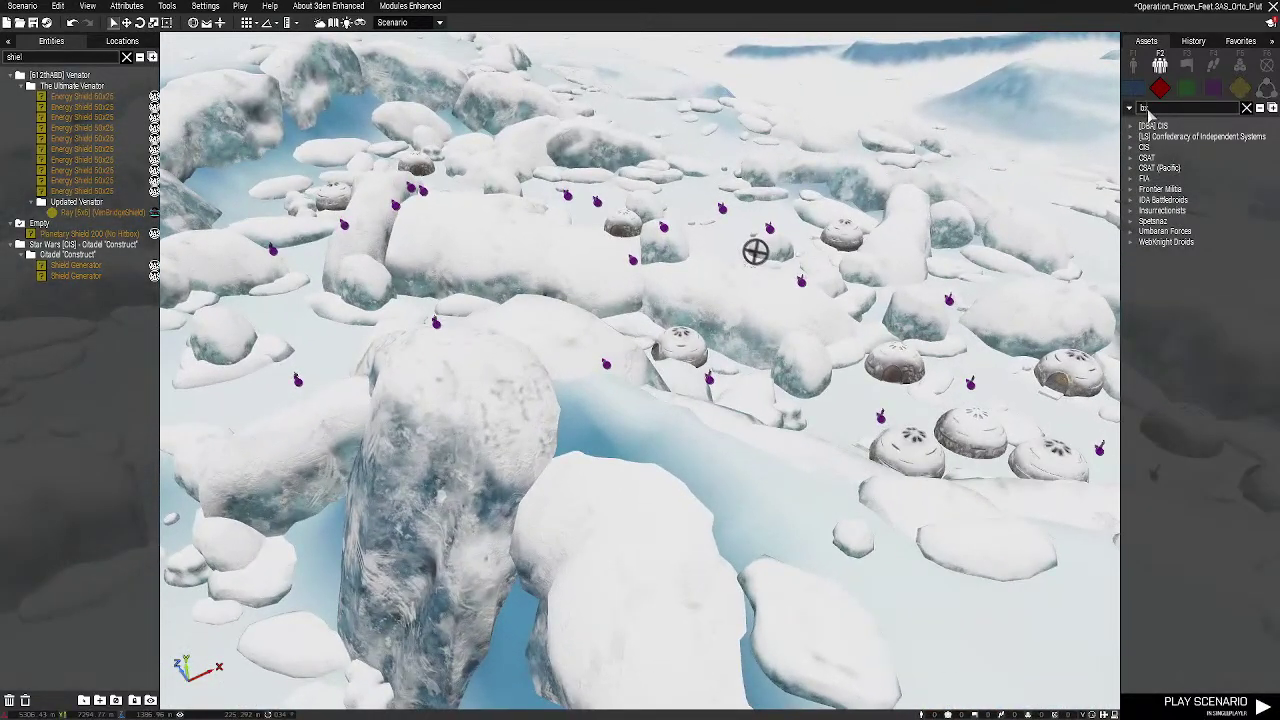
# Place three DBA BX Commando Squads in the snowy clearing between the ice rocks outside the village
pyautogui.click(1189, 148)
pyautogui.press('w')
pyautogui.moveTo(1000, 280); pyautogui.dragTo(720, 391, button='right')
pyautogui.press('d')
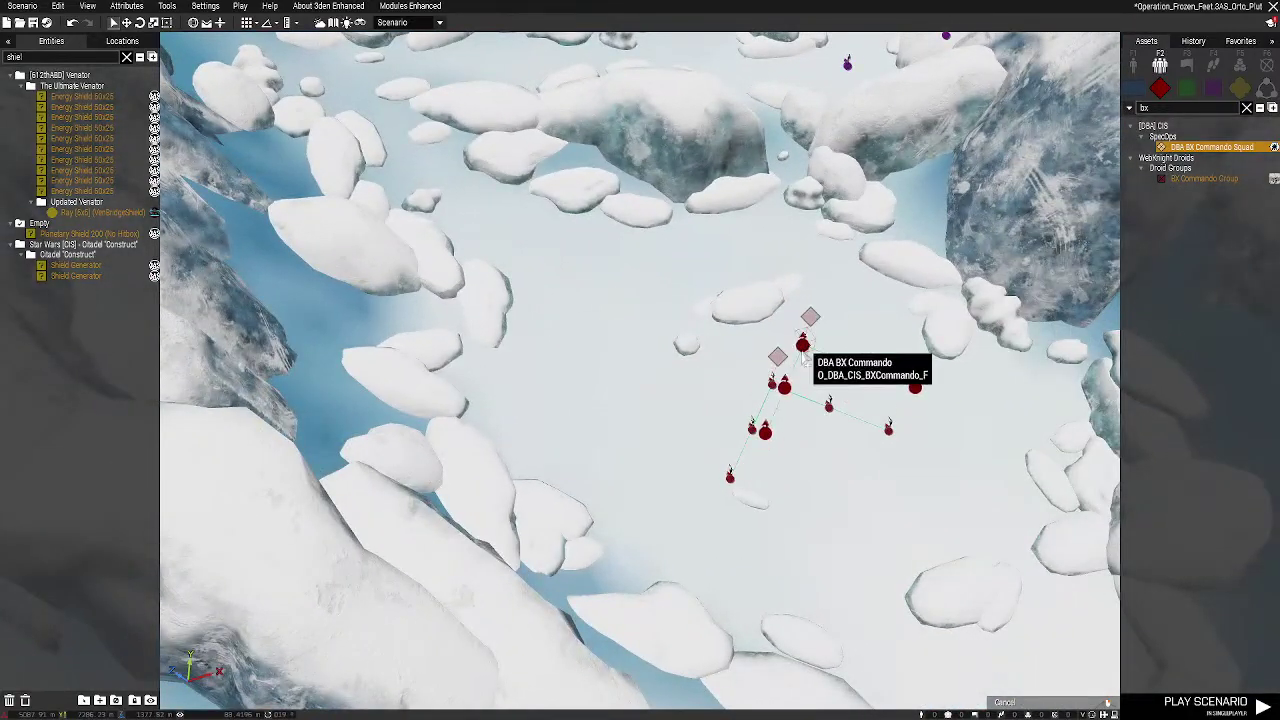
pyautogui.click(727, 362)
pyautogui.rightClick(727, 362)
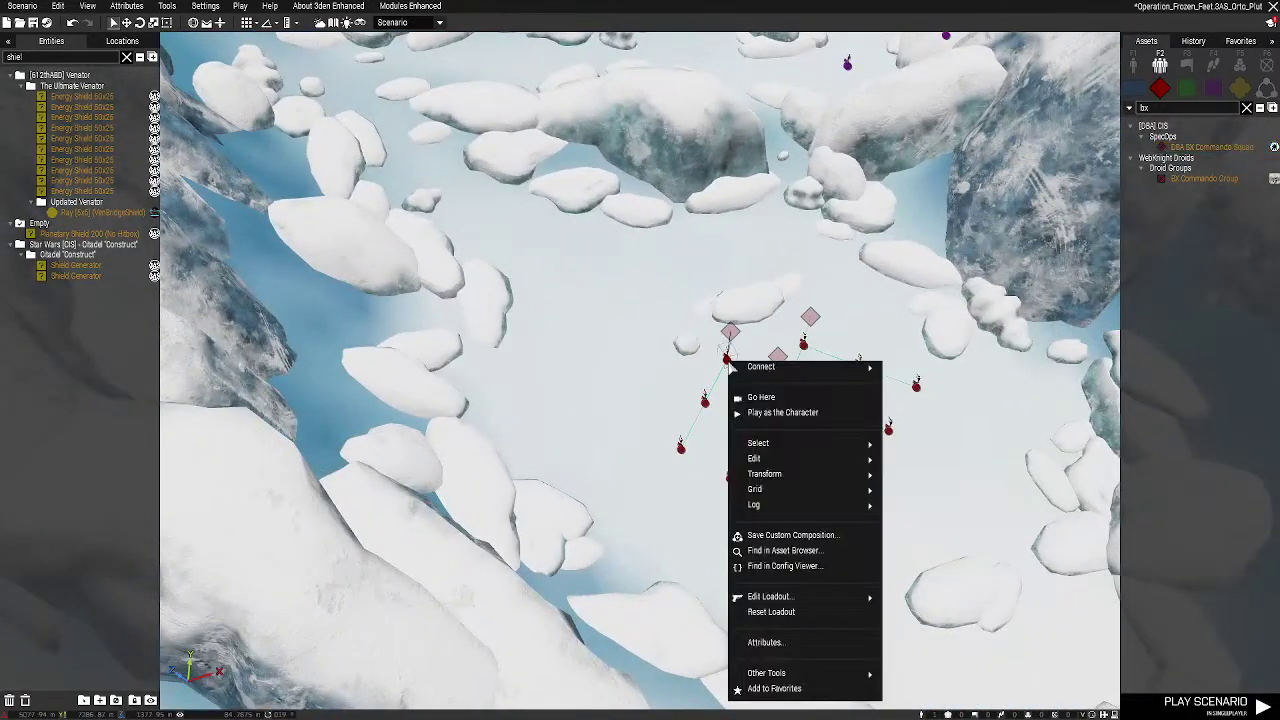
pyautogui.moveTo(866, 673)
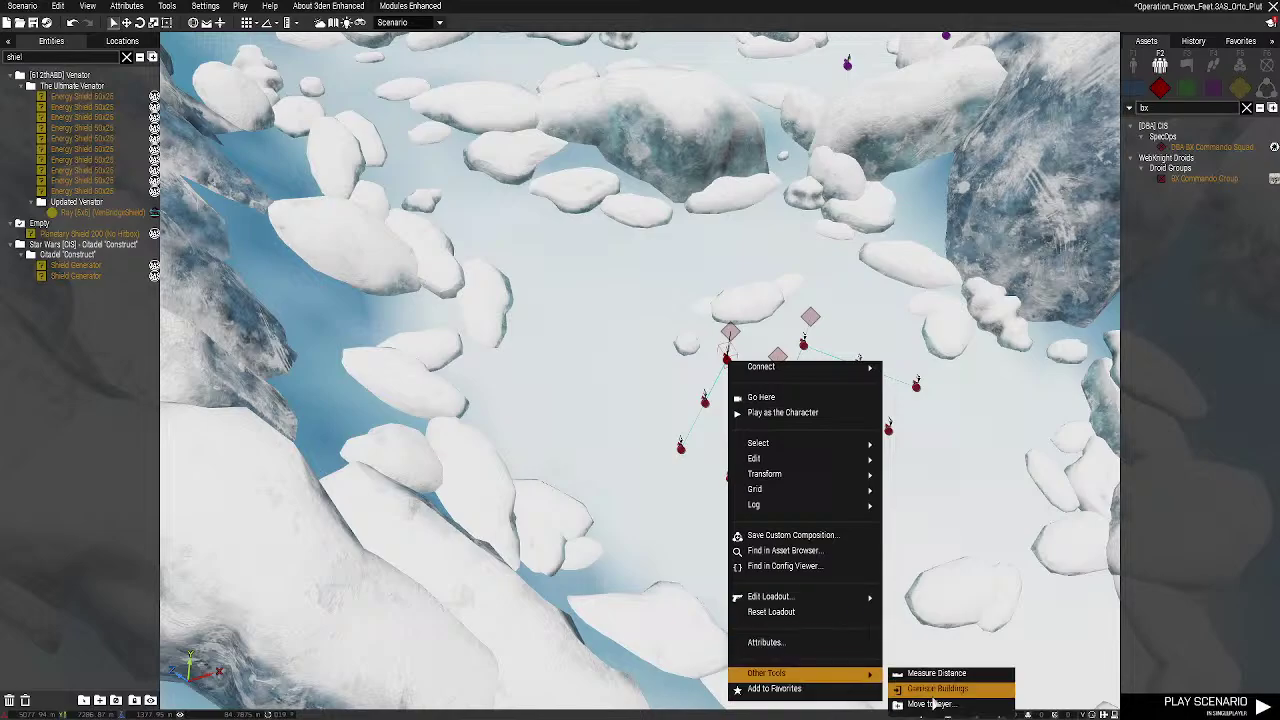
pyautogui.click(936, 689)
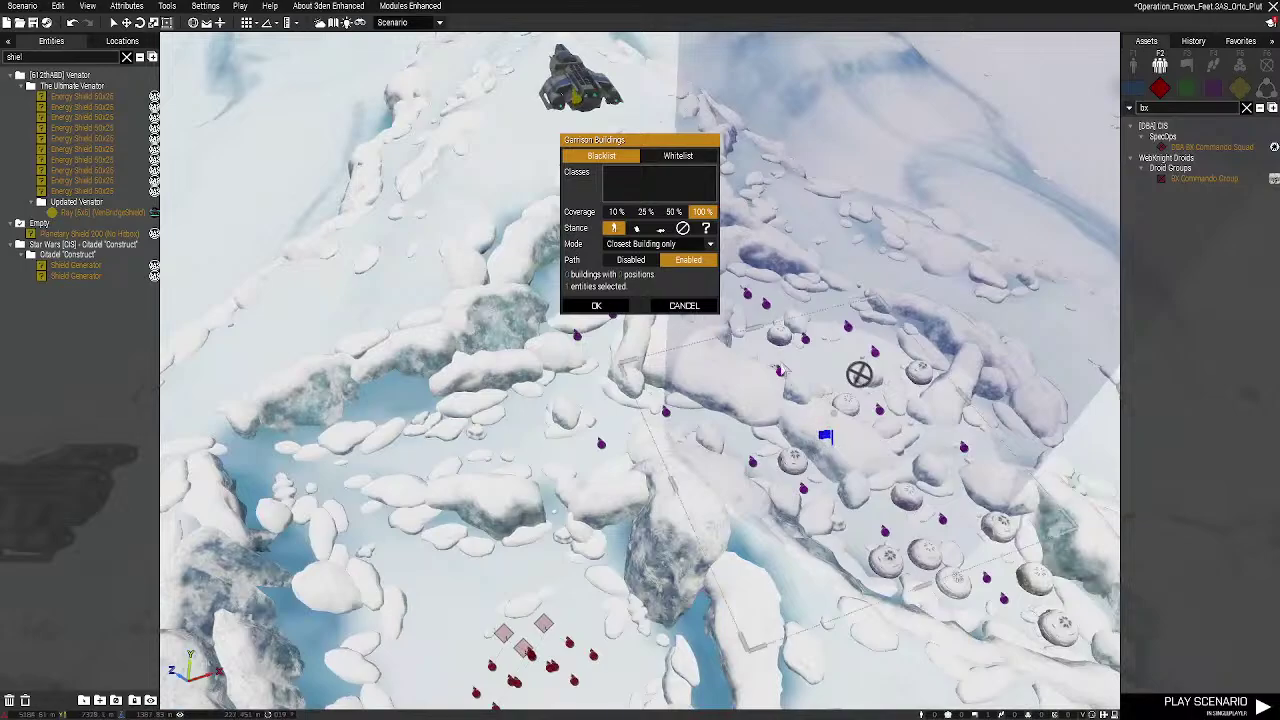
pyautogui.moveTo(757, 330); pyautogui.dragTo(715, 382, button='right')
pyautogui.click(669, 305)
# Move one BX commando squad from the snowy clearing into Snowtop Village, near the rocks beside the huts
pyautogui.press('s')
pyautogui.press('a')
pyautogui.scroll(4, 728, 440)
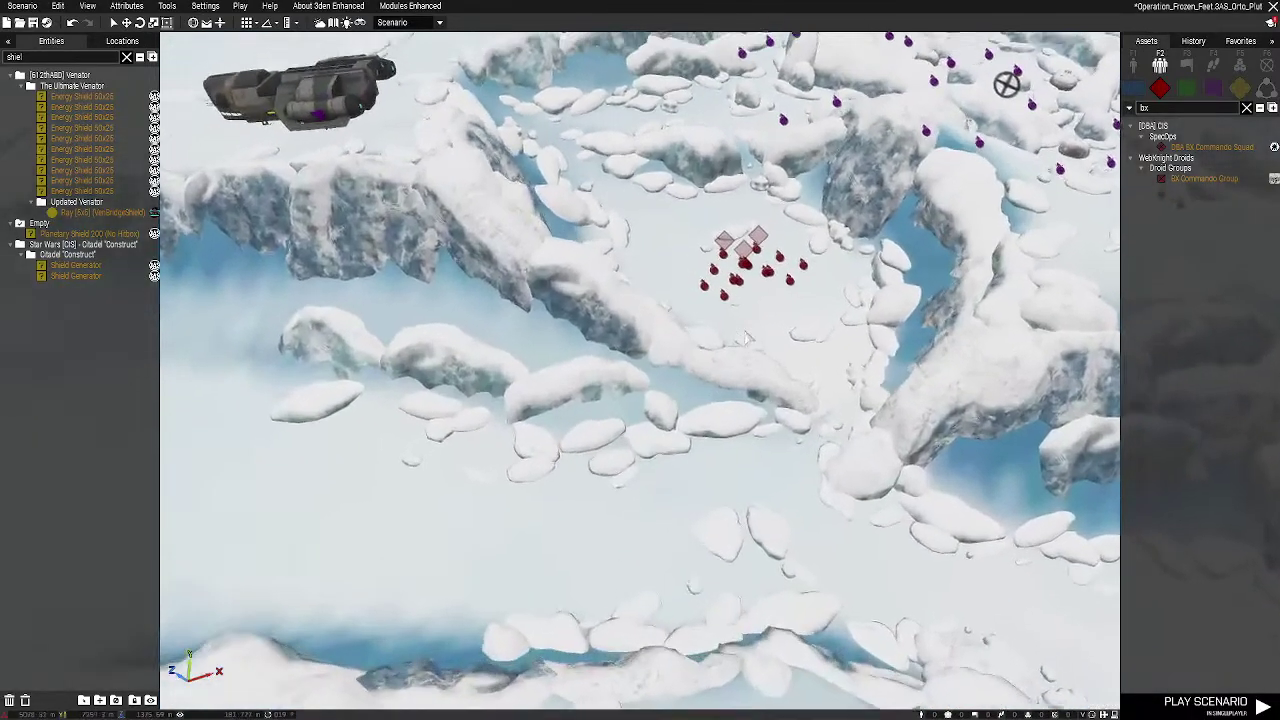
pyautogui.press('w')
pyautogui.press('d')
pyautogui.moveTo(746, 257); pyautogui.dragTo(871, 386)
pyautogui.press('w')
pyautogui.press('d')
pyautogui.press('w')
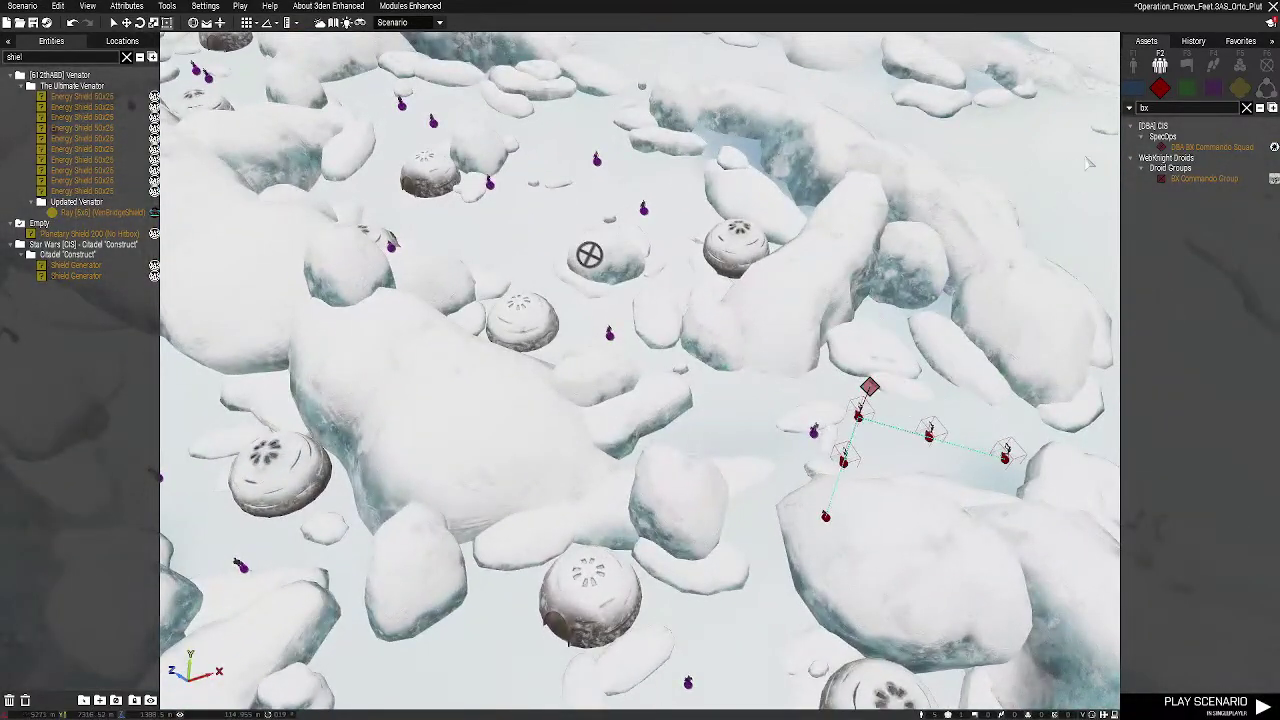
# Move a second BX commando squad out of the clearing into the snowy pass south of the ice rocks
pyautogui.moveTo(871, 386); pyautogui.dragTo(757, 298, button='right')
pyautogui.press('a')
pyautogui.press('s')
pyautogui.press('s')
pyautogui.moveTo(632, 314); pyautogui.dragTo(728, 488)
pyautogui.press('s')
pyautogui.press('w')
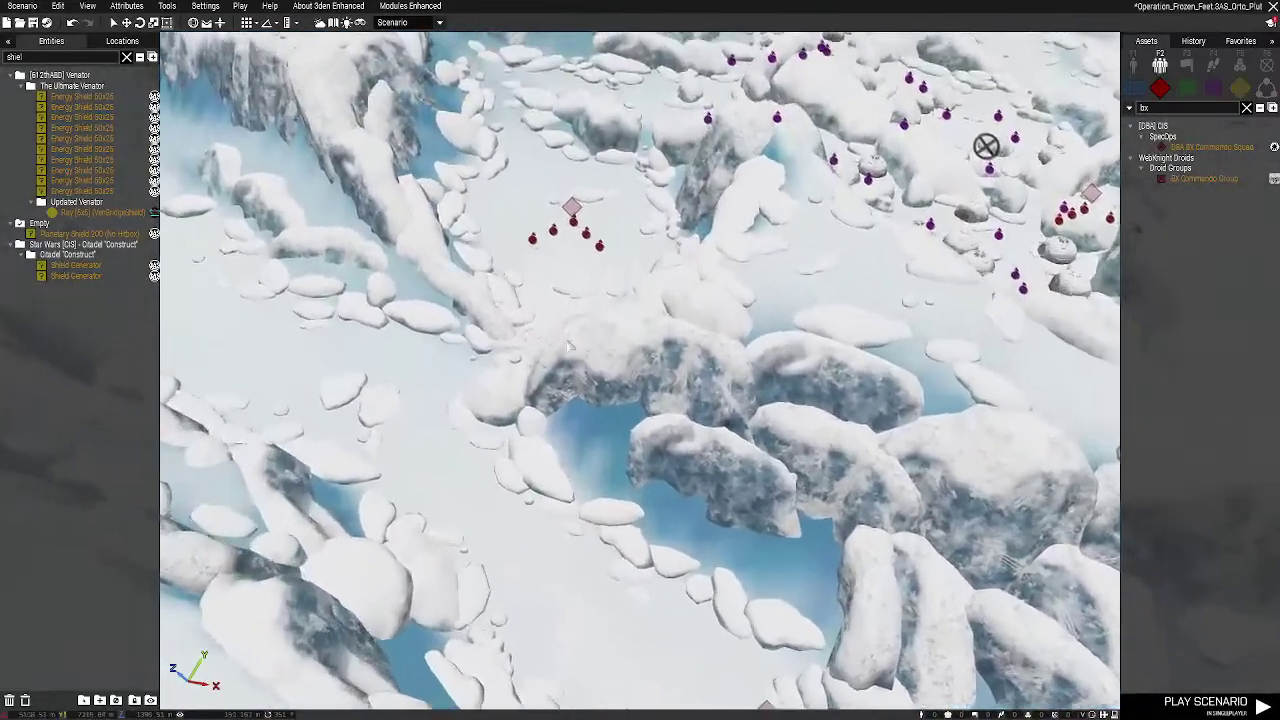
# Give the BX commando squad inside the village an Advanced AI TASK PATROL waypoint near the village centre
pyautogui.scroll(-4, 549, 389)
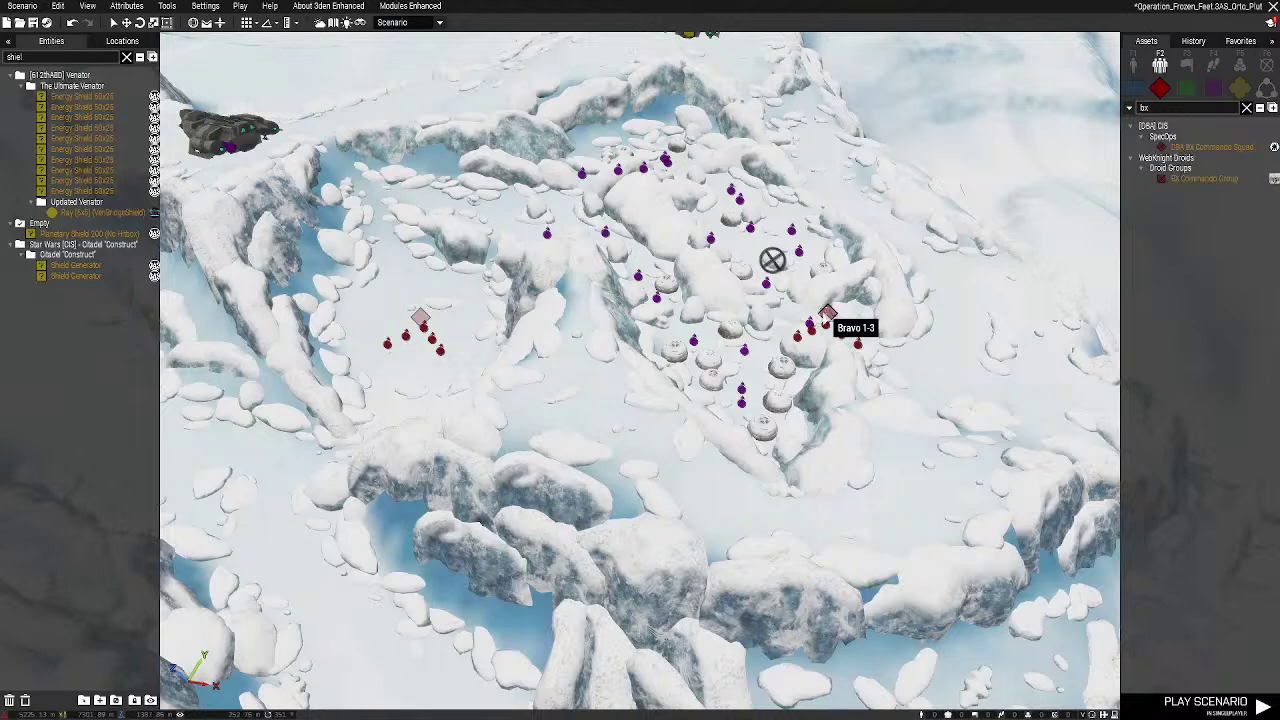
pyautogui.click(828, 314)
pyautogui.click(1213, 65)
pyautogui.click(1246, 107)
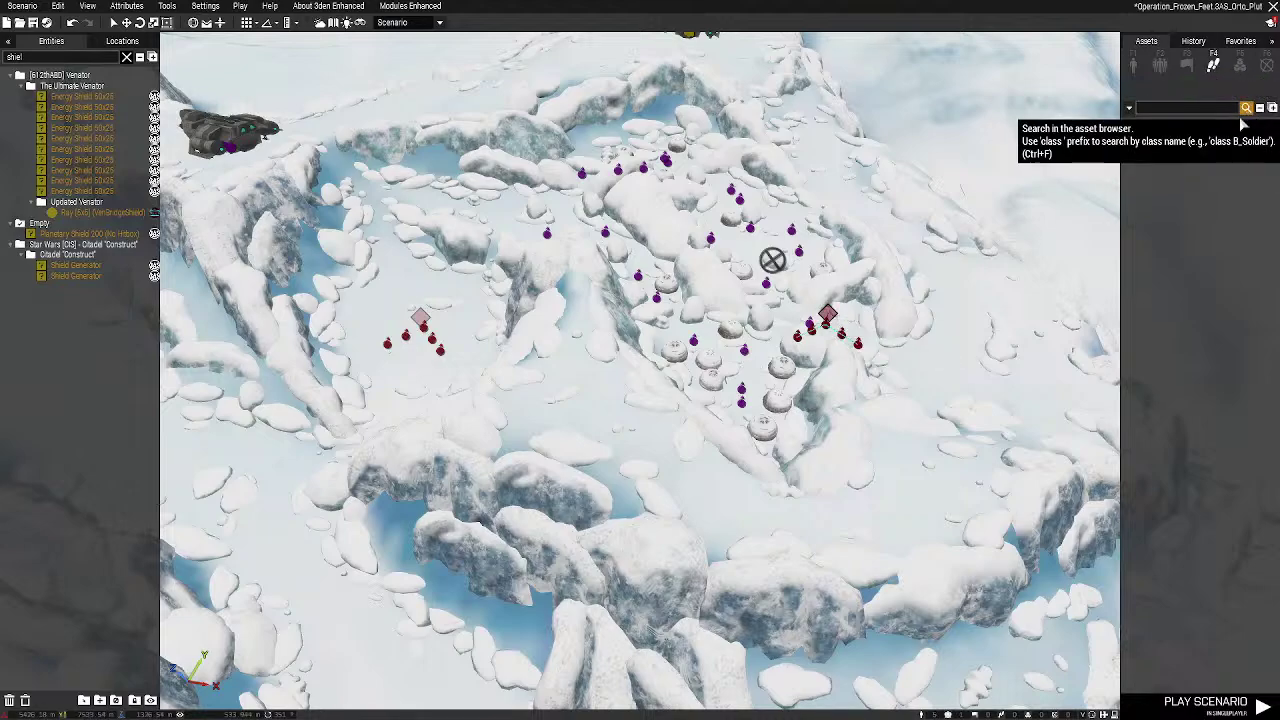
pyautogui.click(1133, 148)
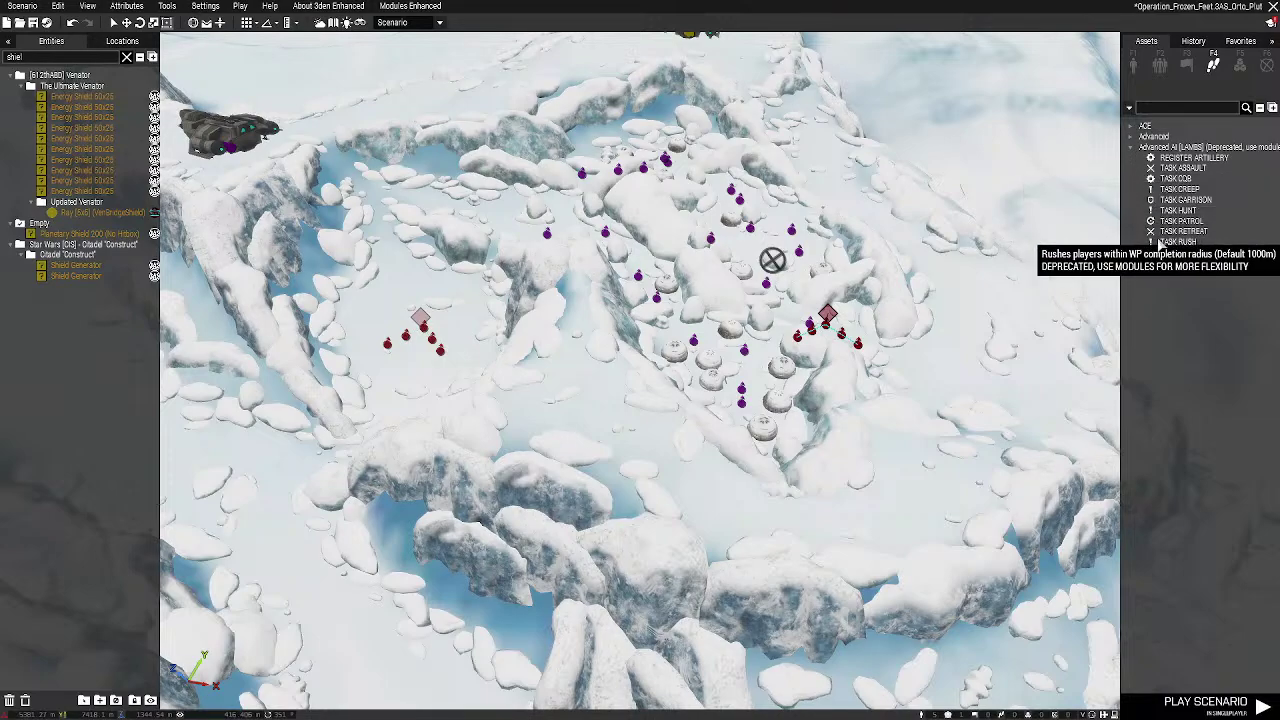
pyautogui.click(1182, 220)
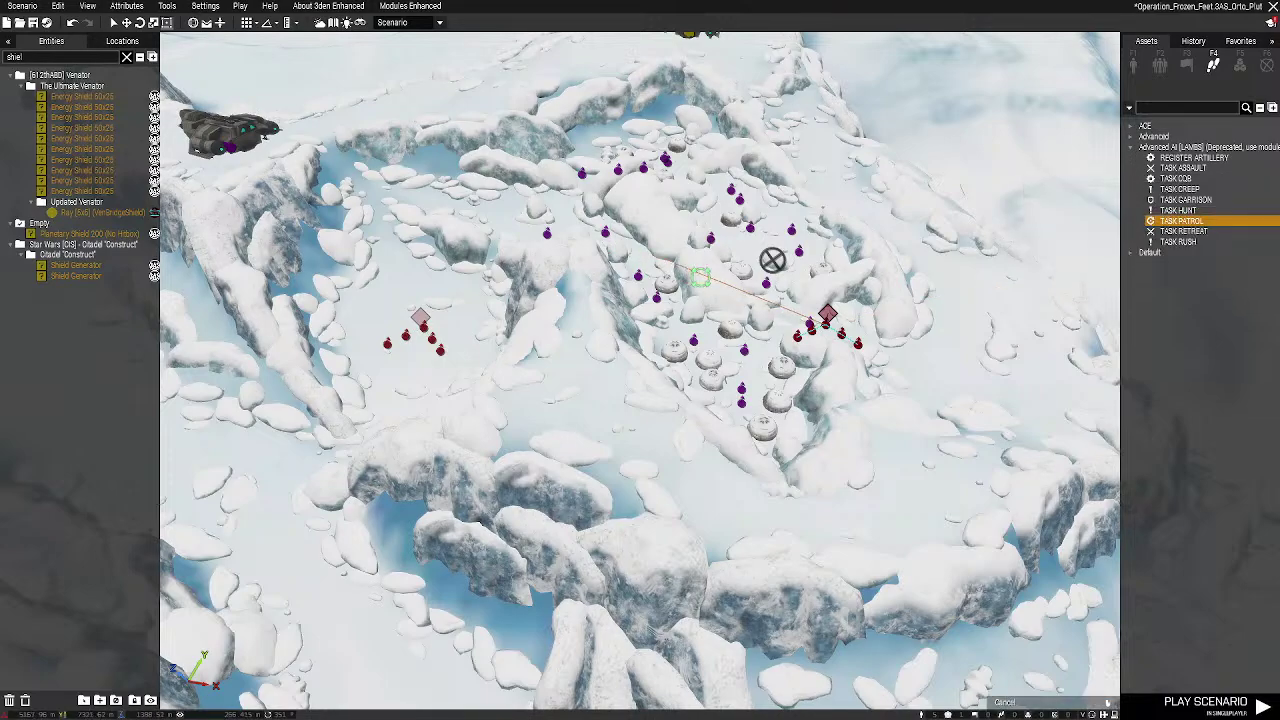
pyautogui.click(743, 260)
# Add a TASK PATROL waypoint for the BX commando squad in the clearing outside the village
pyautogui.moveTo(743, 260); pyautogui.dragTo(640, 268, button='right')
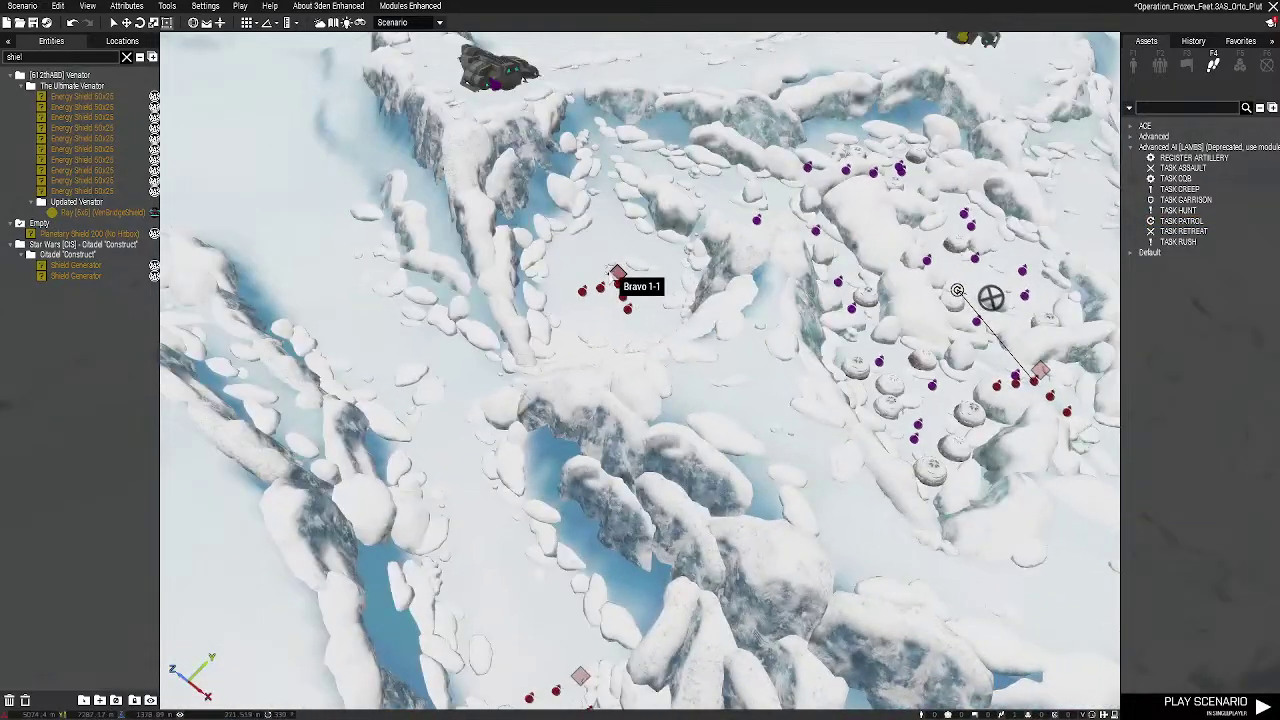
pyautogui.click(617, 274)
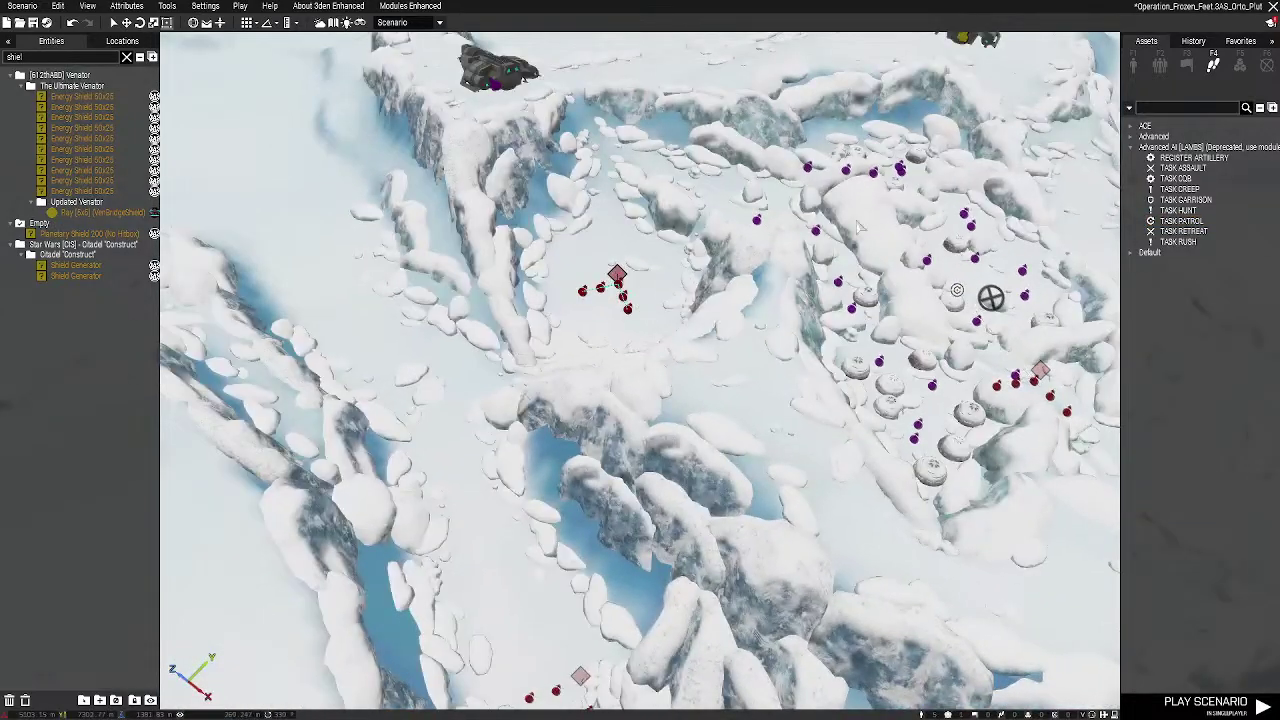
pyautogui.click(1212, 225)
pyautogui.click(647, 226)
# Give the BX commando squad in the pass a TASK PATROL waypoint farther along the pass, and collapse the Advanced AI waypoints
pyautogui.moveTo(647, 228); pyautogui.dragTo(455, 548, button='right')
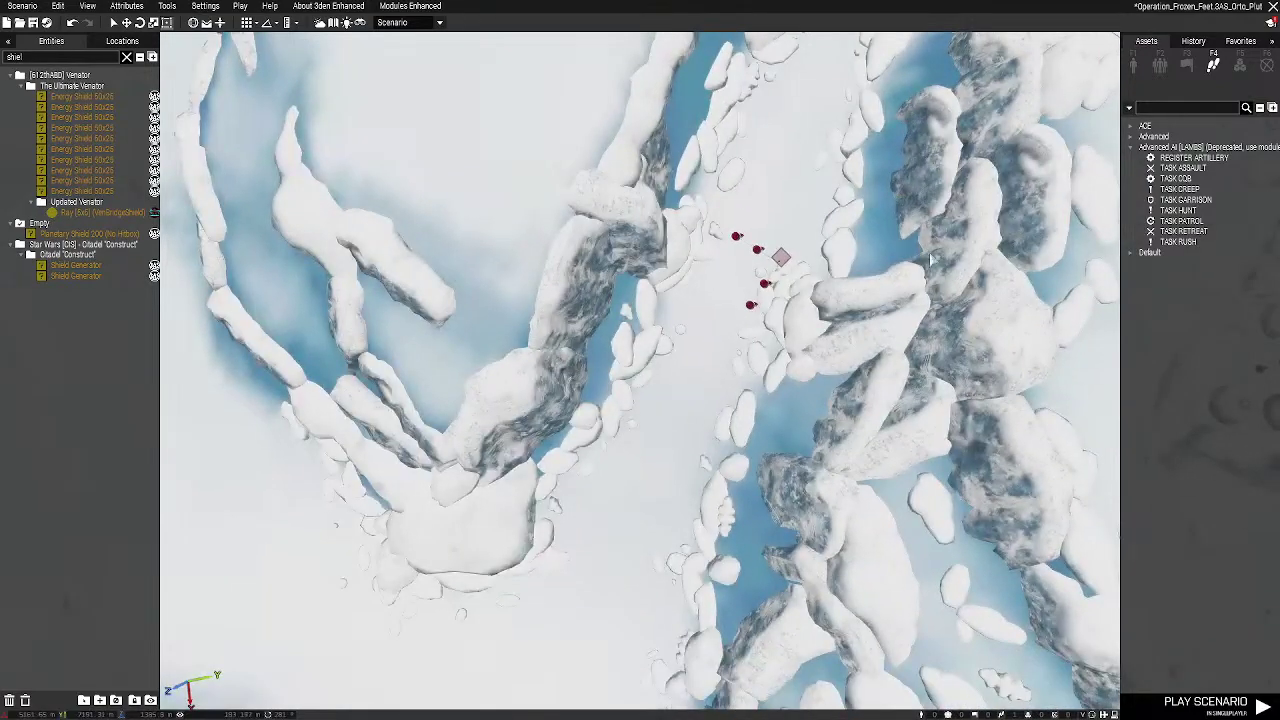
pyautogui.click(783, 258)
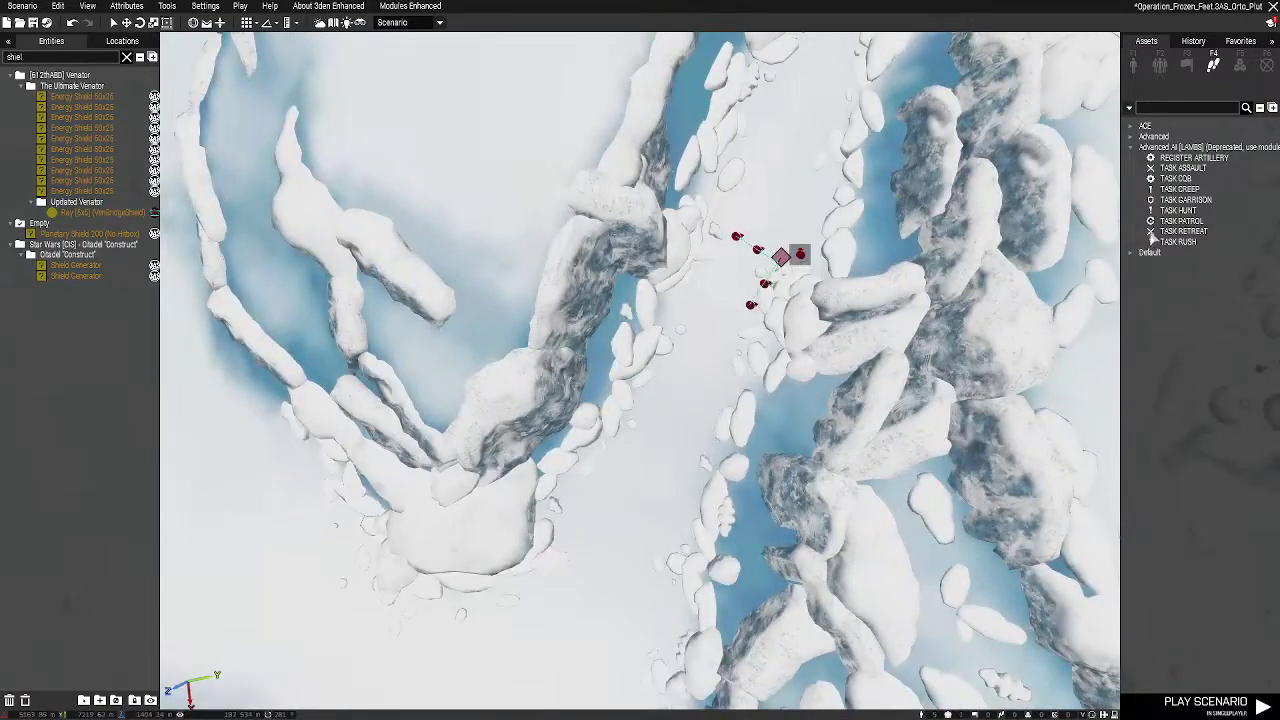
pyautogui.click(1158, 222)
pyautogui.click(826, 135)
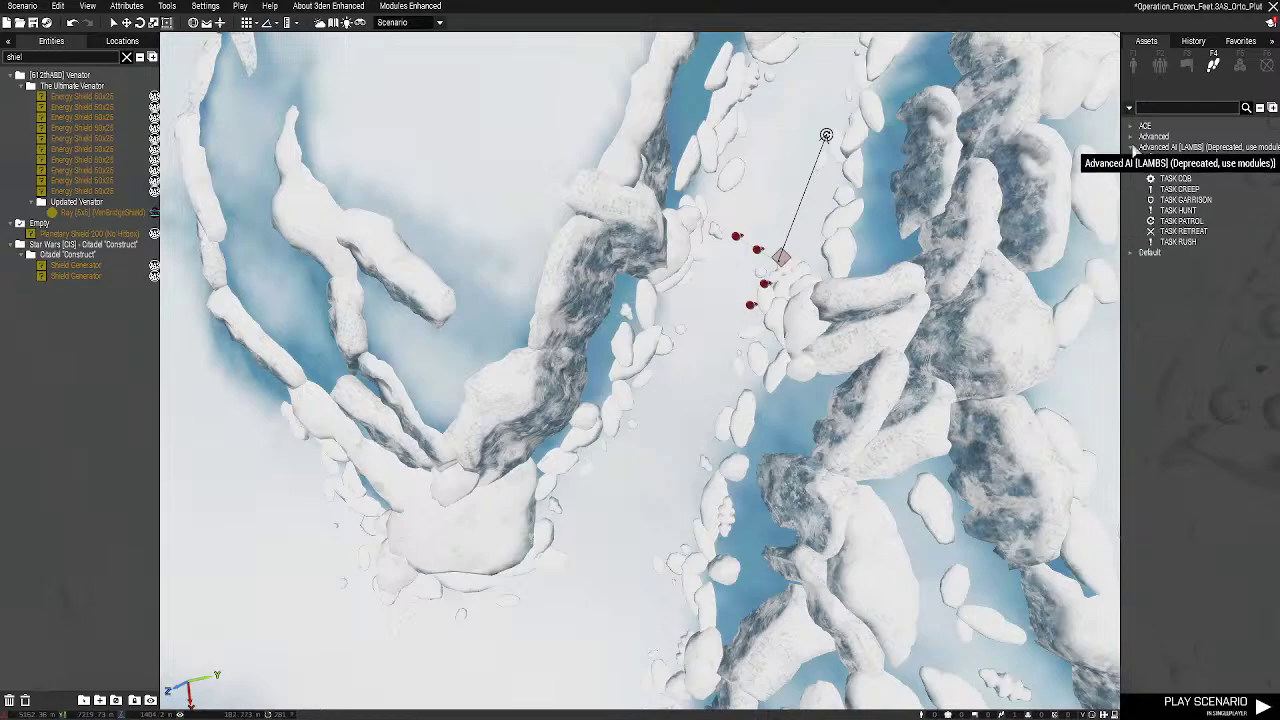
pyautogui.click(1131, 149)
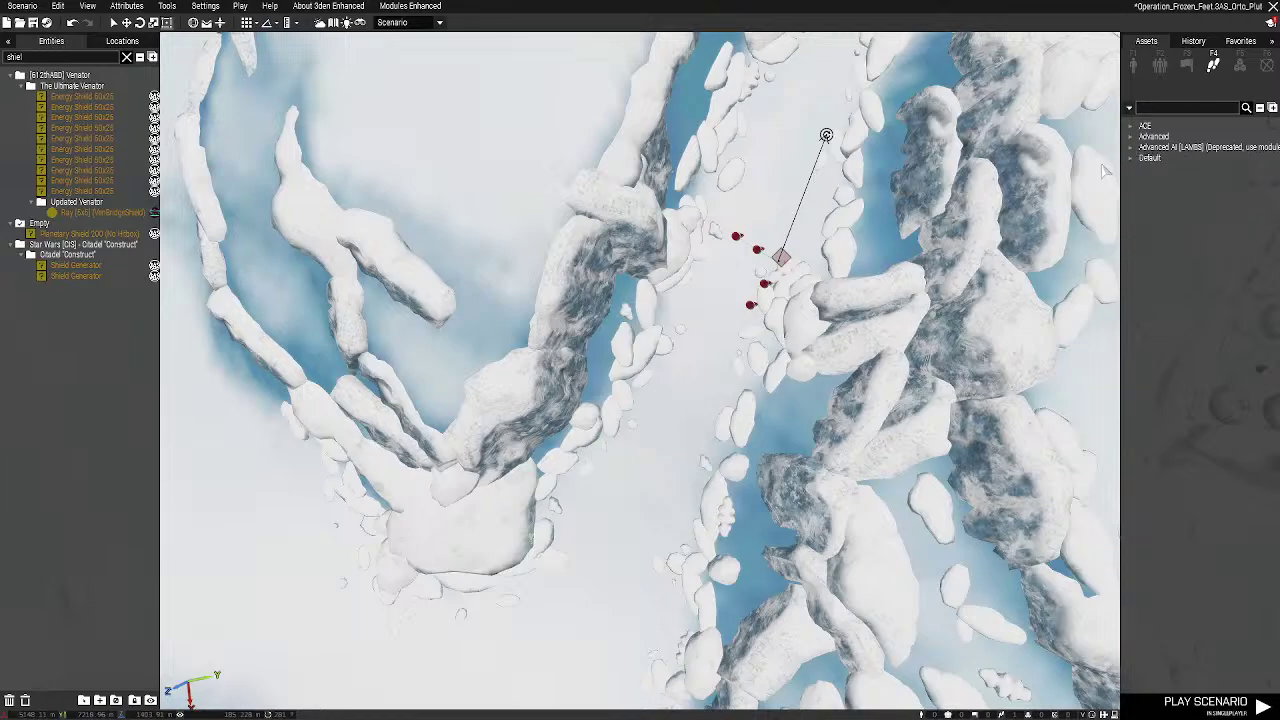
# Check the three patrol placements around the village, deselect everything and save the scenario
pyautogui.moveTo(534, 388); pyautogui.dragTo(584, 426, button='right')
pyautogui.moveTo(580, 480); pyautogui.dragTo(980, 200, button='right')
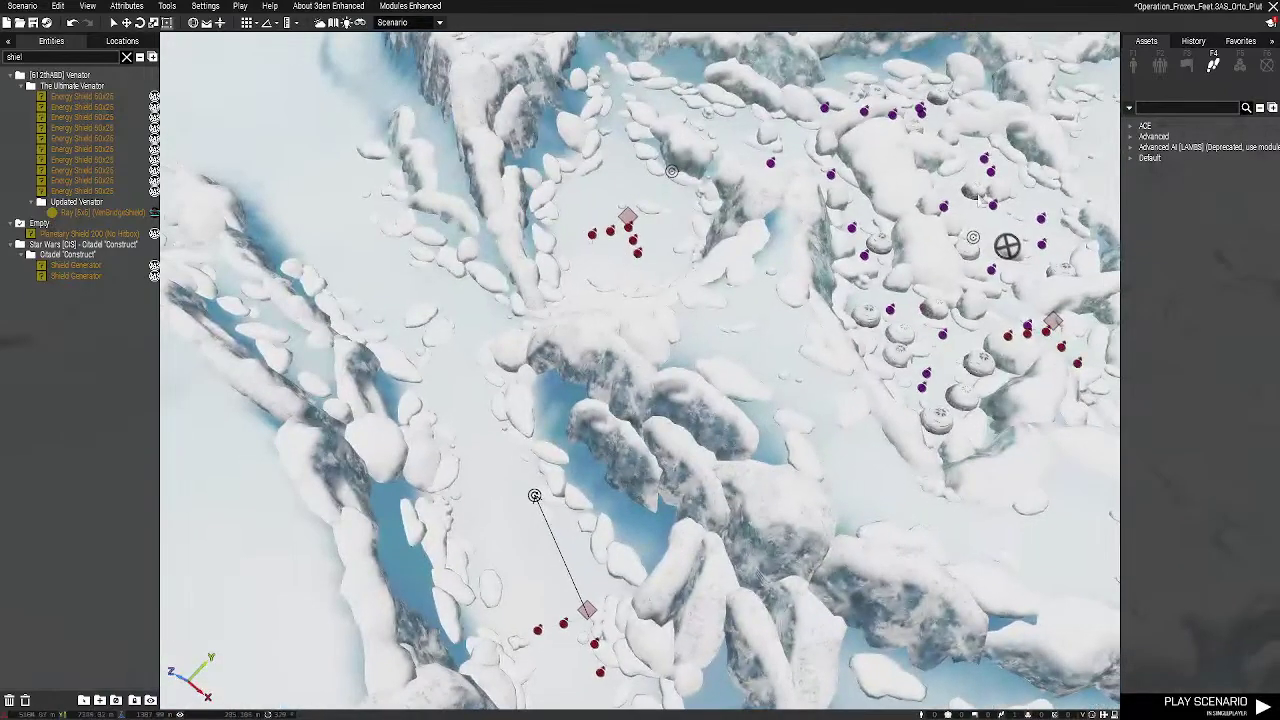
pyautogui.scroll(-5, 932, 157)
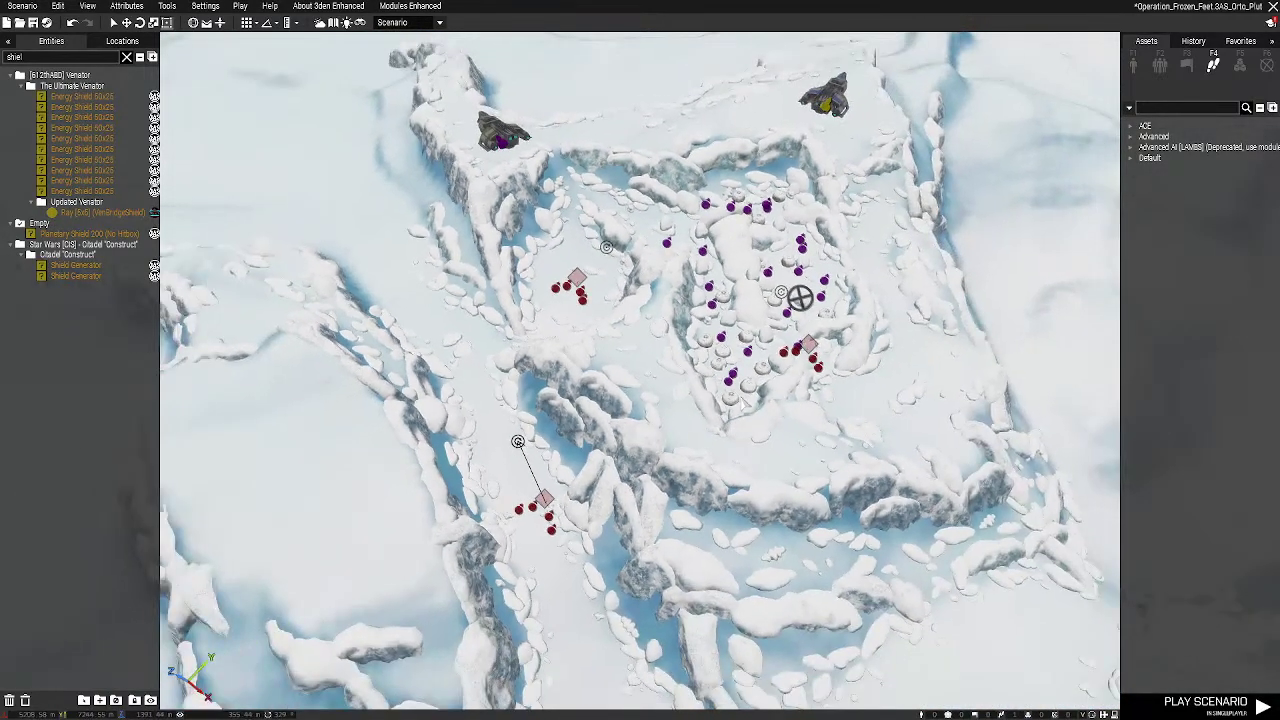
pyautogui.click(743, 400)
pyautogui.hotkey('ctrl', 's')
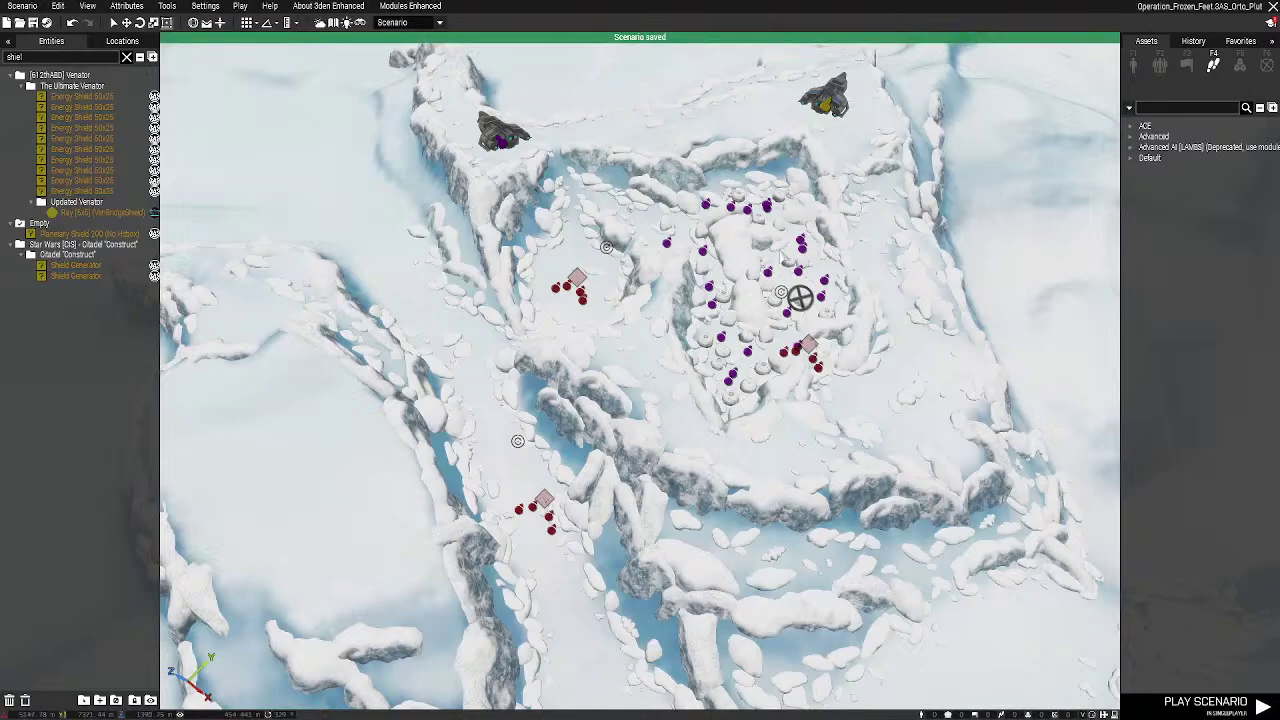
# In the scenario's general attributes, ally Independents with OPFOR instead of BLUFOR and enable Hide Mines
pyautogui.press('d')
pyautogui.press('a')
pyautogui.press('w')
pyautogui.click(127, 7)
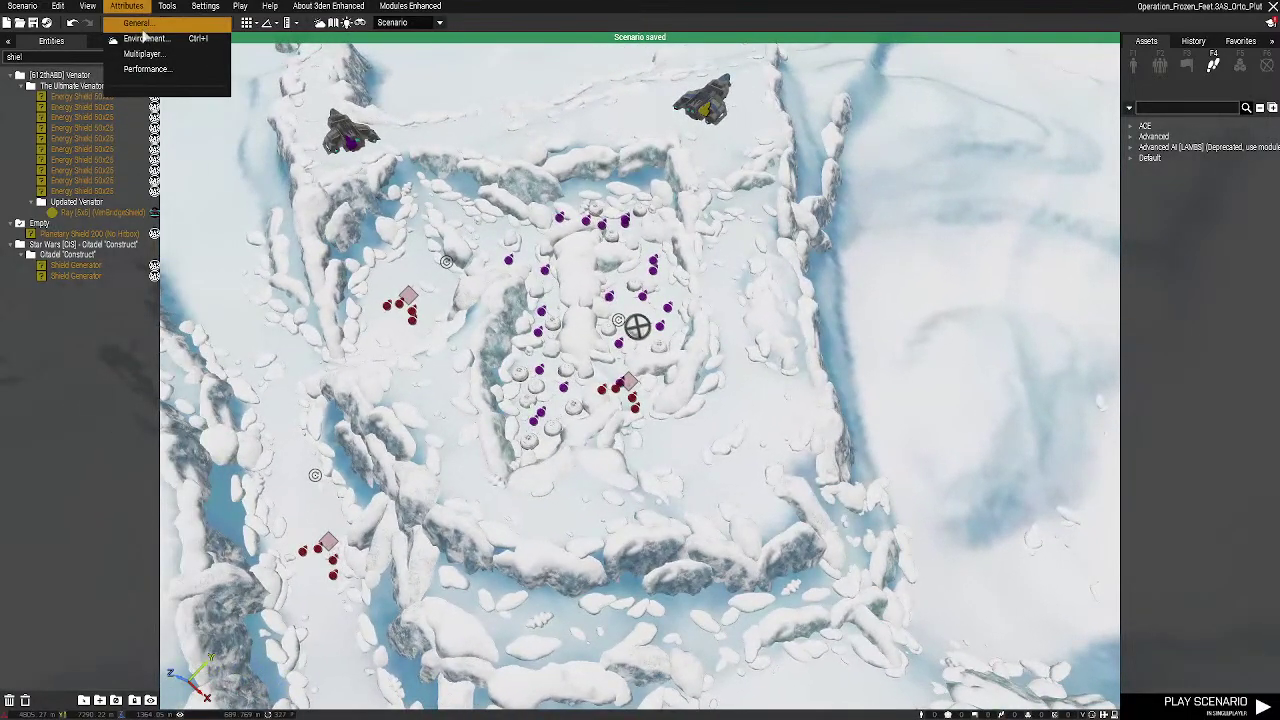
pyautogui.click(137, 22)
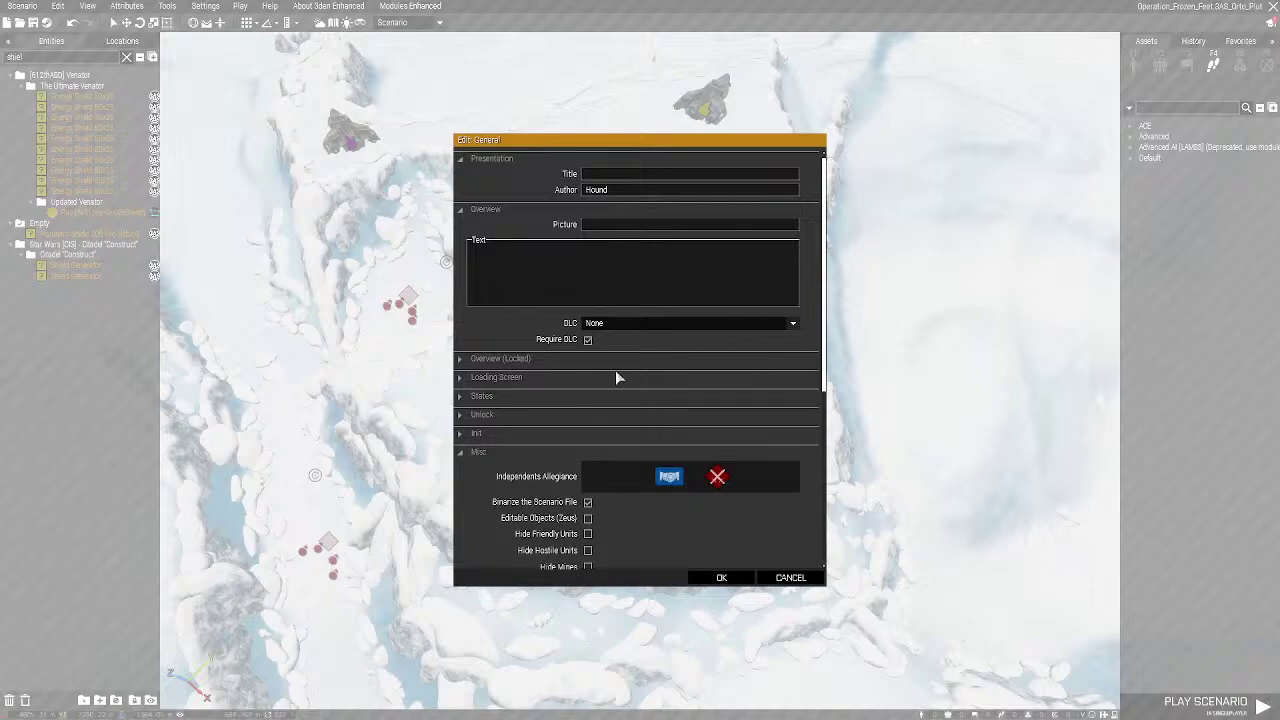
pyautogui.scroll(-3, 617, 377)
pyautogui.click(669, 308)
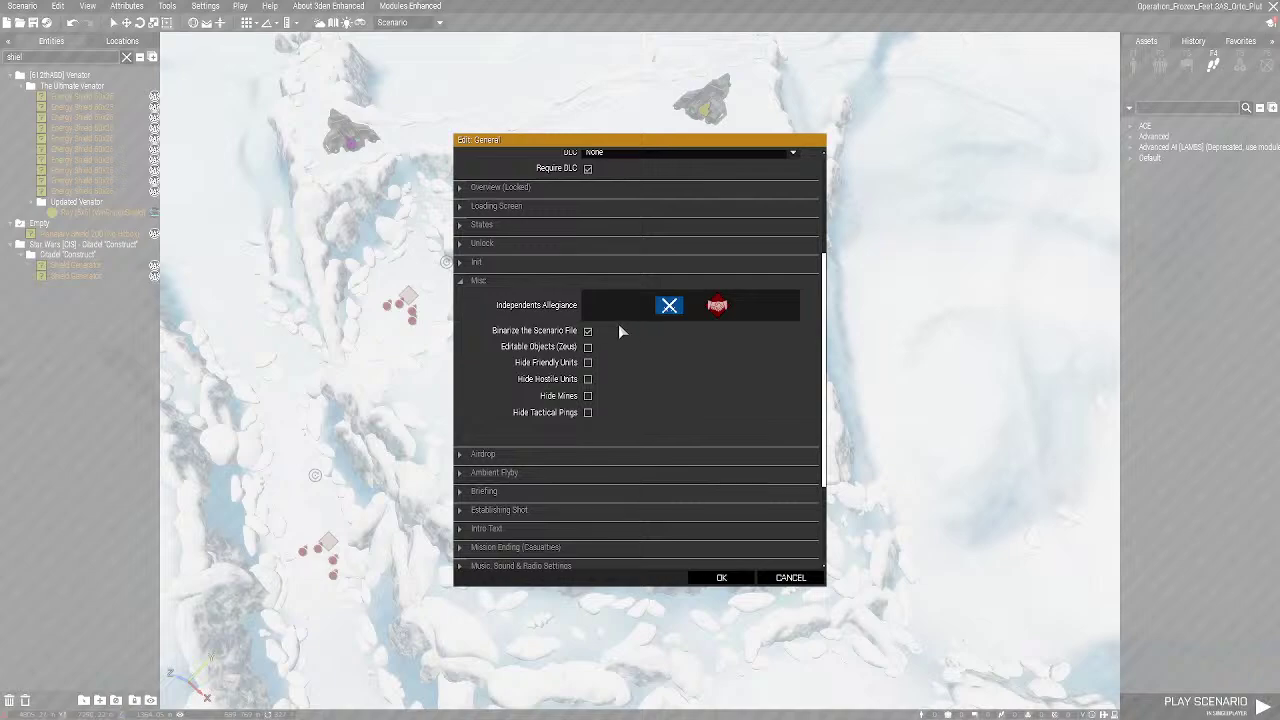
pyautogui.moveTo(553, 309)
pyautogui.click(587, 396)
# Check the Establishing Shot settings and change the Intro Text's first line to "Operation Frozen Feet"
pyautogui.scroll(-3, 551, 391)
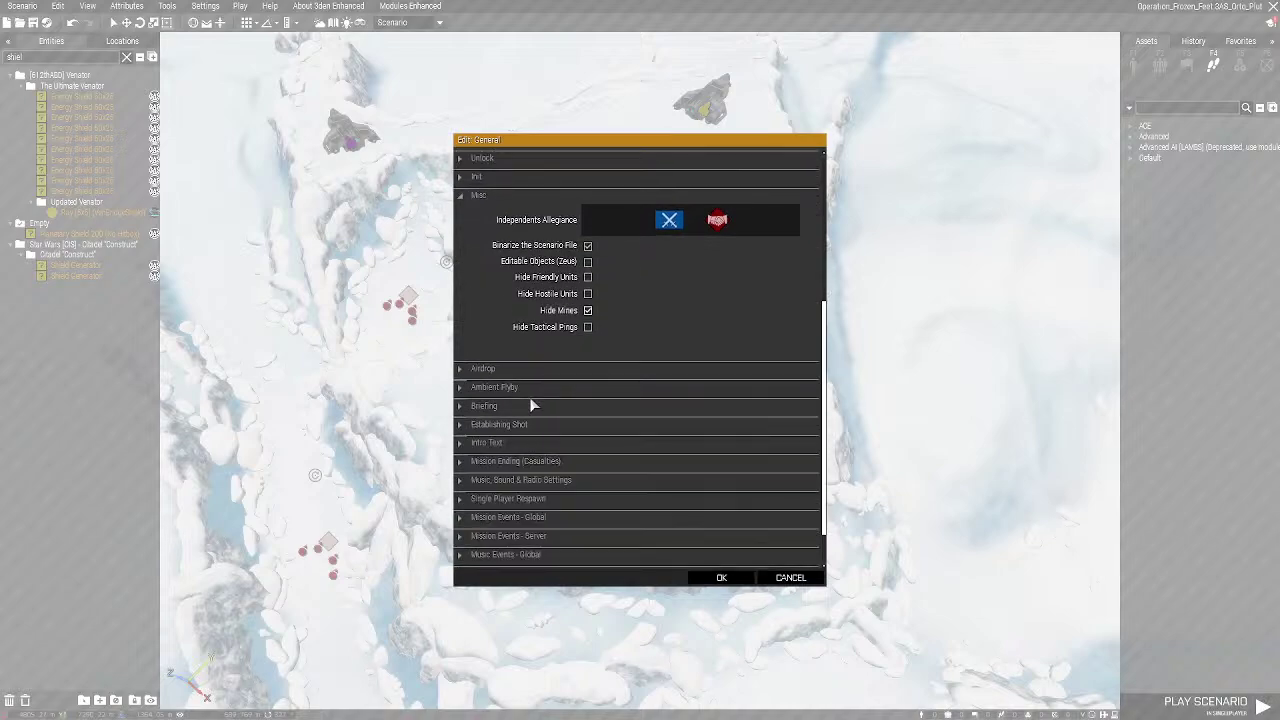
pyautogui.scroll(-2, 490, 440)
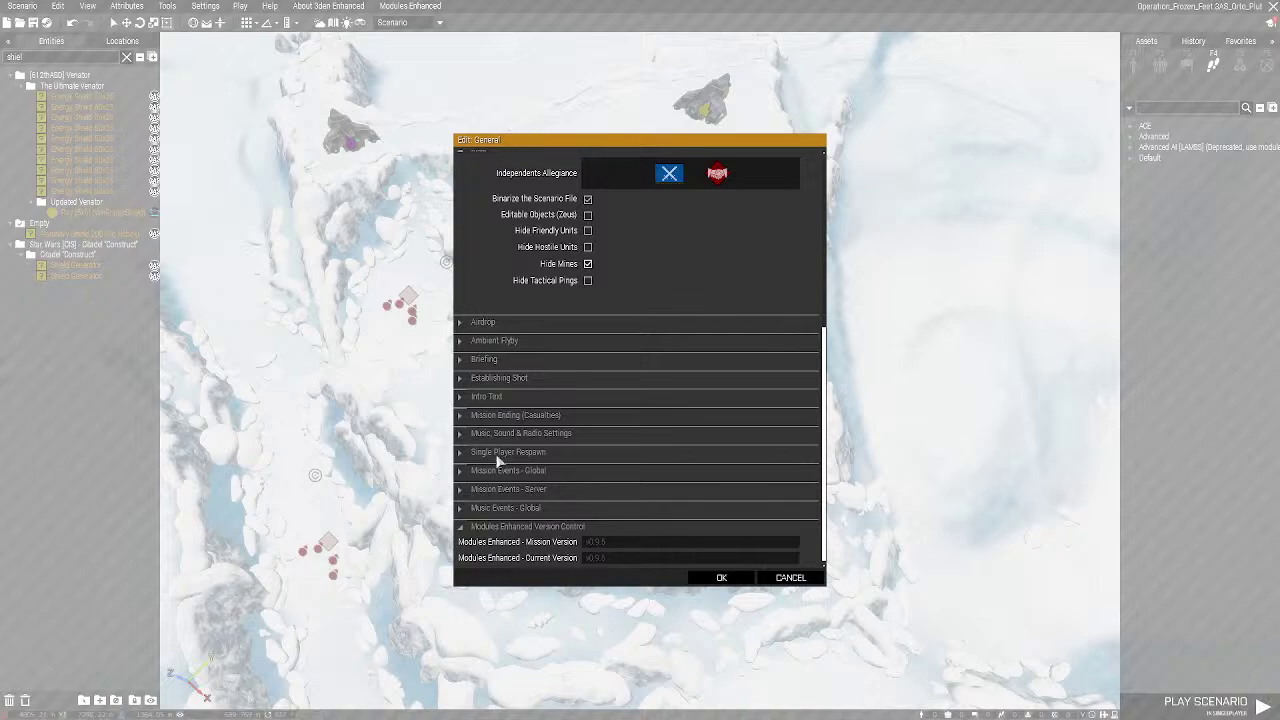
pyautogui.click(505, 378)
pyautogui.scroll(-5, 630, 404)
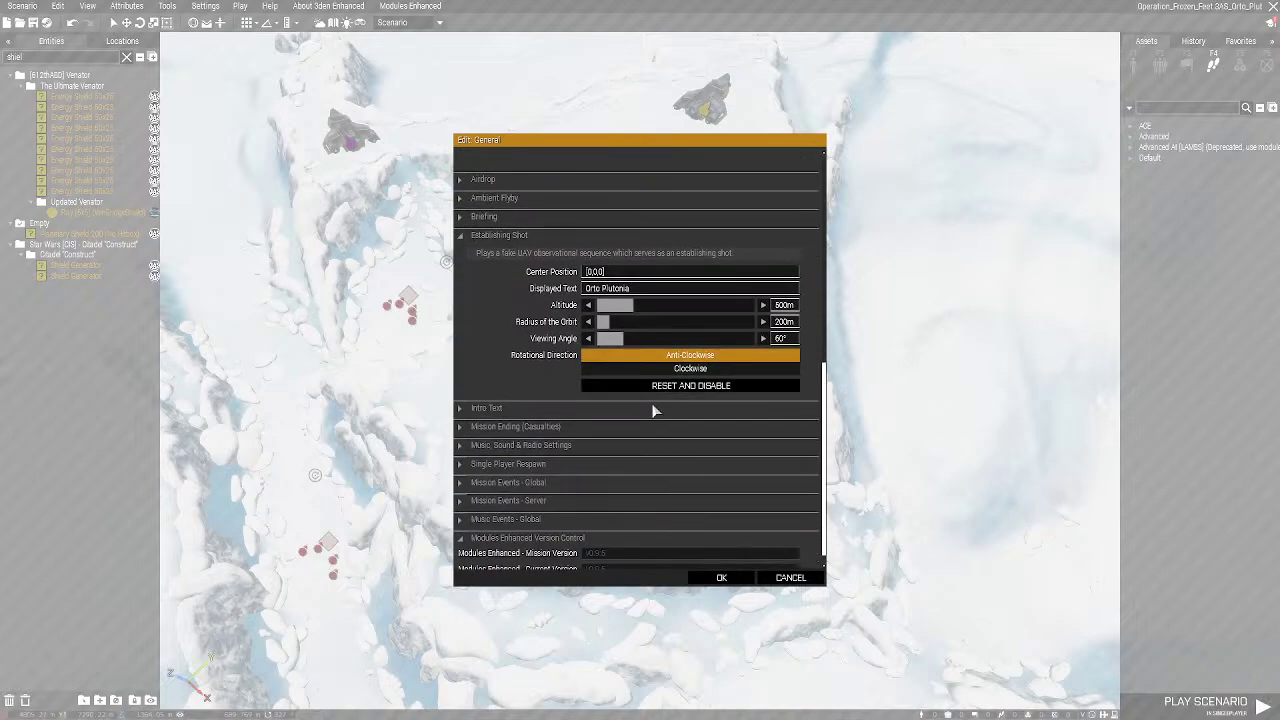
pyautogui.click(478, 238)
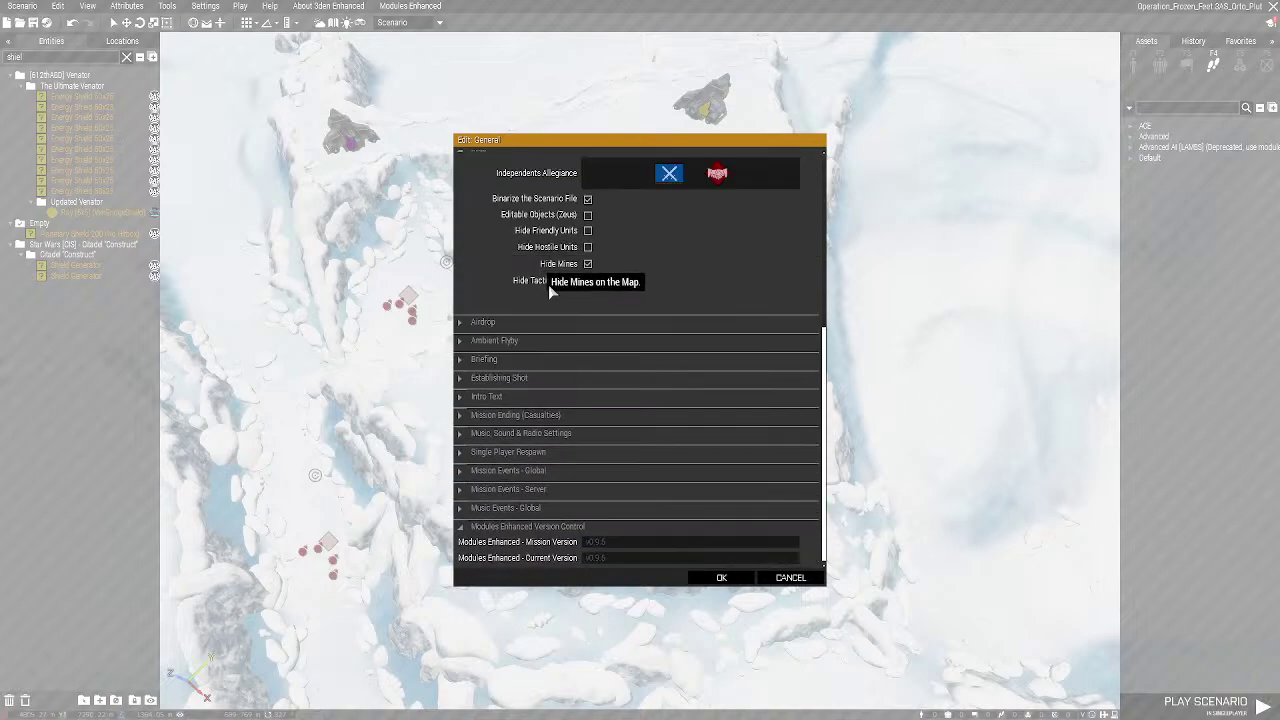
pyautogui.click(487, 399)
pyautogui.scroll(-5, 630, 366)
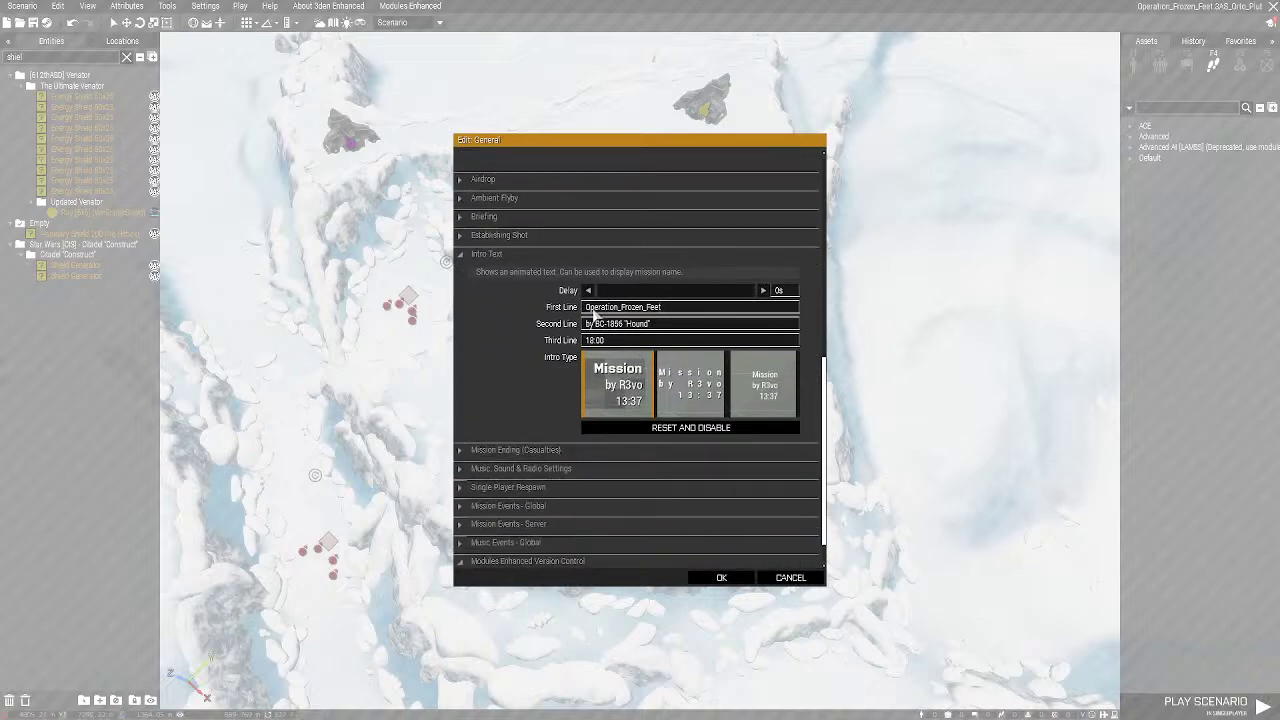
pyautogui.moveTo(593, 312); pyautogui.dragTo(670, 312)
pyautogui.press('BackSpace')
# Set the Intro Text delay to 360 s and choose the middle, letter-spaced intro type
pyautogui.click(660, 292)
pyautogui.moveTo(654, 292); pyautogui.dragTo(1100, 295)
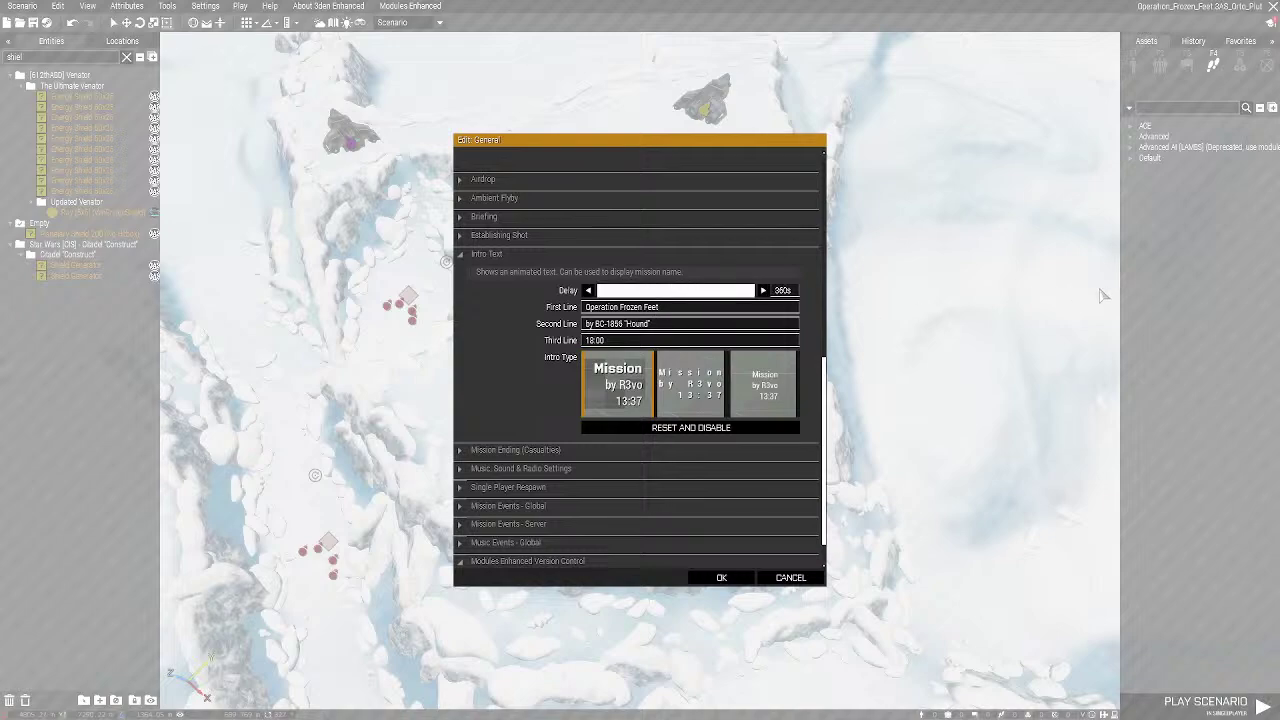
pyautogui.click(772, 399)
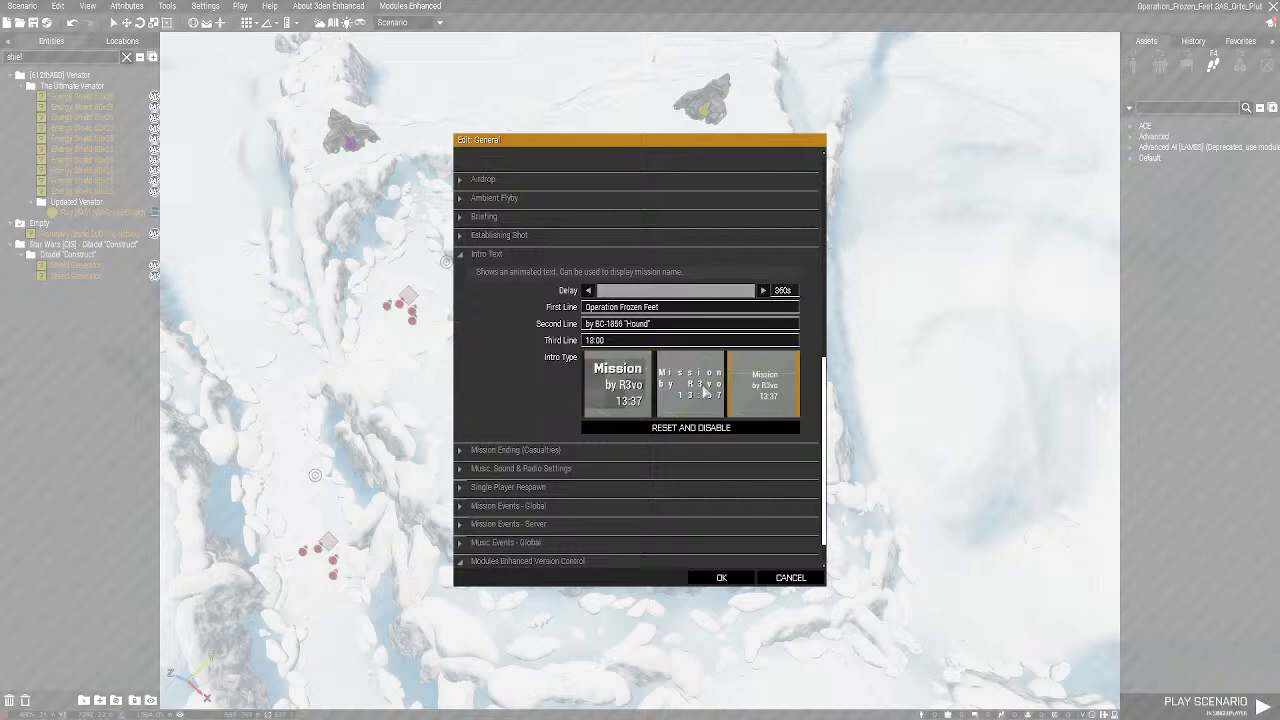
pyautogui.click(706, 393)
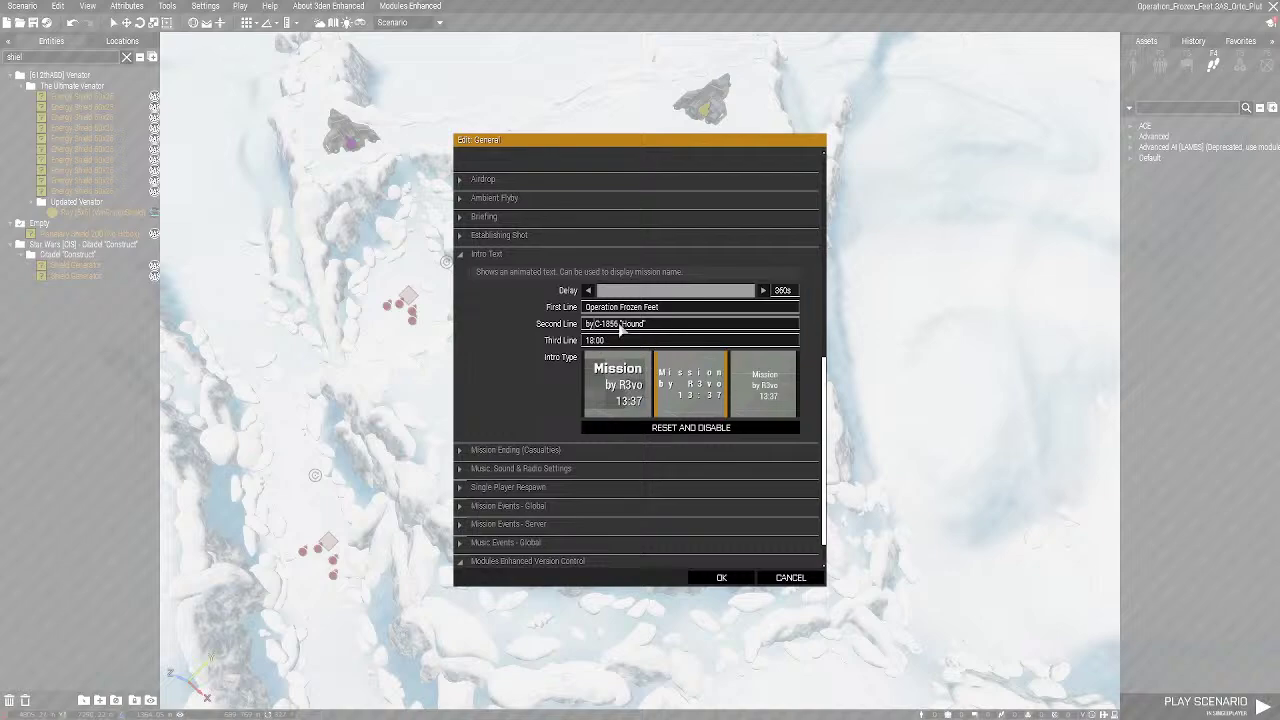
# Change the author designation's prefix to CC, set the third intro line to "Get your comforters on", and save the scenario
pyautogui.write('C')
pyautogui.moveTo(612, 344); pyautogui.dragTo(575, 347)
pyautogui.click(566, 557)
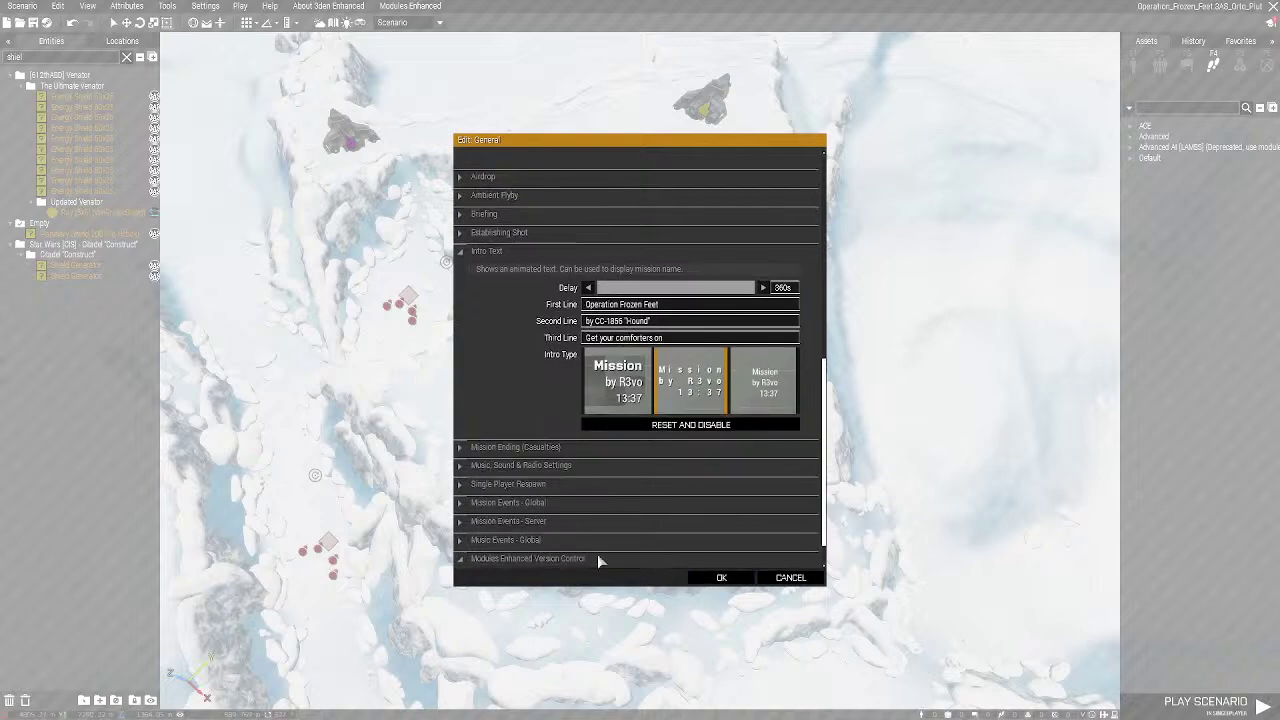
pyautogui.click(721, 577)
pyautogui.hotkey('ctrl', 's')
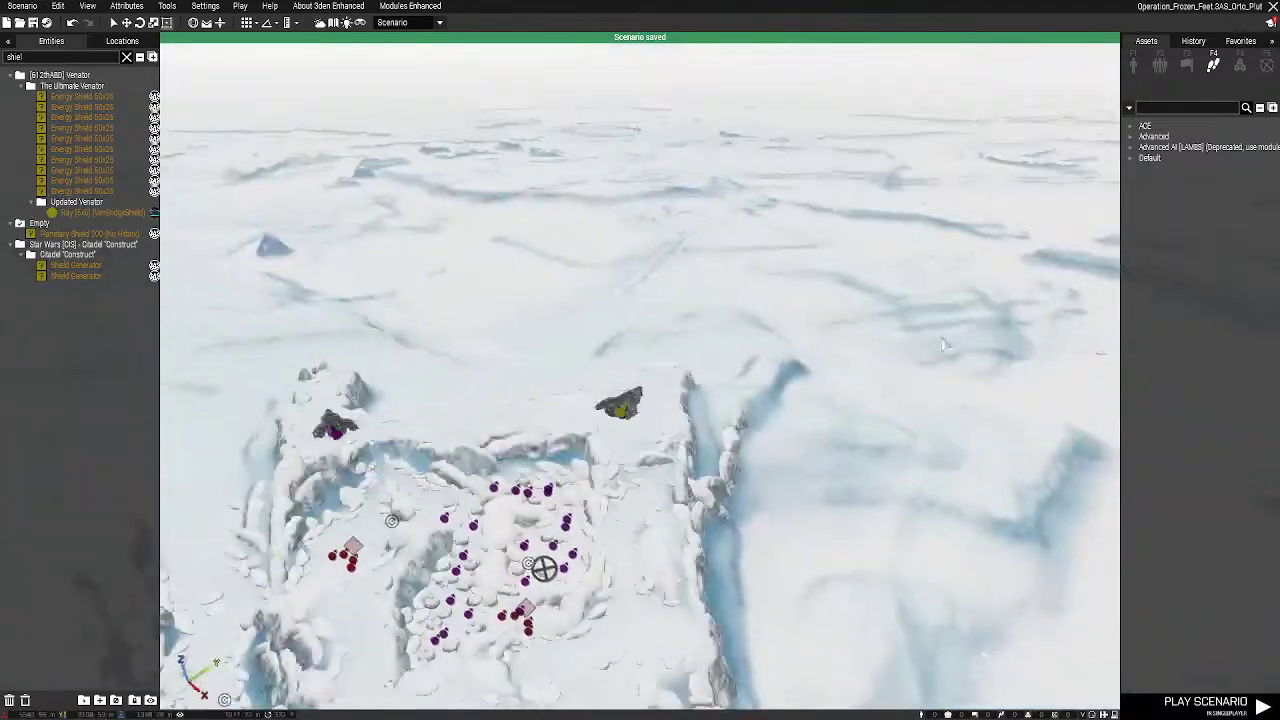
# Find the marked camp just south of Glid Station on the map and examine the outpost layout there in the 3D view
pyautogui.press('m')
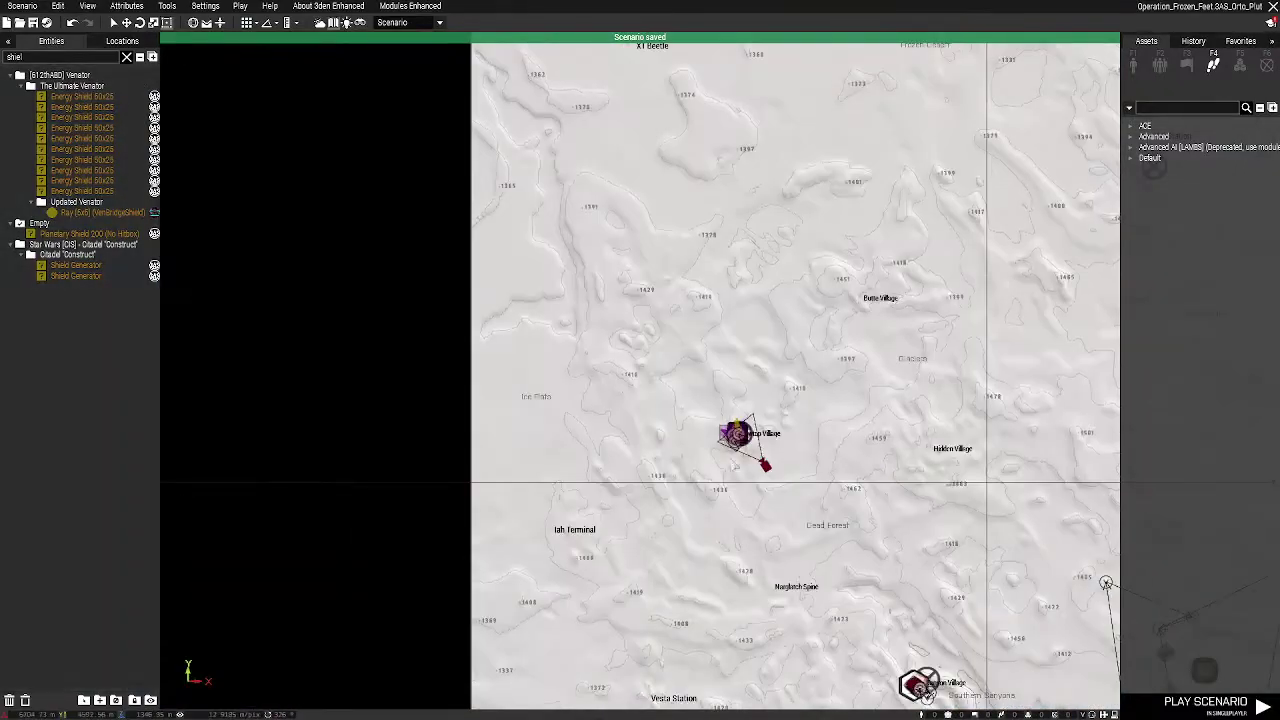
pyautogui.moveTo(735, 465); pyautogui.dragTo(494, 327, button='right')
pyautogui.scroll(-3, 584, 466)
pyautogui.scroll(3, 582, 464)
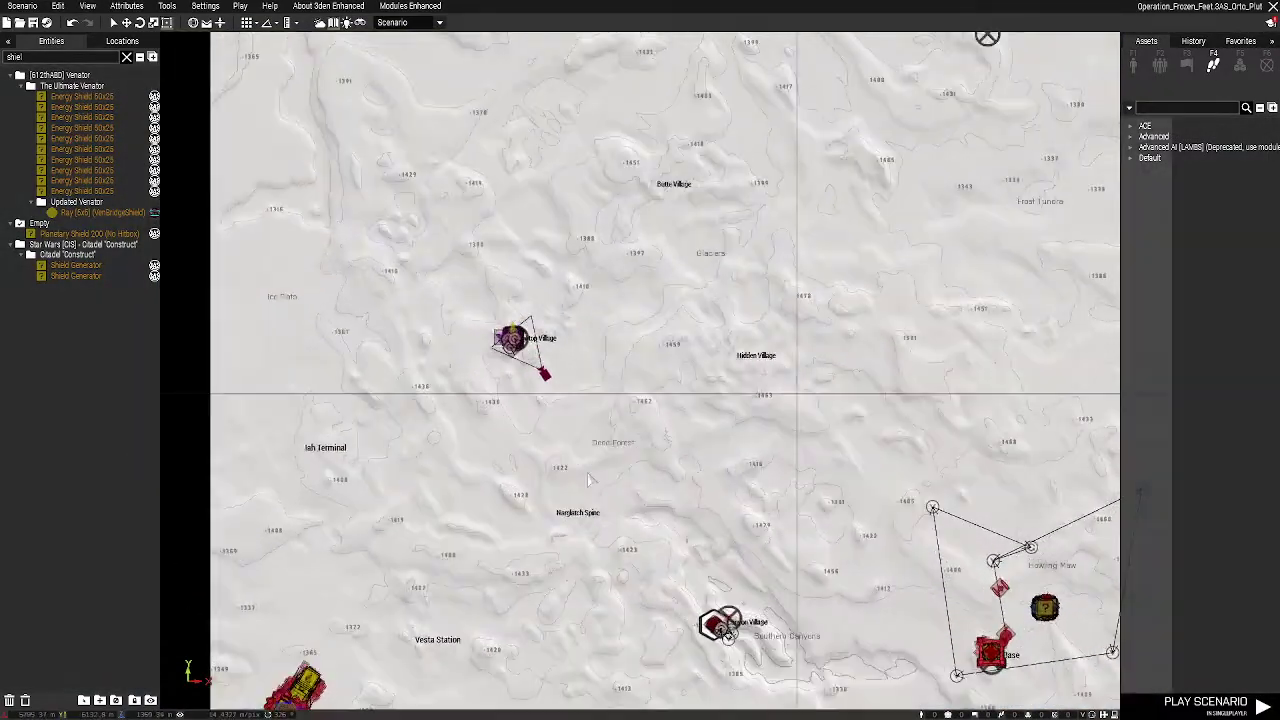
pyautogui.moveTo(734, 389); pyautogui.dragTo(657, 516, button='right')
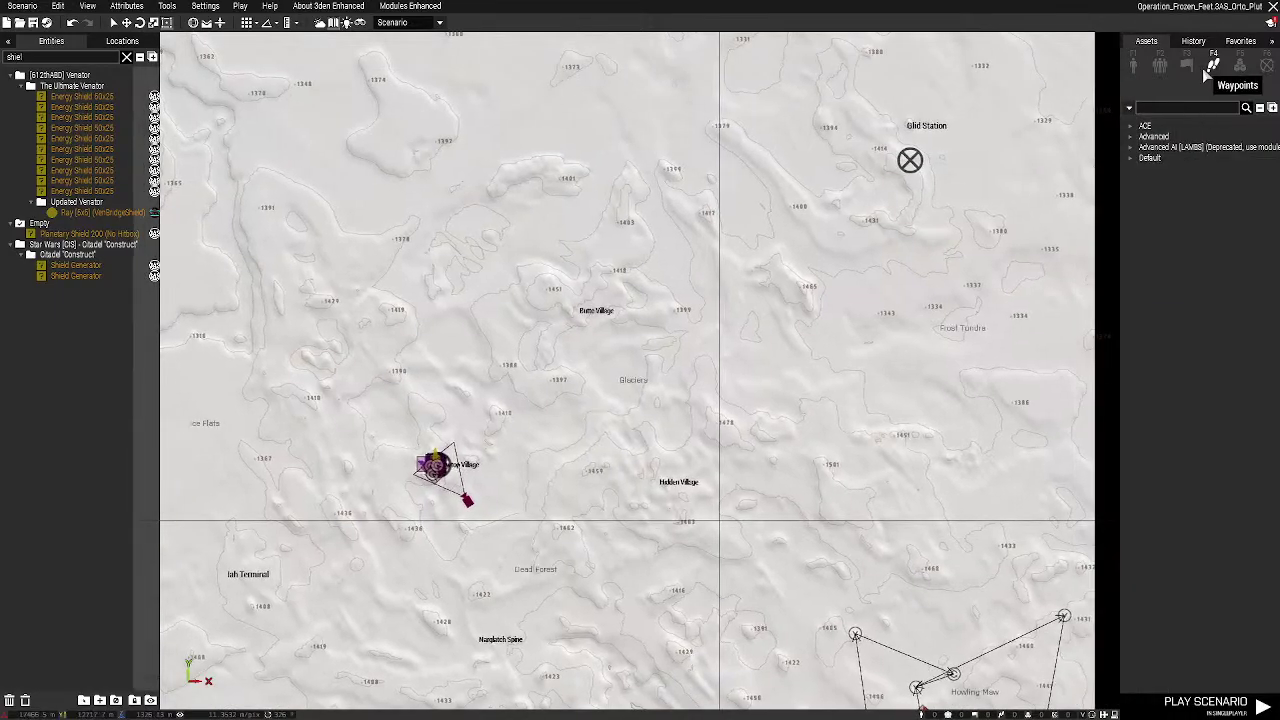
pyautogui.scroll(4, 845, 258)
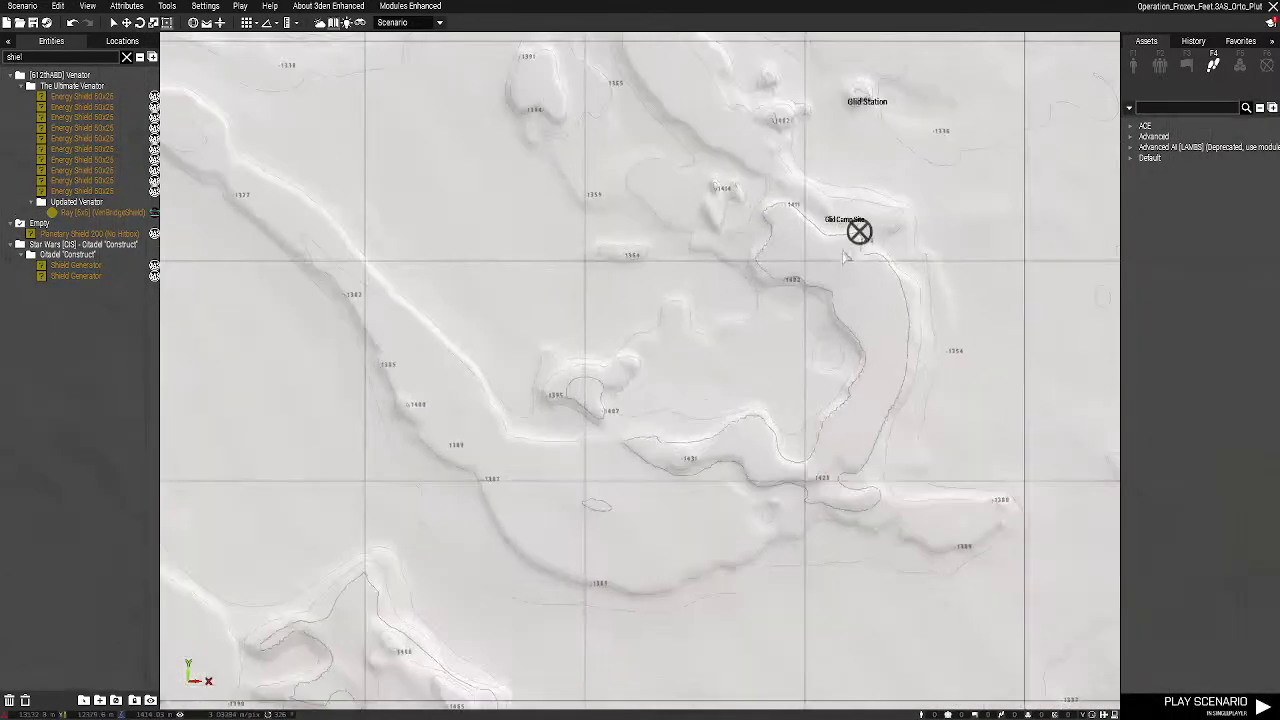
pyautogui.press('m')
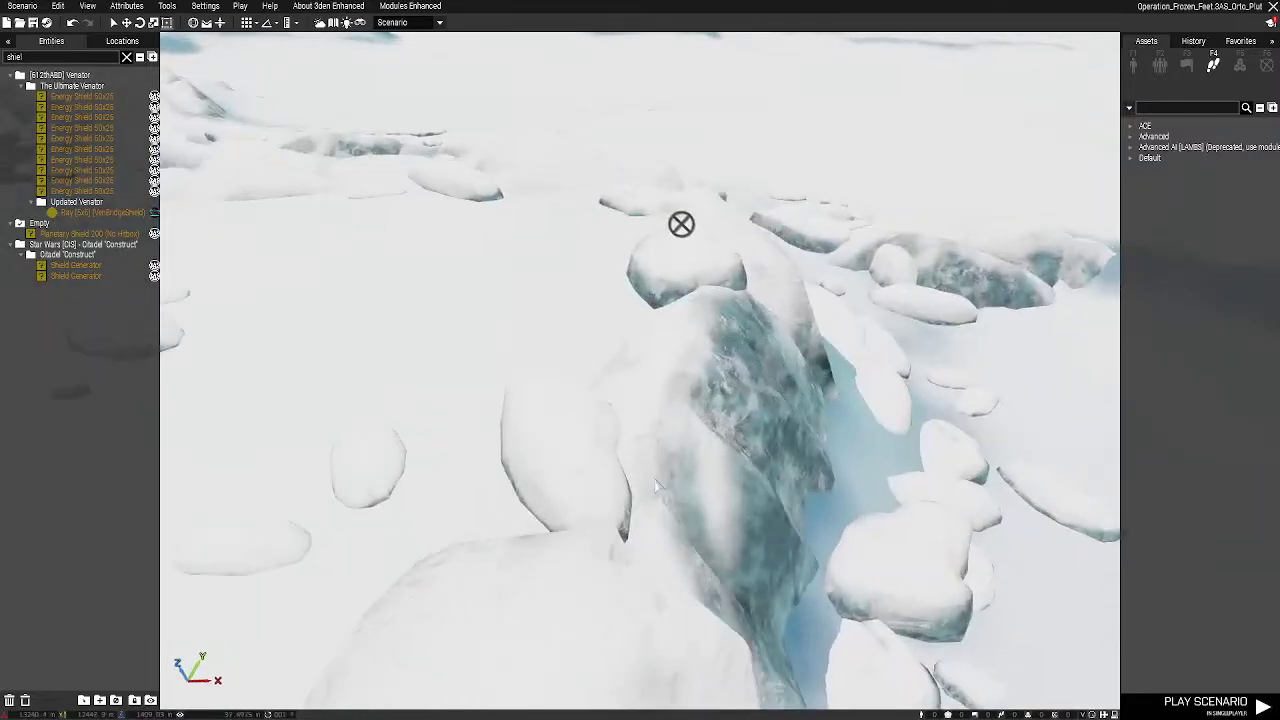
pyautogui.press('w')
pyautogui.press('d')
pyautogui.moveTo(655, 486); pyautogui.dragTo(275, 450, button='right')
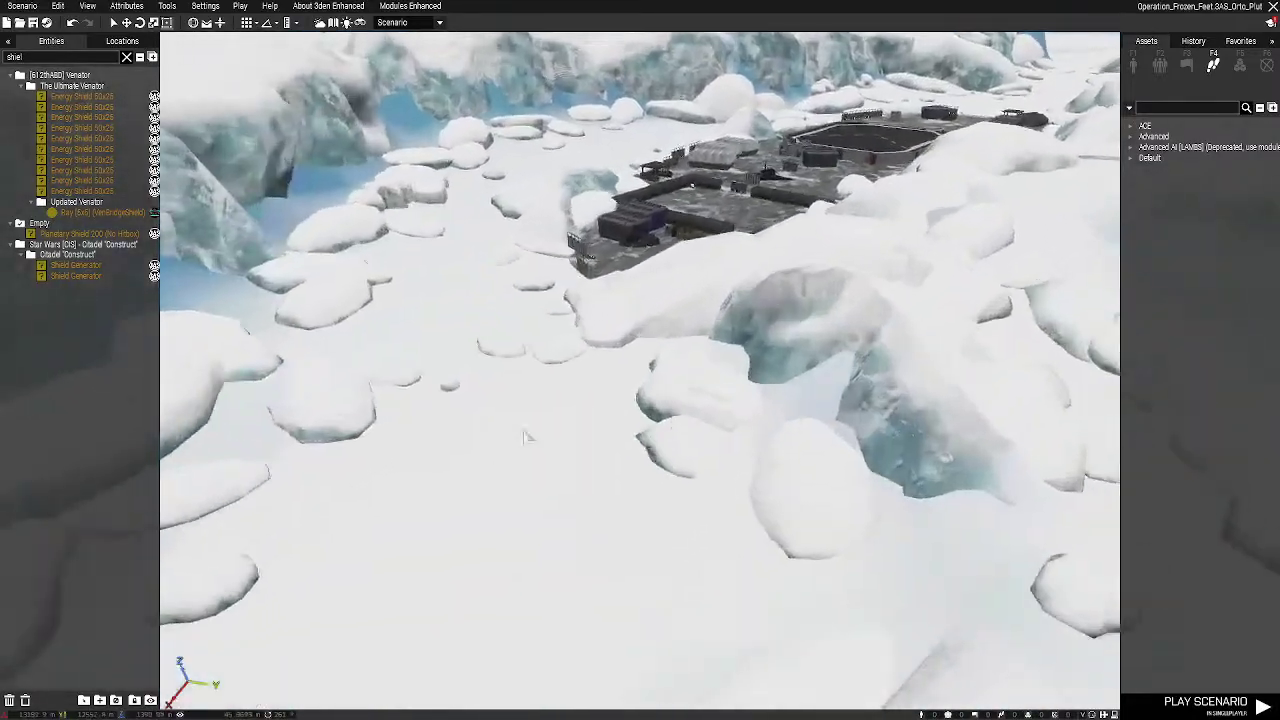
pyautogui.press('w')
pyautogui.moveTo(527, 436); pyautogui.dragTo(727, 397, button='right')
pyautogui.press('s')
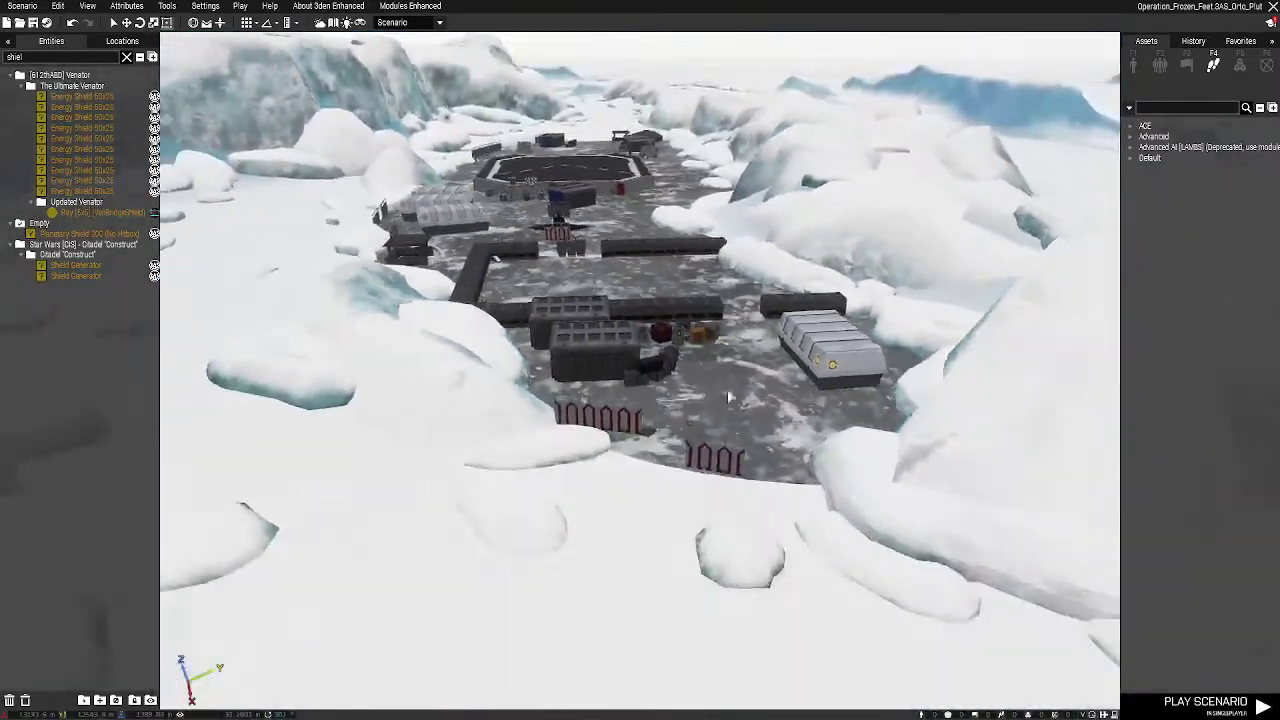
pyautogui.press('s')
# List the BLUFOR group compositions in the assets and collapse the NATO faction
pyautogui.click(1160, 65)
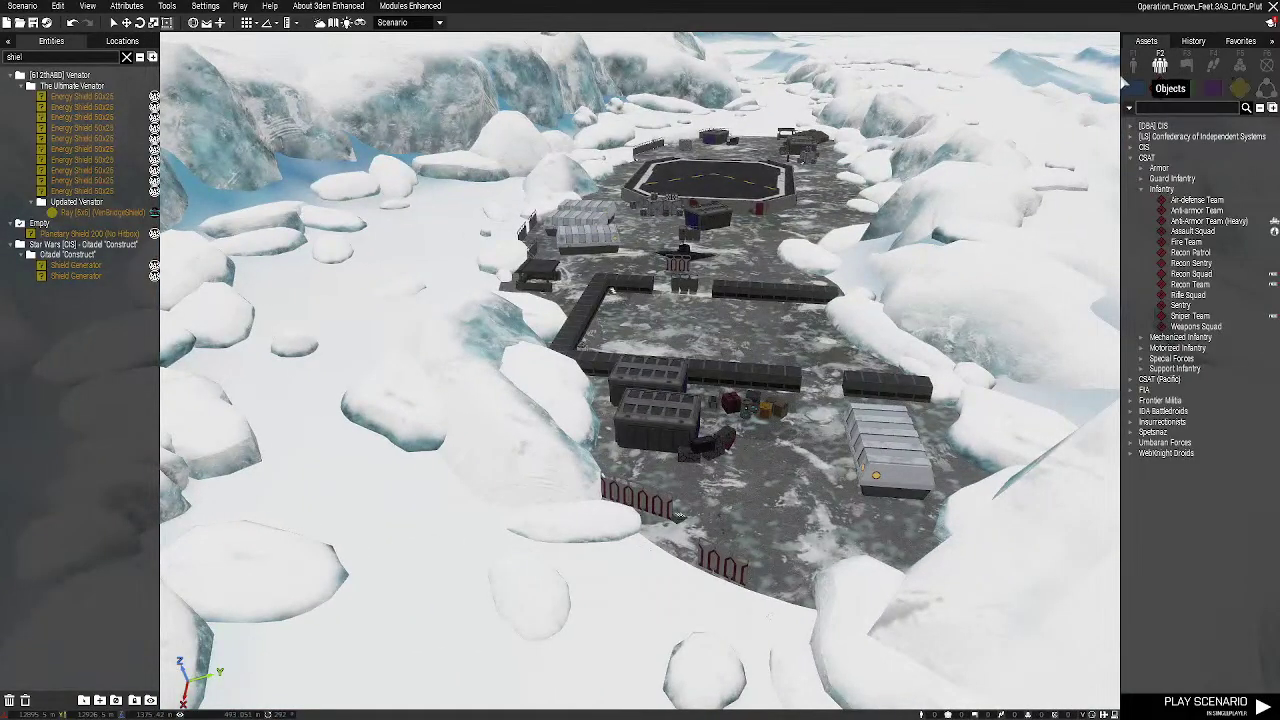
pyautogui.click(1134, 88)
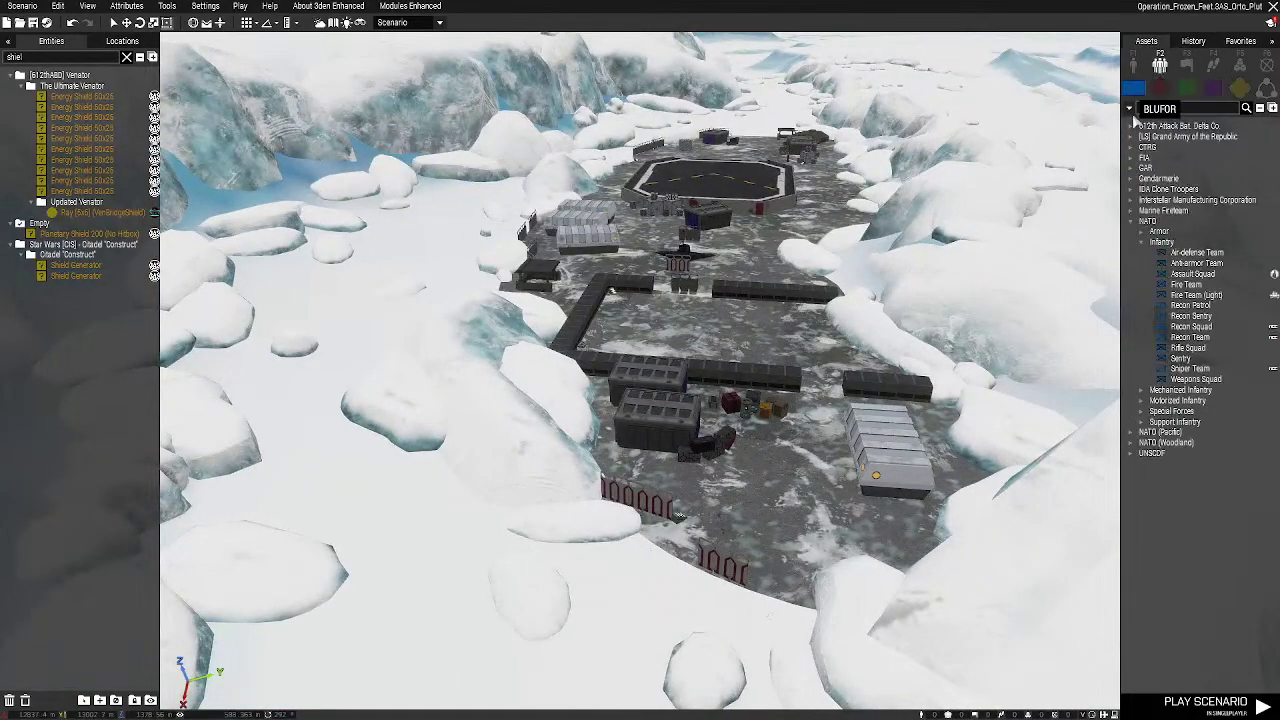
pyautogui.click(1129, 221)
# Try to place the unnamed group from the Marine Fireteam faction in the outpost's walled yard, and collapse that faction
pyautogui.click(1132, 211)
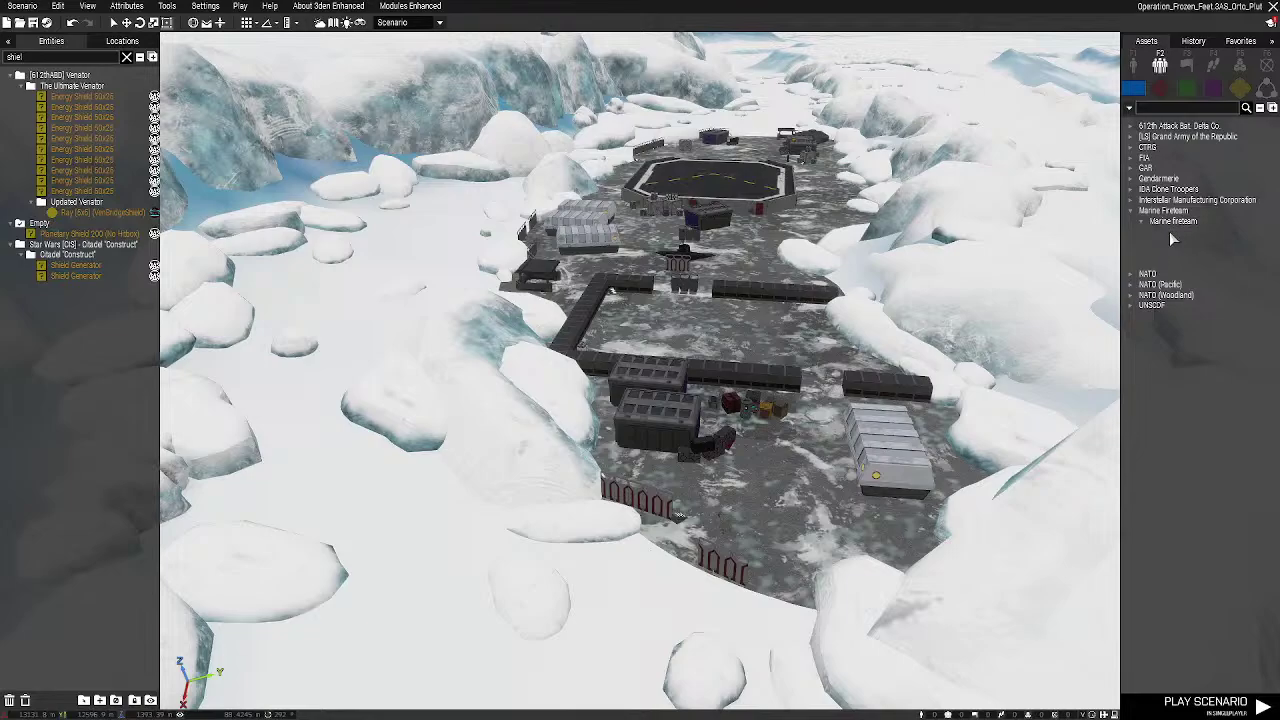
pyautogui.click(1162, 252)
pyautogui.click(1164, 232)
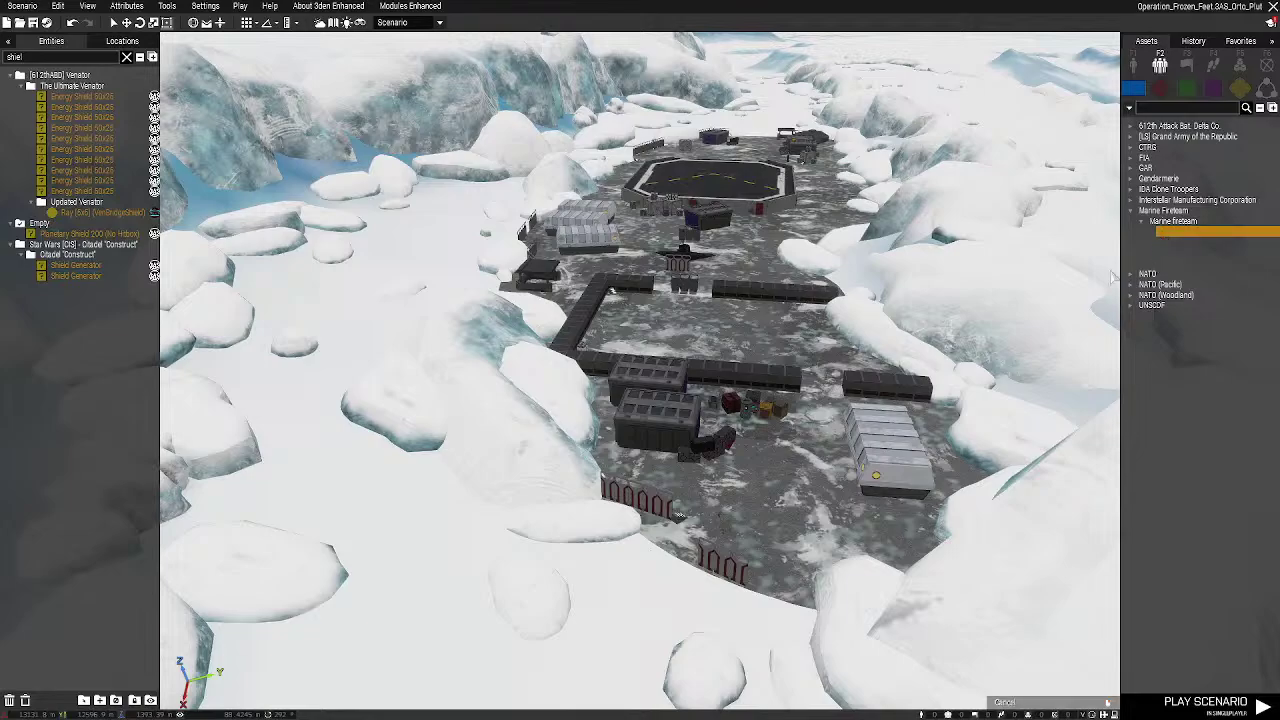
pyautogui.scroll(6, 785, 348)
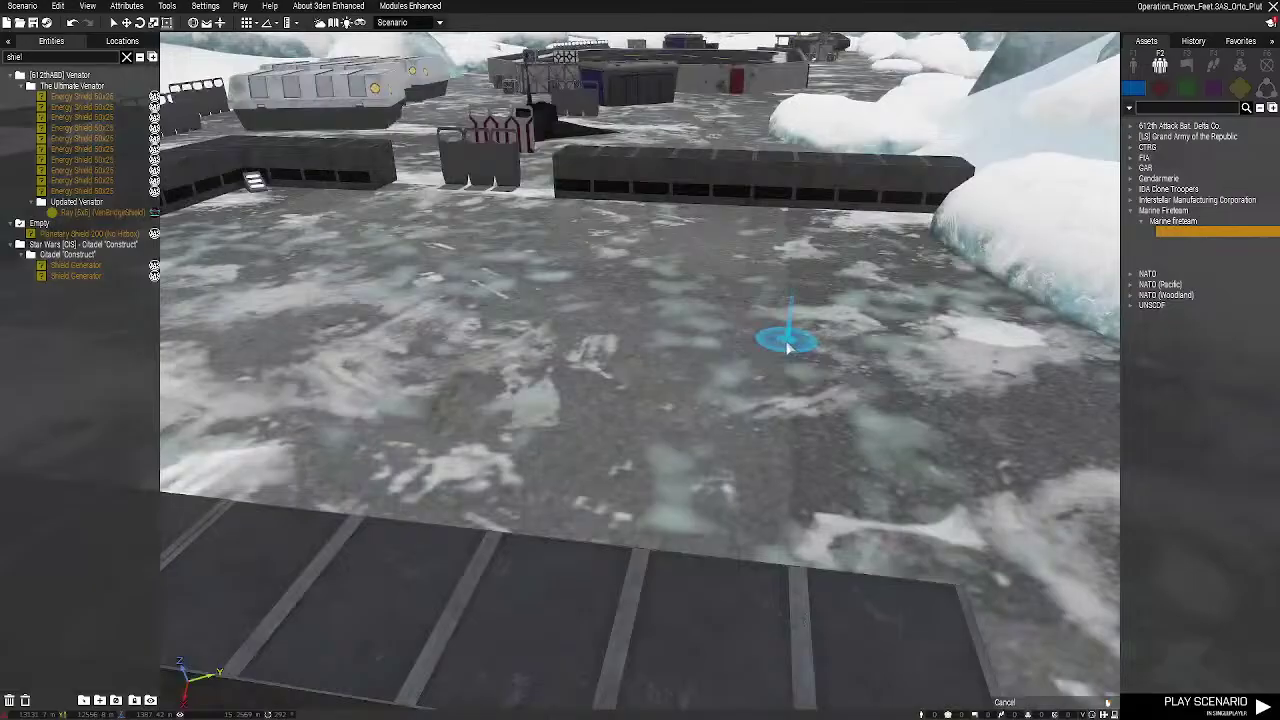
pyautogui.doubleClick(787, 347)
pyautogui.press('Escape')
pyautogui.rightClick(788, 348)
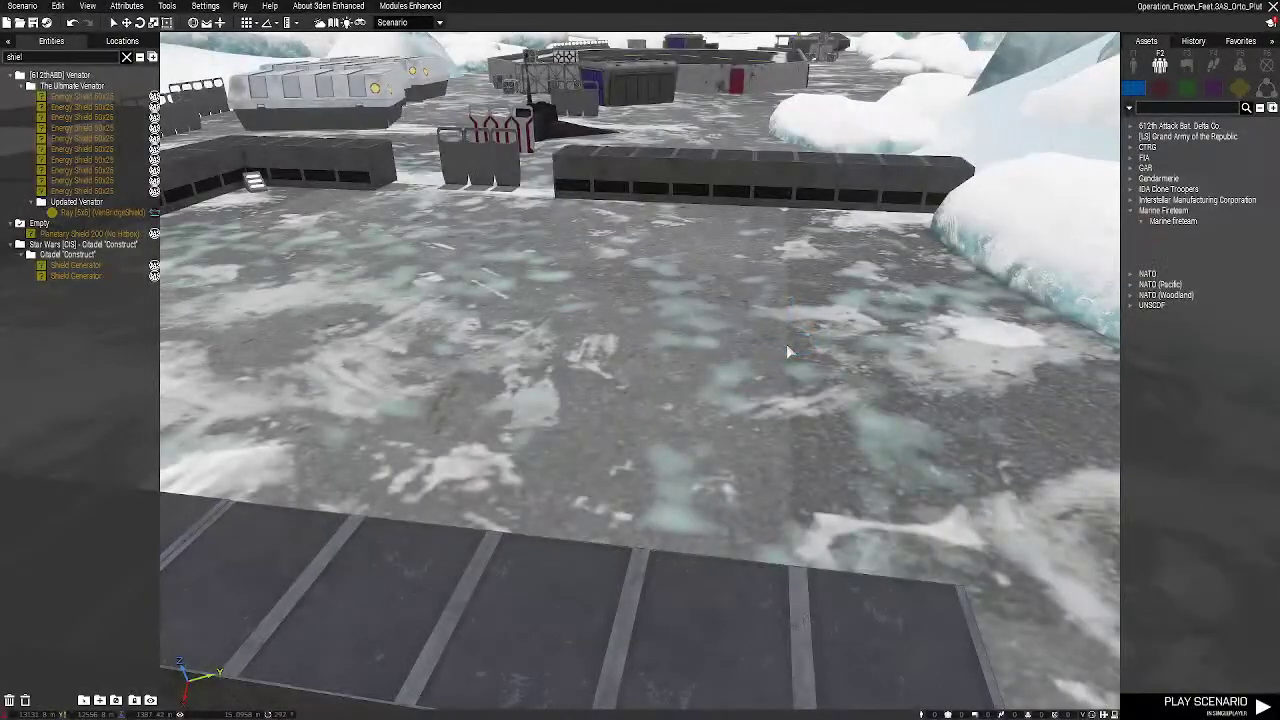
pyautogui.rightClick(787, 347)
pyautogui.press('s')
pyautogui.press('d')
pyautogui.click(1137, 221)
pyautogui.press('w')
pyautogui.press('a')
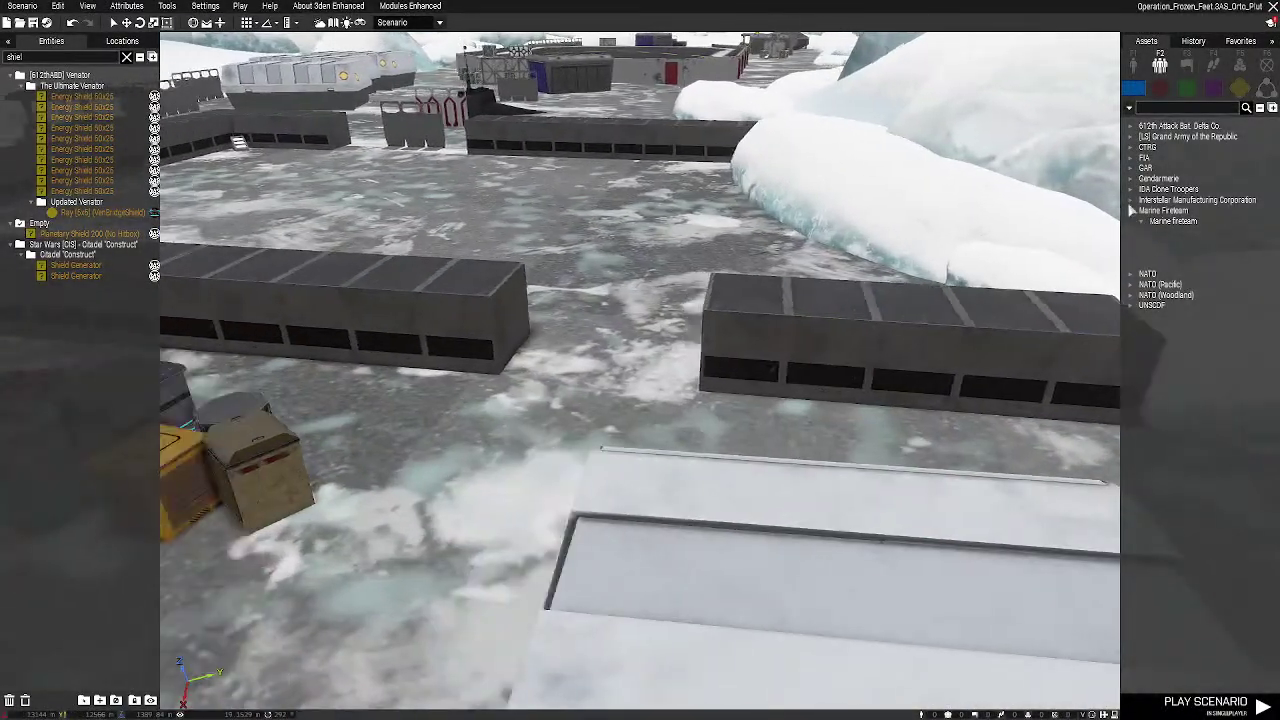
pyautogui.click(1130, 211)
pyautogui.press('s')
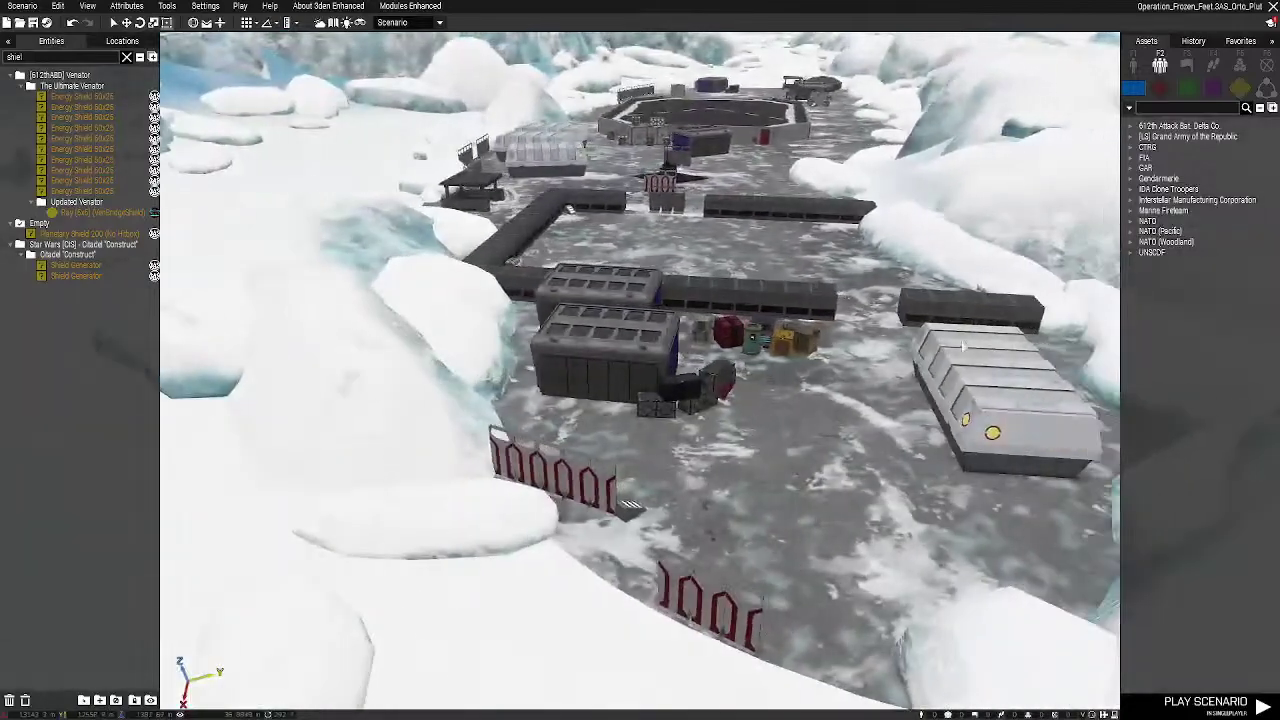
pyautogui.click(1131, 211)
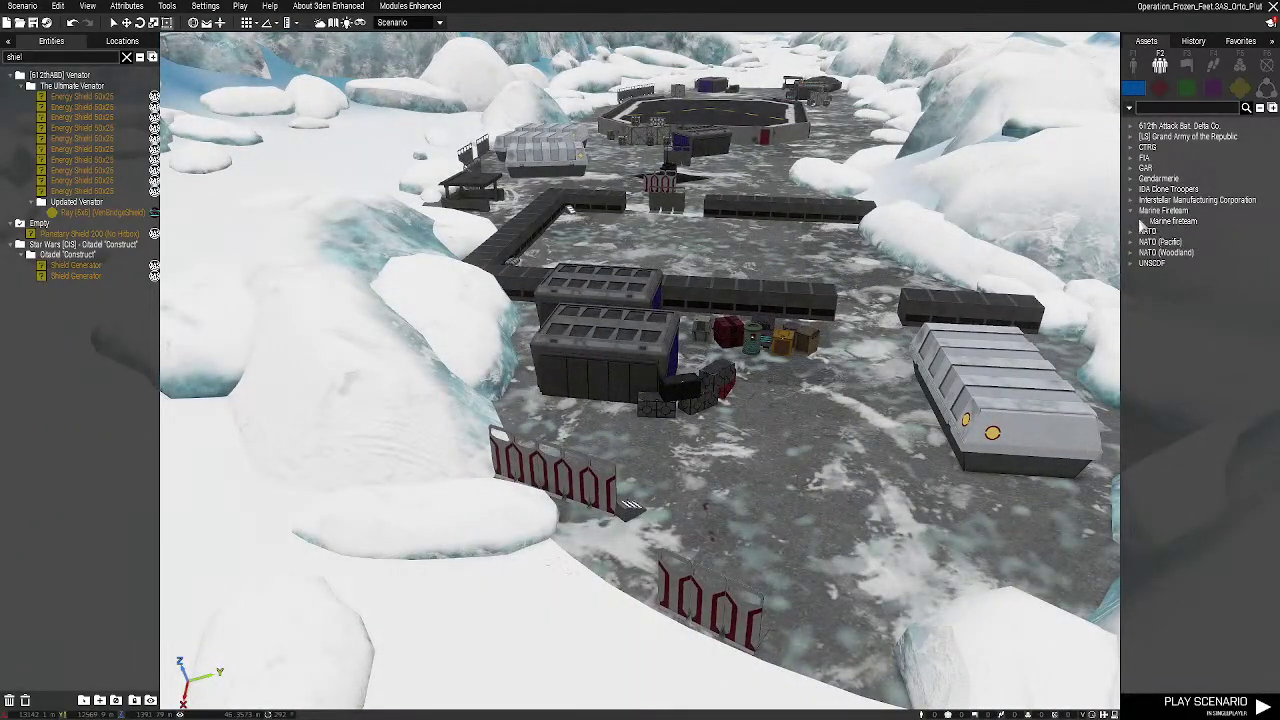
pyautogui.click(1141, 222)
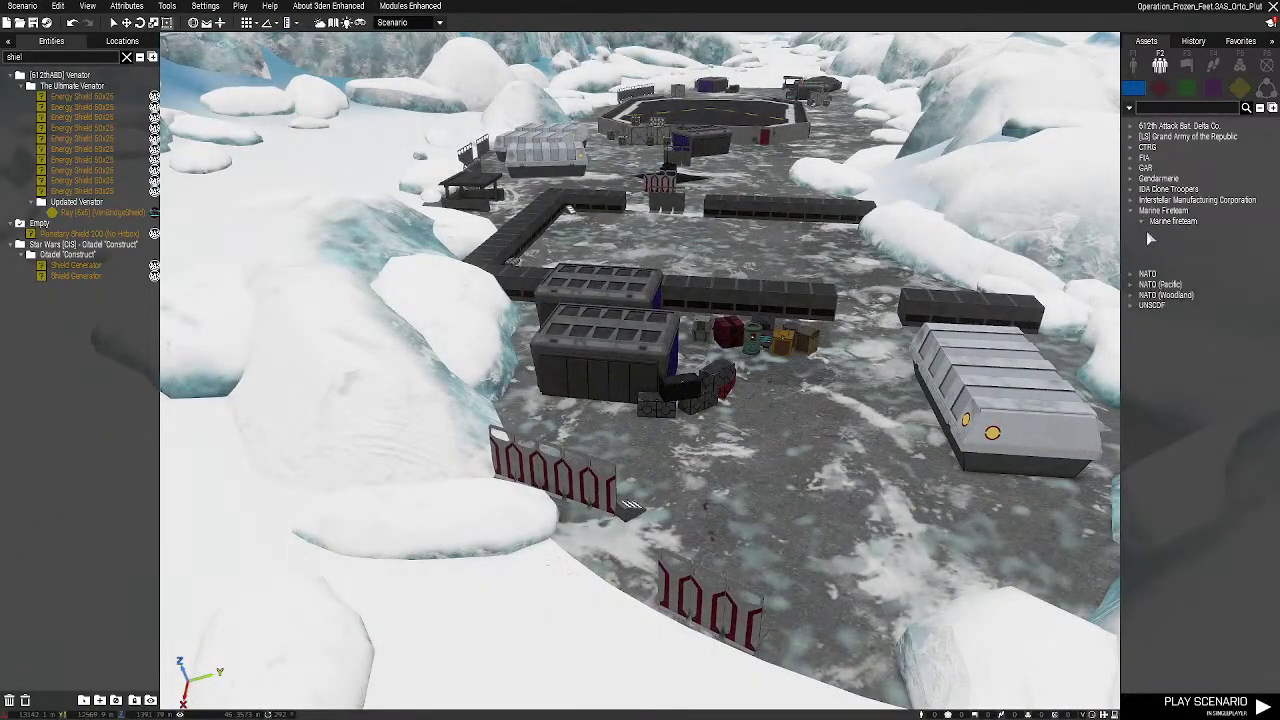
pyautogui.click(1131, 211)
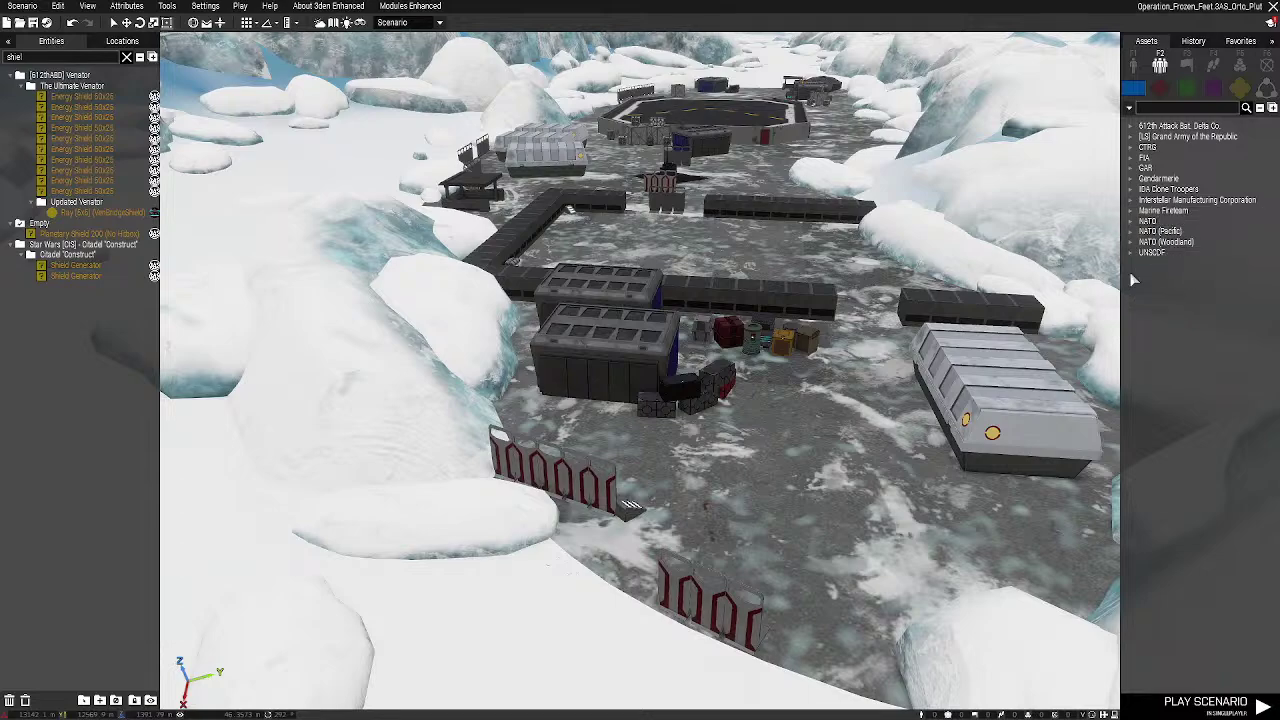
# Place four Clone Fireteam groups from the IDA Clone Troopers infantry spread out inside the walled courtyard
pyautogui.click(1132, 189)
pyautogui.click(1141, 200)
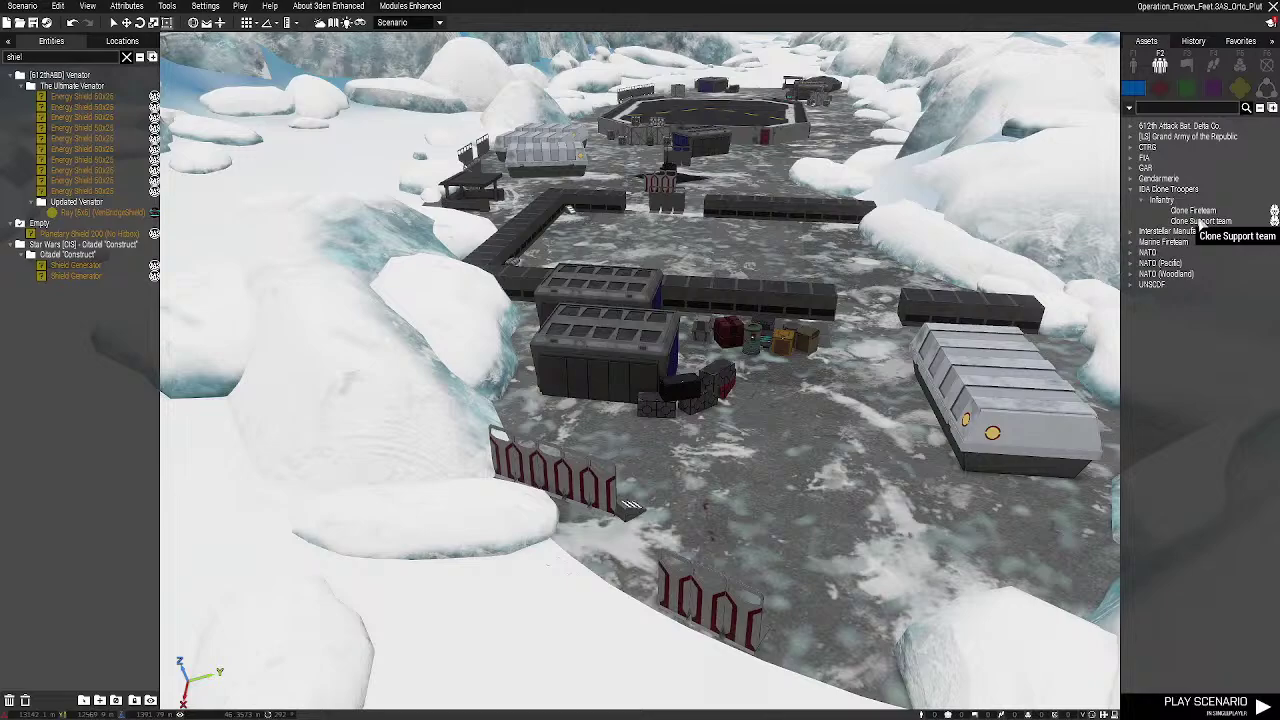
pyautogui.click(1193, 210)
pyautogui.scroll(-3, 763, 284)
pyautogui.scroll(5, 757, 325)
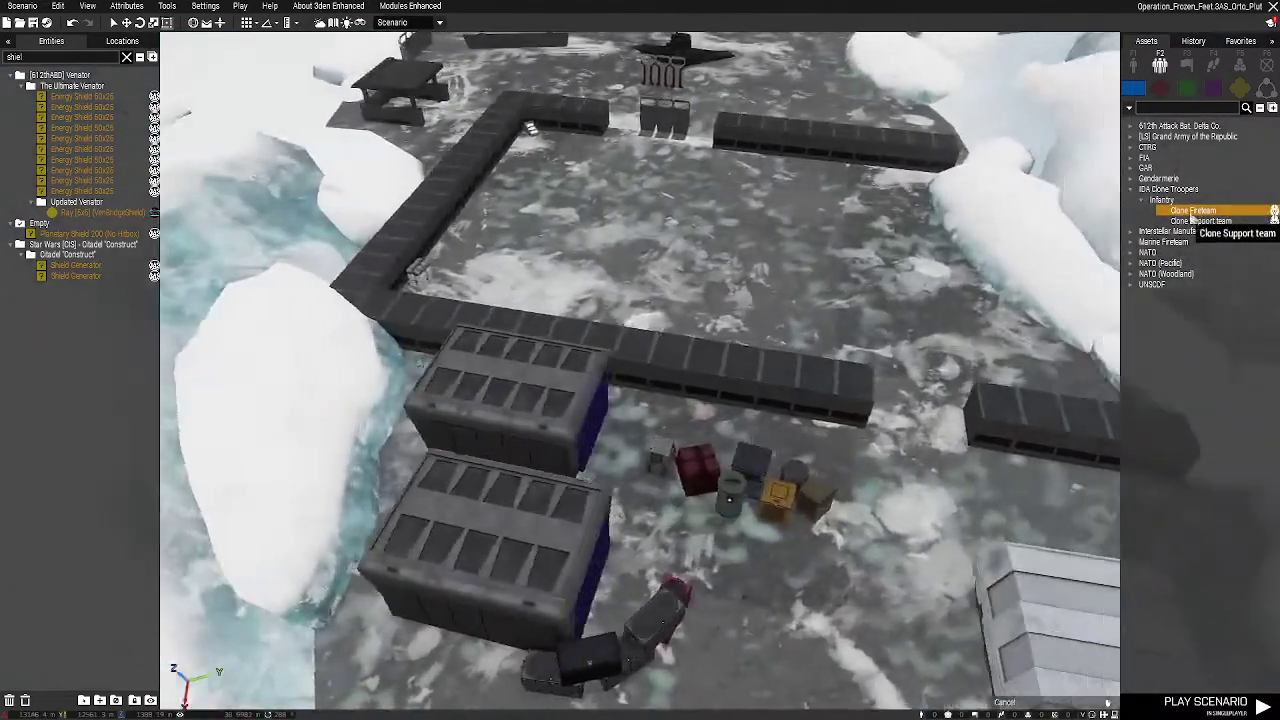
pyautogui.click(1198, 223)
pyautogui.click(1193, 210)
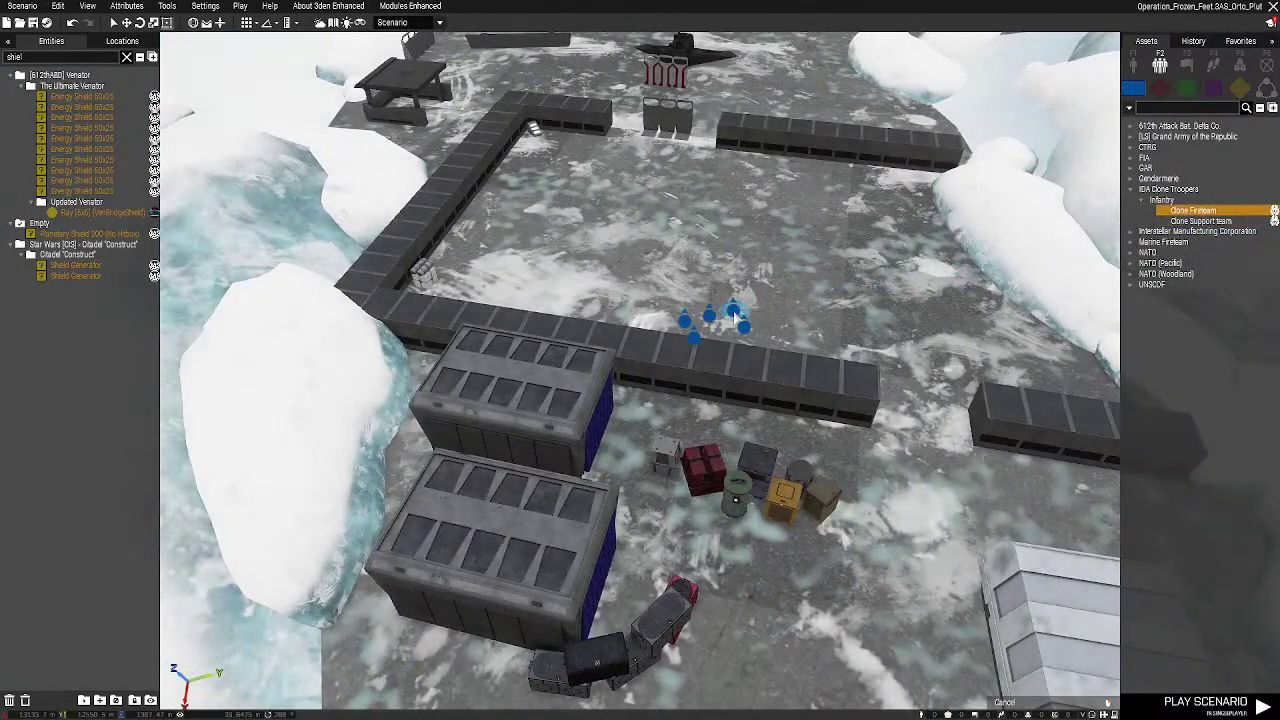
pyautogui.scroll(-5, 692, 338)
pyautogui.scroll(-4, 691, 338)
pyautogui.scroll(5, 692, 345)
pyautogui.keyDown('ctrl'); pyautogui.click(740, 329); pyautogui.keyUp('ctrl')
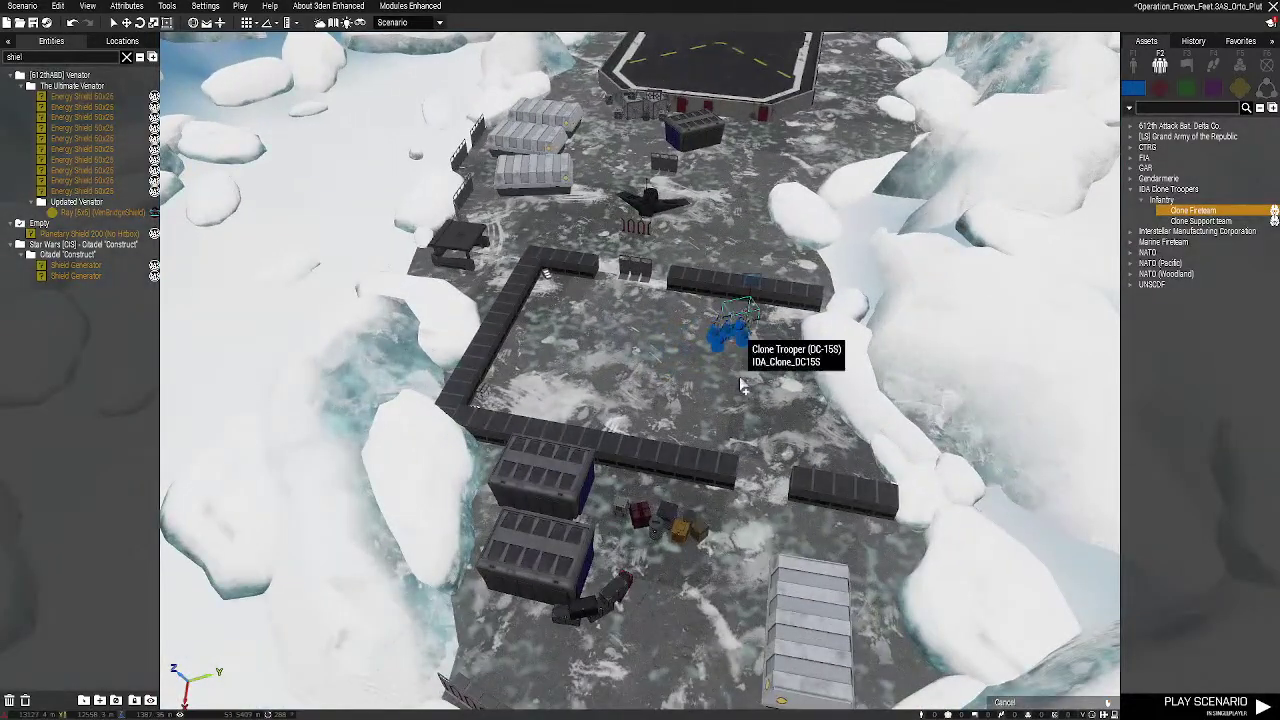
pyautogui.keyDown('ctrl'); pyautogui.click(740, 385); pyautogui.keyUp('ctrl')
pyautogui.click(618, 335)
pyautogui.click(625, 380)
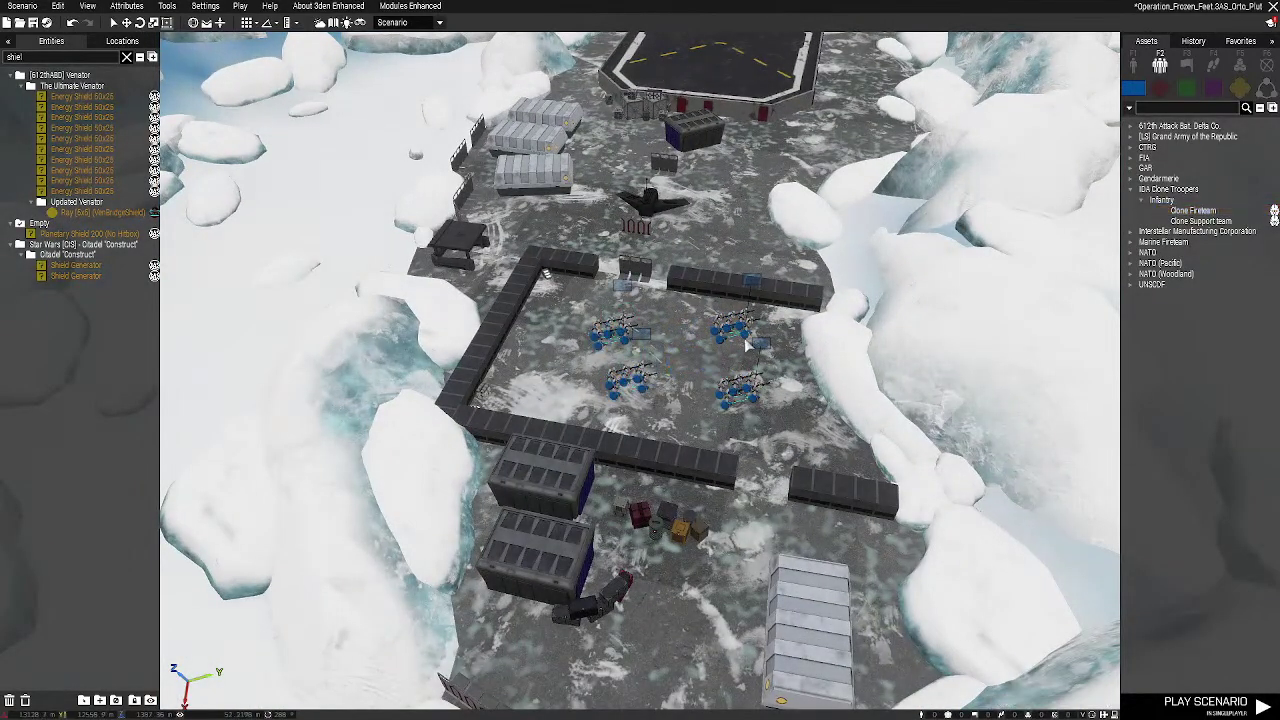
pyautogui.rightClick(746, 338)
pyautogui.moveTo(800, 647)
pyautogui.click(966, 664)
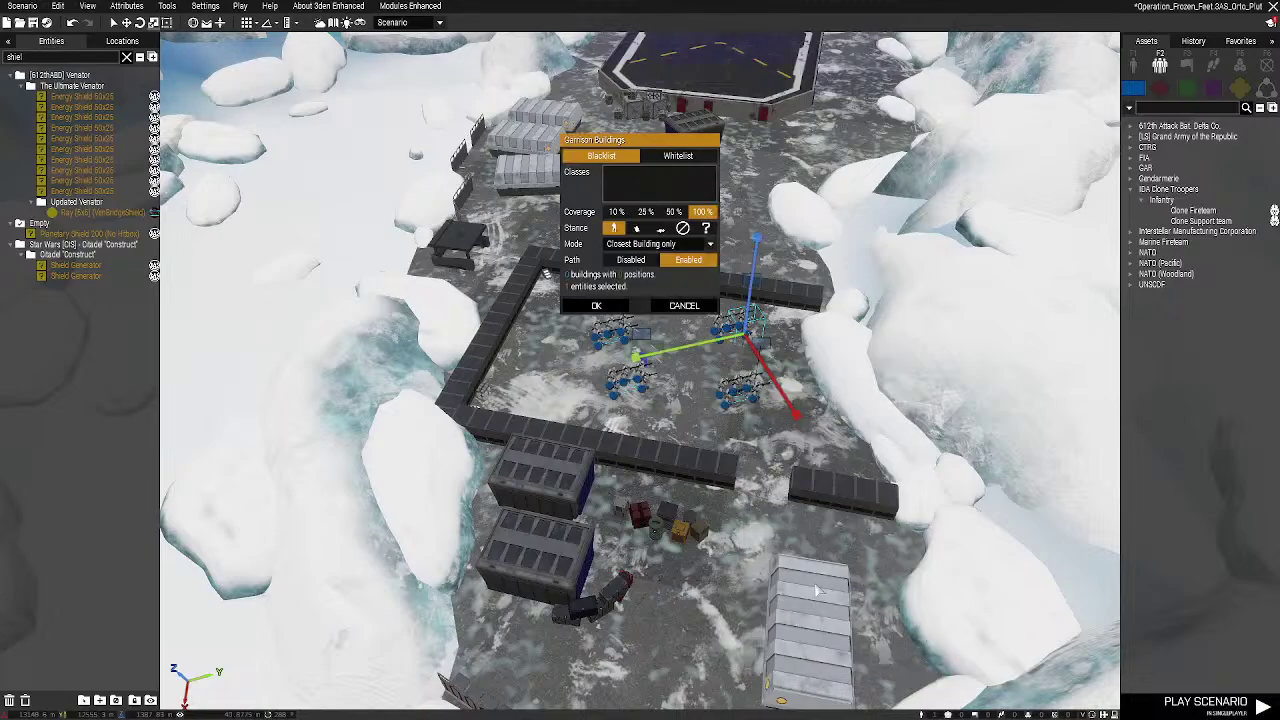
pyautogui.scroll(-3, 780, 552)
pyautogui.scroll(2, 732, 540)
pyautogui.press('space')
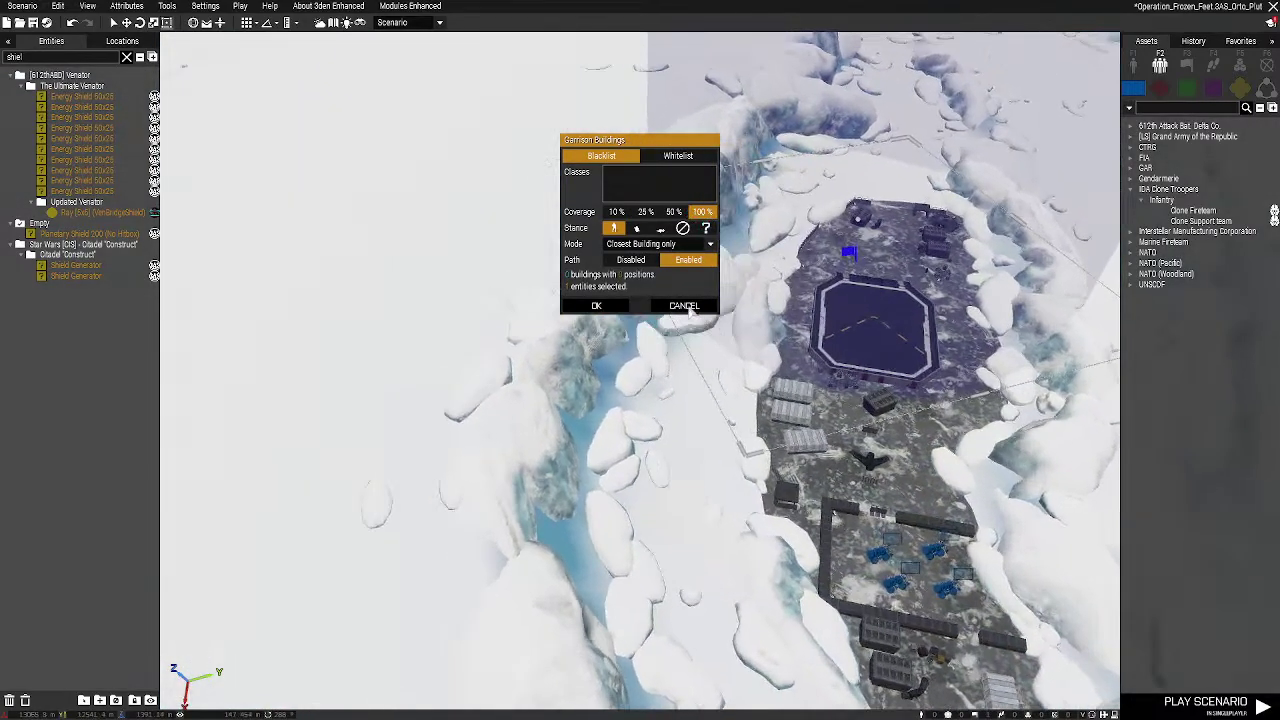
pyautogui.click(684, 305)
# Move one clone fireteam from the courtyard to the far end of the base, beyond the landing pad
pyautogui.press('d')
pyautogui.scroll(4, 745, 220)
pyautogui.press('s')
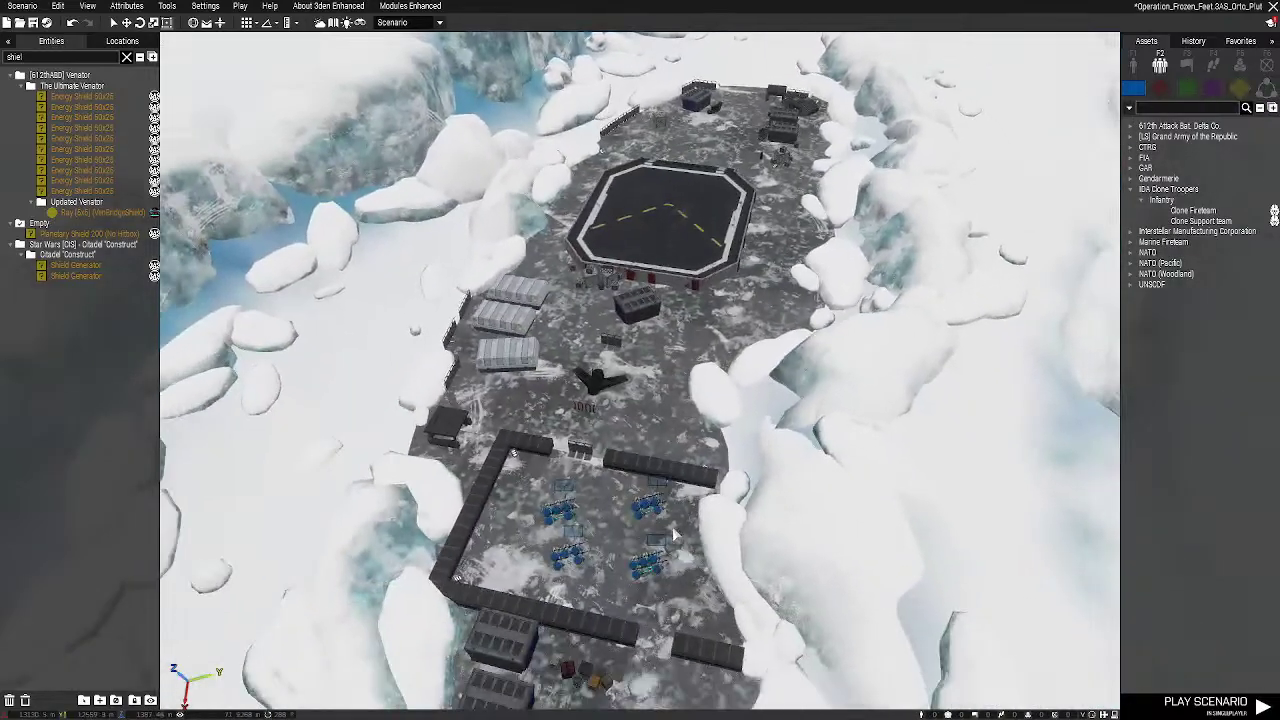
pyautogui.moveTo(657, 484); pyautogui.dragTo(691, 320)
pyautogui.press('w')
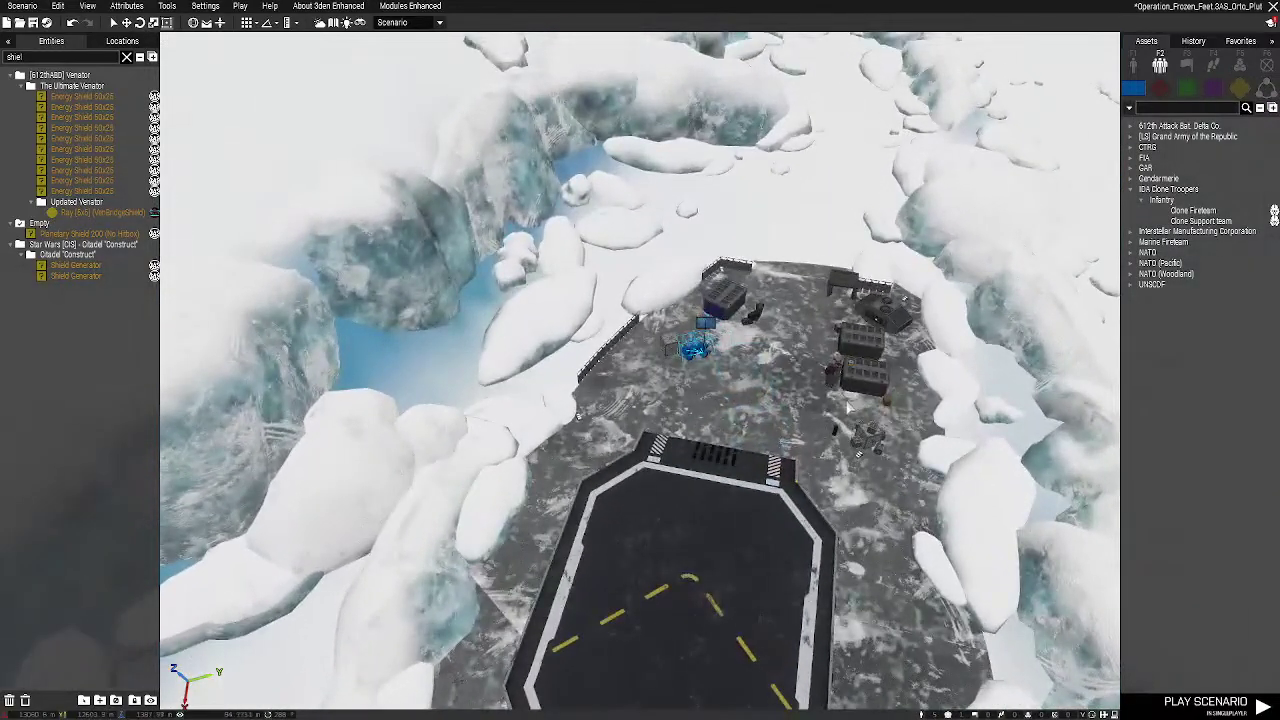
# Move two more courtyard fireteams out, one beside the landing pad and one next to the white shelters
pyautogui.press('s')
pyautogui.press('a')
pyautogui.moveTo(698, 404); pyautogui.dragTo(774, 198)
pyautogui.press('d')
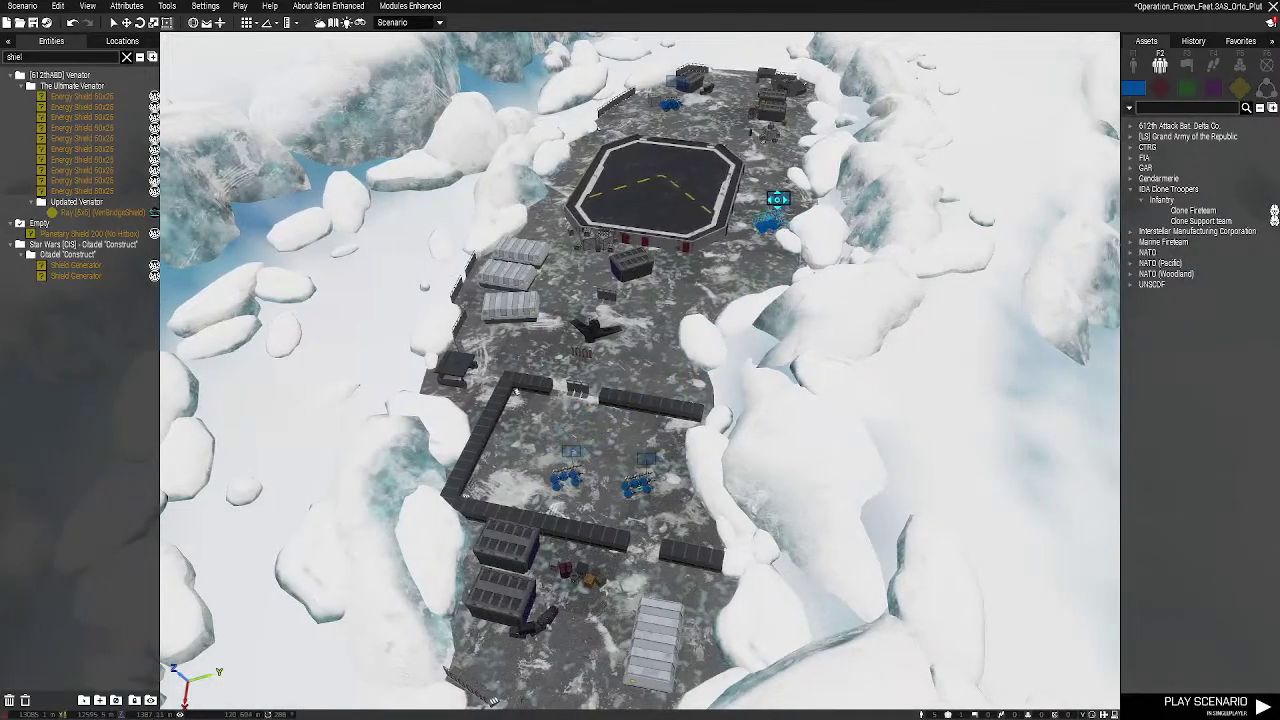
pyautogui.press('a')
pyautogui.press('s')
pyautogui.moveTo(698, 376); pyautogui.dragTo(660, 317)
pyautogui.press('w')
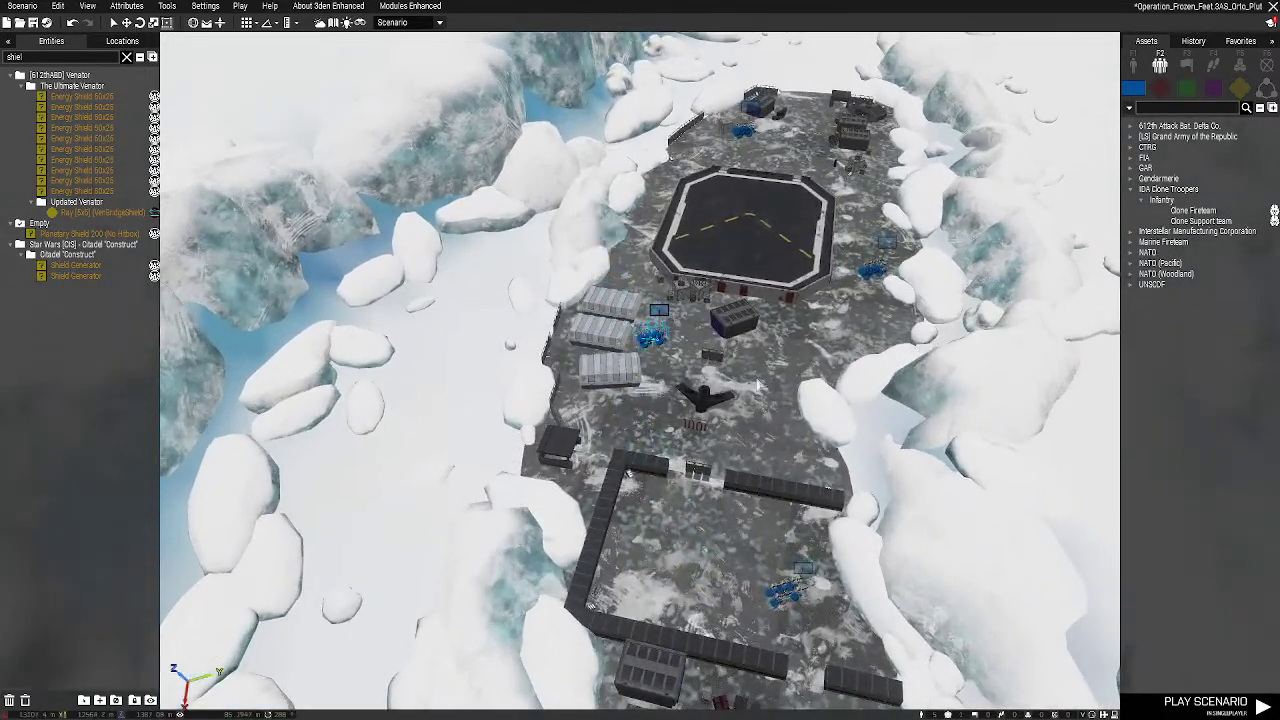
# Search the empty-side props for LAAT and place a wrecked LAAT/I Mk1 on the middle of the landing pad
pyautogui.press('d')
pyautogui.moveTo(660, 317); pyautogui.dragTo(540, 322, button='right')
pyautogui.press('s')
pyautogui.press('w')
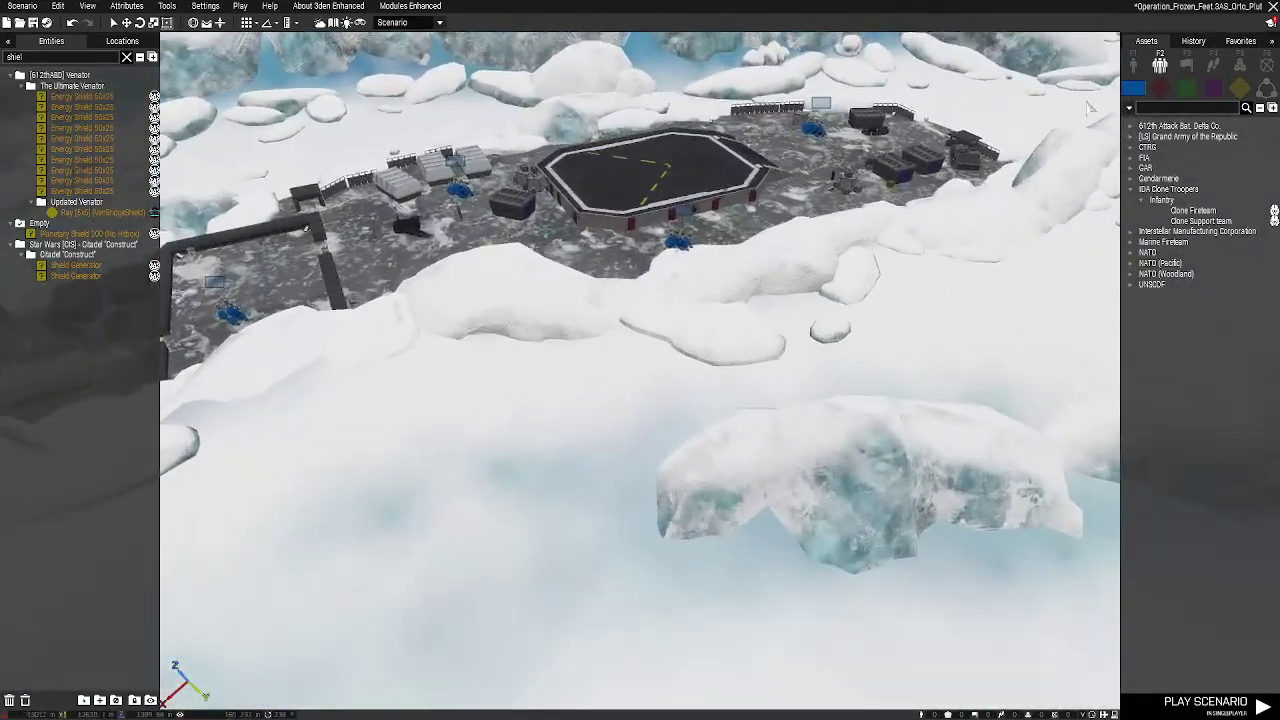
pyautogui.press('d')
pyautogui.moveTo(622, 411); pyautogui.dragTo(560, 408, button='right')
pyautogui.click(1133, 65)
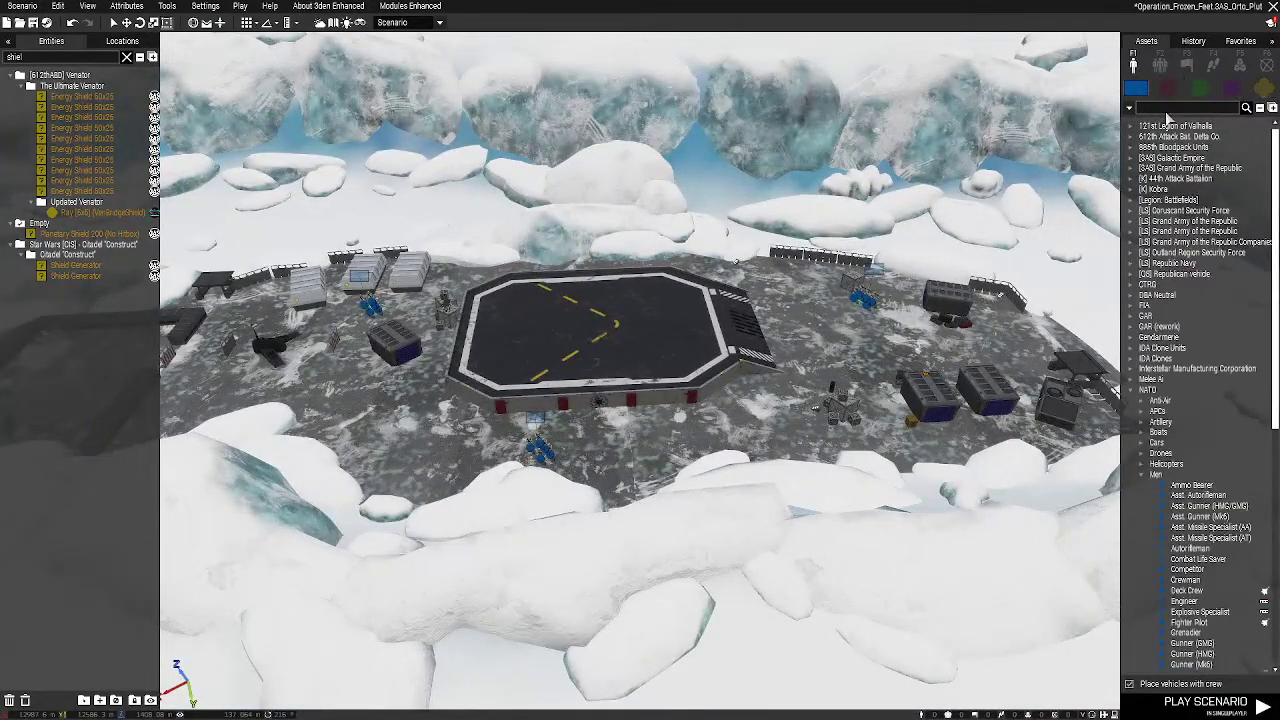
pyautogui.click(1264, 89)
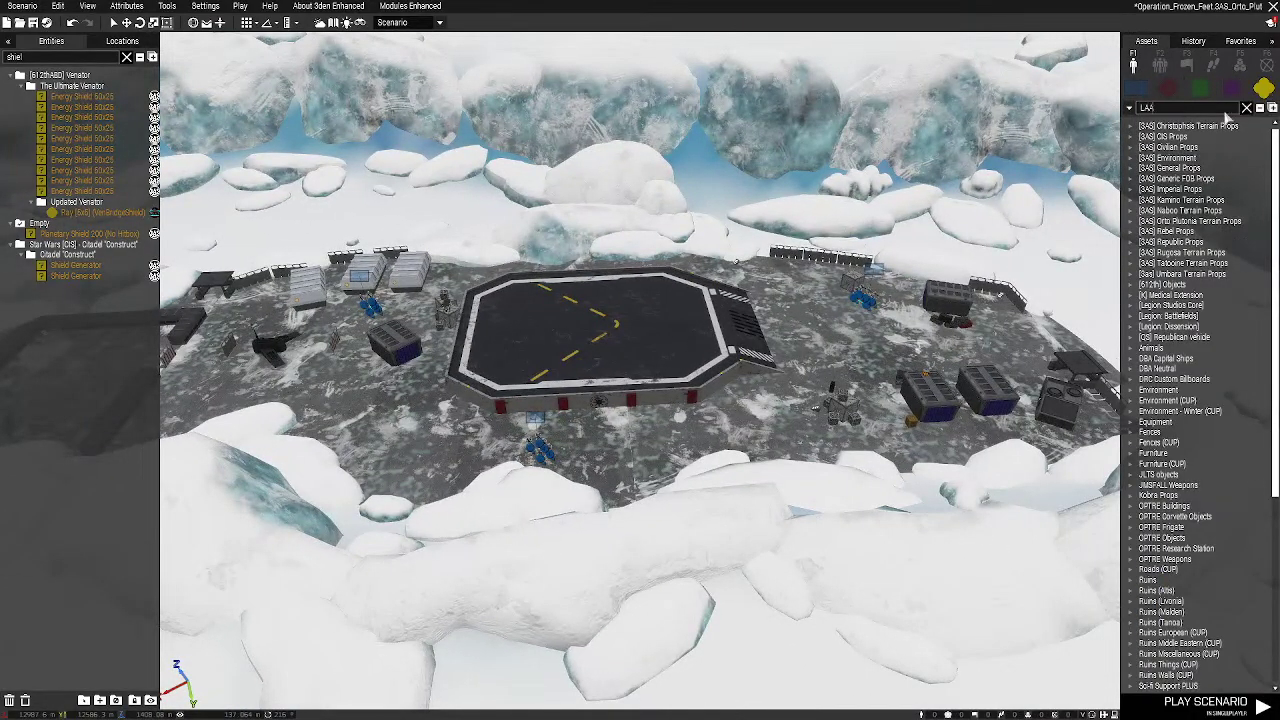
pyautogui.click(1218, 159)
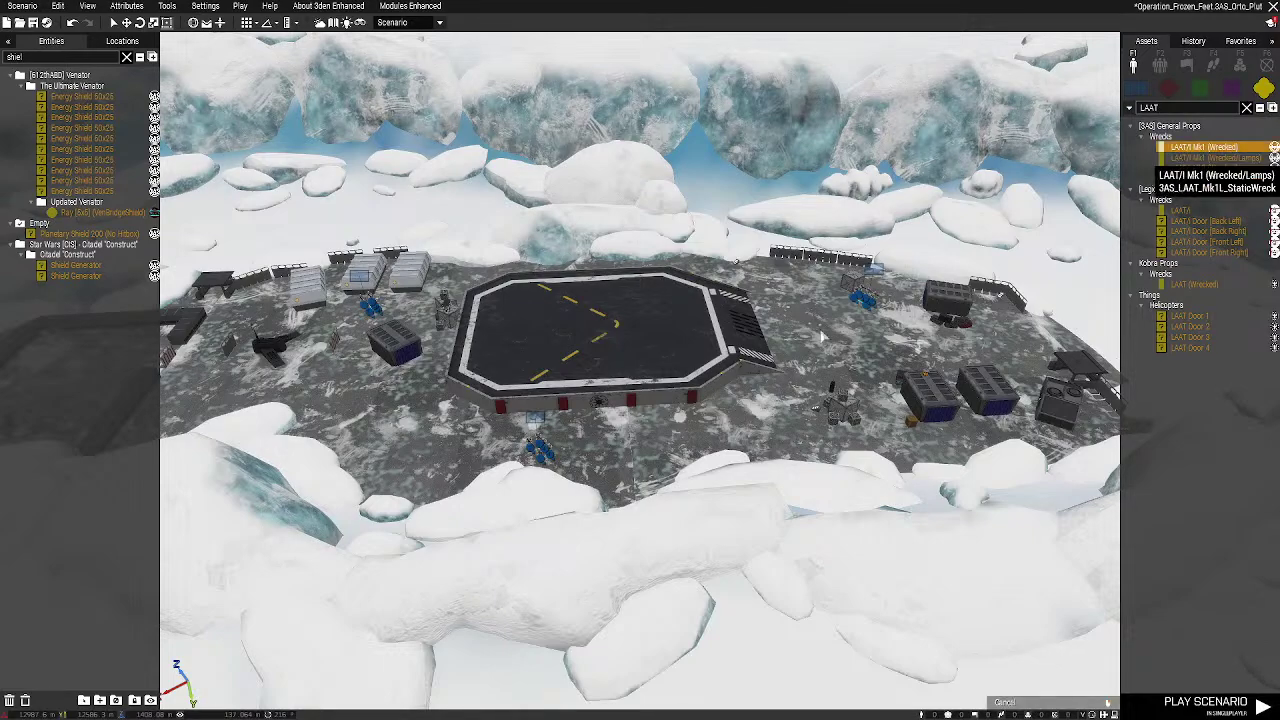
pyautogui.click(624, 363)
pyautogui.scroll(2, 640, 378)
pyautogui.moveTo(614, 373); pyautogui.dragTo(450, 312)
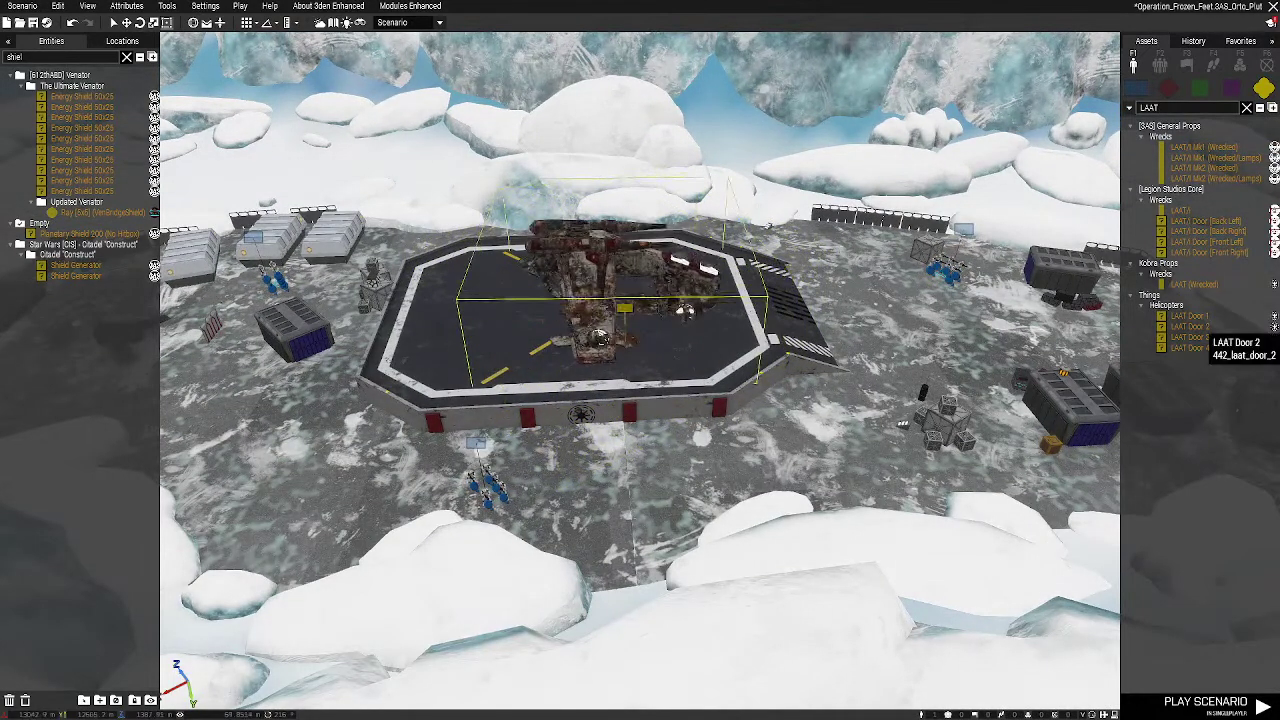
# Add a LAAT Door 3 prop and set it on the ground beside the supply containers past the landing pad
pyautogui.press('d')
pyautogui.moveTo(1087, 362); pyautogui.dragTo(1040, 366, button='right')
pyautogui.click(1180, 337)
pyautogui.click(904, 461)
pyautogui.scroll(2, 900, 455)
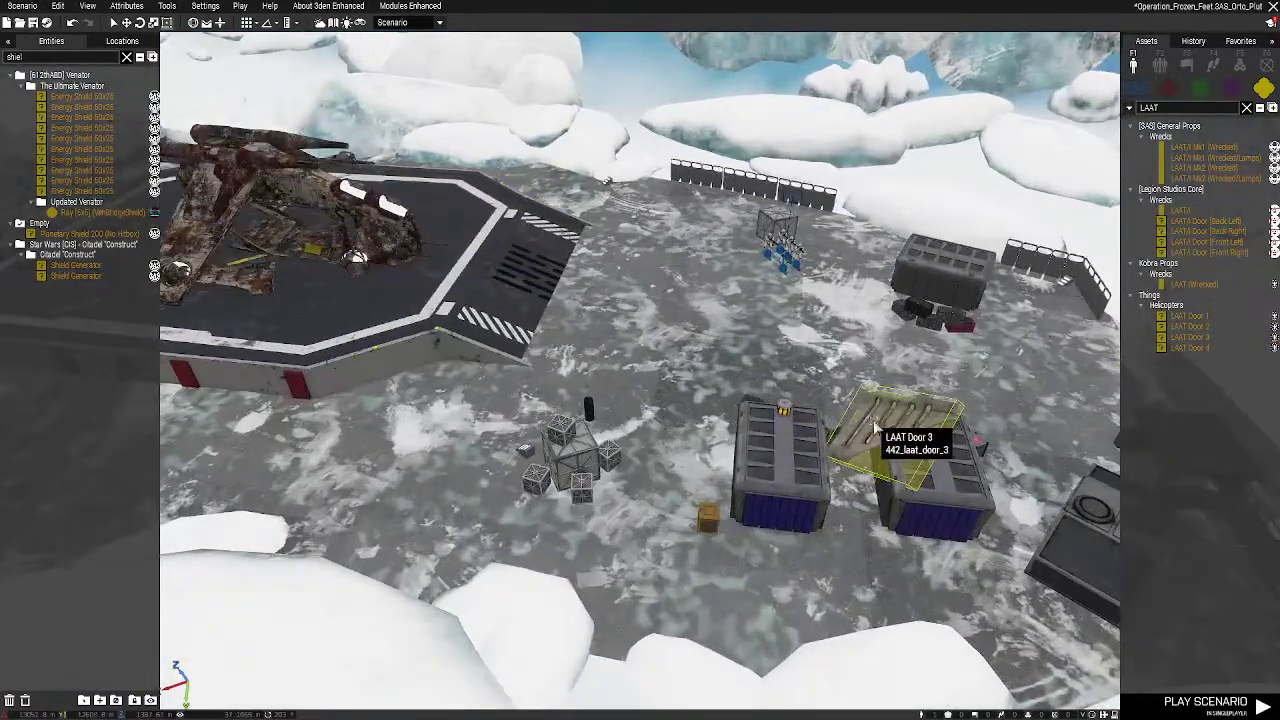
pyautogui.moveTo(889, 440); pyautogui.dragTo(668, 548)
# Look over the wreck and the base from above, and check the scenario's entity statistics
pyautogui.press('d')
pyautogui.moveTo(605, 251); pyautogui.dragTo(686, 366, button='right')
pyautogui.press('w')
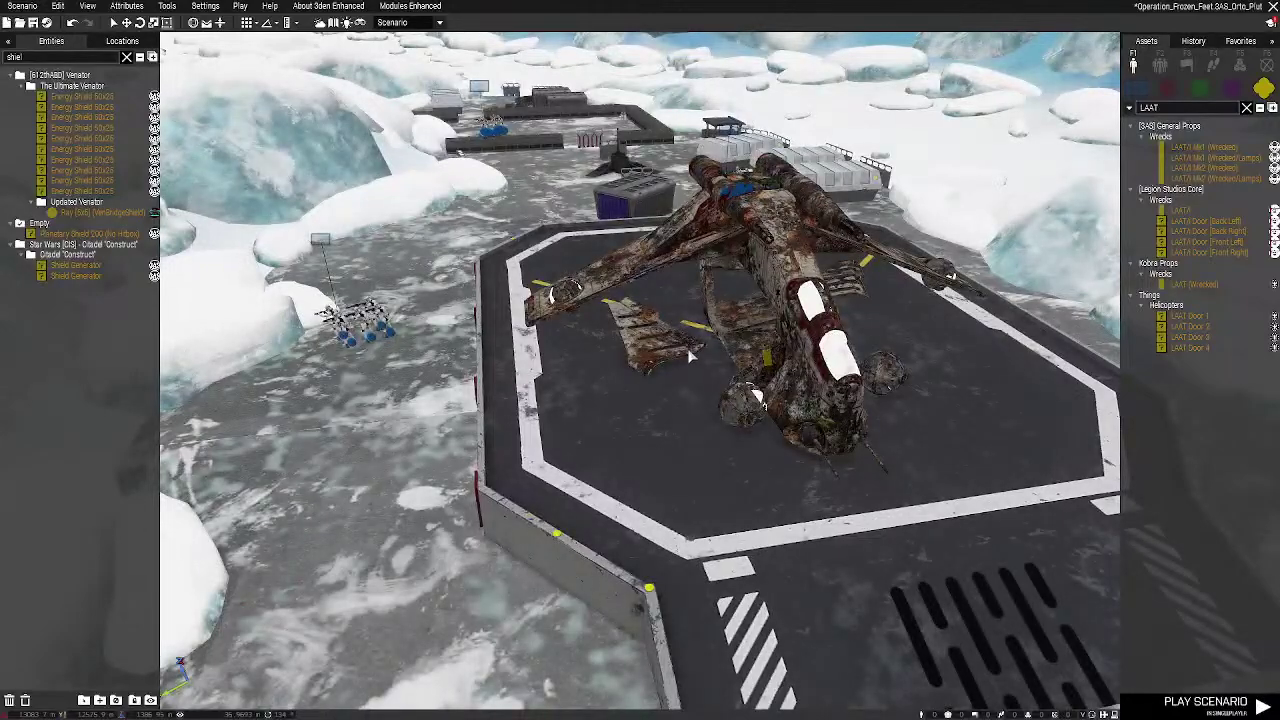
pyautogui.scroll(-5, 678, 394)
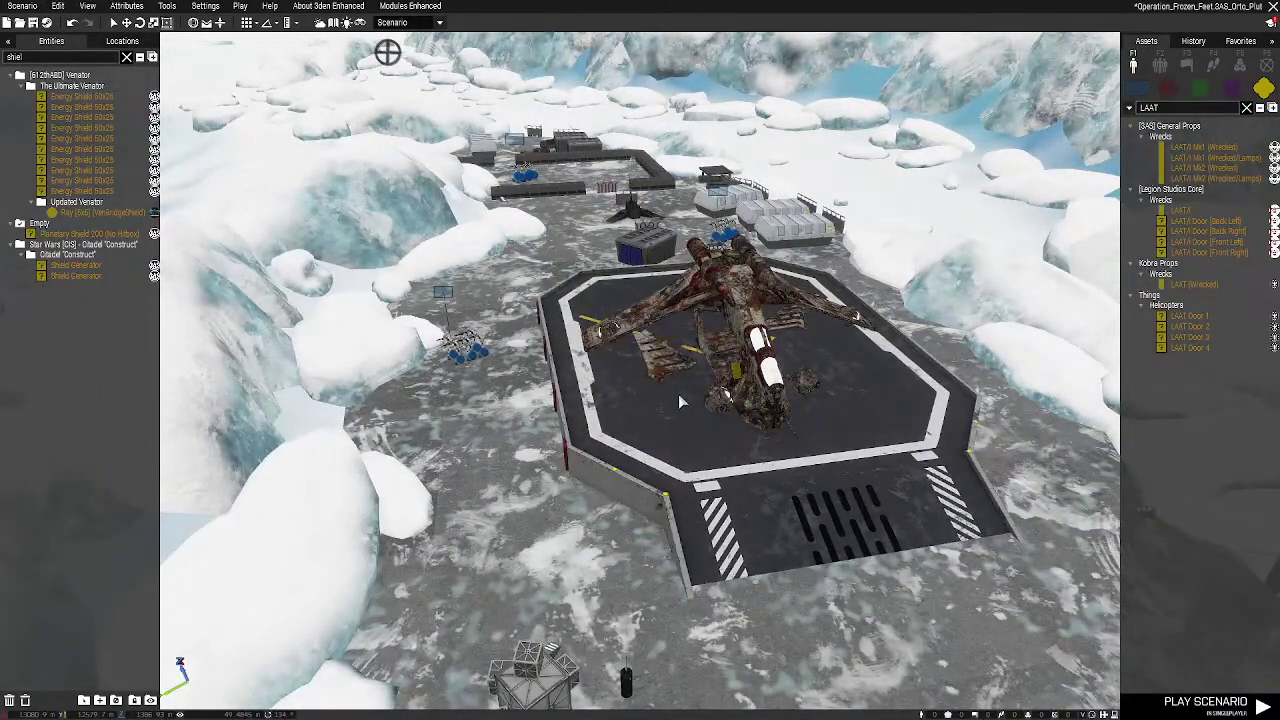
pyautogui.scroll(-3, 593, 425)
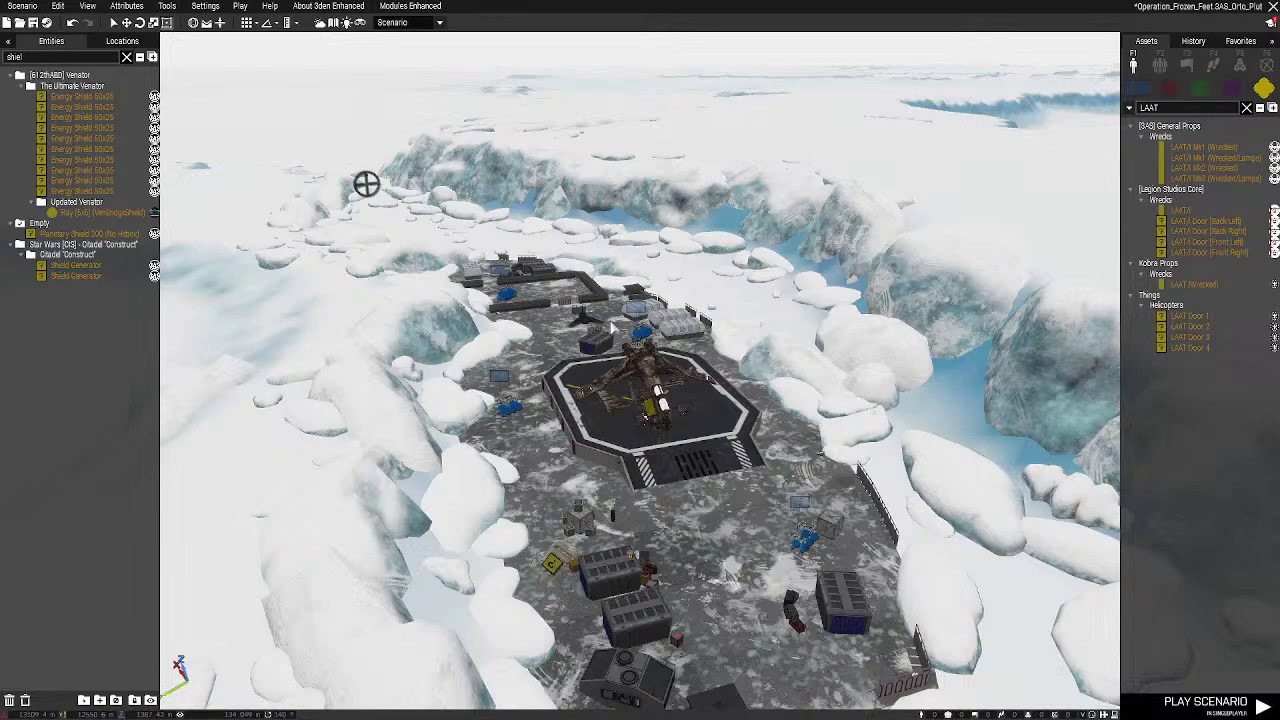
pyautogui.click(18, 6)
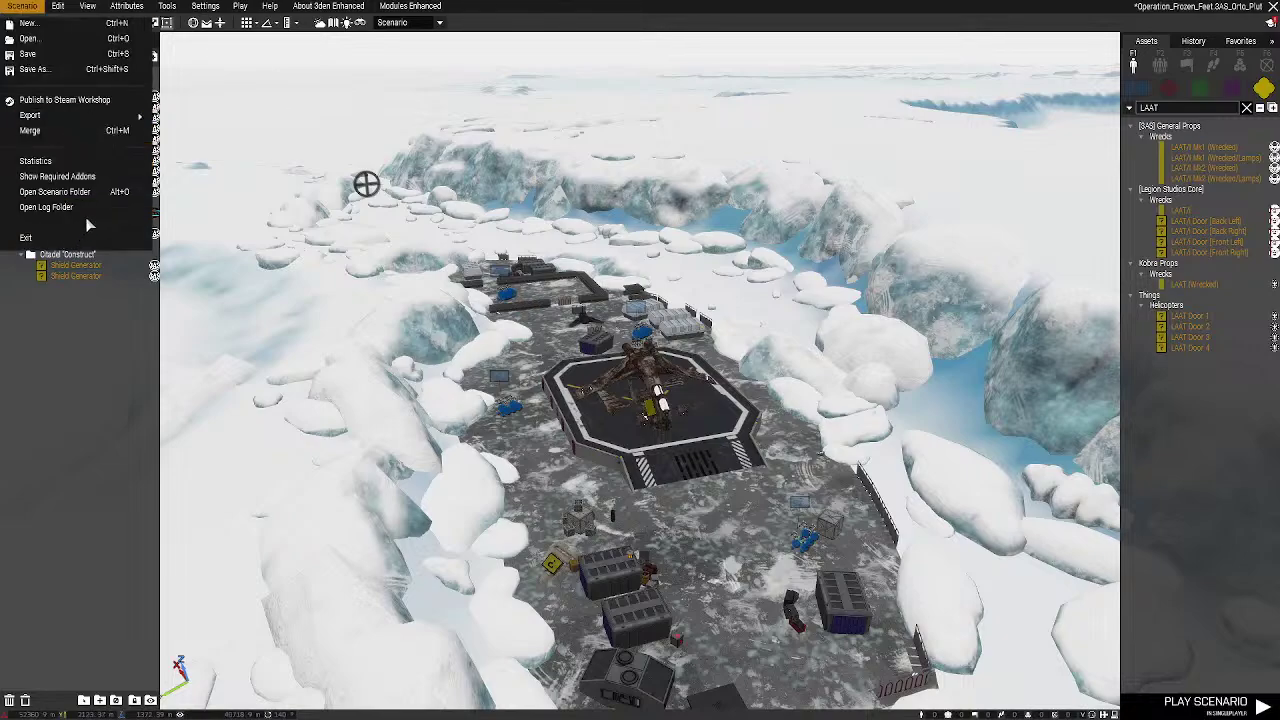
pyautogui.click(78, 165)
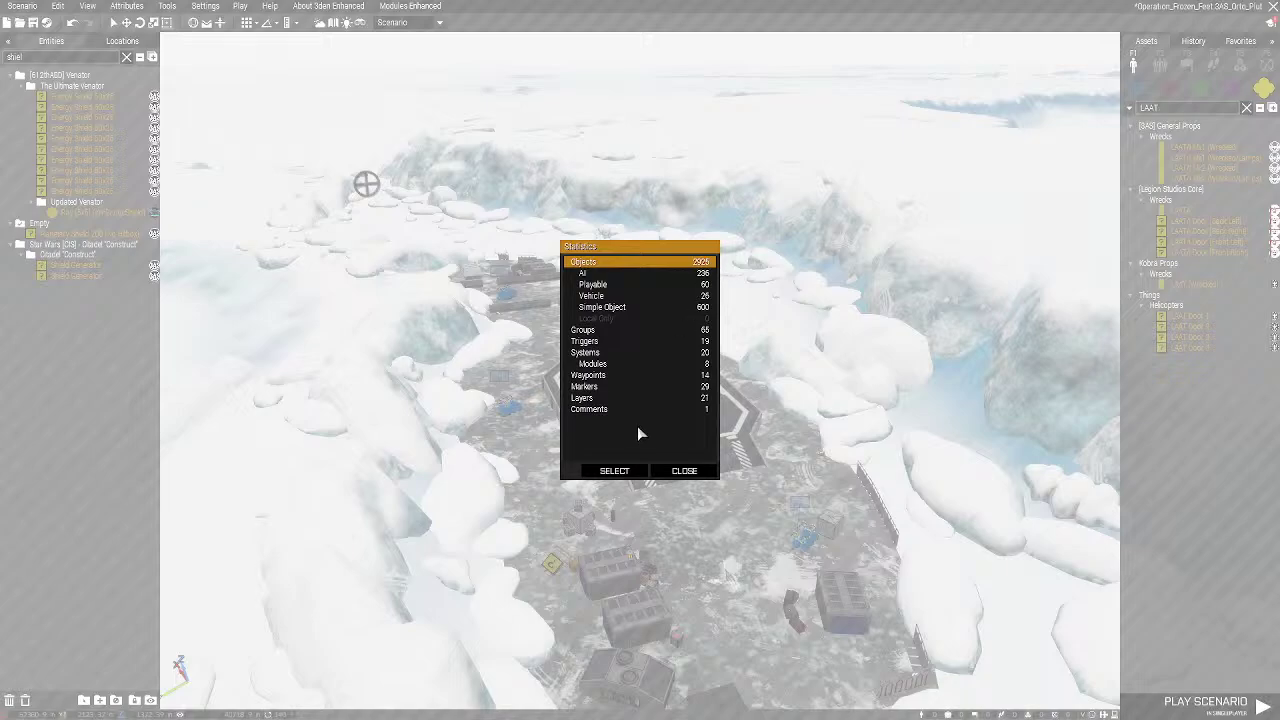
pyautogui.click(684, 470)
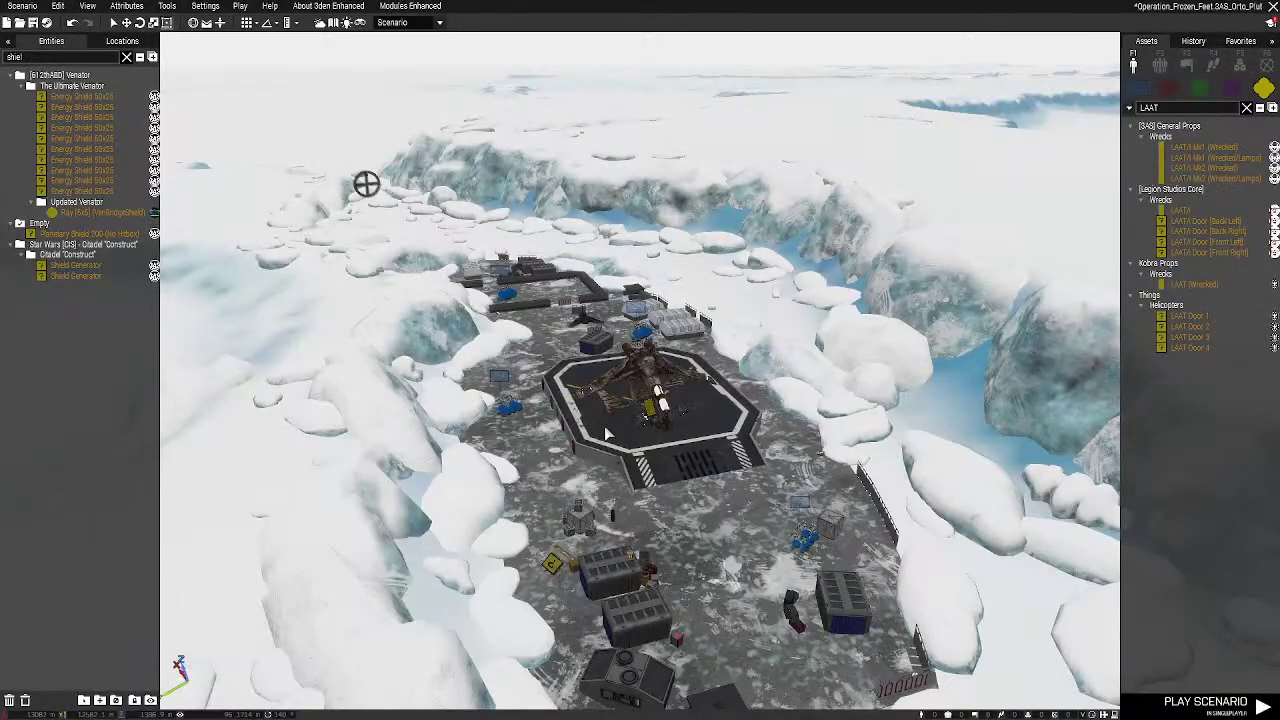
# Examine the base from the air and the placement of all mission sites on the full terrain map
pyautogui.press('s')
pyautogui.moveTo(921, 407); pyautogui.dragTo(945, 462, button='right')
pyautogui.press('w')
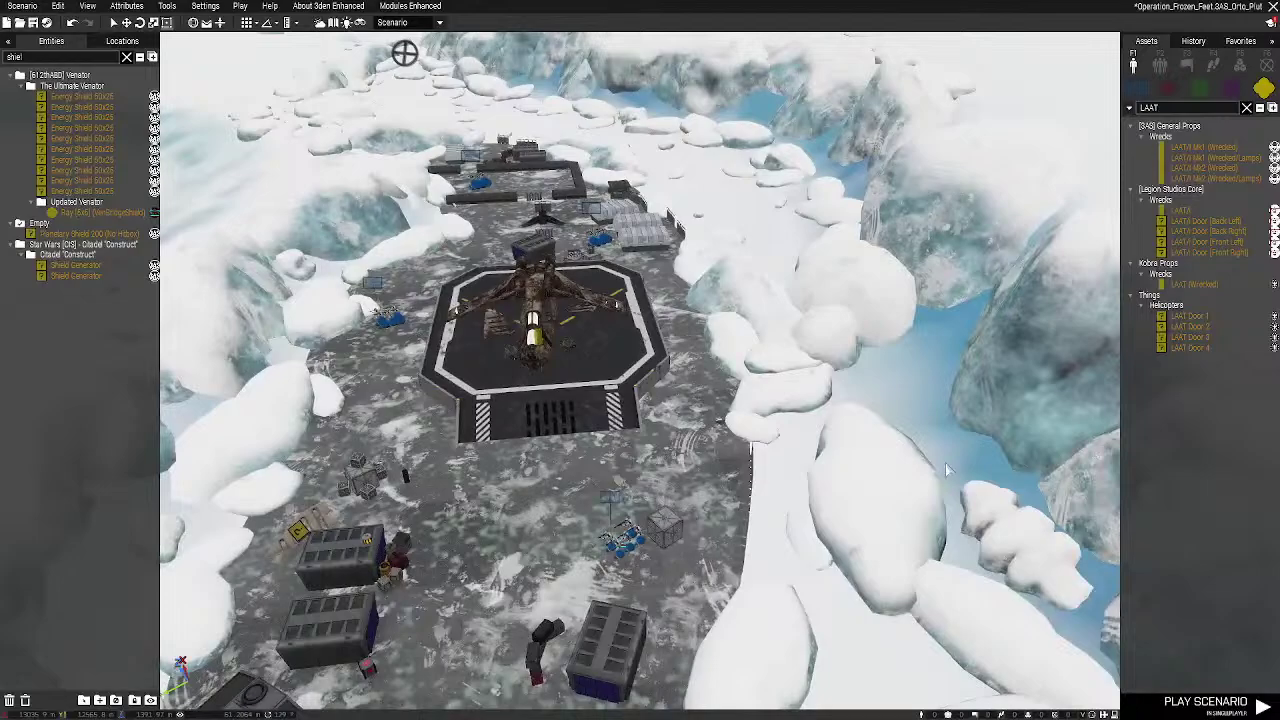
pyautogui.press('a')
pyautogui.press('d')
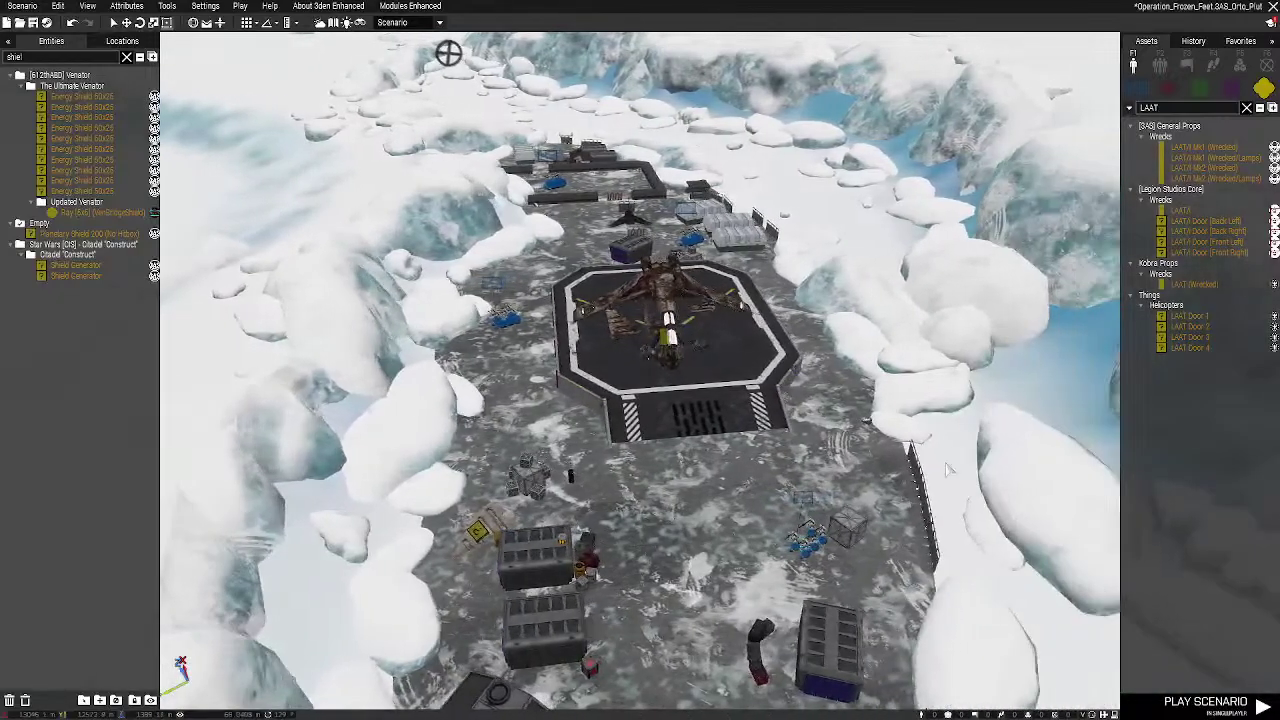
pyautogui.press('s')
pyautogui.press('w')
pyautogui.press('m')
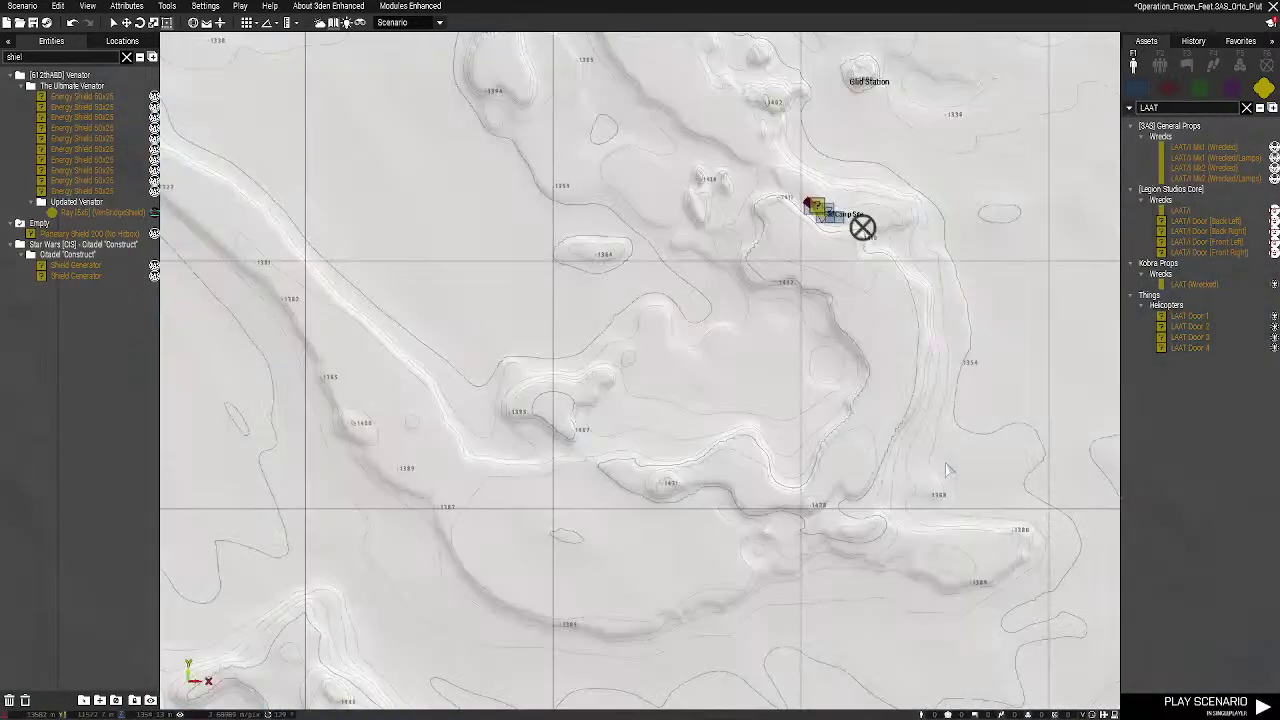
pyautogui.scroll(-4, 946, 470)
pyautogui.moveTo(820, 508); pyautogui.dragTo(767, 213, button='right')
pyautogui.scroll(-3, 758, 190)
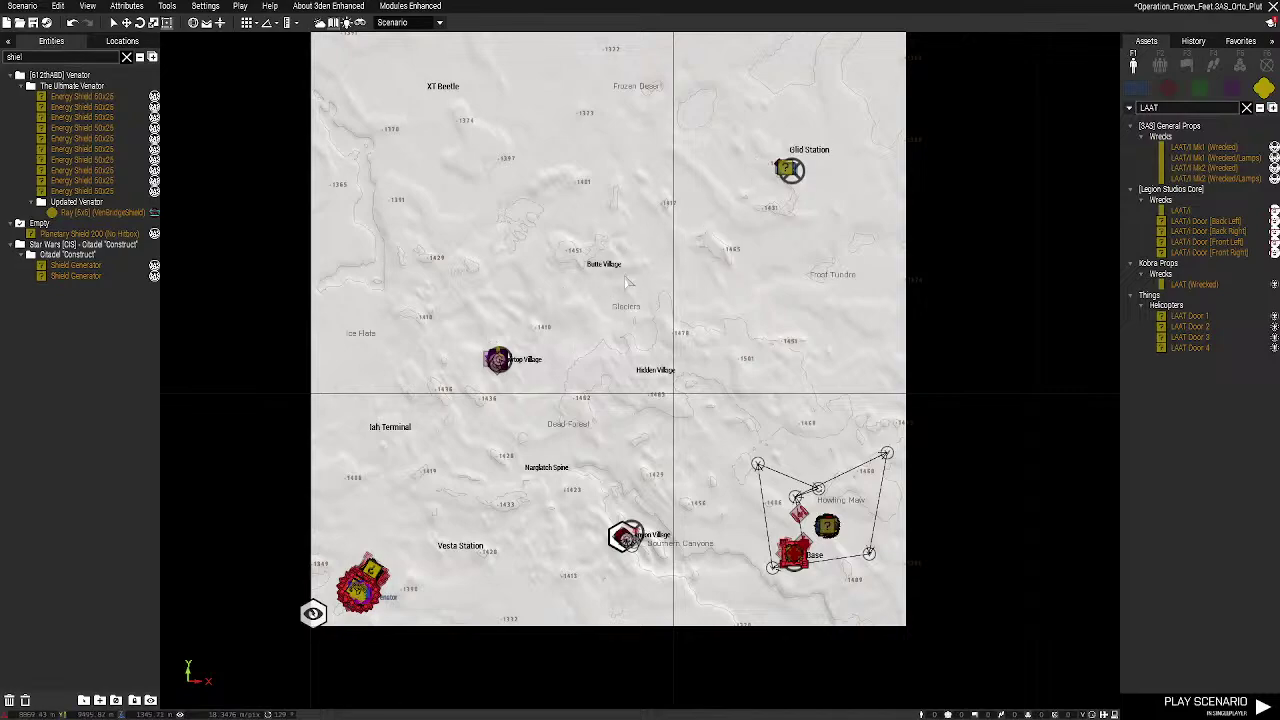
pyautogui.press('m')
# Examine the base and the surrounding ice canyon from several high viewpoints
pyautogui.press('s')
pyautogui.moveTo(795, 201); pyautogui.dragTo(660, 225, button='right')
pyautogui.press('w')
pyautogui.press('a')
pyautogui.press('s')
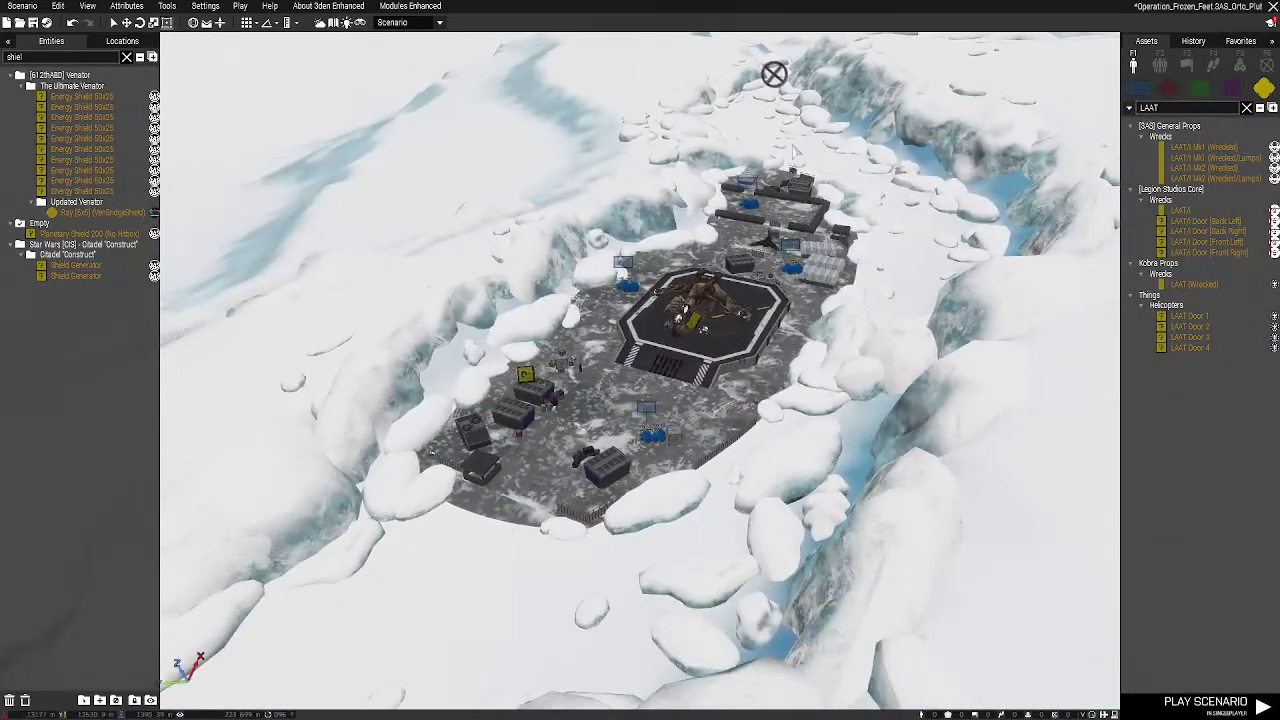
pyautogui.press('a')
pyautogui.moveTo(949, 122); pyautogui.dragTo(1103, 118, button='right')
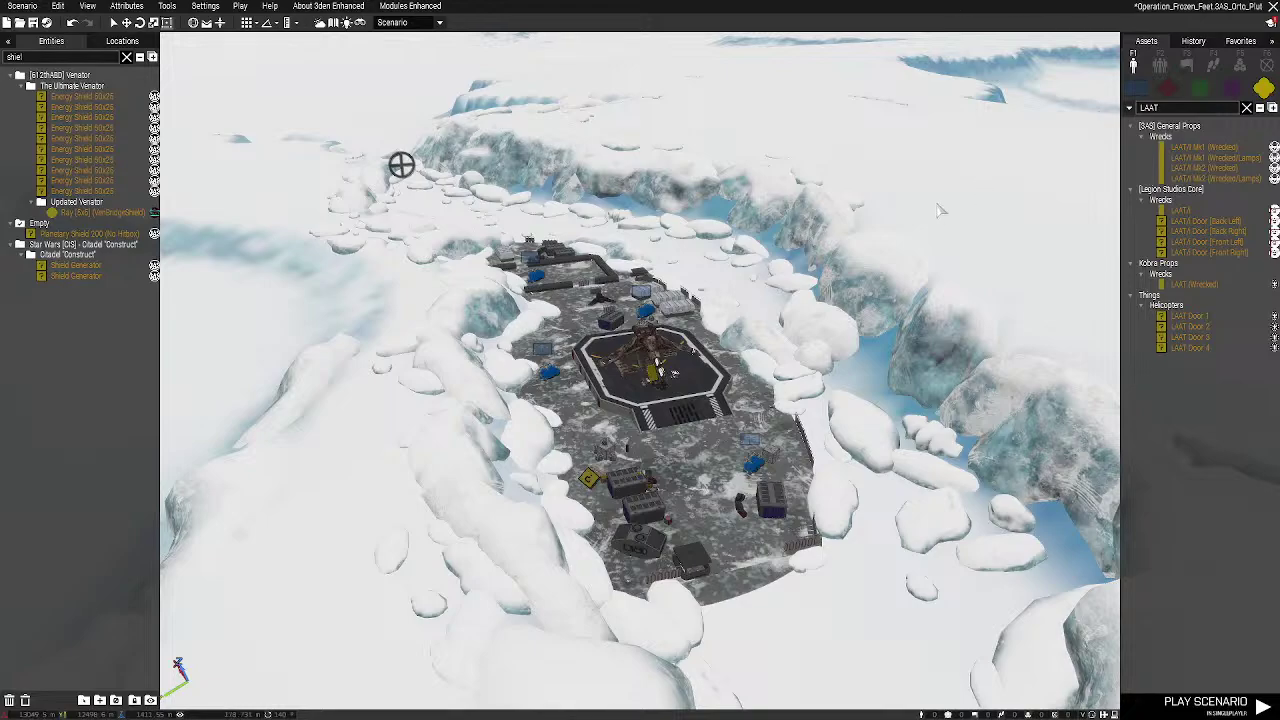
pyautogui.moveTo(936, 205); pyautogui.dragTo(786, 336, button='right')
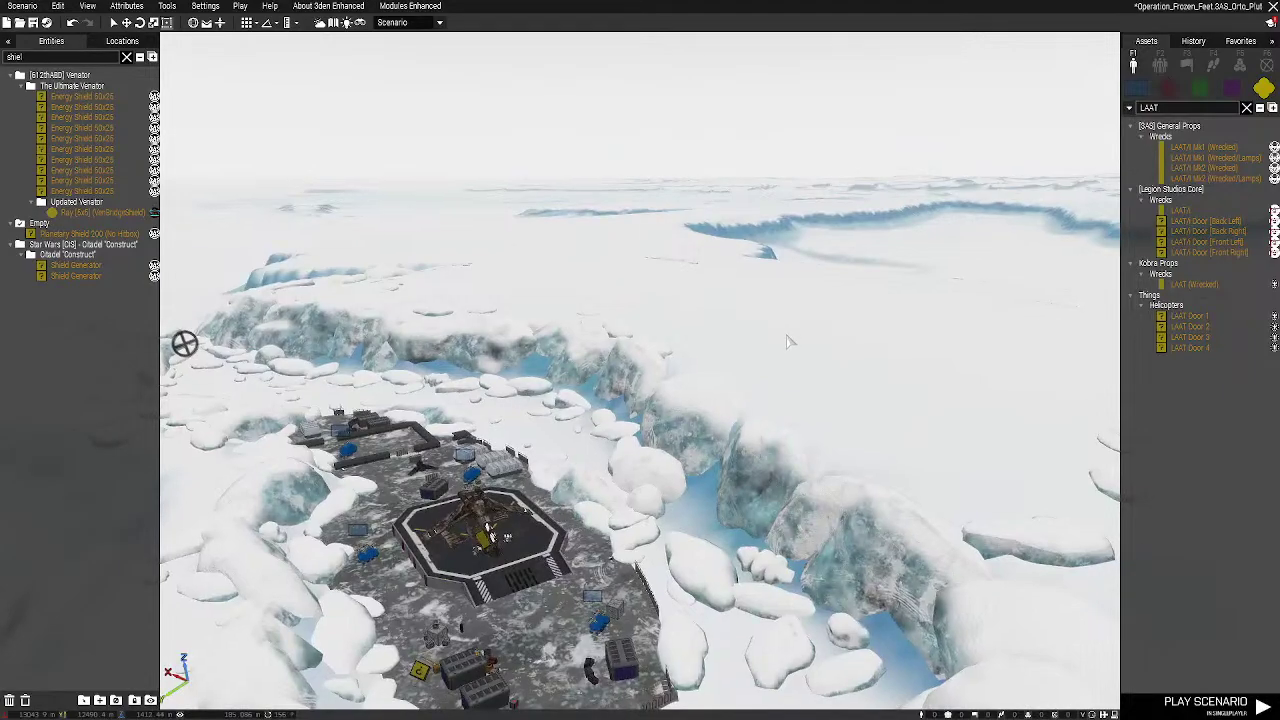
# Clear the LAAT filter so the full list of prop categories is available
pyautogui.click(1247, 108)
pyautogui.moveTo(806, 478); pyautogui.dragTo(972, 392, button='right')
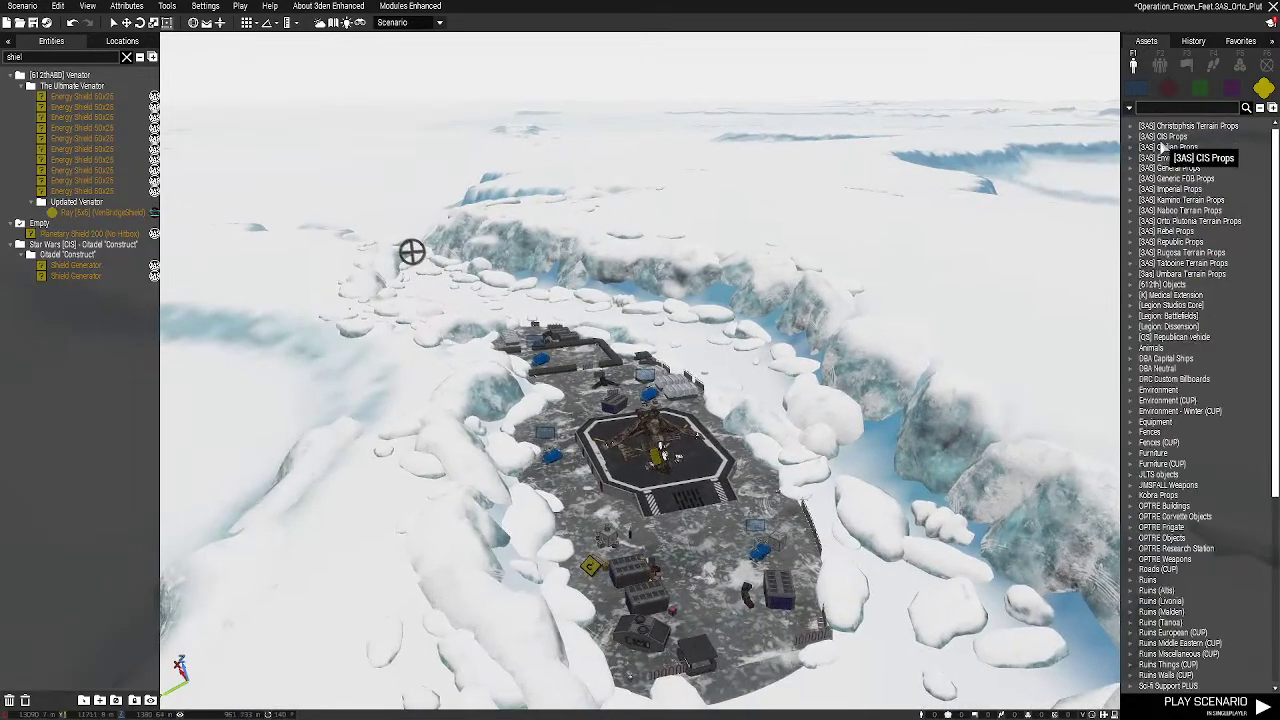
pyautogui.moveTo(1026, 360); pyautogui.dragTo(868, 340, button='right')
pyautogui.moveTo(772, 326); pyautogui.dragTo(1055, 236, button='right')
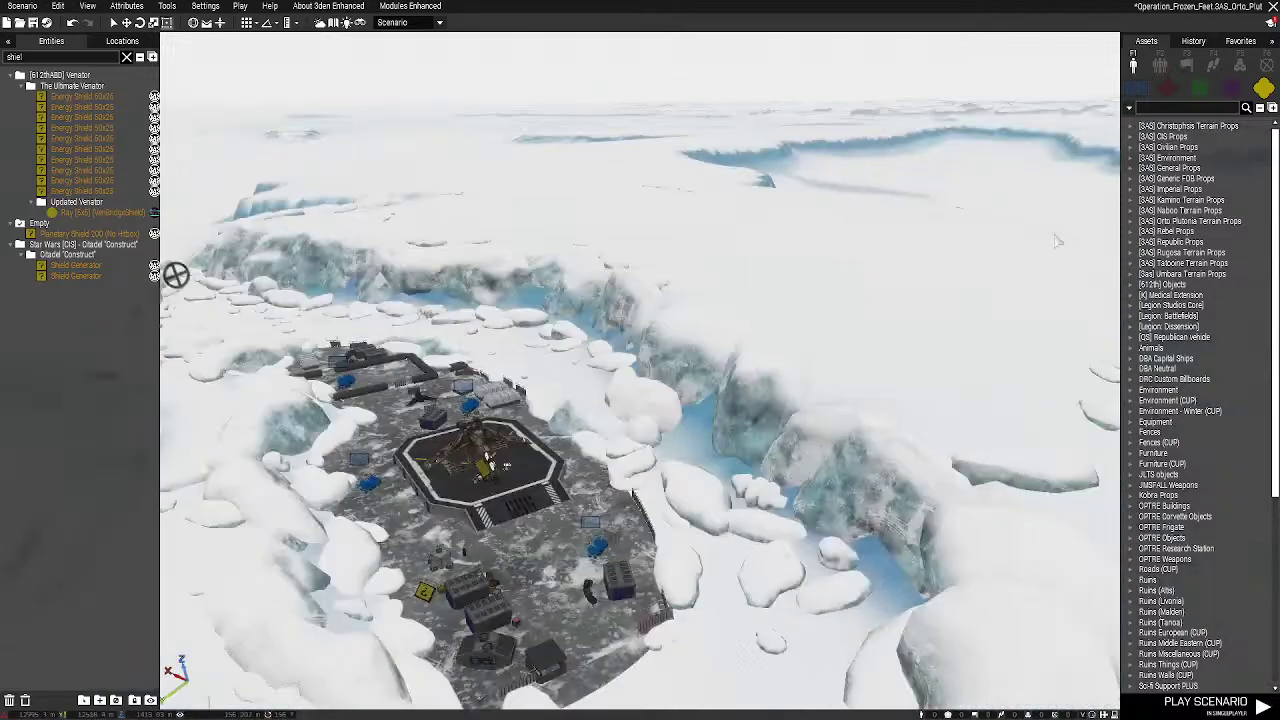
# Browse the custom group compositions for a ready-made CIS base
pyautogui.press('F2')
pyautogui.click(1263, 91)
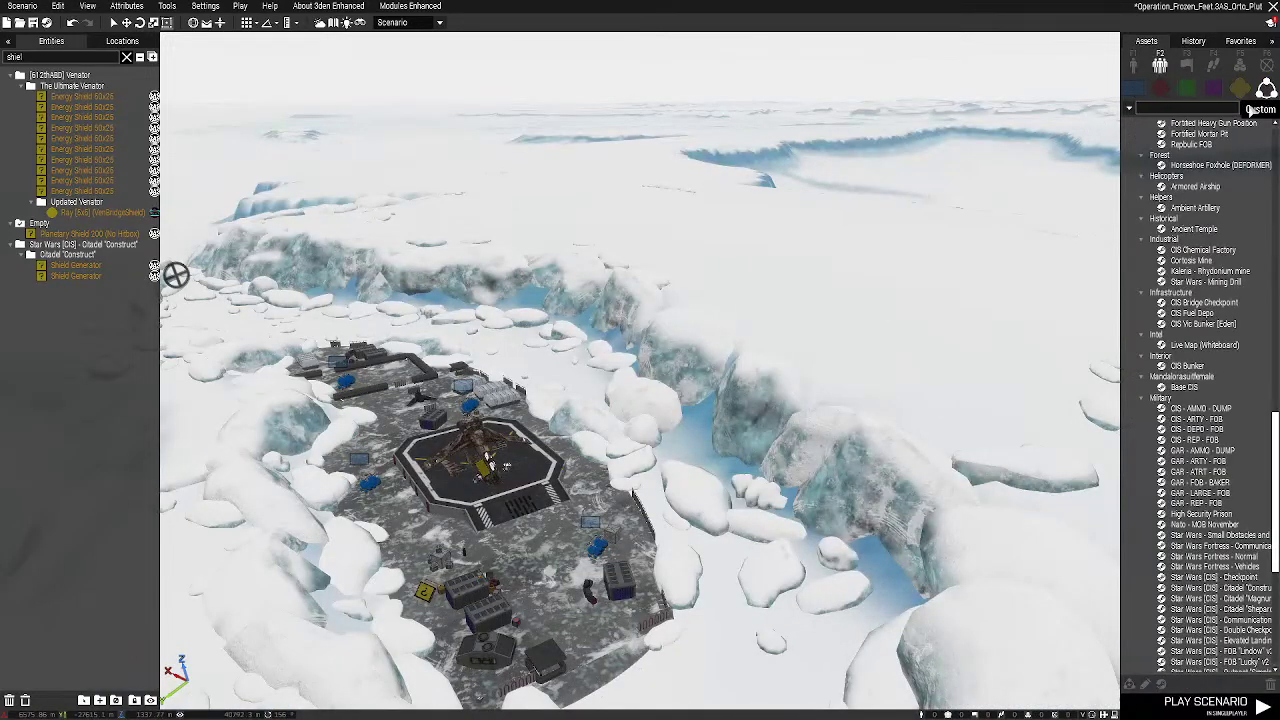
pyautogui.scroll(-5, 1245, 475)
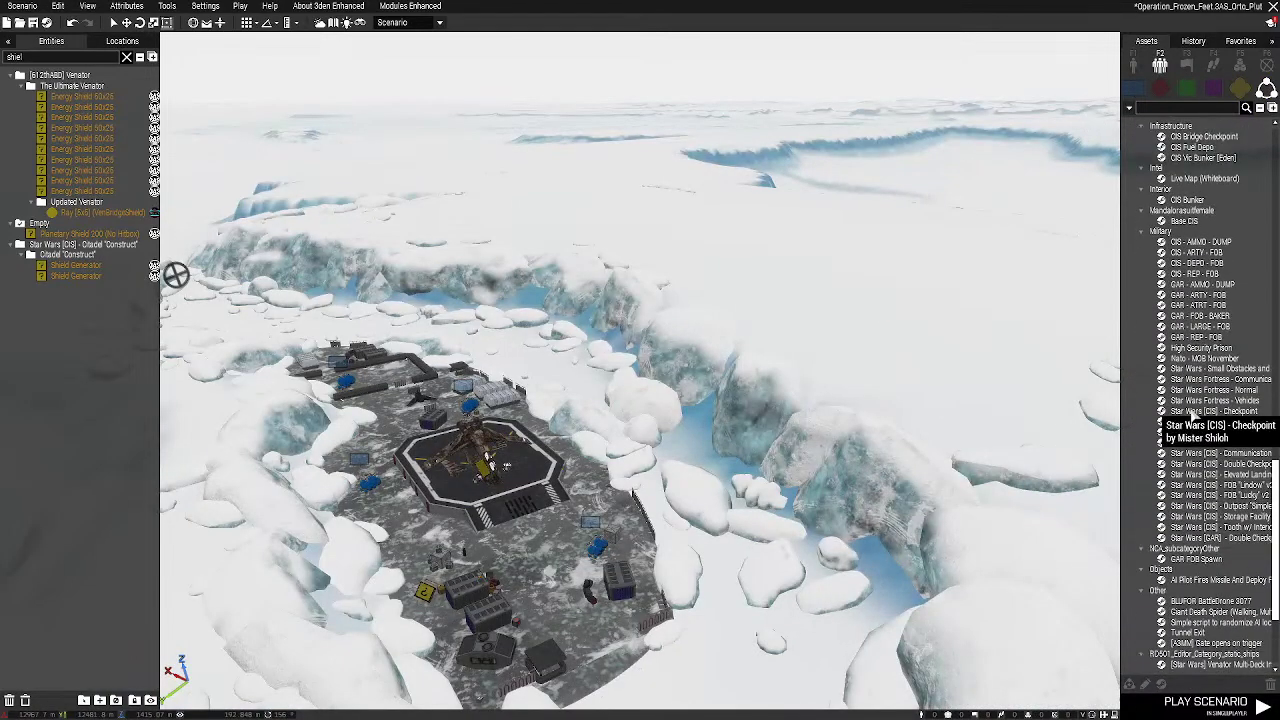
pyautogui.scroll(12, 1195, 410)
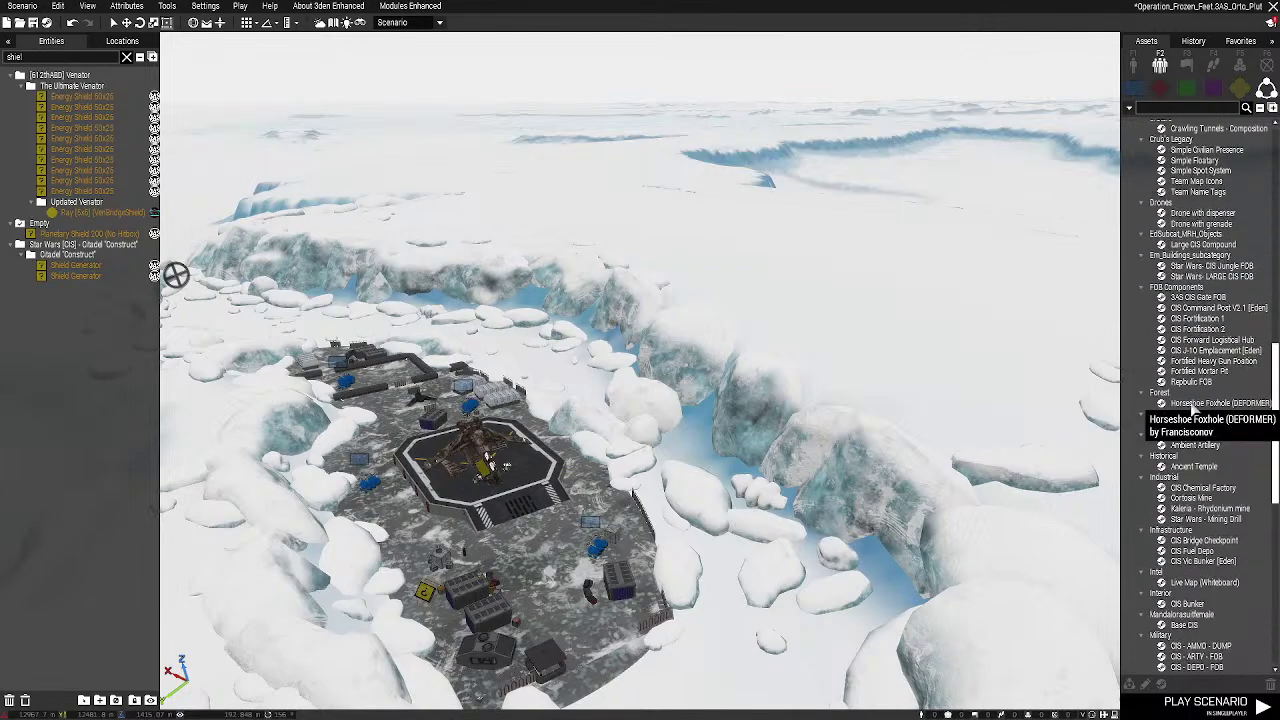
pyautogui.scroll(7, 1203, 385)
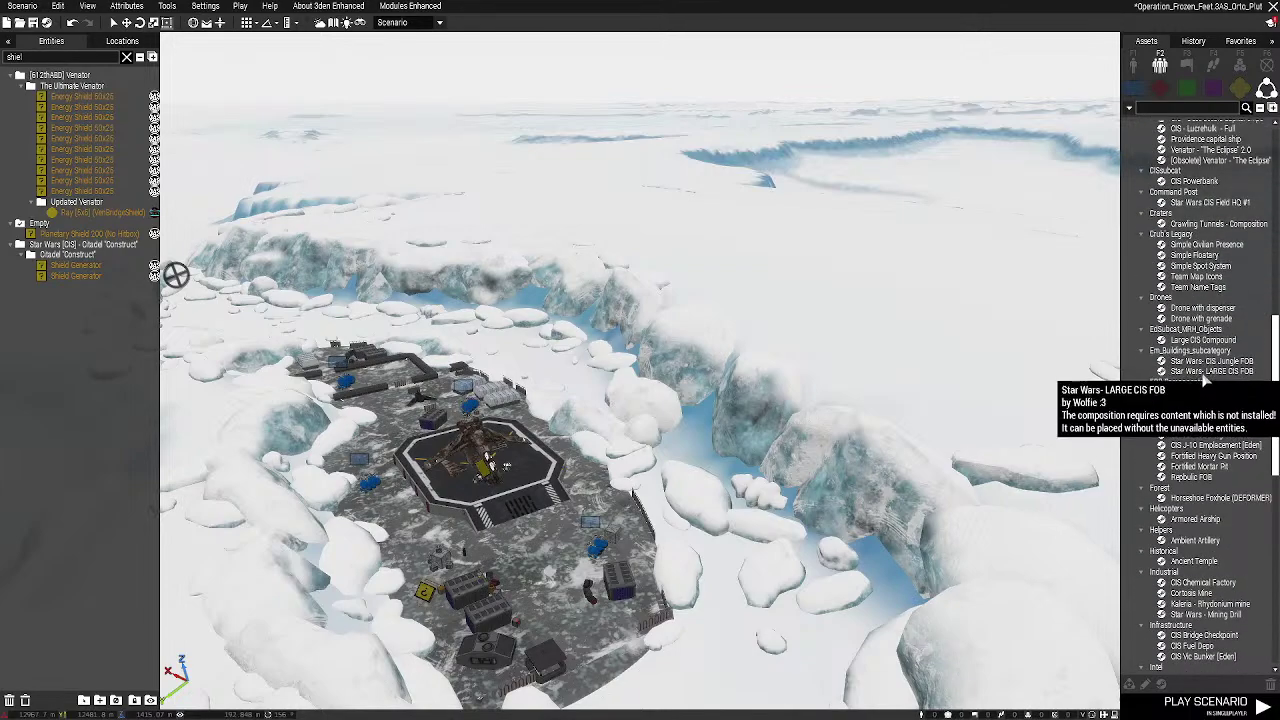
pyautogui.scroll(5, 1210, 300)
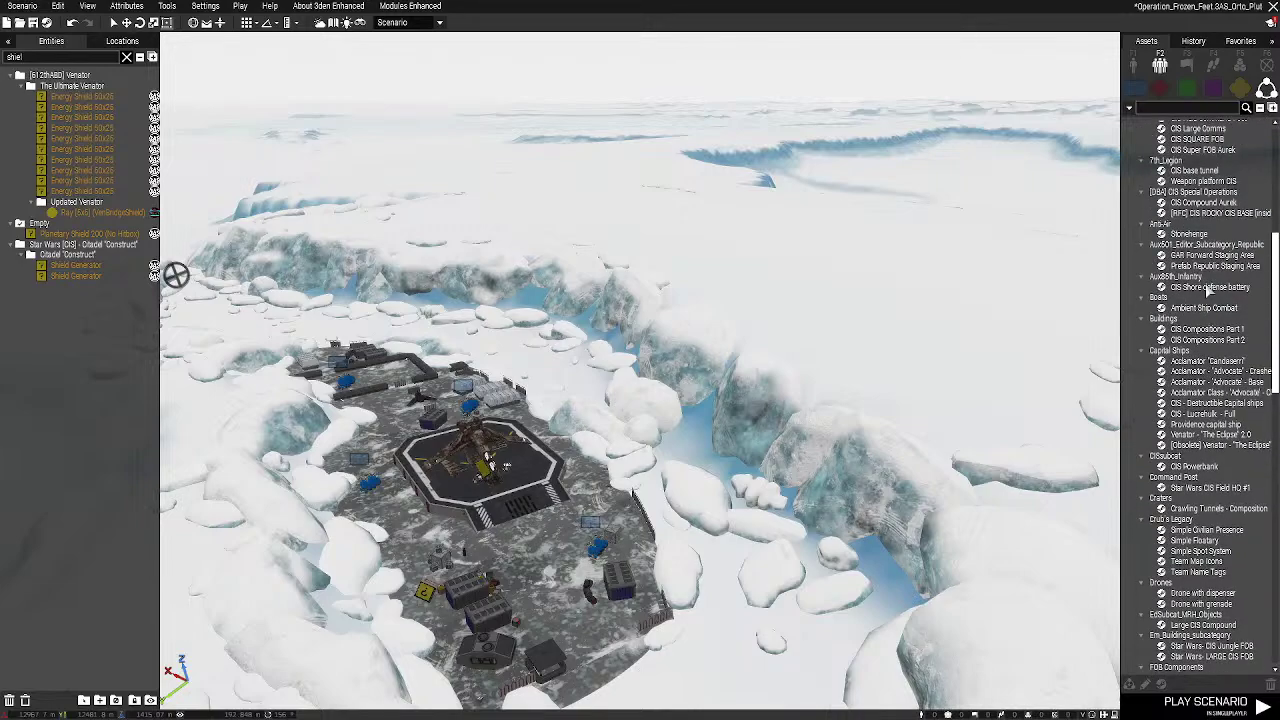
pyautogui.scroll(2, 1220, 270)
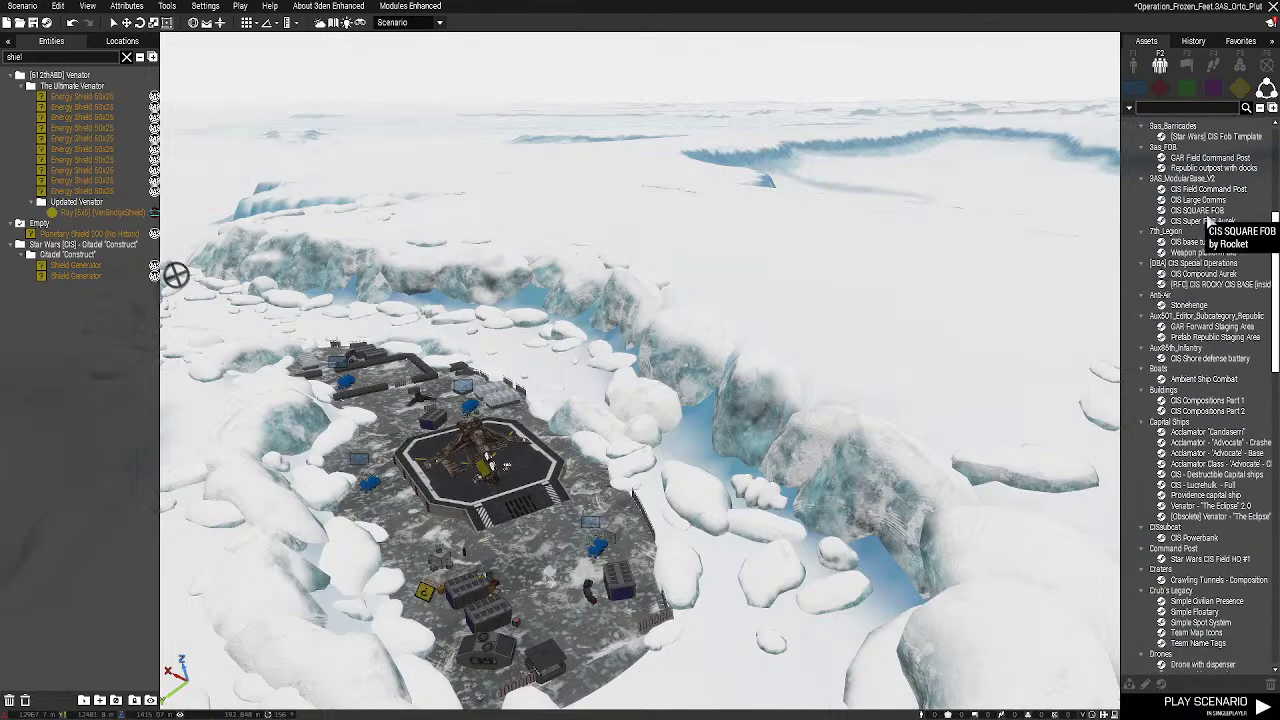
pyautogui.click(1208, 189)
pyautogui.rightClick(890, 270)
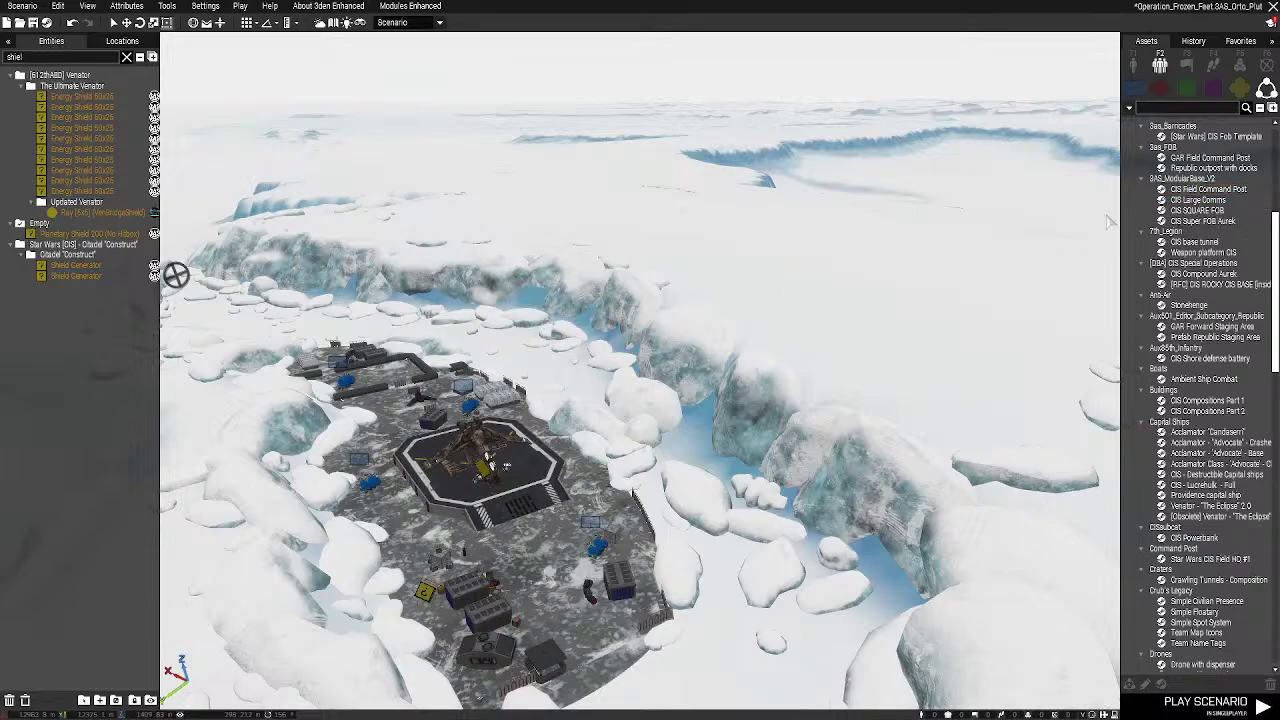
# Place the CIS Super FOB Aurek composition on the open ice east of Butte Village
pyautogui.click(1208, 220)
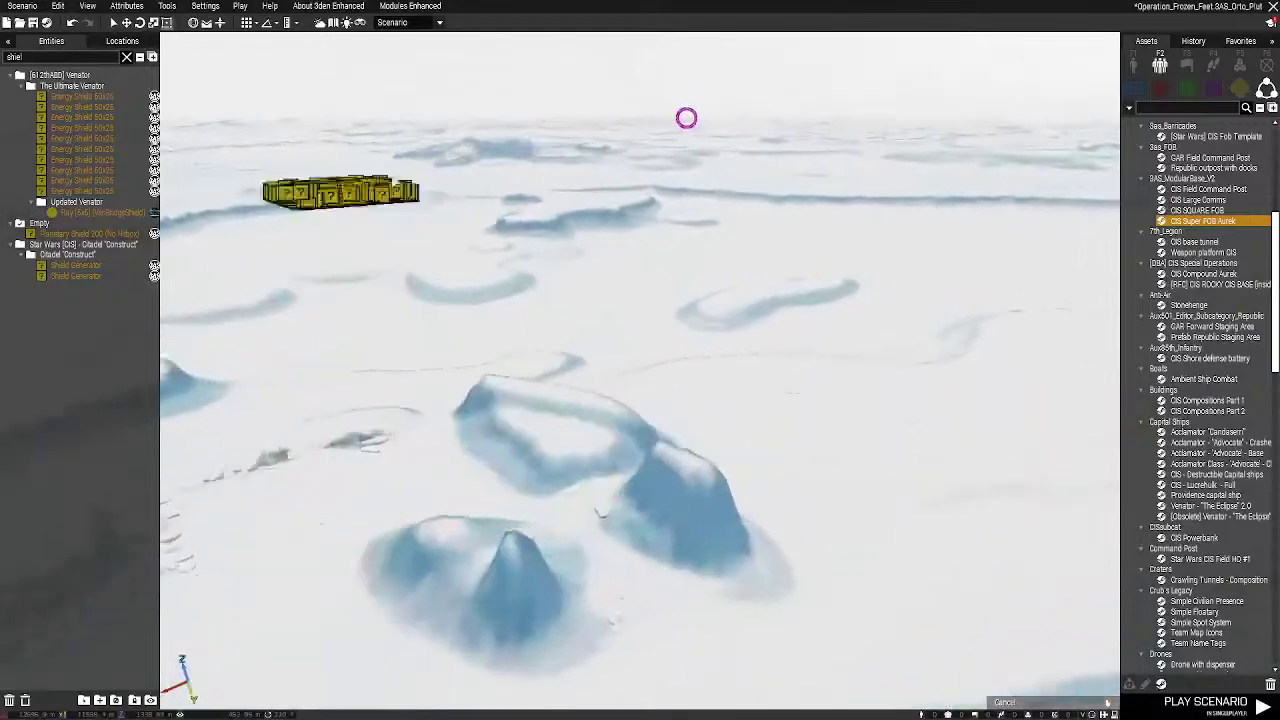
pyautogui.press('m')
pyautogui.scroll(10, 590, 362)
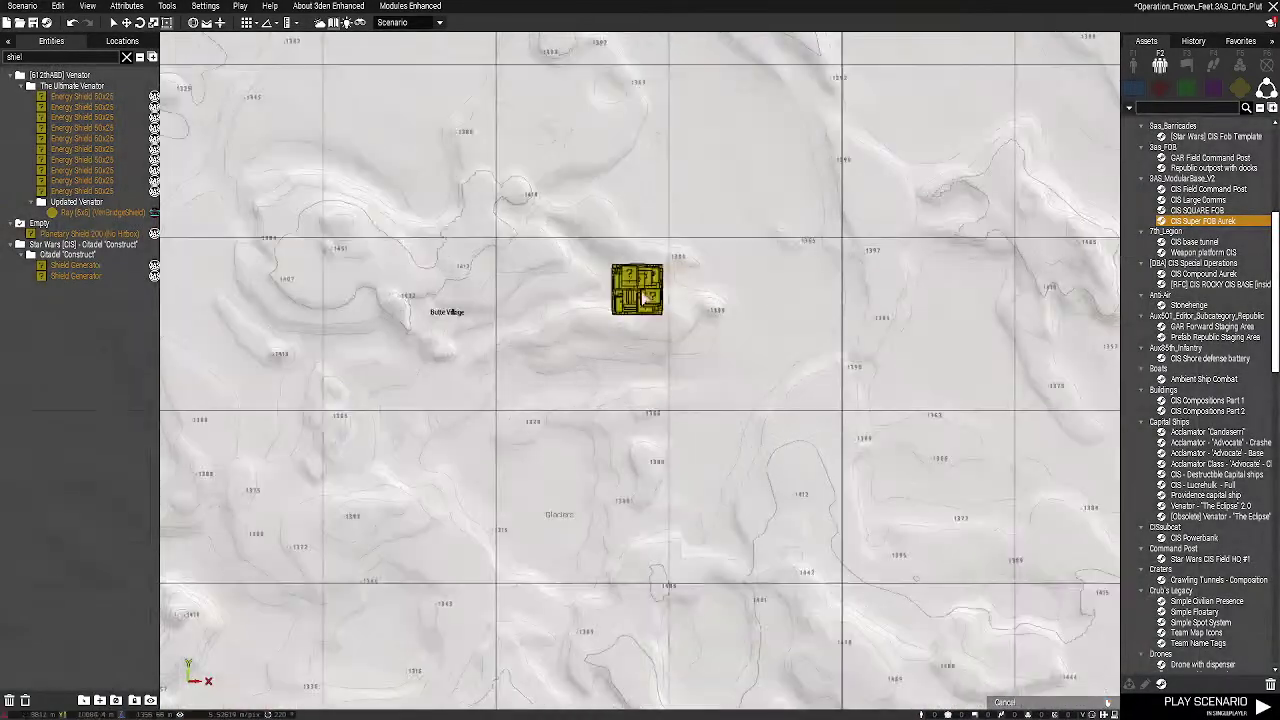
pyautogui.press('m')
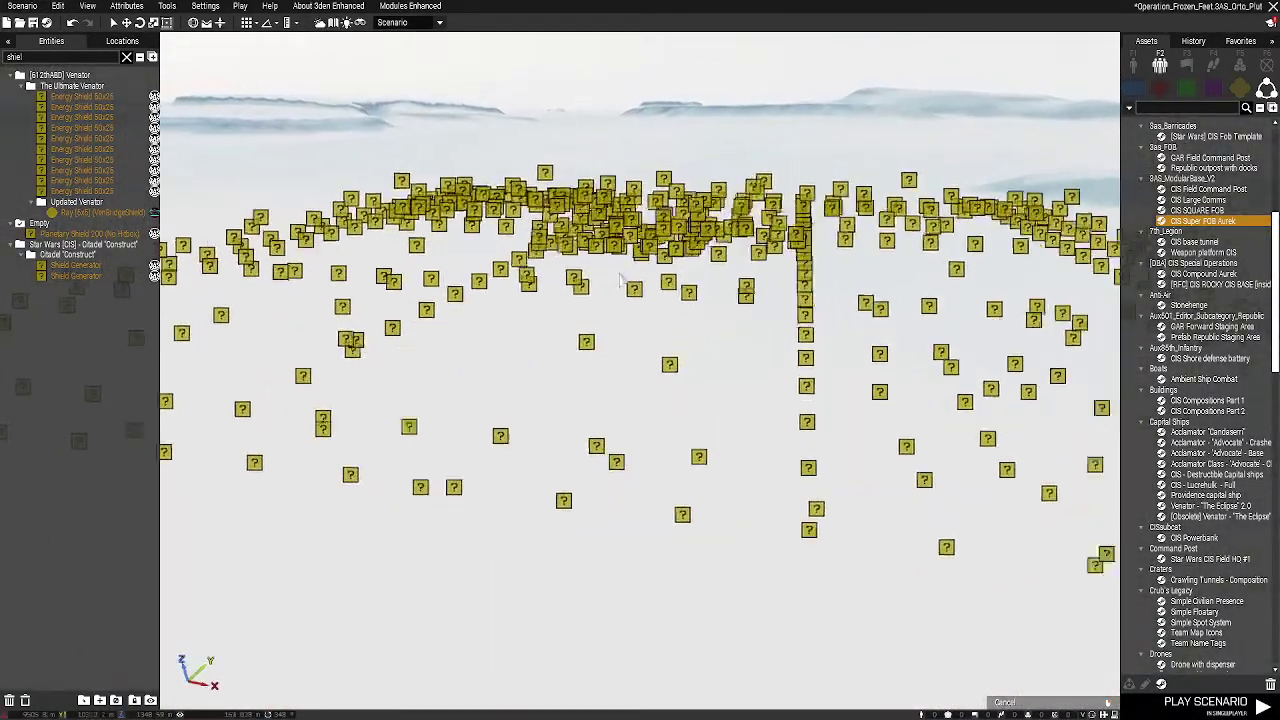
pyautogui.click(207, 23)
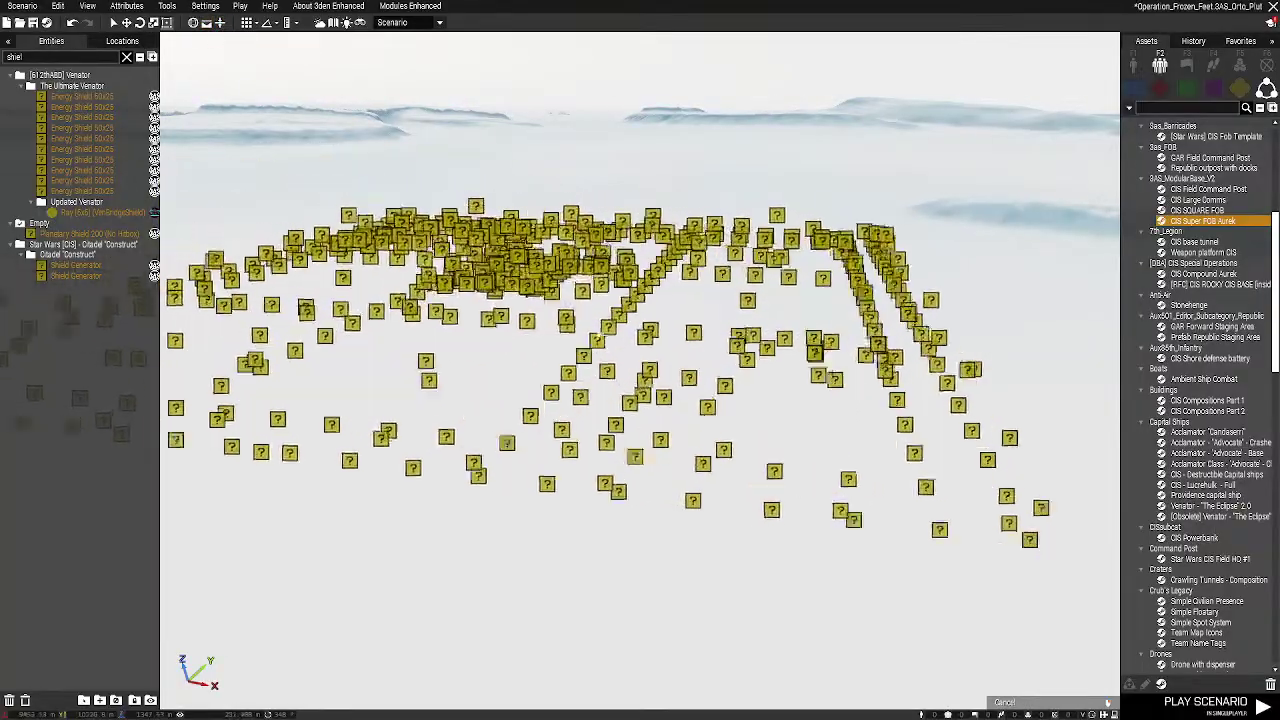
pyautogui.click(672, 368)
# Inspect the placed fortress up close, including its landing pad, towers, outer walls and gate
pyautogui.scroll(10, 674, 370)
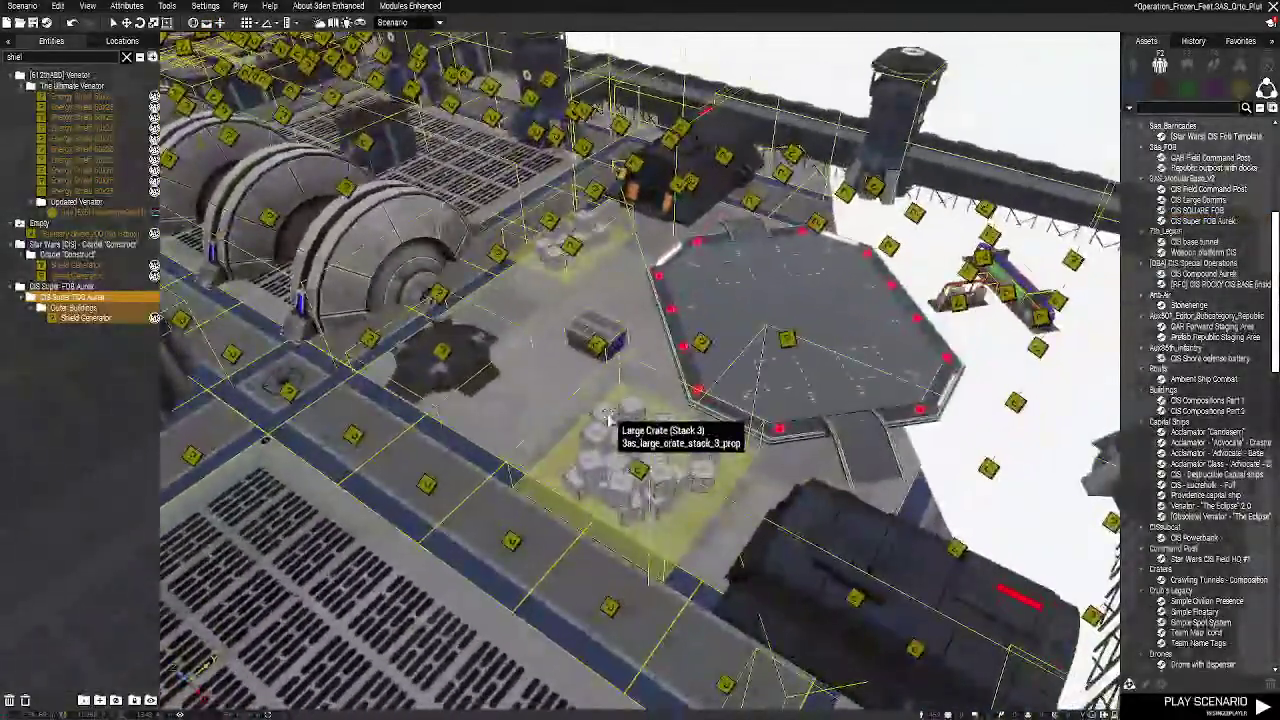
pyautogui.press('w')
pyautogui.moveTo(610, 420); pyautogui.dragTo(1046, 392, button='right')
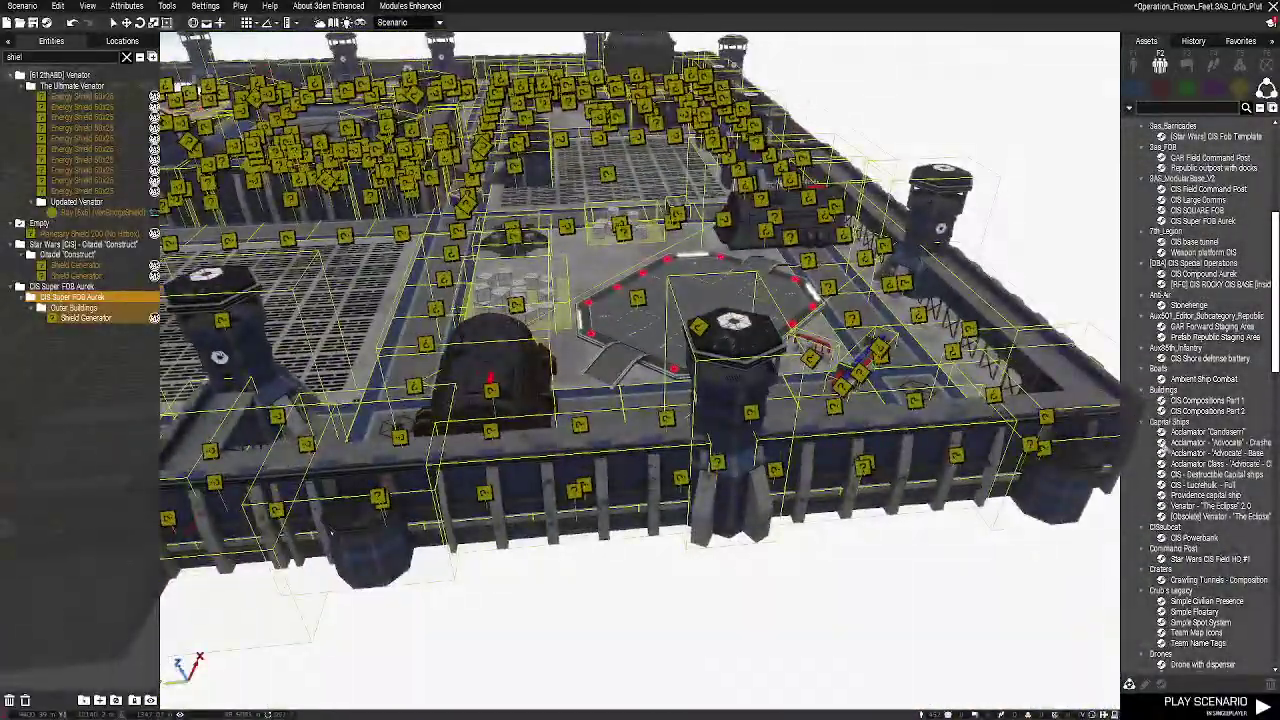
pyautogui.press('s')
pyautogui.moveTo(911, 397); pyautogui.dragTo(566, 346, button='right')
pyautogui.press('w')
pyautogui.press('d')
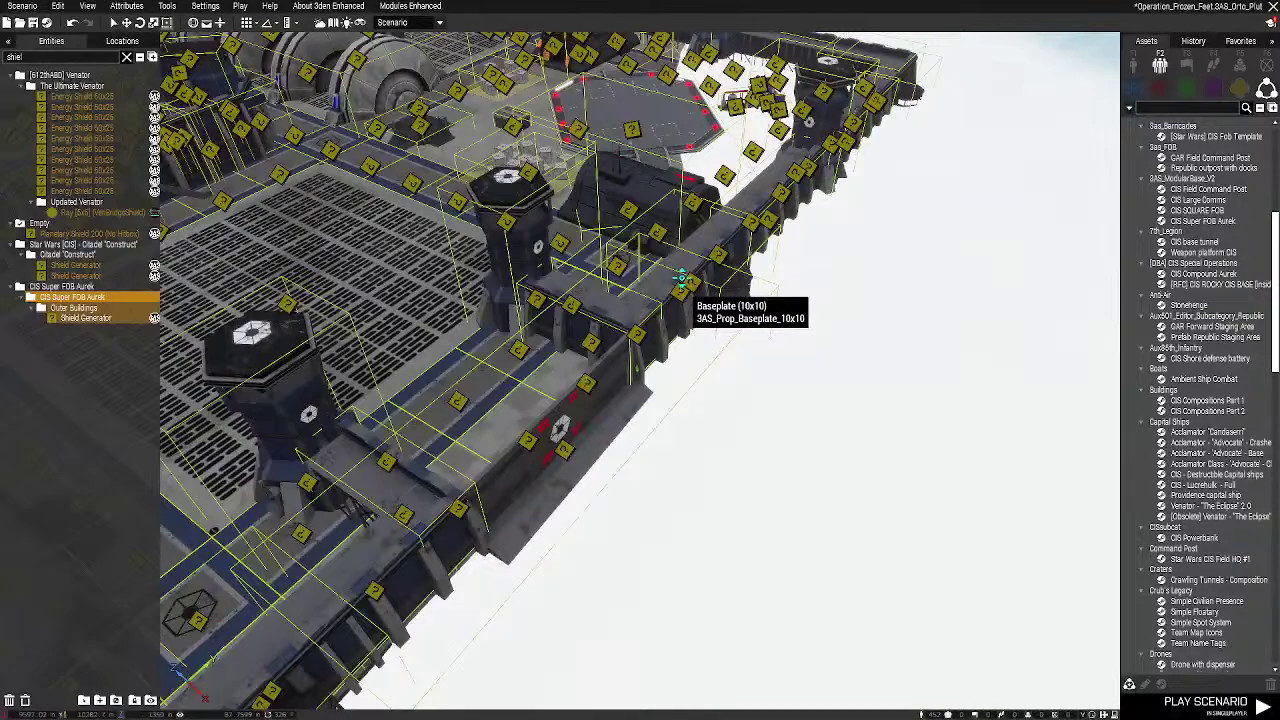
pyautogui.keyDown('alt'); pyautogui.moveTo(682, 278); pyautogui.dragTo(677, 289); pyautogui.keyUp('alt')
pyautogui.press('w')
pyautogui.moveTo(700, 308); pyautogui.dragTo(1095, 398, button='right')
pyautogui.moveTo(795, 298); pyautogui.dragTo(806, 431, button='right')
pyautogui.press('w')
pyautogui.press('w')
# View the whole fortress with the editor interface hidden, and restore the interface
pyautogui.press('BackSpace')
pyautogui.press('q')
pyautogui.scroll(-10, 780, 458)
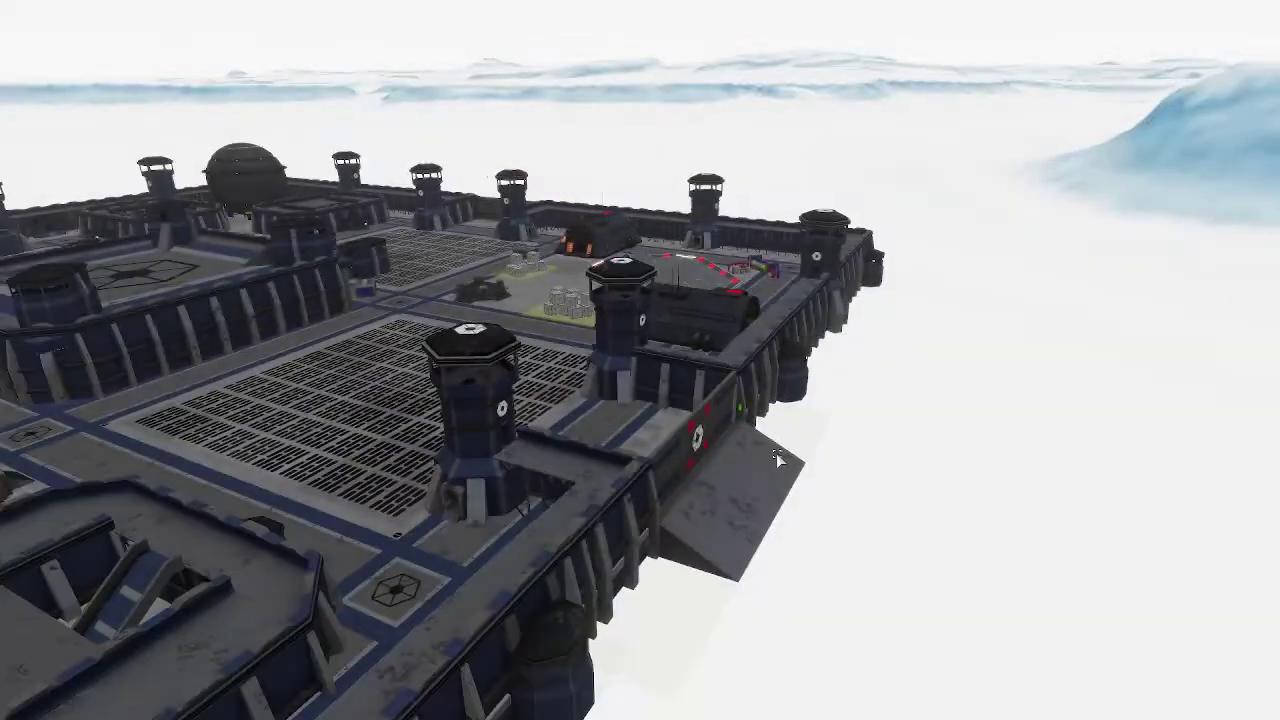
pyautogui.press('BackSpace')
pyautogui.press('d')
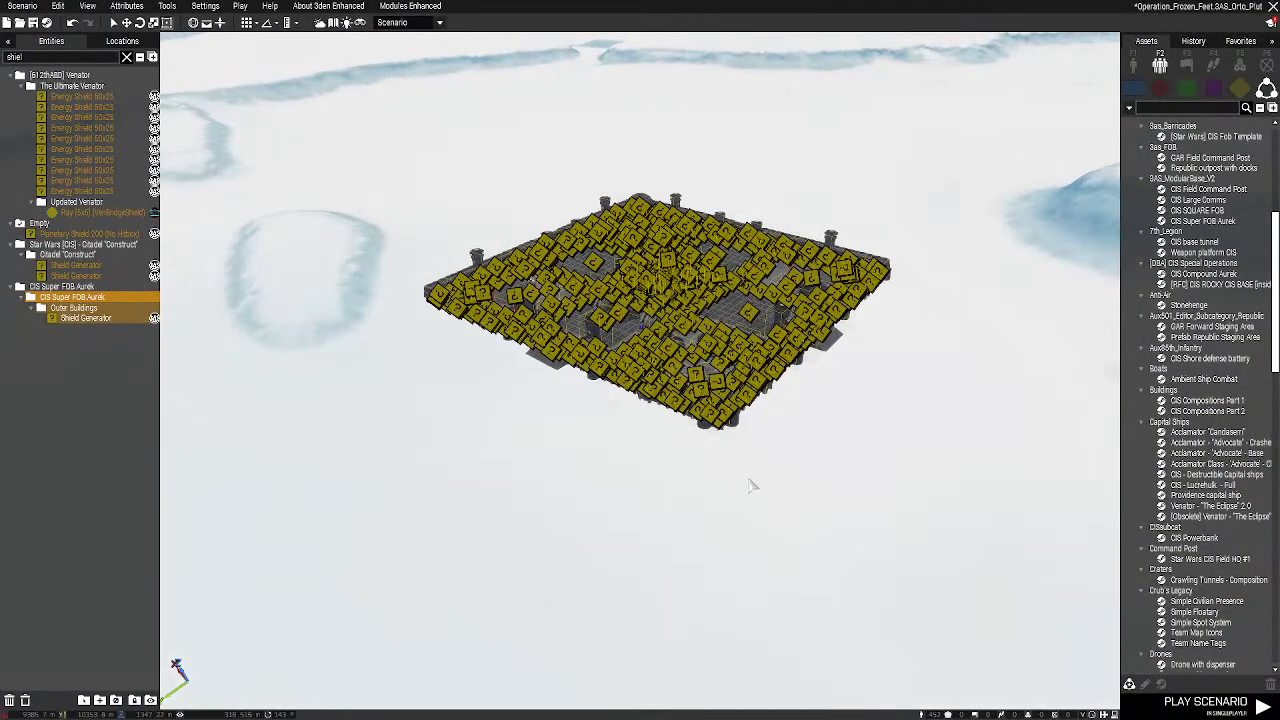
# Delete the whole CIS Super FOB Aurek composition from the ice
pyautogui.press('w')
pyautogui.moveTo(751, 486); pyautogui.dragTo(892, 475, button='right')
pyautogui.press('Delete')
# Try out the CIS Compound Aurek composition on the open ice and delete it again
pyautogui.moveTo(2, 375); pyautogui.dragTo(254, 294, button='right')
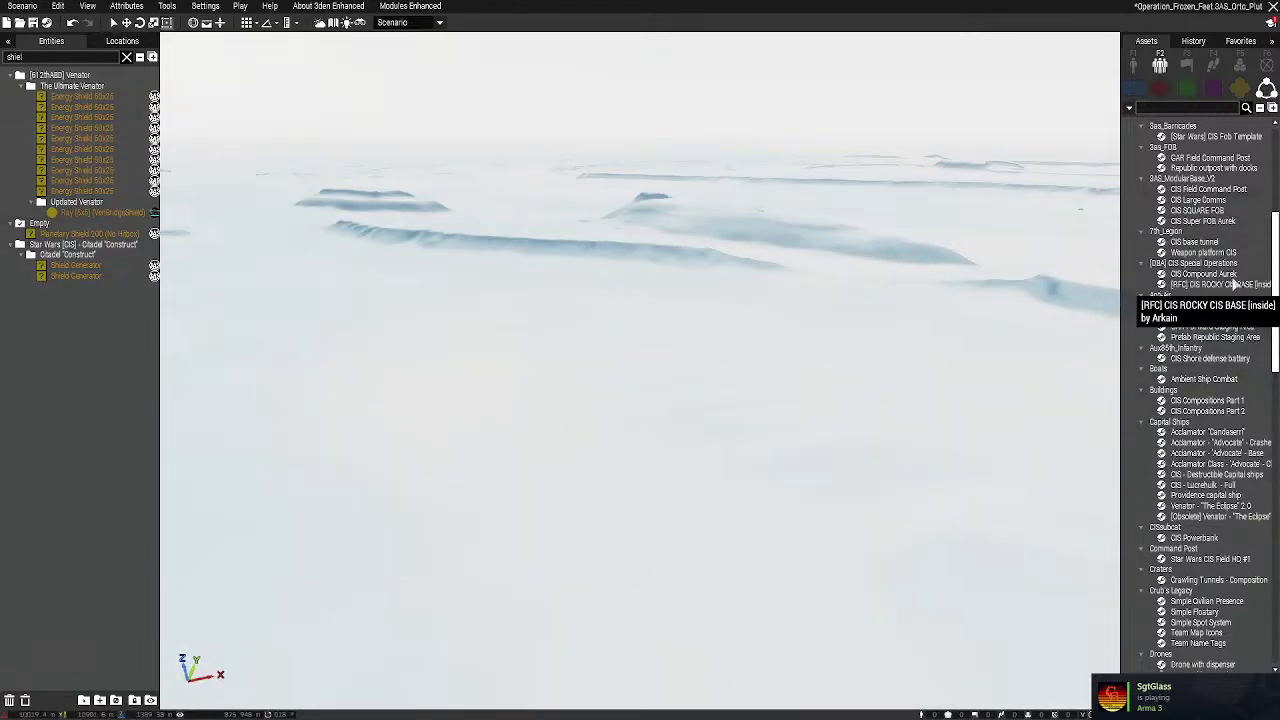
pyautogui.click(1233, 275)
pyautogui.moveTo(628, 366); pyautogui.dragTo(748, 468, button='right')
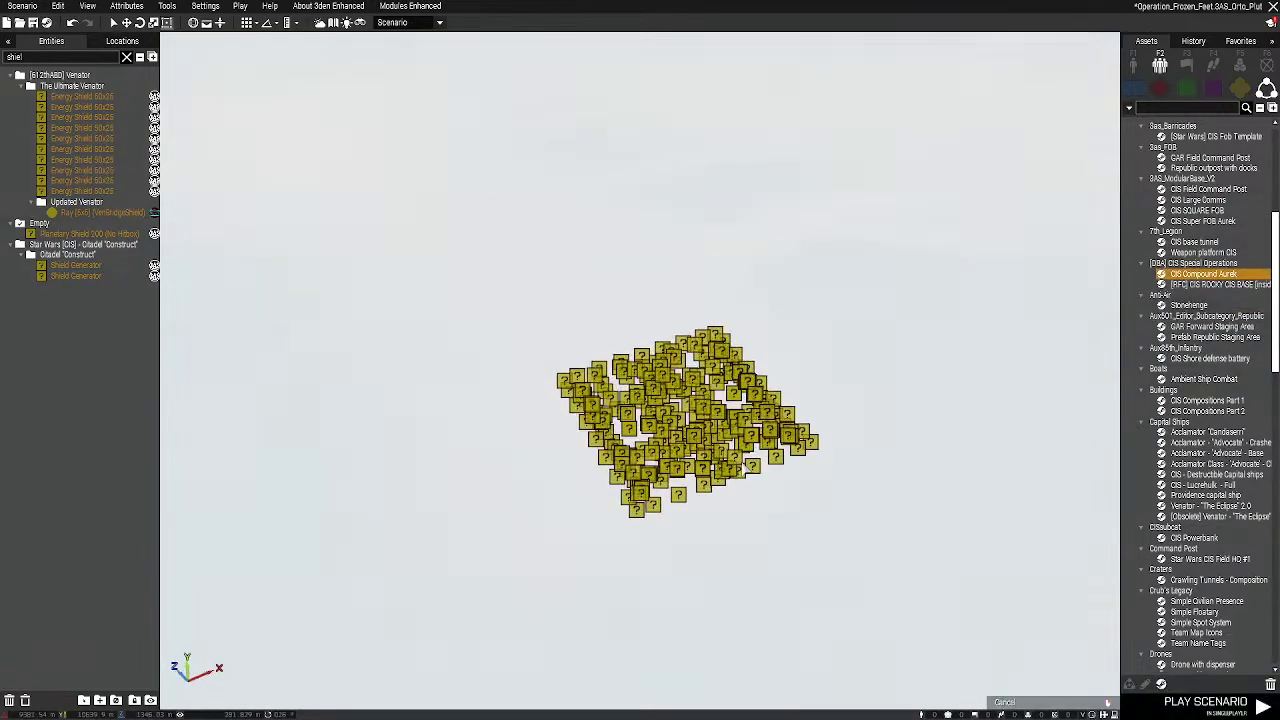
pyautogui.click(628, 280)
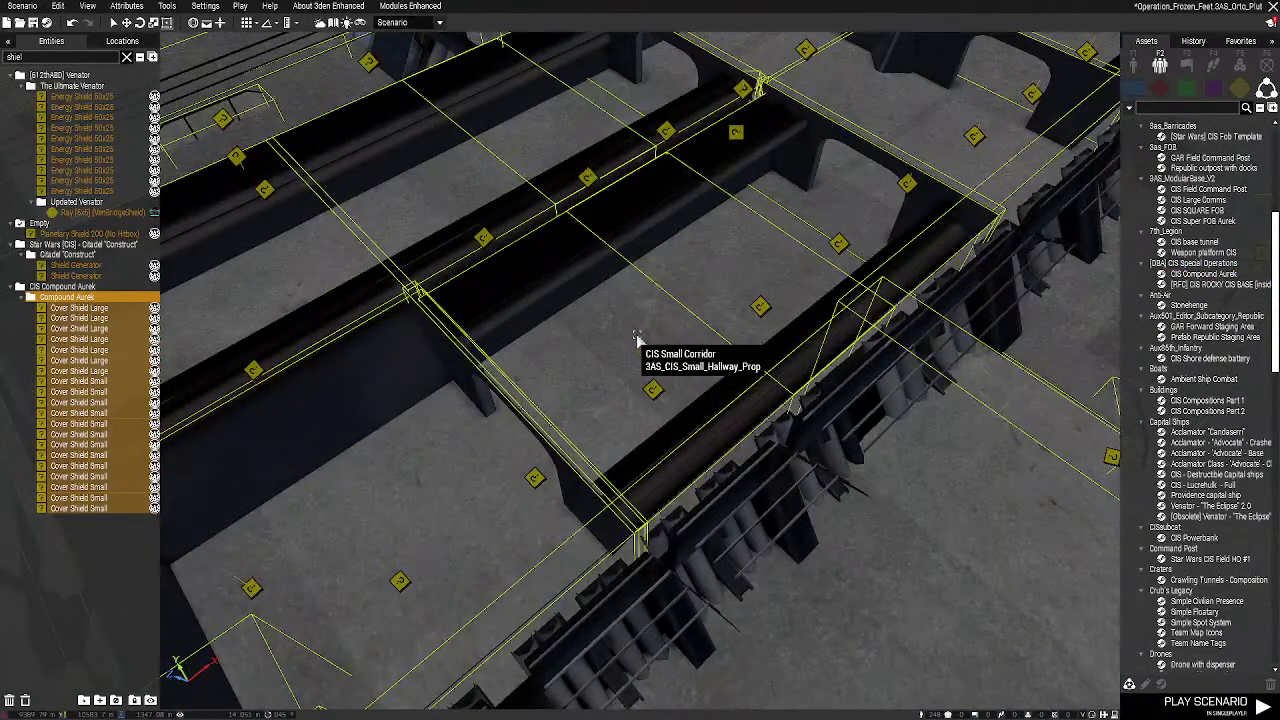
pyautogui.scroll(-10, 638, 344)
pyautogui.press('Delete')
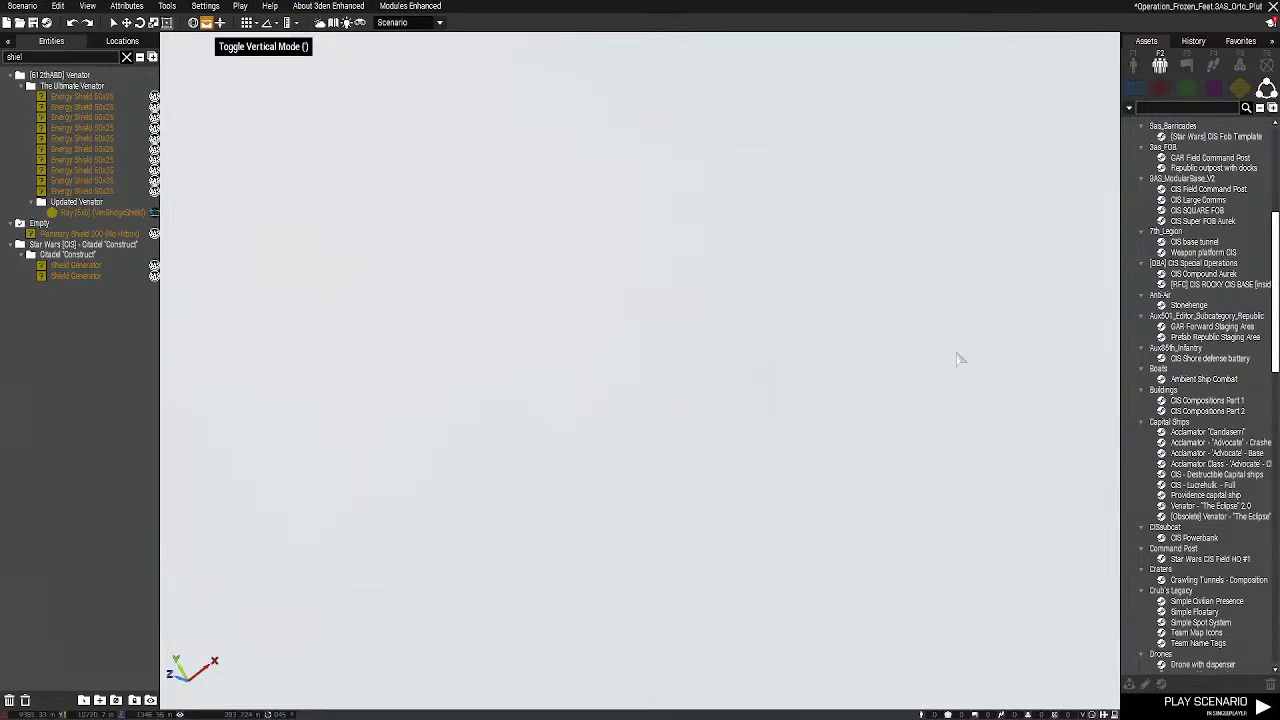
# Look through the remaining custom compositions for another suitable CIS base
pyautogui.scroll(-3, 1215, 430)
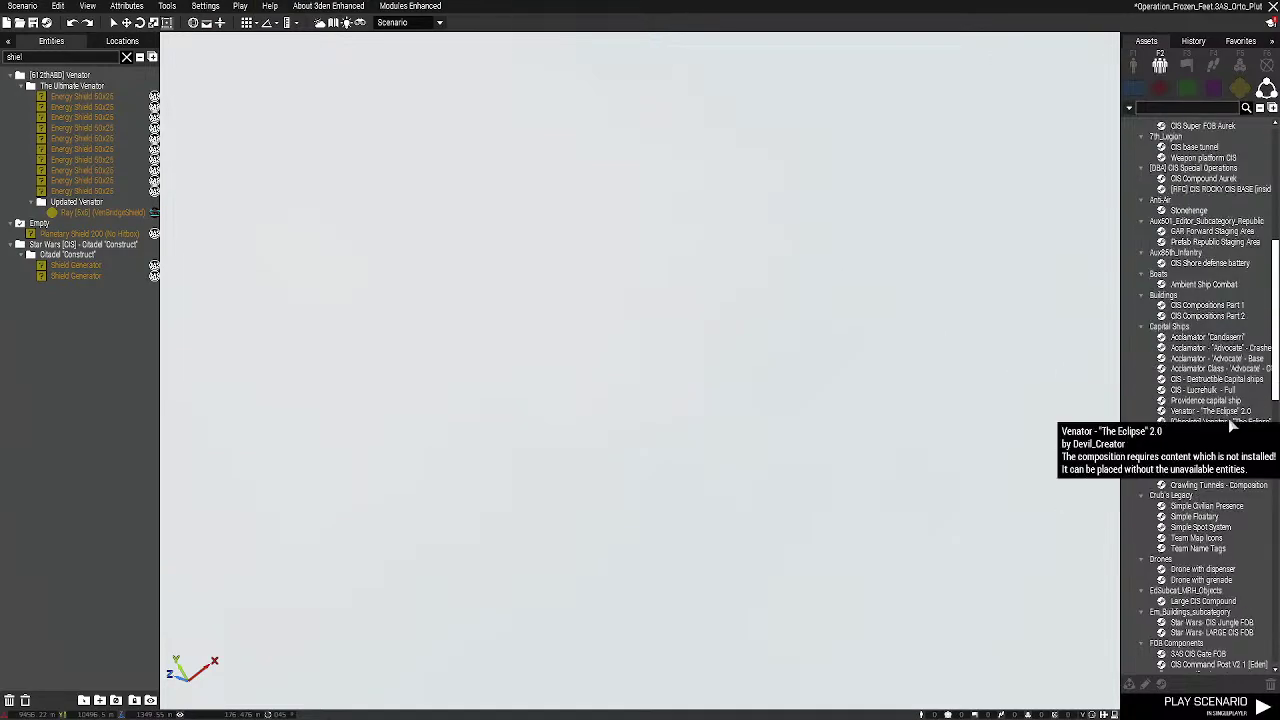
pyautogui.scroll(5, 1232, 405)
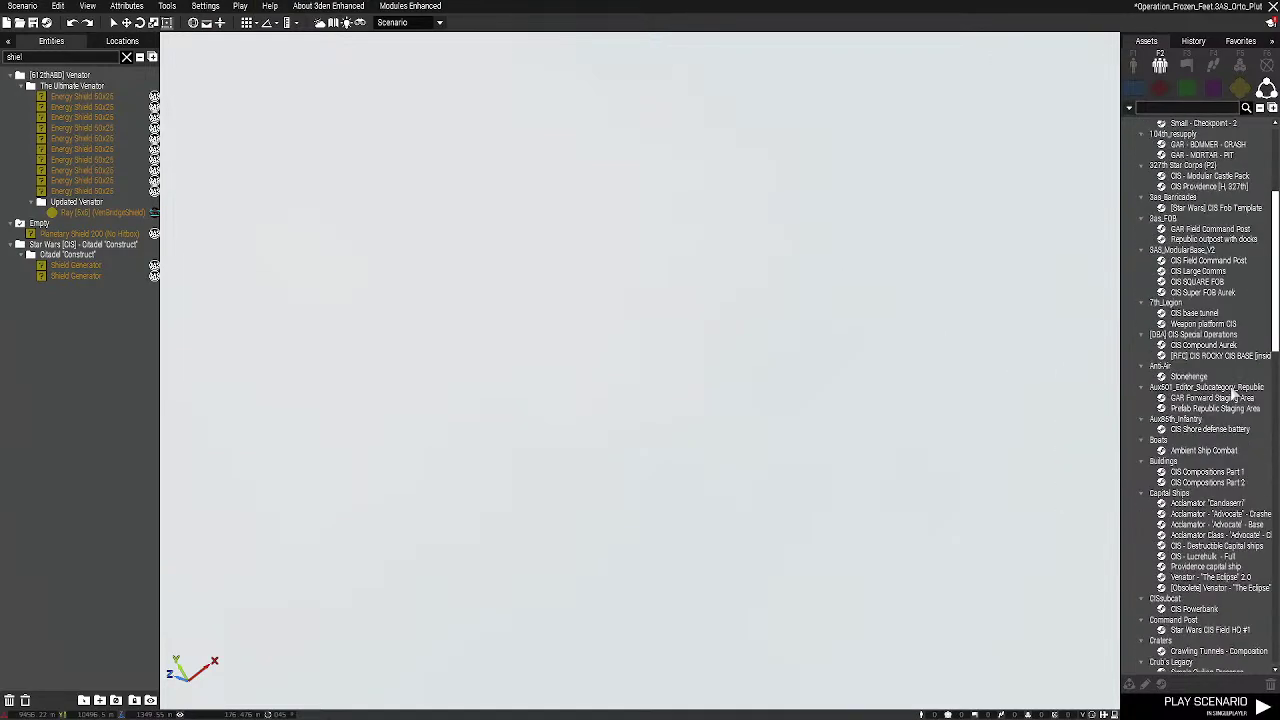
pyautogui.scroll(-13, 1228, 375)
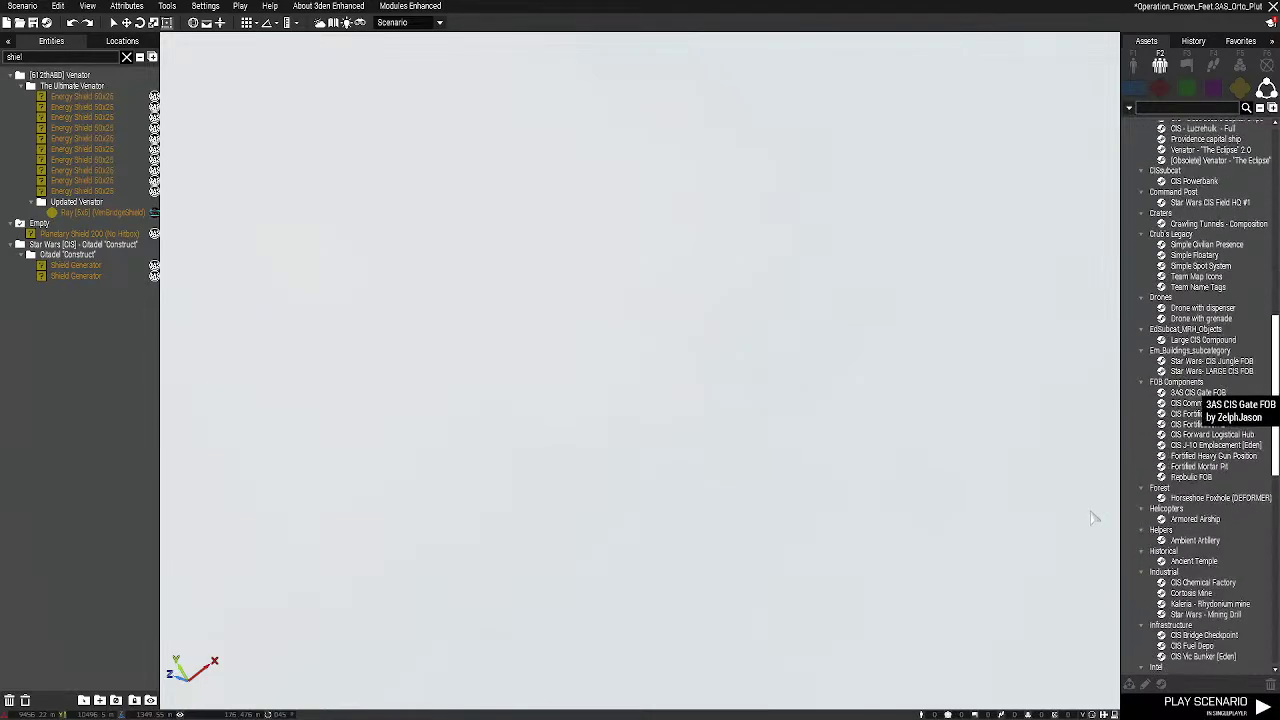
pyautogui.scroll(-4, 1187, 490)
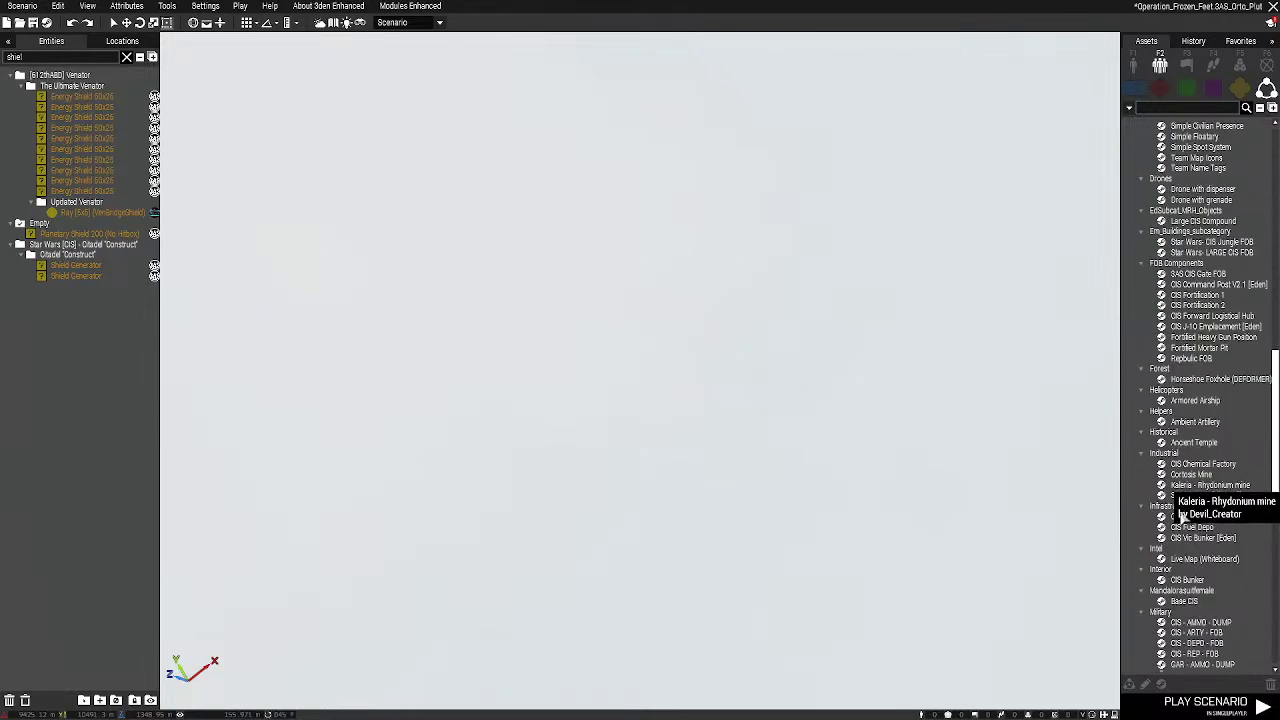
pyautogui.scroll(-3, 1192, 596)
pyautogui.scroll(-12, 1188, 583)
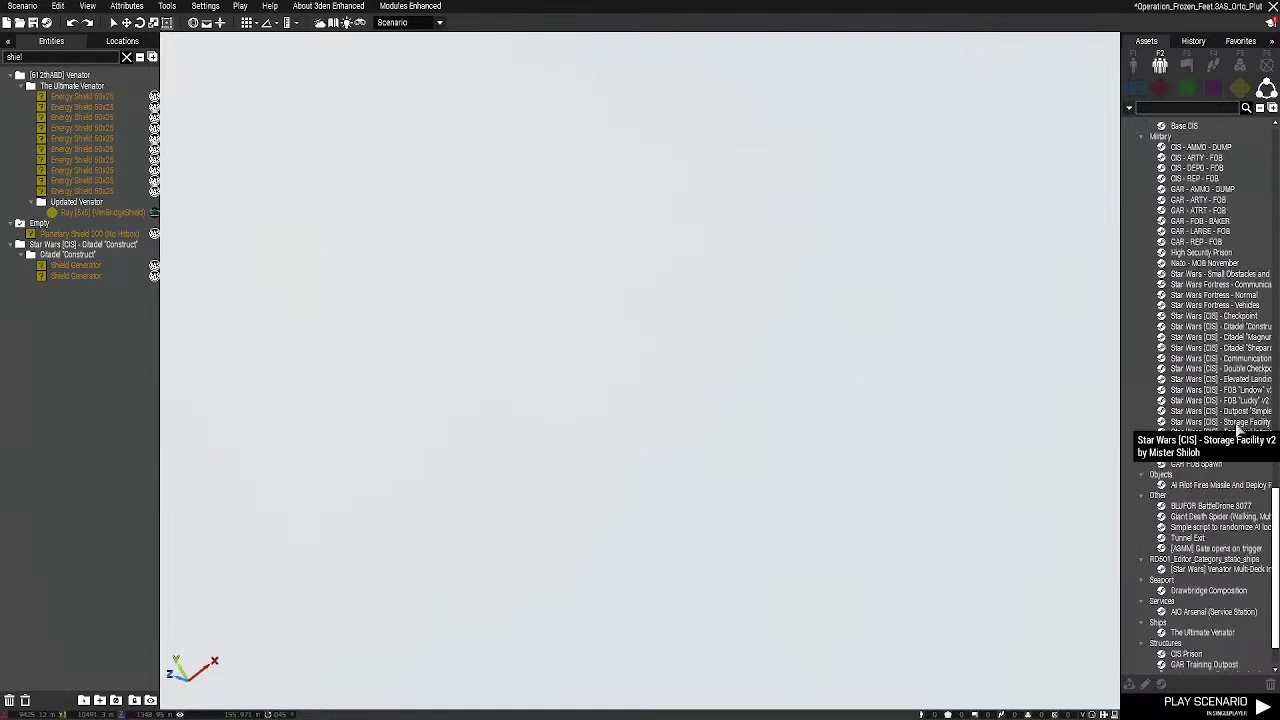
pyautogui.moveTo(1220, 421); pyautogui.dragTo(1243, 400)
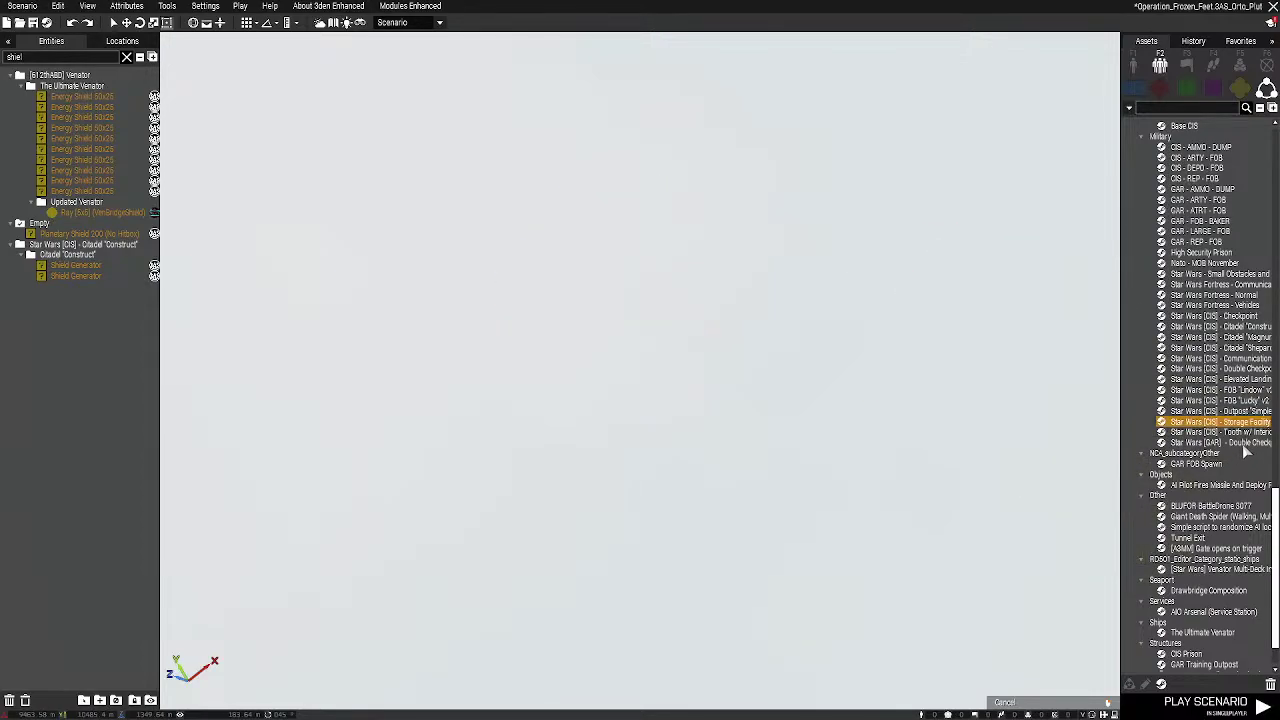
pyautogui.click(1248, 349)
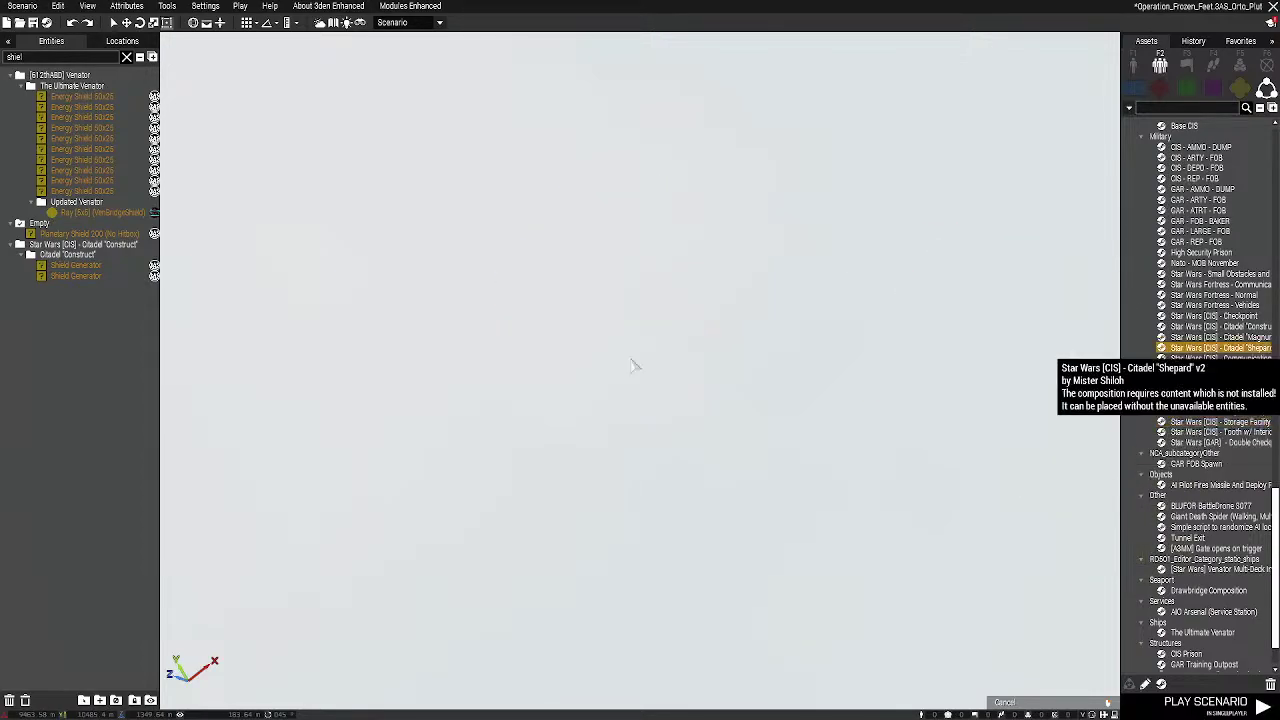
pyautogui.scroll(-4, 600, 340)
pyautogui.scroll(2, 590, 345)
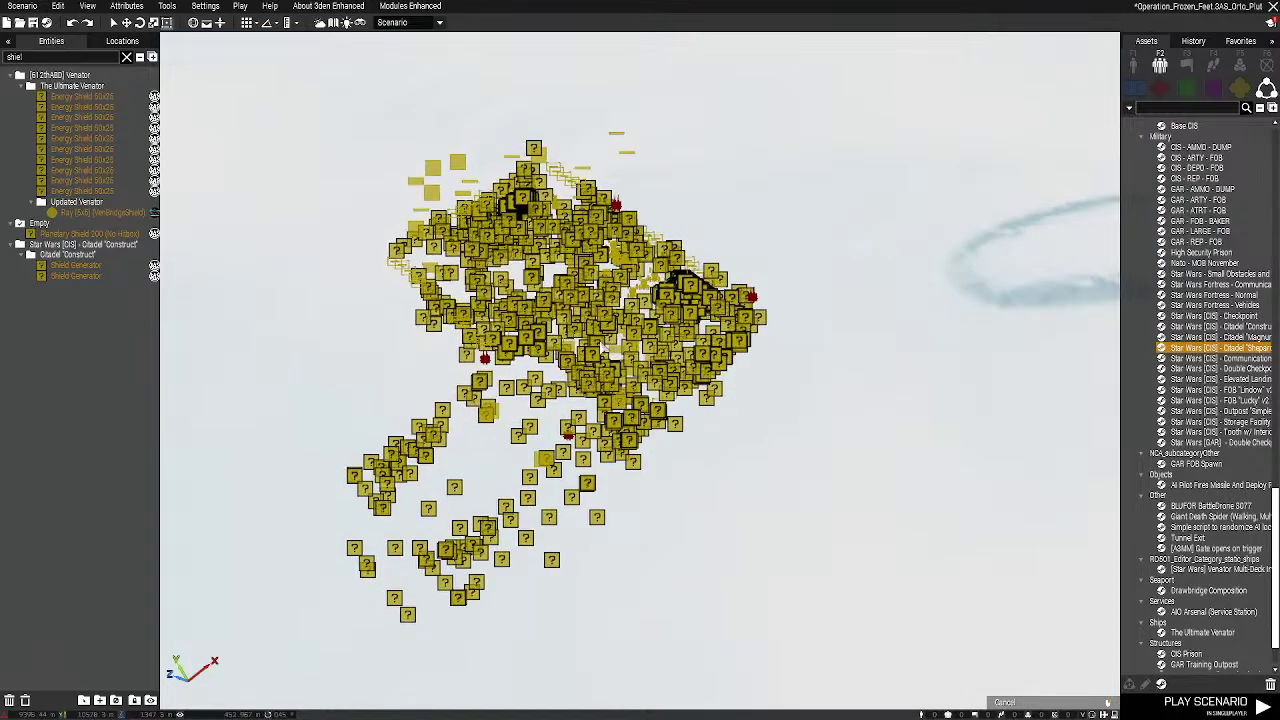
pyautogui.rightClick(612, 346)
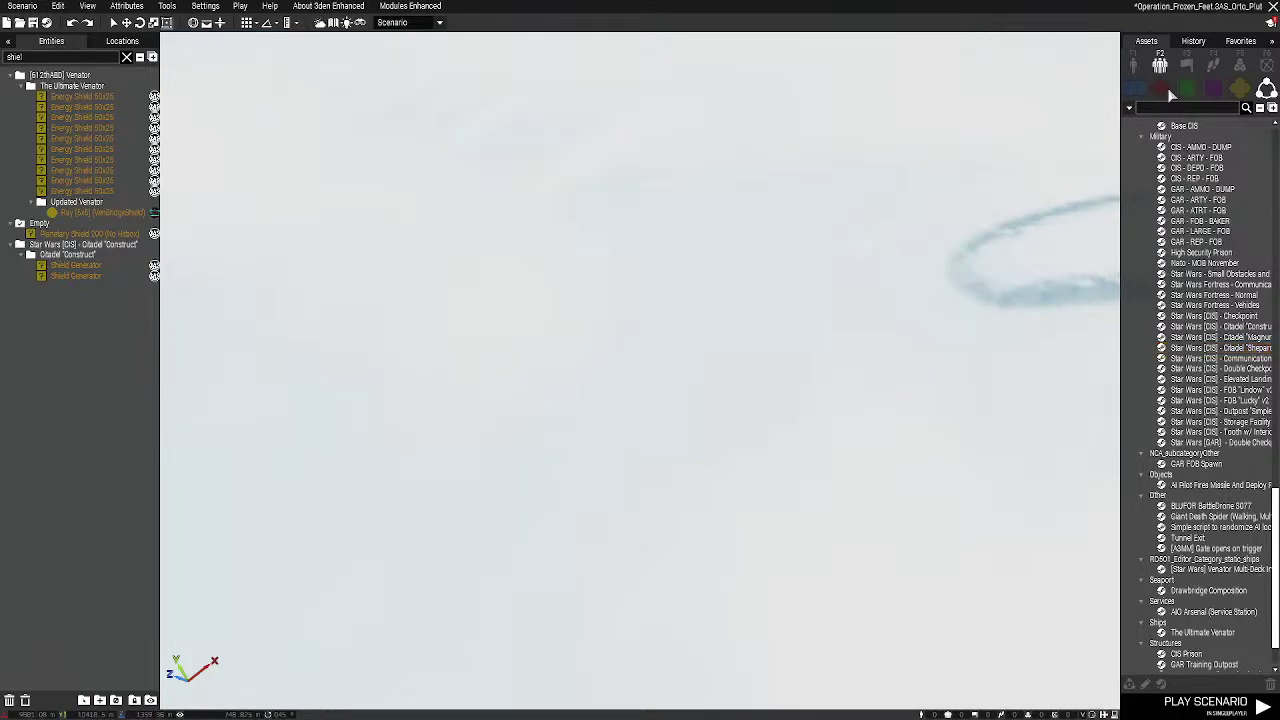
# List the individual OPFOR units and vehicles filtered by "AA"
pyautogui.click(1162, 90)
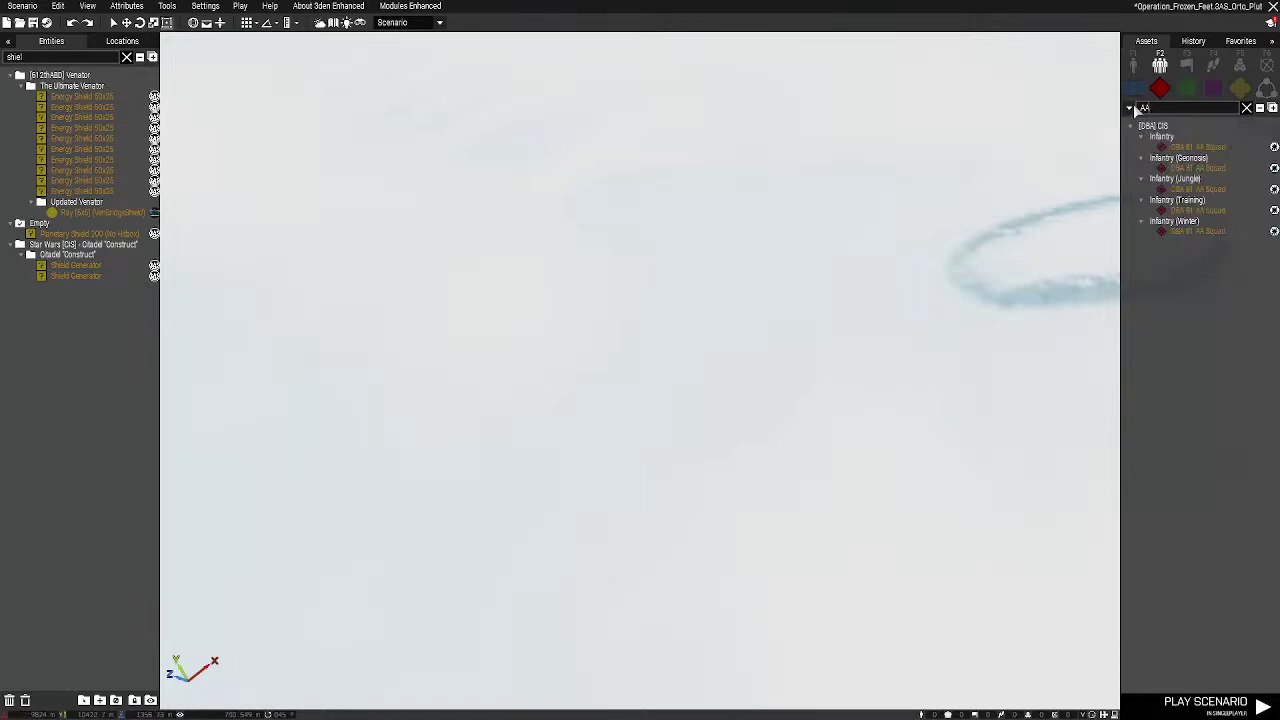
pyautogui.press('F1')
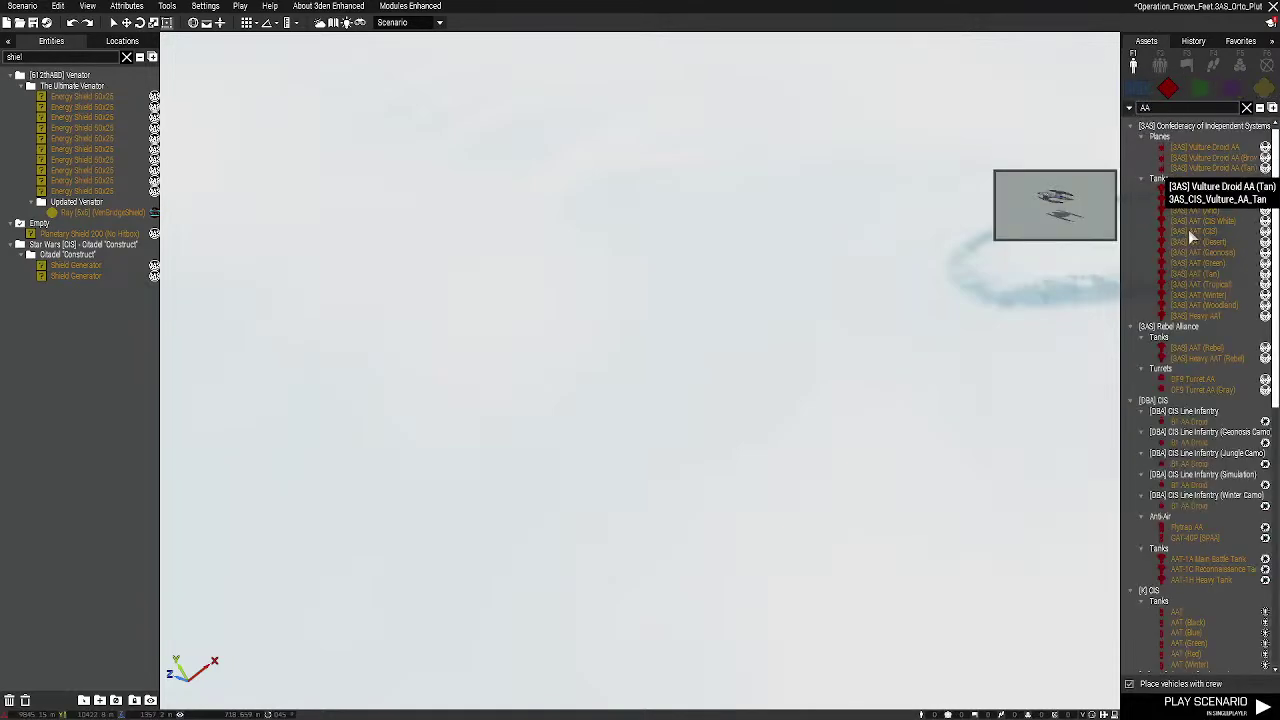
pyautogui.scroll(-4, 814, 306)
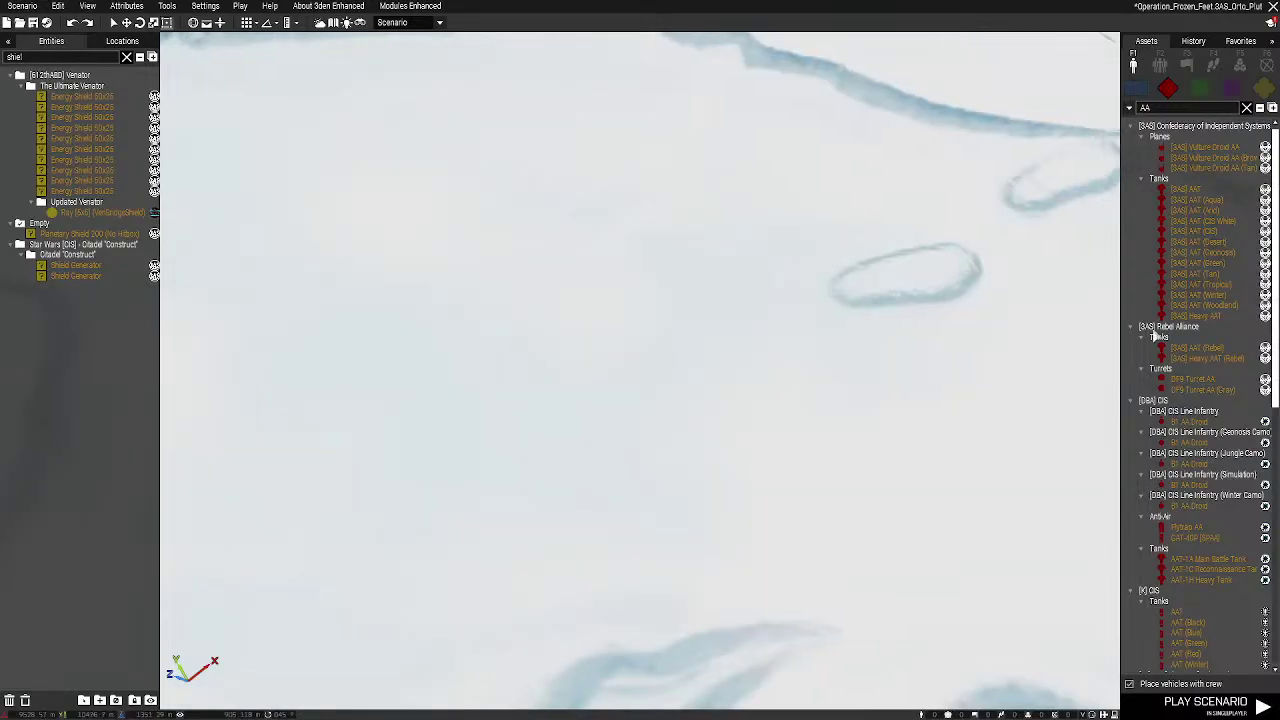
# Place three crewed [3AS] AAT (Winter) tanks on the open ice northeast of Butte Village and save the scenario
pyautogui.press('d')
pyautogui.click(1214, 296)
pyautogui.moveTo(826, 263); pyautogui.dragTo(640, 300, button='right')
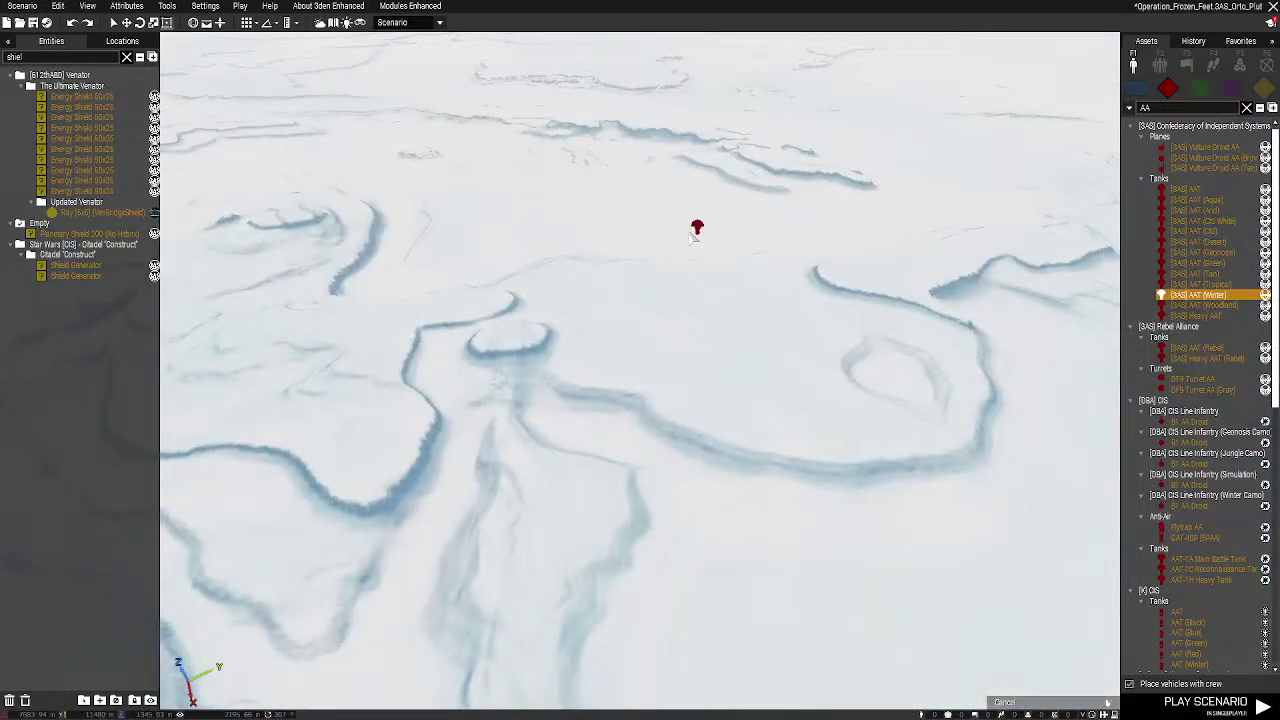
pyautogui.press('m')
pyautogui.scroll(-6, 538, 402)
pyautogui.scroll(2, 595, 354)
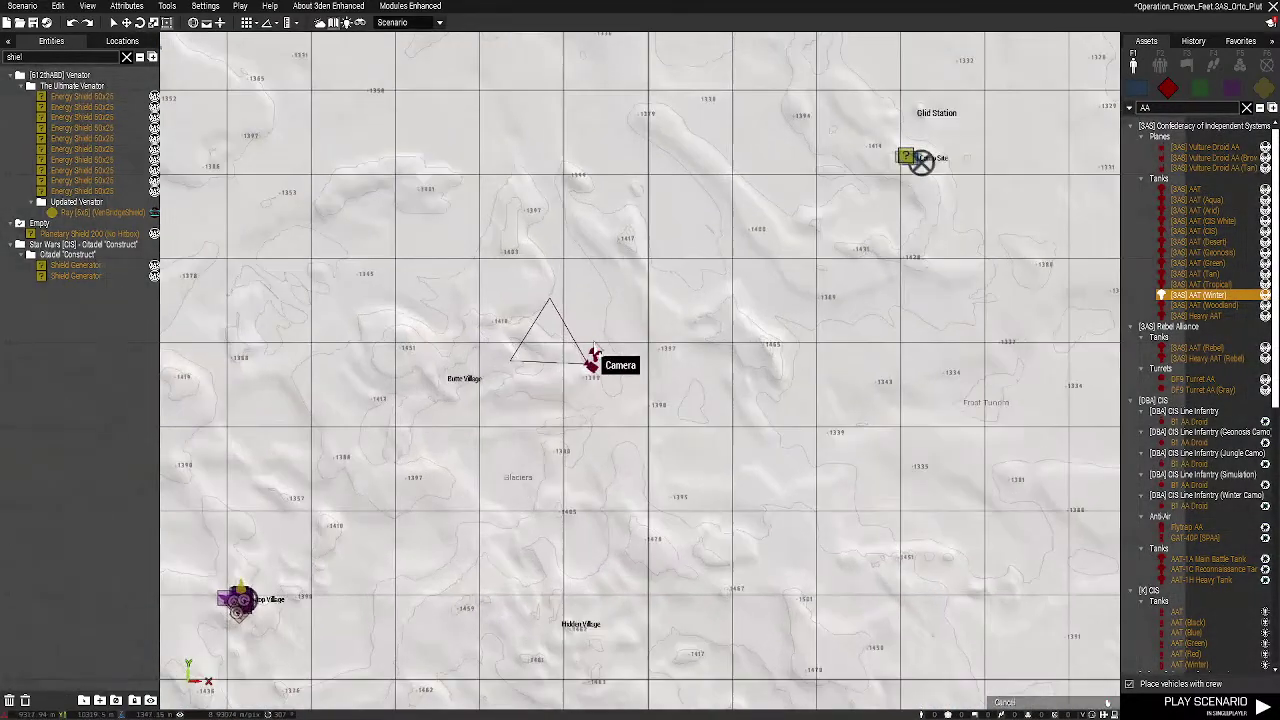
pyautogui.click(645, 338)
pyautogui.click(589, 313)
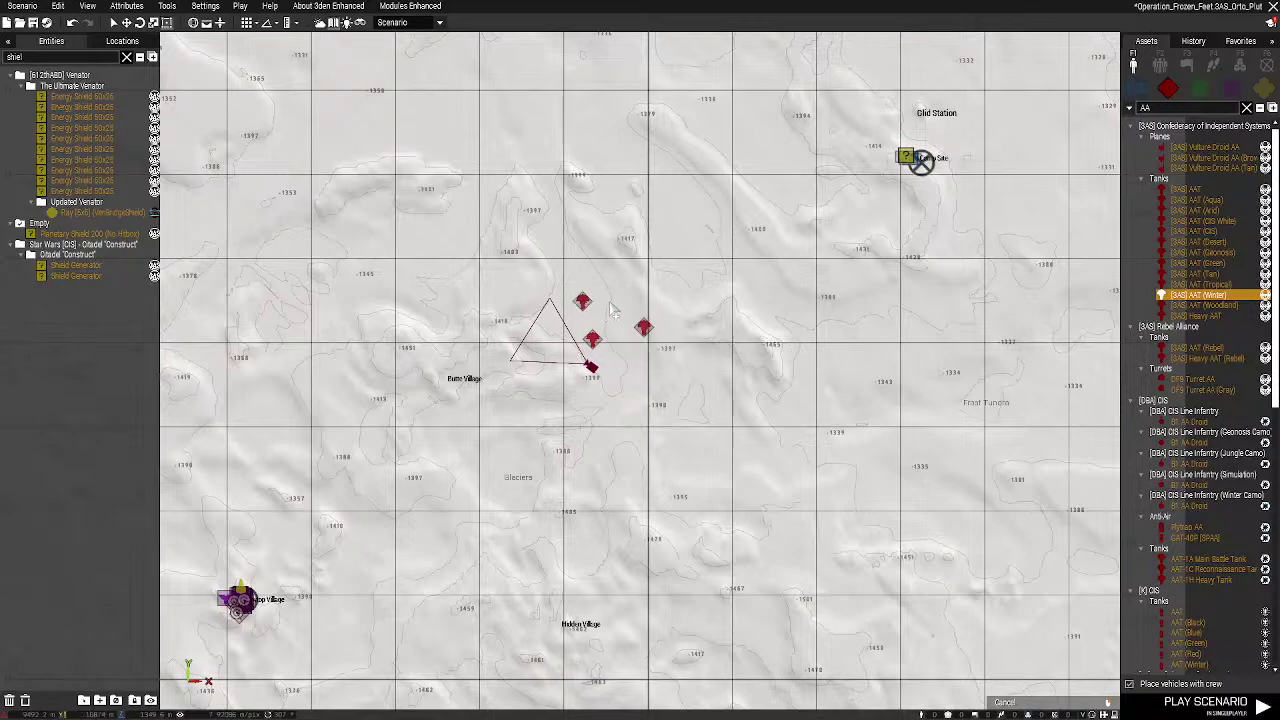
pyautogui.scroll(-2, 645, 451)
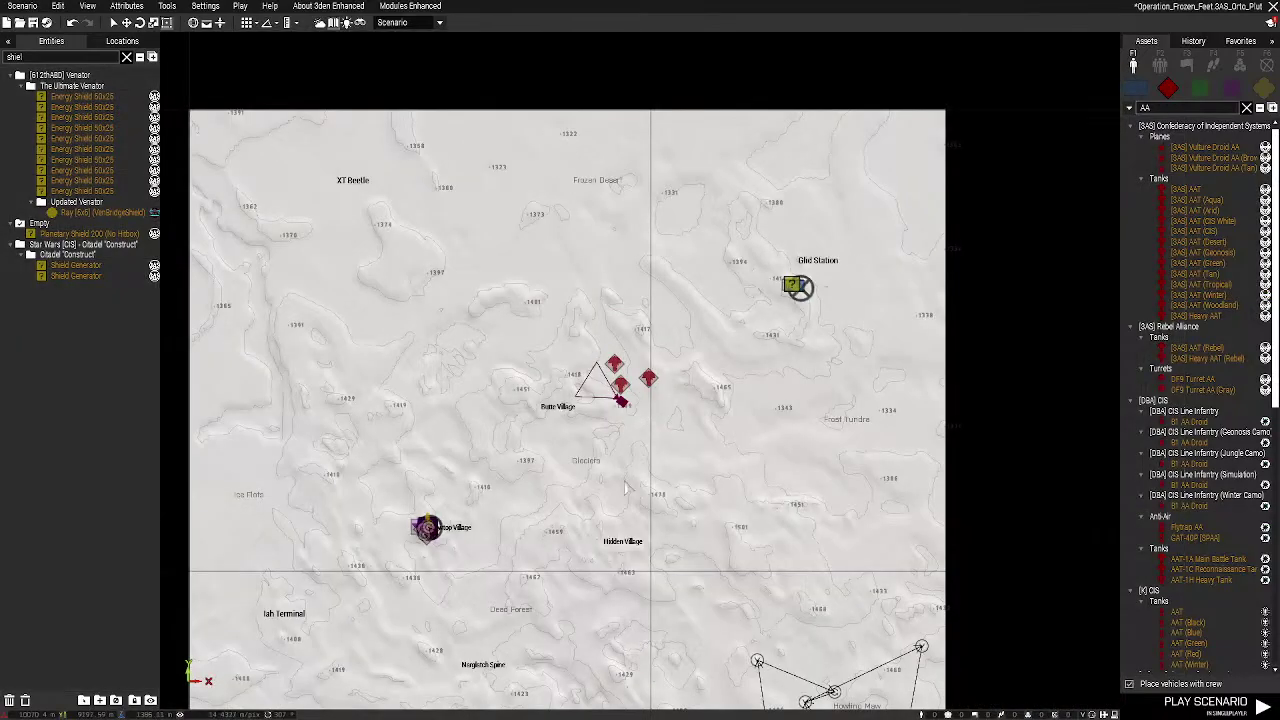
pyautogui.scroll(-2, 638, 452)
pyautogui.hotkey('ctrl', 's')
# Review the layout of all placed forces across the map and inspect the icy terrain around the Glaciers and Dead Forest
pyautogui.moveTo(640, 448); pyautogui.dragTo(780, 254, button='right')
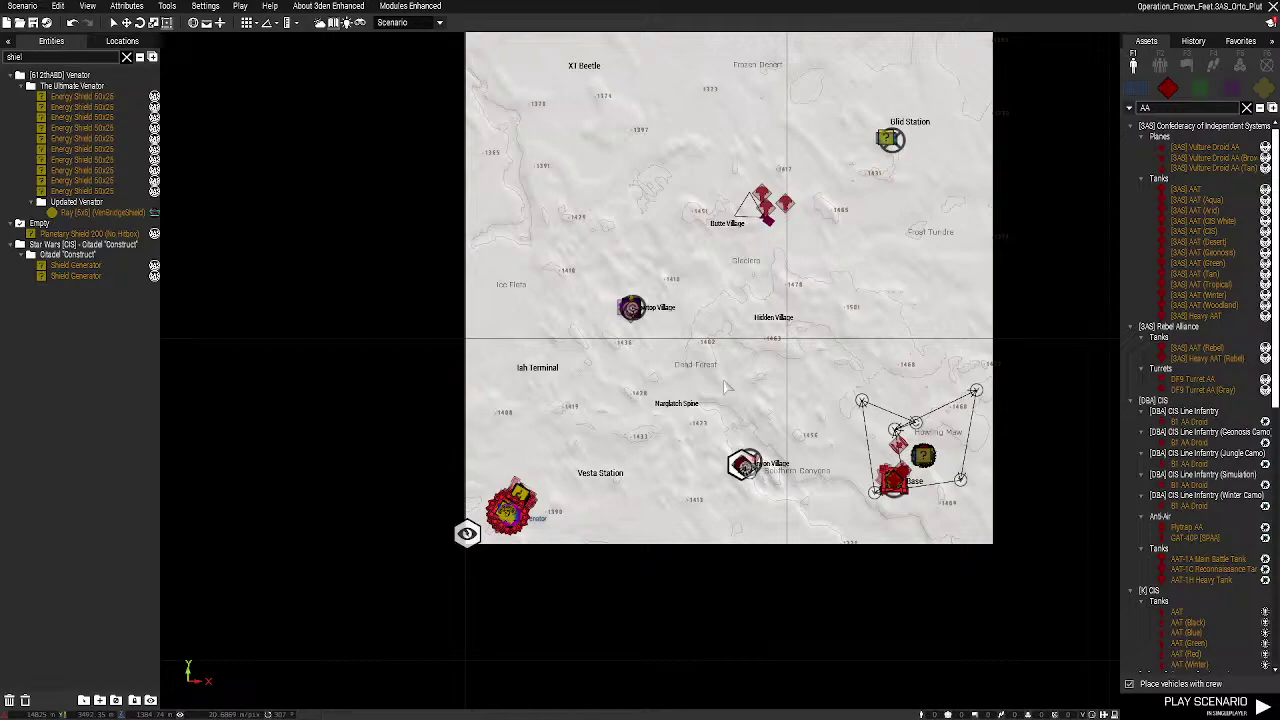
pyautogui.moveTo(789, 179); pyautogui.dragTo(740, 276, button='right')
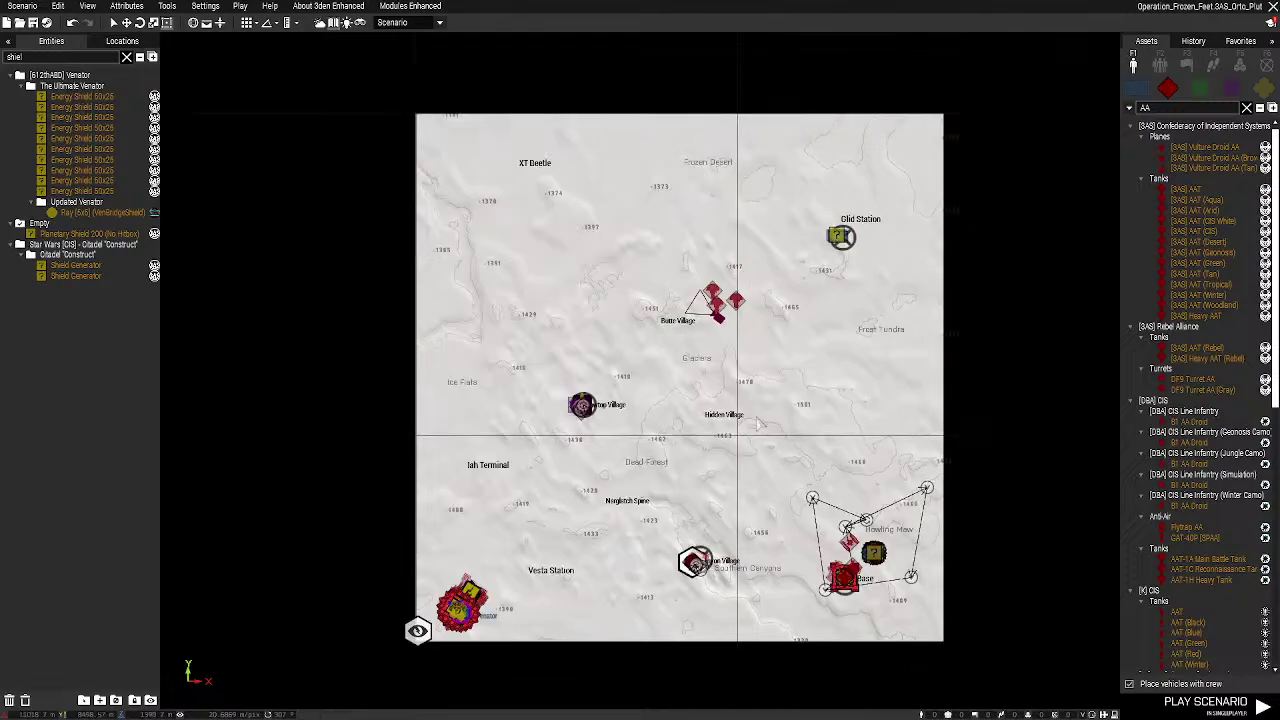
pyautogui.moveTo(797, 360); pyautogui.dragTo(842, 287, button='right')
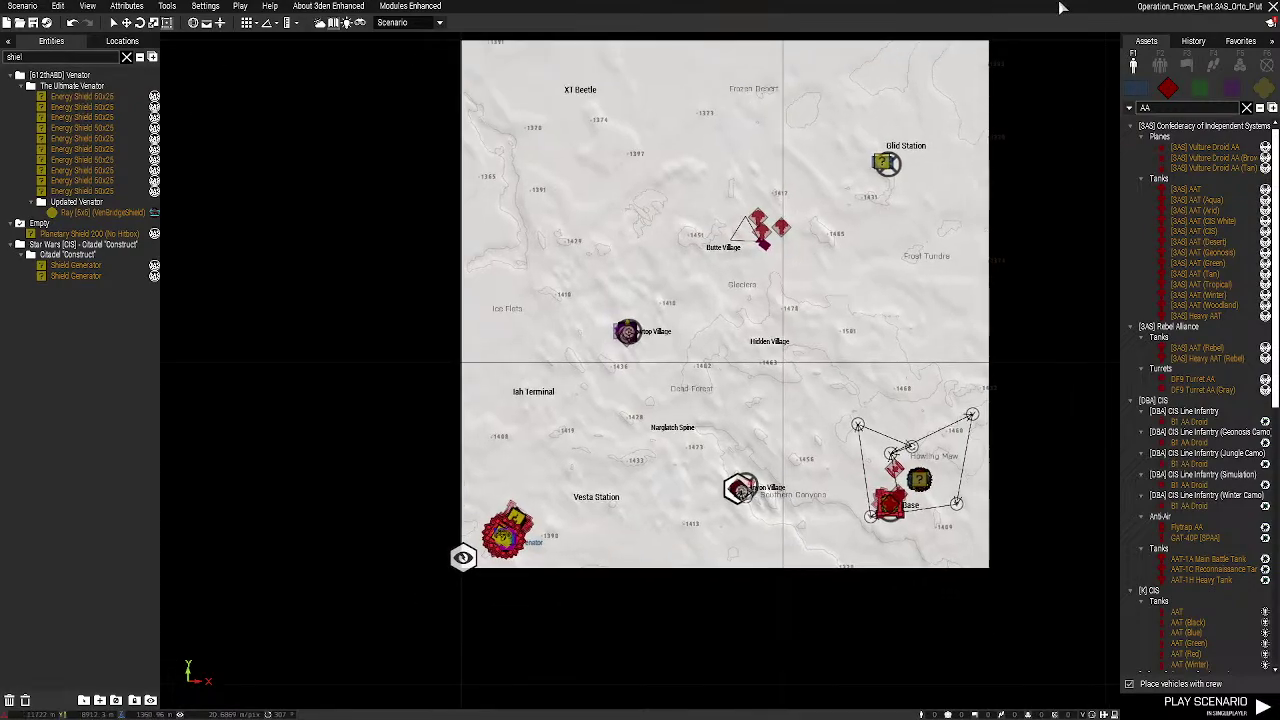
pyautogui.press('m')
pyautogui.moveTo(130, 556); pyautogui.dragTo(20, 556, button='right')
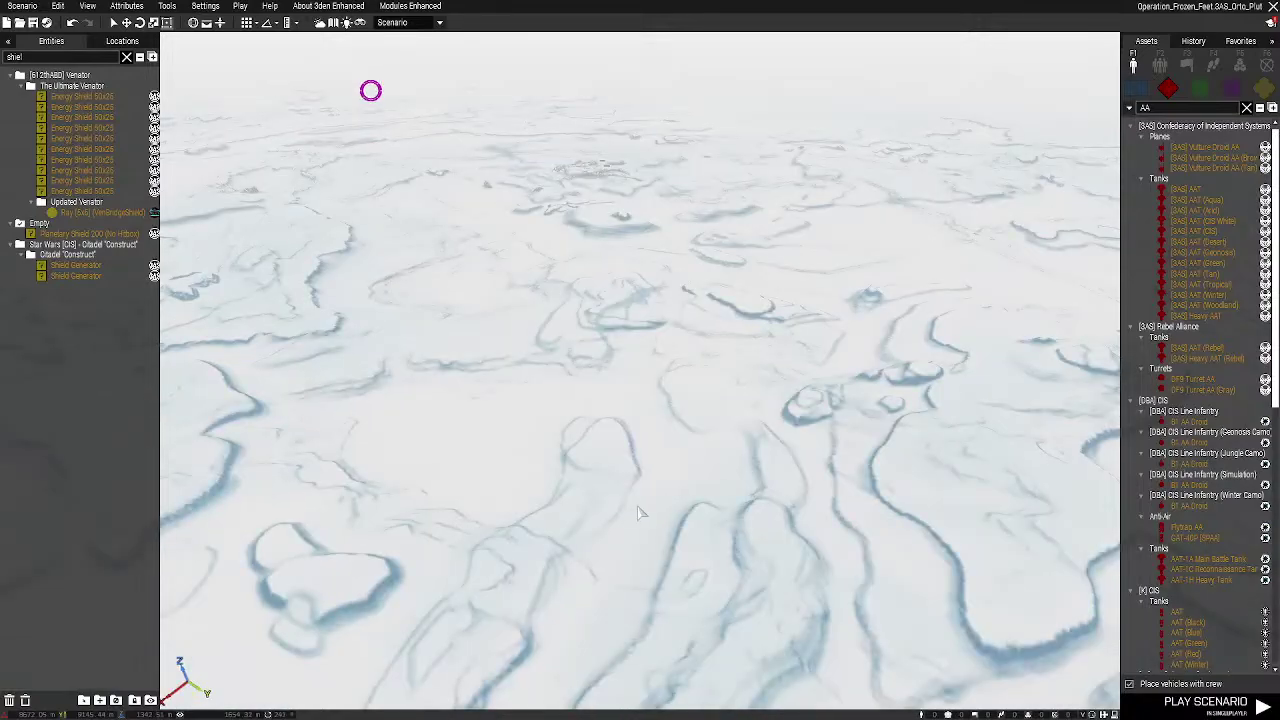
pyautogui.press('w')
pyautogui.moveTo(780, 545)
pyautogui.mouseDown(button='right')
pyautogui.moveTo(602, 555)
pyautogui.moveTo(498, 470)
pyautogui.mouseUp(button='right')
pyautogui.press('m')
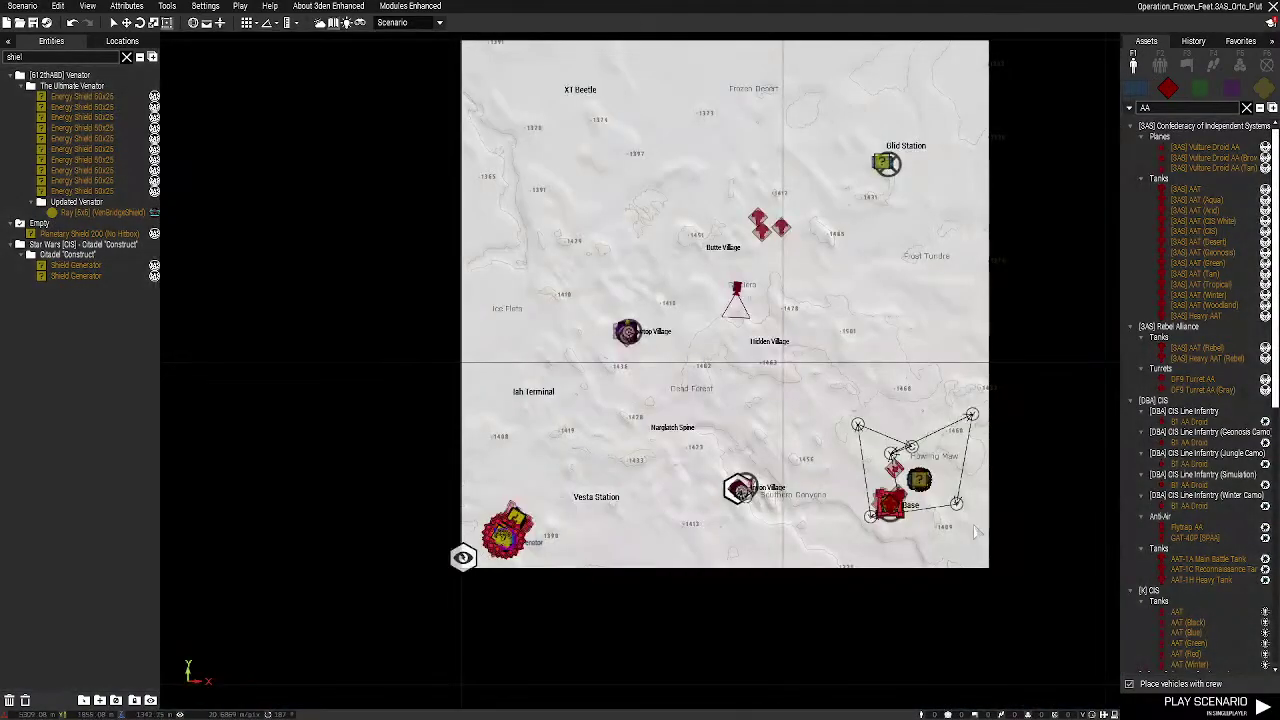
pyautogui.scroll(5, 926, 522)
pyautogui.scroll(-3, 834, 488)
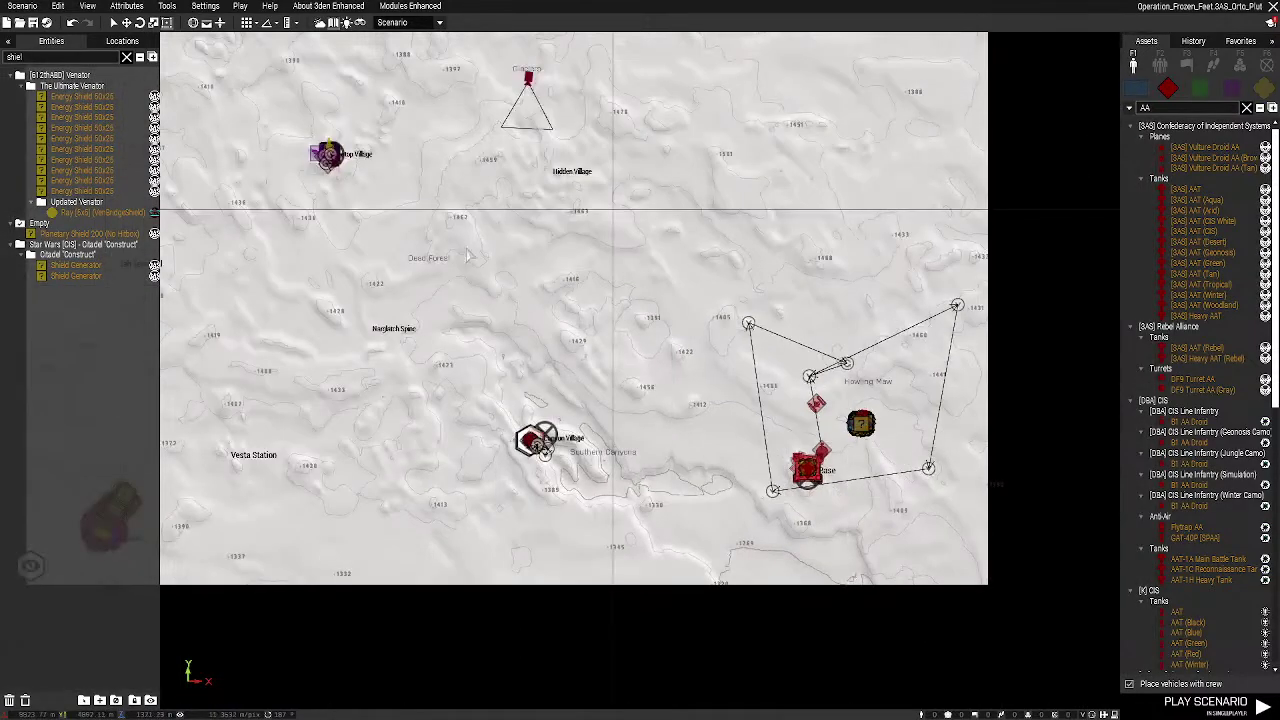
pyautogui.scroll(-3, 683, 460)
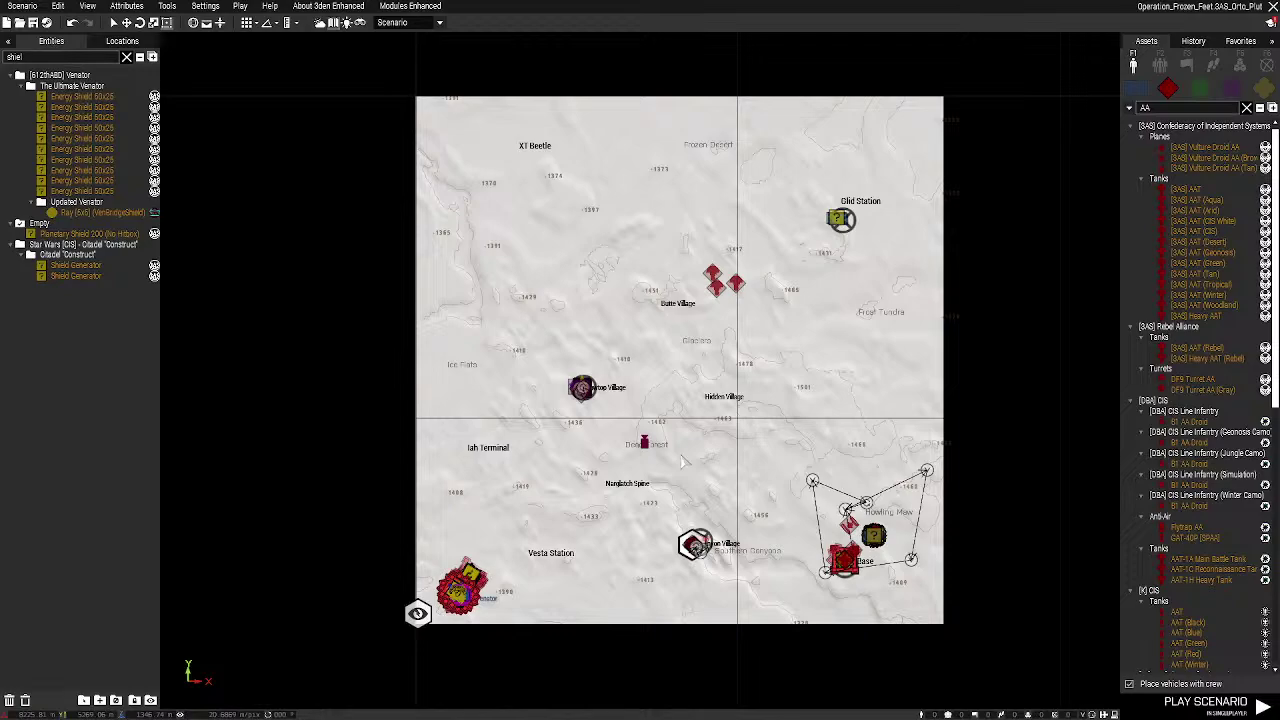
pyautogui.moveTo(762, 524); pyautogui.dragTo(697, 462, button='right')
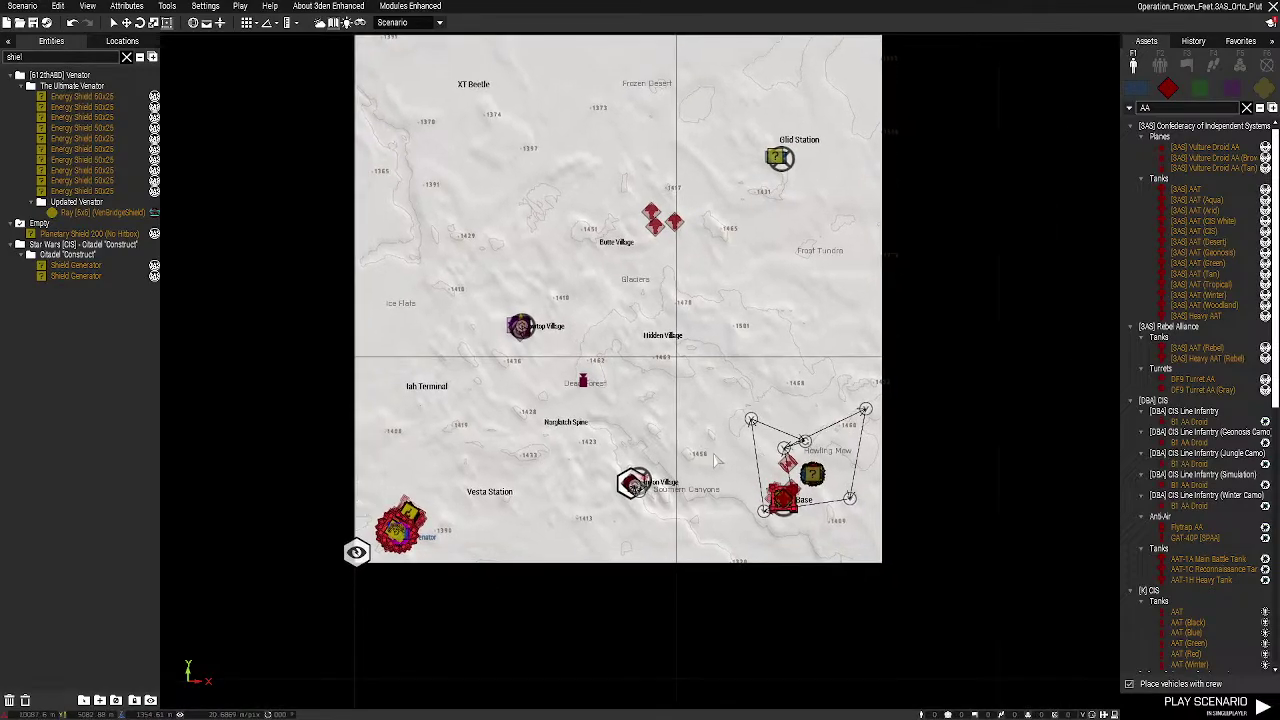
pyautogui.press('m')
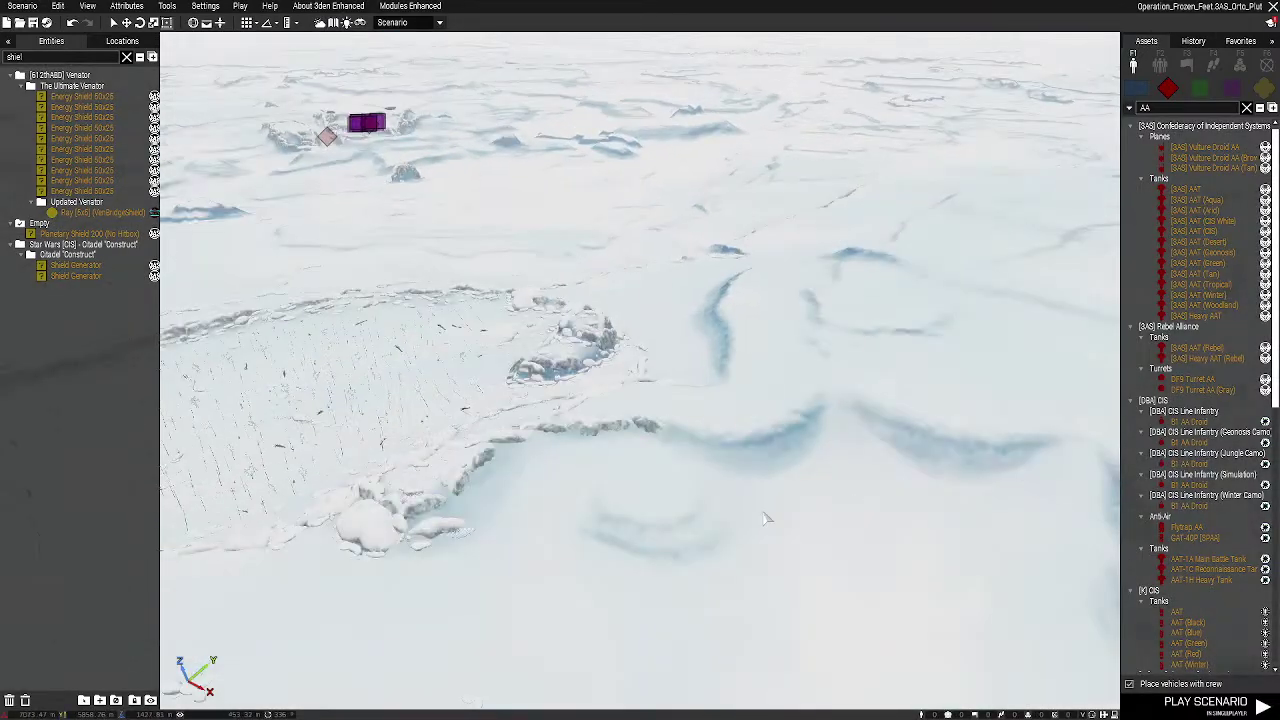
pyautogui.press('w')
pyautogui.moveTo(767, 518); pyautogui.dragTo(530, 438, button='right')
pyautogui.press('m')
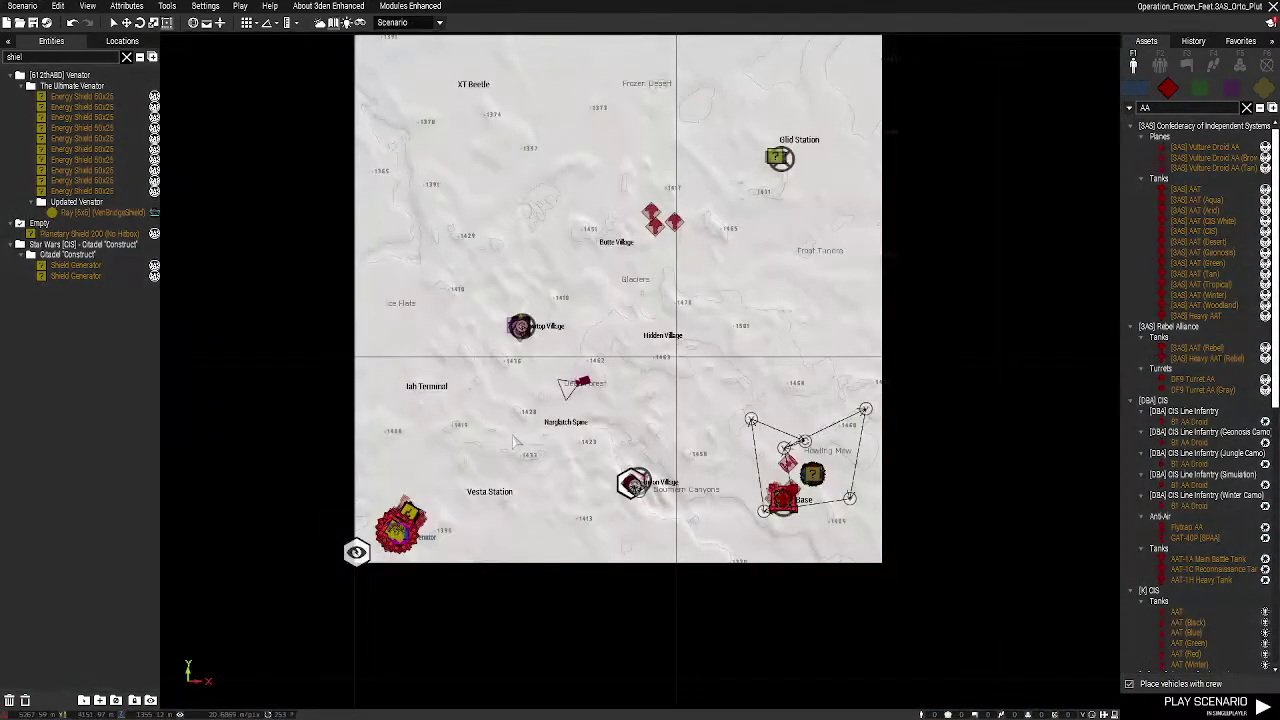
# Save the scenario and export it to multiplayer
pyautogui.click(22, 5)
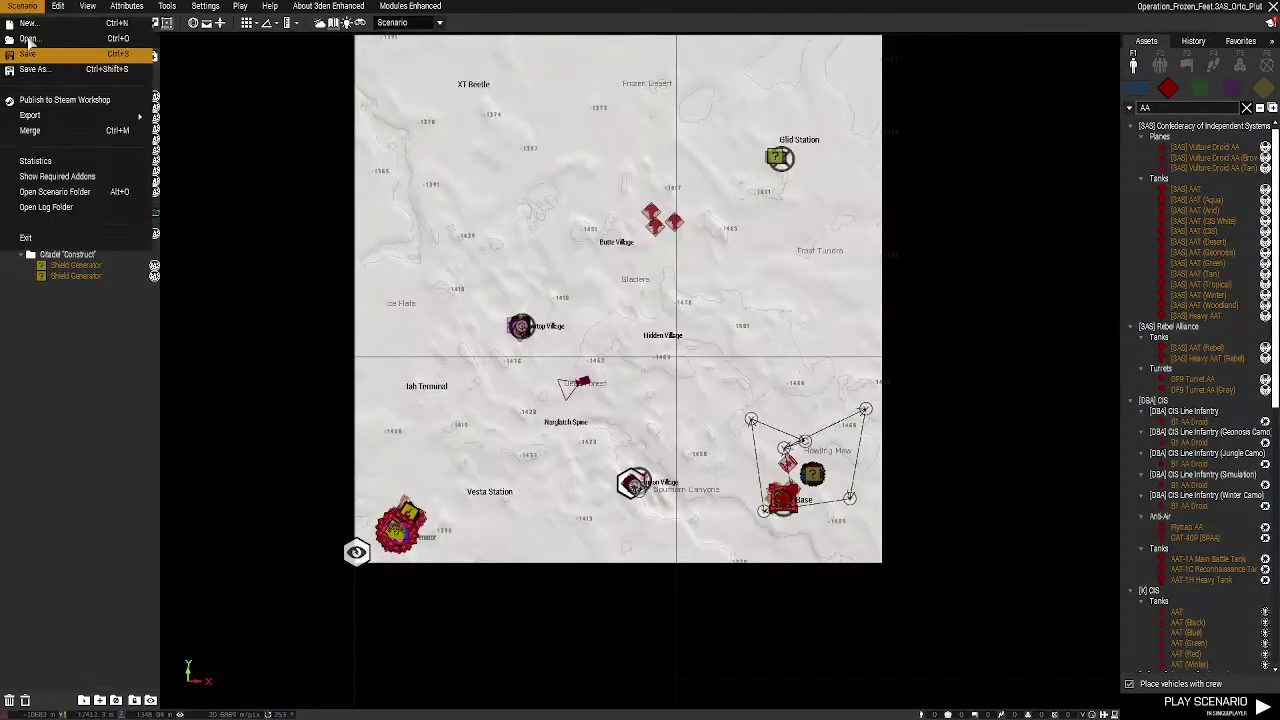
pyautogui.click(32, 50)
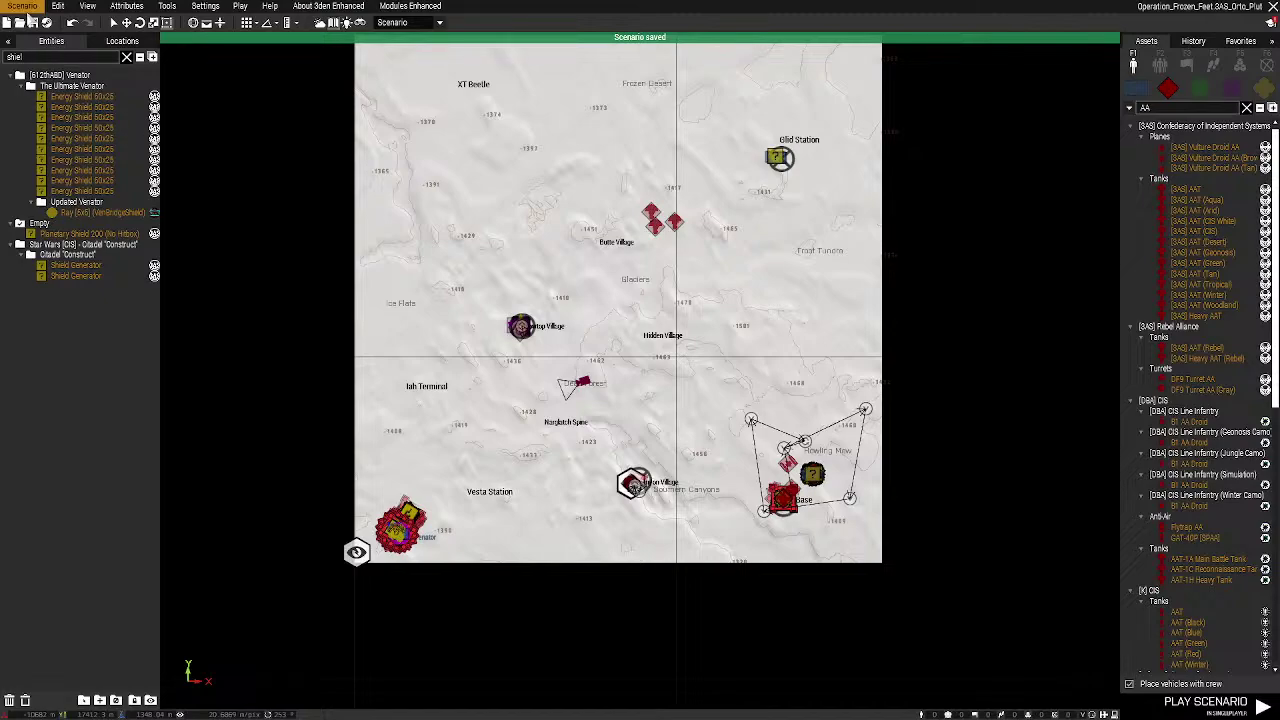
pyautogui.click(24, 6)
pyautogui.moveTo(76, 114)
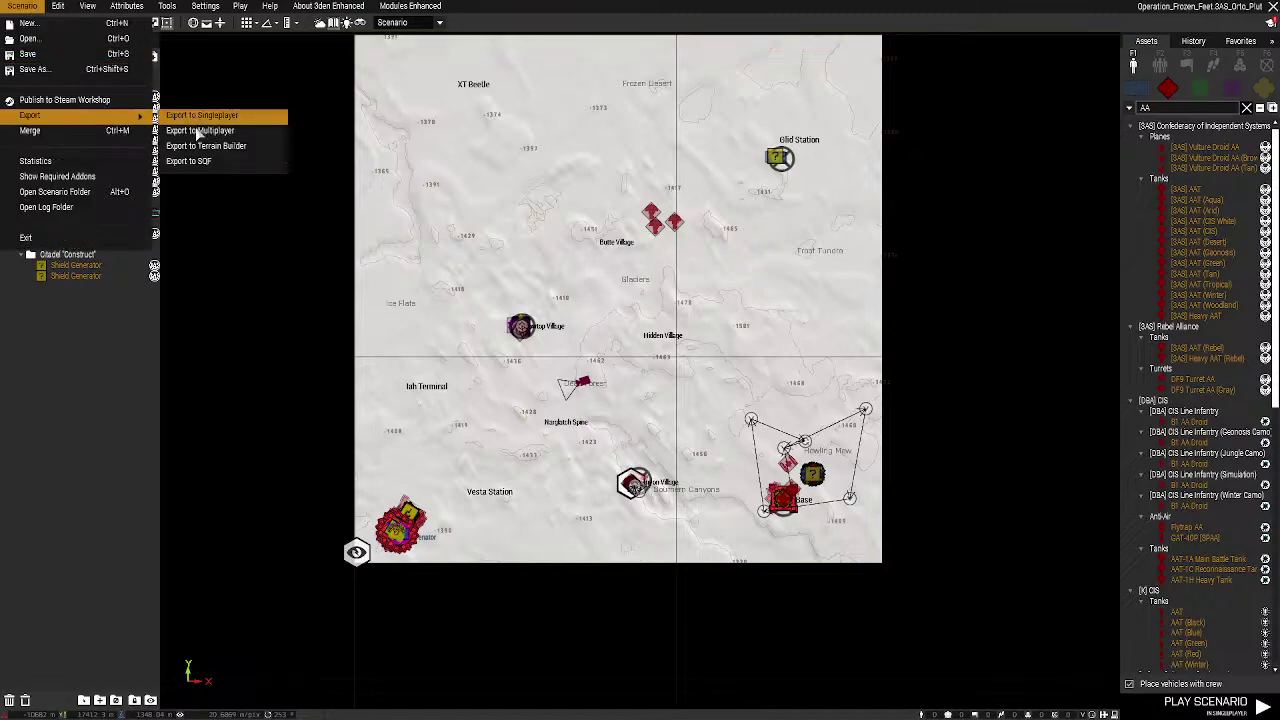
pyautogui.click(200, 131)
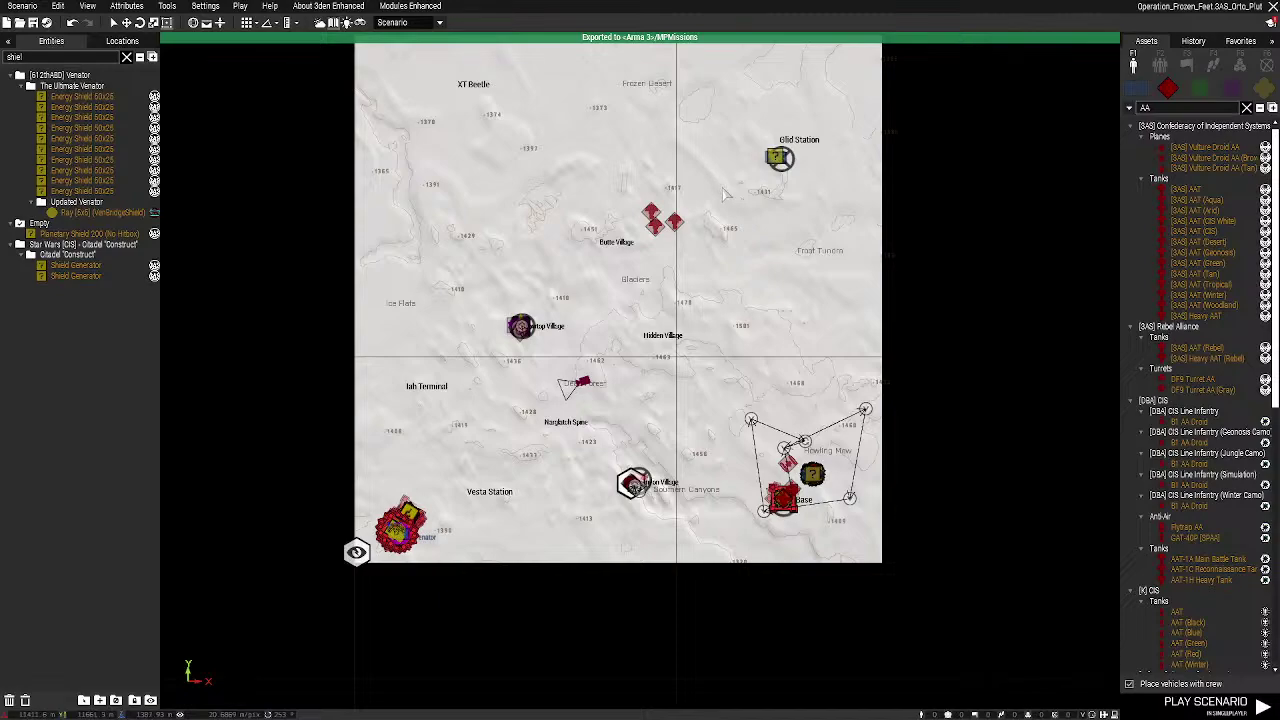
# Host the scenario as a multiplayer session on LAN and disable AI for the BLUFOR roles
pyautogui.click(33, 7)
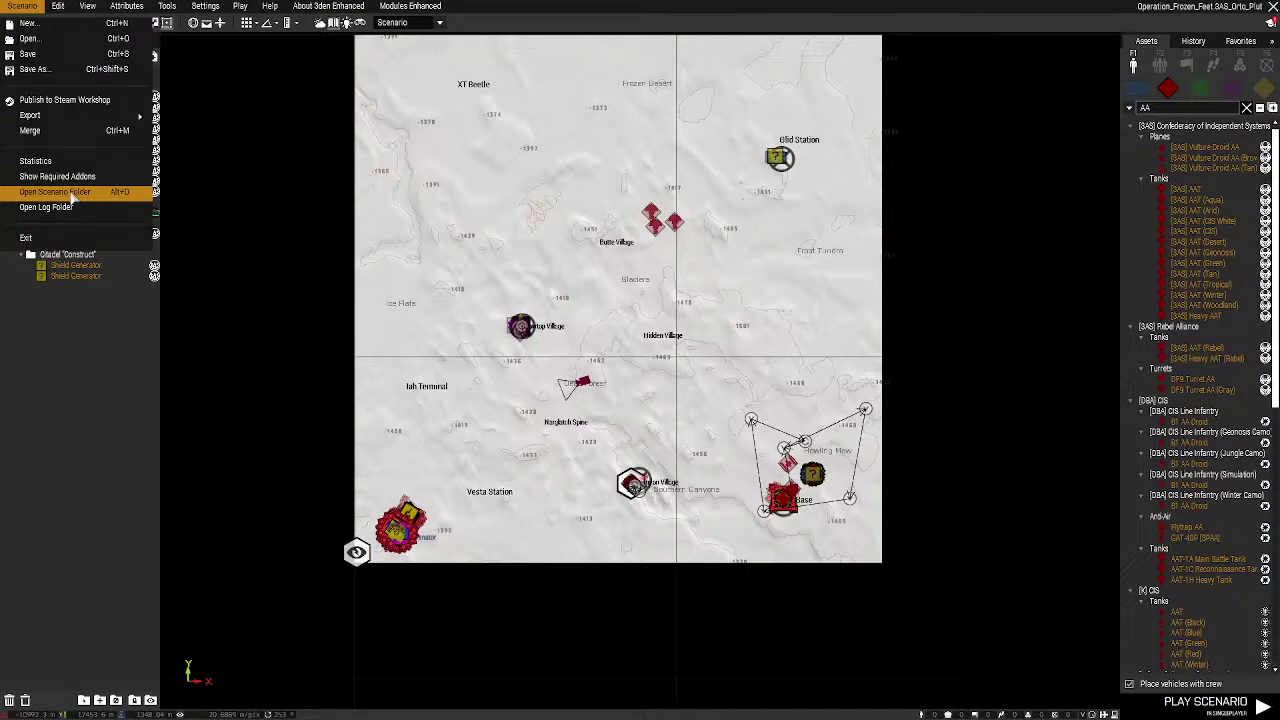
pyautogui.click(432, 74)
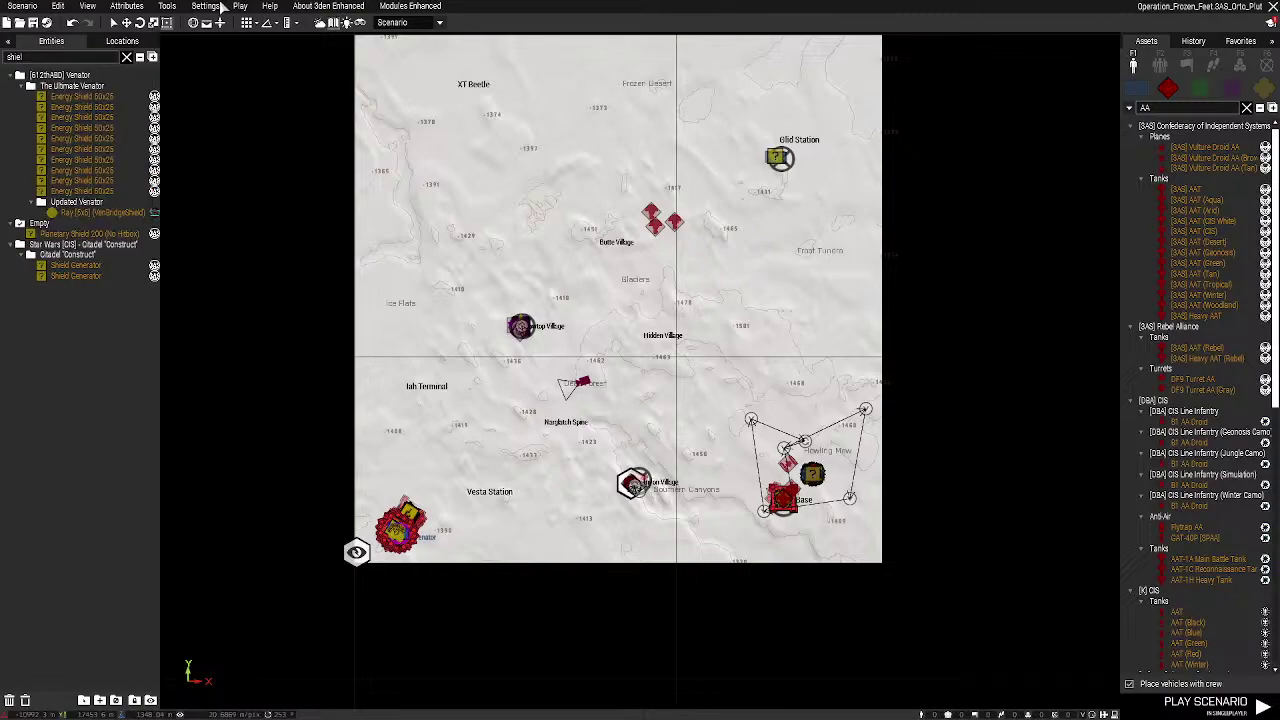
pyautogui.click(289, 99)
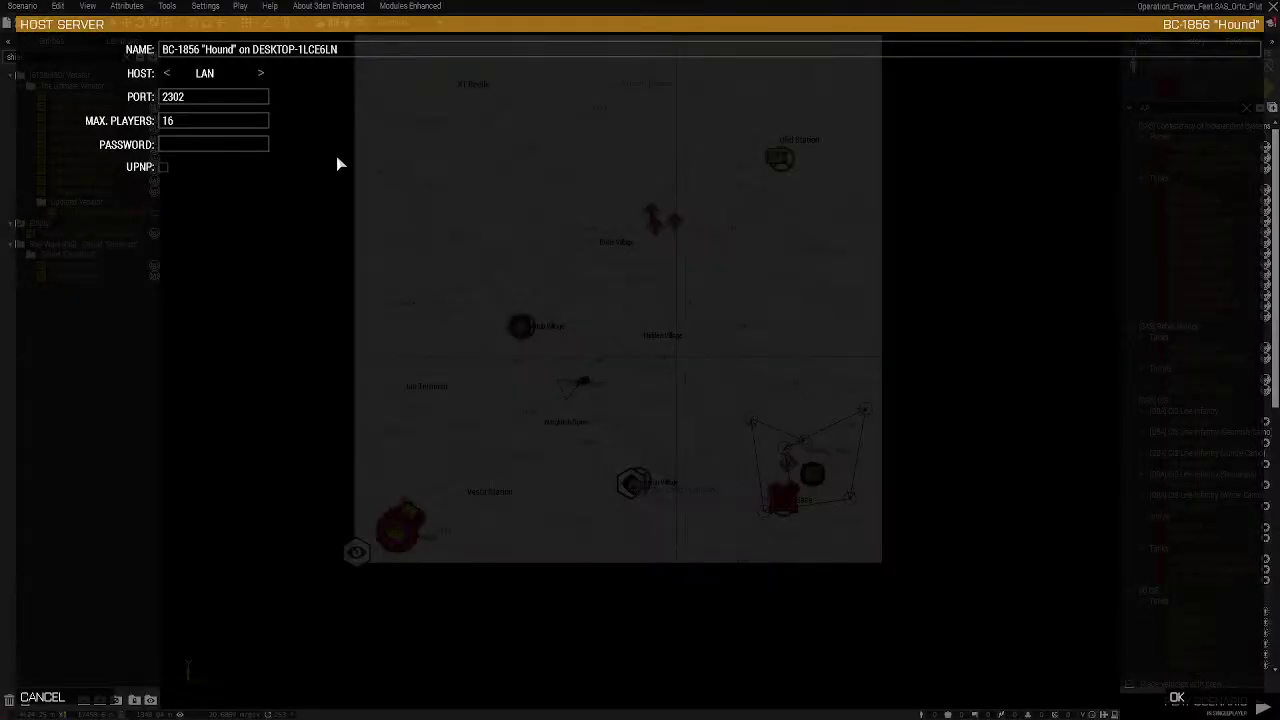
pyautogui.scroll(-5, 306, 284)
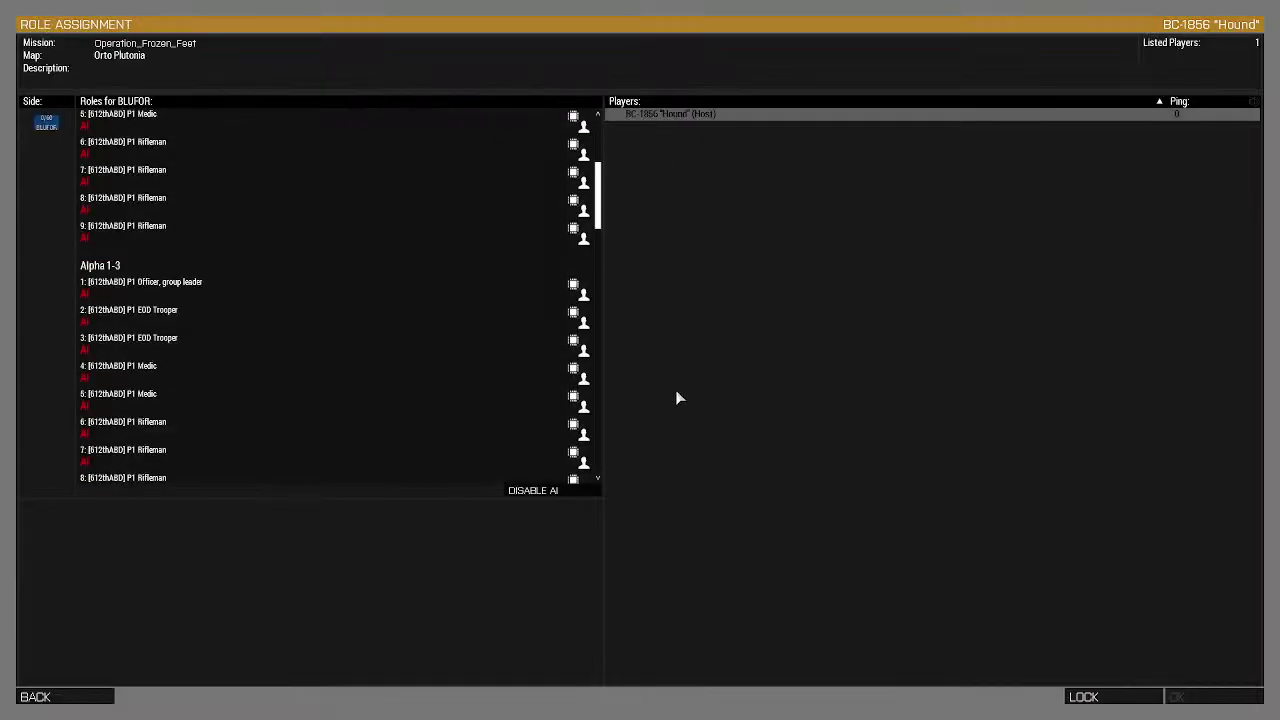
pyautogui.scroll(5, 377, 151)
pyautogui.scroll(-6, 200, 400)
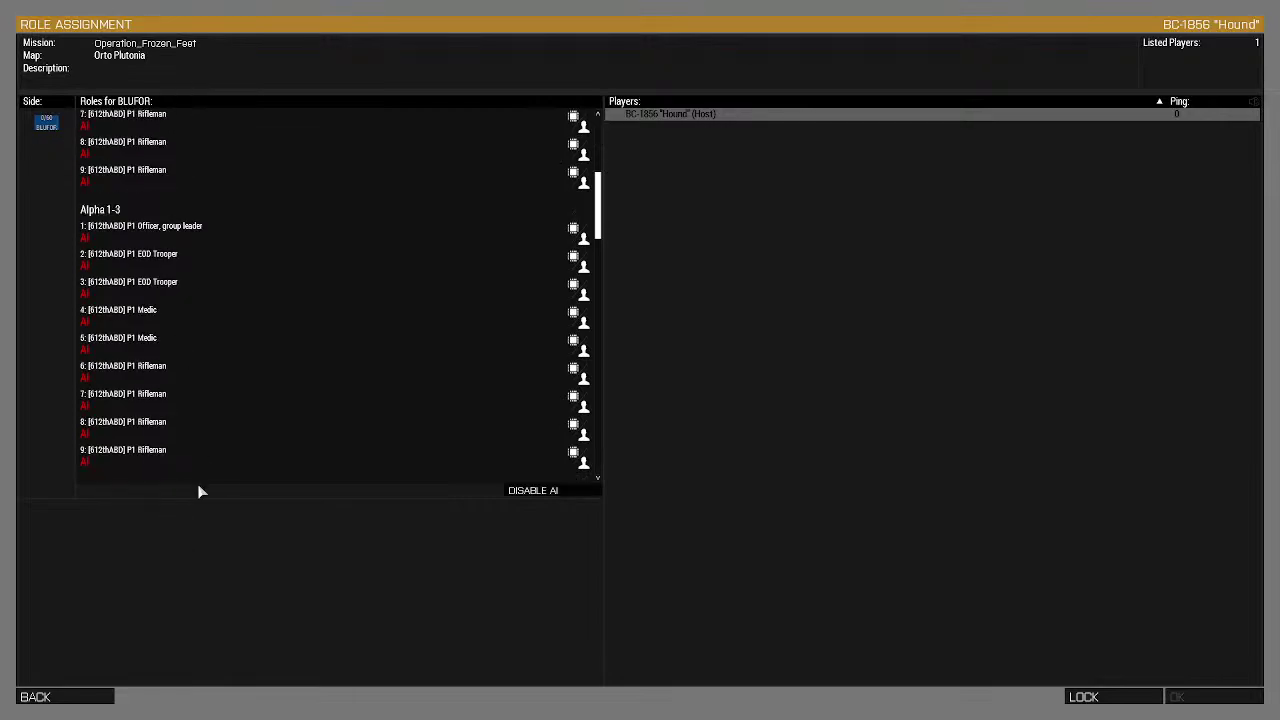
pyautogui.click(533, 490)
pyautogui.scroll(2, 255, 160)
pyautogui.scroll(4, 255, 154)
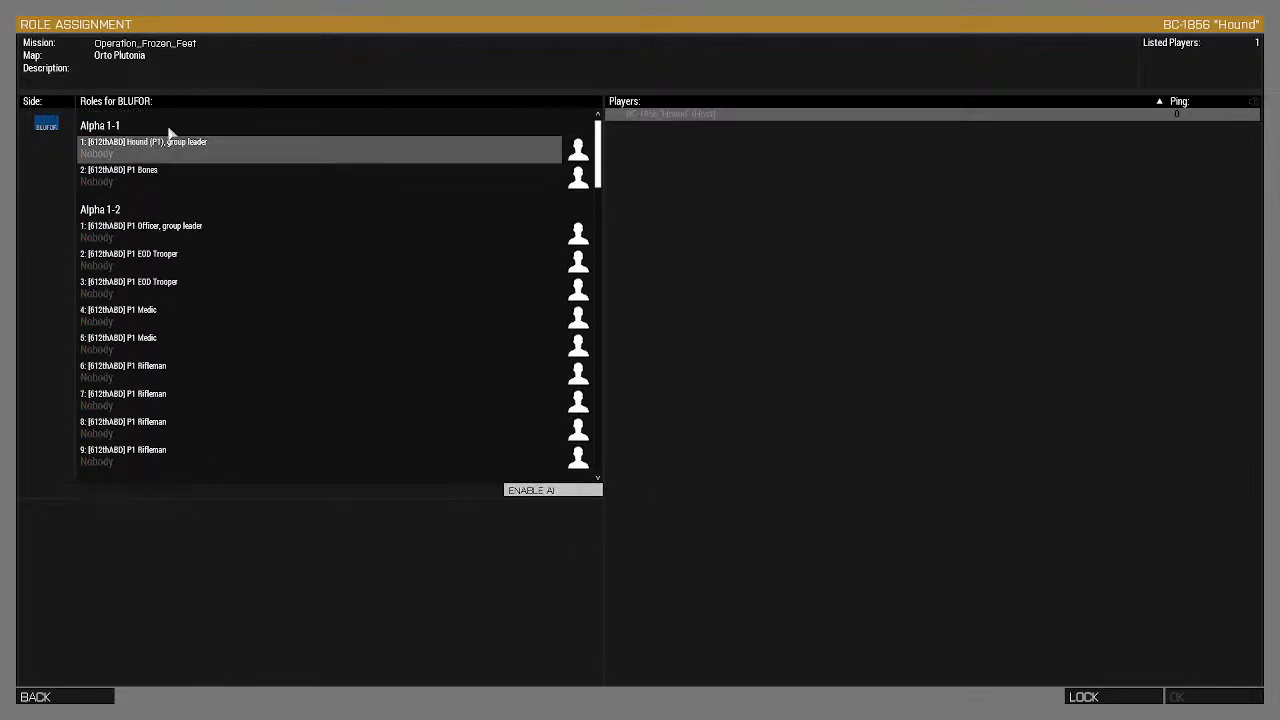
# Start the mission as the Alpha 1-1 group leader and check the character in third person with the weapon put away
pyautogui.click(192, 153)
pyautogui.click(1238, 704)
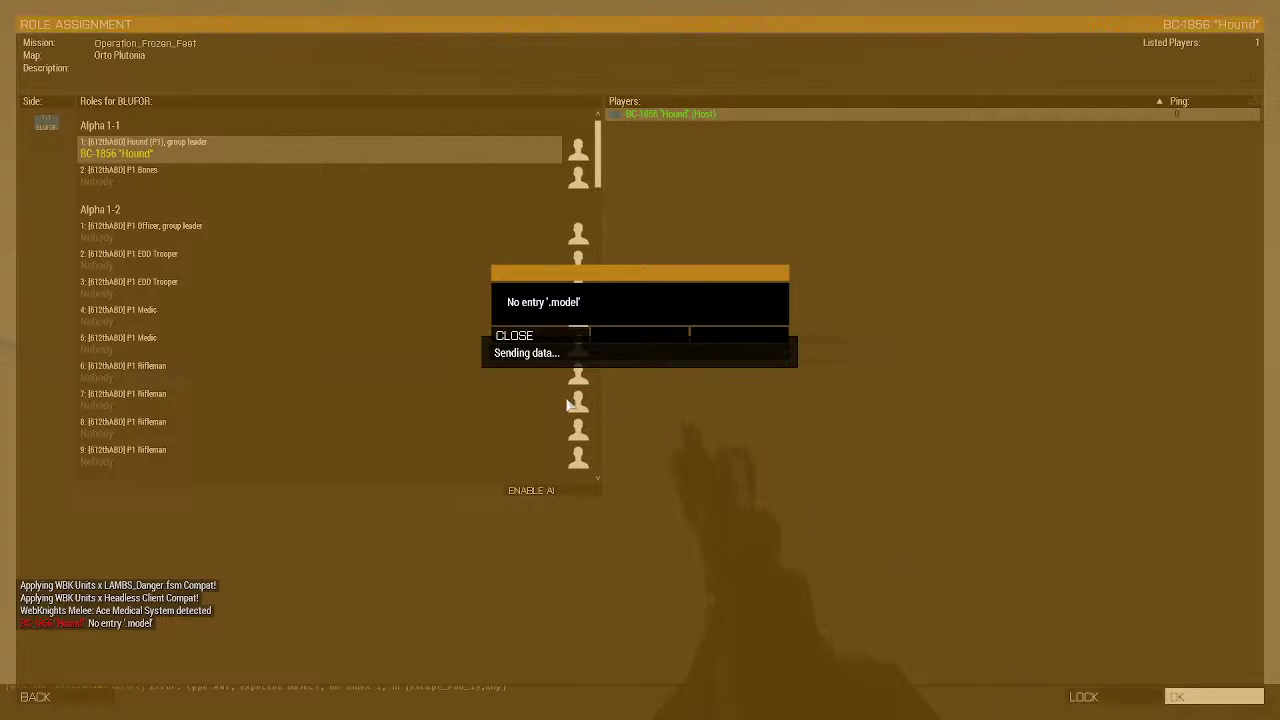
pyautogui.click(560, 336)
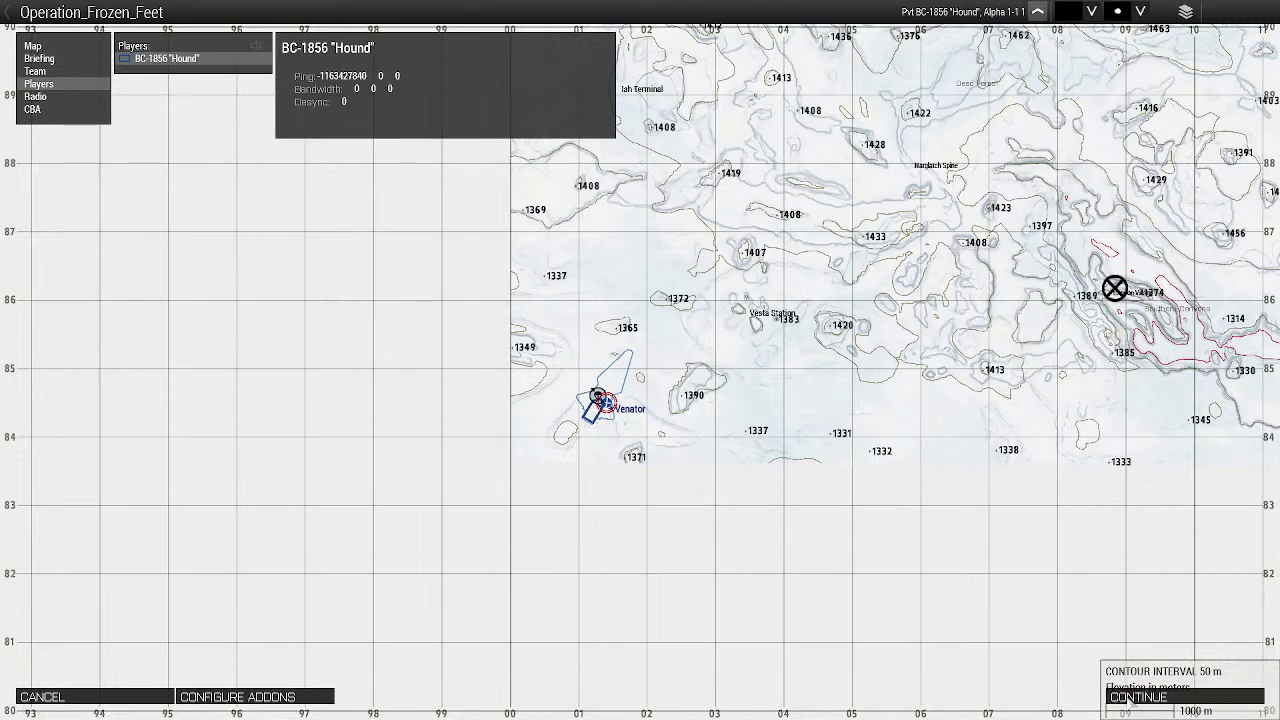
pyautogui.click(1131, 697)
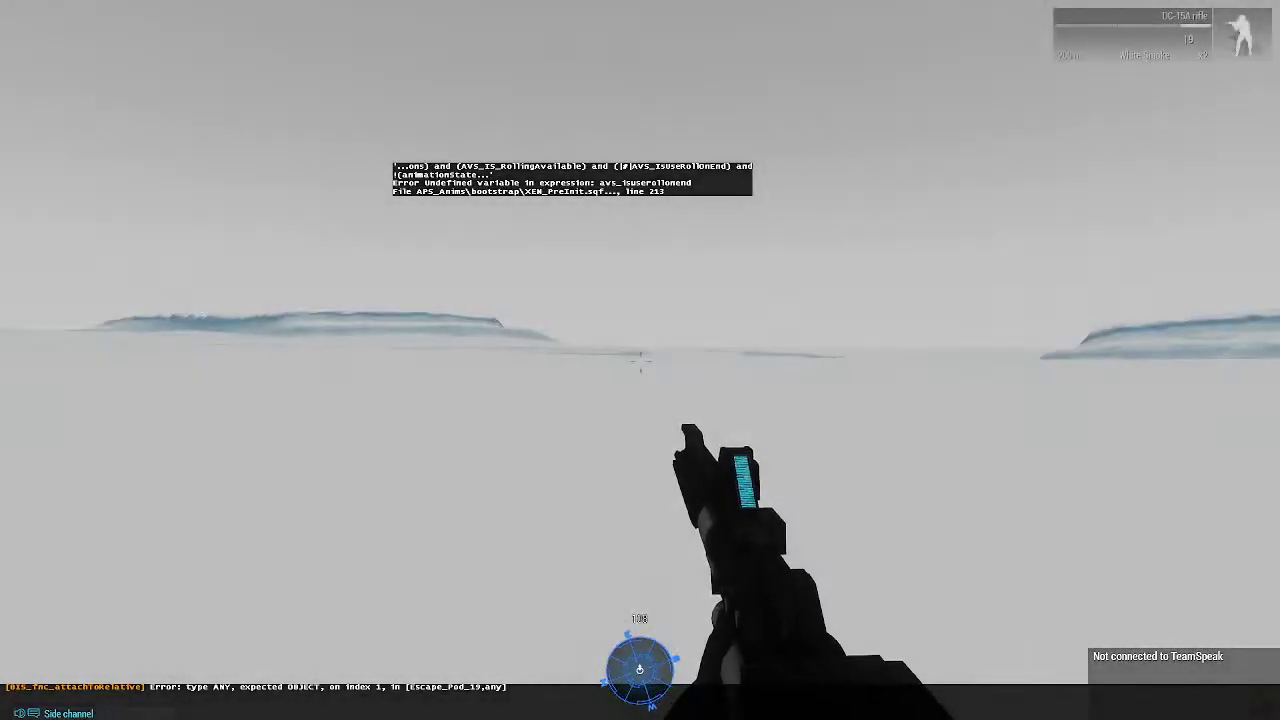
pyautogui.press('KP_Enter')
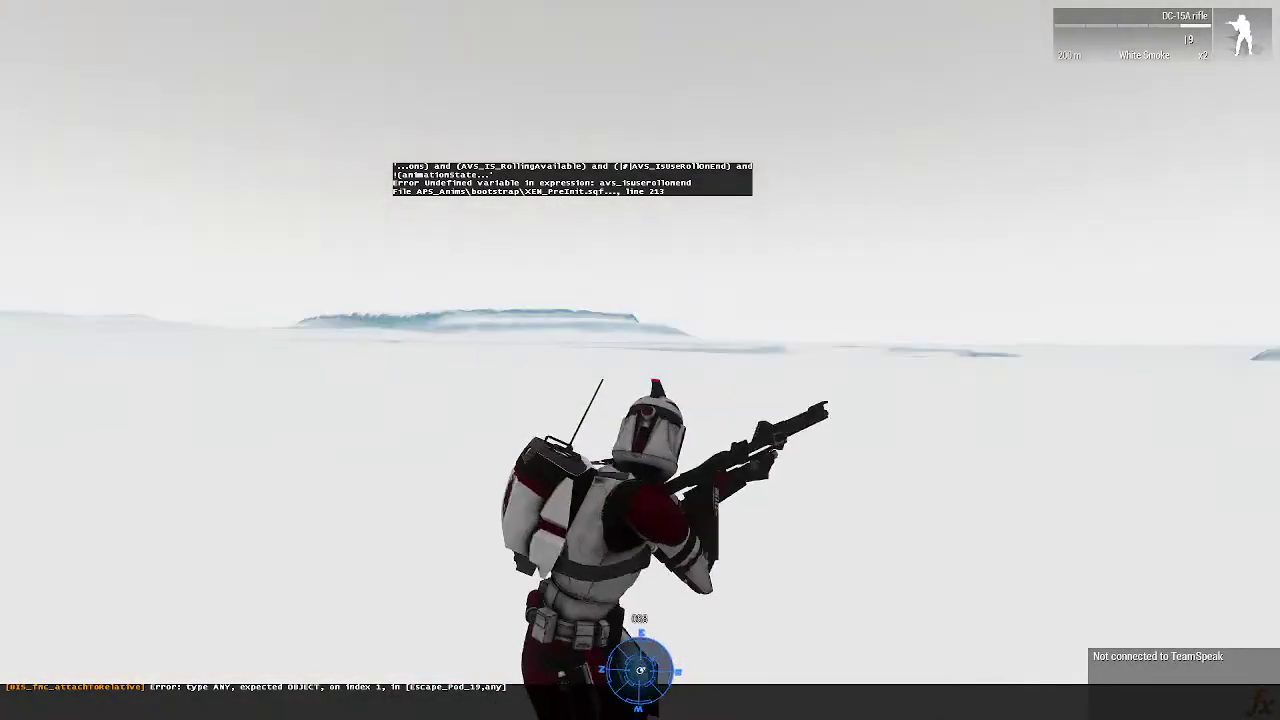
pyautogui.press('0')
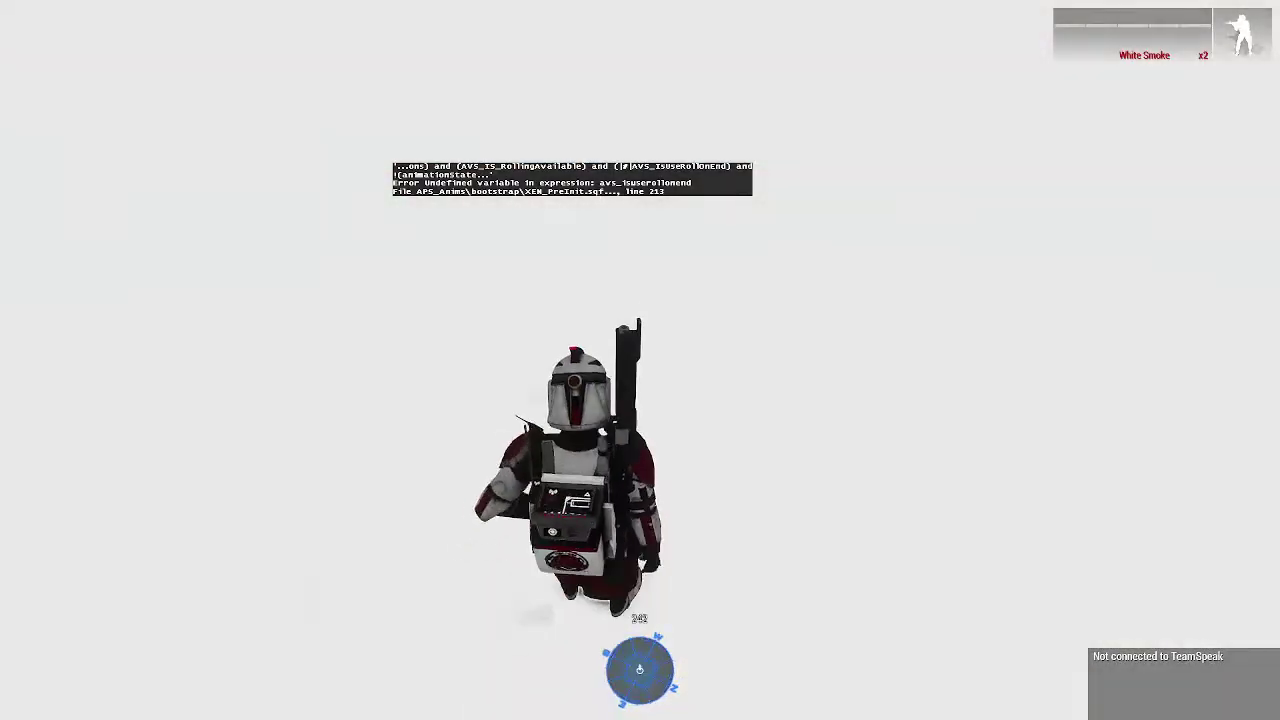
# Abort the test mission and return from the lobby to the scenario editor
pyautogui.press('Escape')
pyautogui.click(209, 663)
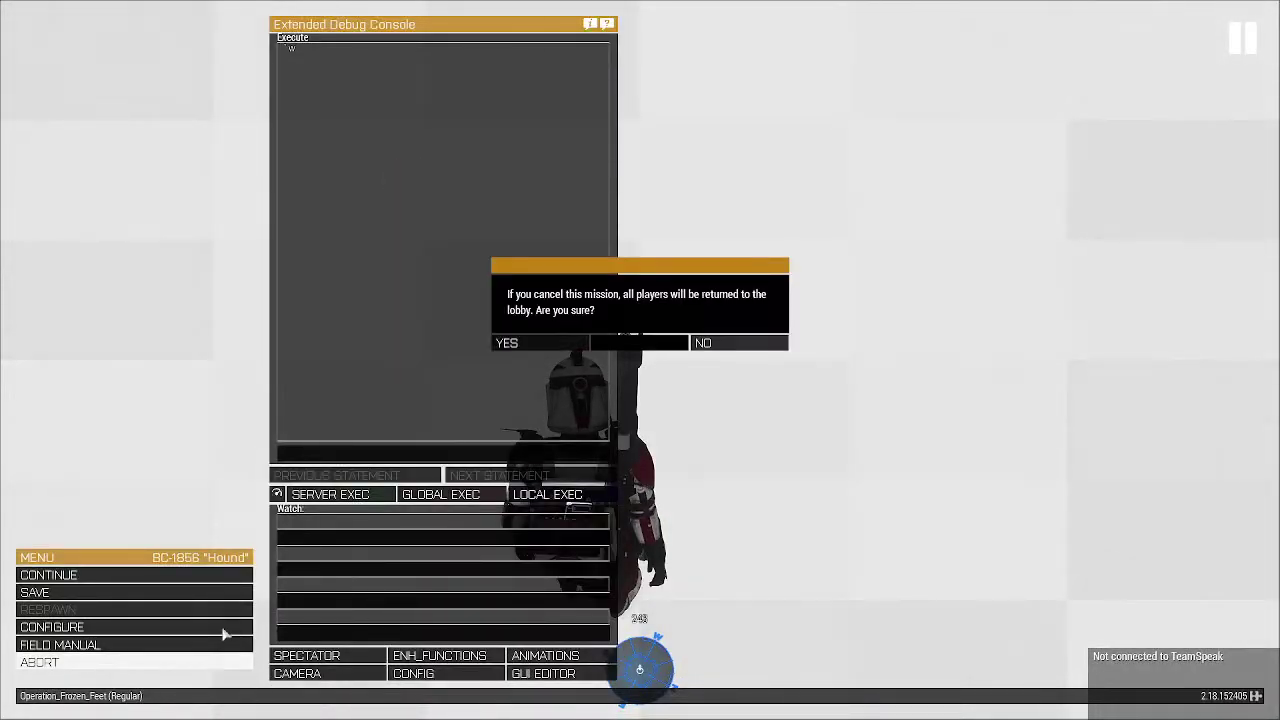
pyautogui.click(534, 346)
pyautogui.click(855, 533)
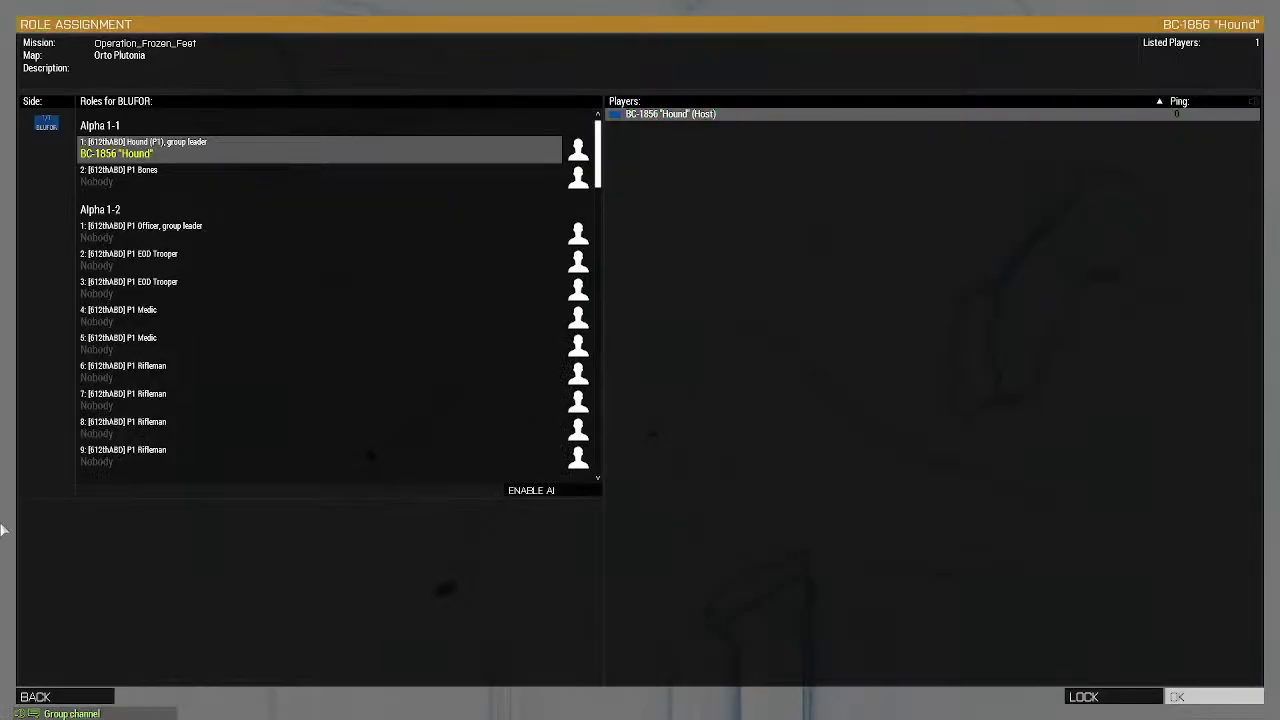
pyautogui.press('Escape')
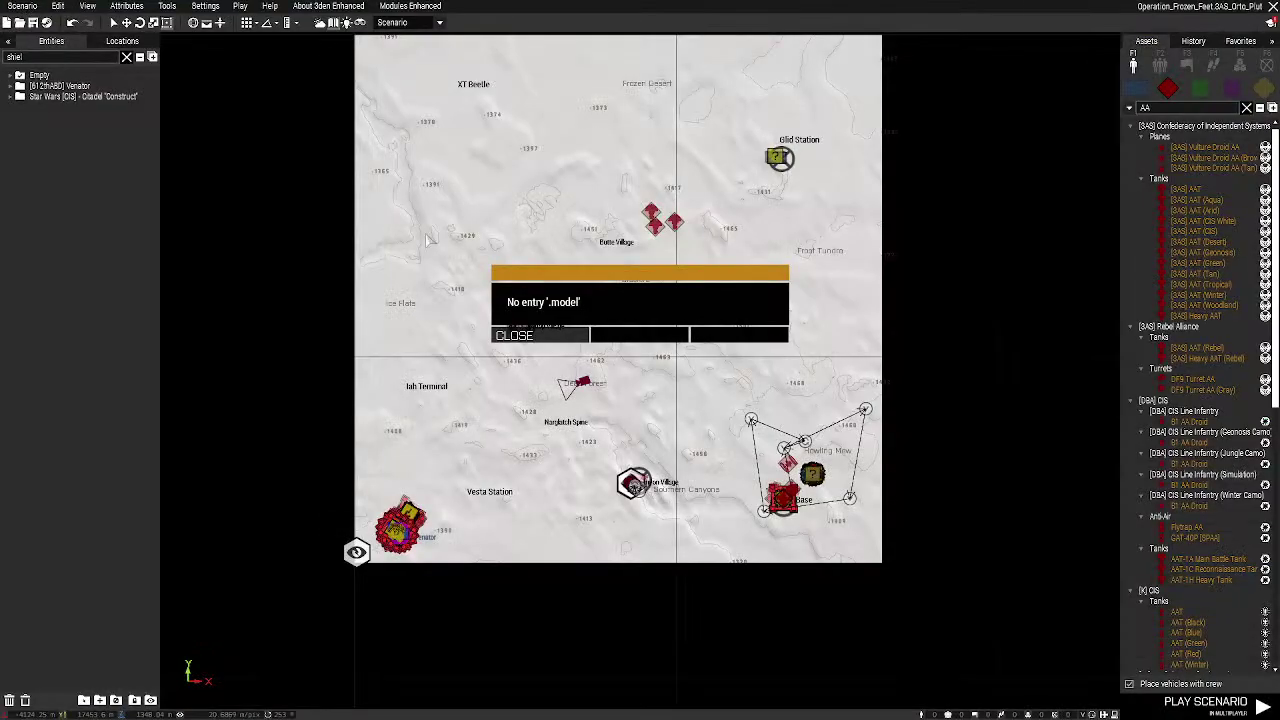
pyautogui.click(518, 335)
# Delete the IG-223 Hailfire Tank Droid (Barrage) standing north of the base on the patrol route
pyautogui.scroll(5, 798, 525)
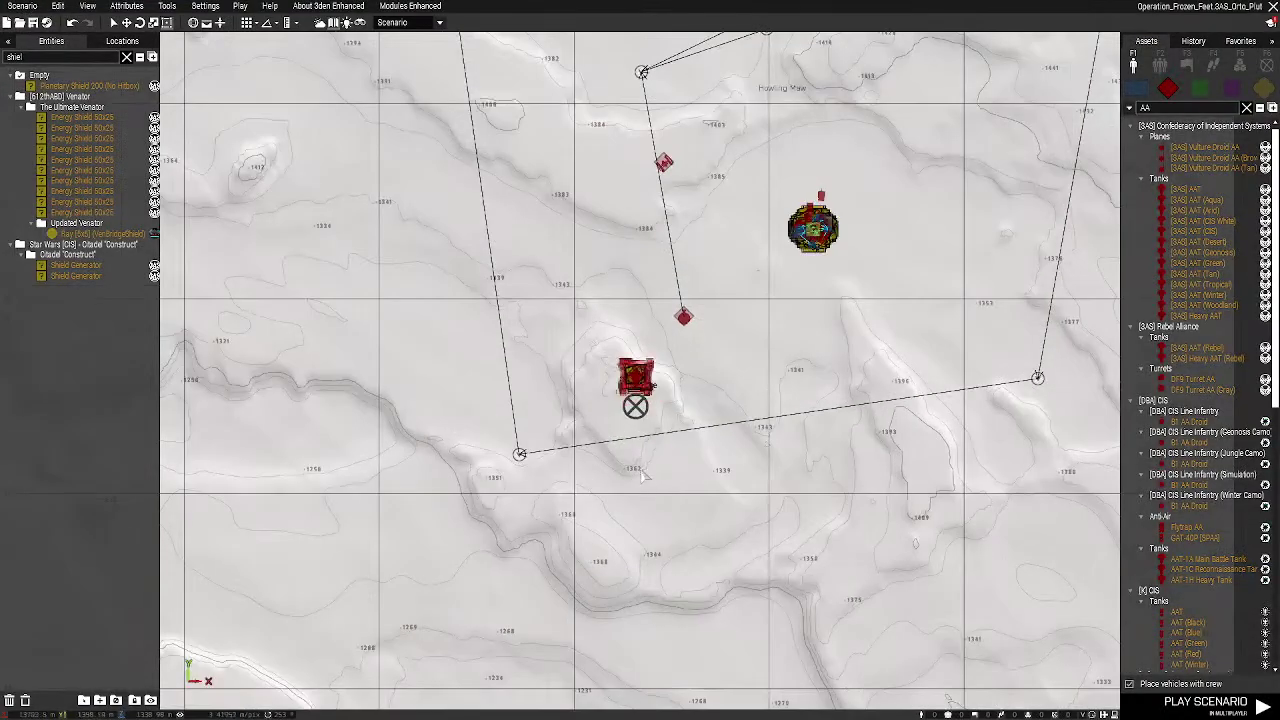
pyautogui.click(130, 7)
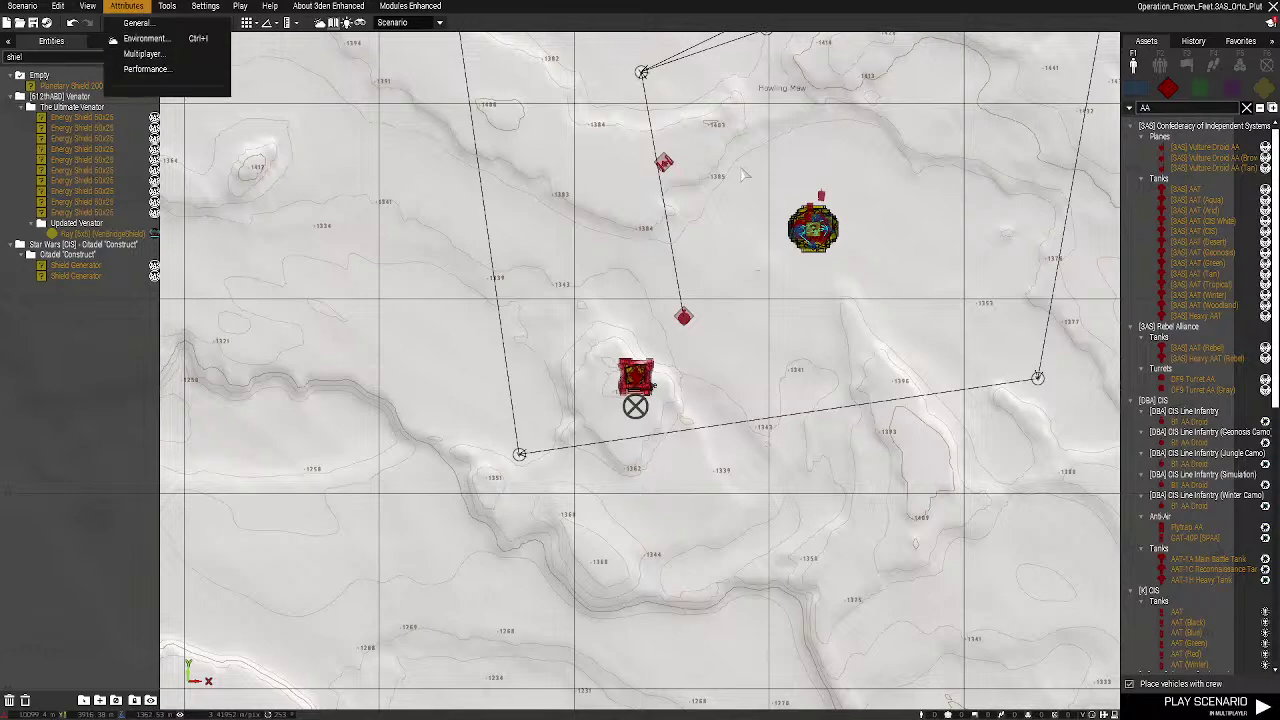
pyautogui.click(664, 170)
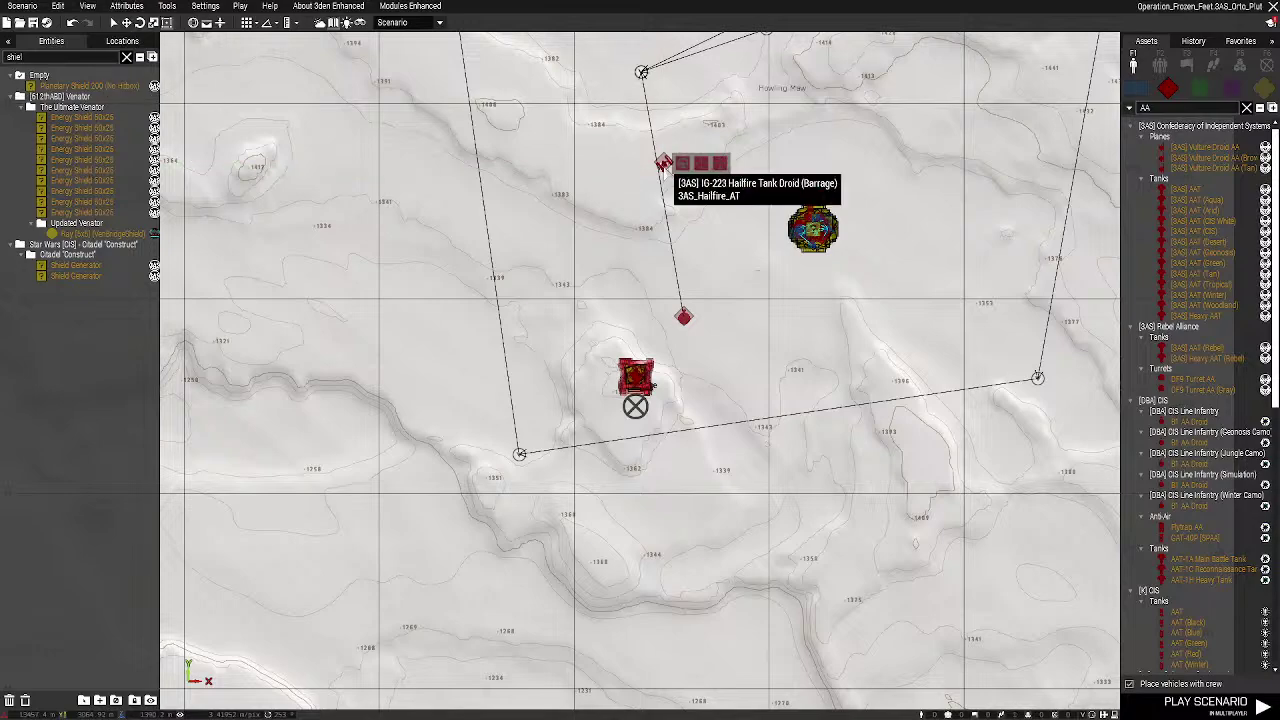
pyautogui.press('Delete')
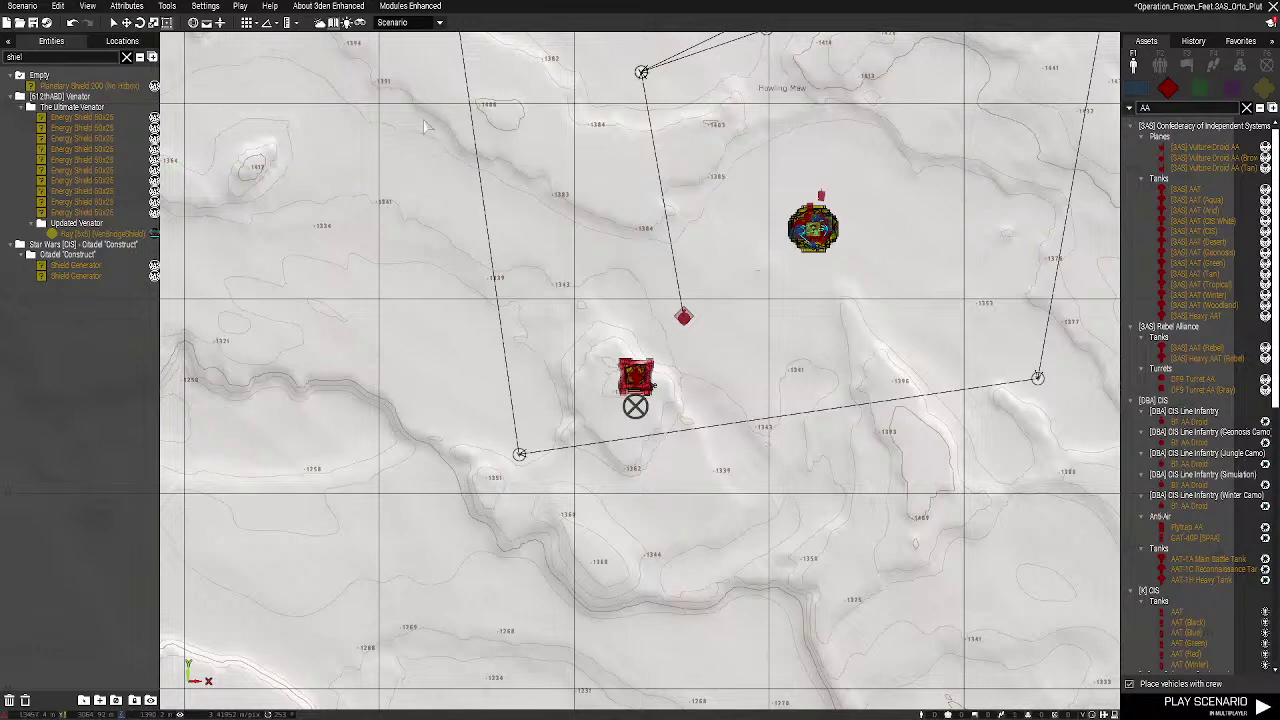
# Disable AI in the scenario's multiplayer attributes and set Respawn on Custom Position with a 10-second delay
pyautogui.click(128, 6)
pyautogui.click(150, 54)
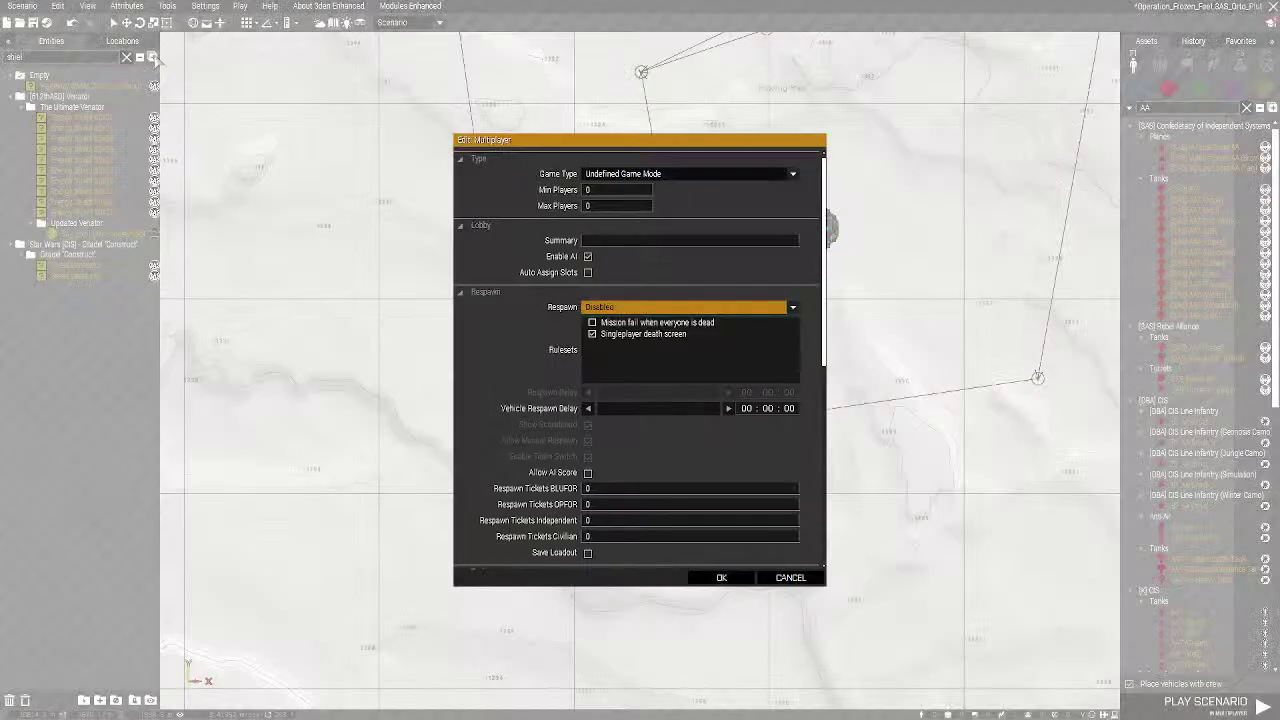
pyautogui.click(619, 309)
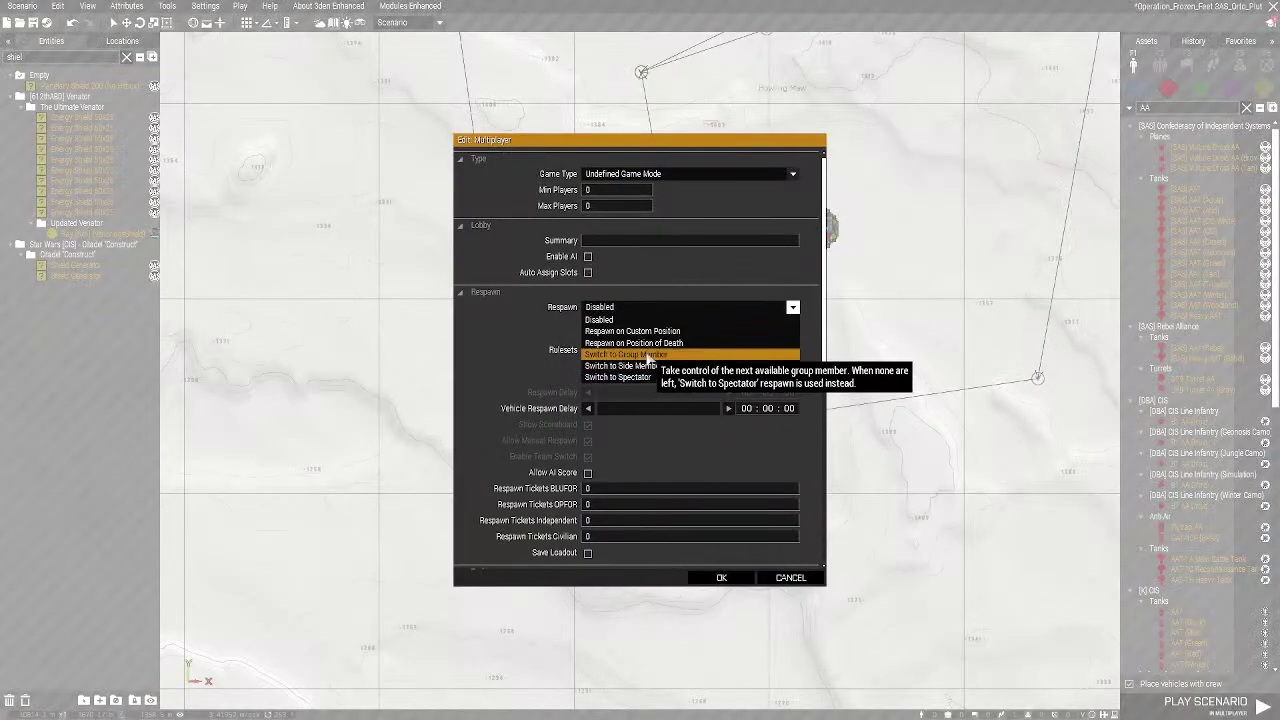
pyautogui.click(630, 337)
pyautogui.click(786, 392)
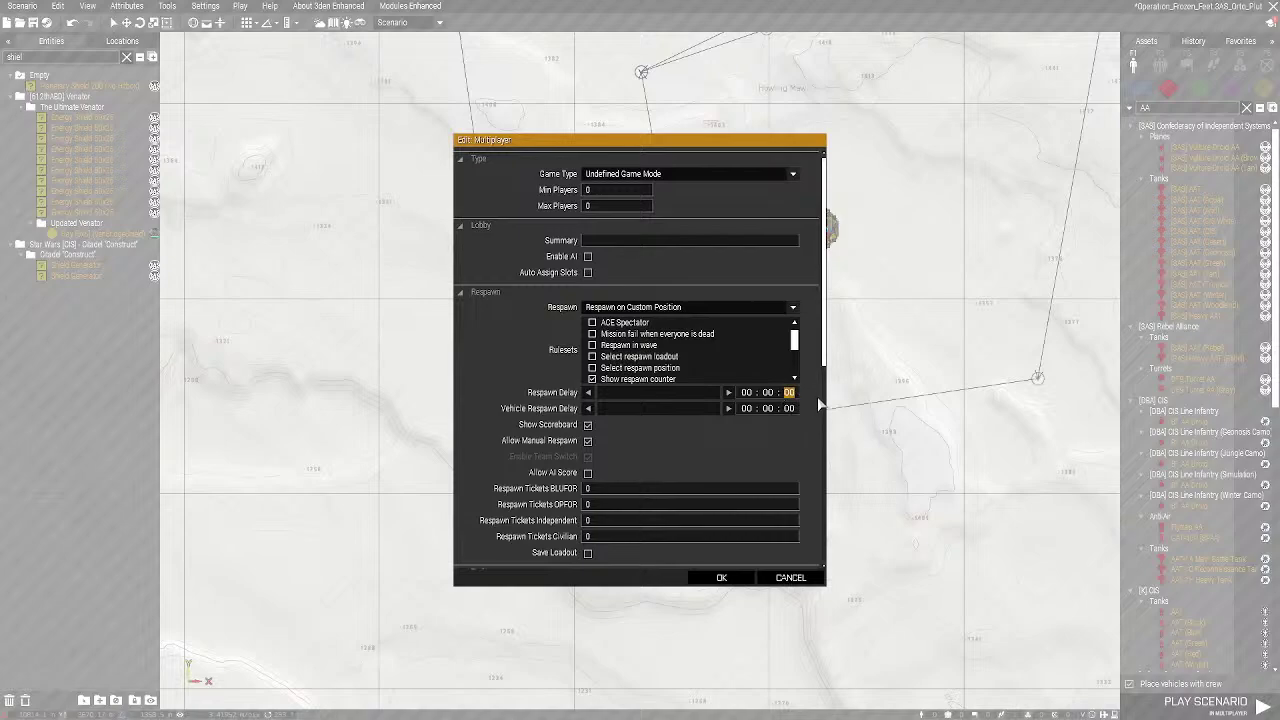
pyautogui.click(788, 408)
pyautogui.write('10')
pyautogui.click(718, 577)
# Save the scenario and launch it in multiplayer as the Alpha 1-1 group leader, dismissing the model error
pyautogui.scroll(-4, 838, 514)
pyautogui.hotkey('ctrl', 's')
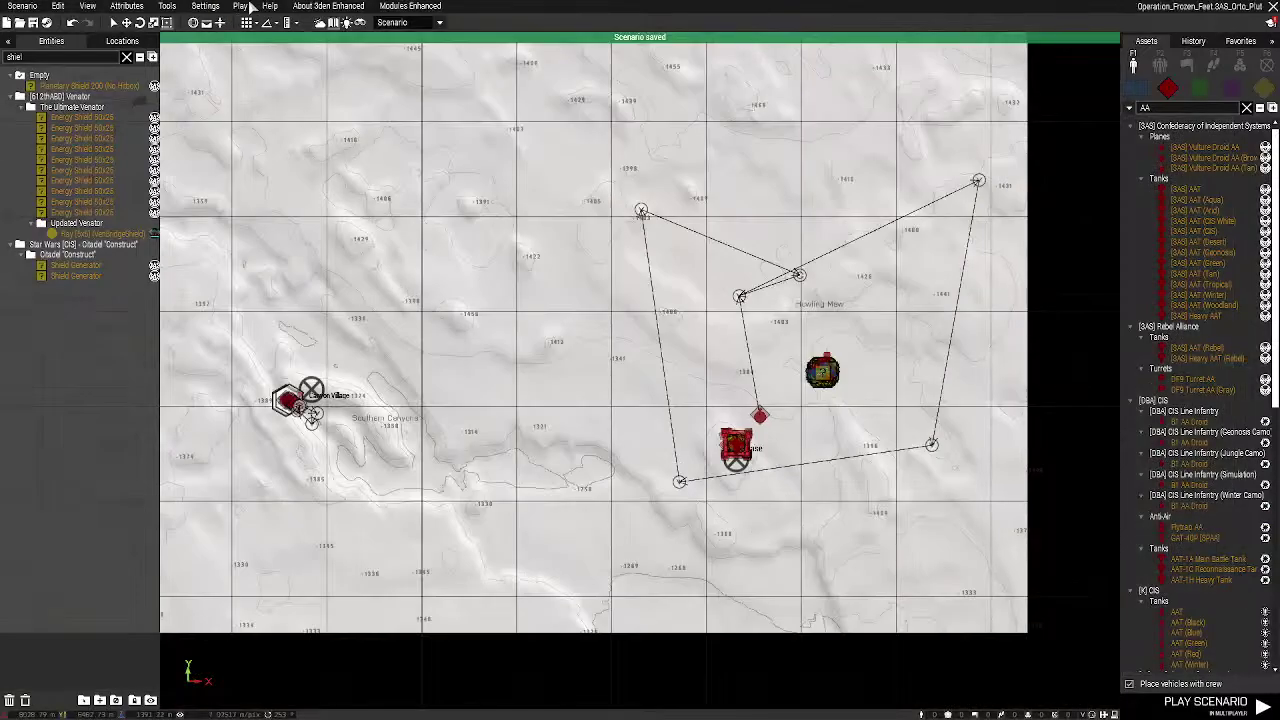
pyautogui.click(244, 6)
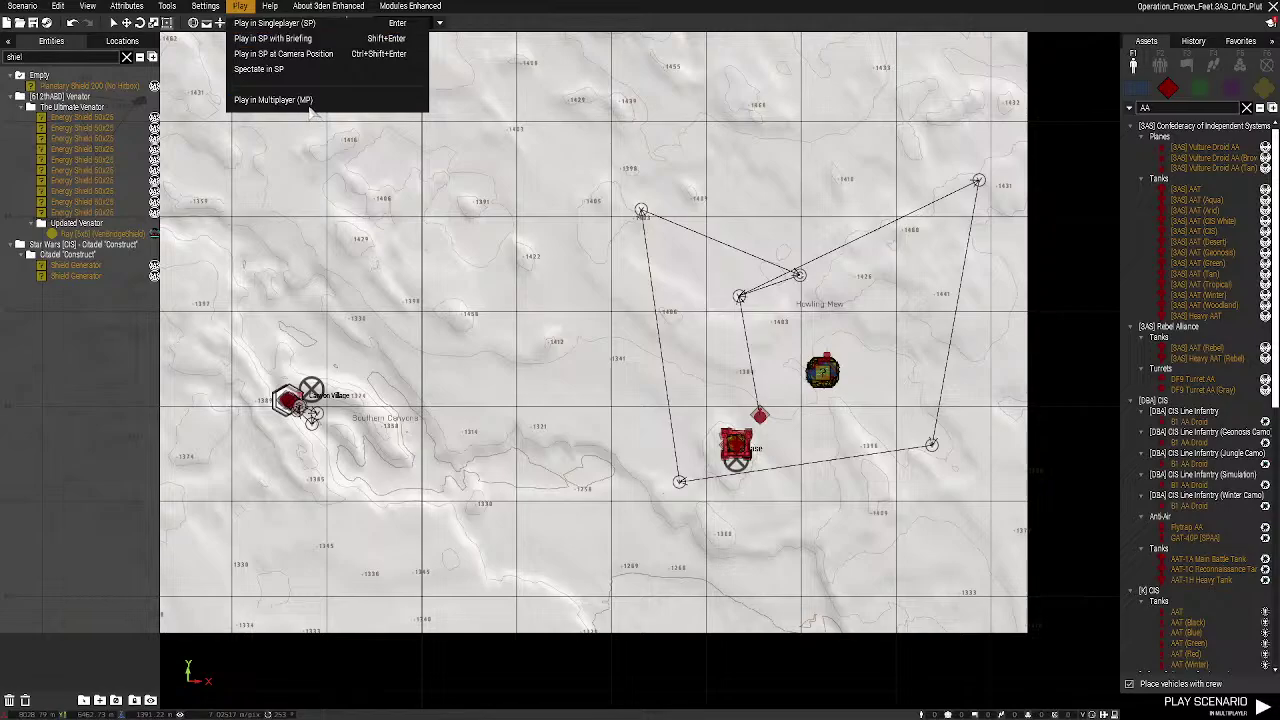
pyautogui.click(300, 100)
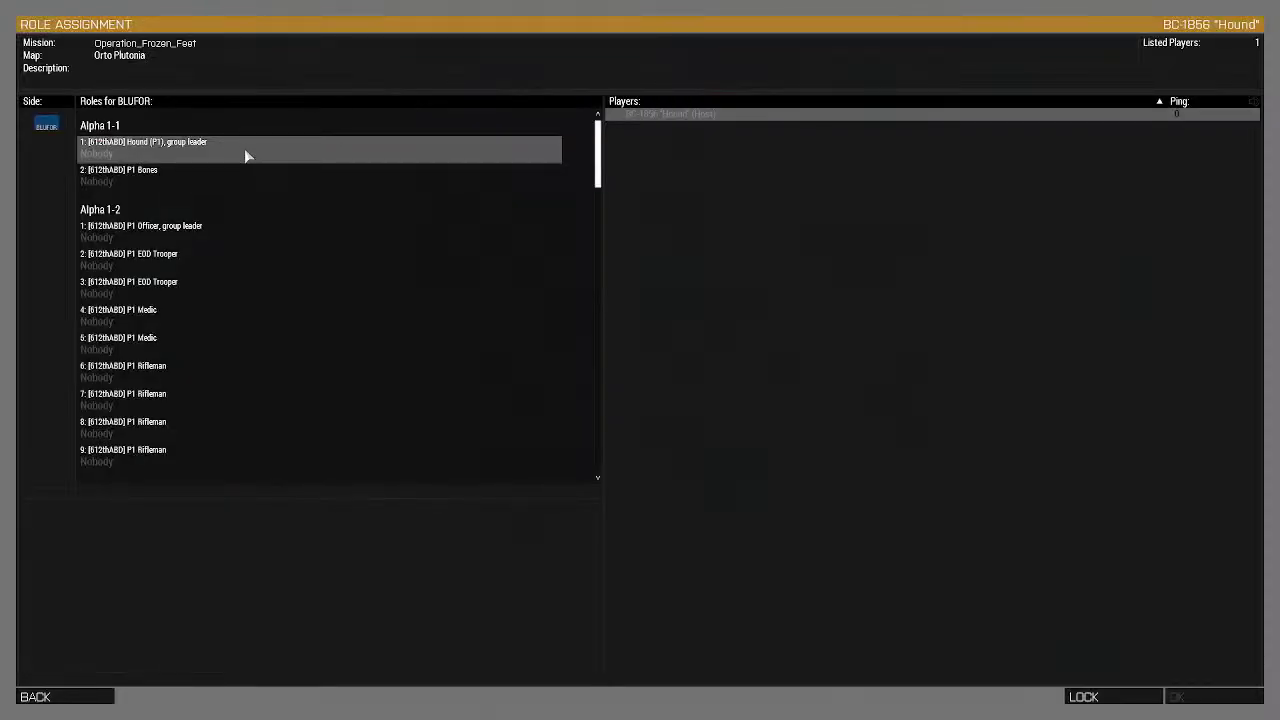
pyautogui.click(246, 157)
pyautogui.click(1255, 701)
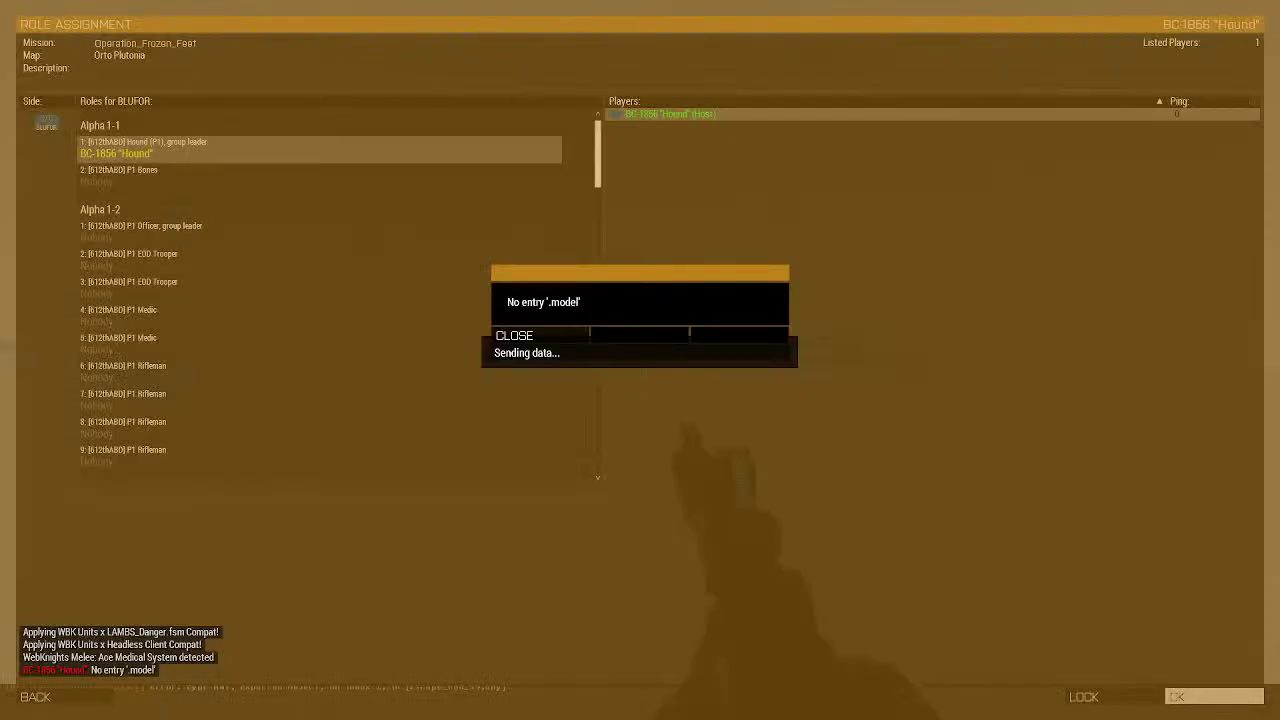
pyautogui.click(529, 335)
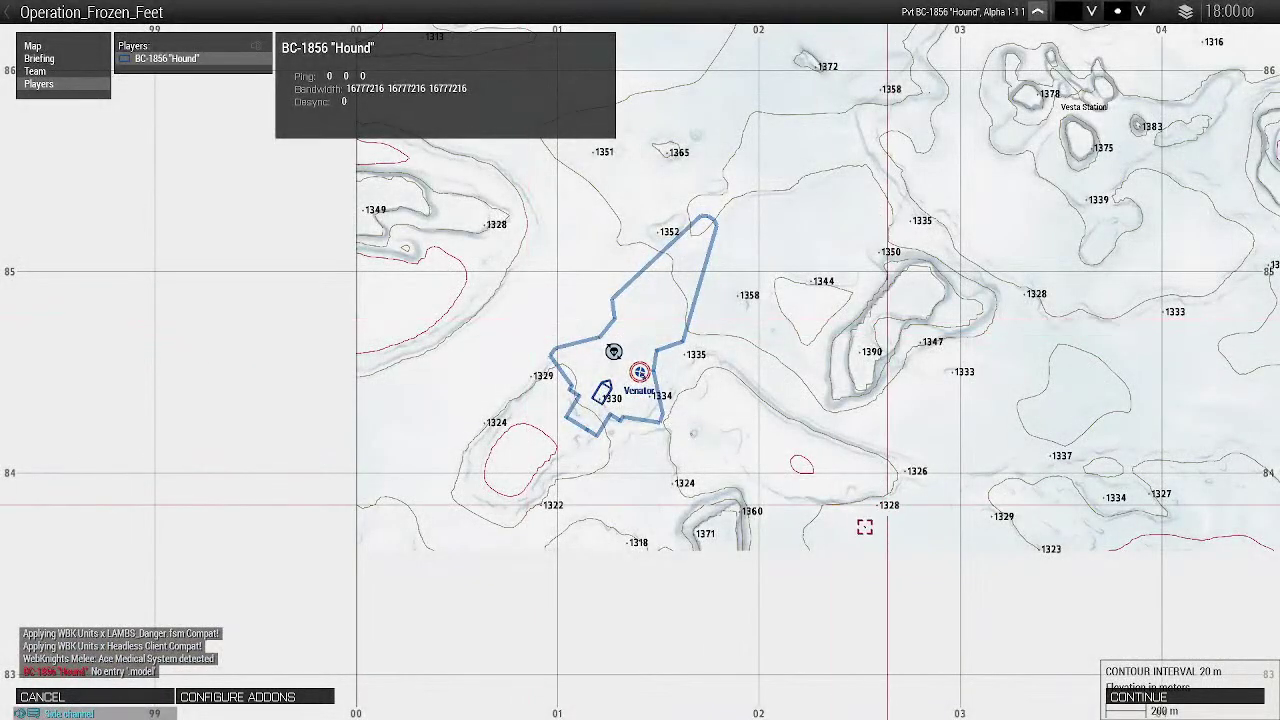
# Inspect the spawn points around the Venator on the map and respawn at Guests Spawn
pyautogui.scroll(-3, 946, 573)
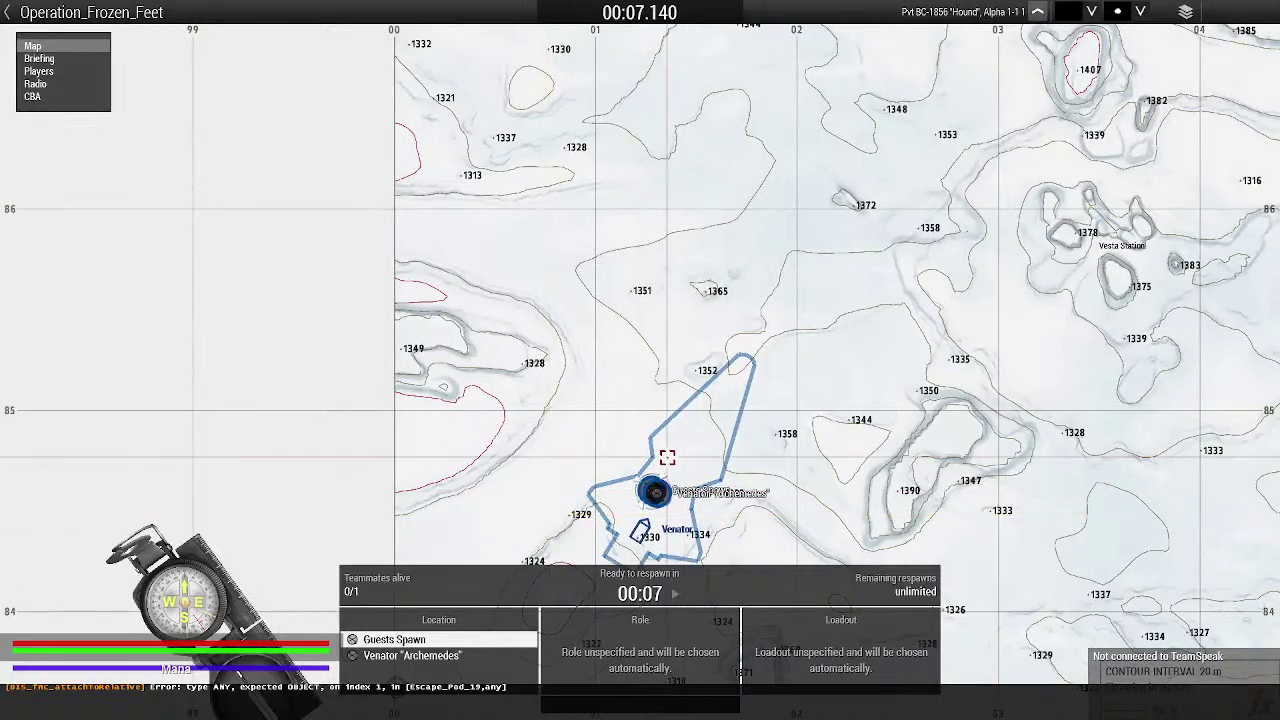
pyautogui.scroll(3, 652, 500)
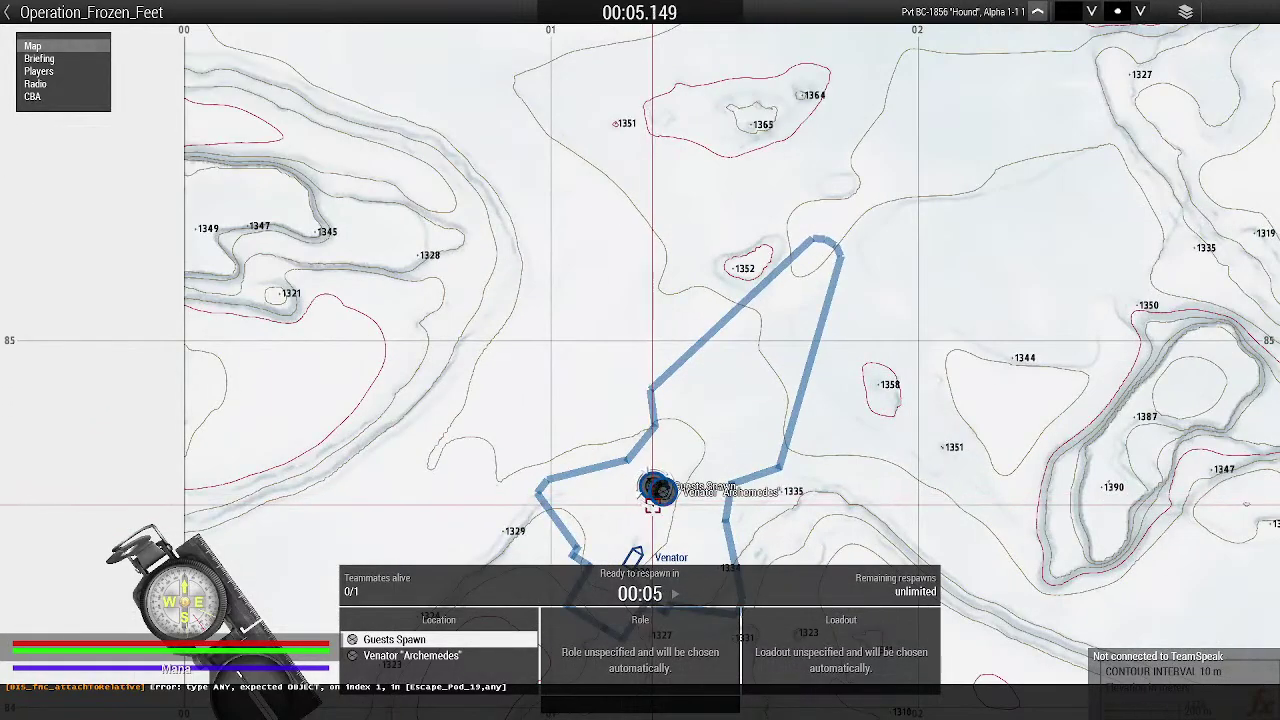
pyautogui.scroll(3, 652, 505)
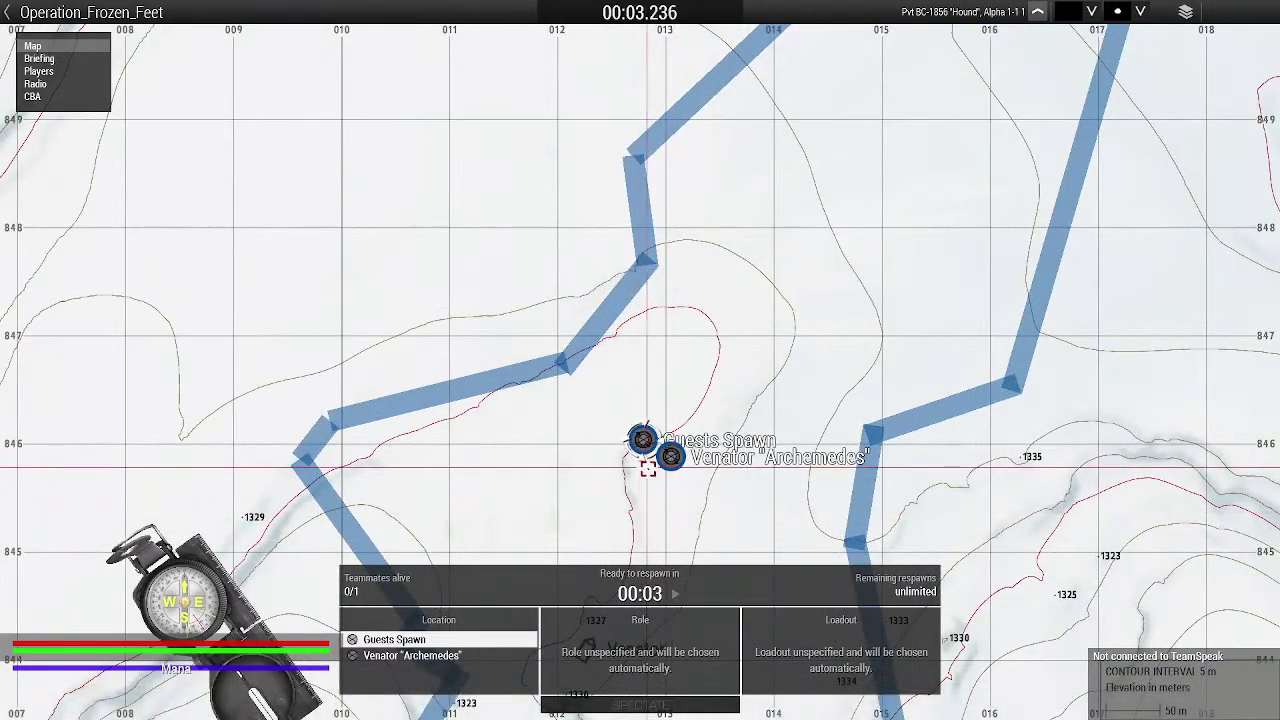
pyautogui.moveTo(699, 489); pyautogui.dragTo(633, 495, button='right')
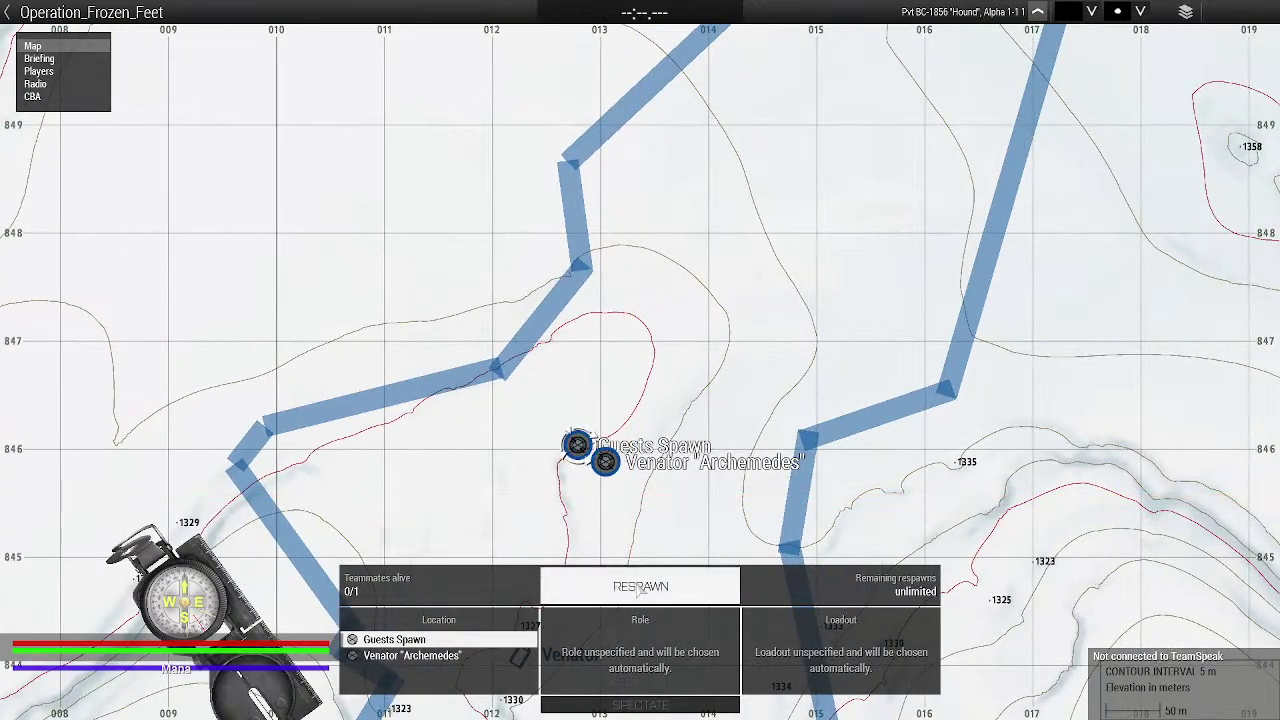
pyautogui.click(640, 588)
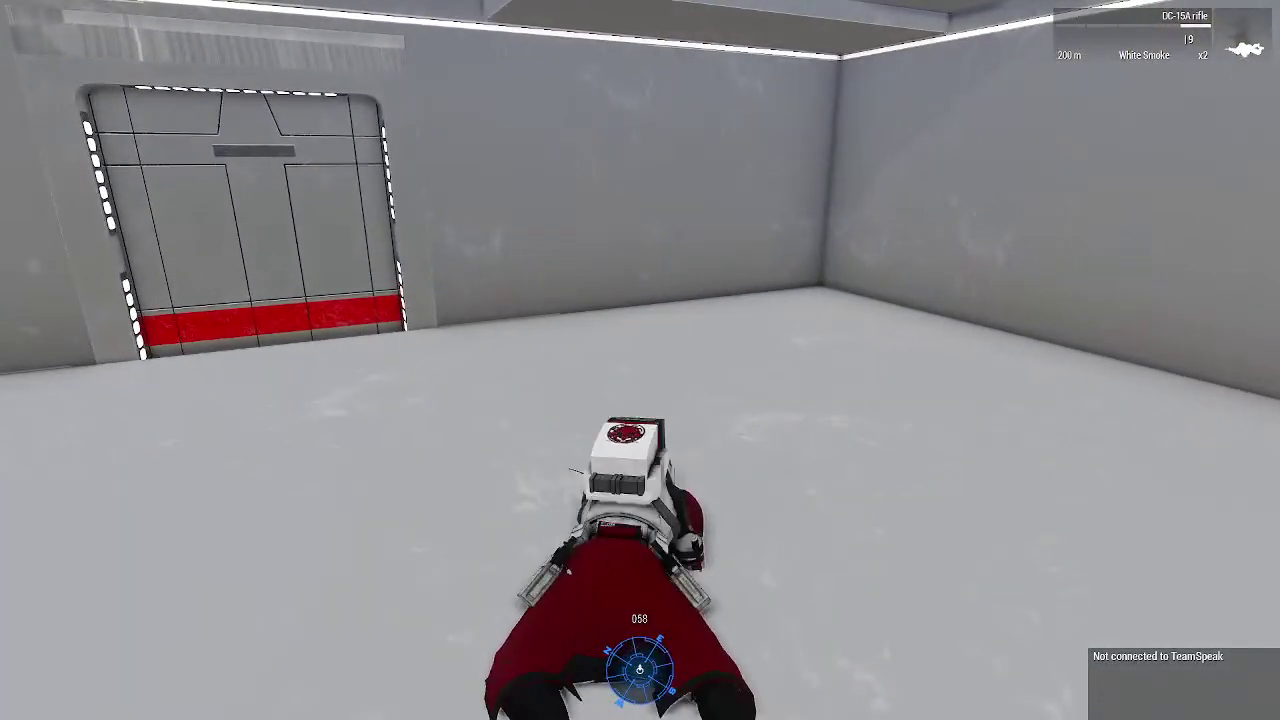
# Fly the Zeus camera through the Venator to examine its decks and the placed units, and return to the character
pyautogui.press('y')
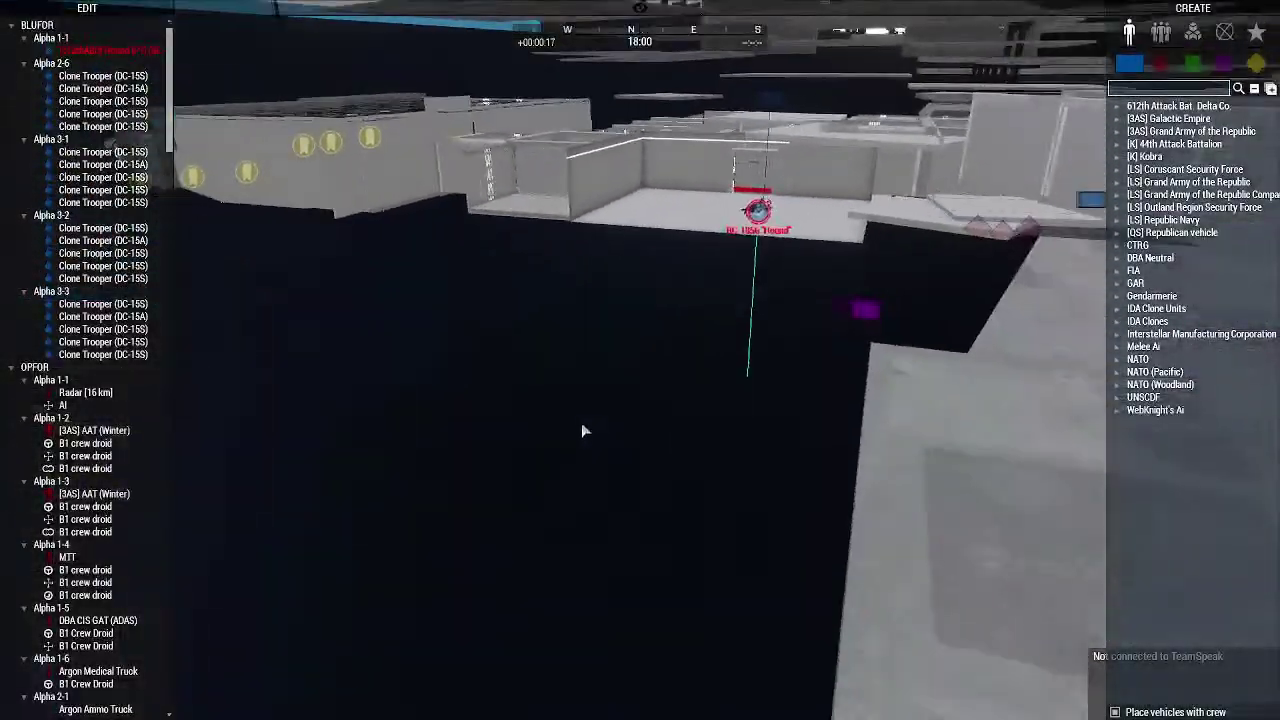
pyautogui.press('w')
pyautogui.moveTo(585, 431); pyautogui.dragTo(1165, 485, button='right')
pyautogui.press('s')
pyautogui.press('w')
pyautogui.press('w')
pyautogui.press('s')
pyautogui.press('w')
pyautogui.press('w')
pyautogui.press('w')
pyautogui.moveTo(880, 485); pyautogui.dragTo(875, 403, button='right')
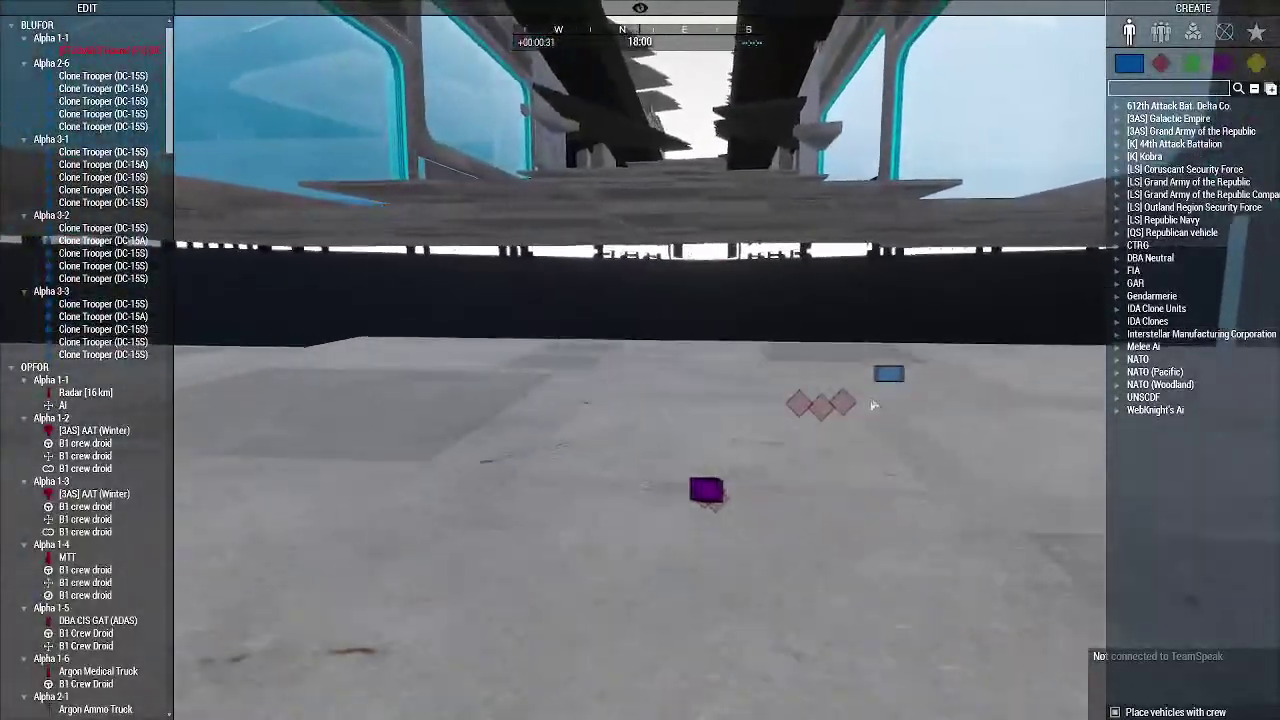
pyautogui.press('w')
pyautogui.moveTo(589, 320)
pyautogui.mouseDown(button='right')
pyautogui.moveTo(561, 476)
pyautogui.moveTo(606, 393)
pyautogui.moveTo(611, 420)
pyautogui.moveTo(491, 407)
pyautogui.moveTo(452, 296)
pyautogui.moveTo(714, 364)
pyautogui.moveTo(551, 386)
pyautogui.moveTo(600, 371)
pyautogui.mouseUp(button='right')
pyautogui.press('w')
pyautogui.press('w')
pyautogui.press('w')
pyautogui.press('w')
pyautogui.press('w')
pyautogui.press('s')
pyautogui.press('w')
pyautogui.press('s')
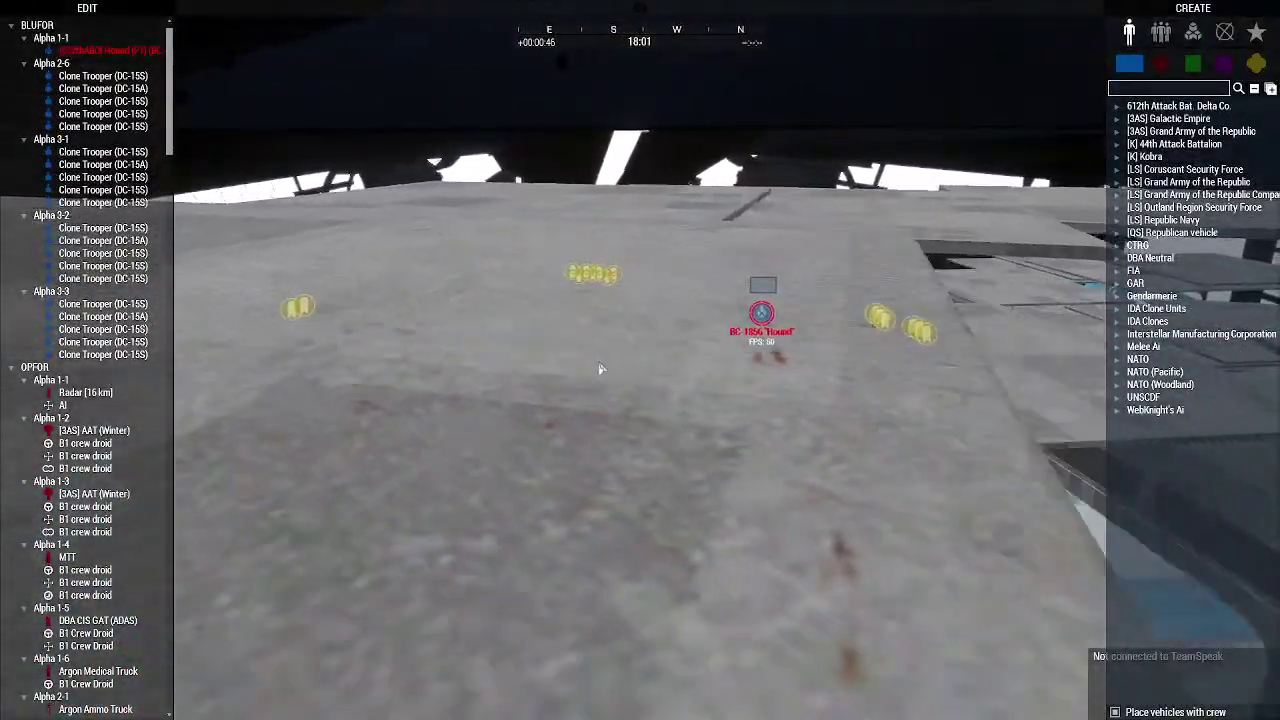
pyautogui.press('w')
pyautogui.press('d')
pyautogui.press('w')
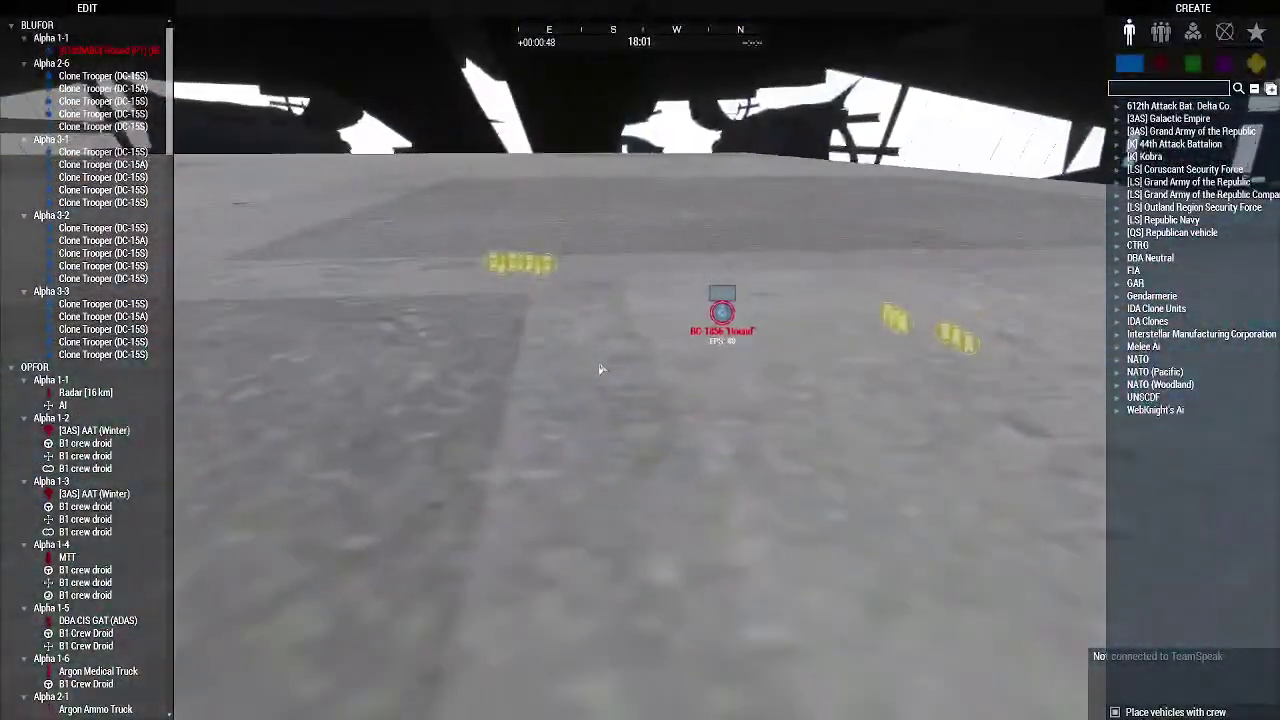
pyautogui.press('y')
# Stand the character up and walk out of the spawn room through the corridor doors of the Venator
pyautogui.press('c')
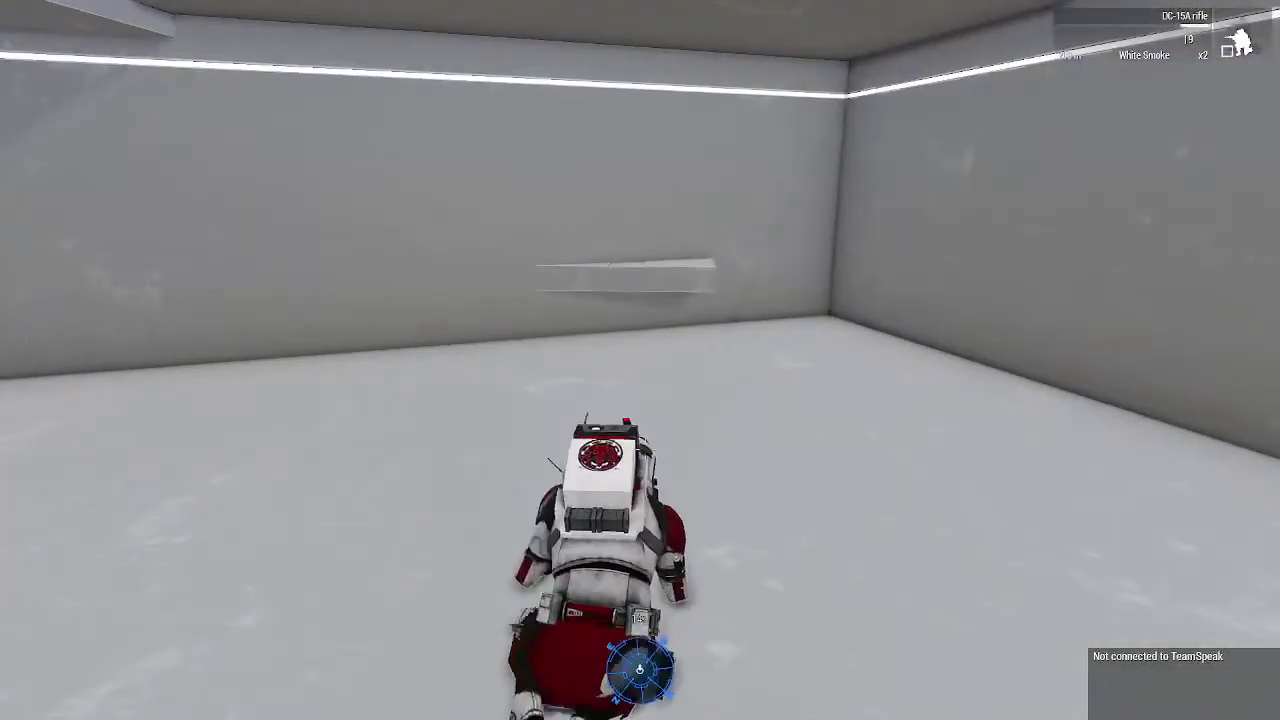
pyautogui.press('w')
pyautogui.scroll(-1, 640, 360)
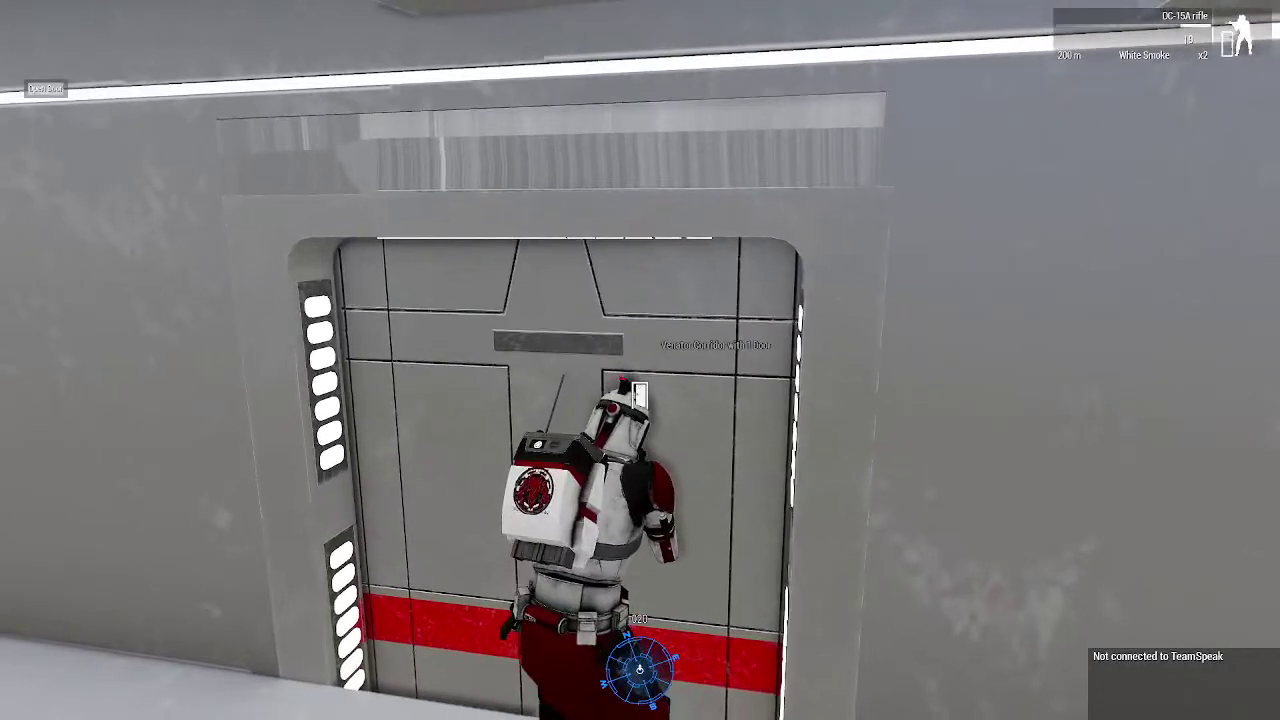
pyautogui.press('space')
pyautogui.press('w')
pyautogui.press('w')
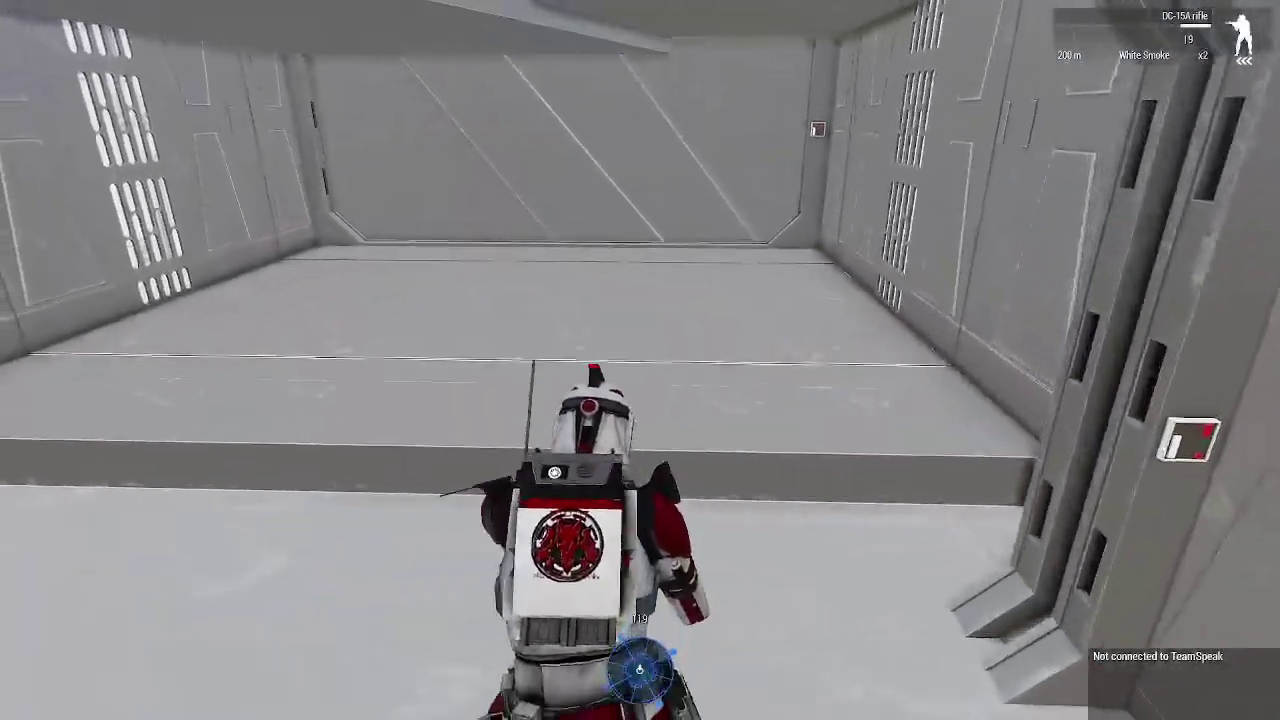
pyautogui.press('w')
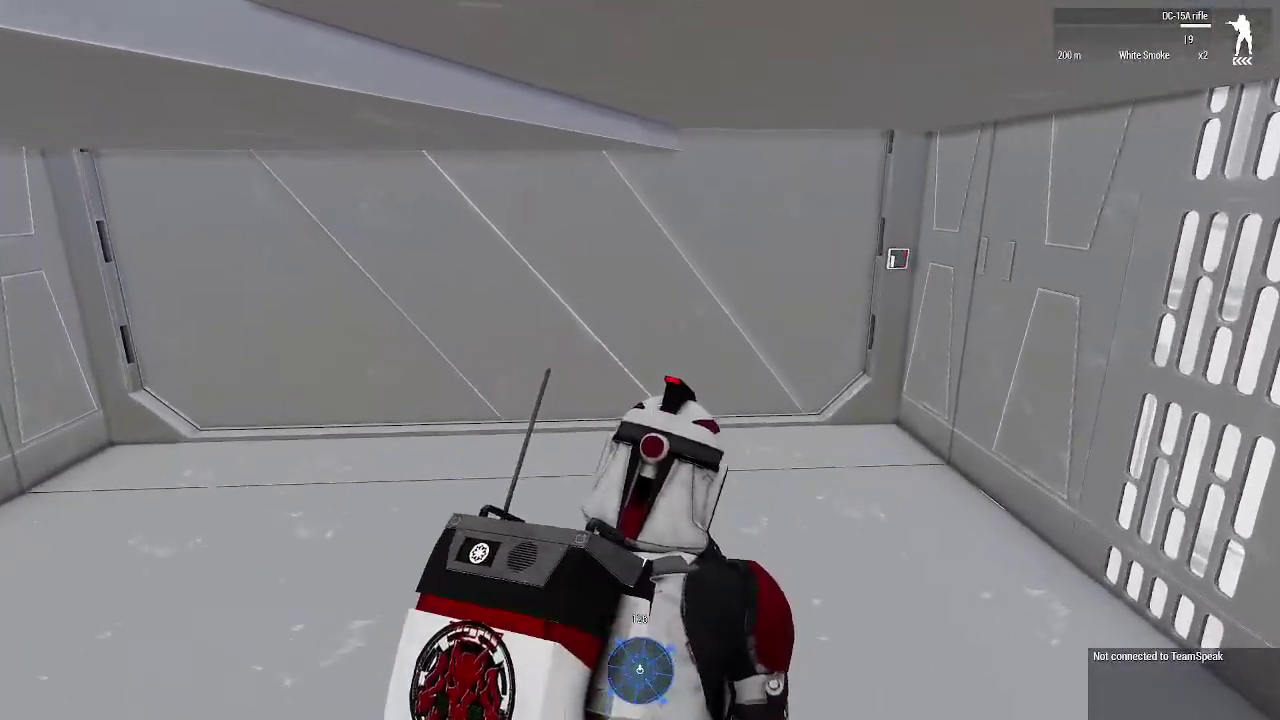
pyautogui.scroll(-1, 640, 360)
pyautogui.press('space')
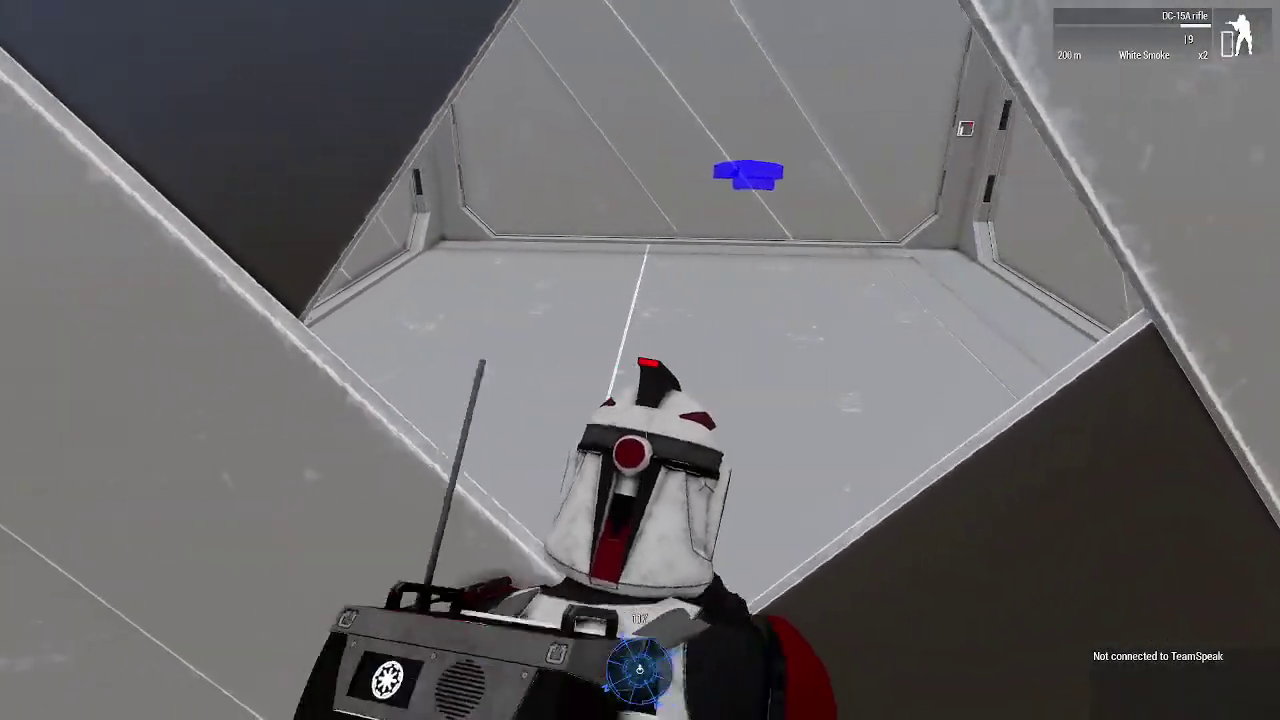
pyautogui.press('w')
pyautogui.press('w')
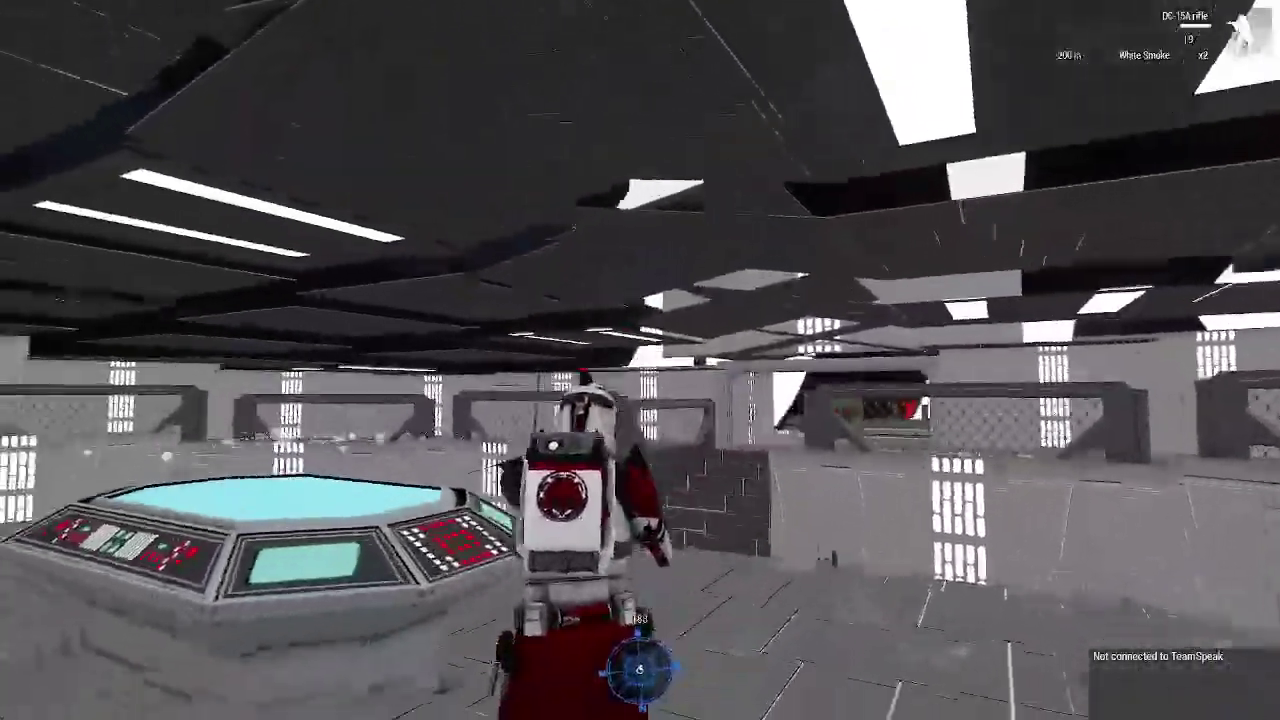
# Walk around the holotable in the large hall to check the ceiling and surroundings
pyautogui.press('a')
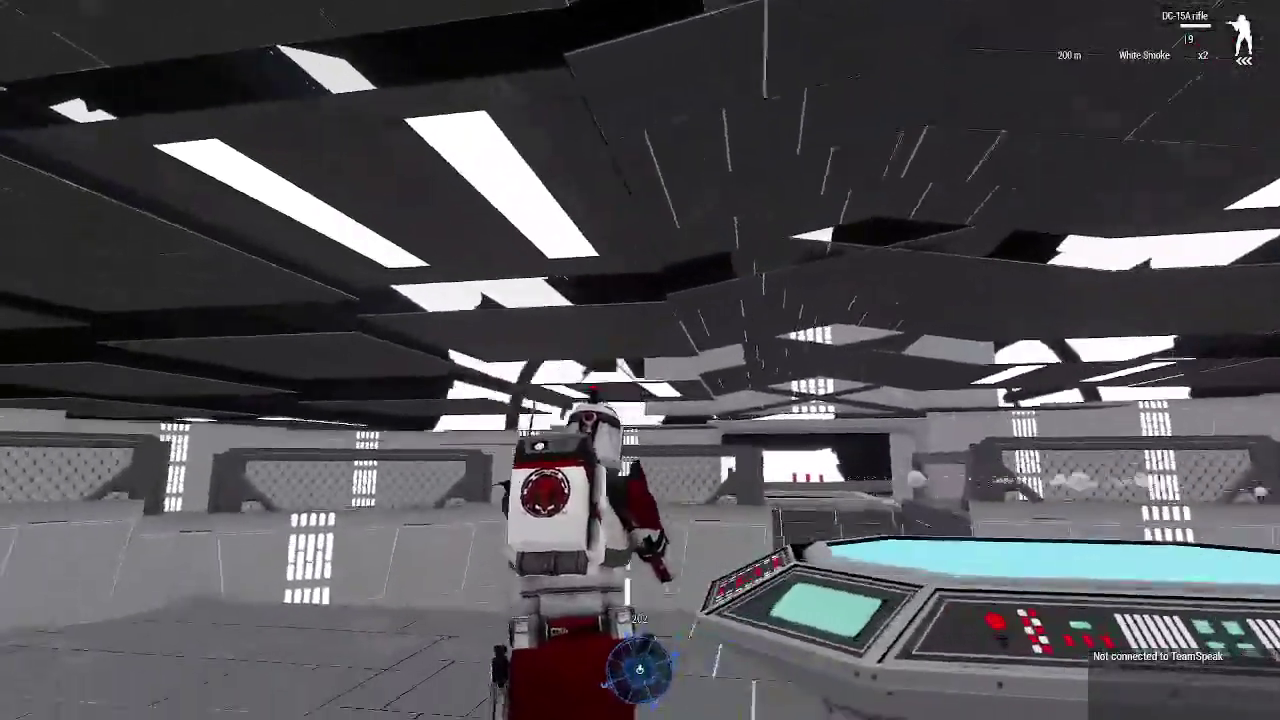
pyautogui.press('w')
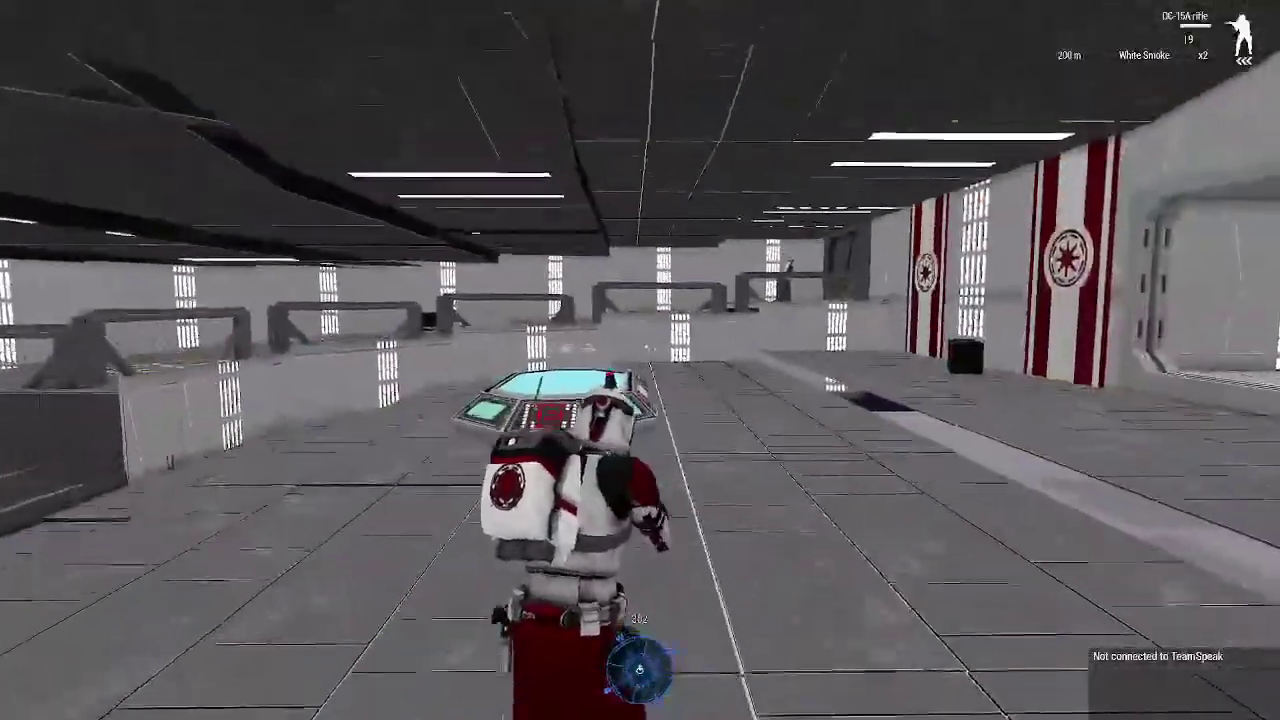
pyautogui.press('w')
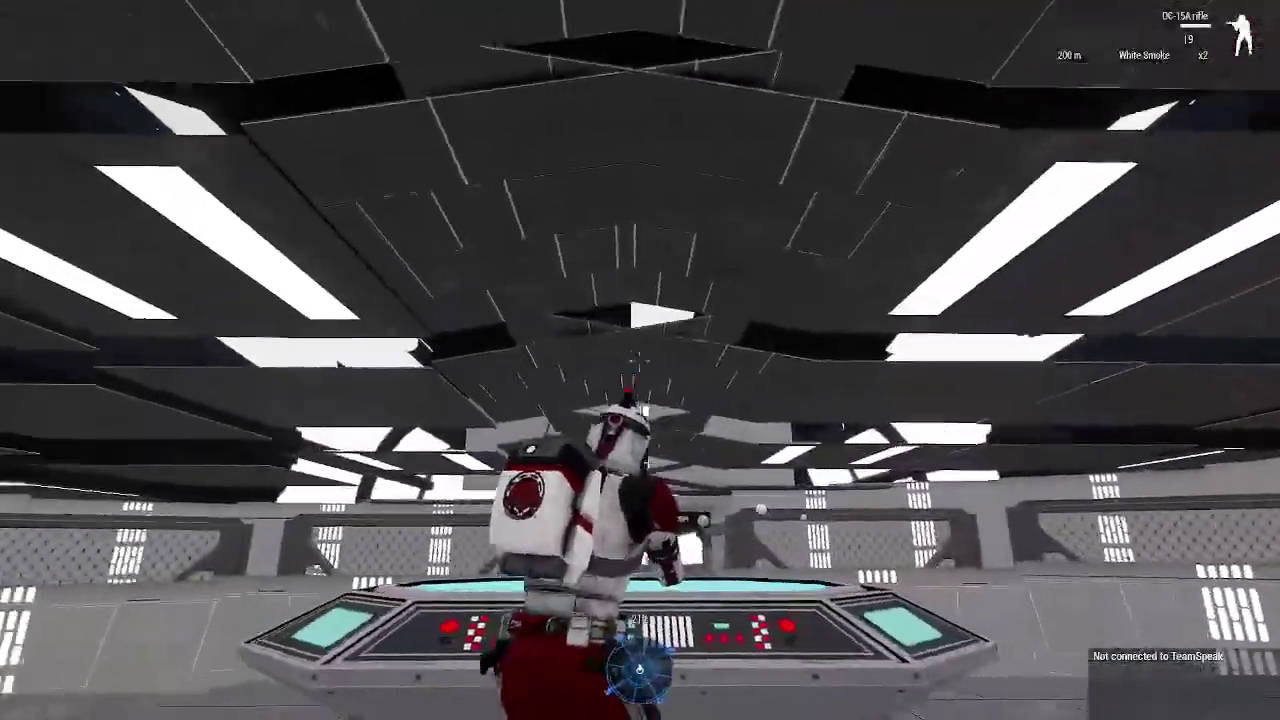
# Abort the test mission, leave the lobby for the scenario editor and dismiss the model error
pyautogui.press('Escape')
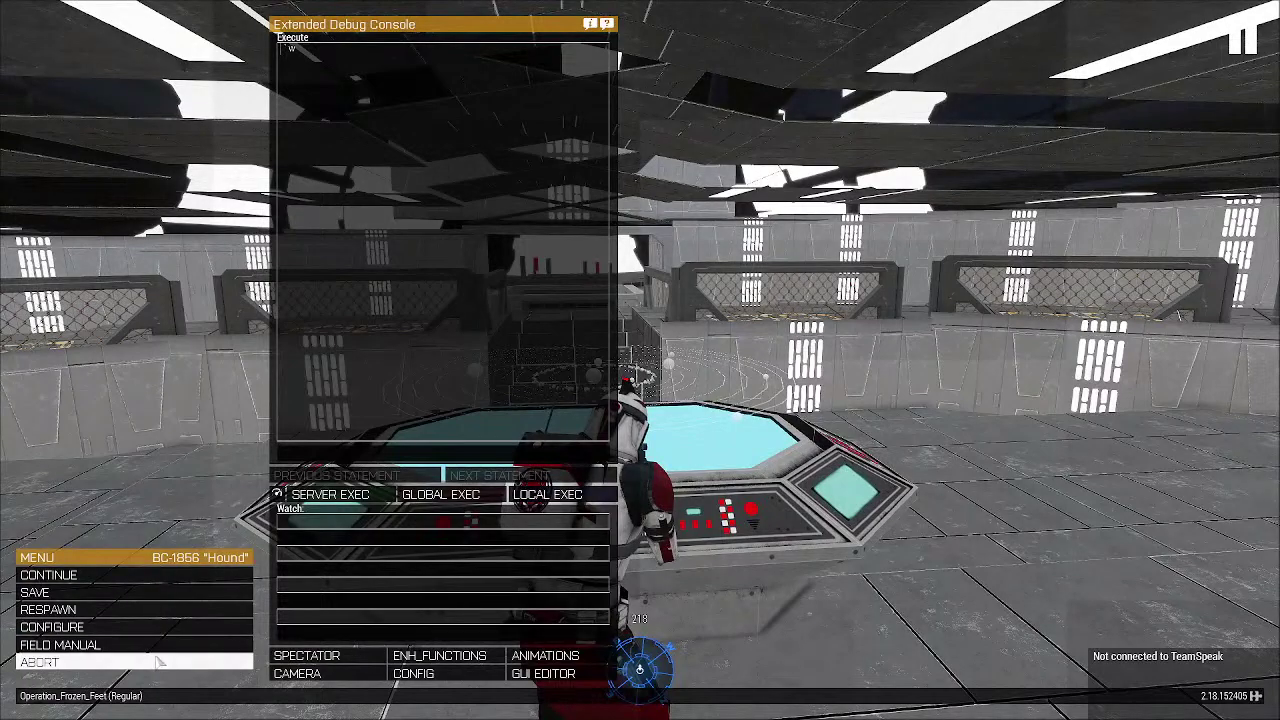
pyautogui.click(158, 662)
pyautogui.click(542, 340)
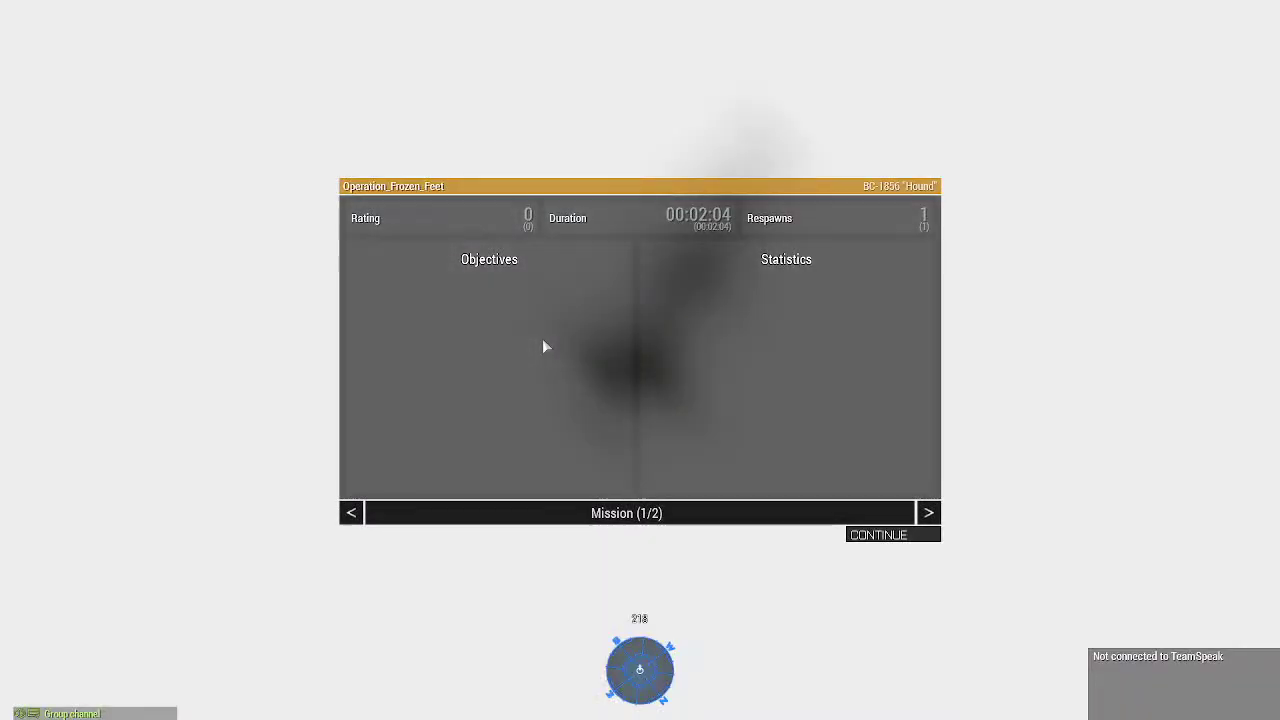
pyautogui.click(893, 534)
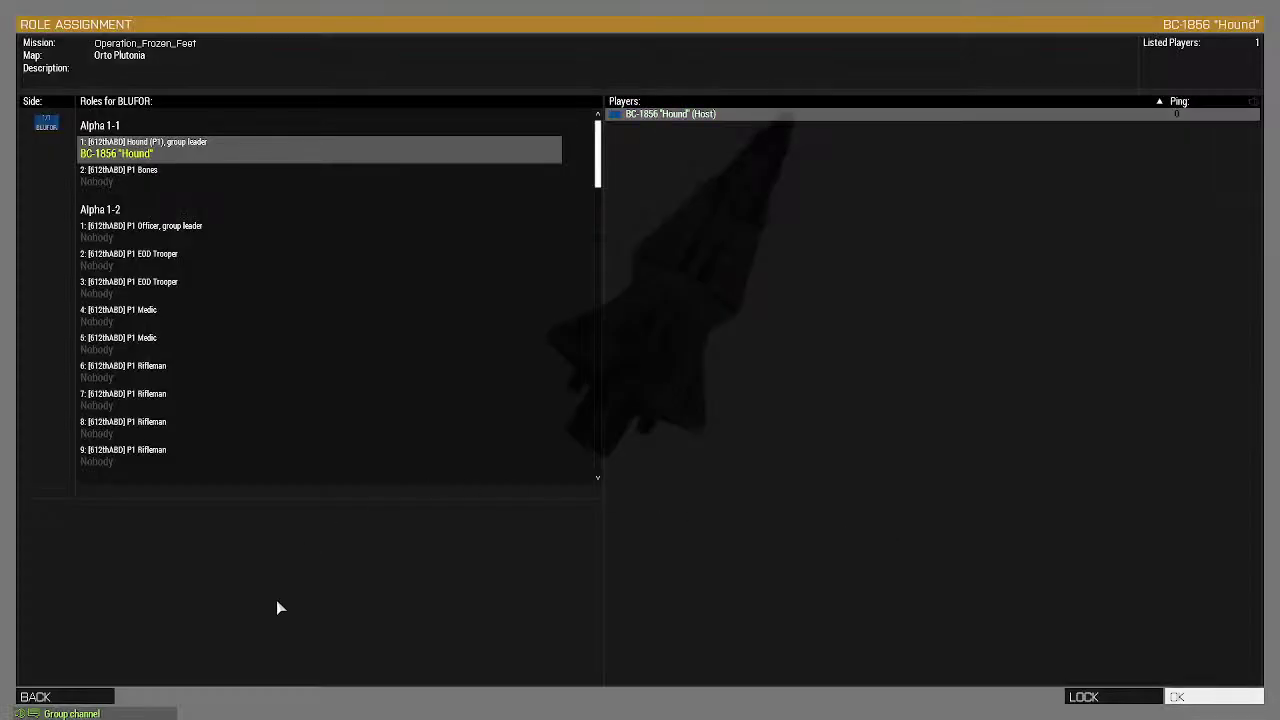
pyautogui.click(55, 703)
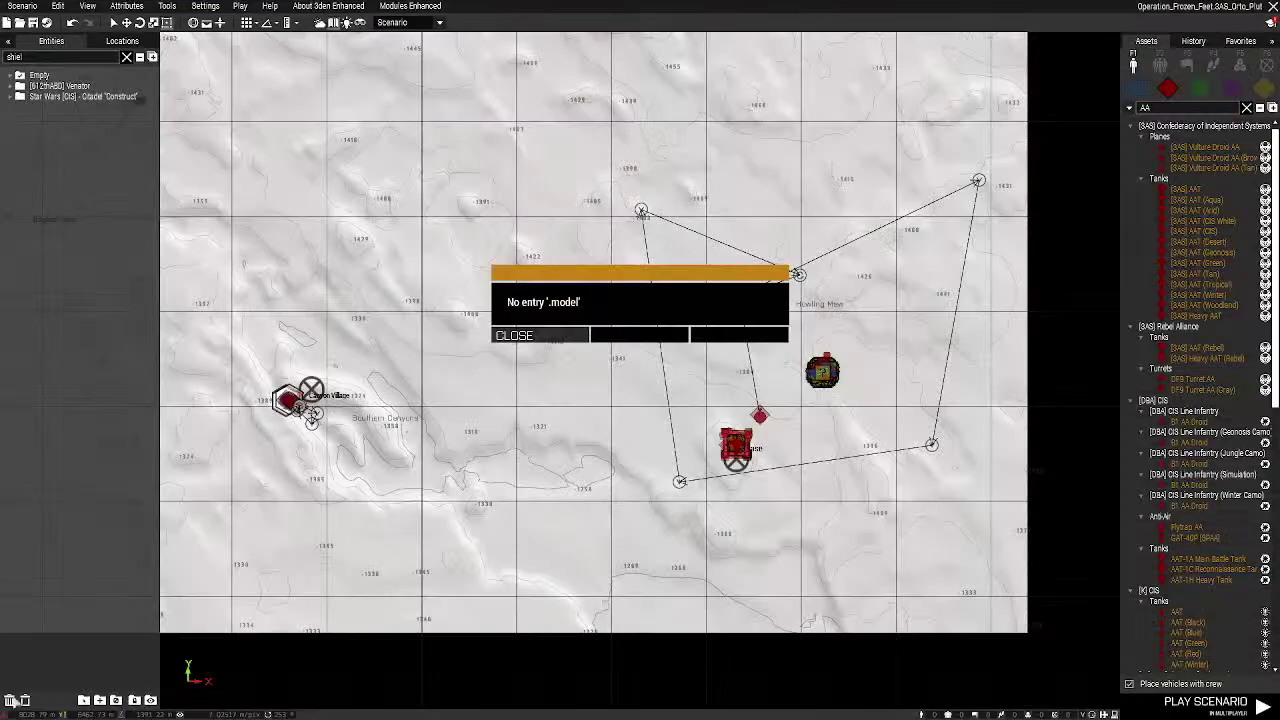
pyautogui.click(529, 336)
pyautogui.moveTo(664, 434); pyautogui.dragTo(1040, 375, button='right')
pyautogui.scroll(-3, 400, 432)
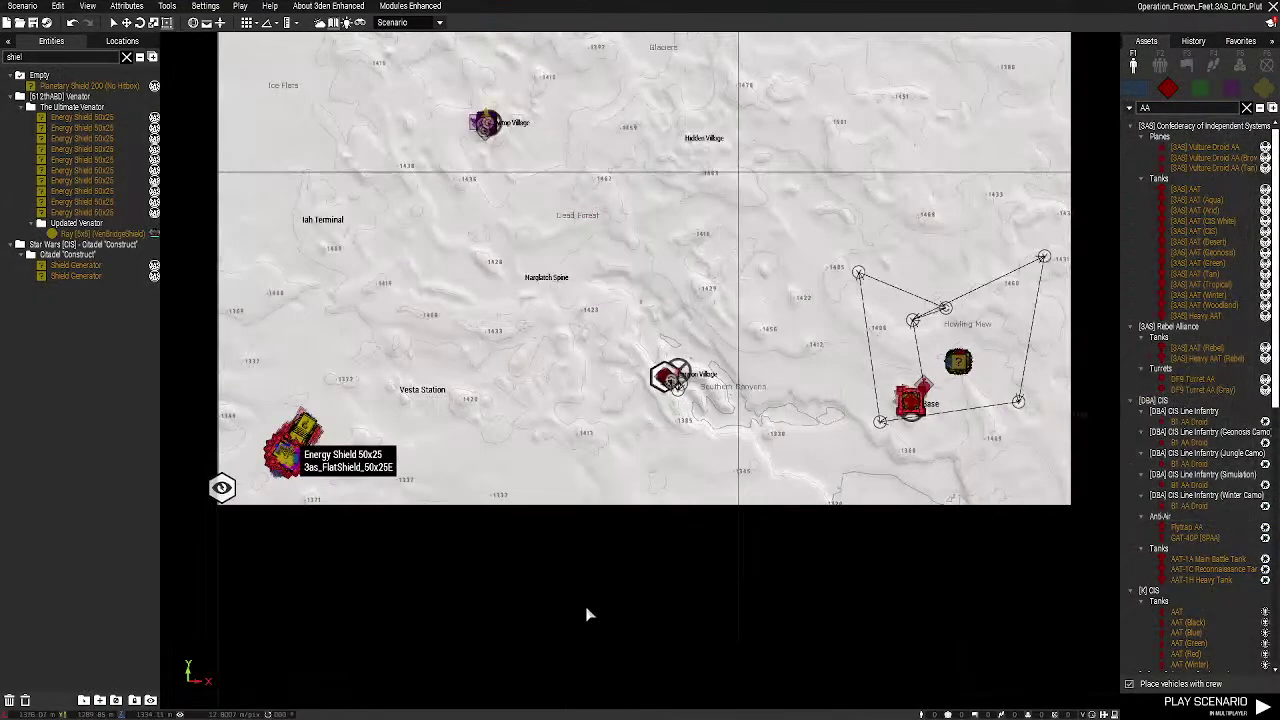
# Delete the objects placed along the Venator's forward trench and the remaining group near its bow
pyautogui.press('m')
pyautogui.scroll(-8, 491, 536)
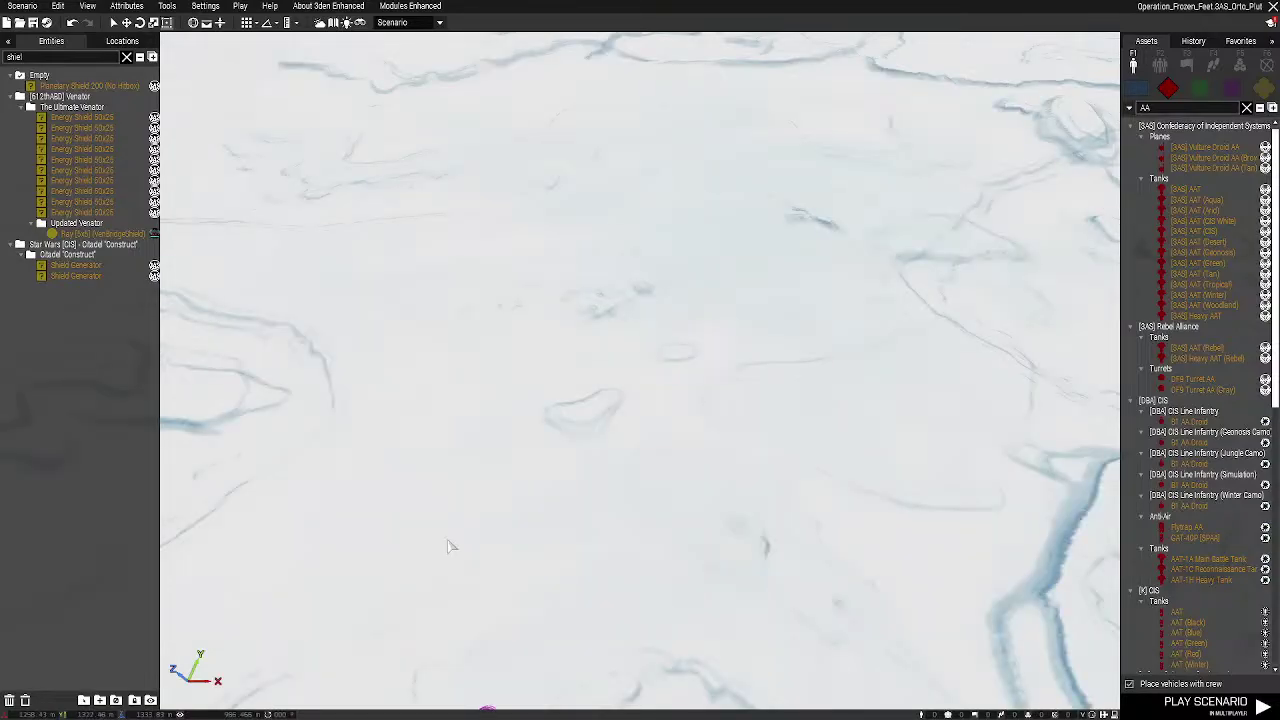
pyautogui.moveTo(491, 536); pyautogui.dragTo(451, 463, button='right')
pyautogui.scroll(2, 456, 490)
pyautogui.scroll(2, 456, 478)
pyautogui.scroll(-6, 458, 483)
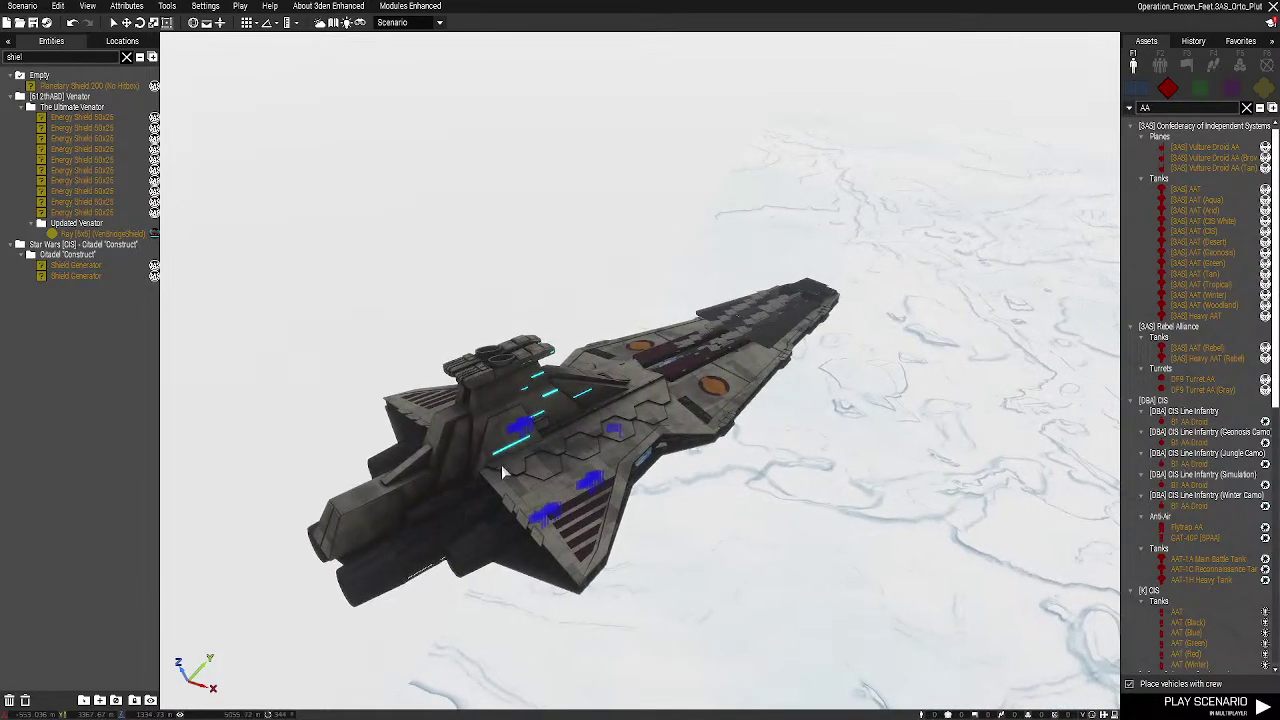
pyautogui.scroll(2, 502, 450)
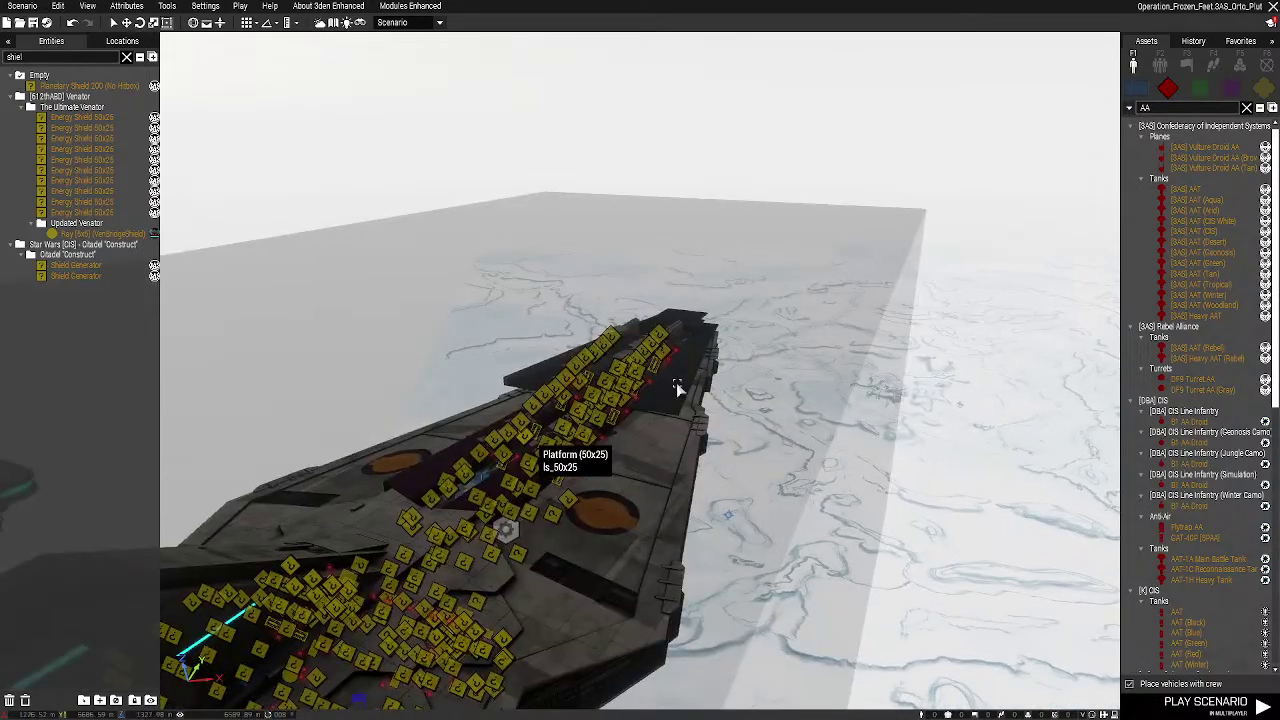
pyautogui.moveTo(716, 350); pyautogui.dragTo(706, 357, button='right')
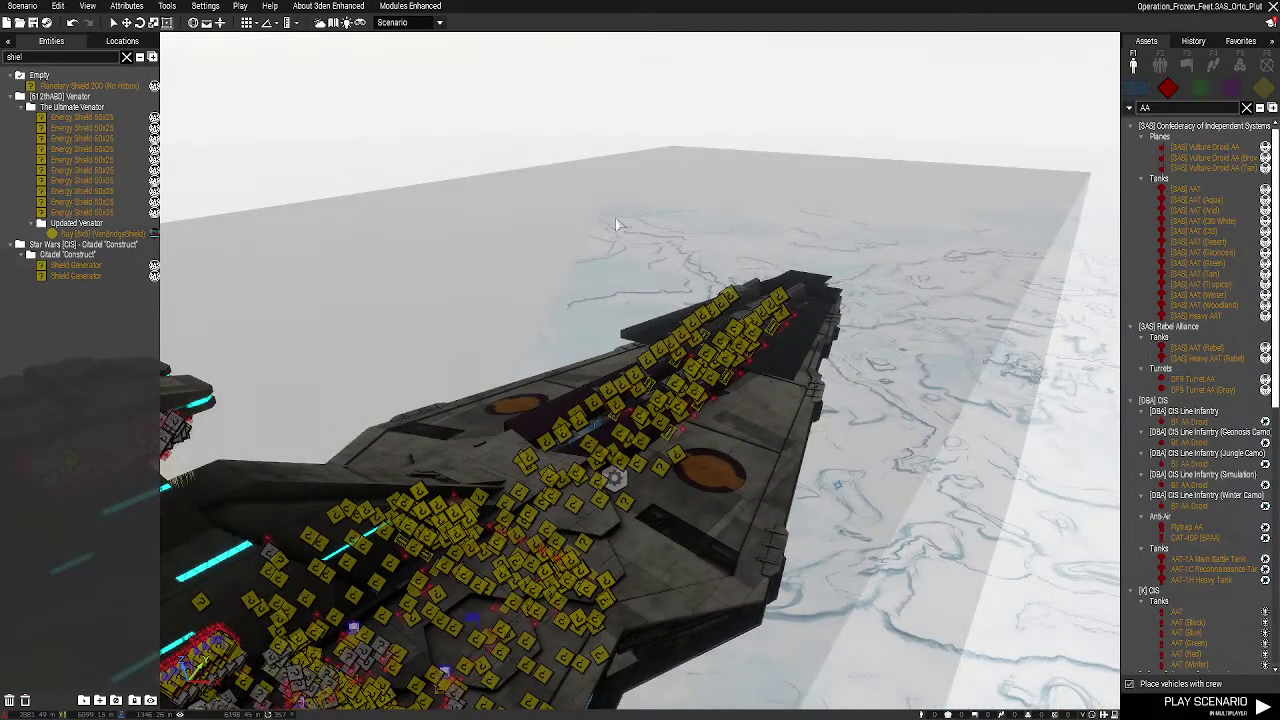
pyautogui.moveTo(617, 221); pyautogui.dragTo(823, 371)
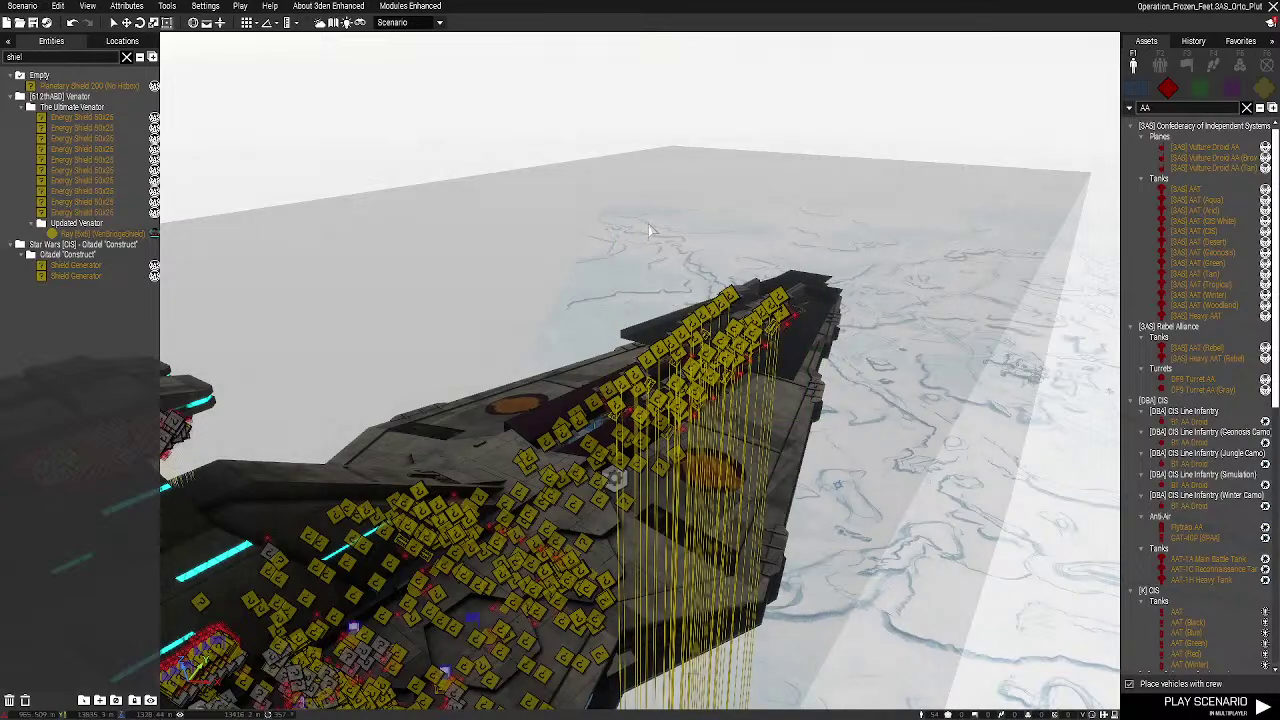
pyautogui.press('Delete')
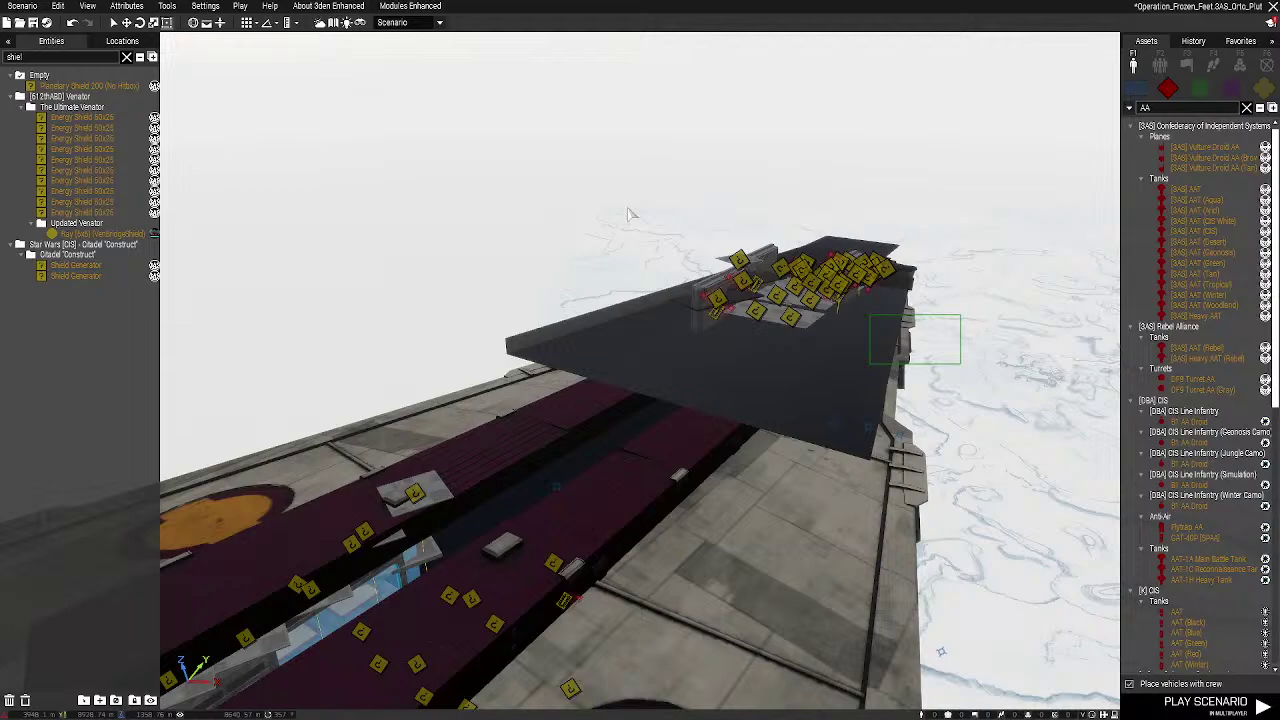
pyautogui.moveTo(630, 213); pyautogui.dragTo(629, 214)
pyautogui.press('Delete')
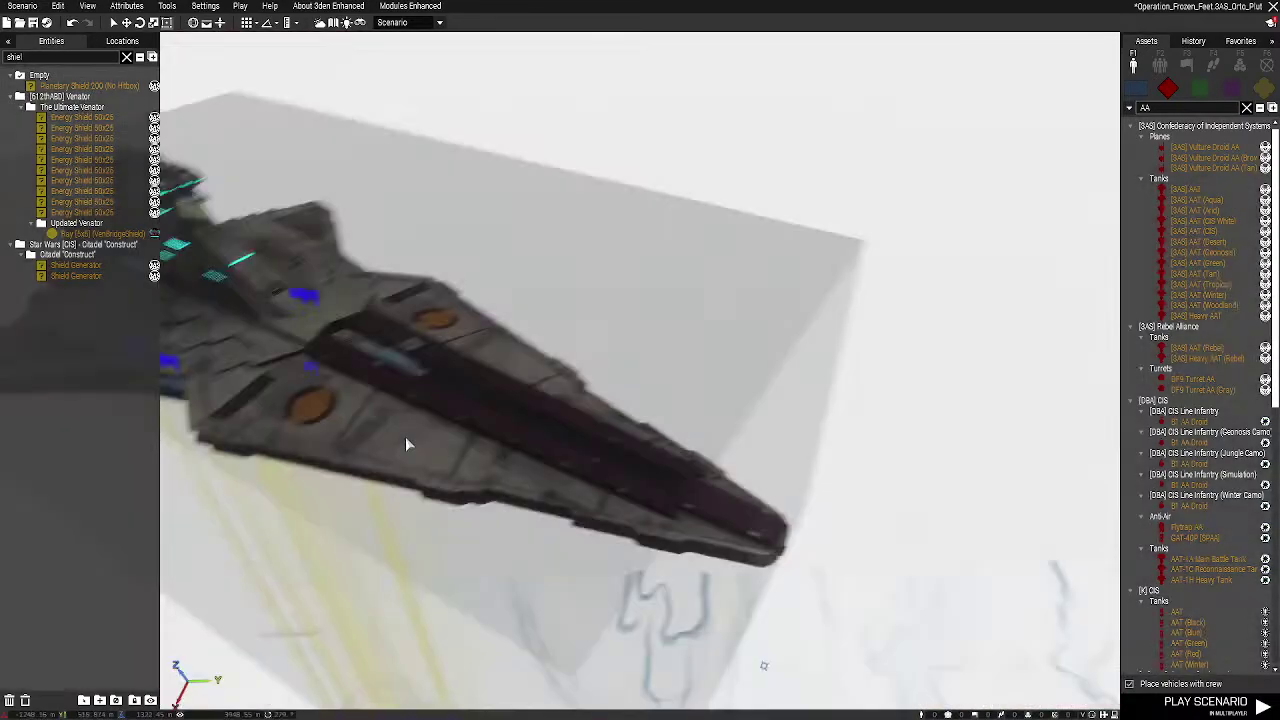
# Clear the asset search filter and delete the cluster of objects placed in the Venator's bridge tower
pyautogui.scroll(-5, 405, 436)
pyautogui.scroll(10, 318, 412)
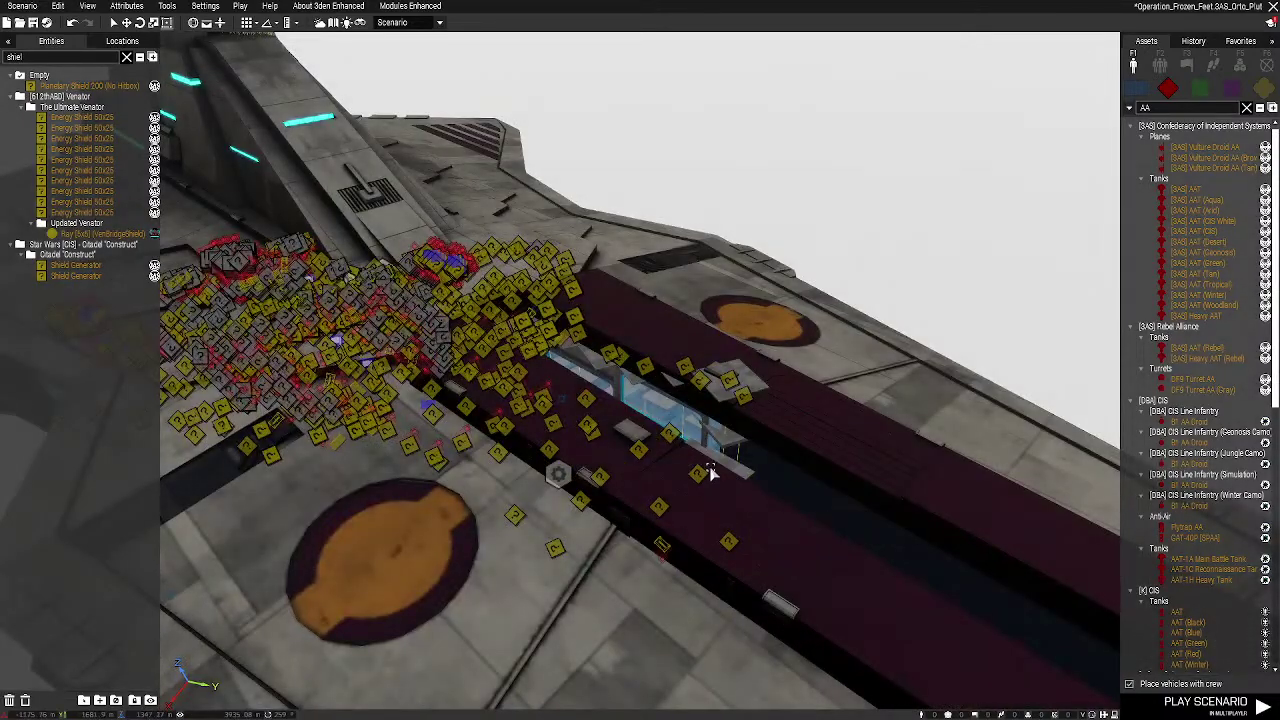
pyautogui.moveTo(940, 516); pyautogui.dragTo(709, 470, button='right')
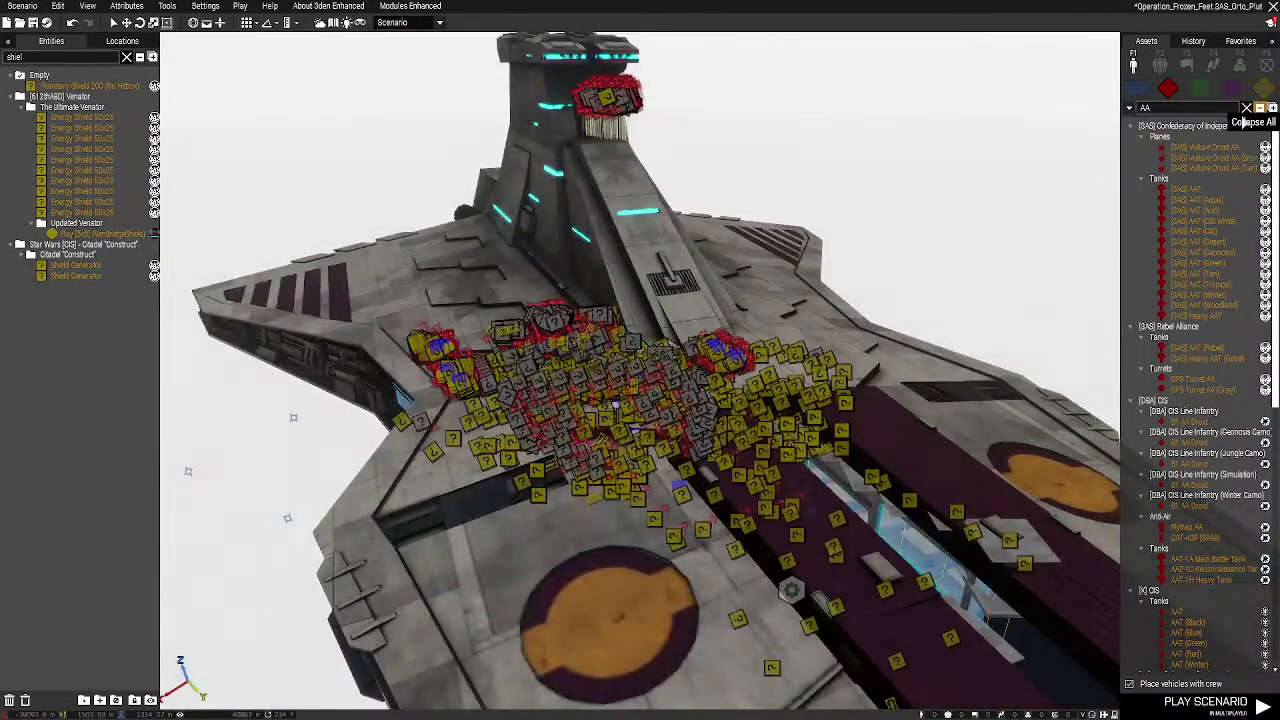
pyautogui.click(1246, 107)
pyautogui.moveTo(755, 120); pyautogui.dragTo(621, 263, button='right')
pyautogui.moveTo(658, 294); pyautogui.dragTo(204, 38)
pyautogui.press('Delete')
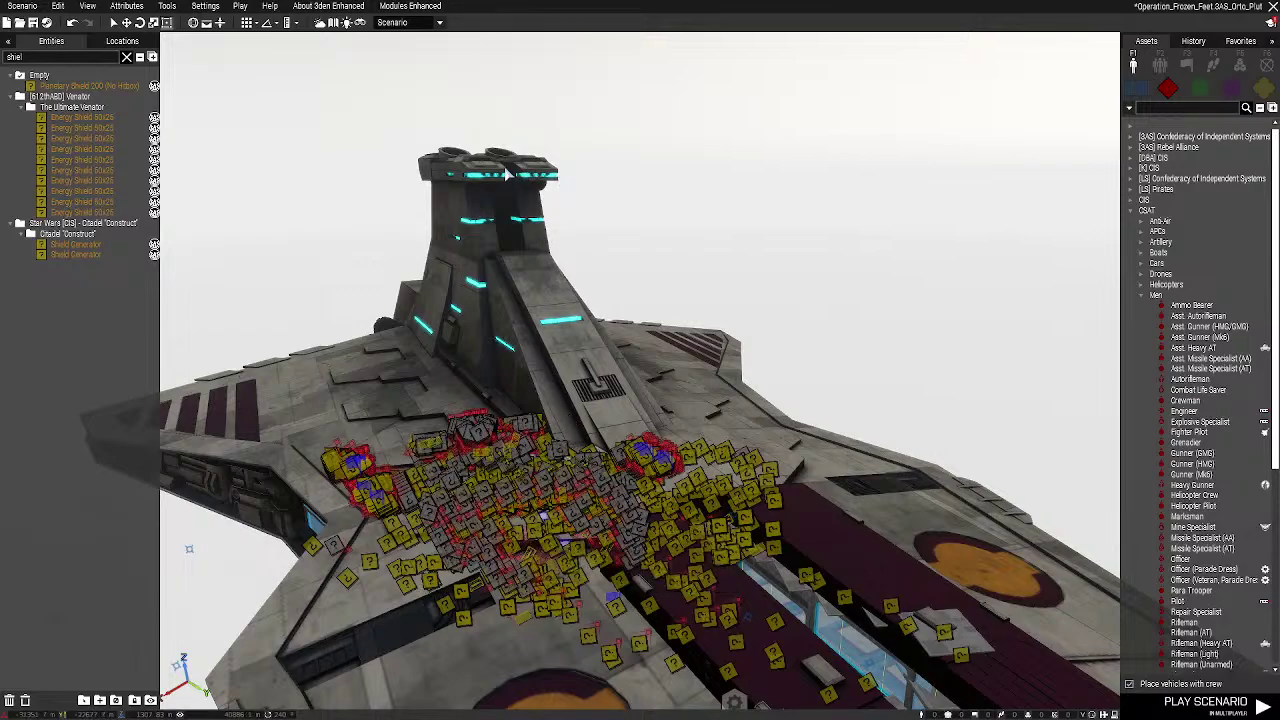
# Check the scenario's statistics for its object, AI and playable unit counts
pyautogui.scroll(-2, 661, 382)
pyautogui.scroll(3, 688, 400)
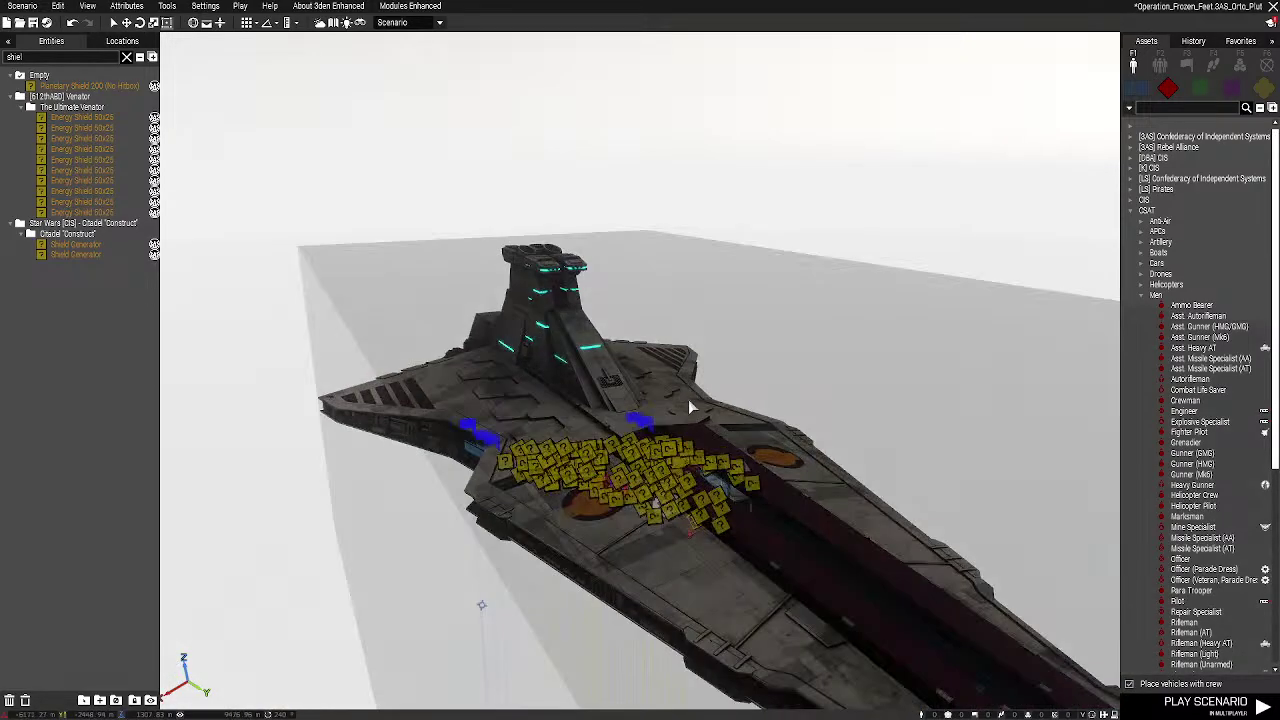
pyautogui.click(22, 6)
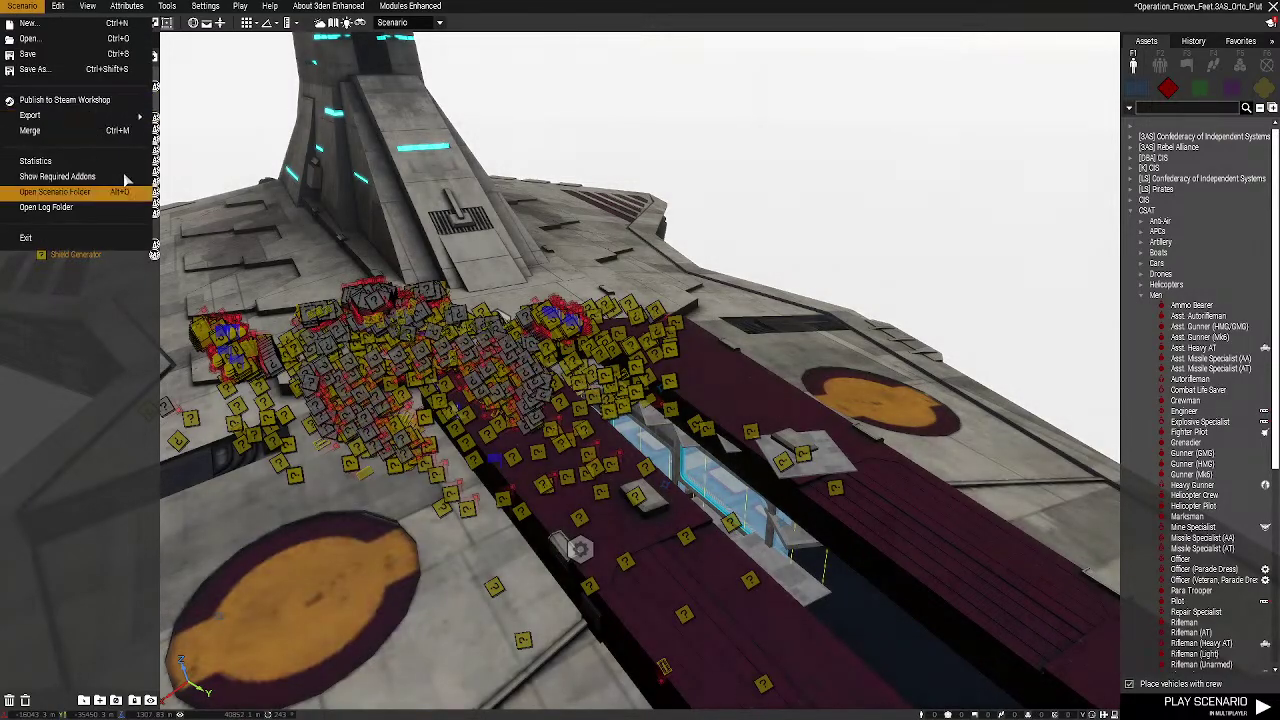
pyautogui.click(35, 161)
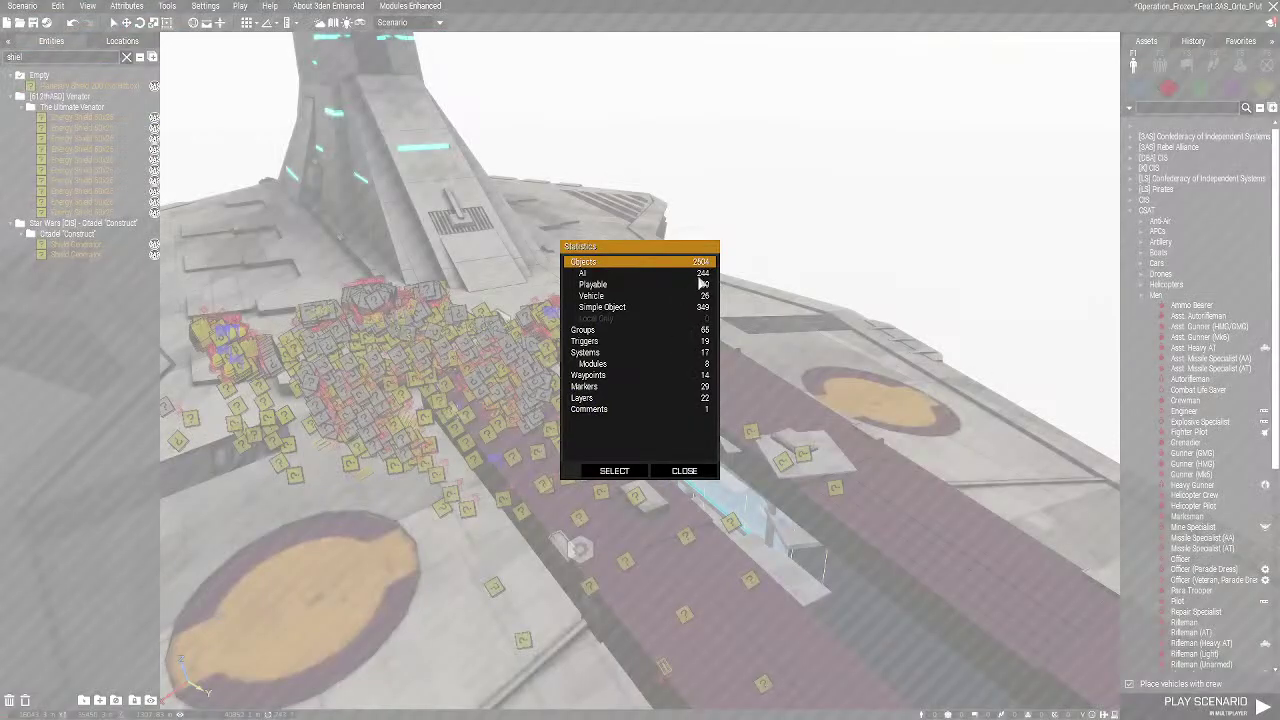
pyautogui.click(671, 475)
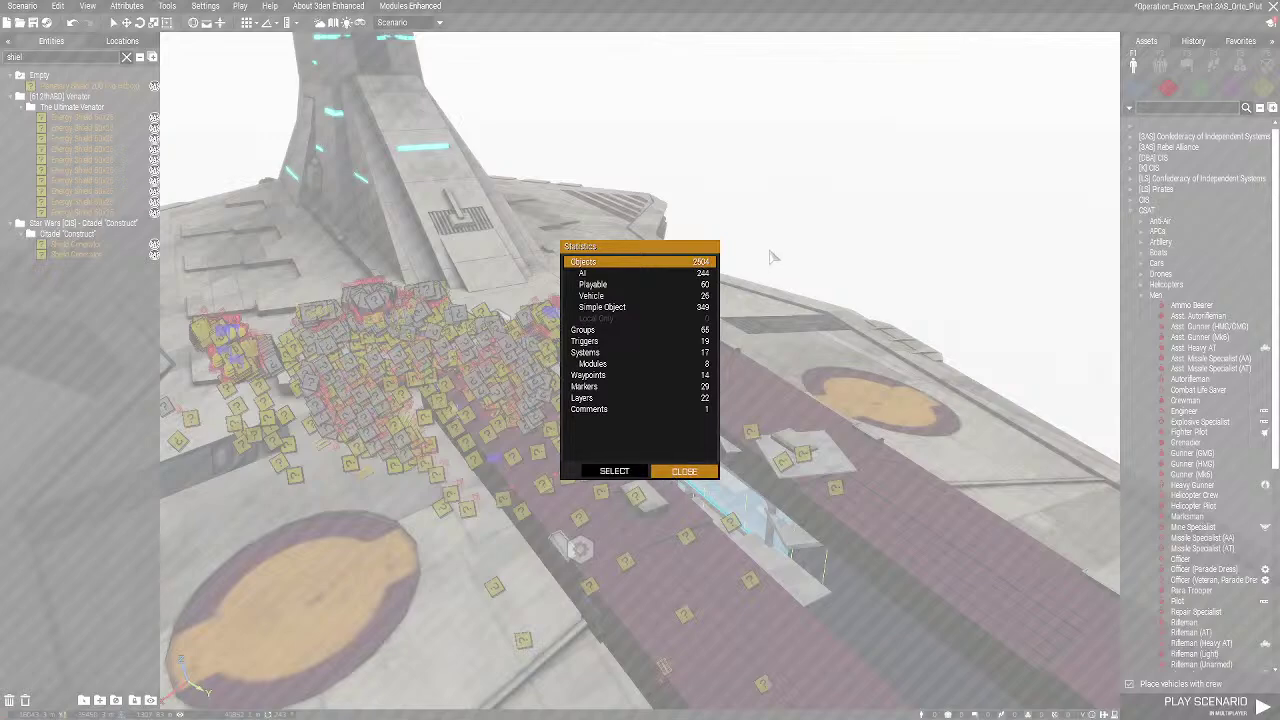
# Delete the rearmost dense cluster of entities at the outer side of the Venator's hull beside the bridge tower
pyautogui.moveTo(871, 438); pyautogui.dragTo(524, 318, button='right')
pyautogui.press('w')
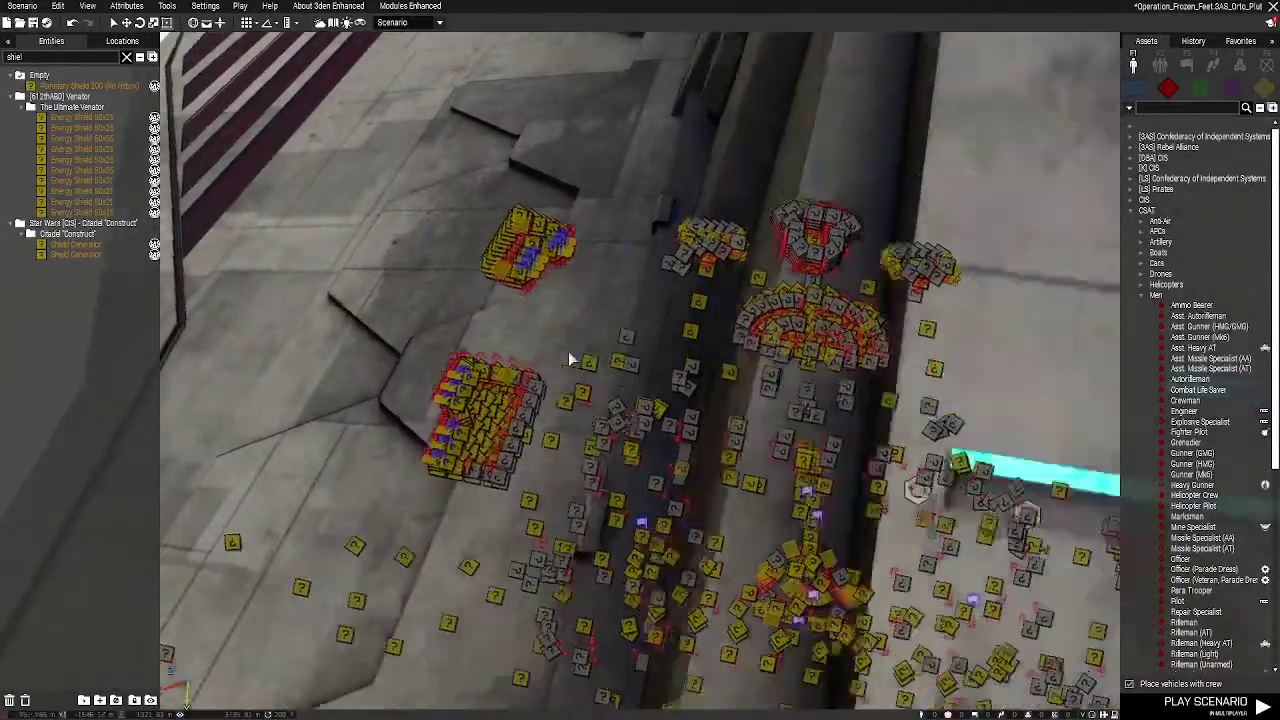
pyautogui.moveTo(570, 353); pyautogui.dragTo(480, 228)
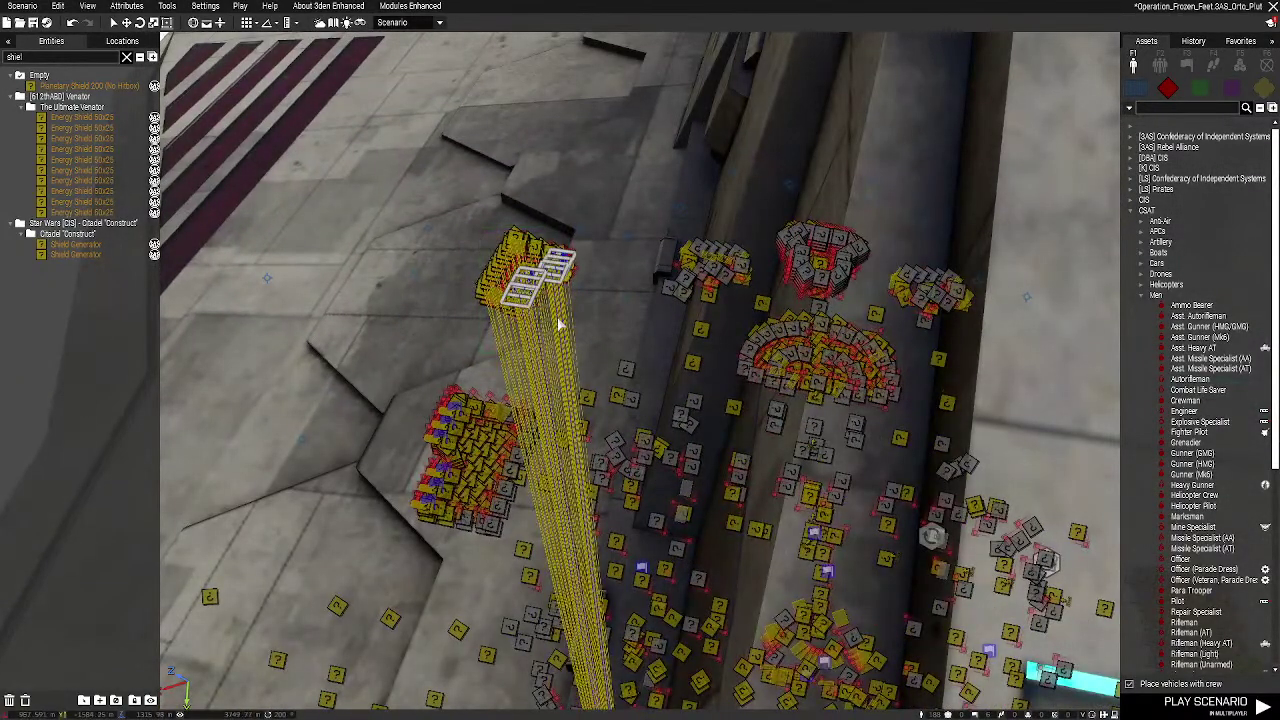
pyautogui.press('Delete')
# Save the Operation Frozen Feet scenario and export it to the multiplayer missions folder
pyautogui.moveTo(674, 304); pyautogui.dragTo(1163, 234, button='right')
pyautogui.press('d')
pyautogui.press('s')
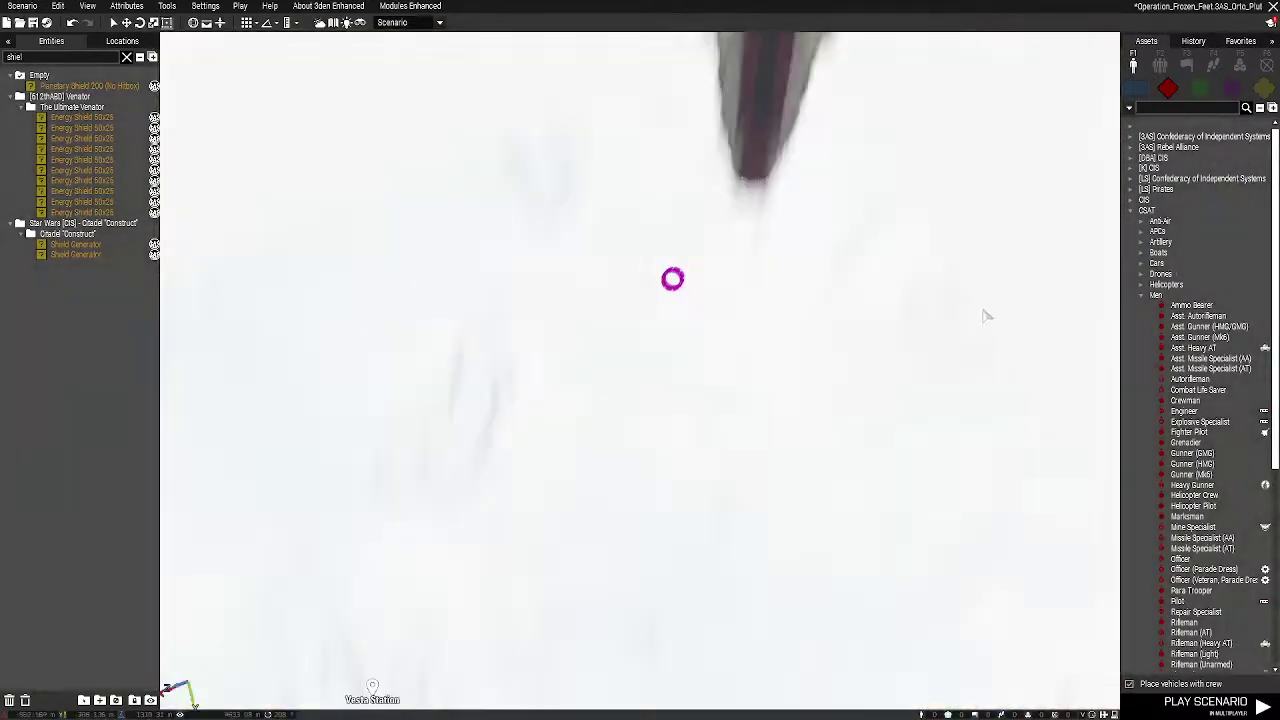
pyautogui.moveTo(987, 316); pyautogui.dragTo(900, 330, button='right')
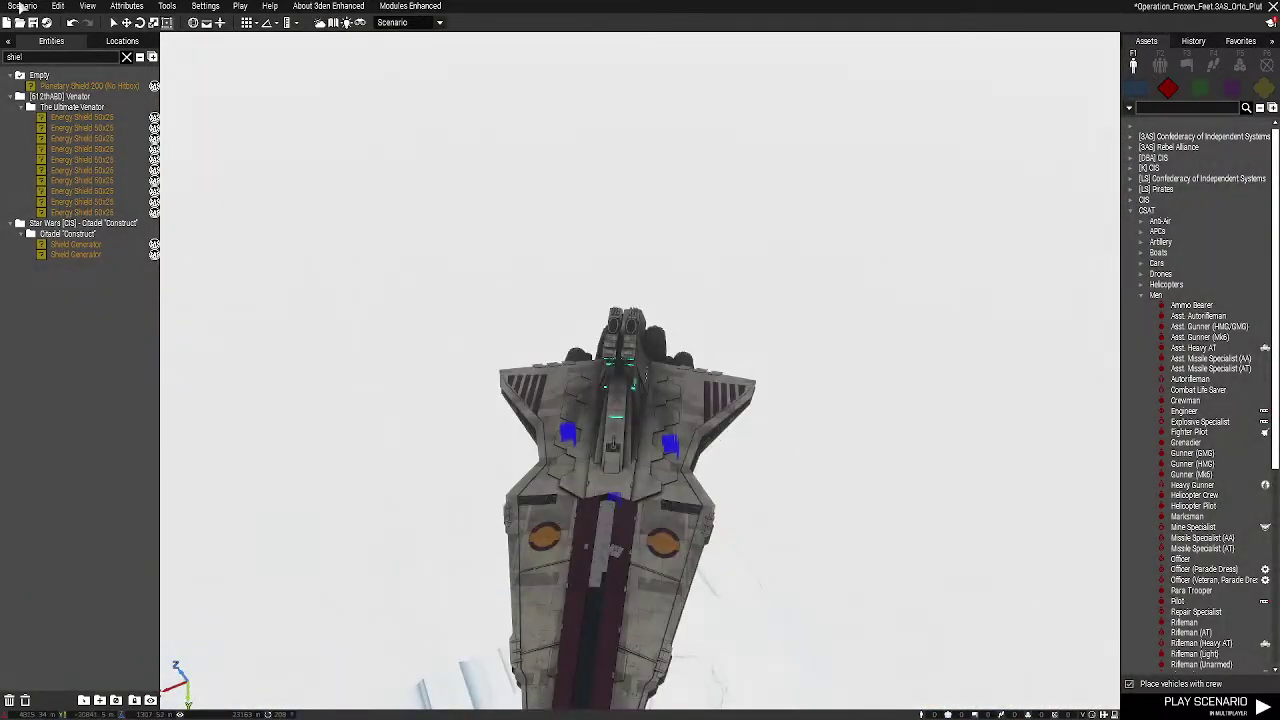
pyautogui.click(29, 8)
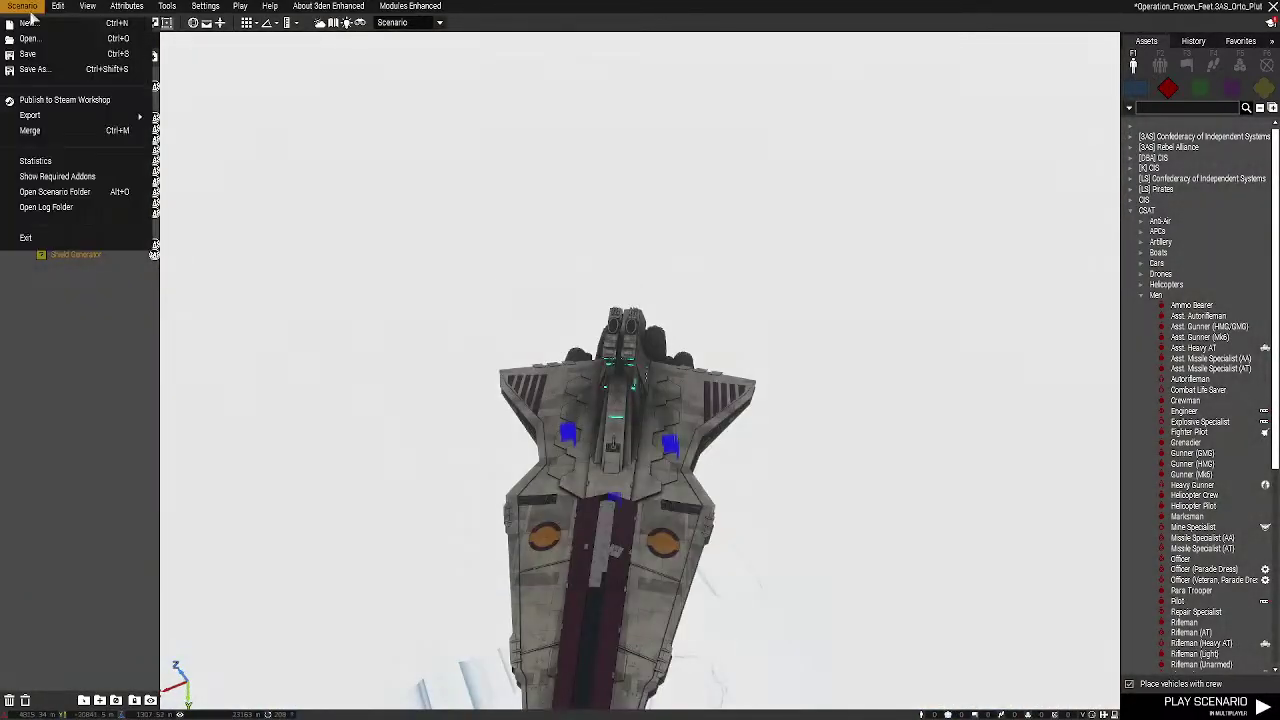
pyautogui.click(100, 54)
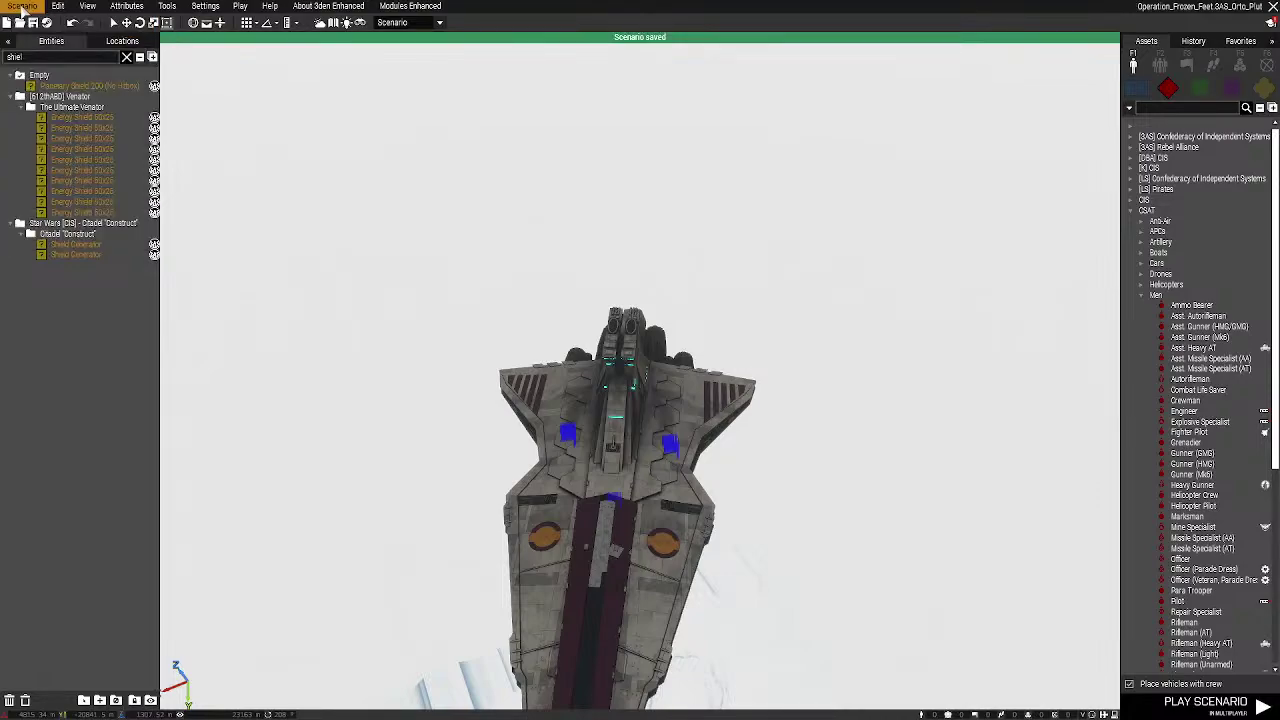
pyautogui.click(22, 8)
pyautogui.moveTo(50, 114)
pyautogui.click(218, 130)
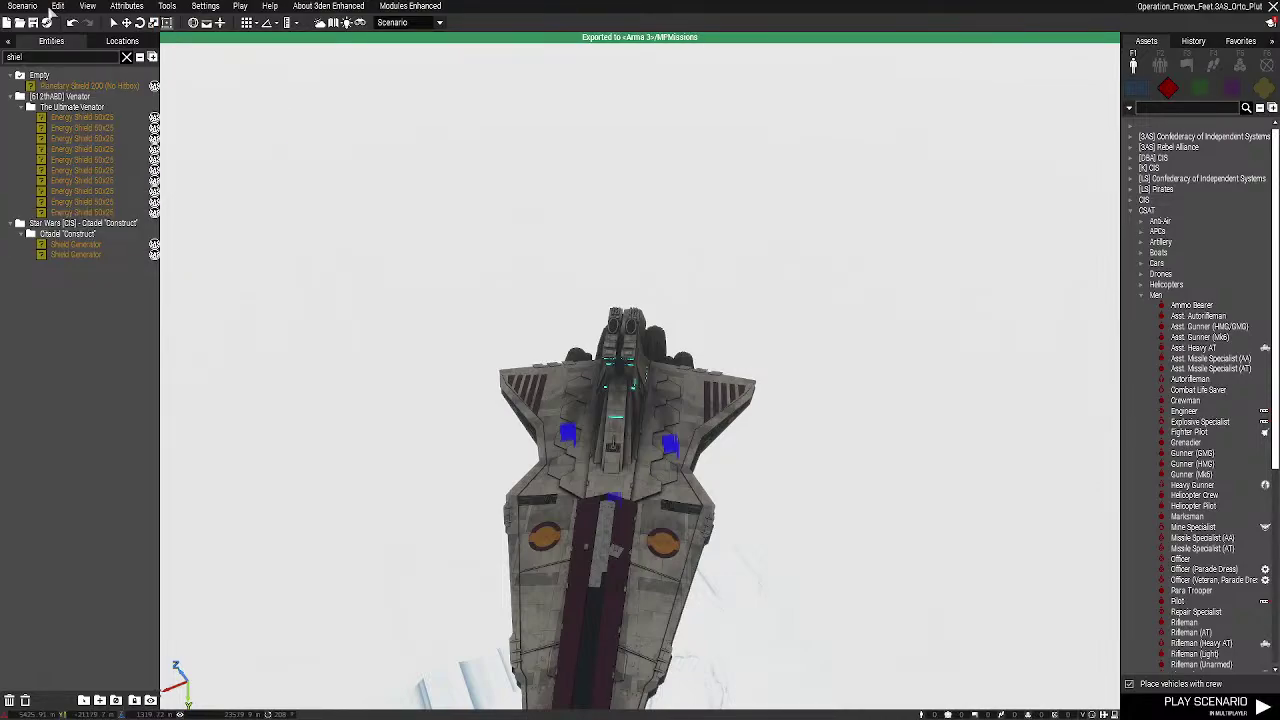
# Compare the two Geonosis terrains and start a new scenario on Geonosis: Sector 528
pyautogui.click(24, 6)
pyautogui.click(30, 20)
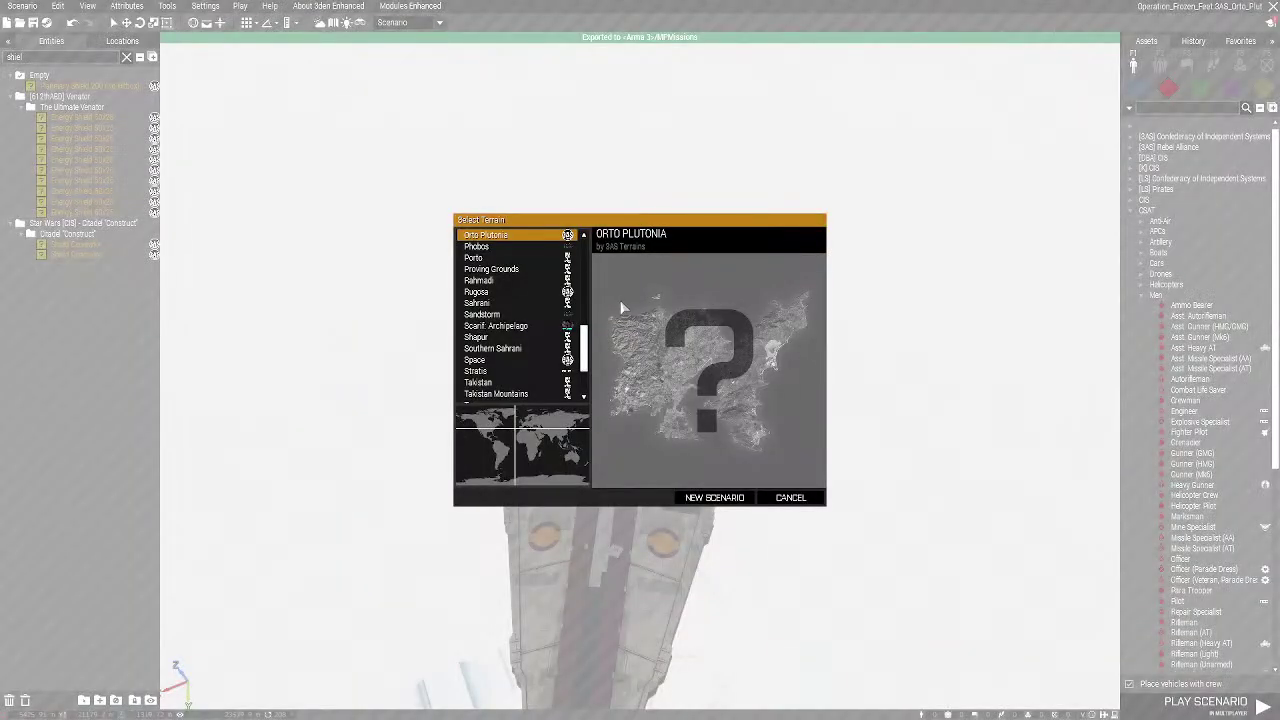
pyautogui.scroll(-3, 535, 285)
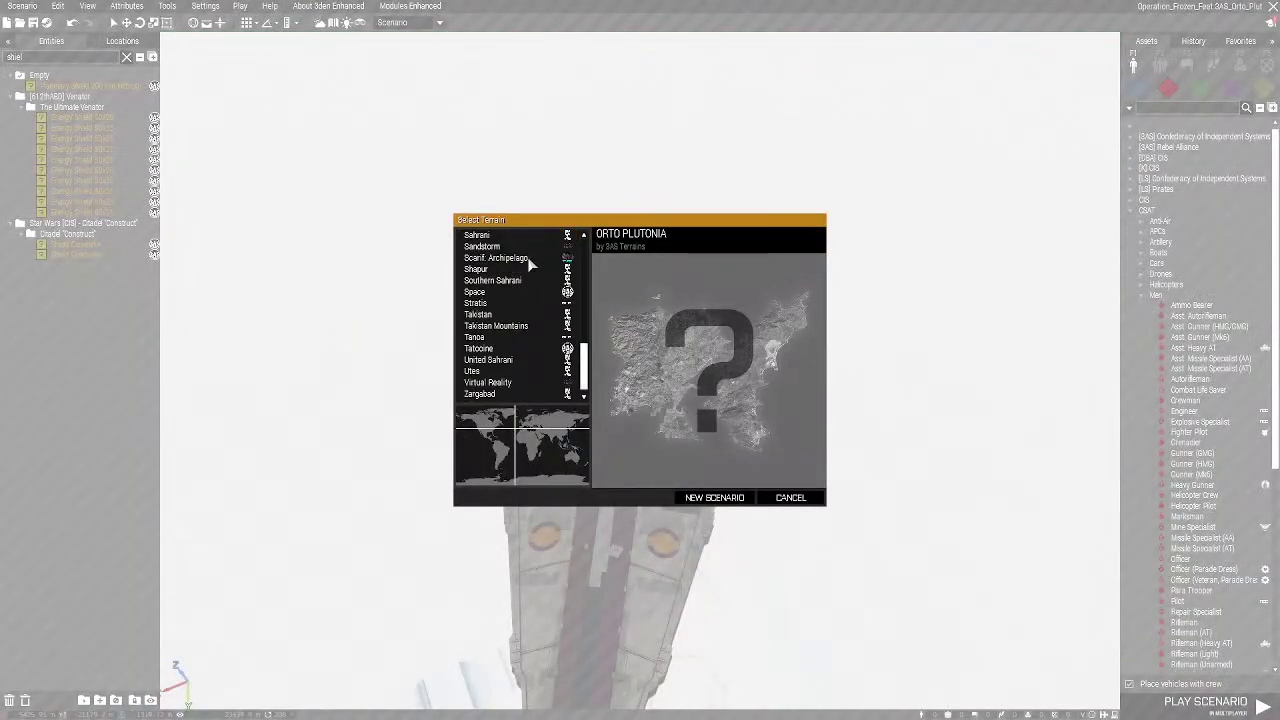
pyautogui.scroll(8, 531, 256)
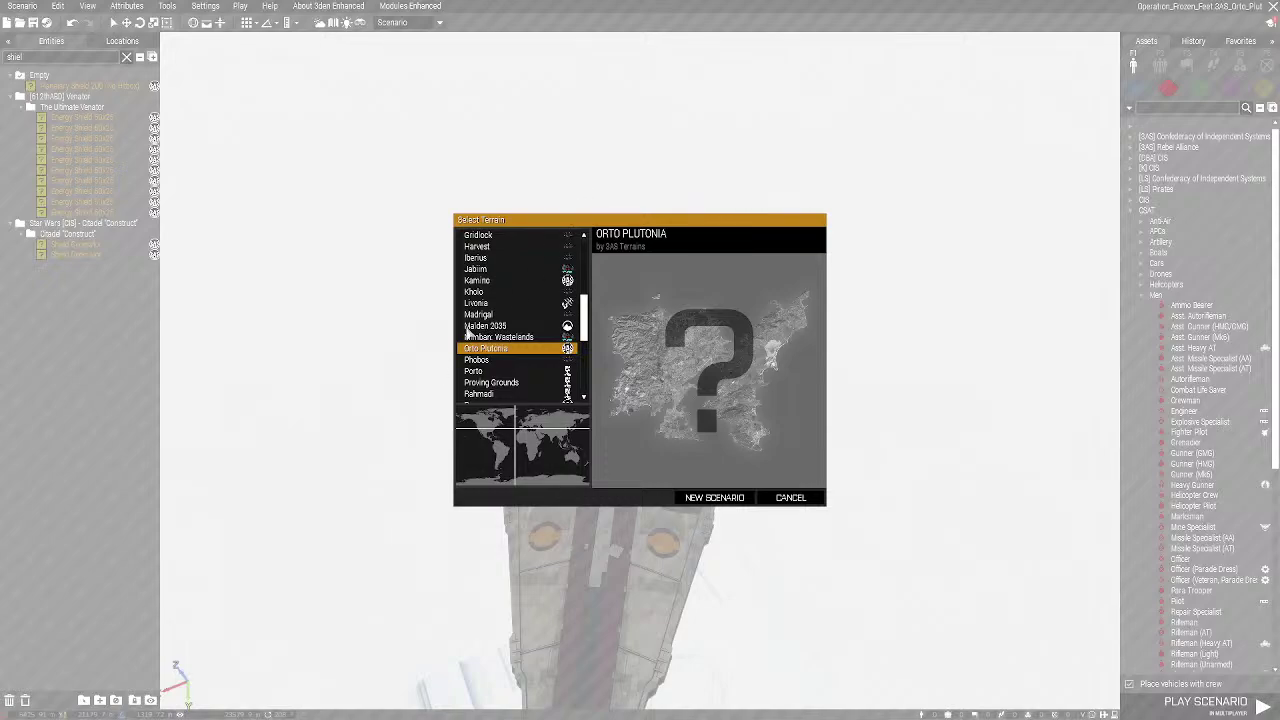
pyautogui.scroll(8, 467, 333)
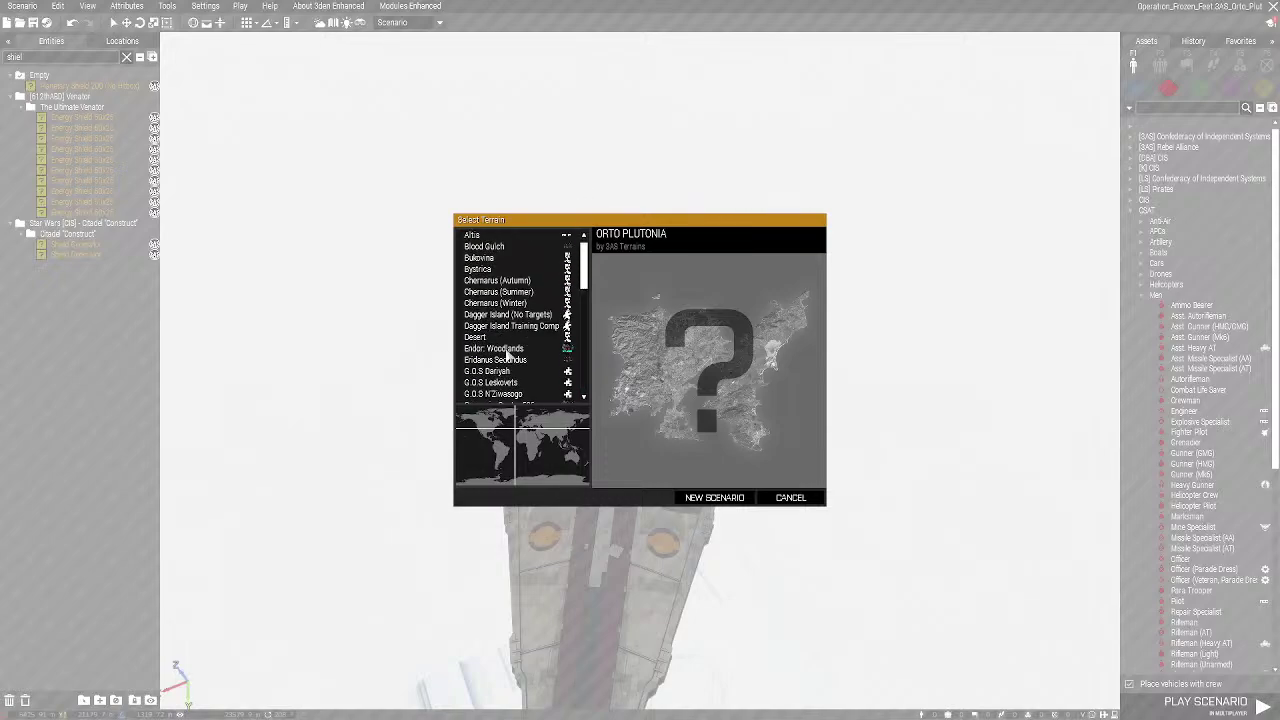
pyautogui.scroll(-3, 503, 343)
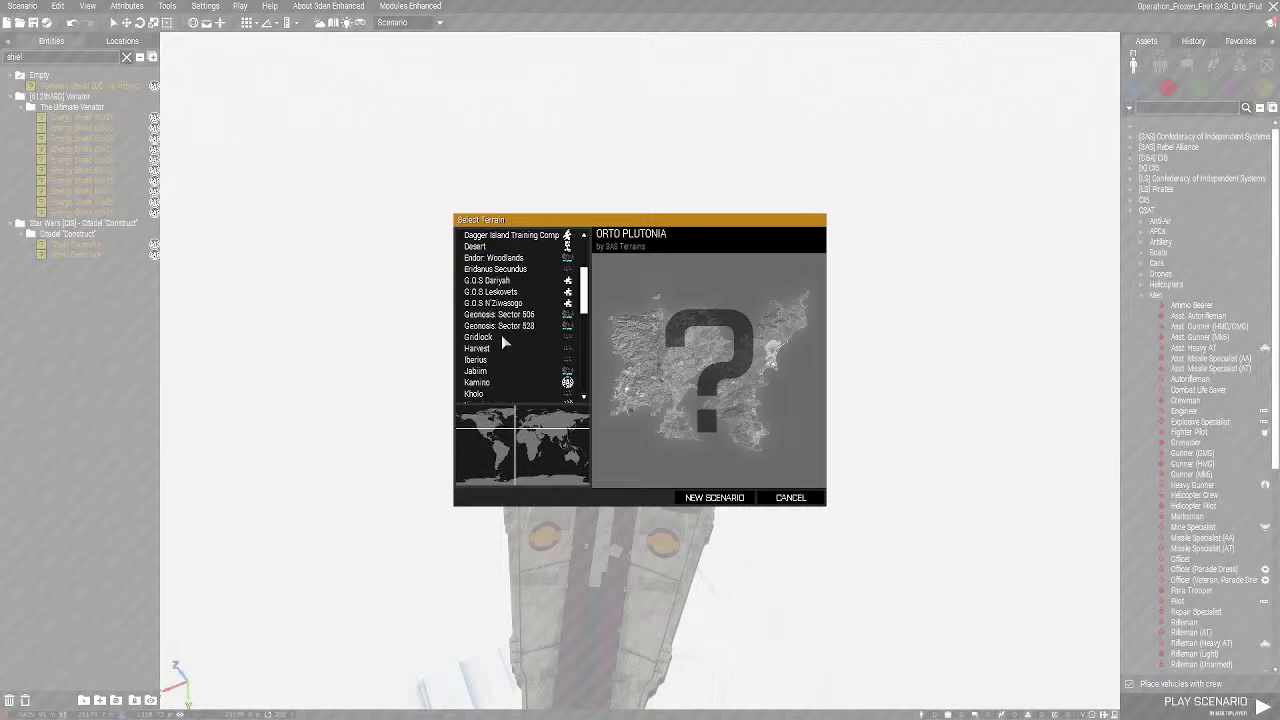
pyautogui.scroll(-1, 496, 338)
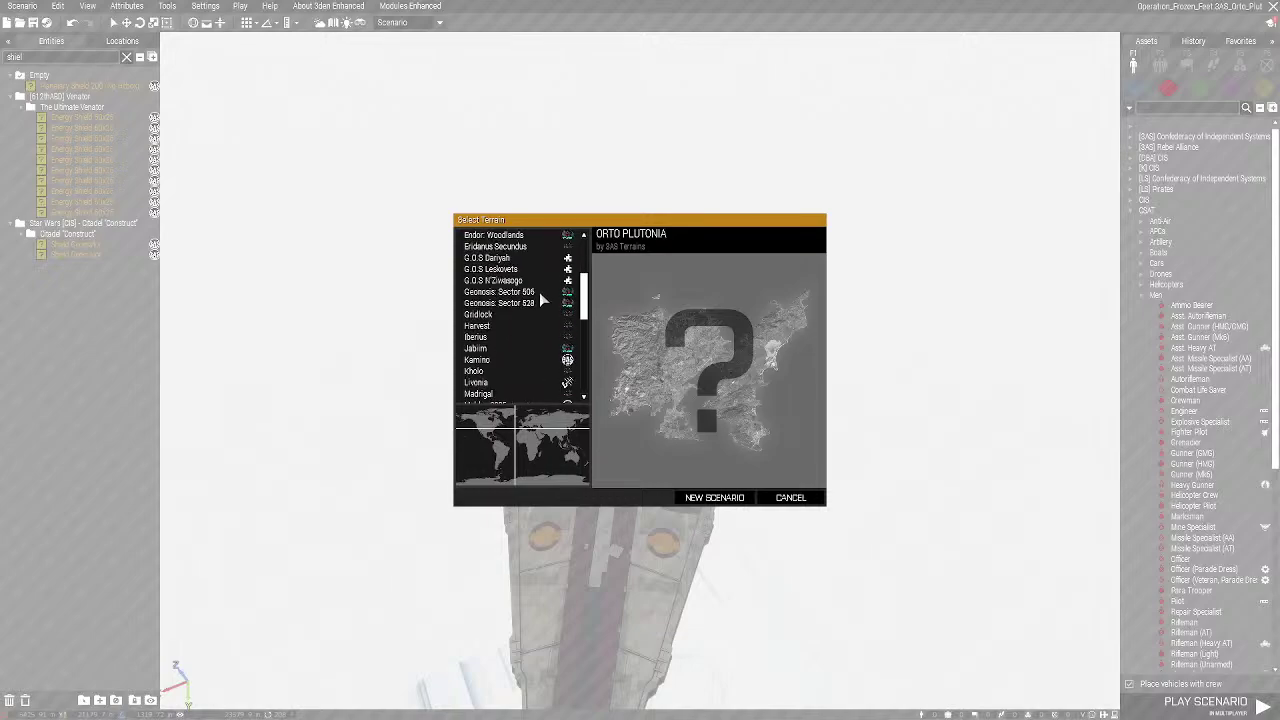
pyautogui.click(528, 305)
pyautogui.click(529, 294)
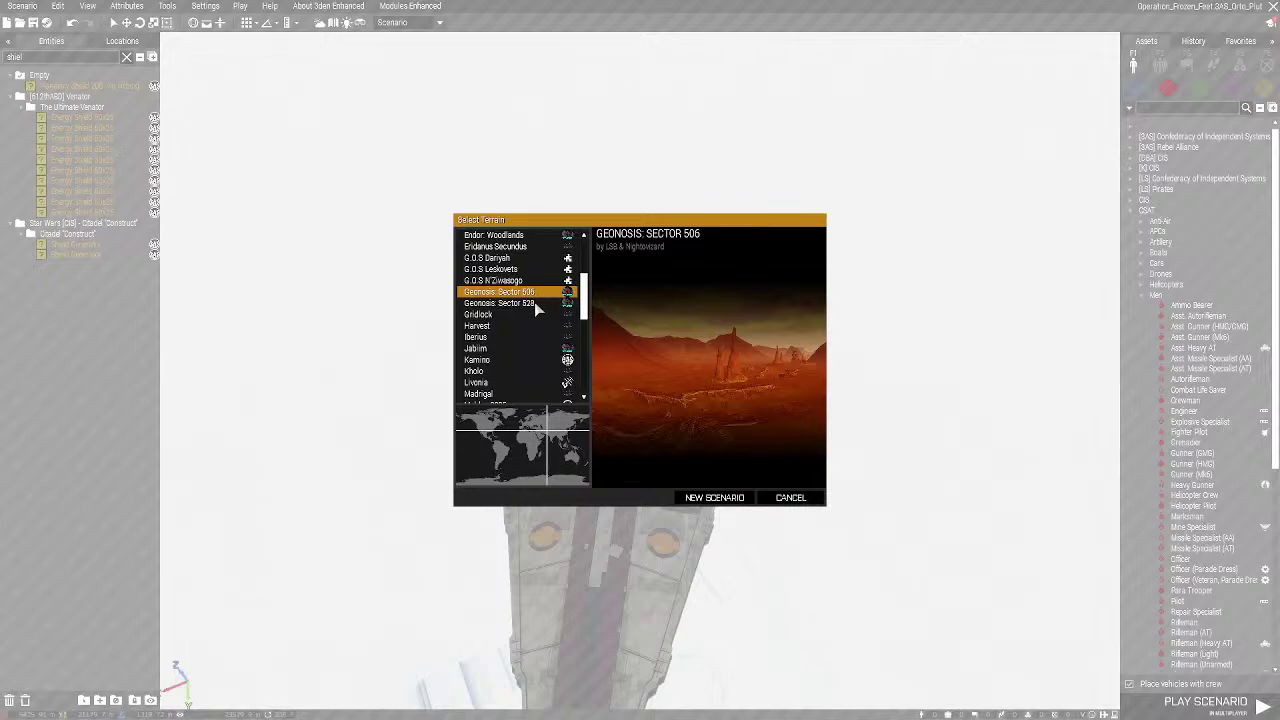
pyautogui.click(530, 304)
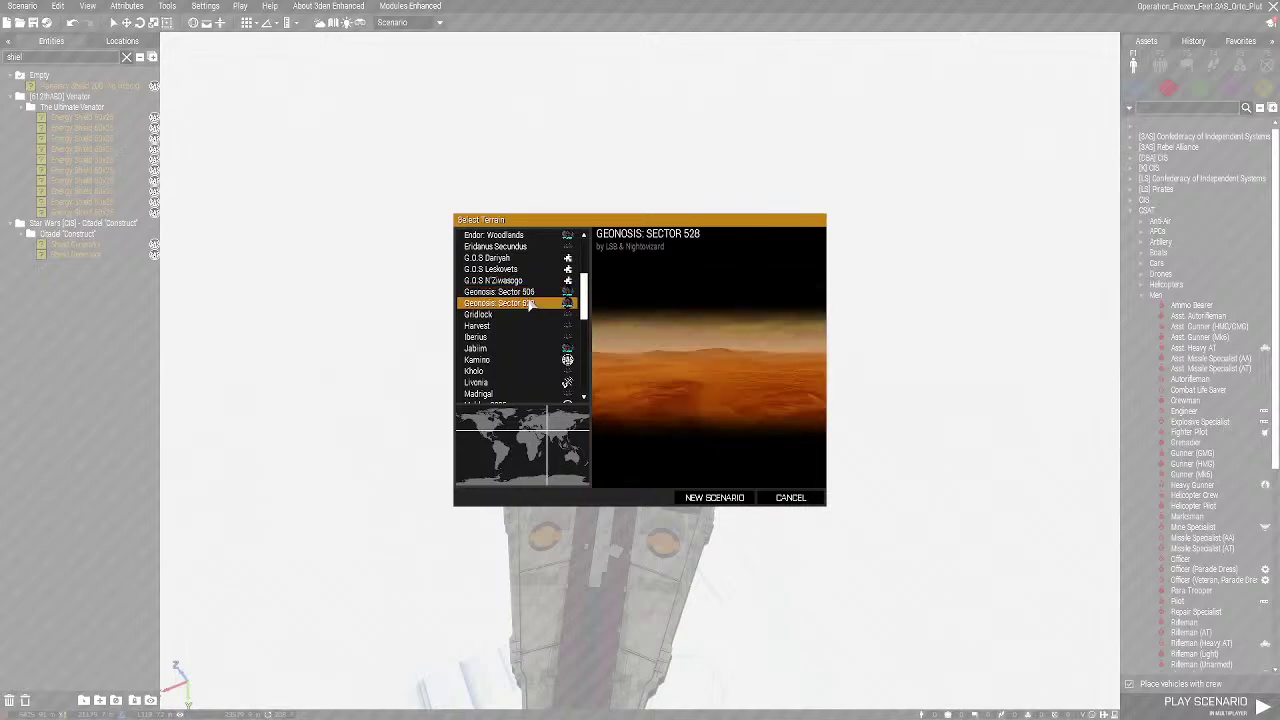
pyautogui.click(535, 294)
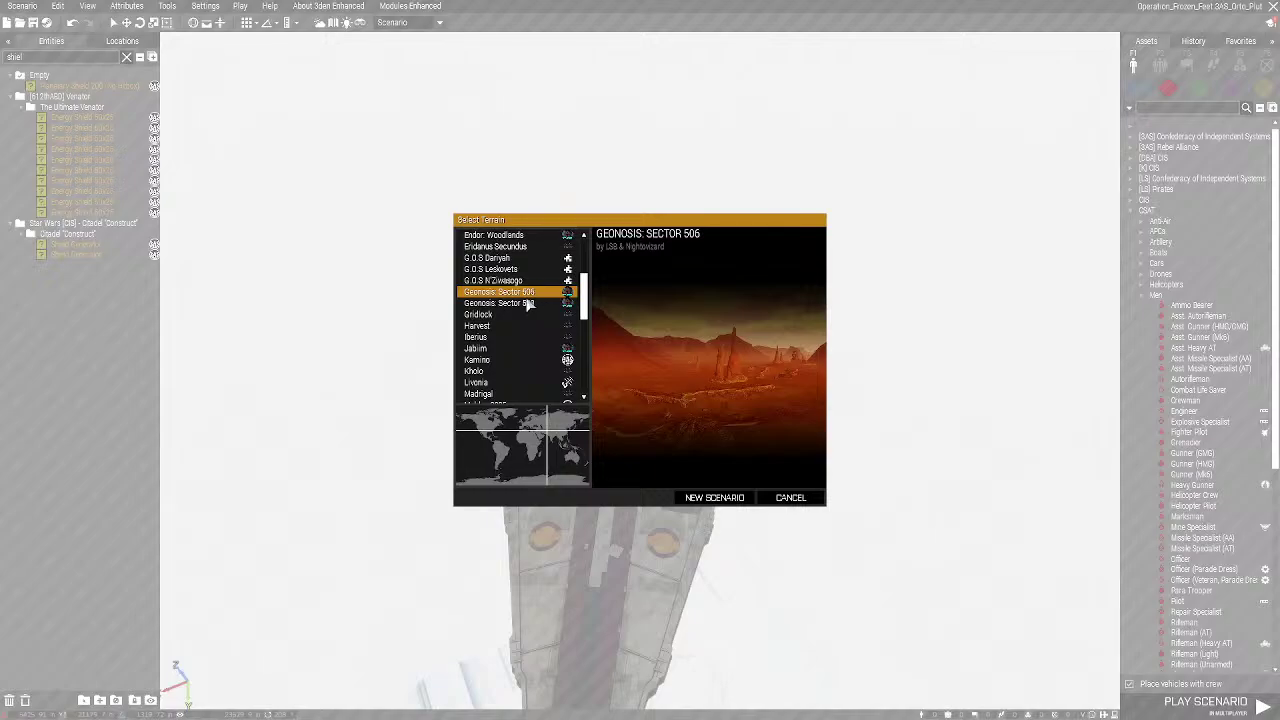
pyautogui.doubleClick(528, 304)
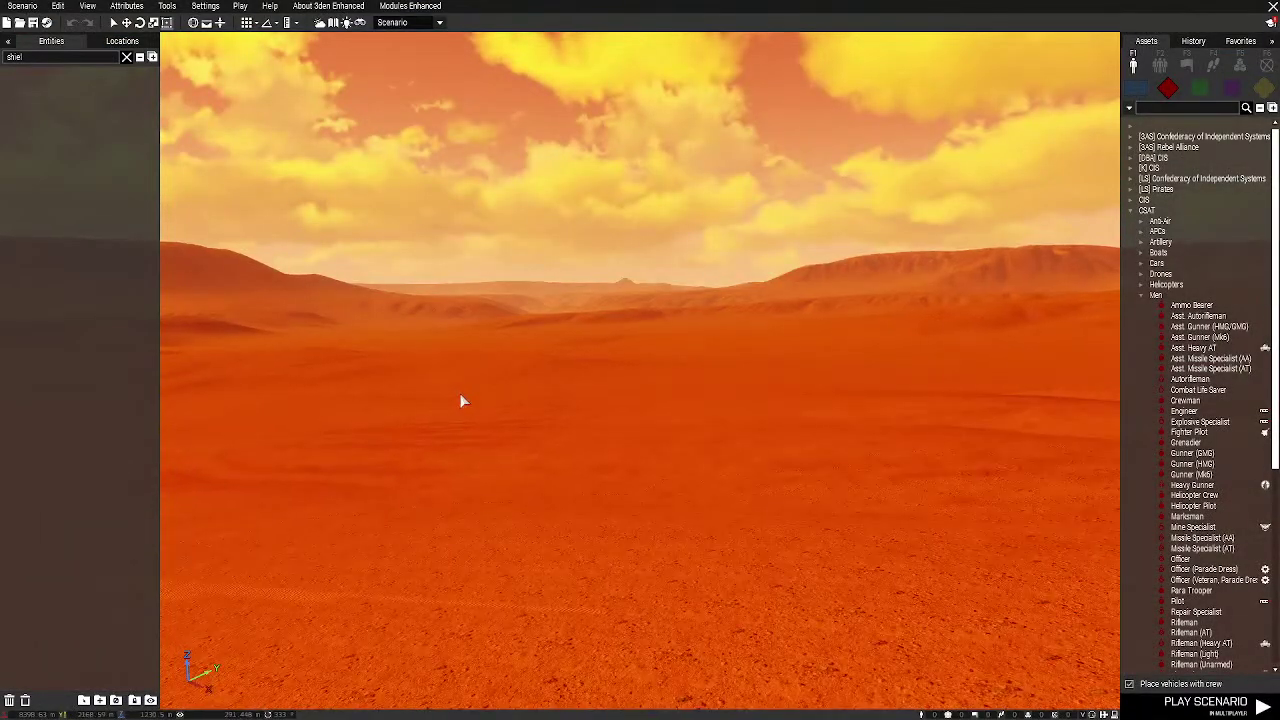
# Examine the Sector 528 terrain on the map and from the air for suitable locations
pyautogui.press('m')
pyautogui.moveTo(661, 533); pyautogui.dragTo(731, 590, button='right')
pyautogui.scroll(6, 596, 420)
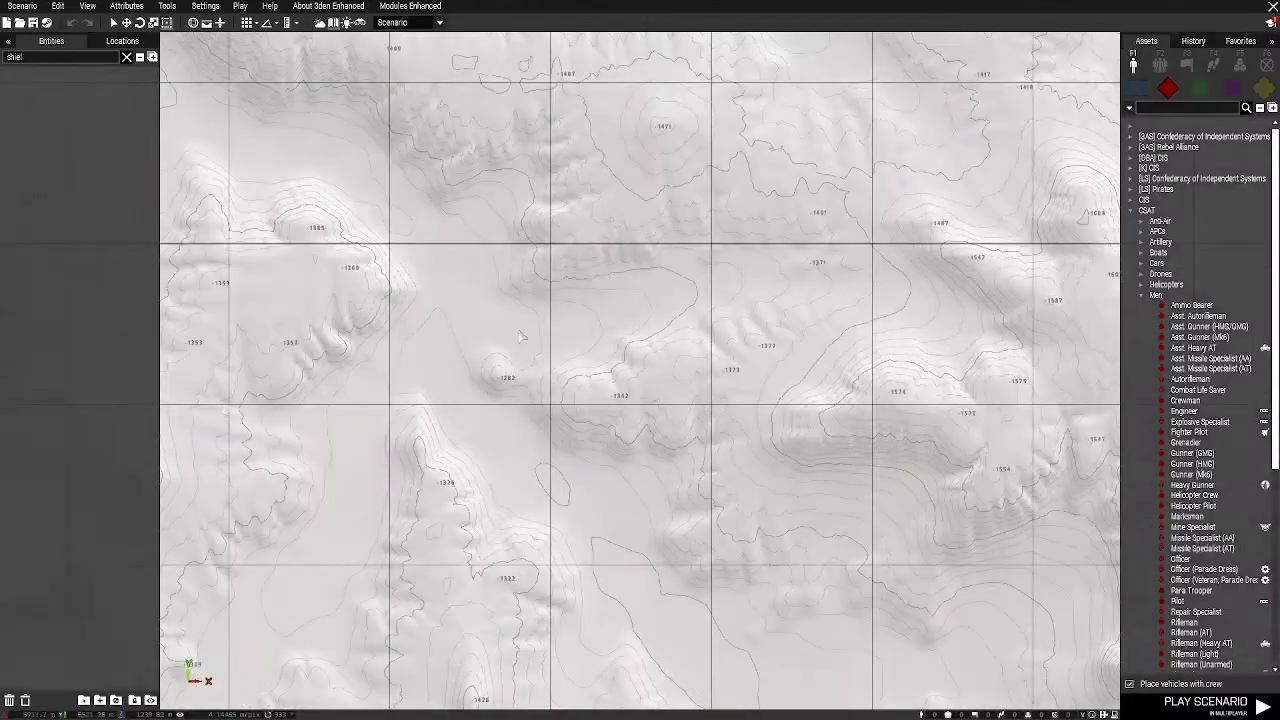
pyautogui.middleClick(502, 323)
pyautogui.press('m')
pyautogui.moveTo(713, 329); pyautogui.dragTo(1089, 305, button='right')
pyautogui.press('w')
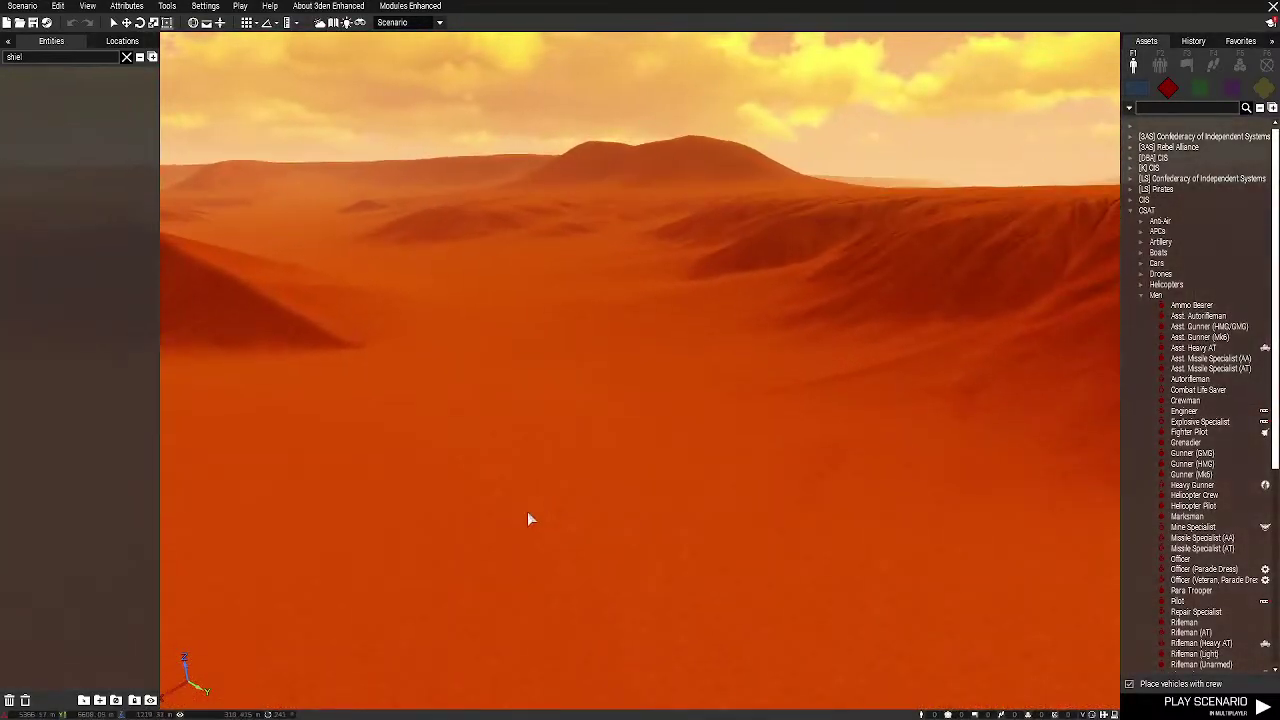
pyautogui.moveTo(527, 512); pyautogui.dragTo(435, 542, button='right')
pyautogui.press('w')
# Start a new scenario on the Geonosis: Sector 506 terrain
pyautogui.hotkey('ctrl', 'n')
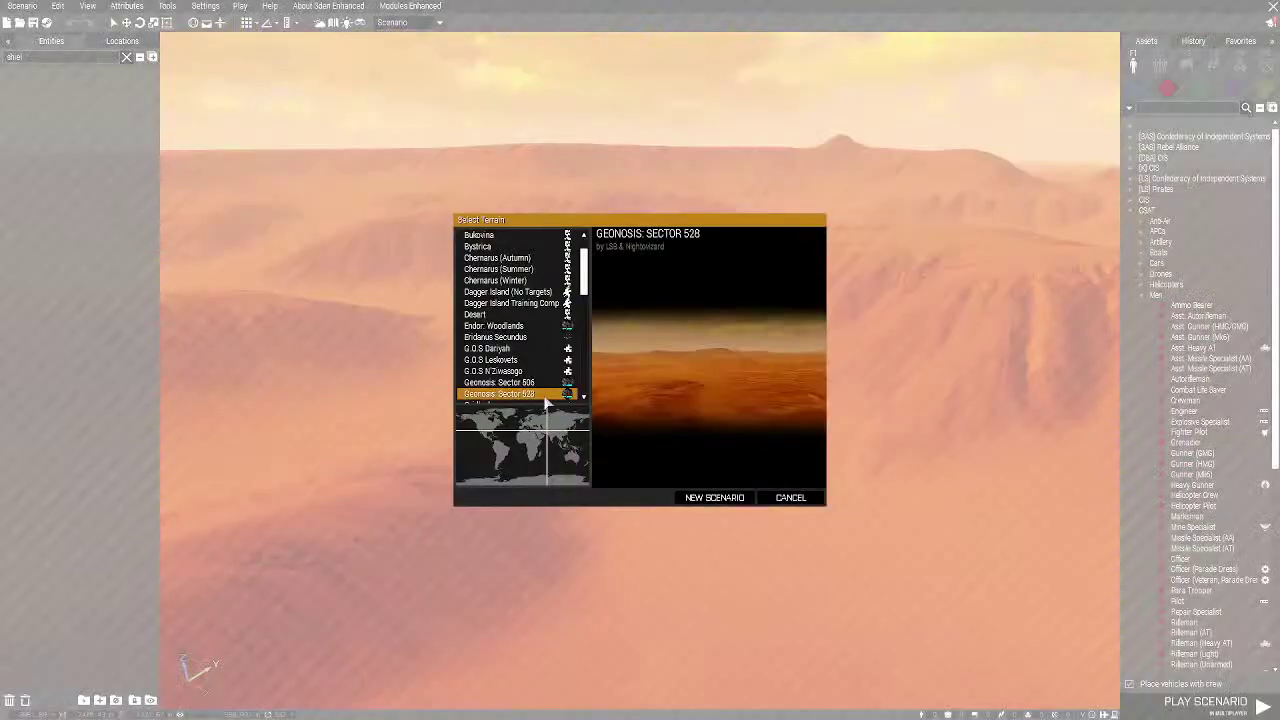
pyautogui.click(545, 384)
pyautogui.click(714, 497)
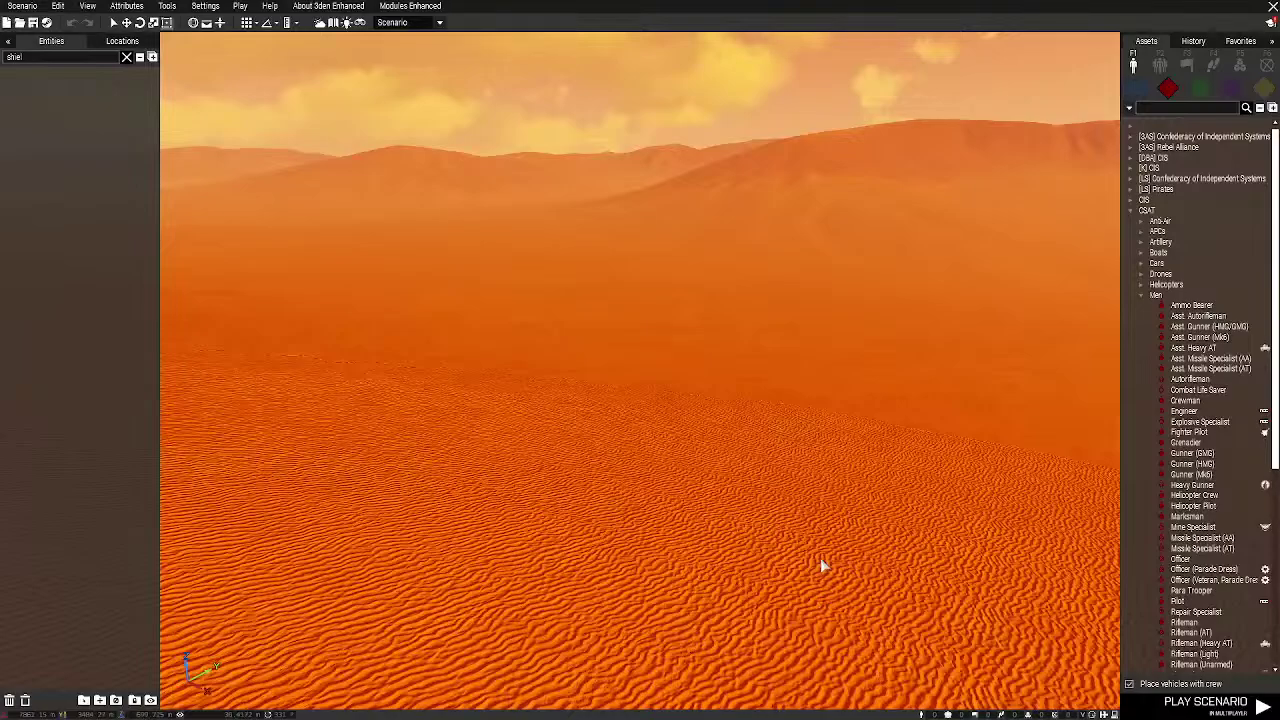
# Examine the Sector 506 terrain from the air and the rock-walled basin up close
pyautogui.press('w')
pyautogui.moveTo(820, 558); pyautogui.dragTo(760, 232, button='right')
pyautogui.press('w')
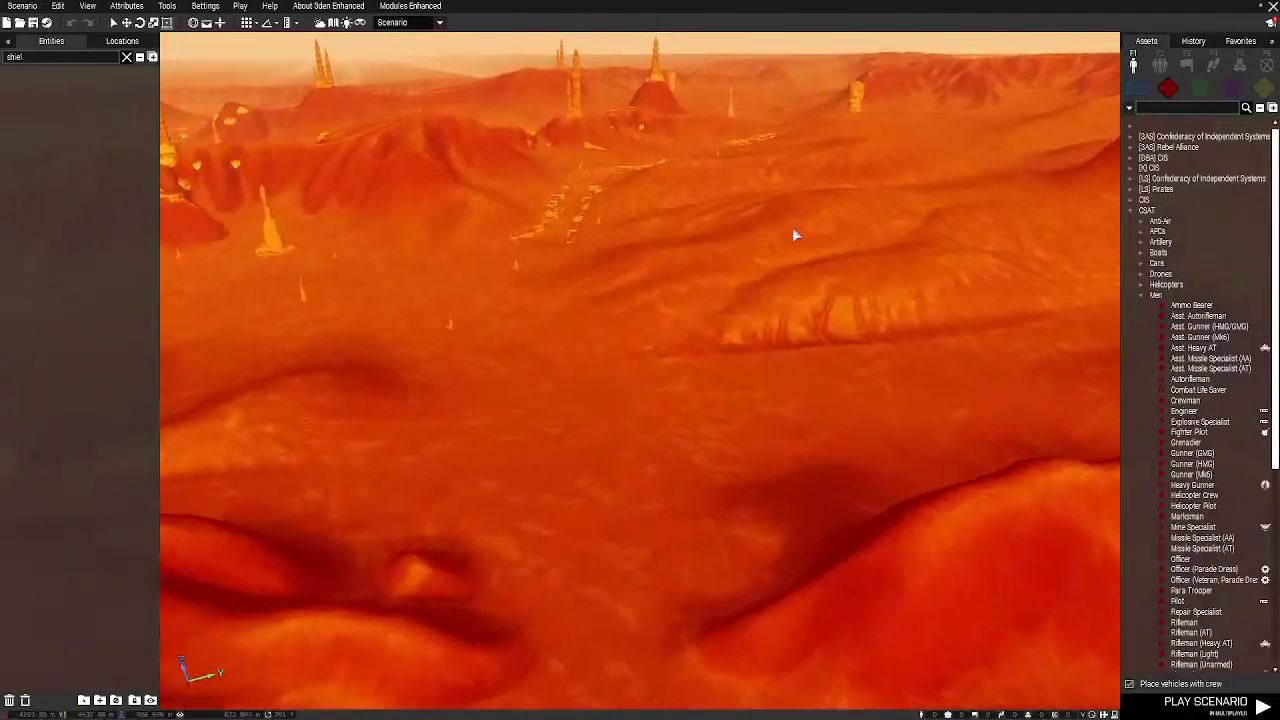
pyautogui.moveTo(792, 229); pyautogui.dragTo(565, 242, button='right')
pyautogui.press('d')
pyautogui.press('w')
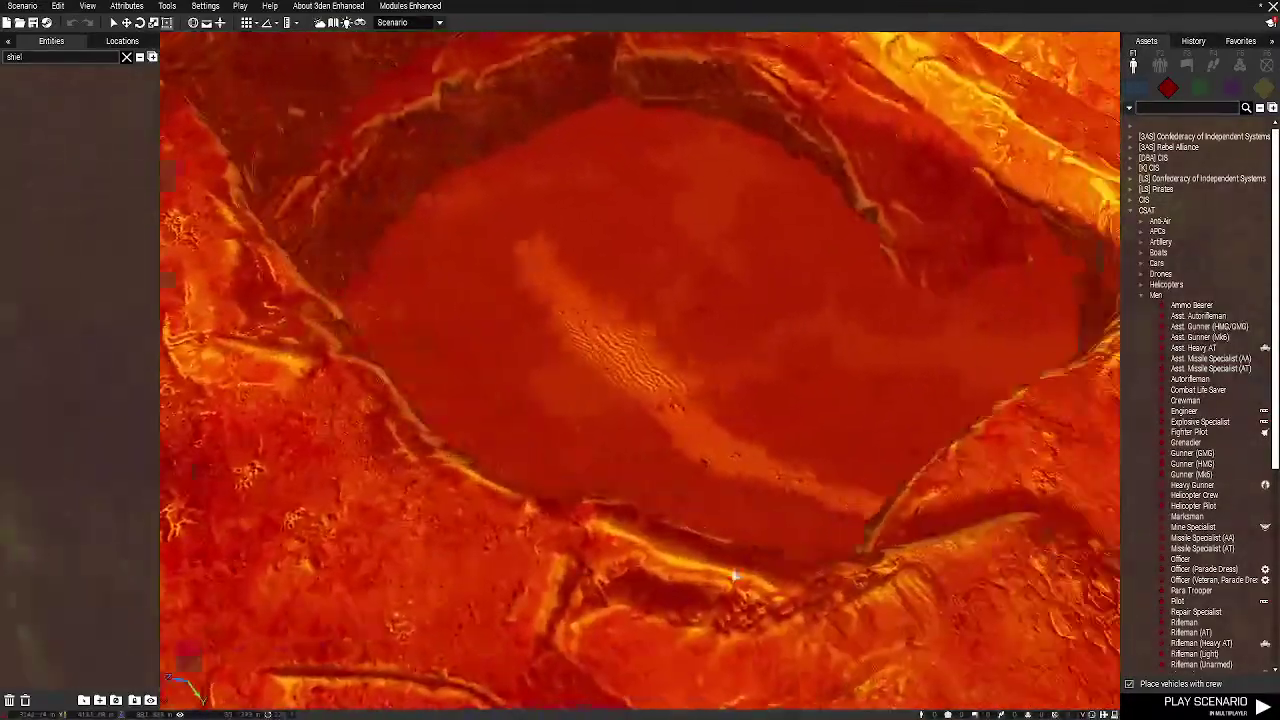
pyautogui.press('w')
pyautogui.moveTo(735, 575)
pyautogui.mouseDown(button='right')
pyautogui.moveTo(794, 678)
pyautogui.moveTo(1057, 571)
pyautogui.moveTo(900, 400)
pyautogui.moveTo(870, 442)
pyautogui.moveTo(497, 311)
pyautogui.moveTo(69, 297)
pyautogui.mouseUp(button='right')
pyautogui.press('w')
pyautogui.moveTo(769, 386); pyautogui.dragTo(343, 315, button='right')
pyautogui.press('w')
pyautogui.press('w')
pyautogui.press('w')
pyautogui.press('w')
pyautogui.press('w')
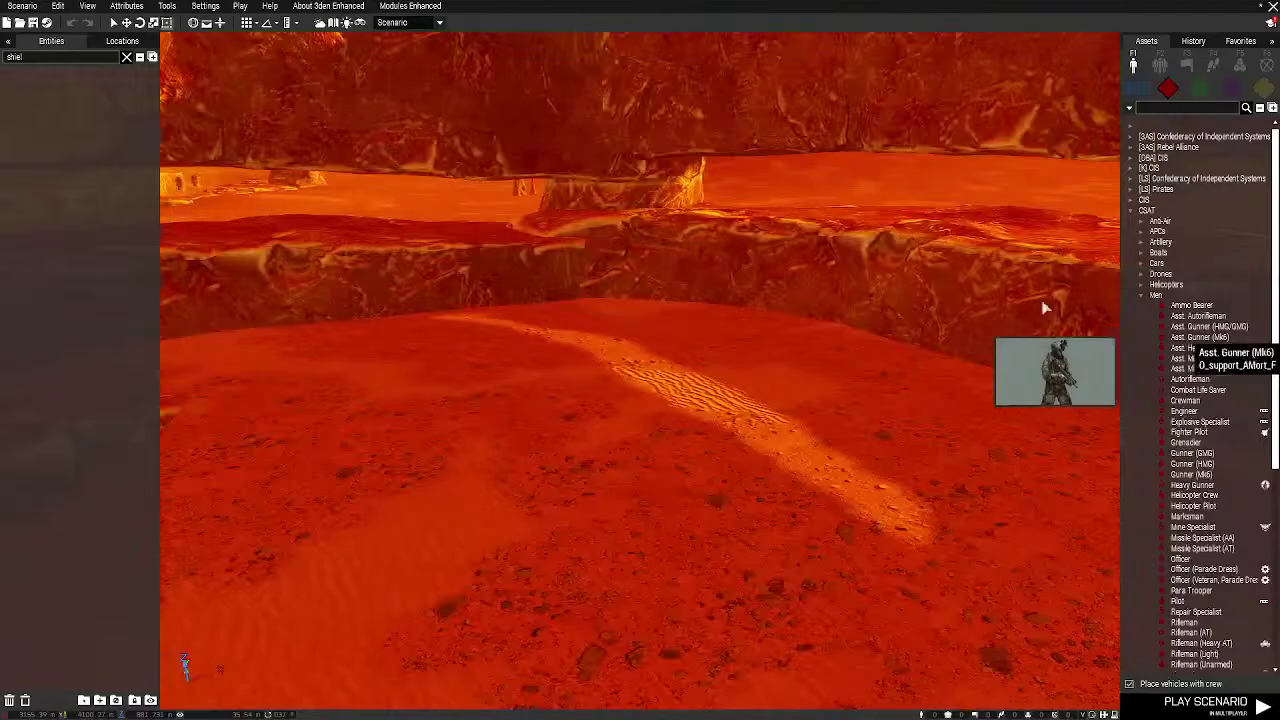
pyautogui.press('w')
pyautogui.moveTo(1043, 307); pyautogui.dragTo(775, 297, button='right')
pyautogui.press('w')
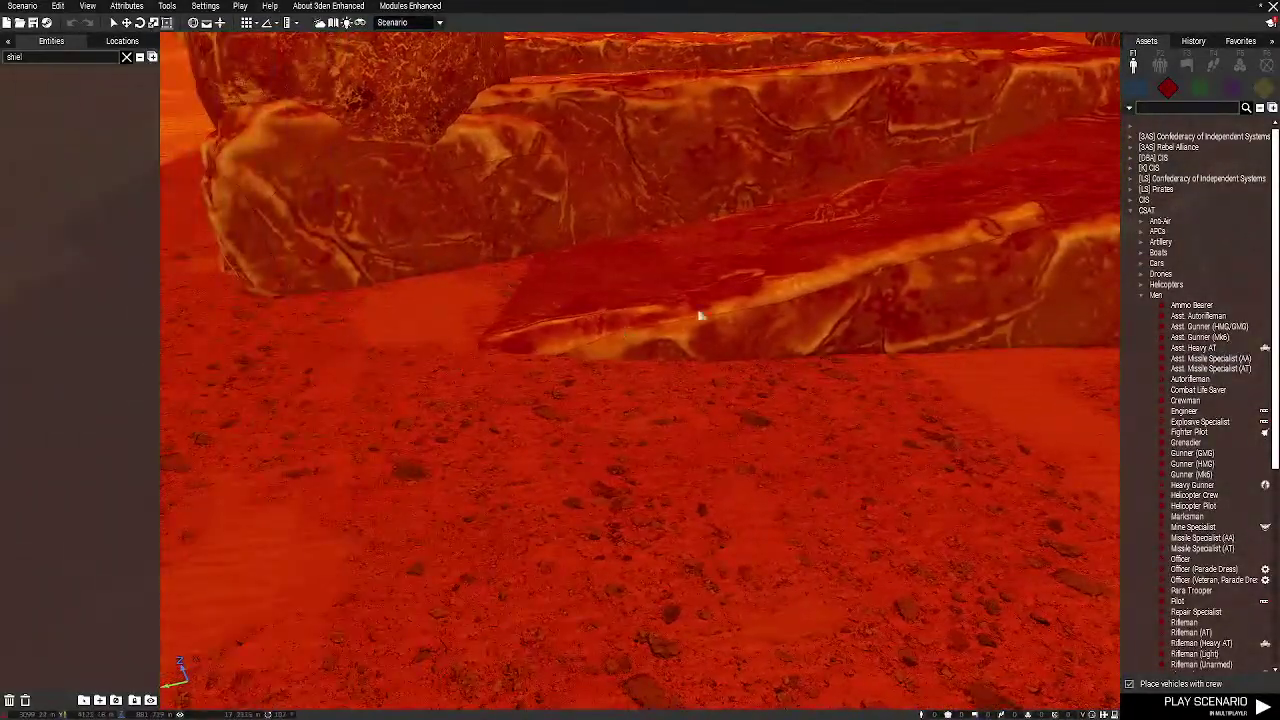
# Examine the rock walls and the tall twin spires on the hilltop
pyautogui.press('w')
pyautogui.moveTo(700, 316); pyautogui.dragTo(1187, 363, button='right')
pyautogui.press('w')
pyautogui.press('s')
pyautogui.press('w')
pyautogui.press('s')
pyautogui.press('s')
pyautogui.press('w')
pyautogui.press('s')
pyautogui.press('d')
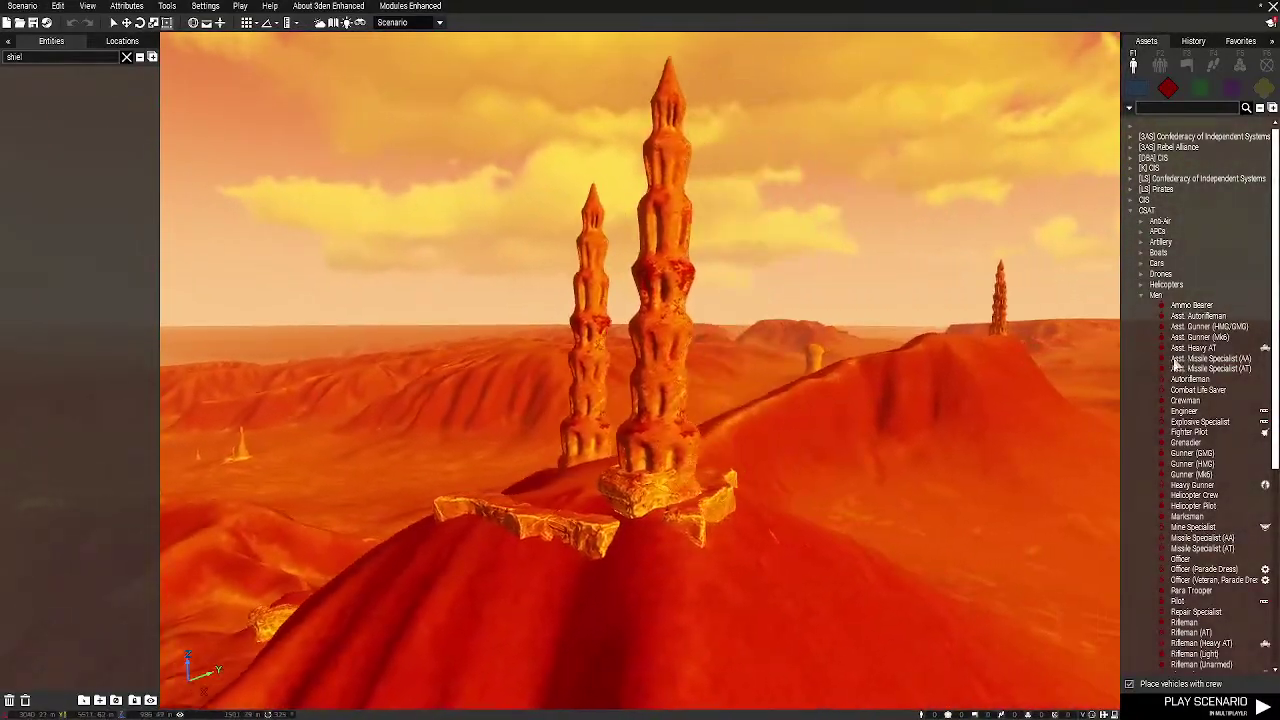
pyautogui.moveTo(649, 441); pyautogui.dragTo(607, 514, button='right')
pyautogui.press('w')
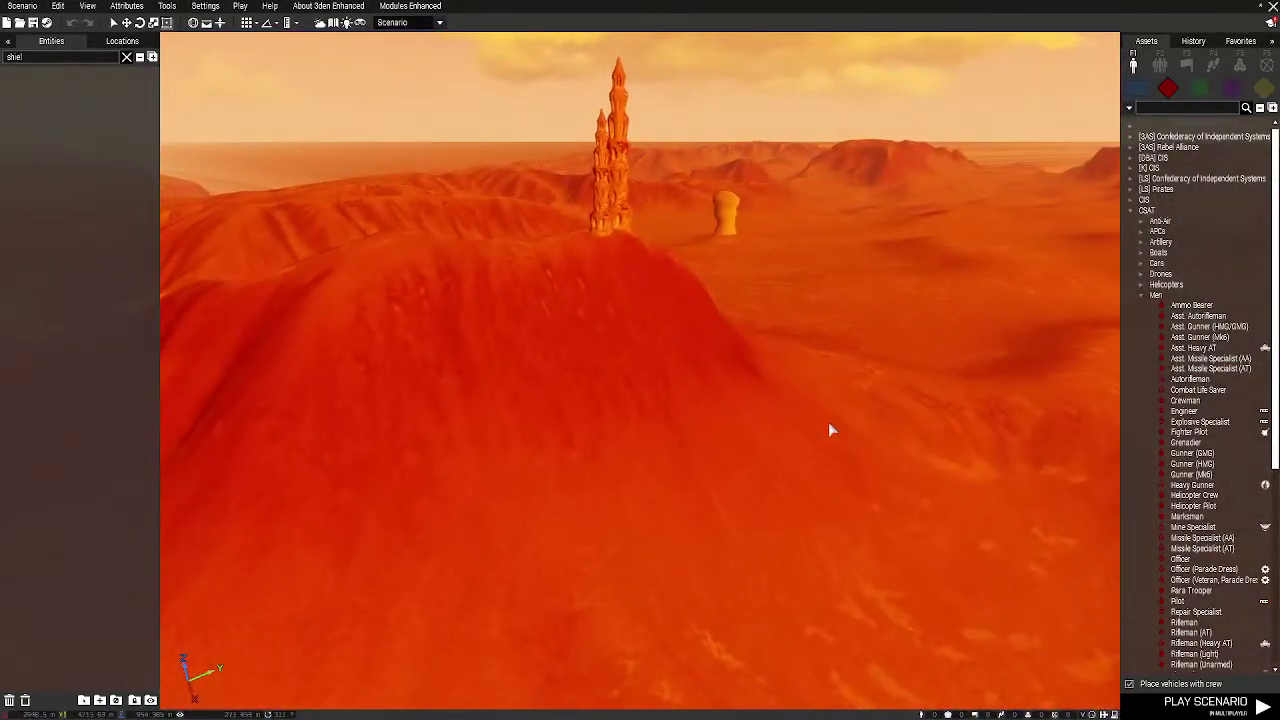
# Survey the open plains with rock ridges and spires for a suitable base location
pyautogui.moveTo(748, 418); pyautogui.dragTo(561, 418, button='right')
pyautogui.press('w')
pyautogui.moveTo(585, 352); pyautogui.dragTo(669, 442, button='right')
pyautogui.press('w')
pyautogui.press('w')
pyautogui.press('d')
pyautogui.press('w')
pyautogui.press('d')
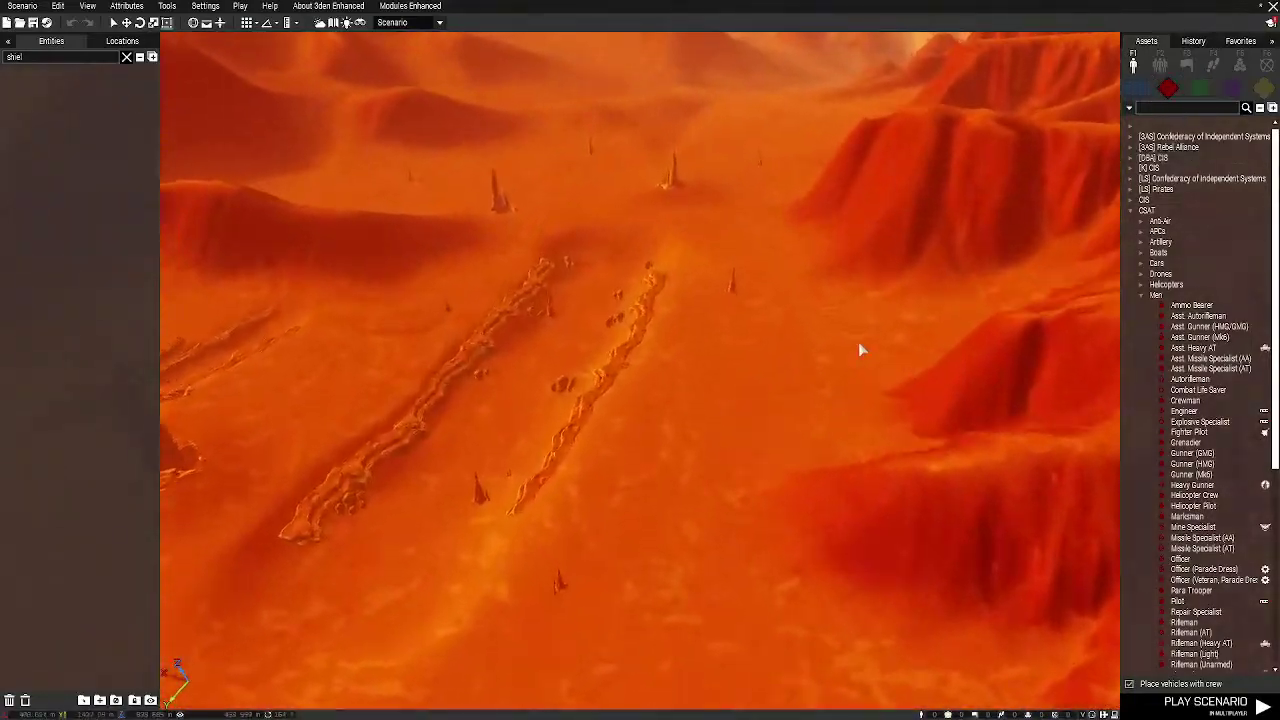
pyautogui.moveTo(858, 342); pyautogui.dragTo(438, 300, button='right')
pyautogui.press('w')
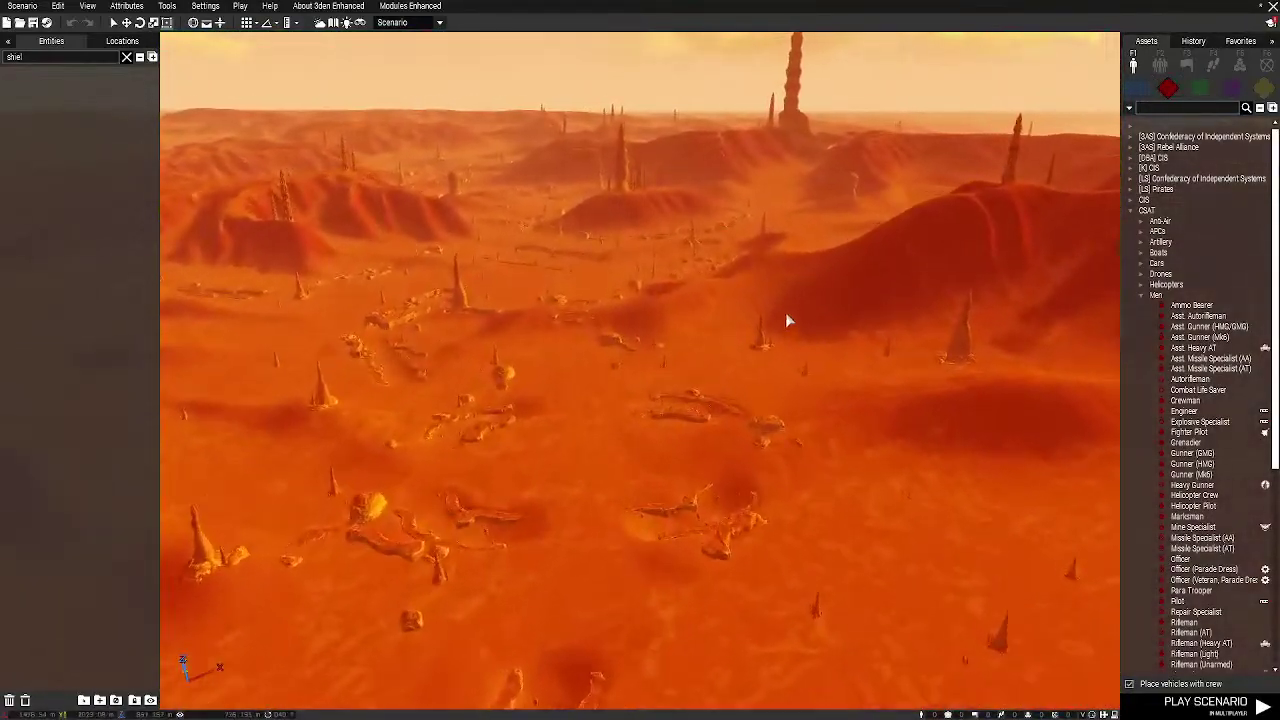
pyautogui.moveTo(785, 312); pyautogui.dragTo(823, 283, button='right')
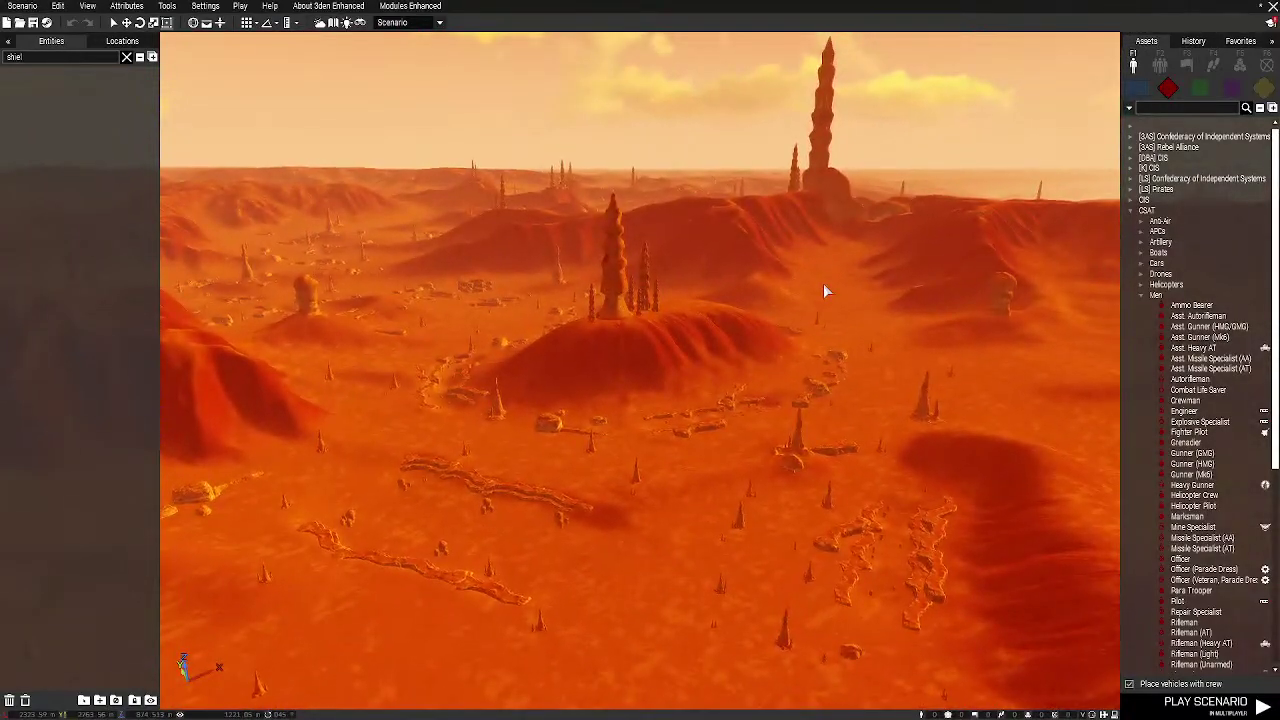
# Browse the subscribed custom compositions and filter them by "point"
pyautogui.click(1160, 65)
pyautogui.click(1267, 91)
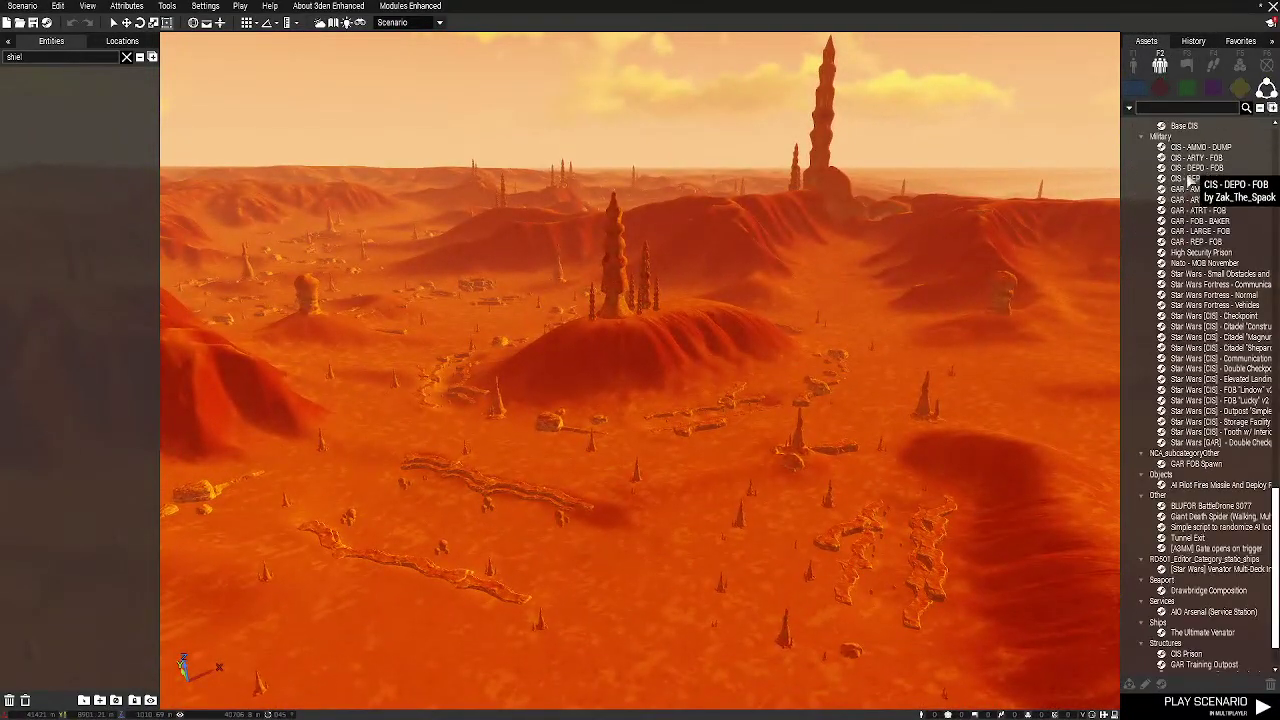
pyautogui.press('w')
pyautogui.scroll(-2, 1180, 380)
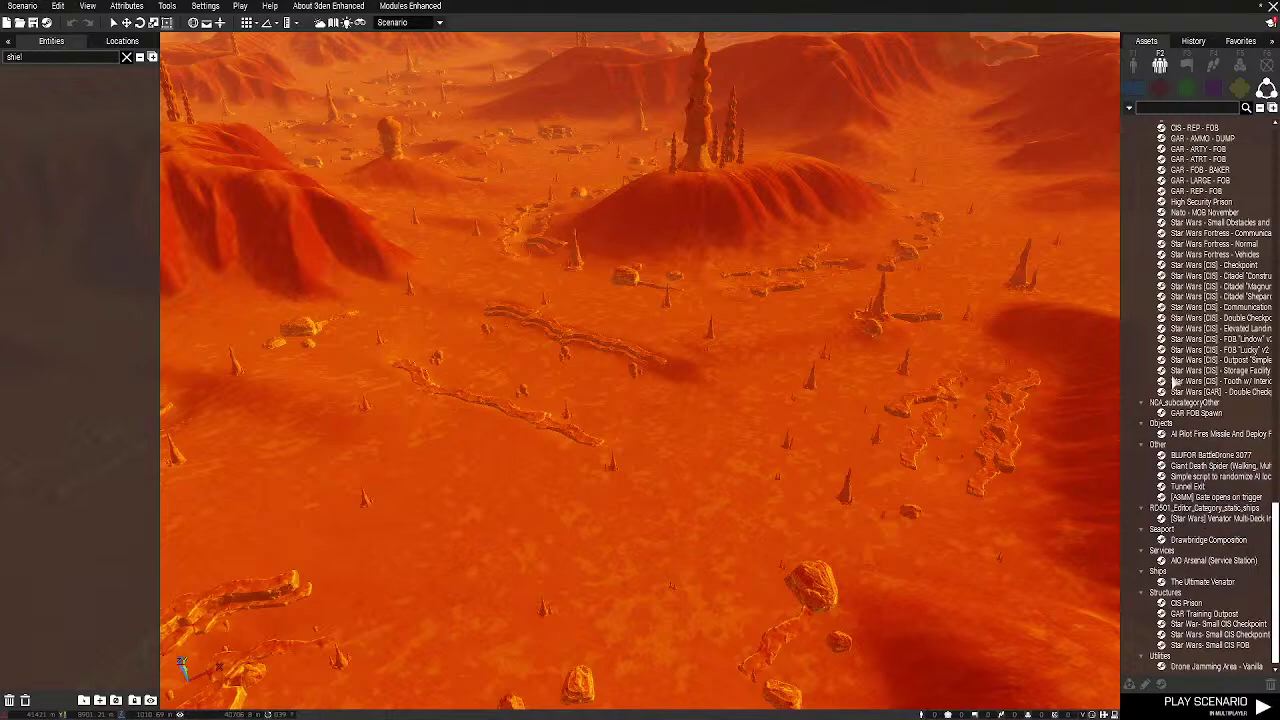
pyautogui.scroll(2, 1237, 250)
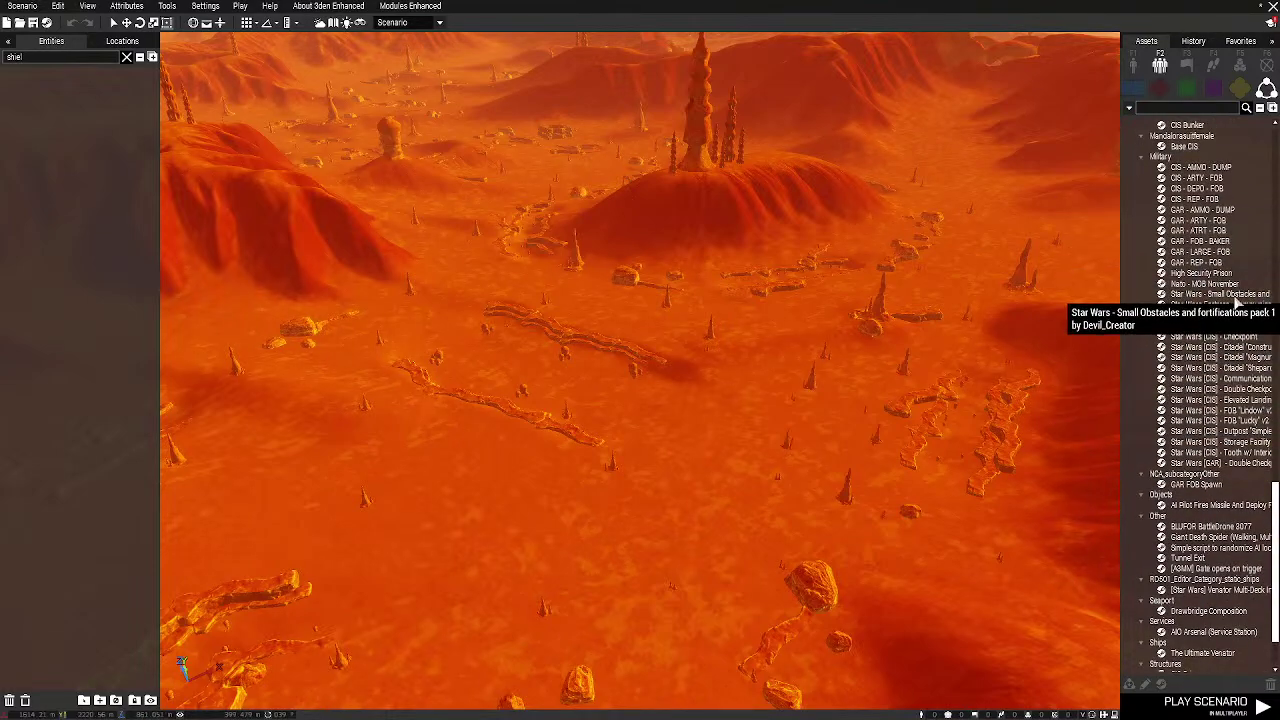
pyautogui.scroll(8, 1185, 420)
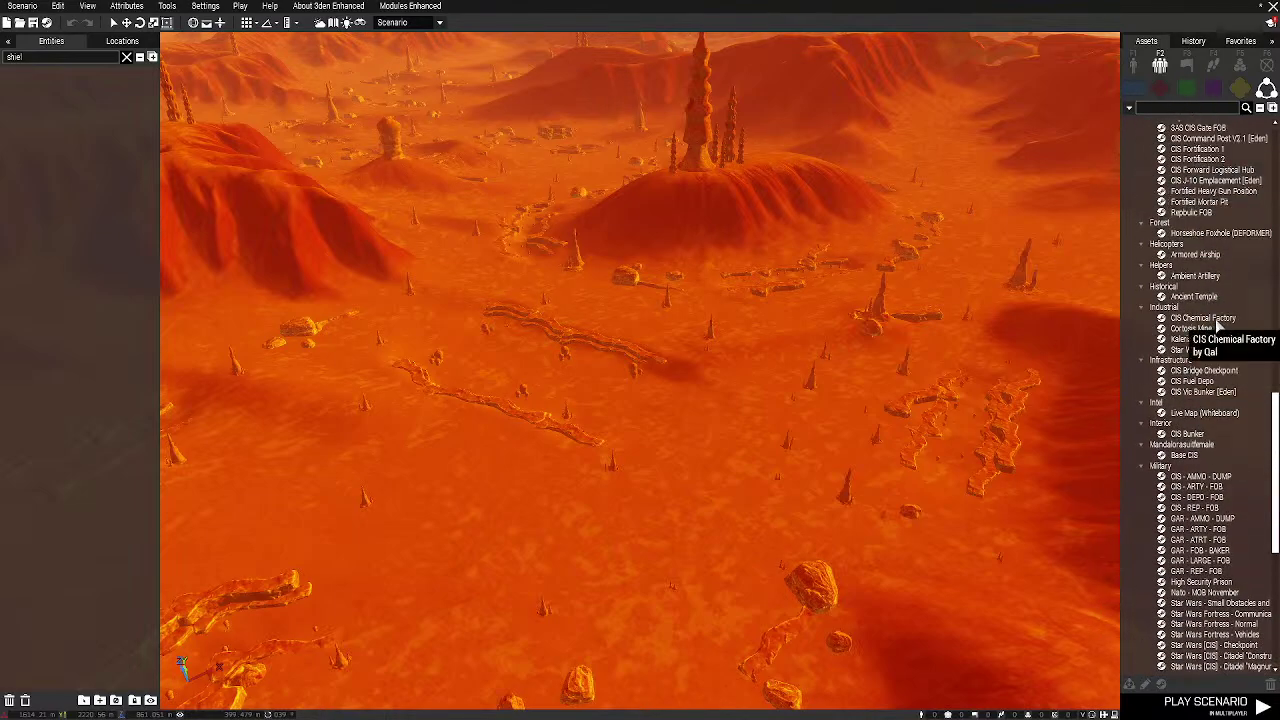
pyautogui.scroll(15, 1218, 327)
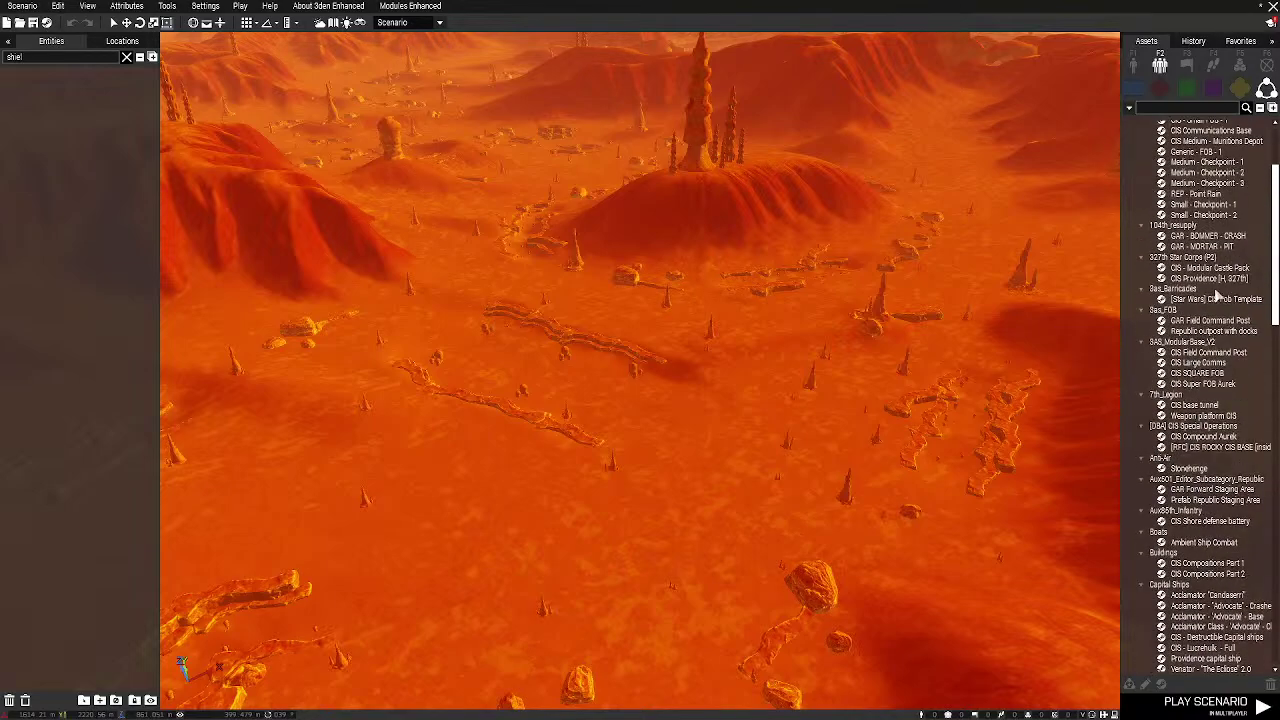
pyautogui.scroll(3, 1210, 300)
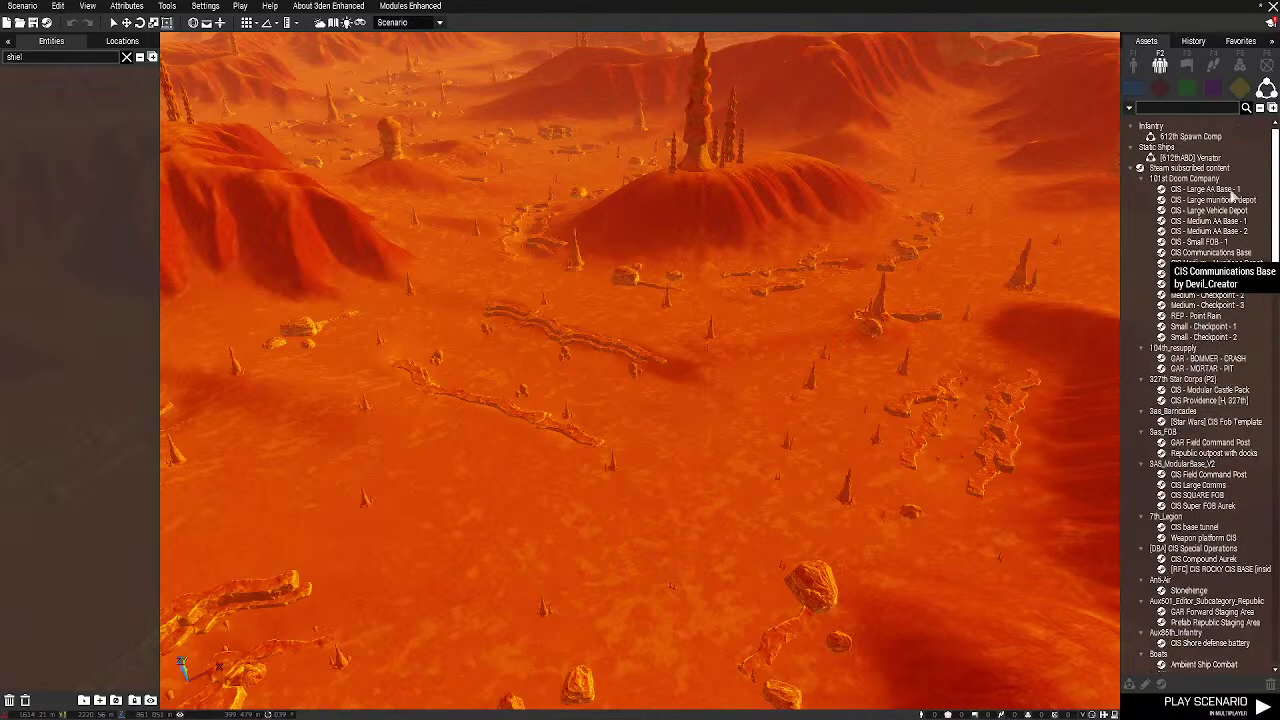
pyautogui.click(1192, 108)
pyautogui.write('point')
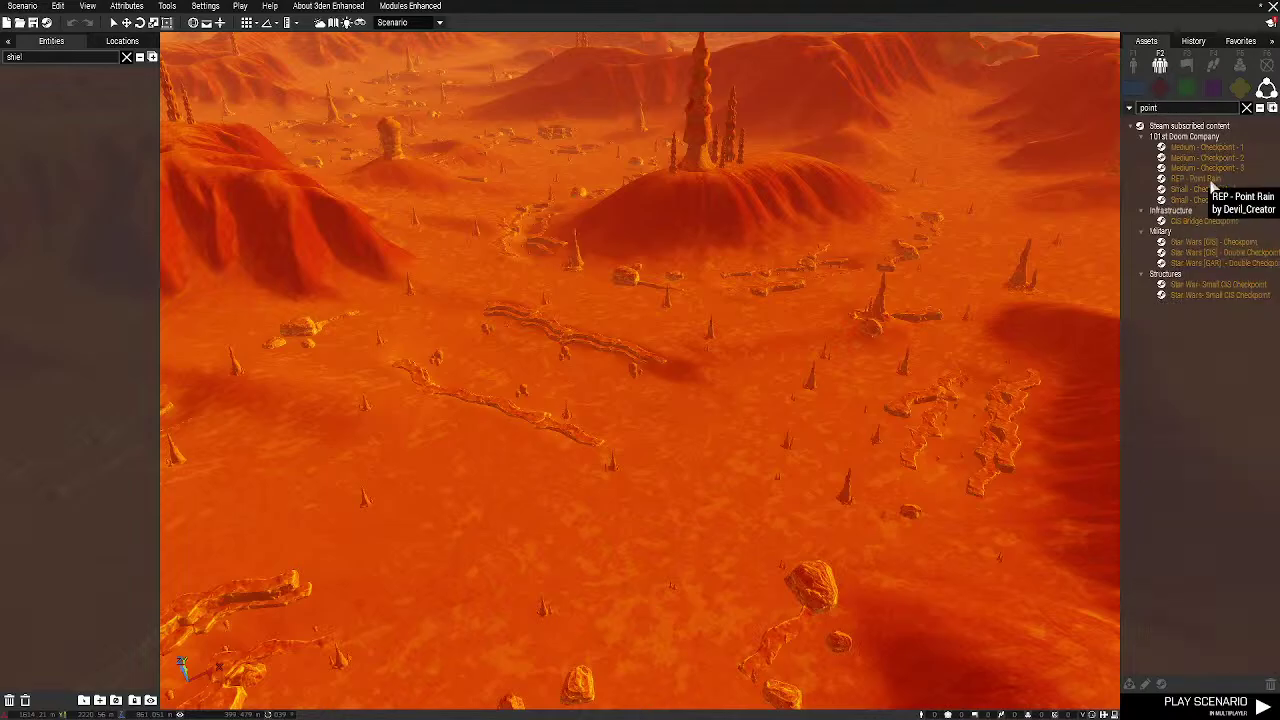
# Try placing the REP - Point Rain composition on the open plain, and undo the placement
pyautogui.click(1213, 185)
pyautogui.scroll(5, 626, 492)
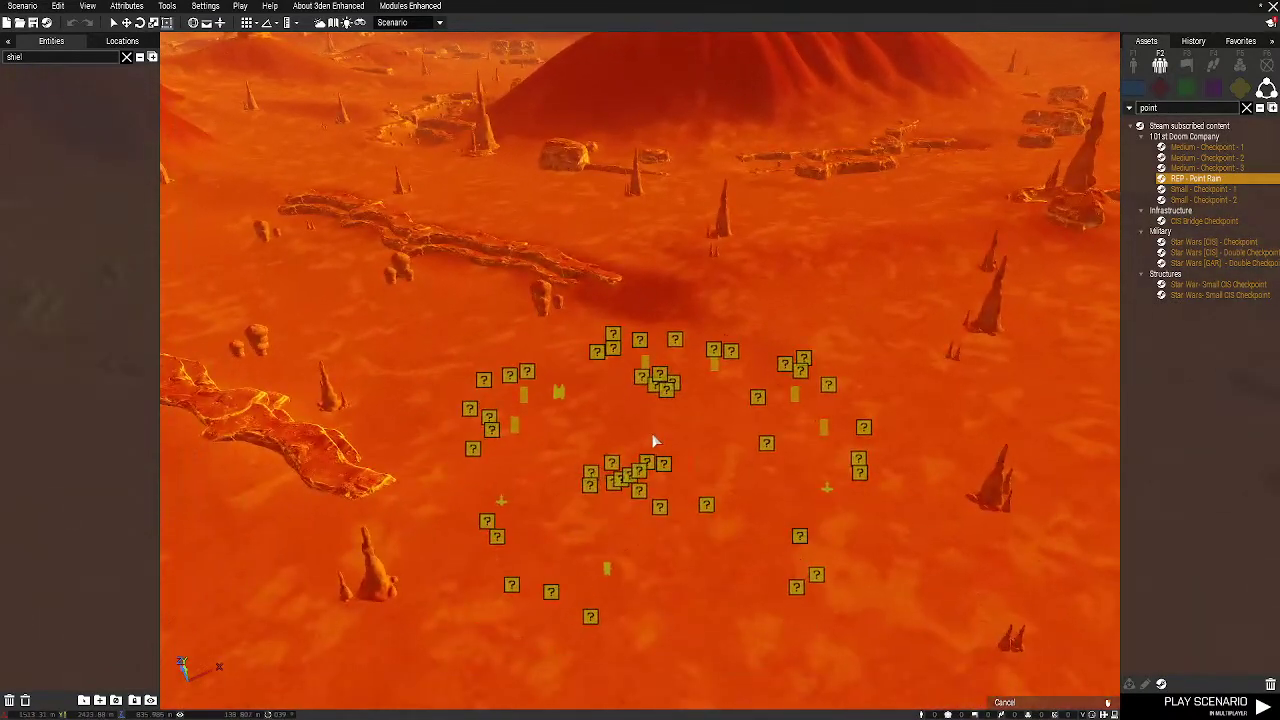
pyautogui.scroll(5, 740, 476)
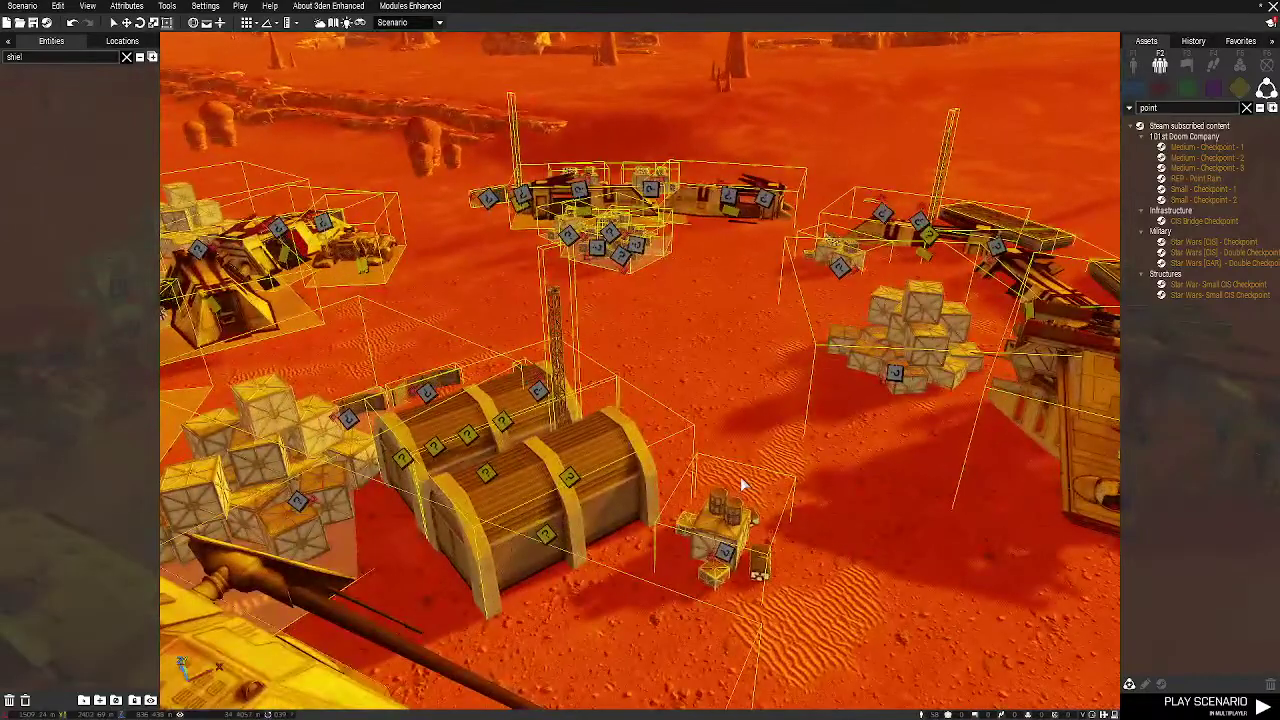
pyautogui.press('d')
pyautogui.press('w')
pyautogui.hotkey('ctrl', 'z')
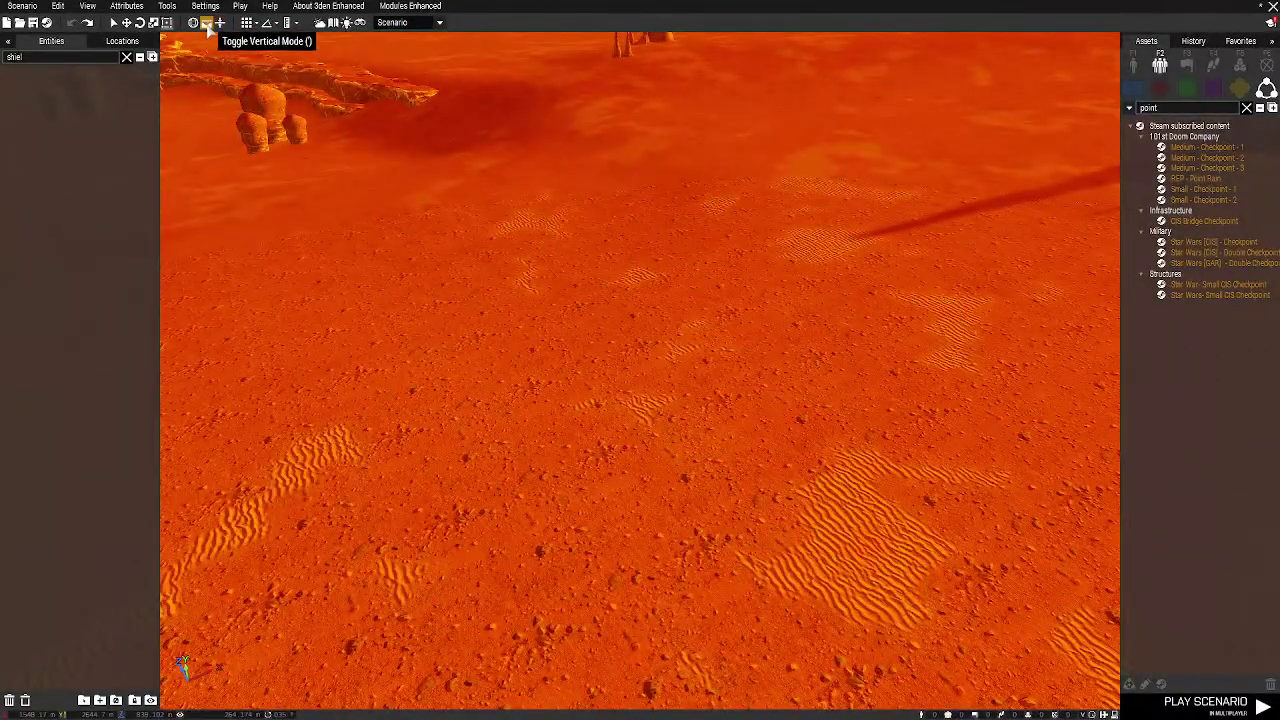
# Place the REP - Point Rain composition again on the open plain
pyautogui.press('a')
pyautogui.press('s')
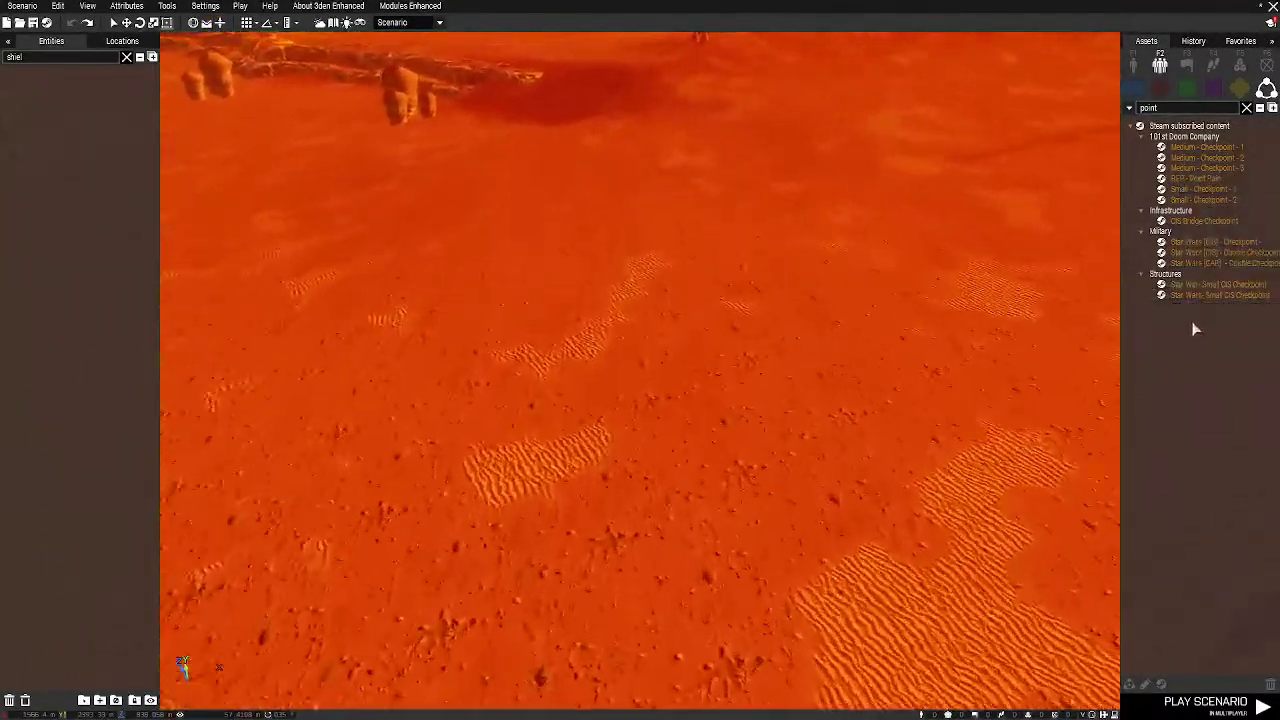
pyautogui.press('w')
pyautogui.click(654, 260)
pyautogui.press('d')
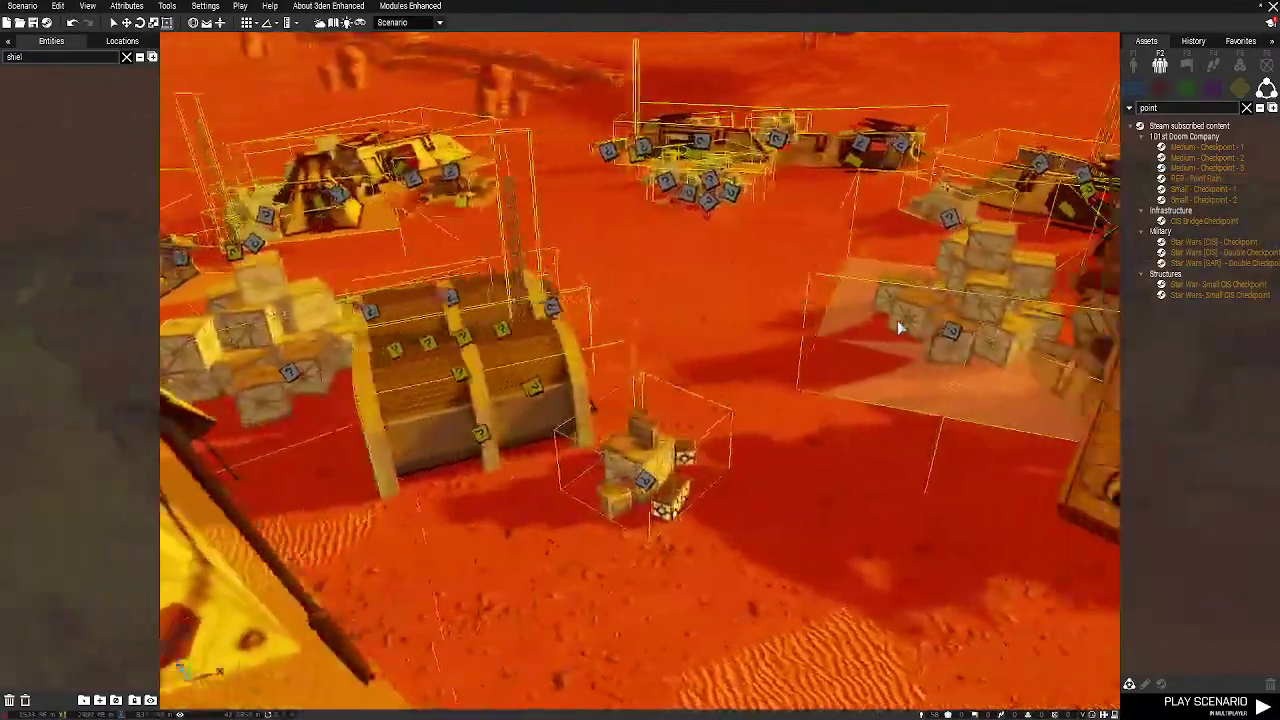
# Examine the placed Point Rain outpost, including its UT-AT, LAAT gunships, wrecks and crates
pyautogui.press('w')
pyautogui.press('w')
pyautogui.moveTo(645, 360); pyautogui.dragTo(601, 317, button='right')
pyautogui.press('d')
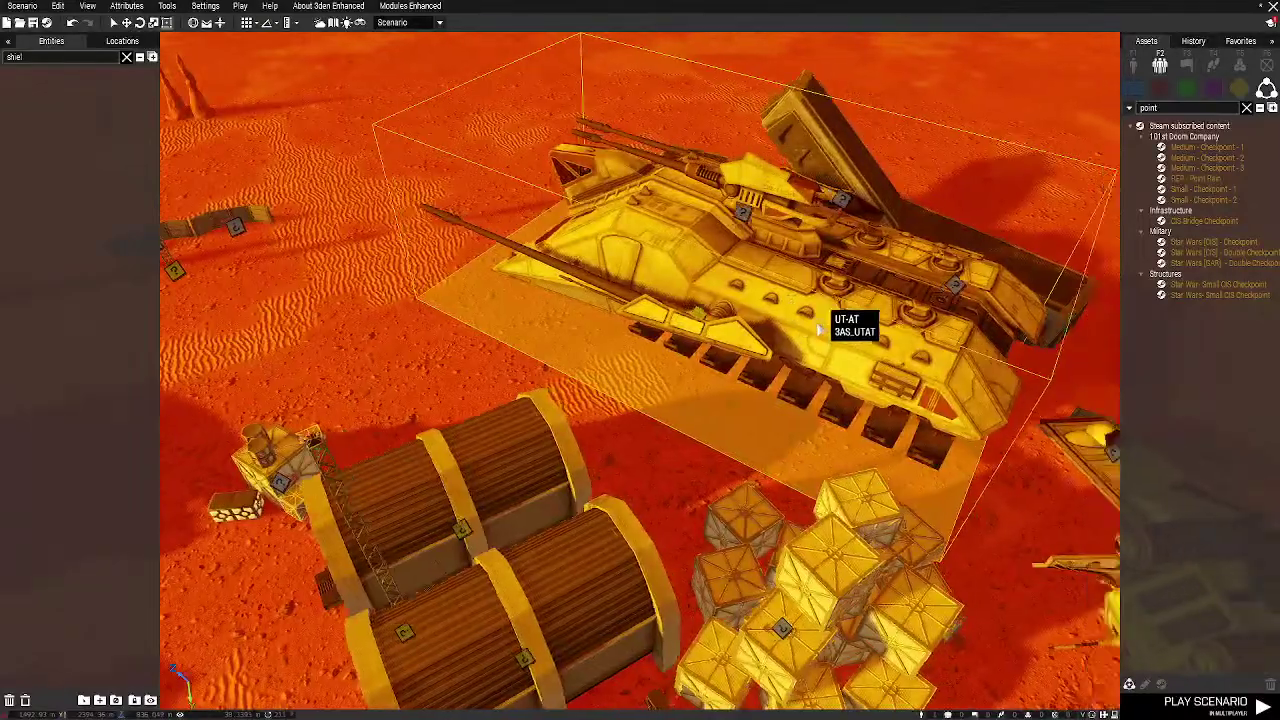
pyautogui.moveTo(774, 311); pyautogui.dragTo(400, 258, button='right')
pyautogui.press('w')
pyautogui.moveTo(953, 373); pyautogui.dragTo(886, 366, button='right')
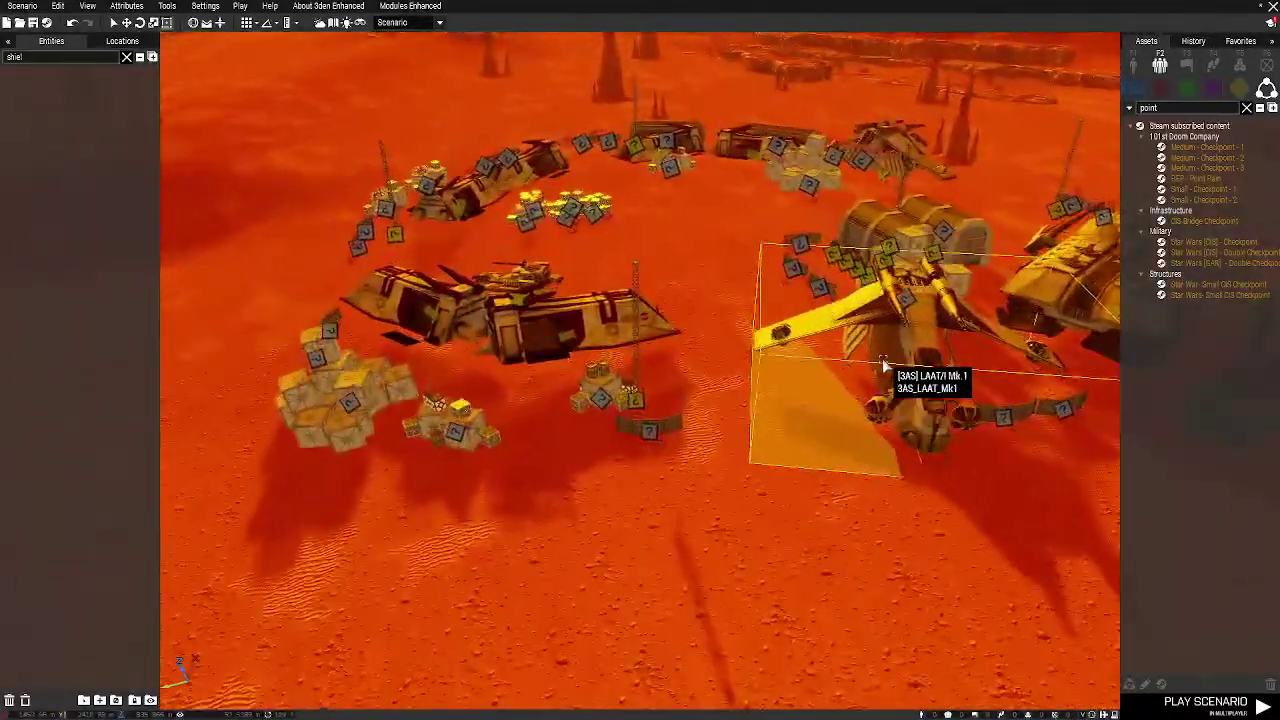
pyautogui.press('d')
pyautogui.press('w')
pyautogui.moveTo(794, 309); pyautogui.dragTo(835, 355, button='right')
pyautogui.press('s')
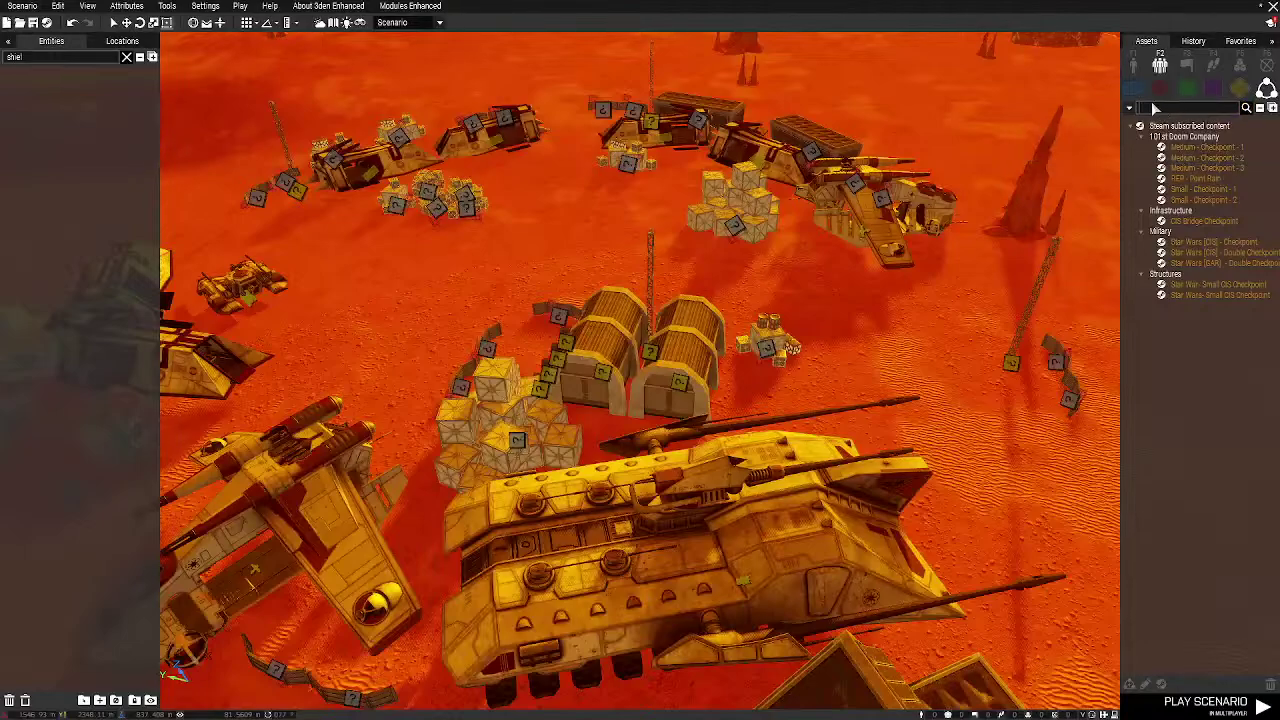
# Check the favorite assets and inspect the Point Rain outpost from its other sides
pyautogui.click(1134, 65)
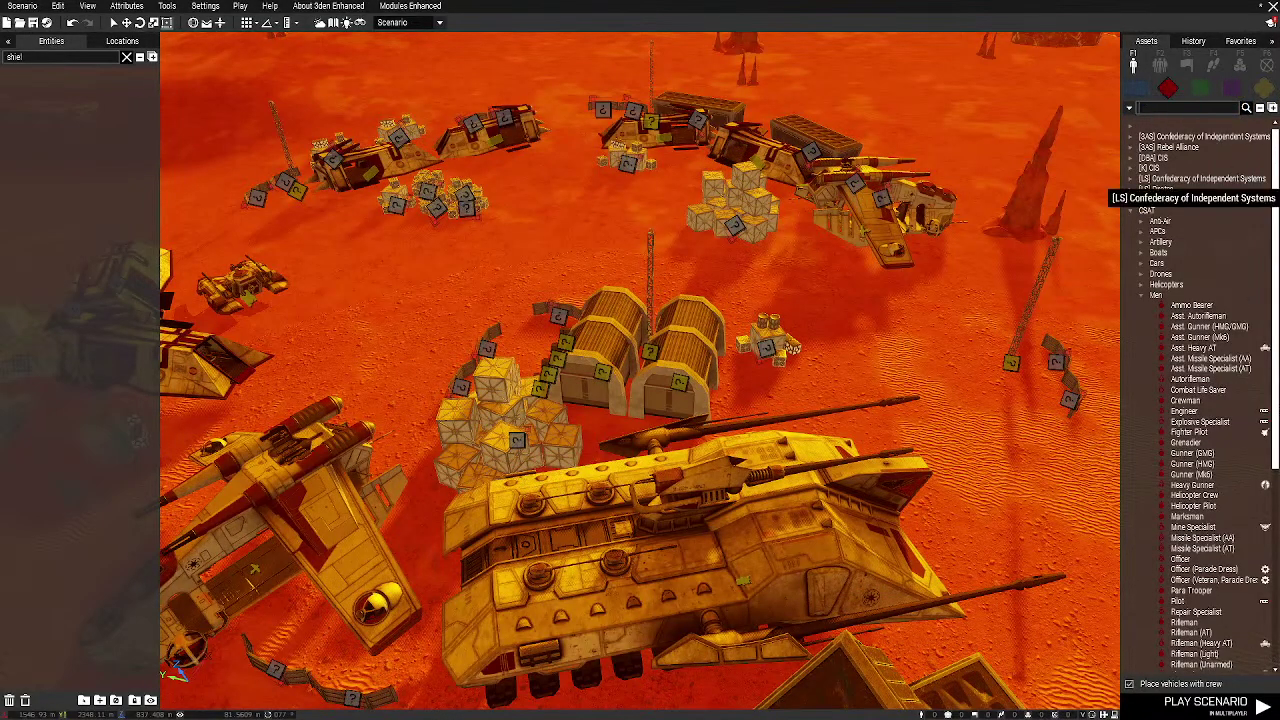
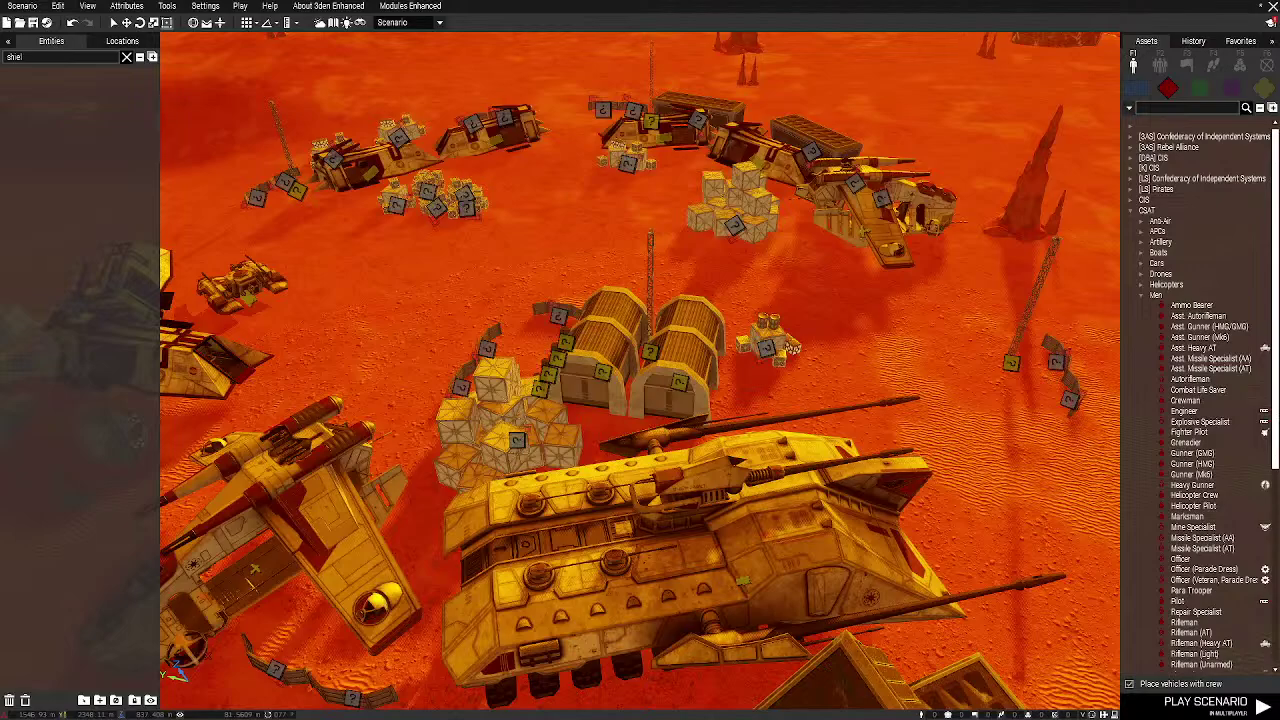
pyautogui.click(1240, 41)
pyautogui.press('d')
pyautogui.press('s')
pyautogui.moveTo(879, 401); pyautogui.dragTo(596, 412, button='right')
pyautogui.scroll(3, 686, 423)
pyautogui.press('w')
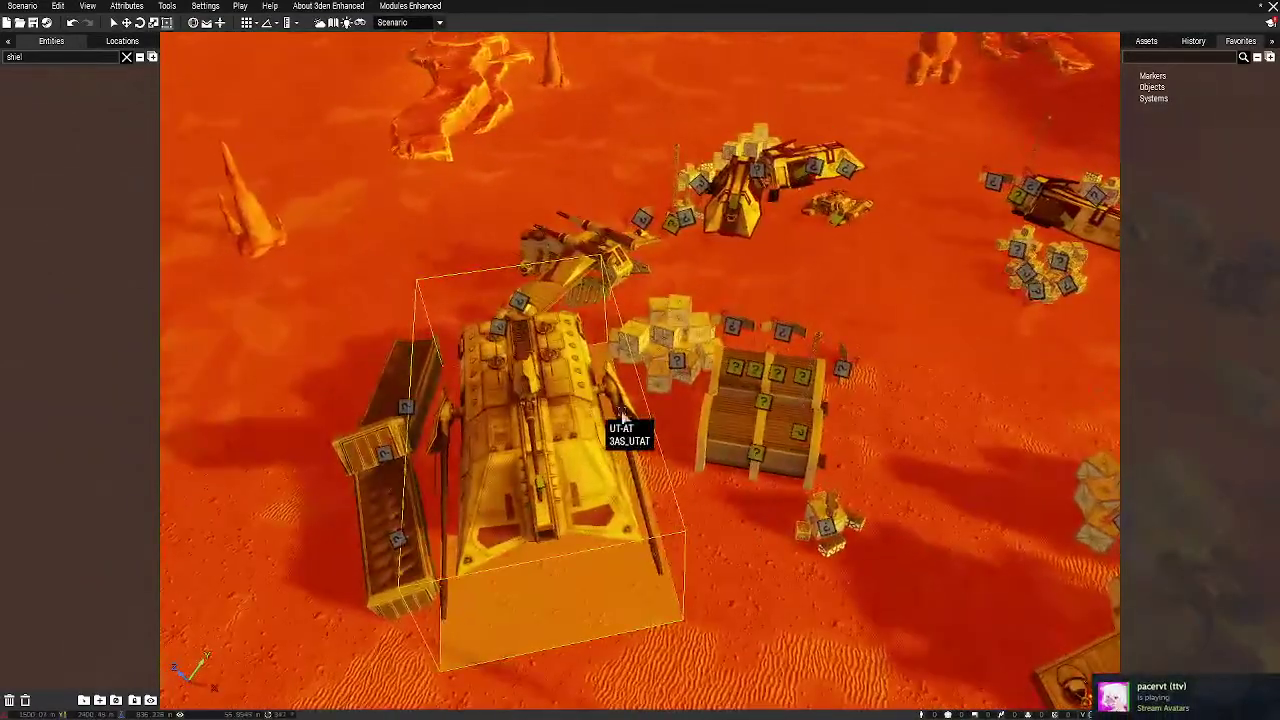
pyautogui.press('d')
pyautogui.press('d')
pyautogui.moveTo(711, 427); pyautogui.dragTo(662, 295, button='right')
pyautogui.press('d')
# Search the BLUFOR object assets for "AT-TE"
pyautogui.click(1147, 42)
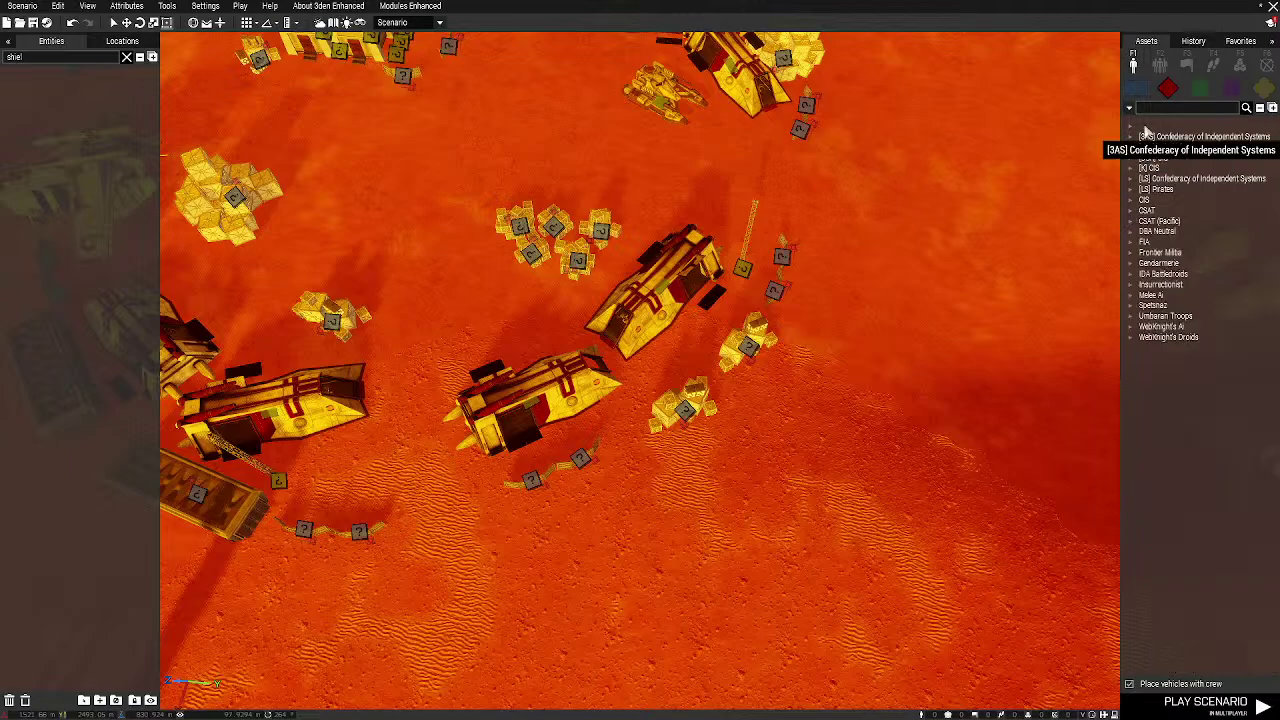
pyautogui.click(1136, 87)
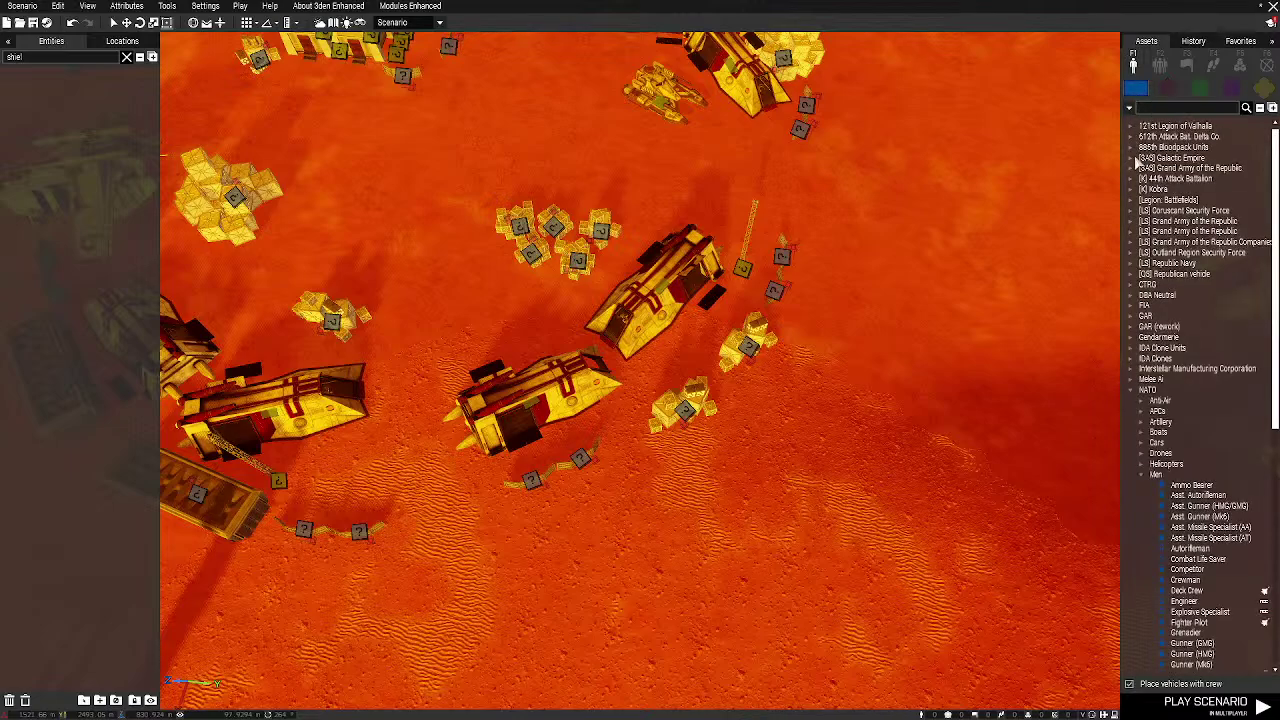
pyautogui.moveTo(962, 325); pyautogui.dragTo(922, 268, button='right')
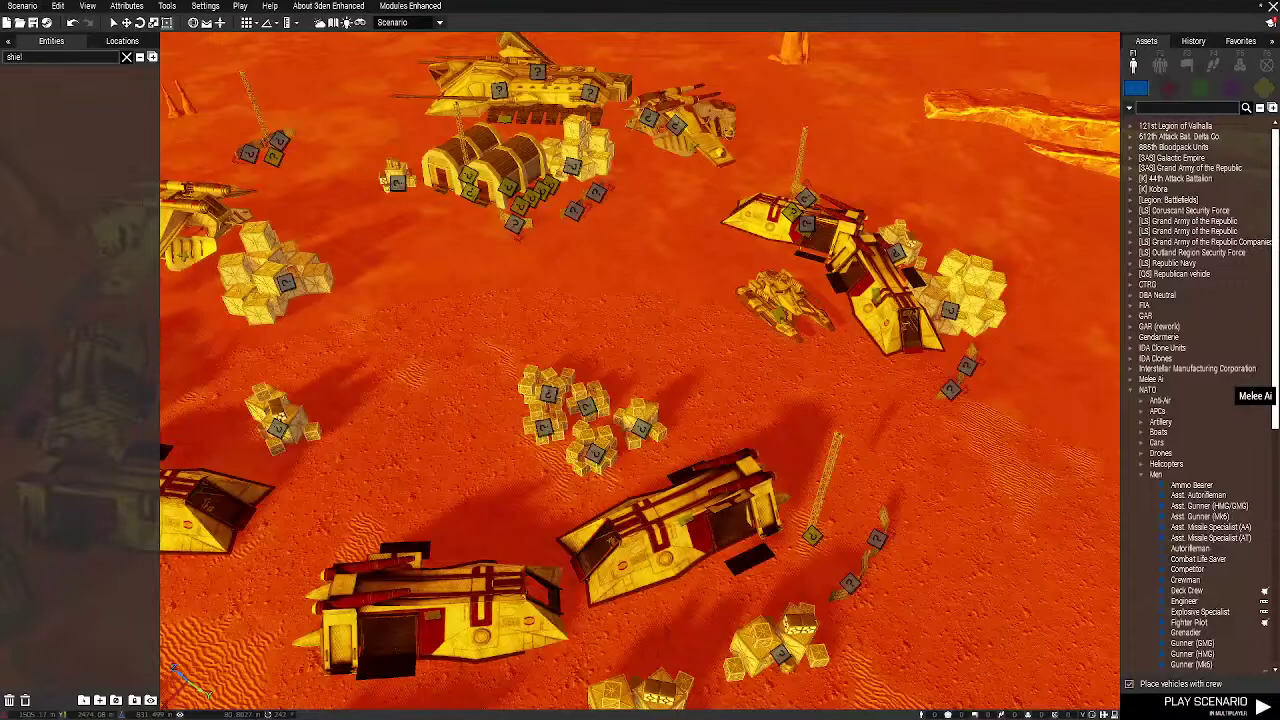
pyautogui.press('d')
pyautogui.moveTo(676, 208); pyautogui.dragTo(1050, 97, button='right')
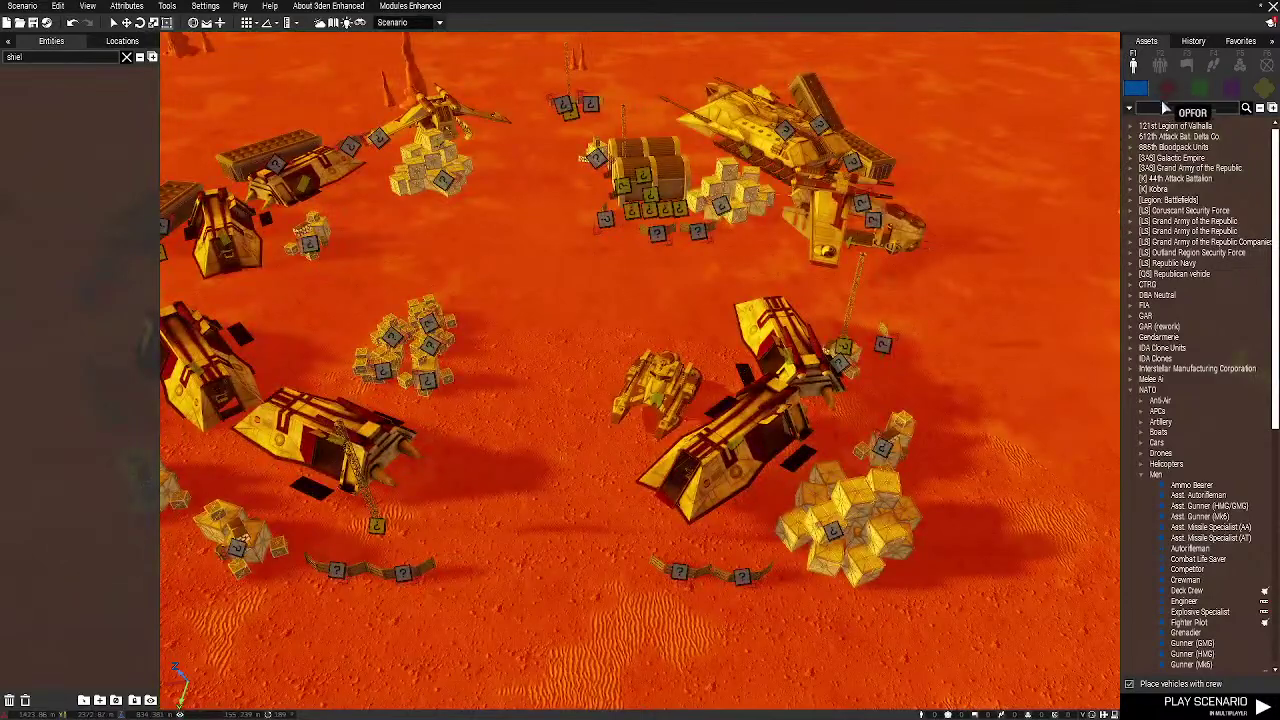
pyautogui.doubleClick(1165, 136)
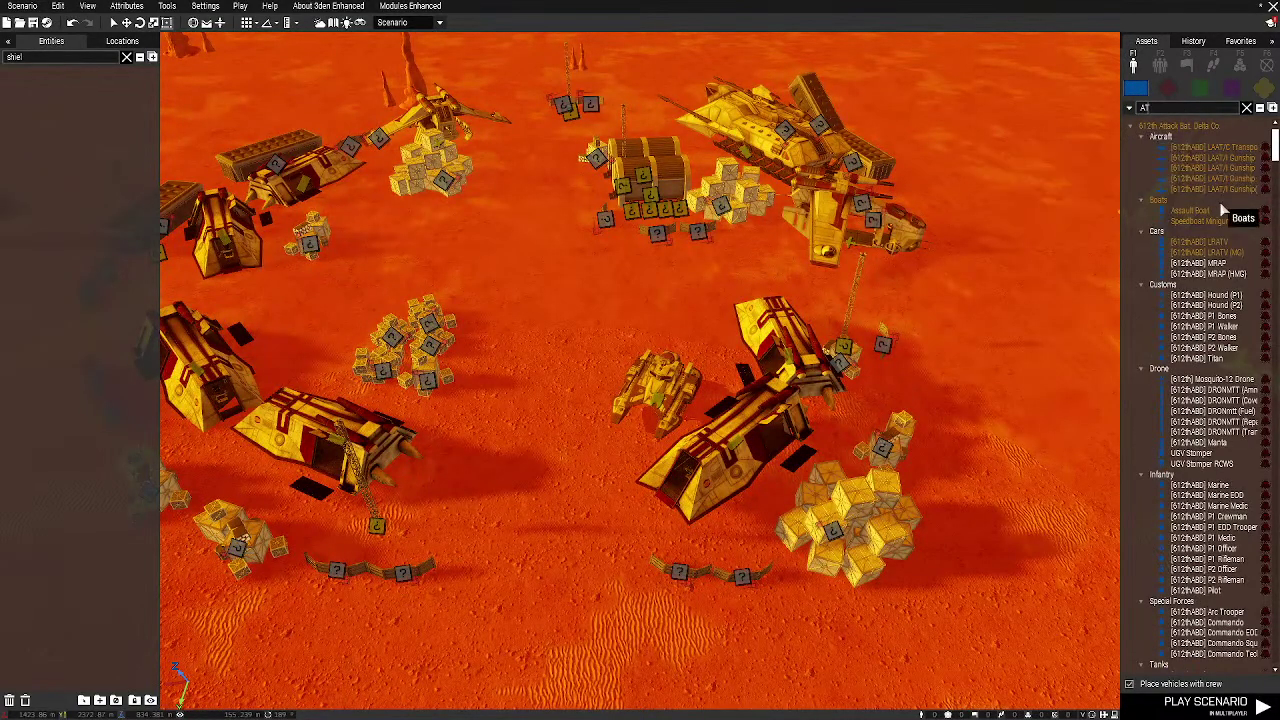
pyautogui.write('AT-TE')
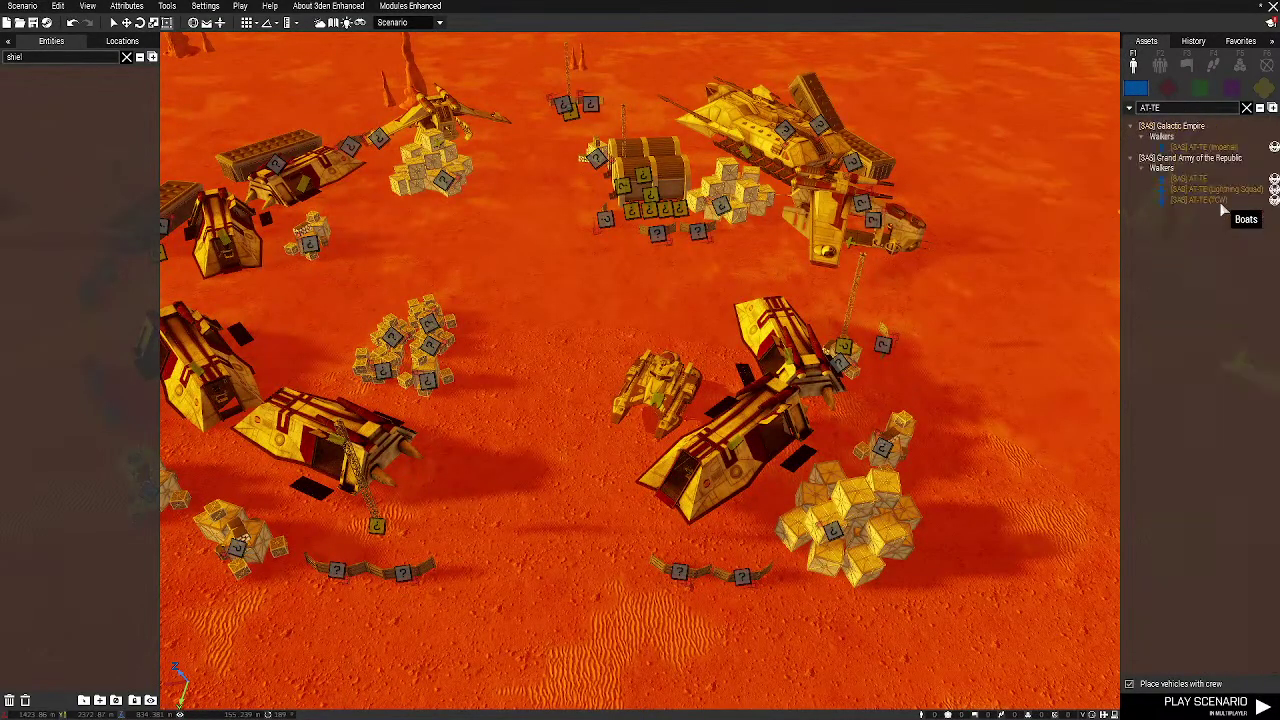
# Place a [3AS] AT-TE without crew beside the wrecked transport at the outpost's edge
pyautogui.click(1207, 181)
pyautogui.moveTo(834, 412); pyautogui.dragTo(1167, 669, button='right')
pyautogui.click(1130, 686)
pyautogui.moveTo(760, 545); pyautogui.dragTo(772, 440, button='right')
pyautogui.click(767, 334)
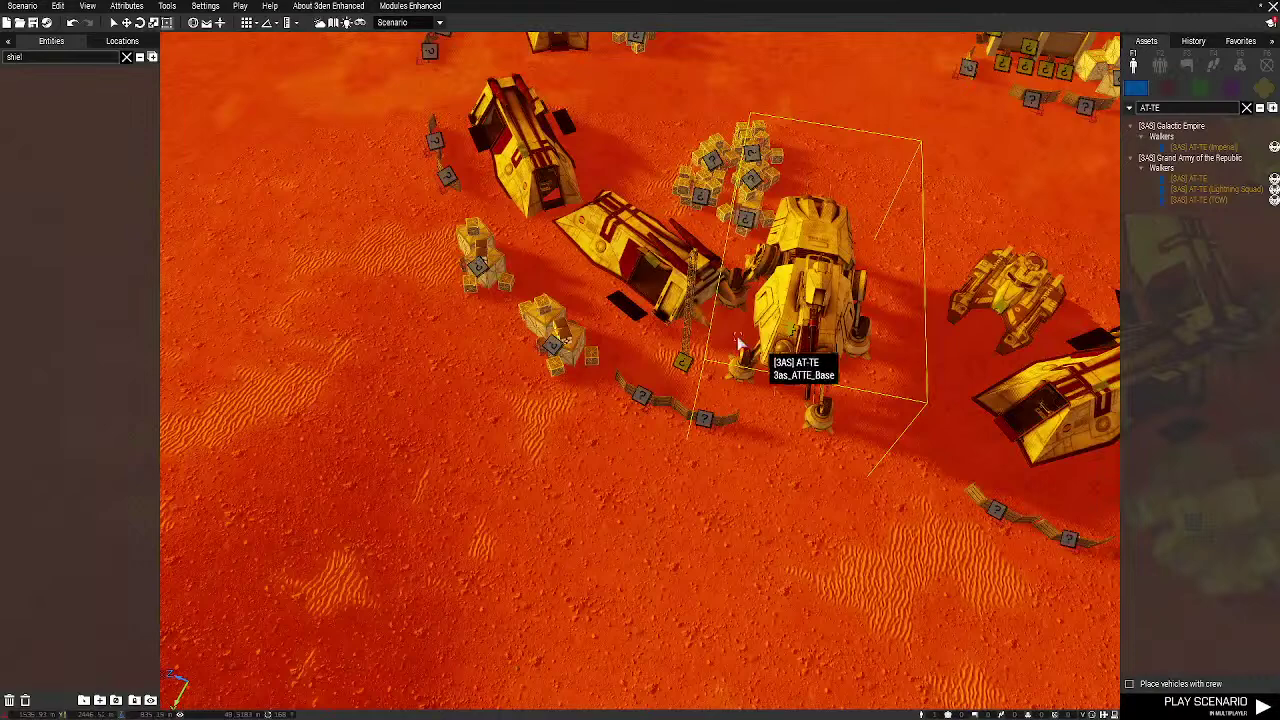
# Delete the wrecked transport next to the AT-TE and rotate the AT-TE toward the neighbouring RTT wreck
pyautogui.click(660, 265)
pyautogui.press('Delete')
pyautogui.keyDown('shift'); pyautogui.moveTo(811, 337); pyautogui.dragTo(515, 201); pyautogui.keyUp('shift')
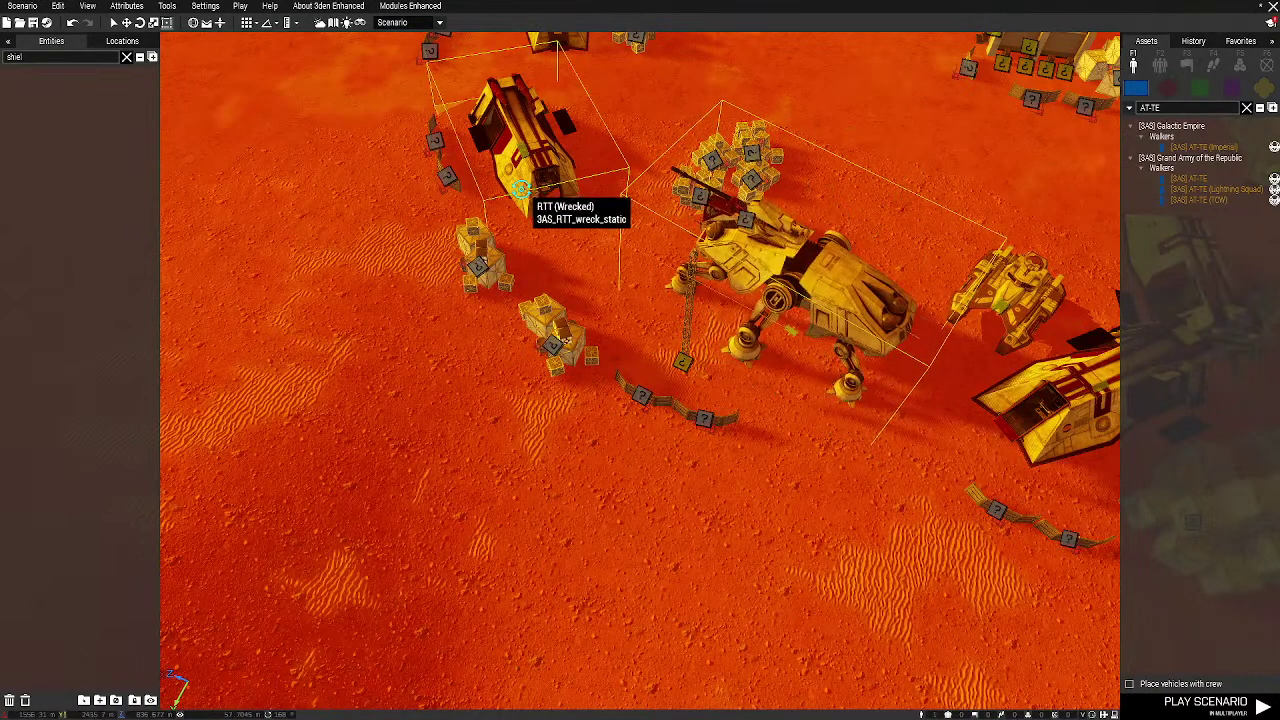
# Move the AT-TE closer to the RTT wreck and crate stacks, and check its attributes
pyautogui.moveTo(734, 289); pyautogui.dragTo(673, 266)
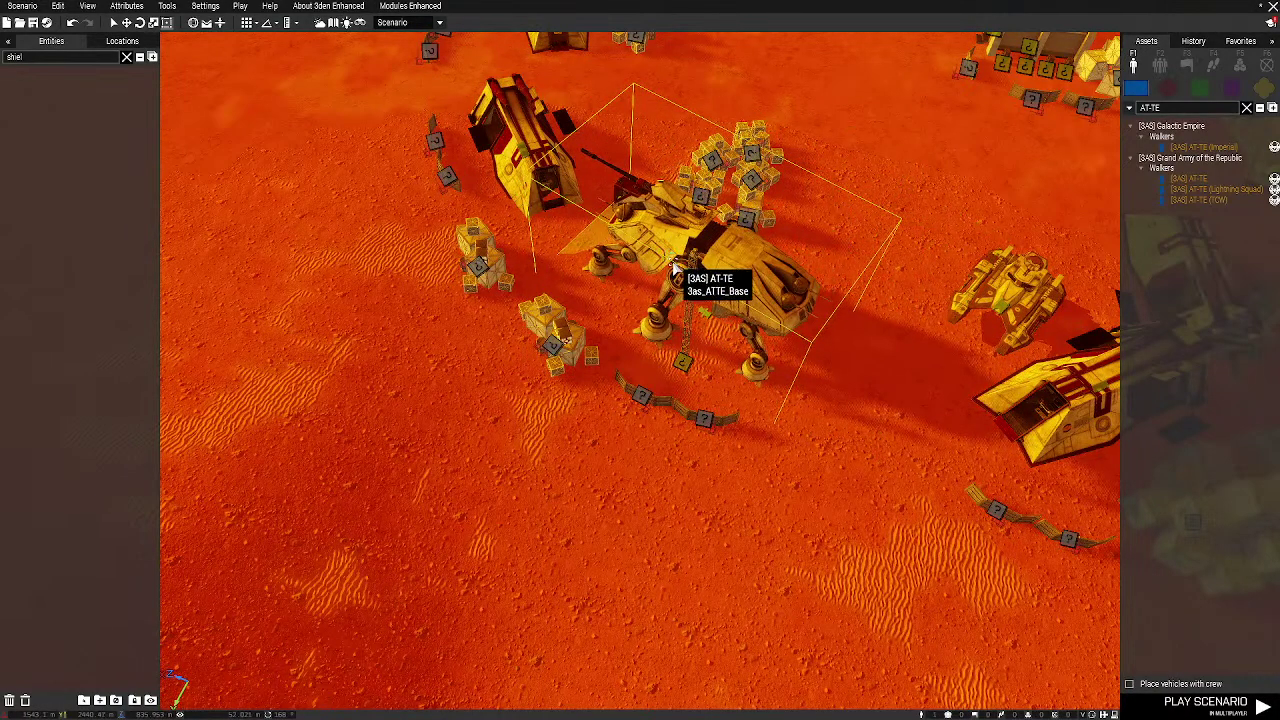
pyautogui.doubleClick(675, 268)
pyautogui.scroll(-5, 631, 381)
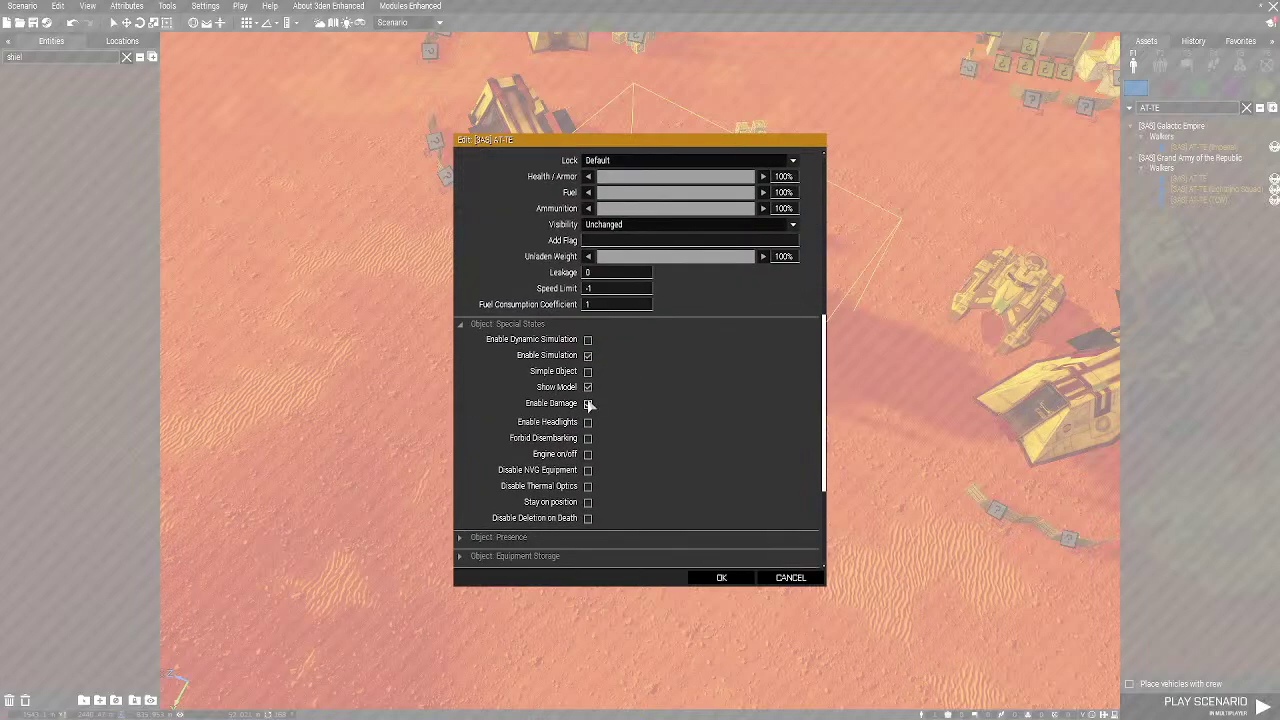
pyautogui.scroll(3, 625, 340)
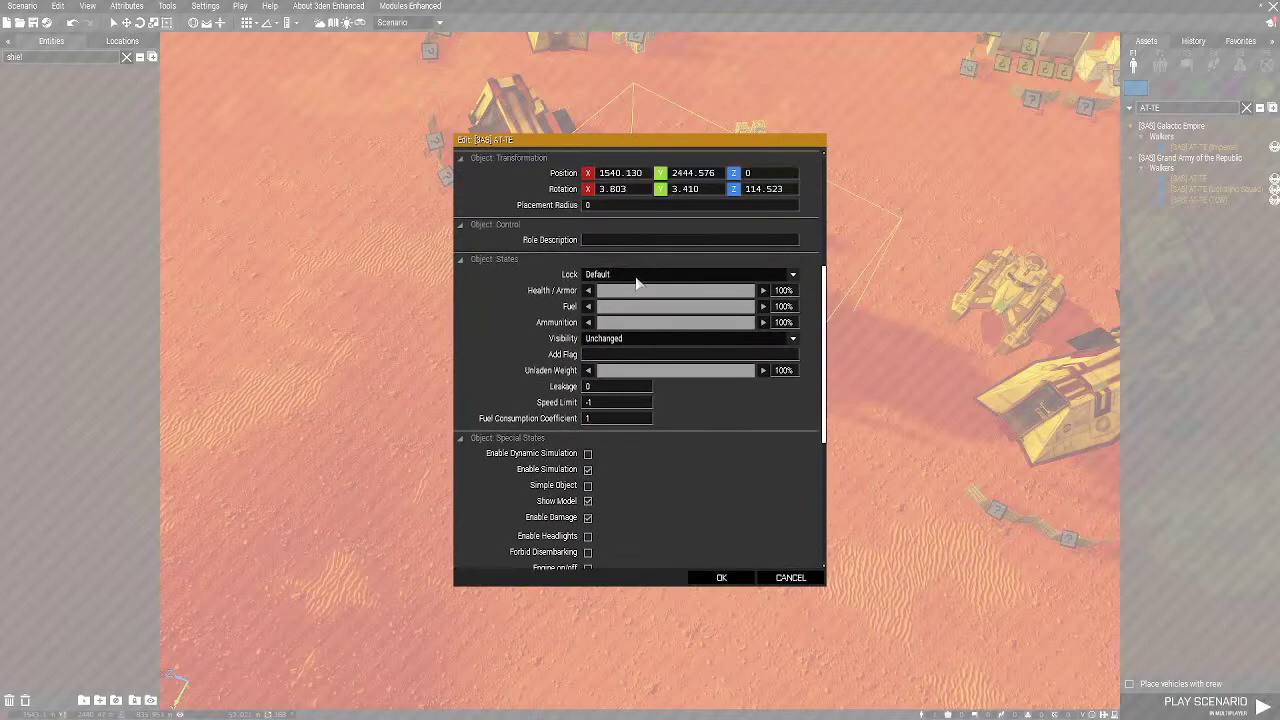
pyautogui.click(722, 578)
# Paste a second AT-TE beside the first, turn it around and set it behind the sandbag barriers
pyautogui.scroll(3, 580, 290)
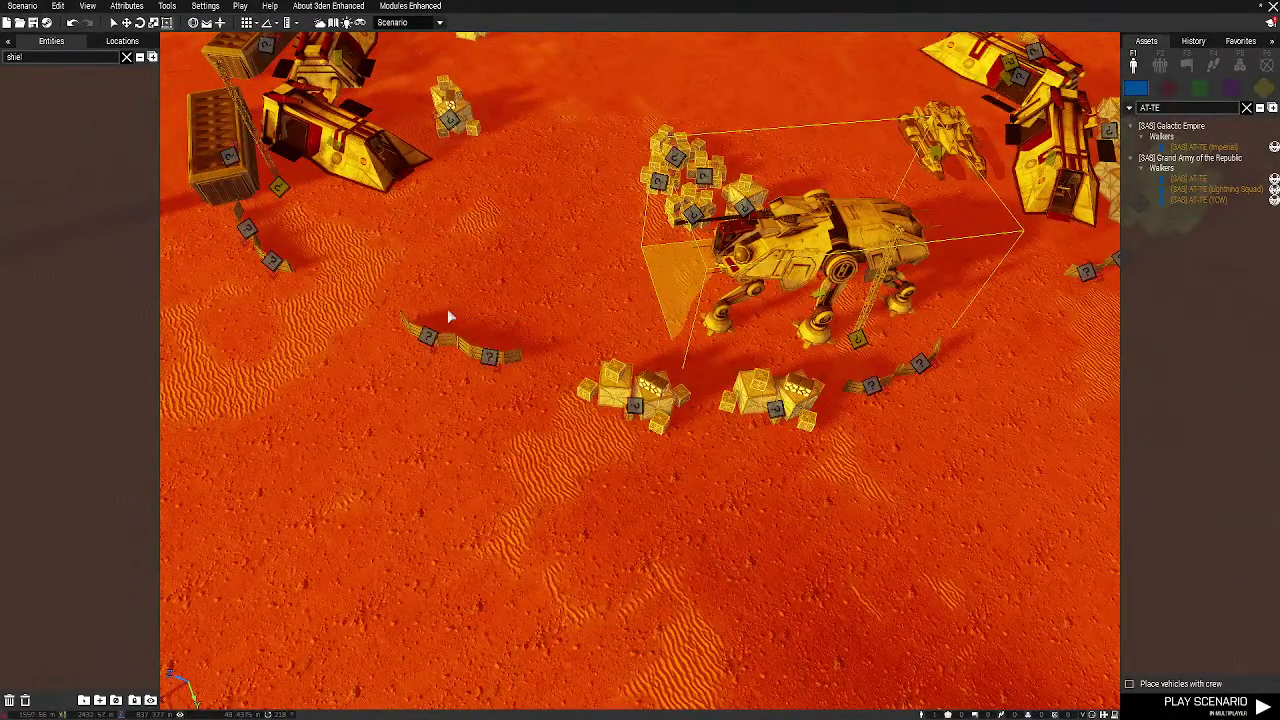
pyautogui.hotkey('ctrl', 'v')
pyautogui.keyDown('shift'); pyautogui.moveTo(510, 272); pyautogui.dragTo(275, 193); pyautogui.keyUp('shift')
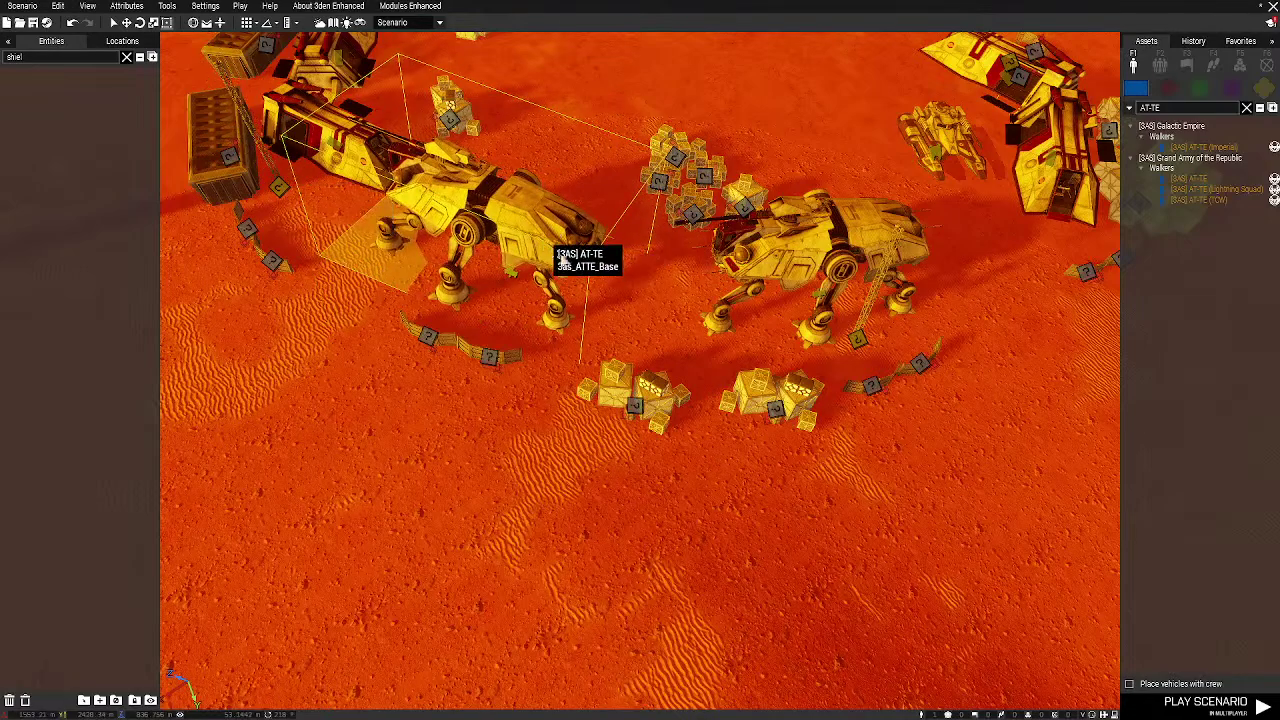
pyautogui.moveTo(562, 259); pyautogui.dragTo(621, 267)
# Paste a copy of the LAAT/I Mk.1 and swap it into the second AT-TE's place, moving that walker outside the ring
pyautogui.press('a')
pyautogui.moveTo(651, 349); pyautogui.dragTo(790, 320, button='right')
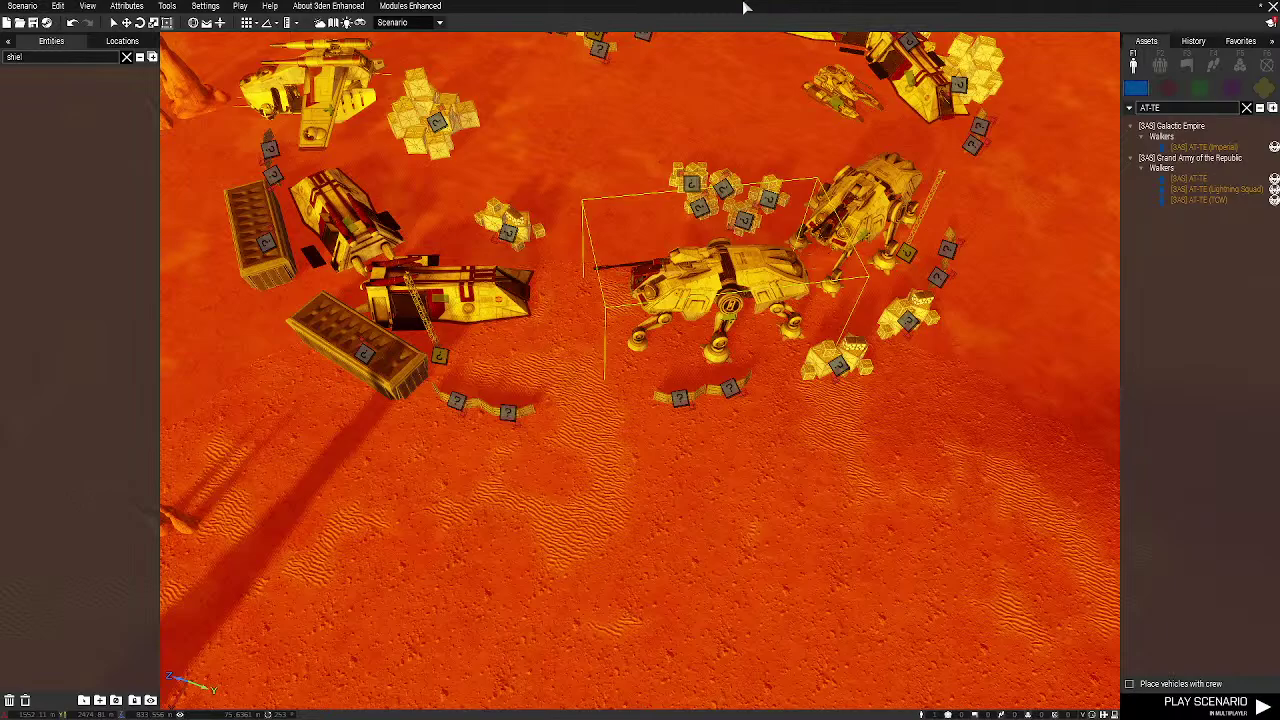
pyautogui.moveTo(552, 372); pyautogui.dragTo(518, 345, button='right')
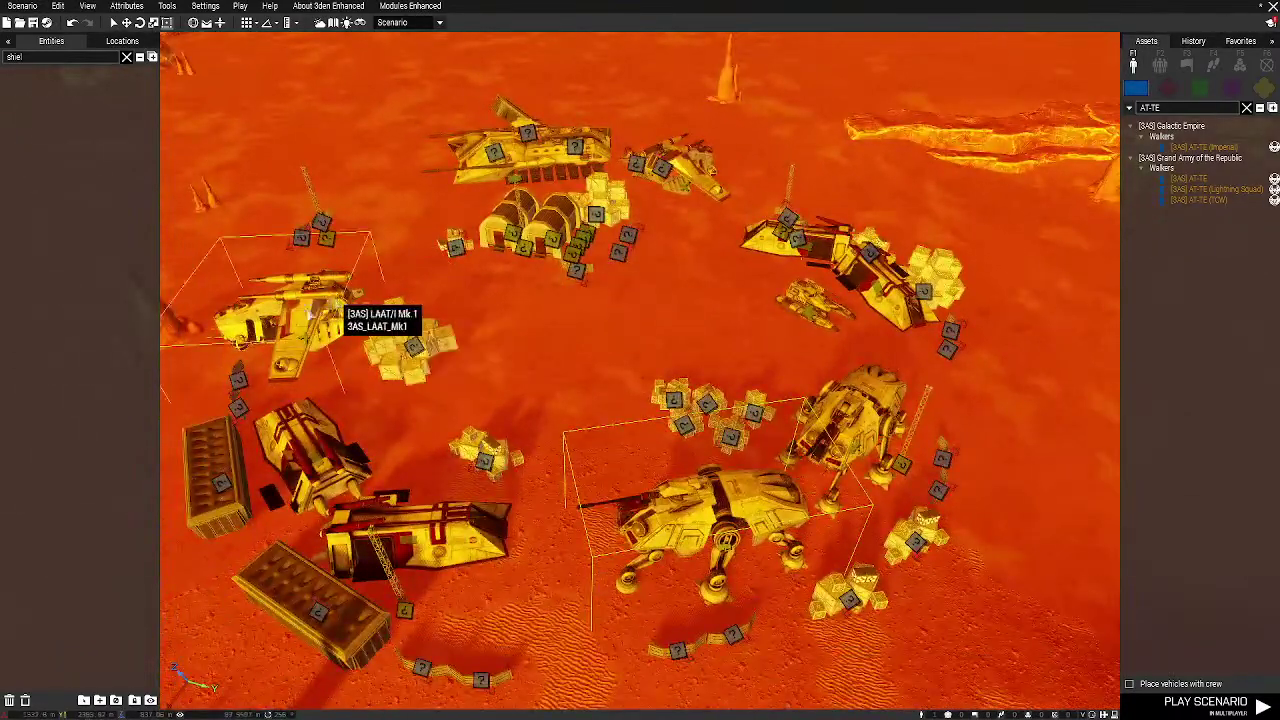
pyautogui.hotkey('ctrl', 'v')
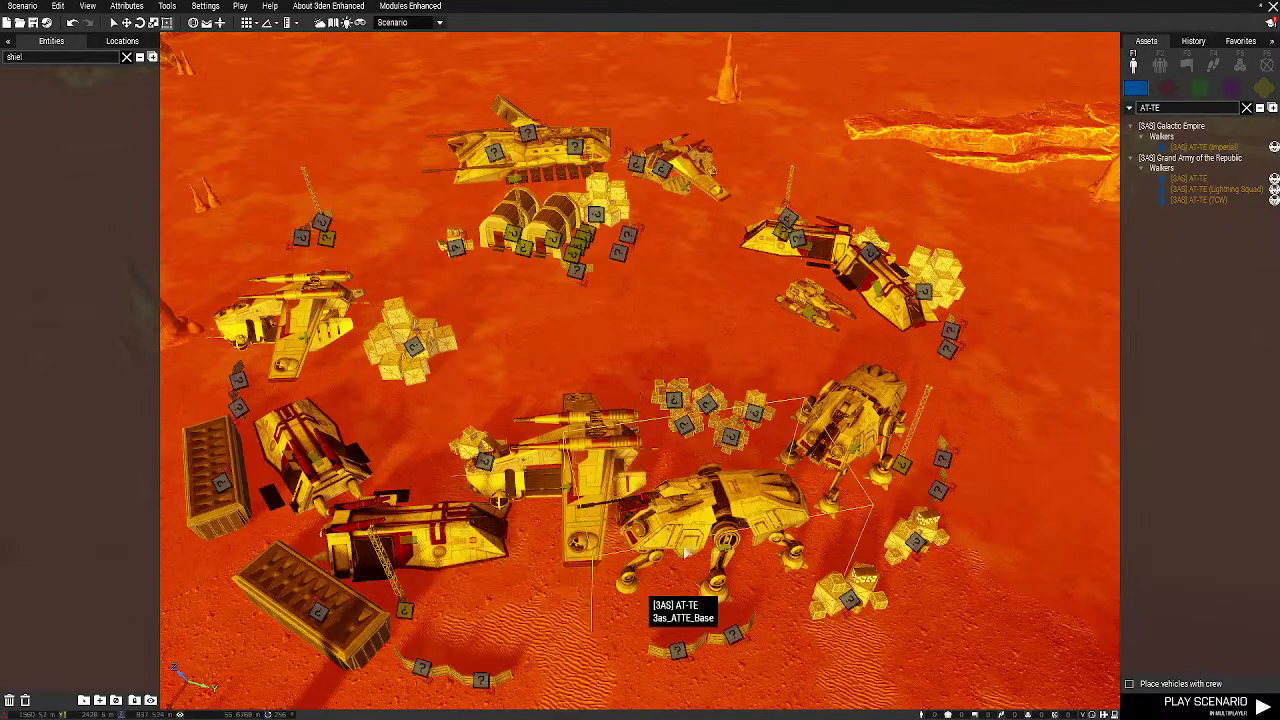
pyautogui.scroll(-4, 687, 552)
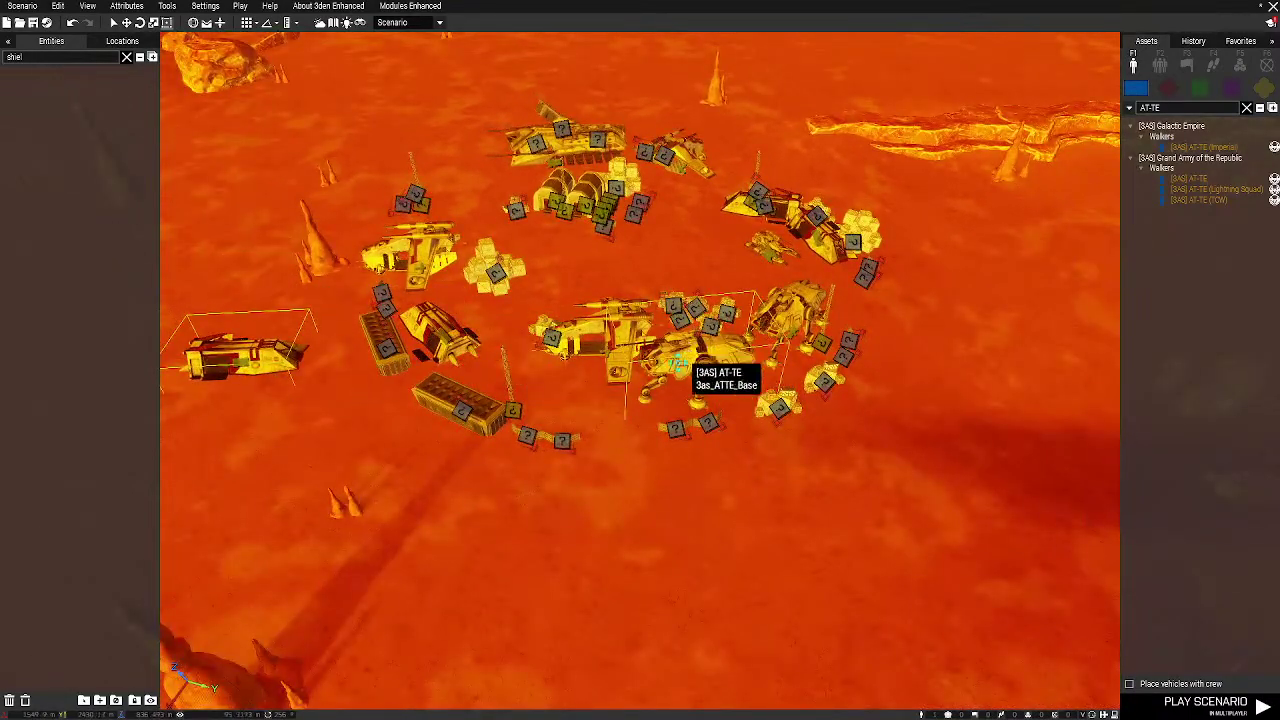
pyautogui.moveTo(678, 365); pyautogui.dragTo(452, 538)
pyautogui.moveTo(582, 328); pyautogui.dragTo(671, 367)
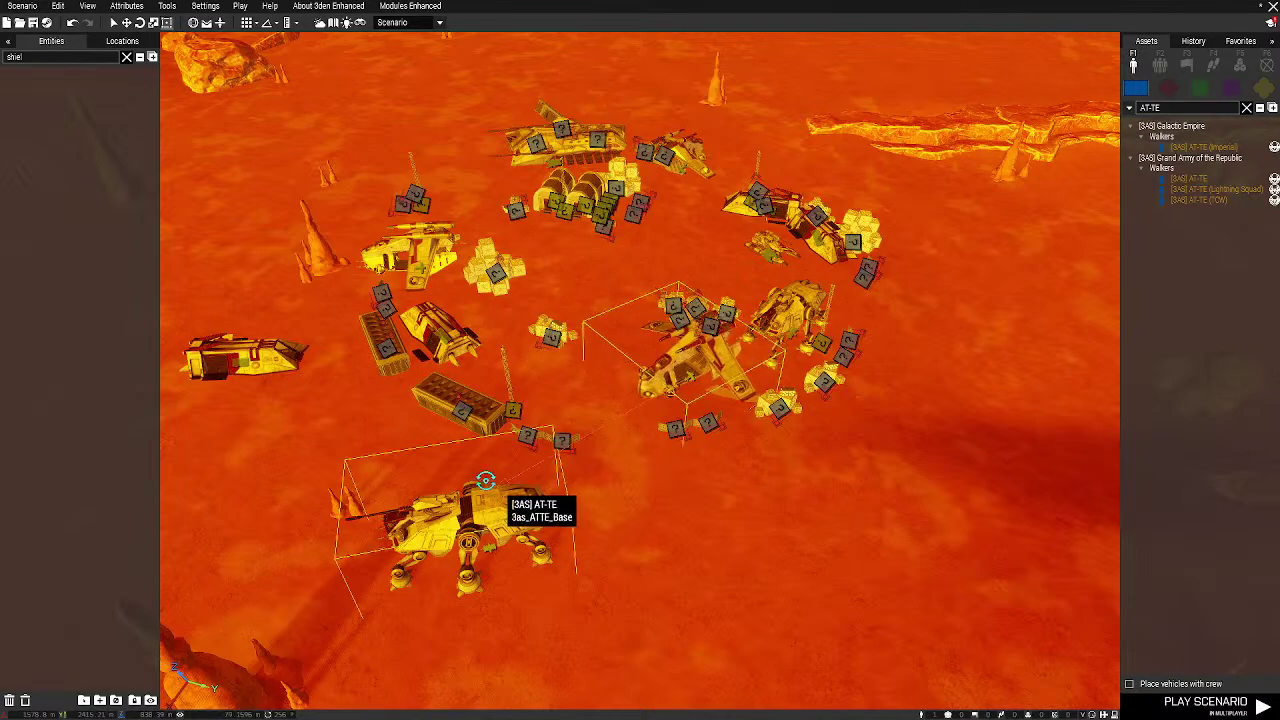
# Move the second AT-TE back into the ring beside the Big Box containers
pyautogui.press('a')
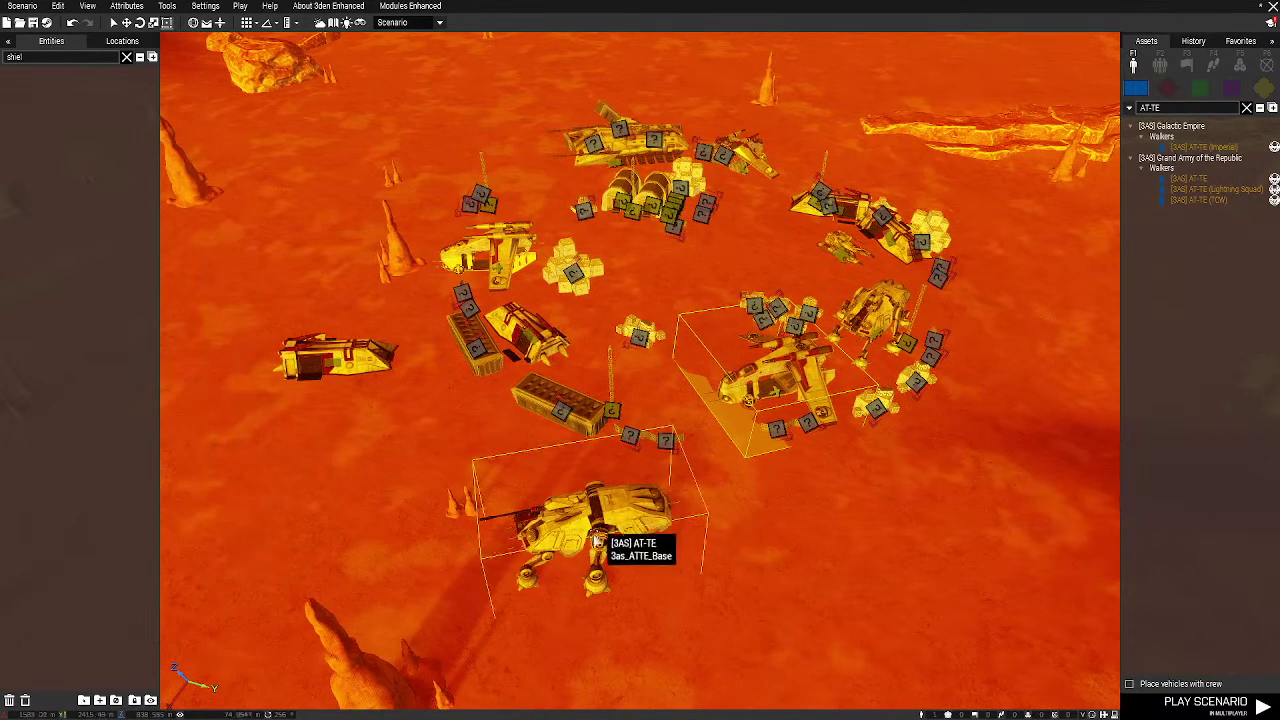
pyautogui.press('w')
pyautogui.moveTo(594, 537); pyautogui.dragTo(652, 462)
pyautogui.press('w')
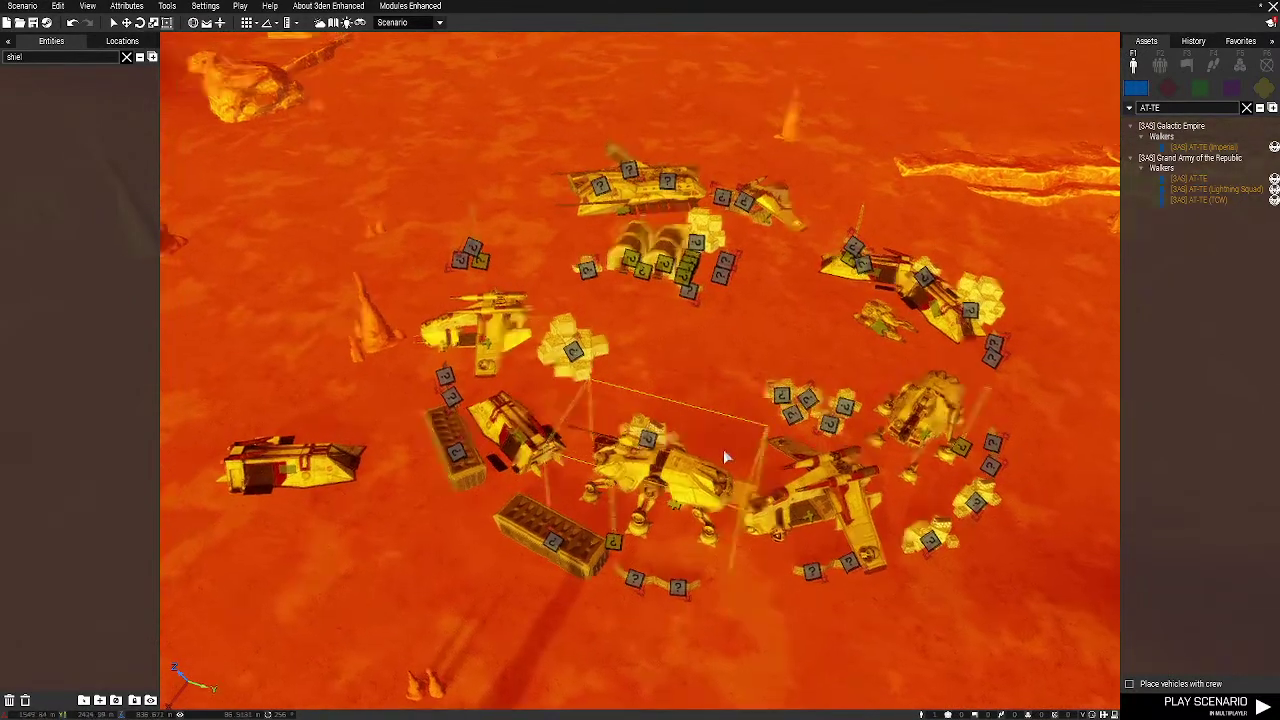
# Move the remaining RTT wreck near the Big Boxes out of the ring and adjust the AT-TE behind the containers
pyautogui.moveTo(724, 453); pyautogui.dragTo(613, 531, button='right')
pyautogui.press('a')
pyautogui.press('w')
pyautogui.moveTo(600, 274); pyautogui.dragTo(475, 285)
pyautogui.press('a')
pyautogui.press('s')
pyautogui.press('d')
pyautogui.moveTo(692, 478); pyautogui.dragTo(650, 436)
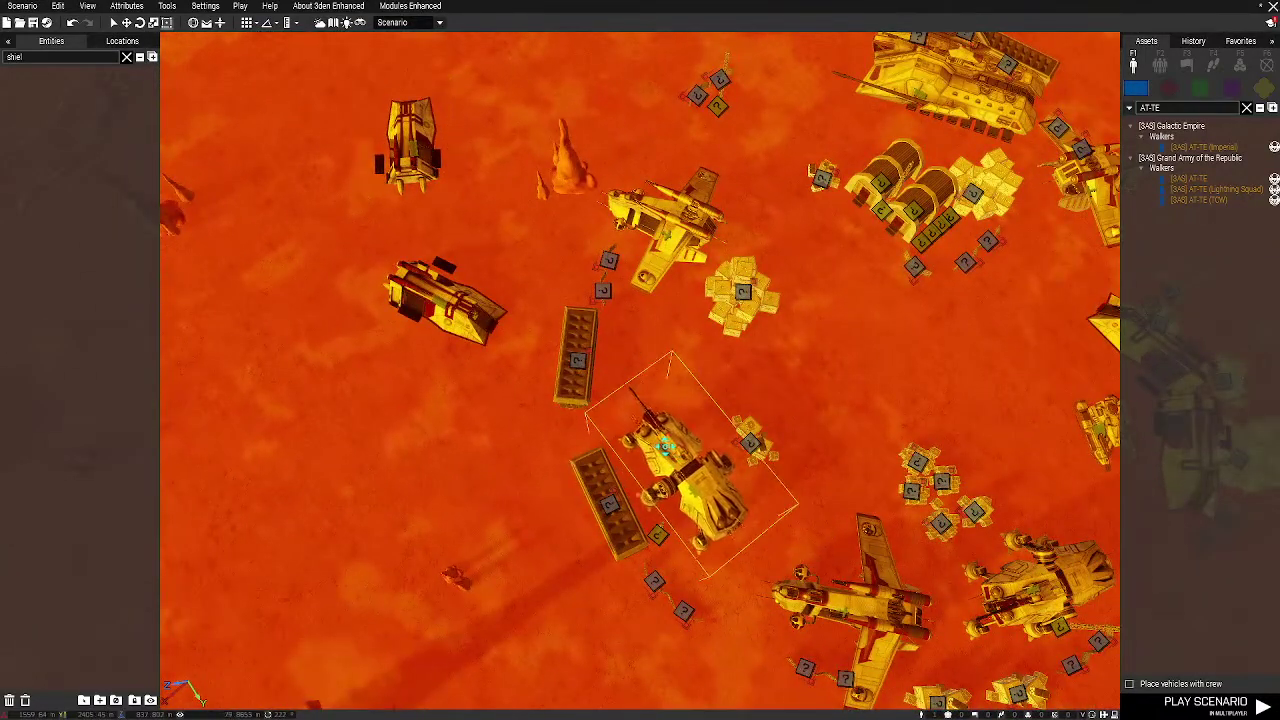
# Rotate the original LAAT/I Mk.1 and reposition it behind the neighbouring Big Box and sandbags
pyautogui.press('s')
pyautogui.moveTo(650, 436); pyautogui.dragTo(772, 405, button='right')
pyautogui.moveTo(681, 435); pyautogui.dragTo(734, 409, button='right')
pyautogui.press('w')
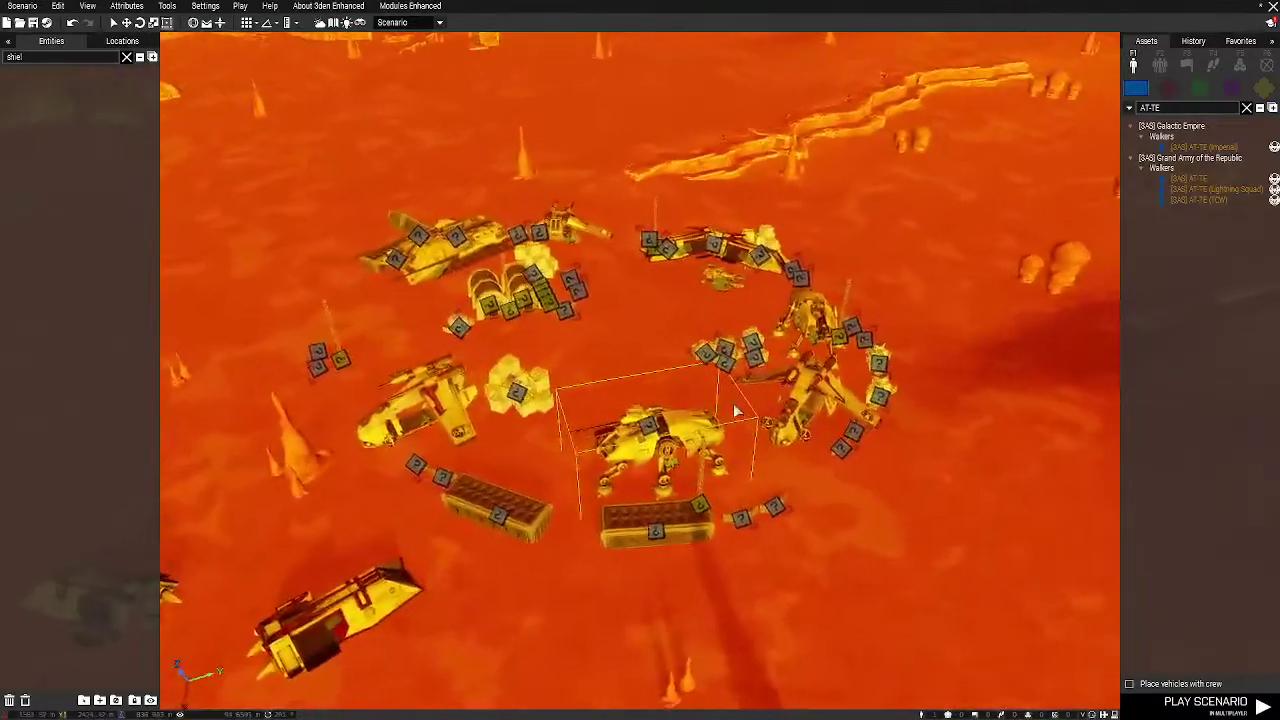
pyautogui.press('a')
pyautogui.keyDown('shift'); pyautogui.moveTo(577, 366); pyautogui.dragTo(298, 198); pyautogui.keyUp('shift')
pyautogui.moveTo(692, 337); pyautogui.dragTo(780, 288)
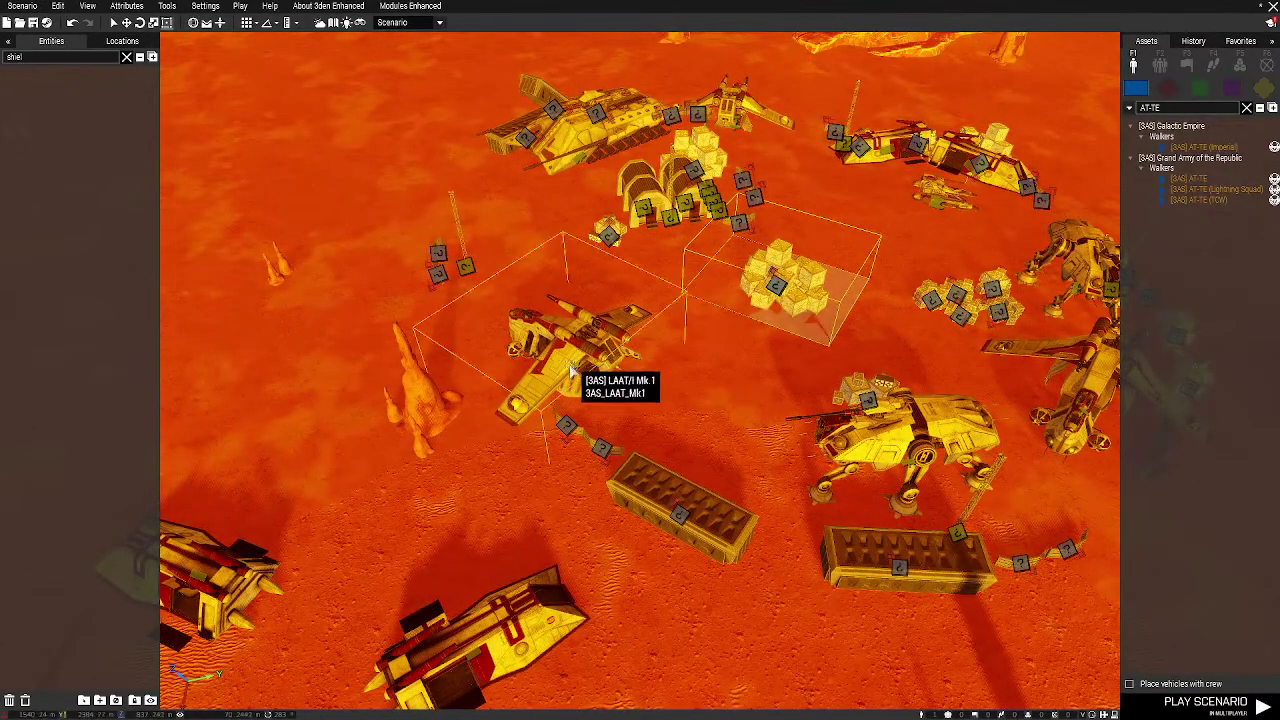
pyautogui.moveTo(574, 365); pyautogui.dragTo(635, 396)
# Paste another LAAT/I Mk.1 beside the antenna and sandbags next to the original gunship, and rotate it
pyautogui.press('d')
pyautogui.moveTo(694, 444); pyautogui.dragTo(600, 458, button='right')
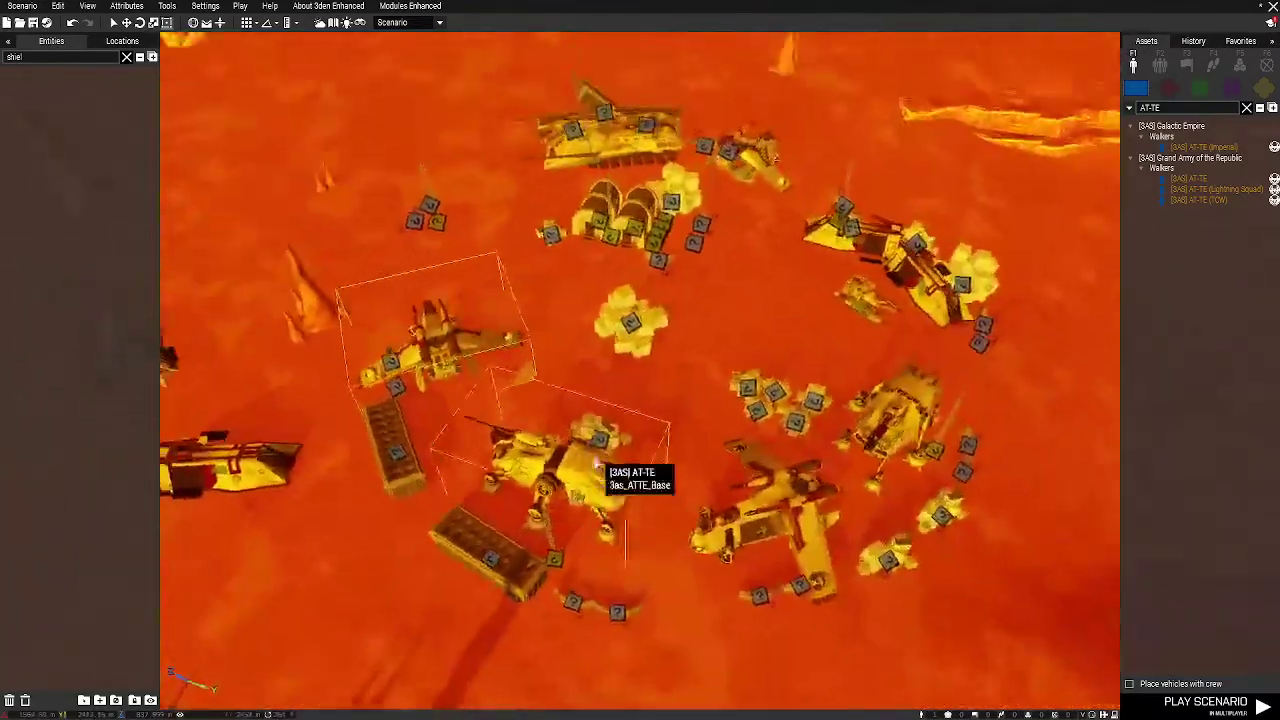
pyautogui.moveTo(790, 438); pyautogui.dragTo(557, 503, button='right')
pyautogui.hotkey('ctrl', 'v')
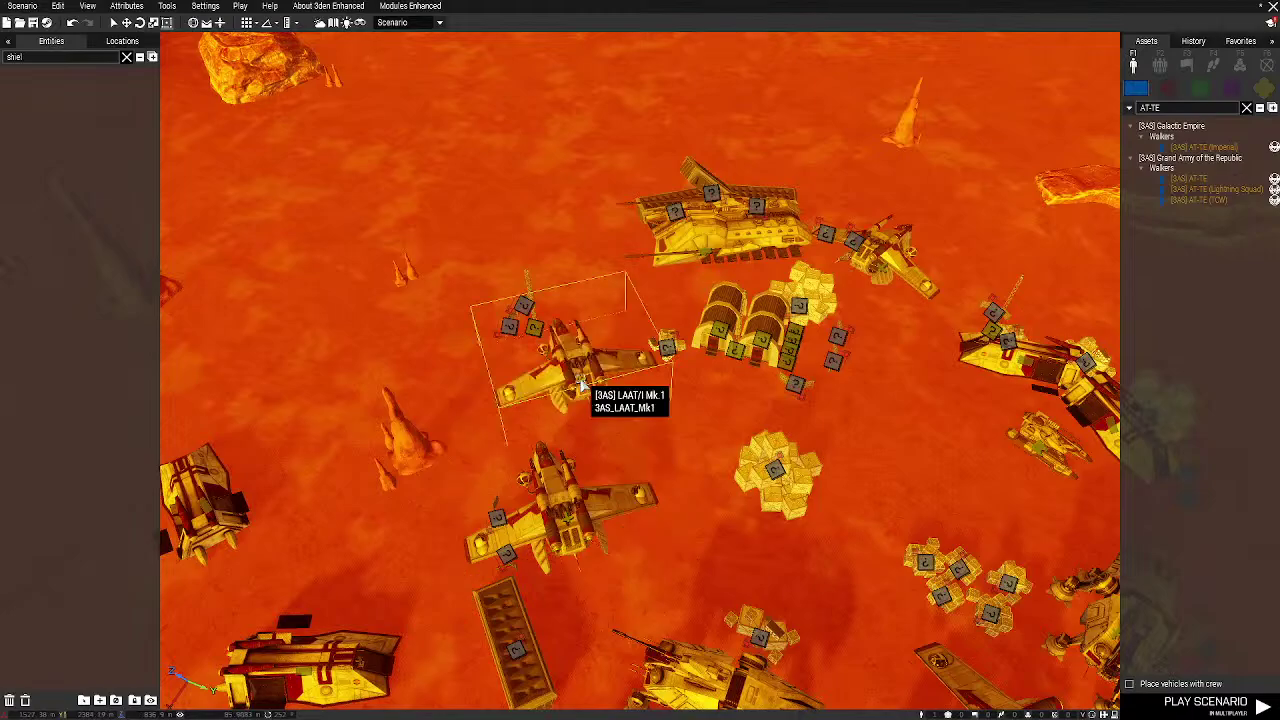
pyautogui.keyDown('shift'); pyautogui.moveTo(581, 381); pyautogui.dragTo(704, 265); pyautogui.keyUp('shift')
pyautogui.press('s')
pyautogui.press('d')
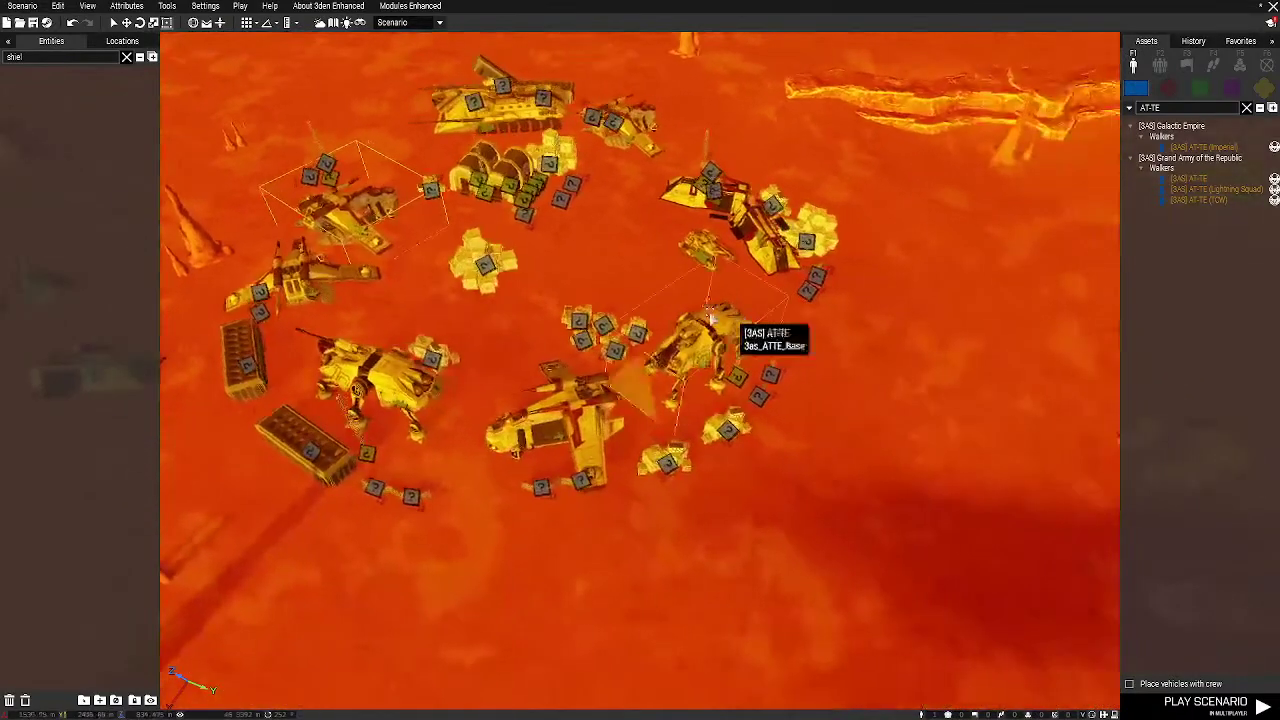
# Select the four RTT wrecks around the outpost and delete them
pyautogui.press('d')
pyautogui.moveTo(772, 268); pyautogui.dragTo(723, 300, button='right')
pyautogui.keyDown('ctrl'); pyautogui.click(748, 180); pyautogui.keyUp('ctrl')
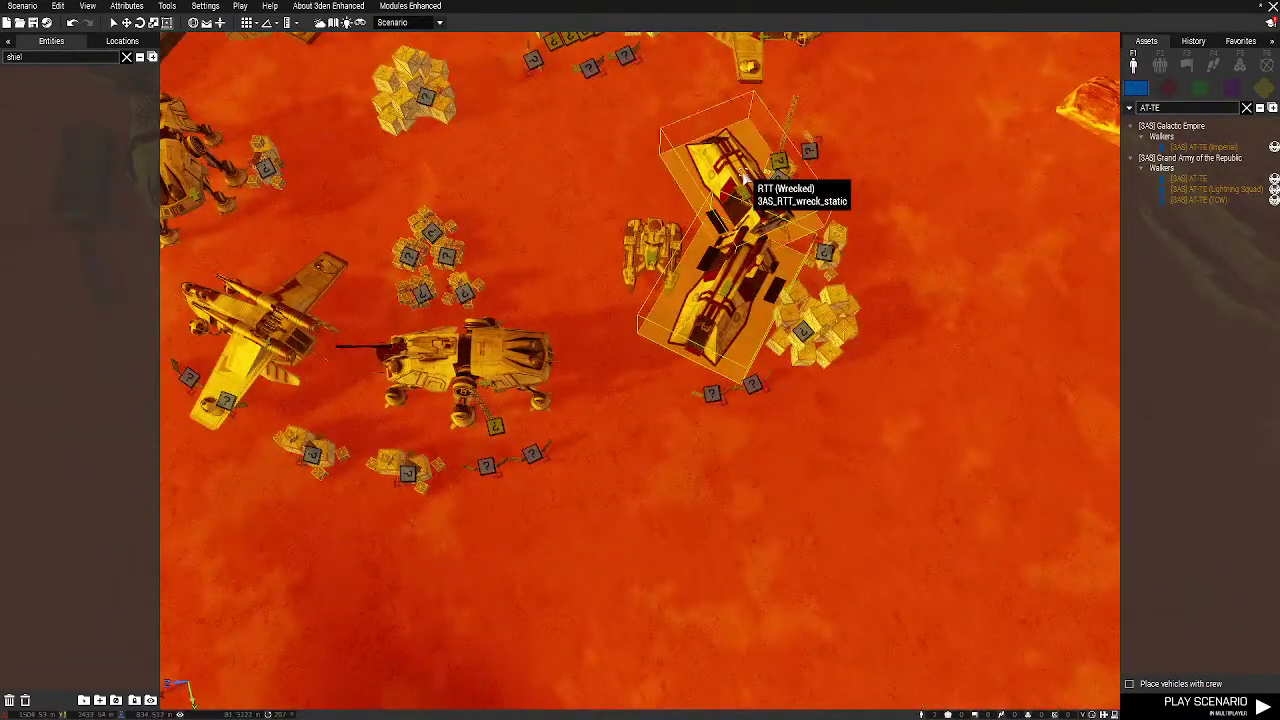
pyautogui.moveTo(790, 400); pyautogui.dragTo(700, 290, button='right')
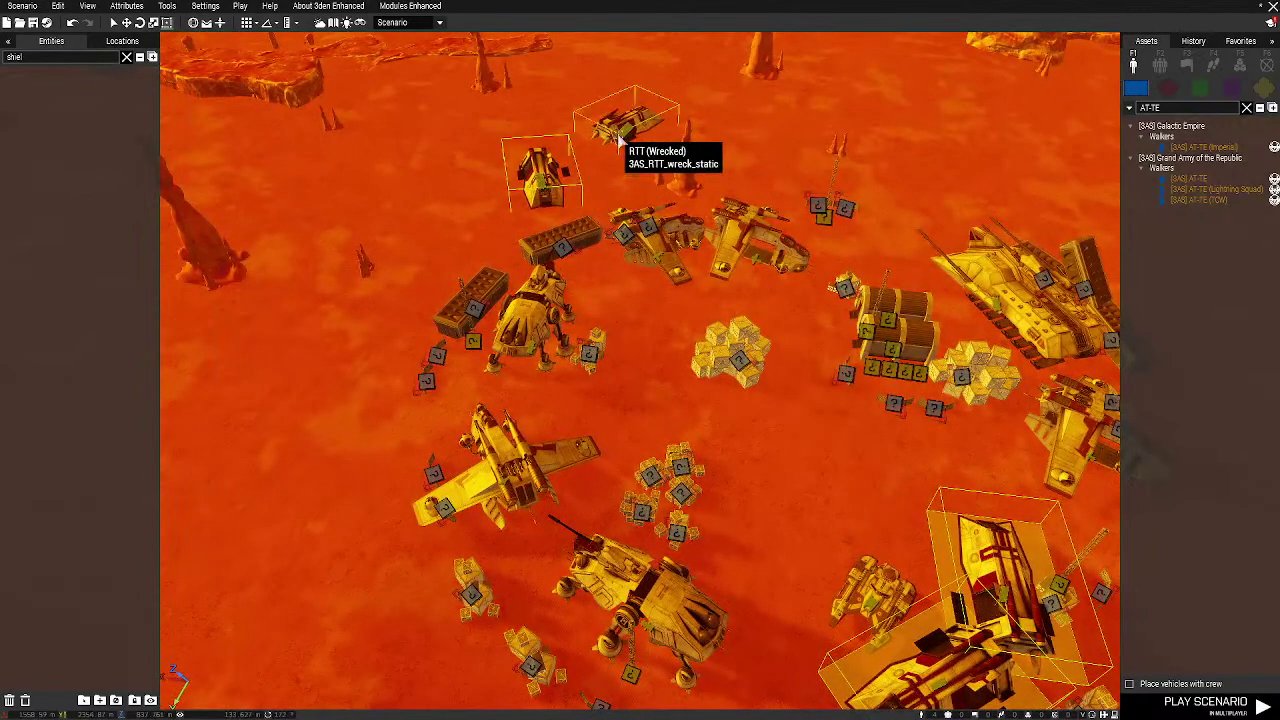
pyautogui.press('Delete')
# Adjust the position of the LAAT/I Mk.1 beside the antenna
pyautogui.moveTo(742, 104); pyautogui.dragTo(541, 418, button='right')
pyautogui.press('w')
pyautogui.moveTo(541, 420); pyautogui.dragTo(632, 476)
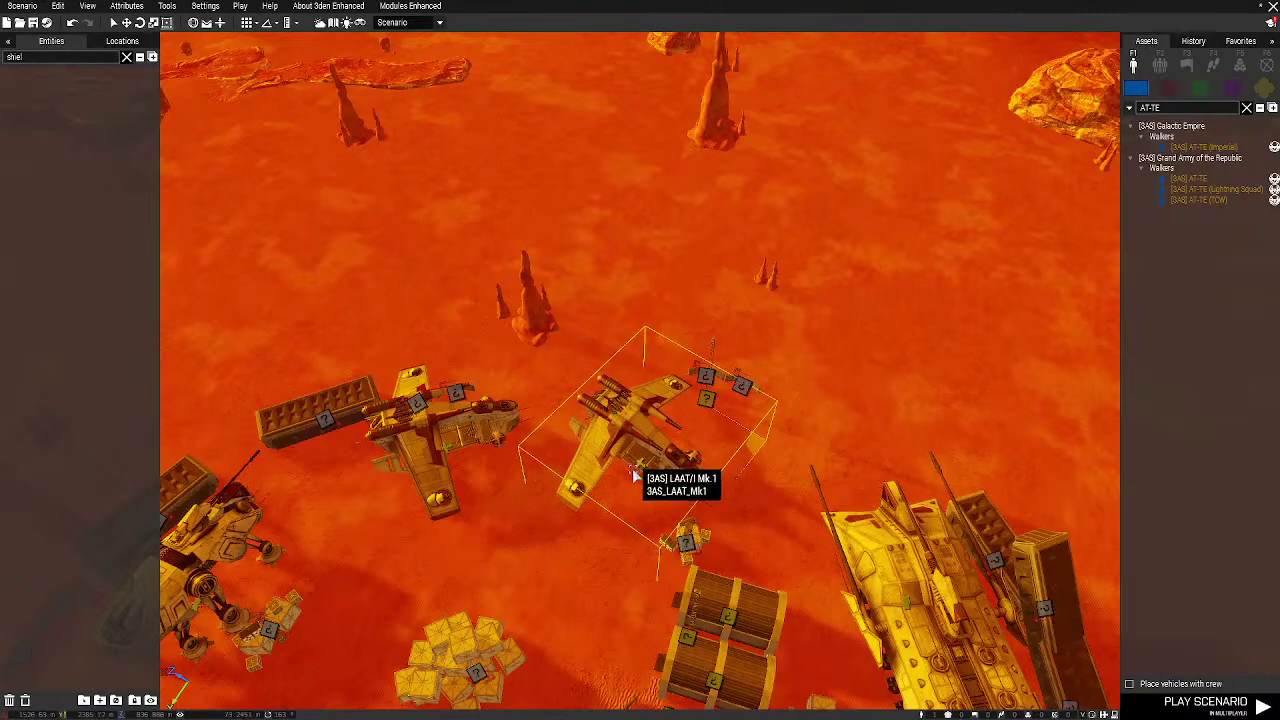
# Delete the UT-AT tank standing beside the Big Box containers
pyautogui.press('s')
pyautogui.moveTo(628, 469); pyautogui.dragTo(687, 369, button='right')
pyautogui.press('a')
pyautogui.press('d')
pyautogui.press('w')
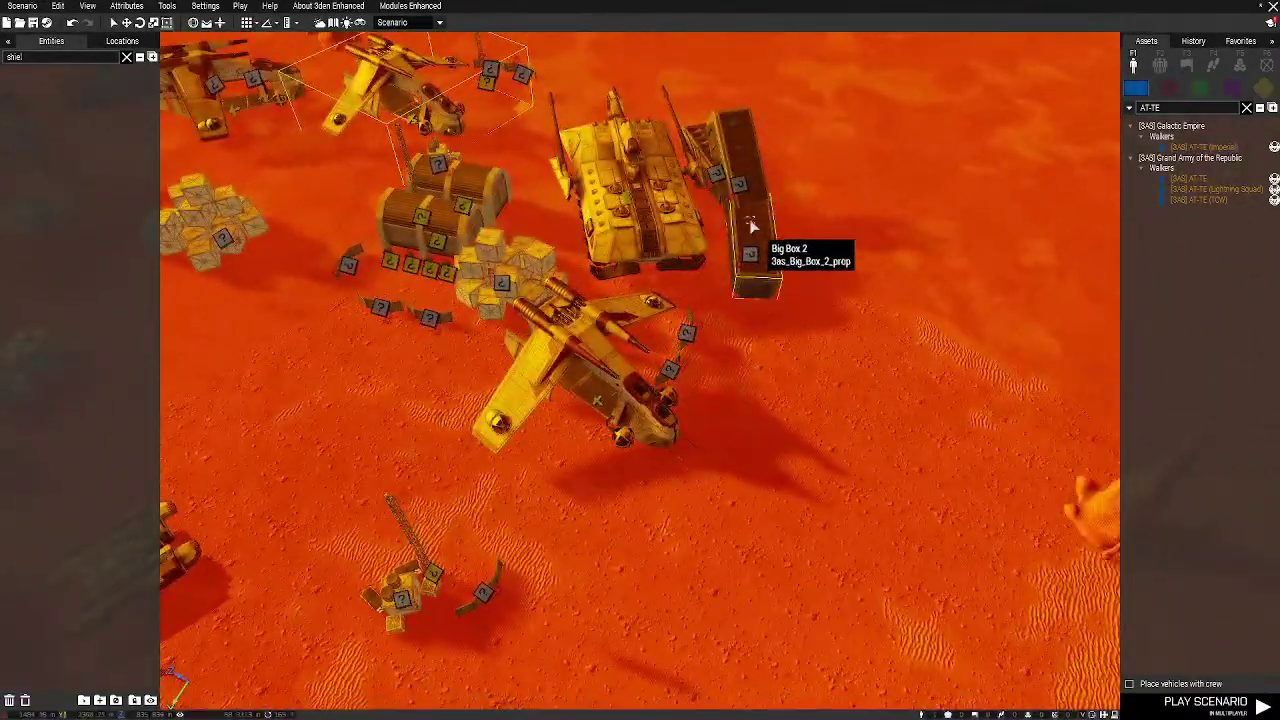
pyautogui.press('a')
pyautogui.moveTo(679, 225); pyautogui.dragTo(713, 289, button='right')
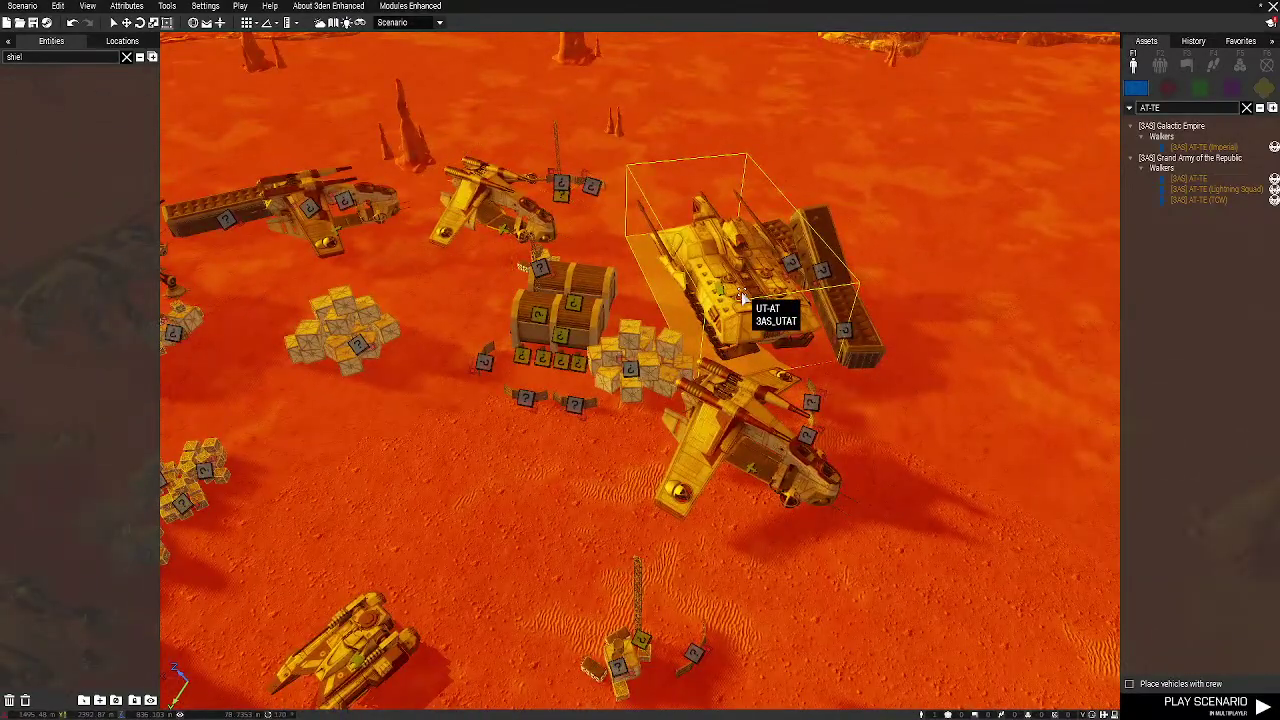
pyautogui.press('Delete')
# Move the LAAT/I Mk.1 from beside the tents' crate stack to the former wreck spot at the outpost's edge
pyautogui.click(746, 390)
pyautogui.press('s')
pyautogui.moveTo(746, 390); pyautogui.dragTo(718, 434)
pyautogui.press('a')
pyautogui.moveTo(549, 183); pyautogui.dragTo(698, 382, button='right')
pyautogui.press('w')
pyautogui.moveTo(671, 330)
pyautogui.mouseDown()
pyautogui.moveTo(640, 270)
pyautogui.moveTo(670, 306)
pyautogui.mouseUp()
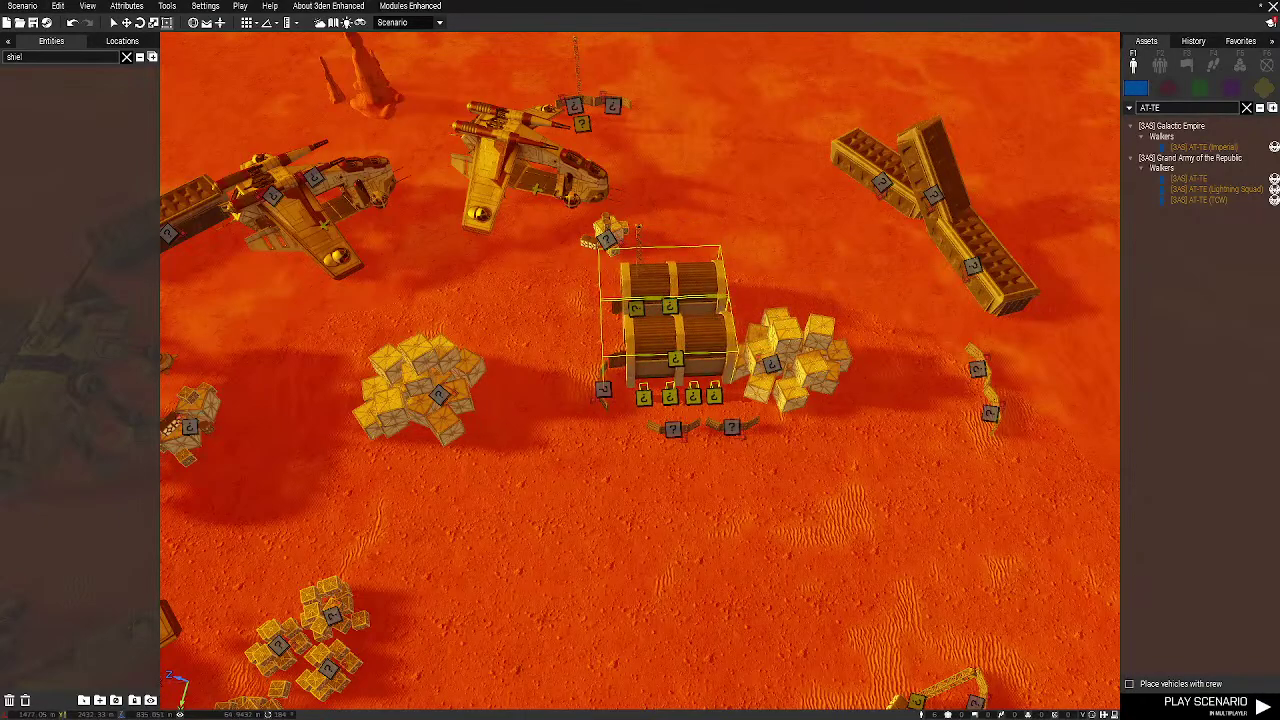
pyautogui.click(766, 545)
pyautogui.moveTo(766, 545); pyautogui.dragTo(470, 530, button='right')
pyautogui.press('d')
pyautogui.scroll(1, 623, 420)
pyautogui.press('w')
pyautogui.moveTo(626, 428); pyautogui.dragTo(422, 605, button='right')
pyautogui.press('d')
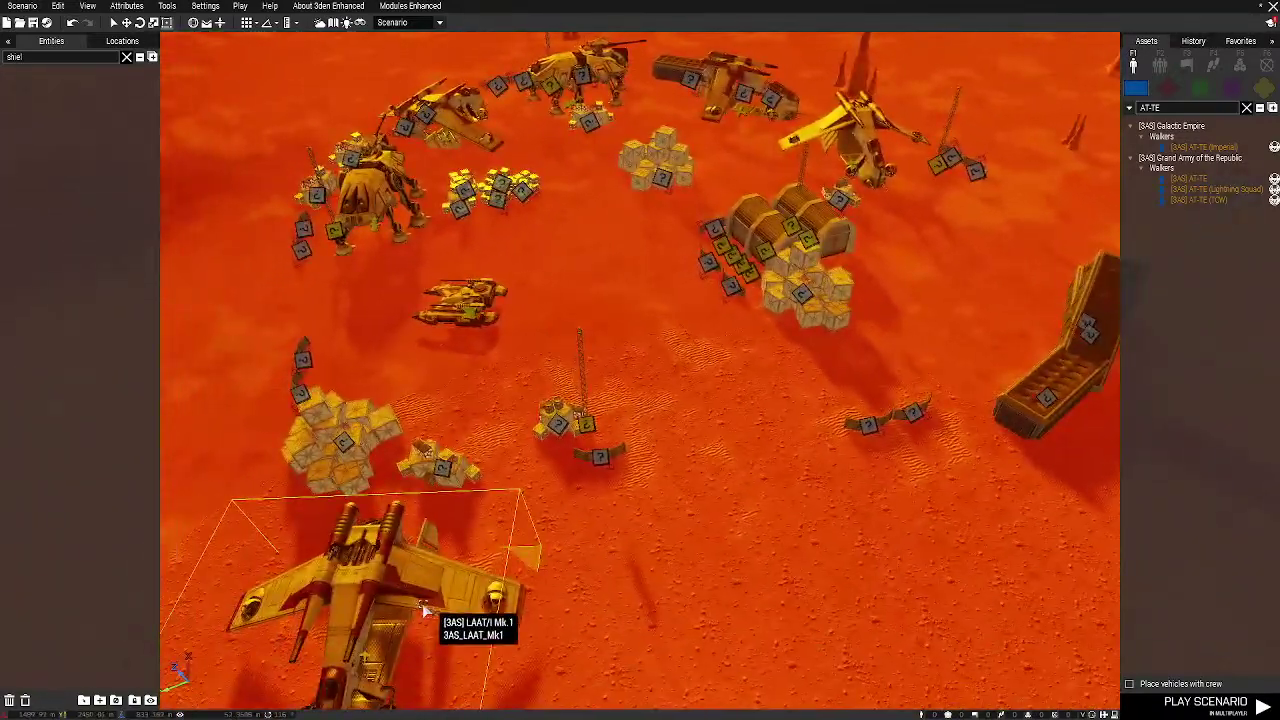
# Delete the small tank standing inside the outpost ring
pyautogui.rightClick(480, 336)
pyautogui.click(476, 318)
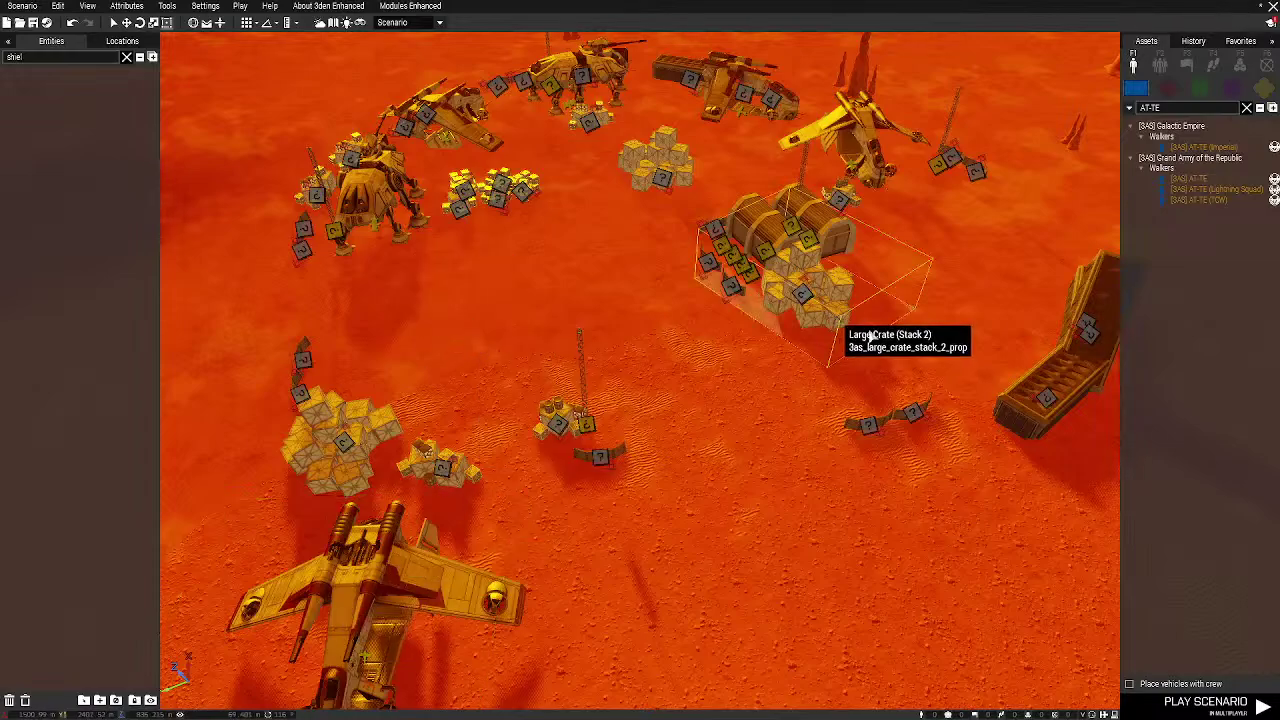
pyautogui.moveTo(869, 334); pyautogui.dragTo(893, 304, button='right')
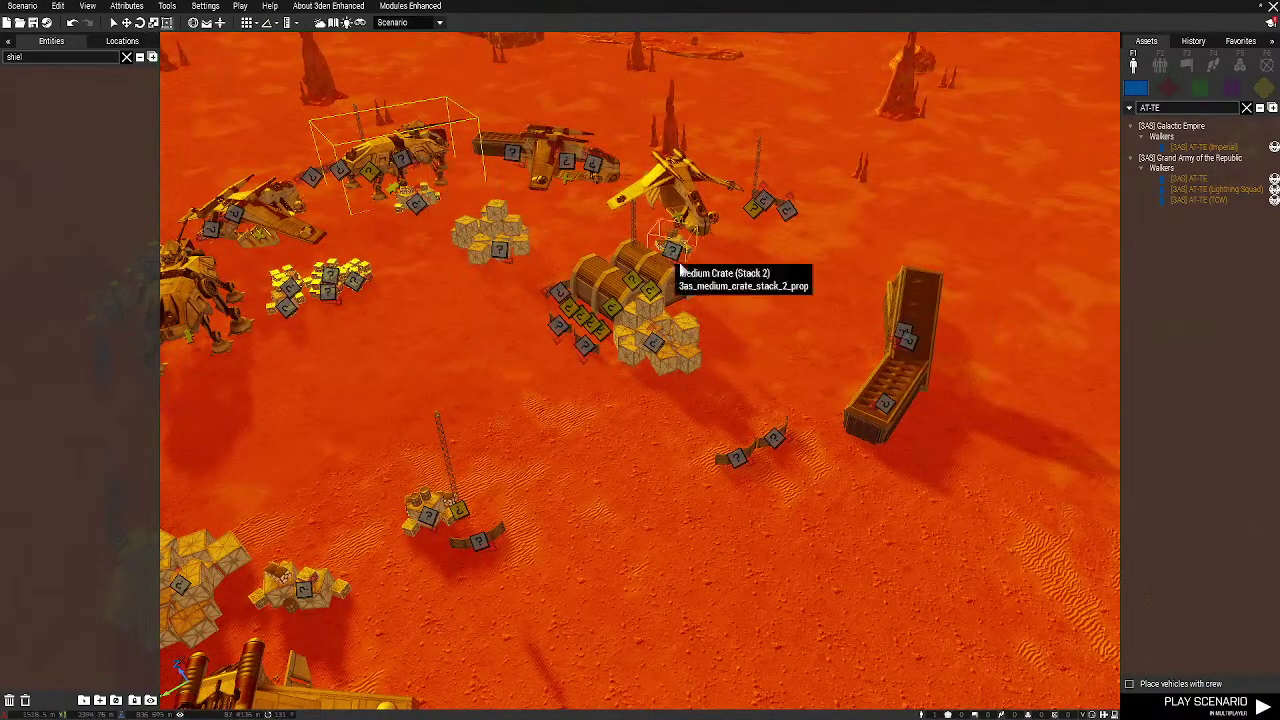
# Paste an AT-TE beside the Republic tents where the UT-AT stood
pyautogui.click(740, 285)
pyautogui.moveTo(731, 260); pyautogui.dragTo(752, 394)
pyautogui.moveTo(752, 394); pyautogui.dragTo(489, 437, button='right')
pyautogui.press('s')
# Move the LAAT/I Mk.1 from the outpost's edge back beside the large crate stack near the tents
pyautogui.moveTo(391, 425); pyautogui.dragTo(696, 400)
pyautogui.press('s')
pyautogui.press('w')
pyautogui.press('d')
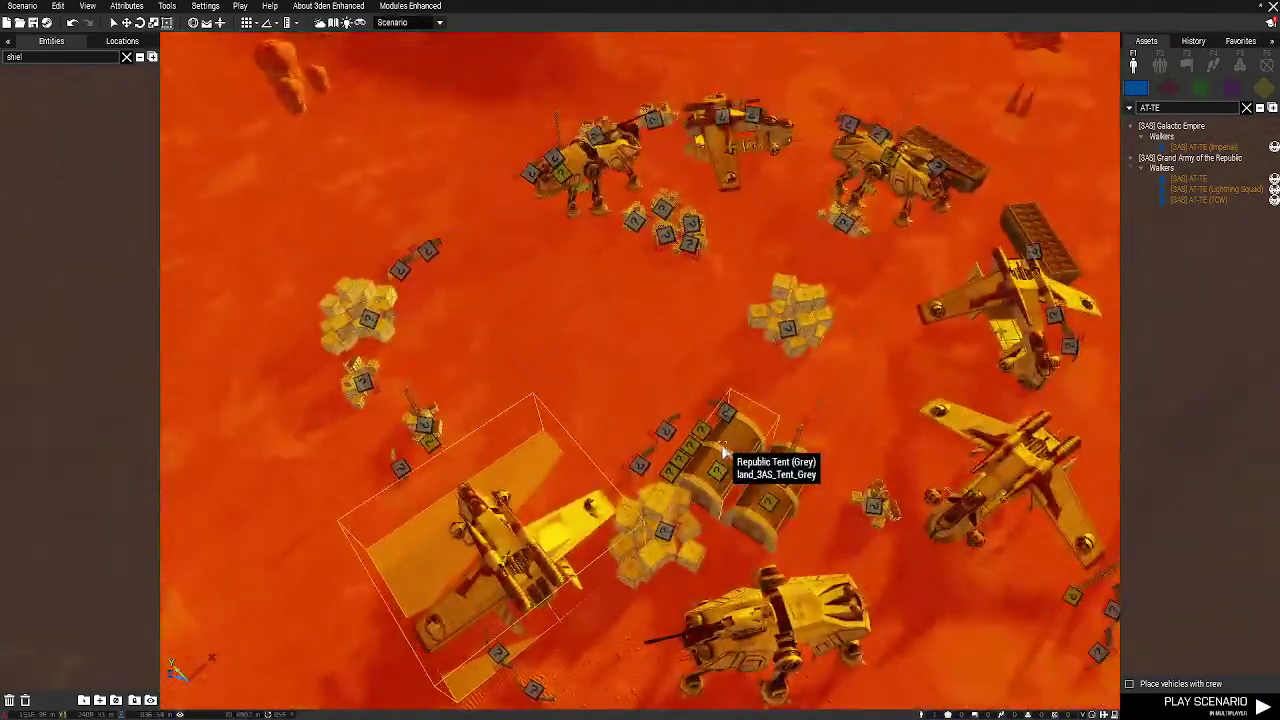
pyautogui.moveTo(721, 462); pyautogui.dragTo(704, 455, button='right')
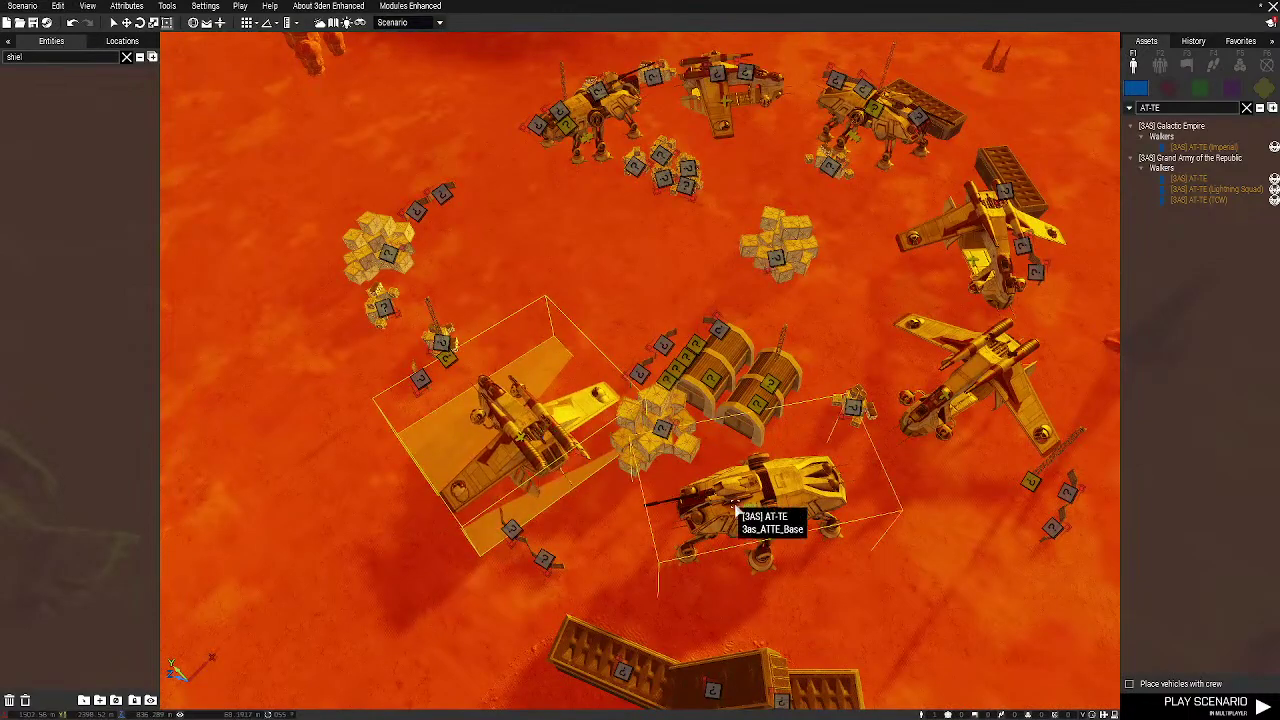
# Paste another AT-TE into the open gap beside the outer large crate stack and adjust its position
pyautogui.click(474, 278)
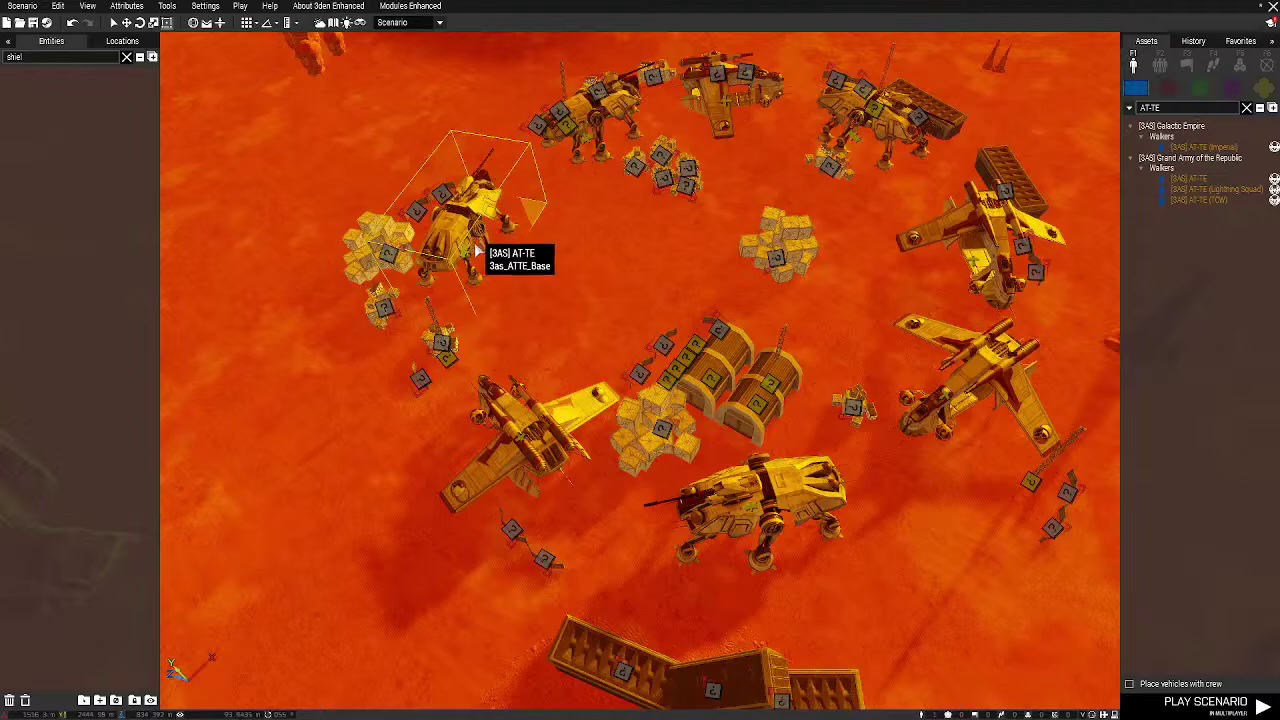
pyautogui.moveTo(478, 250); pyautogui.dragTo(481, 267)
pyautogui.press('a')
pyautogui.click(753, 355)
pyautogui.press('w')
pyautogui.press('d')
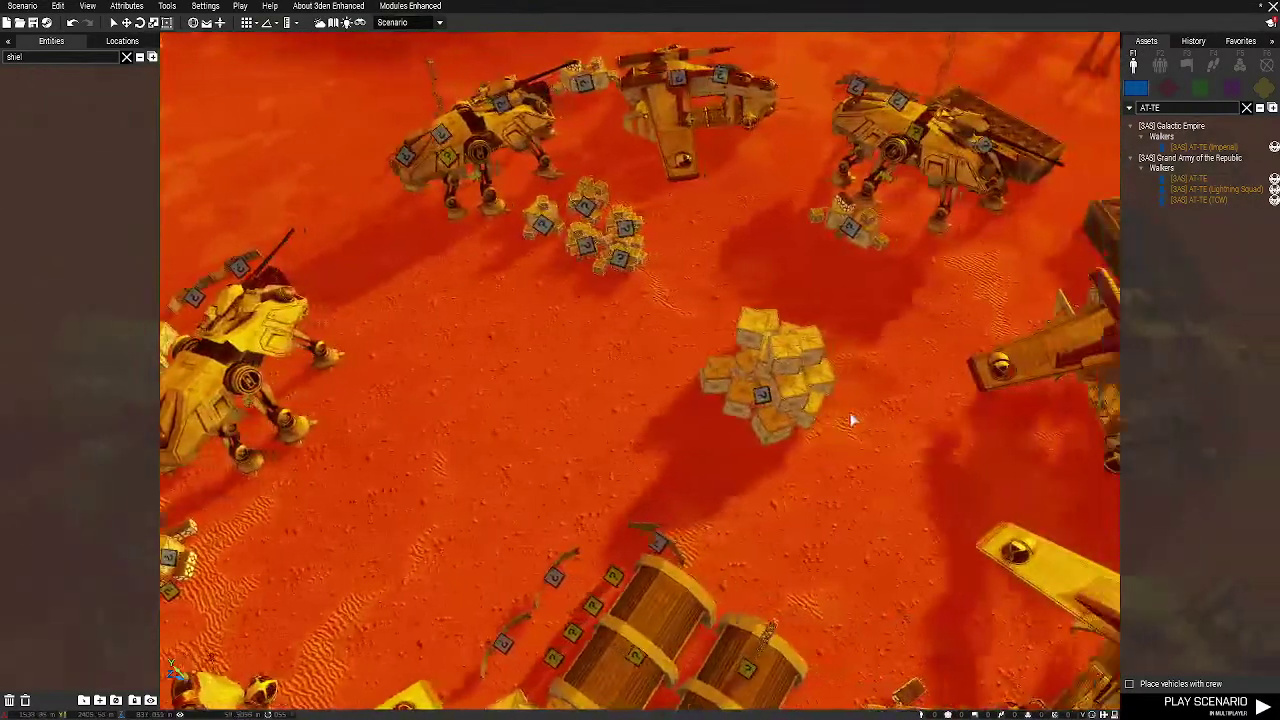
pyautogui.moveTo(850, 420); pyautogui.dragTo(814, 449, button='right')
pyautogui.press('s')
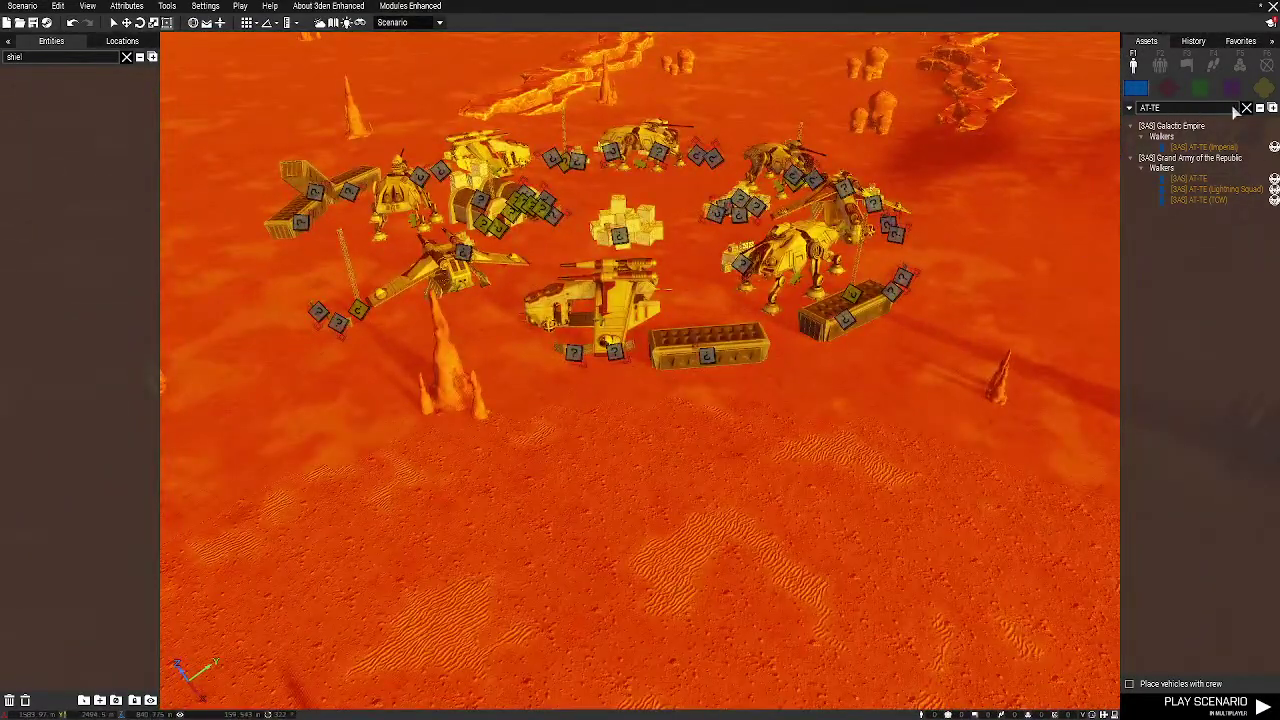
# Clear the asset search and expand the Infantry groups of 612th Attack Bat, Delta Co
pyautogui.click(1245, 108)
pyautogui.click(1160, 65)
pyautogui.scroll(2, 1133, 130)
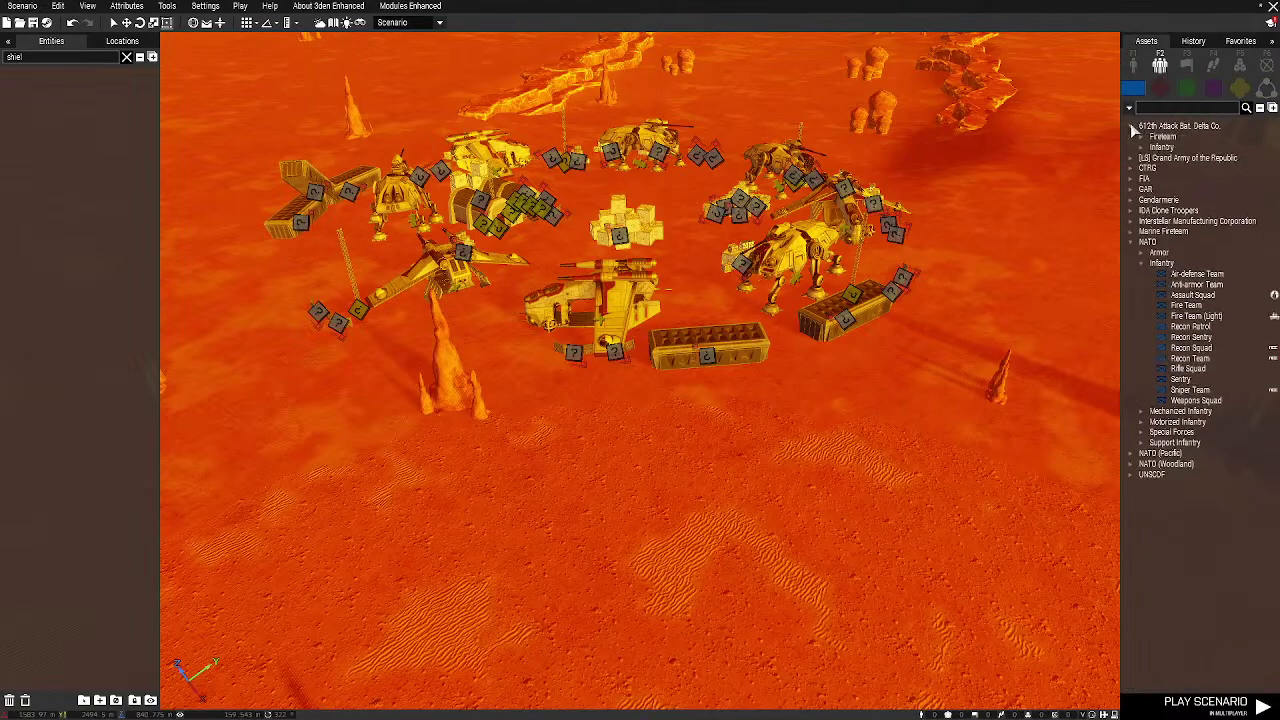
pyautogui.click(1143, 148)
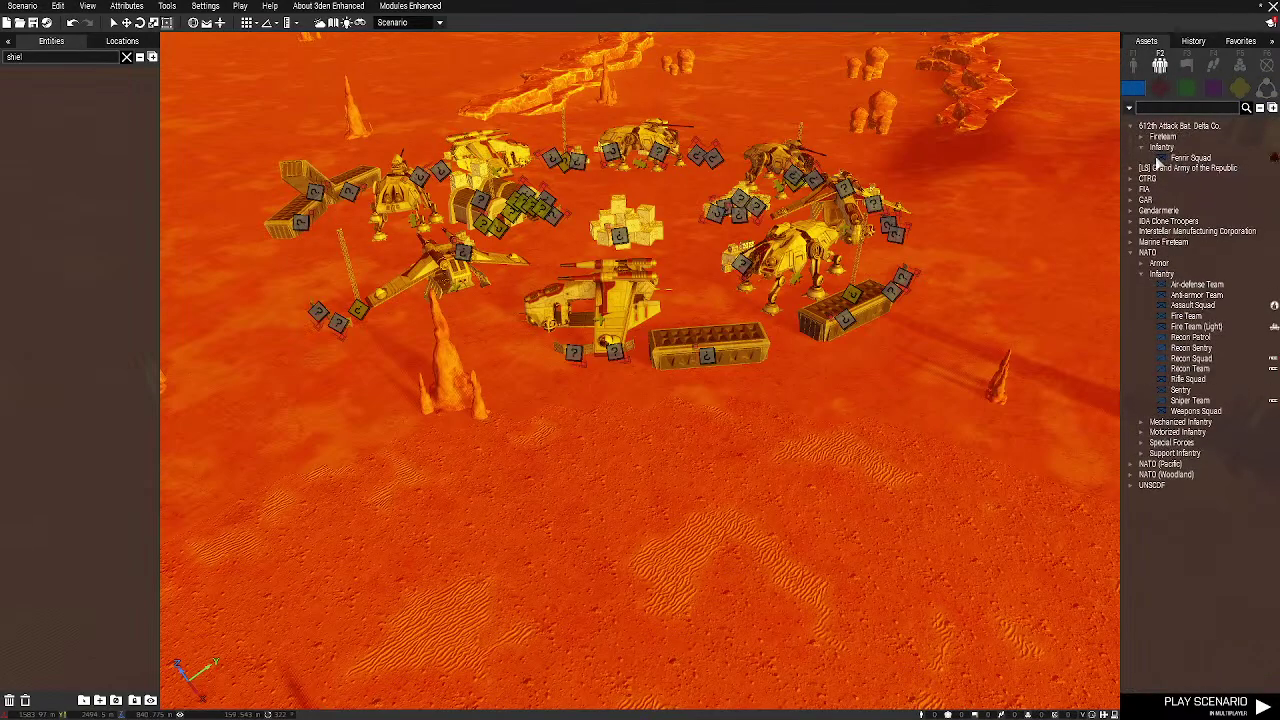
# Place four Fenrir Squad groups side by side in the open ground between the large and small crate stacks near the tents
pyautogui.scroll(8, 717, 277)
pyautogui.press('w')
pyautogui.moveTo(686, 263); pyautogui.dragTo(649, 302, button='right')
pyautogui.click(727, 263)
pyautogui.press('d')
pyautogui.click(1188, 159)
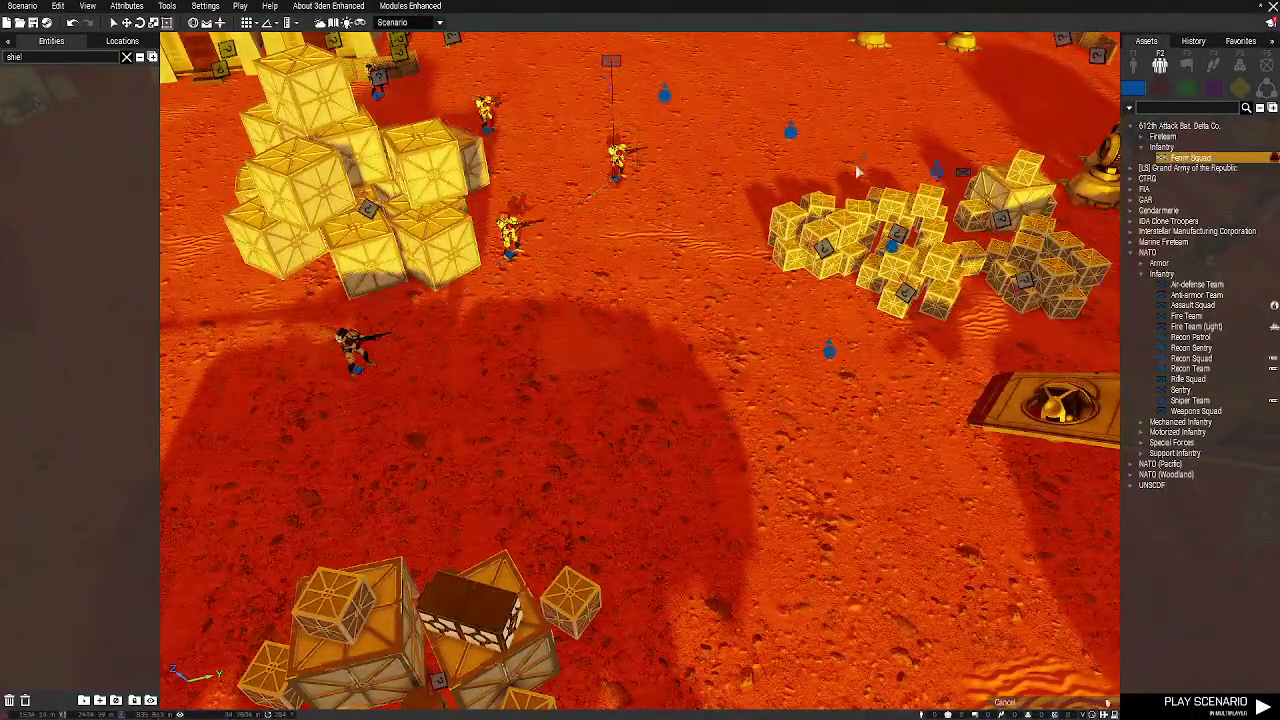
pyautogui.click(686, 169)
pyautogui.click(1175, 158)
pyautogui.press('w')
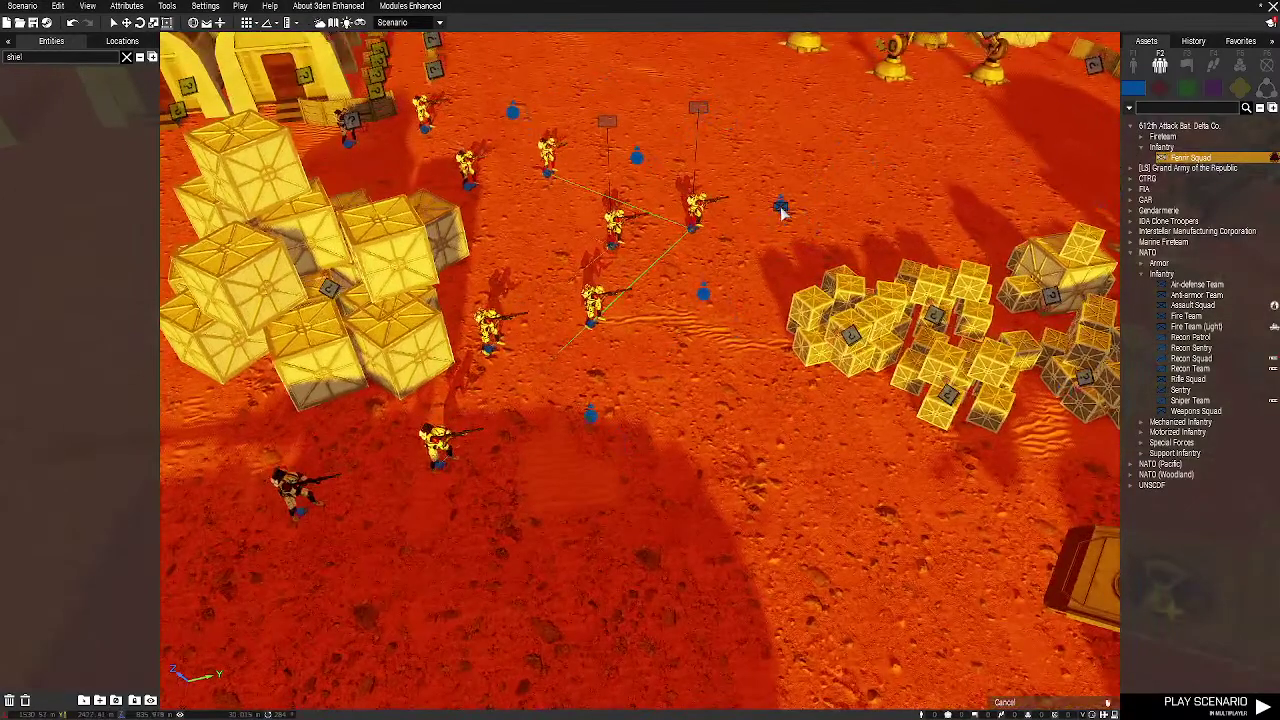
pyautogui.click(781, 208)
pyautogui.press('w')
pyautogui.press('d')
pyautogui.click(1187, 160)
pyautogui.press('a')
pyautogui.click(760, 288)
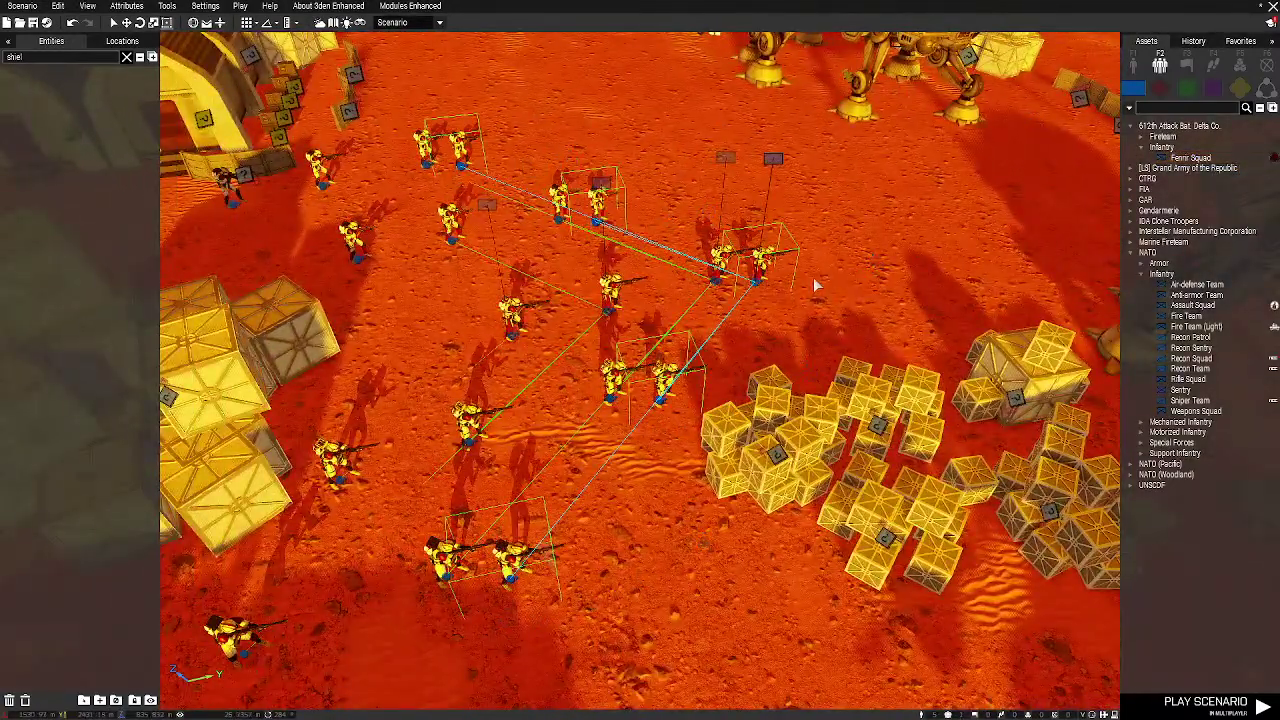
# Select all four placed squads and make every one of their units playable
pyautogui.press('a')
pyautogui.press('q')
pyautogui.moveTo(827, 294); pyautogui.dragTo(848, 289, button='right')
pyautogui.keyDown('ctrl'); pyautogui.click(867, 273); pyautogui.keyUp('ctrl')
pyautogui.keyDown('ctrl'); pyautogui.click(768, 295); pyautogui.keyUp('ctrl')
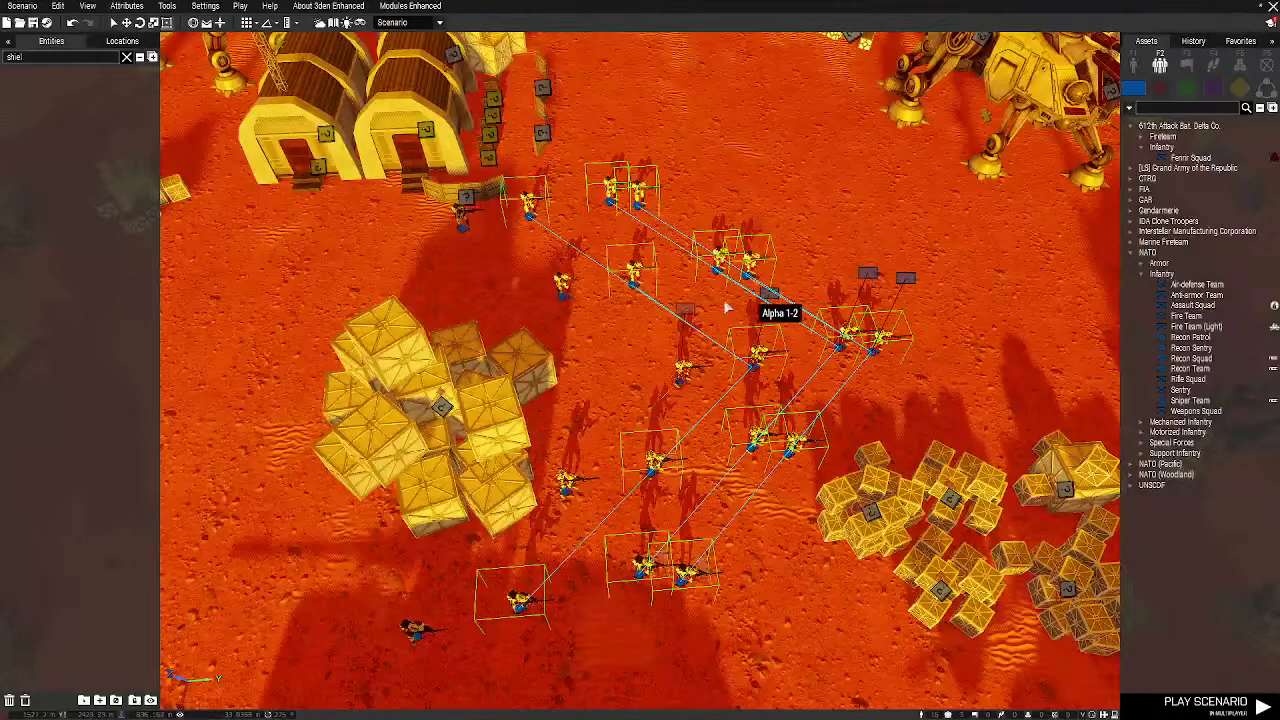
pyautogui.rightClick(675, 389)
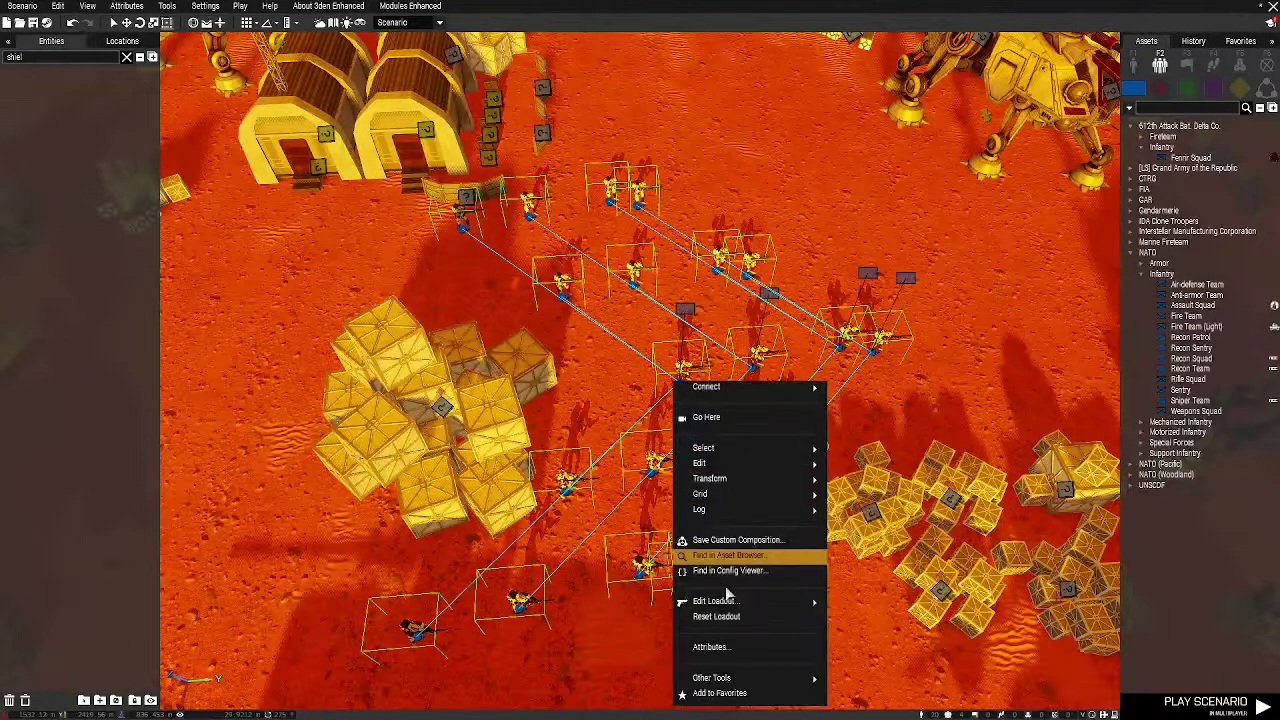
pyautogui.click(709, 647)
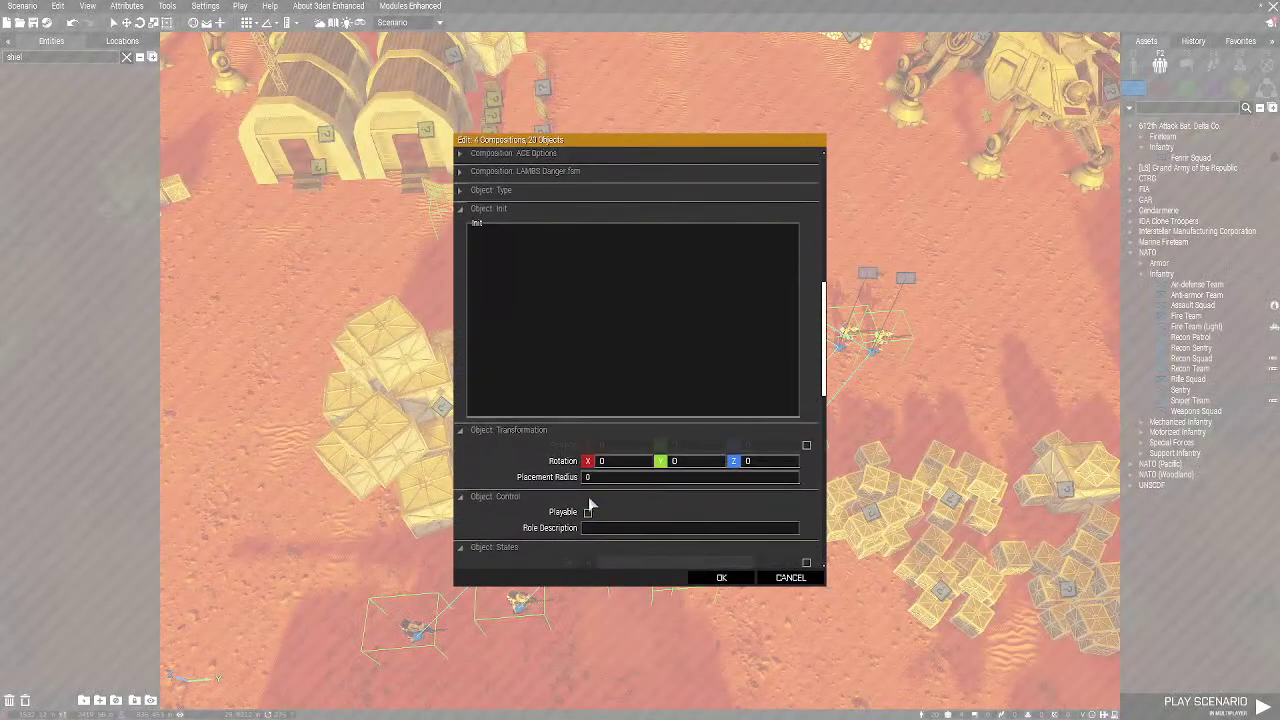
pyautogui.click(722, 578)
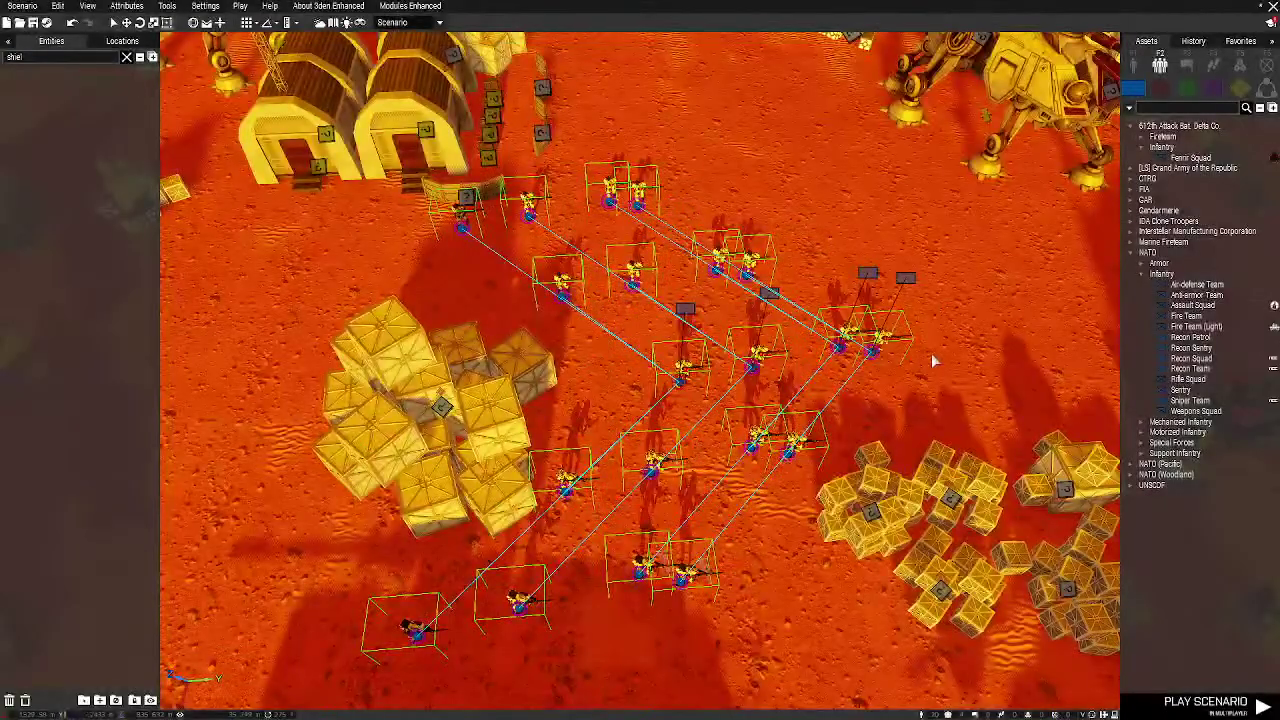
# Duplicate the four squads and paste the copies on the open sand beside the originals
pyautogui.click(896, 394)
pyautogui.scroll(2, 896, 396)
pyautogui.press('d')
pyautogui.moveTo(896, 498); pyautogui.dragTo(751, 375, button='right')
pyautogui.press('s')
pyautogui.press('a')
pyautogui.press('w')
pyautogui.press('d')
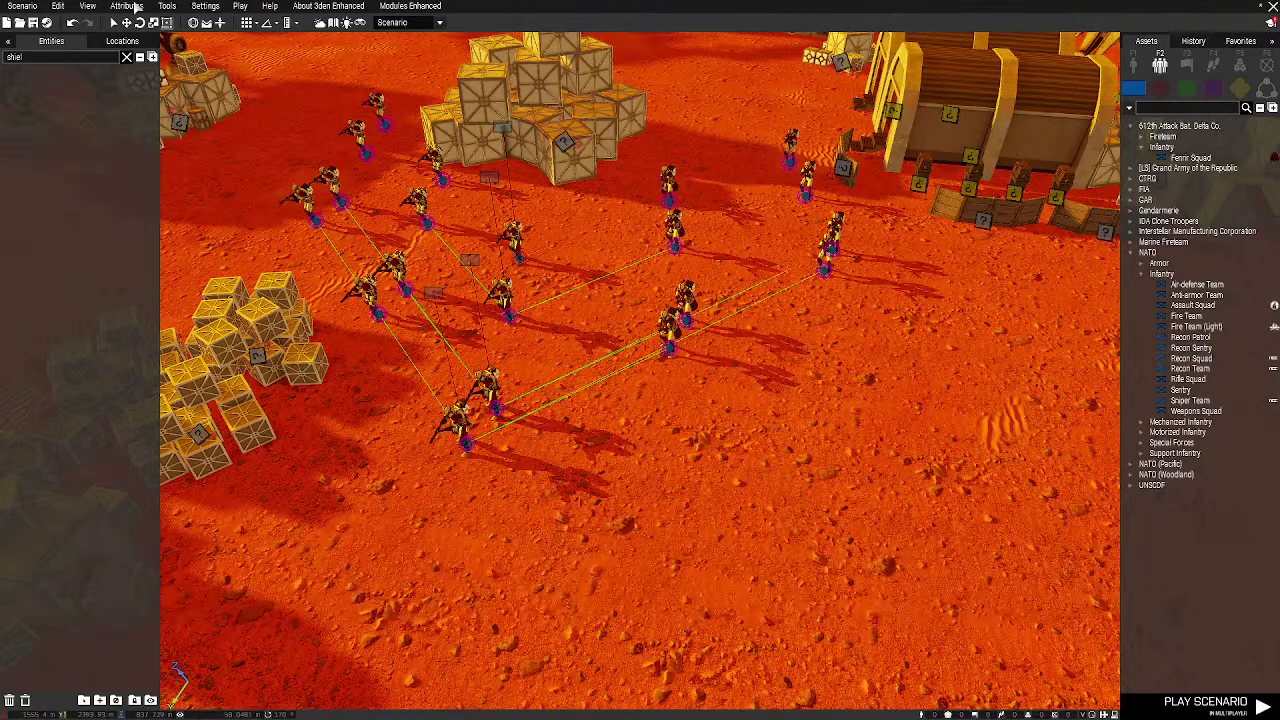
pyautogui.click(127, 6)
pyautogui.click(577, 420)
pyautogui.keyDown('ctrl'); pyautogui.click(473, 265); pyautogui.keyUp('ctrl')
pyautogui.keyDown('ctrl'); pyautogui.click(434, 297); pyautogui.keyUp('ctrl')
pyautogui.hotkey('ctrl', 'v')
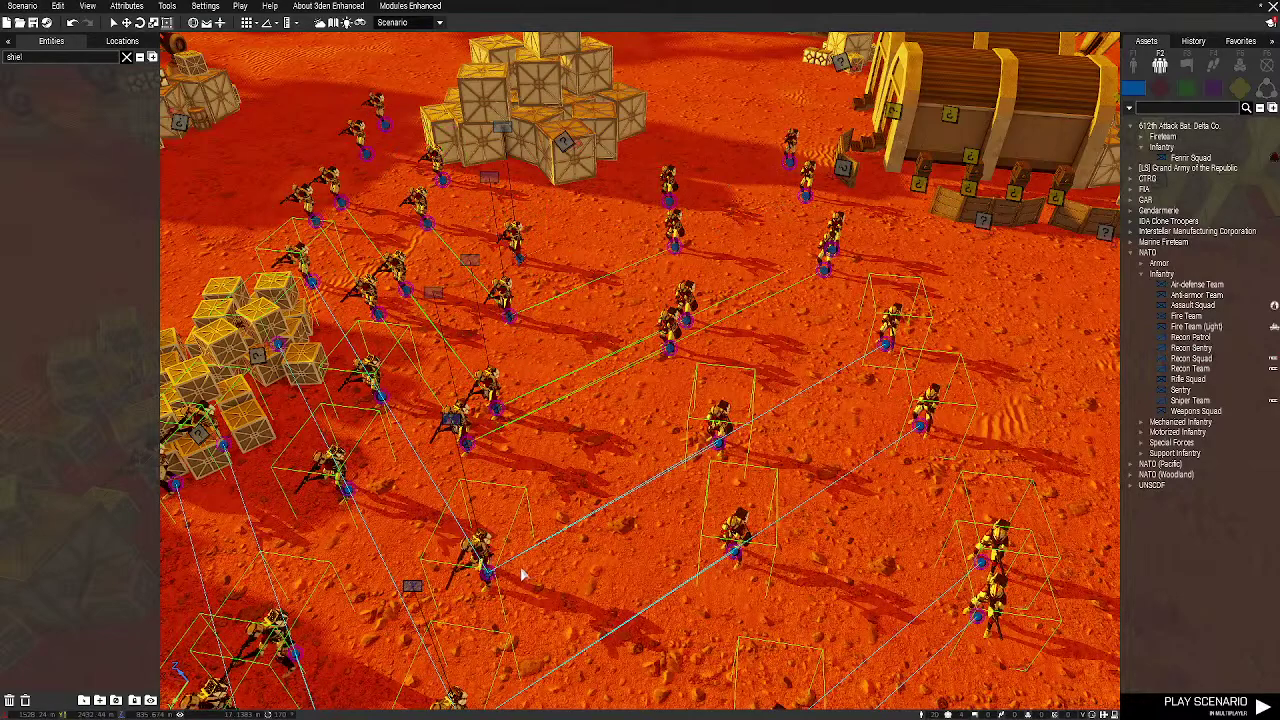
# Set the scenario's multiplayer respawn to Switch to Spectator
pyautogui.scroll(-4, 525, 568)
pyautogui.moveTo(528, 563); pyautogui.dragTo(638, 613, button='right')
pyautogui.press('s')
pyautogui.press('w')
pyautogui.press('w')
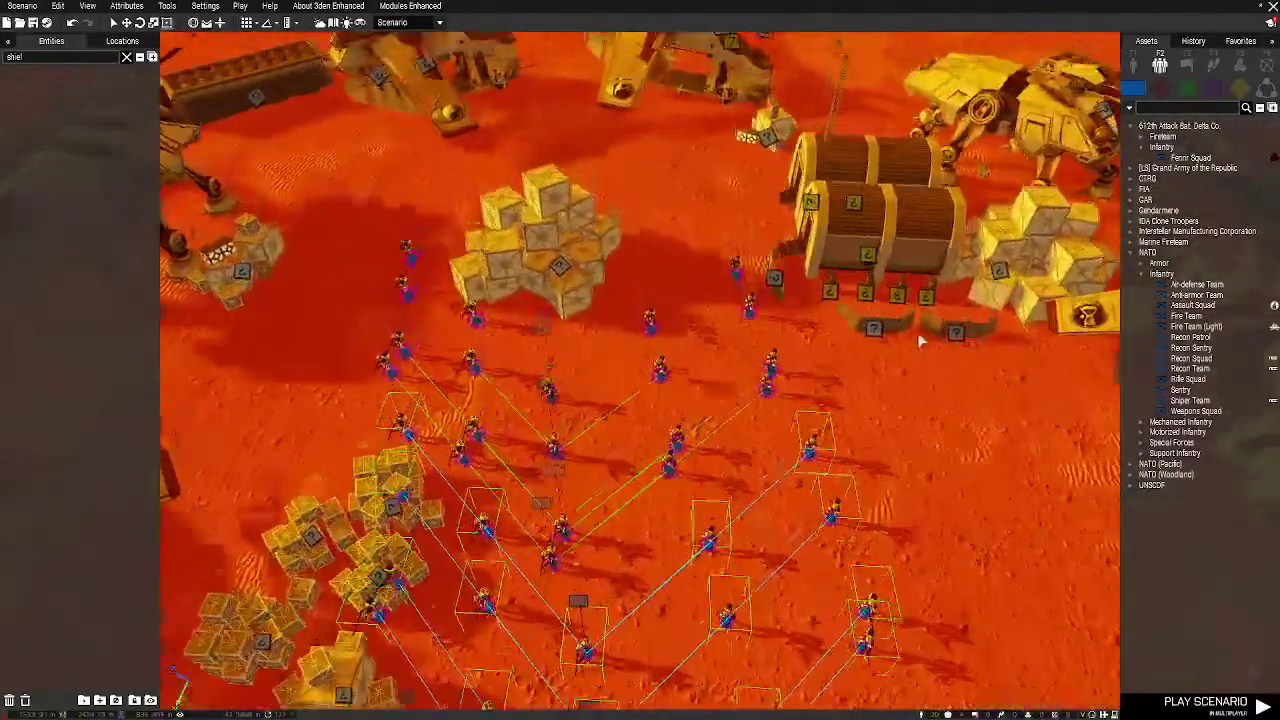
pyautogui.moveTo(617, 535); pyautogui.dragTo(450, 500, button='right')
pyautogui.press('s')
pyautogui.press('d')
pyautogui.click(127, 8)
pyautogui.click(145, 55)
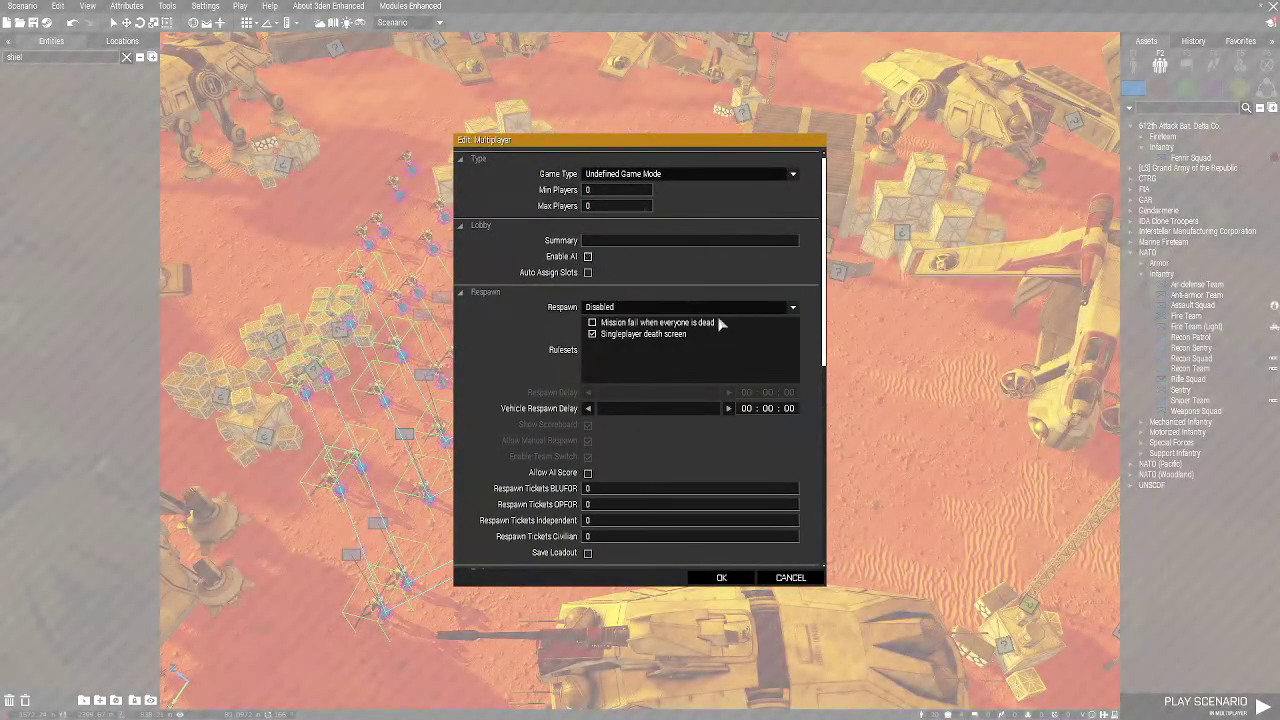
pyautogui.click(726, 308)
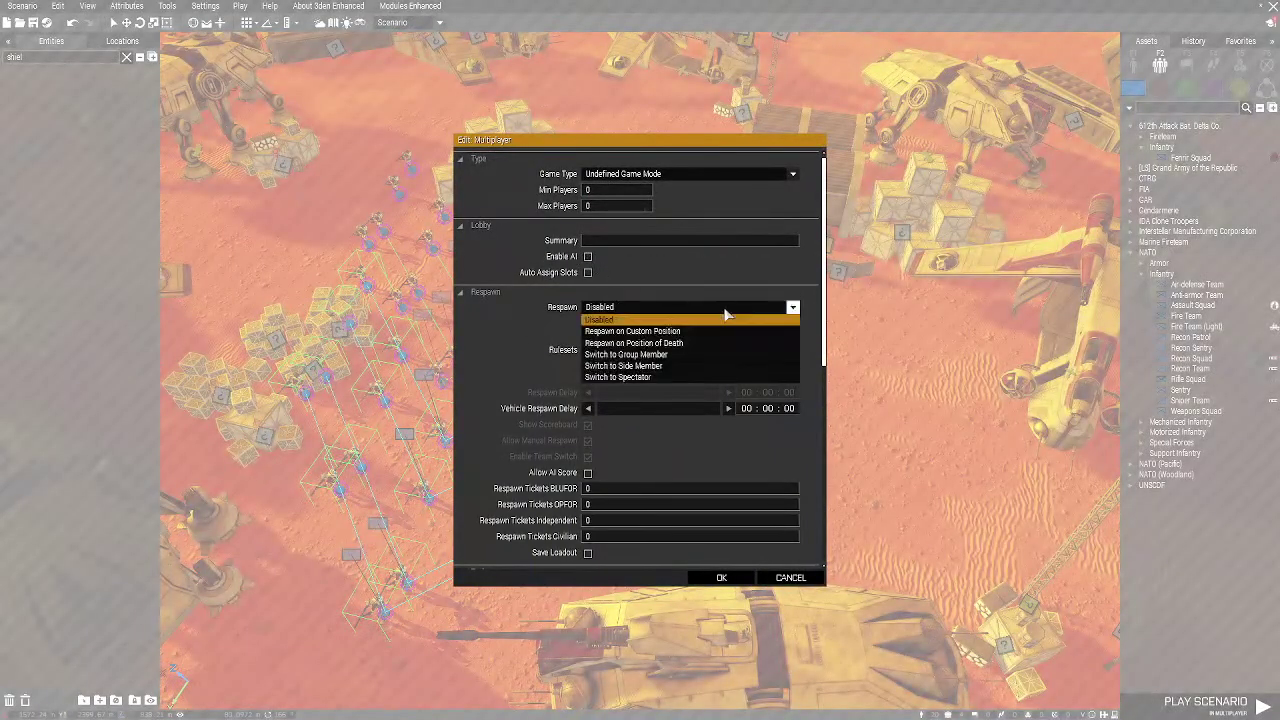
pyautogui.click(594, 320)
pyautogui.click(643, 308)
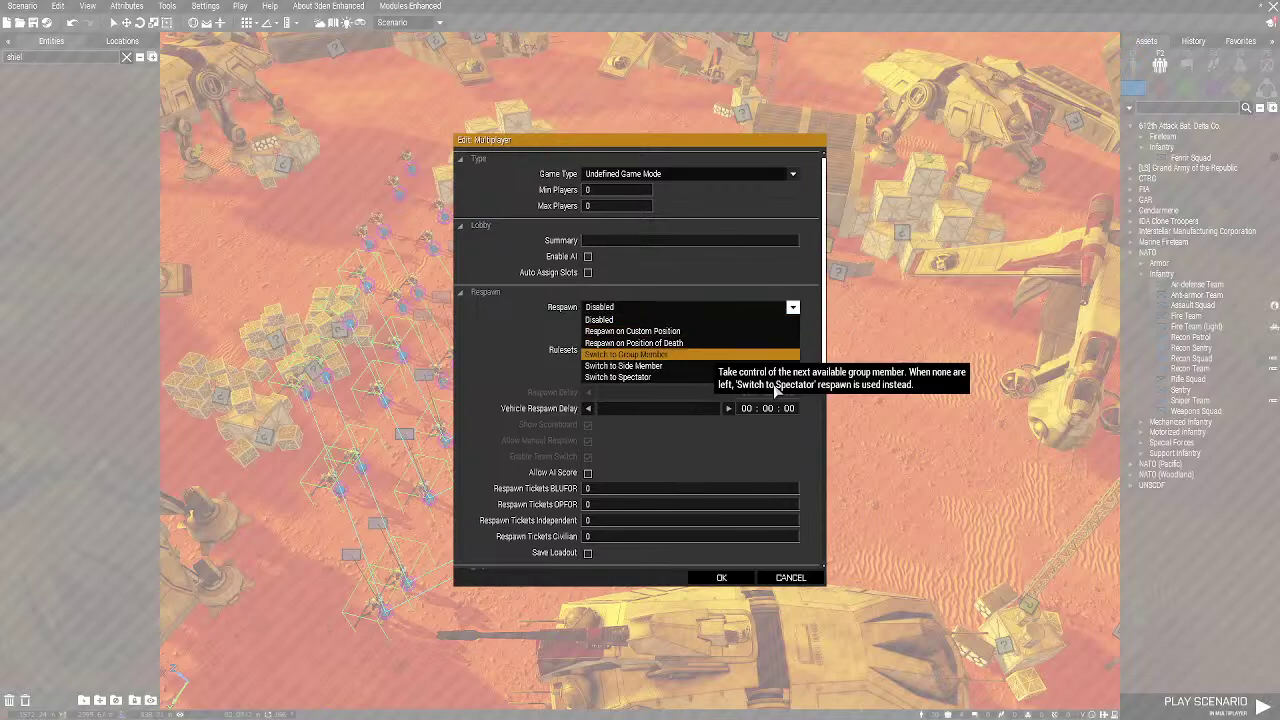
pyautogui.scroll(-3, 700, 297)
pyautogui.scroll(3, 679, 333)
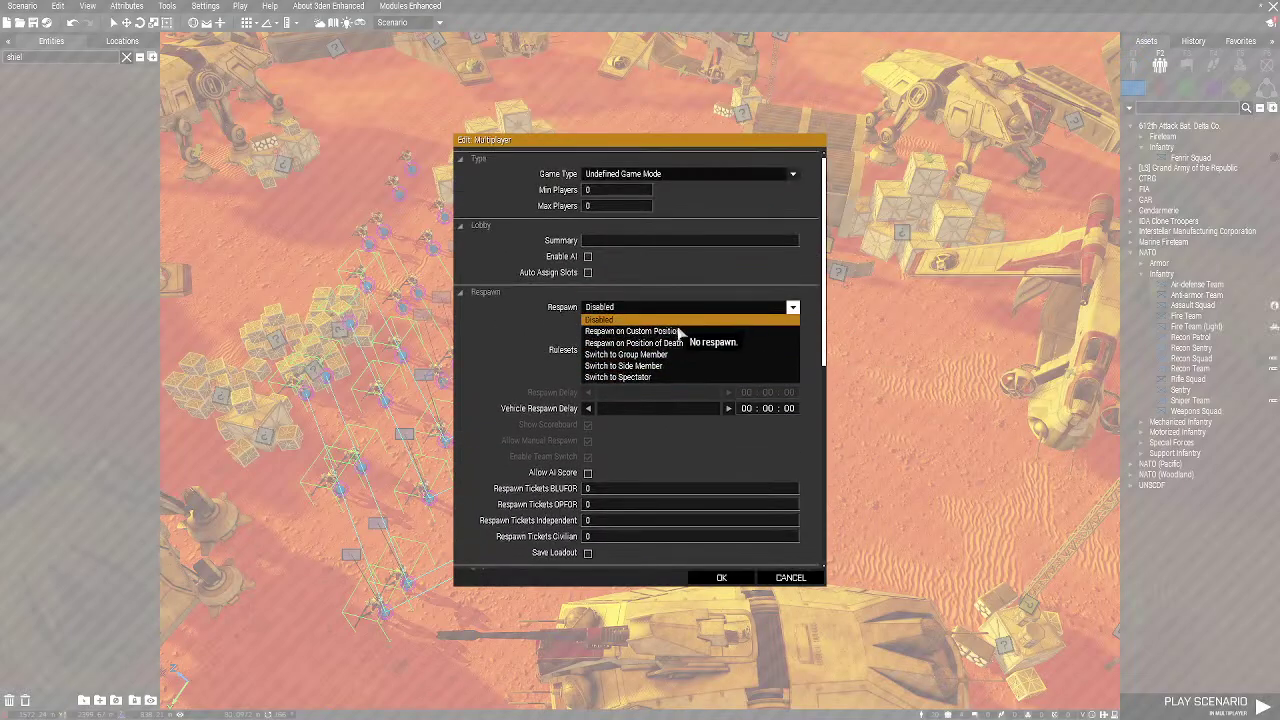
pyautogui.click(626, 377)
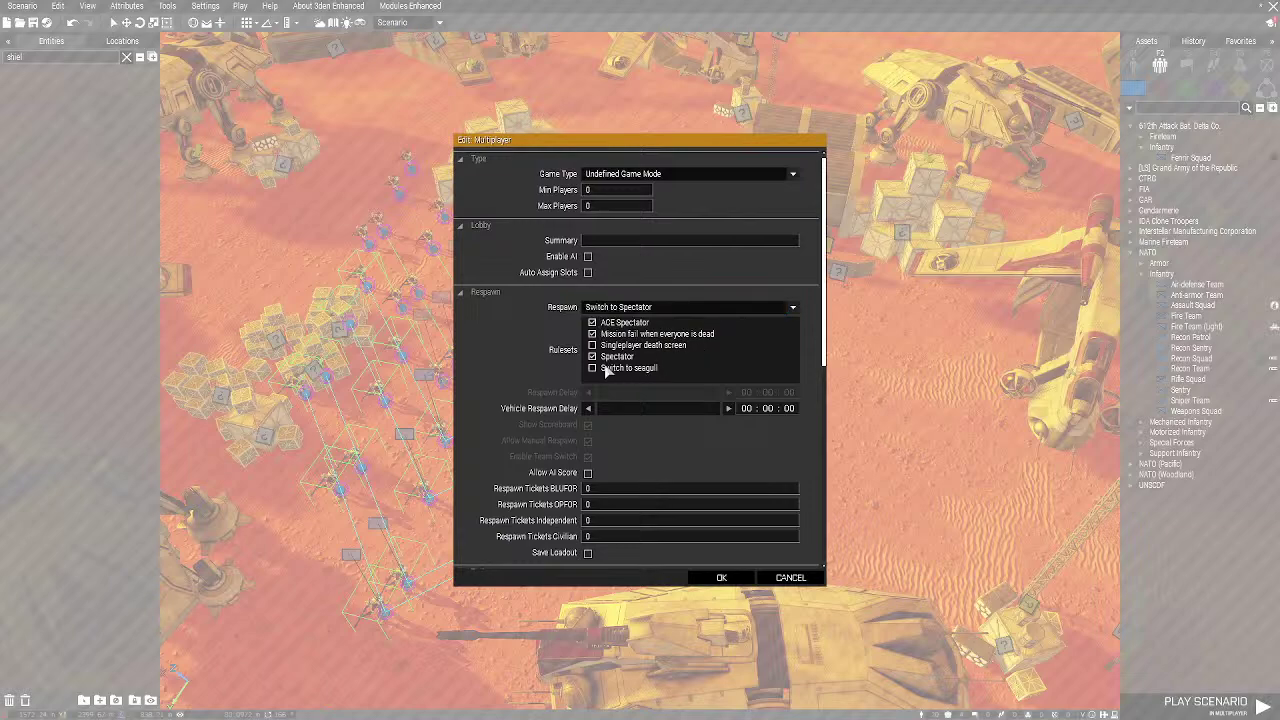
# Review the remaining multiplayer settings, set the game type to Survival and apply the changes
pyautogui.scroll(-2, 707, 418)
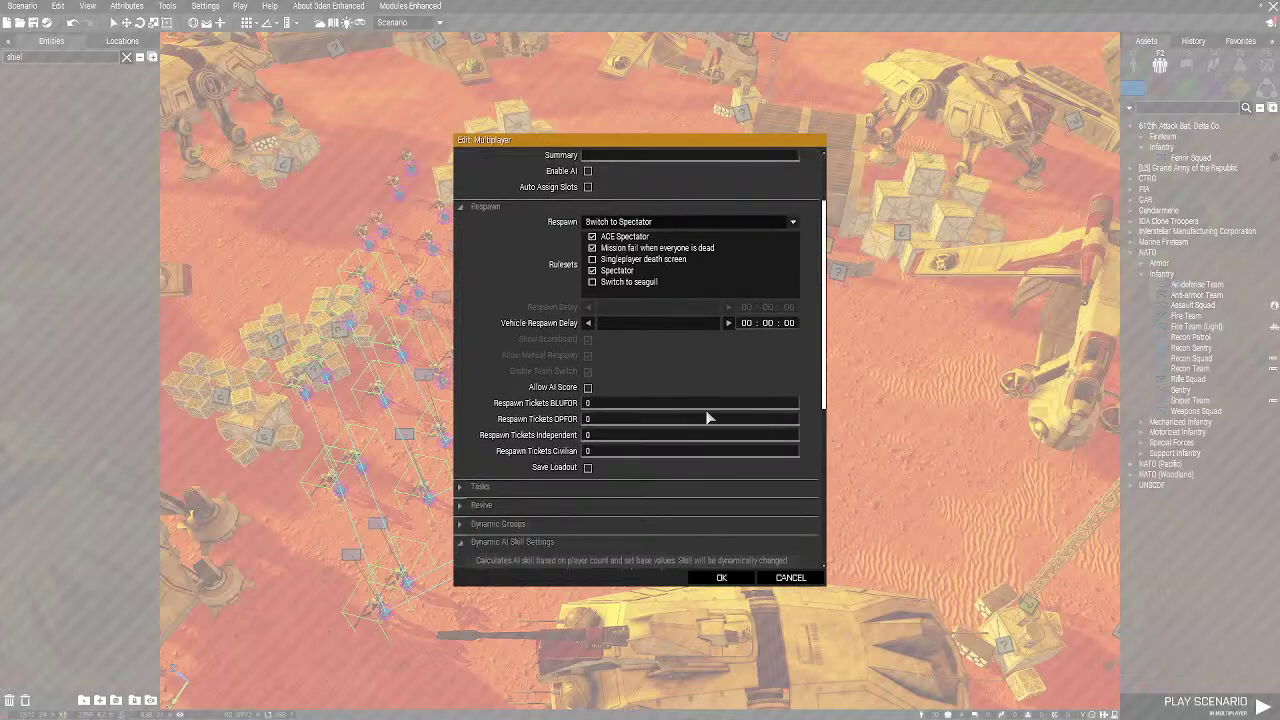
pyautogui.scroll(-1, 598, 448)
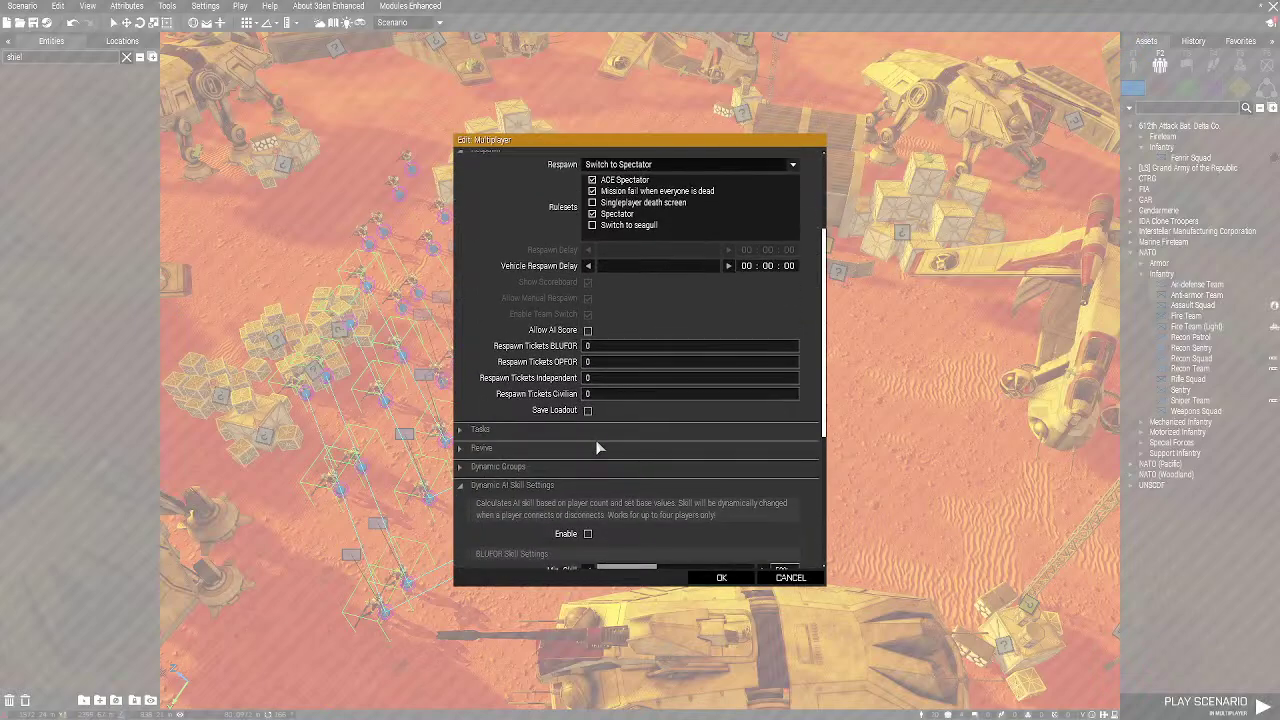
pyautogui.scroll(-6, 628, 372)
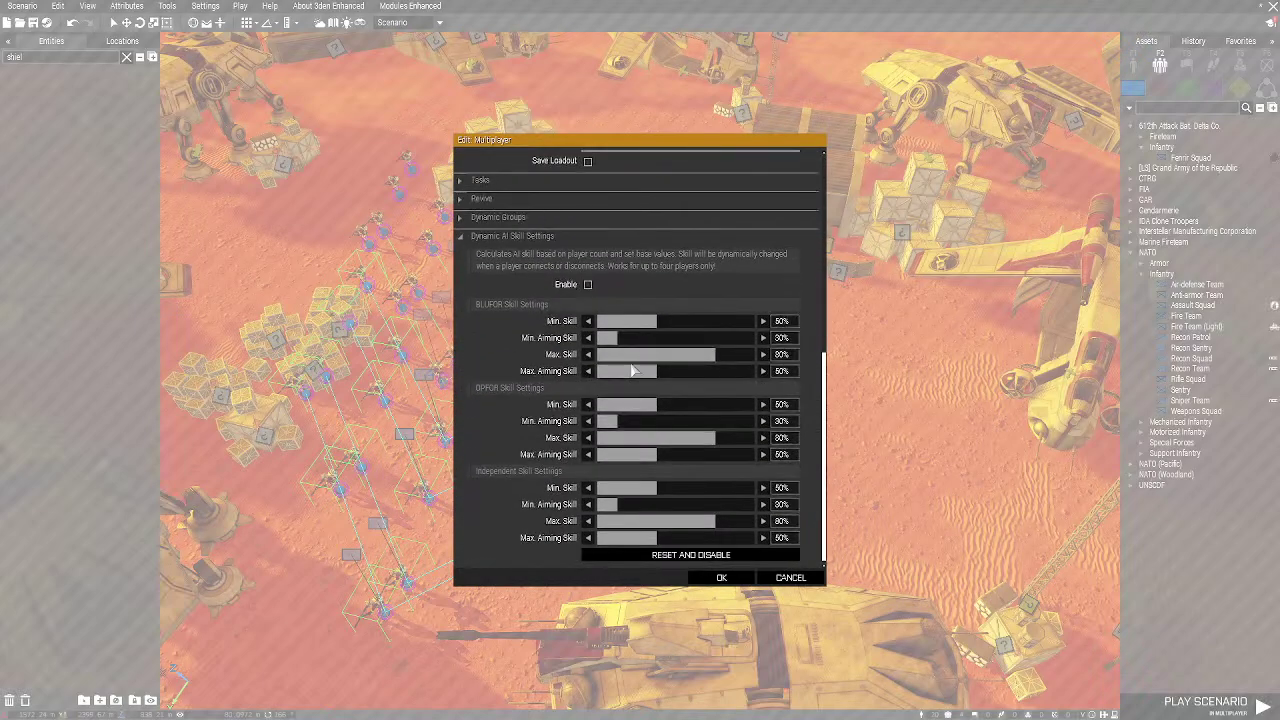
pyautogui.scroll(4, 636, 373)
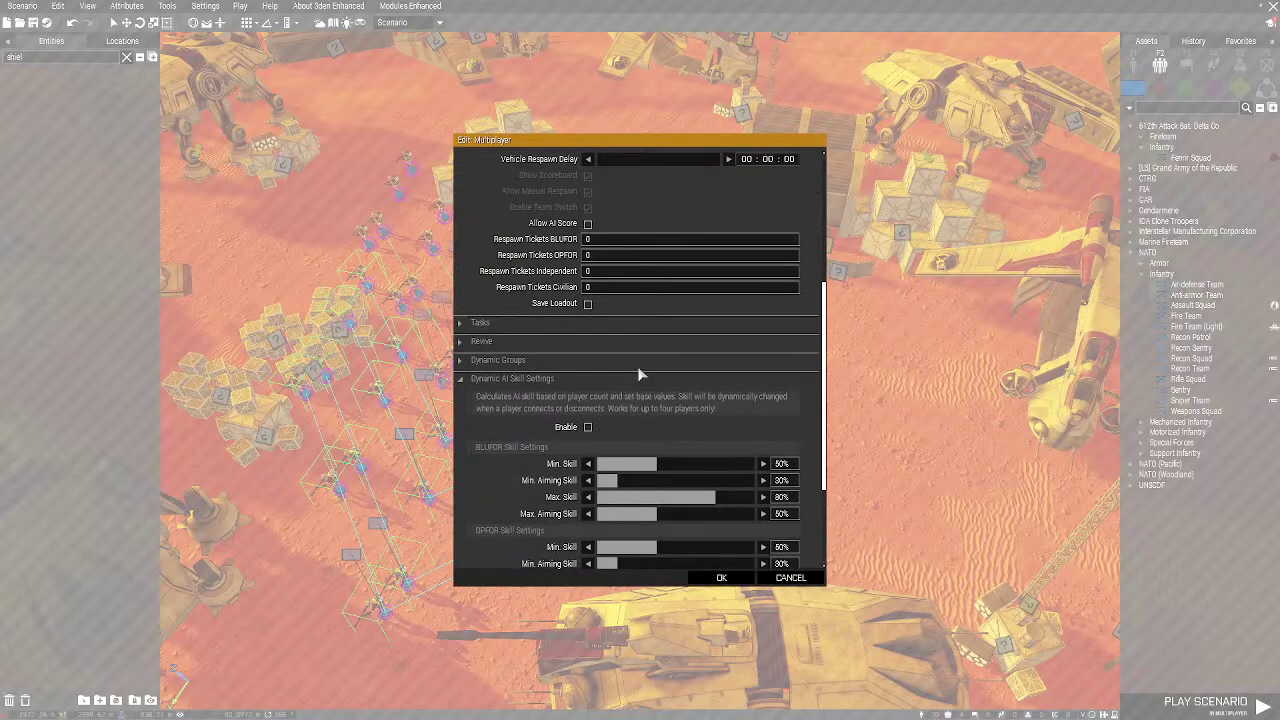
pyautogui.scroll(-4, 640, 373)
pyautogui.scroll(10, 640, 373)
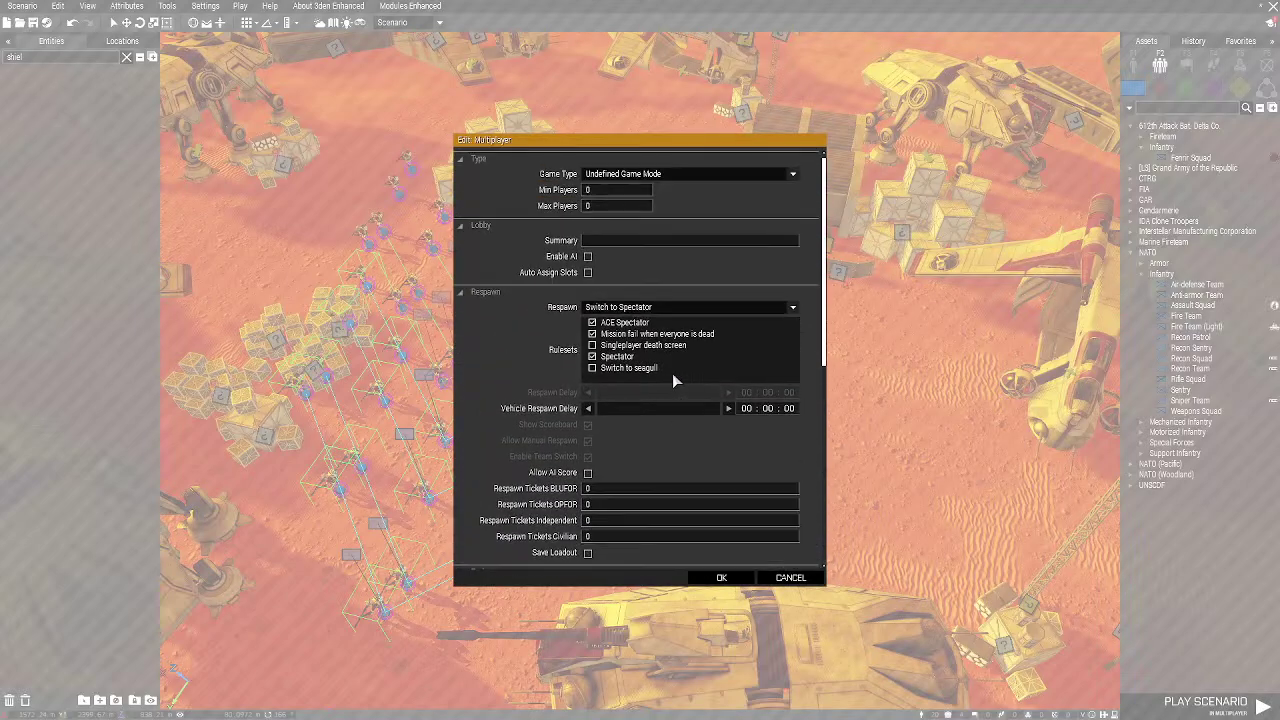
pyautogui.click(656, 175)
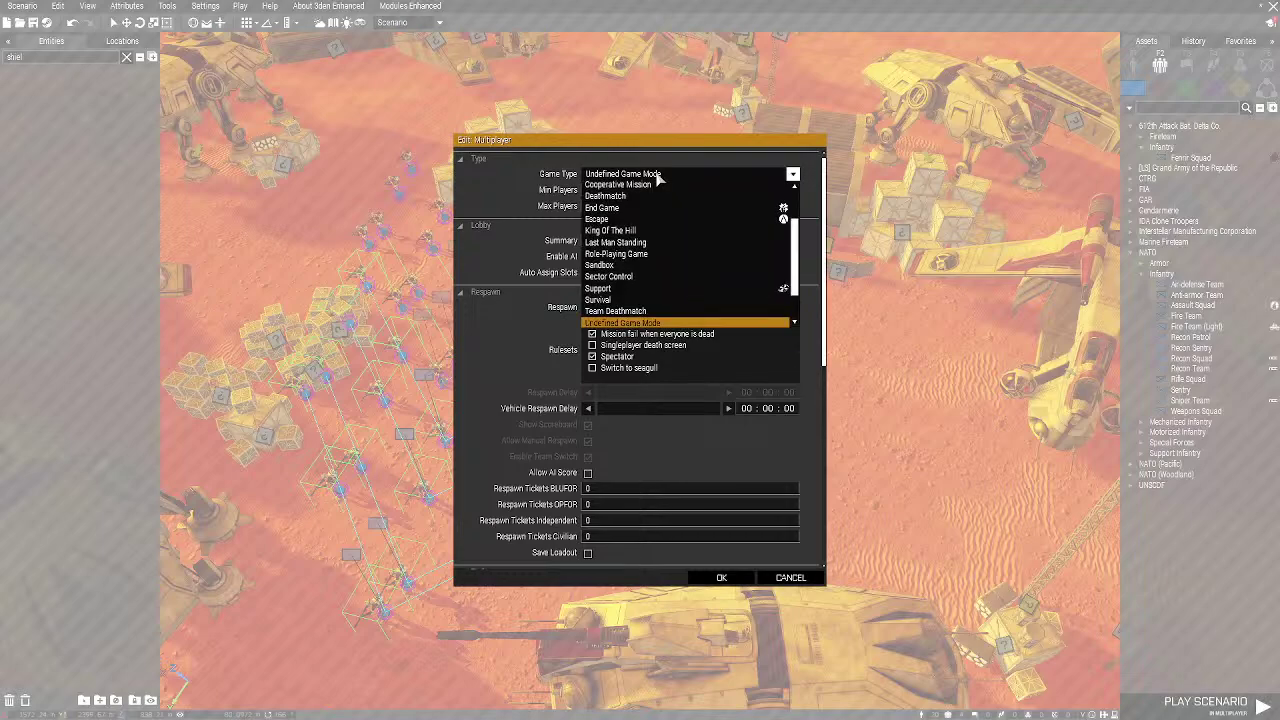
pyautogui.scroll(-1, 658, 275)
pyautogui.click(645, 264)
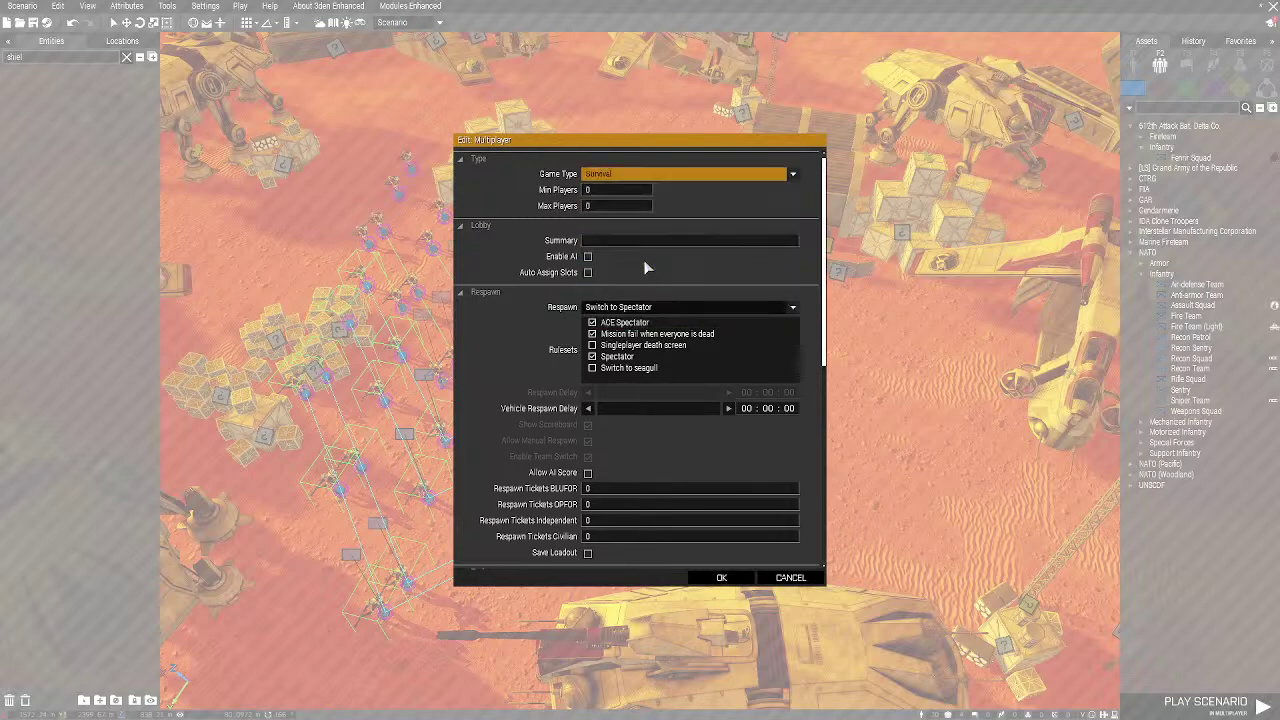
pyautogui.click(729, 578)
# Open a P1 Medic's loadout in the ACE Arsenal and examine the weapon, vest and uniform
pyautogui.scroll(3, 780, 423)
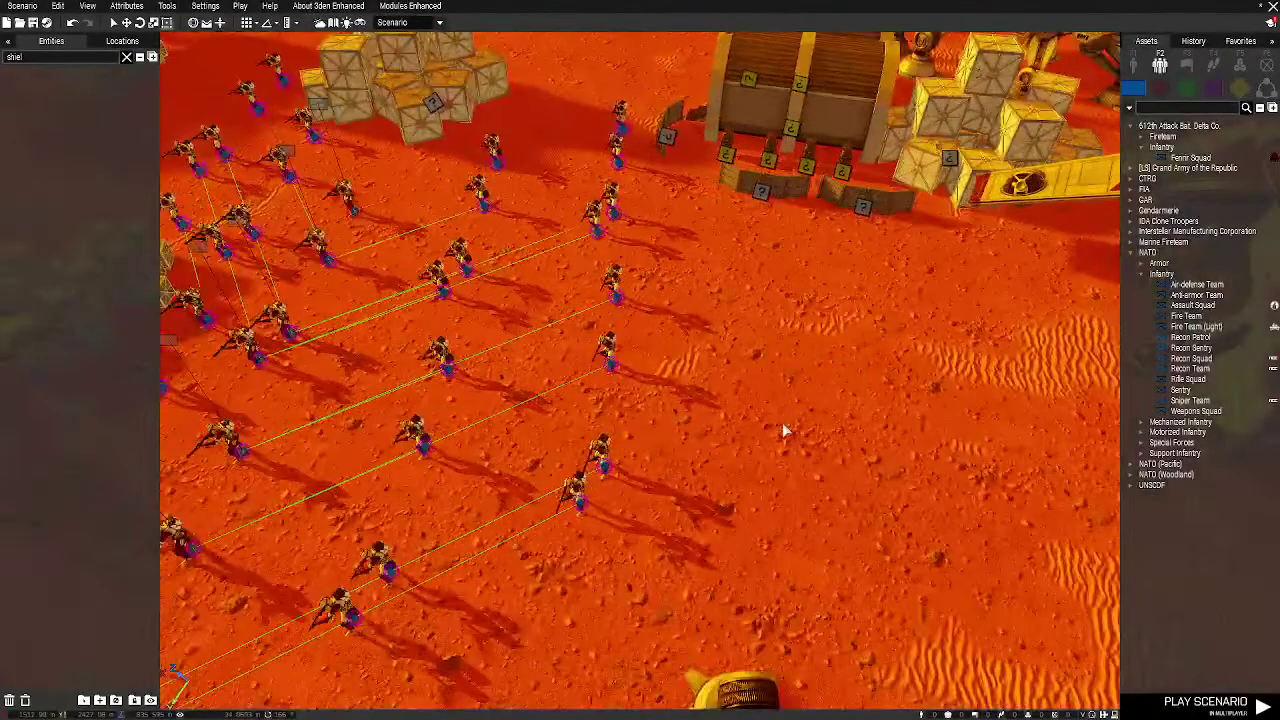
pyautogui.moveTo(799, 438); pyautogui.dragTo(761, 379, button='right')
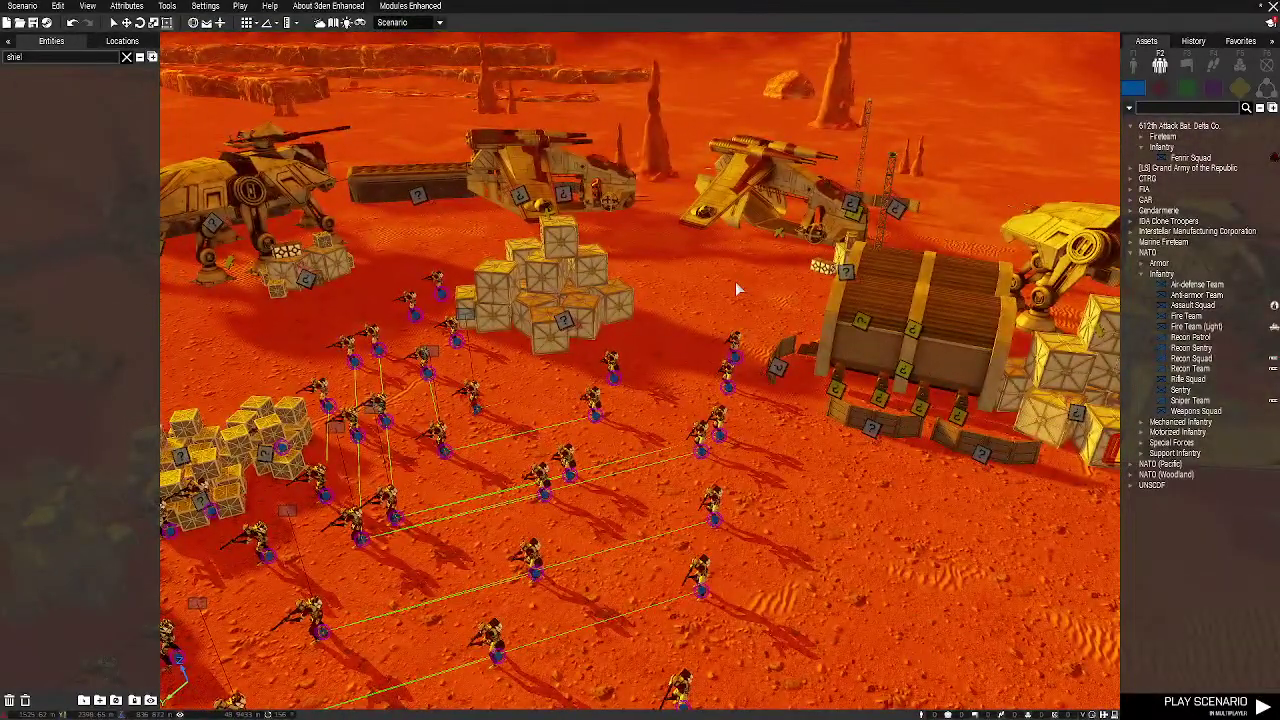
pyautogui.moveTo(735, 288); pyautogui.dragTo(602, 304, button='right')
pyautogui.moveTo(757, 408); pyautogui.dragTo(775, 440, button='right')
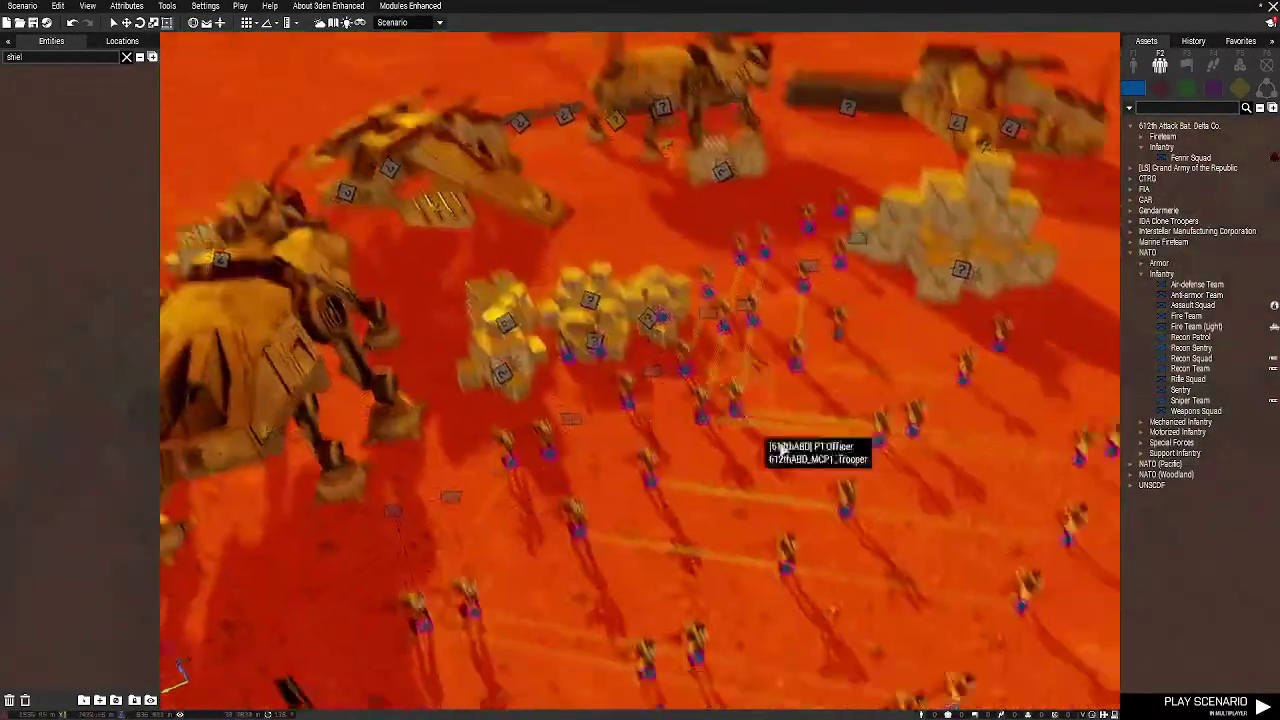
pyautogui.scroll(3, 765, 441)
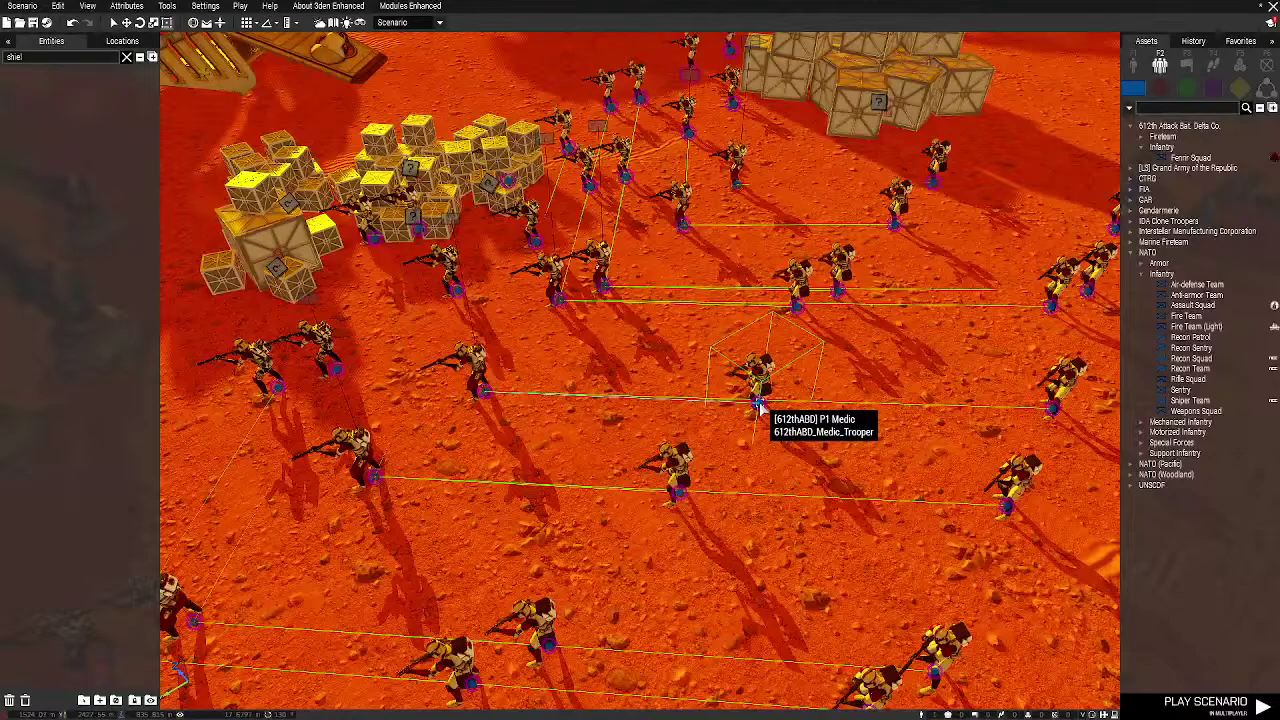
pyautogui.rightClick(759, 403)
pyautogui.moveTo(840, 612)
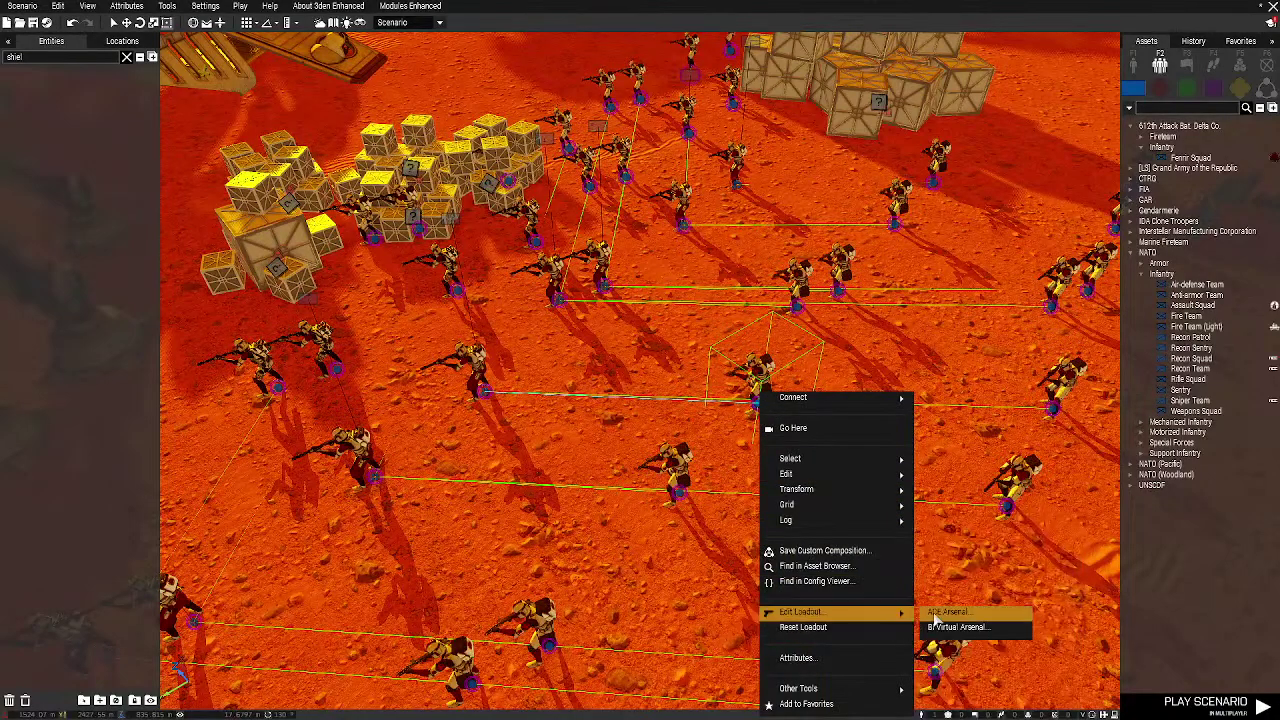
pyautogui.click(940, 613)
pyautogui.click(515, 345)
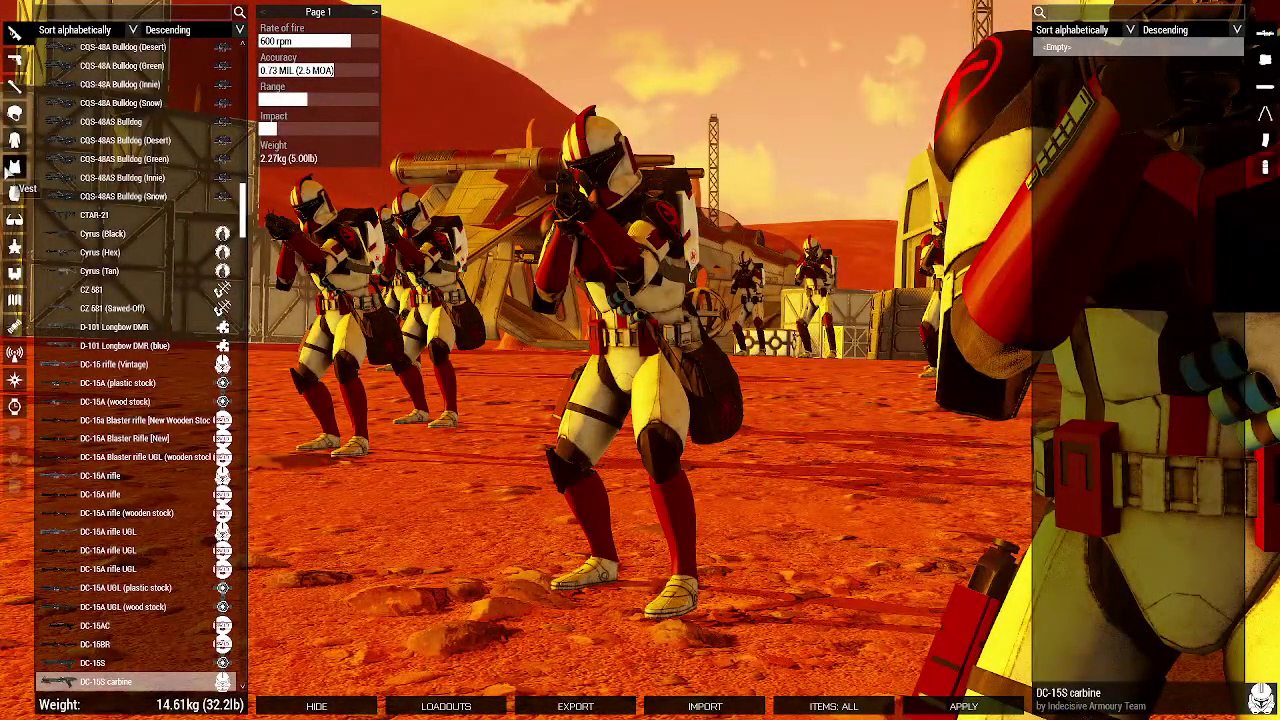
pyautogui.click(14, 167)
pyautogui.click(1266, 140)
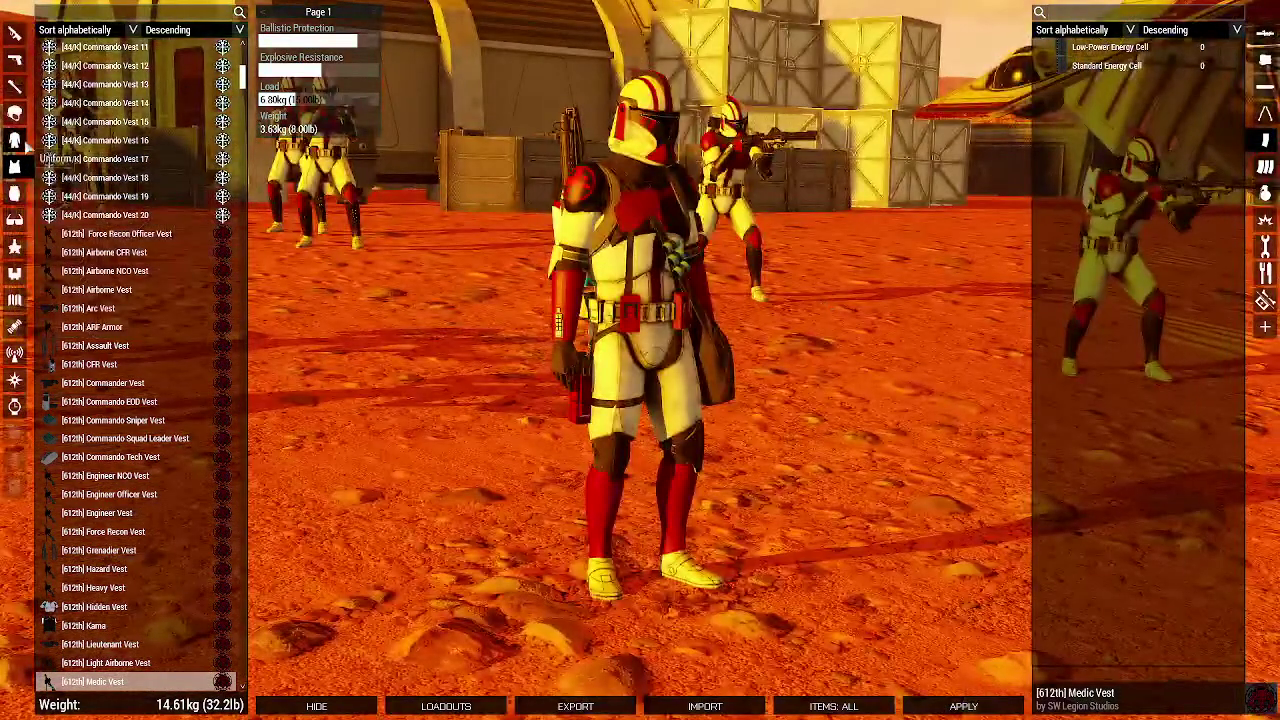
pyautogui.click(15, 141)
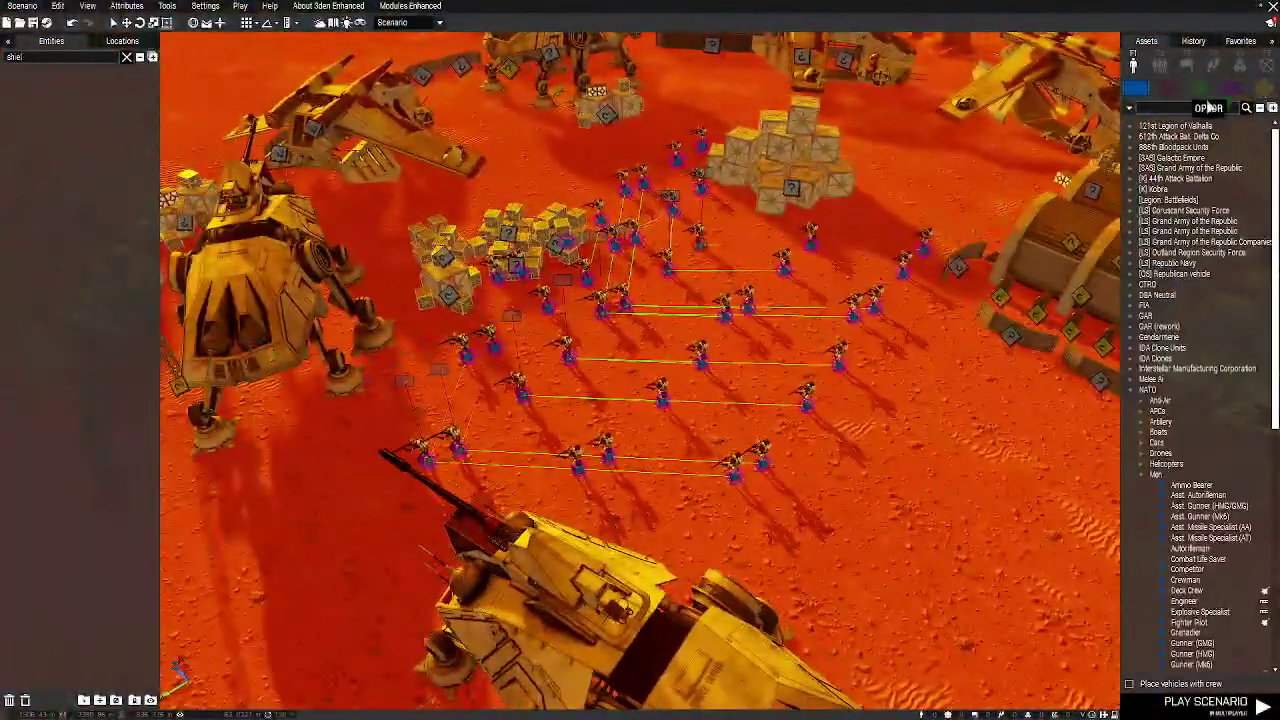
# Search the props for "resuppl" and place a DC-15A Ammo Resupply crate on the rippled sand near the antenna mast
pyautogui.click(1264, 91)
pyautogui.click(1193, 107)
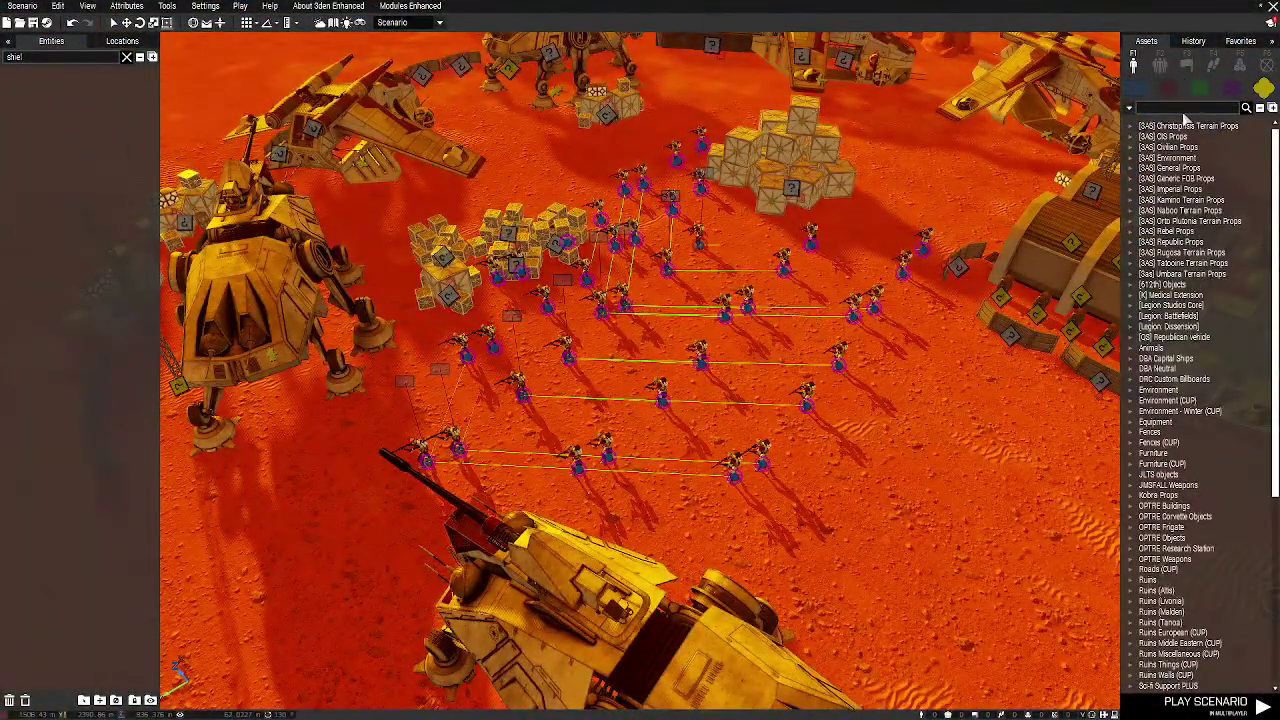
pyautogui.write('resuppl')
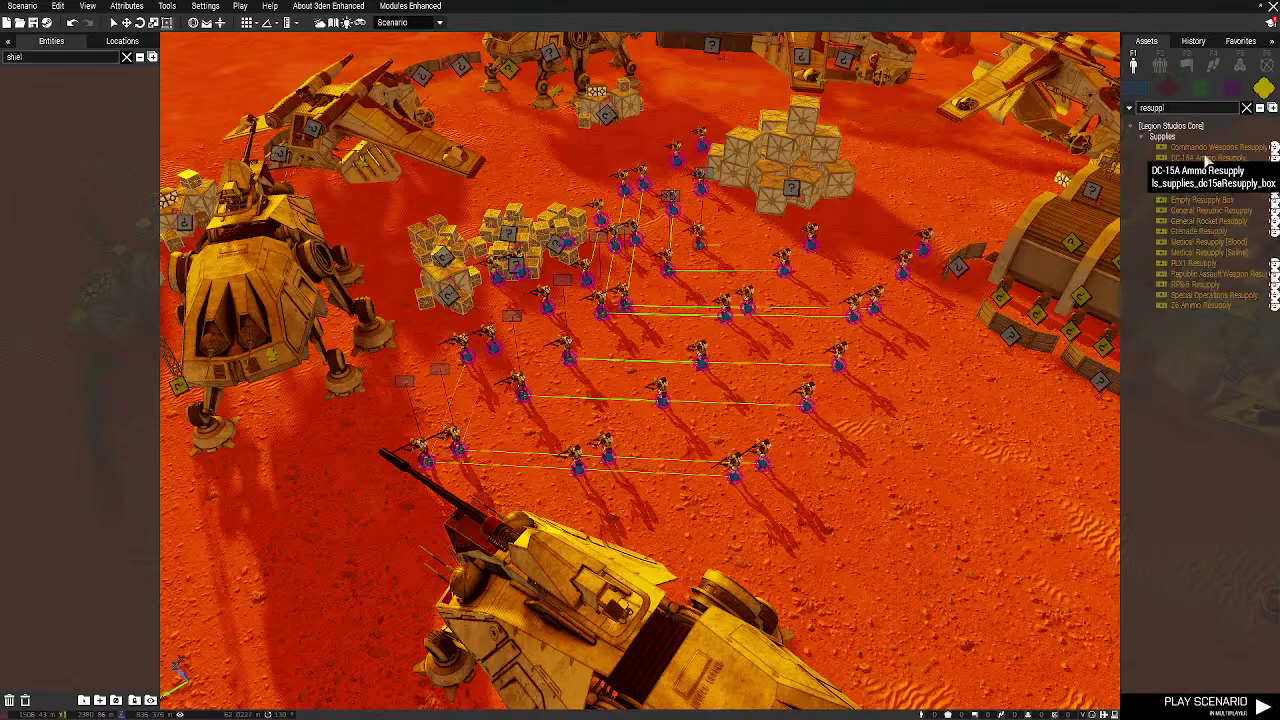
pyautogui.click(1206, 160)
pyautogui.moveTo(908, 314); pyautogui.dragTo(817, 366, button='right')
pyautogui.scroll(5, 808, 374)
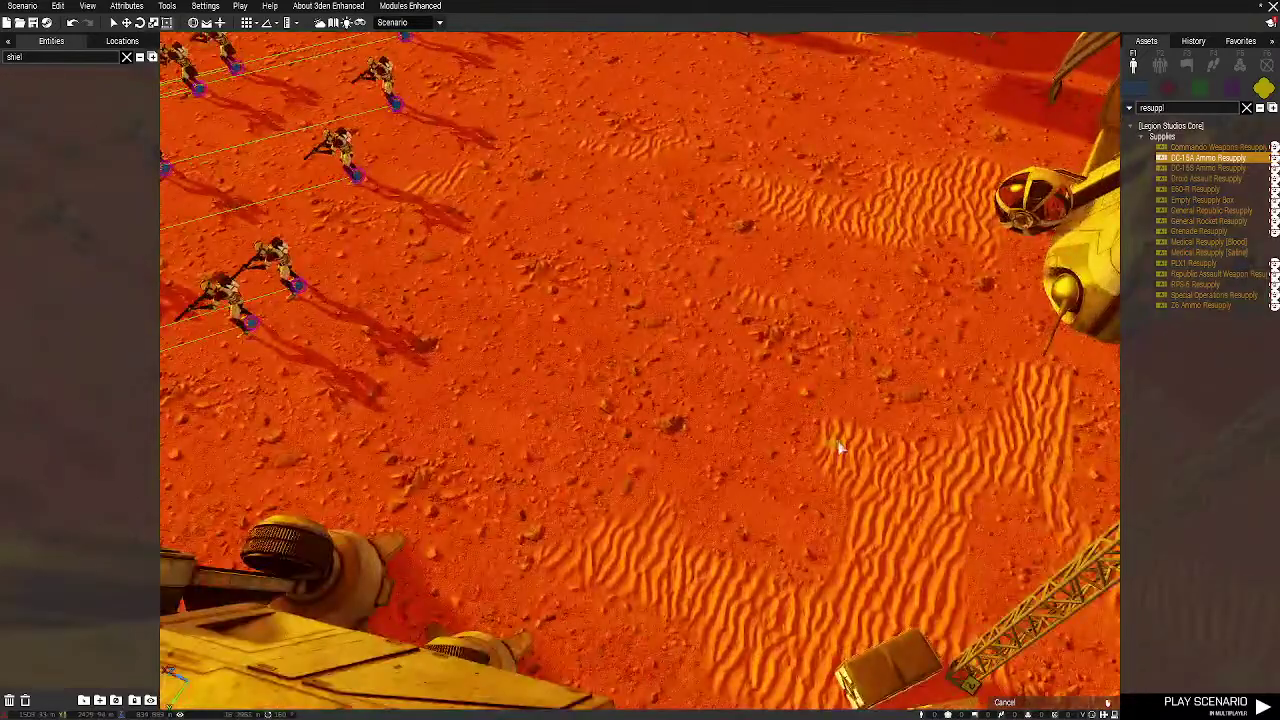
pyautogui.moveTo(903, 495); pyautogui.dragTo(928, 512)
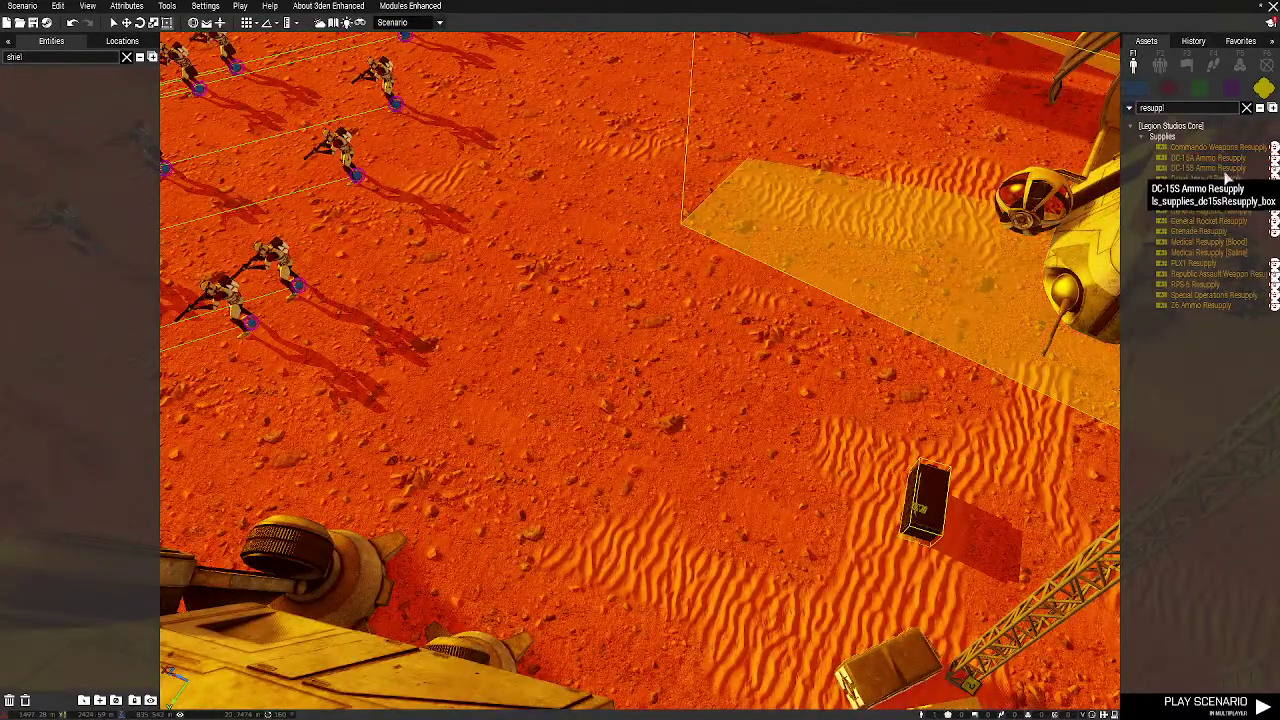
# Place a DC-15S Ammo Resupply crate near the barricades in front of the tents
pyautogui.click(1228, 170)
pyautogui.press('w')
pyautogui.click(931, 226)
pyautogui.press('s')
pyautogui.click(1160, 230)
pyautogui.press('w')
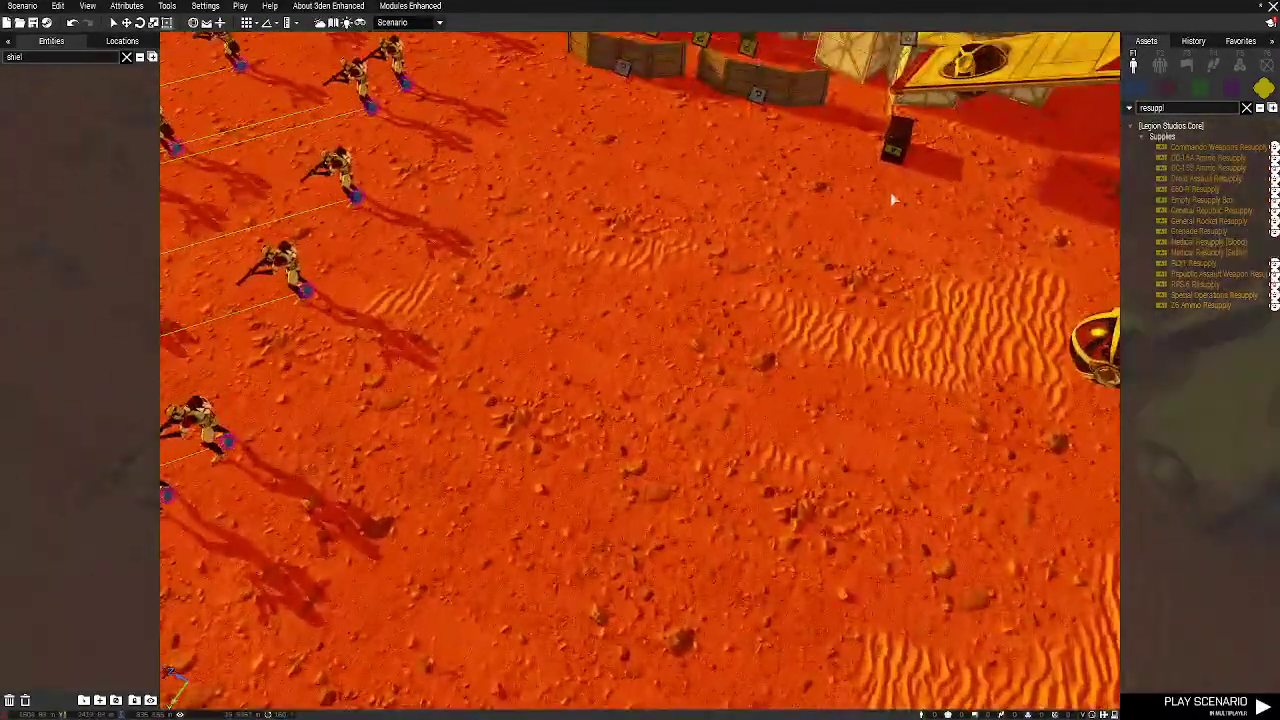
# Place a General Rocket Resupply crate beside the ribbed-roof shelter and nudge it closer to the supply stack
pyautogui.press('d')
pyautogui.click(1204, 180)
pyautogui.press('w')
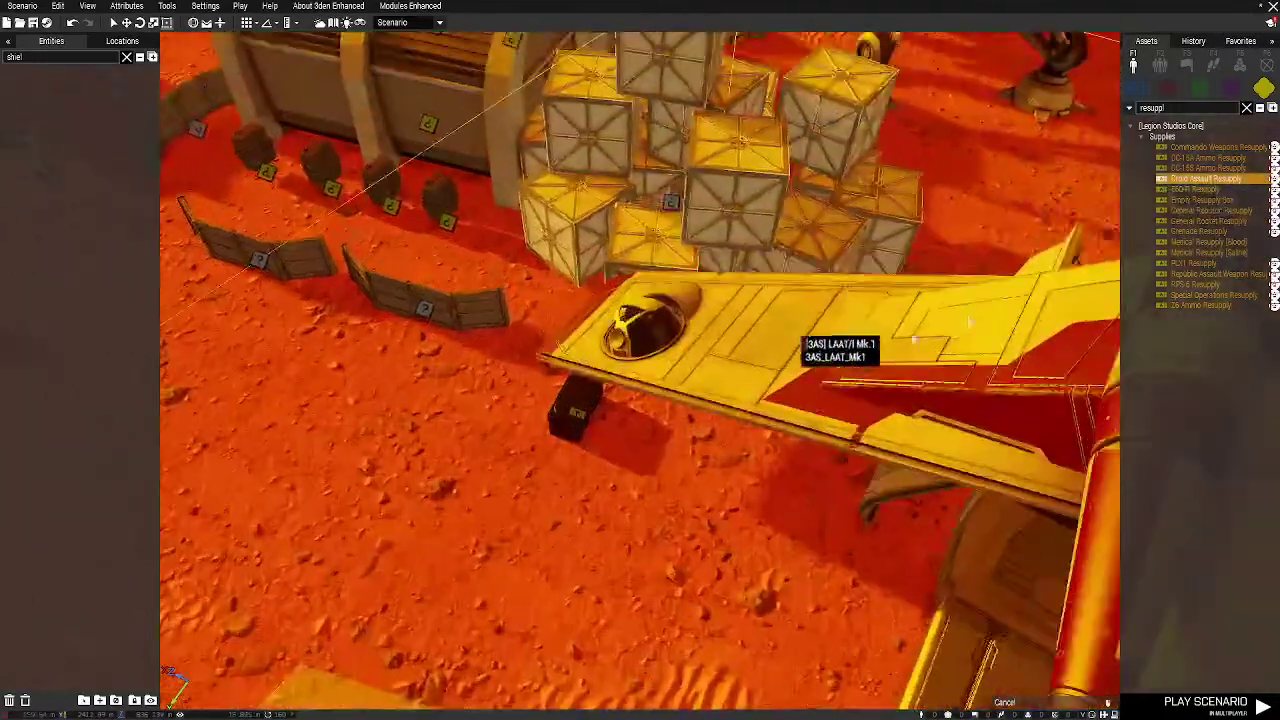
pyautogui.click(1200, 200)
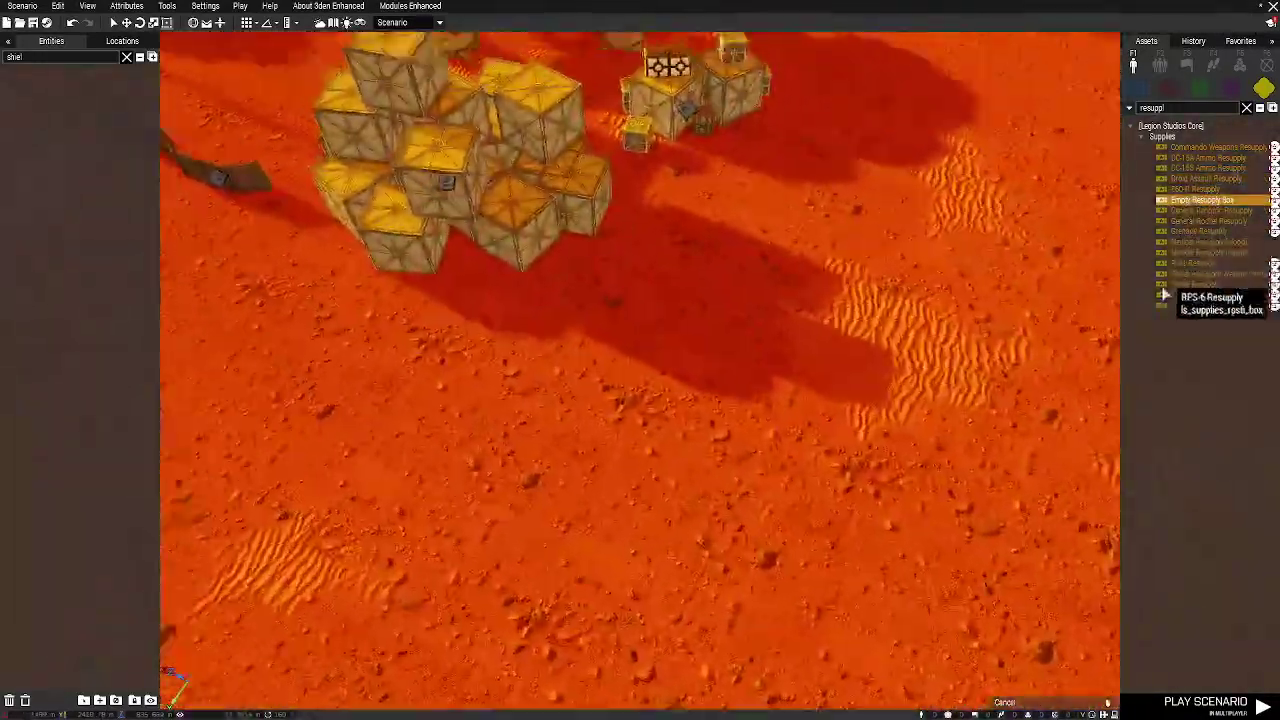
pyautogui.click(1208, 220)
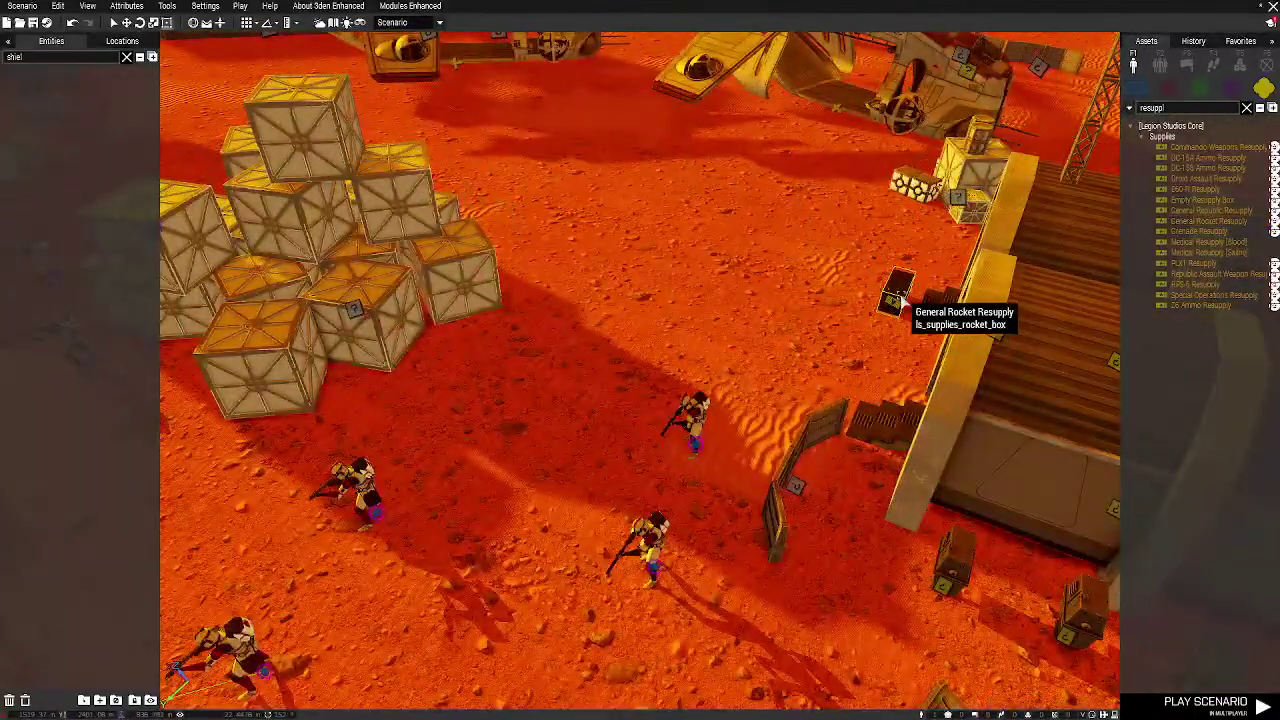
pyautogui.moveTo(901, 302); pyautogui.dragTo(907, 260)
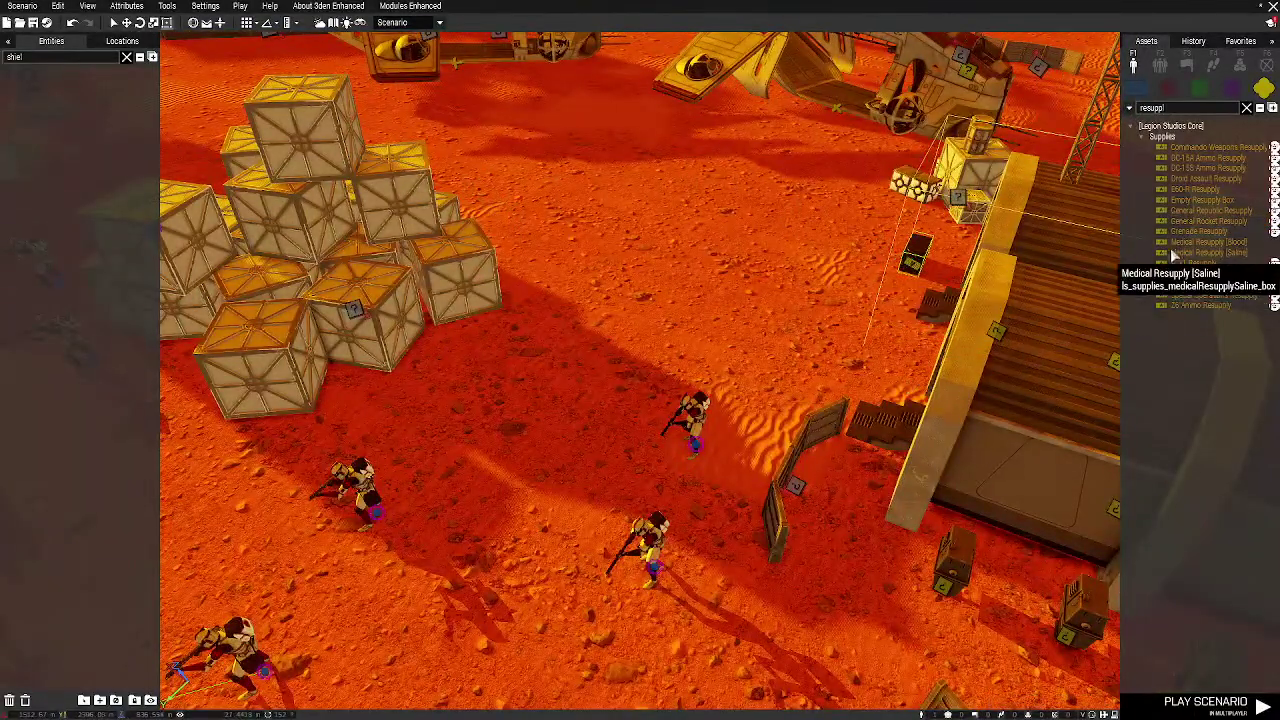
# Place a Grenade Resupply crate on the sand beside the large crate pile and rotate it
pyautogui.click(1198, 232)
pyautogui.press('w')
pyautogui.press('a')
pyautogui.click(910, 335)
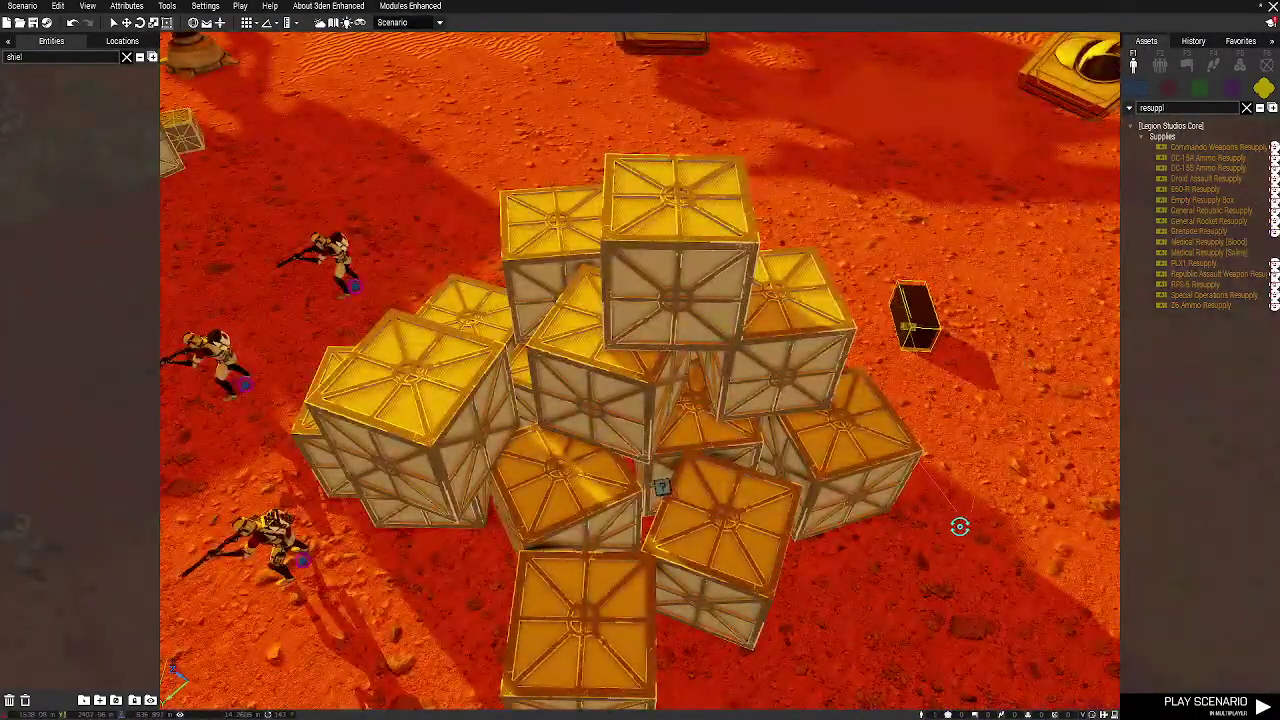
# Place a PLX1 Resupply crate on the open ground beside the large crate pile and rotate it
pyautogui.press('d')
pyautogui.click(1190, 268)
pyautogui.moveTo(790, 425); pyautogui.dragTo(728, 428, button='right')
pyautogui.click(772, 326)
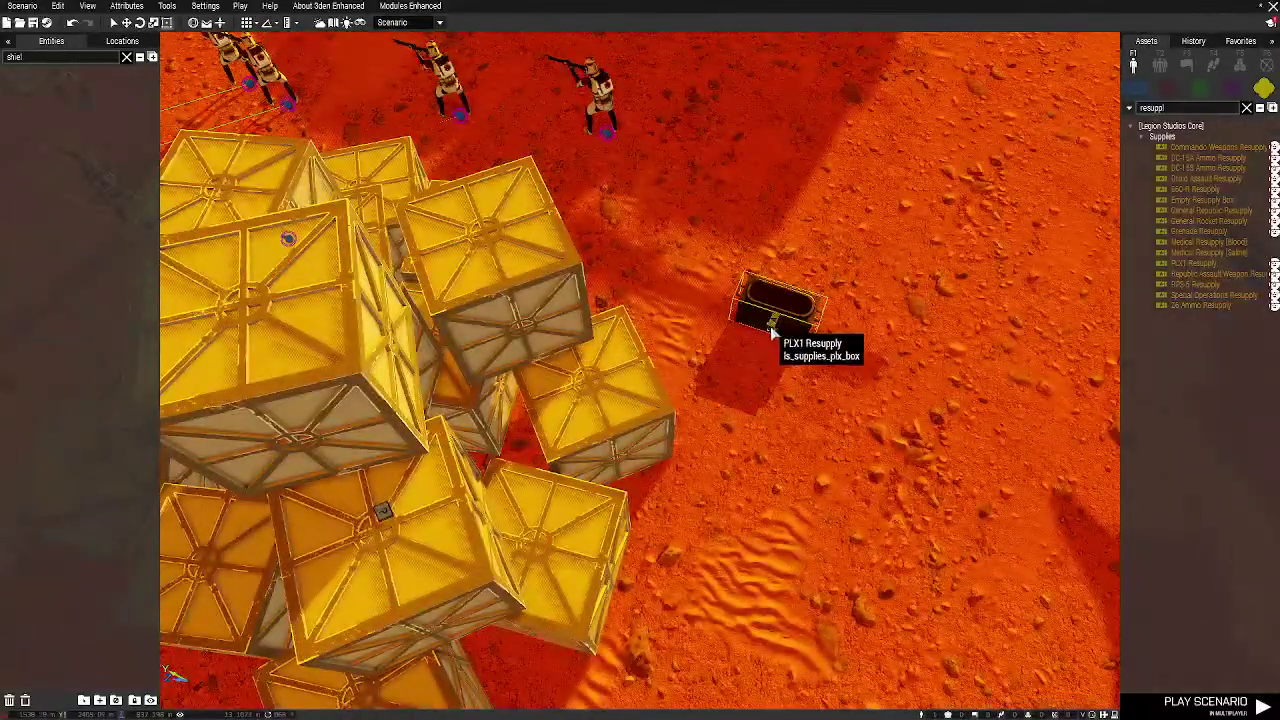
pyautogui.keyDown('shift'); pyautogui.moveTo(772, 326); pyautogui.dragTo(922, 494); pyautogui.keyUp('shift')
pyautogui.moveTo(926, 493); pyautogui.dragTo(922, 494, button='right')
# Place an RPS-6 Resupply crate by the supply stack near the AT-TE's feet and Z6 Ammo Resupply crates in front of the shelters
pyautogui.click(1195, 284)
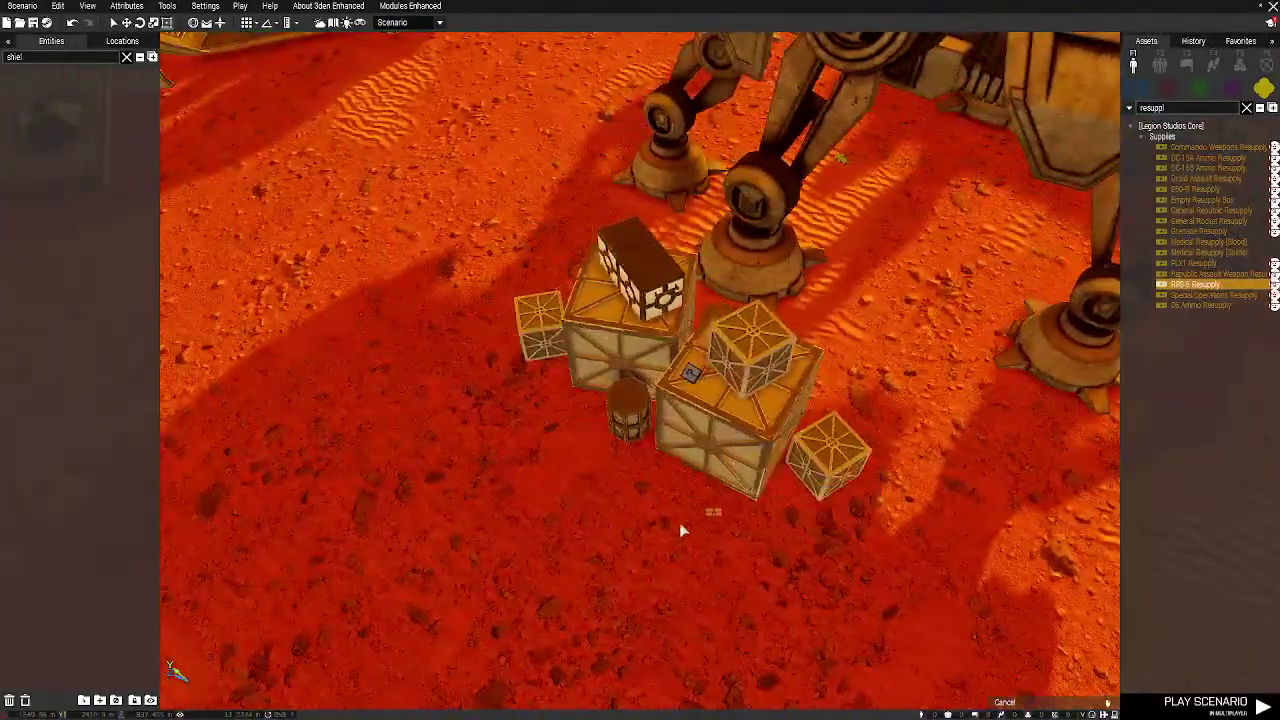
pyautogui.click(680, 530)
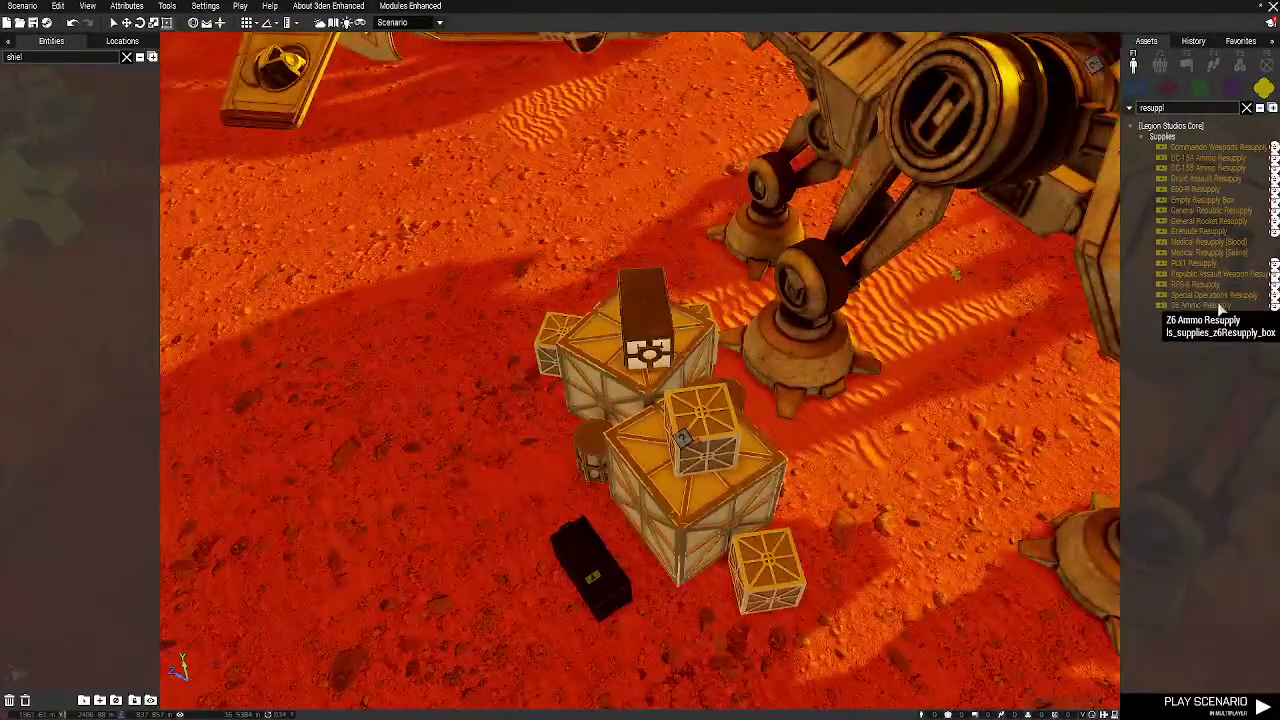
pyautogui.click(1205, 305)
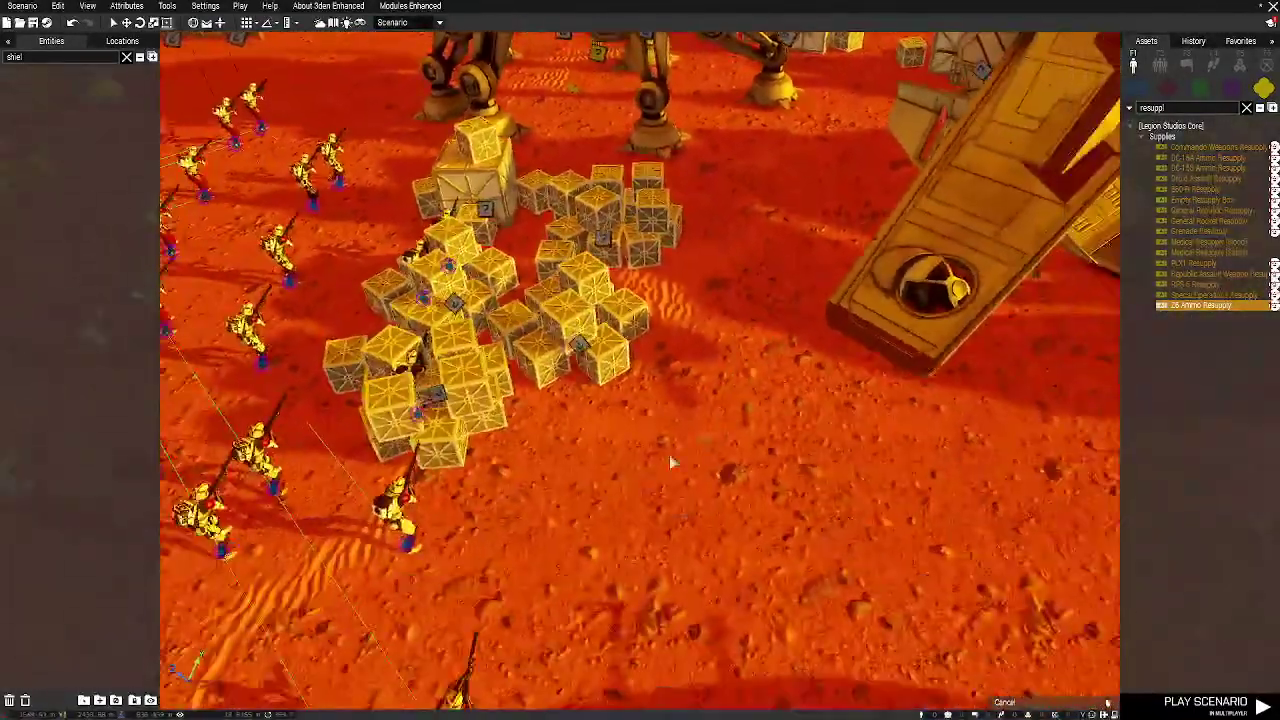
pyautogui.press('w')
pyautogui.moveTo(672, 462); pyautogui.dragTo(737, 373, button='right')
pyautogui.keyDown('ctrl'); pyautogui.click(737, 453); pyautogui.keyUp('ctrl')
pyautogui.keyDown('ctrl'); pyautogui.click(704, 509); pyautogui.keyUp('ctrl')
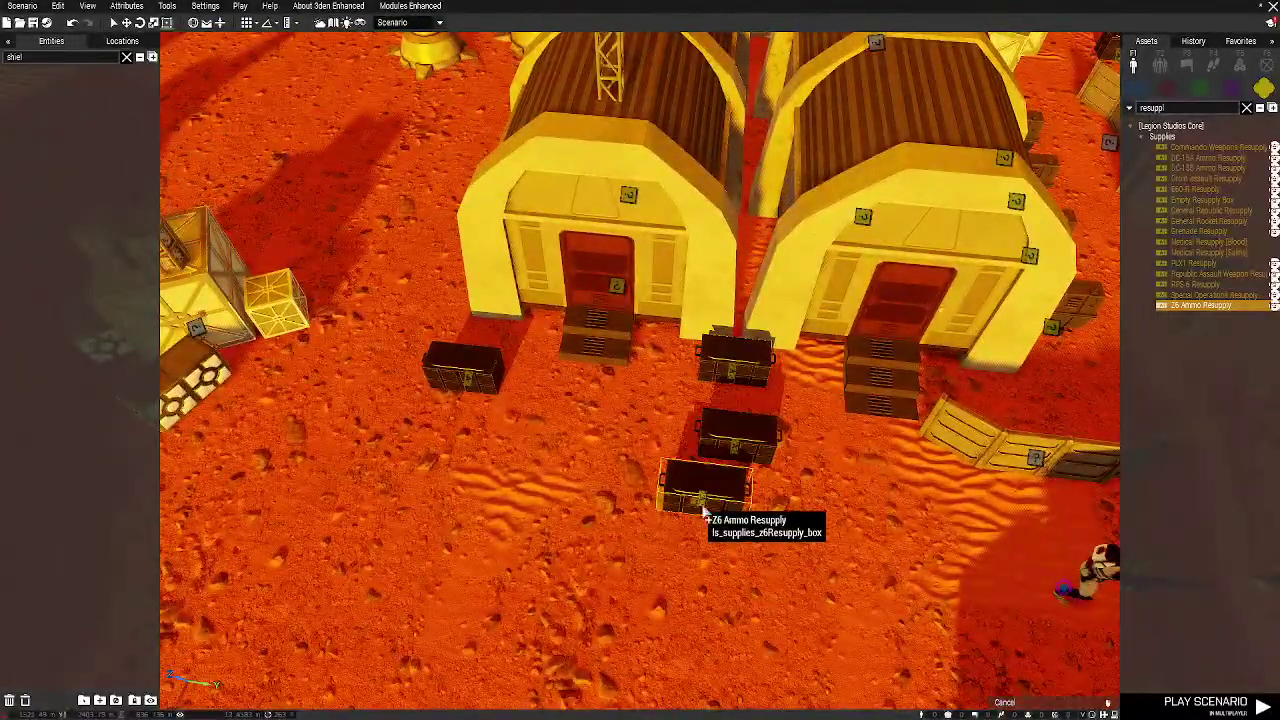
pyautogui.rightClick(701, 512)
# Move the outermost Z6 Ammo Resupply crate across to the rippled sand near the LAAT/I gunship
pyautogui.press('d')
pyautogui.moveTo(700, 512); pyautogui.dragTo(1014, 269)
pyautogui.press('w')
pyautogui.press('d')
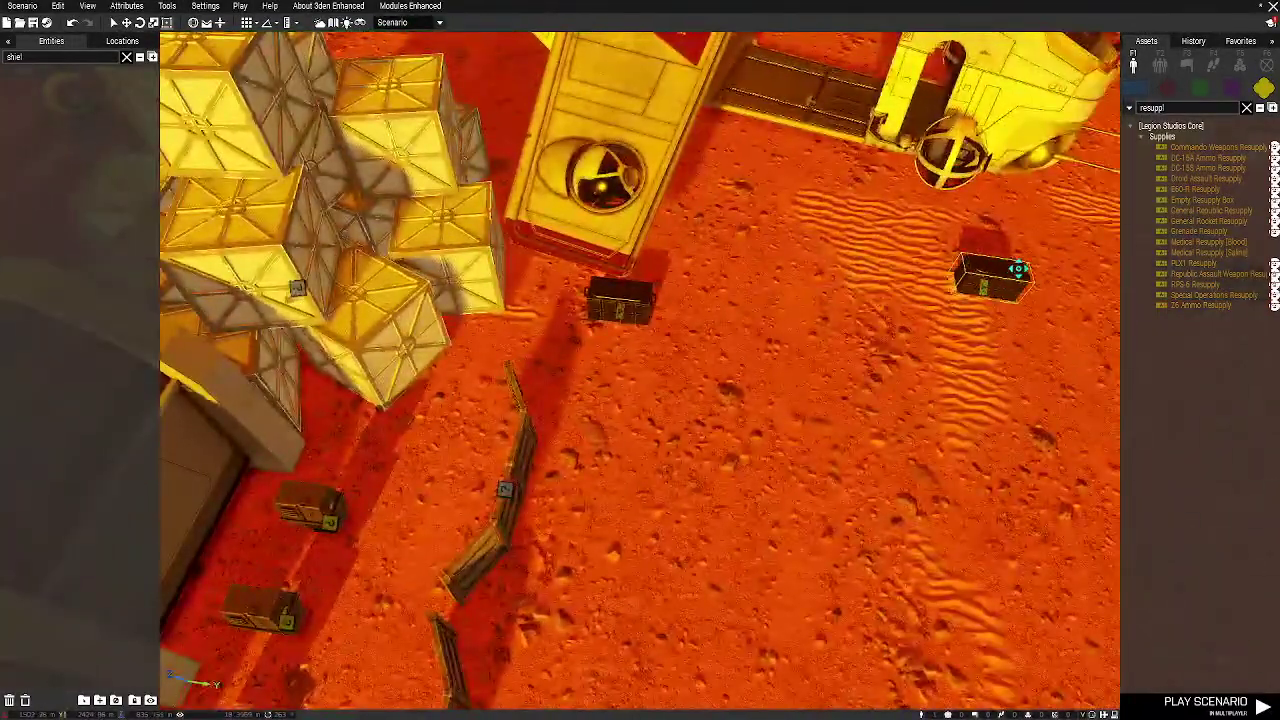
# Reposition the resupply crate beside the shelters onto the open ground in front of the AT-TE walker
pyautogui.press('s')
pyautogui.press('a')
pyautogui.press('a')
pyautogui.moveTo(447, 357); pyautogui.dragTo(431, 286)
pyautogui.press('w')
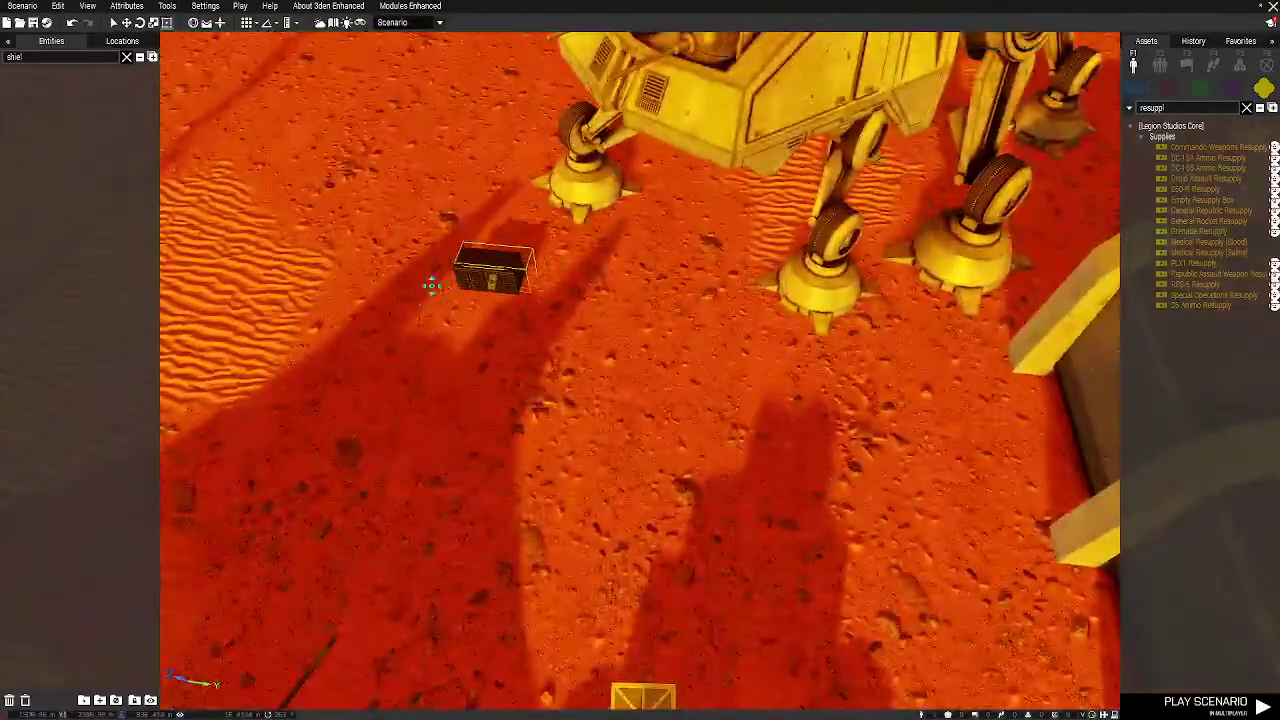
pyautogui.press('s')
pyautogui.moveTo(431, 286); pyautogui.dragTo(622, 457, button='right')
pyautogui.press('w')
pyautogui.press('s')
pyautogui.moveTo(491, 391); pyautogui.dragTo(570, 355)
pyautogui.press('a')
pyautogui.press('d')
pyautogui.press('s')
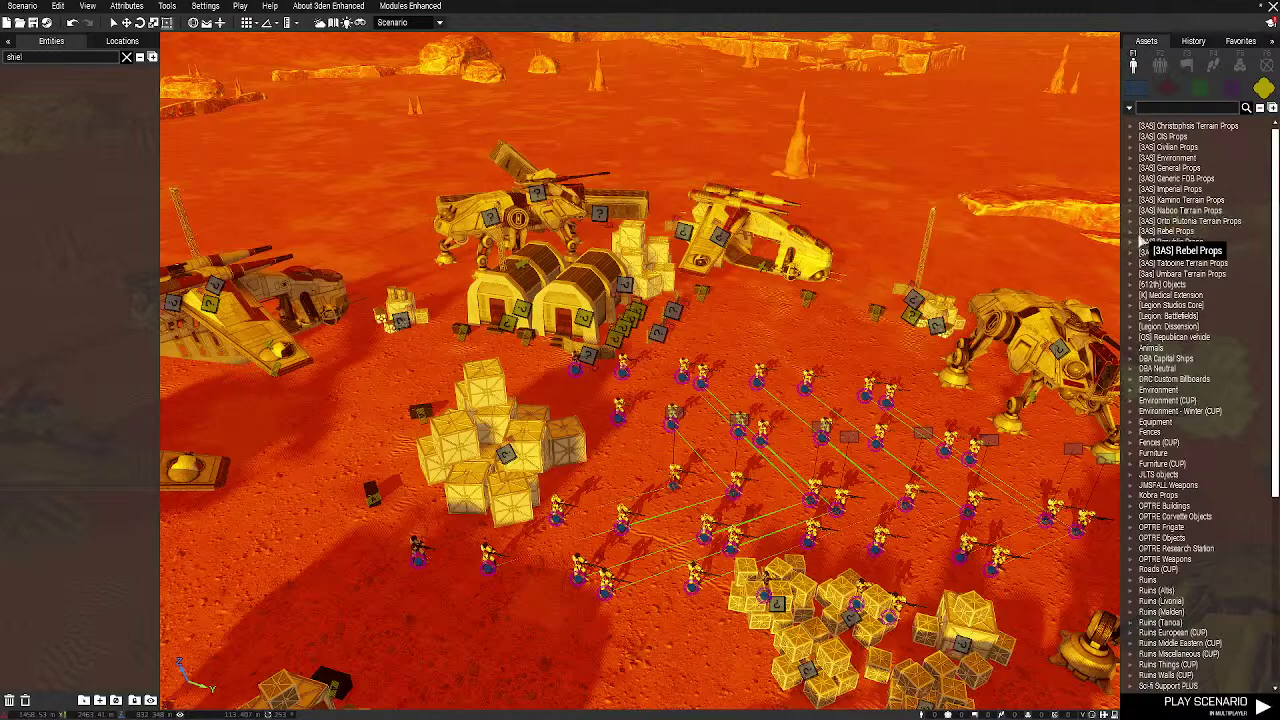
# Examine how the resupply crates are distributed around the clone squads, shelters and crate piles
pyautogui.moveTo(664, 437); pyautogui.dragTo(661, 440, button='right')
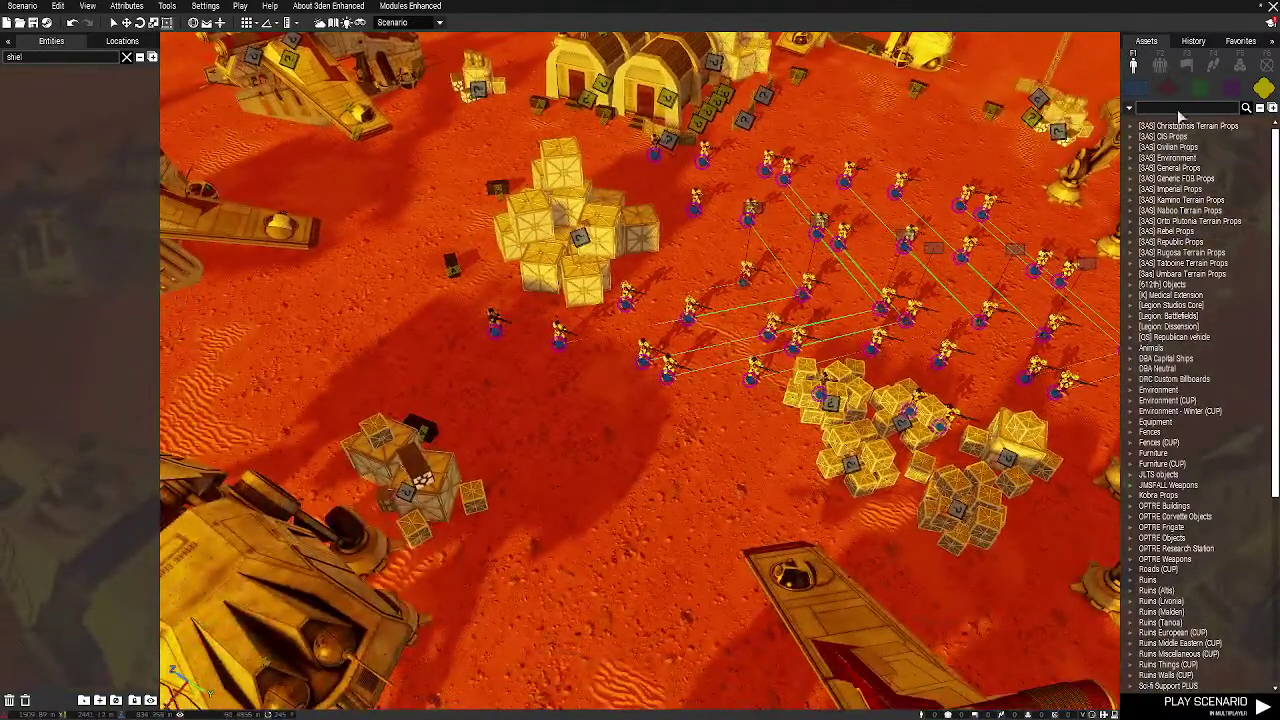
pyautogui.moveTo(948, 168); pyautogui.dragTo(950, 166, button='right')
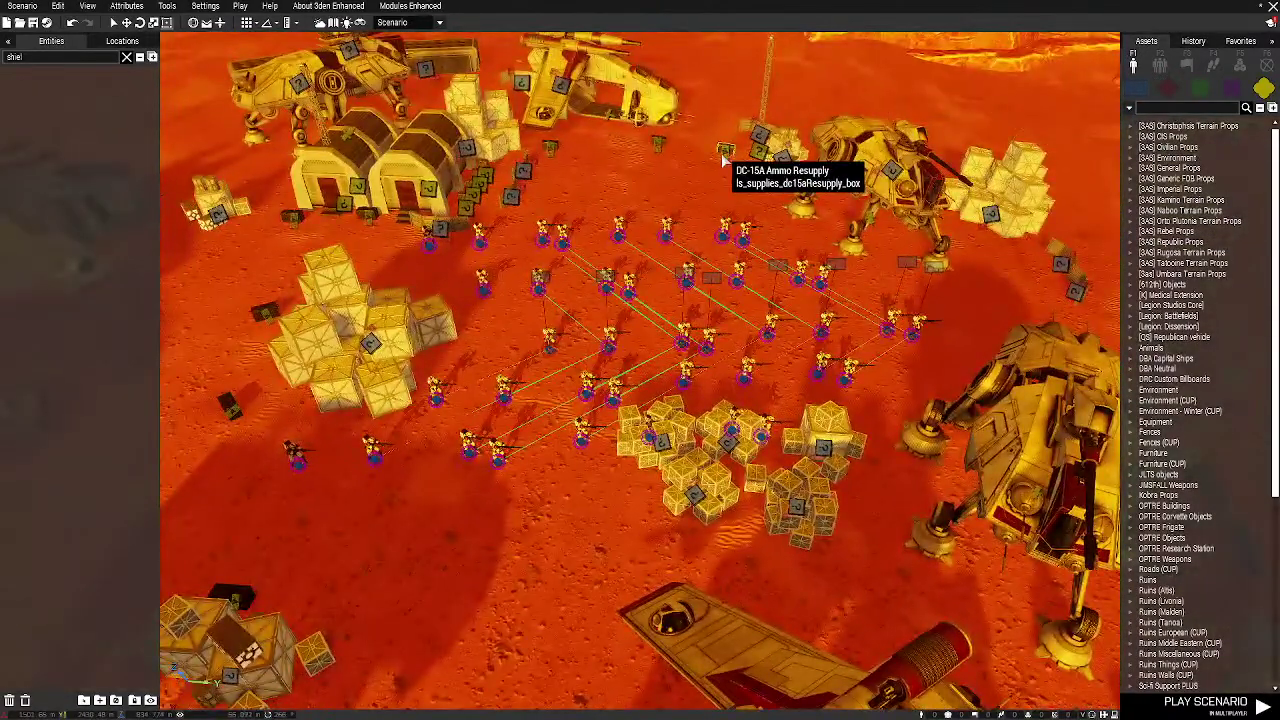
pyautogui.moveTo(605, 408); pyautogui.dragTo(603, 410, button='right')
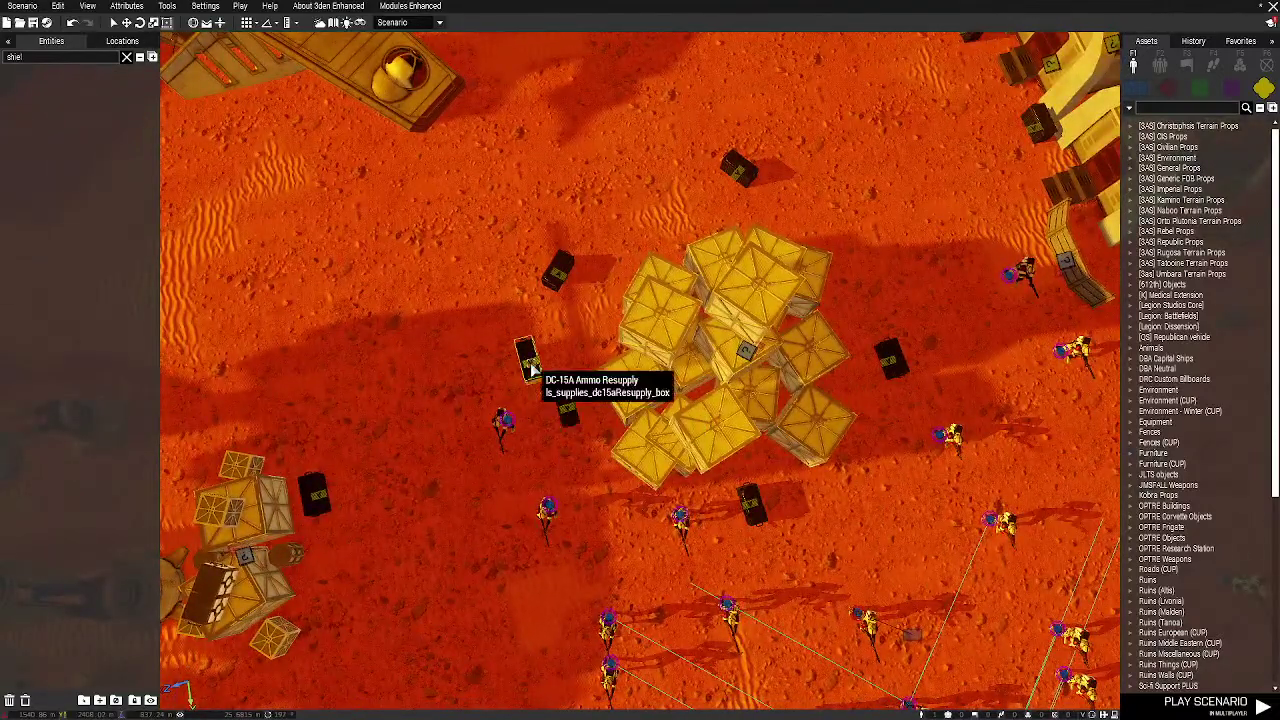
pyautogui.moveTo(533, 372); pyautogui.dragTo(818, 170, button='right')
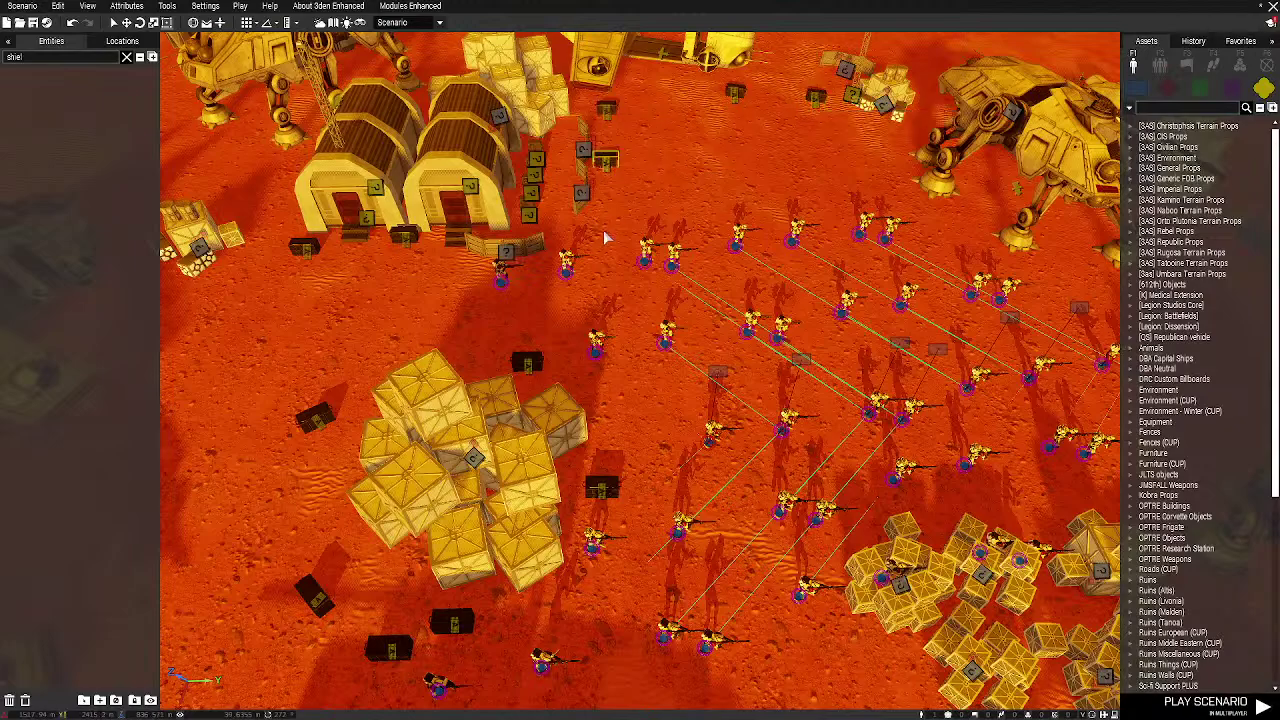
pyautogui.moveTo(625, 241); pyautogui.dragTo(480, 260, button='right')
pyautogui.press('w')
pyautogui.moveTo(795, 350); pyautogui.dragTo(600, 420, button='right')
# Place a 612th Attack Battalion Hound (P1) custom trooper on the remote hill away from the outpost
pyautogui.press('d')
pyautogui.scroll(-5, 740, 438)
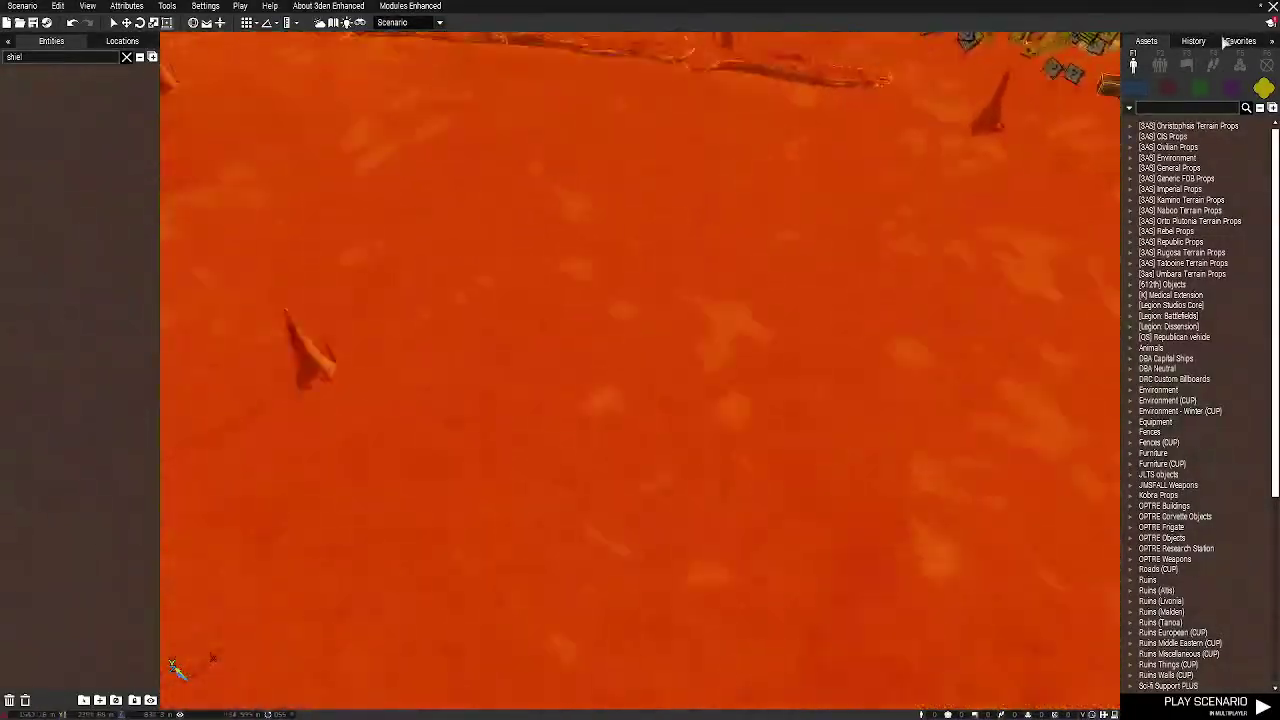
pyautogui.press('w')
pyautogui.click(1137, 91)
pyautogui.moveTo(931, 326); pyautogui.dragTo(647, 432, button='right')
pyautogui.press('w')
pyautogui.press('w')
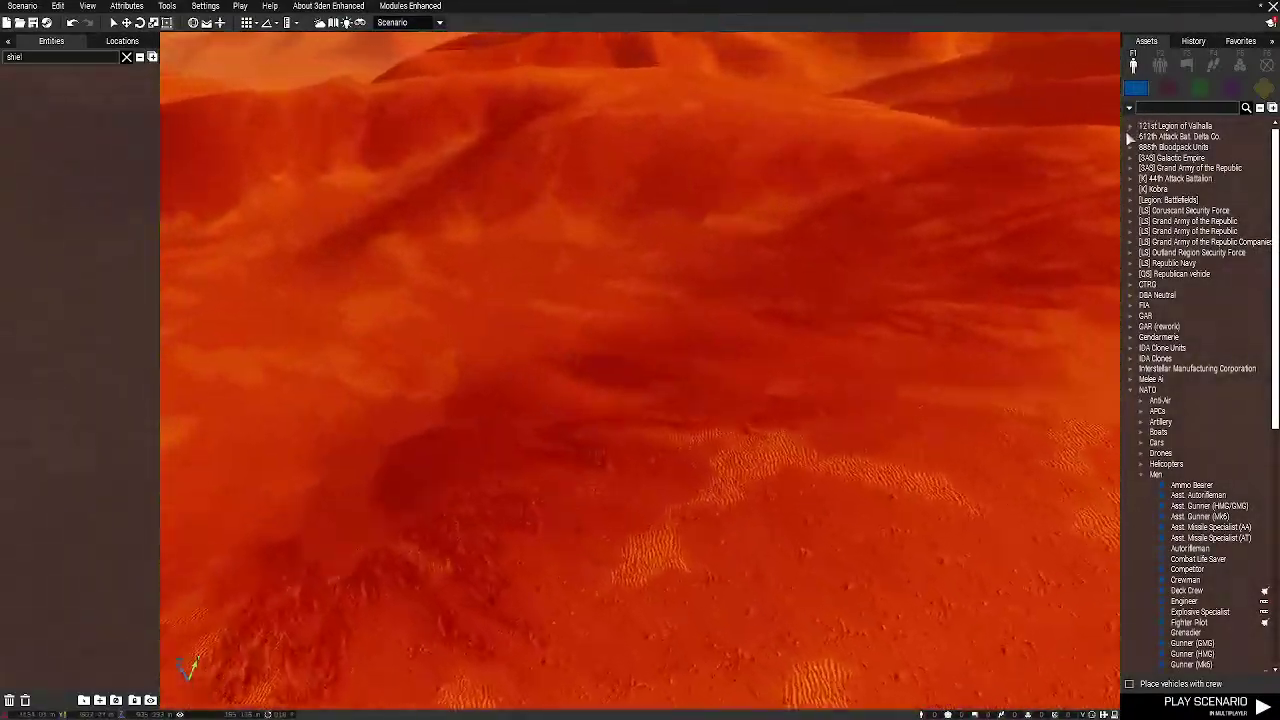
pyautogui.click(1131, 137)
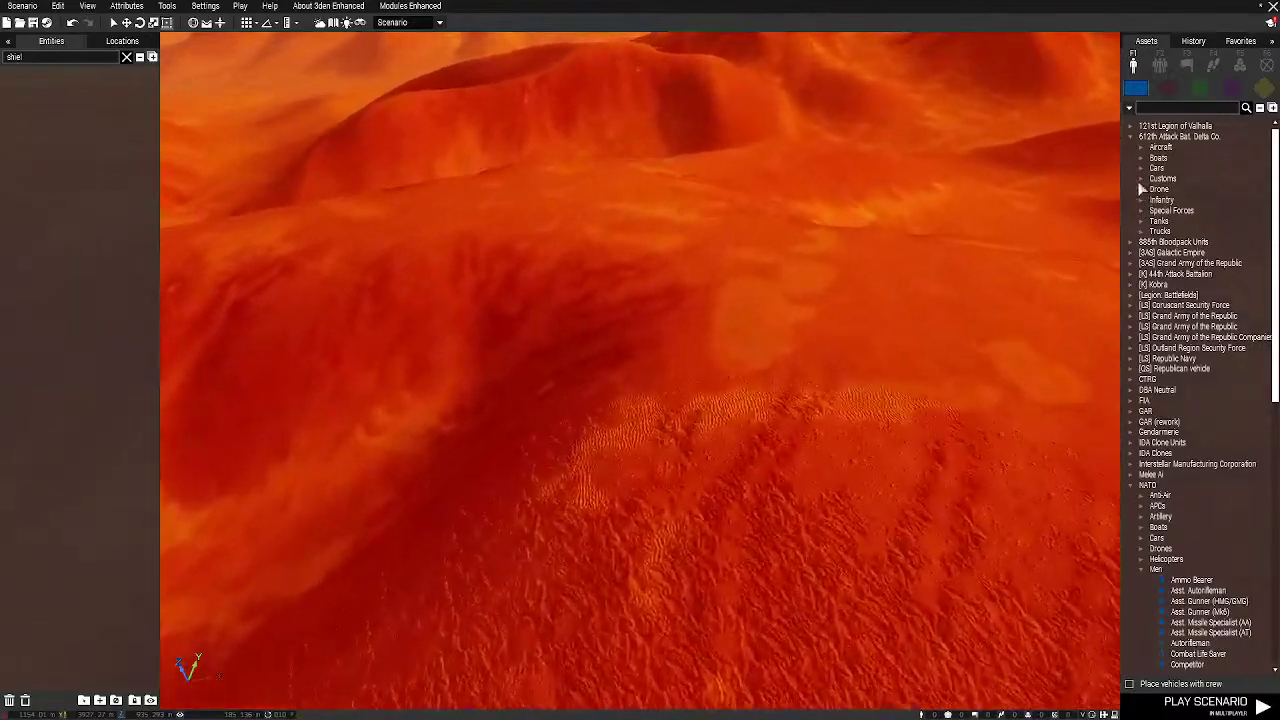
pyautogui.click(1141, 178)
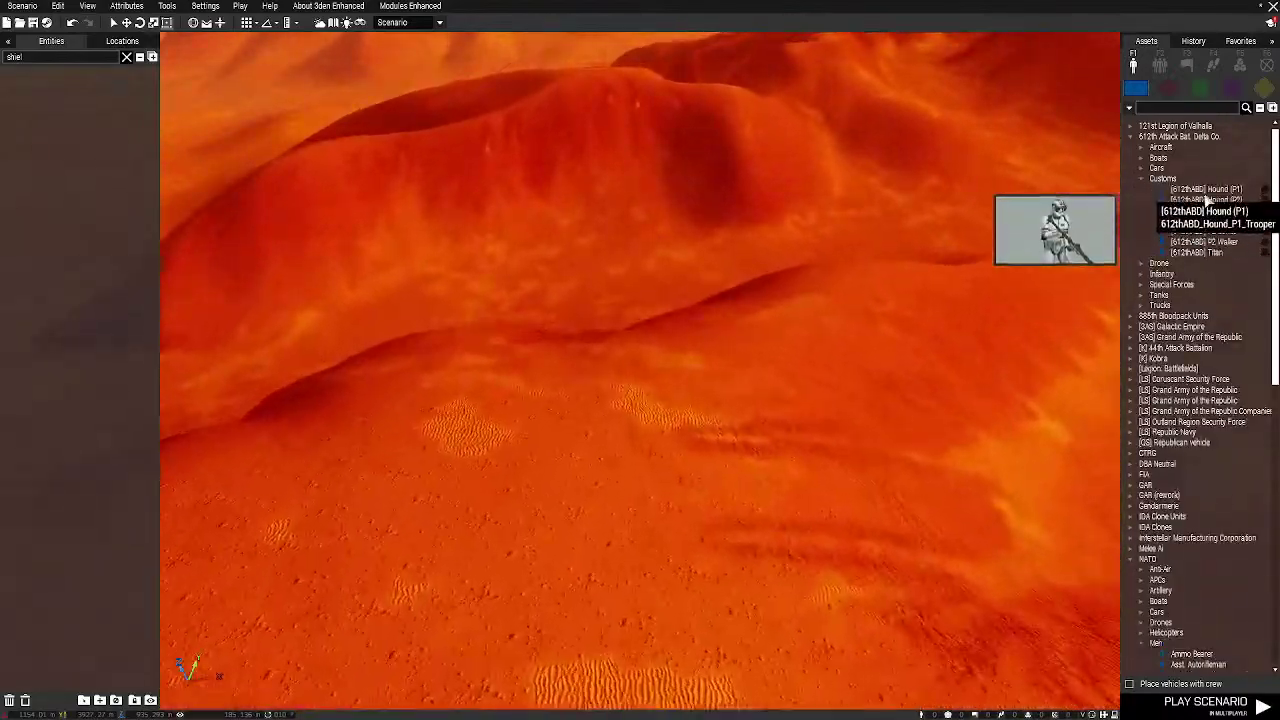
pyautogui.click(1205, 190)
pyautogui.click(829, 365)
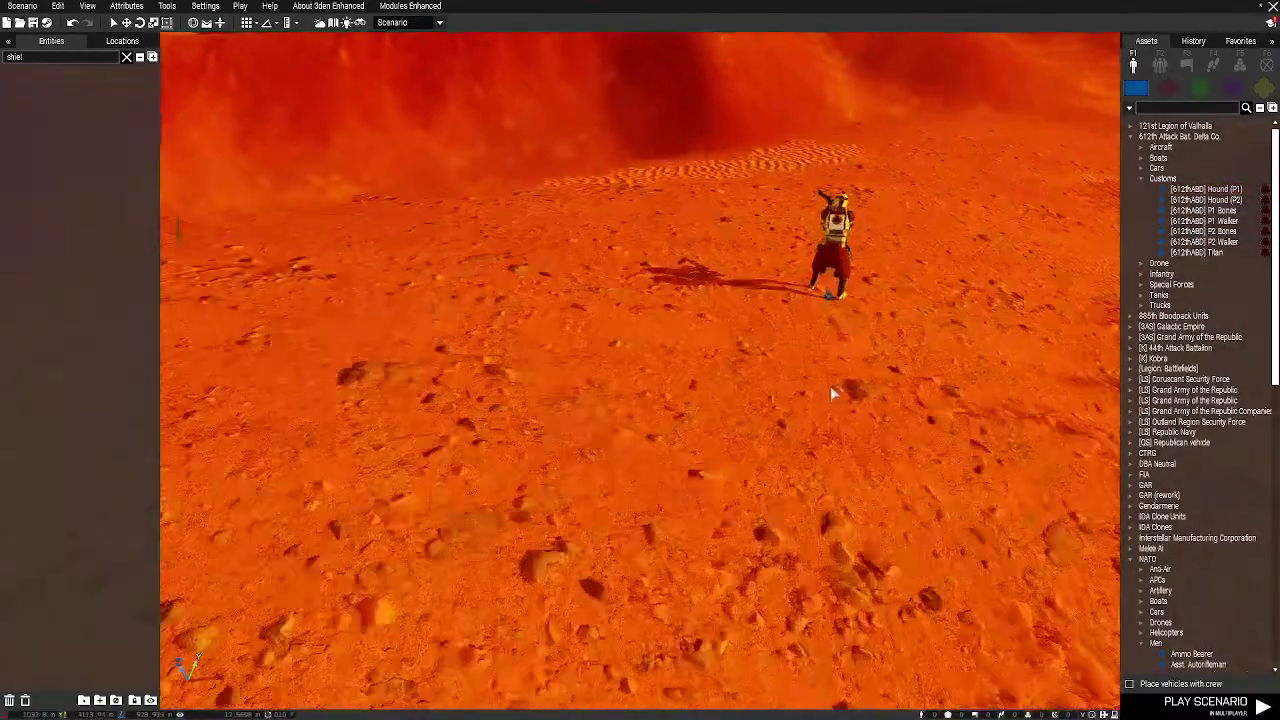
# Rotate the Hound (P1) trooper to face the opposite way and set the unit as the Player
pyautogui.press('w')
pyautogui.keyDown('shift'); pyautogui.moveTo(842, 288); pyautogui.dragTo(929, 377); pyautogui.keyUp('shift')
pyautogui.press('d')
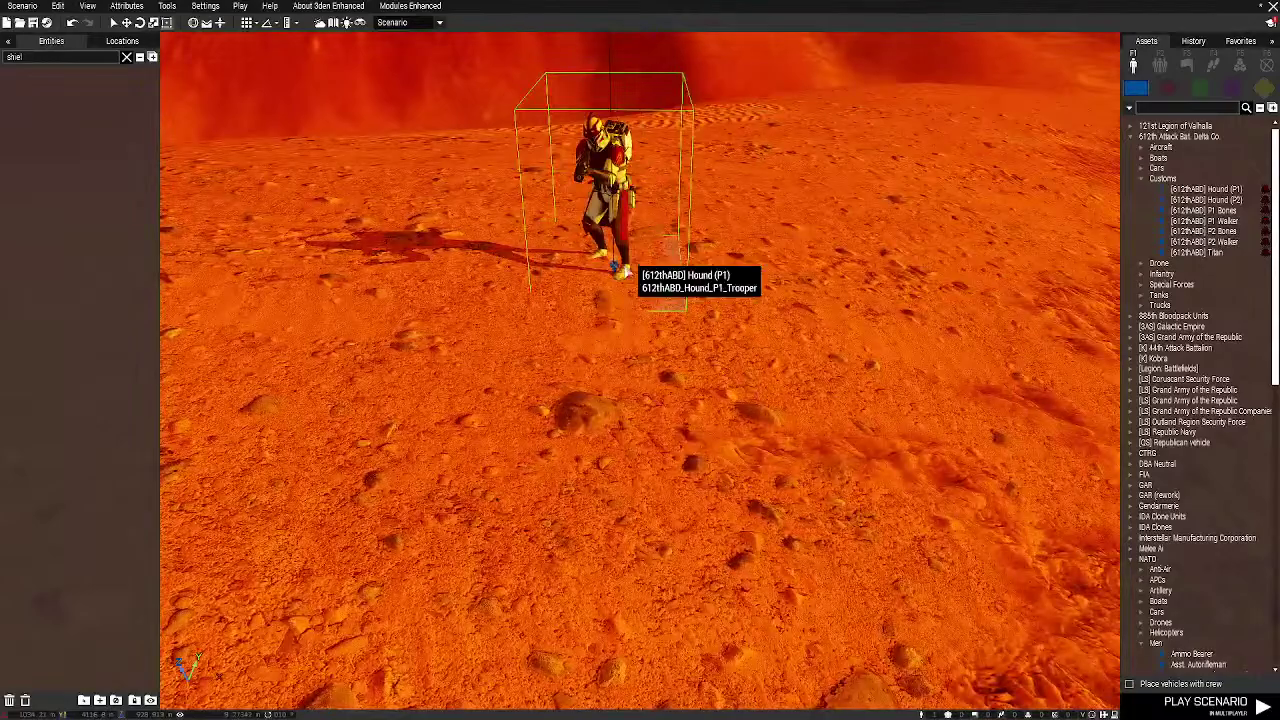
pyautogui.doubleClick(622, 269)
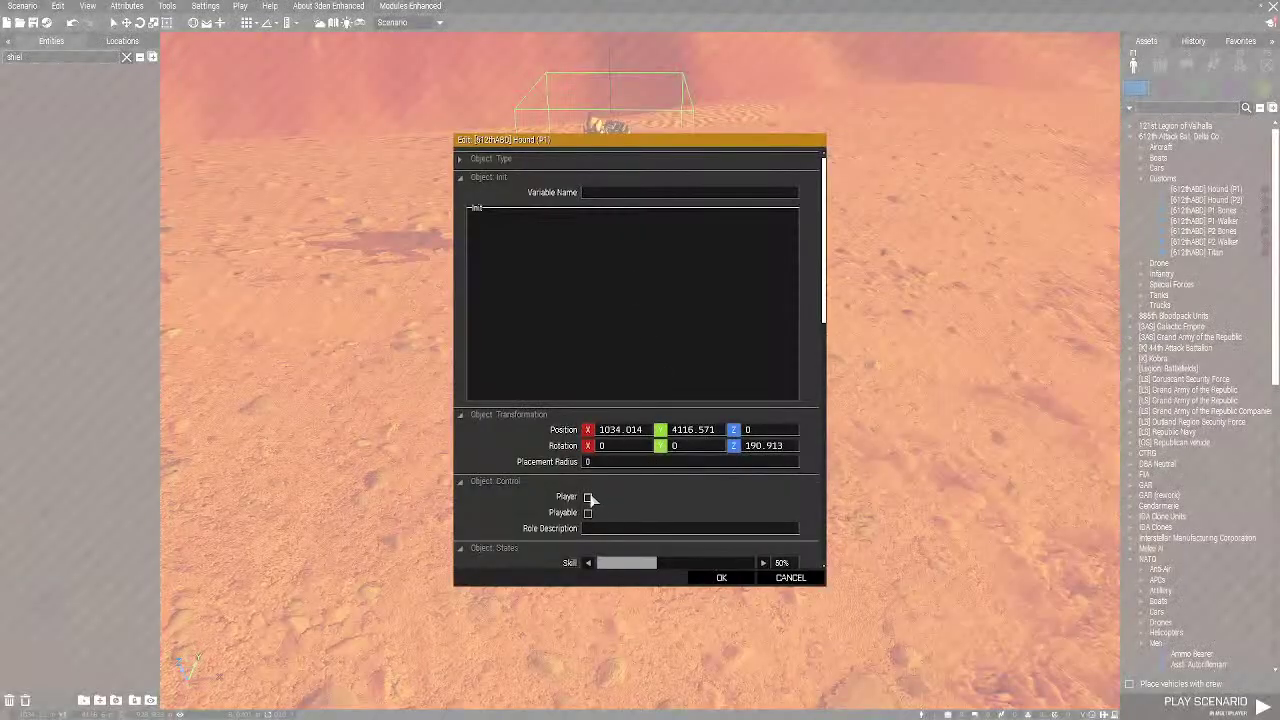
pyautogui.click(700, 579)
# Place a Zeus Game Master module with owner p1 and all addons including unofficial ones, and set the Hound trooper's variable name to p1
pyautogui.click(1240, 87)
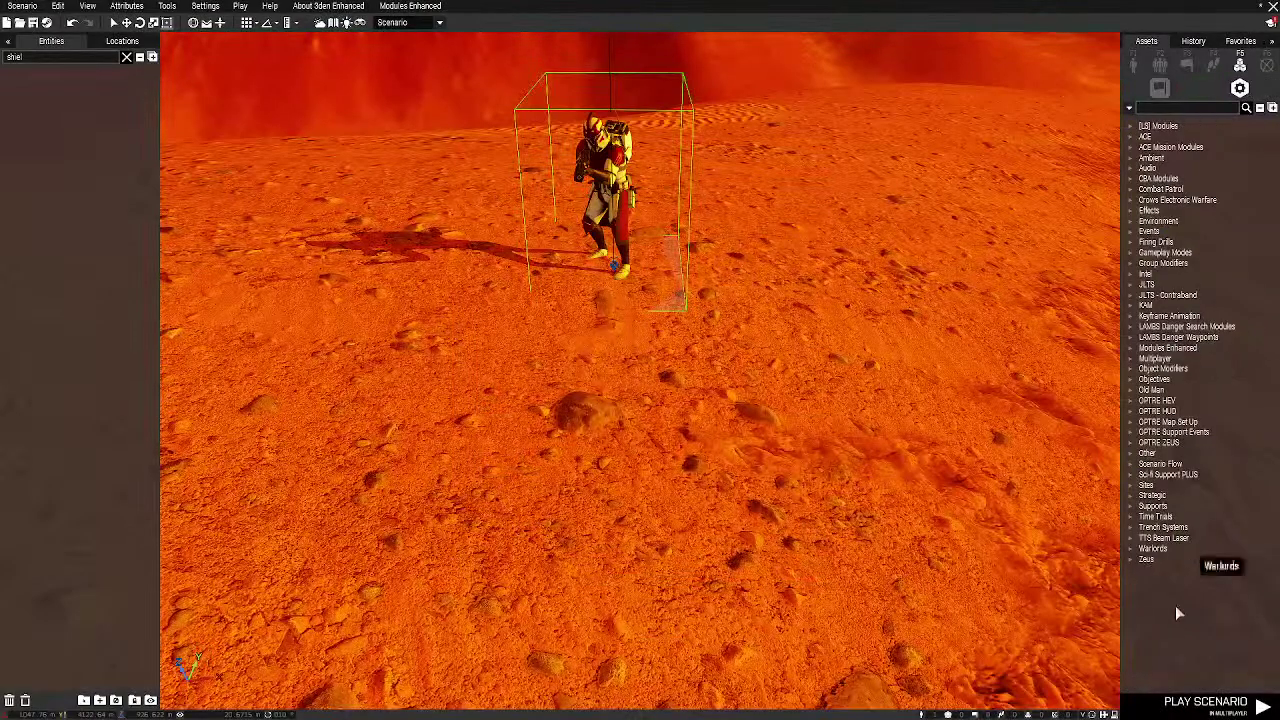
pyautogui.doubleClick(1147, 559)
pyautogui.click(1180, 611)
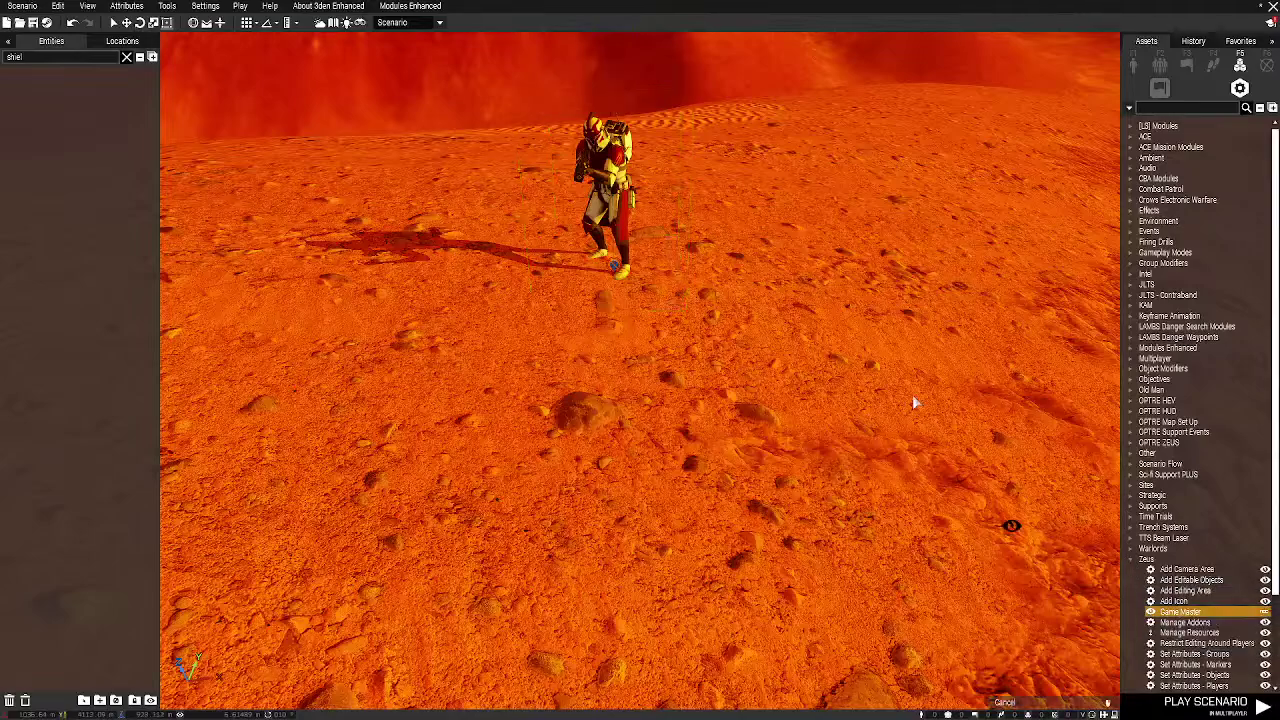
pyautogui.click(858, 331)
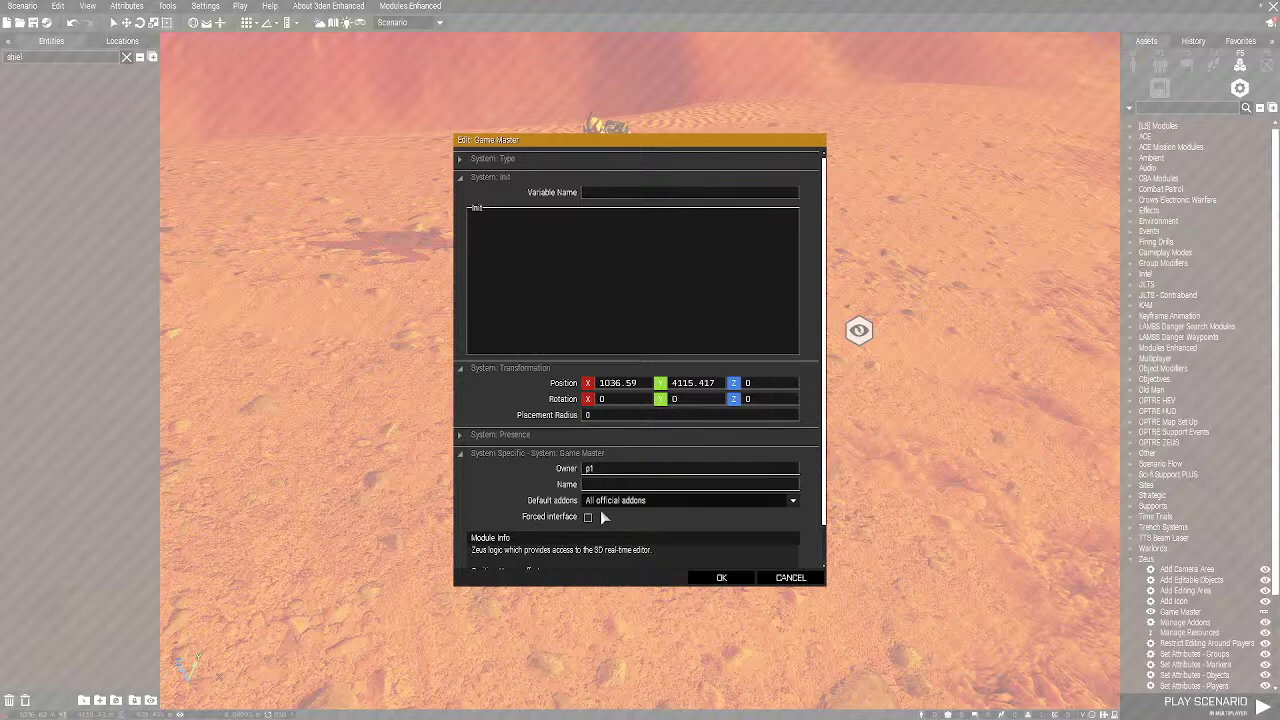
pyautogui.click(604, 501)
pyautogui.click(615, 514)
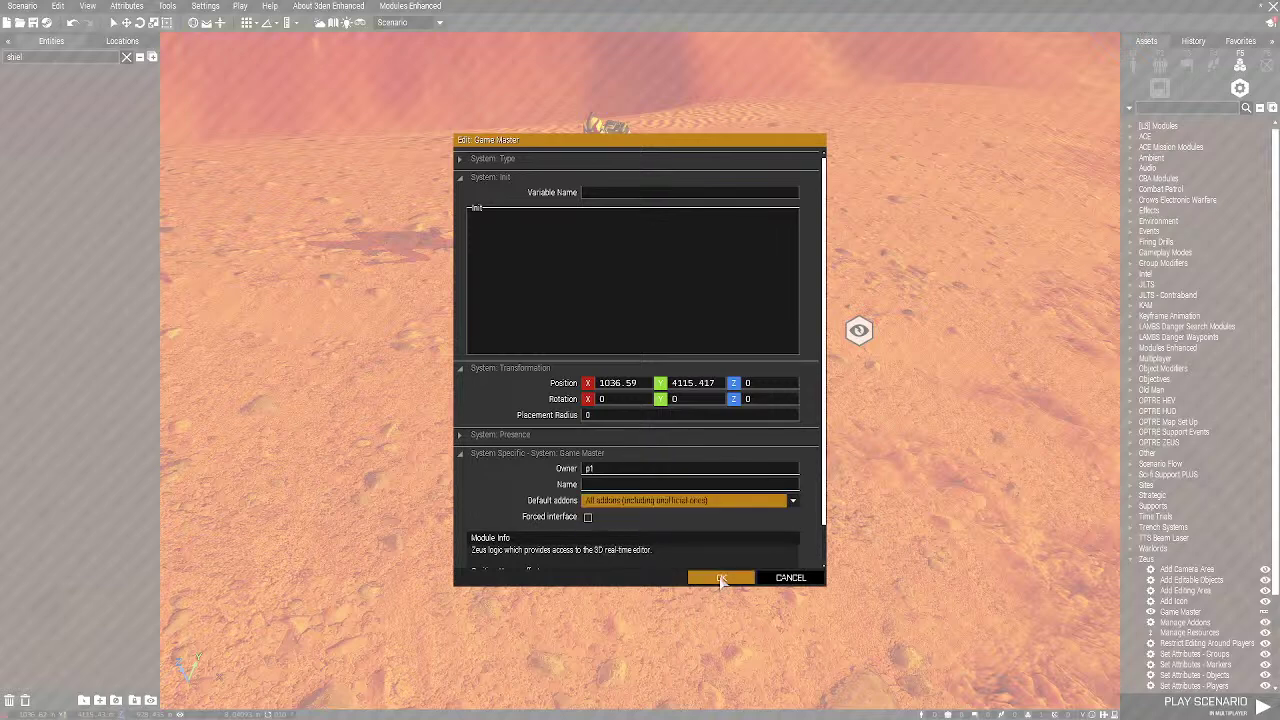
pyautogui.click(721, 578)
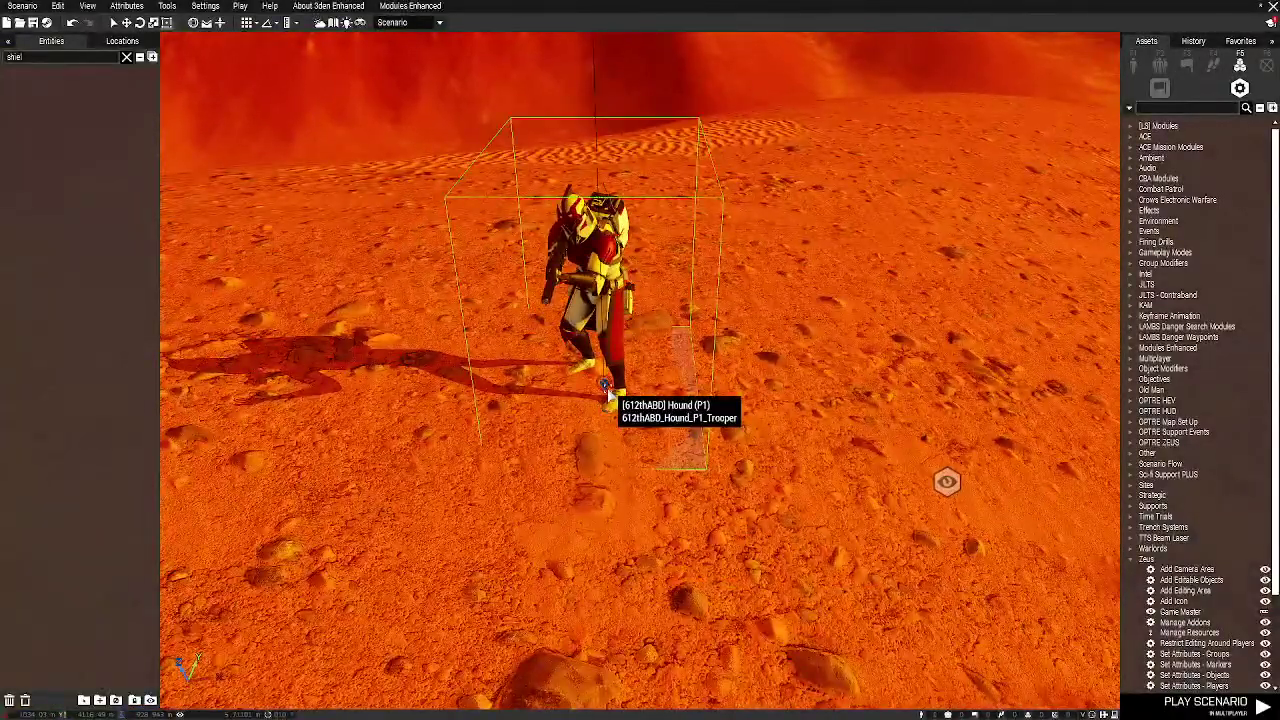
pyautogui.doubleClick(607, 393)
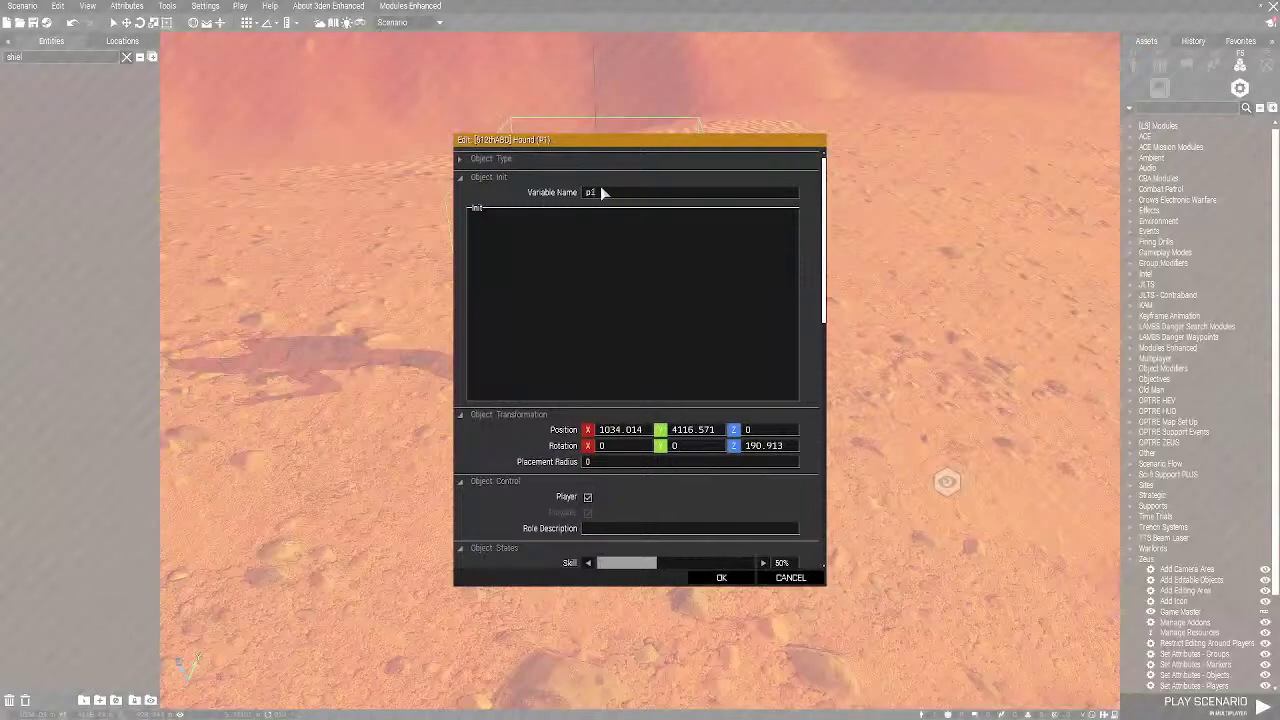
pyautogui.press('Return')
# Save the scenario as Point_Rain in the MPMissions folder
pyautogui.hotkey('ctrl', 'shift', 's')
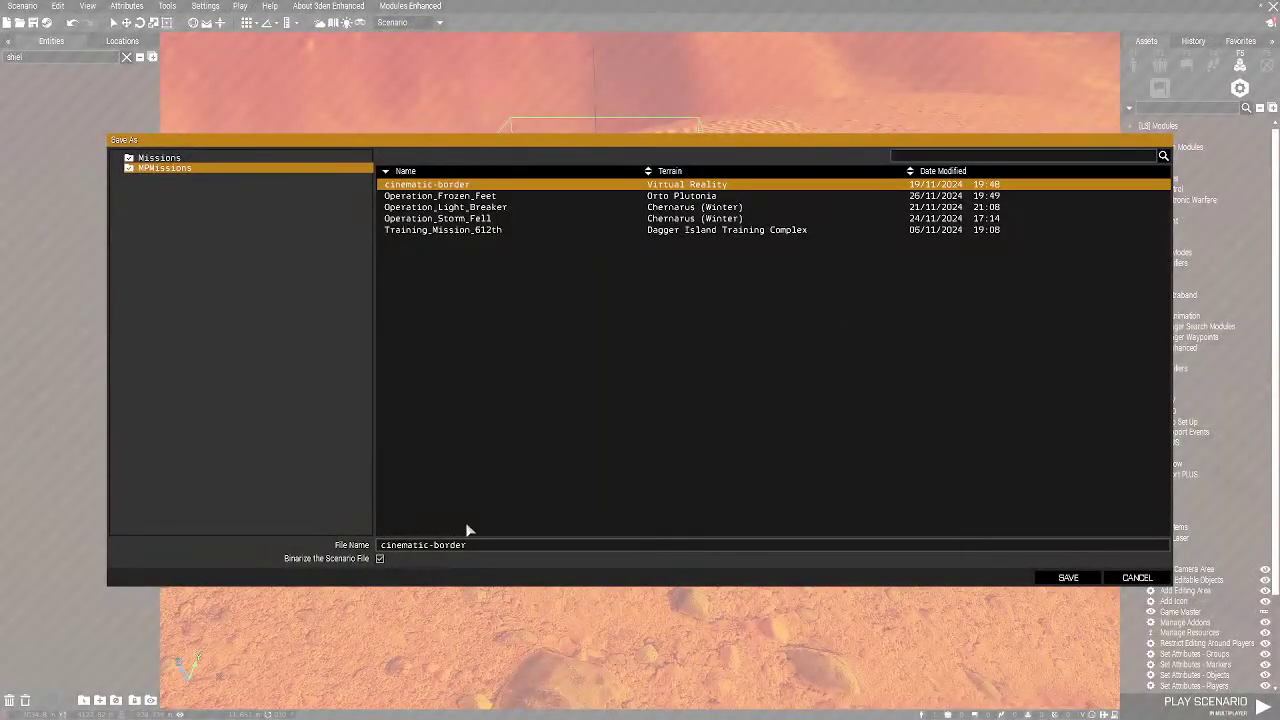
pyautogui.moveTo(483, 544); pyautogui.dragTo(255, 562)
pyautogui.click(1066, 578)
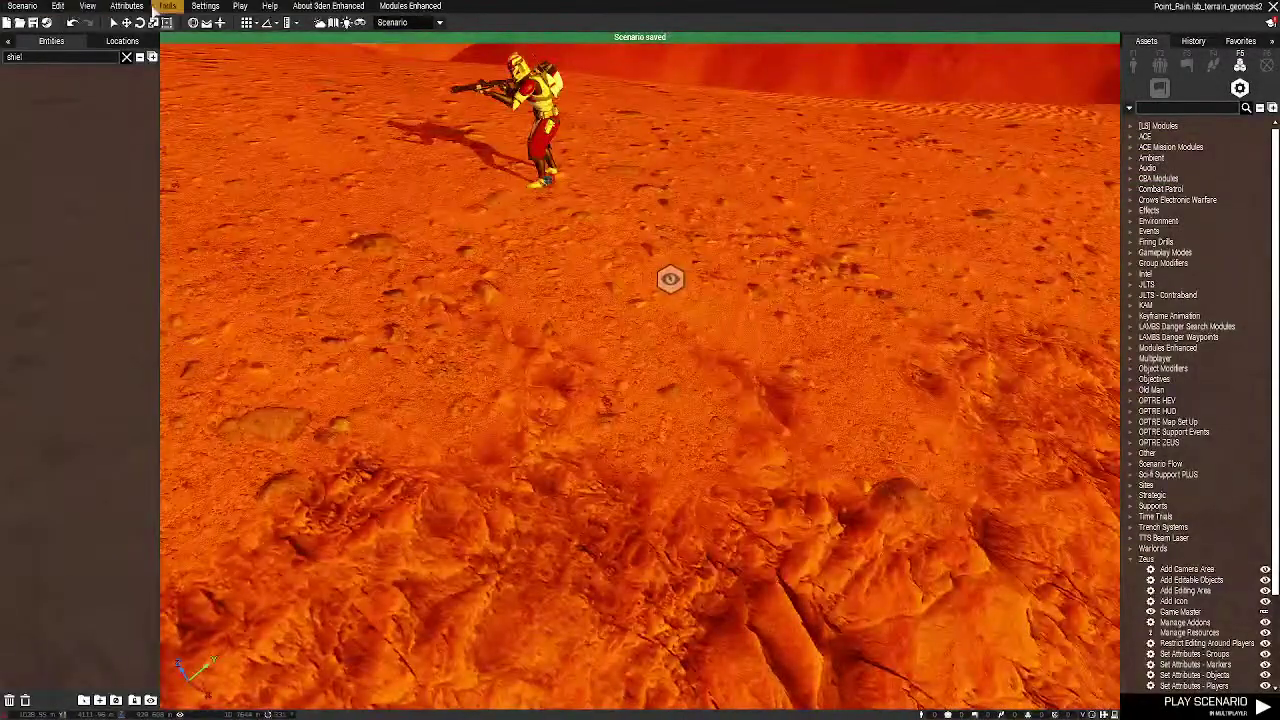
# Return to the outpost and examine its full layout of squads, walkers, gunships, barricades and crates from above
pyautogui.click(140, 6)
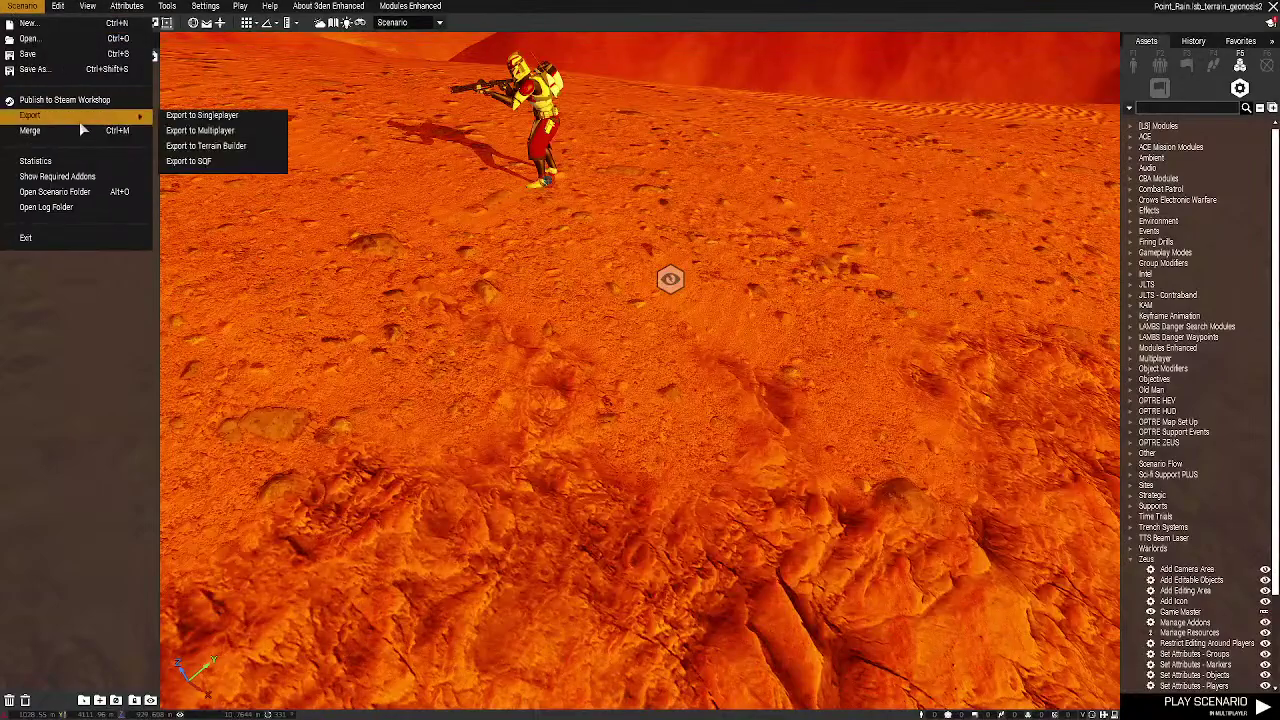
pyautogui.moveTo(650, 456); pyautogui.dragTo(293, 548, button='right')
pyautogui.press('w')
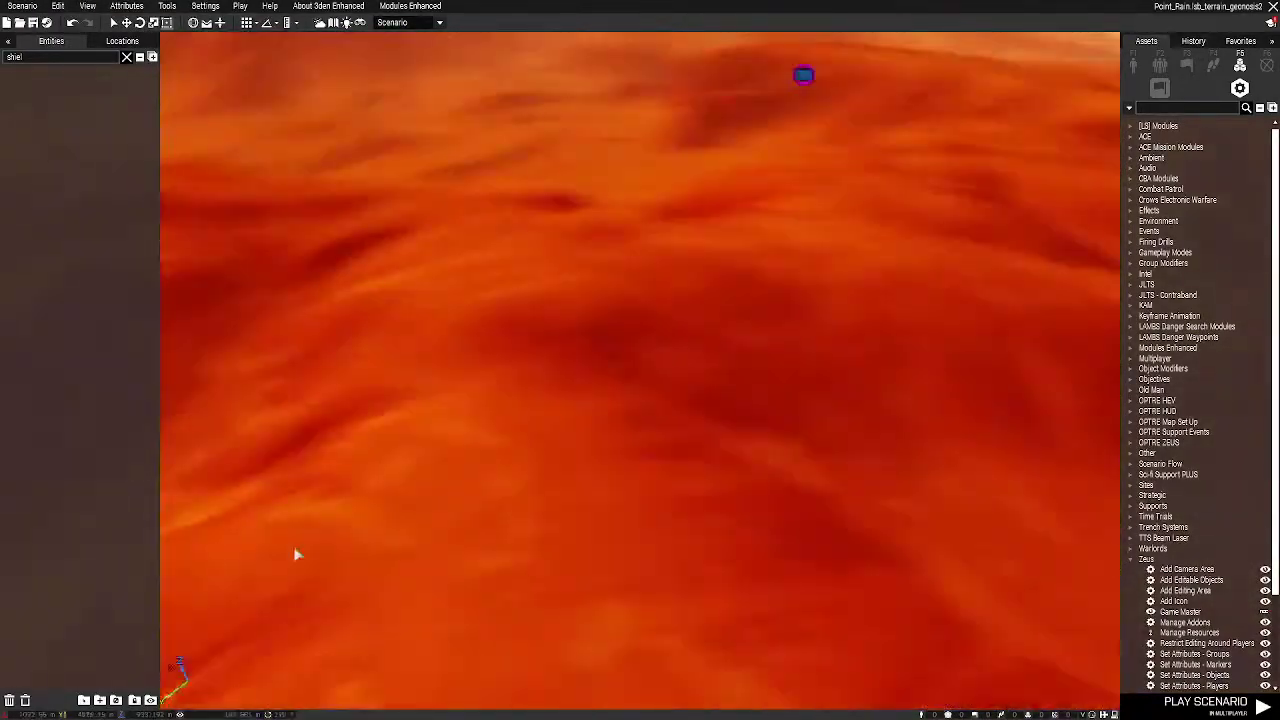
pyautogui.press('w')
pyautogui.press('d')
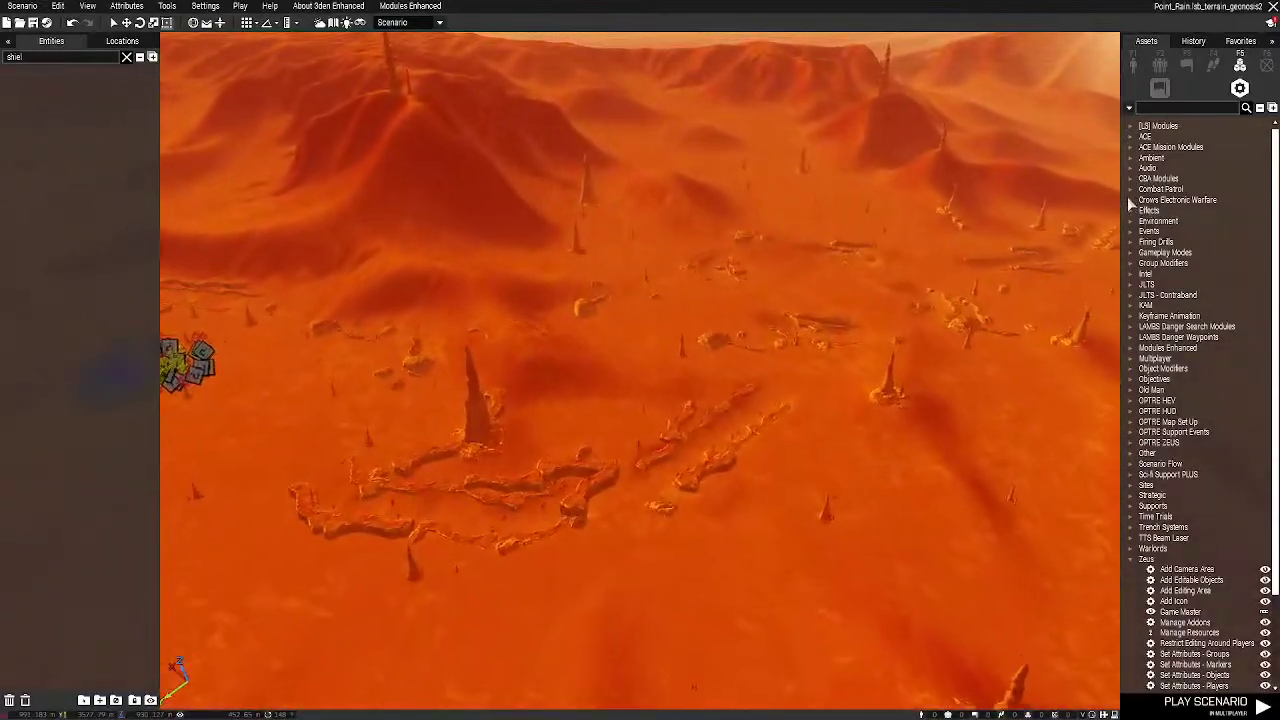
pyautogui.press('a')
pyautogui.moveTo(1085, 318); pyautogui.dragTo(967, 477, button='right')
pyautogui.press('w')
pyautogui.press('w')
pyautogui.scroll(2, 1033, 541)
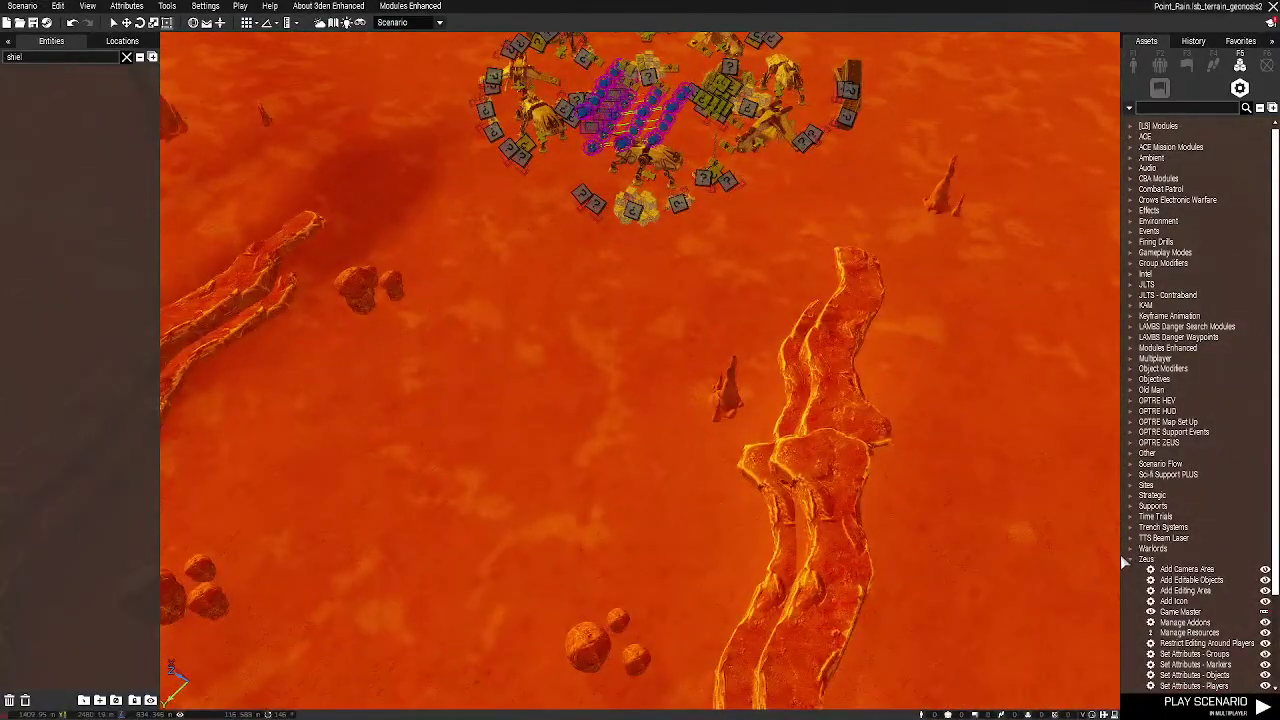
pyautogui.click(1131, 560)
pyautogui.scroll(3, 901, 470)
pyautogui.press('w')
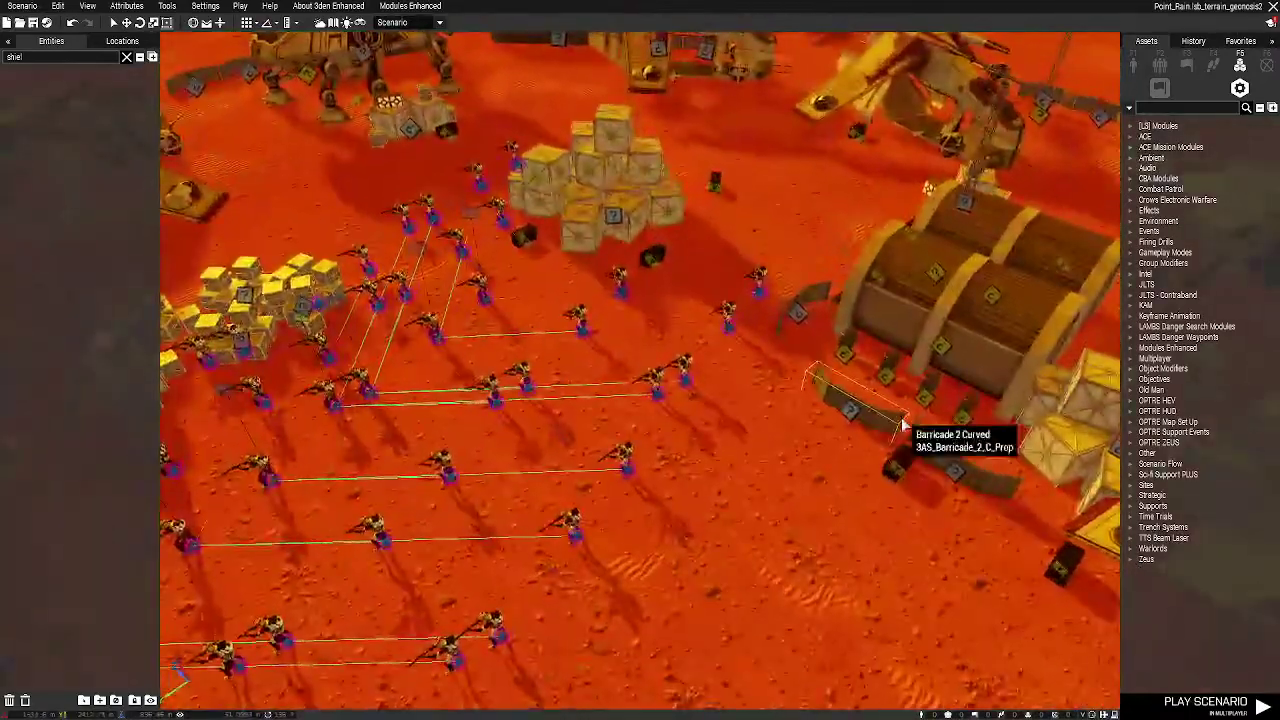
pyautogui.moveTo(903, 420); pyautogui.dragTo(1132, 456, button='right')
pyautogui.press('a')
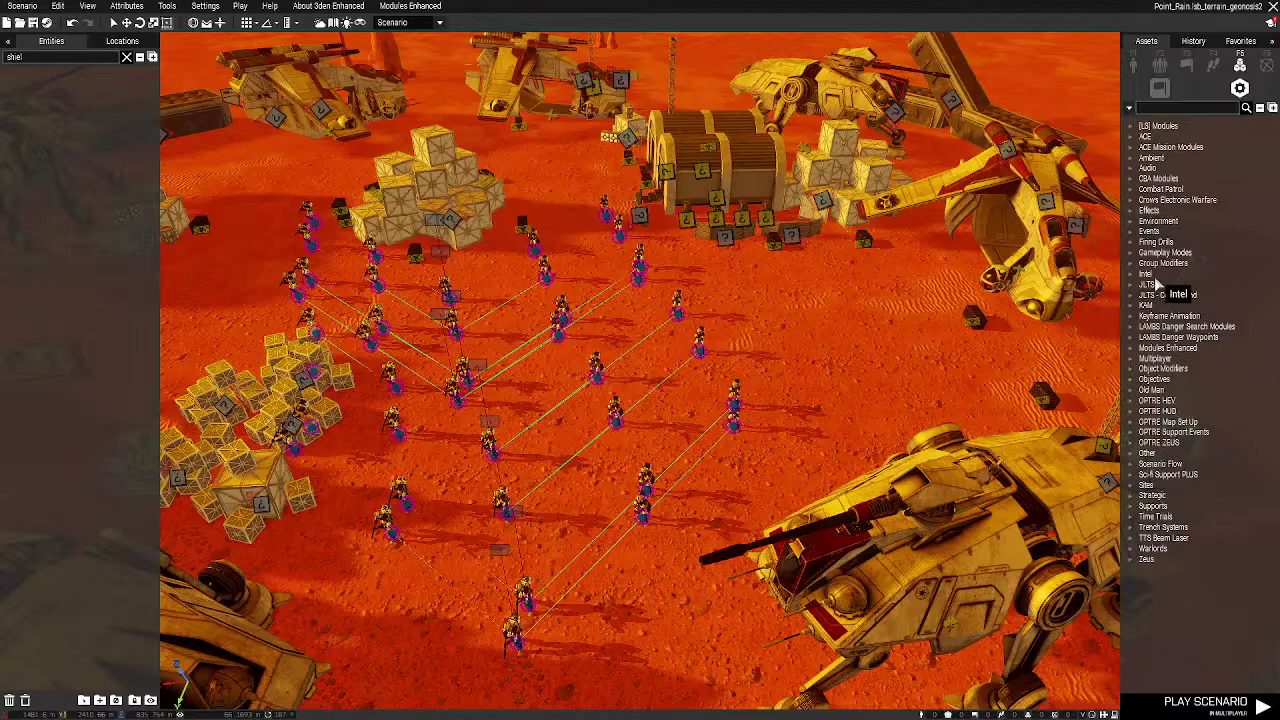
pyautogui.scroll(-5, 914, 414)
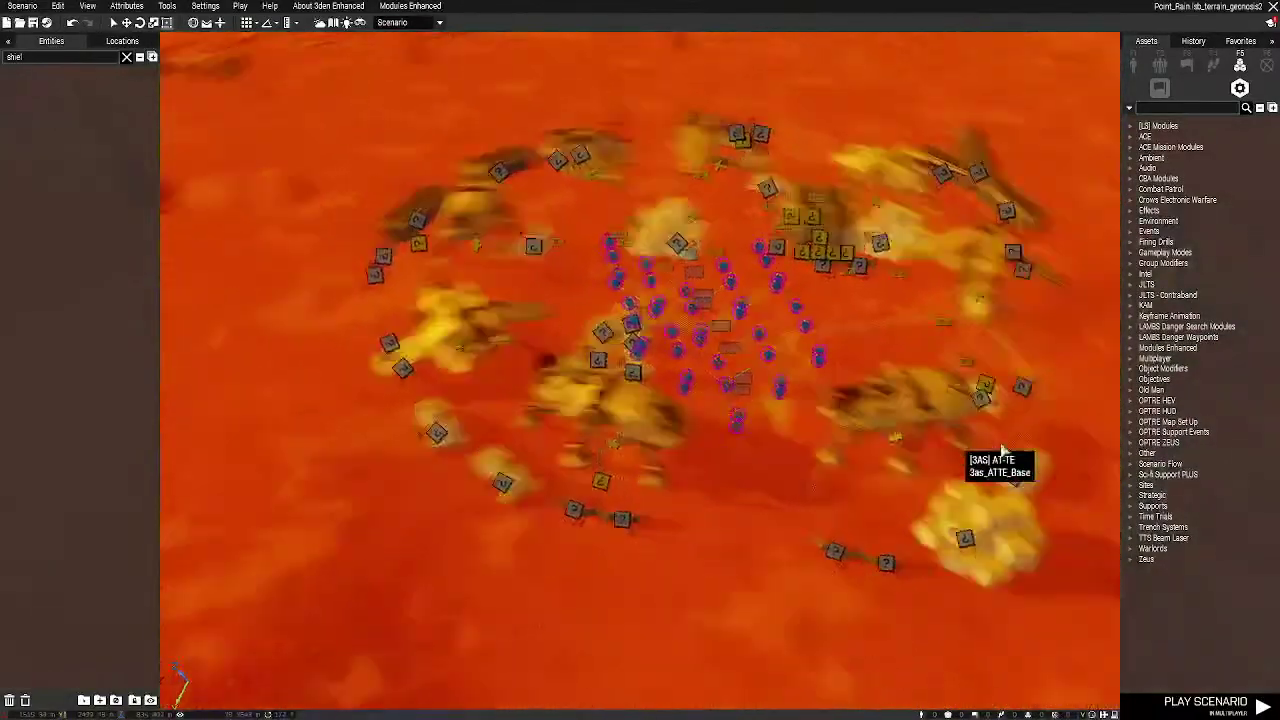